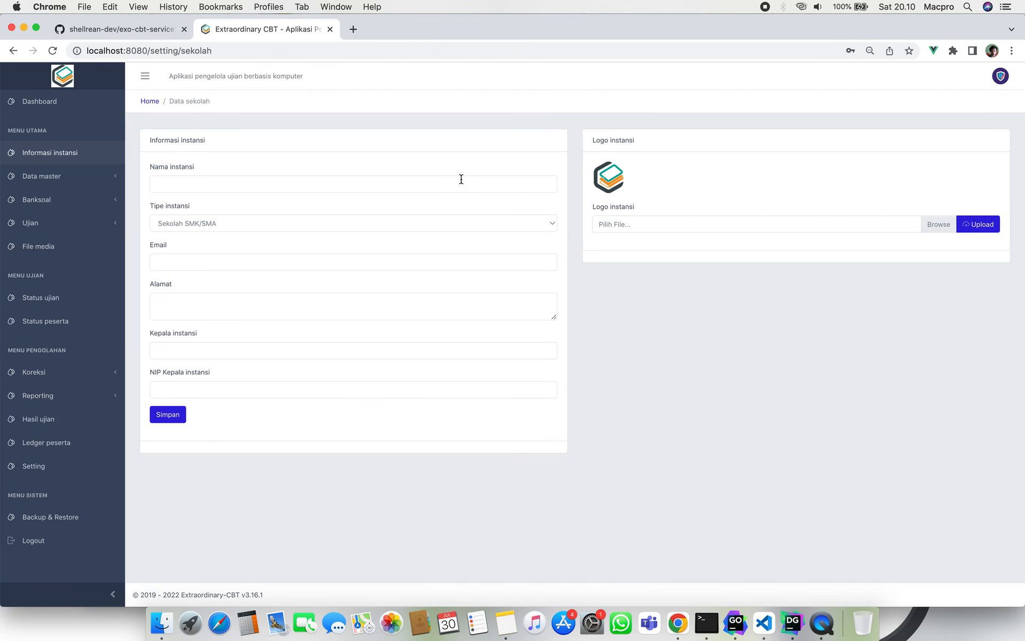
Leave the institution form for the dashboard, expand the Topologi server diagram and zoom in twice.
click(390, 175)
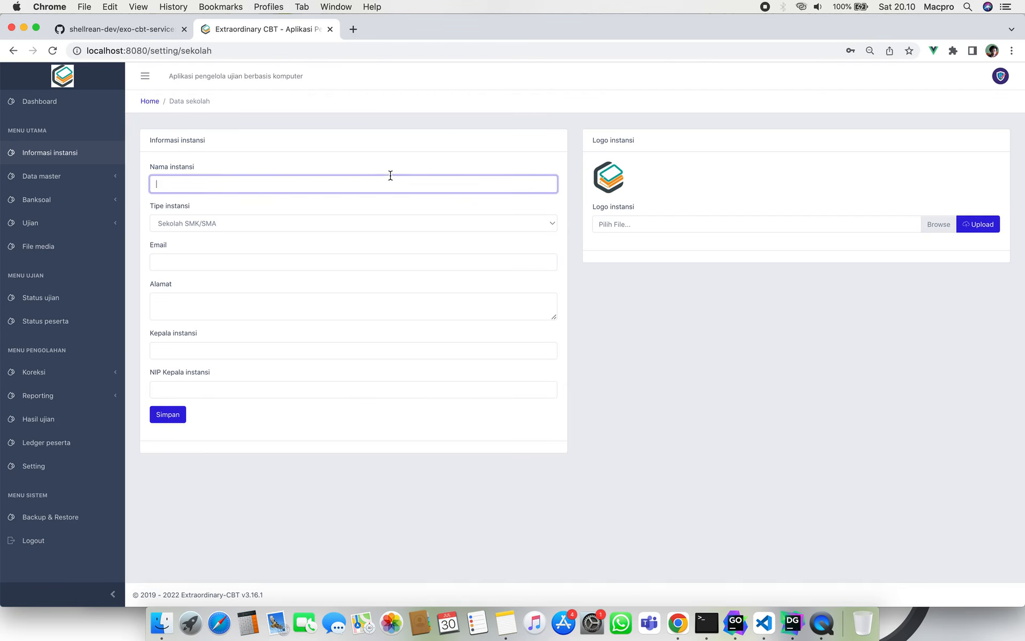
click(457, 138)
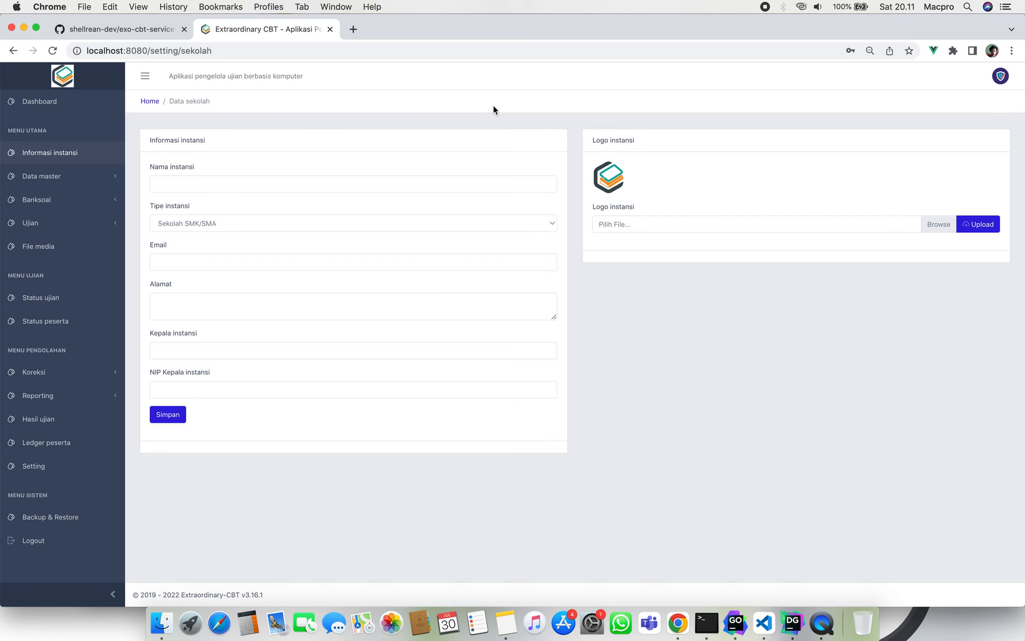
click(63, 97)
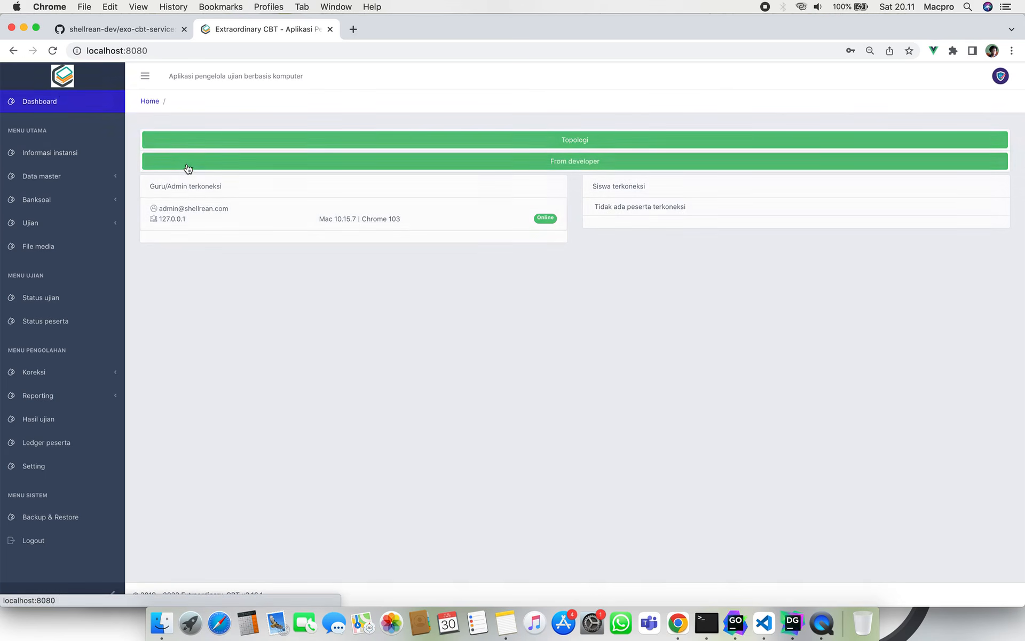
click(374, 143)
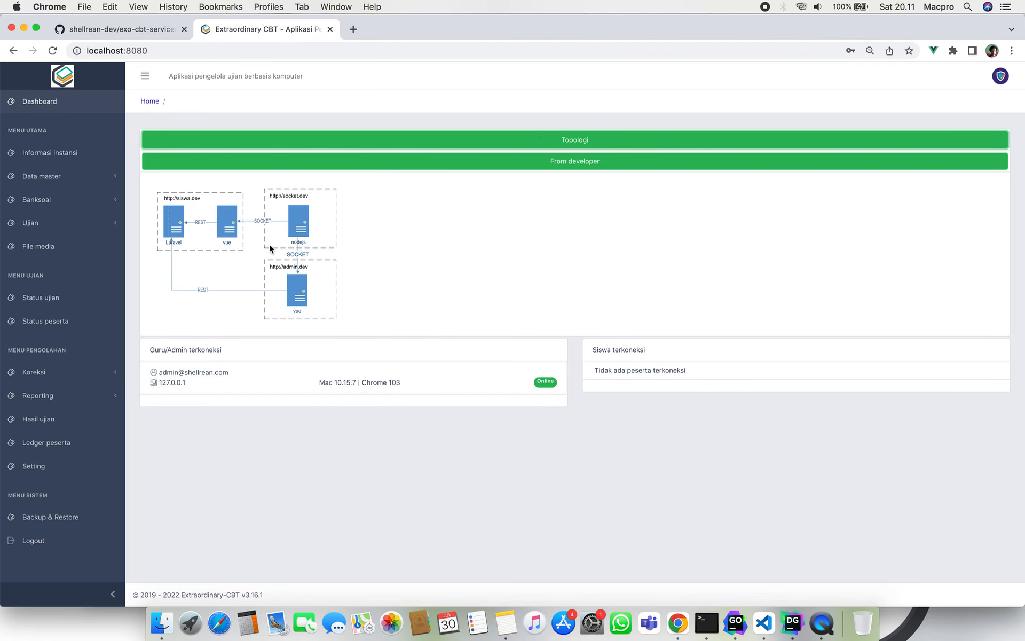
key(super+equal)
key(super+equal)
key(super+equal)
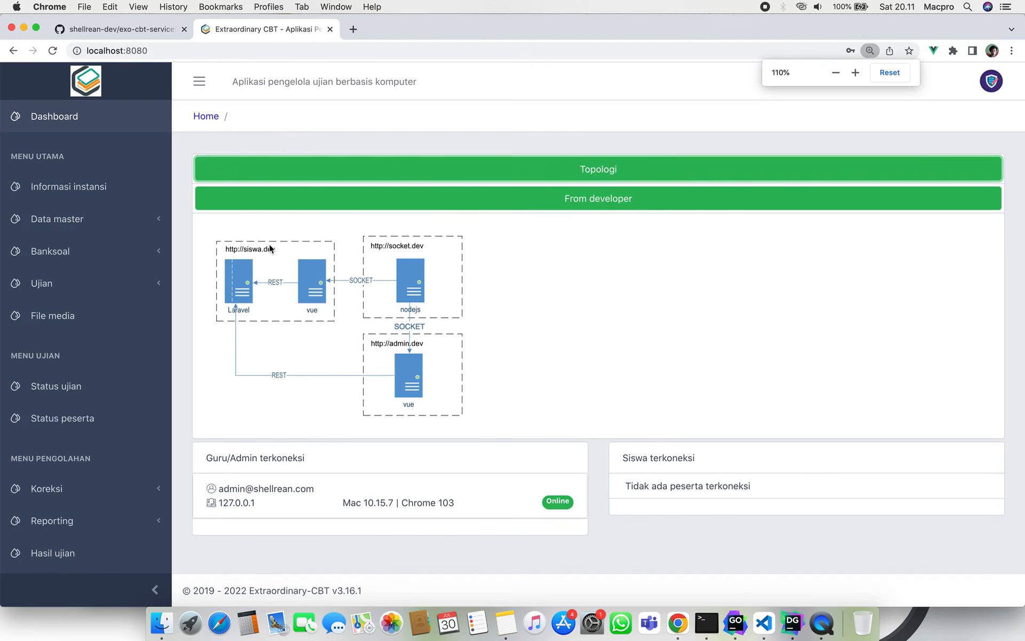
key(super+equal)
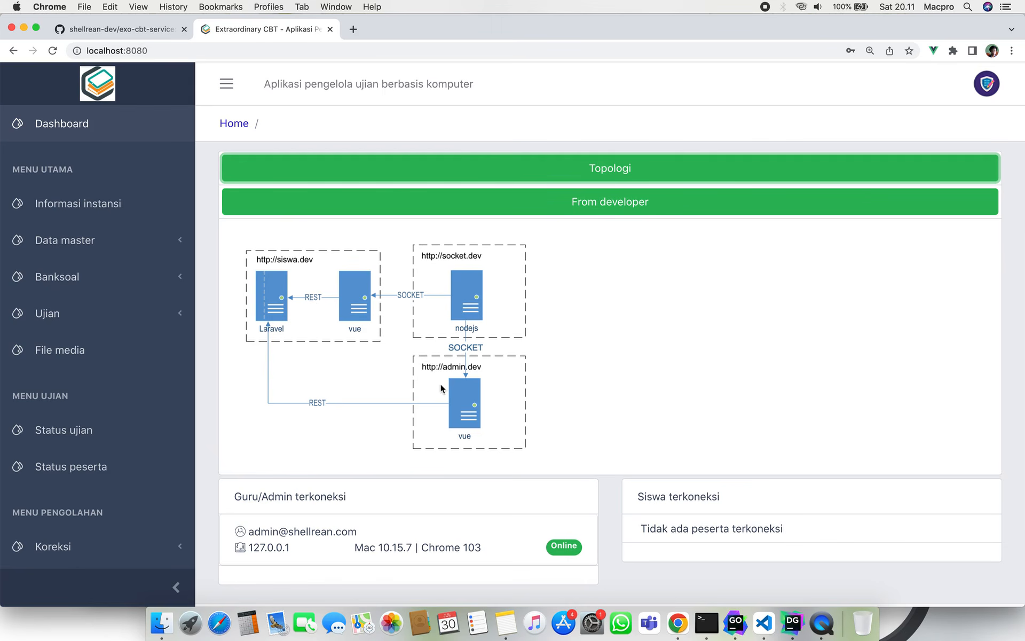
scroll(453, 451, down, 2)
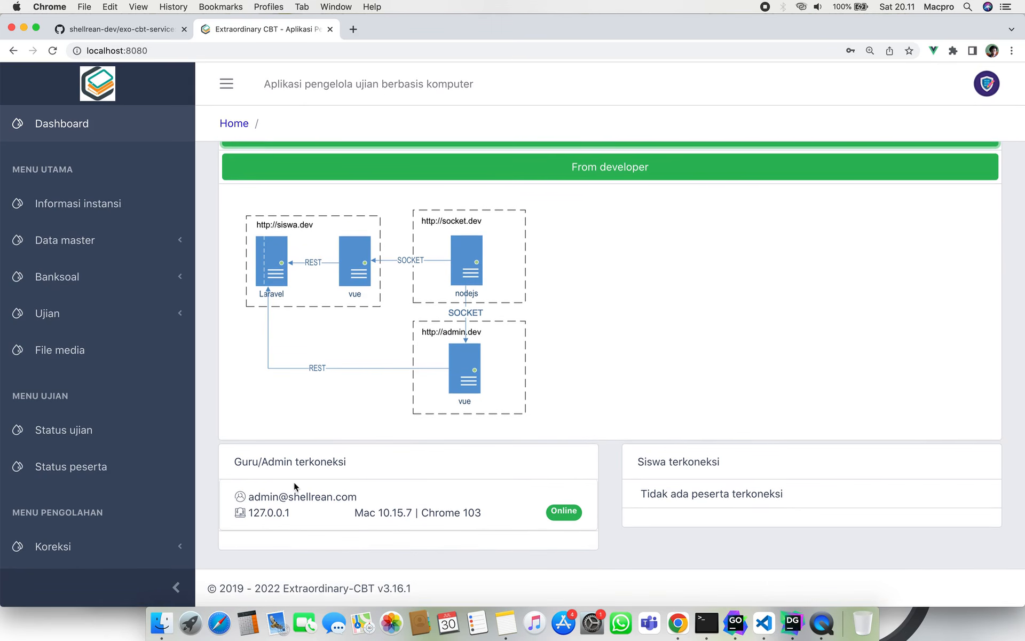
scroll(346, 377, up, 2)
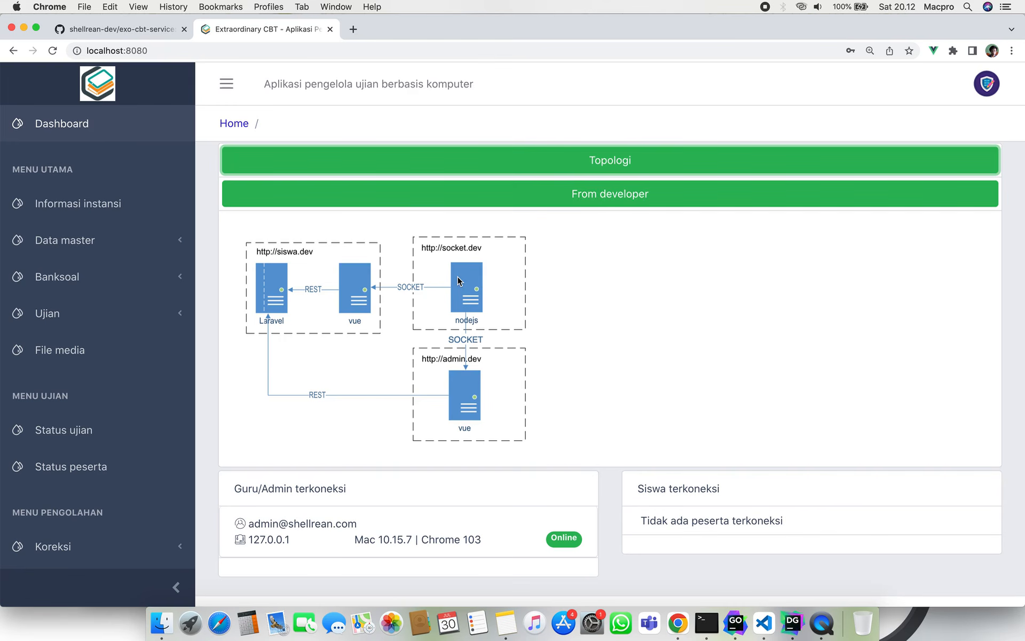
scroll(374, 453, down, 1)
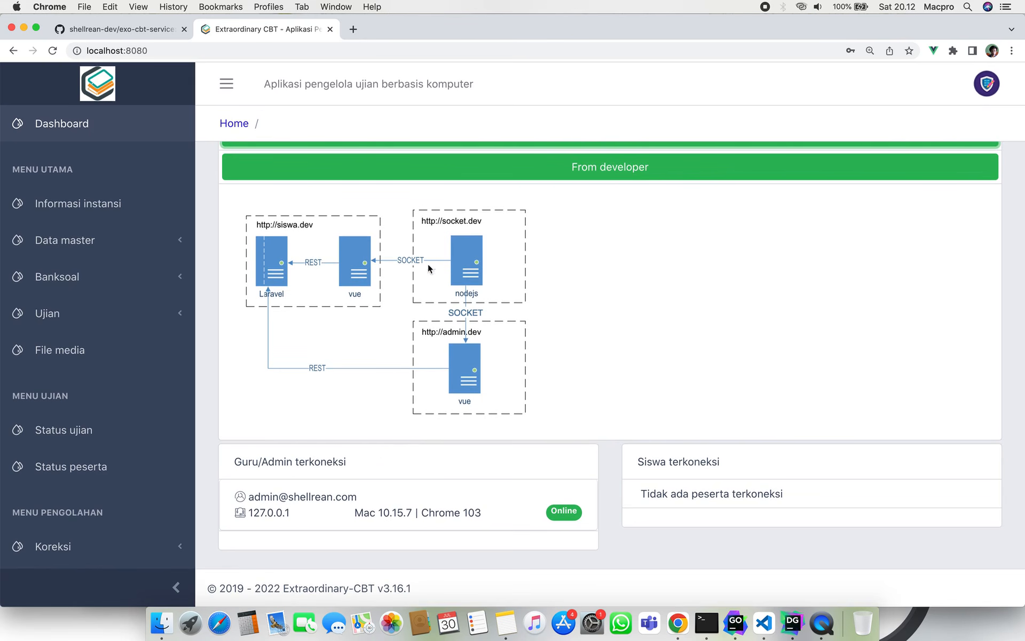
key(super+minus)
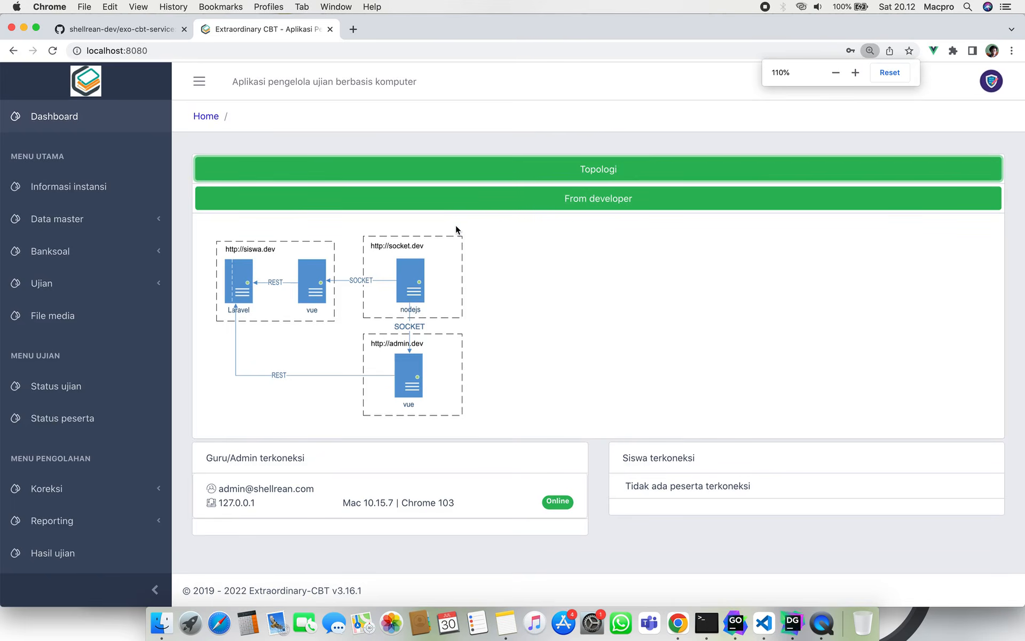
key(super+minus)
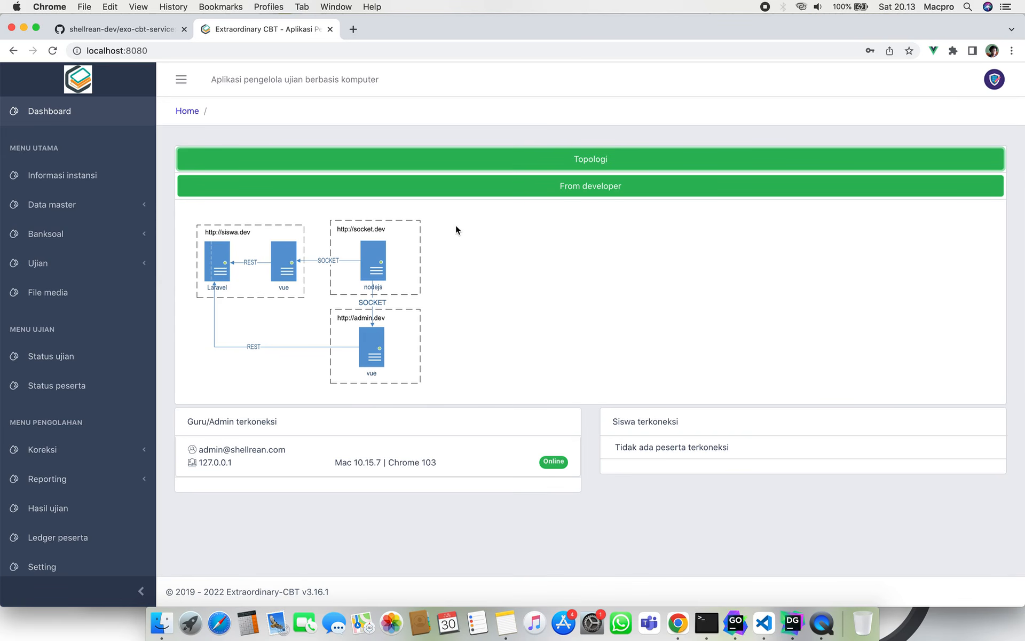
Toggle the developer terms of use, expand Data master and open the participant list.
click(487, 190)
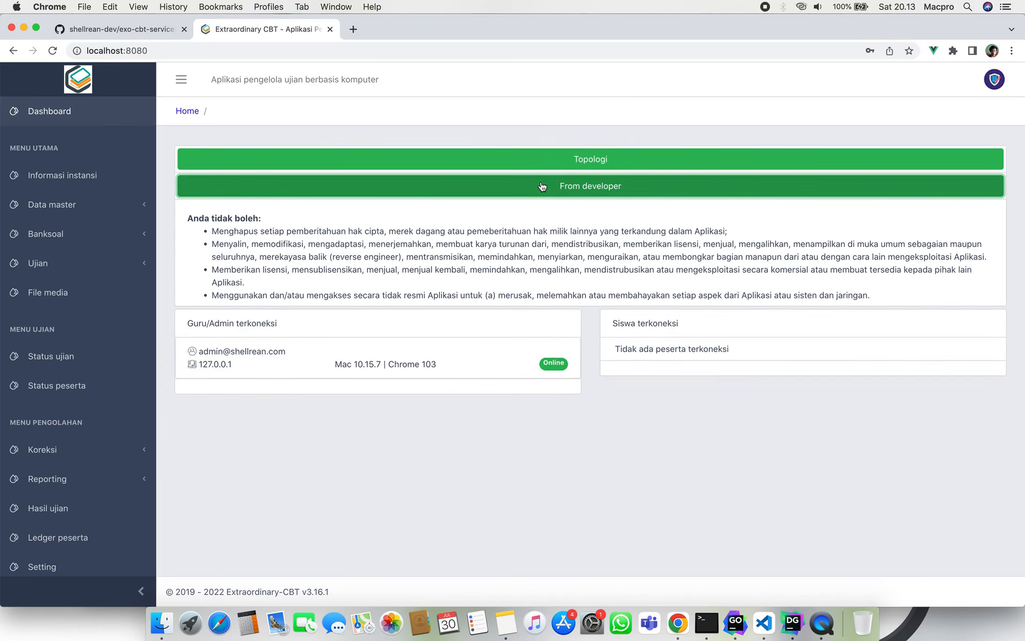
click(542, 186)
scroll(80, 225, down, 3)
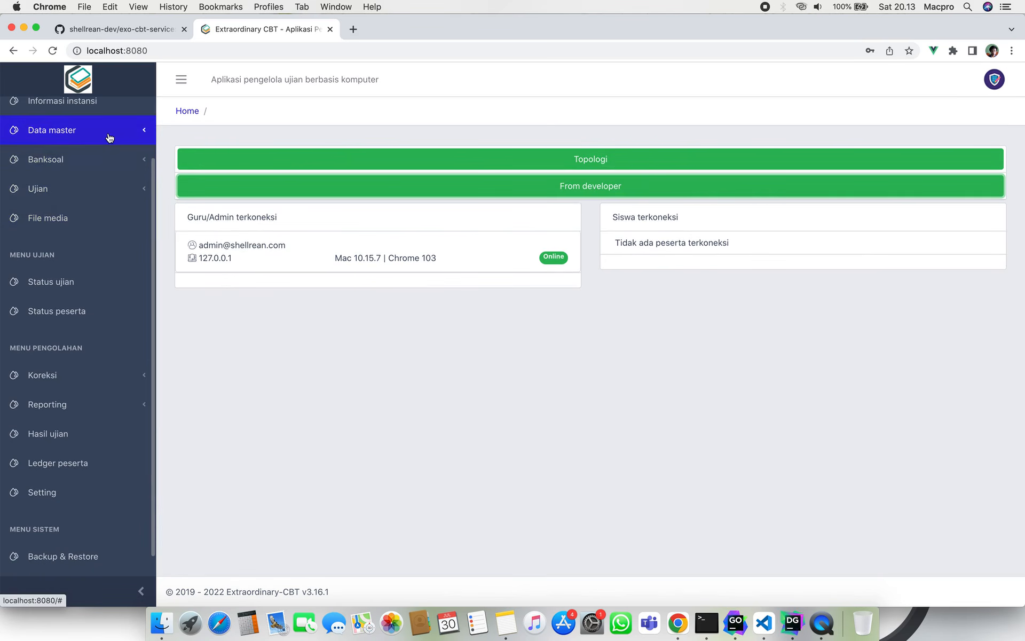
click(109, 138)
scroll(109, 138, up, 2)
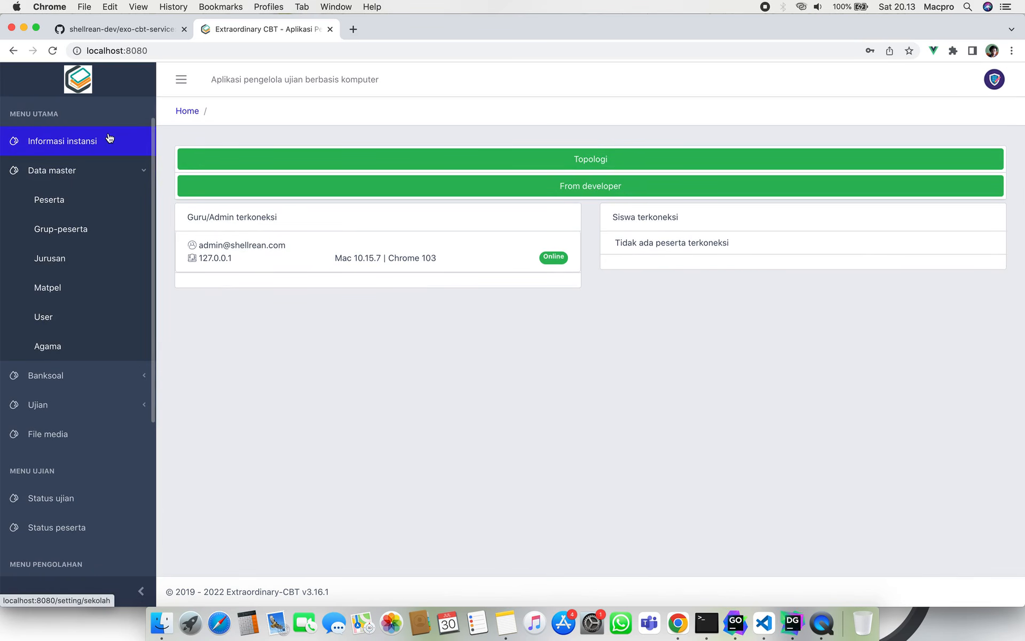
click(64, 201)
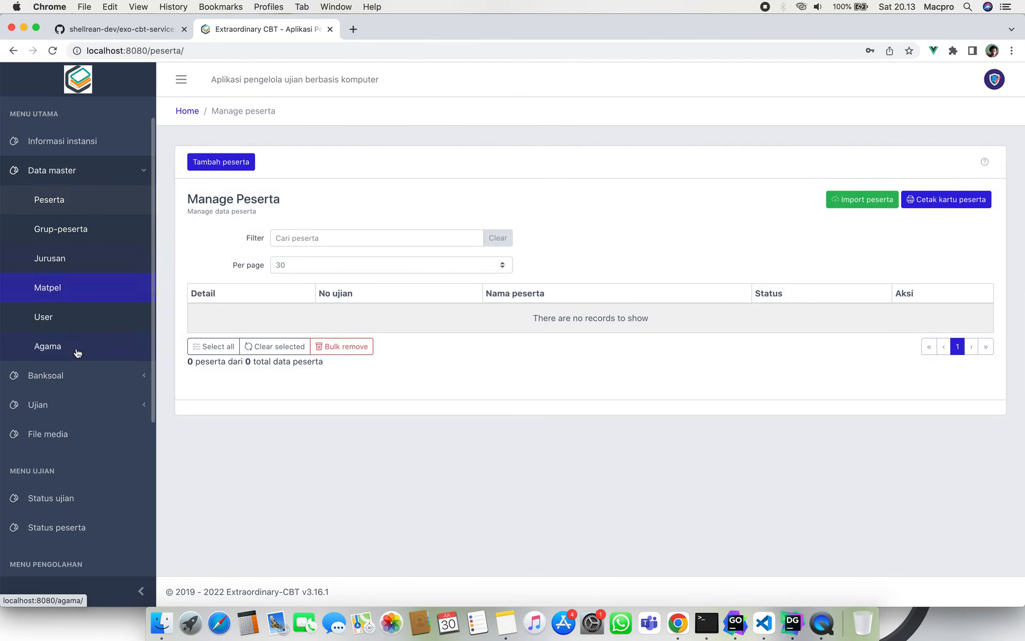
scroll(77, 350, down, 5)
scroll(77, 352, down, 3)
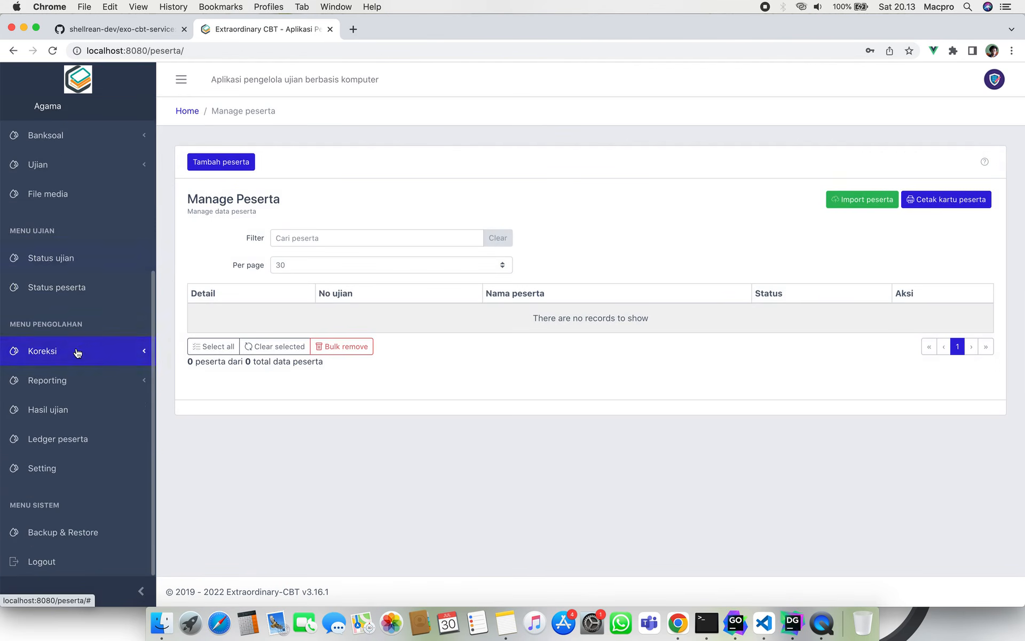
click(83, 532)
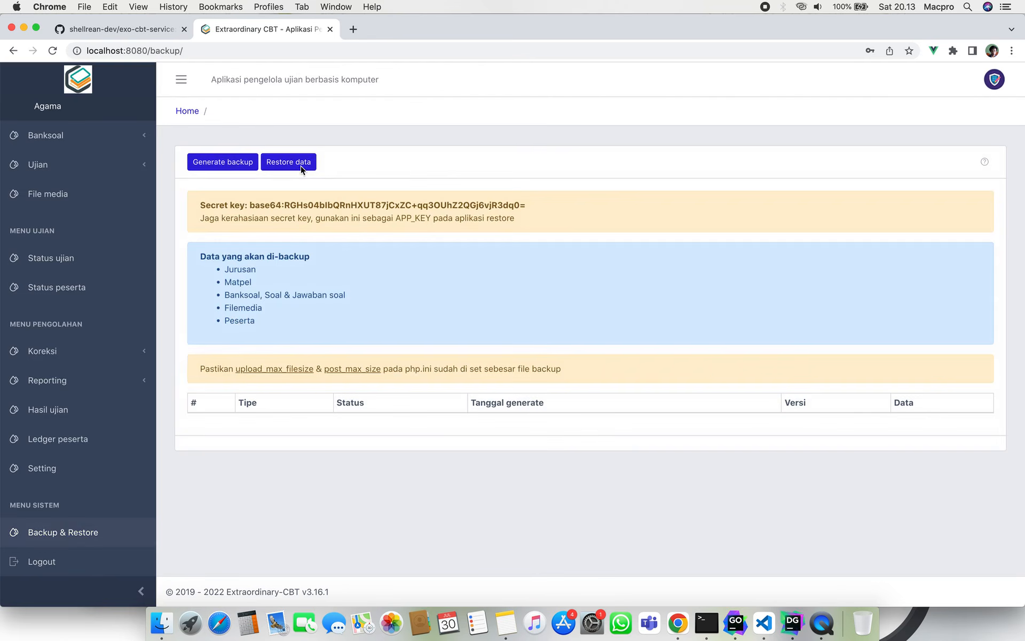
click(300, 166)
click(397, 138)
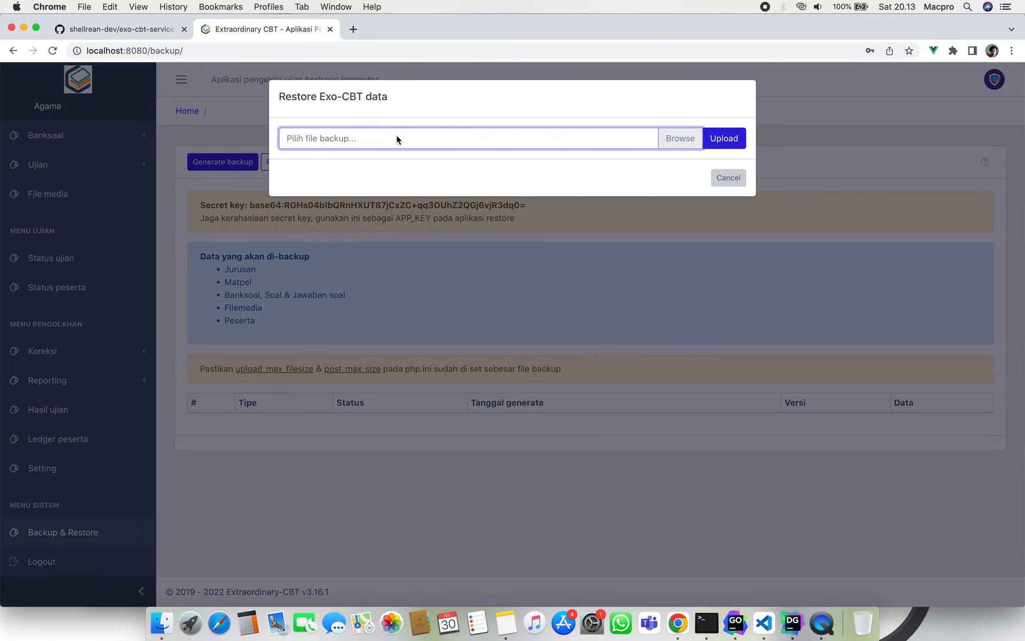
click(345, 159)
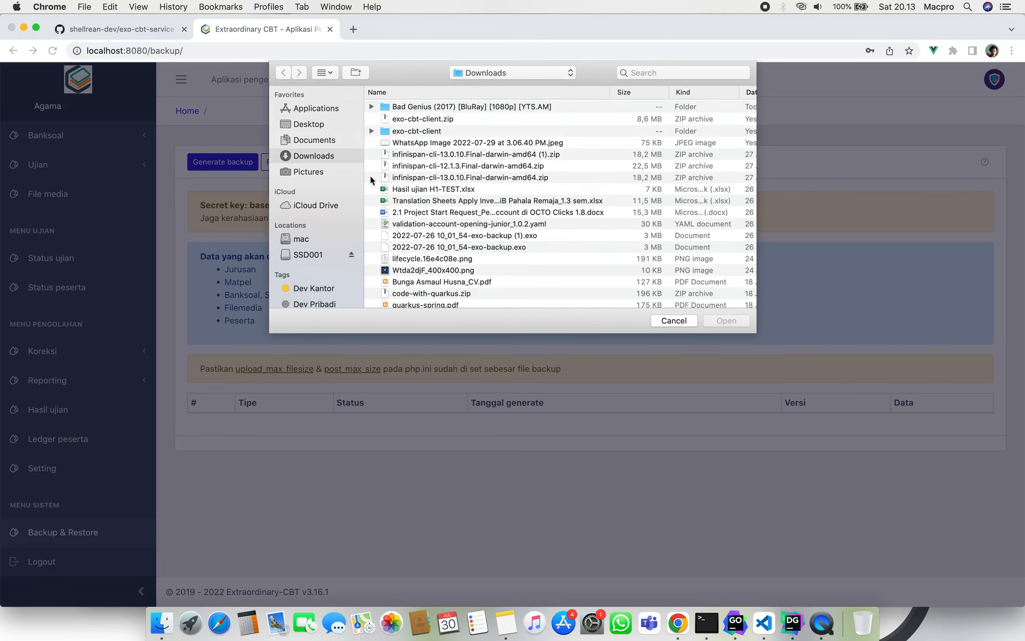
click(478, 246)
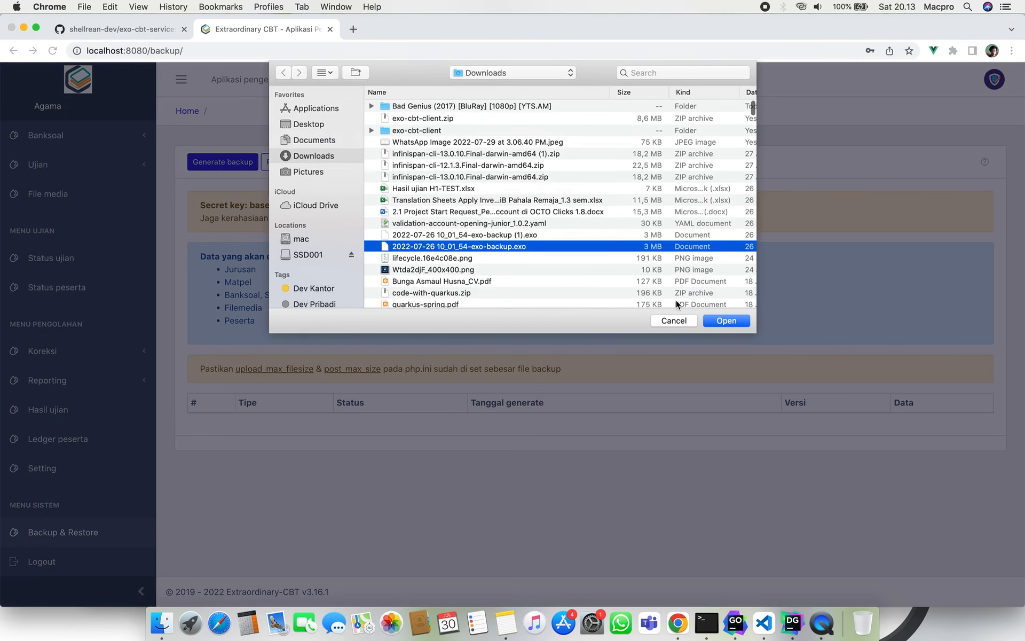
click(726, 320)
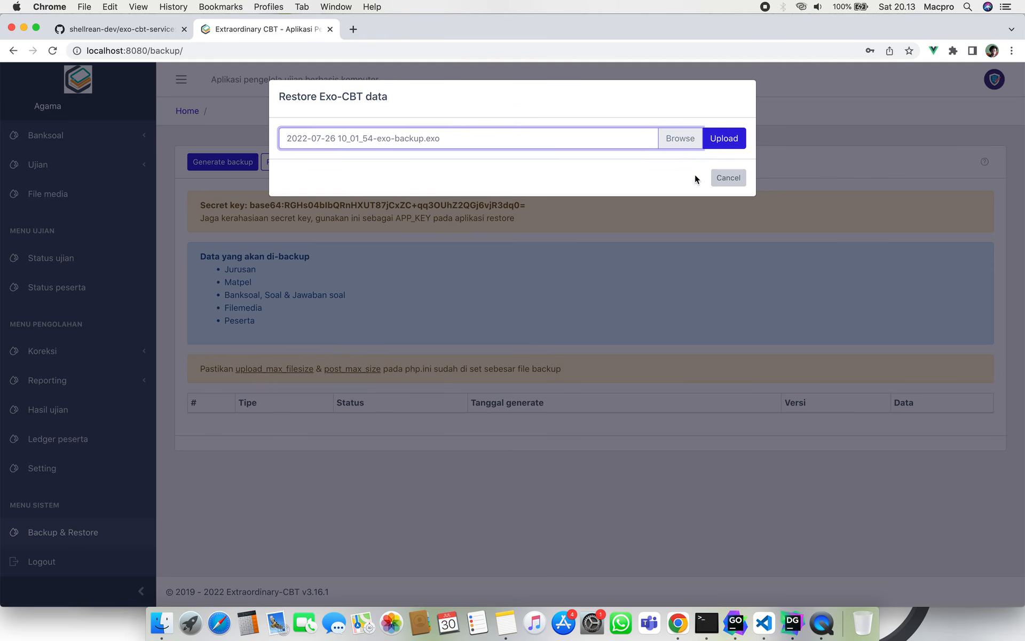
click(737, 140)
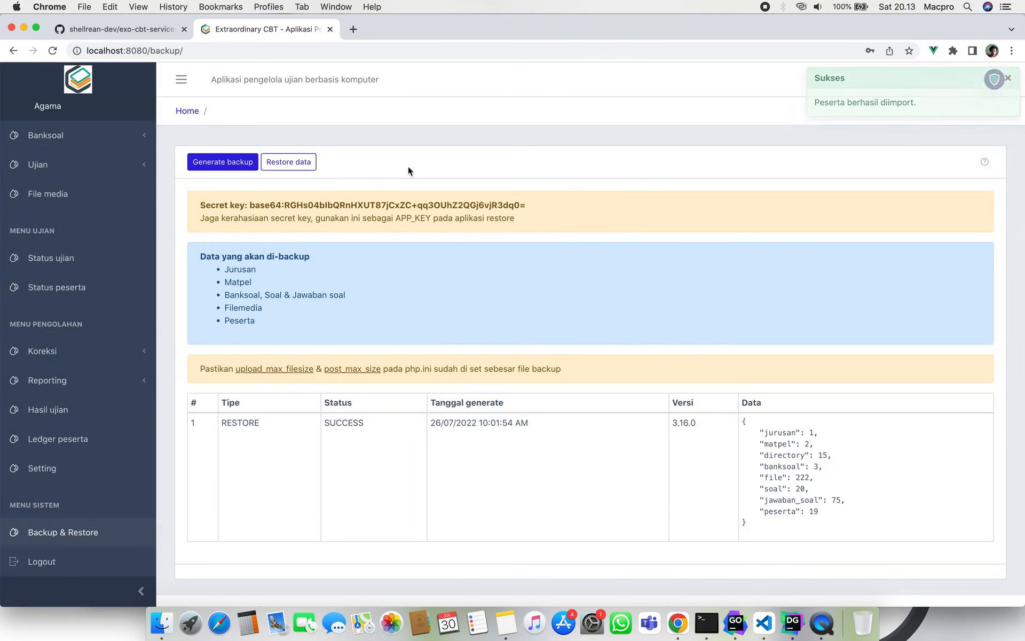
scroll(95, 199, up, 5)
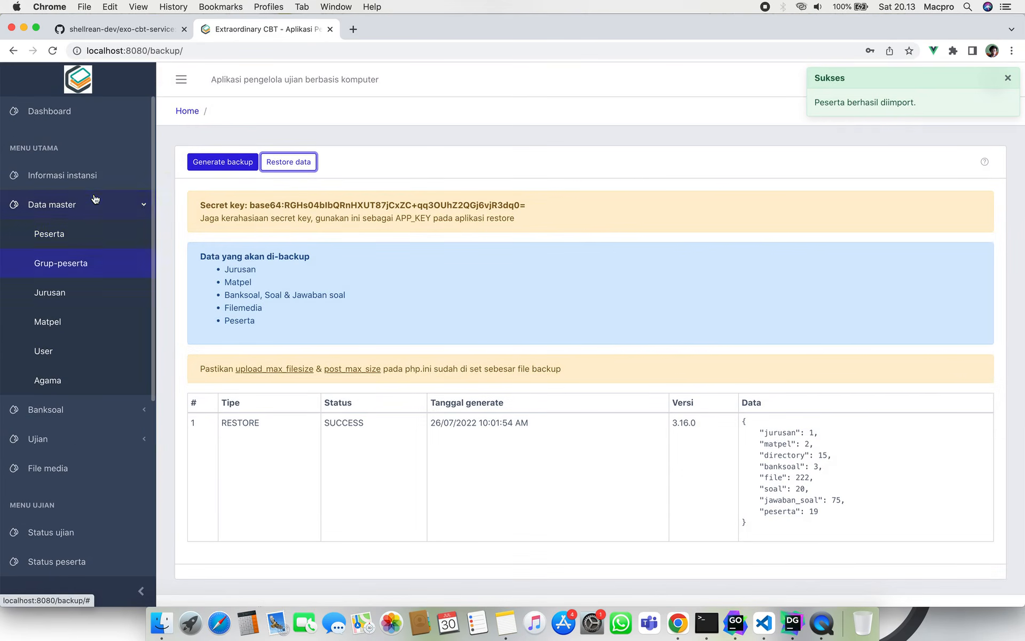
click(74, 243)
Expand and collapse participant SISWA-001's details in the restored Peserta list.
scroll(338, 303, down, 2)
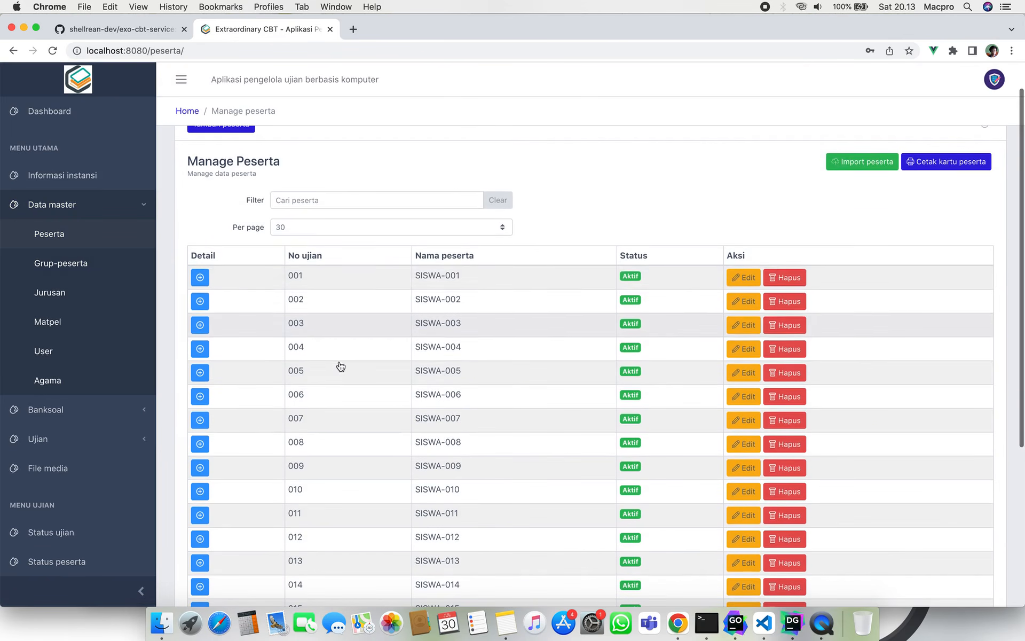
click(201, 278)
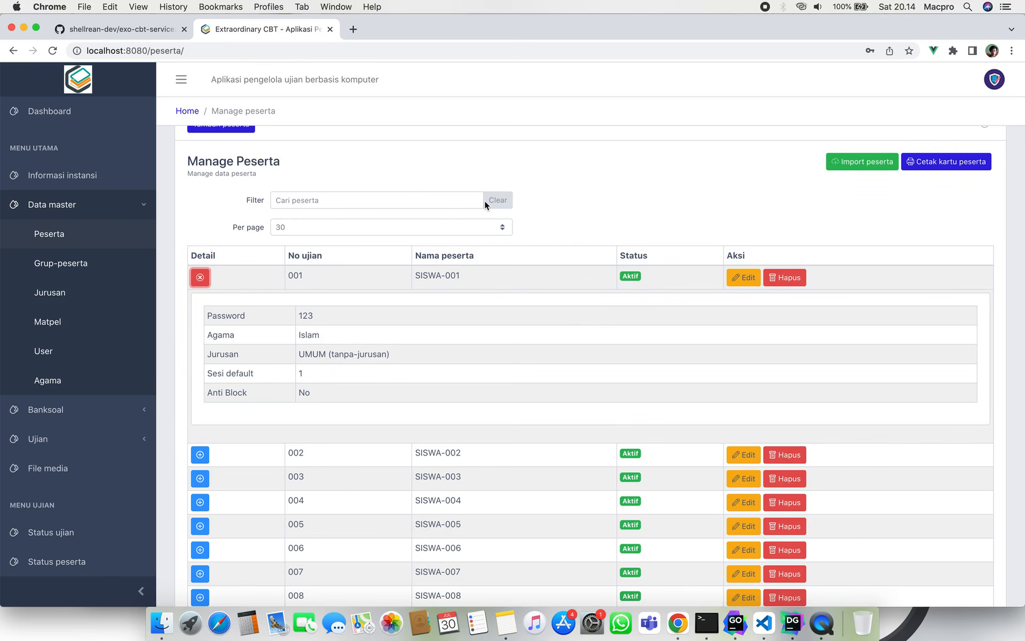
scroll(585, 236, up, 2)
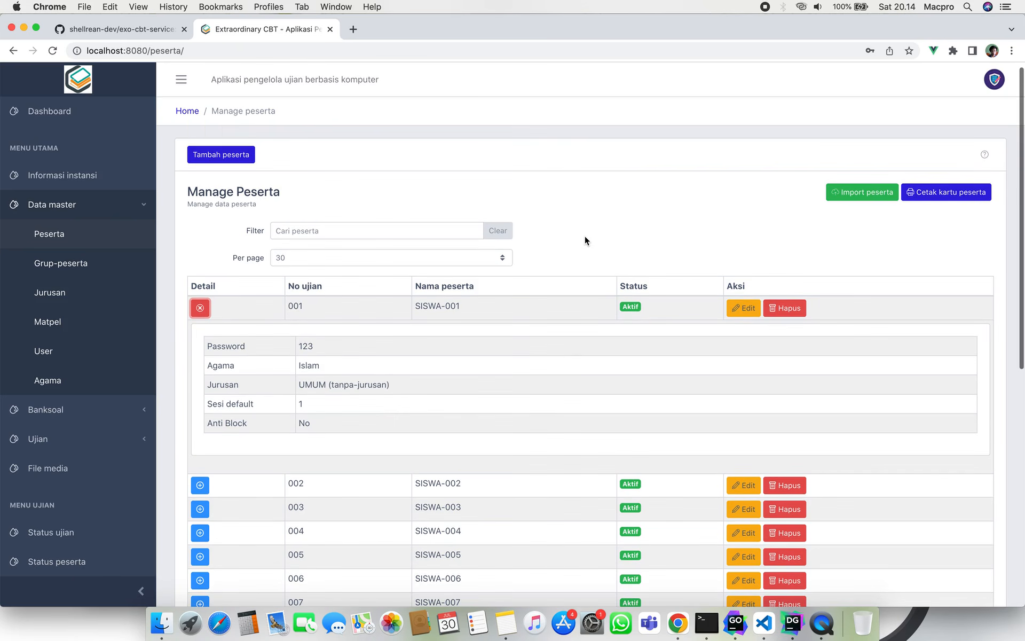
click(200, 310)
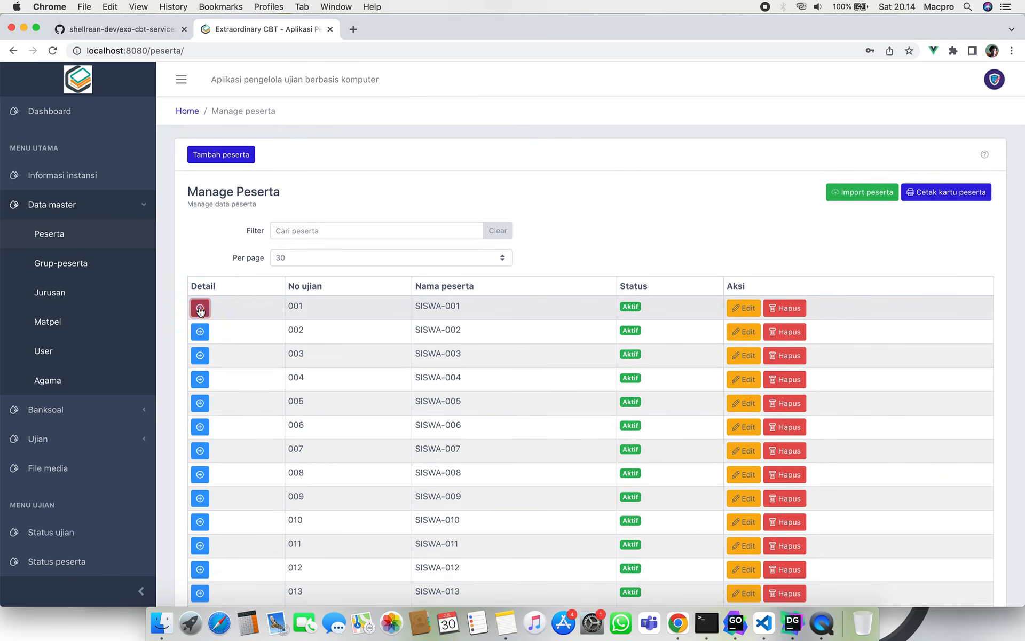
click(201, 255)
scroll(202, 255, down, 2)
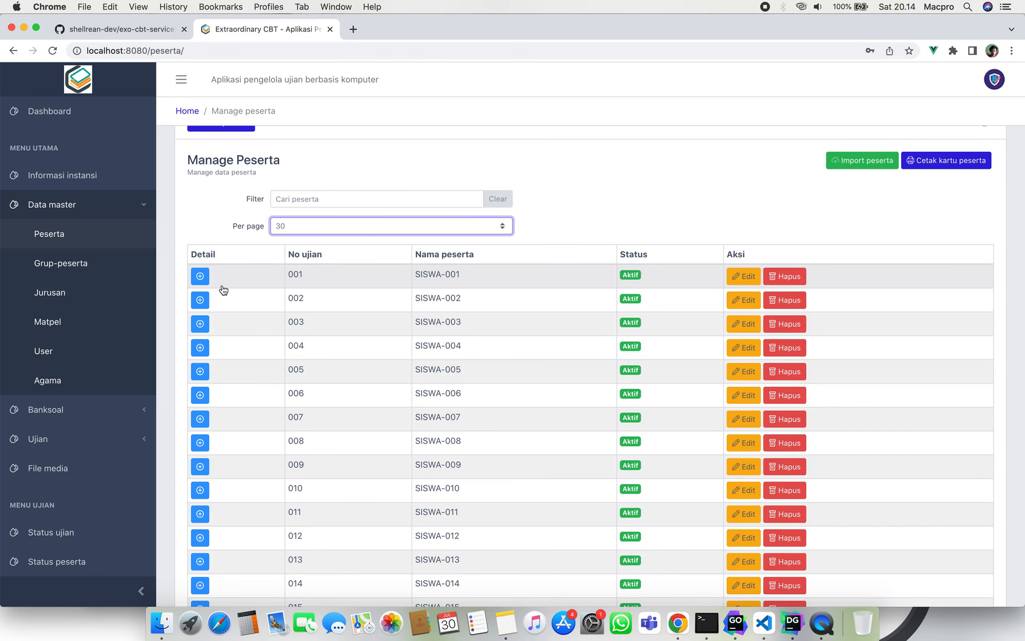
scroll(80, 451, down, 5)
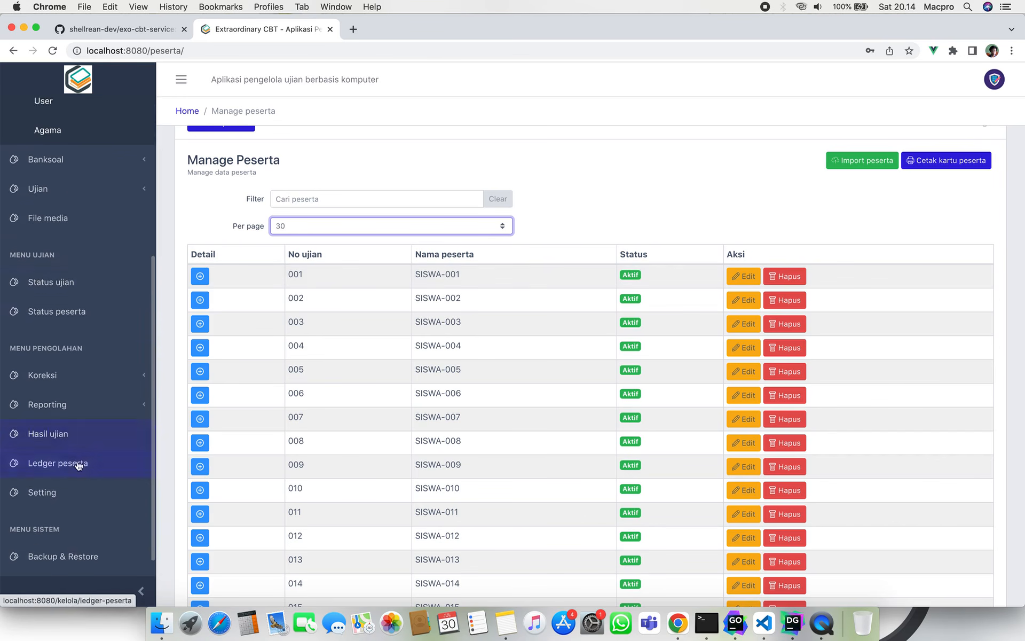
Visit the exam and participant status pages, then return to the Peserta management list.
click(104, 262)
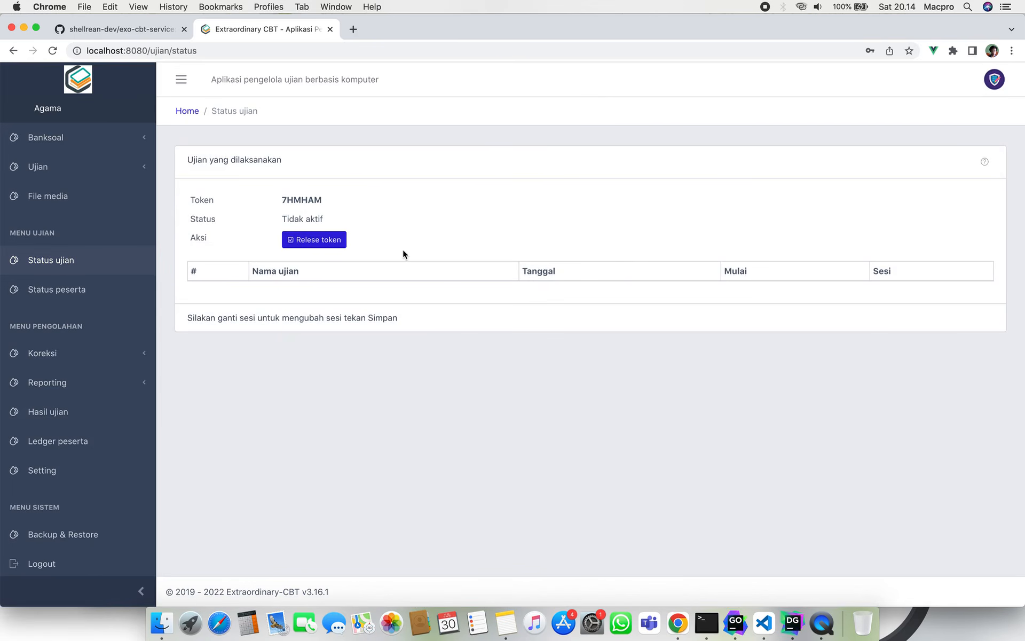
click(94, 289)
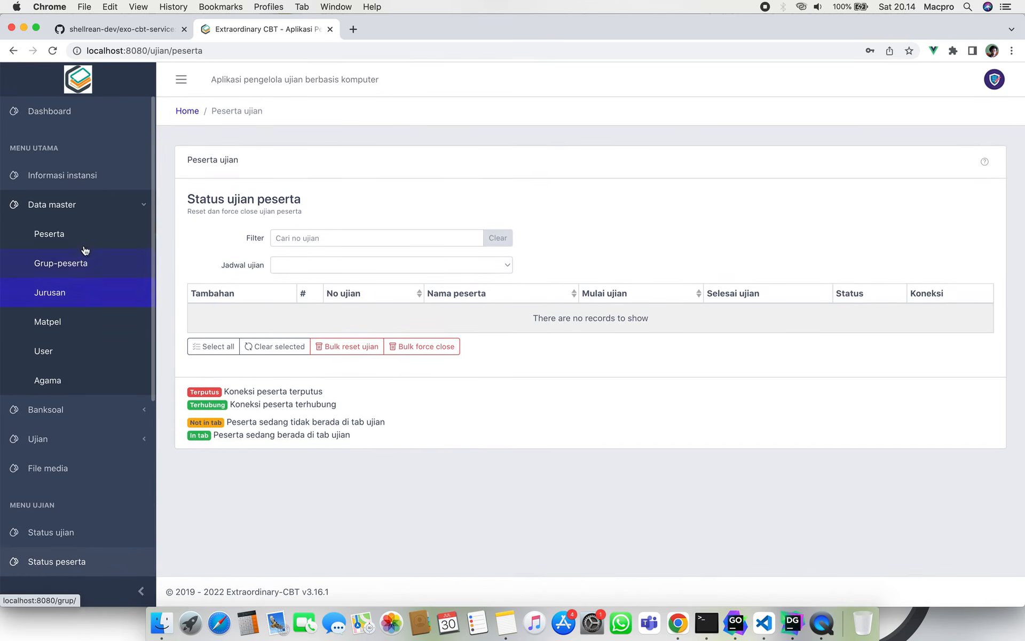
click(81, 241)
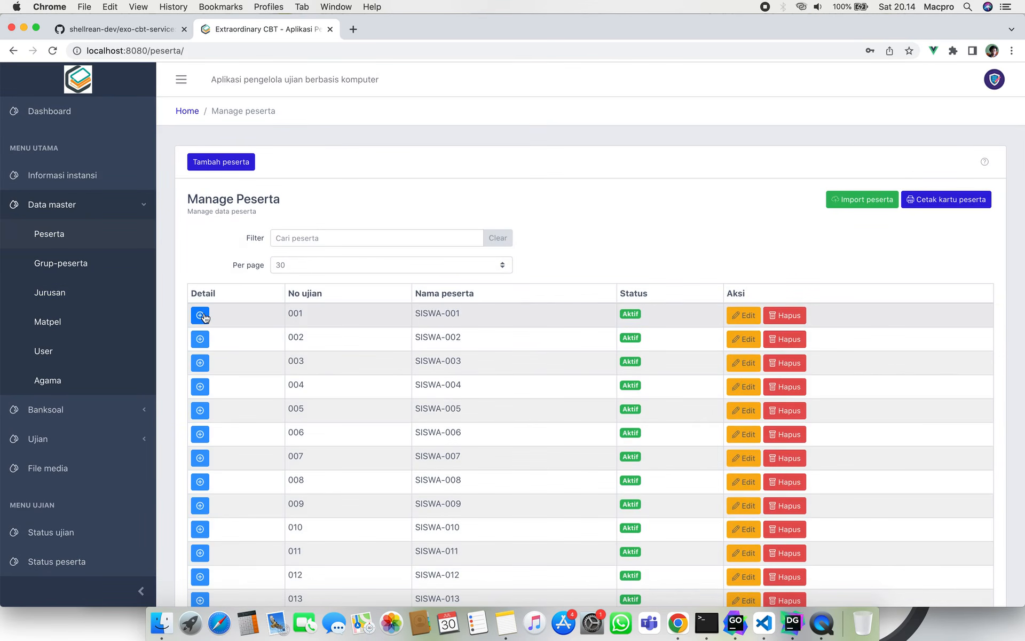
Expand participant 001's details, review them, and collapse them again.
click(201, 315)
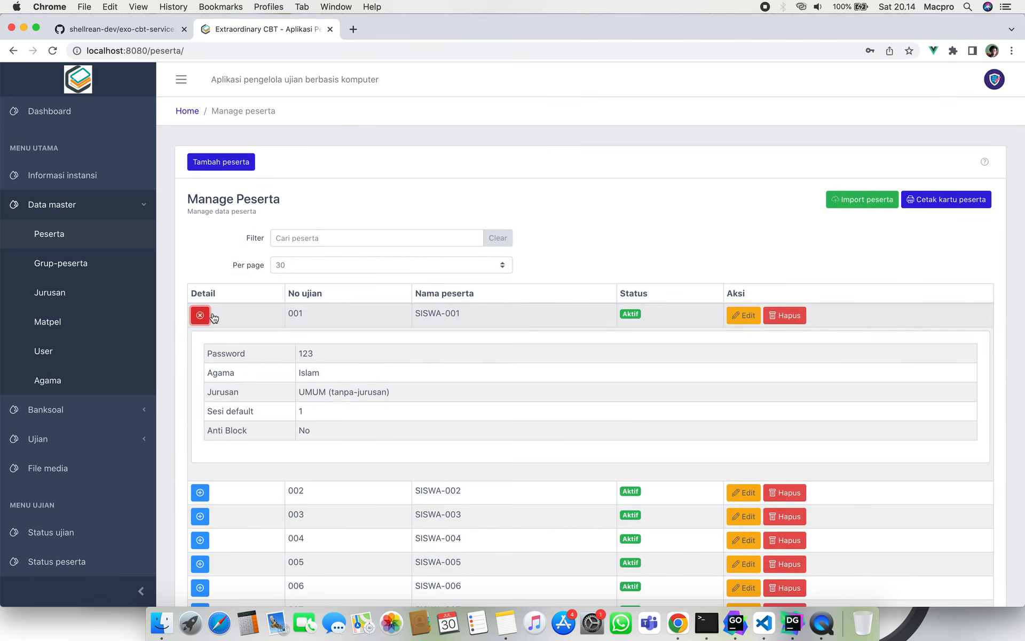
scroll(331, 340, down, 1)
scroll(331, 340, up, 1)
scroll(201, 280, down, 4)
click(201, 217)
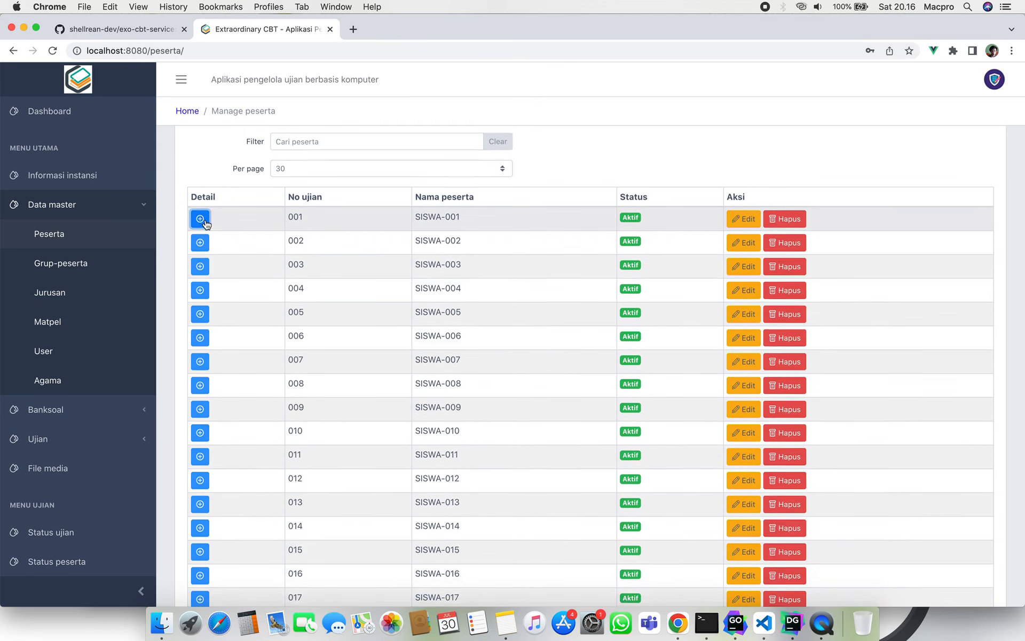
scroll(205, 223, up, 4)
scroll(205, 224, down, 3)
scroll(211, 225, up, 3)
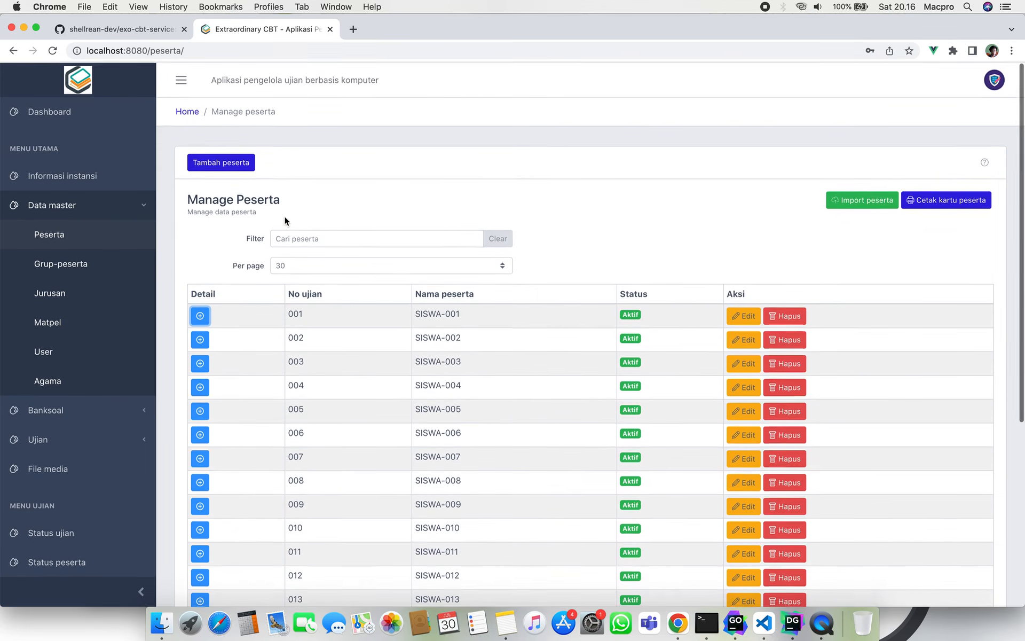
scroll(84, 333, down, 1)
scroll(84, 333, up, 1)
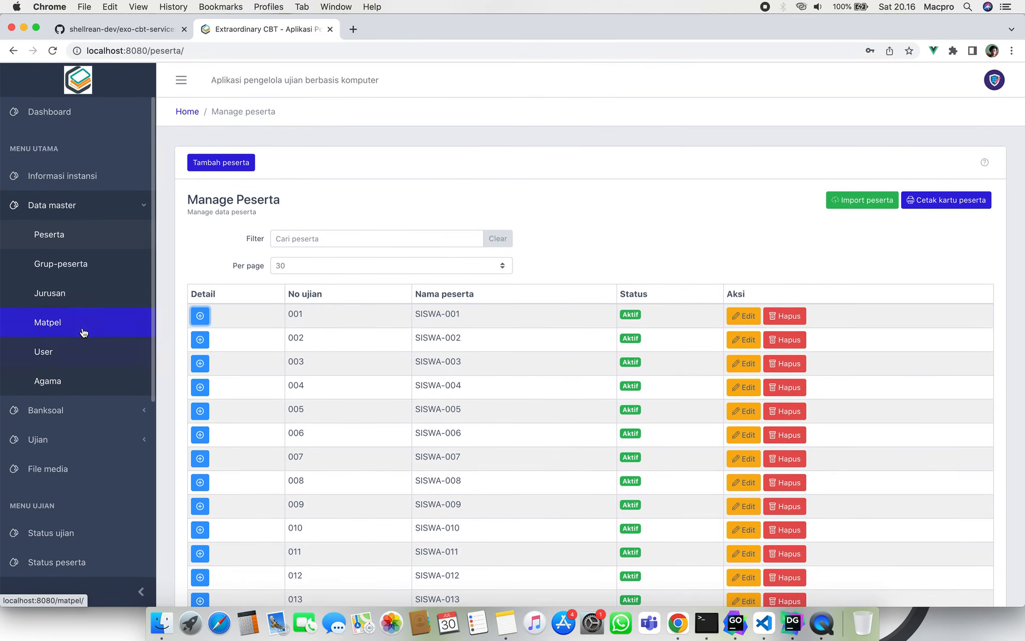
click(355, 178)
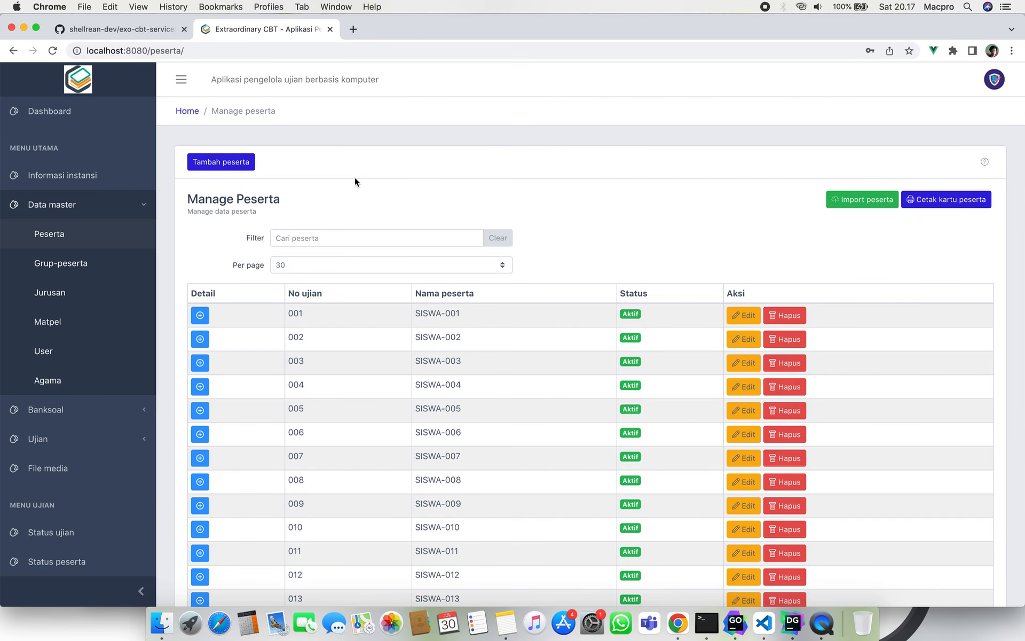
click(118, 409)
Open Banksoal > Standard and show BKSL-51R-2022's details with its 4 PG questions.
click(116, 438)
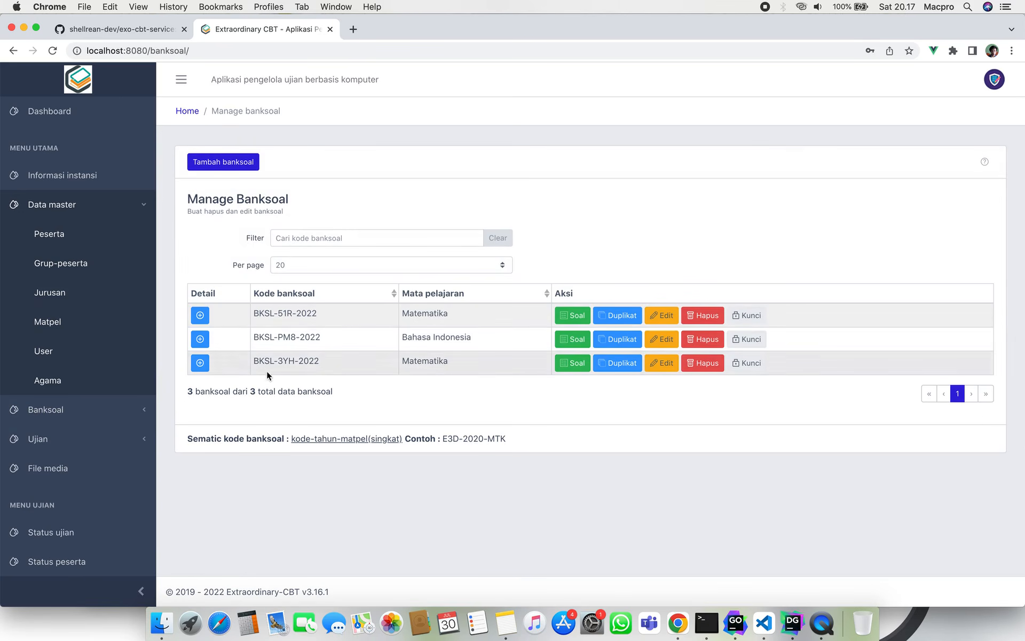
click(200, 315)
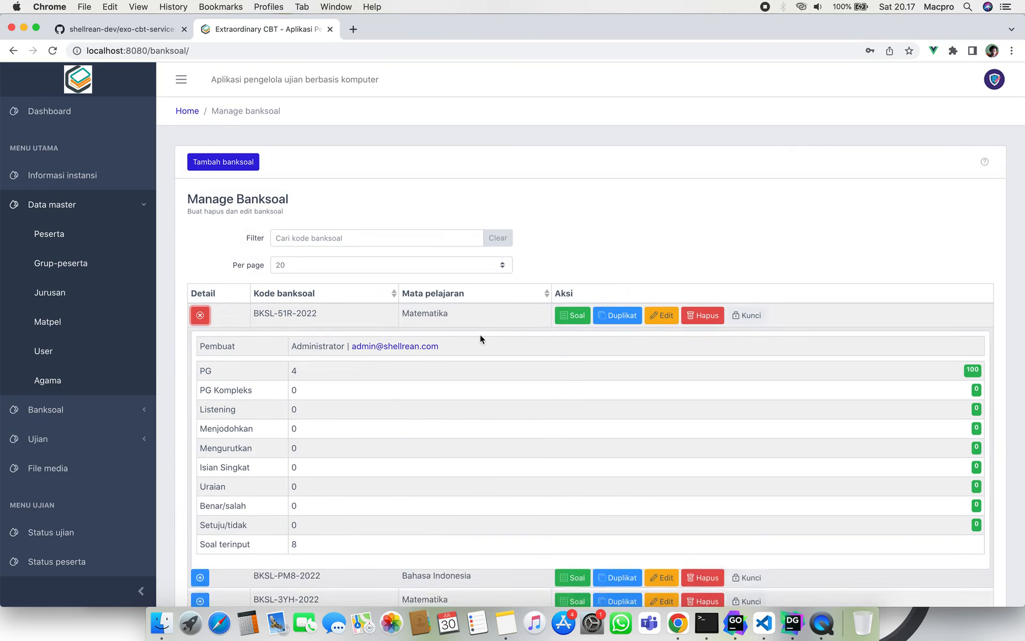
click(665, 316)
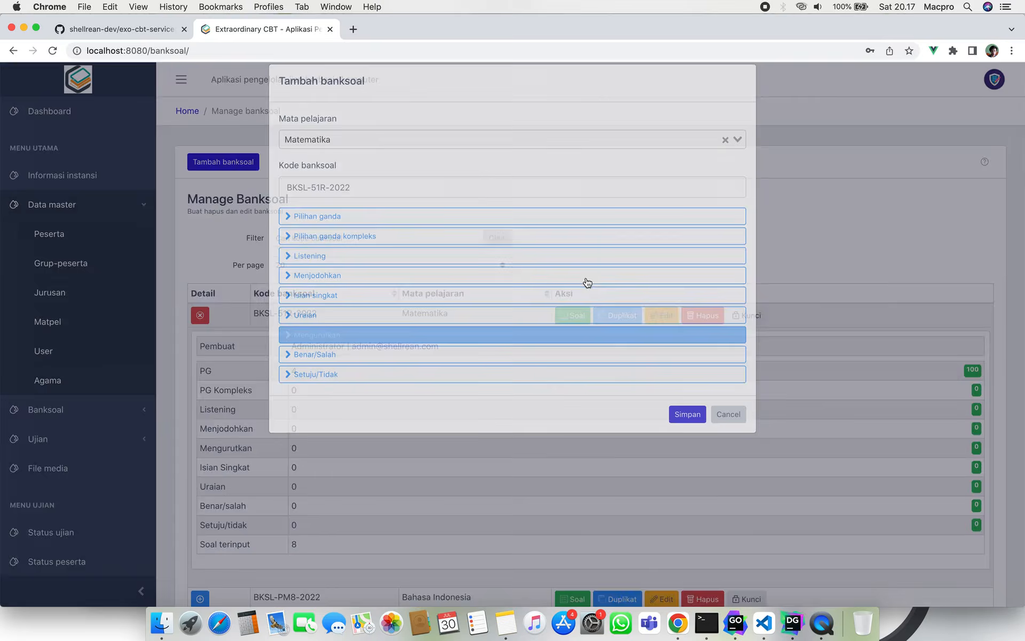
click(453, 233)
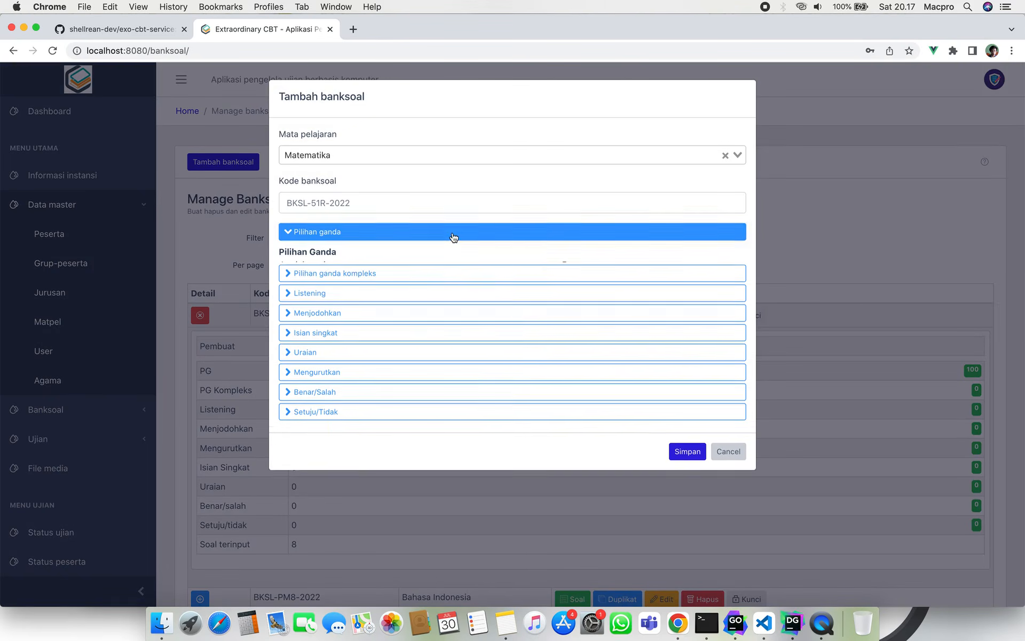
click(438, 293)
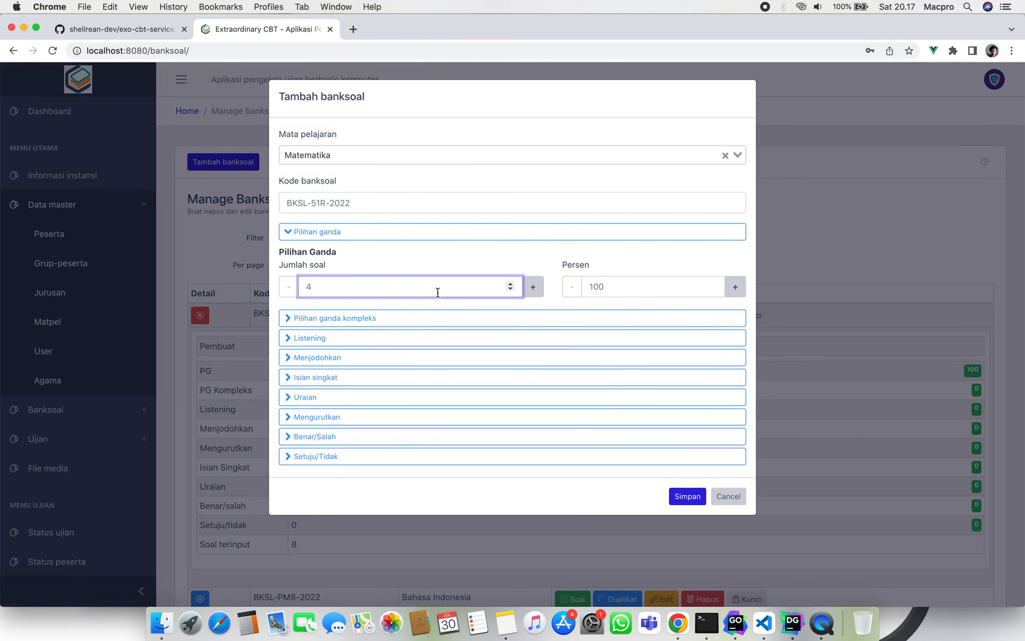
click(729, 501)
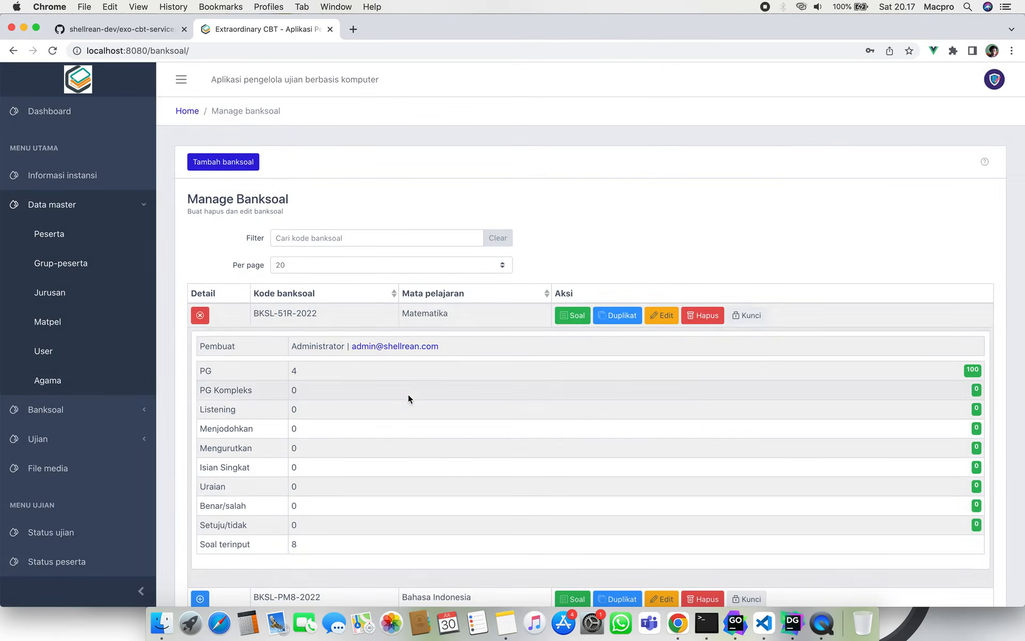
click(75, 234)
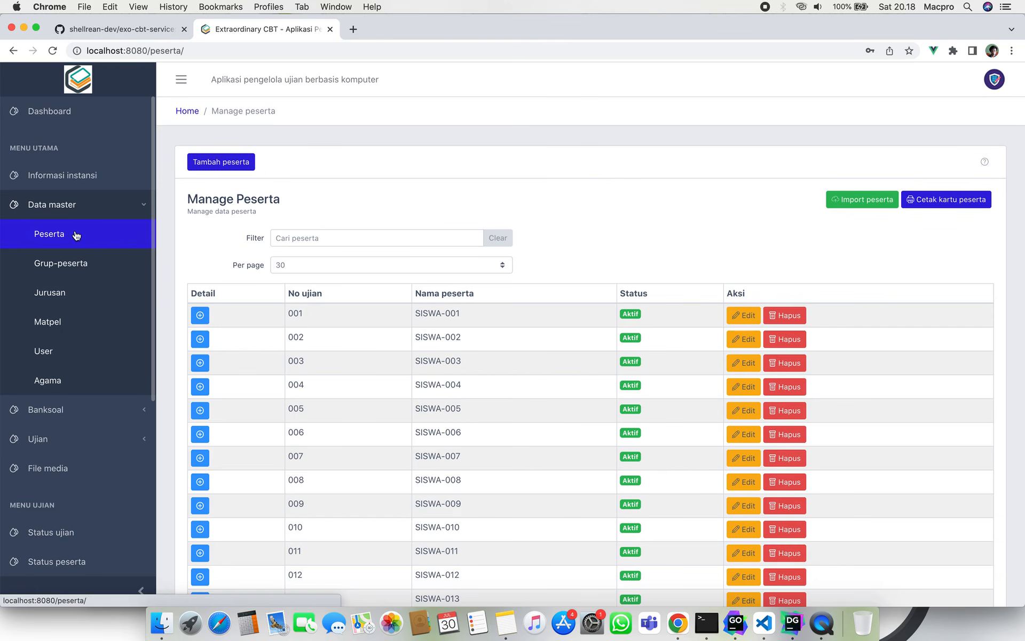
Collapse Data master and expand the Banksoal section in the sidebar.
click(102, 212)
click(103, 233)
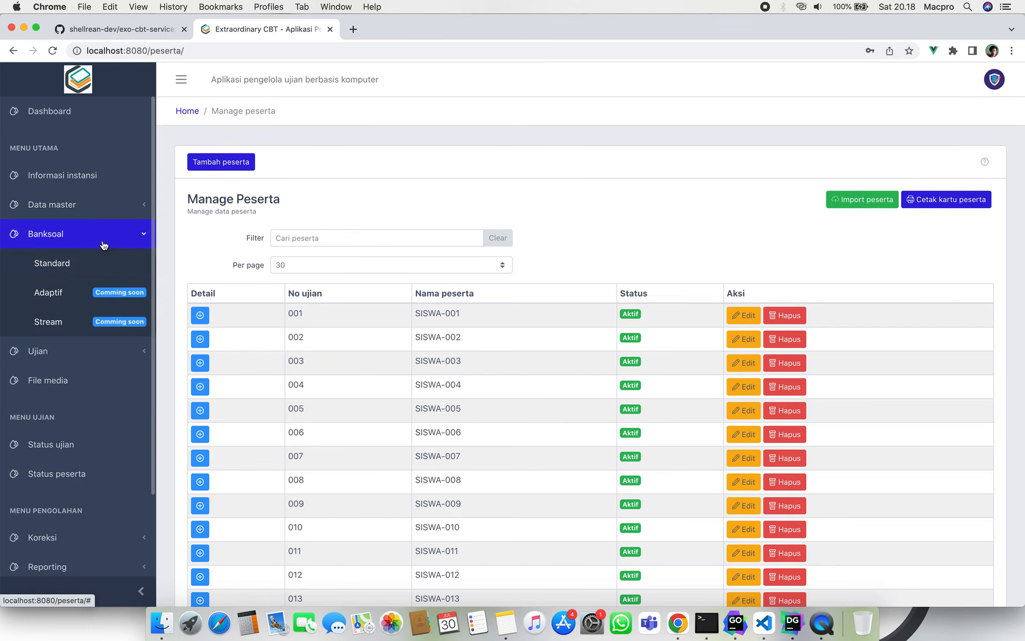
Lock question bank BKSL-3YH-2022 from the Standard list with a lock password.
click(128, 264)
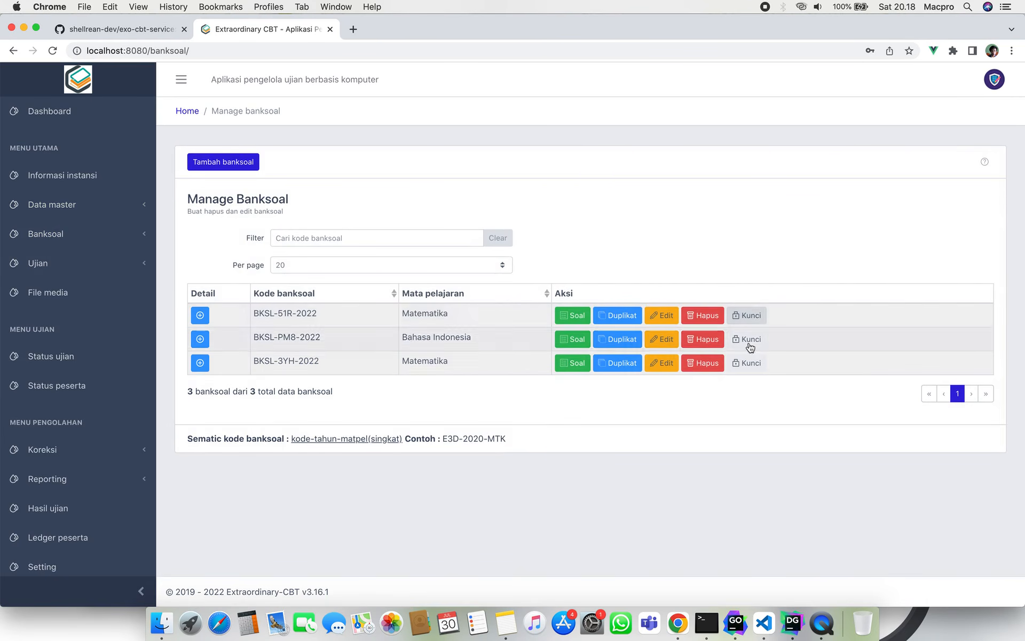
click(754, 365)
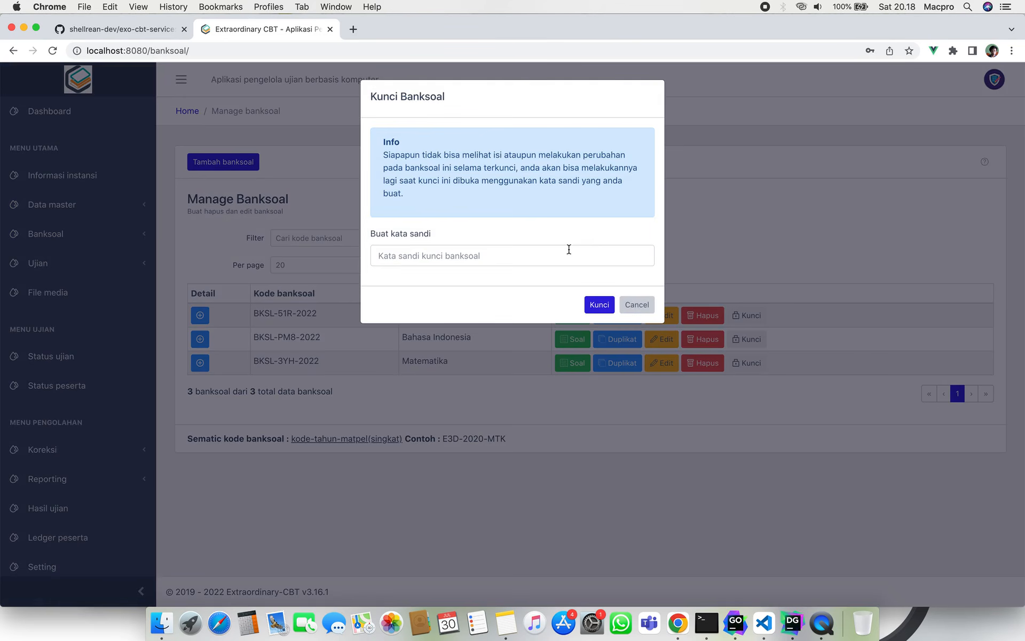
click(569, 249)
text(123)
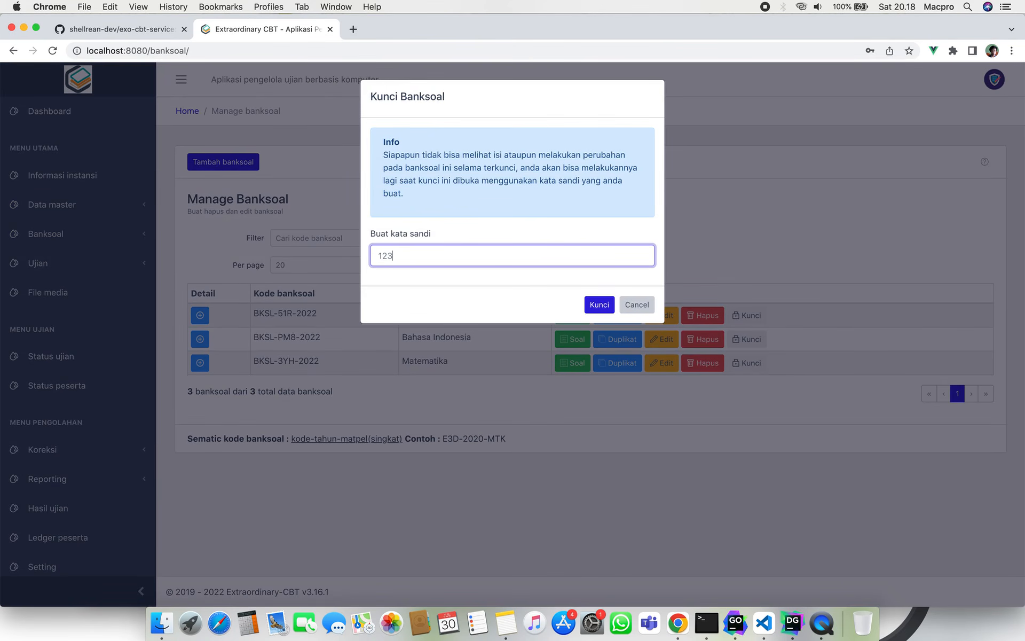
click(598, 305)
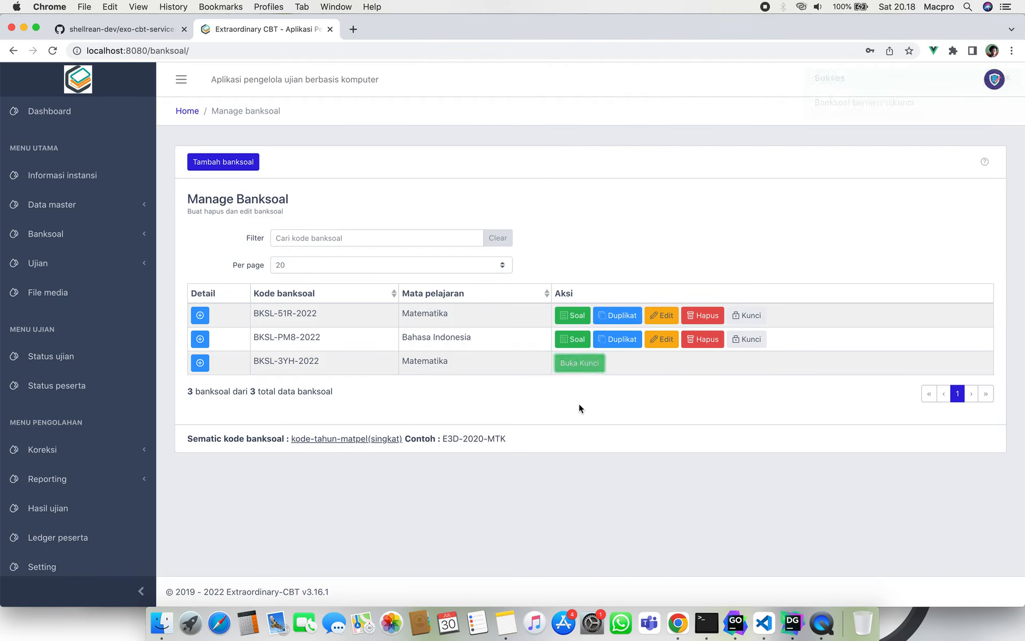
Expand and collapse BKSL-3YH-2022's details to check its locked state.
click(200, 362)
scroll(321, 416, down, 3)
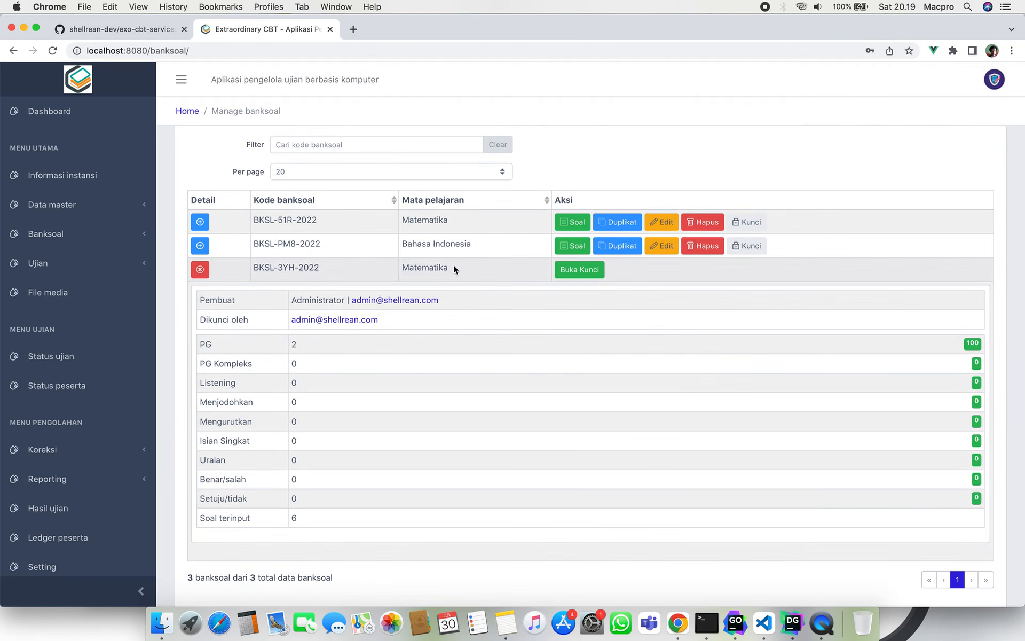
click(198, 272)
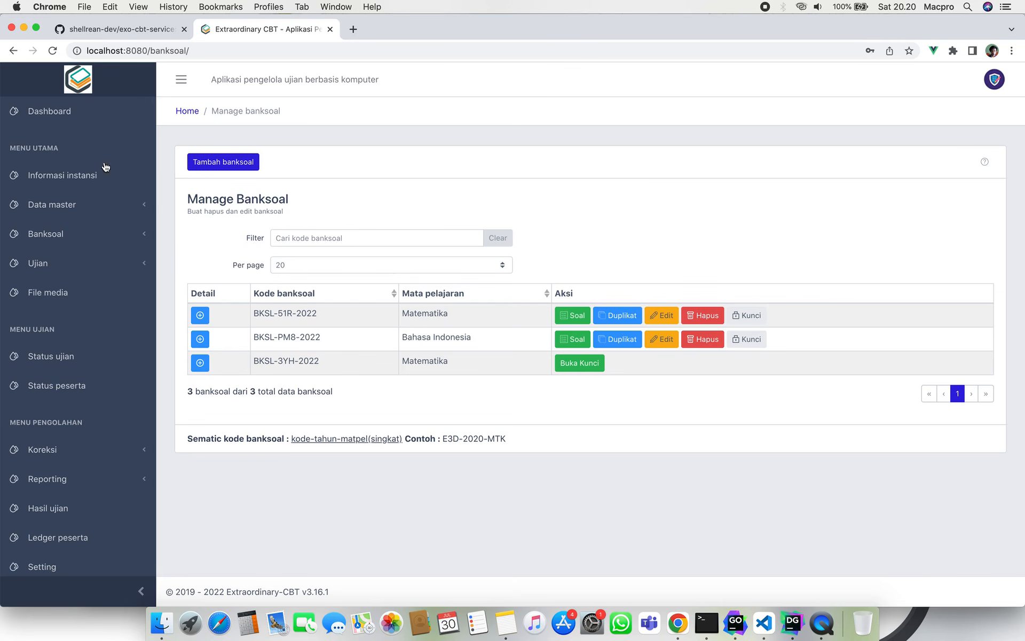
Go via the dashboard to the Informasi instansi form with its empty school fields.
click(85, 115)
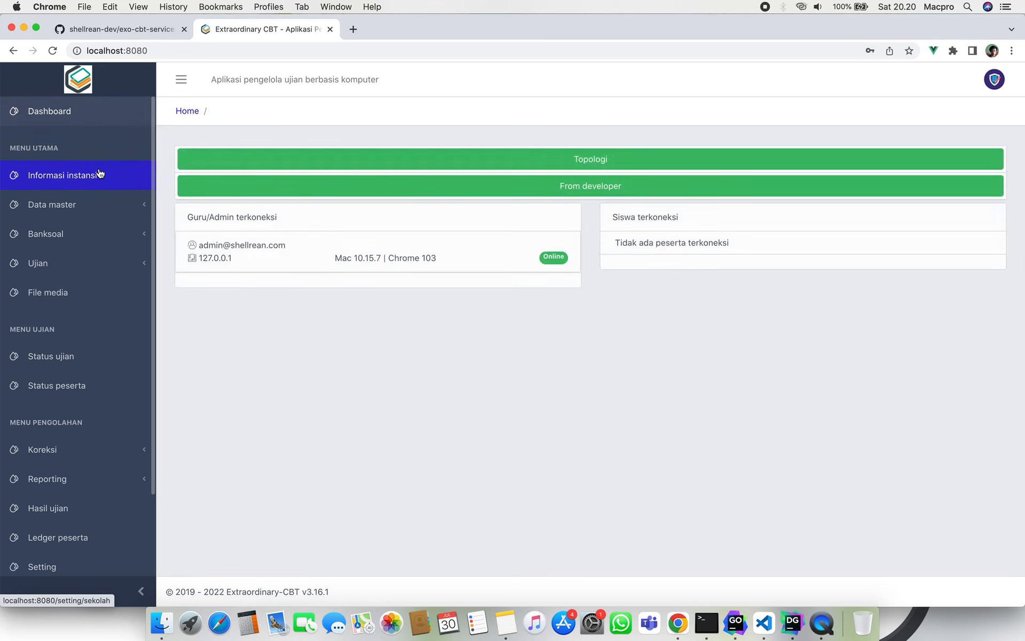
click(99, 174)
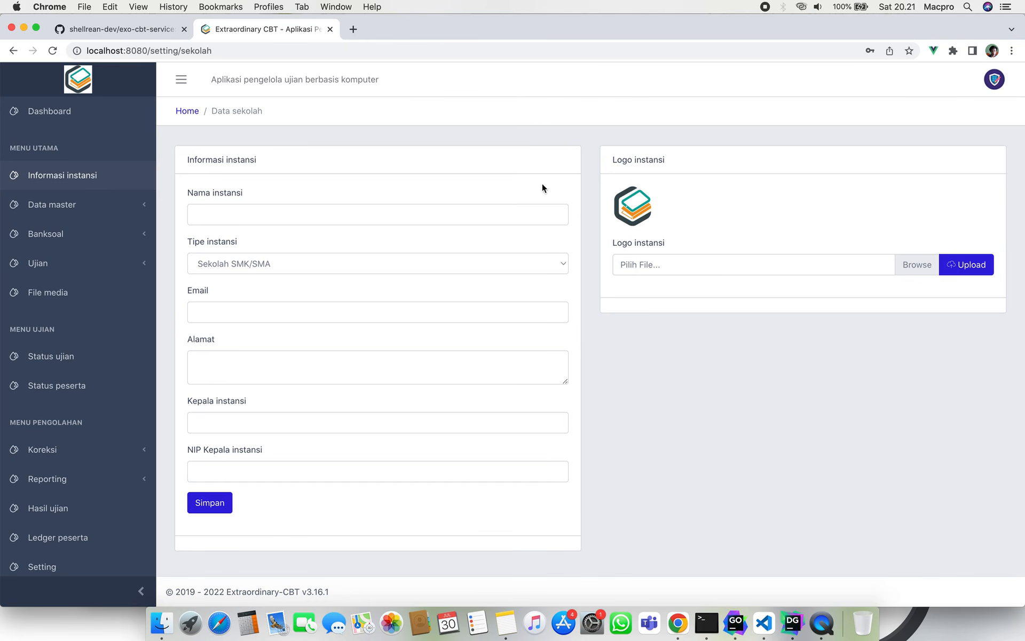
Load the student login page at localhost:8000 in a new tab, then return to the admin tab.
click(356, 35)
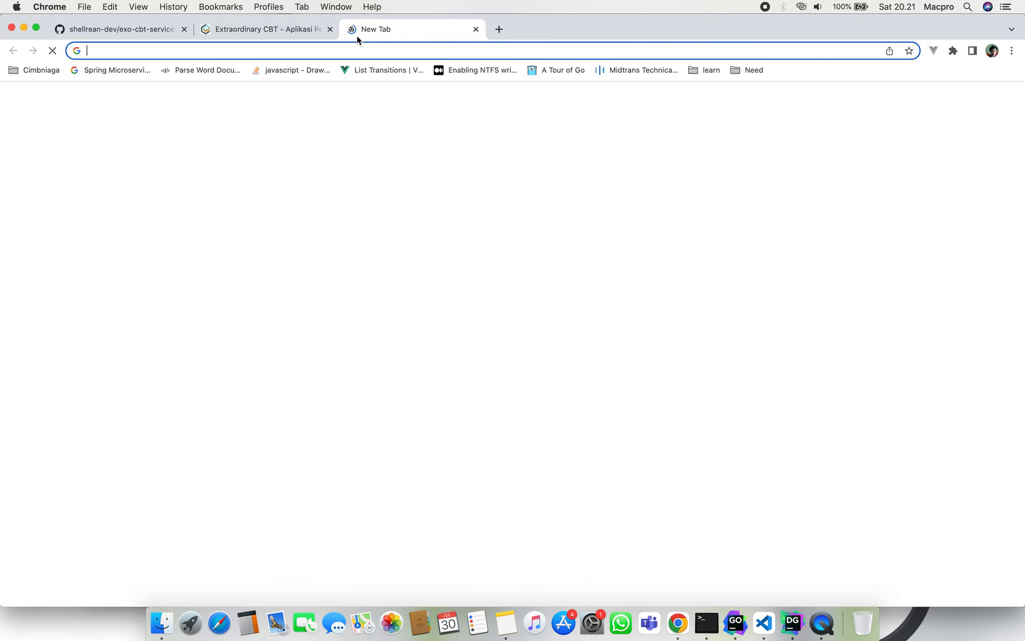
text(localhost:8000)
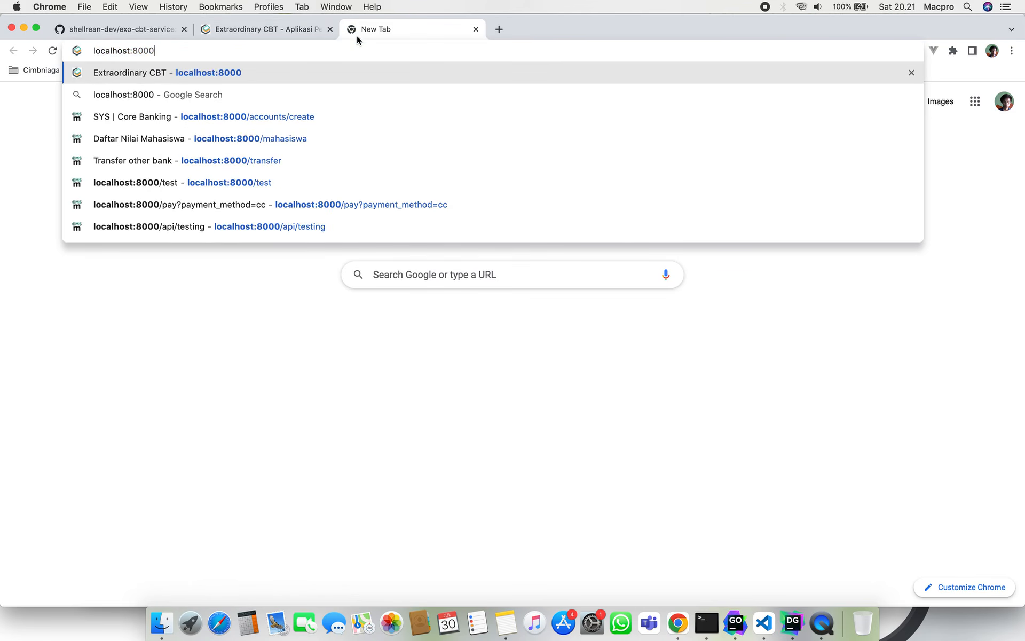
key(Return)
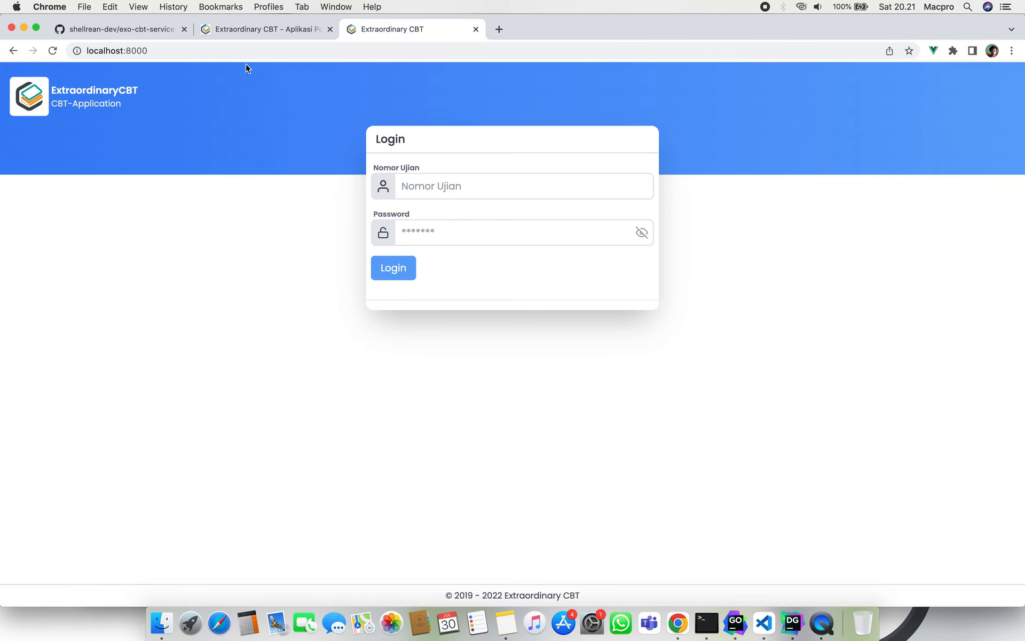
double_click(61, 93)
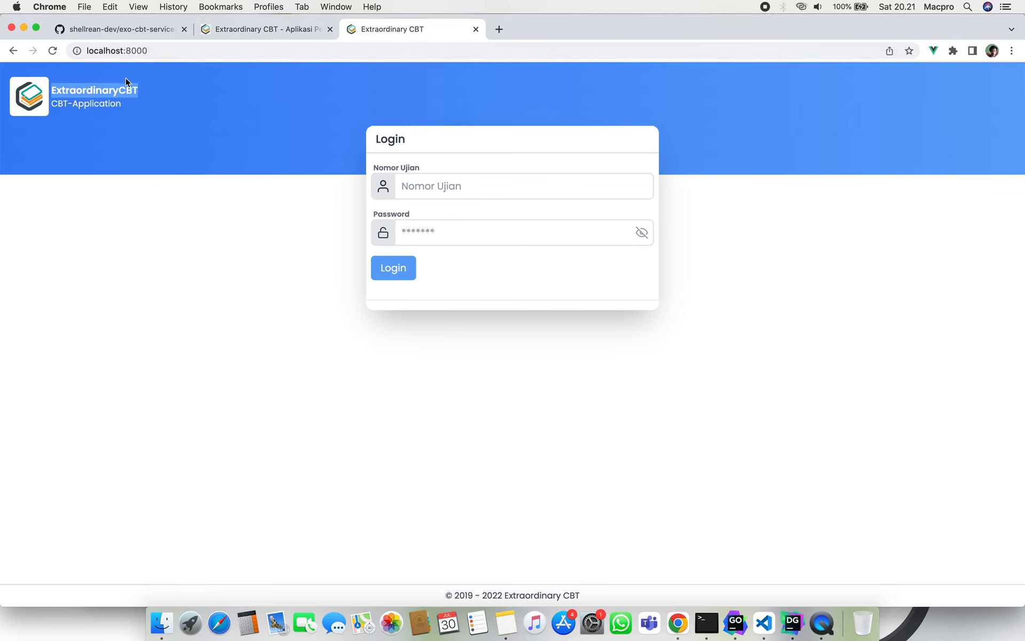
click(248, 37)
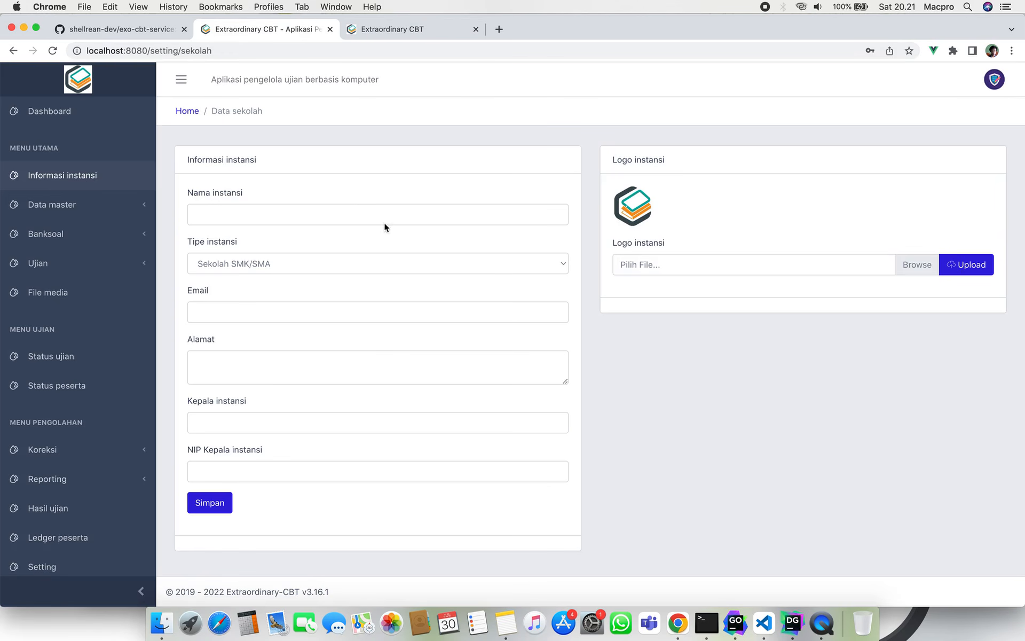
Enter 'SMK Nusantara' as the institution name and save the form.
click(356, 211)
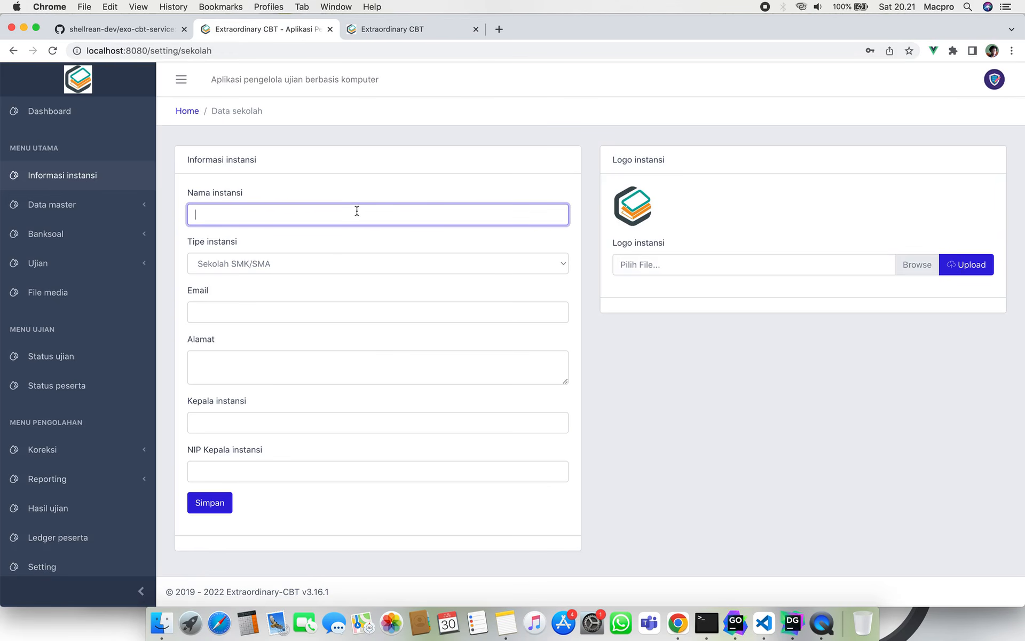
text(SMK Nusantara)
click(228, 502)
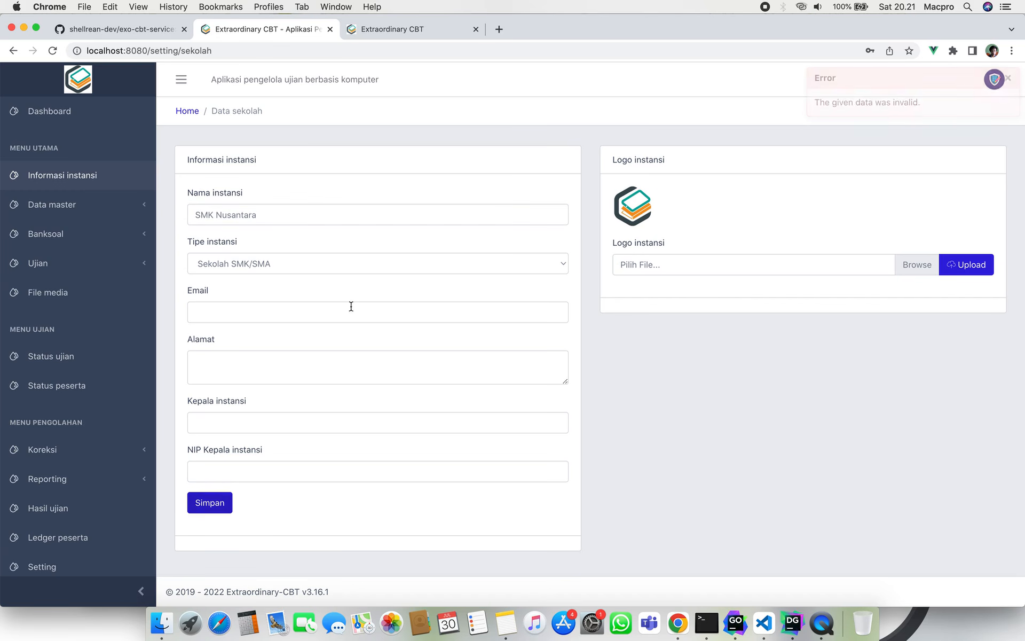
Add the school e-mail, address 'Jl. Nusantara' and '-' for head and NIP, then save.
click(328, 322)
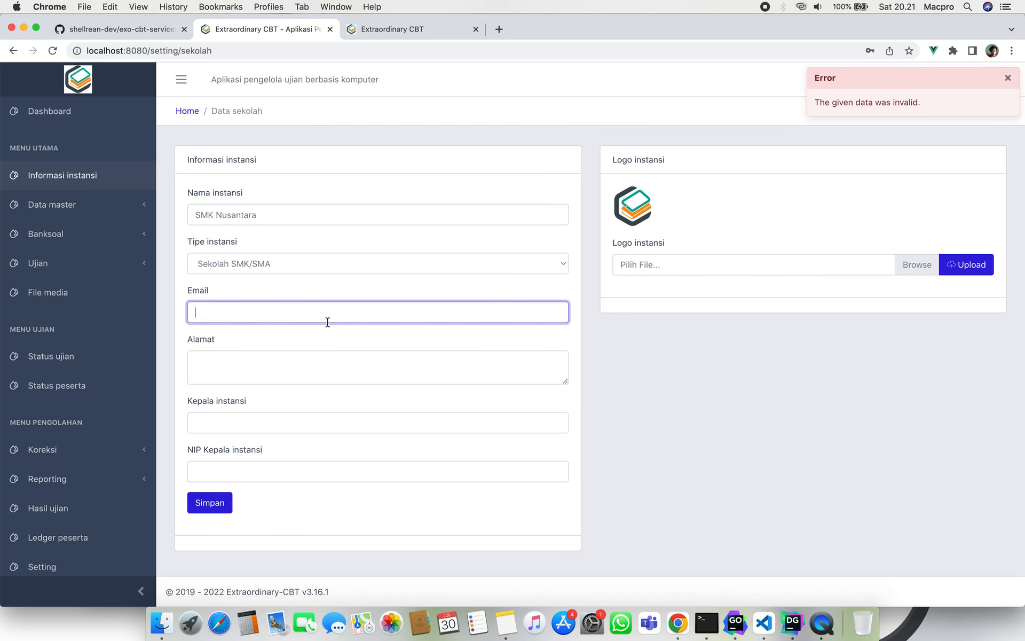
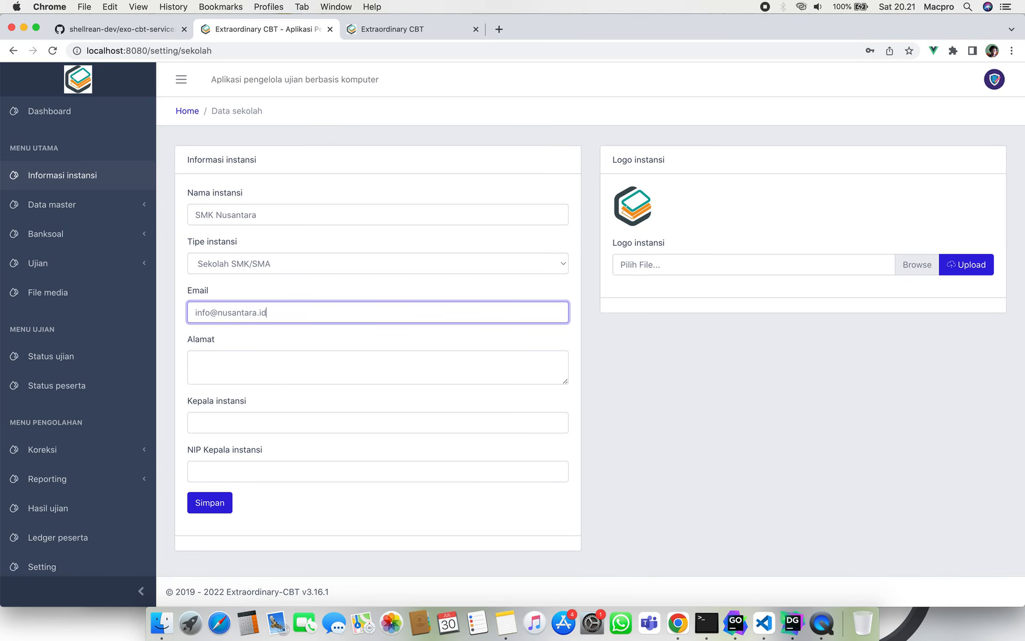
key(Tab)
text(J)
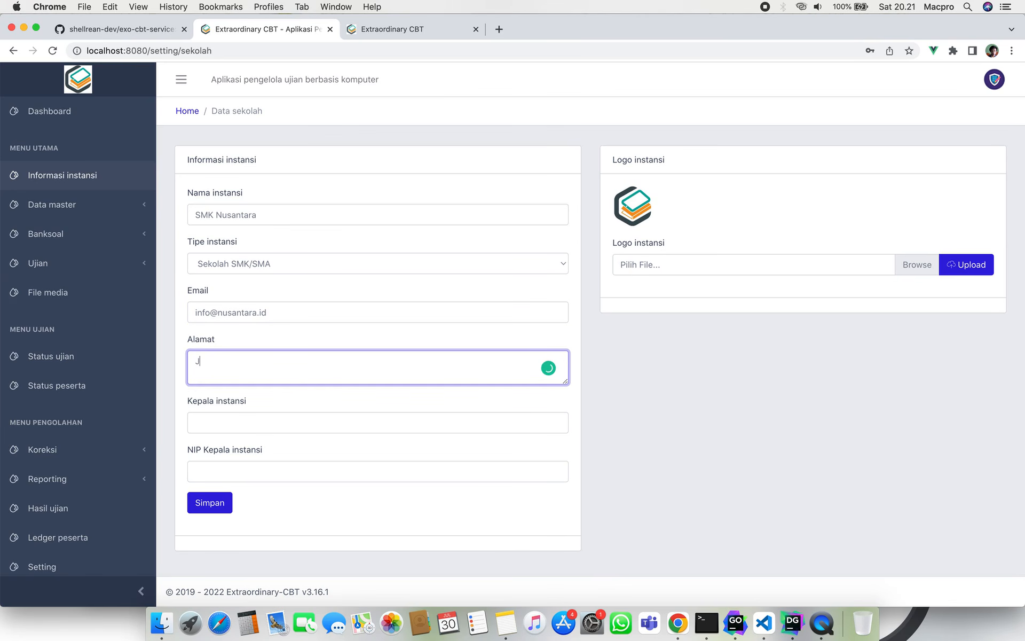
text(l. Nusantara)
key(Tab)
text(-)
key(Tab)
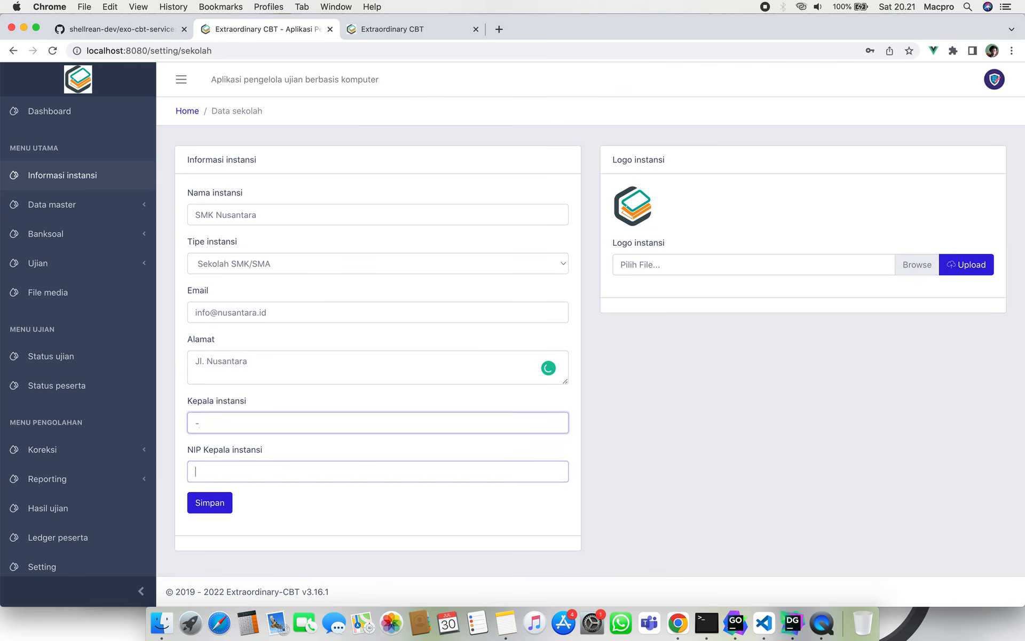
text(-)
click(223, 508)
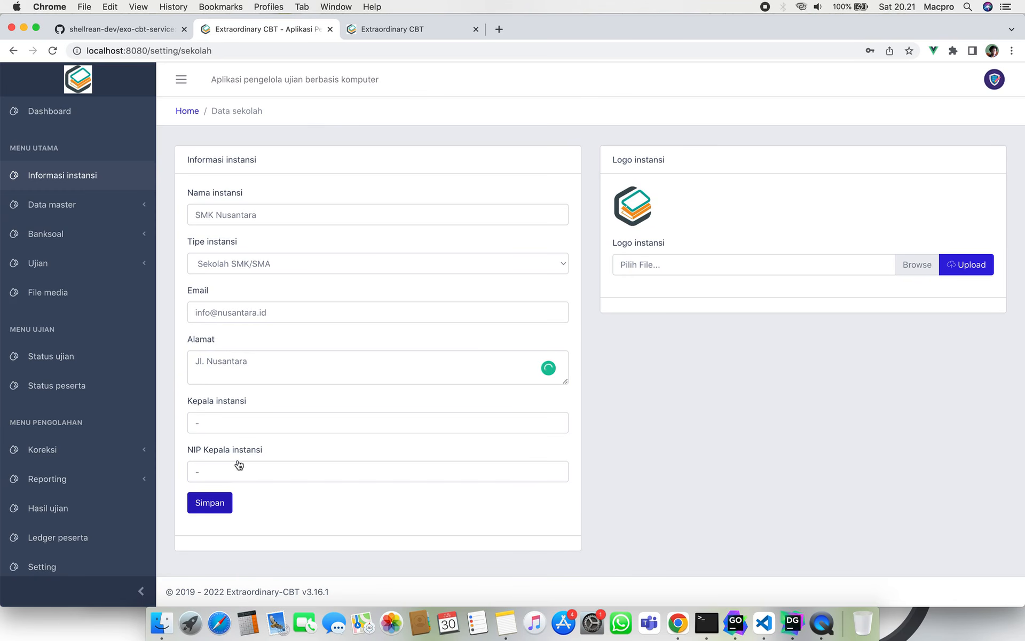
click(414, 29)
Reload the participant login page to confirm it shows SMK Nusantara, then return to Data sekolah.
click(52, 51)
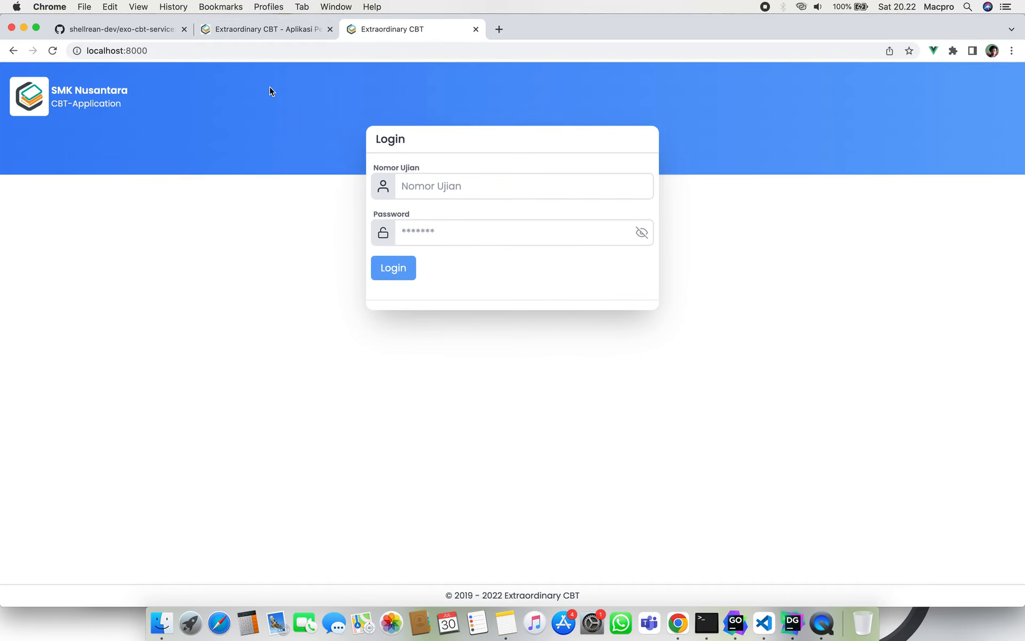
click(283, 31)
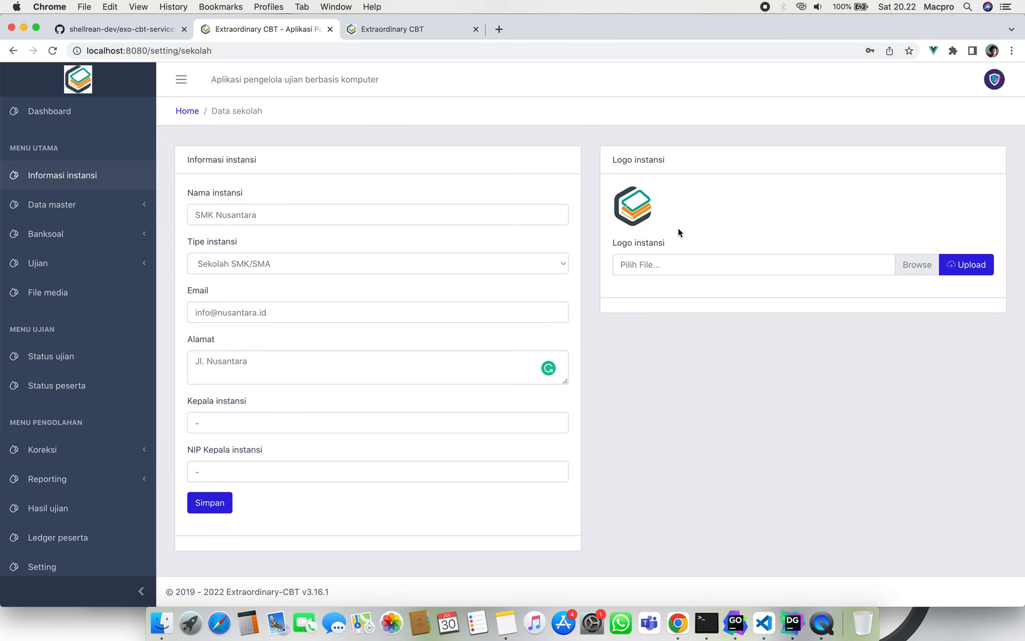
click(429, 32)
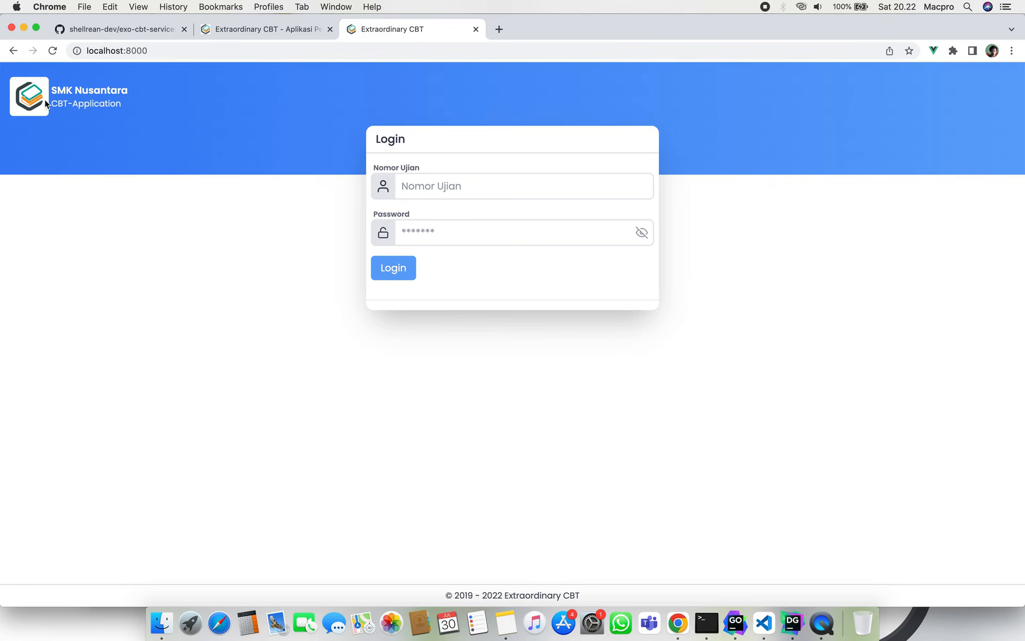
click(280, 22)
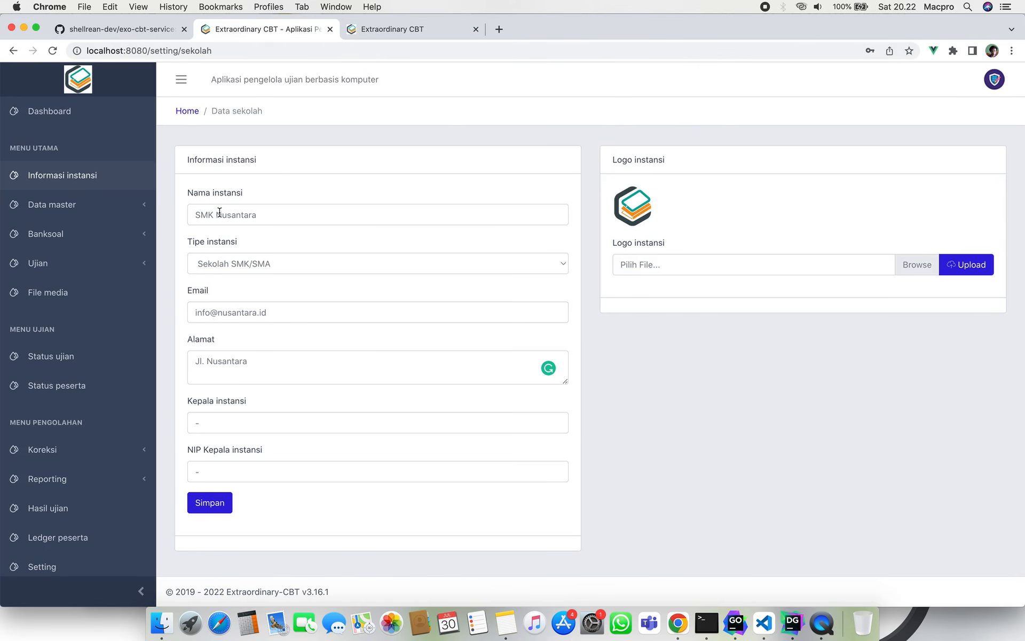
Expand Data master and open Peserta to list students SISWA-001 onward.
click(116, 209)
scroll(103, 264, down, 1)
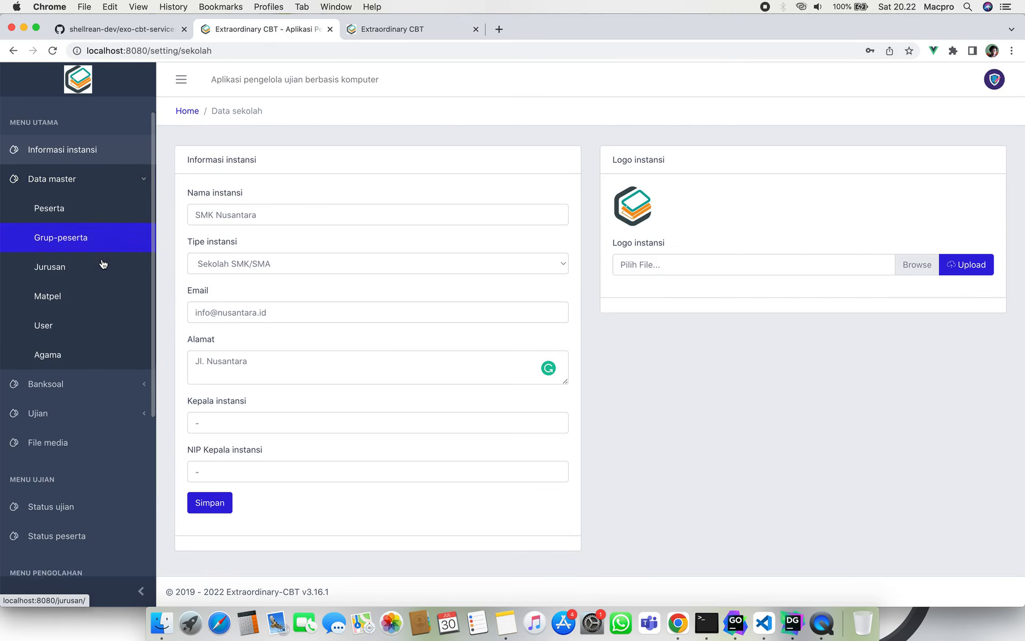
scroll(104, 256, up, 2)
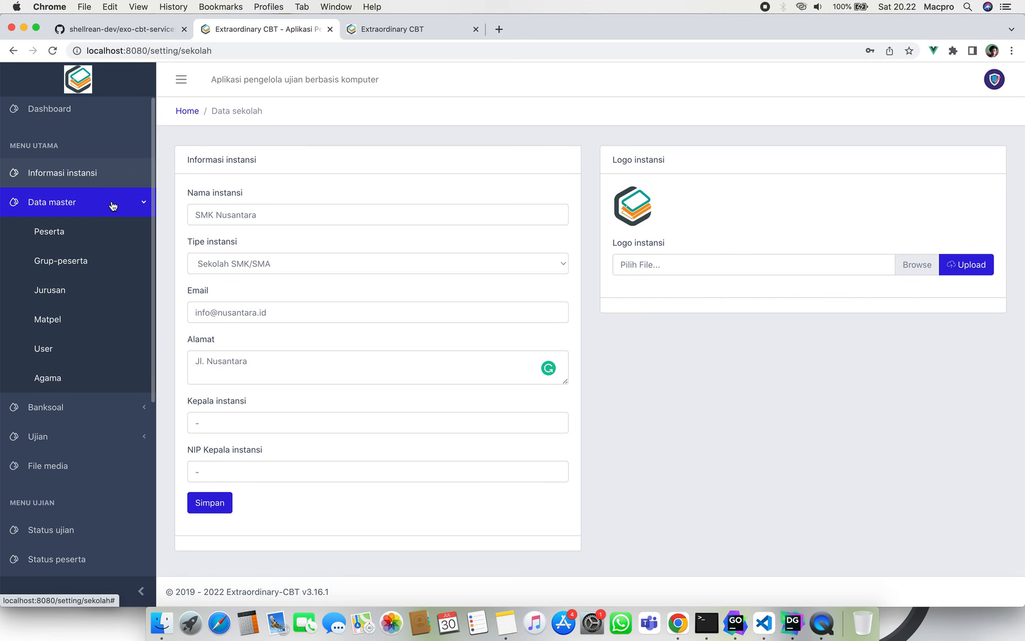
click(112, 232)
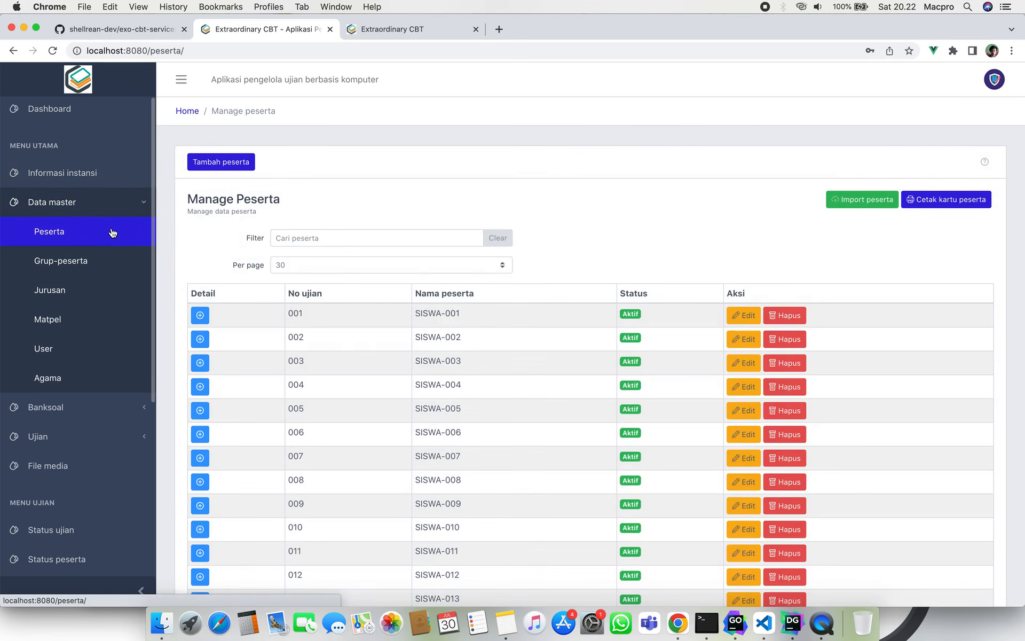
scroll(483, 377, down, 5)
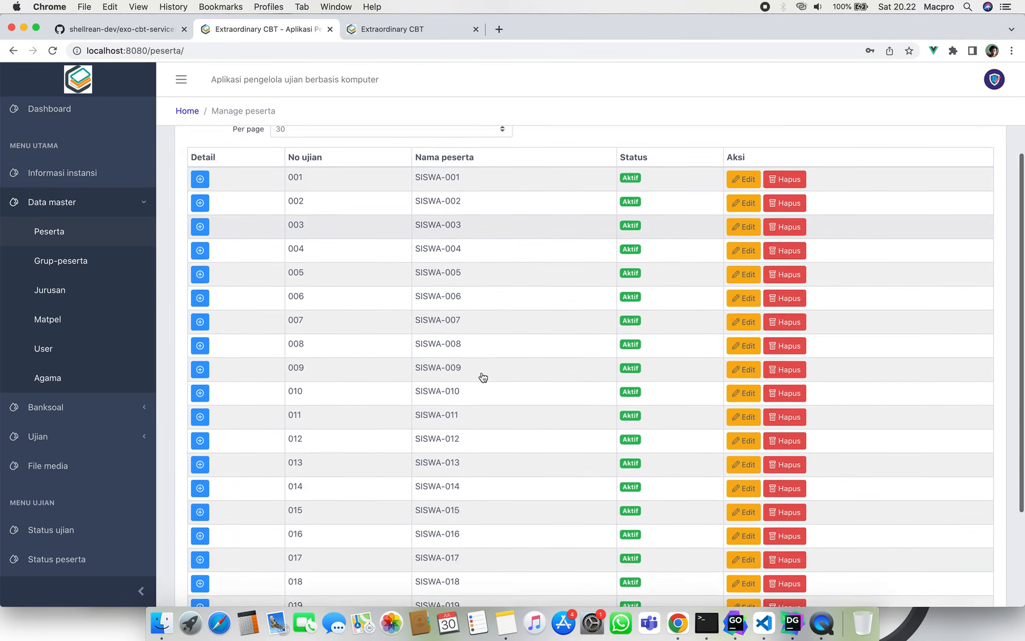
scroll(483, 377, up, 5)
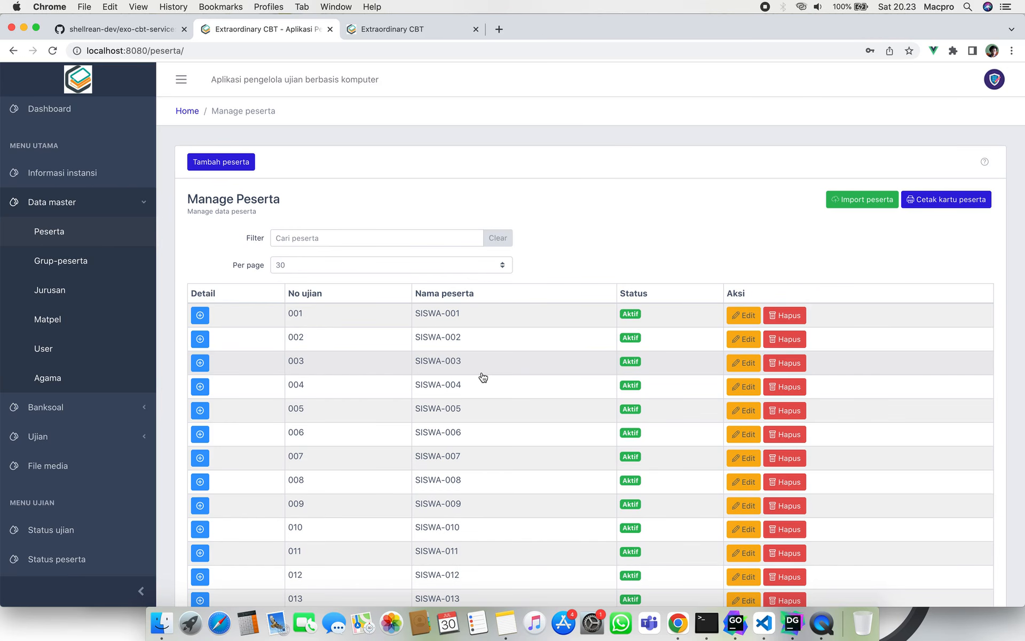
click(228, 167)
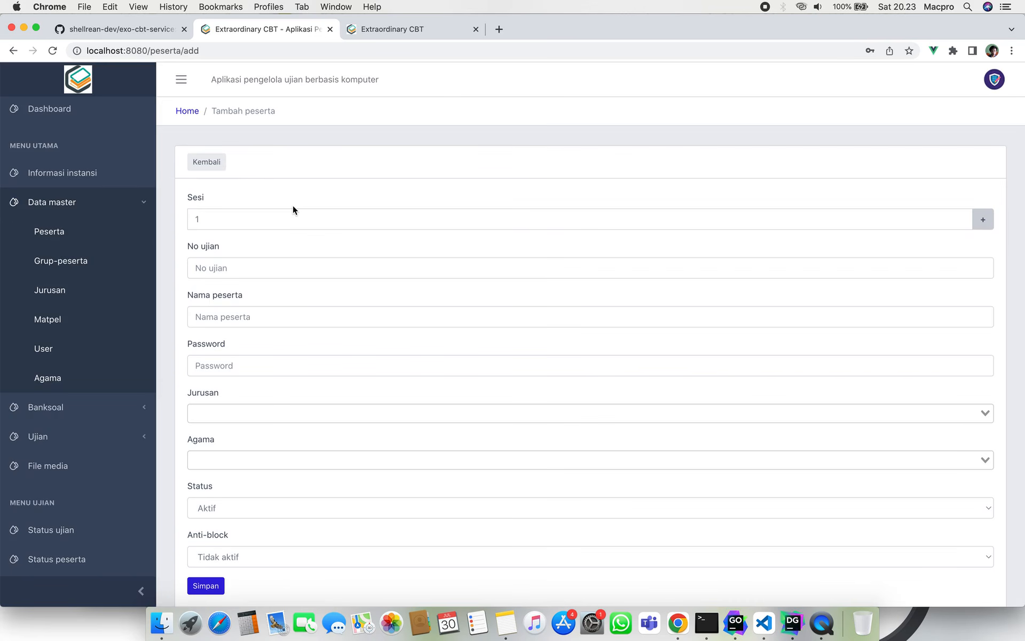
scroll(293, 210, down, 1)
click(280, 193)
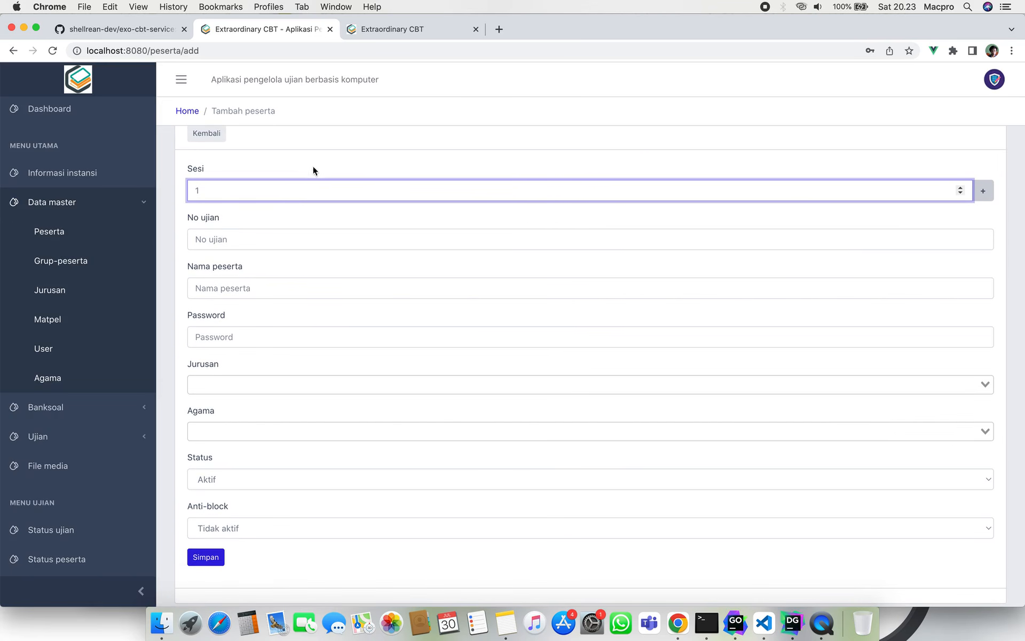
click(288, 241)
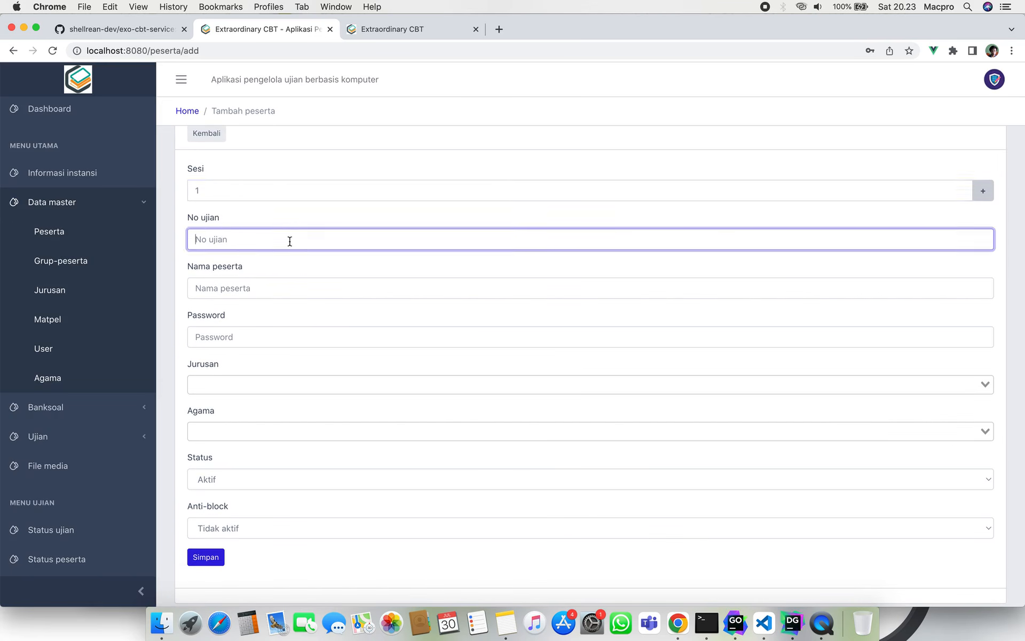
click(285, 285)
click(277, 336)
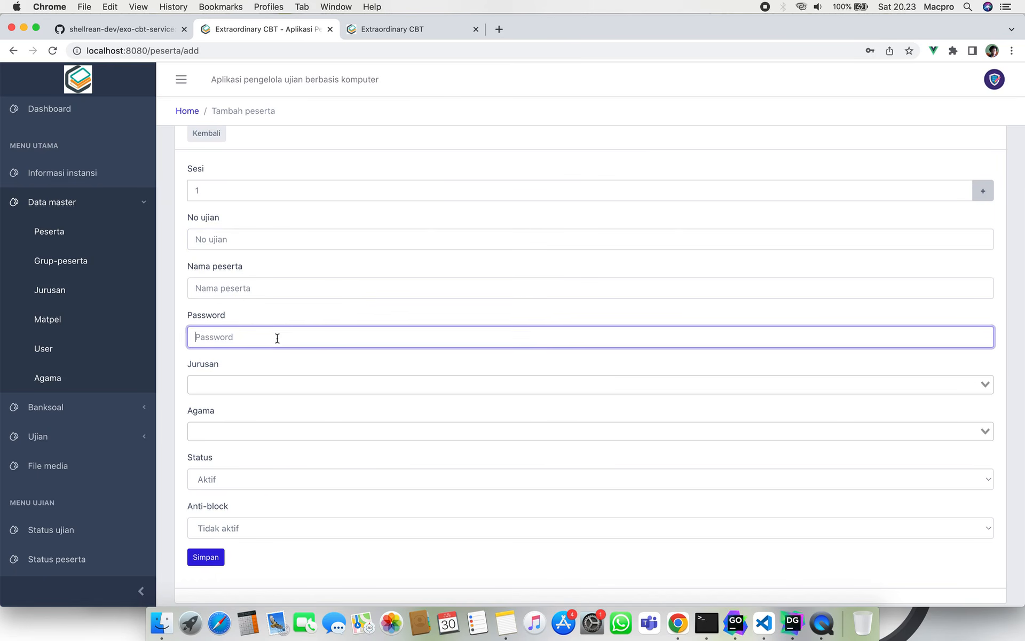
click(277, 384)
click(316, 353)
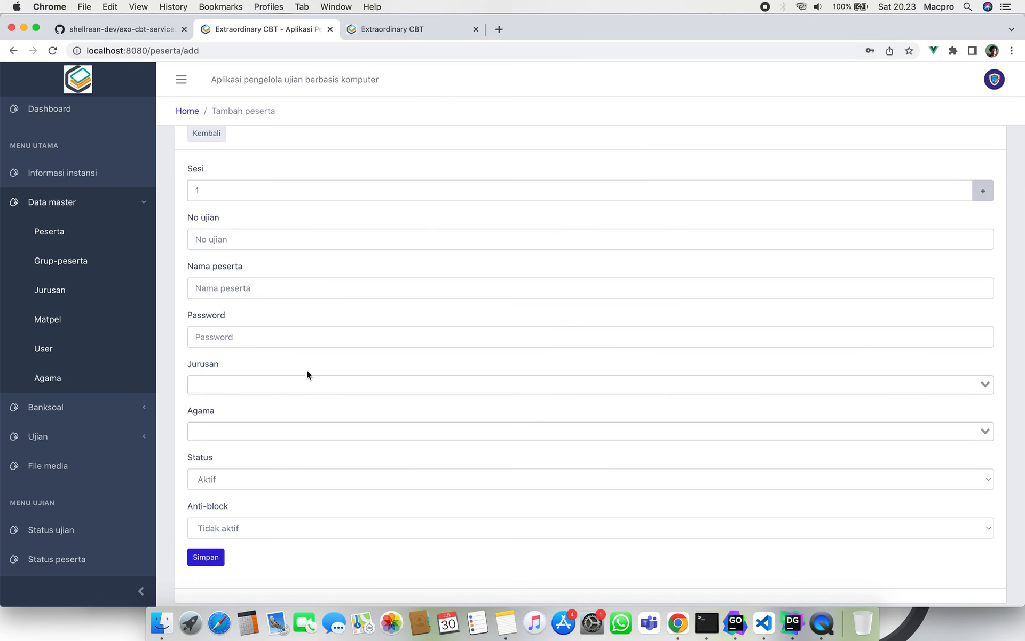
click(300, 389)
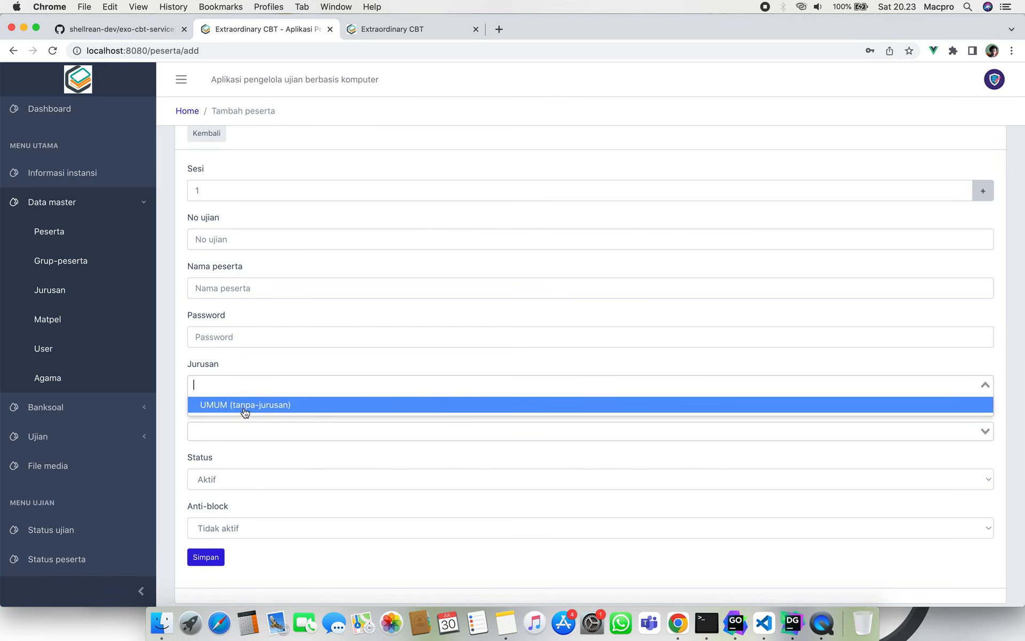
click(304, 354)
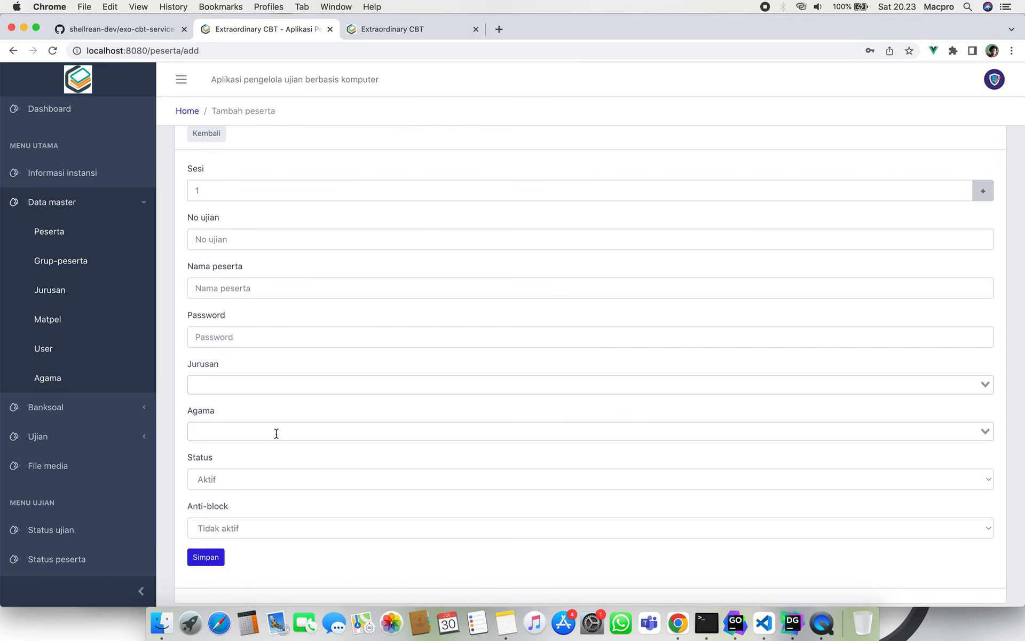
click(264, 479)
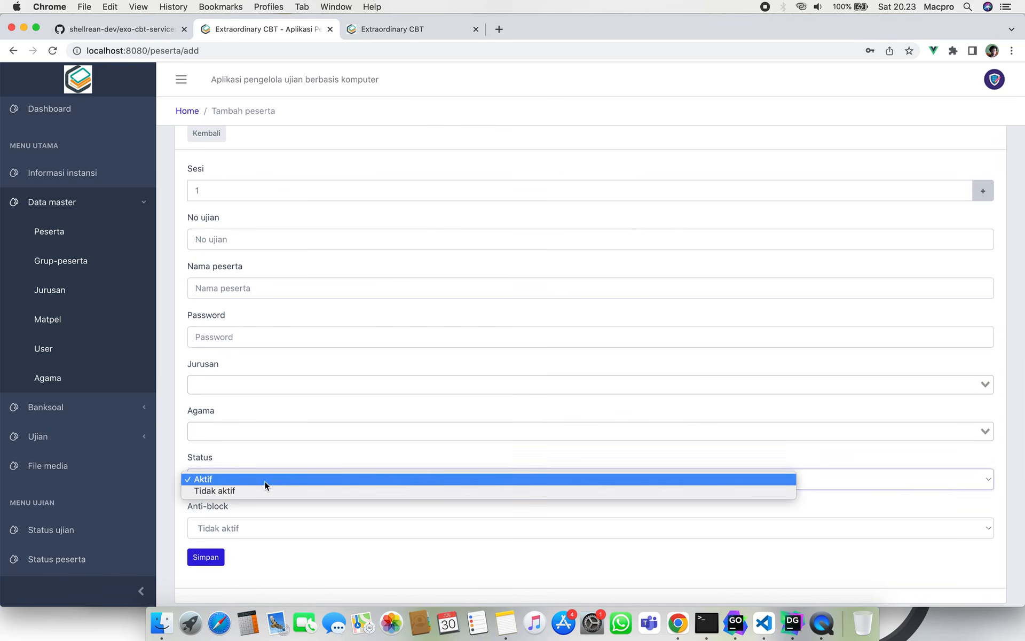
click(303, 452)
click(263, 527)
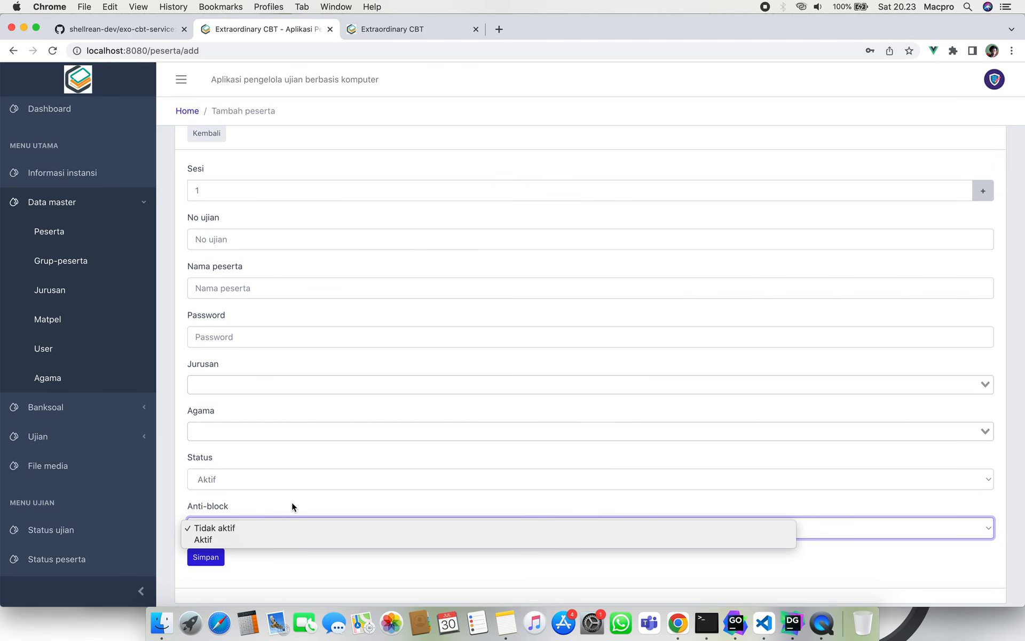
click(292, 504)
click(292, 504)
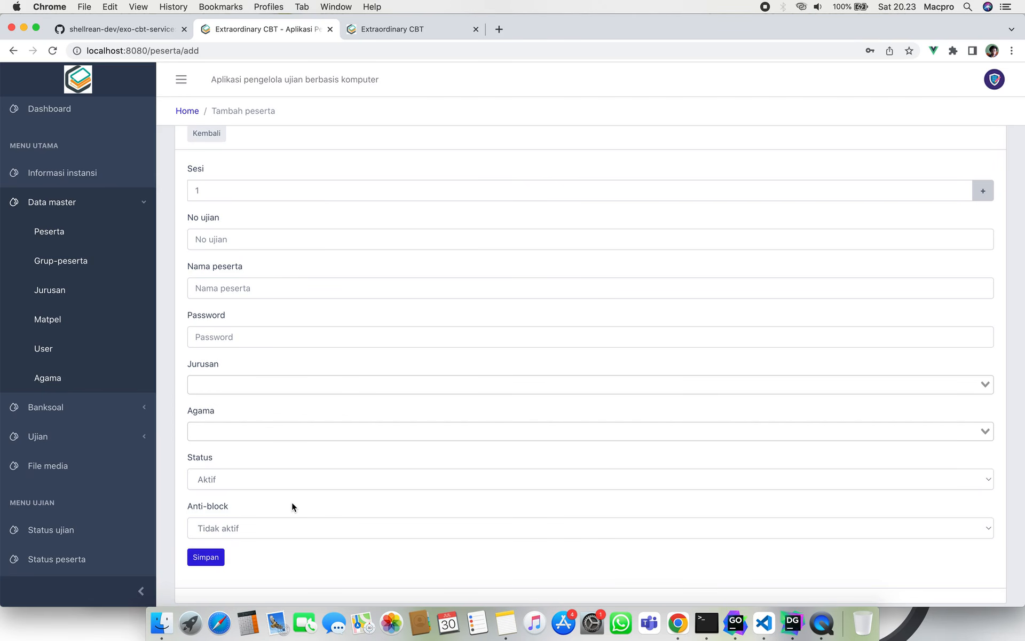
scroll(292, 504, down, 1)
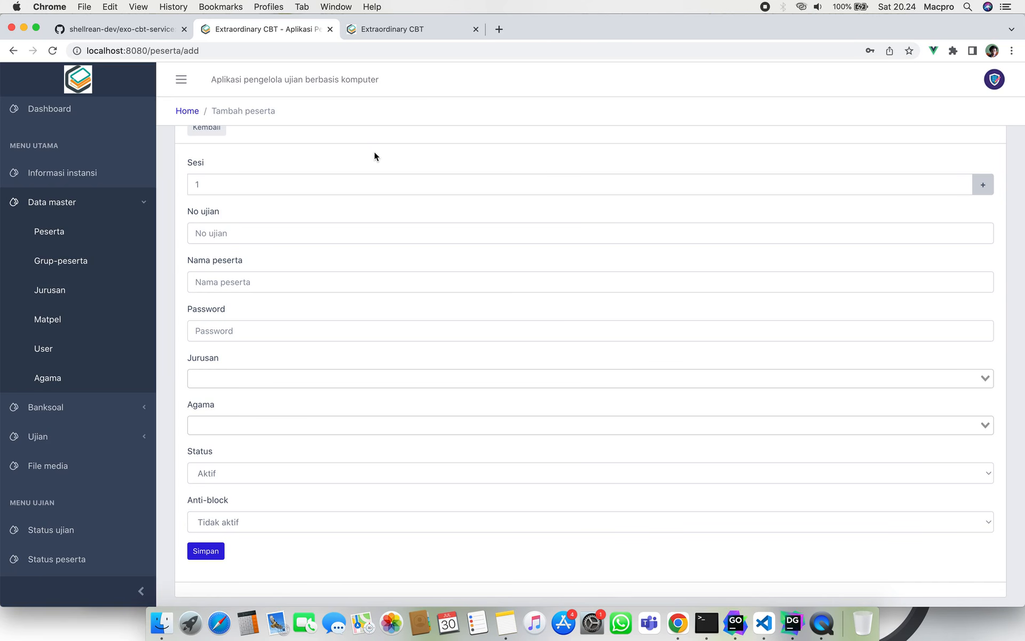
click(401, 190)
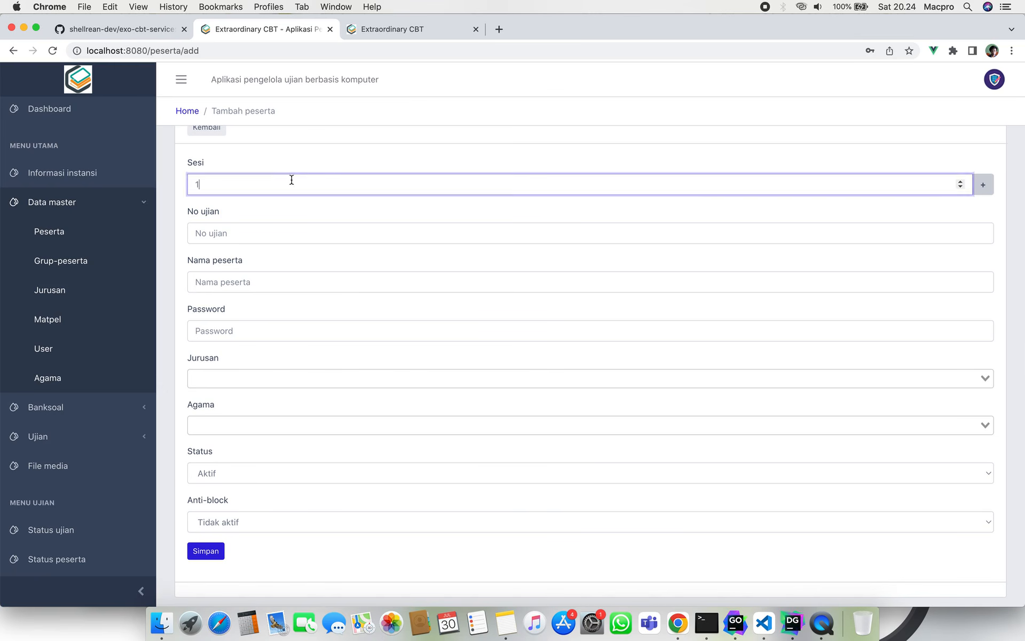
click(350, 167)
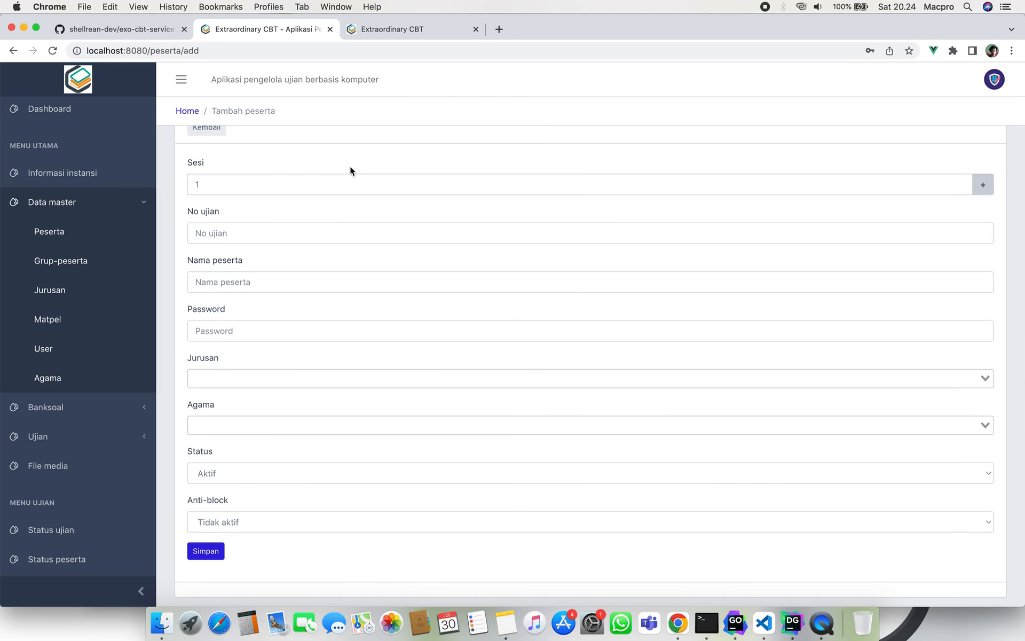
scroll(84, 423, down, 3)
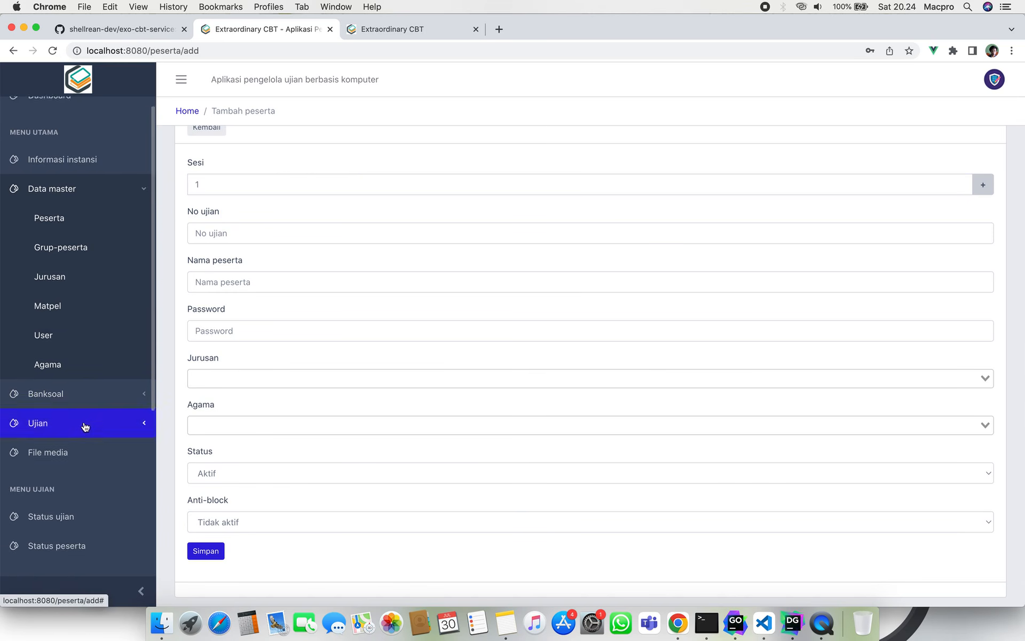
click(89, 368)
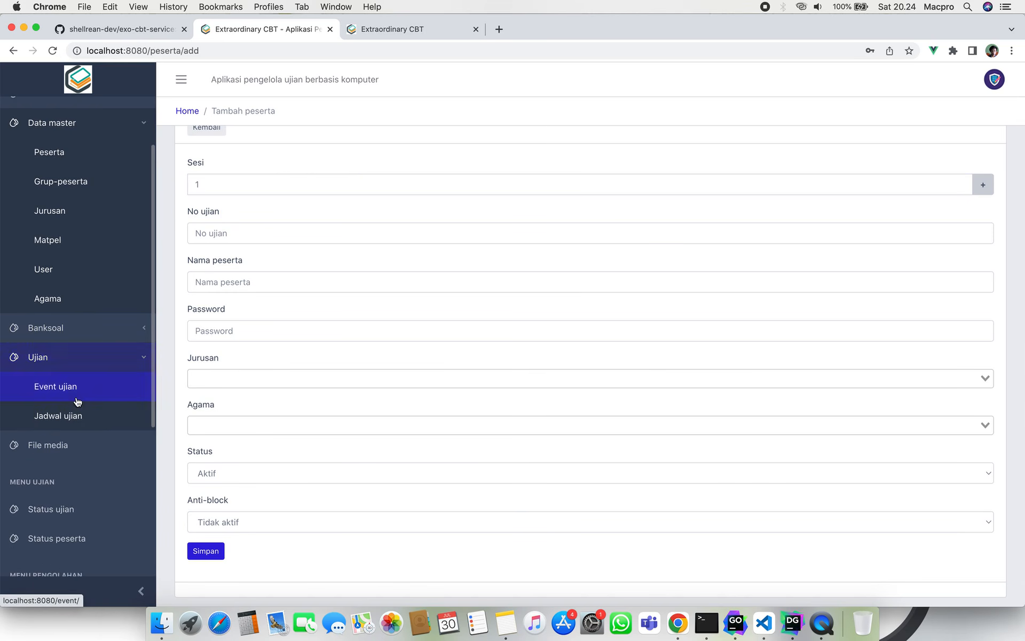
click(67, 357)
scroll(350, 313, up, 2)
scroll(352, 315, down, 1)
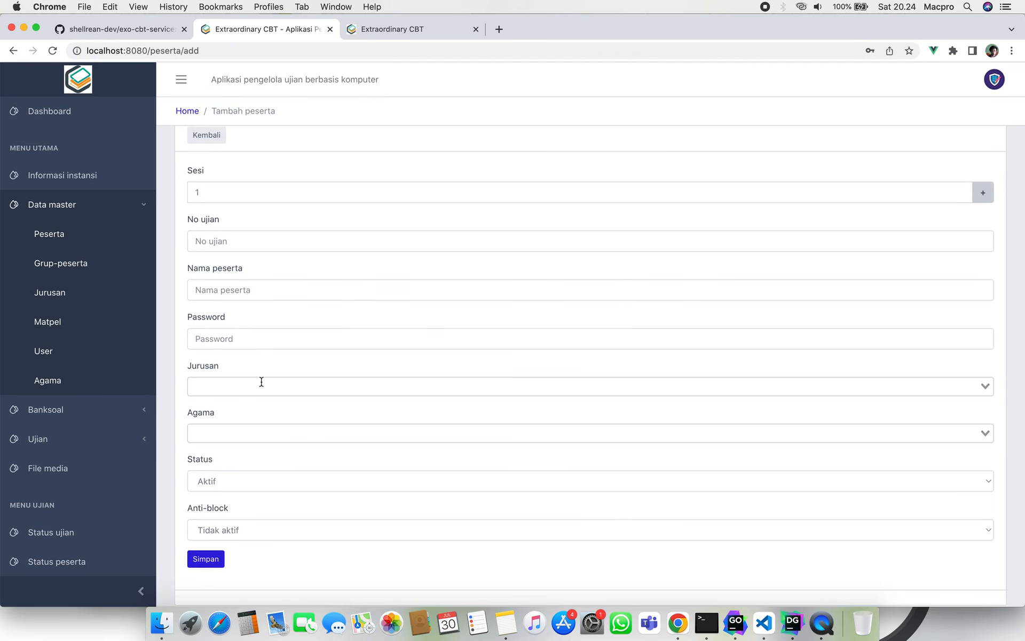
click(268, 241)
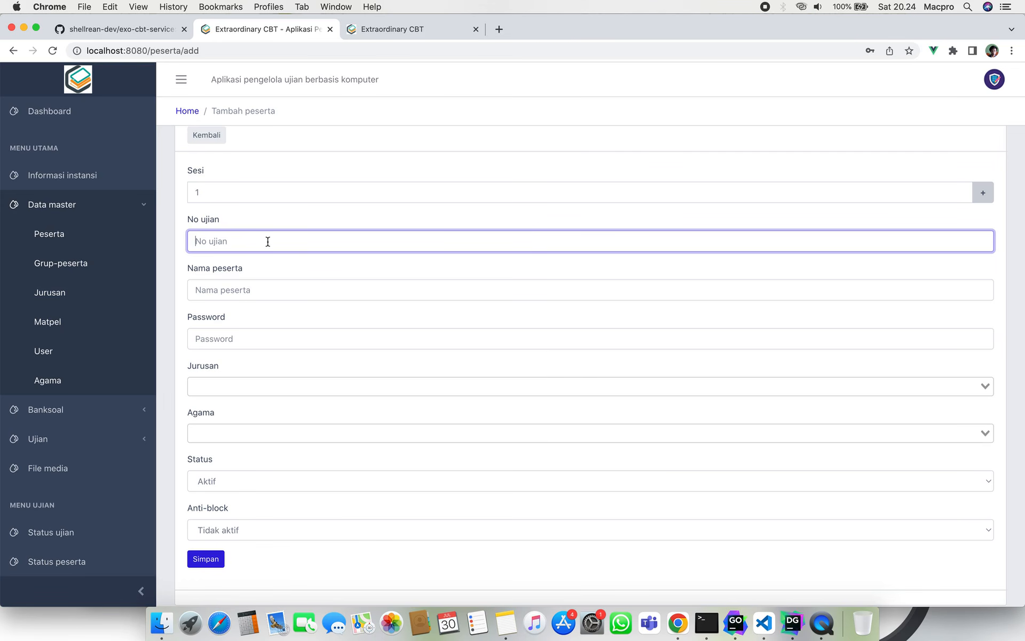
click(380, 31)
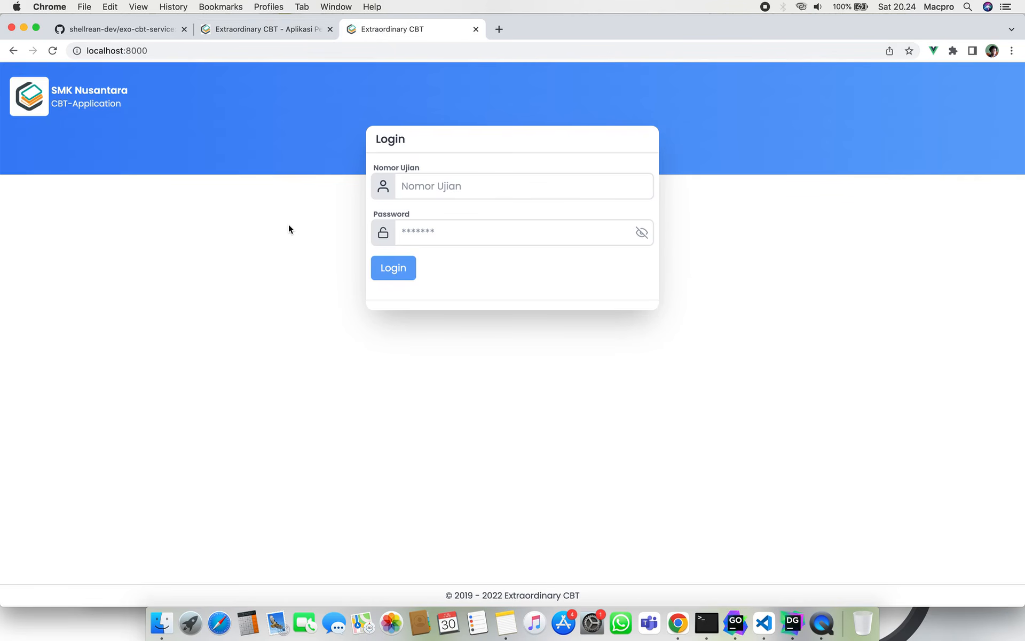
click(290, 31)
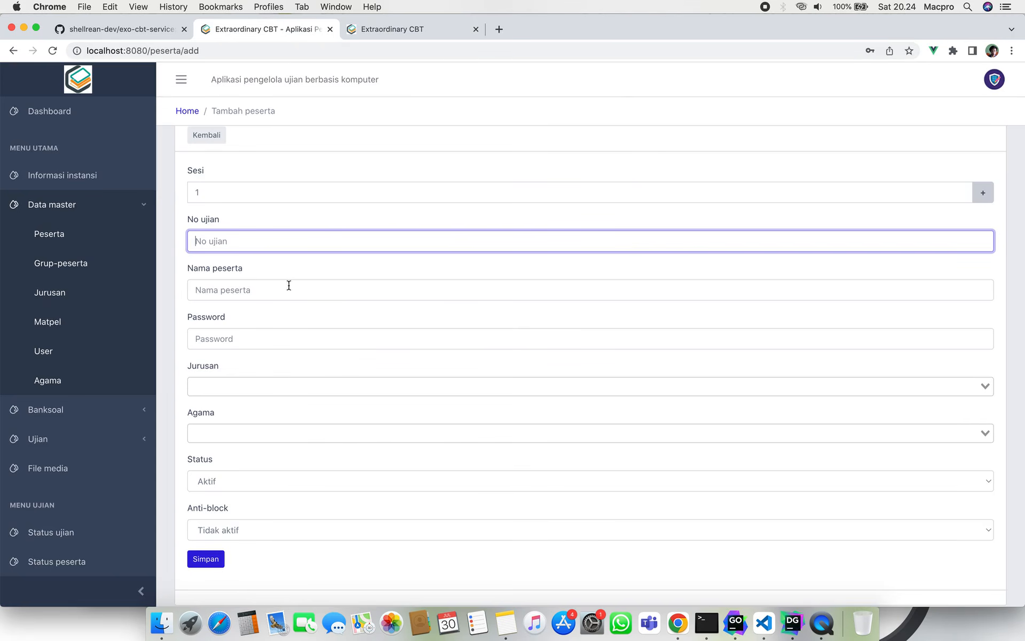
click(336, 337)
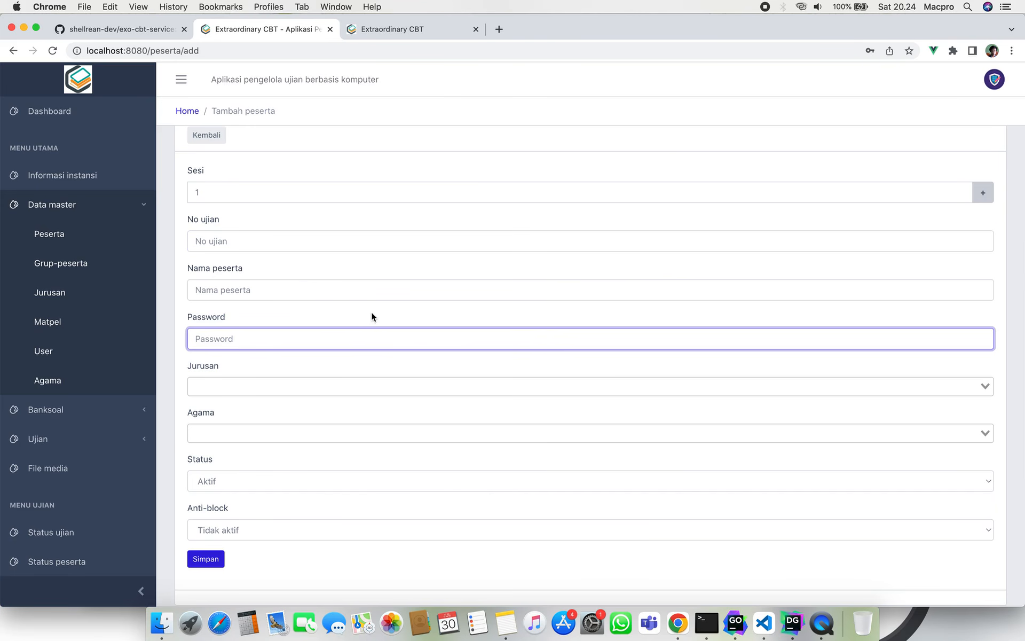
click(371, 312)
click(321, 335)
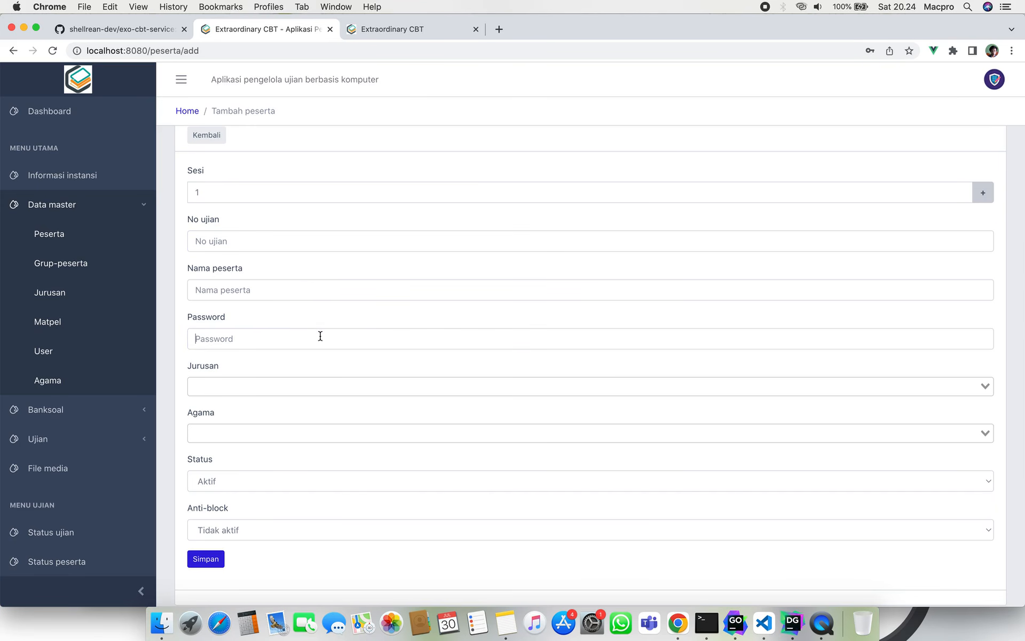
click(376, 311)
click(263, 480)
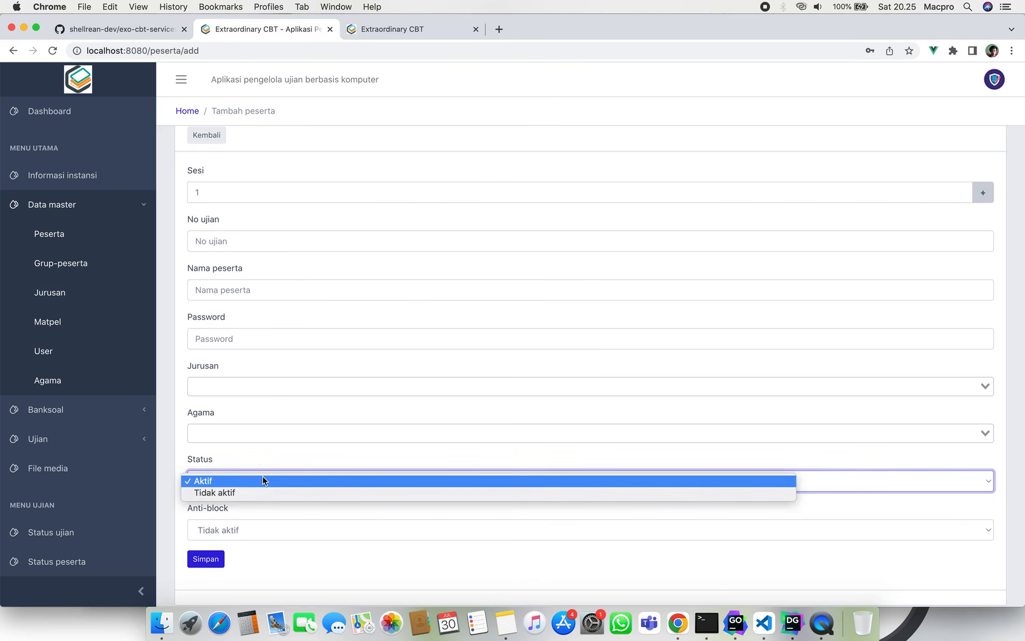
click(262, 480)
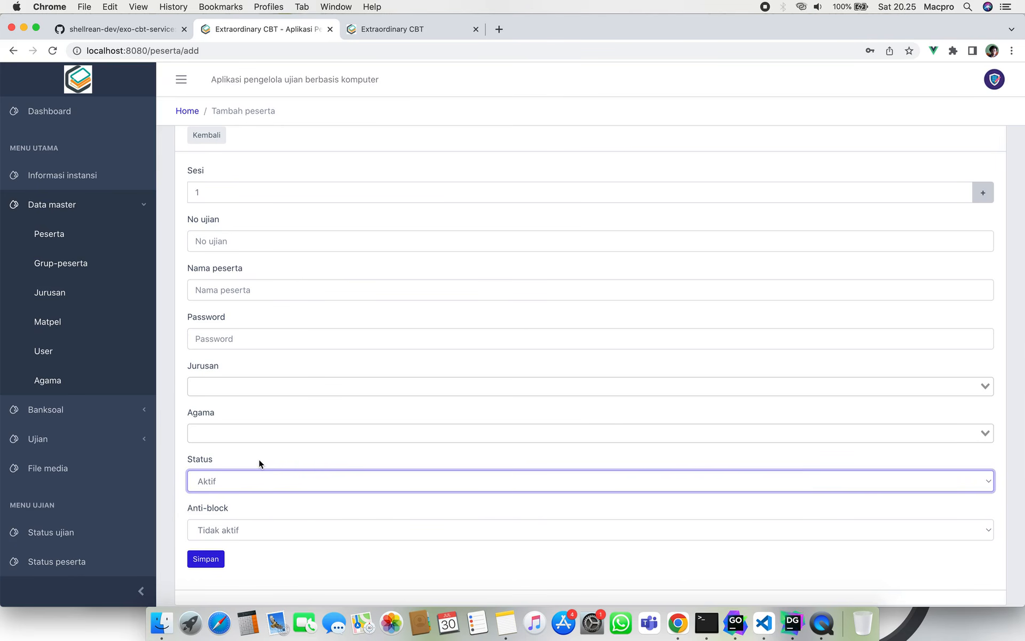
click(257, 499)
click(257, 528)
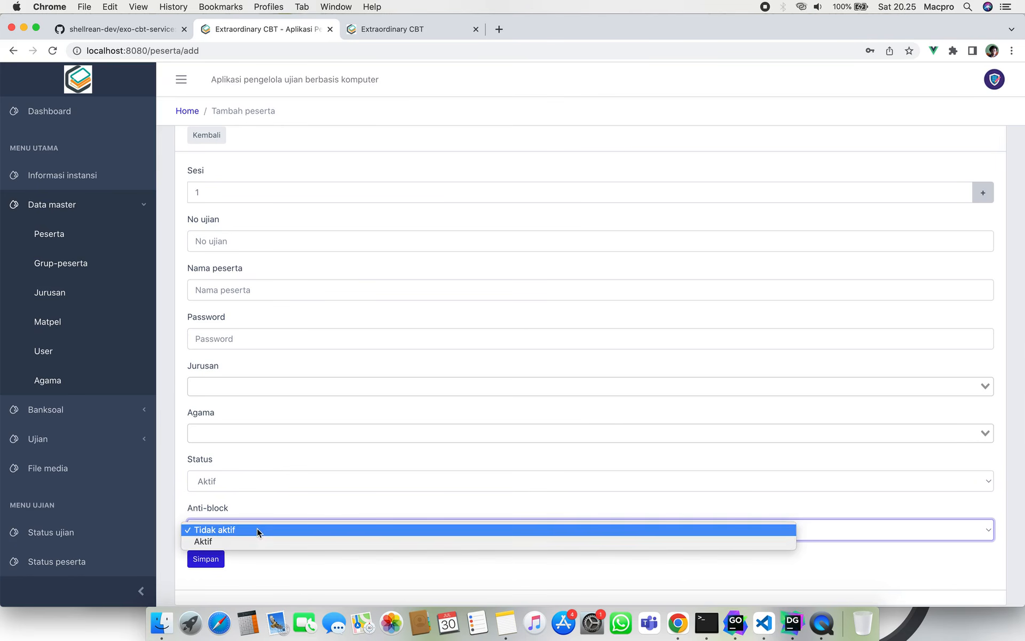
click(337, 500)
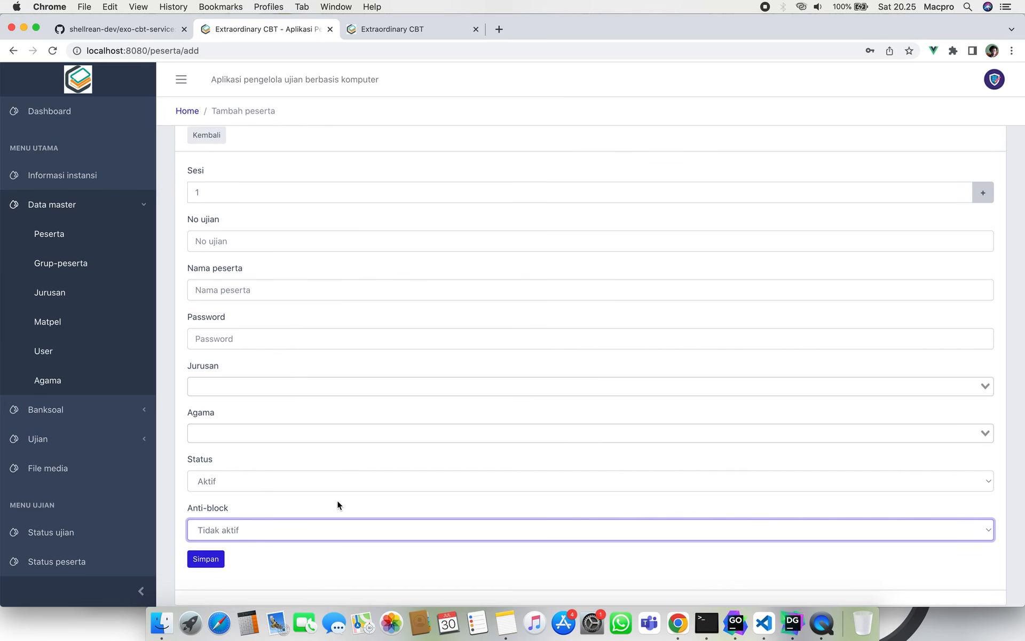
scroll(87, 490, down, 5)
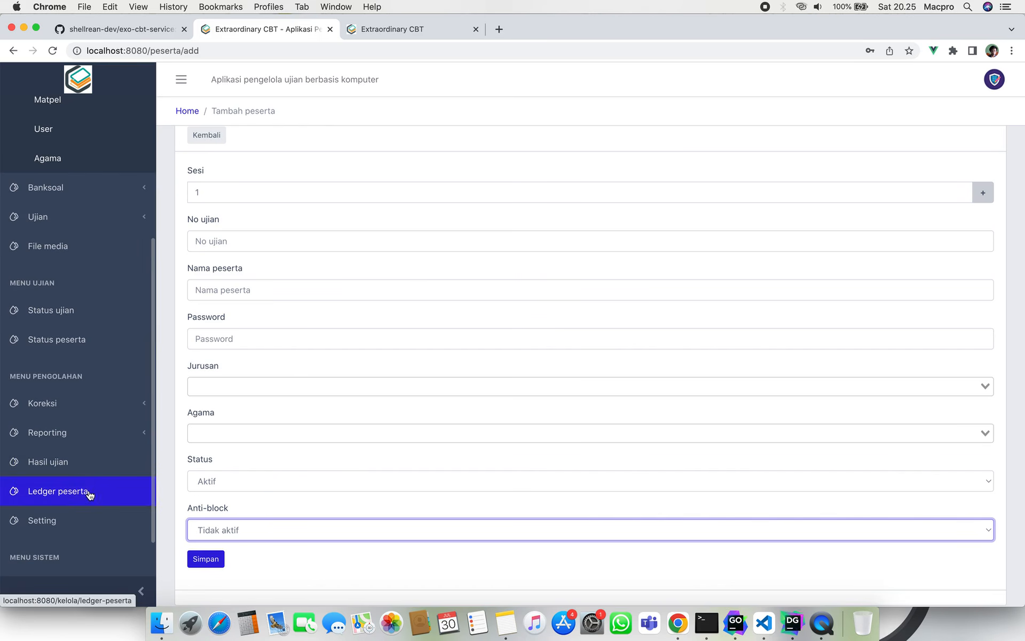
Open Setting ujian, check the login tab and DataGrip, then return to the exam settings.
click(82, 522)
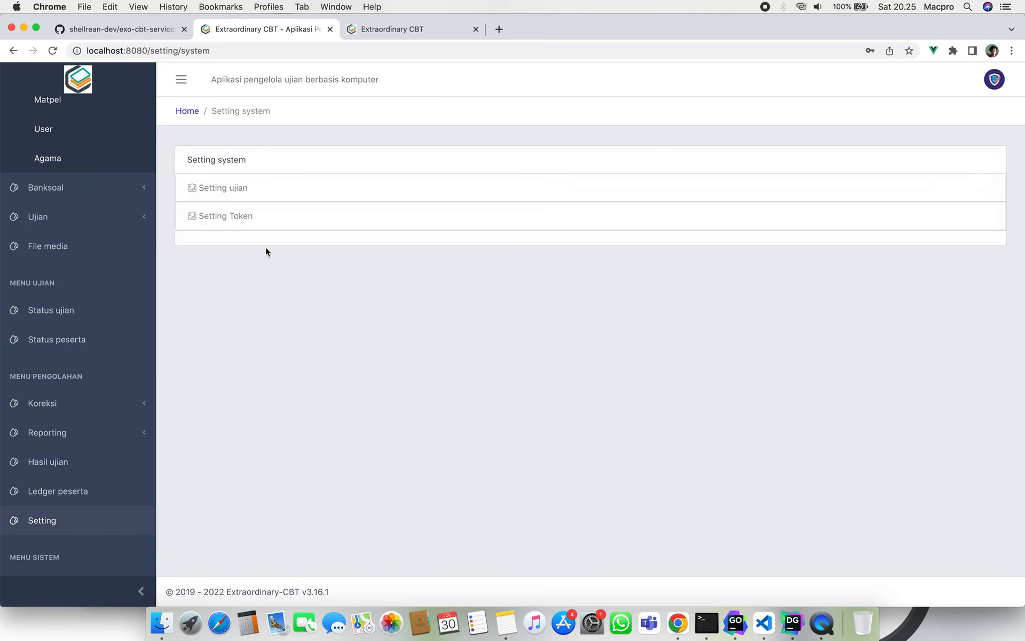
click(278, 187)
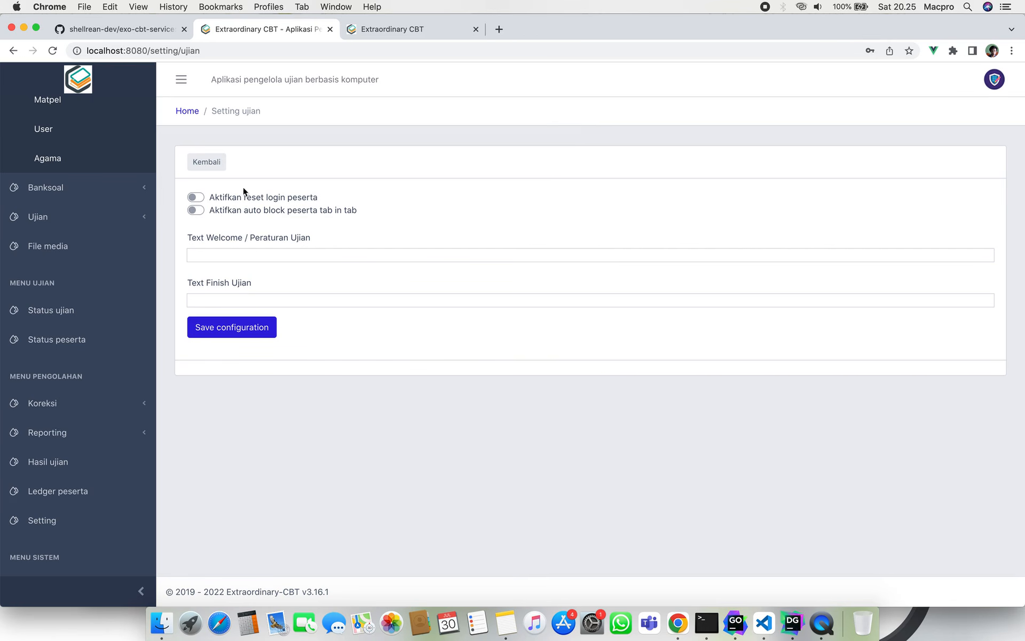
click(403, 36)
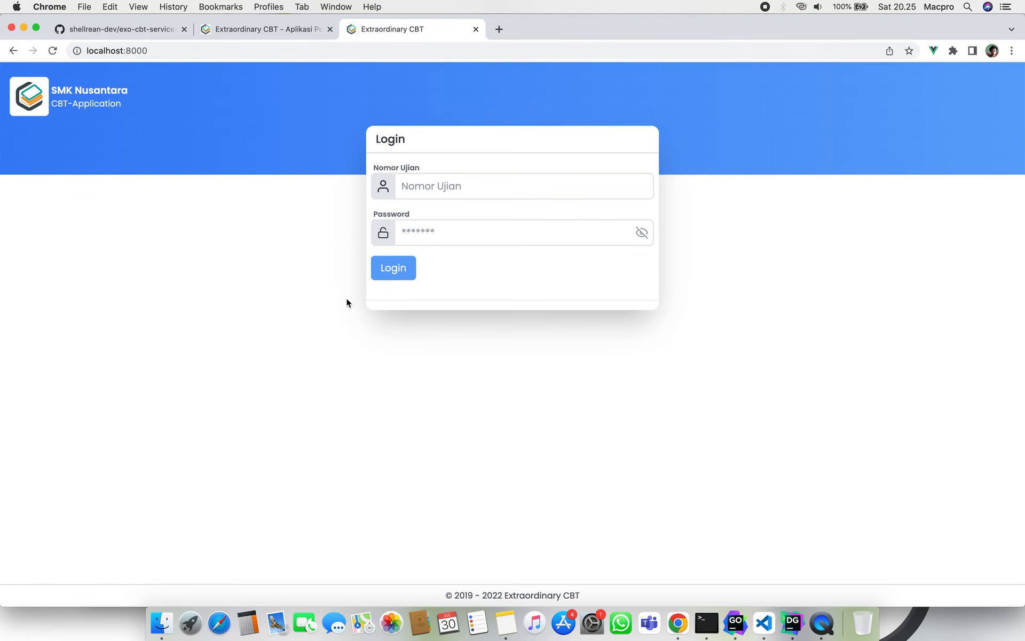
key(super+Tab)
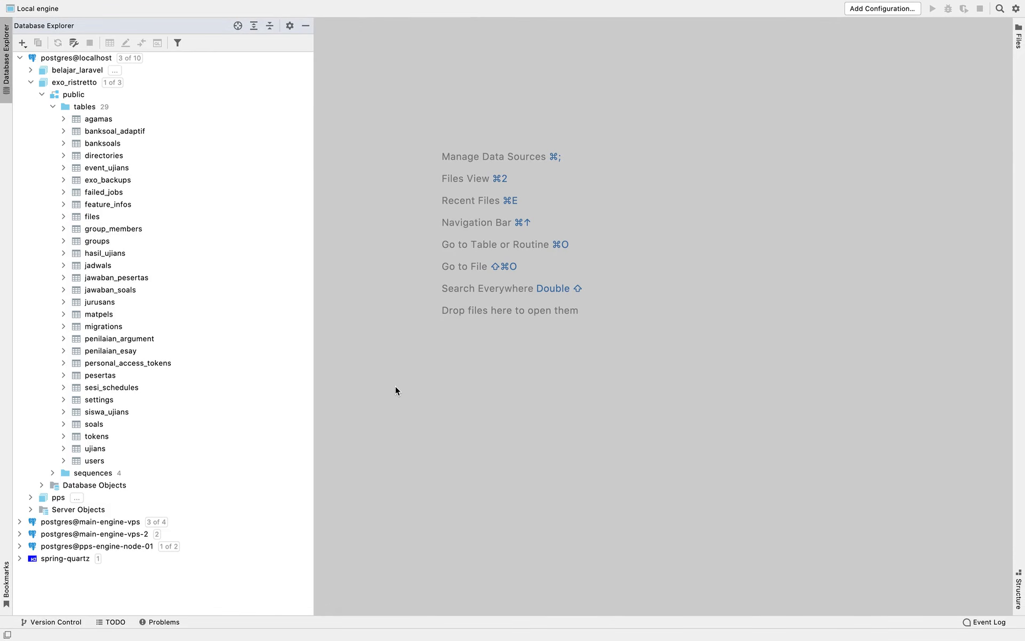
key(super+Tab)
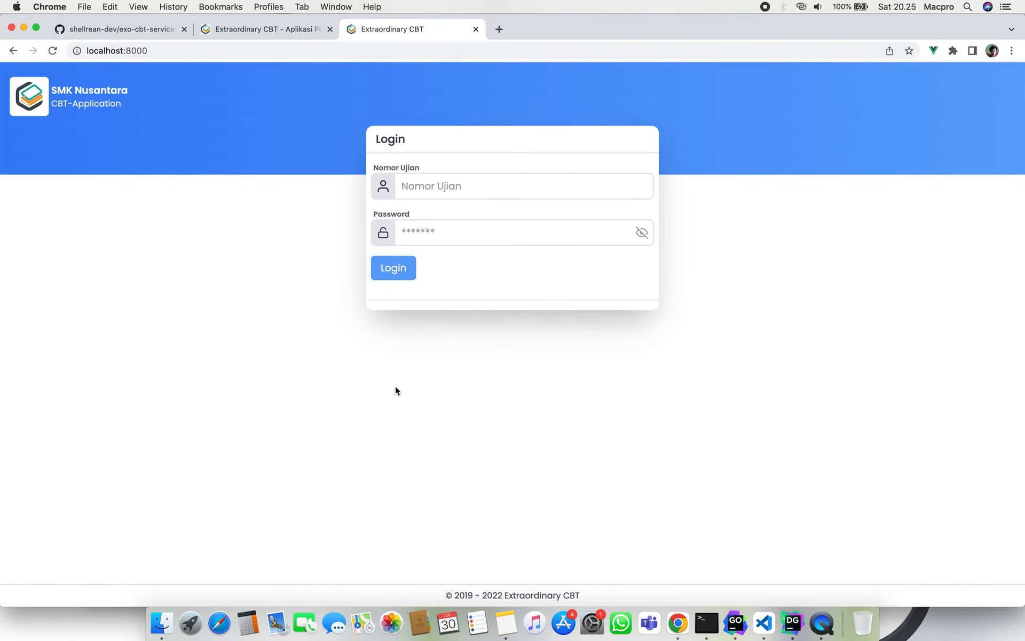
key(super+Tab)
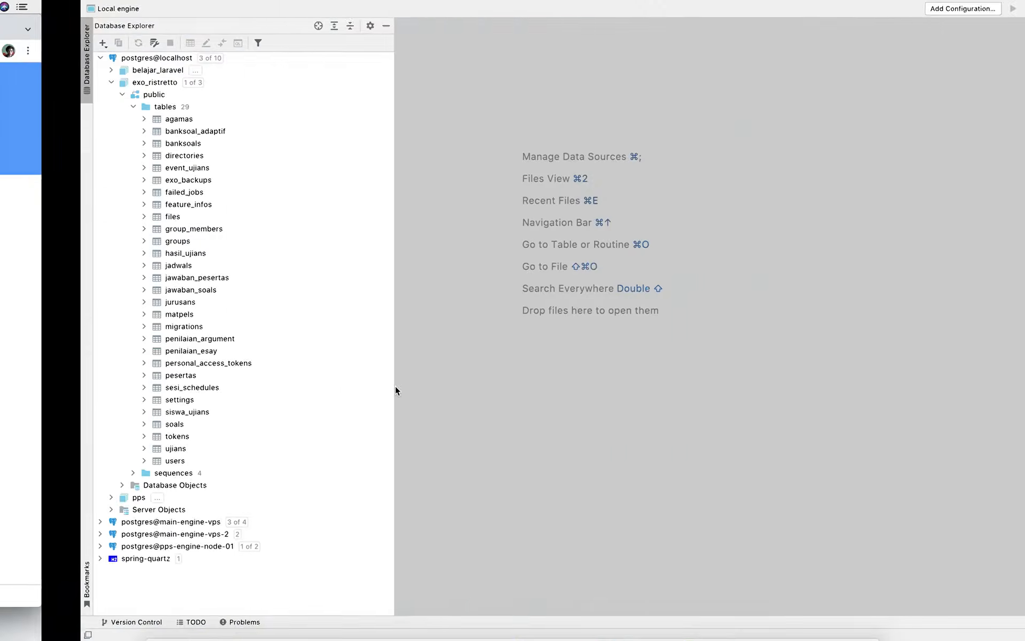
key(super+Tab)
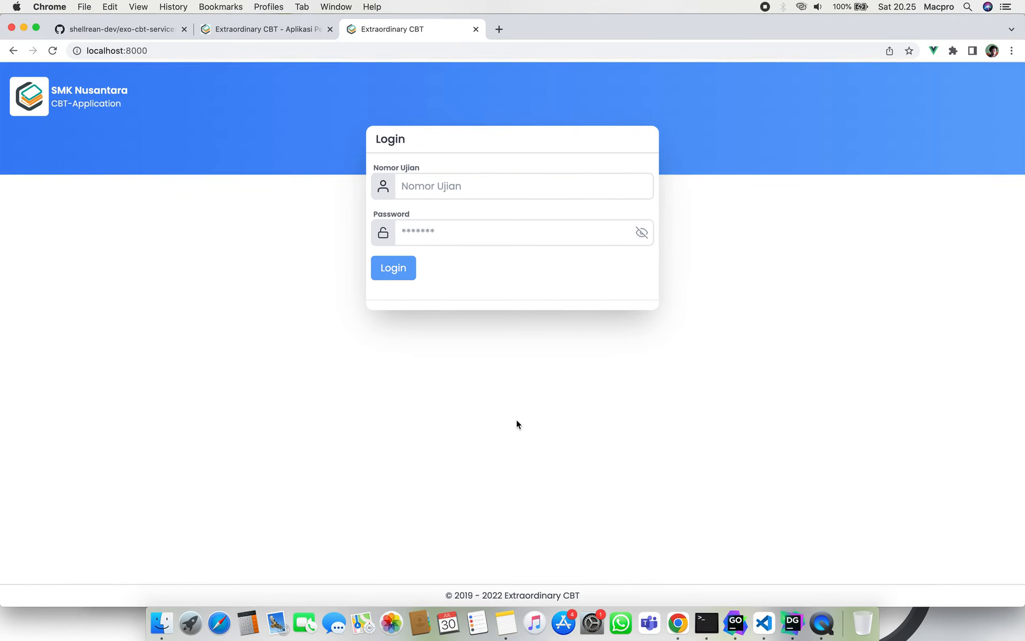
click(294, 31)
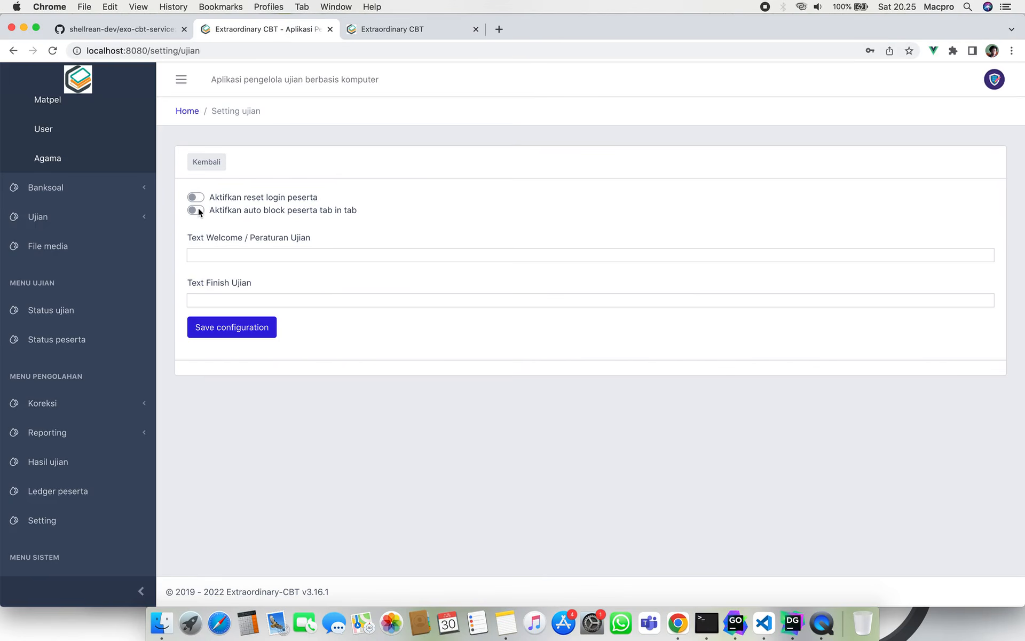
scroll(87, 234, up, 5)
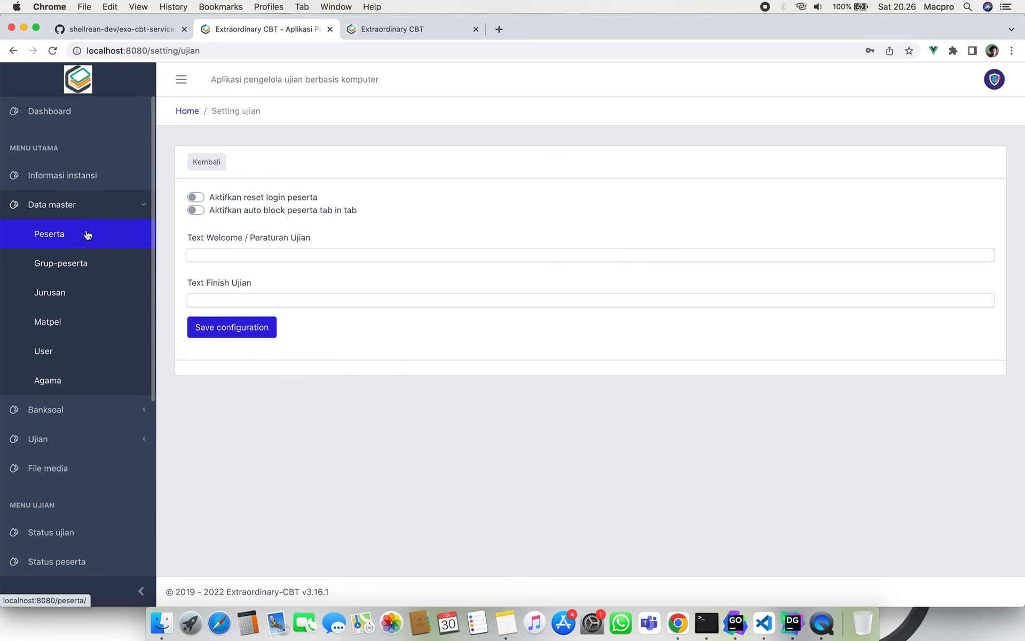
Open Manage Peserta and bring up participant 001's edit form.
click(87, 240)
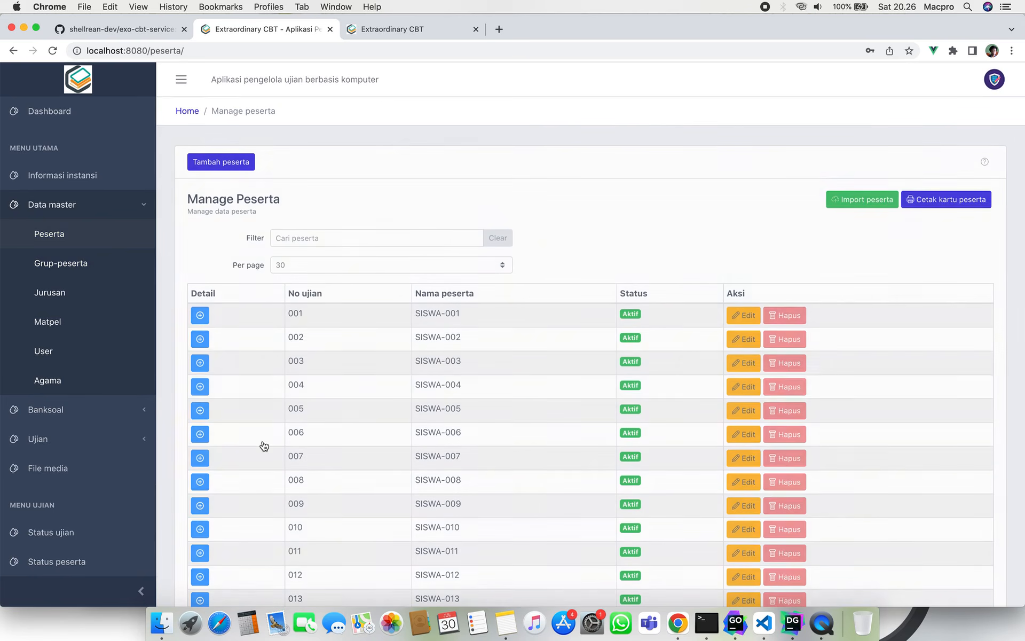
click(743, 315)
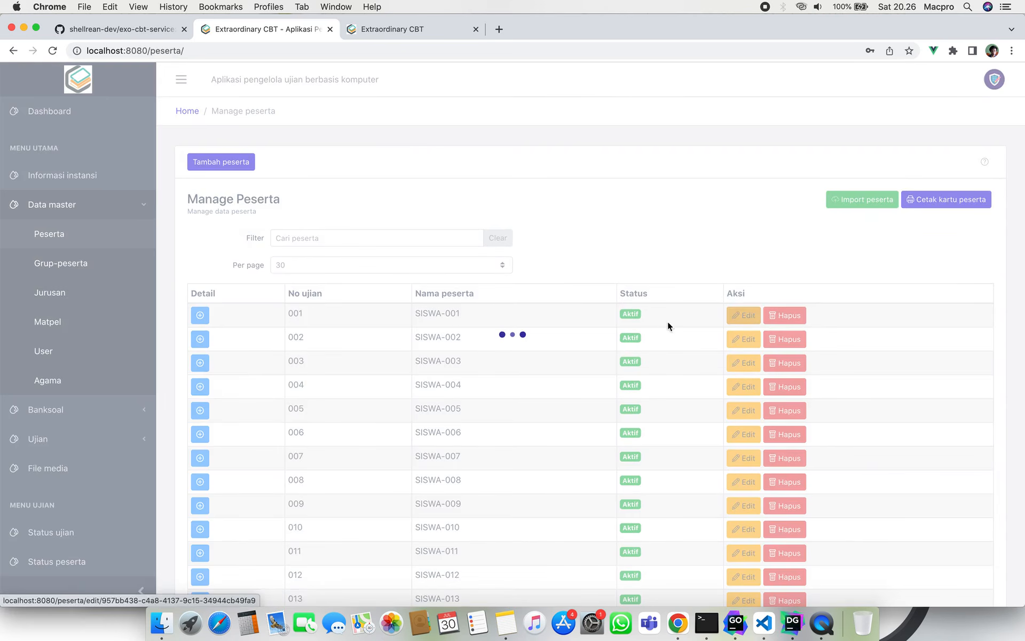
click(219, 161)
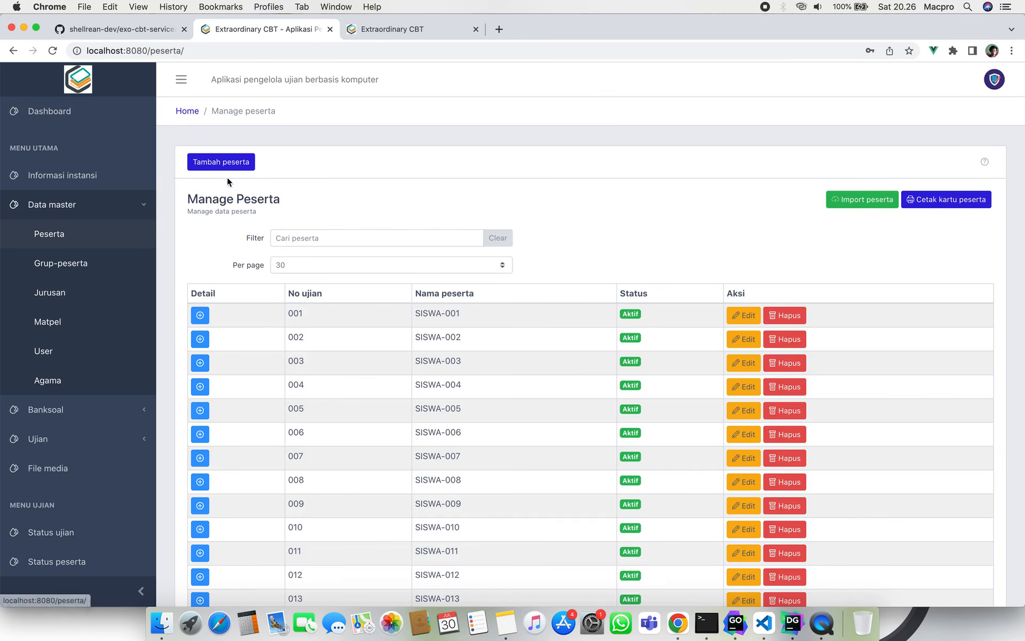
click(744, 315)
scroll(384, 467, down, 3)
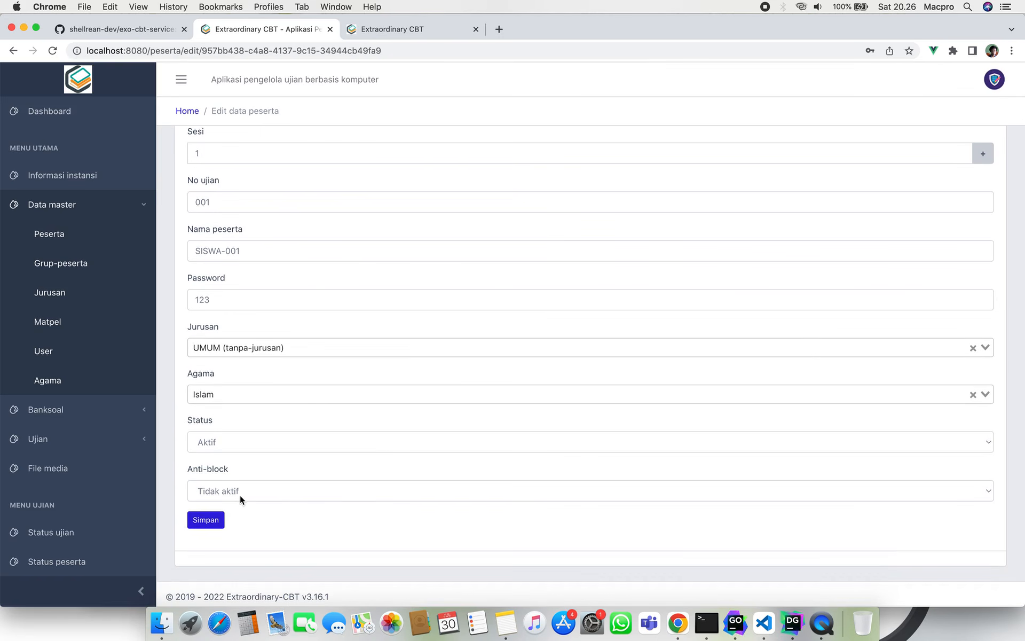
Keep participant 001's anti-block at Tidak aktif, return to the list, and toggle its details.
click(240, 495)
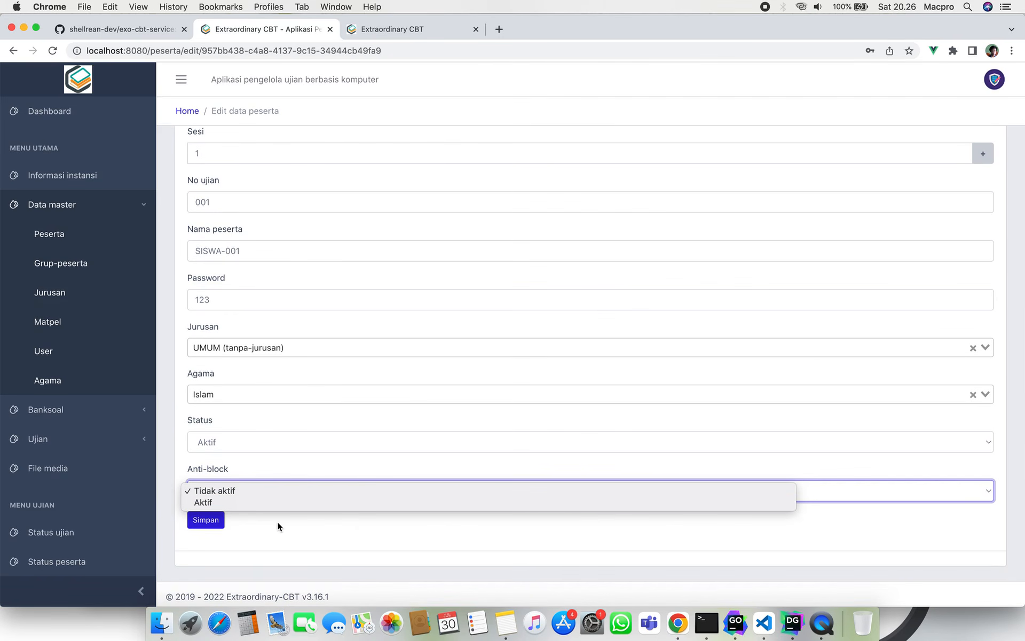
click(304, 553)
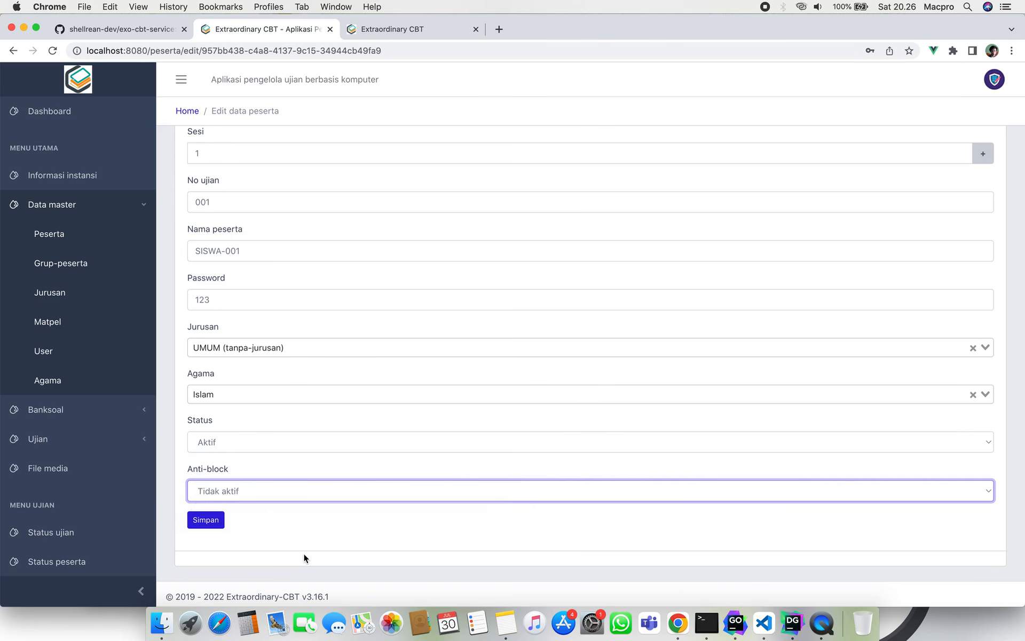
scroll(225, 379, up, 3)
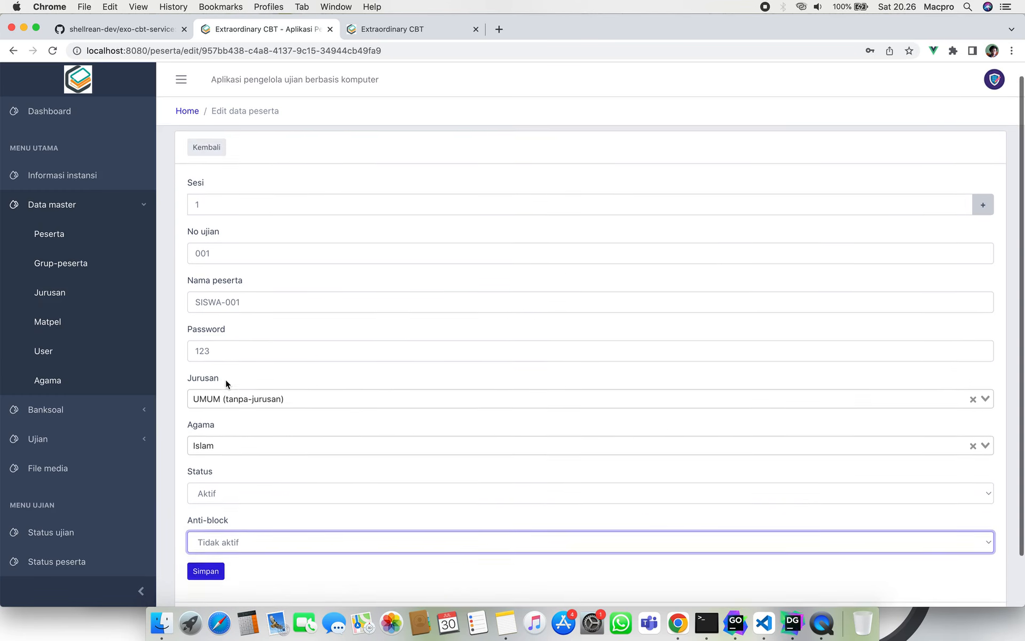
click(203, 166)
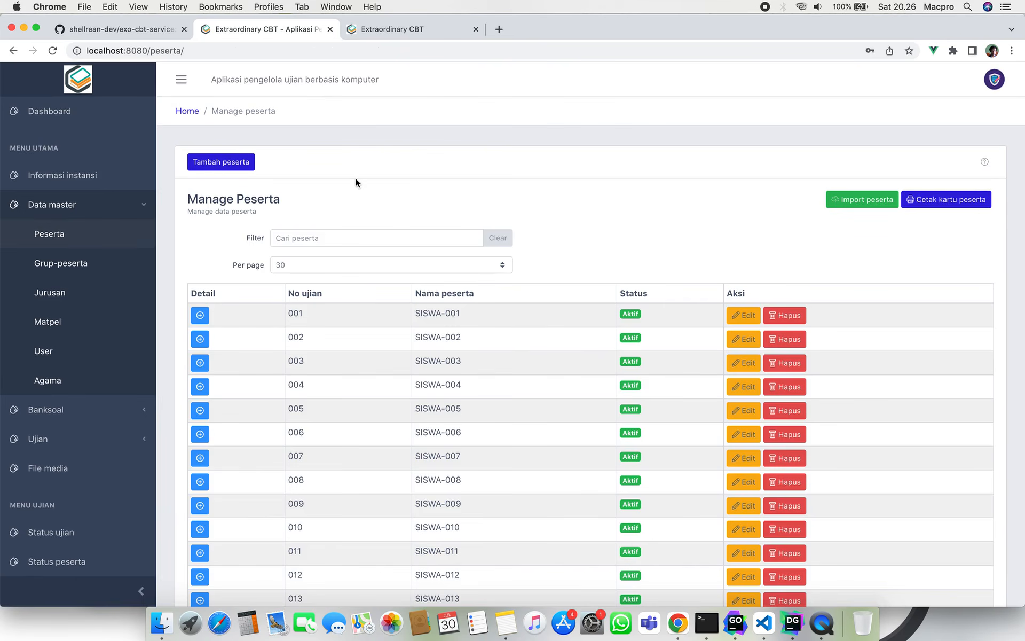
click(200, 316)
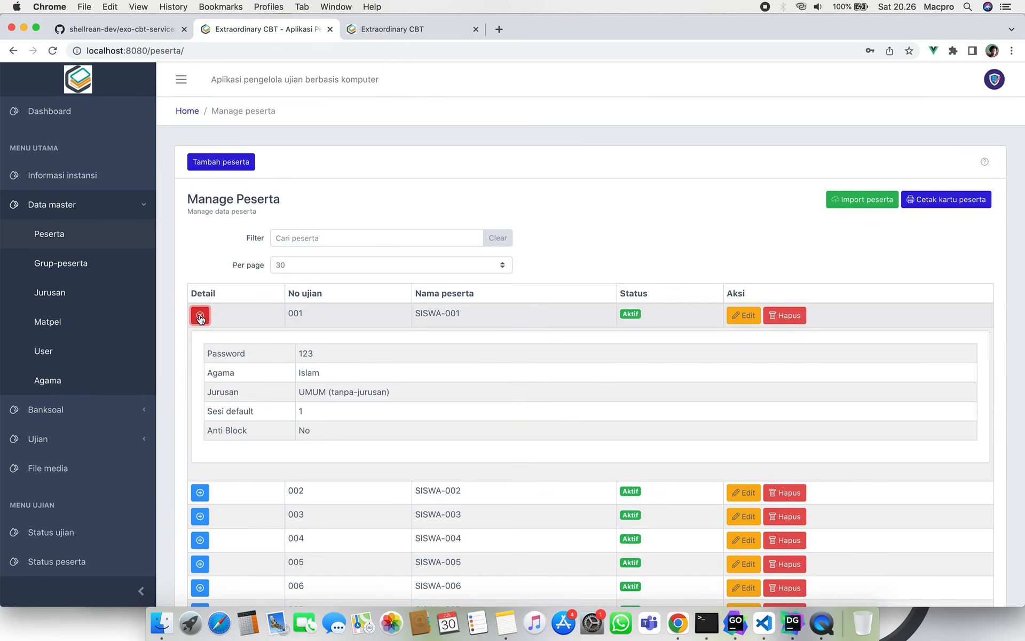
click(201, 317)
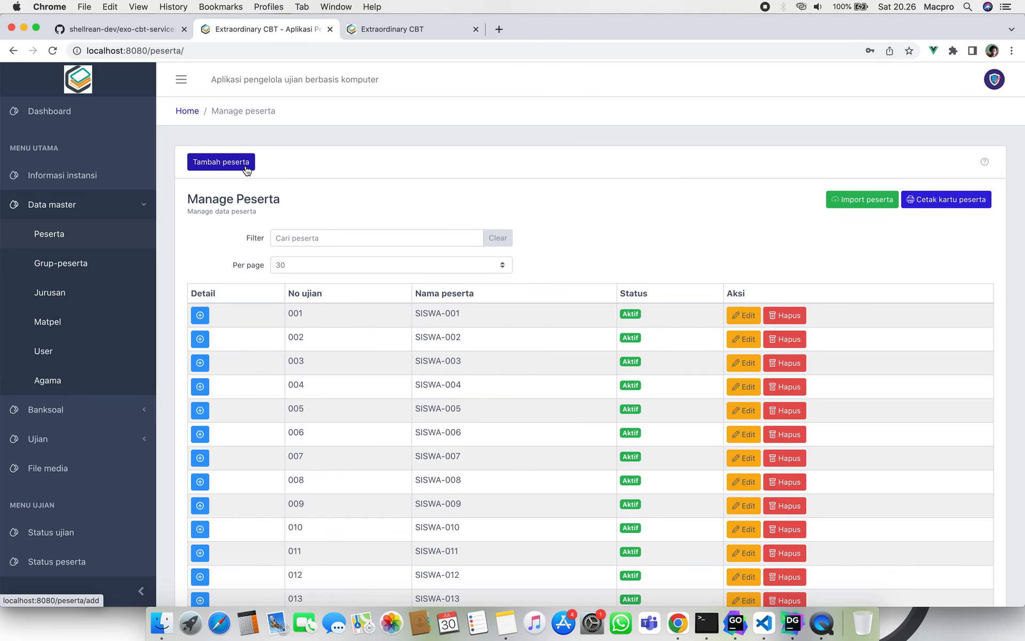
From the import page, save the template format-peserta-import.xlsx into Downloads.
click(863, 201)
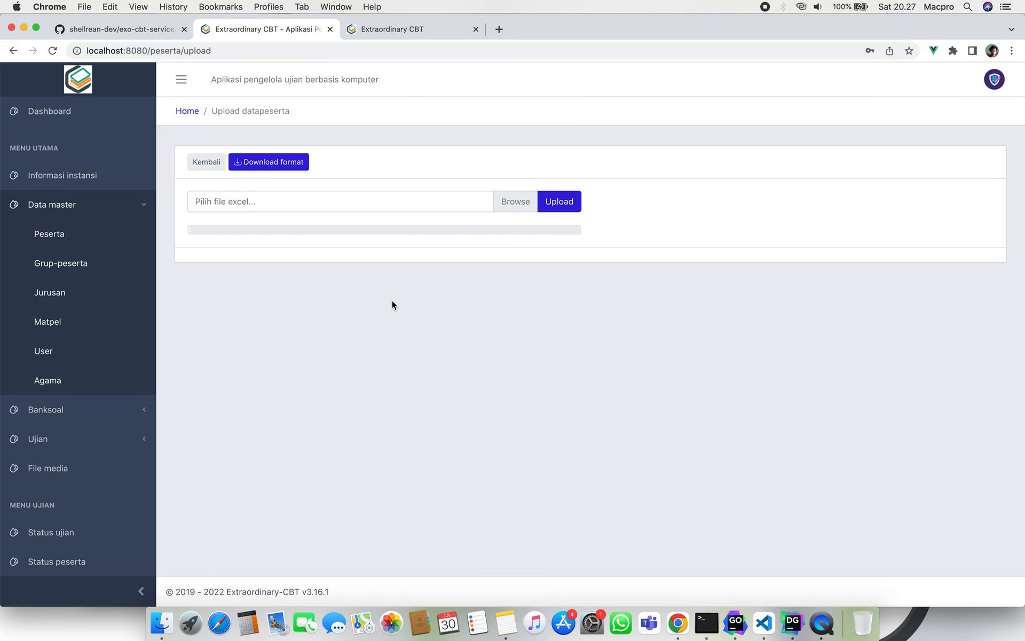
click(287, 165)
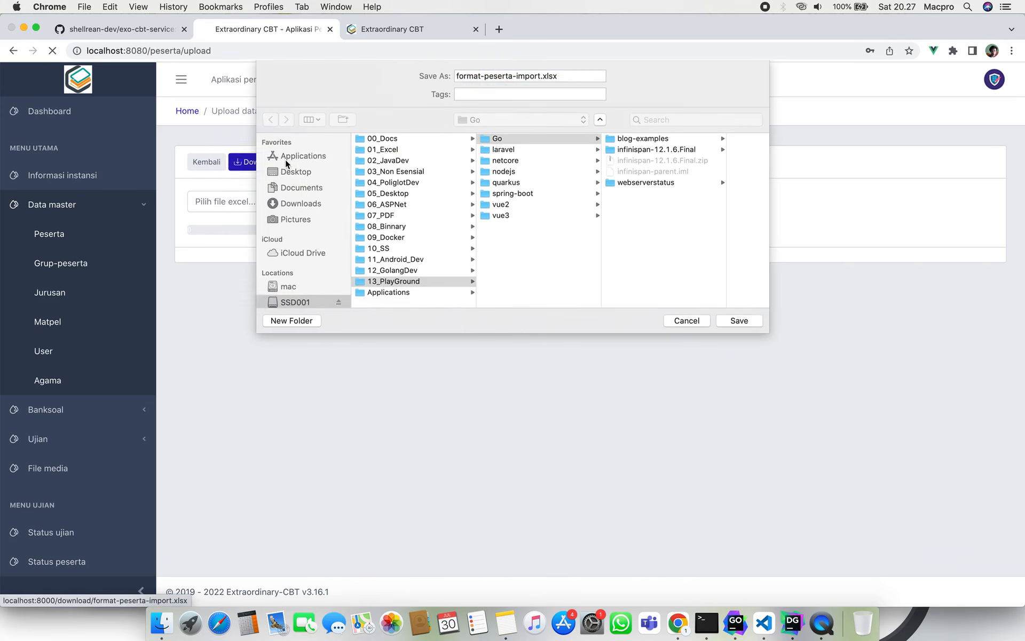
click(306, 208)
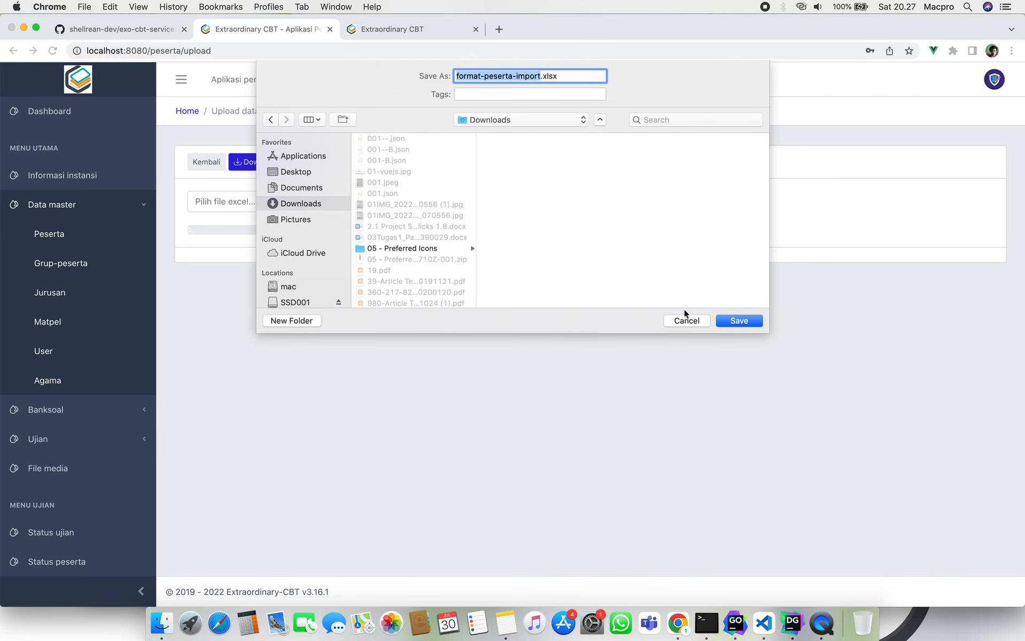
click(736, 319)
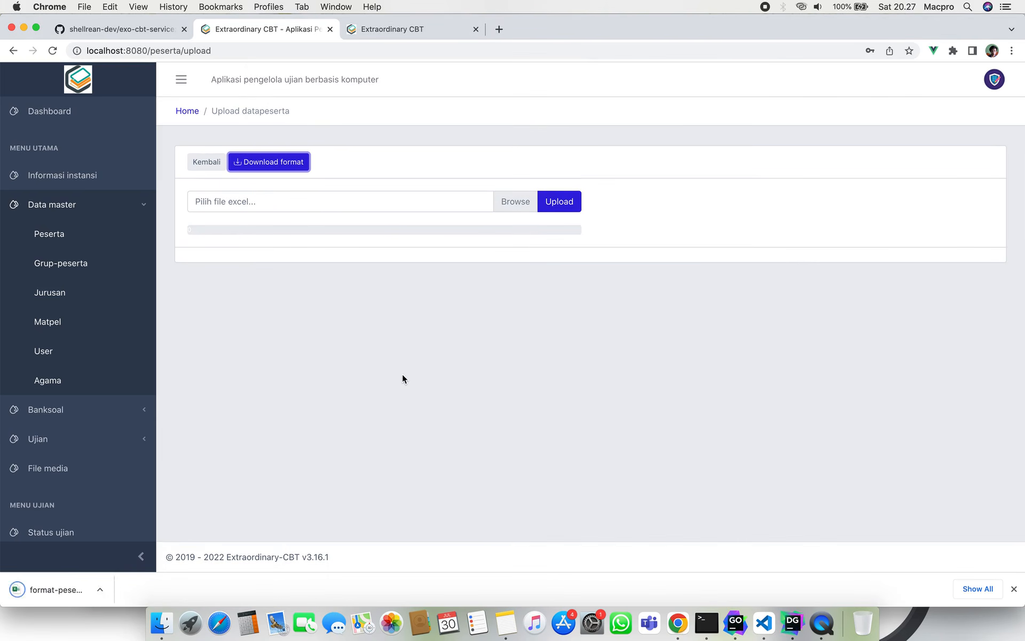
Open format-peserta-import.xlsx from Downloads in Excel and dismiss Chrome's download bar.
click(160, 630)
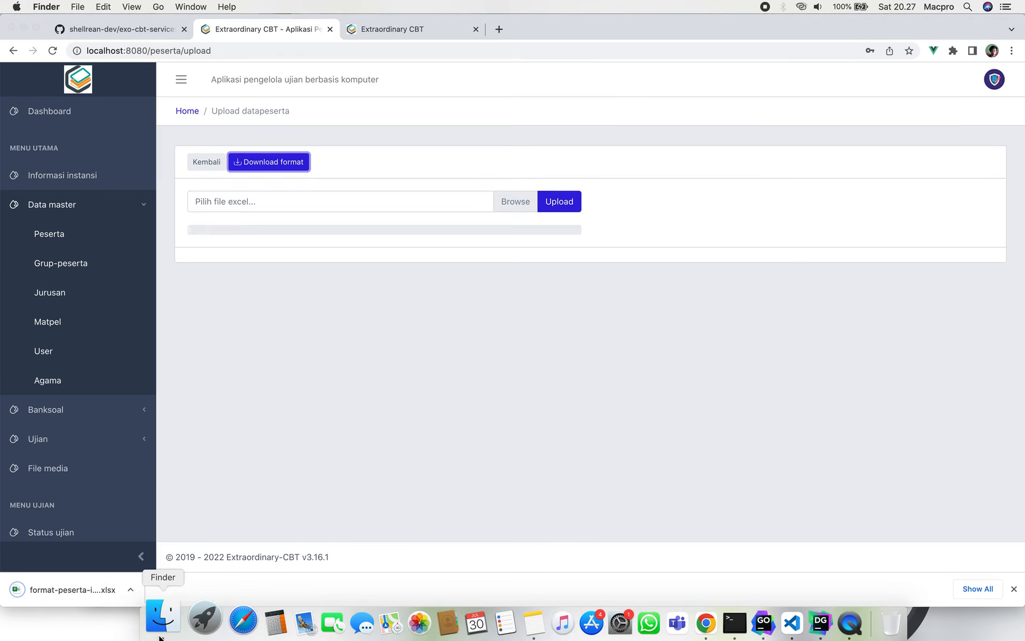
click(203, 180)
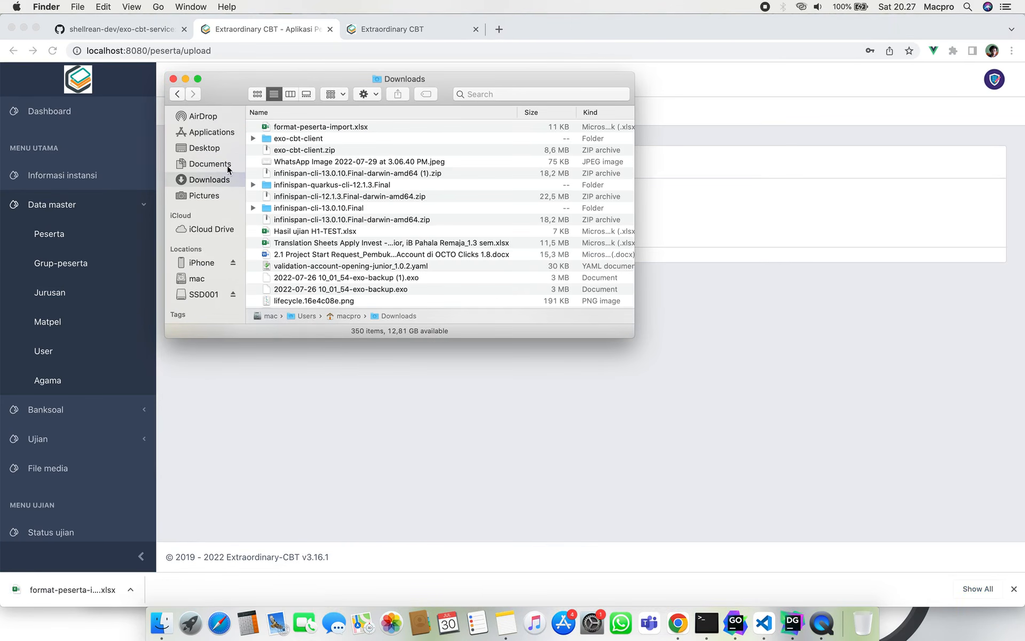
click(320, 128)
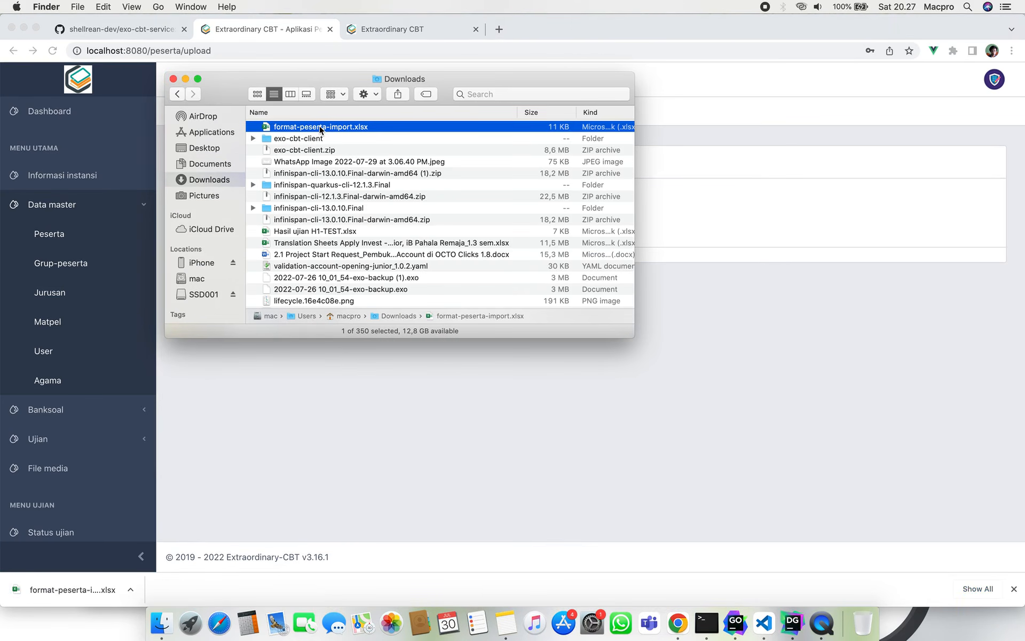
double_click(321, 128)
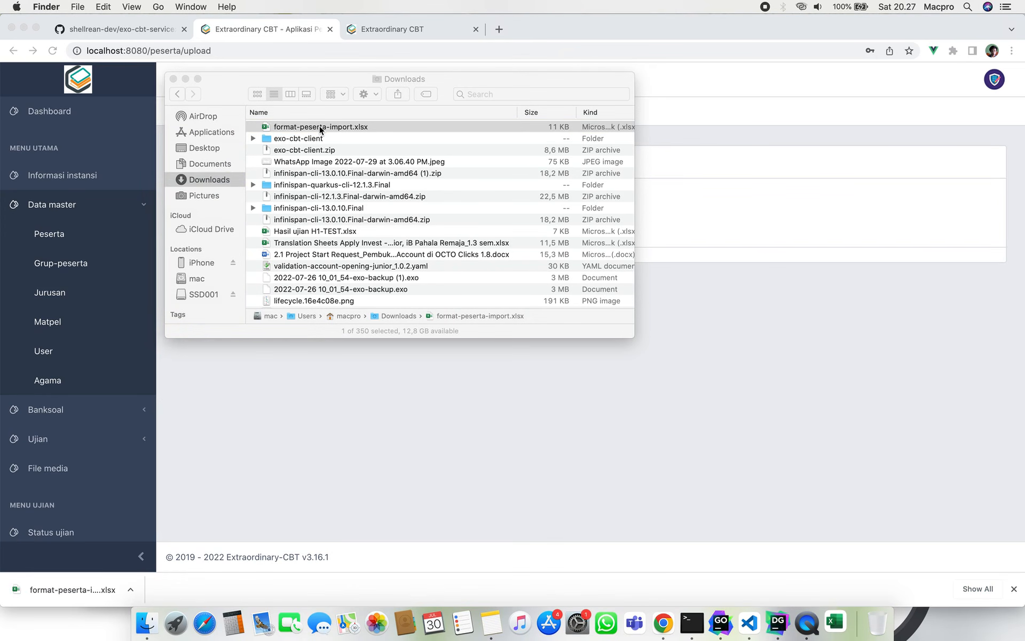
click(408, 477)
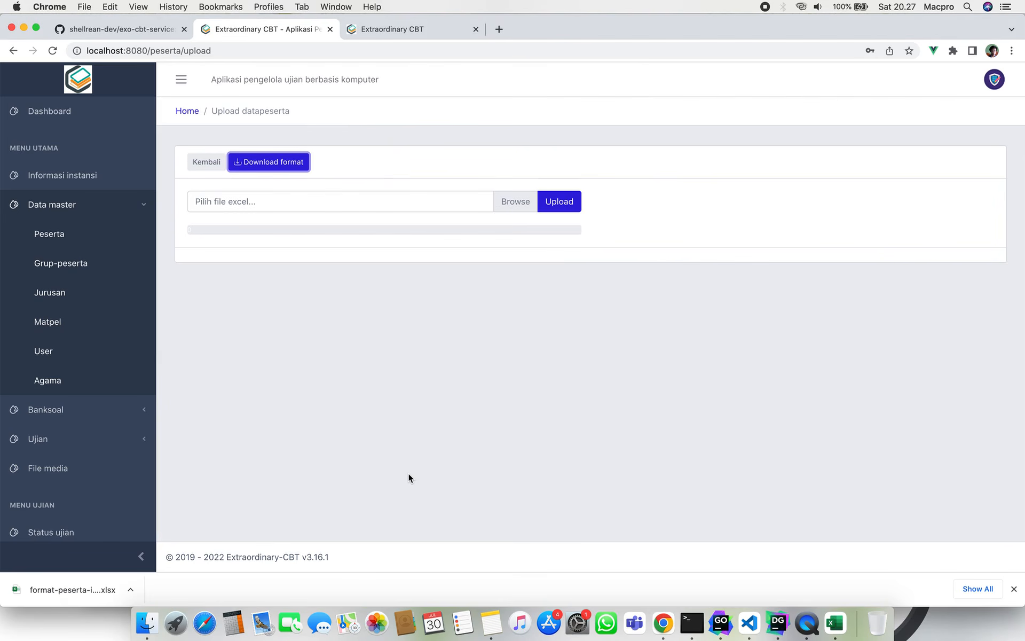
click(1014, 588)
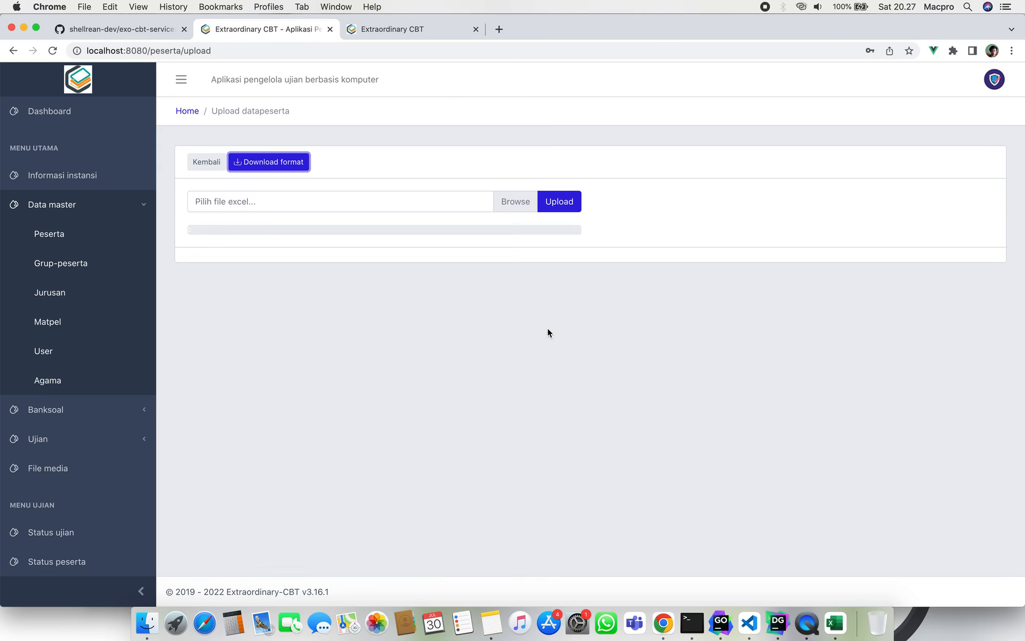
click(836, 622)
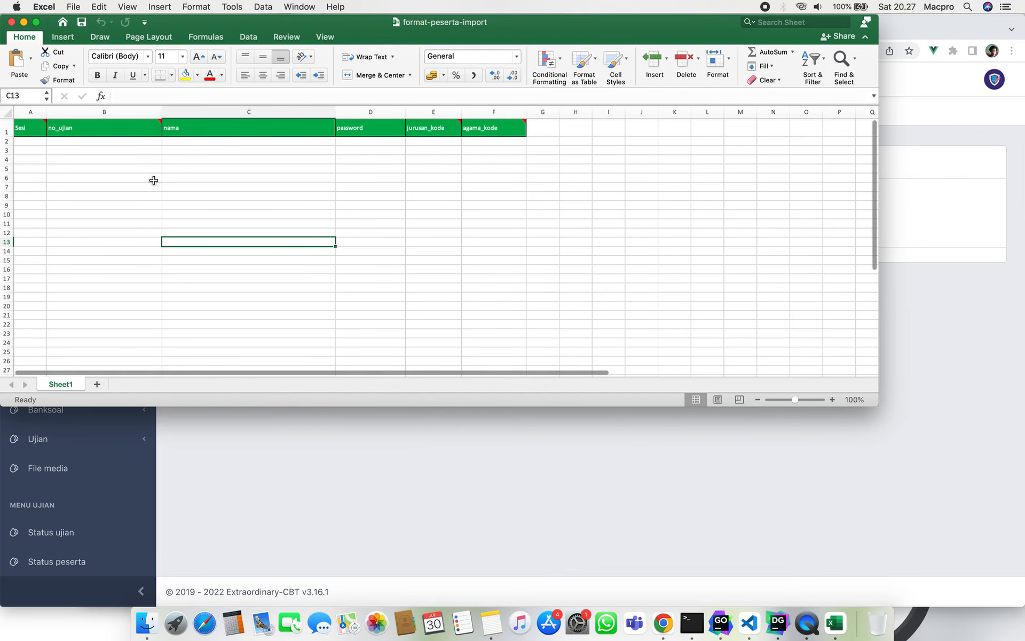
click(154, 180)
click(28, 139)
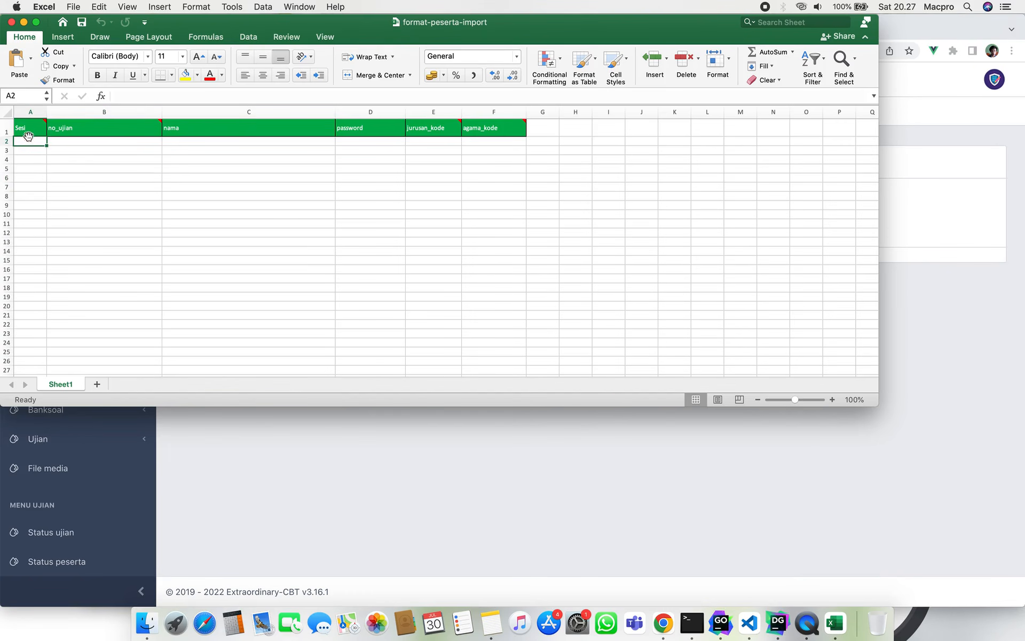
click(72, 144)
click(187, 146)
click(398, 146)
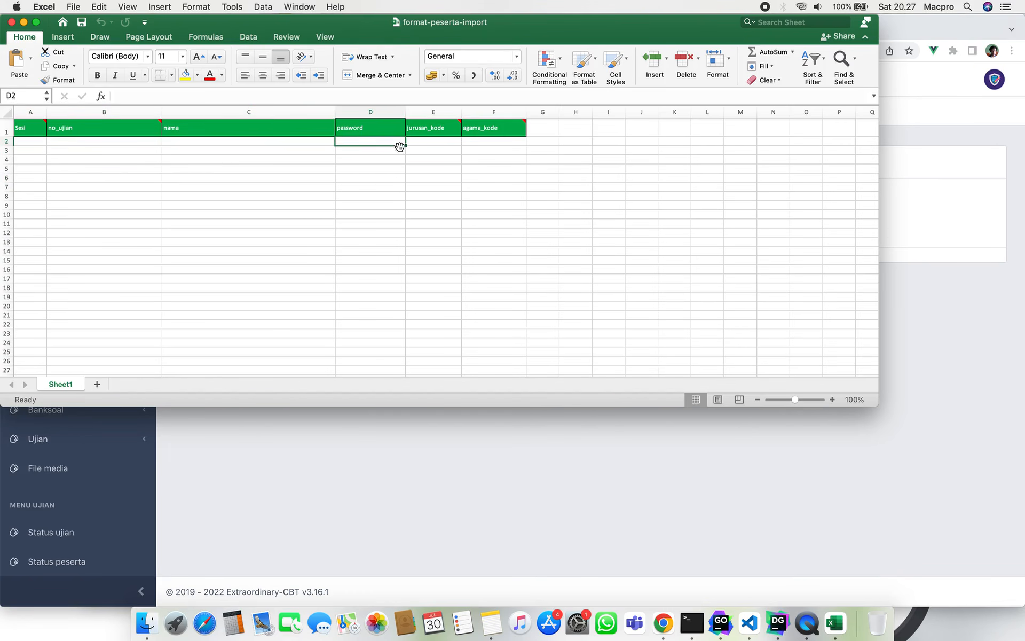
click(429, 150)
click(514, 141)
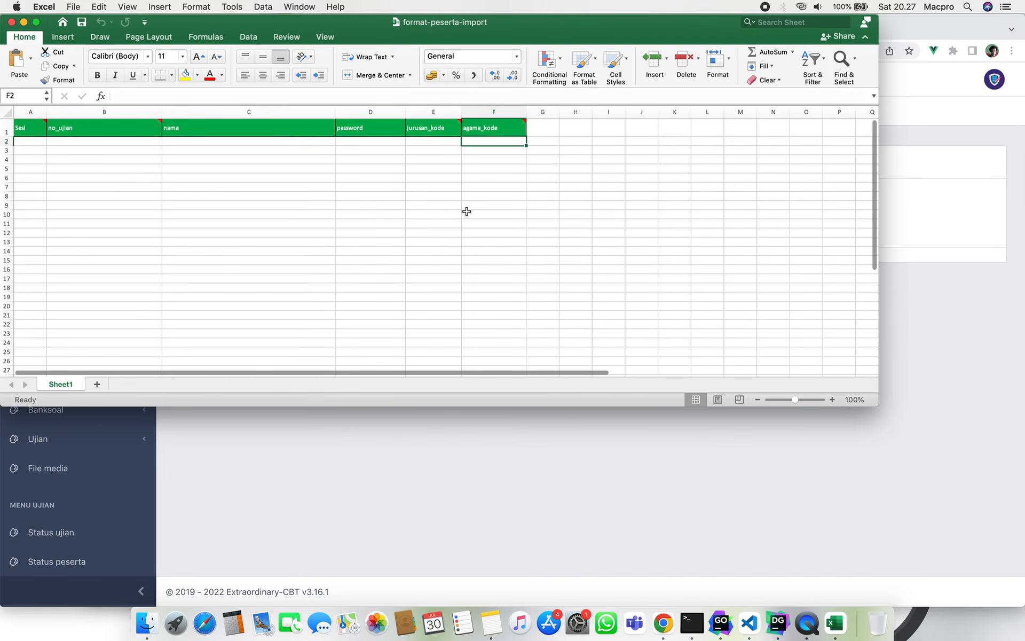
click(40, 127)
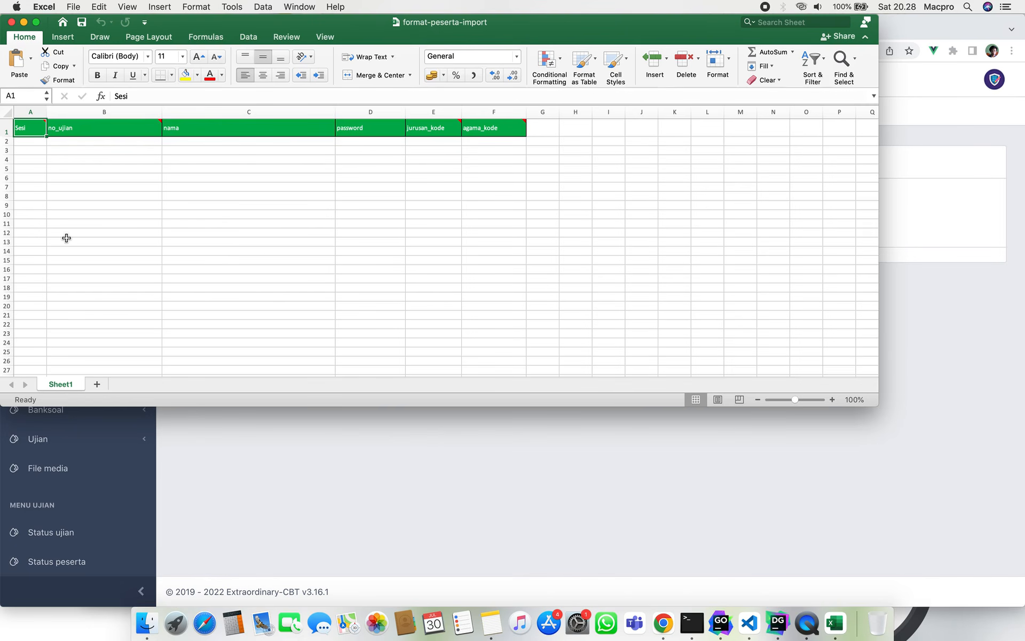
mouse_move(457, 123)
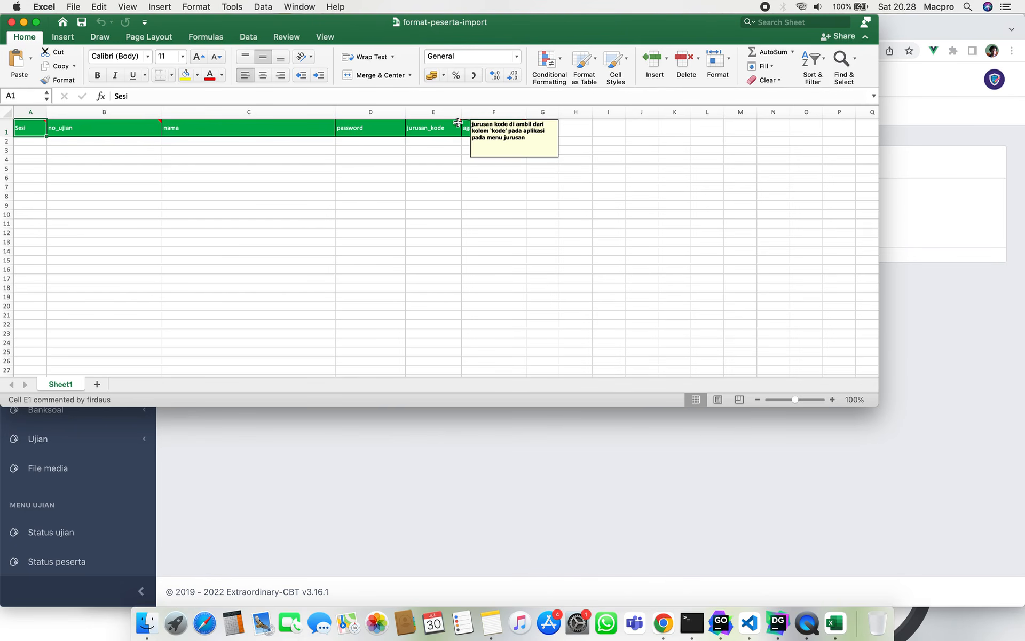
click(457, 122)
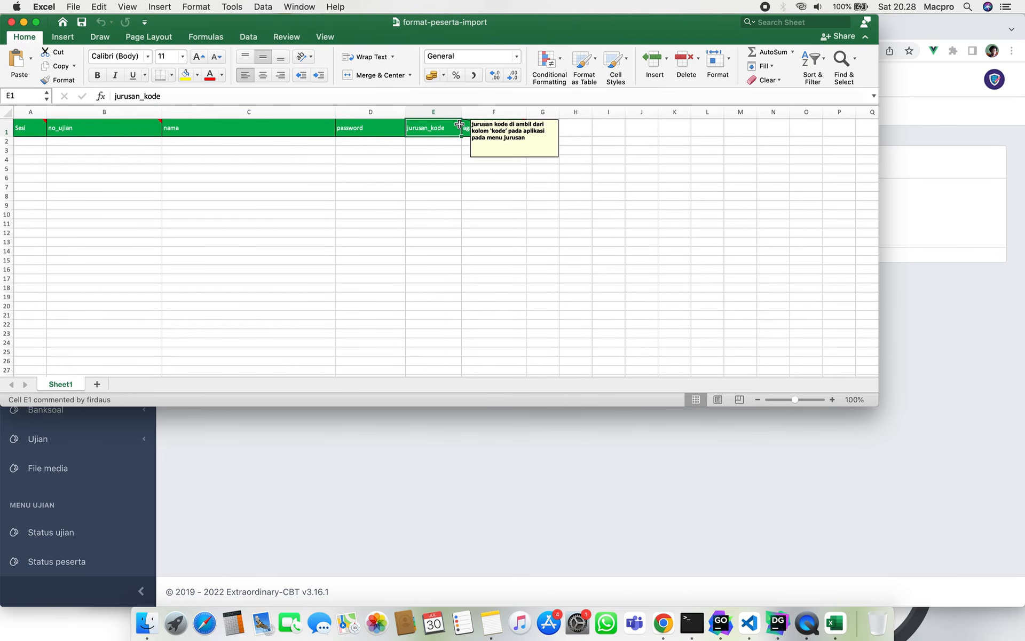
mouse_move(473, 125)
click(425, 141)
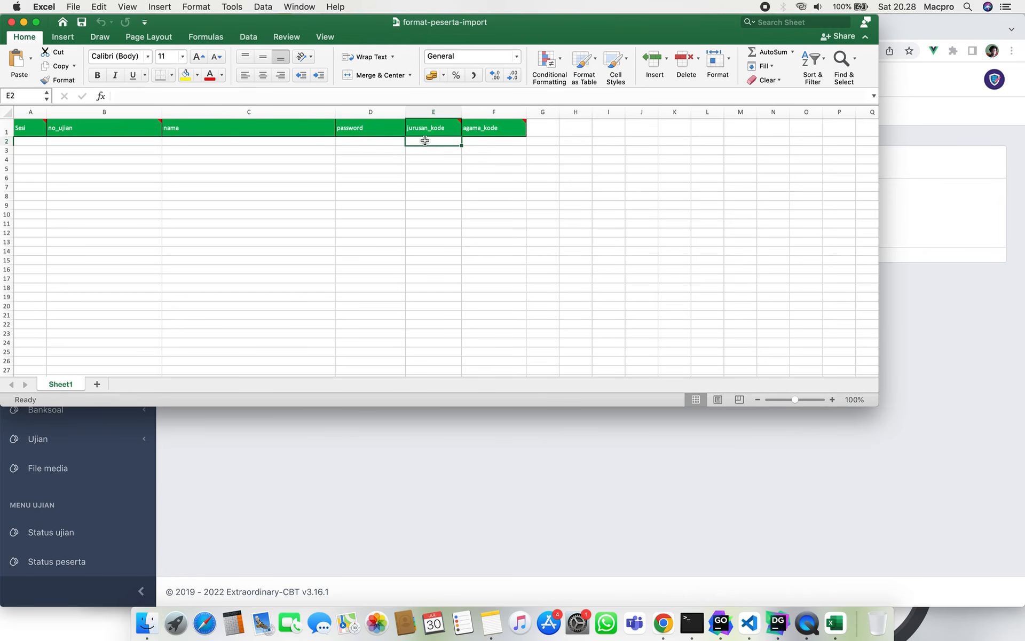
double_click(427, 141)
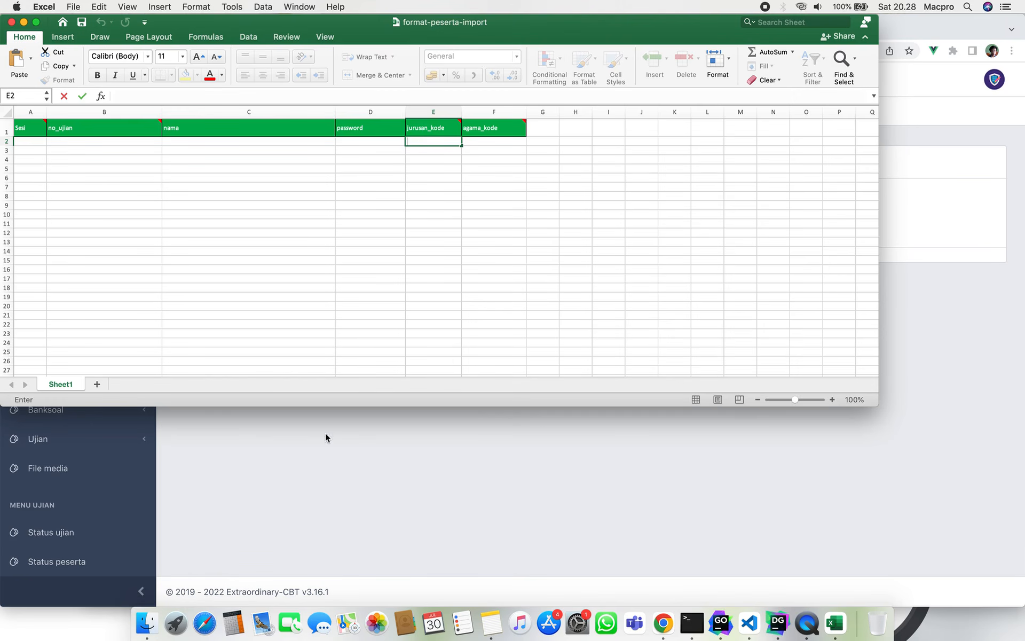
click(332, 474)
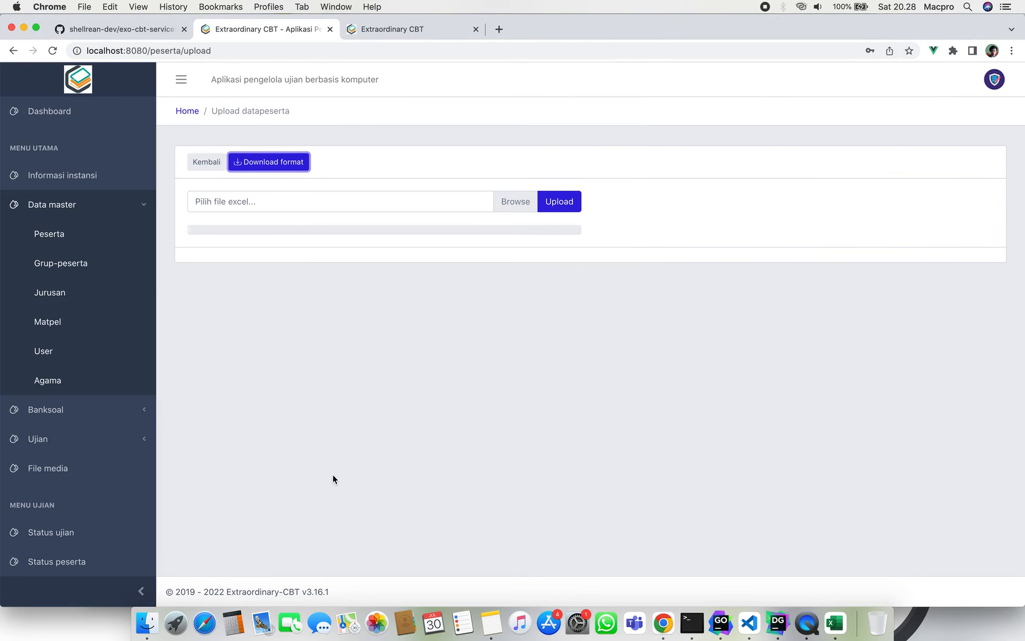
Open the Jurusan management page and inspect the existing major code 1945.
click(96, 292)
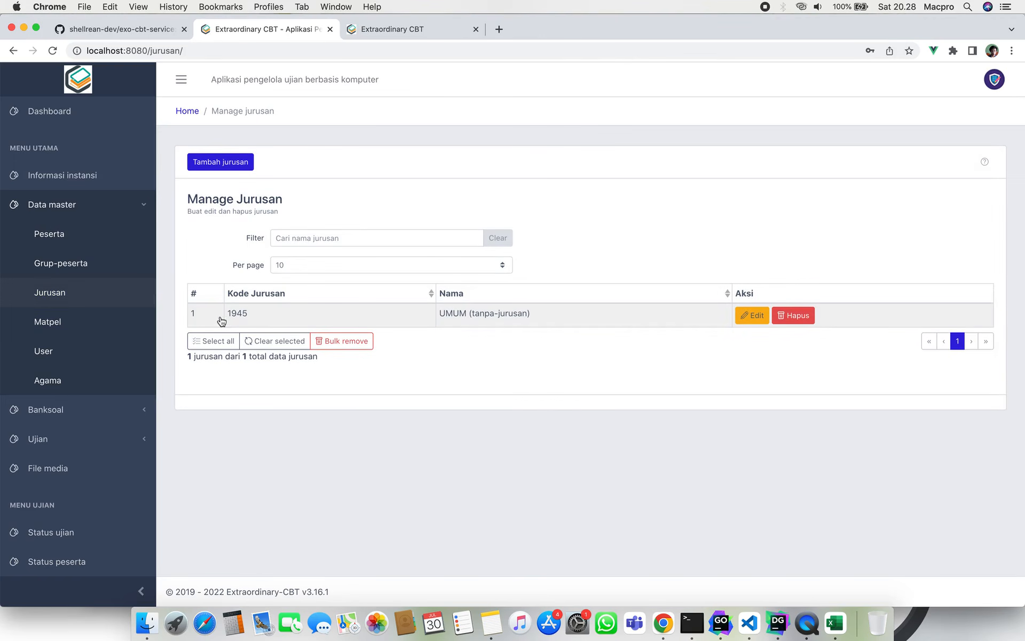
drag(226, 315, 241, 316)
click(279, 392)
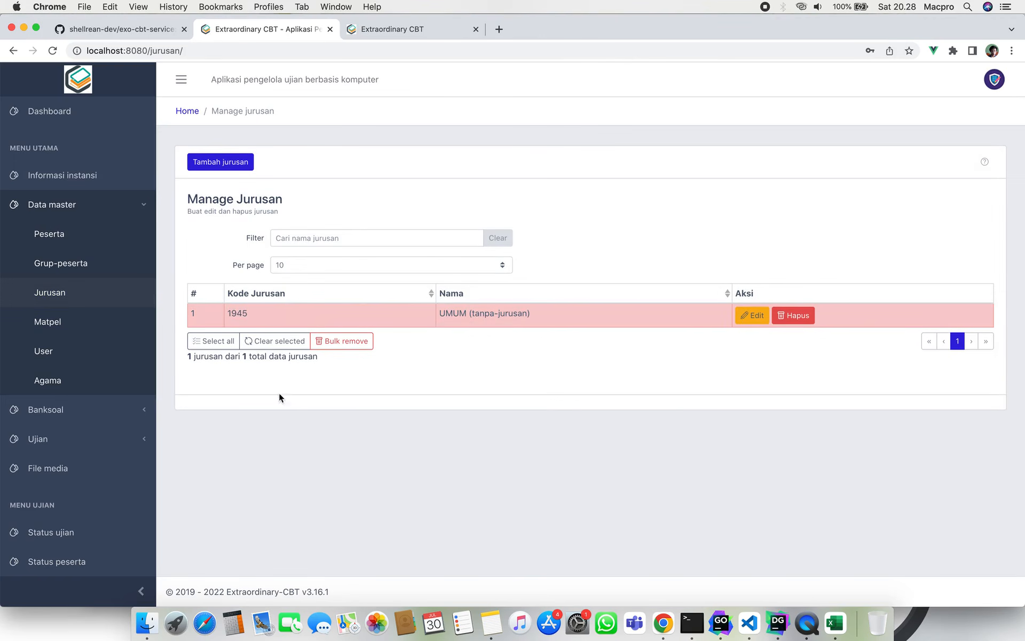
click(359, 316)
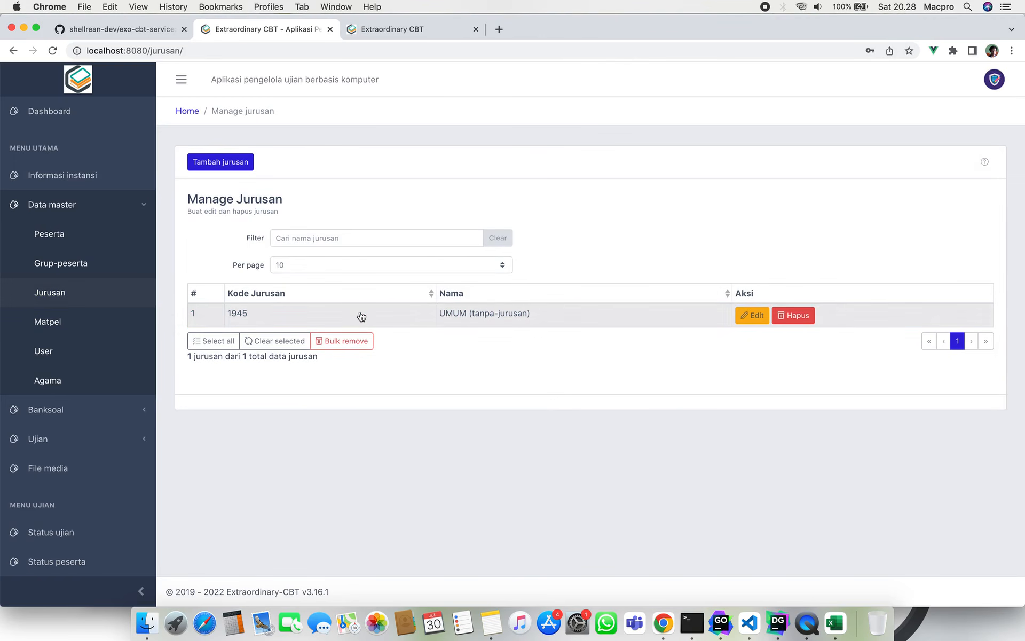
Create major K45 named Teknik Komputer Jaringan and save it.
click(228, 164)
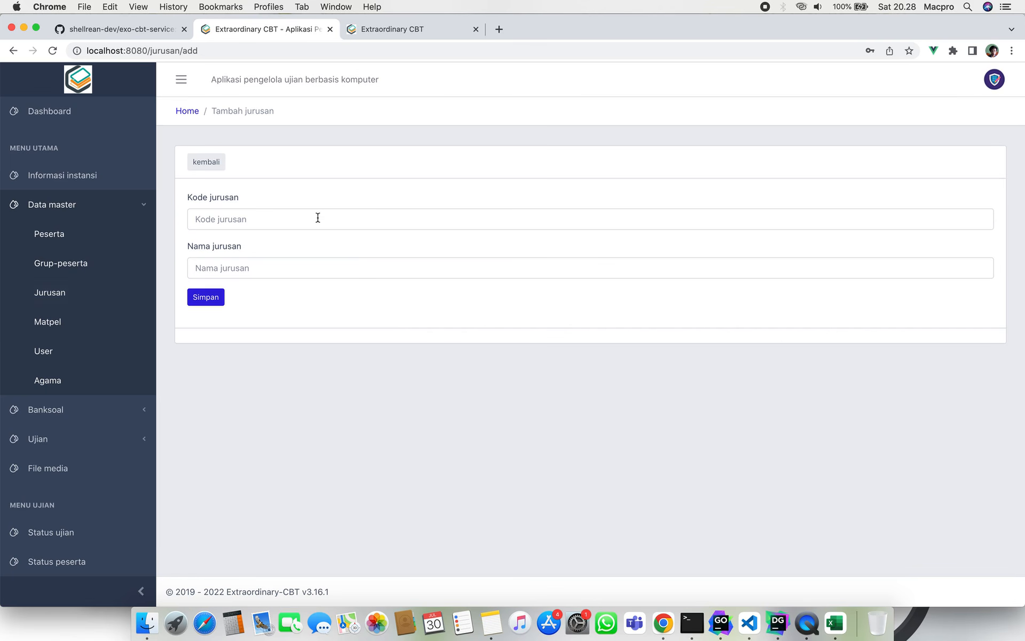
click(318, 218)
click(308, 306)
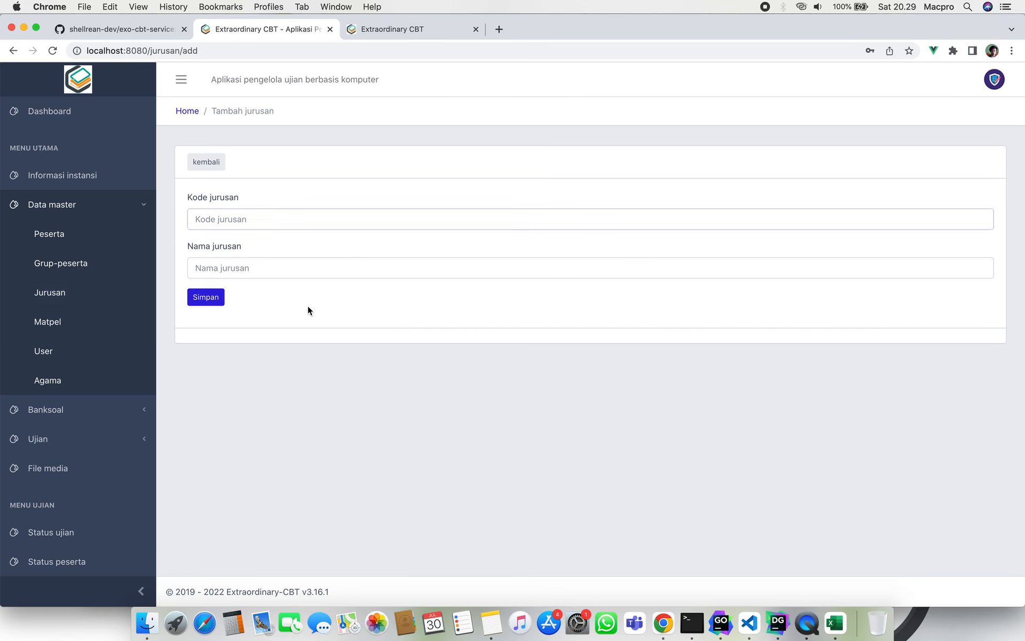
click(252, 223)
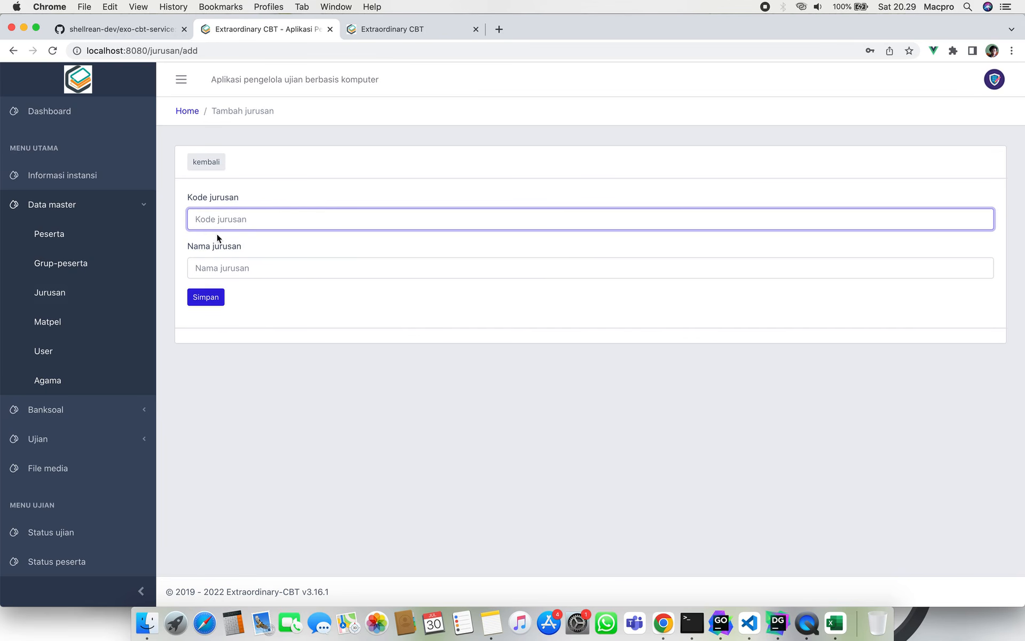
click(245, 240)
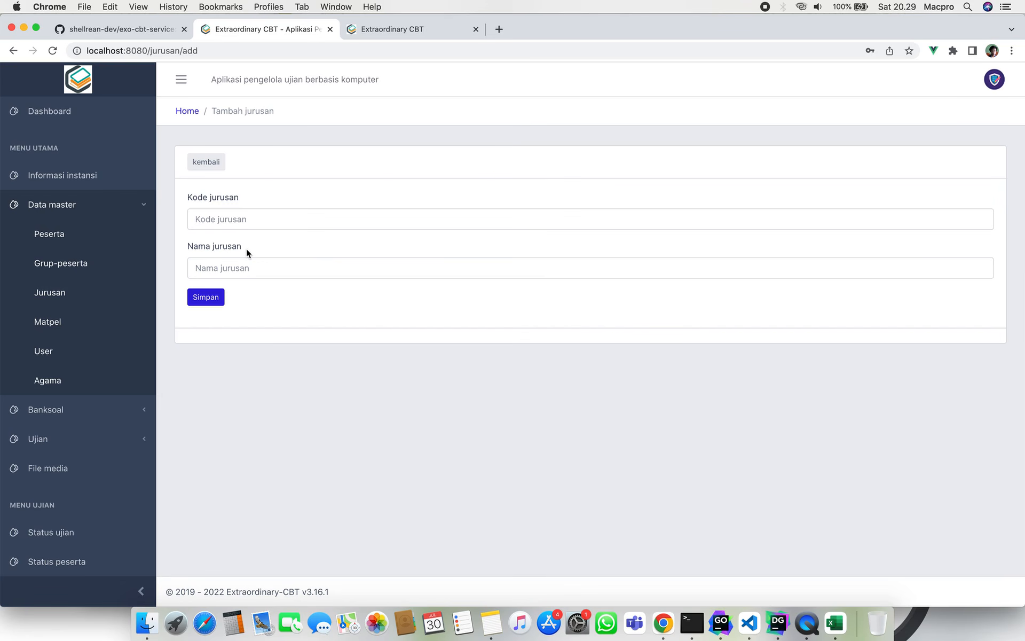
click(270, 218)
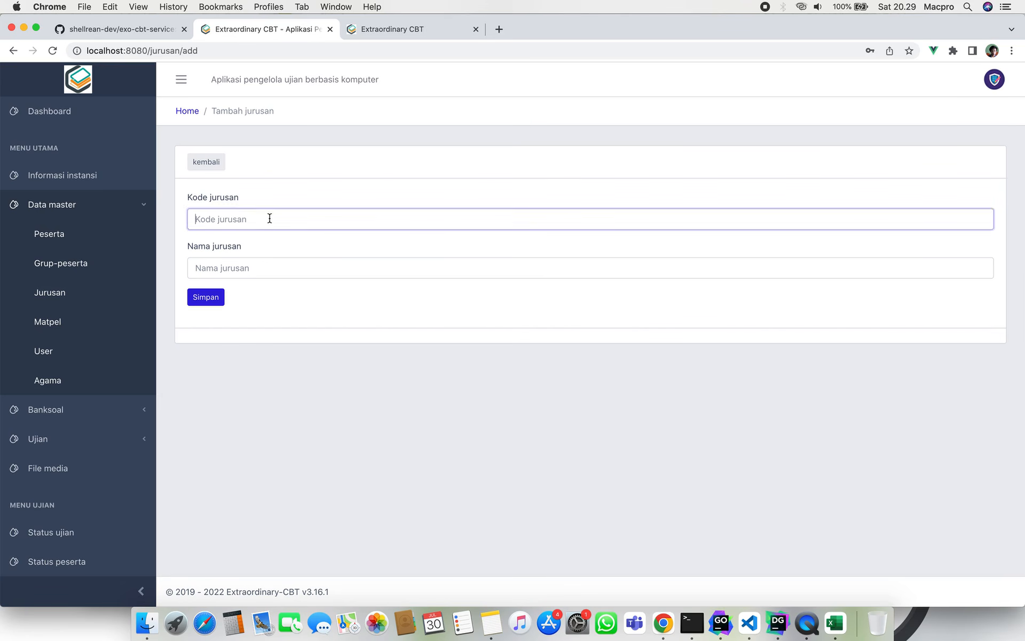
text(K45)
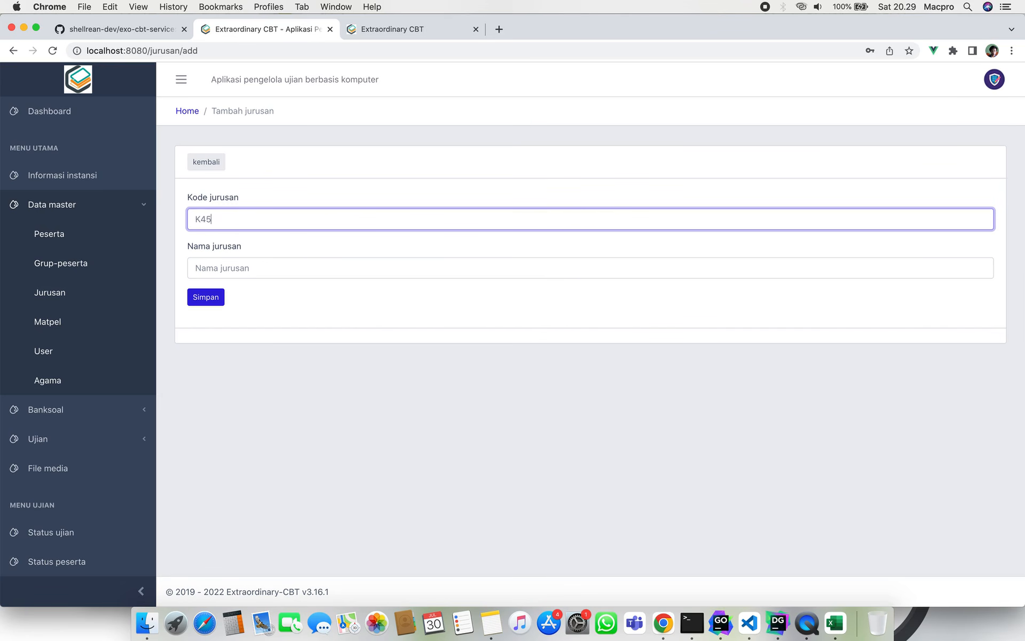
click(265, 266)
text(T)
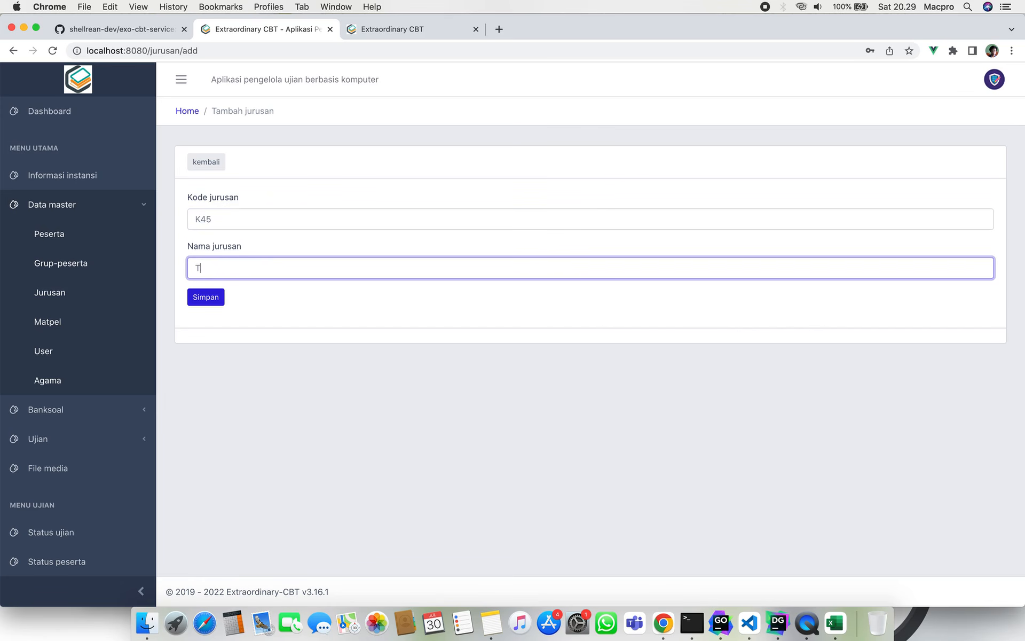
text(eknik Komputer Jaringan)
click(210, 293)
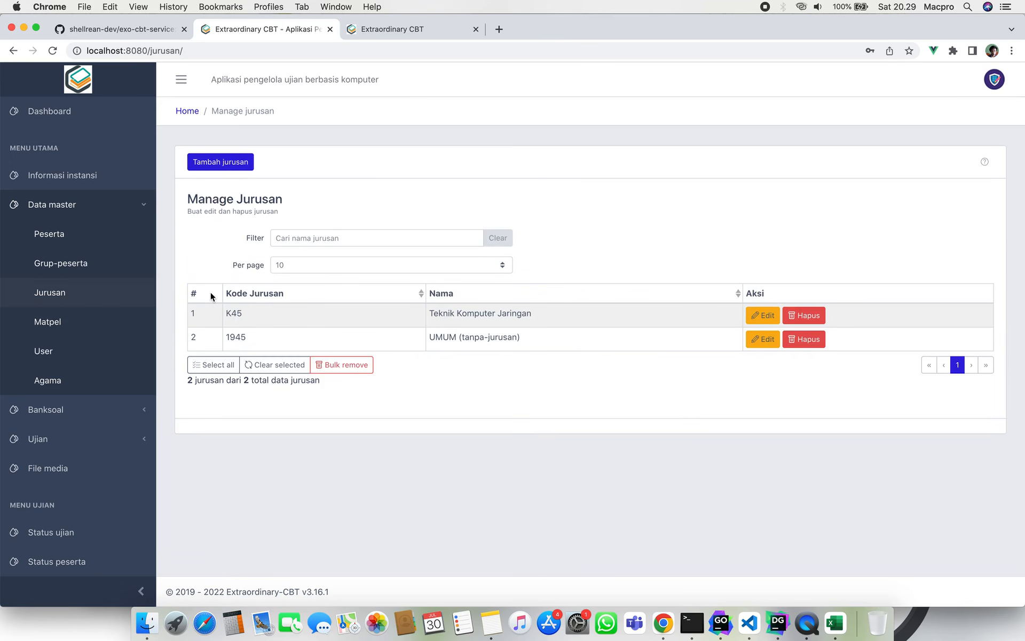
double_click(233, 316)
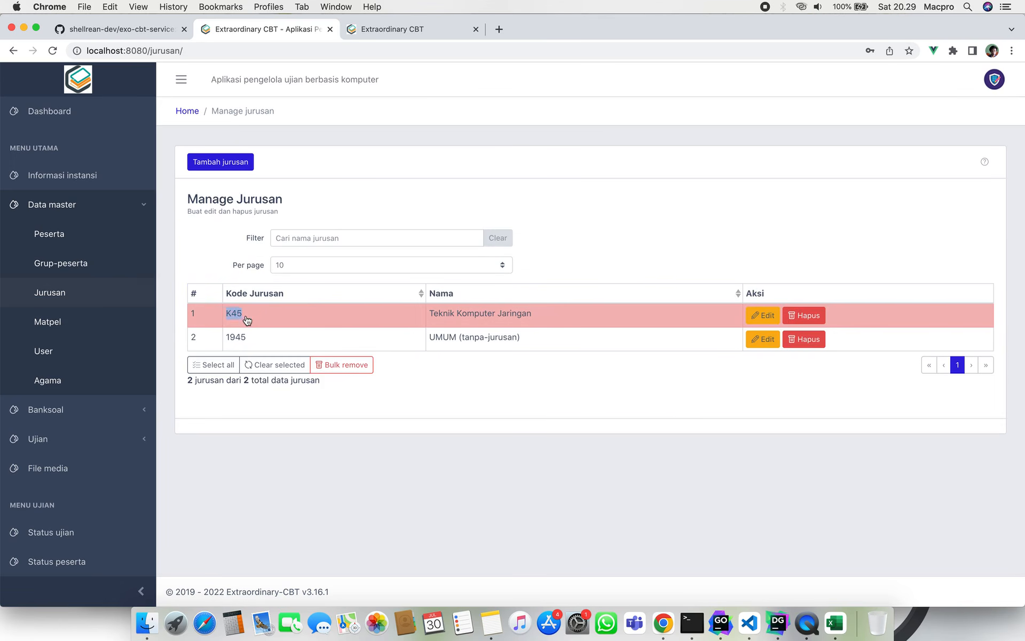
click(246, 318)
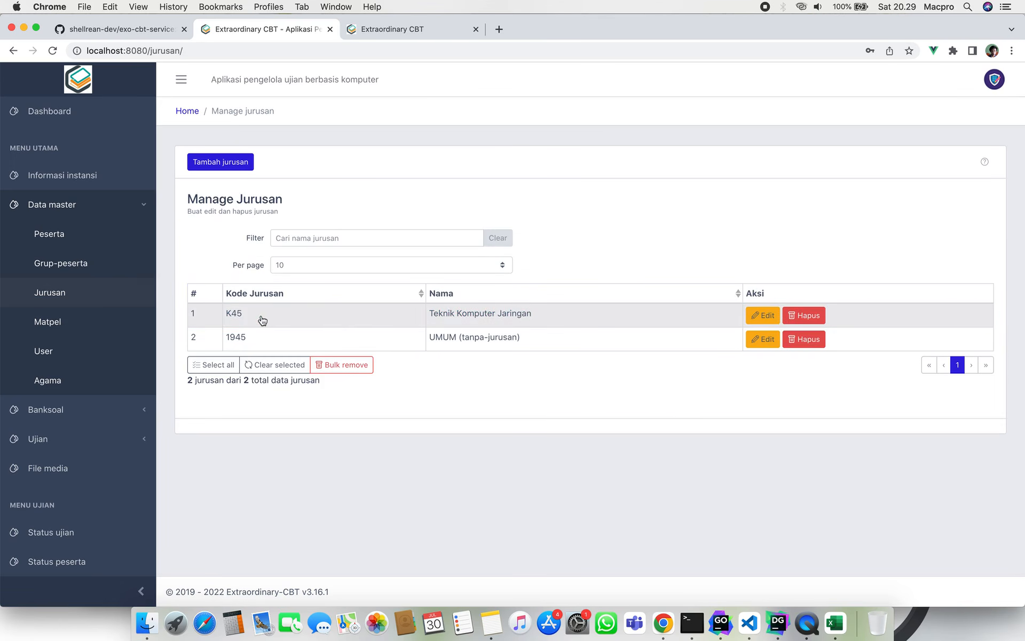
Enter 45 in cell E2 under jurusan_kode in the Excel template.
click(835, 632)
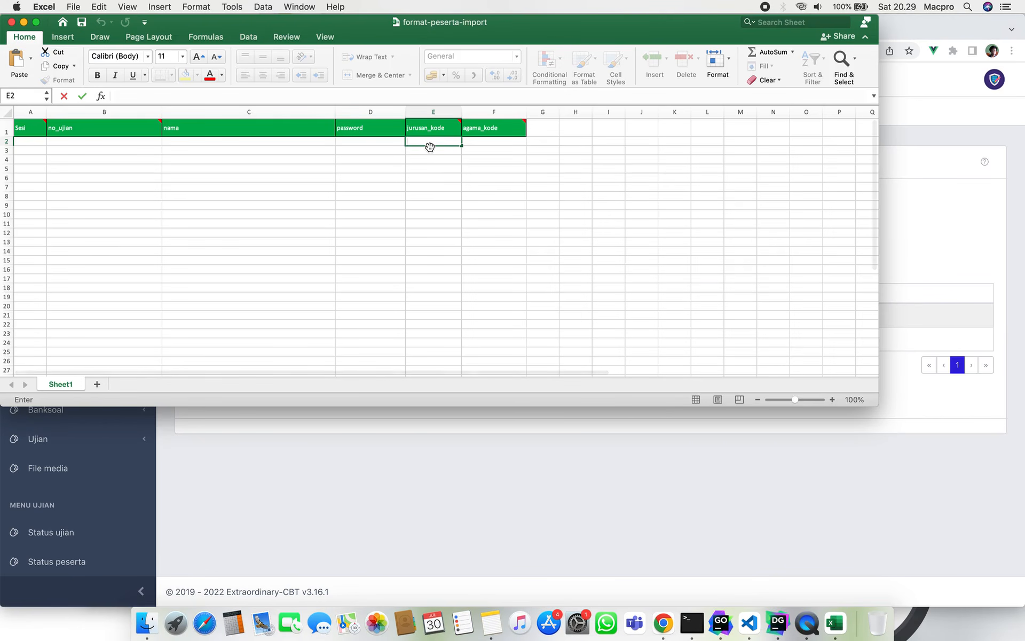
text(45)
click(440, 162)
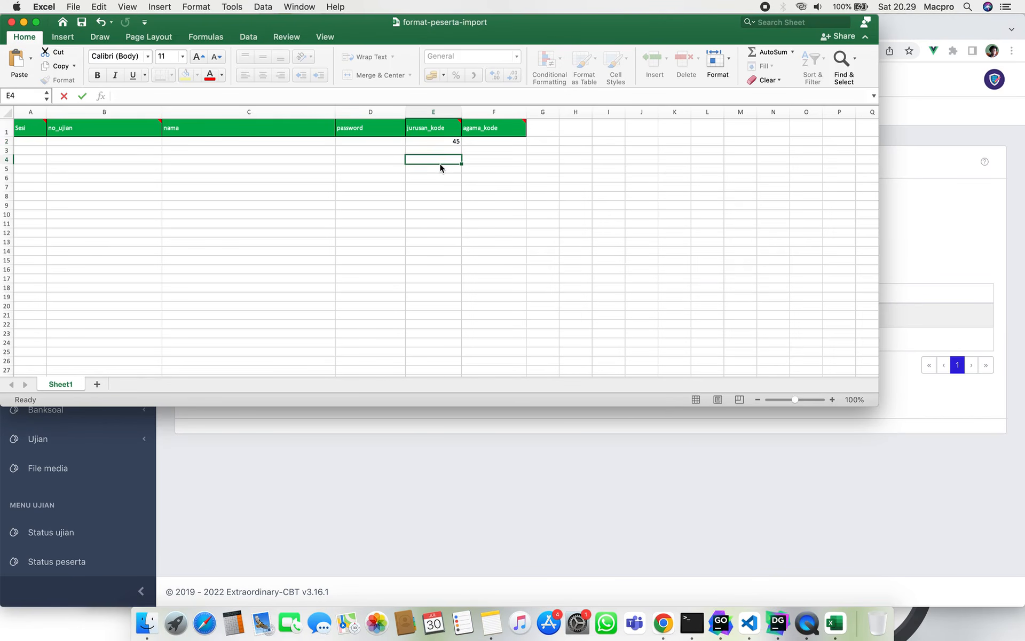
click(492, 143)
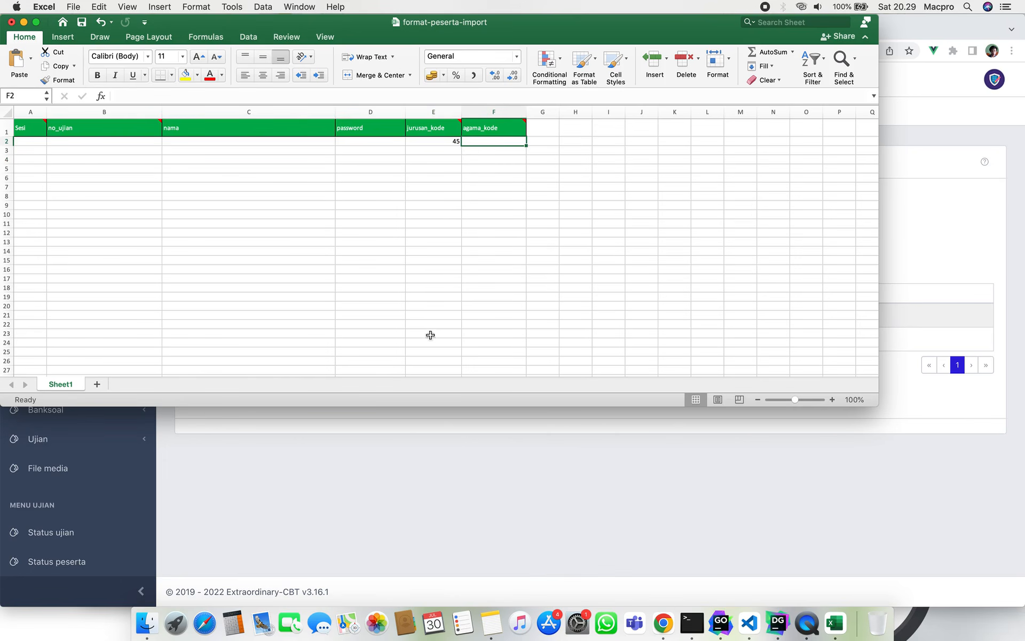
click(408, 466)
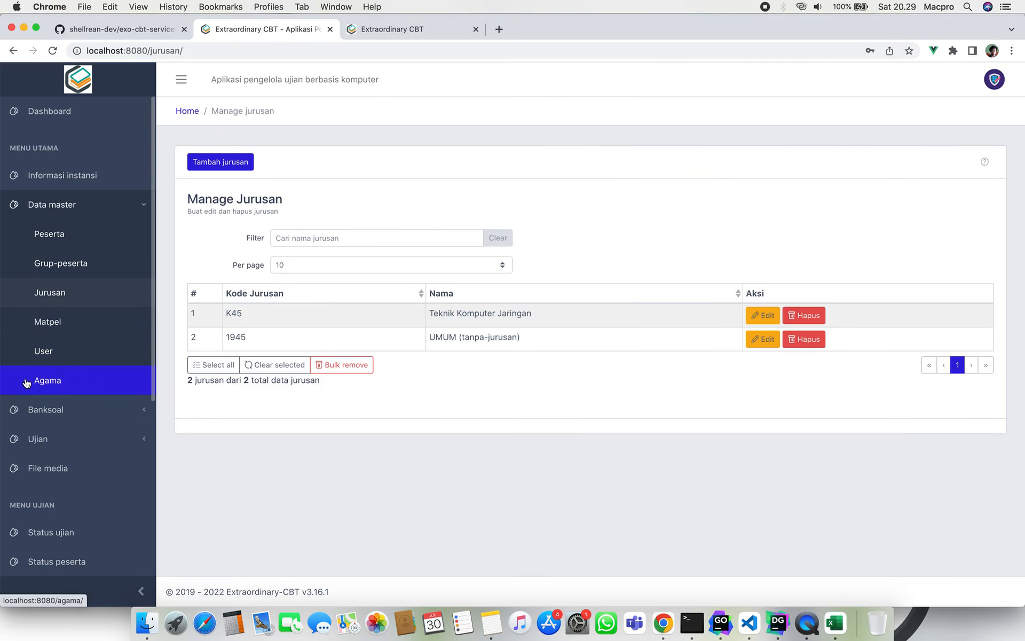
From Data master > Agama, select and copy the religion code ISLAM.
click(58, 389)
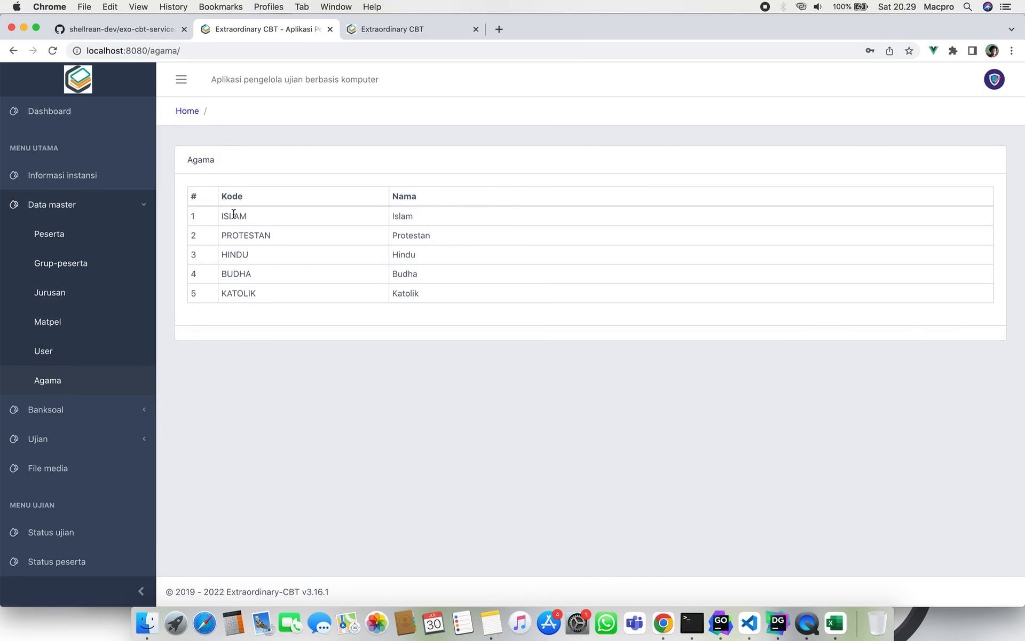
double_click(234, 213)
double_click(239, 233)
double_click(402, 215)
double_click(232, 217)
click(259, 293)
double_click(232, 216)
key(super+c)
click(835, 623)
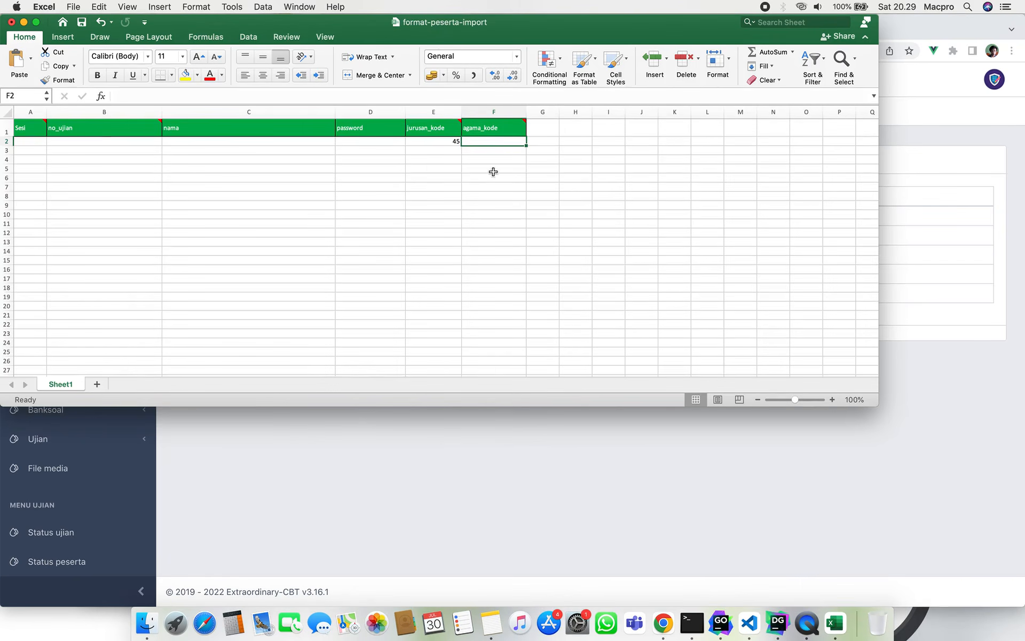
Paste ISLAM into cell F2 under agama_kode in the import template.
double_click(475, 141)
key(super+v)
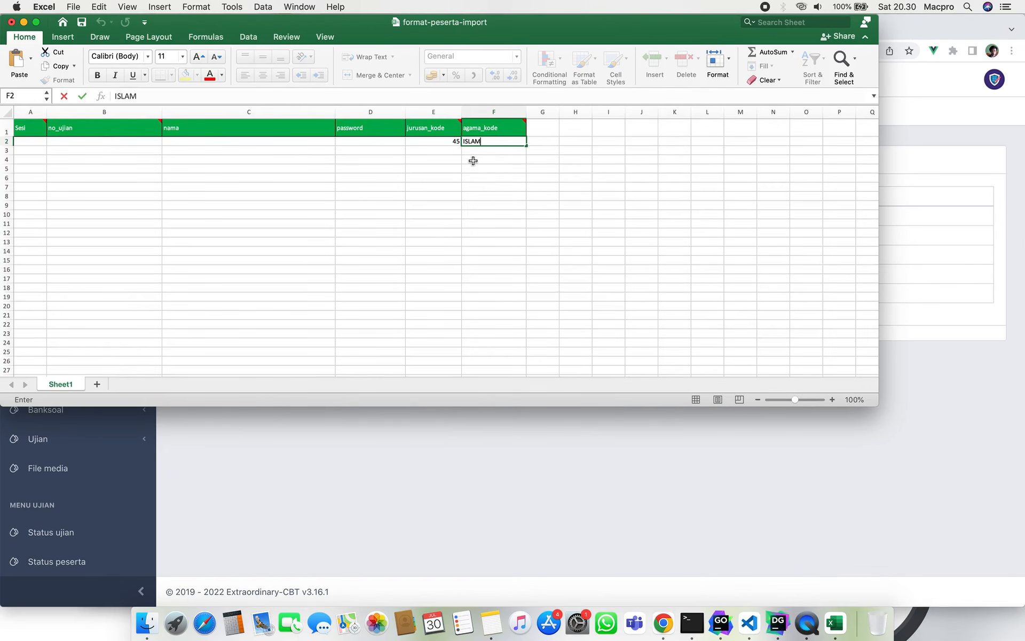
click(471, 159)
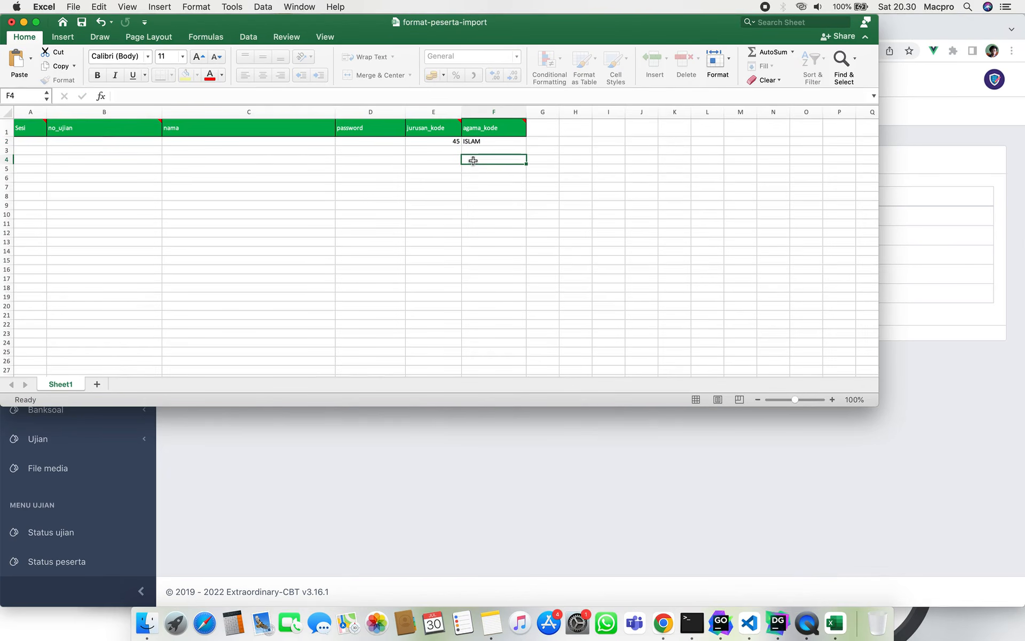
click(38, 142)
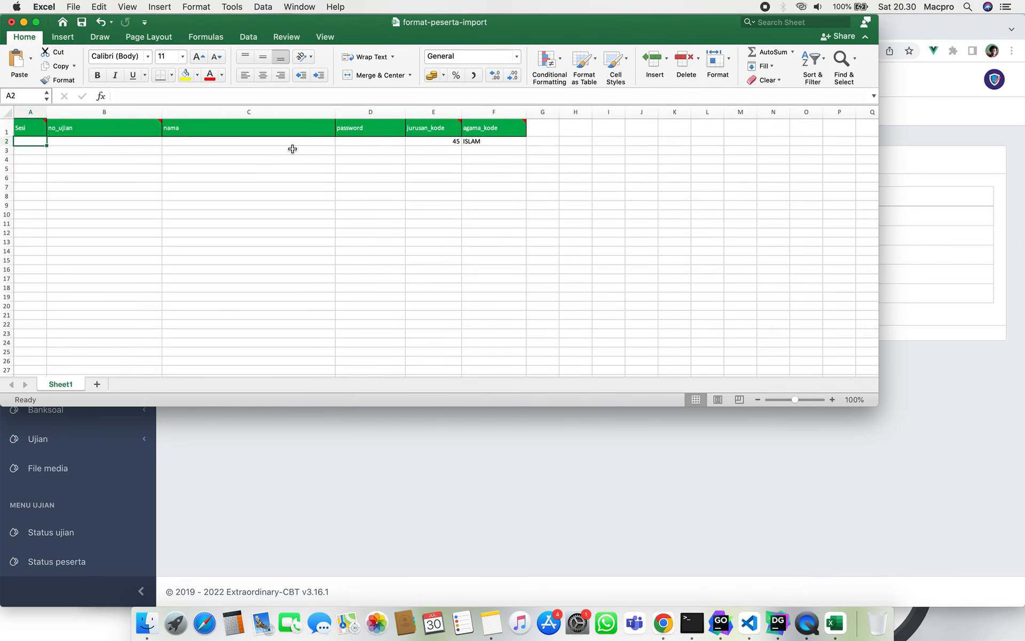
click(375, 143)
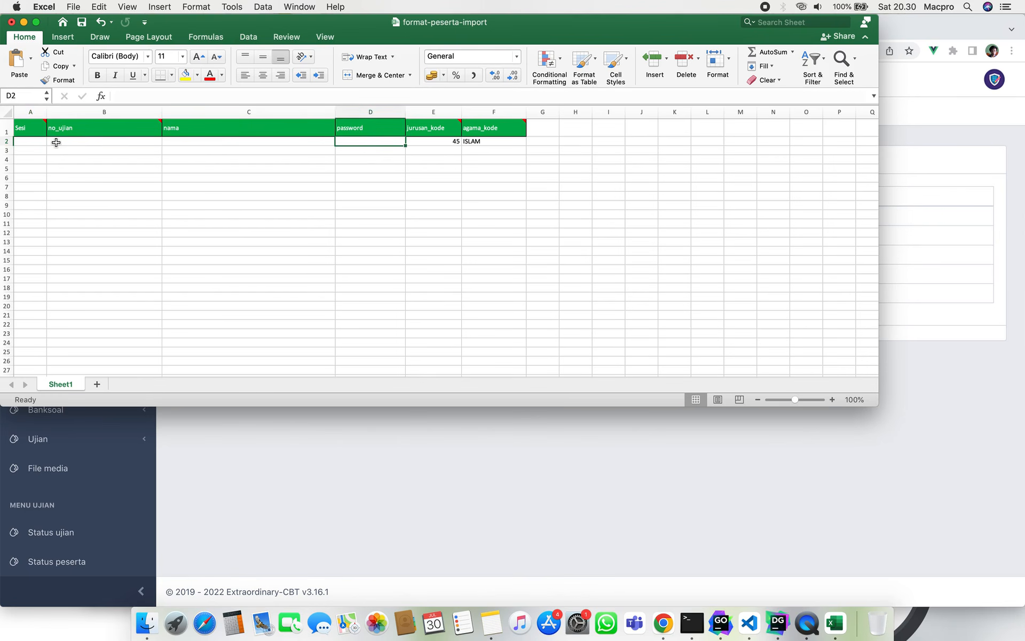
click(349, 459)
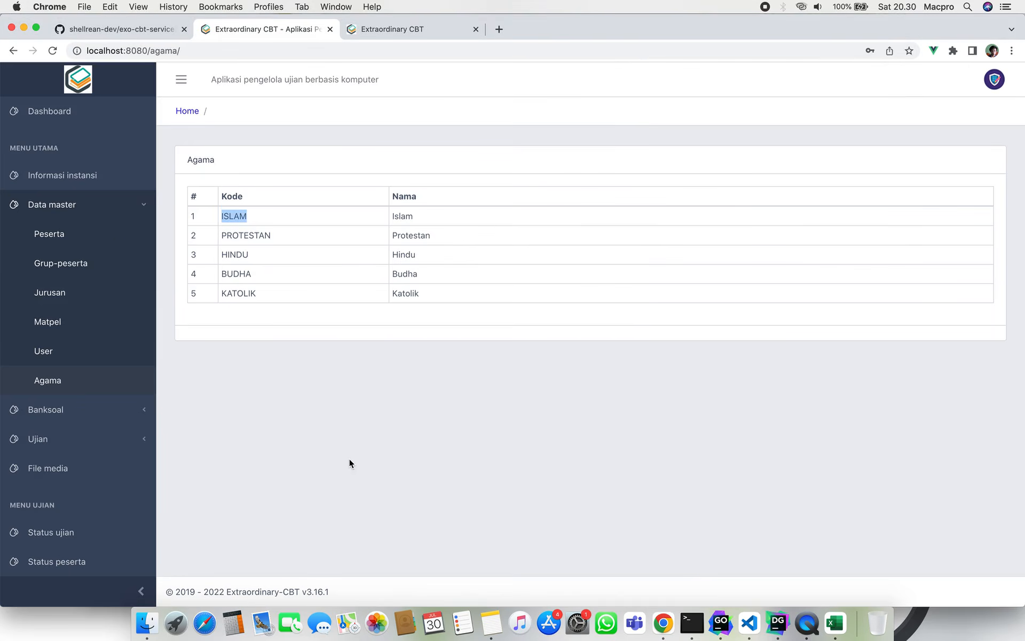
Go to Peserta and open the Import peserta upload page.
click(74, 241)
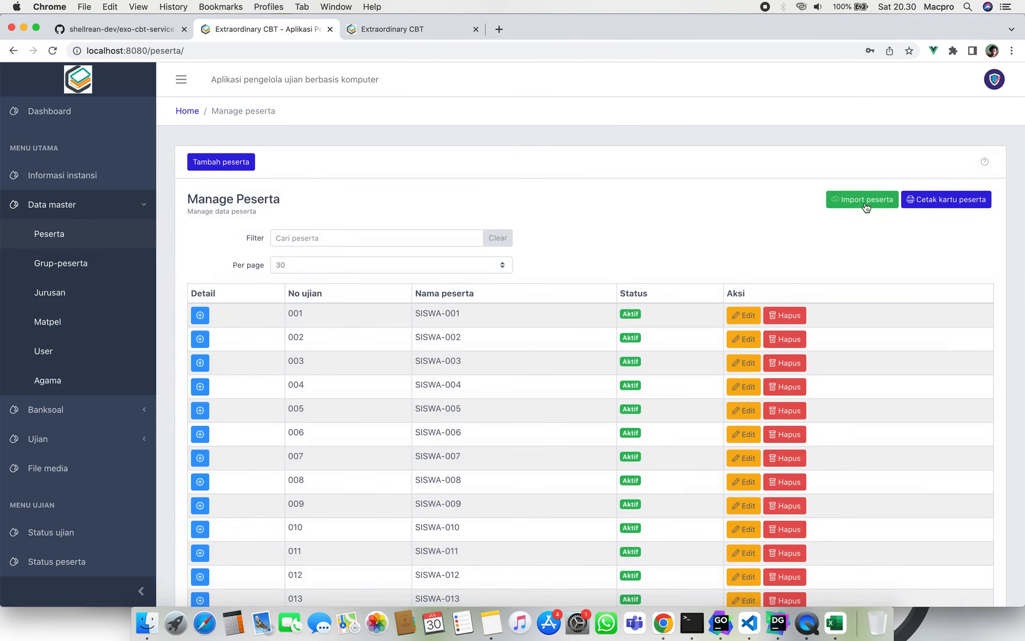
click(865, 201)
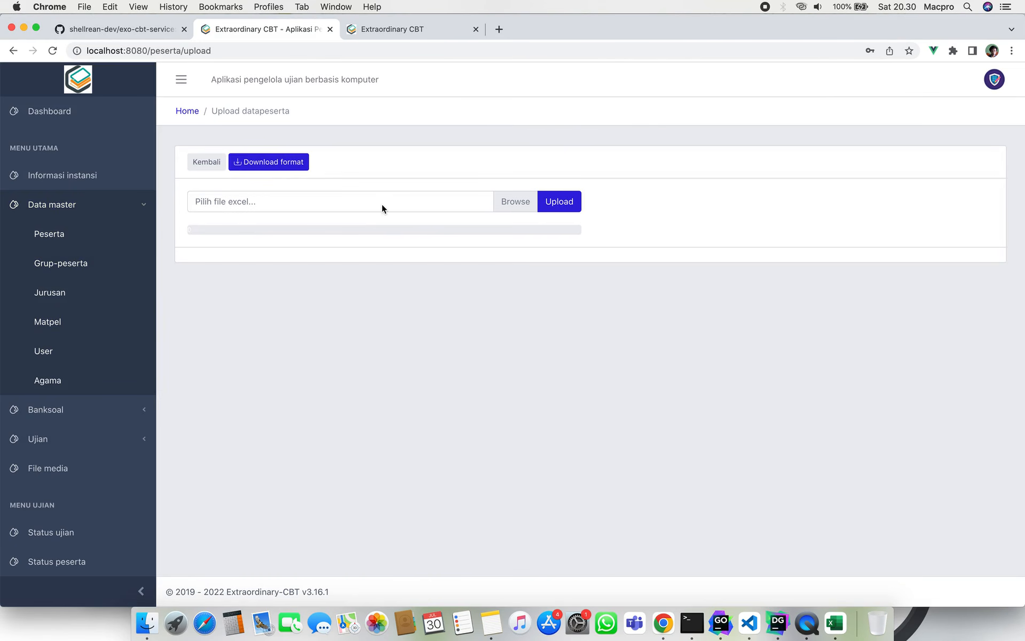
click(834, 624)
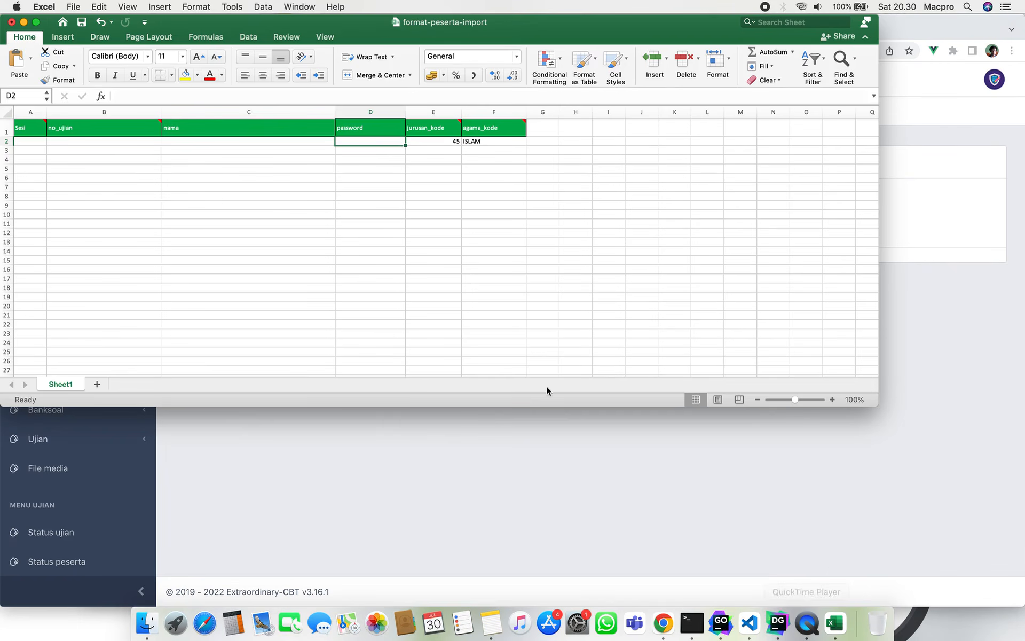
Store 45 as text in jurusan_kode cell E2 by prefixing an apostrophe.
click(422, 142)
double_click(422, 141)
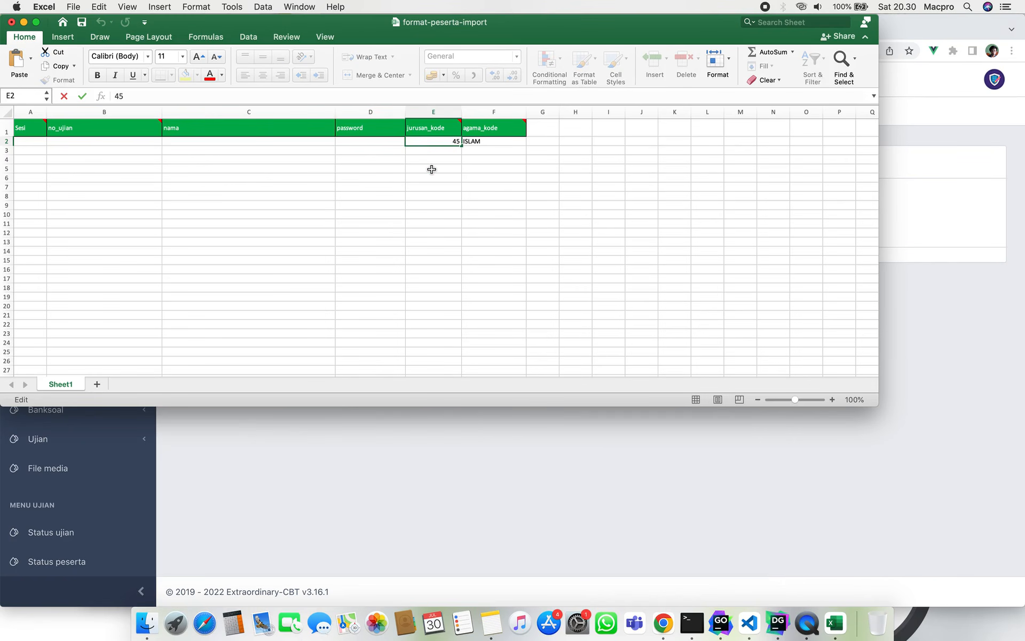
text(')
click(419, 169)
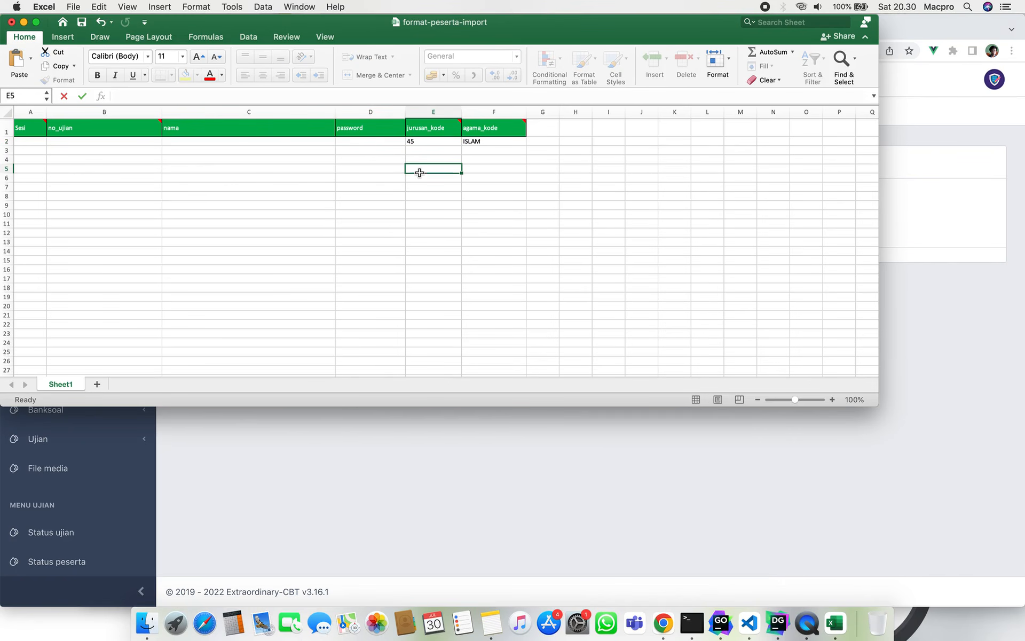
Fill row 2 with session 1, exam number IKO, the participant's name and a password.
click(38, 141)
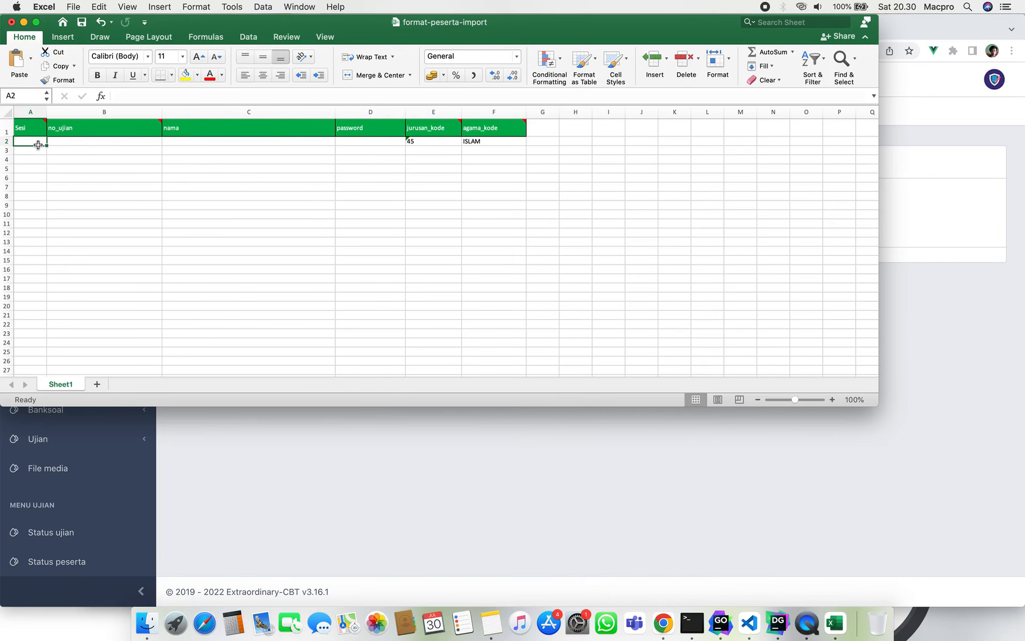
text(1)
click(80, 142)
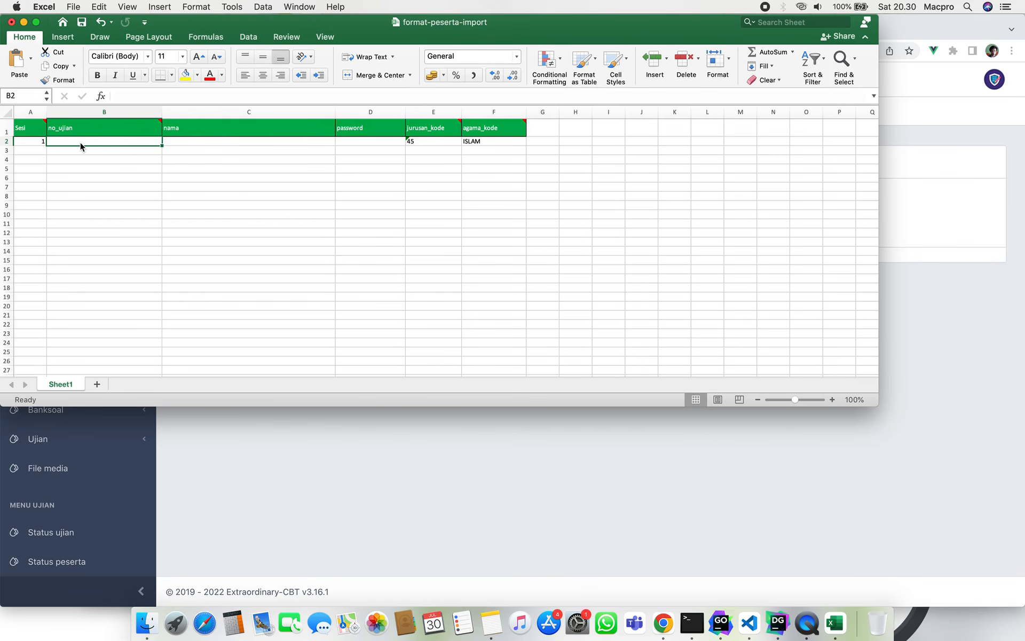
text(IKO)
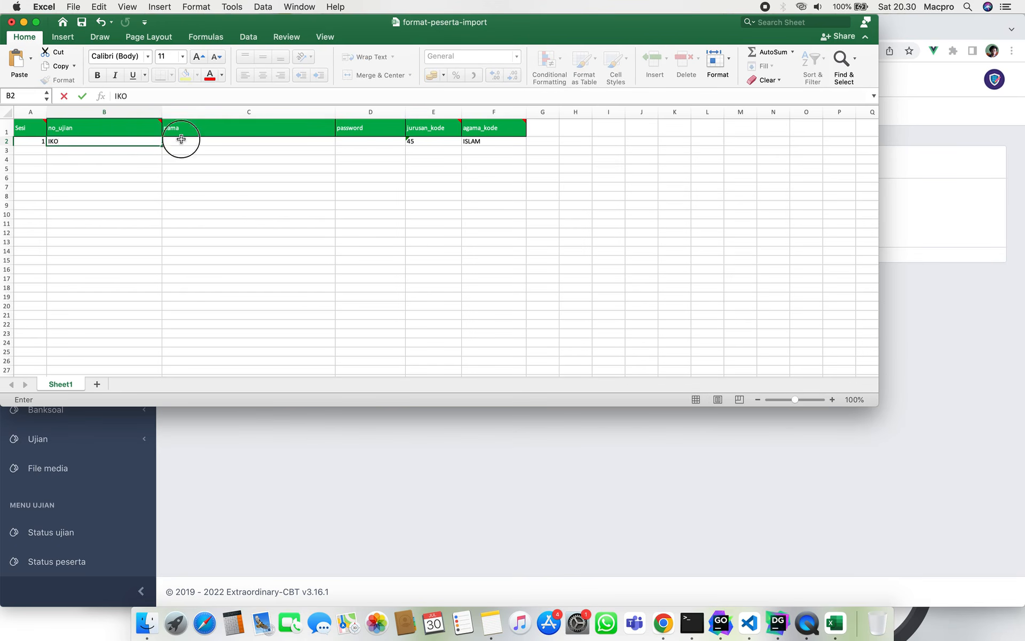
click(181, 139)
text(Y)
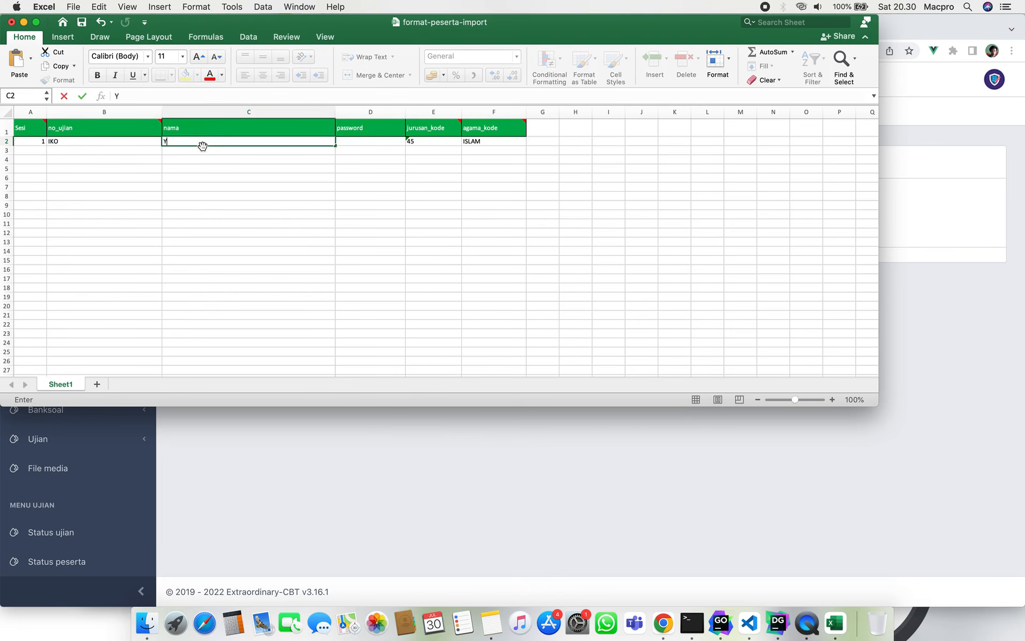
text(anuar)
click(379, 142)
text(123)
key(BackSpace)
key(BackSpace)
key(BackSpace)
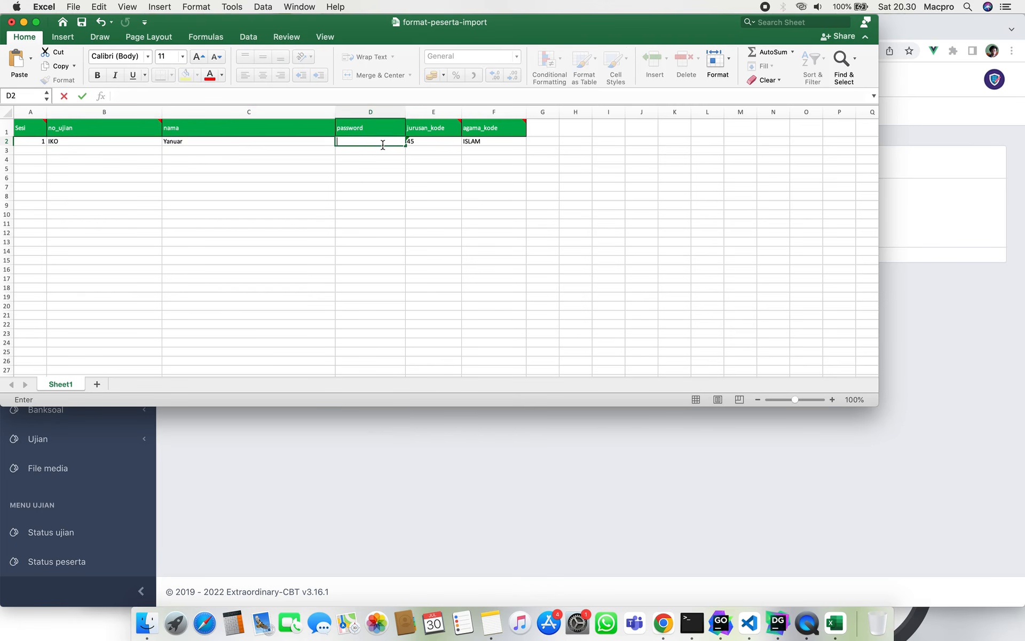
text(123)
click(392, 196)
click(297, 251)
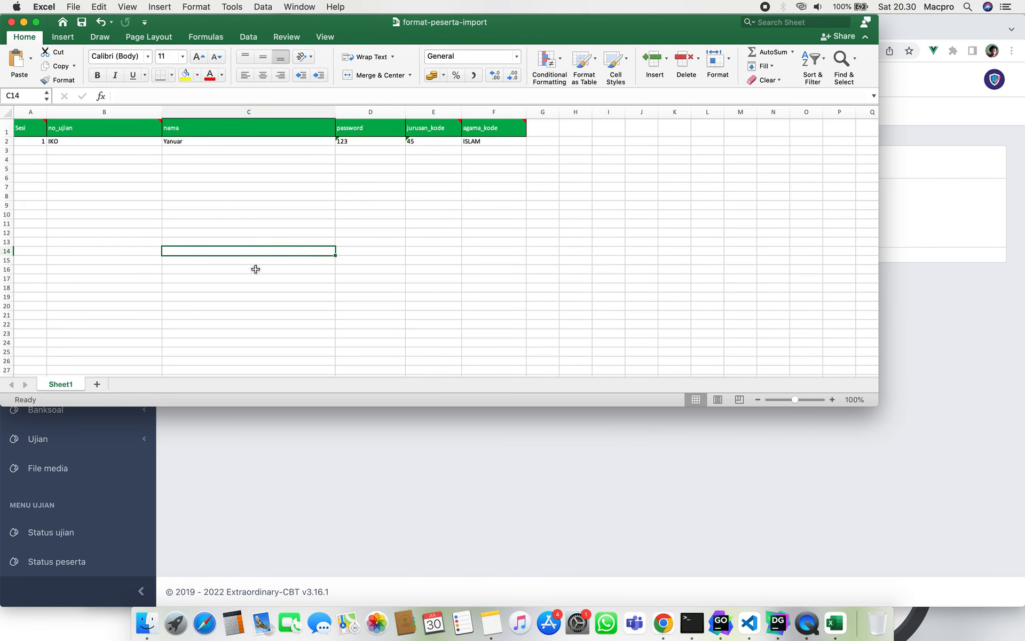
click(294, 486)
Upload format-peserta-import.xlsx from Downloads for participant import.
click(311, 201)
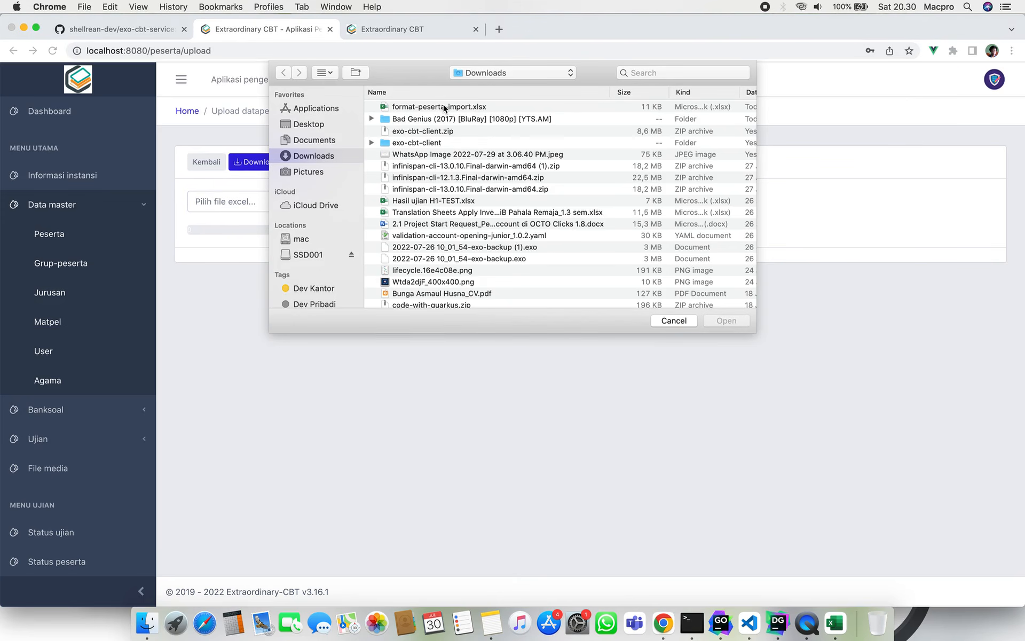
click(443, 106)
click(740, 322)
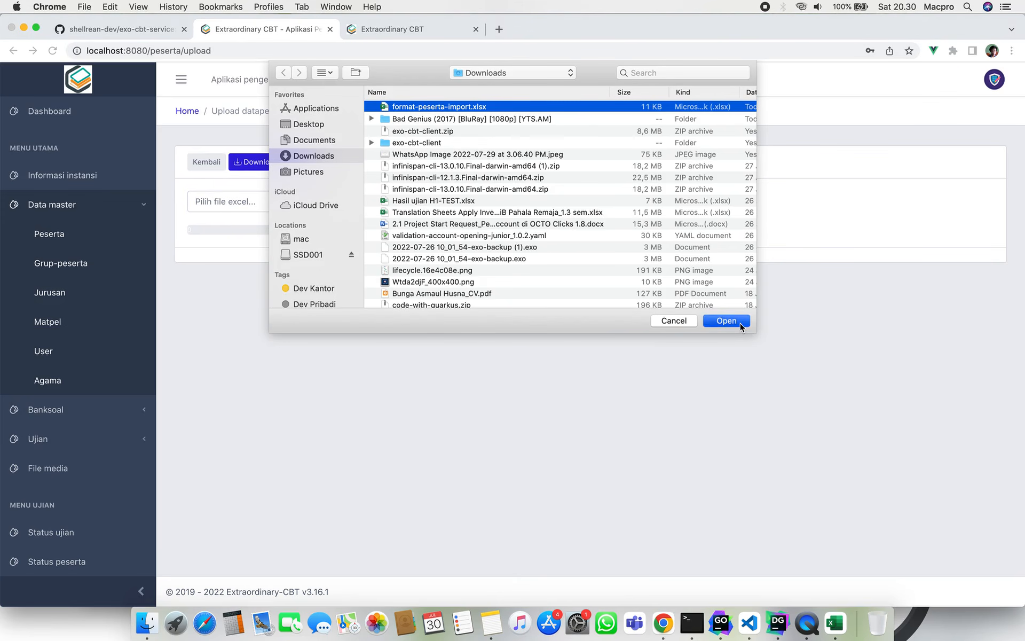
click(568, 202)
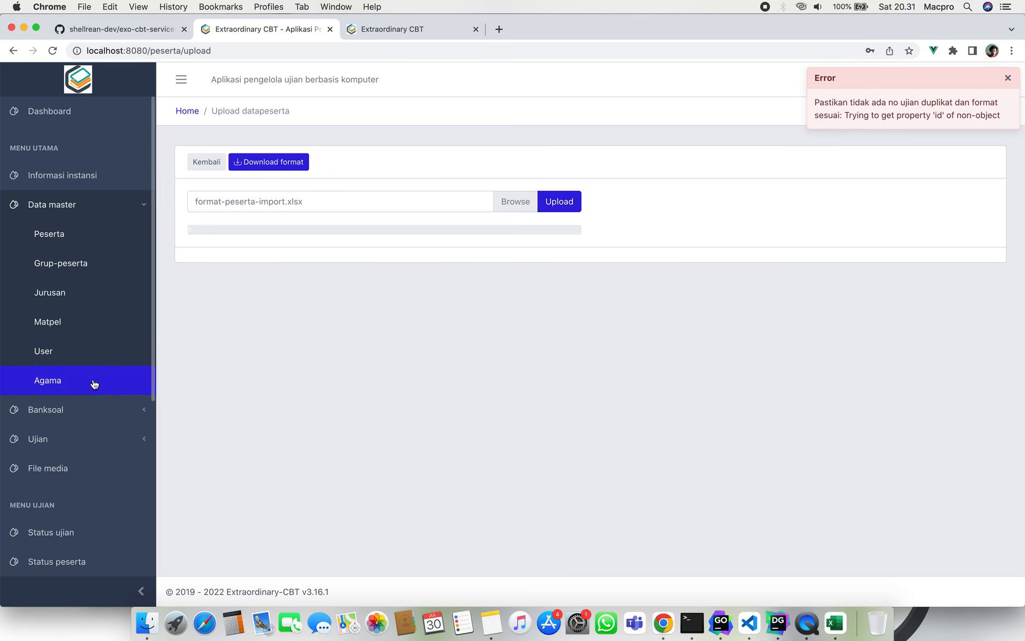
After the import error, check the major code K45 in the Jurusan list.
click(82, 298)
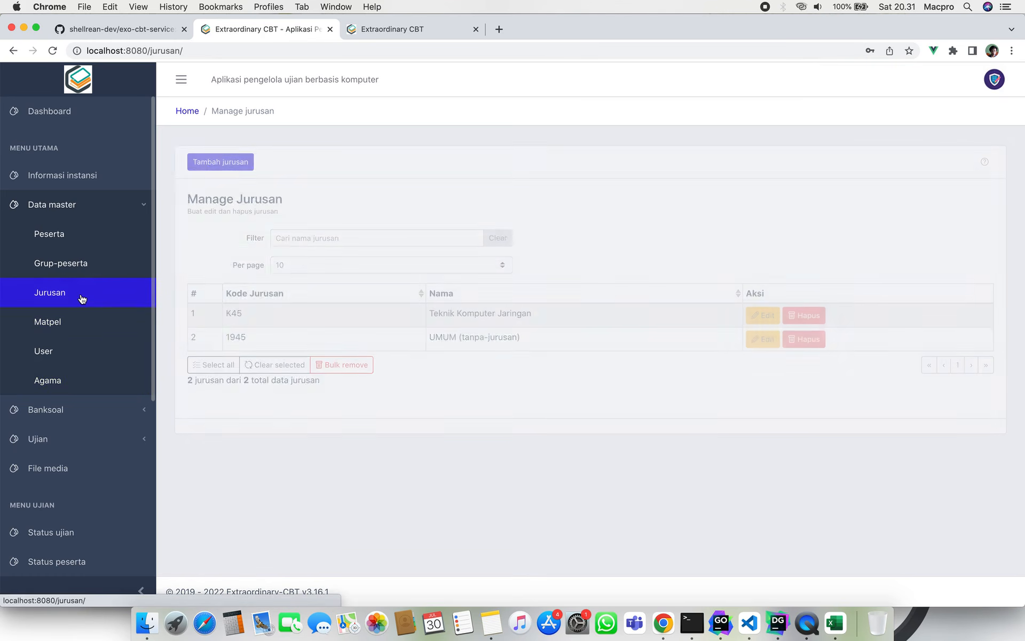
double_click(234, 315)
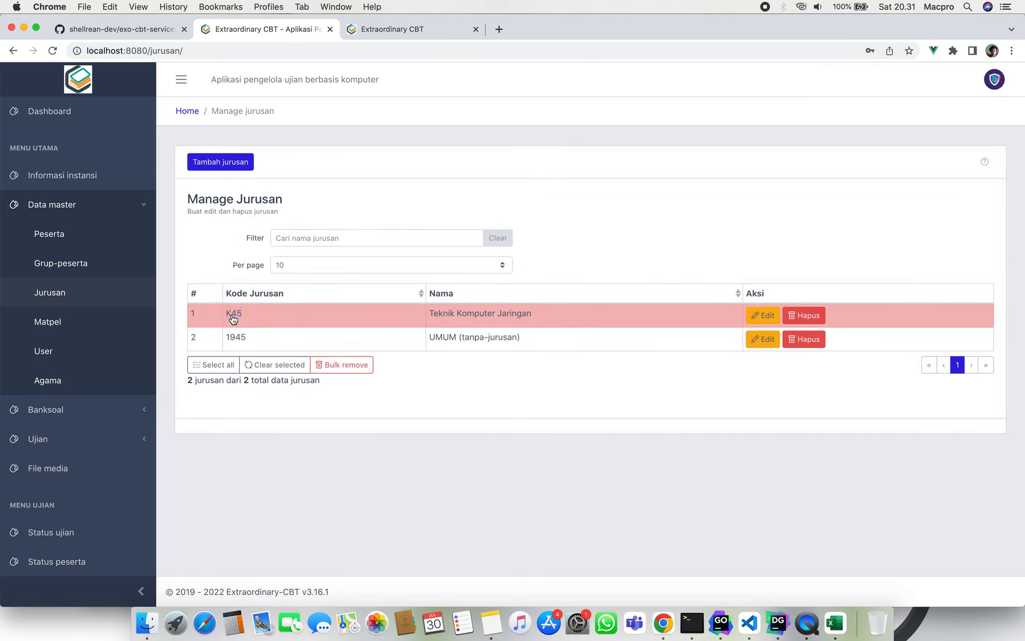
click(520, 415)
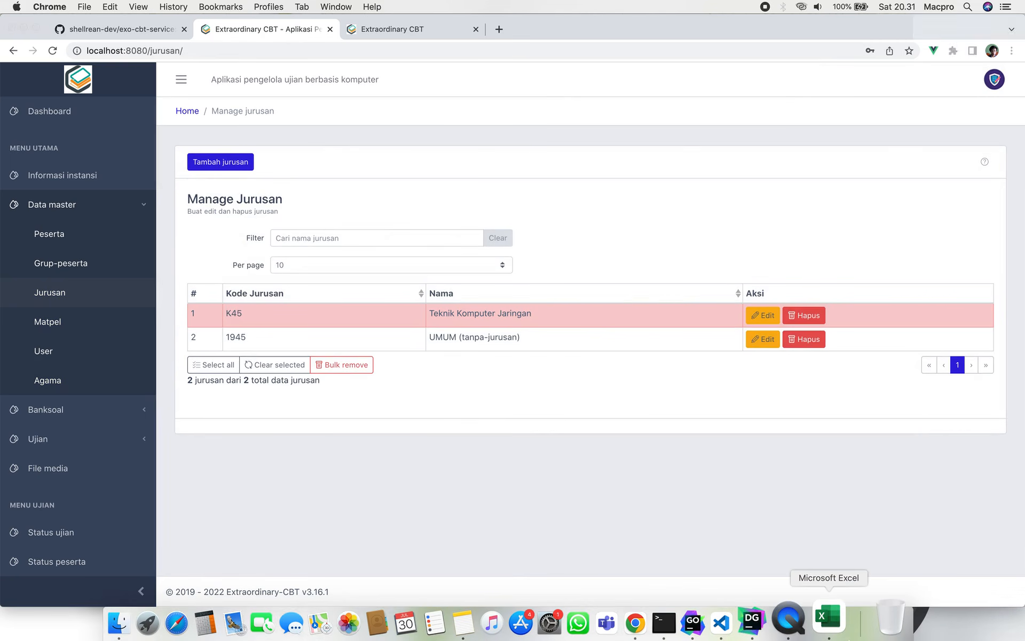
click(835, 623)
Change the jurusan_kode in E2 from 45 to K45.
double_click(427, 141)
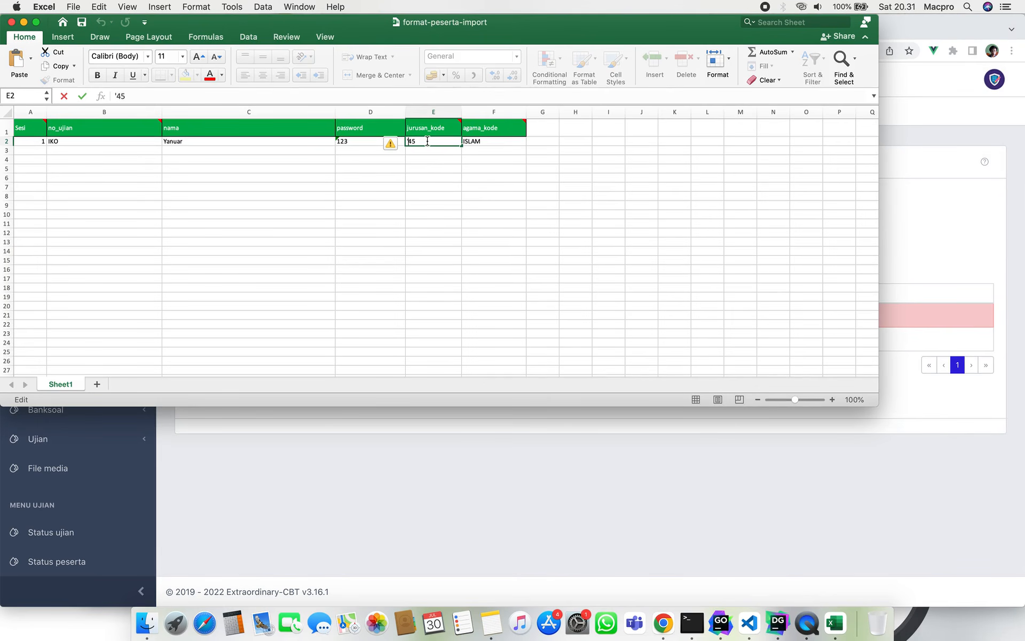
key(BackSpace)
text(K)
click(427, 160)
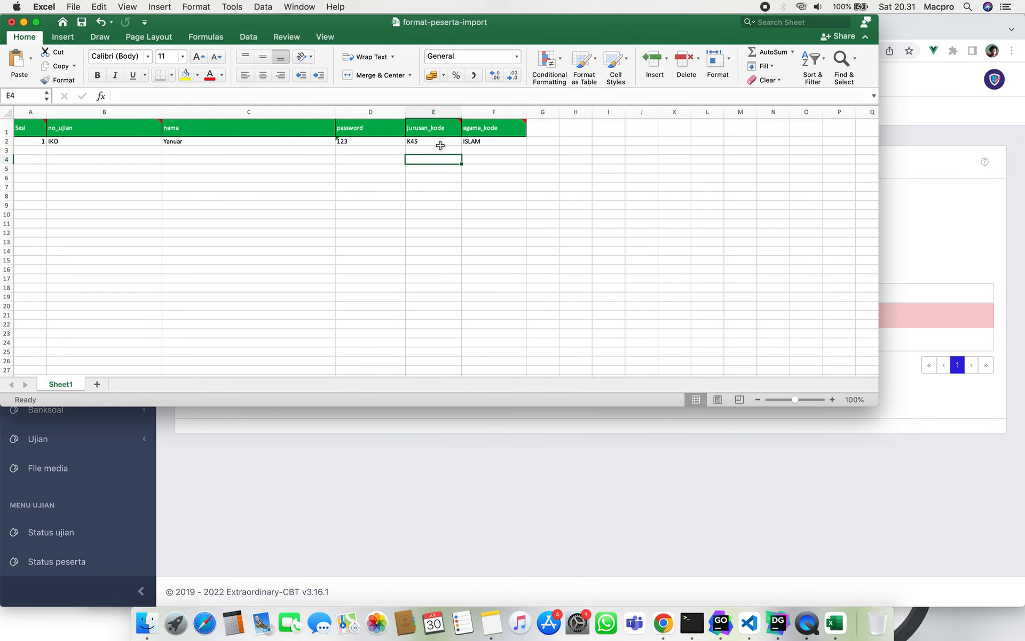
Review cells B2–F2 and recommit exam number IKO in B2.
click(439, 142)
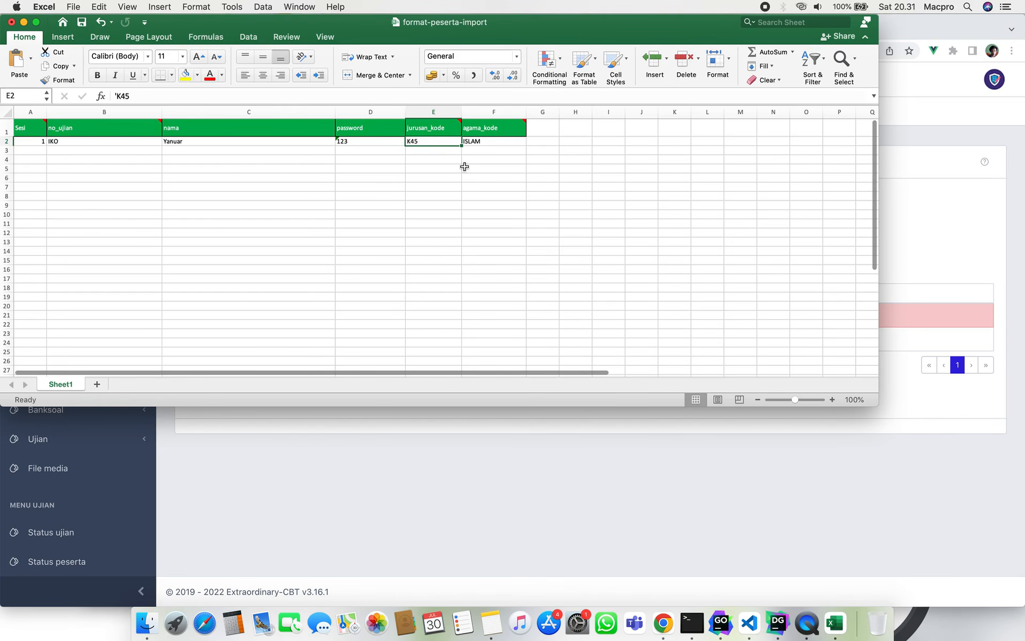
click(487, 143)
click(443, 141)
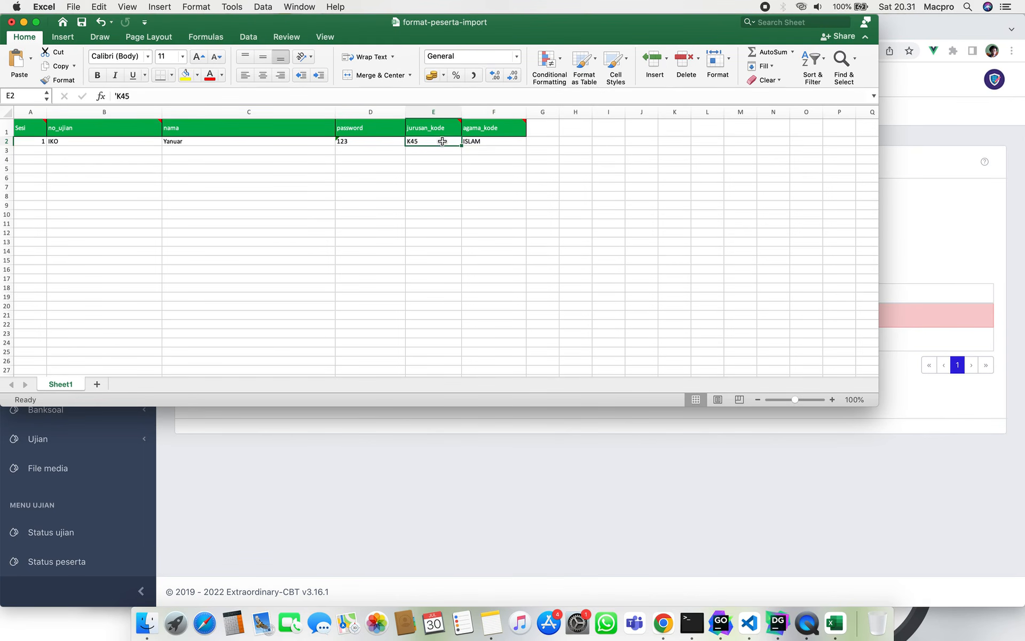
click(383, 141)
click(425, 141)
click(479, 141)
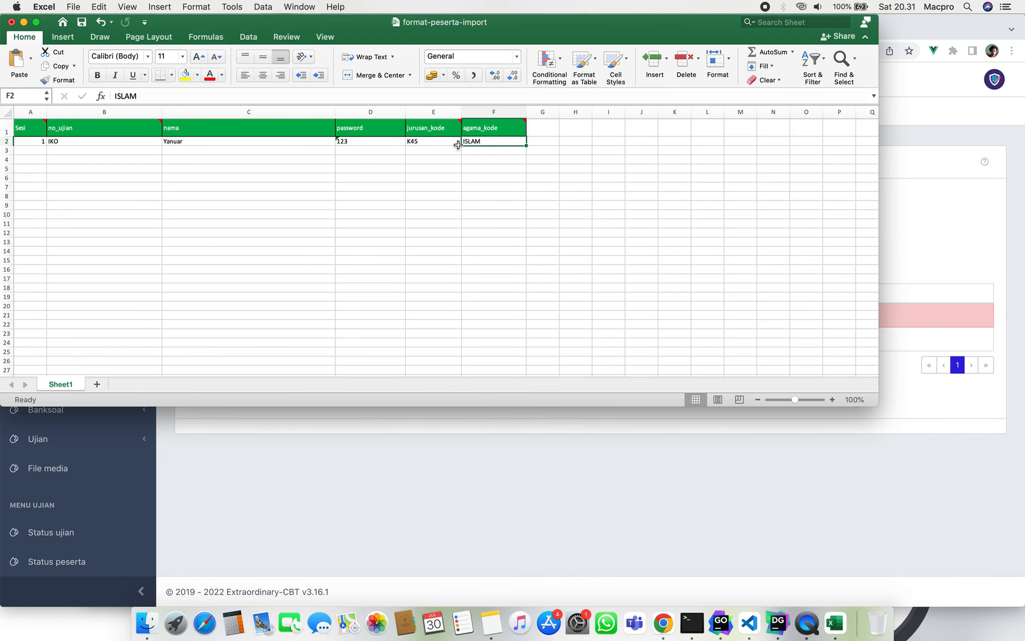
click(347, 141)
click(281, 141)
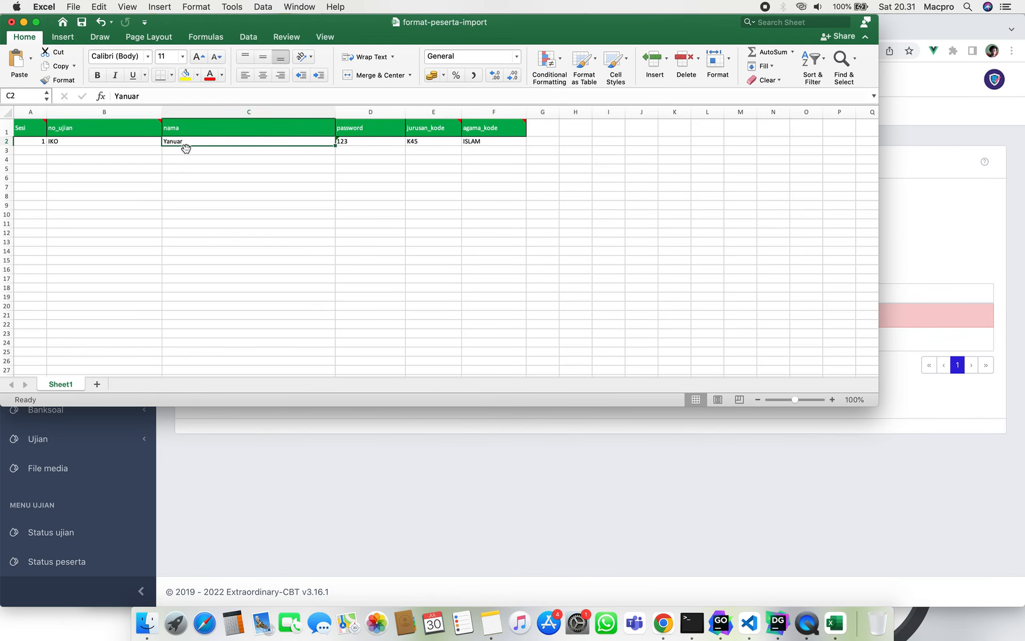
click(114, 142)
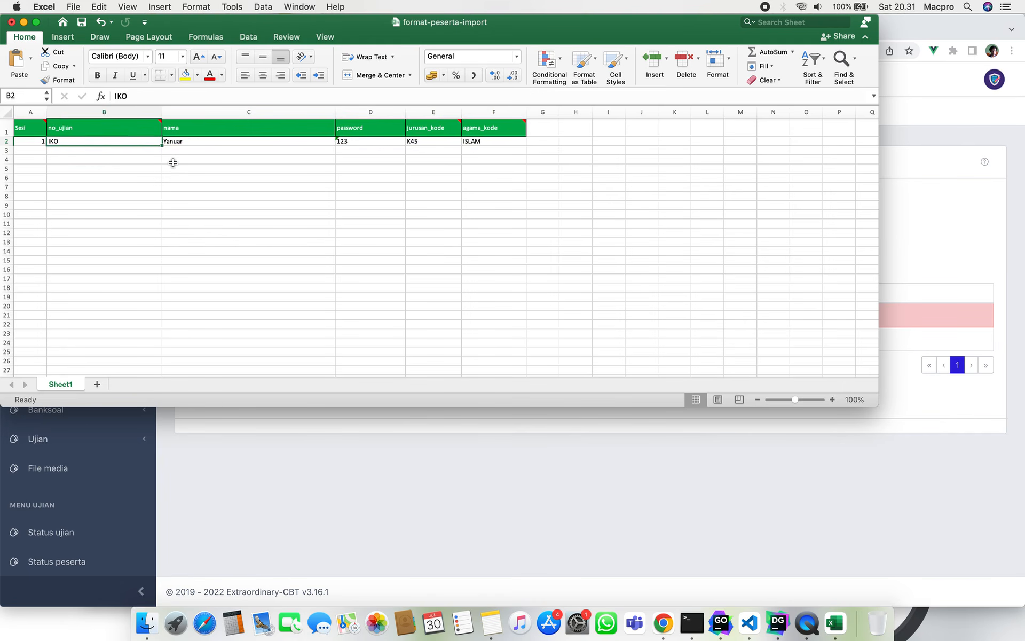
double_click(85, 142)
click(96, 160)
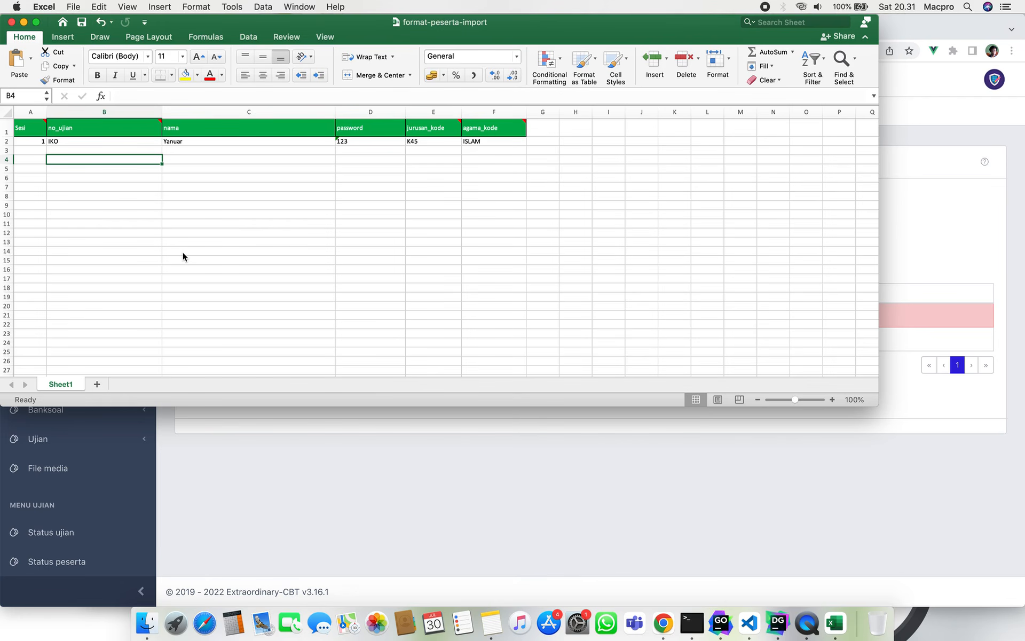
click(238, 429)
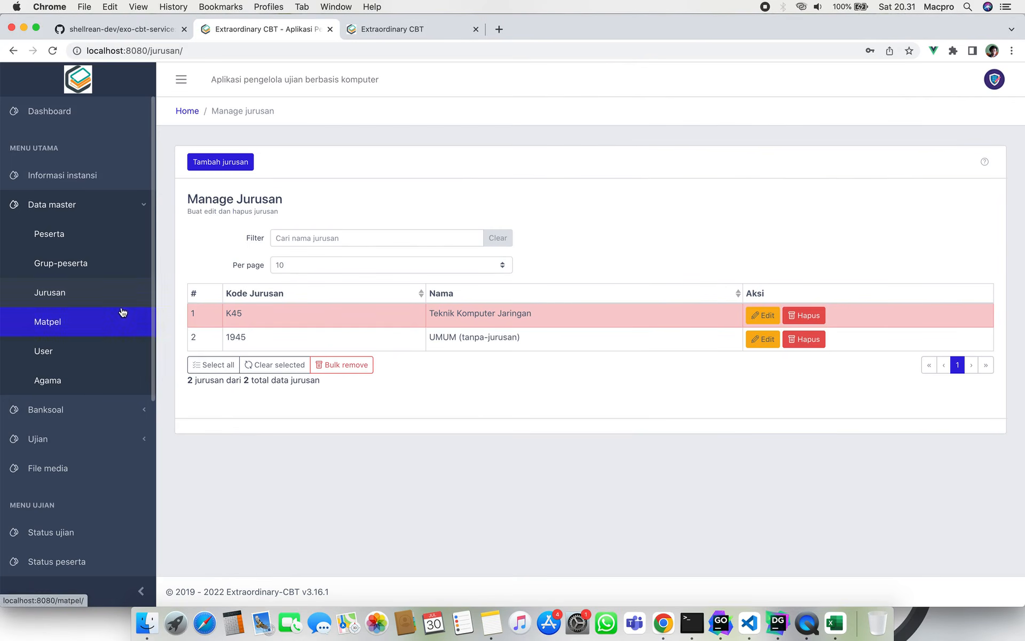
Import format-peserta-import.xlsx on the Peserta import page, then return to the participant list.
click(80, 238)
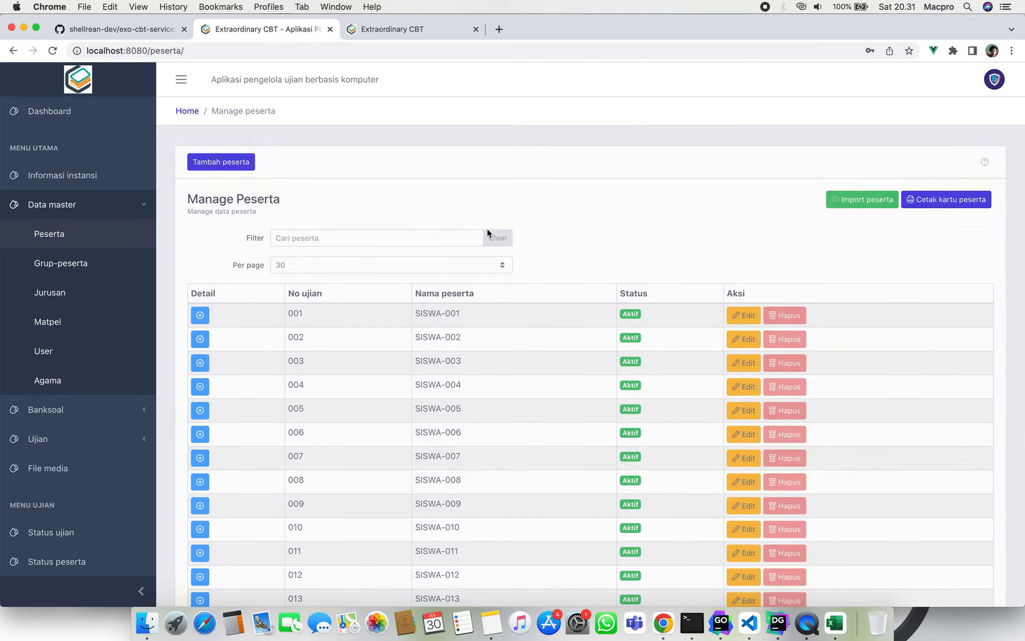
click(845, 200)
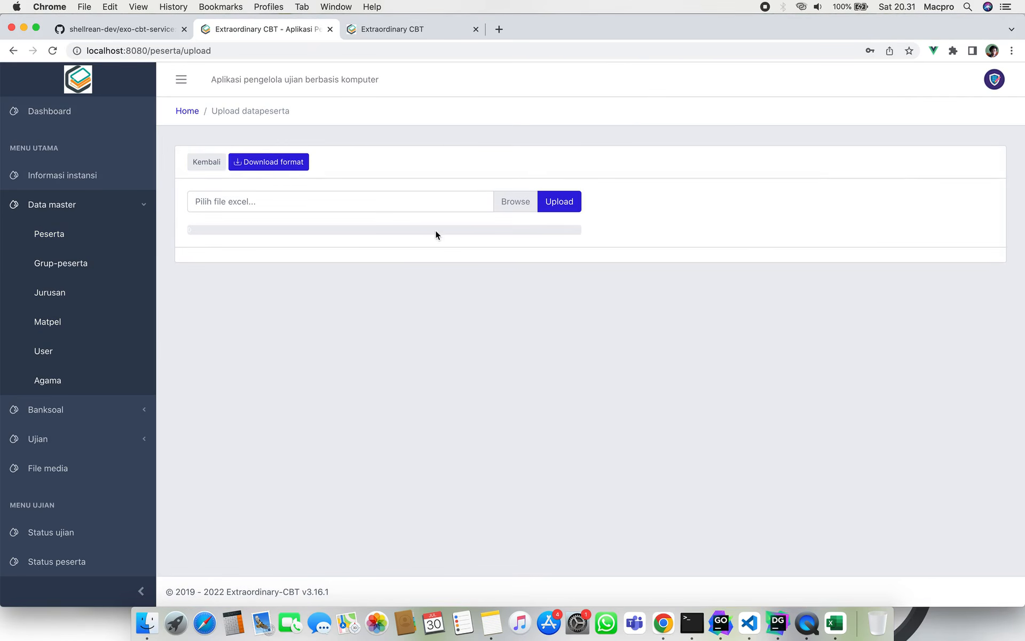
click(391, 196)
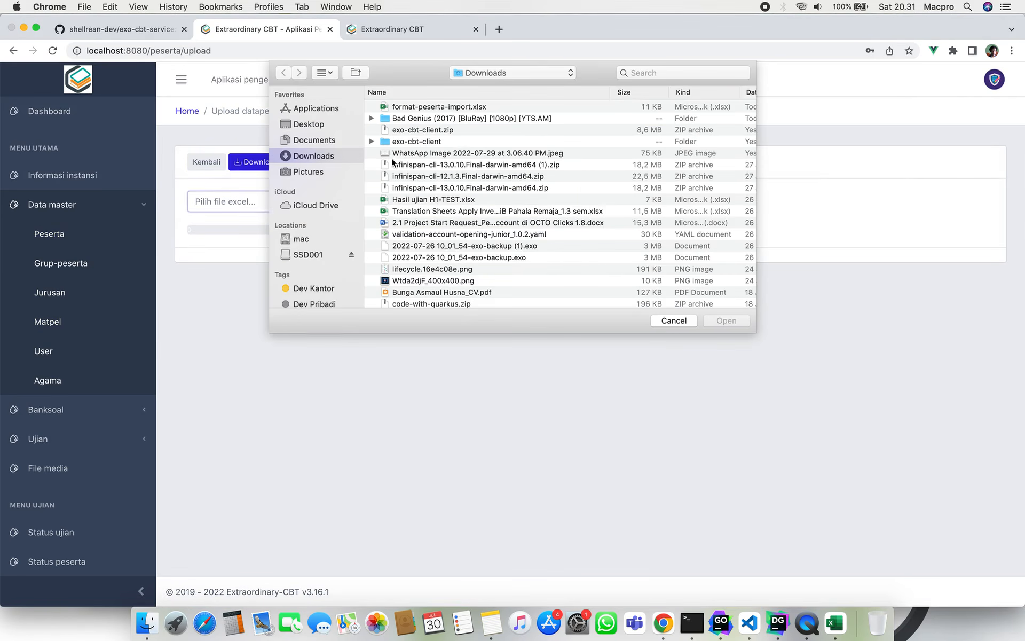
click(416, 108)
click(729, 322)
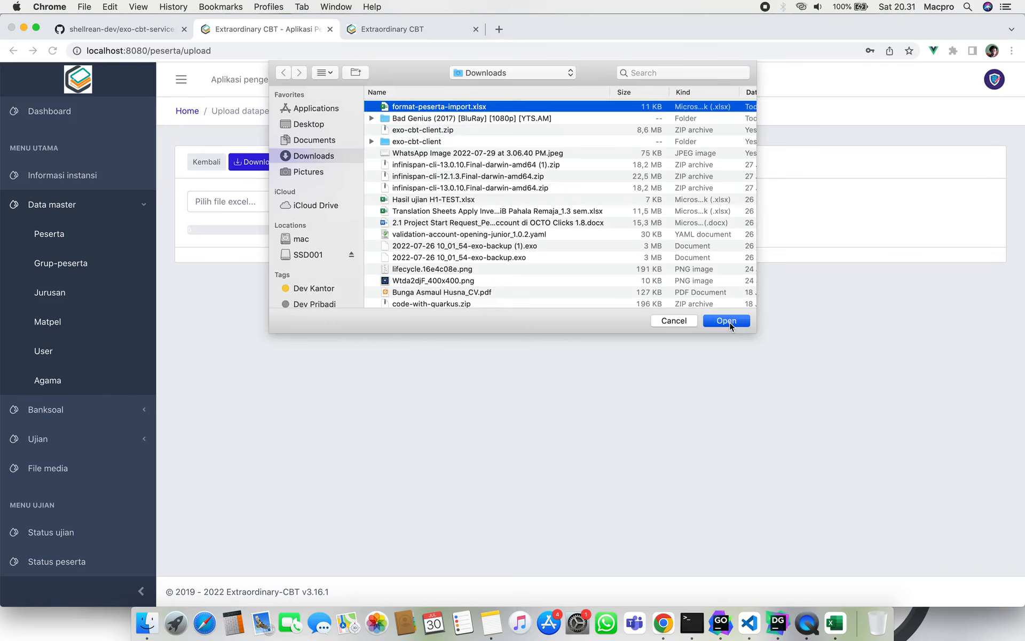
click(565, 203)
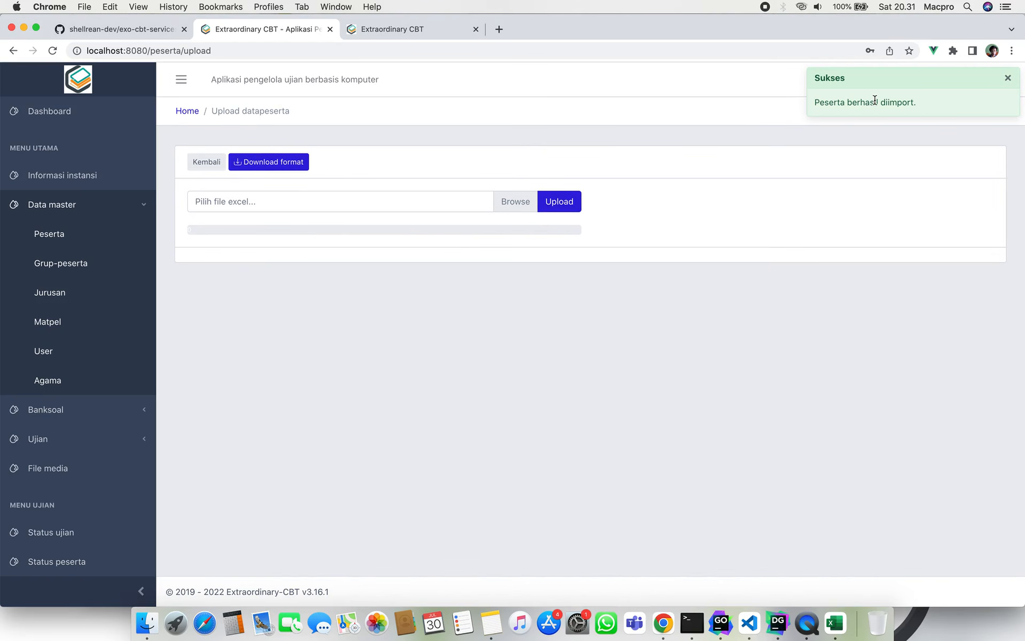
click(205, 160)
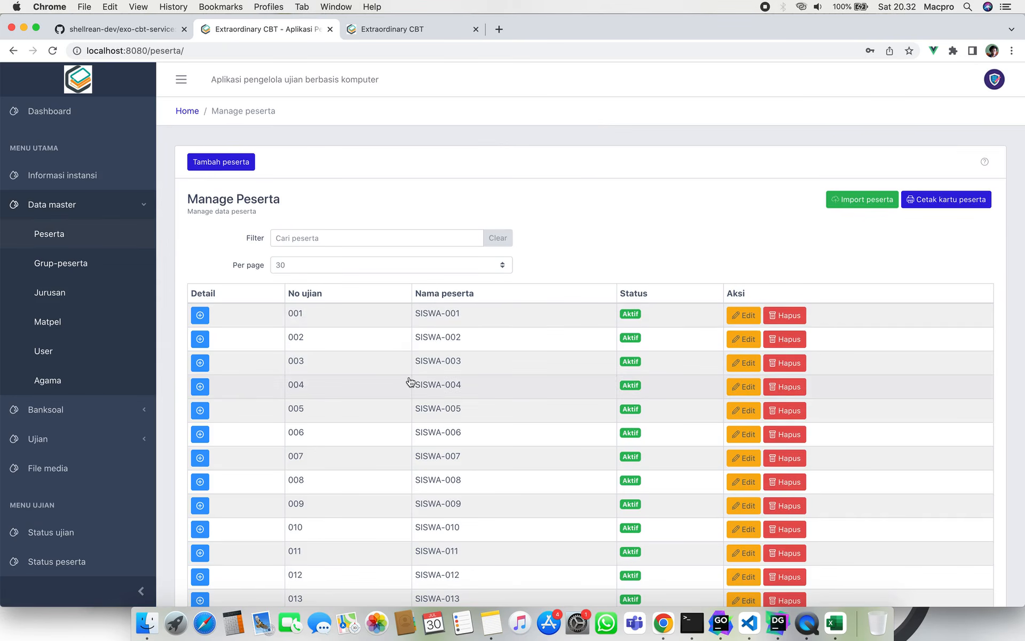
Expand the IKO participant's details to confirm major Teknik Komputer Jaringan.
scroll(410, 381, down, 10)
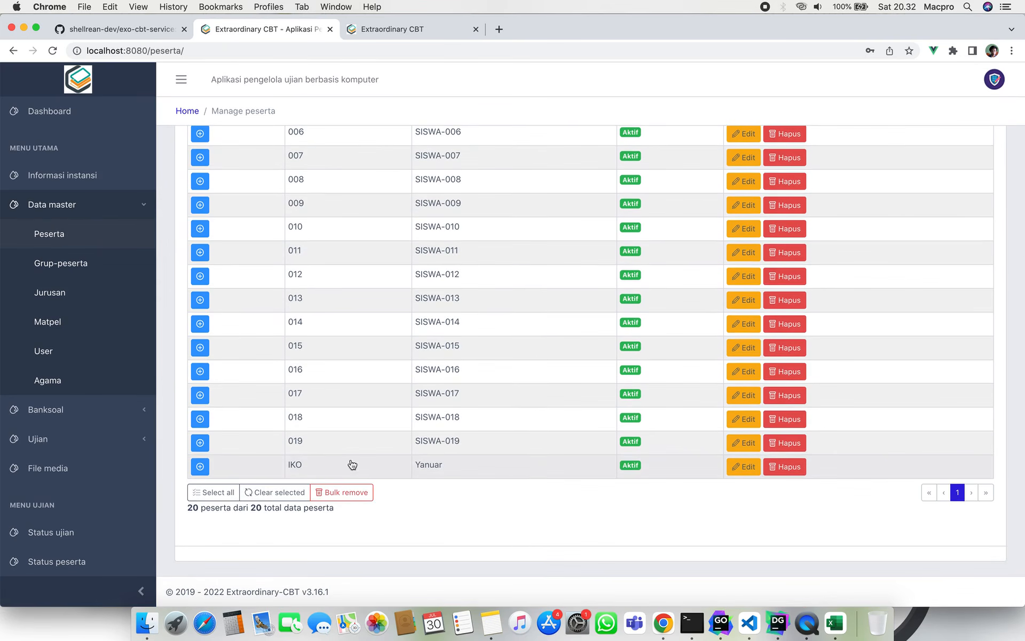
scroll(307, 377, up, 10)
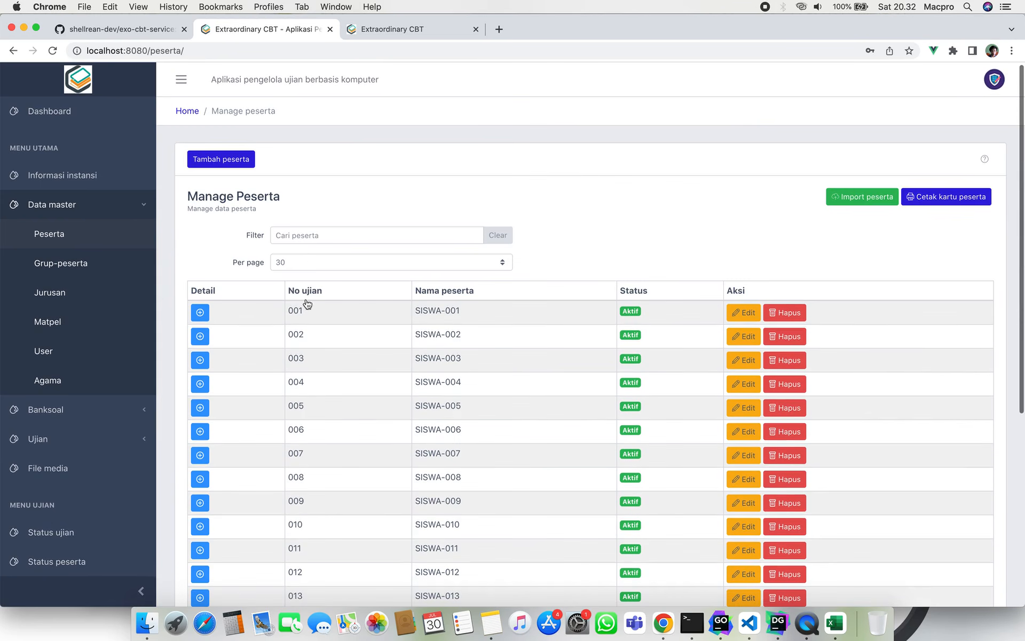
scroll(314, 296, down, 10)
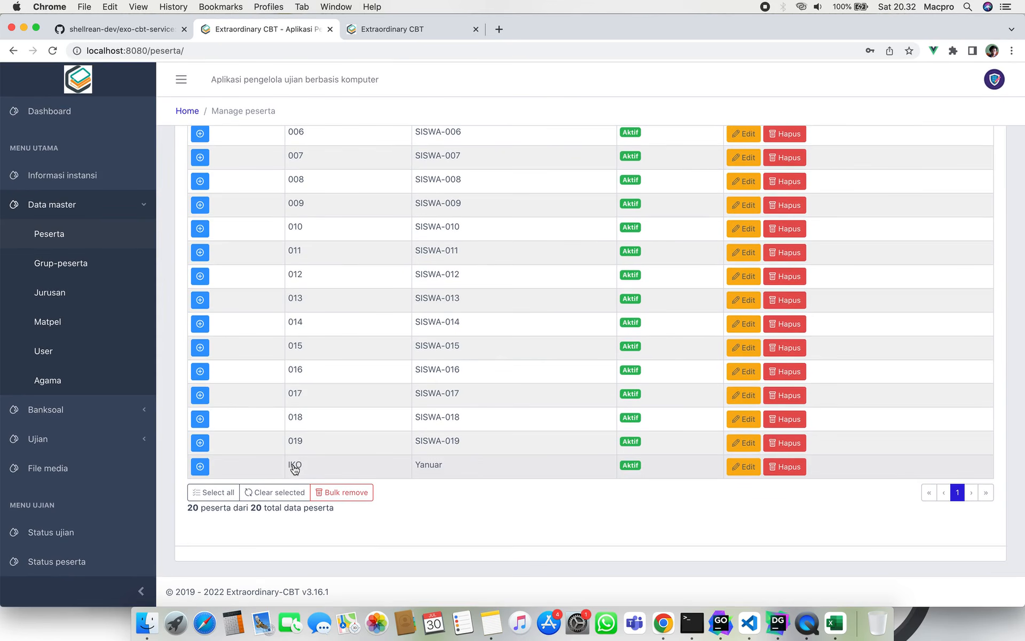
click(199, 466)
scroll(435, 508, down, 3)
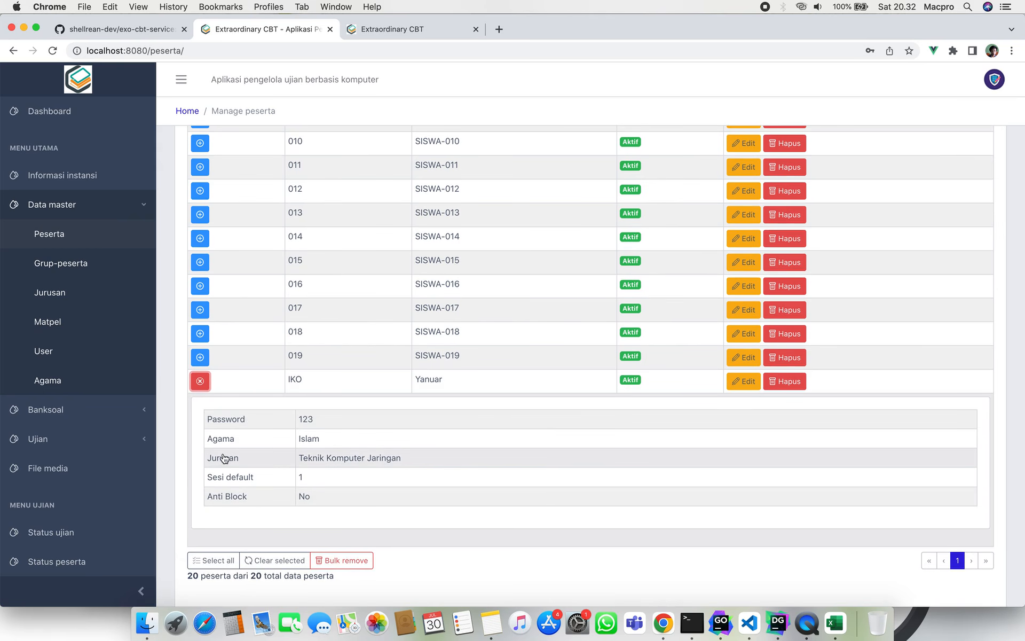
click(206, 458)
drag(206, 457, 409, 462)
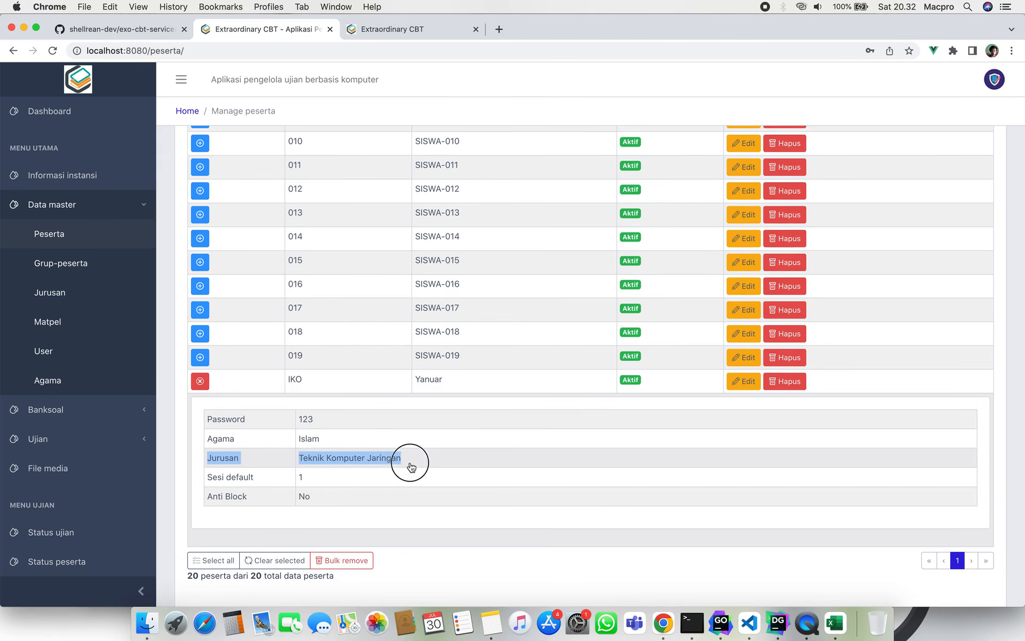
click(409, 463)
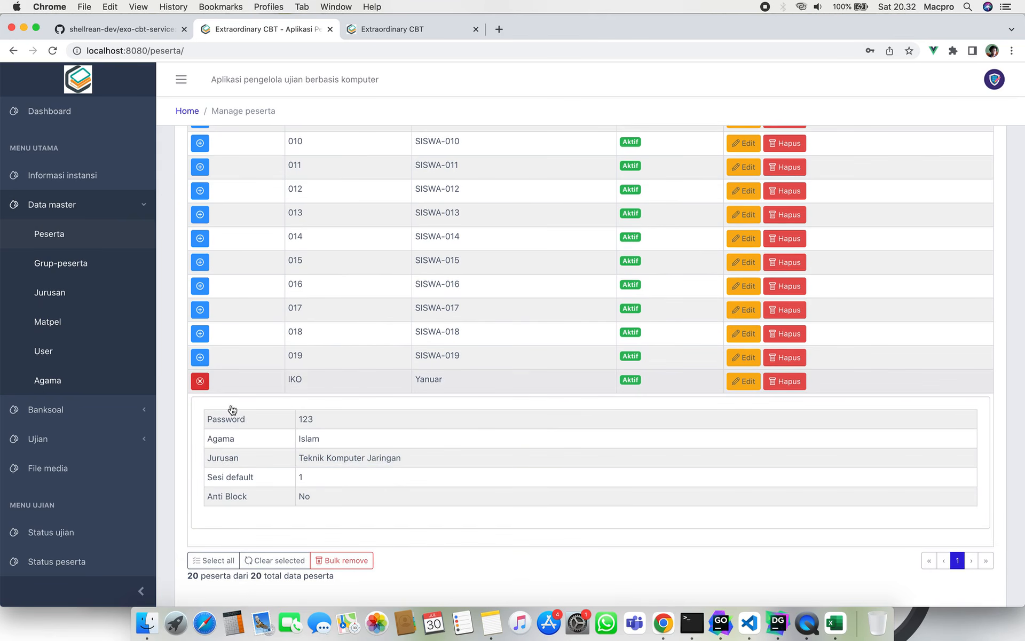
click(200, 381)
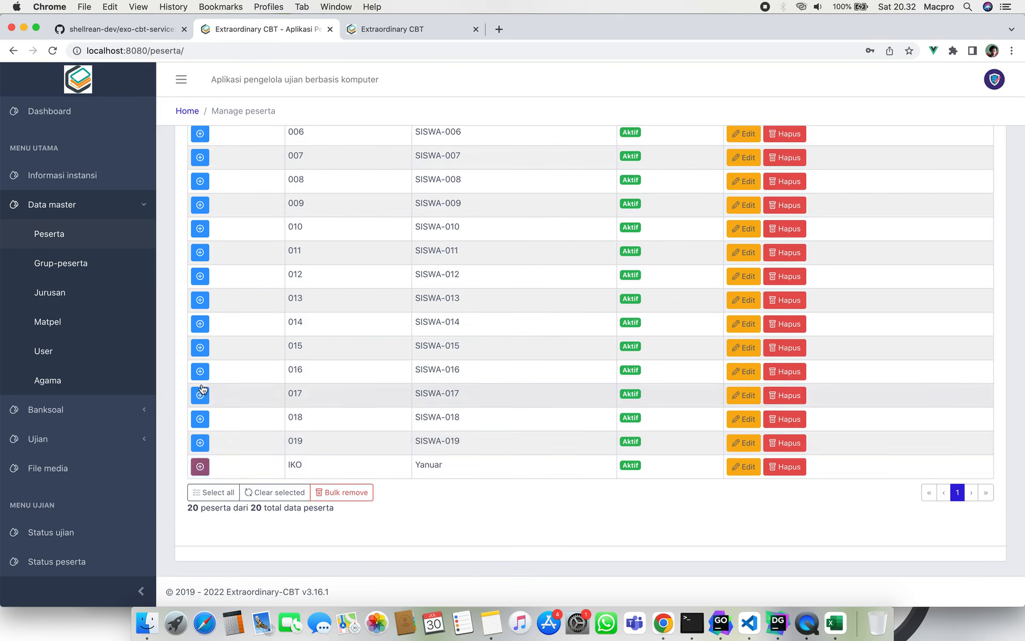
scroll(411, 456, up, 10)
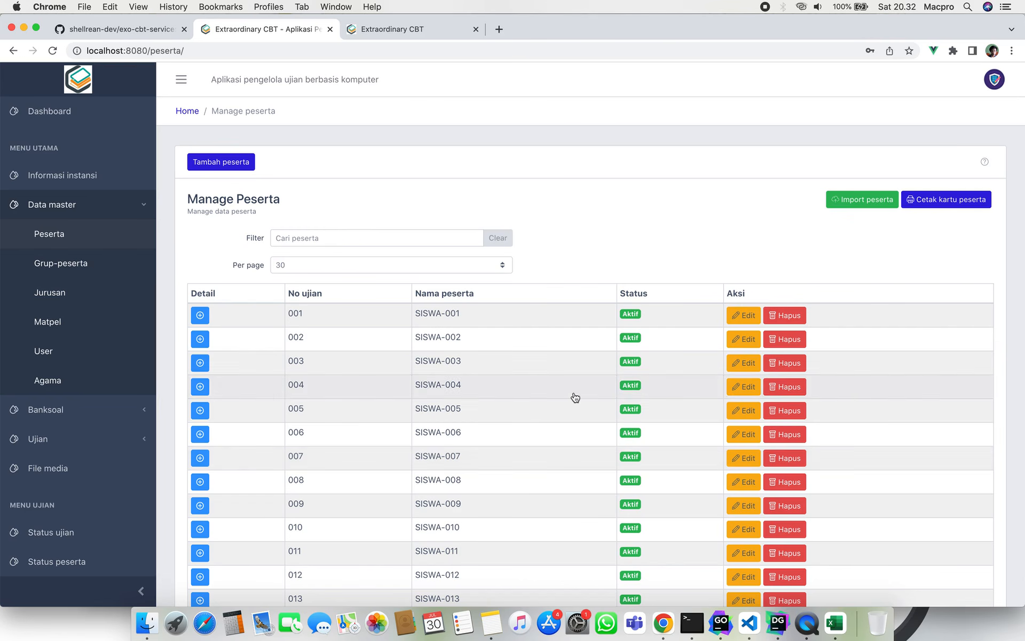
Open and leave the first participant's edit form, then scroll to the list bottom.
click(741, 316)
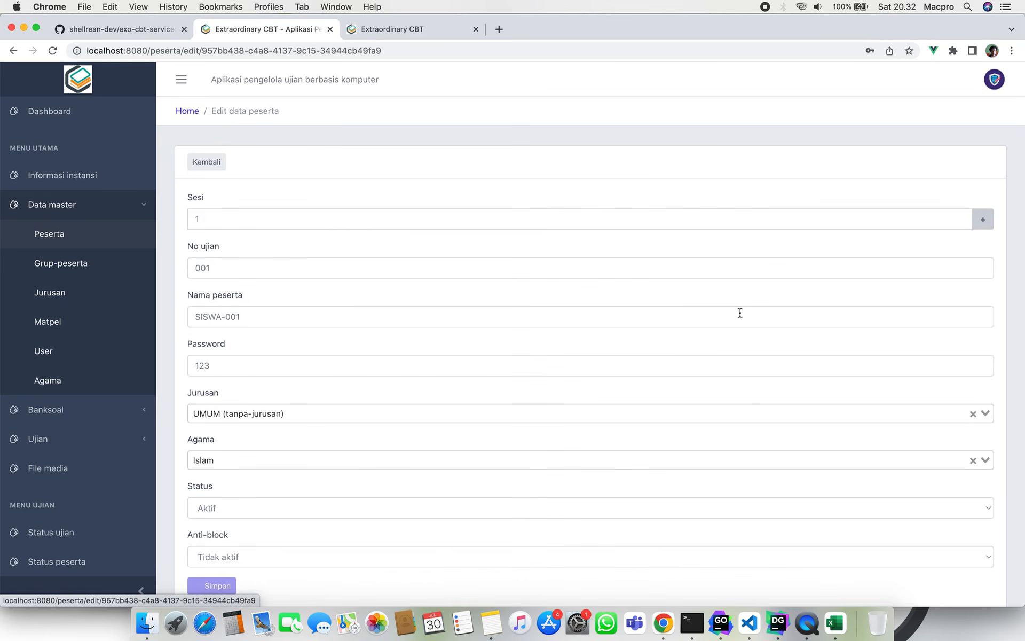
scroll(379, 446, down, 3)
scroll(377, 449, up, 3)
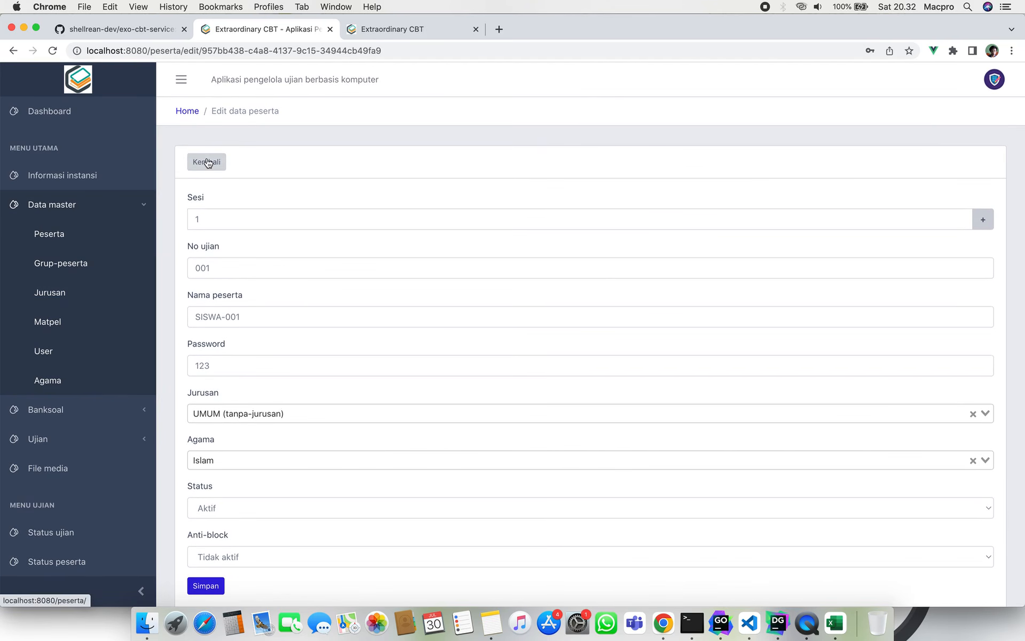
click(208, 163)
scroll(521, 357, down, 4)
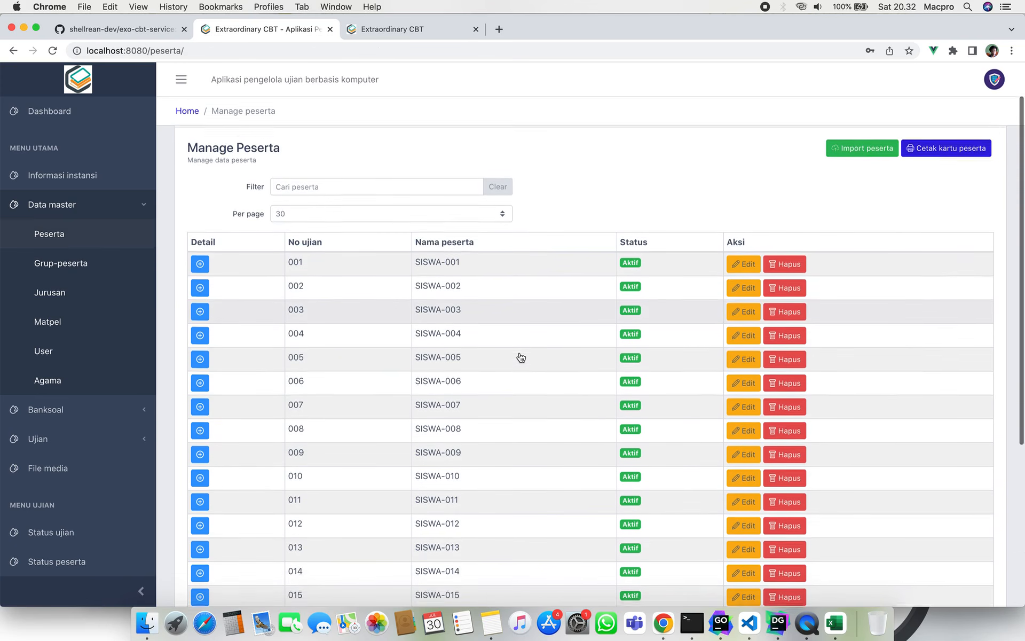
scroll(520, 358, down, 3)
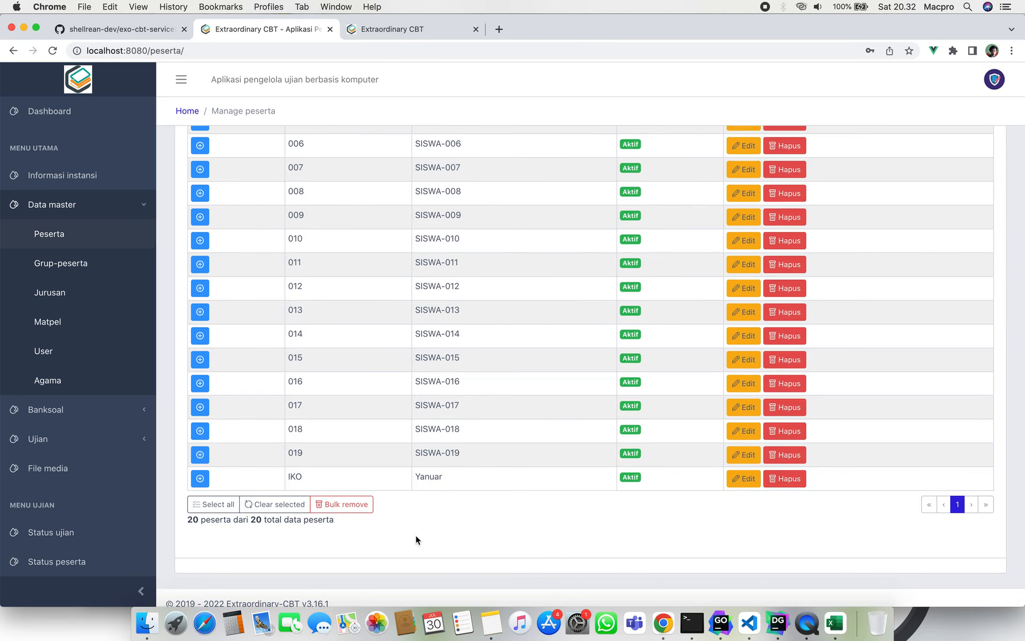
Adjust the row selection at the list bottom so only the last participant is targeted.
click(370, 476)
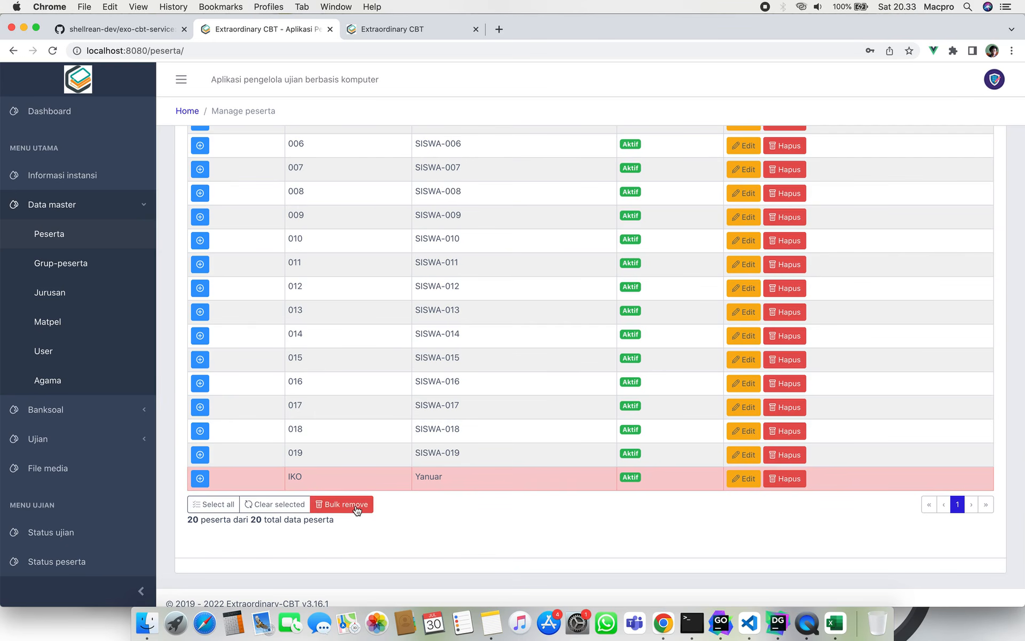
click(405, 453)
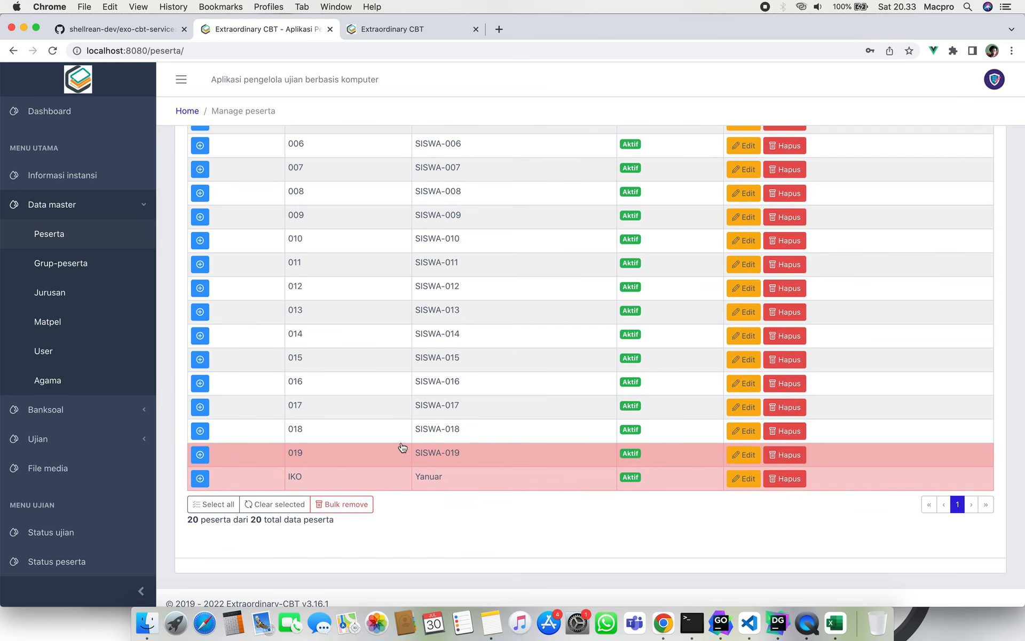
click(400, 446)
click(394, 433)
click(404, 453)
click(402, 409)
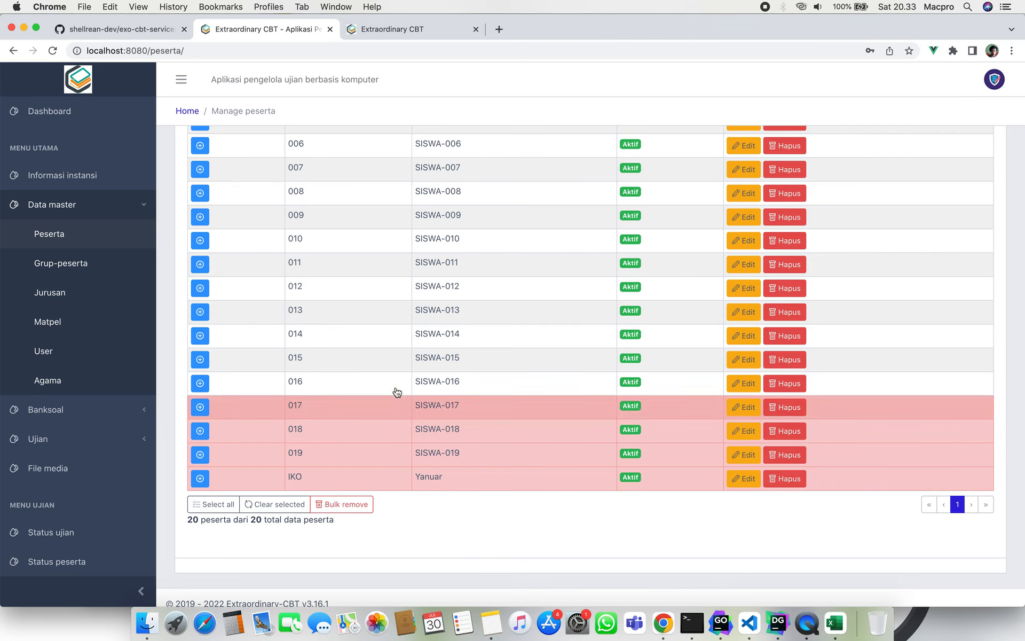
click(394, 387)
click(400, 406)
click(396, 390)
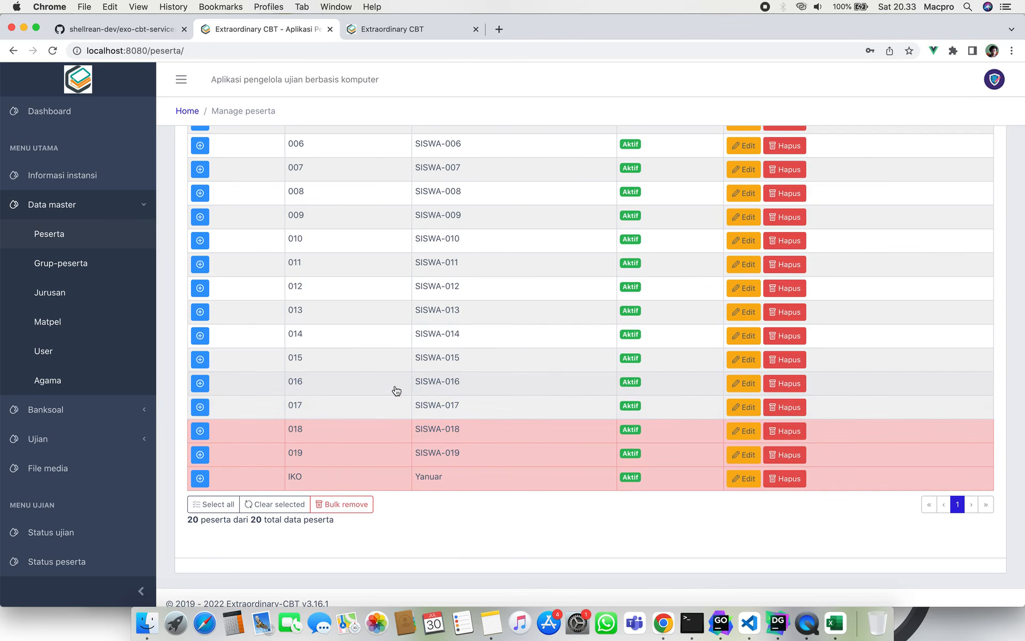
click(398, 430)
click(398, 454)
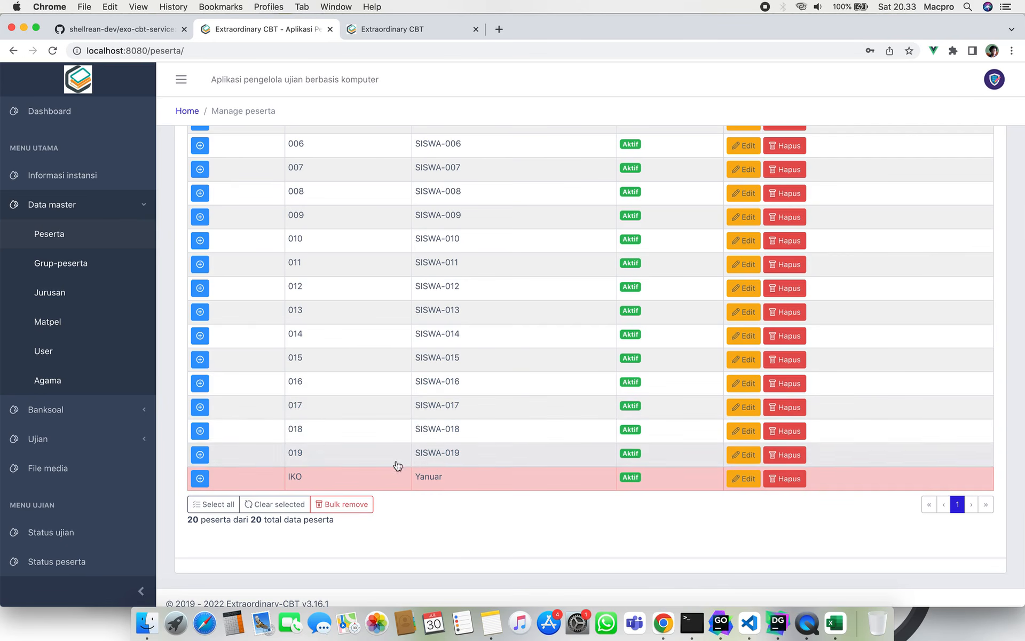
click(399, 478)
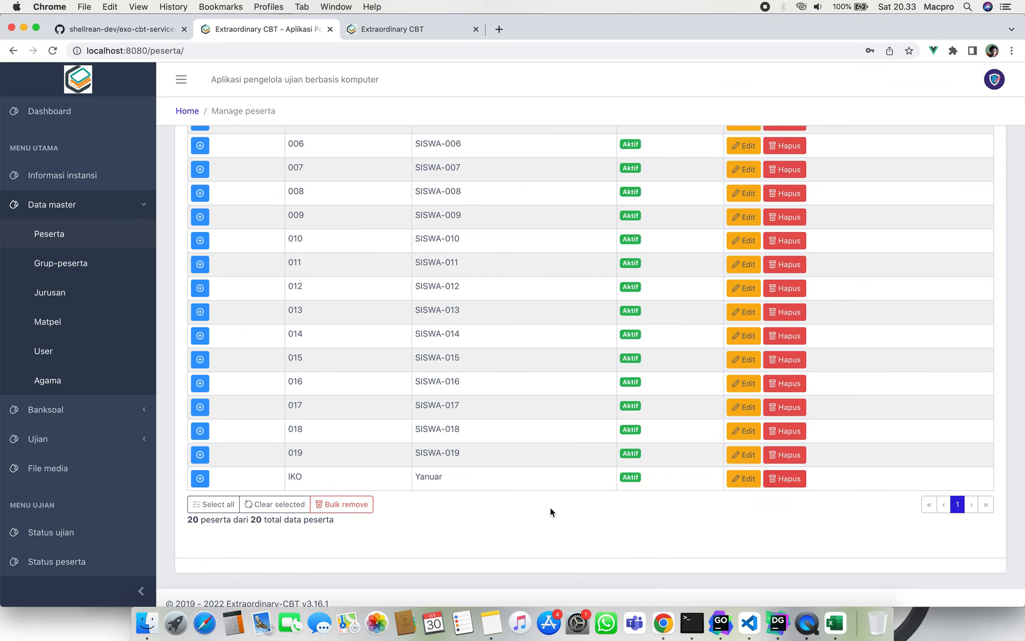
click(486, 484)
click(486, 485)
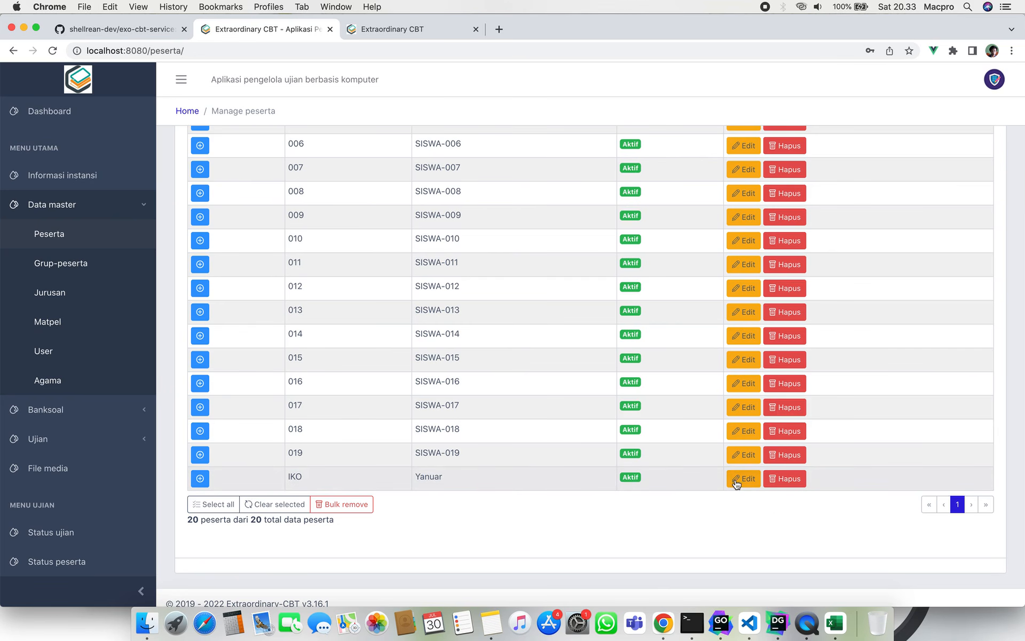
Delete the last participant, confirm with 'Iya, Lanjutkan!', and dismiss the Sukses notice.
click(786, 479)
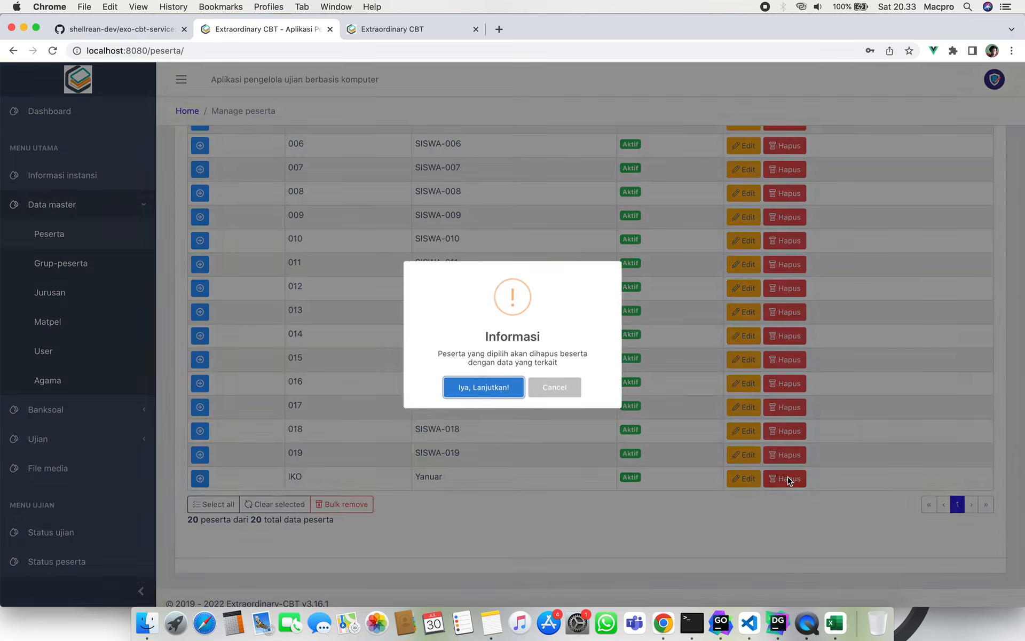
click(486, 387)
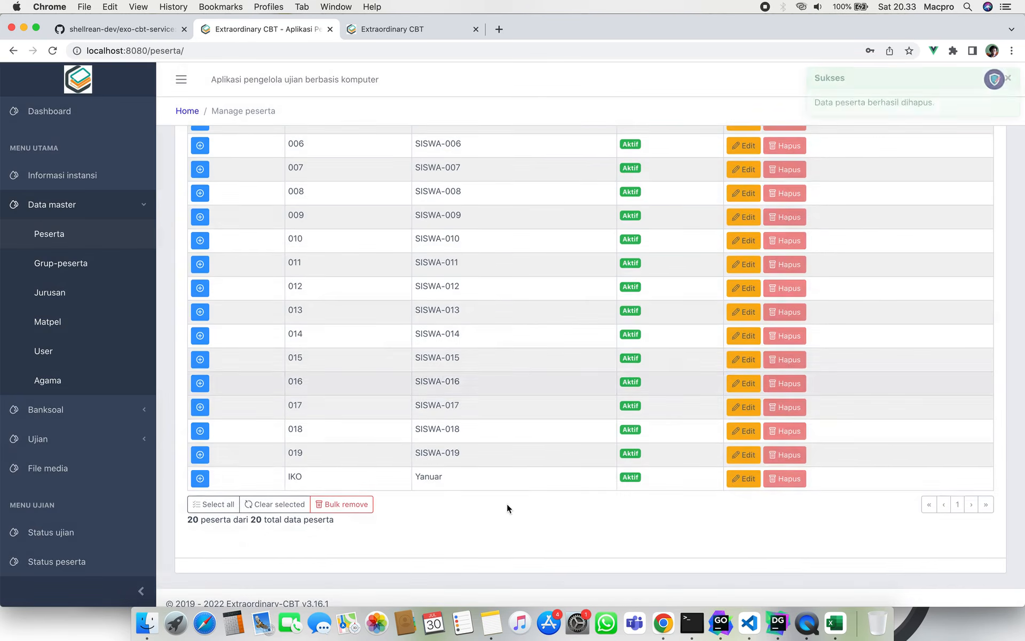
scroll(552, 388, up, 10)
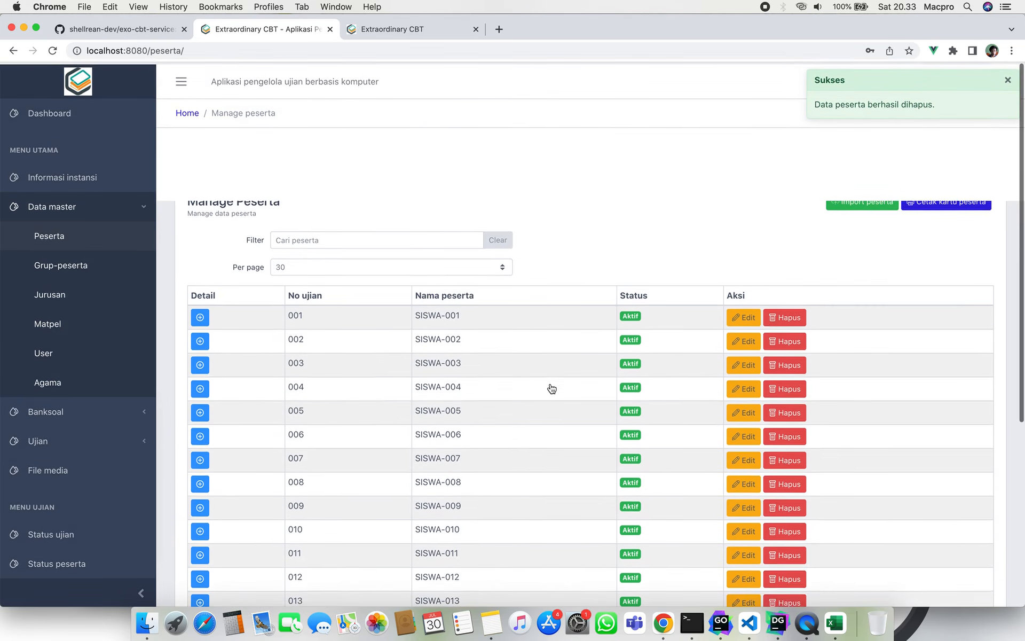
click(1008, 80)
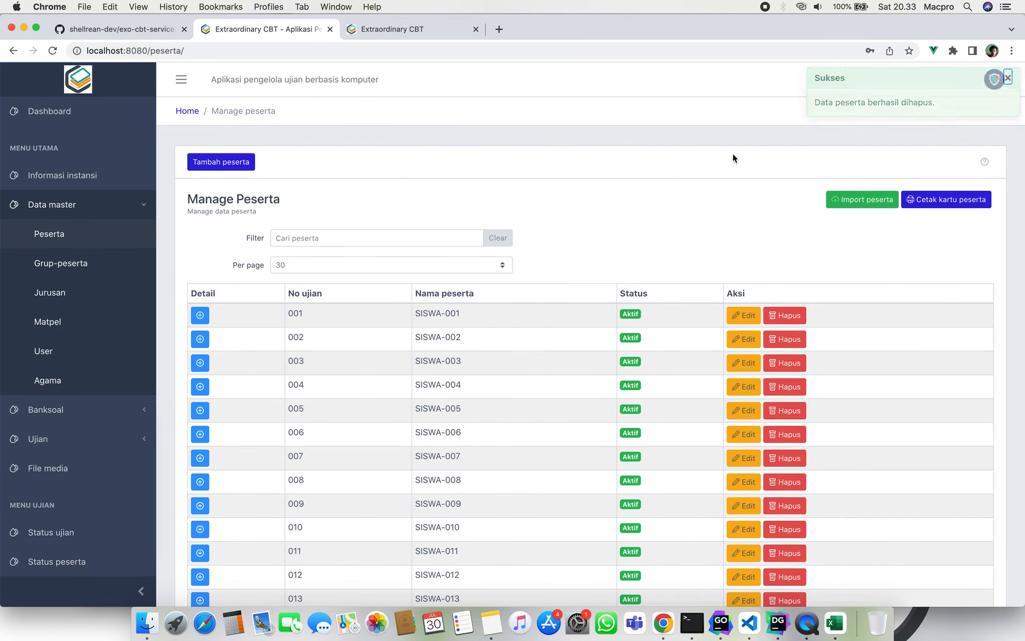
Set the login card exam name to 'Uji Coba Ujian Berbasis Komputer' and return to the list.
click(966, 201)
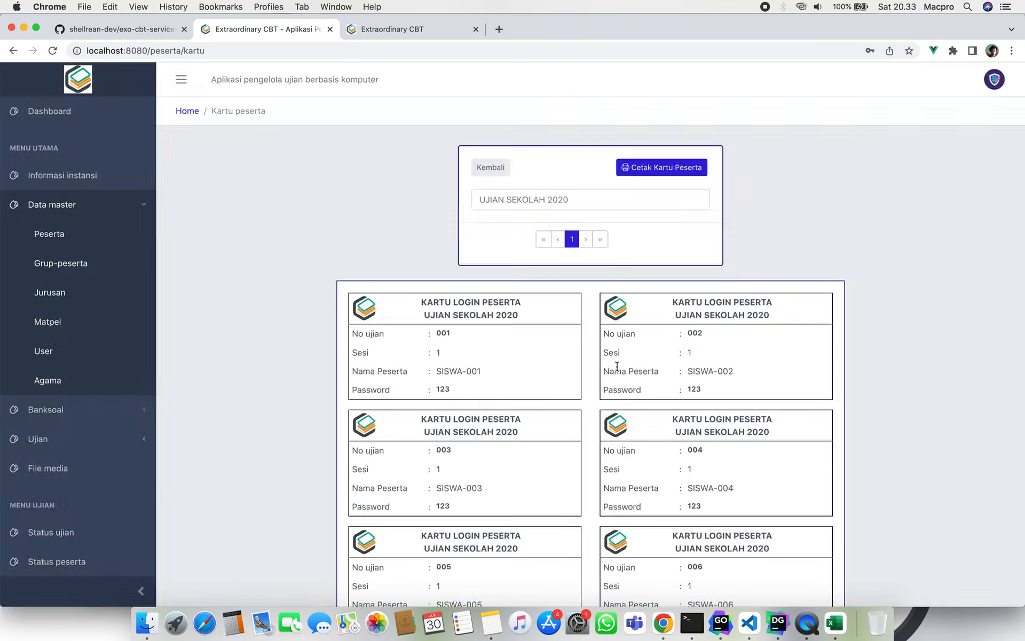
scroll(621, 418, down, 15)
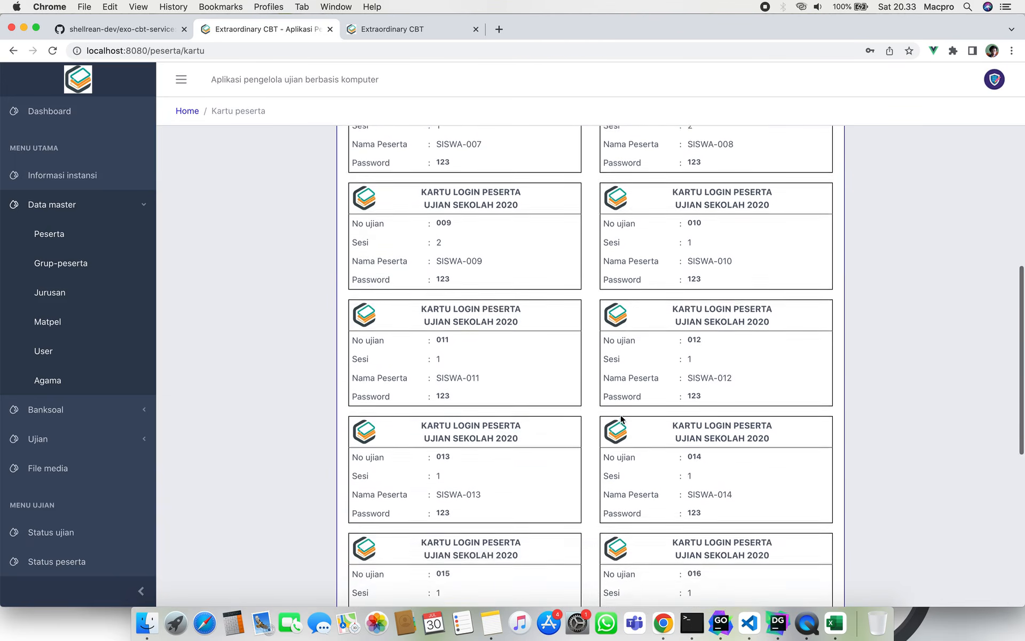
scroll(621, 418, up, 15)
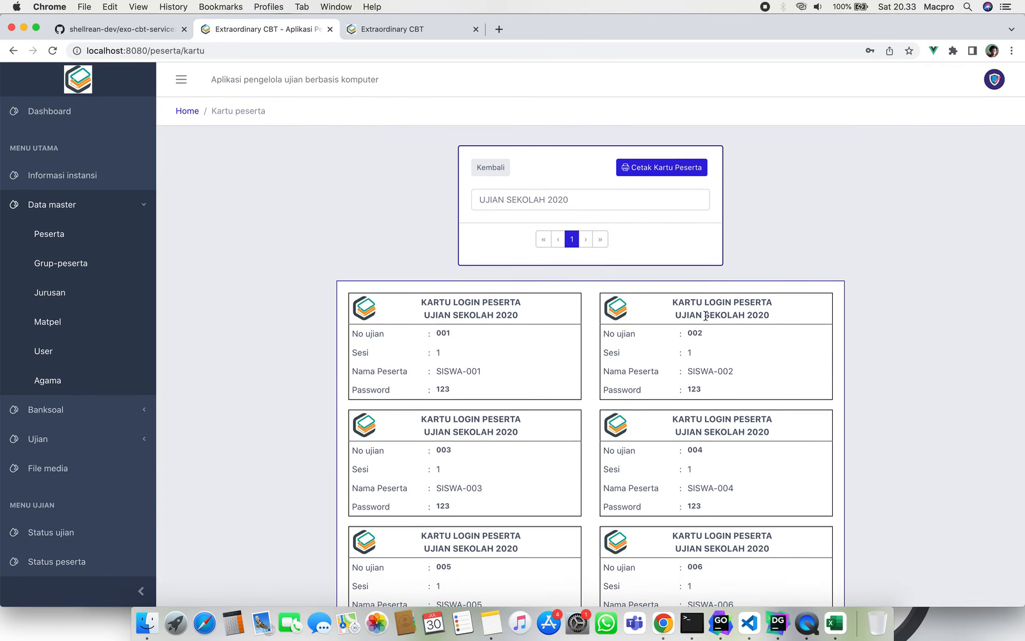
drag(767, 313, 653, 299)
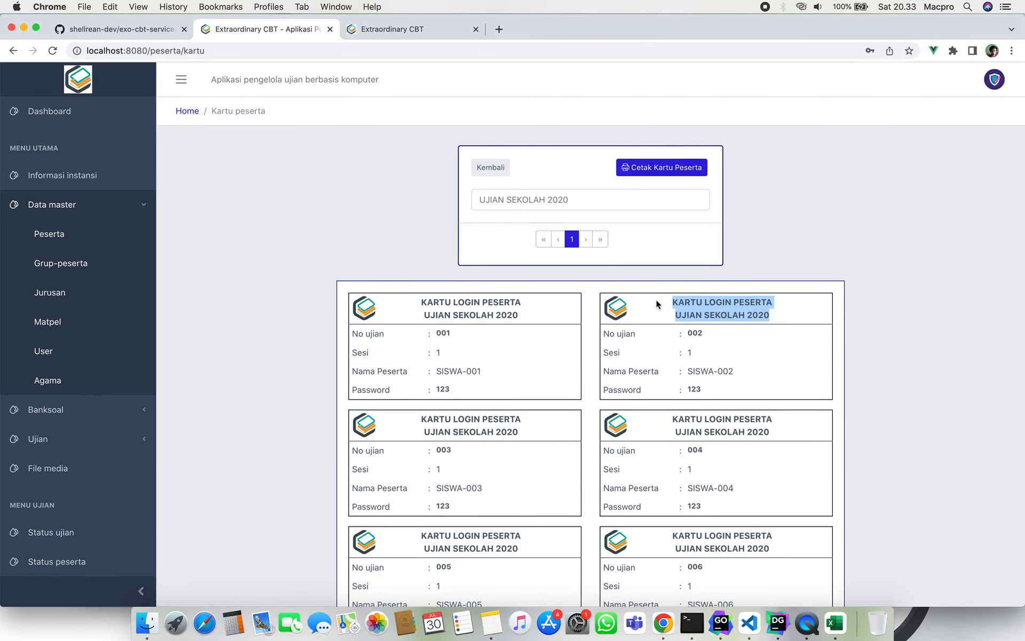
click(596, 200)
text(jjj)
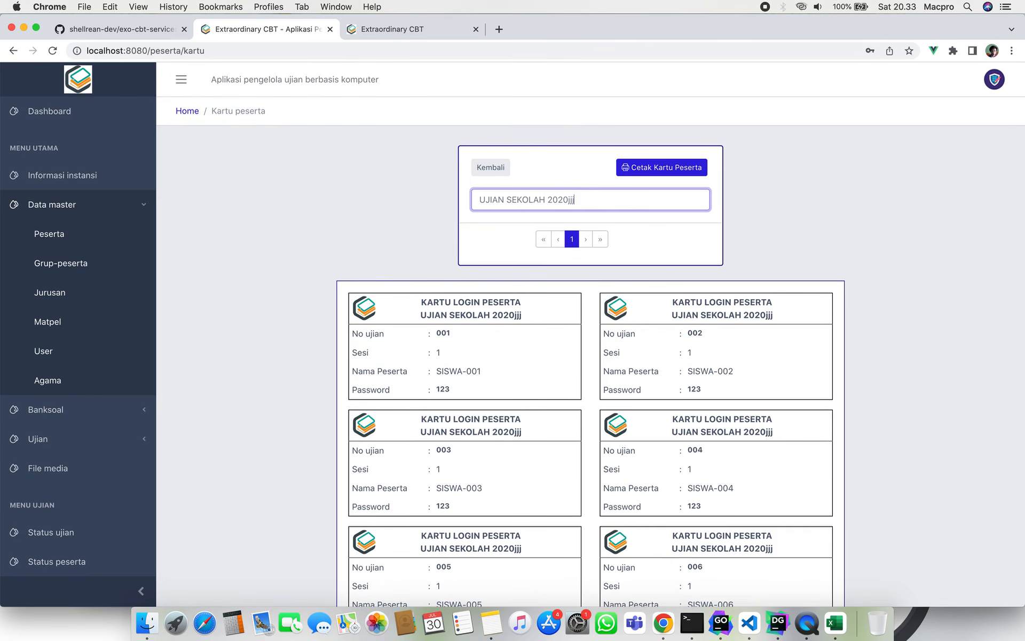
key(BackSpace)
key(BackSpace)
key(BackSpace)
key(BackSpace)
key(BackSpace)
key(BackSpace)
key(BackSpace)
key(BackSpace)
key(BackSpace)
key(BackSpace)
key(BackSpace)
key(BackSpace)
key(BackSpace)
key(BackSpace)
key(BackSpace)
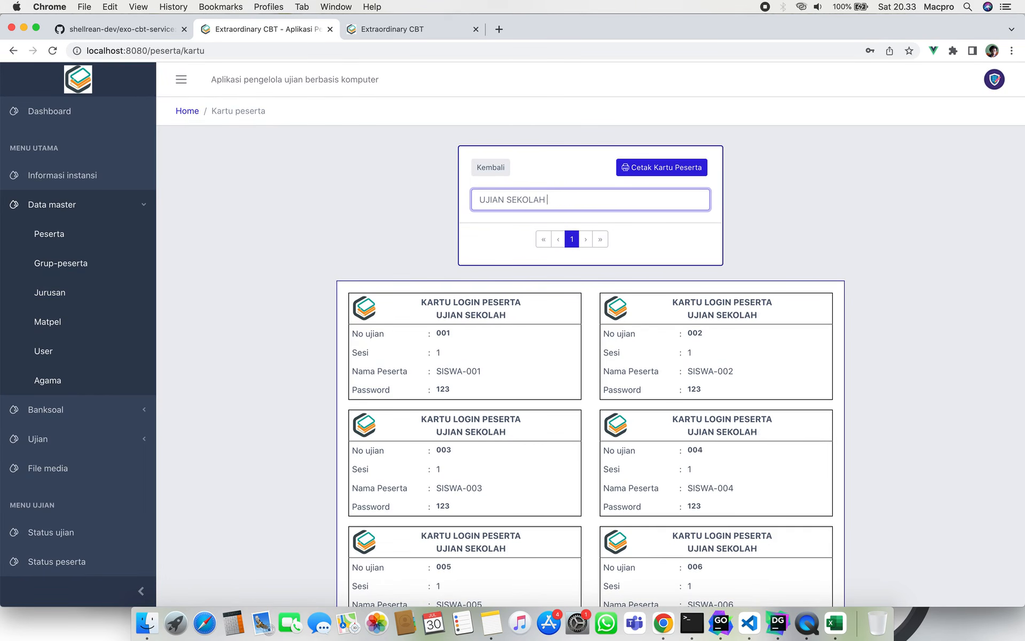
key(BackSpace)
key(BackSpace)
key(BackSpace)
key(BackSpace)
key(BackSpace)
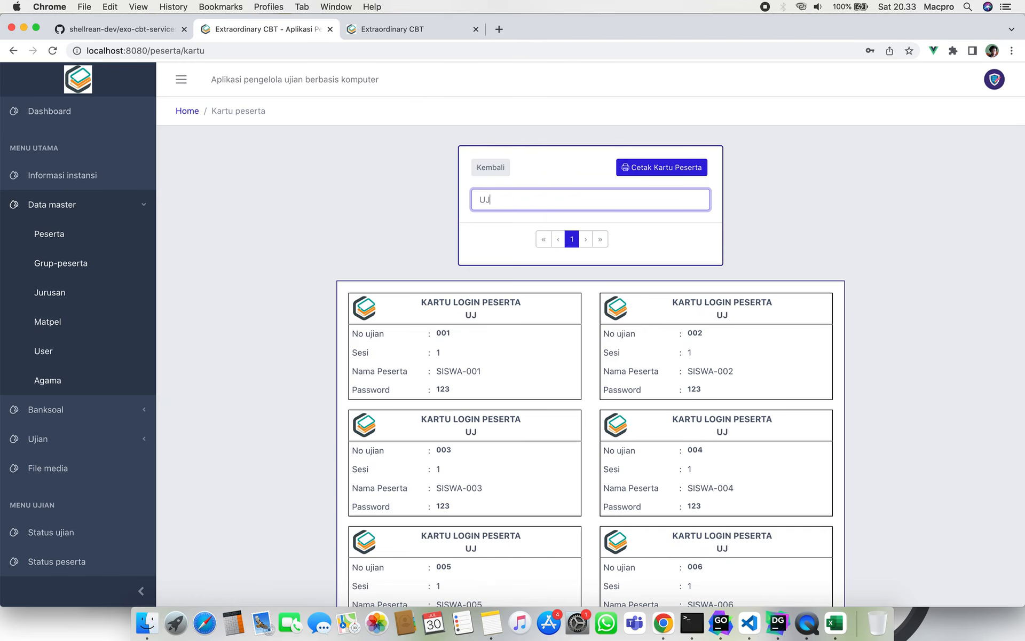
text(Uji Coba Uji)
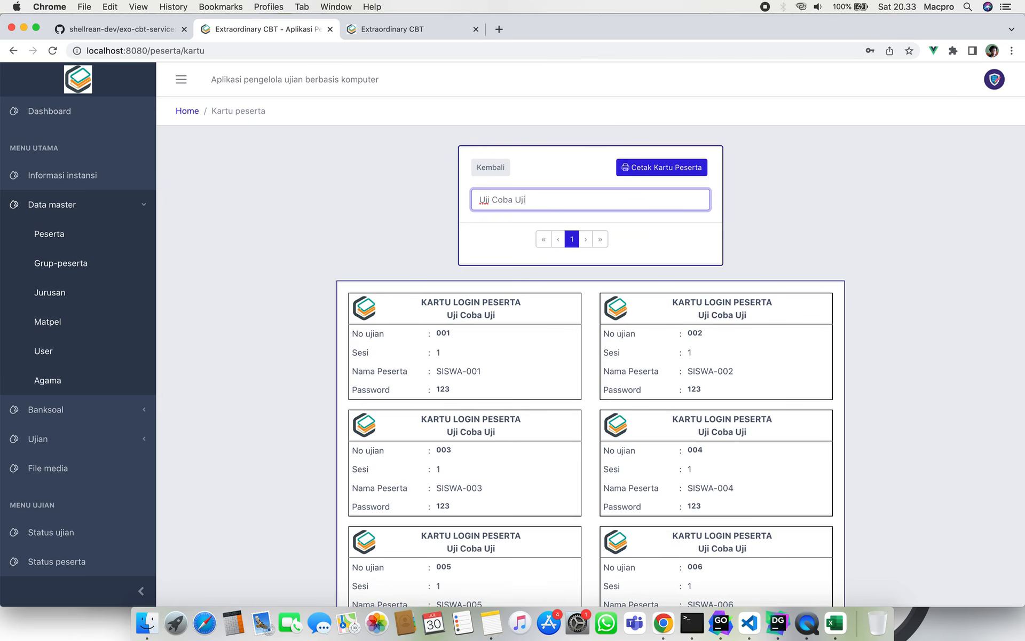
text(an Berbasis )
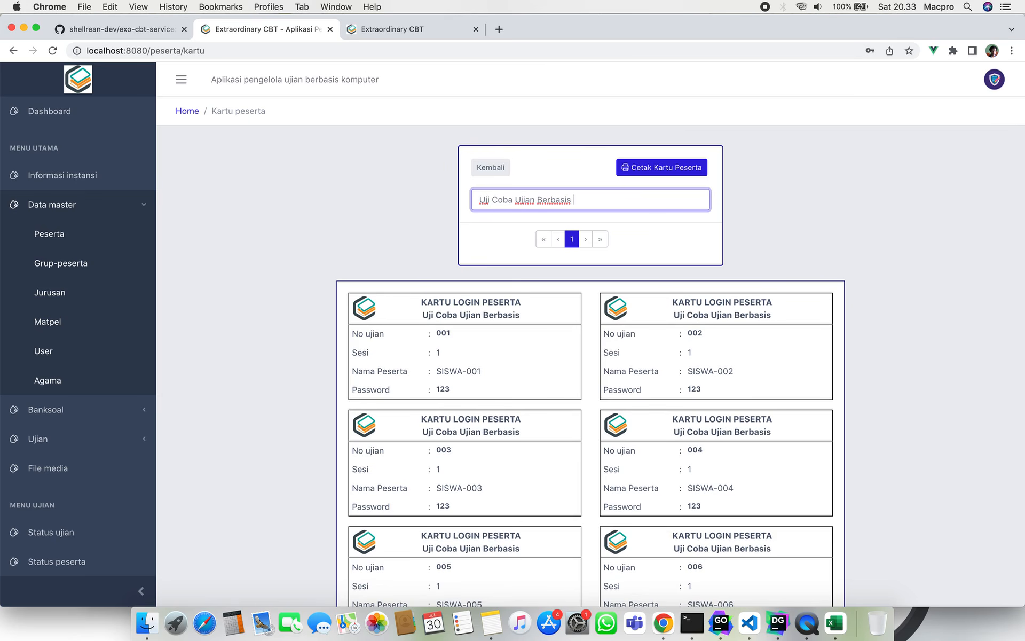
text(Komputer)
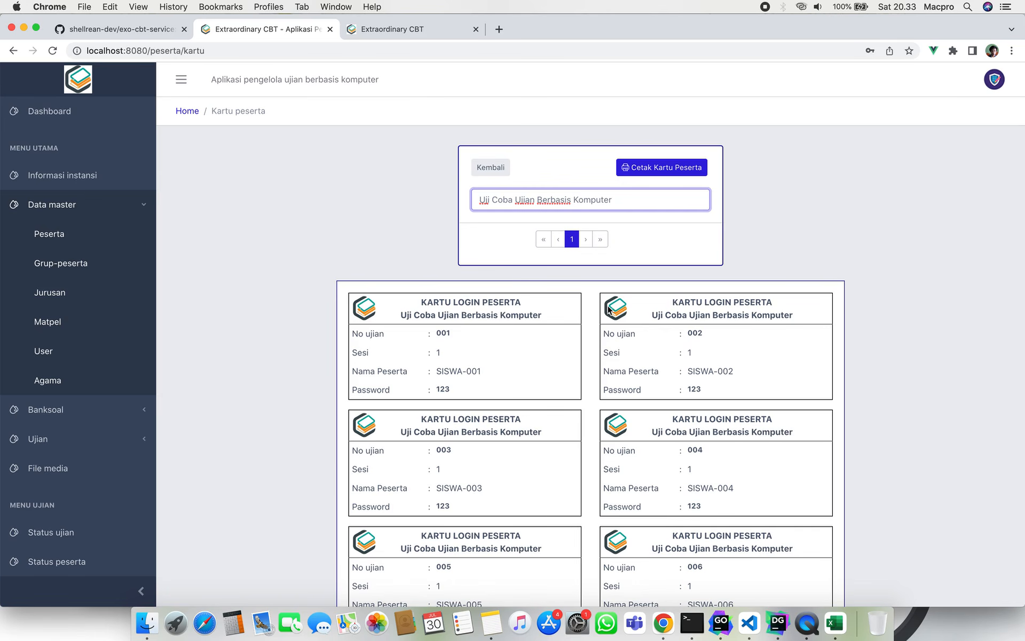
click(573, 328)
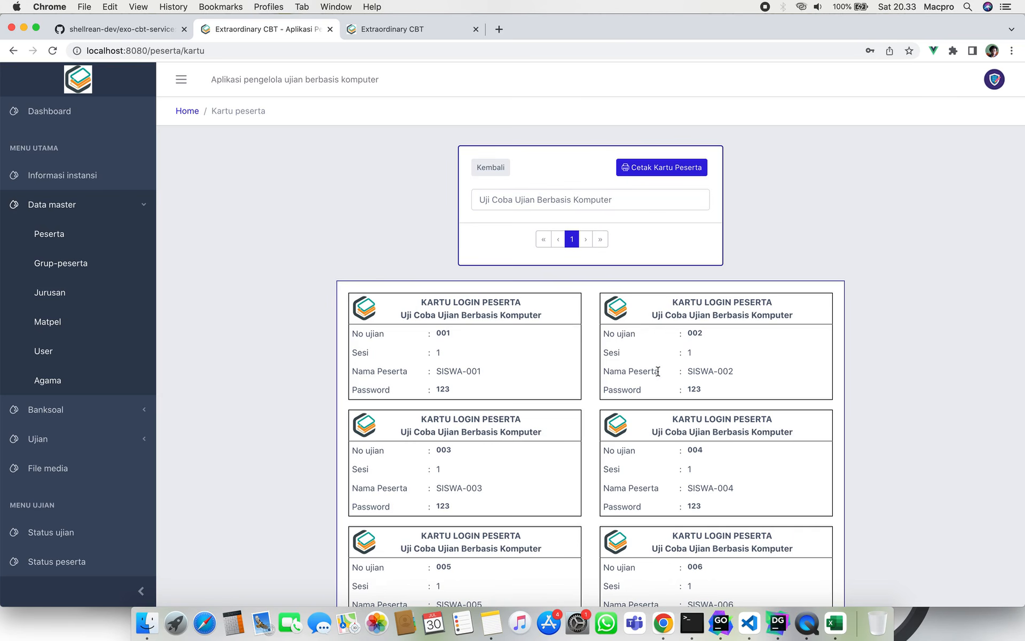
click(492, 171)
Go to the empty Grup-peserta page and bring up the Tambah grup form.
scroll(618, 223, down, 5)
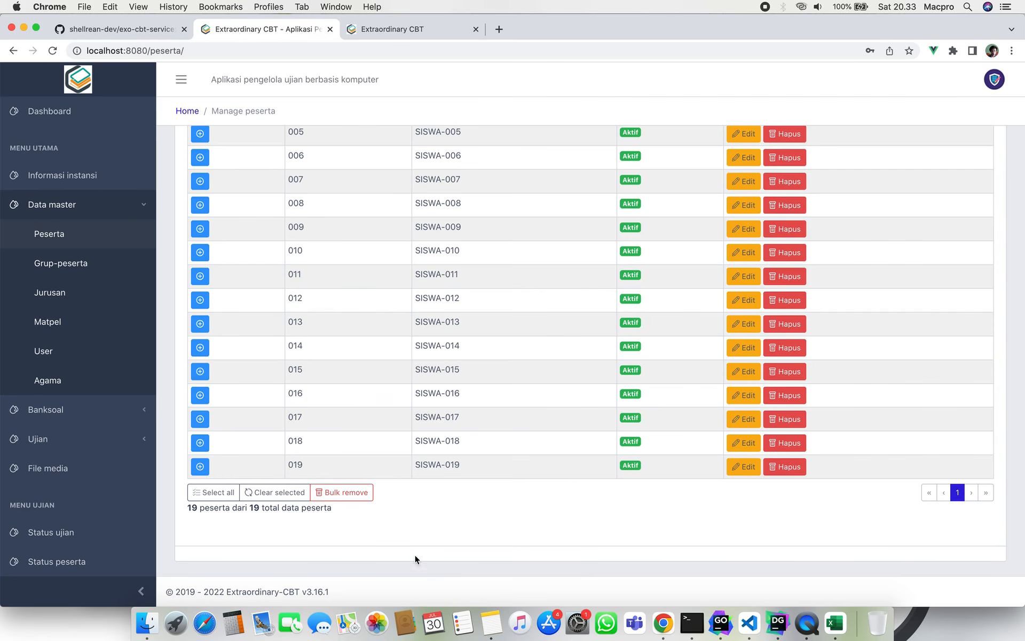
scroll(405, 505, up, 5)
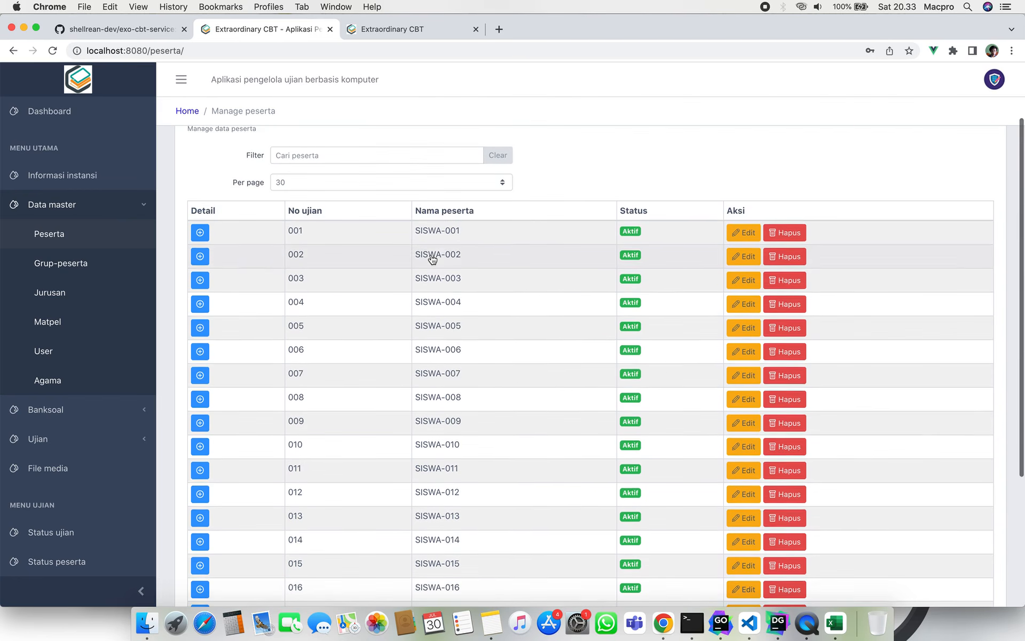
scroll(431, 254, down, 5)
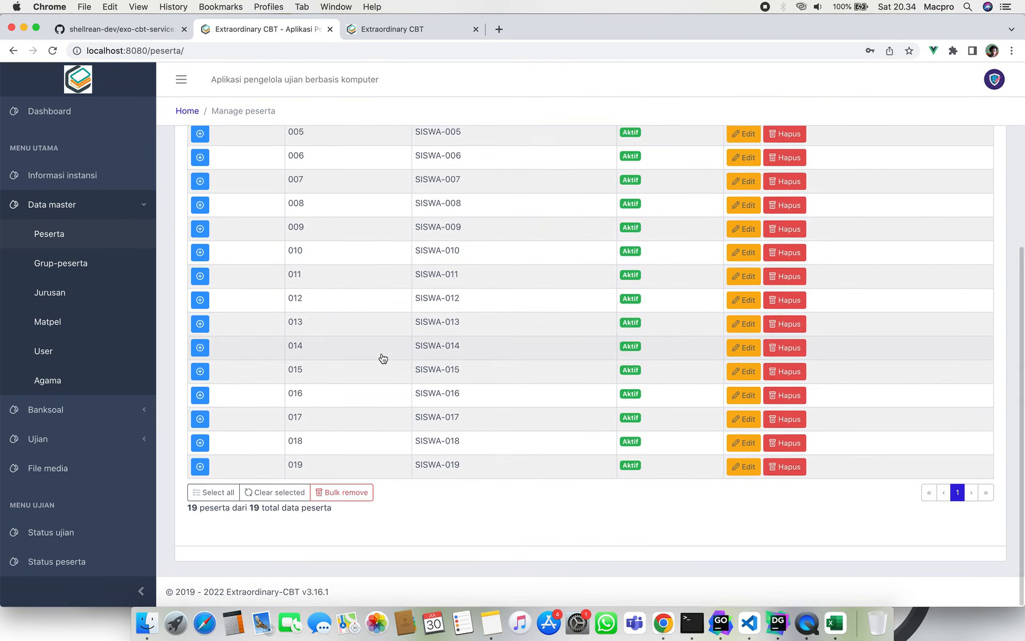
scroll(384, 358, up, 4)
scroll(383, 357, up, 2)
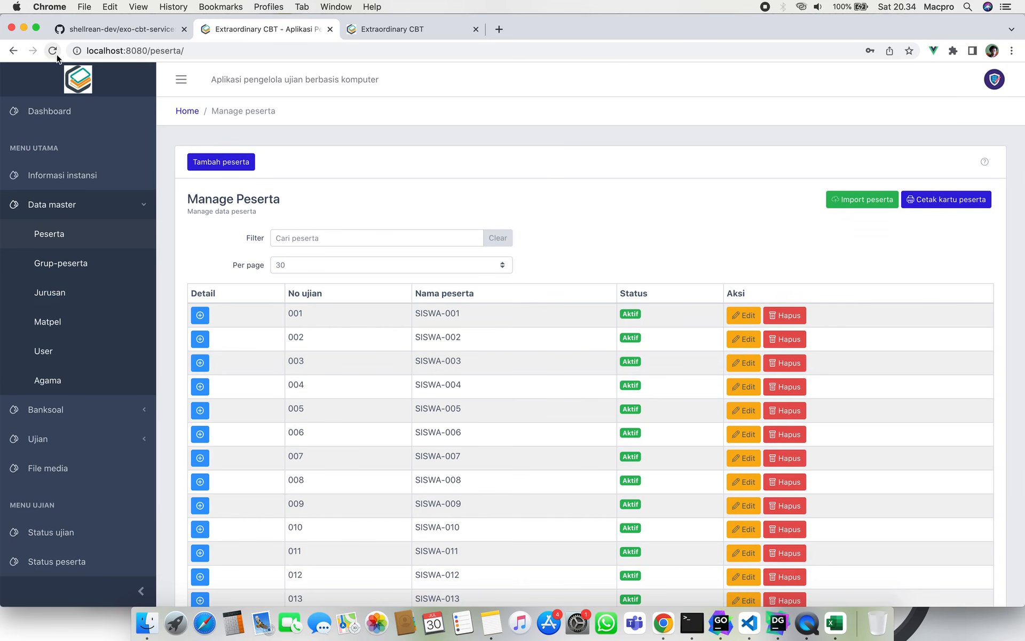
click(99, 259)
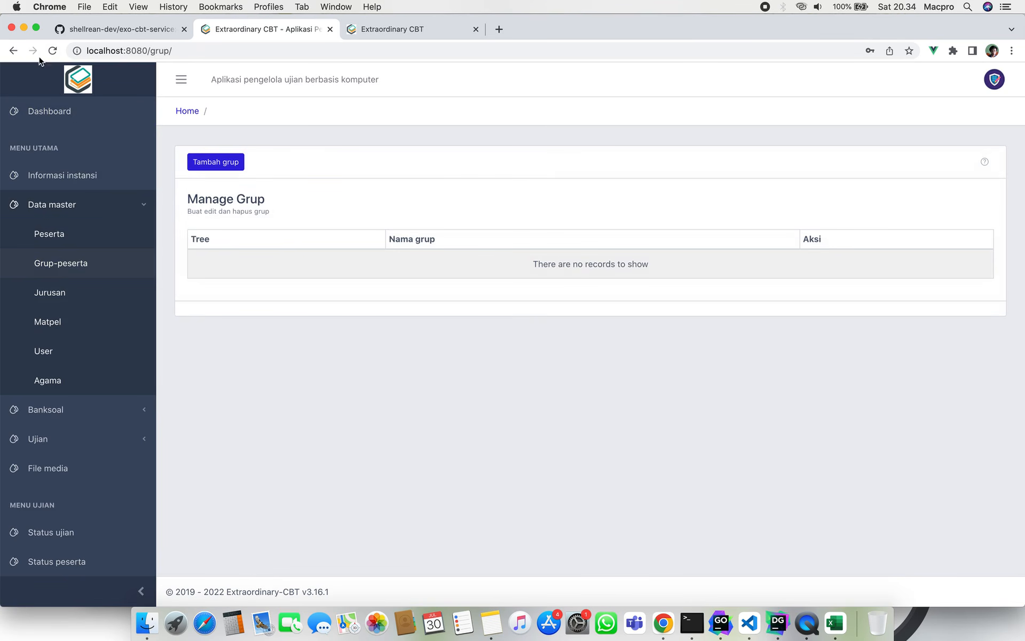
click(102, 236)
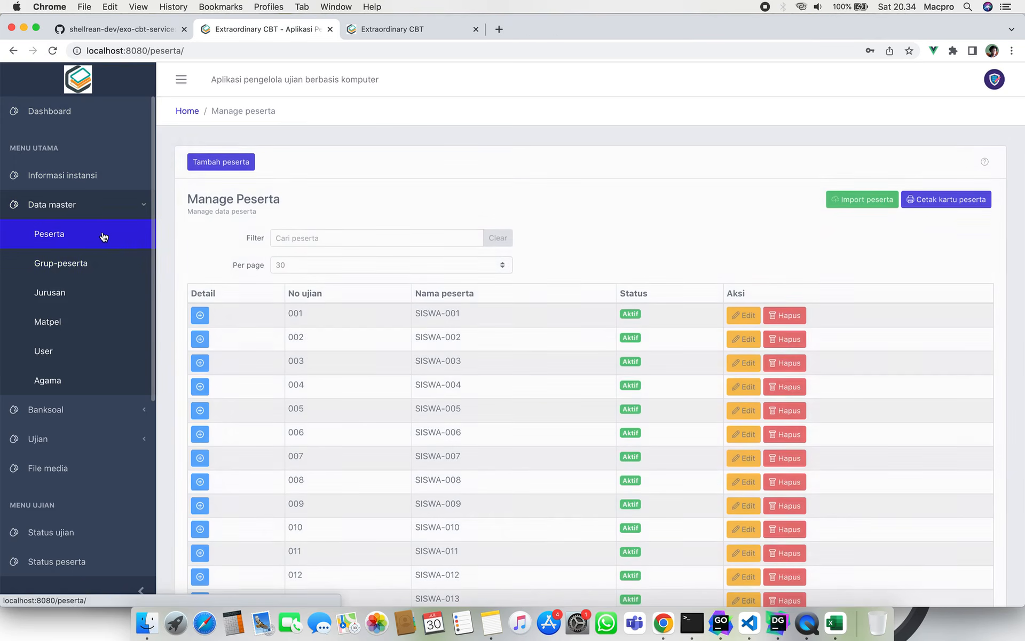
click(122, 268)
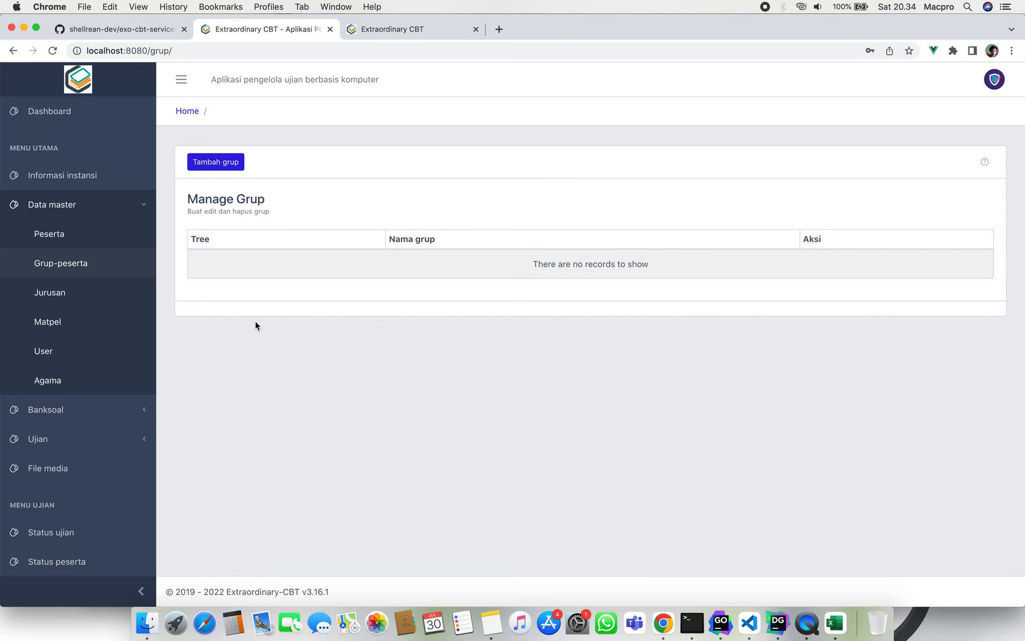
click(218, 163)
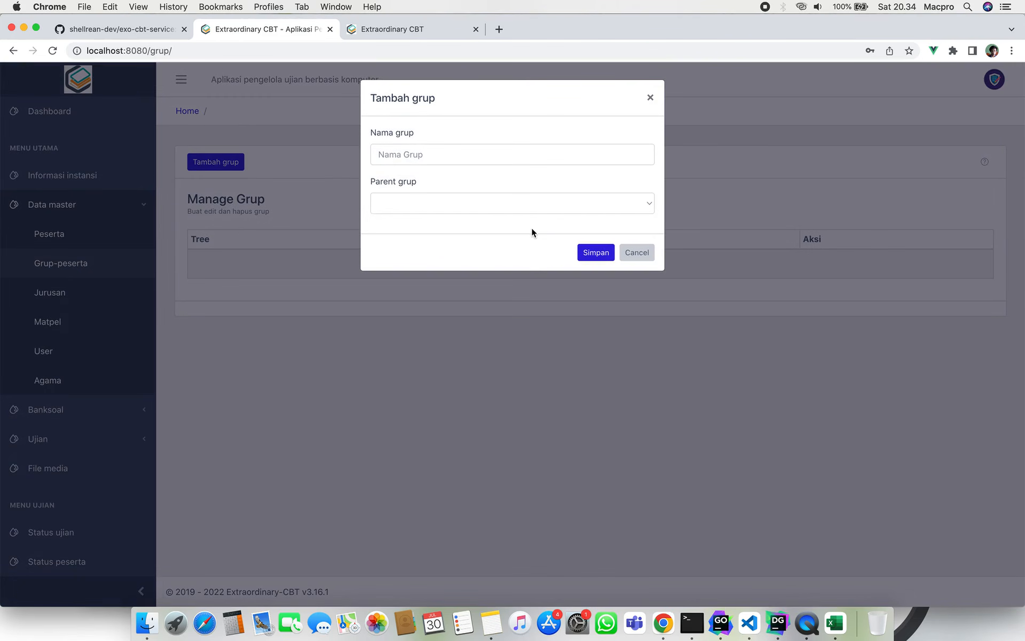
Save a new group named 'X (Sepuluh)' and expand its row to view subgroups.
click(626, 252)
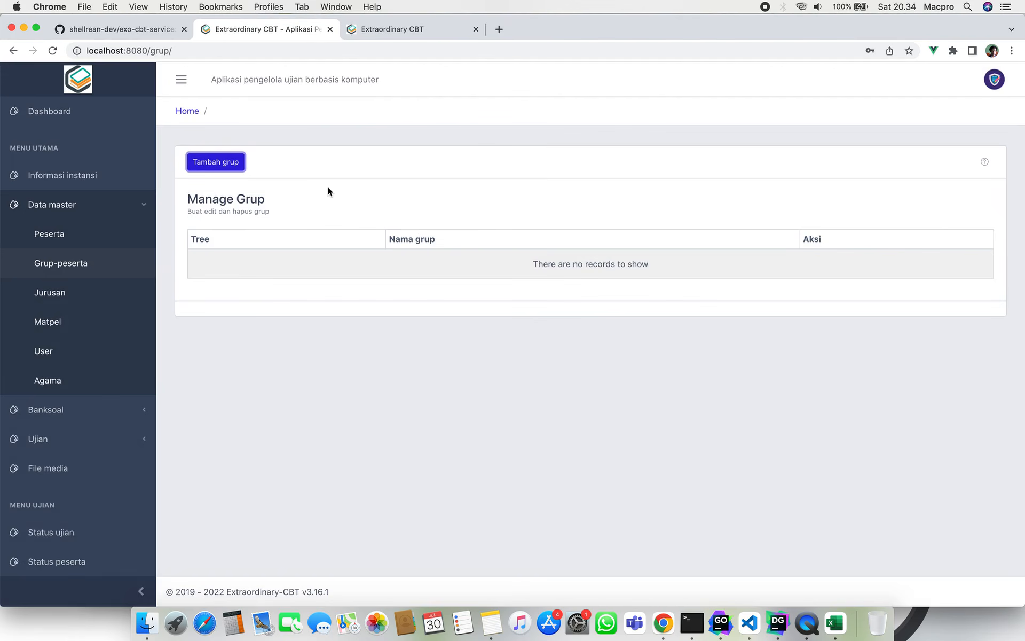
click(294, 148)
click(202, 165)
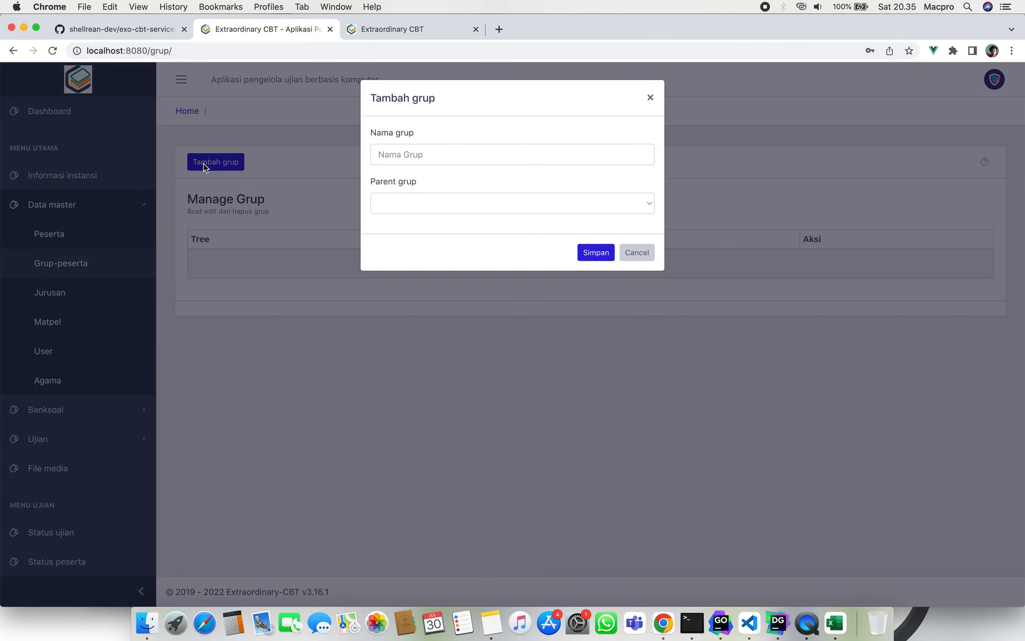
click(449, 149)
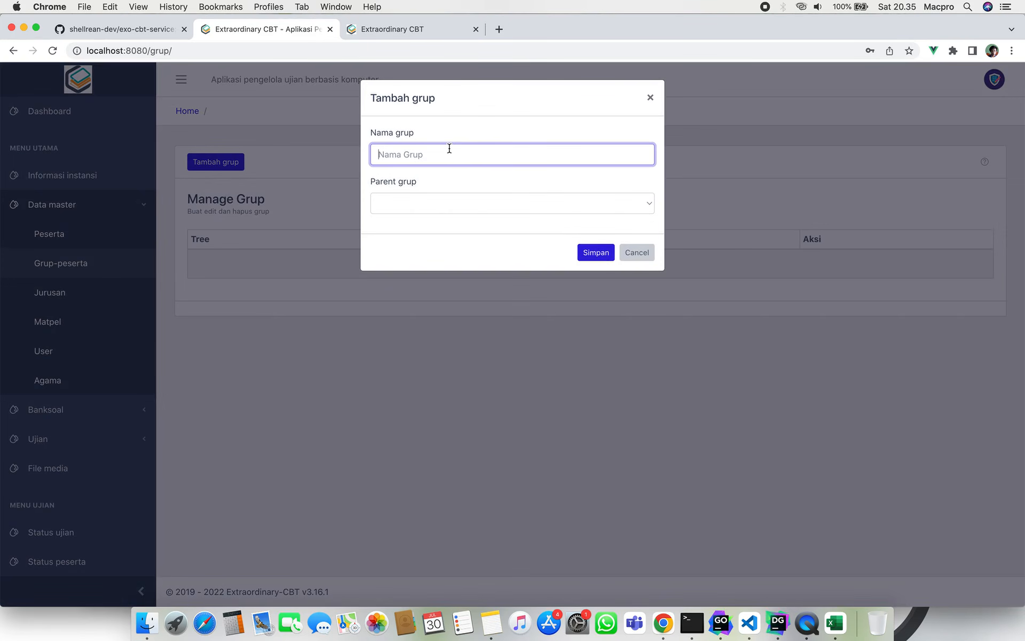
text(X (Sepuluh))
click(499, 115)
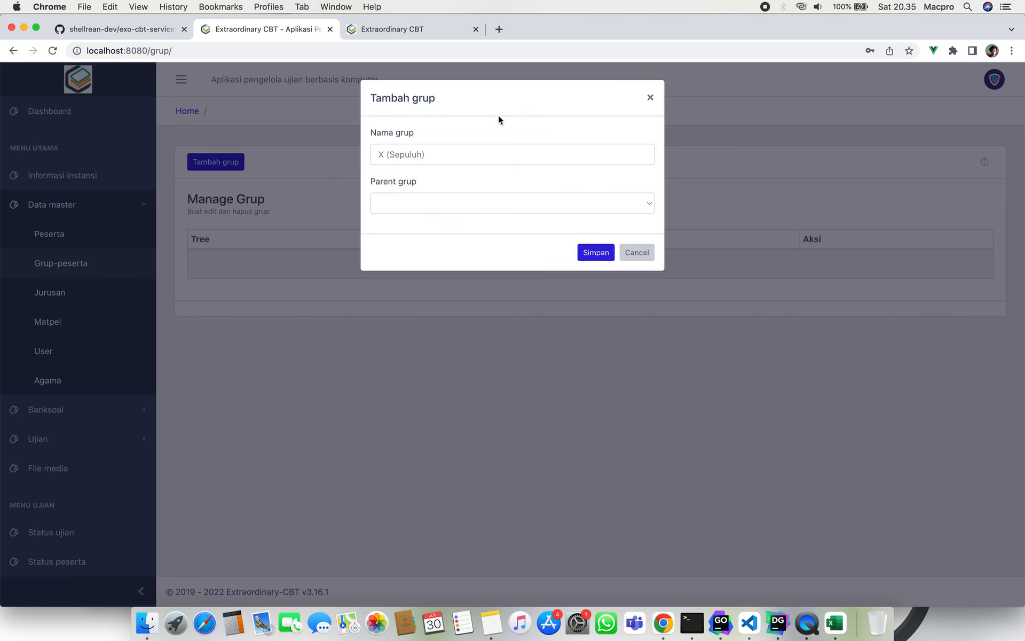
click(594, 255)
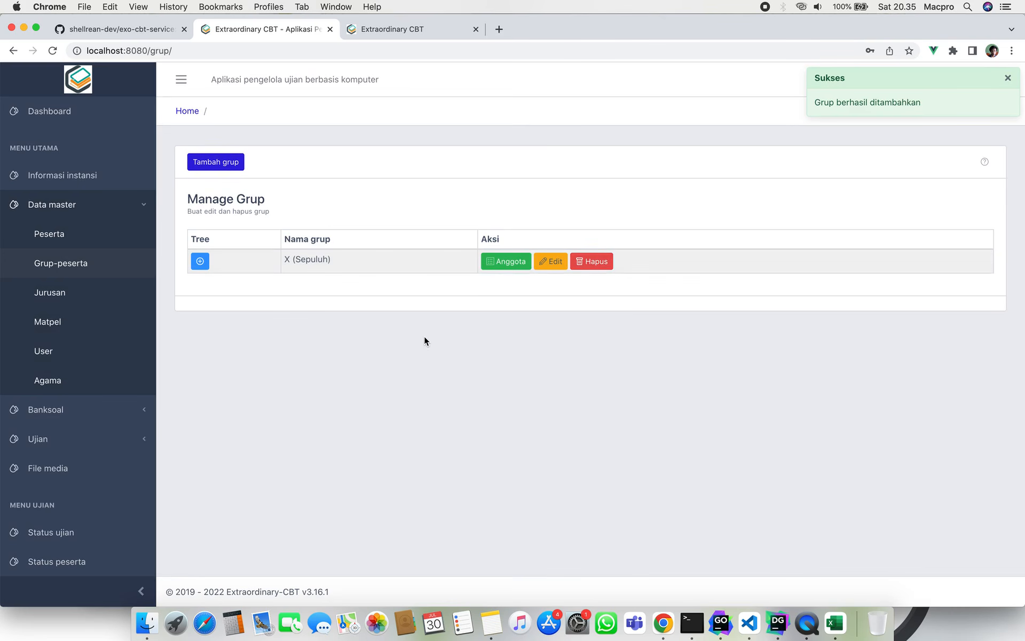
click(198, 261)
Save a new group 'X - A' with X (Sepuluh) as its parent group.
click(198, 261)
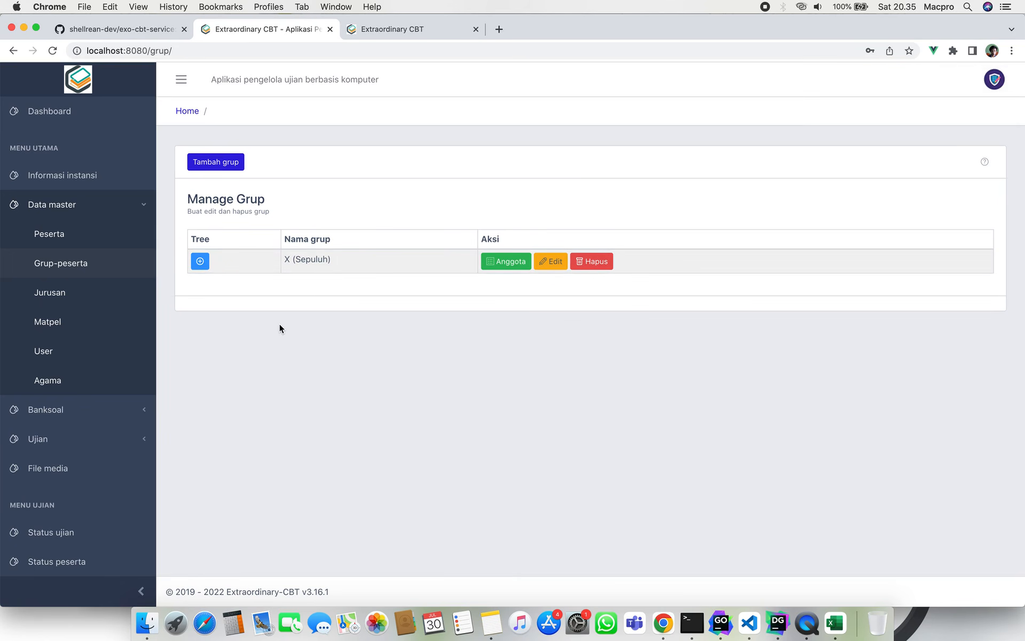
click(233, 164)
click(467, 148)
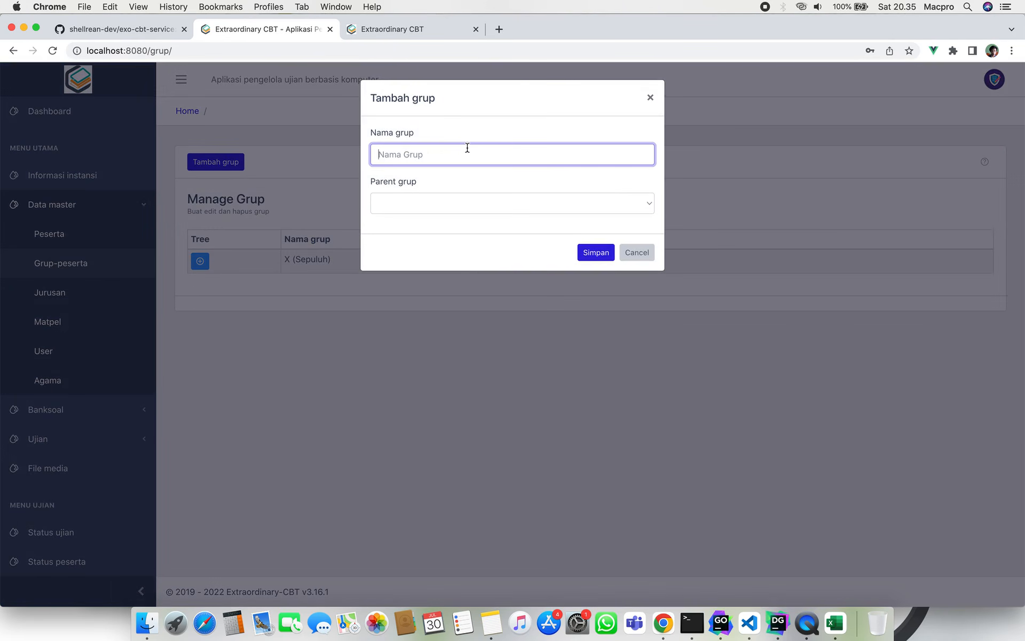
text(X - A)
click(473, 204)
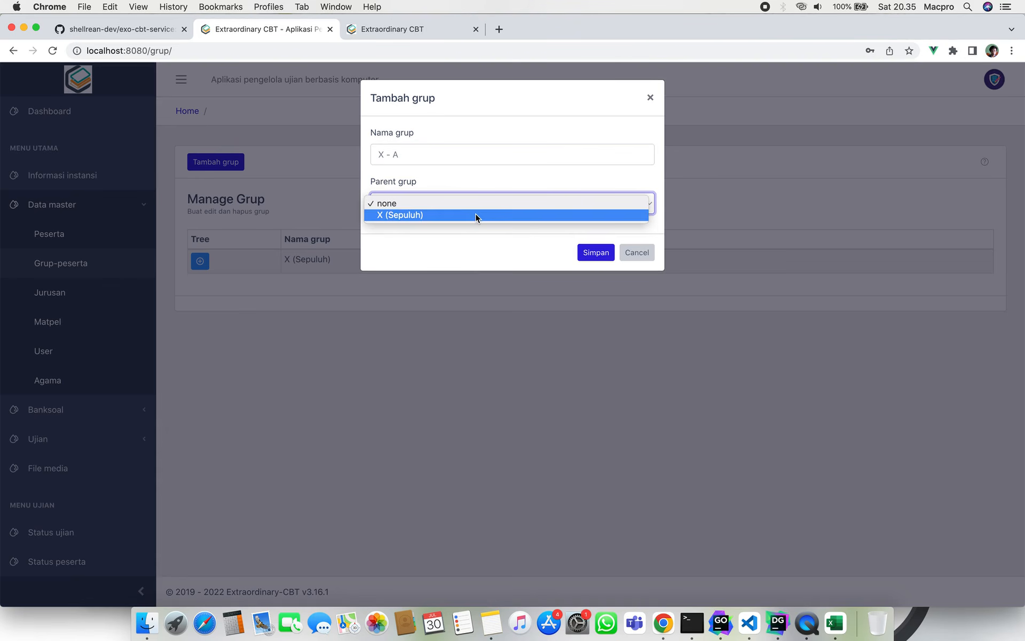
click(475, 215)
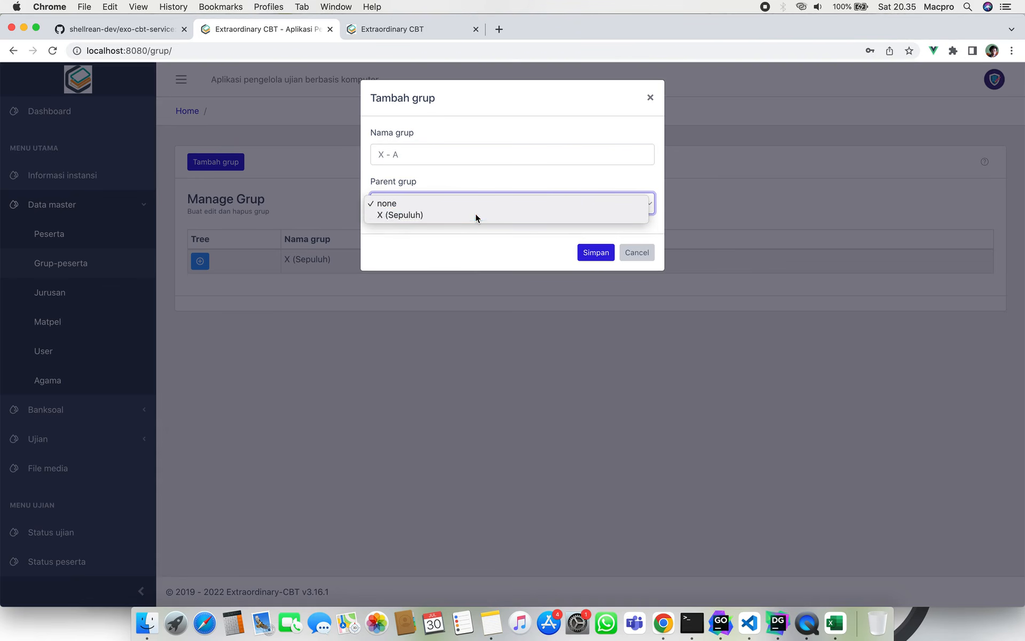
click(587, 251)
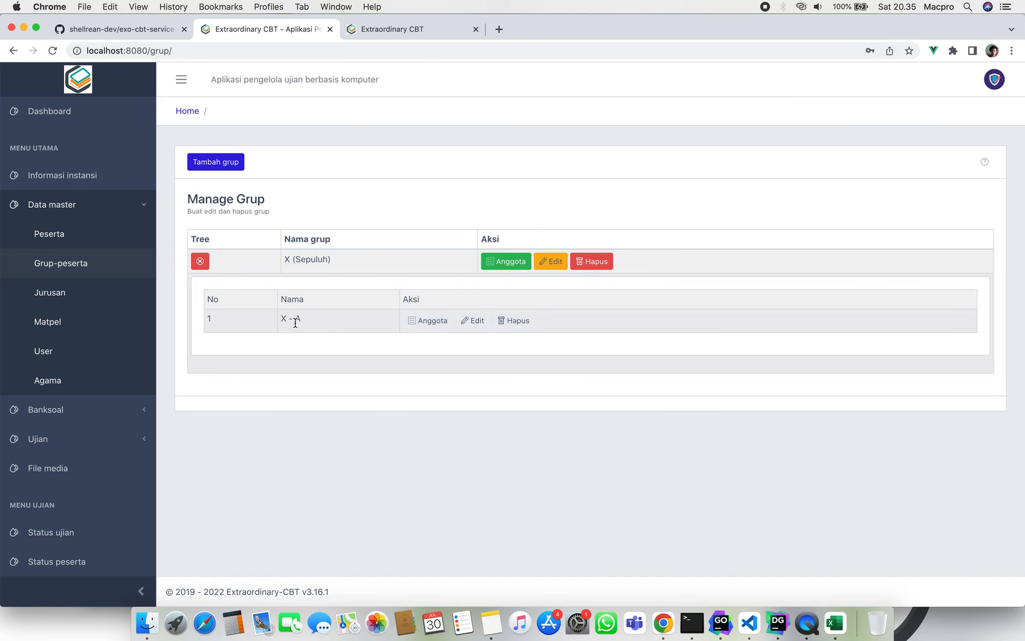
Check the X - A and X (Sepuluh) names in the tree, then collapse it.
drag(282, 319, 328, 327)
click(328, 327)
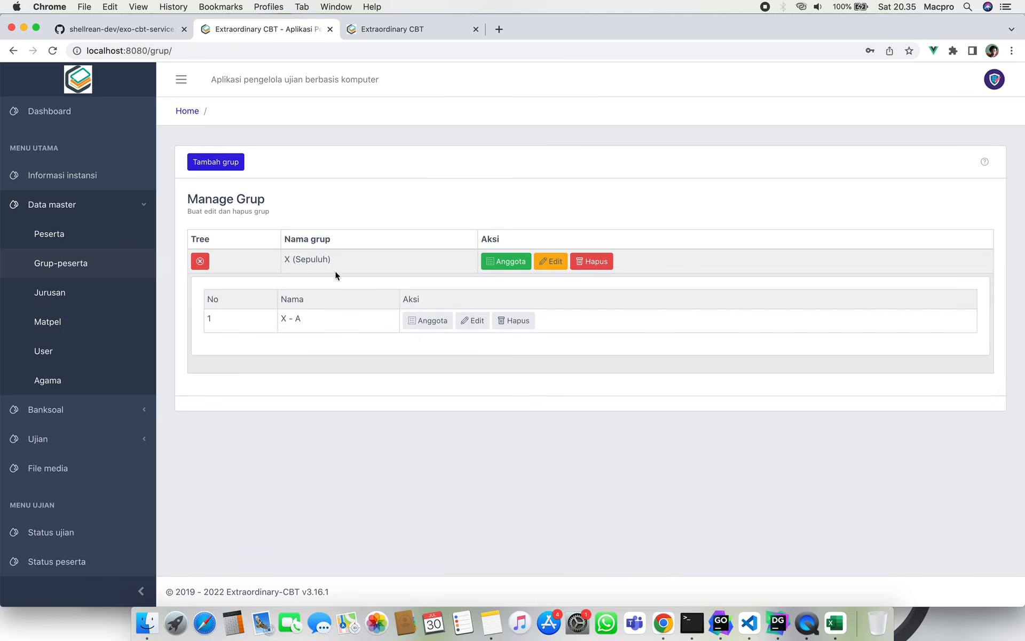
drag(284, 258, 350, 258)
click(350, 258)
click(199, 262)
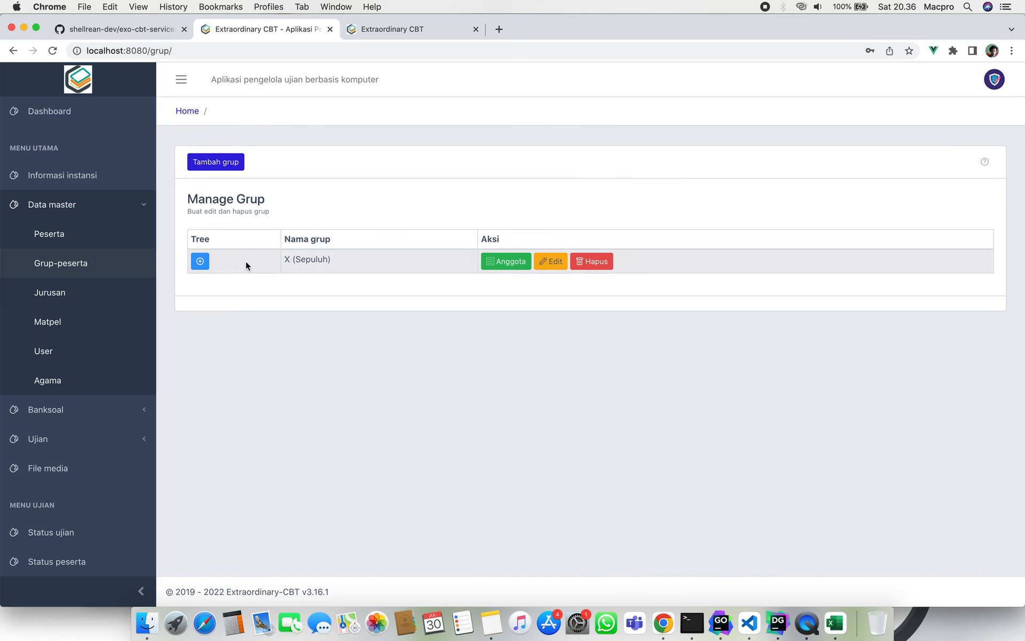
Go through Setting and the Ujian menu to open the Jadwal ujian management page.
scroll(96, 431, down, 3)
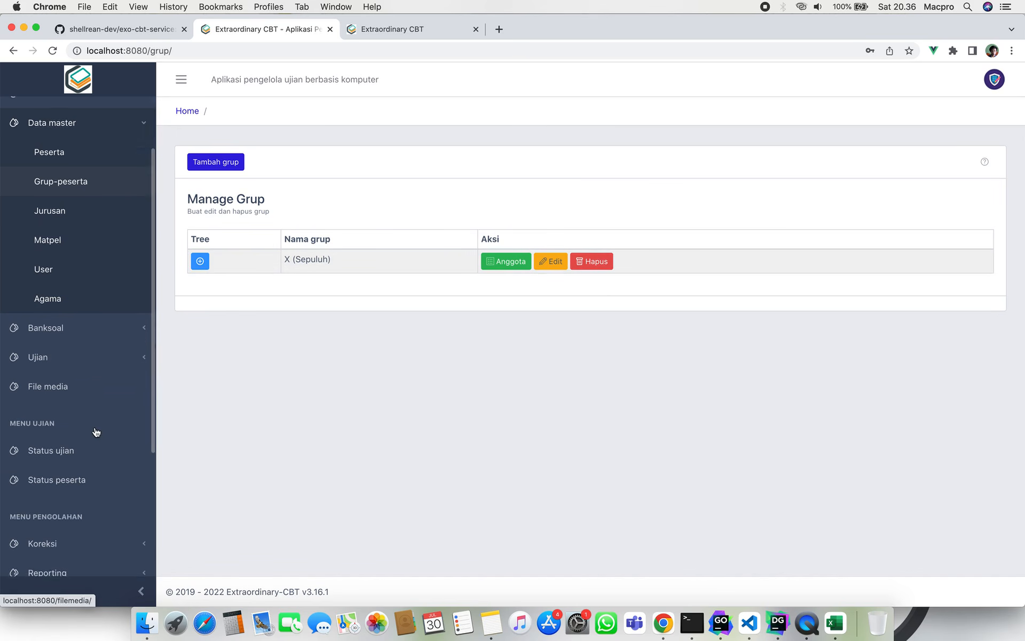
scroll(96, 432, down, 1)
scroll(89, 492, down, 3)
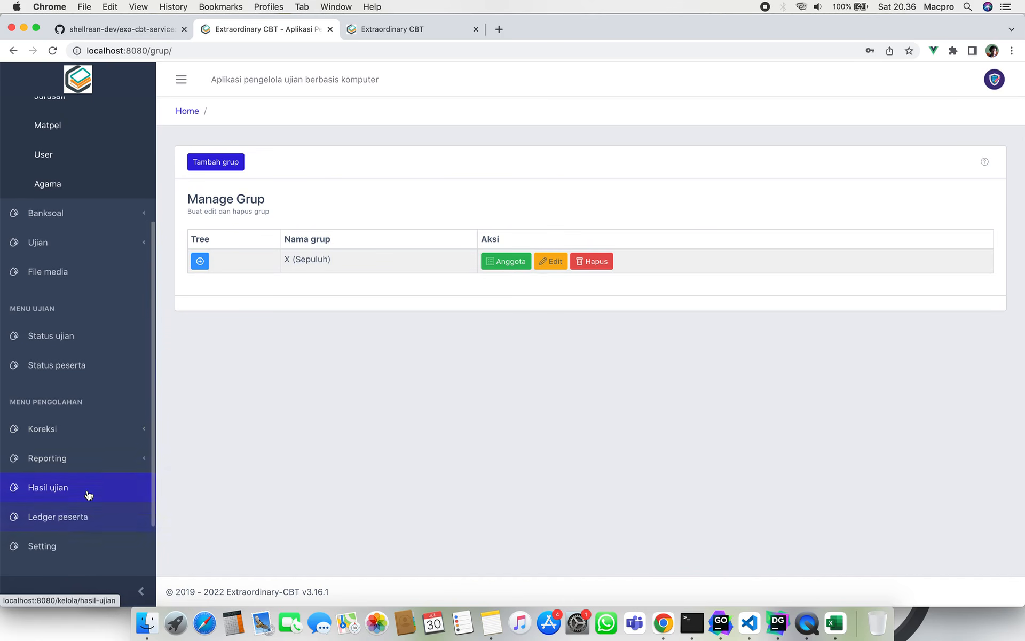
scroll(89, 494, up, 1)
scroll(89, 494, down, 3)
click(94, 499)
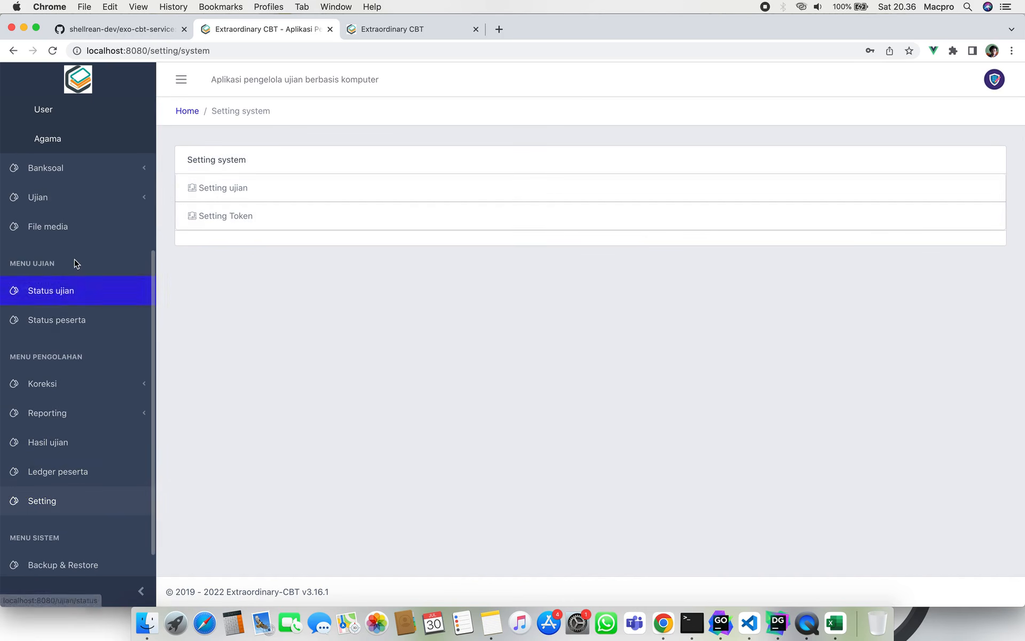
scroll(75, 263, up, 1)
click(108, 242)
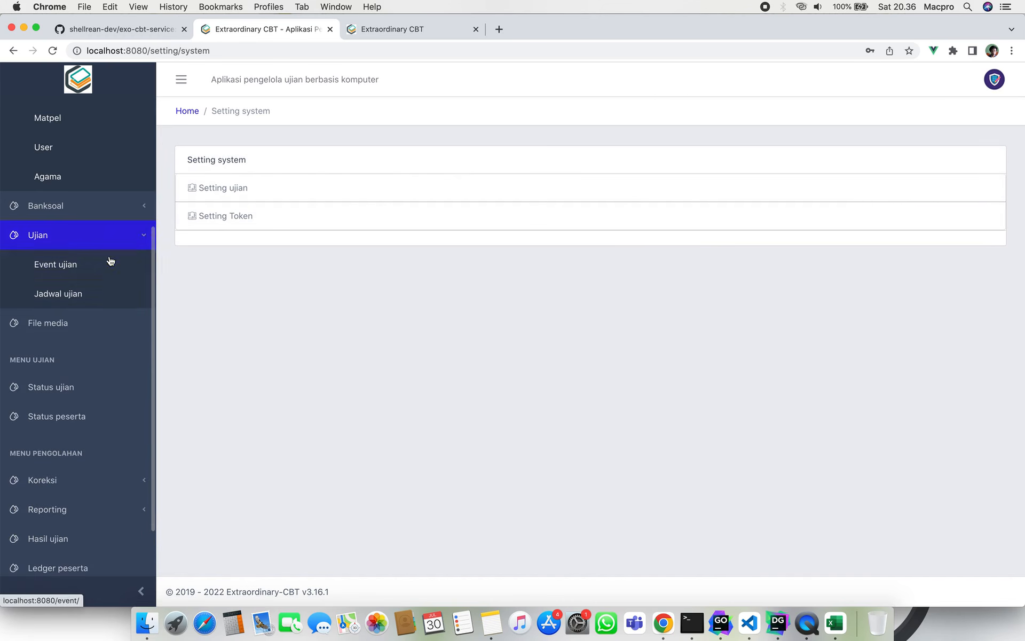
click(116, 291)
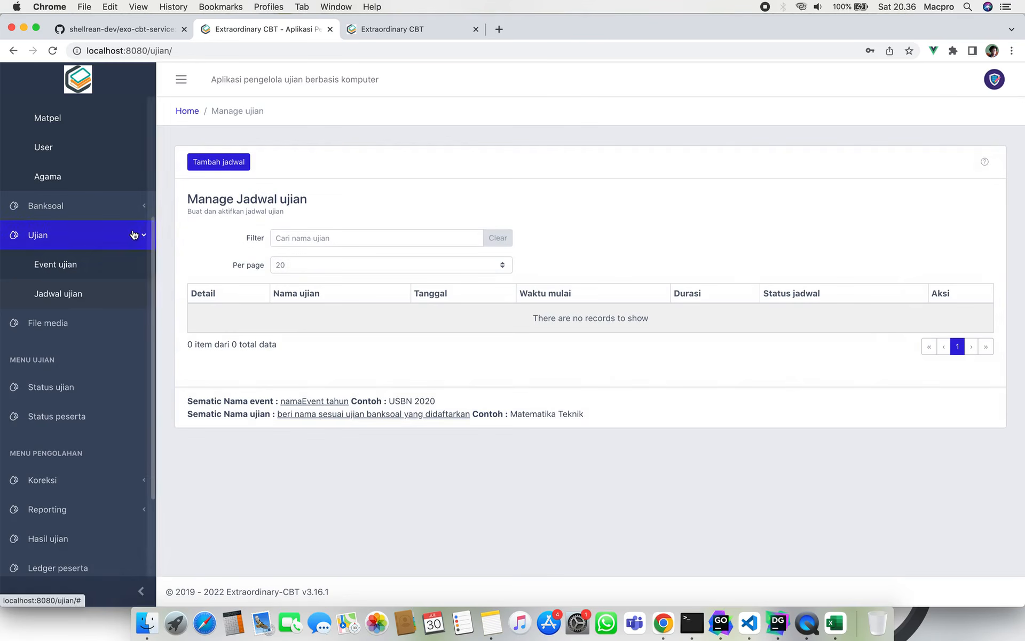
click(134, 235)
click(219, 162)
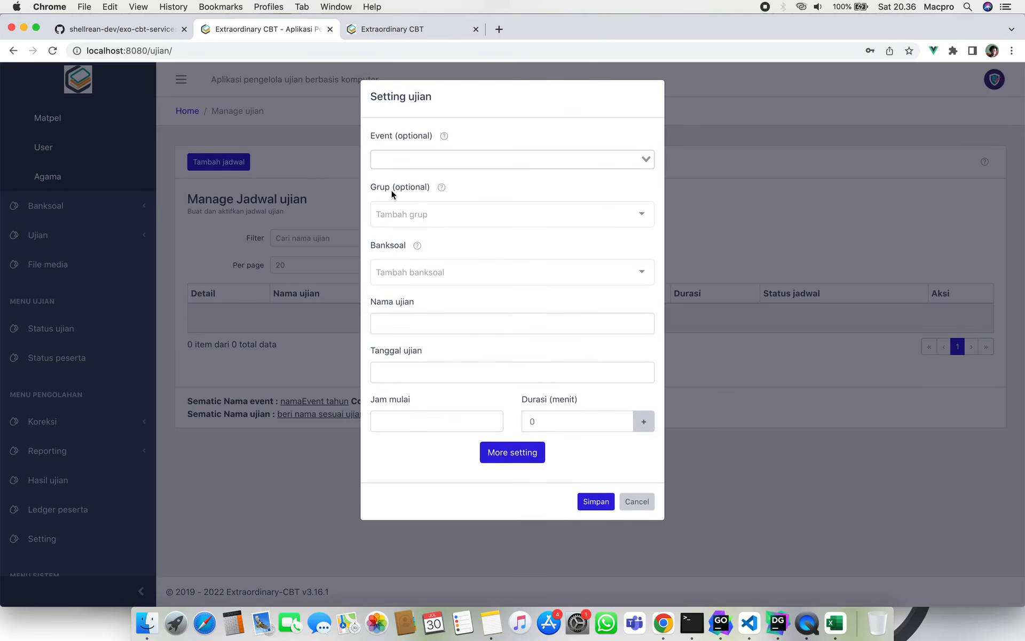
click(430, 216)
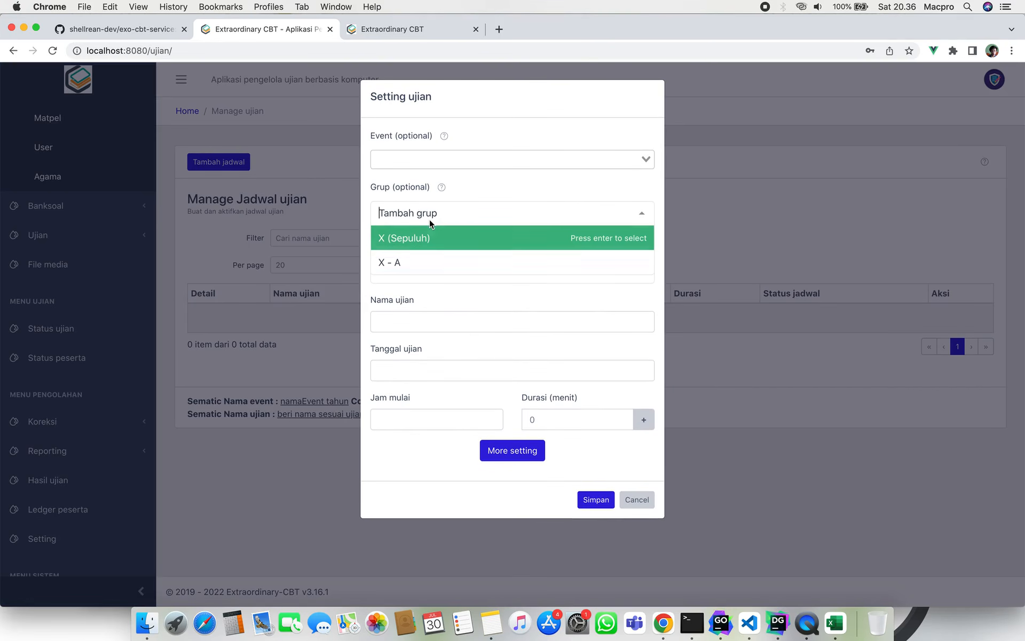
click(432, 262)
click(454, 207)
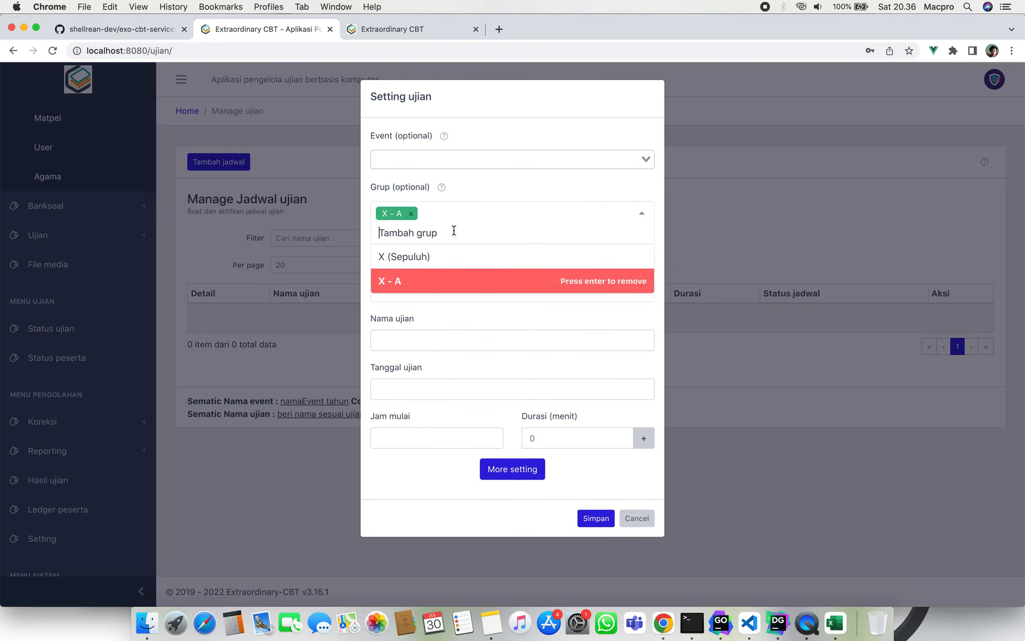
click(455, 256)
click(411, 215)
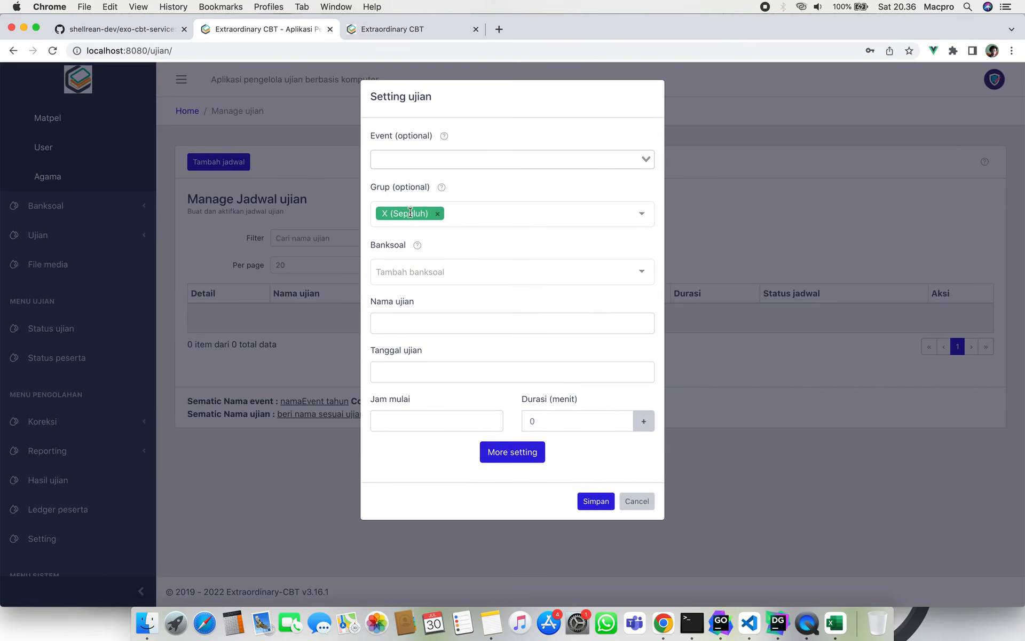
click(439, 213)
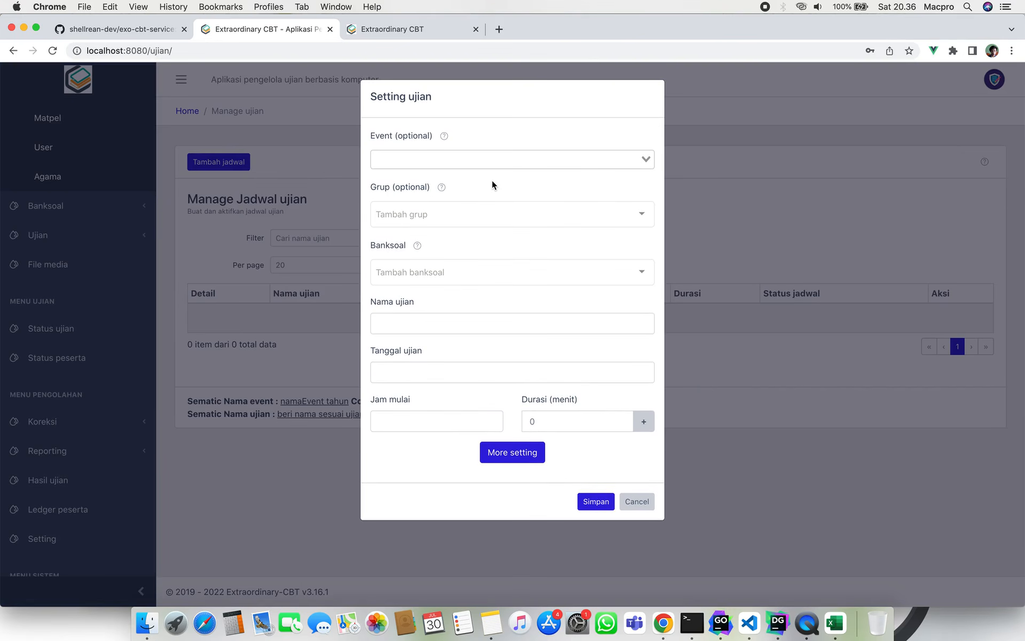
click(485, 213)
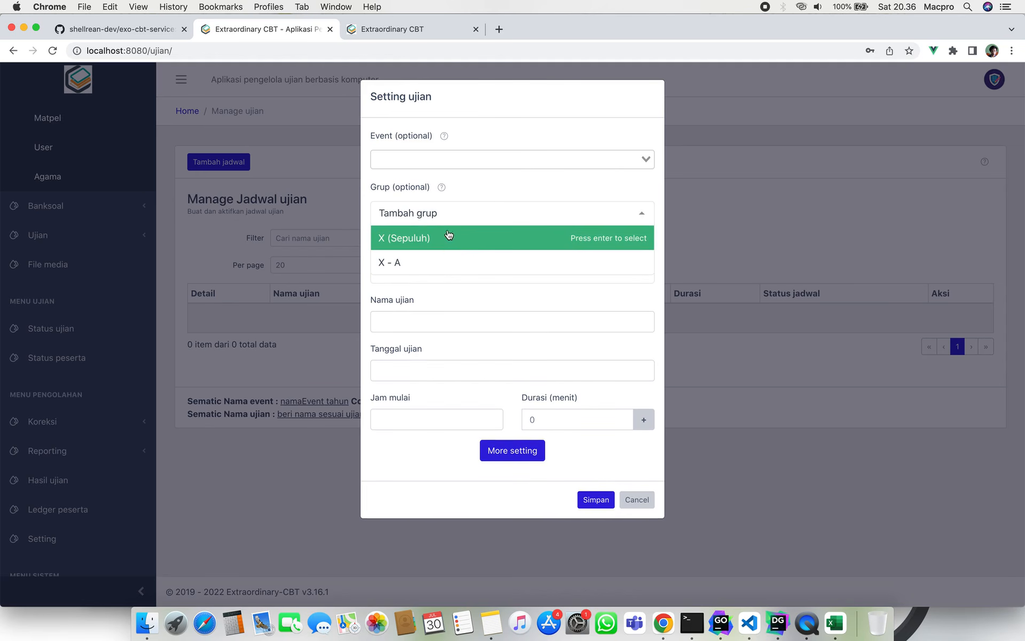
click(452, 260)
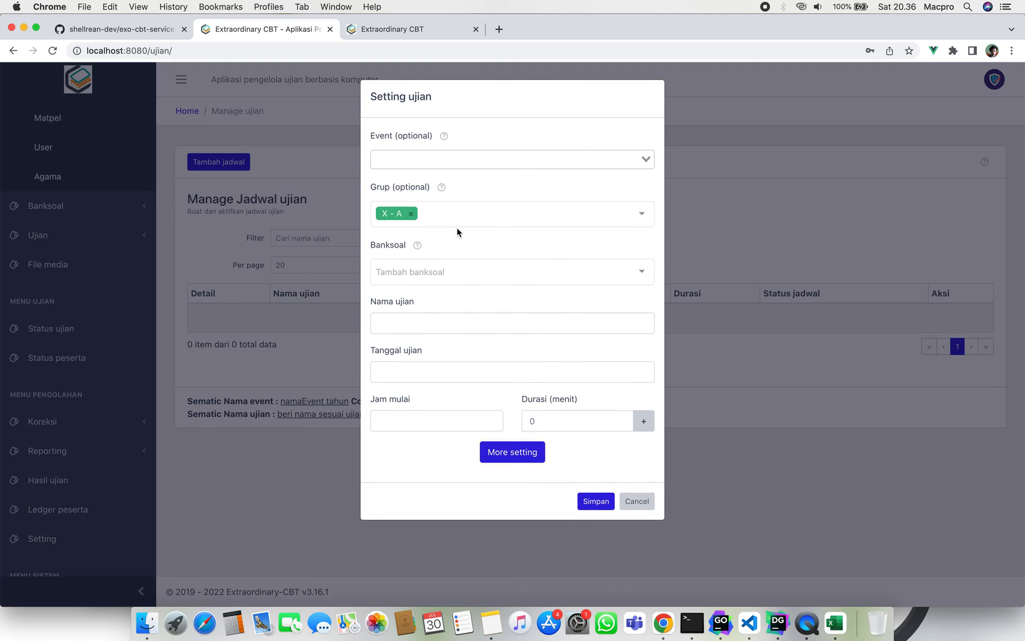
click(411, 215)
click(424, 213)
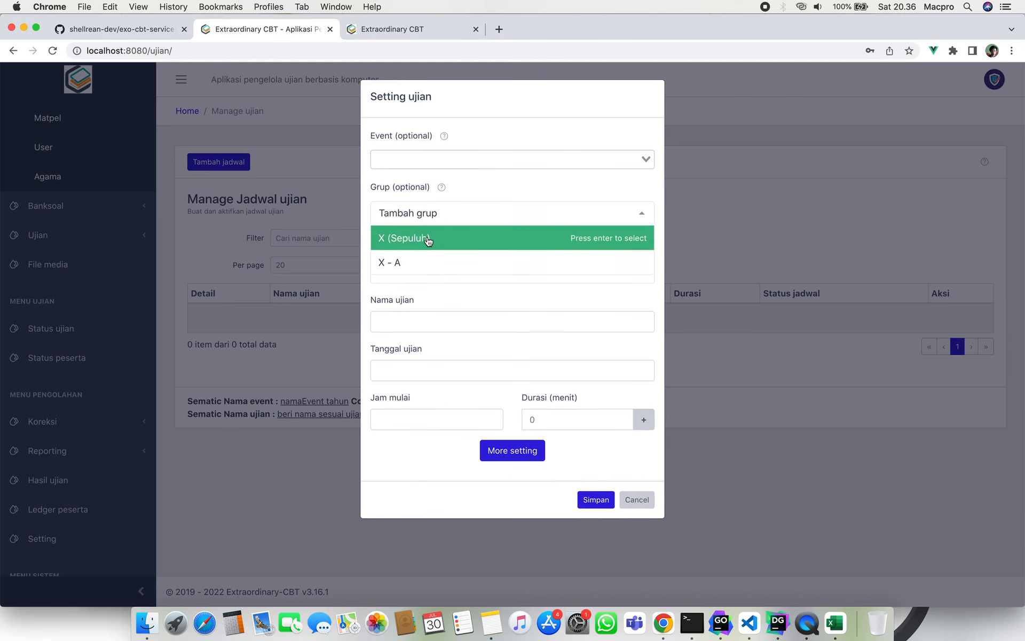
click(428, 239)
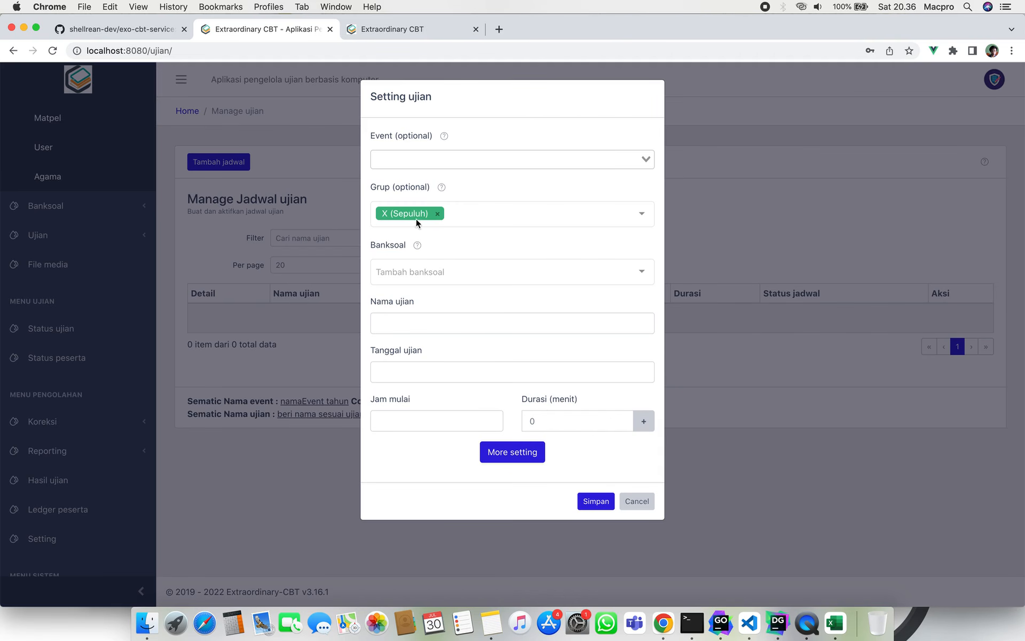
click(438, 214)
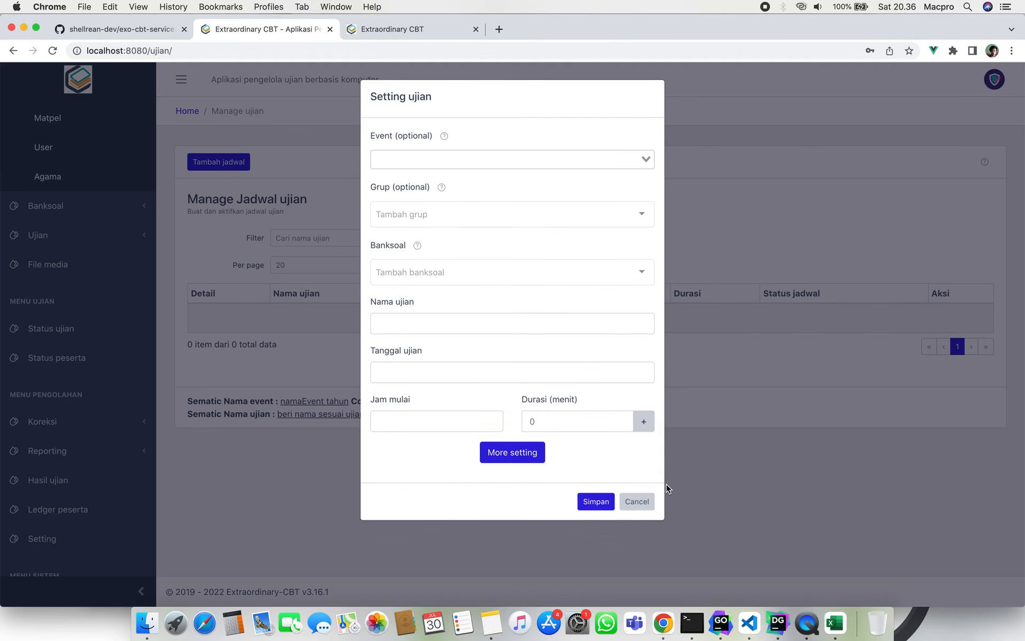
click(636, 503)
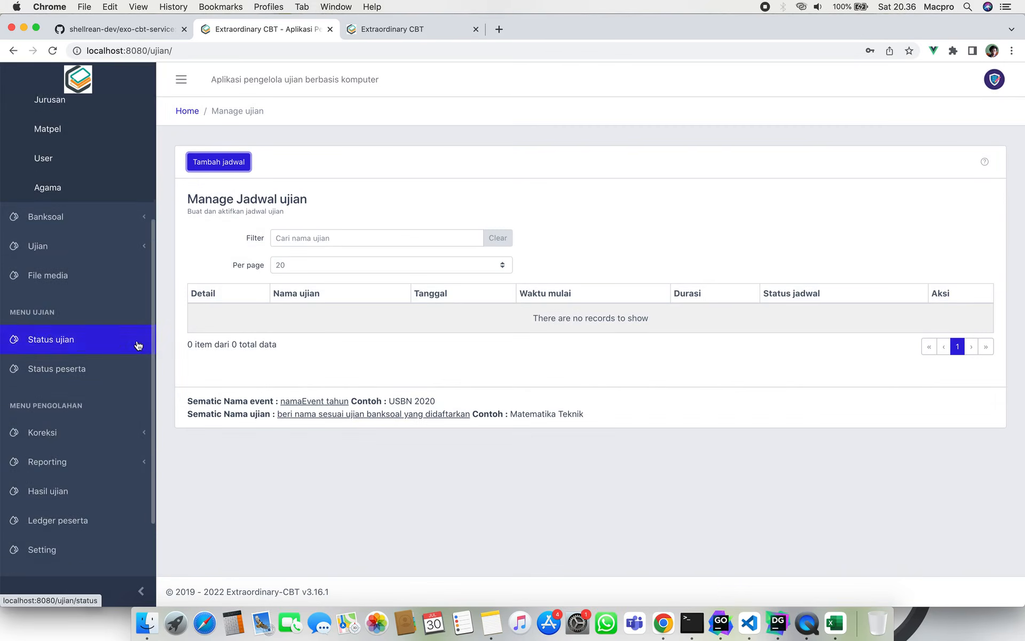
Return to Grup-peserta, then open the Jurusan page under Data master.
scroll(137, 347, up, 4)
click(83, 267)
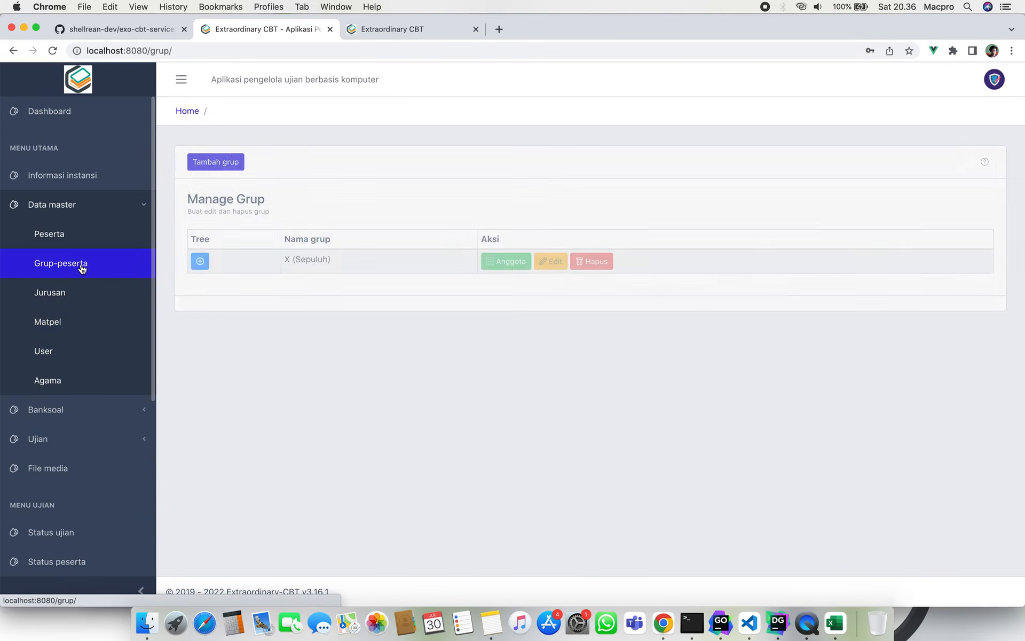
click(75, 297)
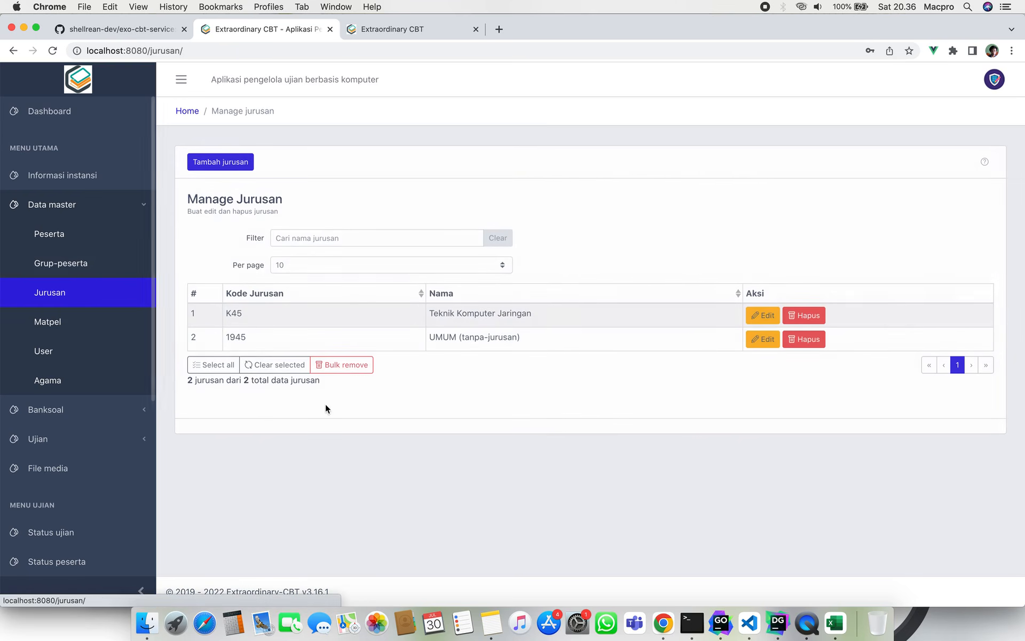
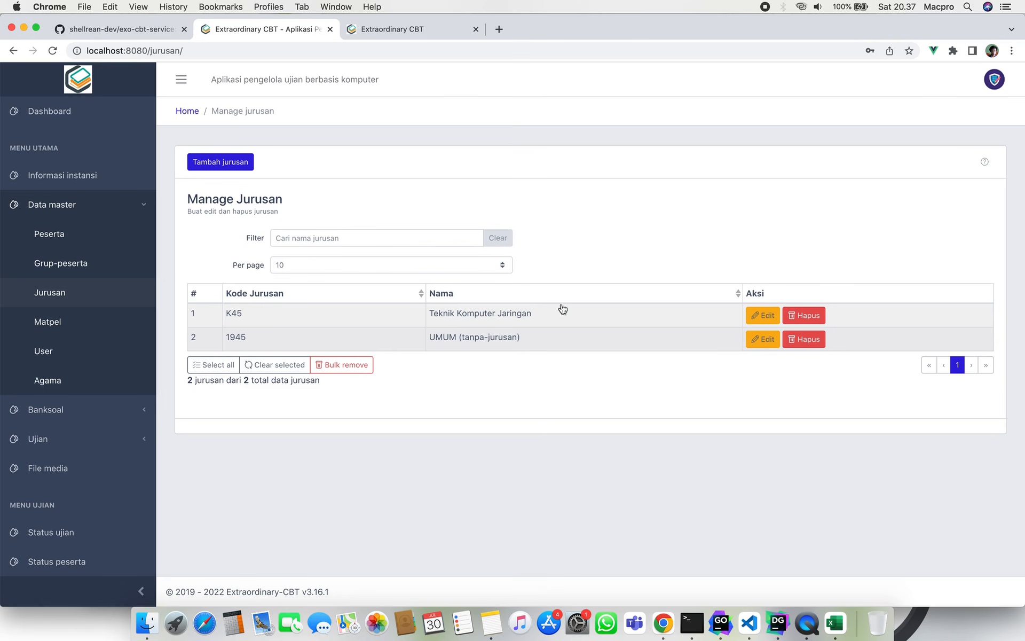
Try deleting the Teknik Komputer Jaringan major, then cancel at the warning.
click(803, 315)
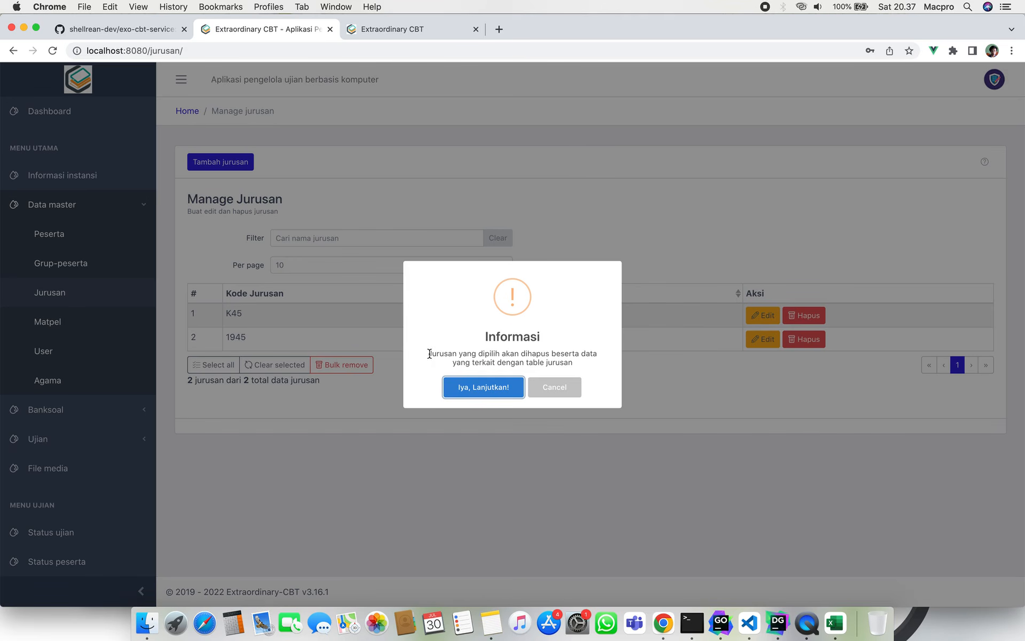
drag(429, 354, 578, 364)
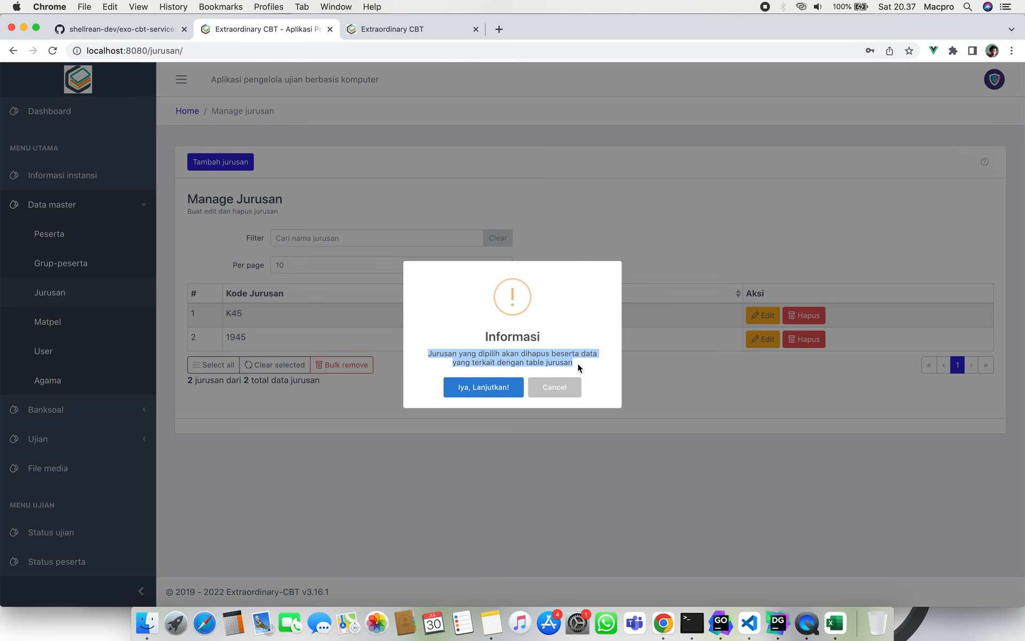
click(578, 363)
click(567, 395)
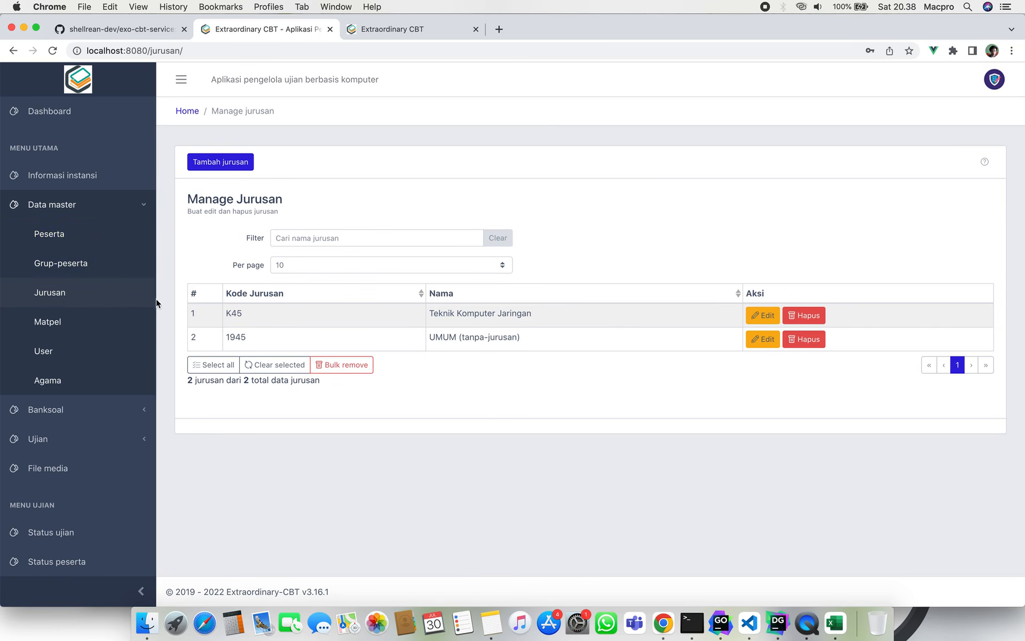
Go to the Matpel subjects page and expand the Bahasa Indonesia row's details.
click(106, 411)
click(105, 412)
click(75, 324)
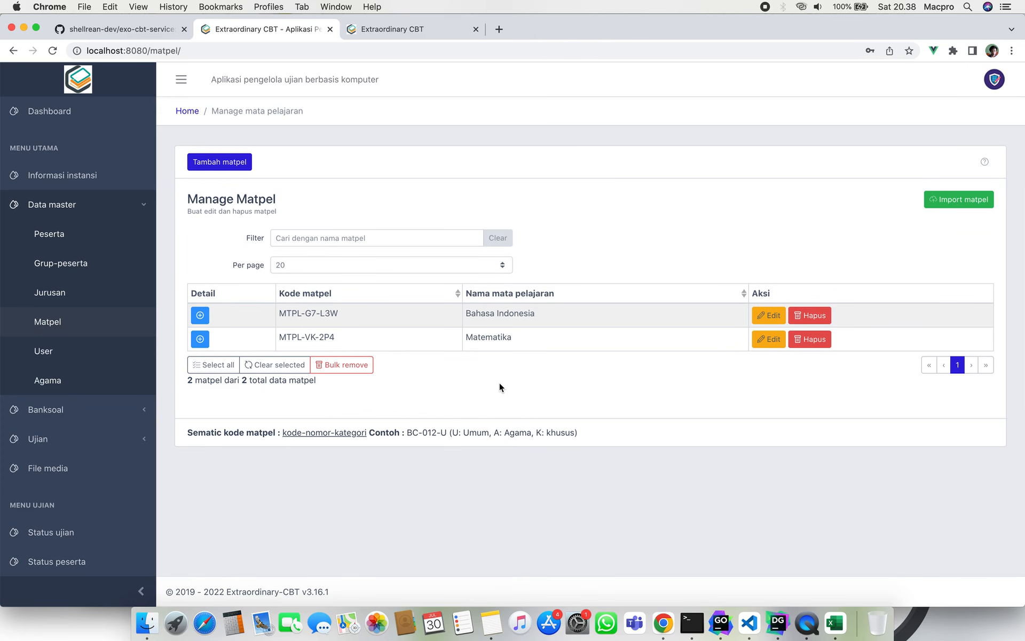
click(200, 315)
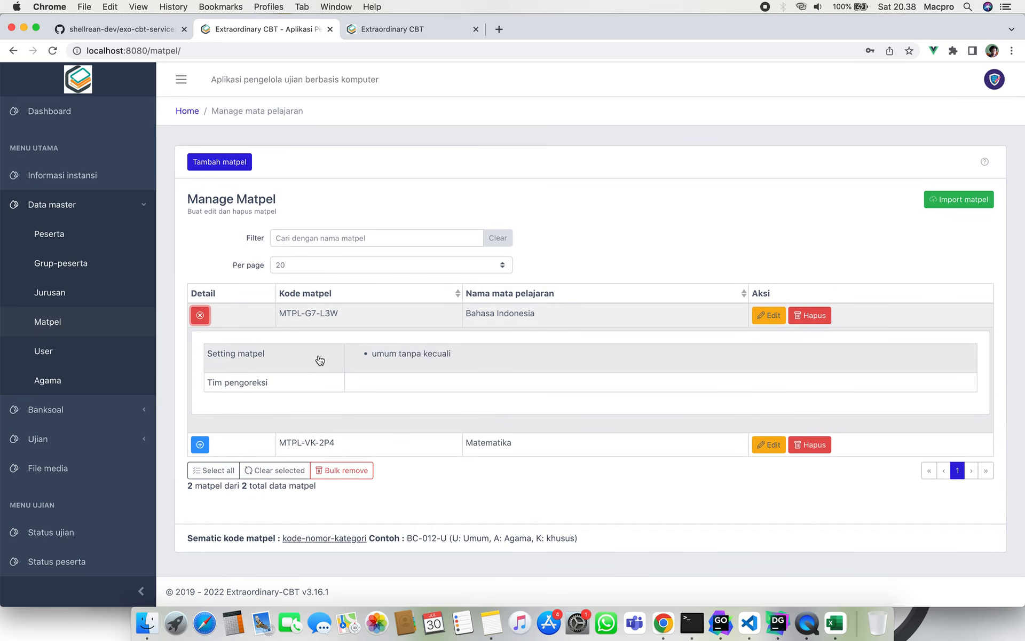
drag(372, 355, 383, 356)
click(384, 358)
Open Jadwal ujian from the Ujian section of the sidebar.
click(109, 411)
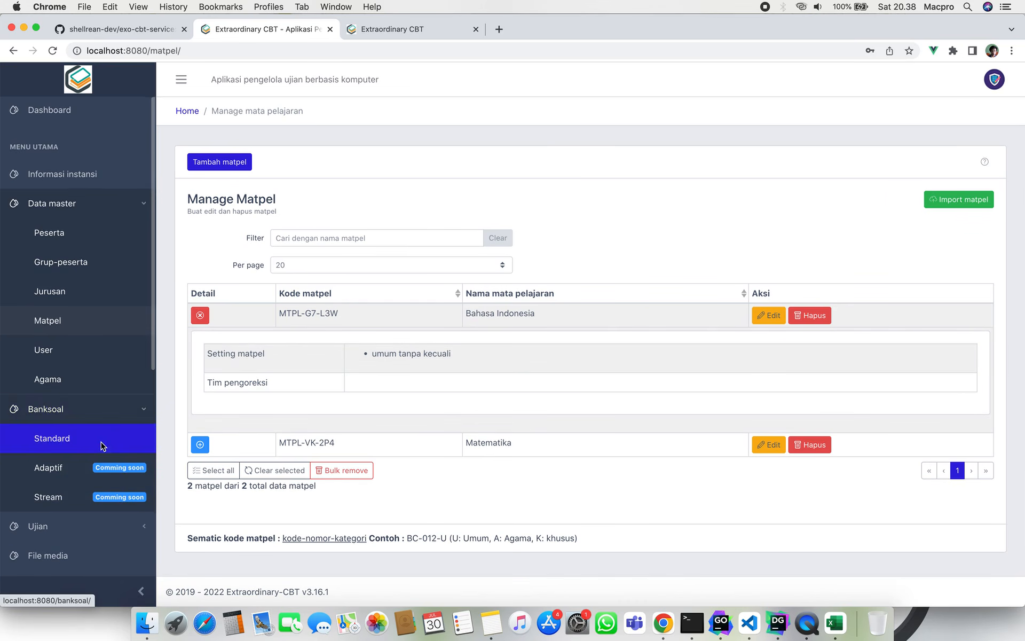
scroll(104, 440, down, 5)
click(90, 406)
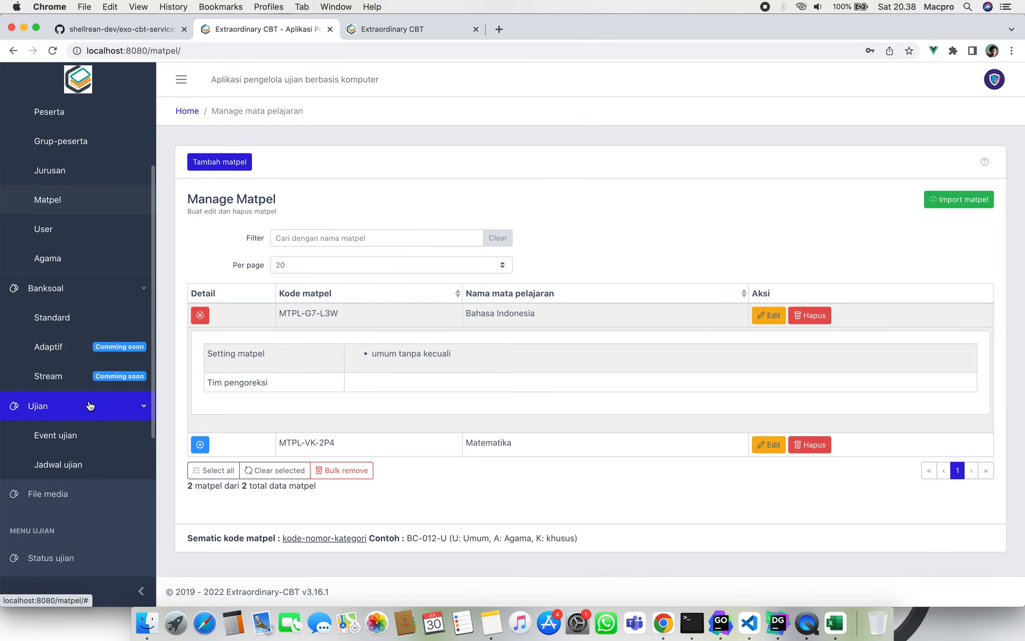
click(99, 461)
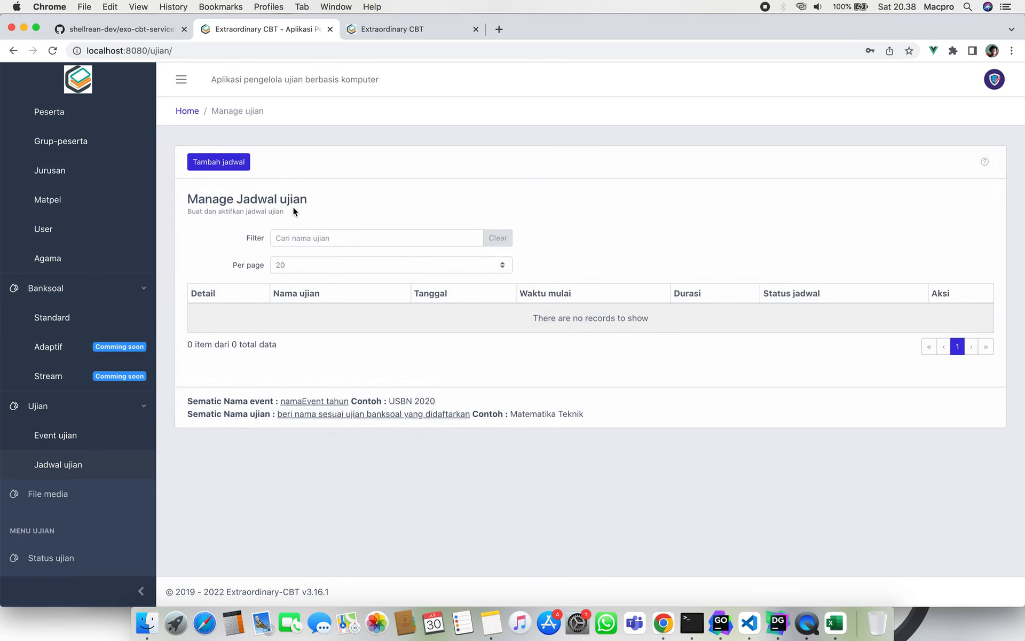
click(239, 163)
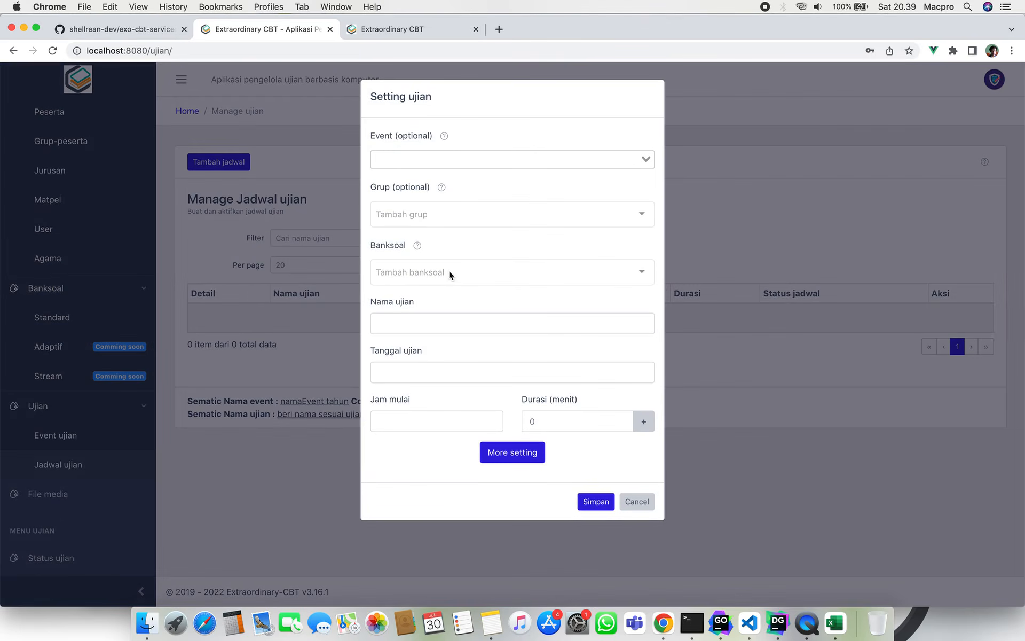
click(470, 274)
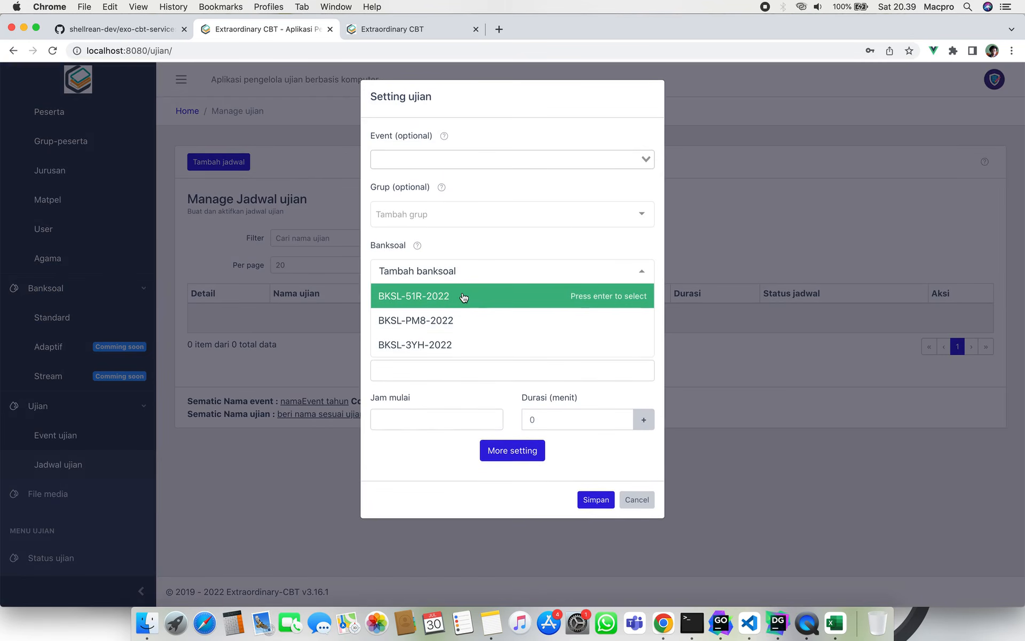
click(463, 297)
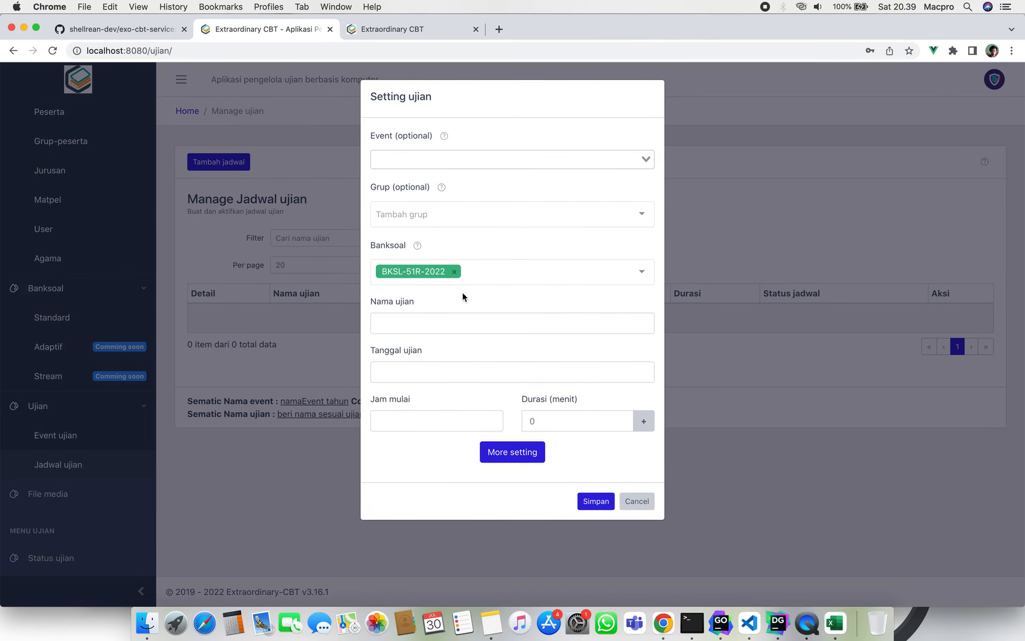
click(411, 273)
click(489, 234)
click(492, 270)
click(481, 336)
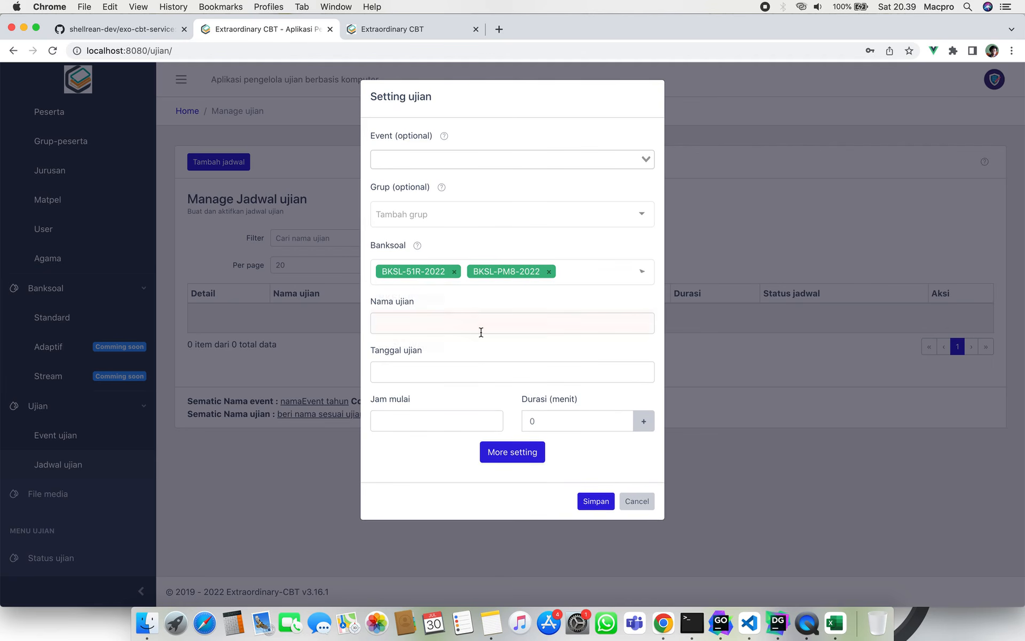
click(495, 272)
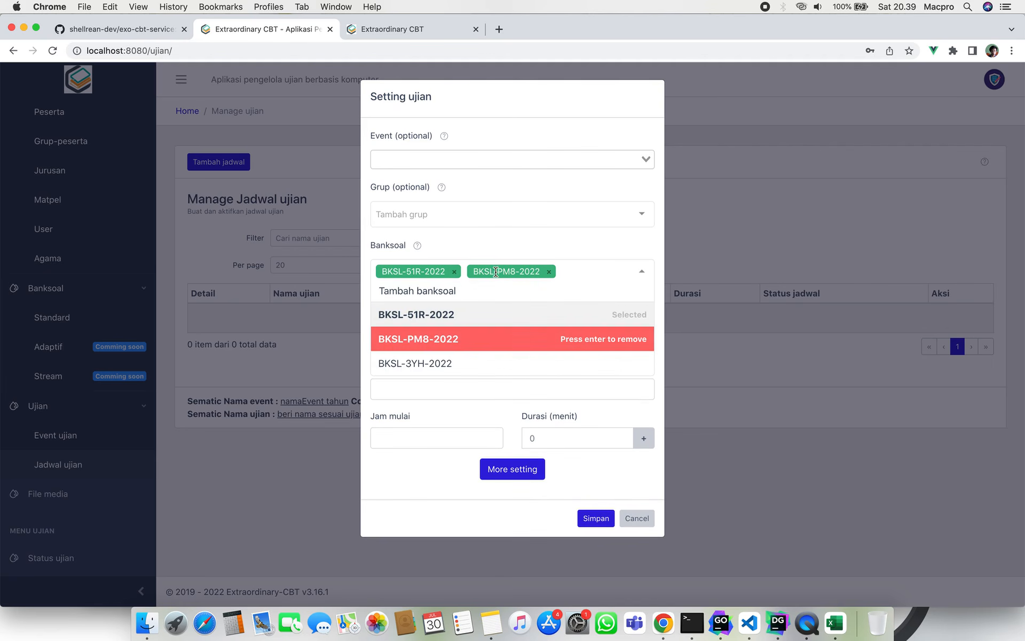
click(503, 273)
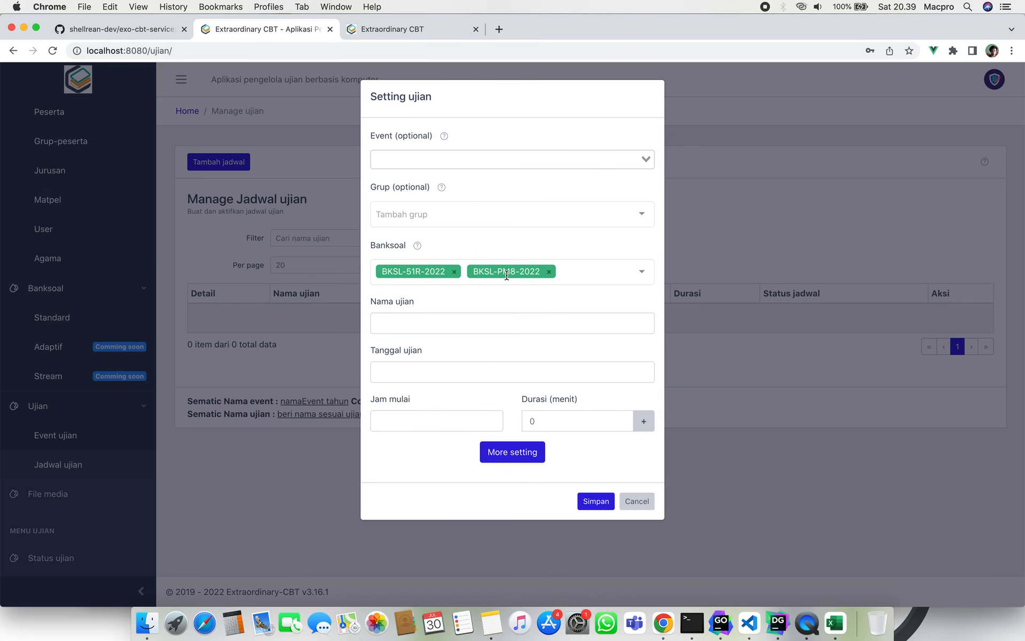
click(475, 271)
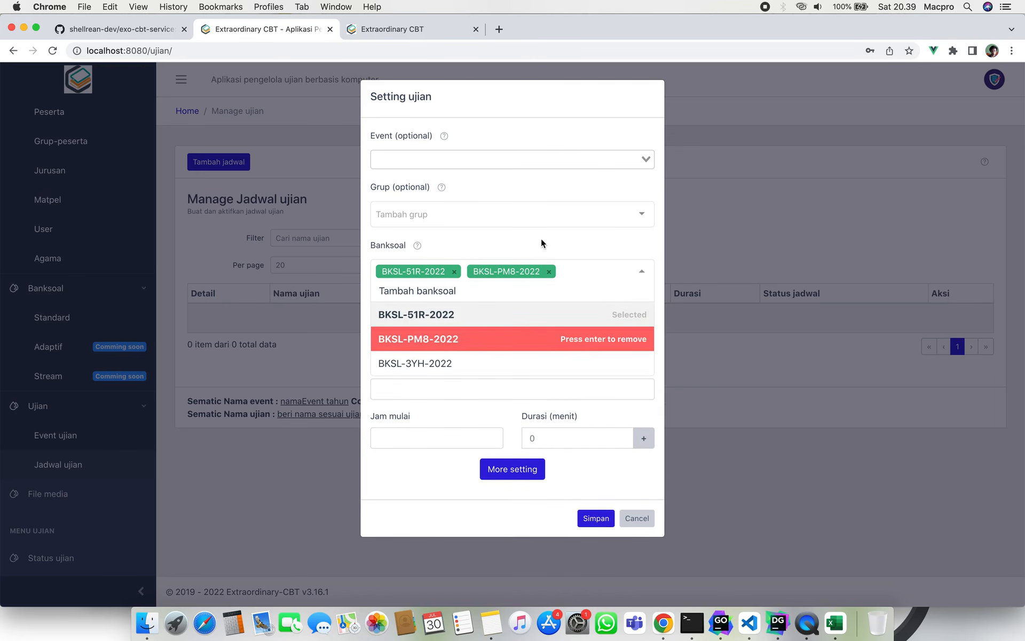
click(541, 243)
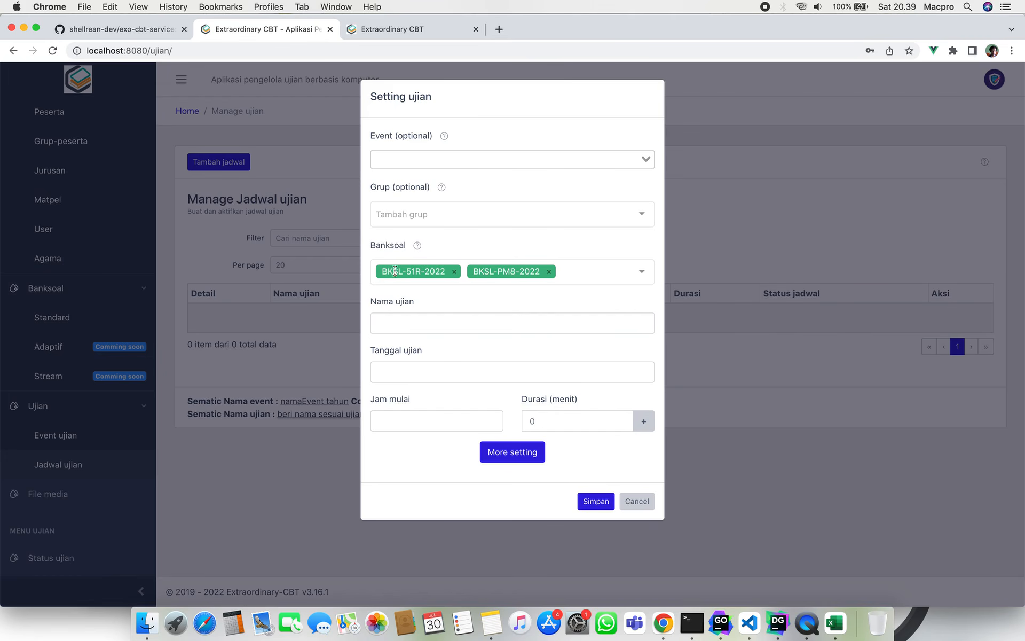
click(637, 501)
Go to the Matpel page and start adding a new subject.
scroll(107, 345, up, 3)
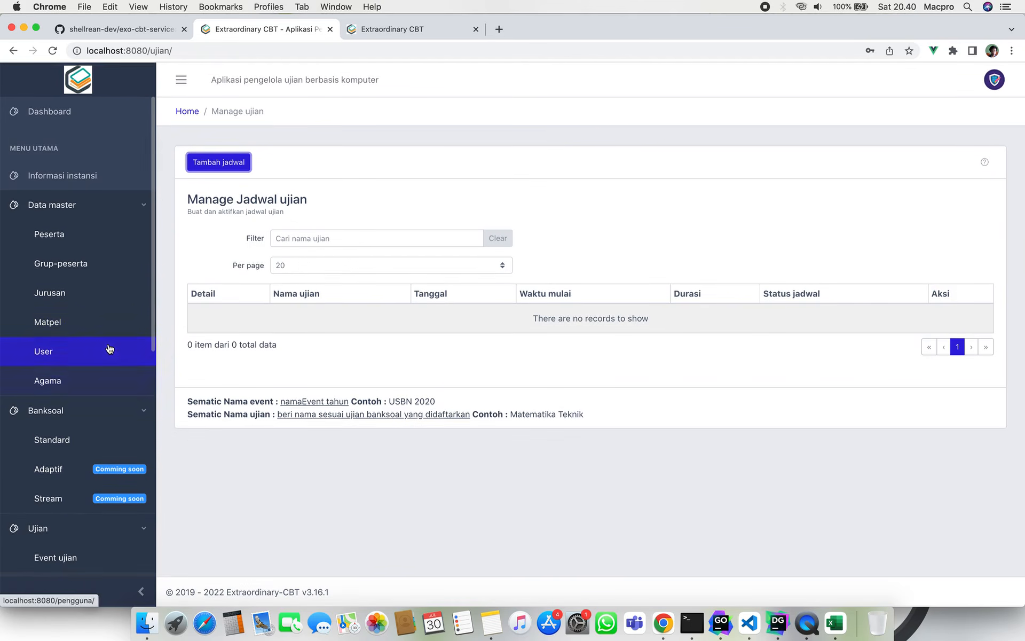
click(84, 334)
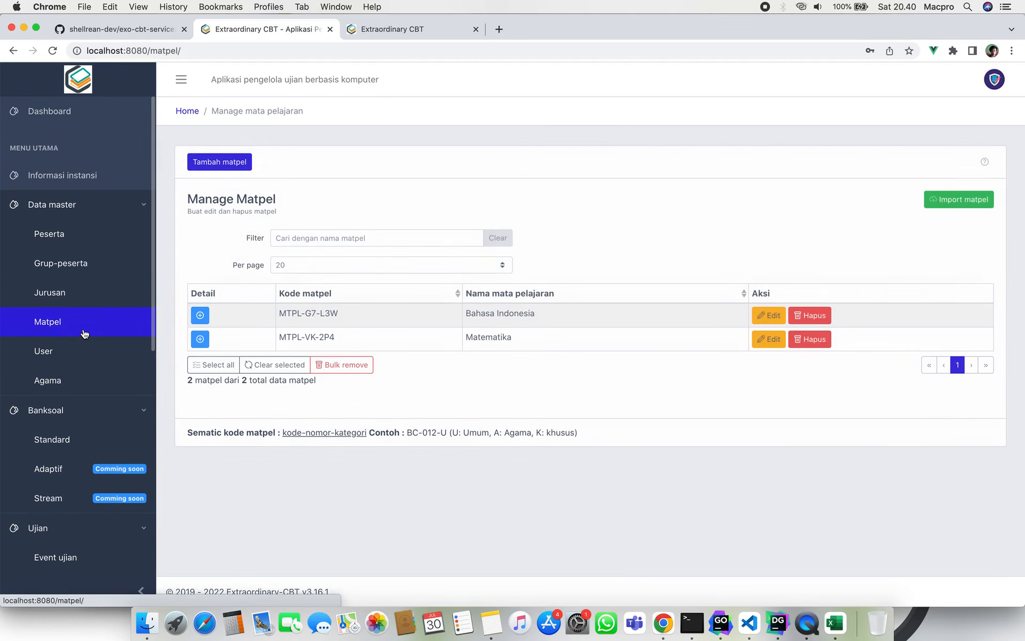
click(218, 162)
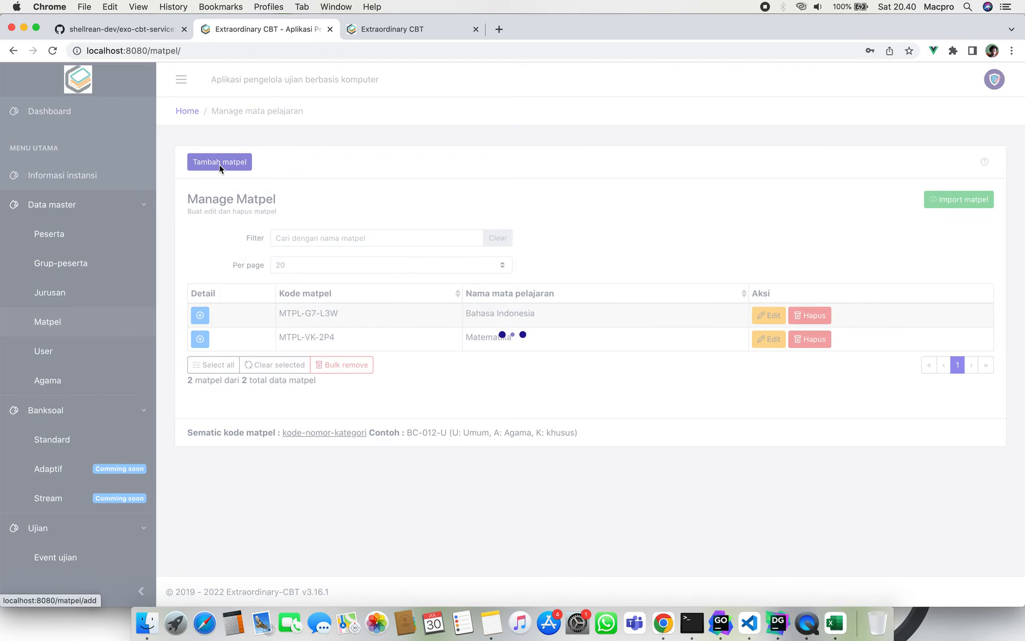
Check the prefilled subject code MTPL-PI-5BM and bring up the Tim pengoreksi list.
click(388, 428)
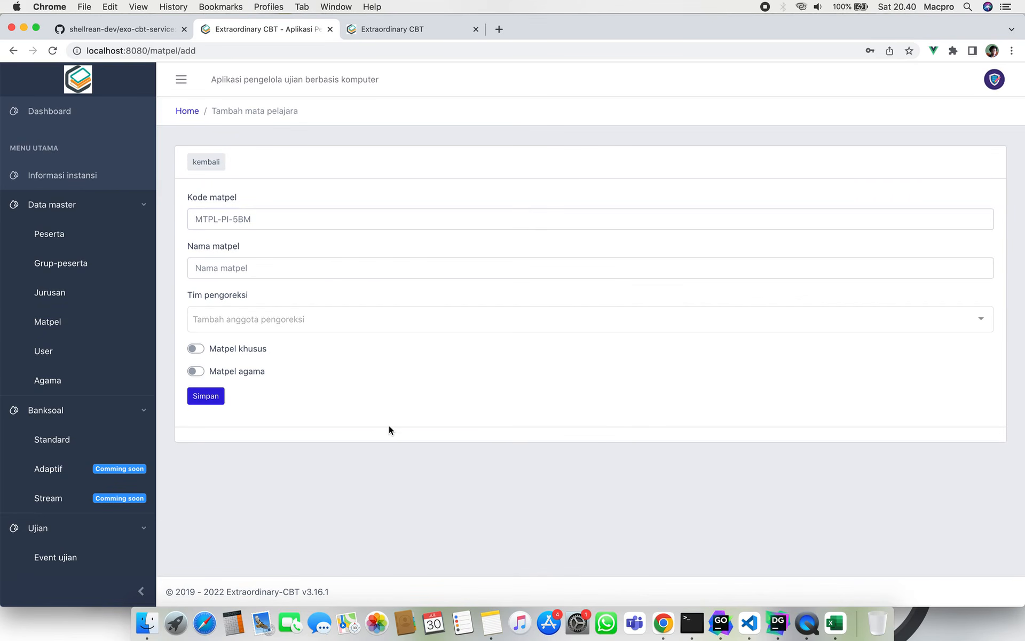
click(315, 221)
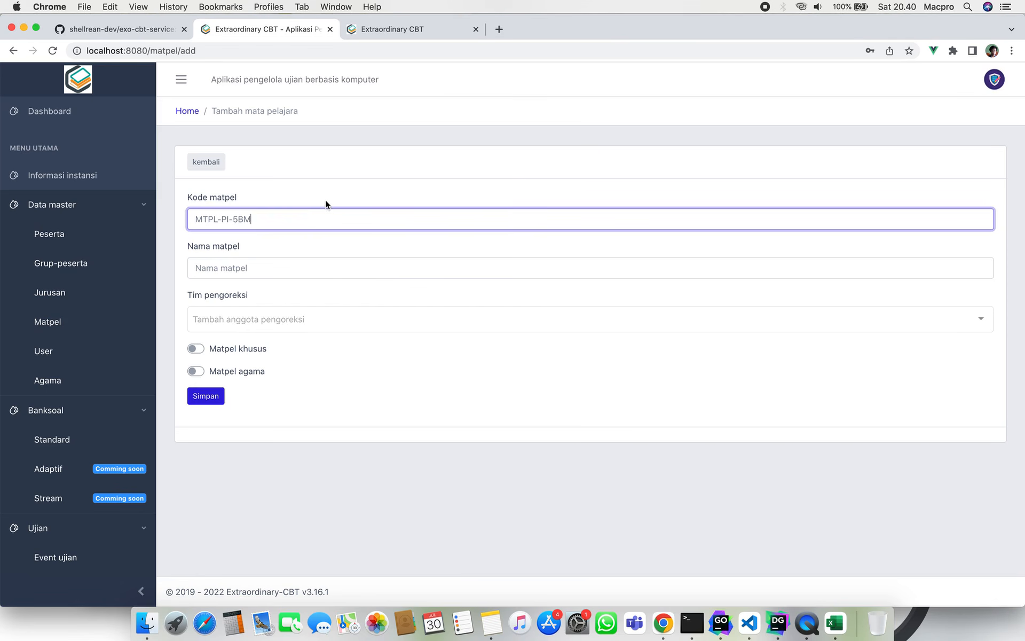
click(334, 194)
click(309, 219)
click(348, 181)
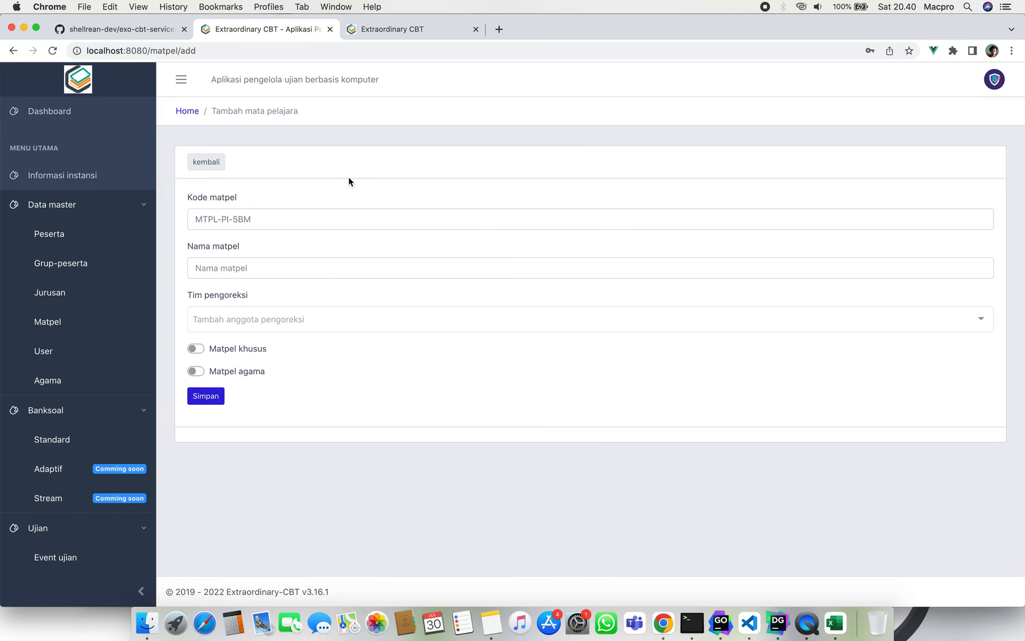
click(320, 219)
click(354, 191)
click(289, 319)
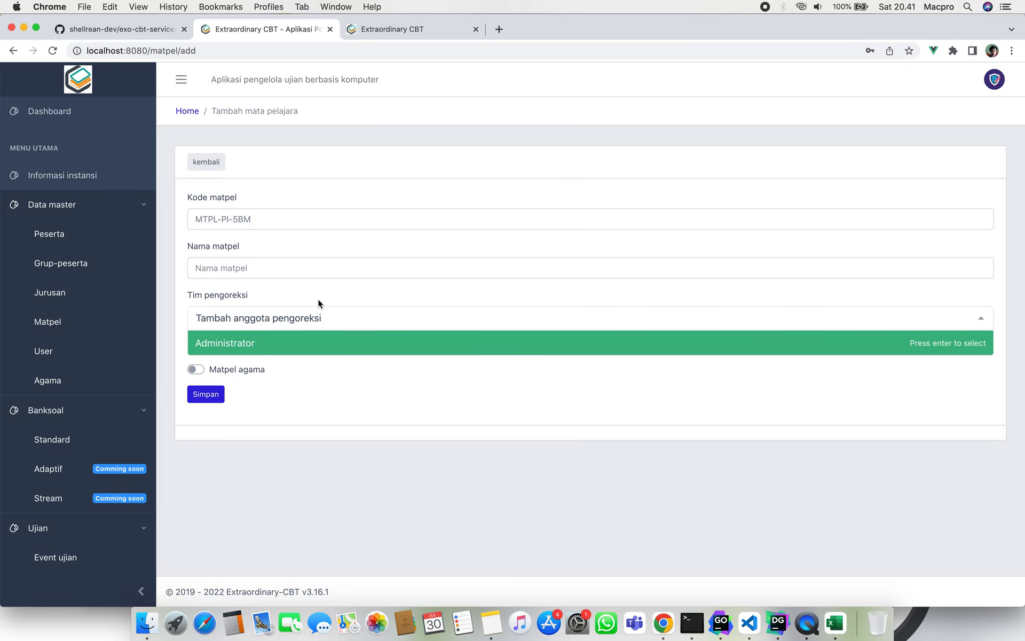
Choose Administrator as the correction team, then expand Koreksi in the sidebar.
click(336, 342)
scroll(61, 448, down, 5)
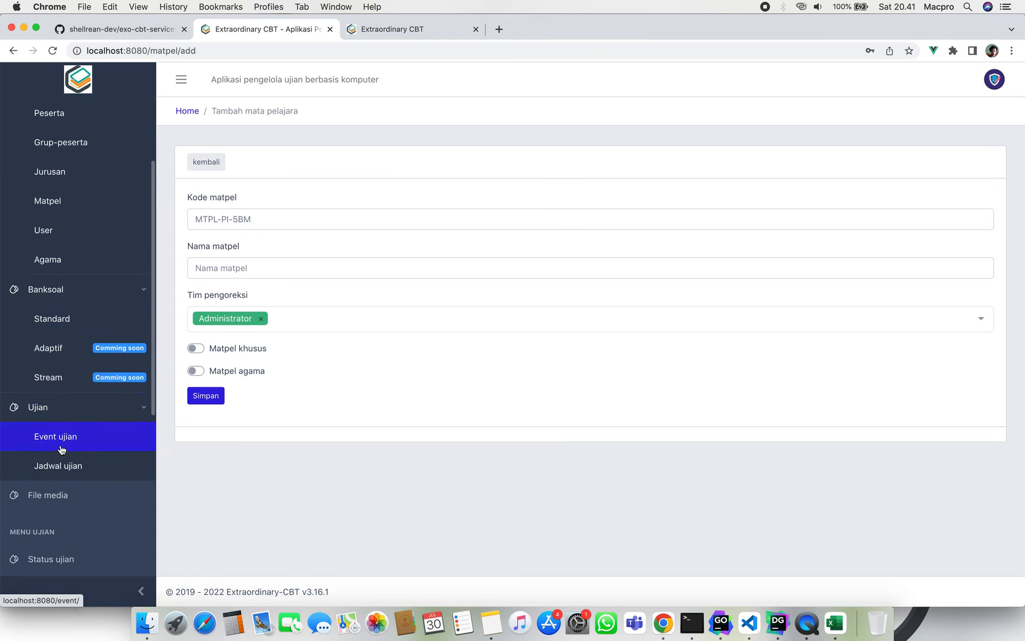
scroll(61, 448, down, 2)
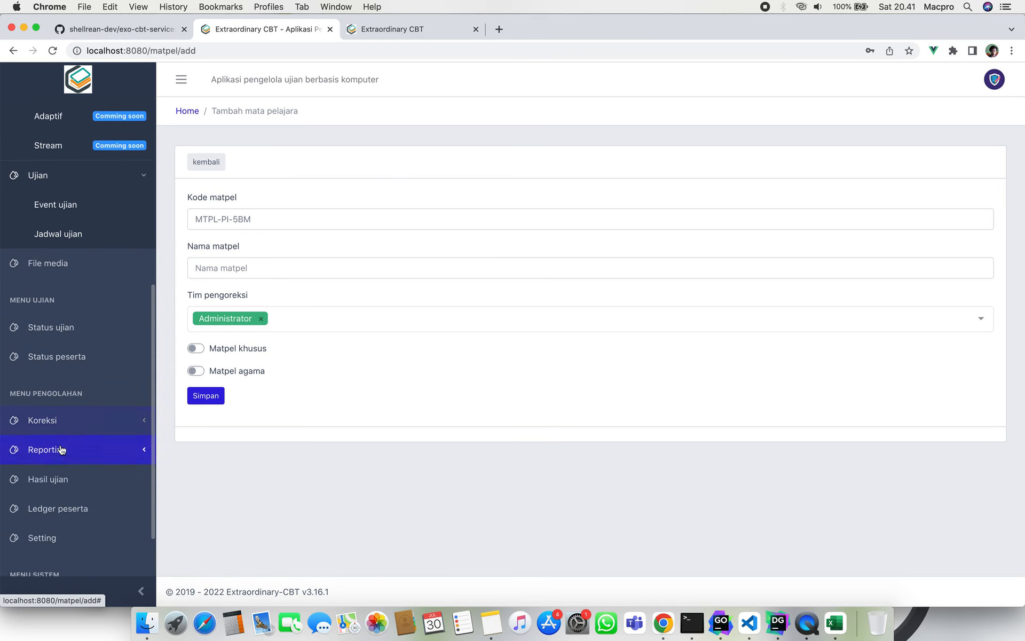
click(63, 406)
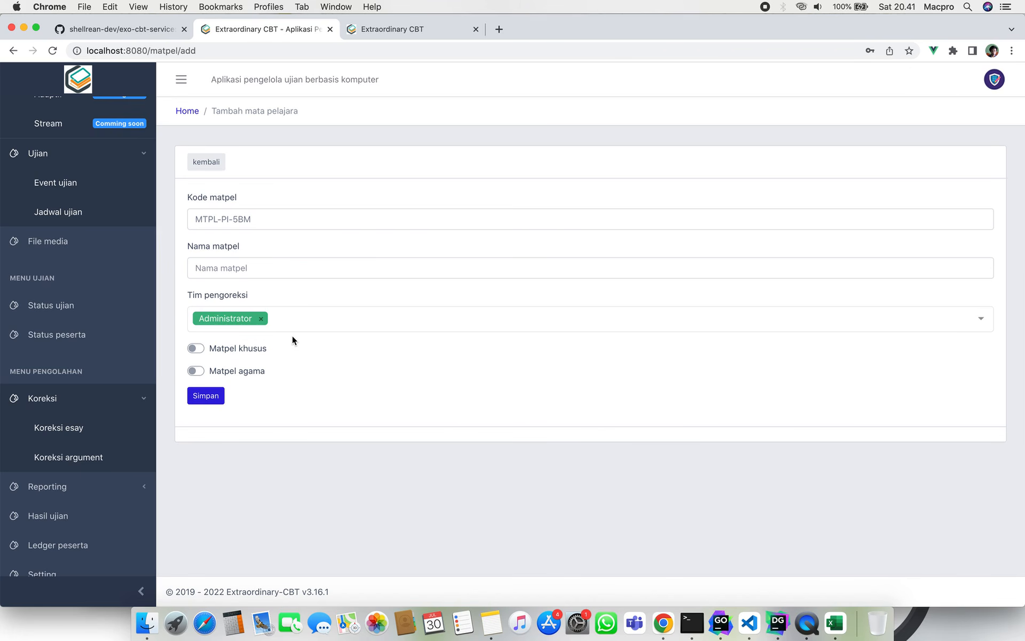
Mark the subject as major-specific and assign the Teknik Komputer Jaringan major.
click(197, 348)
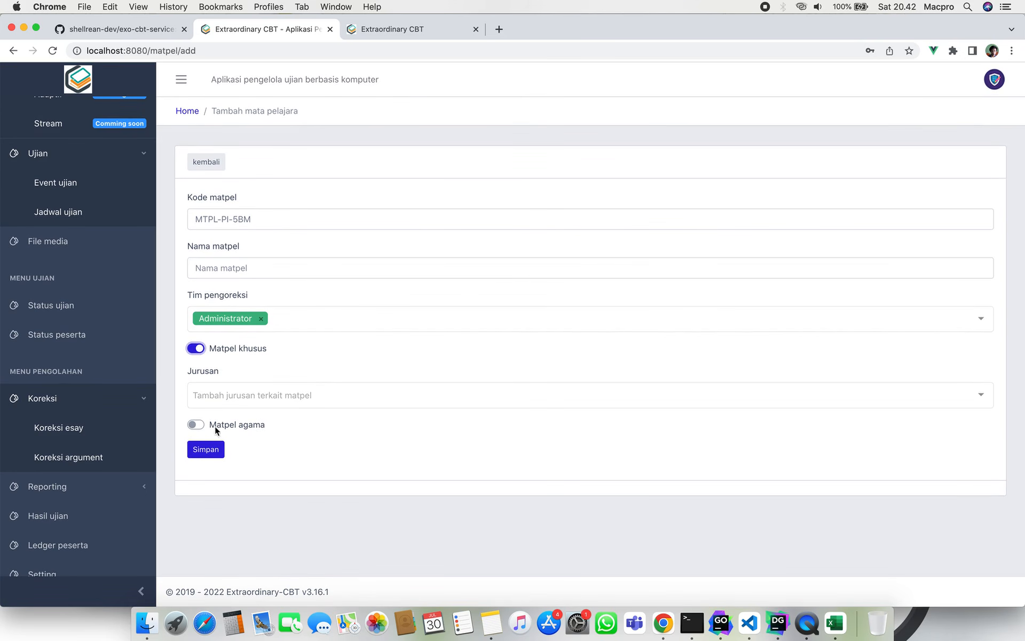
click(196, 425)
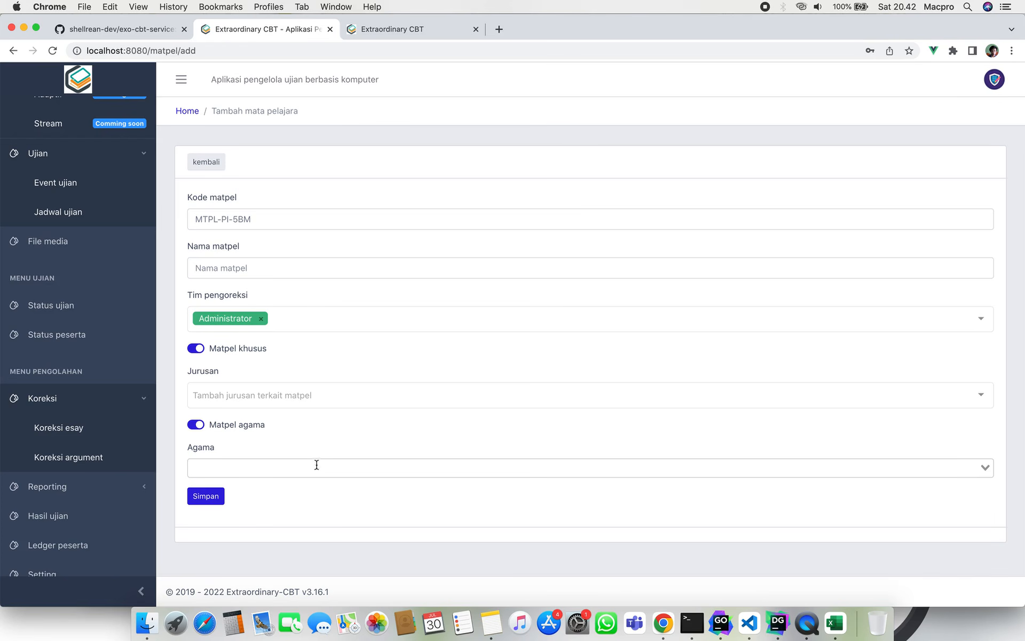
click(310, 391)
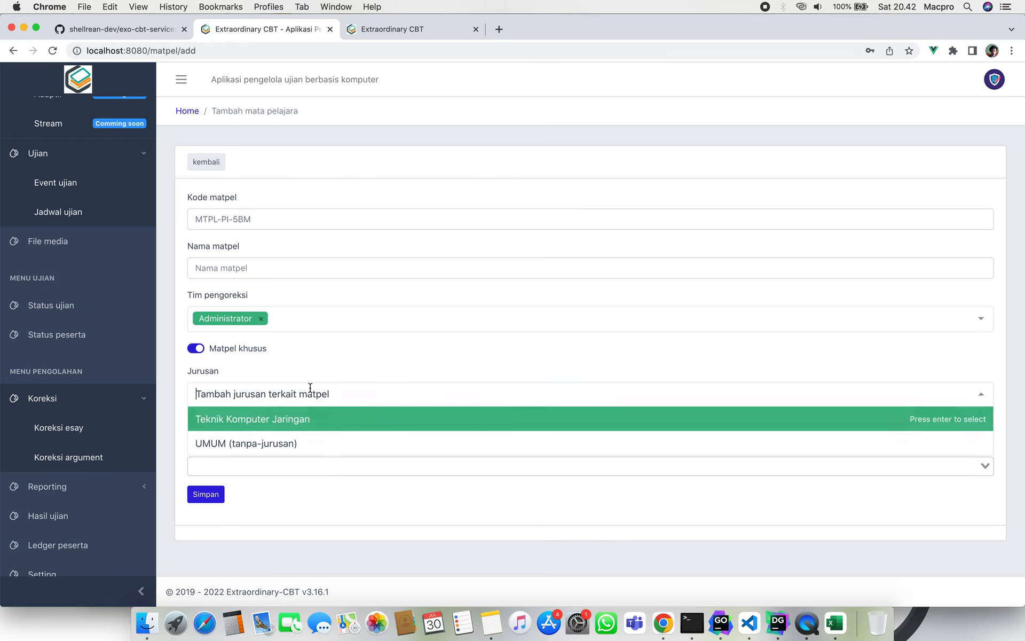
click(347, 420)
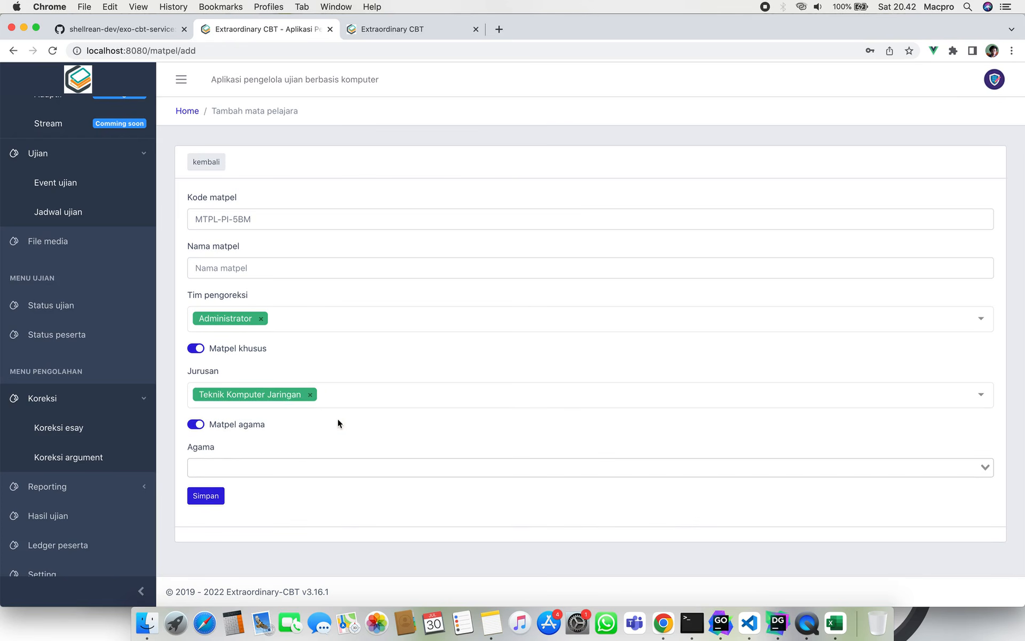
click(310, 394)
click(311, 393)
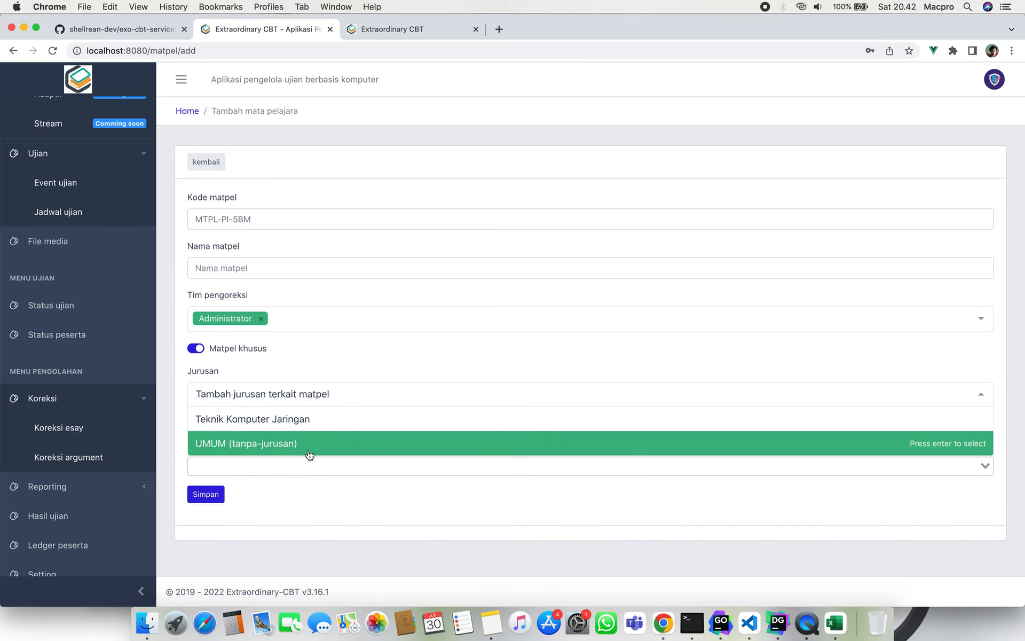
click(310, 453)
click(299, 395)
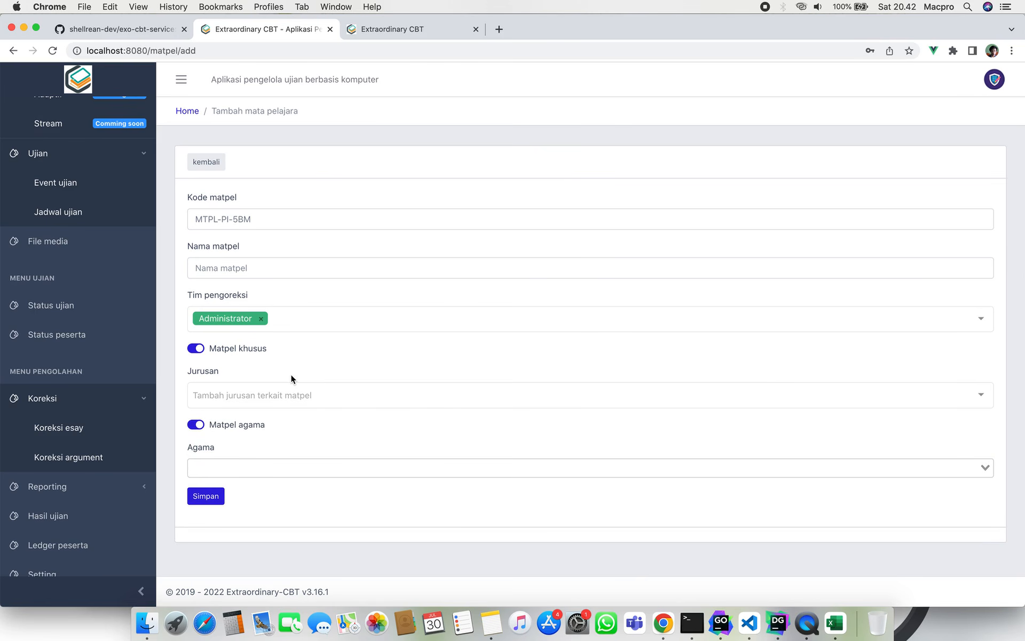
click(303, 398)
click(276, 419)
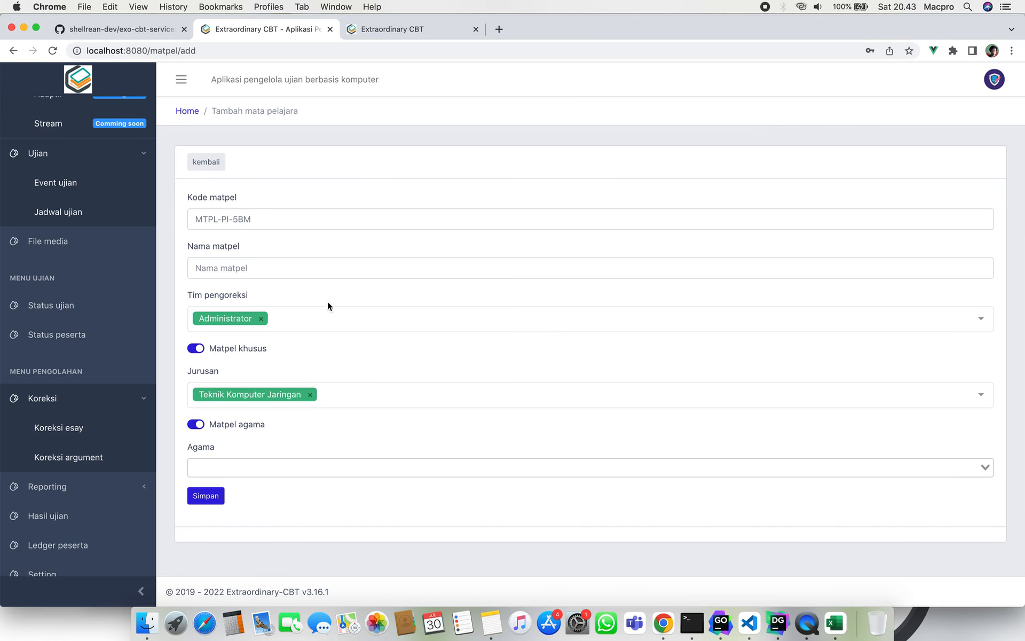
Name the subject 'Matematika Teknik', keeping Teknik Komputer Jaringan as its only major.
click(322, 271)
text(Ma)
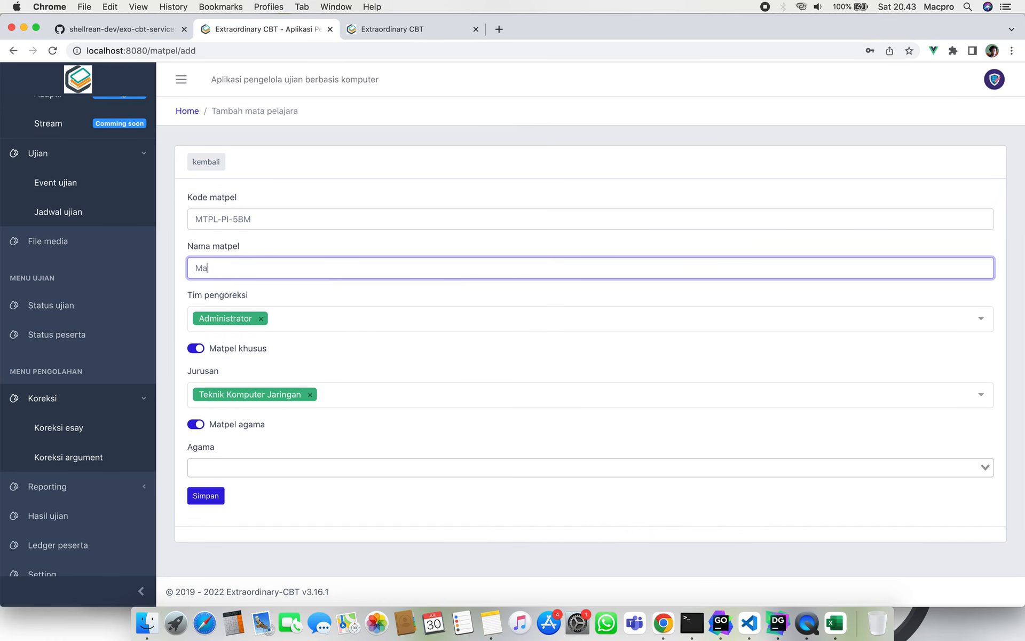
text(tematika Teknik)
click(358, 395)
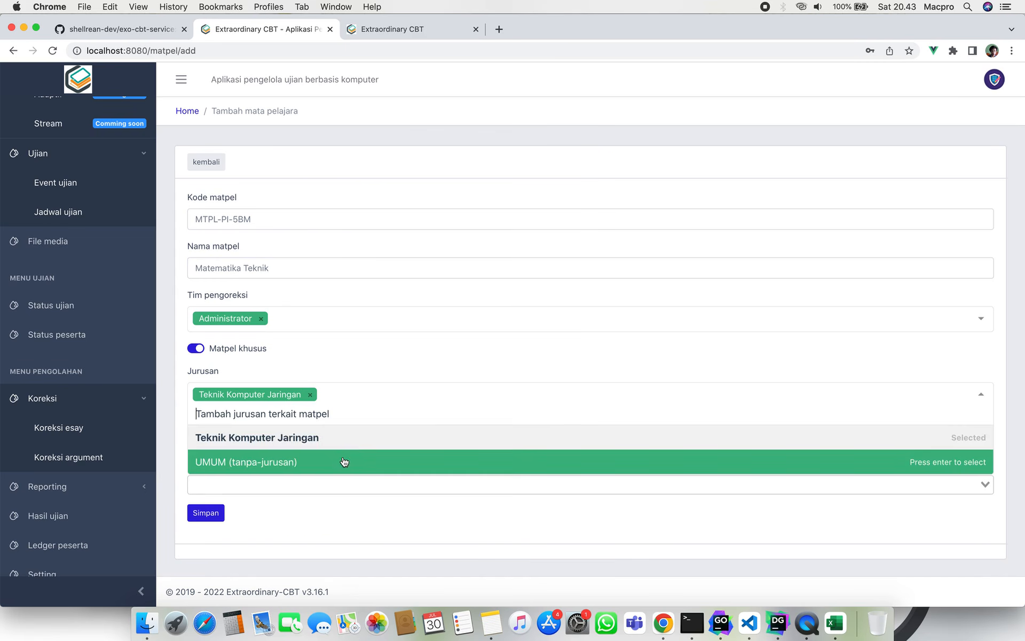
click(343, 458)
click(428, 394)
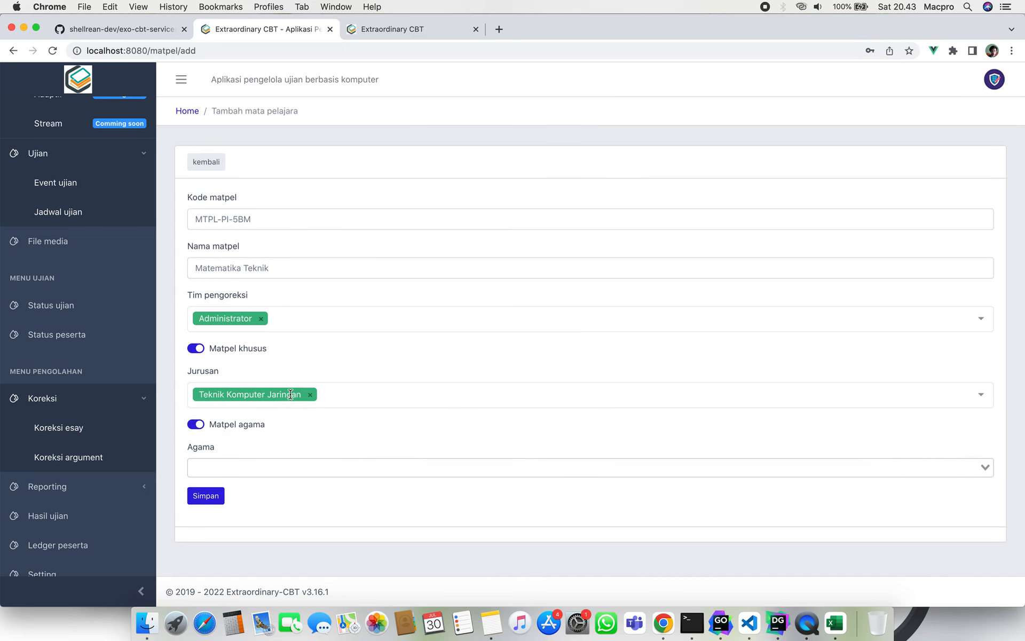
double_click(251, 267)
click(309, 242)
Switch the Matpel agama setting off and save the subject.
click(196, 425)
click(241, 467)
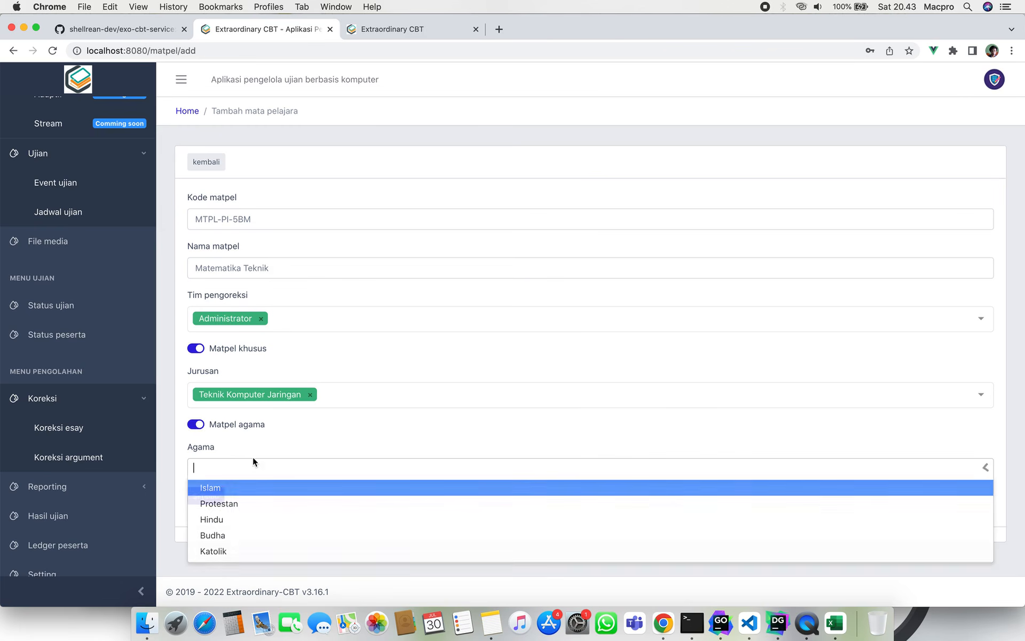
click(277, 438)
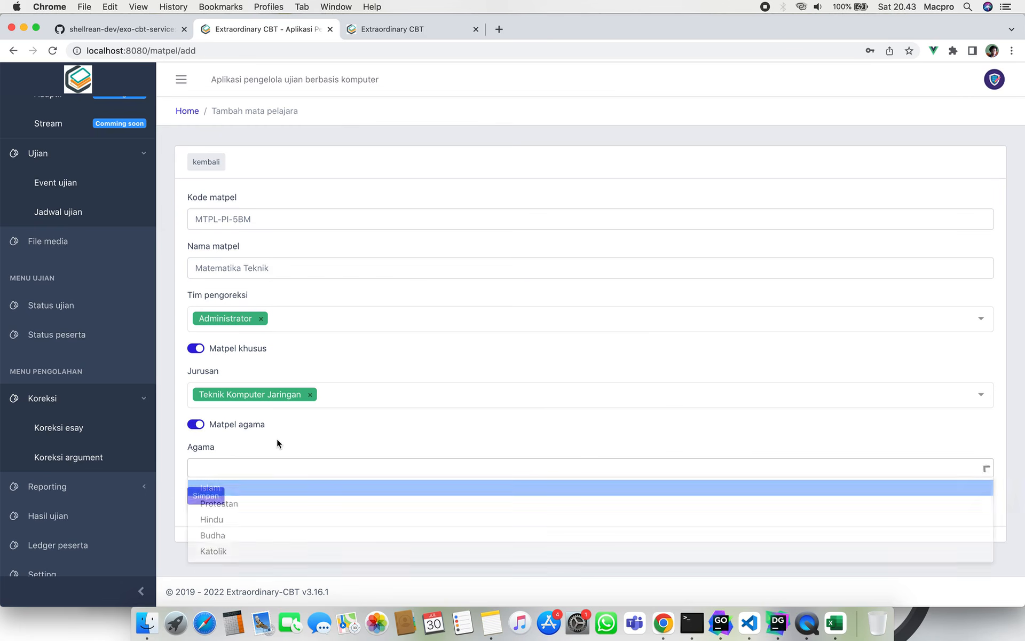
click(196, 425)
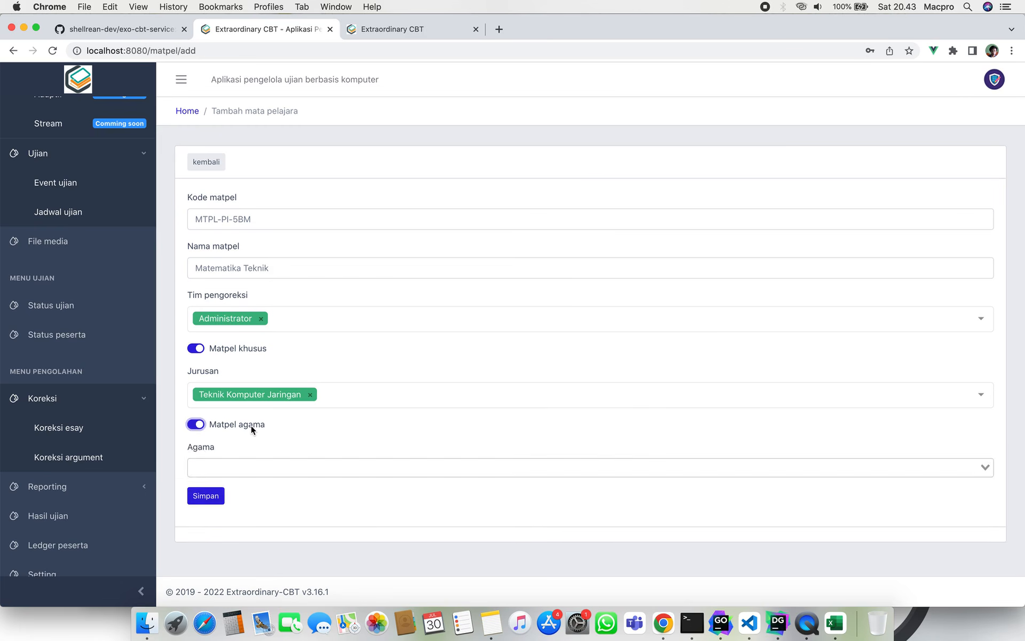
click(251, 425)
click(316, 415)
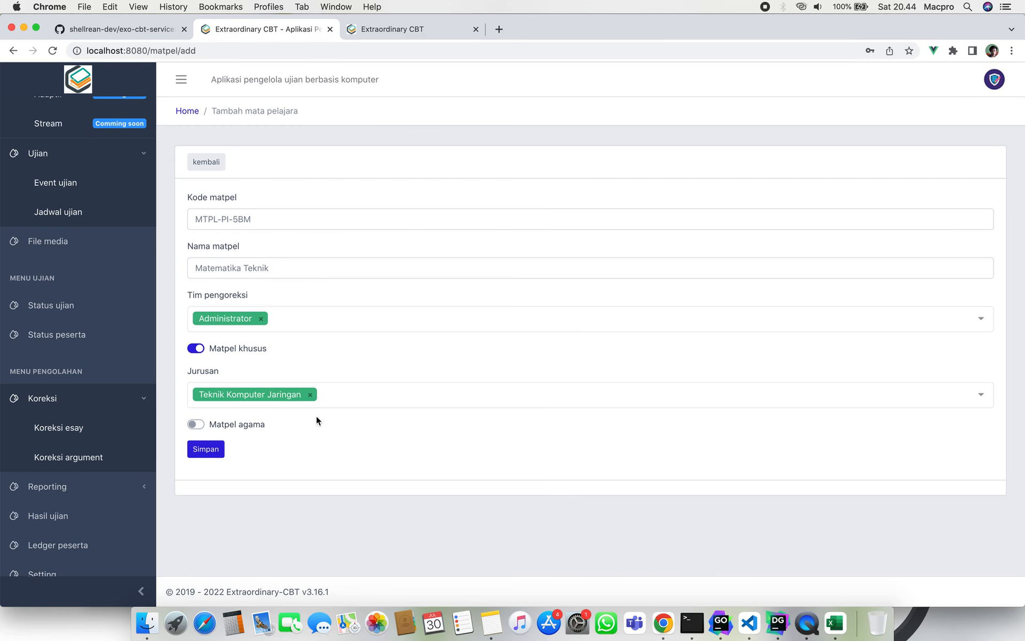
click(211, 450)
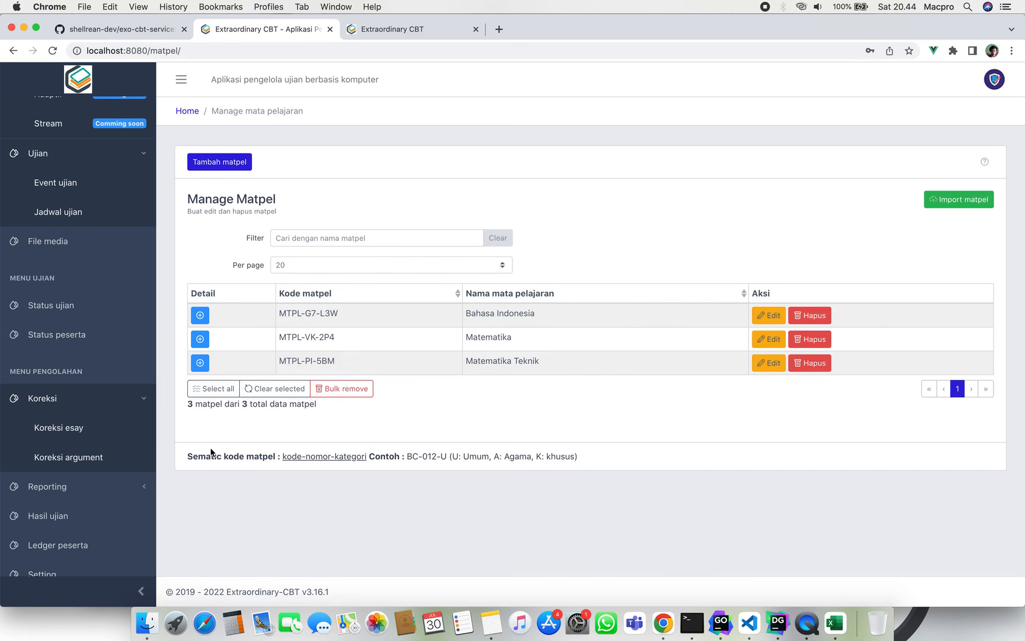
Expand Matematika Teknik's details to check its khusus jurusan and Administrator corrector settings.
click(200, 363)
scroll(224, 398, down, 1)
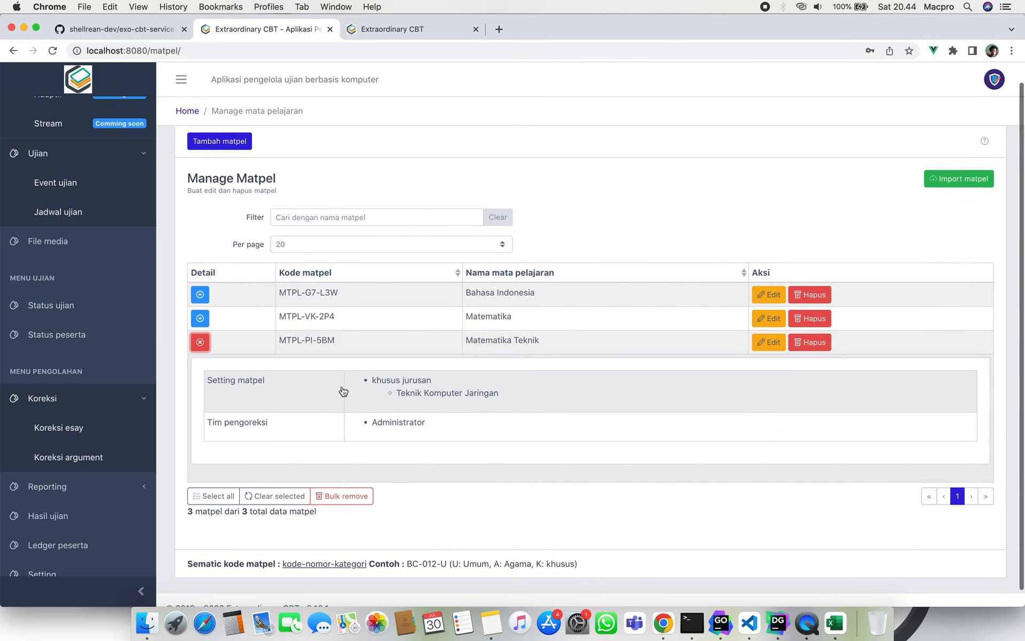
drag(368, 380, 508, 403)
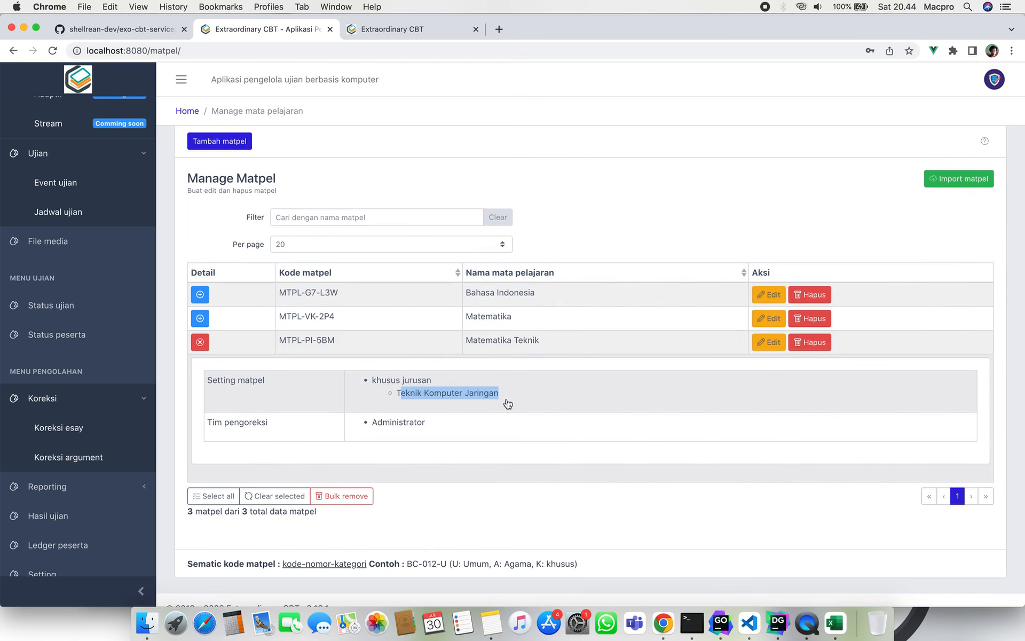
click(506, 440)
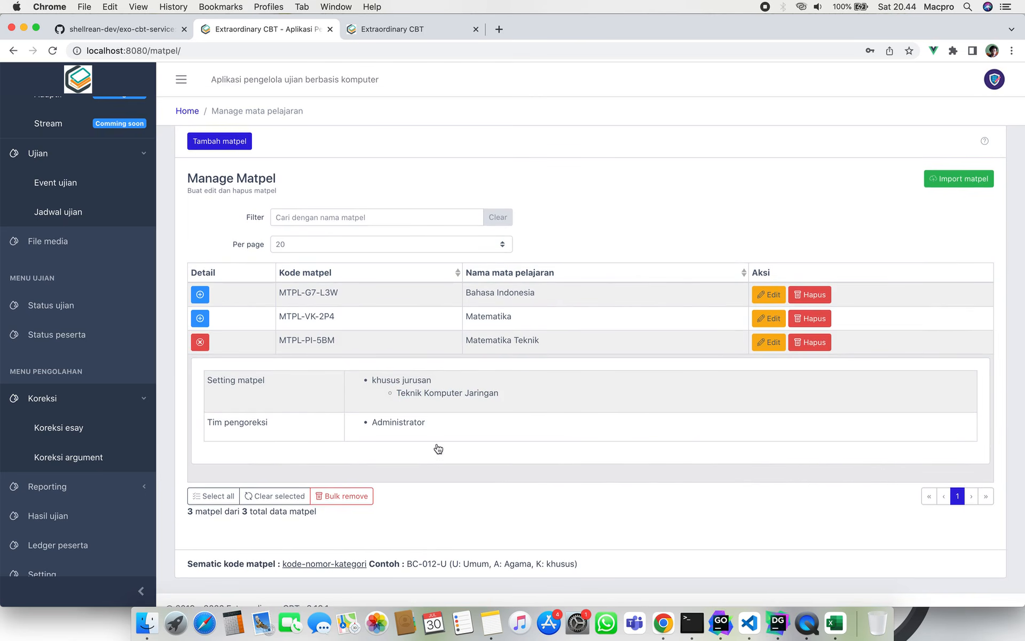
drag(373, 422, 425, 424)
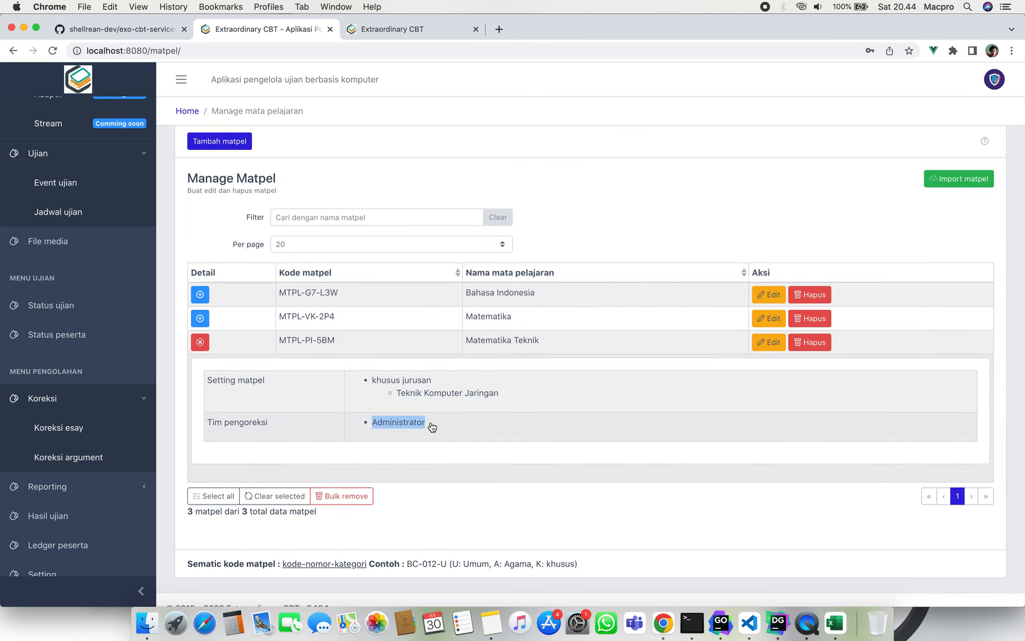
click(435, 481)
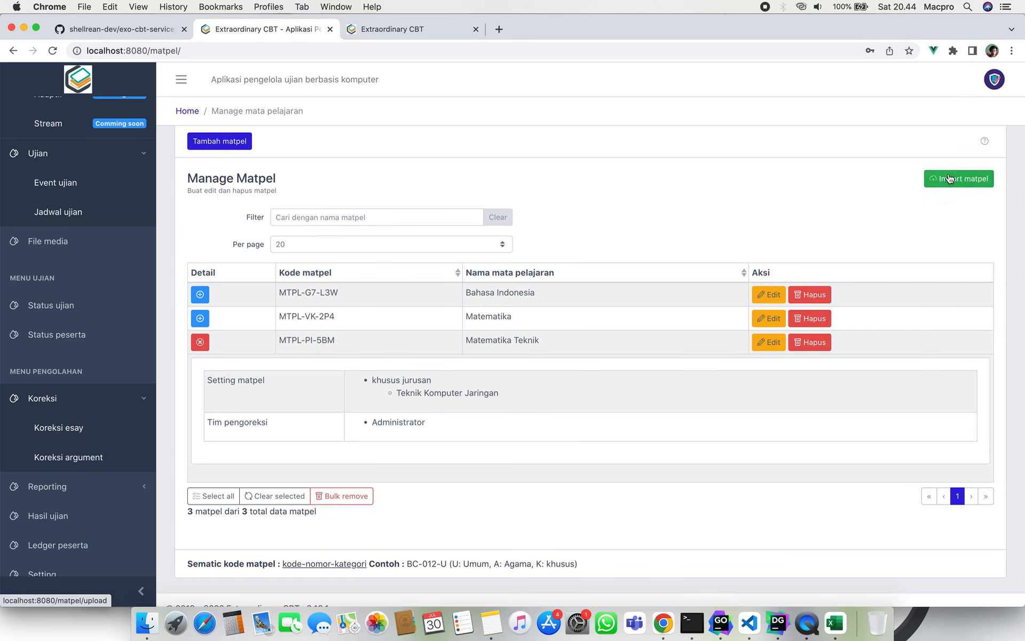
Read the subject feature information modal, then close it.
click(982, 140)
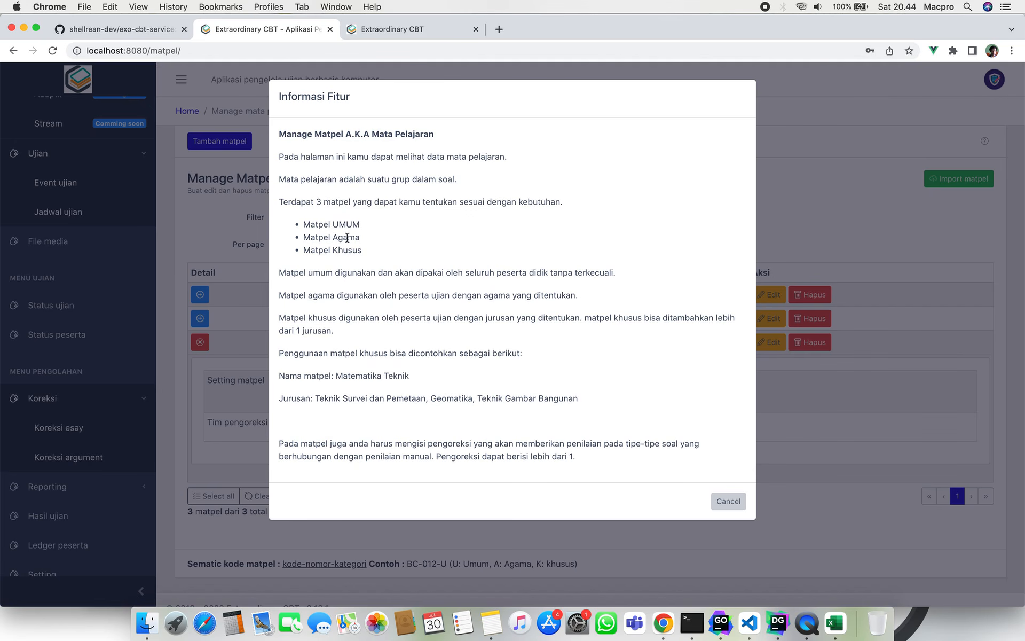
click(727, 502)
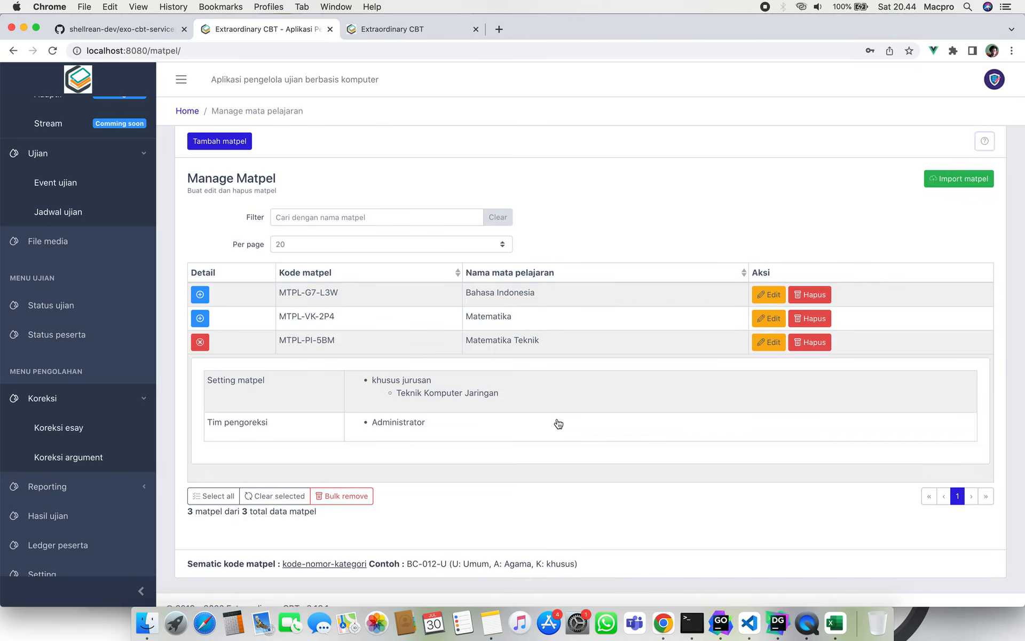
click(544, 490)
scroll(480, 414, up, 2)
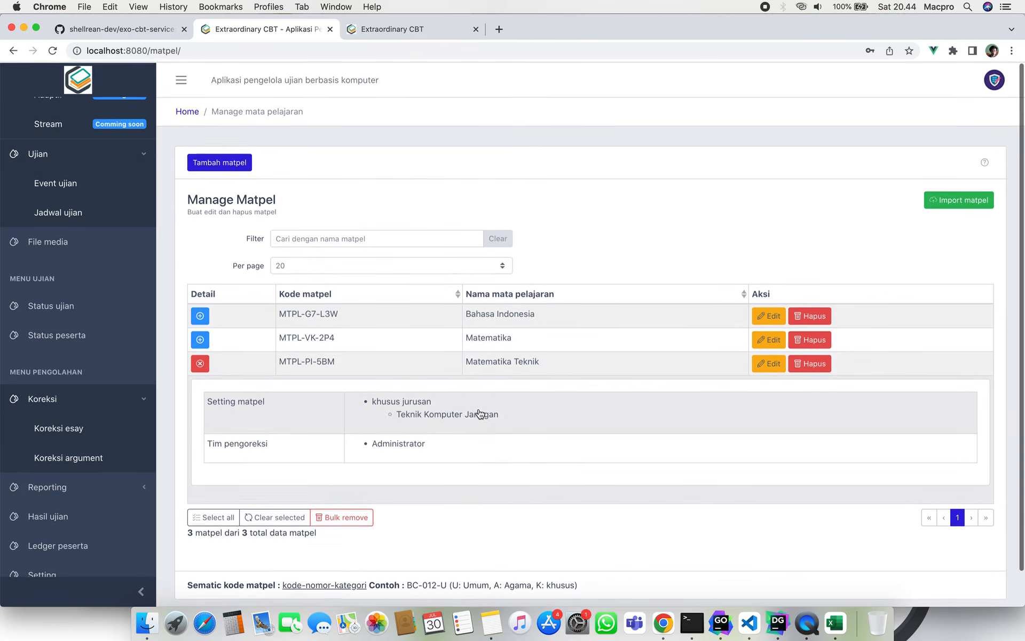
scroll(75, 323, up, 10)
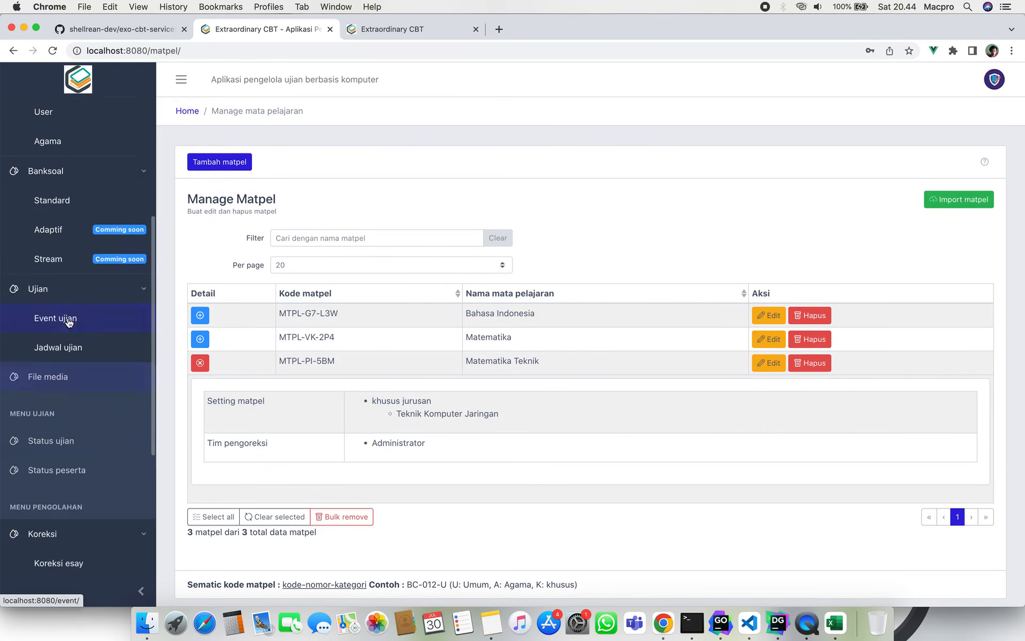
Open the User management page and collapse the other sidebar sections.
click(95, 324)
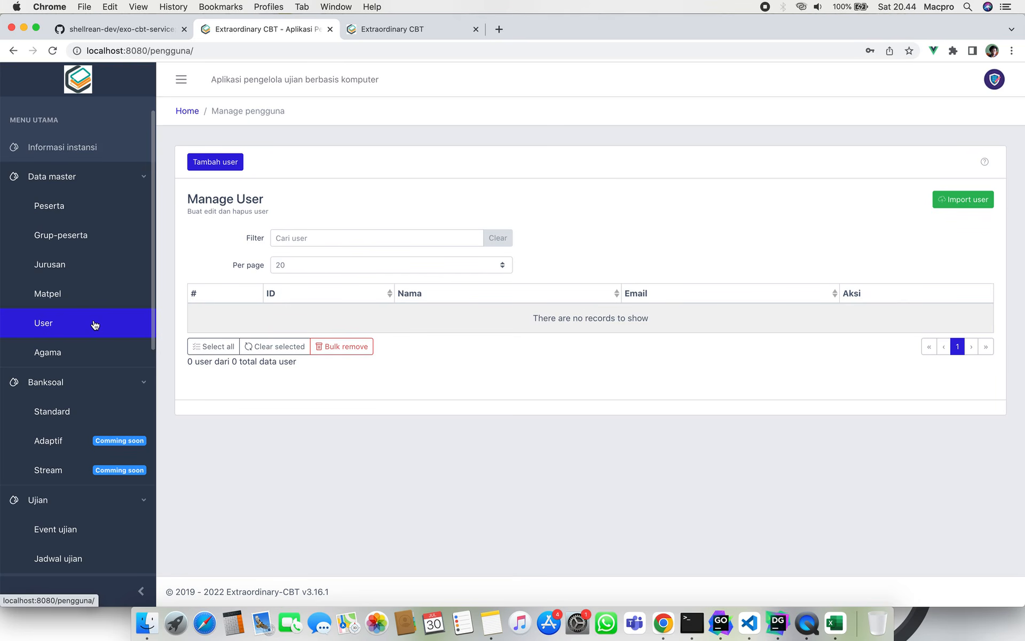
click(110, 176)
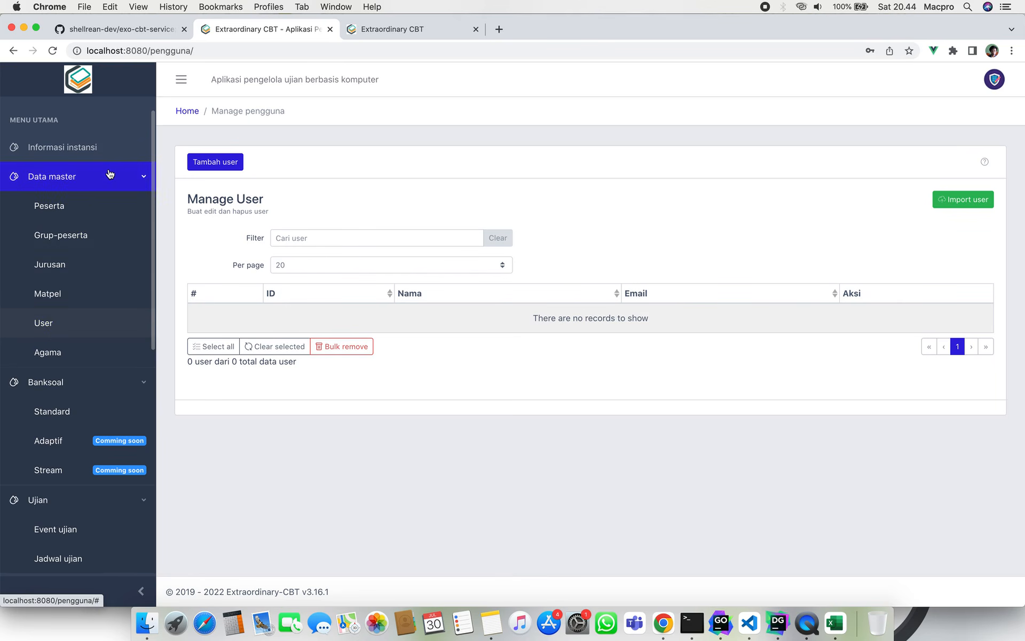
click(115, 204)
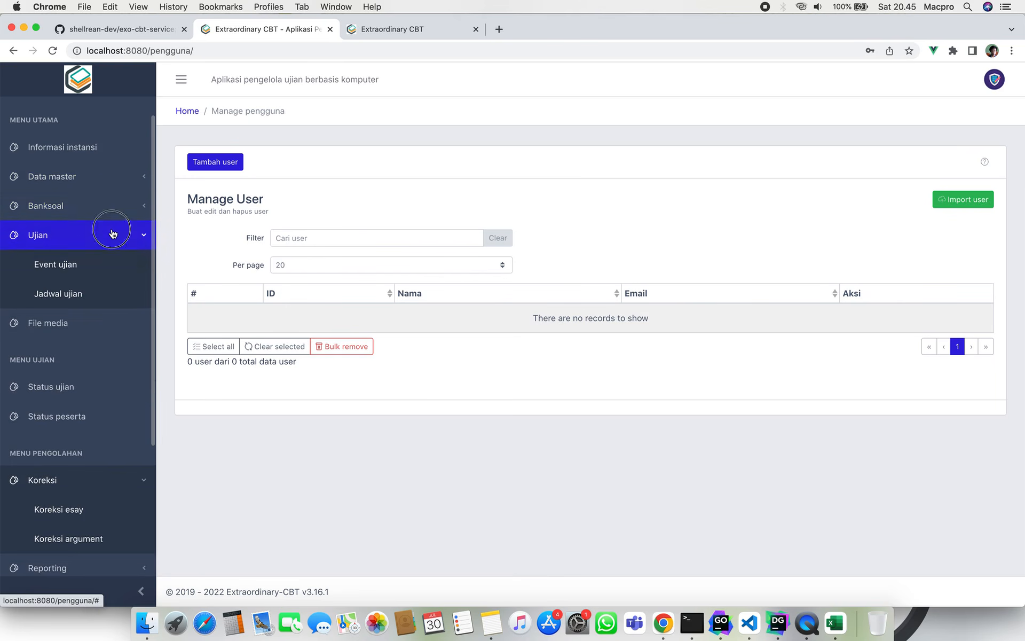
click(114, 234)
click(122, 217)
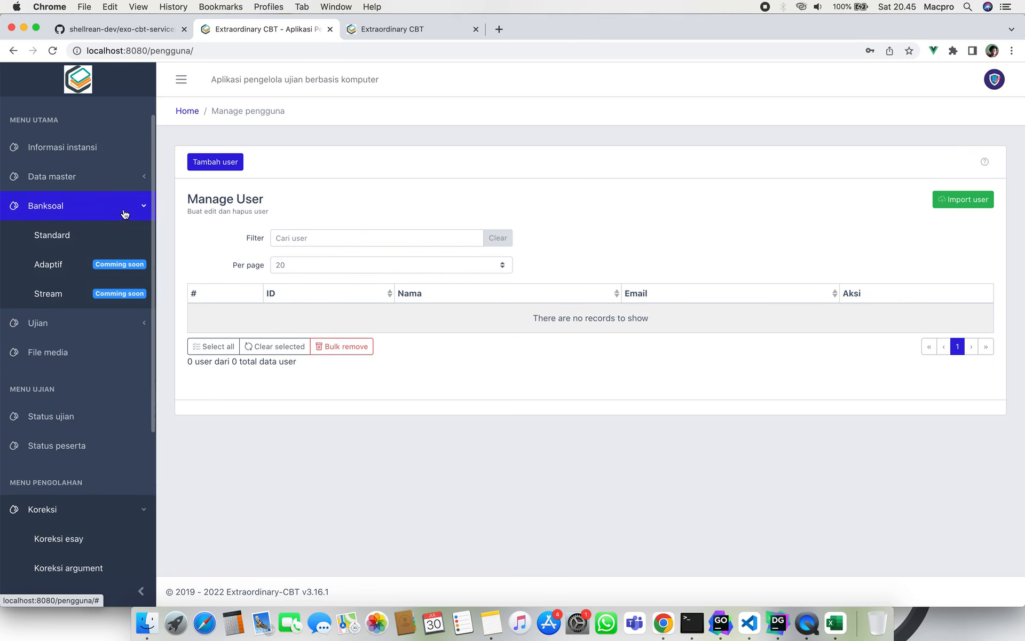
click(114, 210)
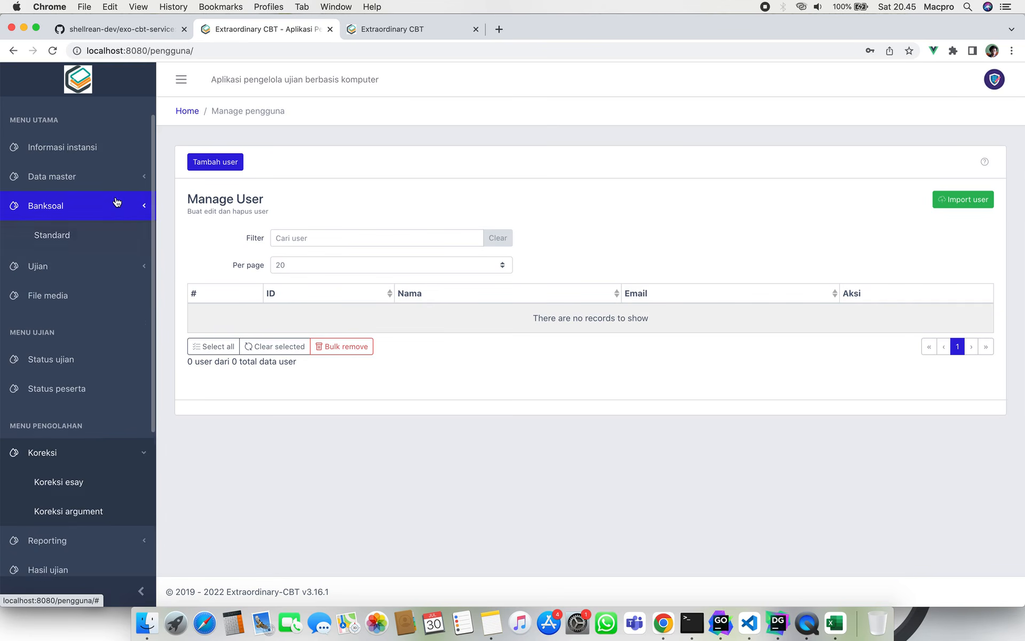
click(120, 182)
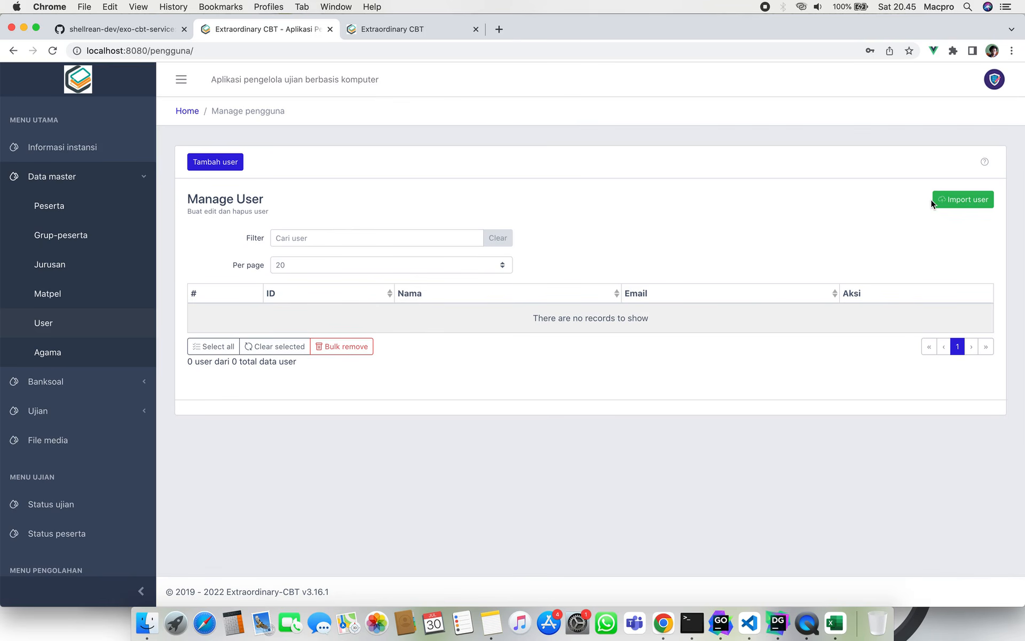
Try the Tambah user form, return, and open the Agama religion list.
click(215, 164)
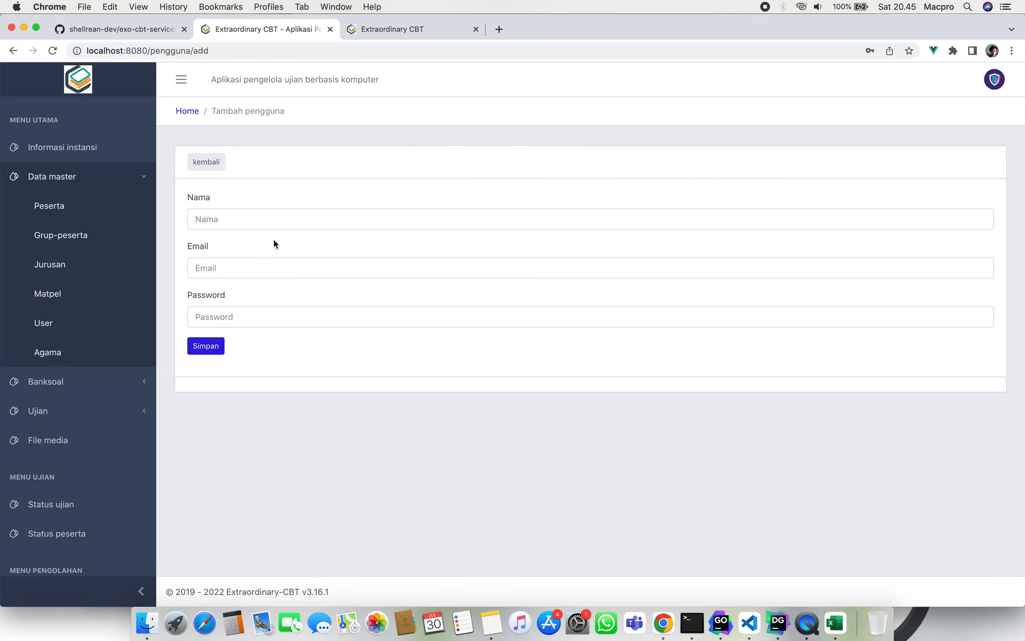
click(213, 164)
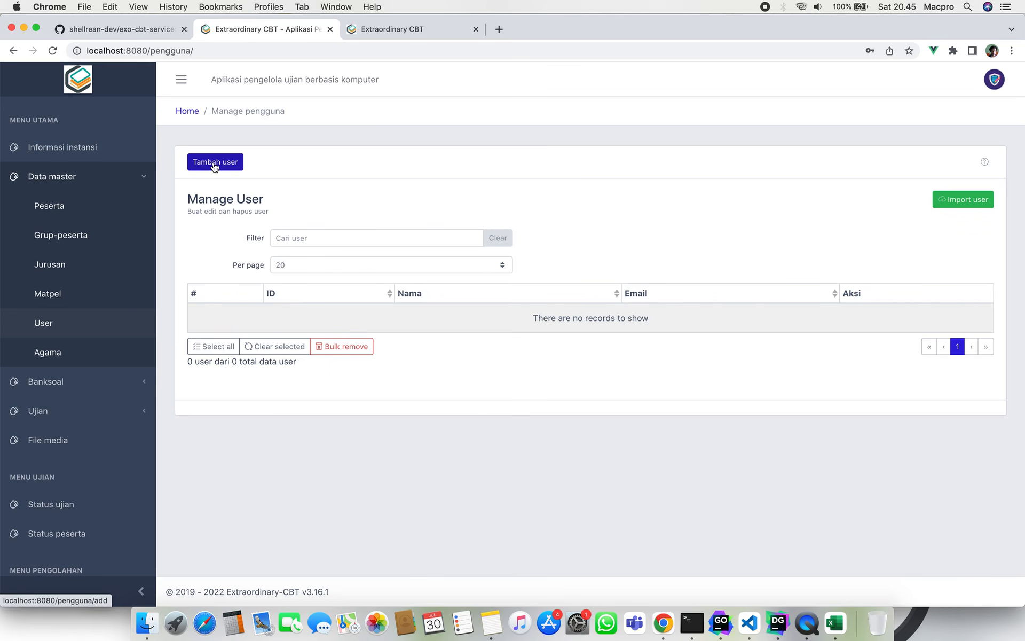
click(100, 358)
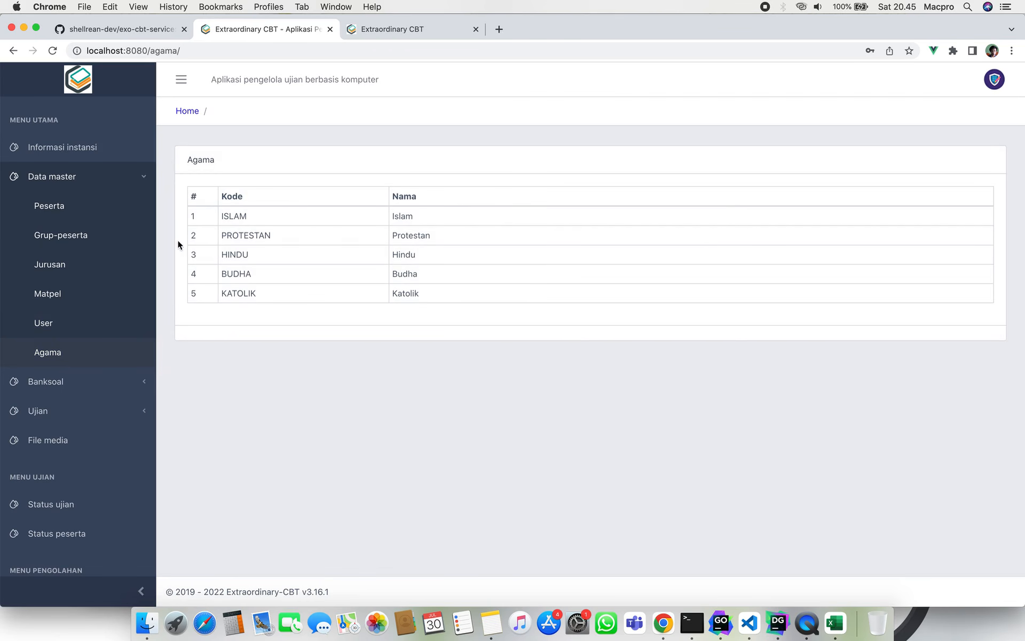
Collapse Data master and Koreksi, then open Banksoal > Standard.
click(109, 181)
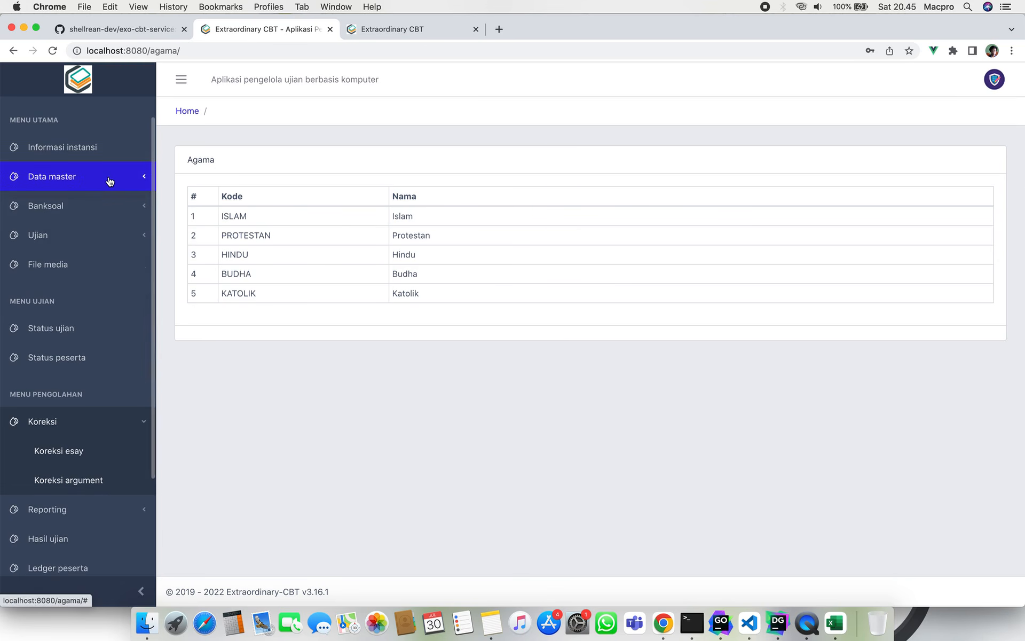
click(68, 422)
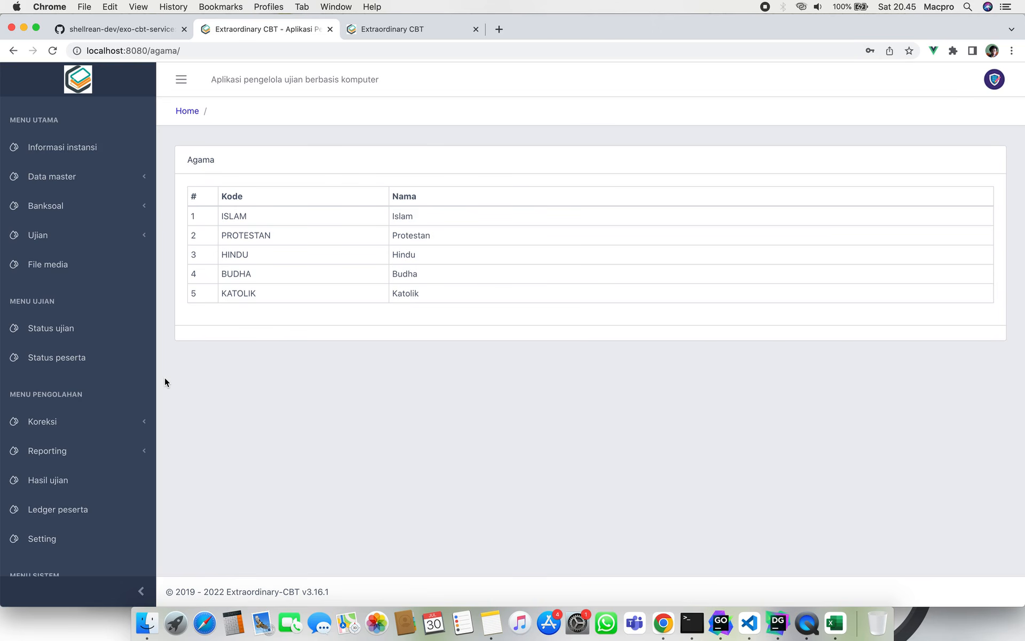
click(79, 203)
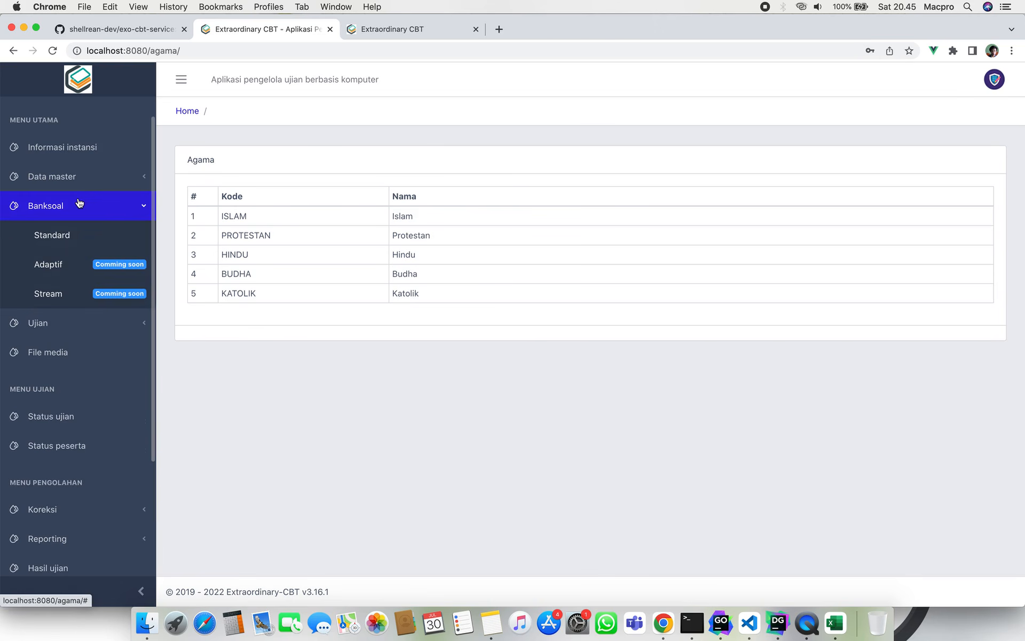
click(89, 230)
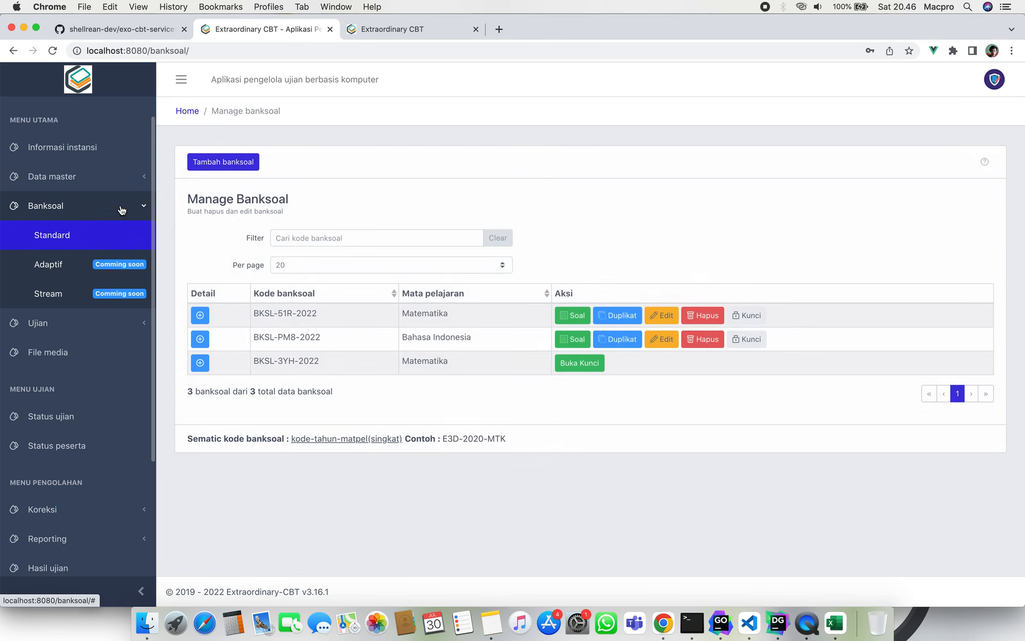
click(93, 208)
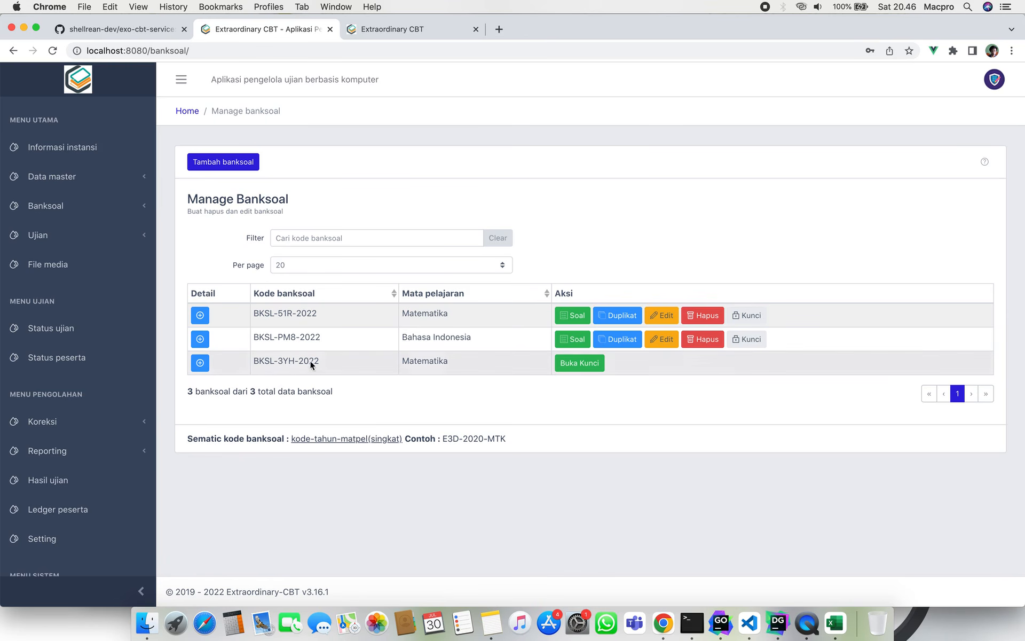
click(199, 316)
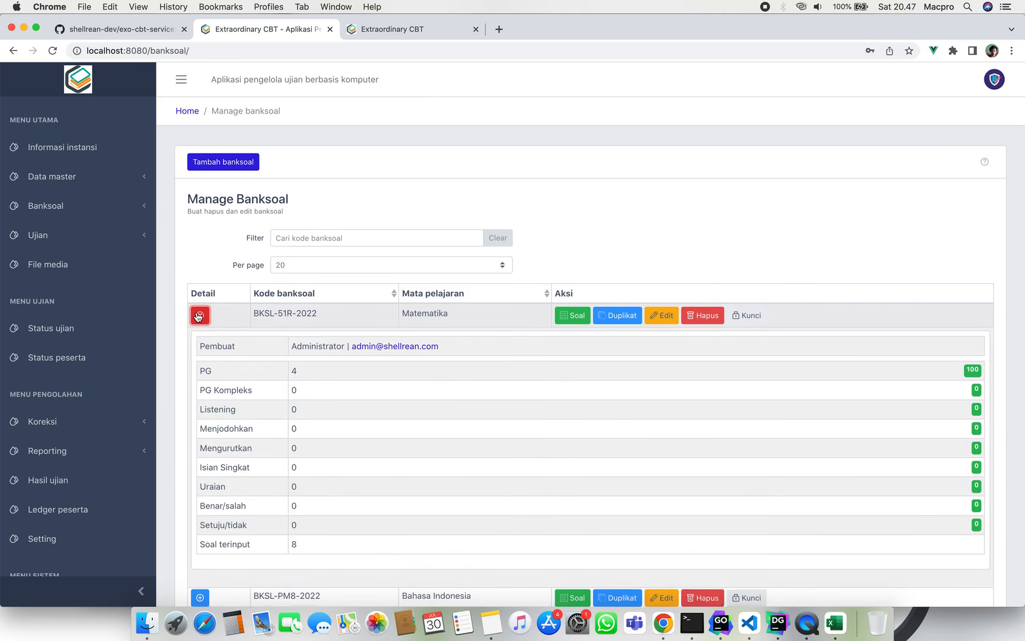
click(199, 315)
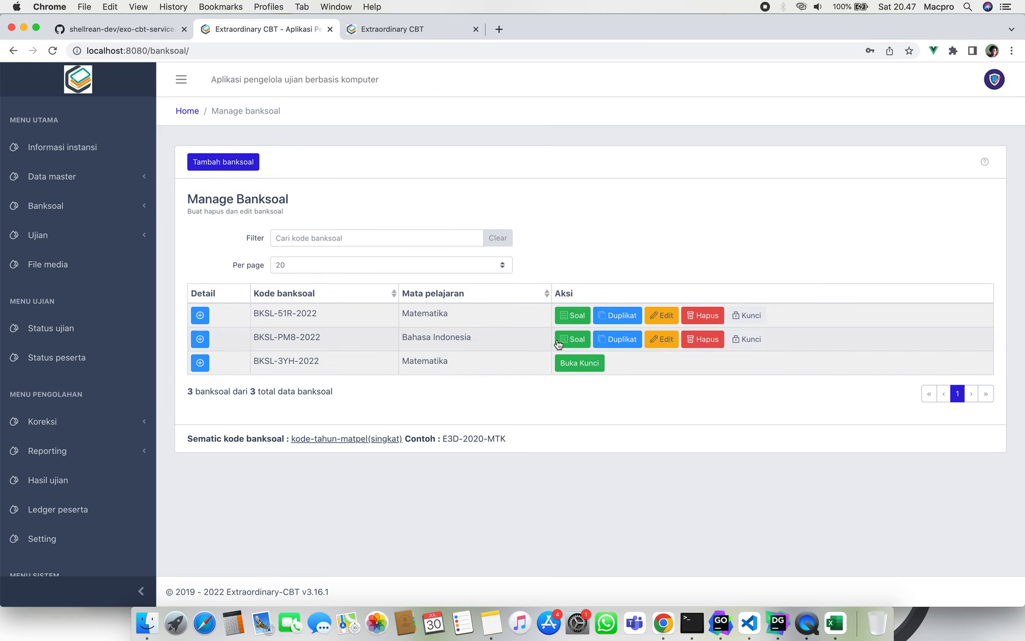
Reopen the Bahasa Indonesia bank's edit form, keep its subject, and select code BKSL-AVO-2022.
click(672, 340)
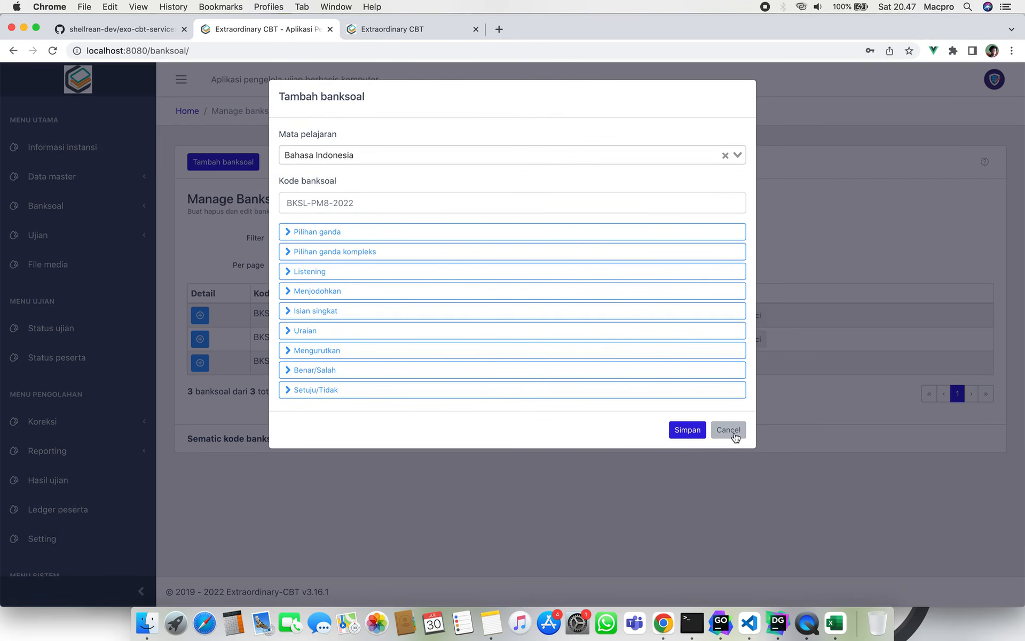
click(733, 430)
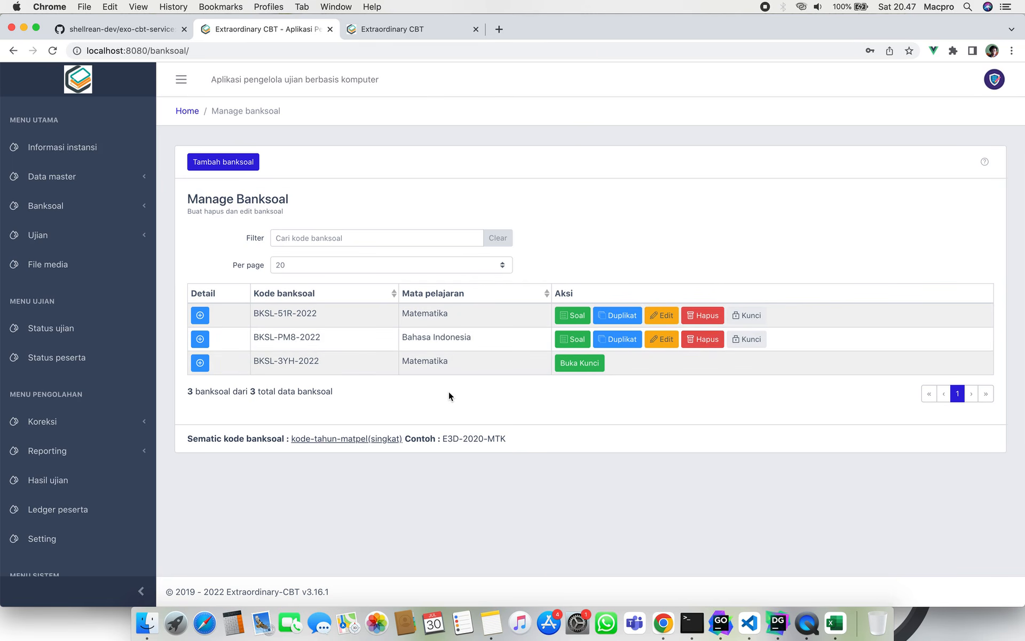
click(226, 167)
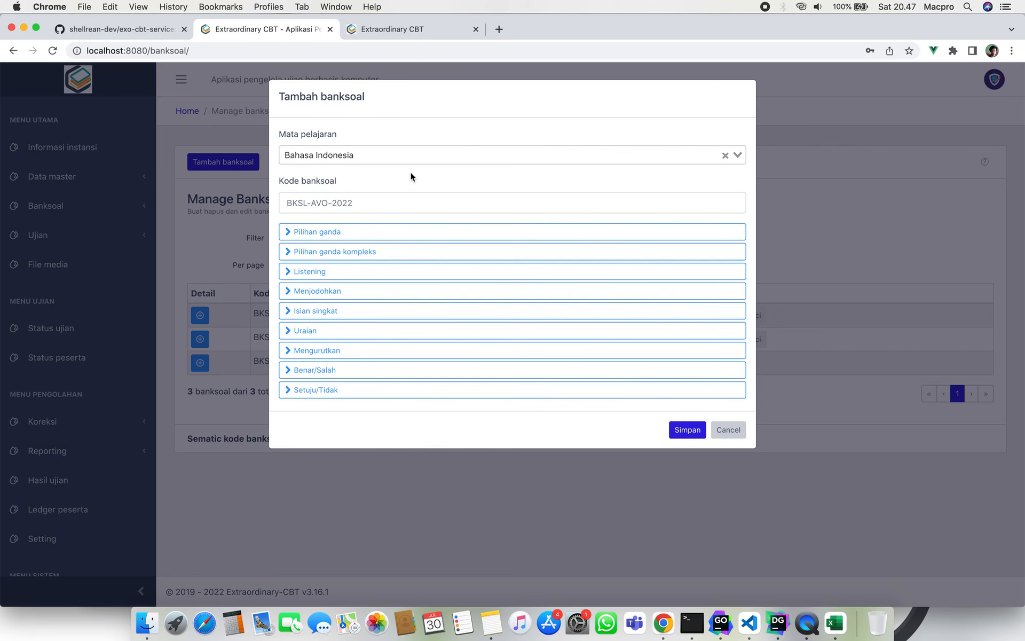
click(457, 153)
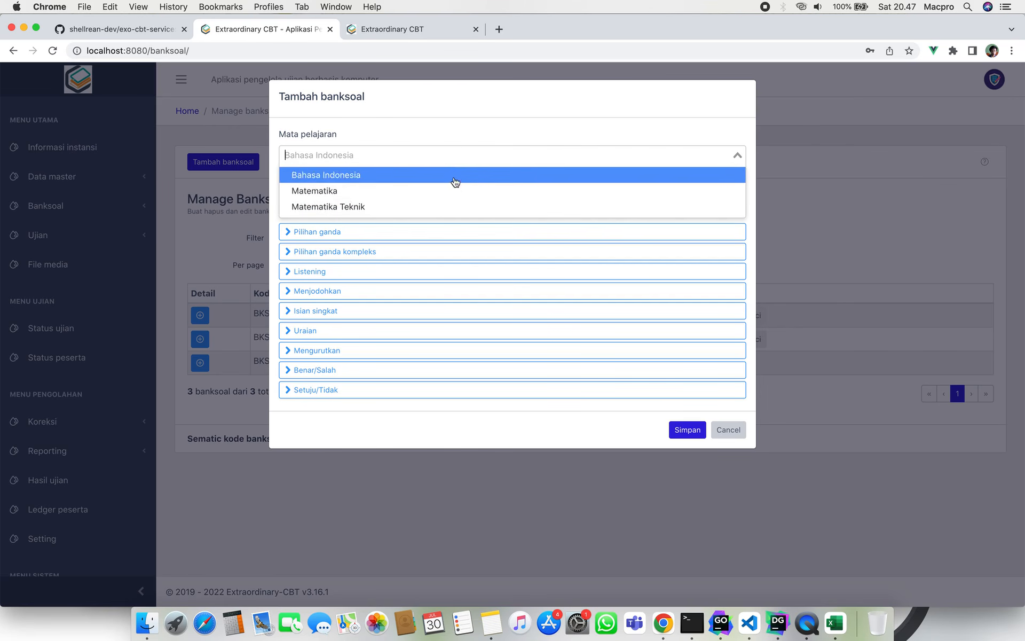
click(452, 104)
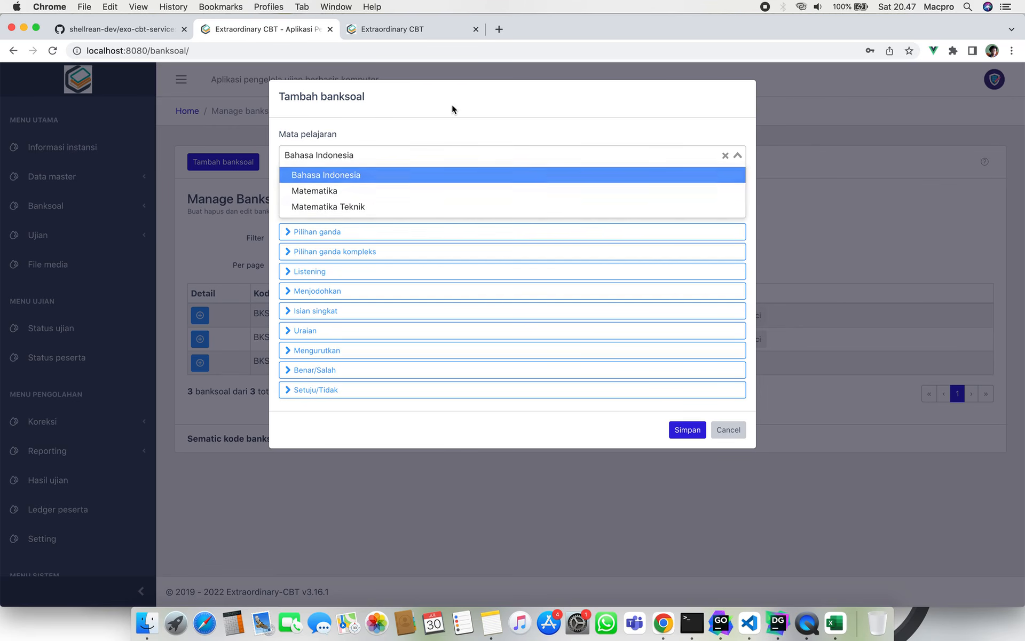
click(413, 206)
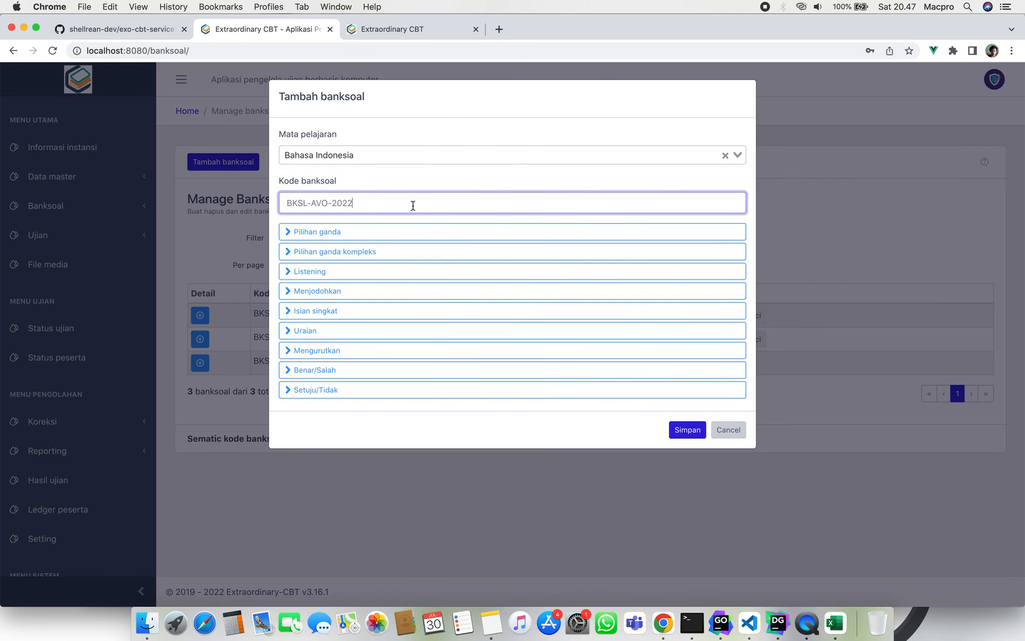
click(440, 181)
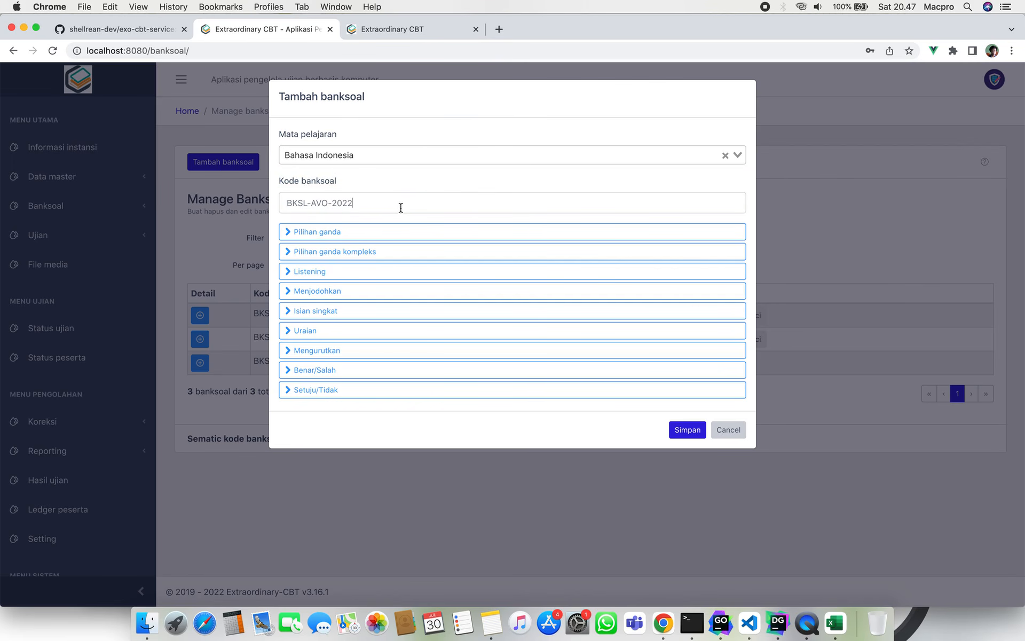
triple_click(401, 208)
click(444, 172)
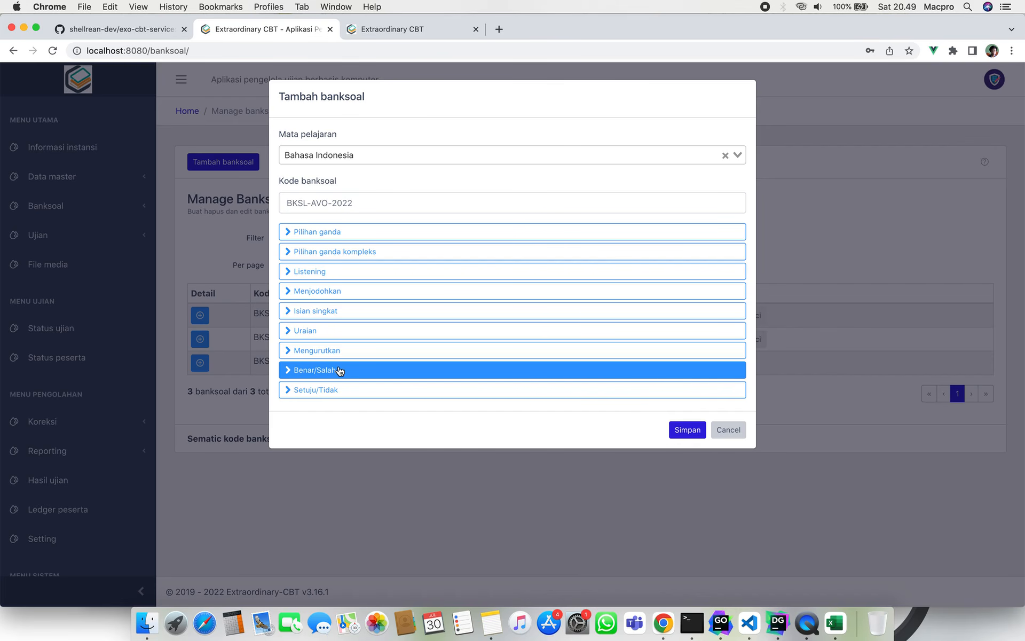
Look through the Benar/Salah and Setuju/Tidak settings, then expand Pilihan ganda.
click(340, 371)
click(340, 371)
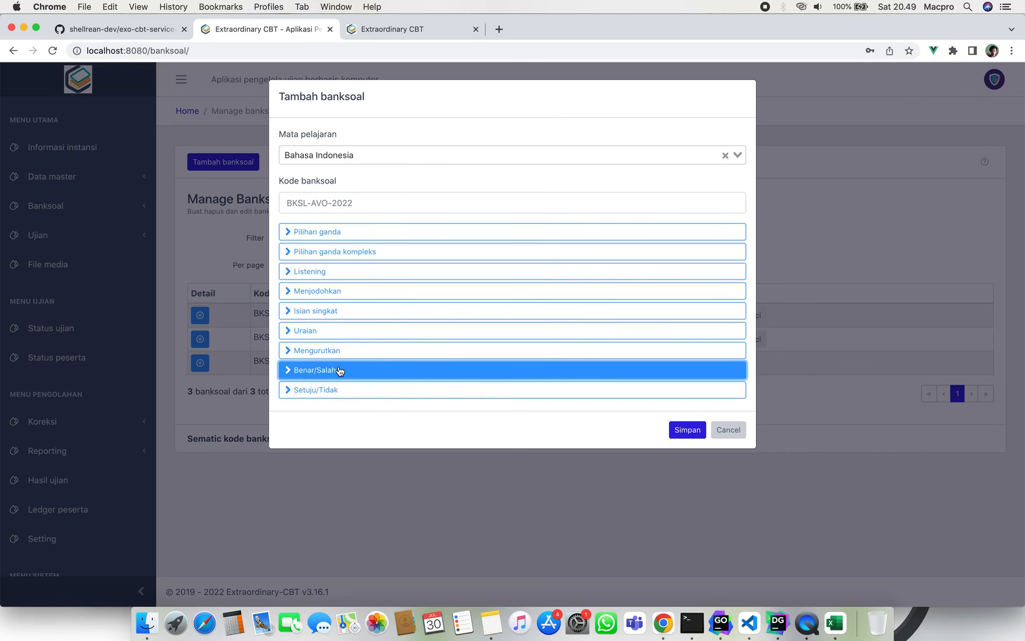
click(365, 392)
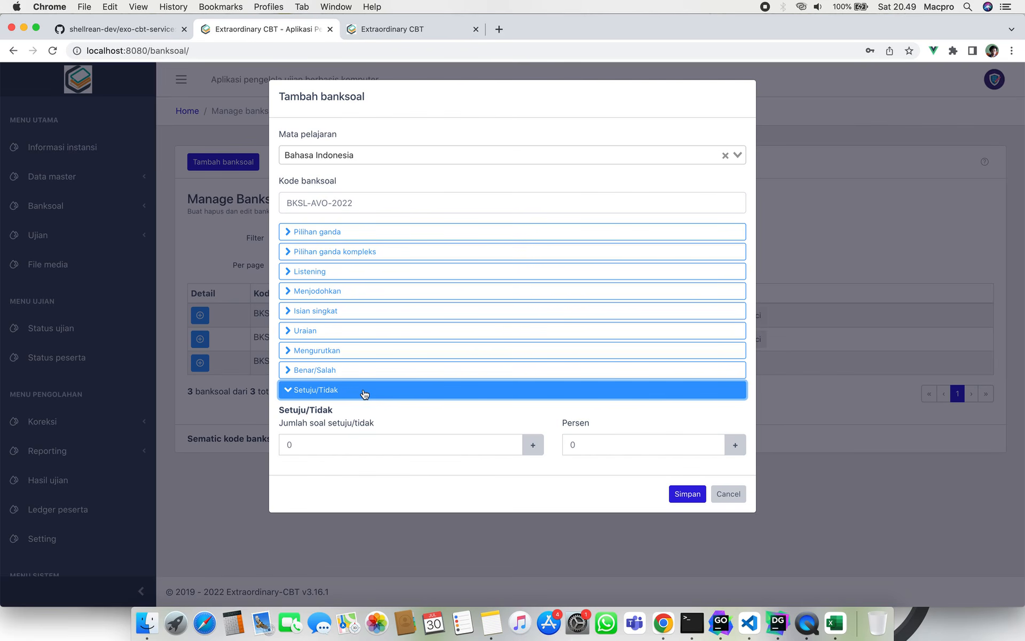
click(365, 393)
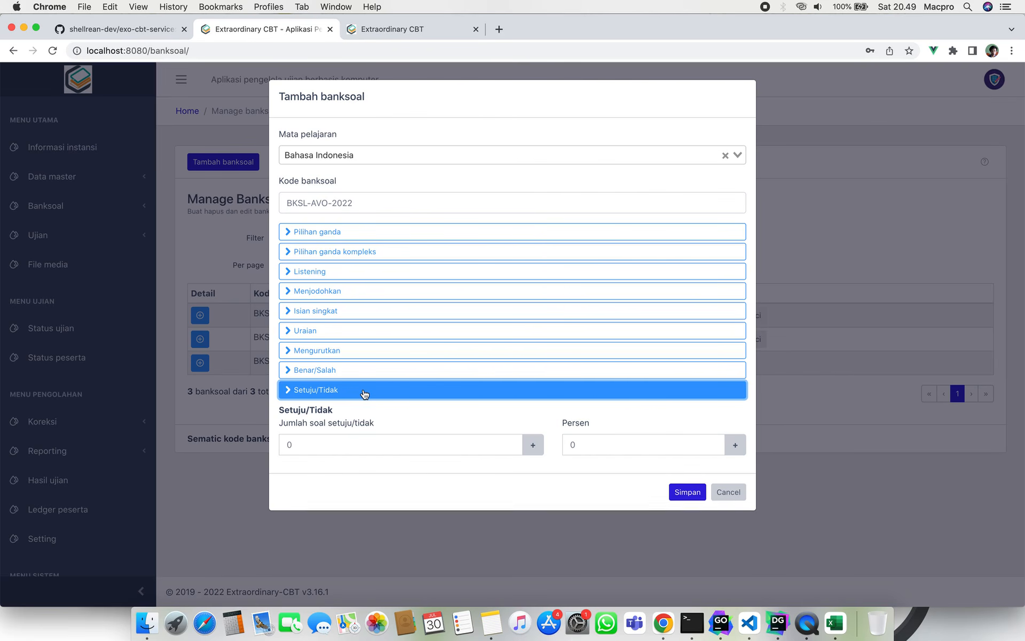
click(366, 231)
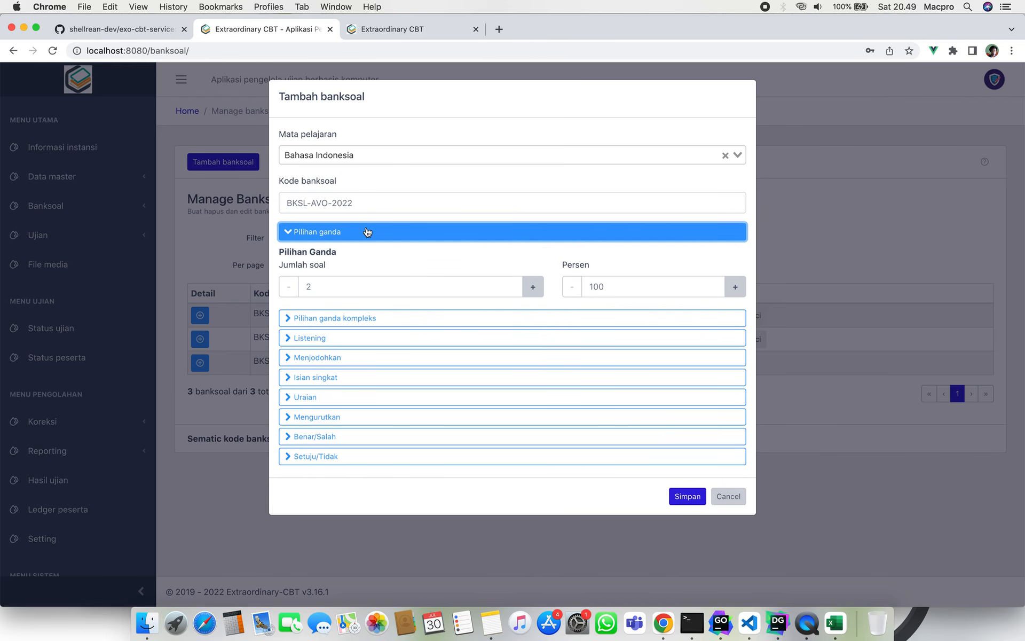
Change the Pilihan ganda question count from 2 to 10, leaving 100 percent.
click(367, 282)
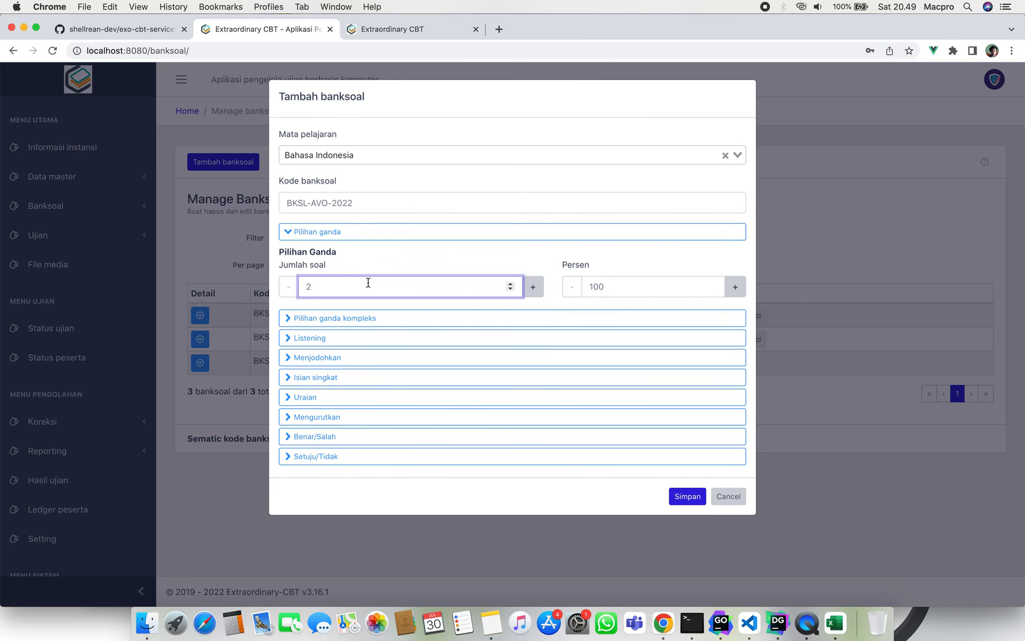
key(BackSpace)
text(10)
click(657, 288)
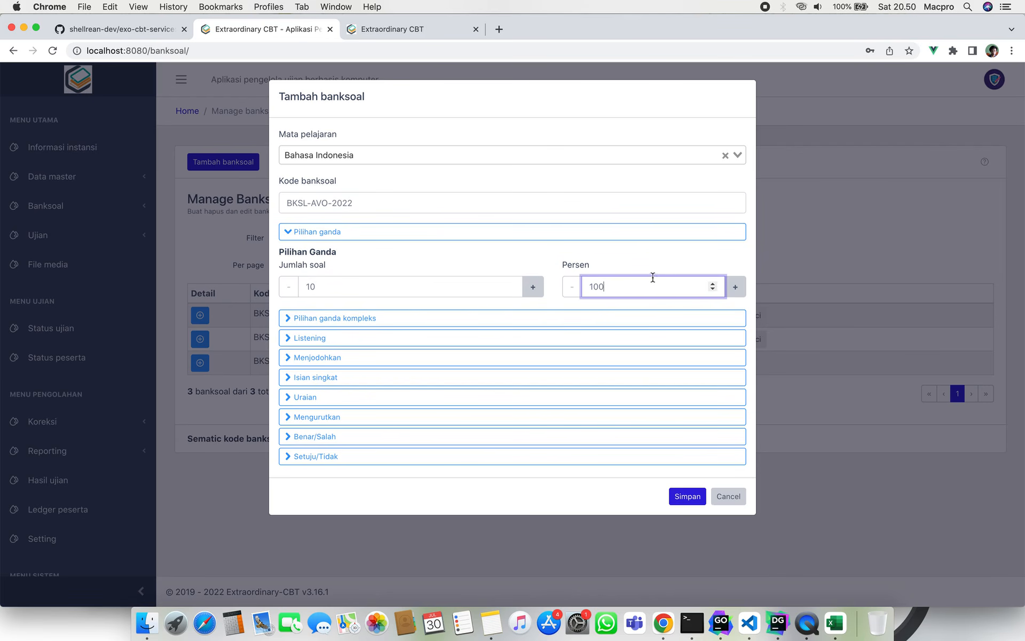
click(630, 254)
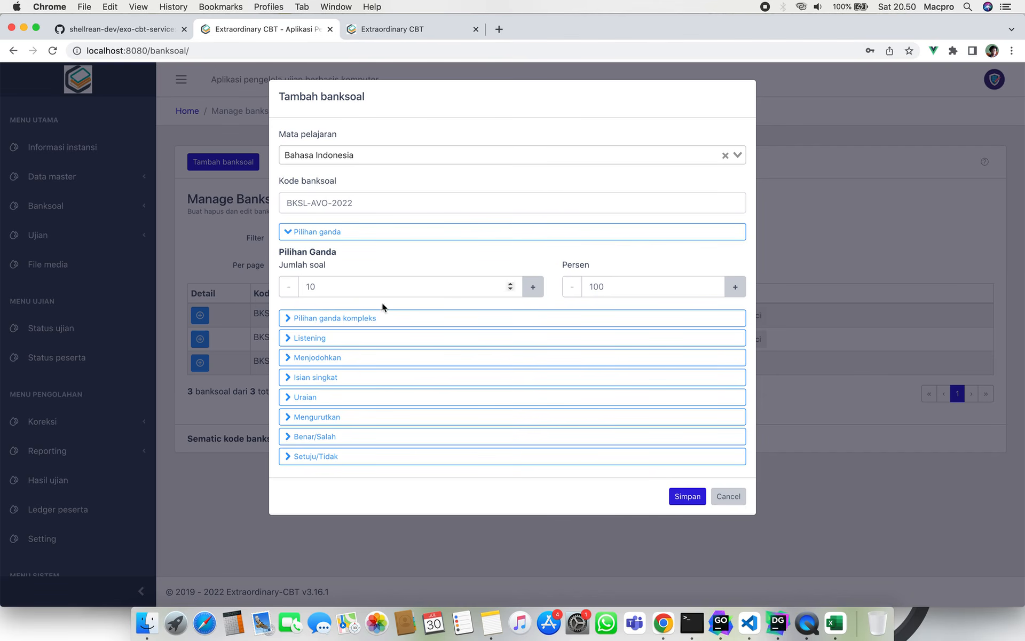
Give Pilihan ganda kompleks 10 questions at 50 percent.
click(403, 321)
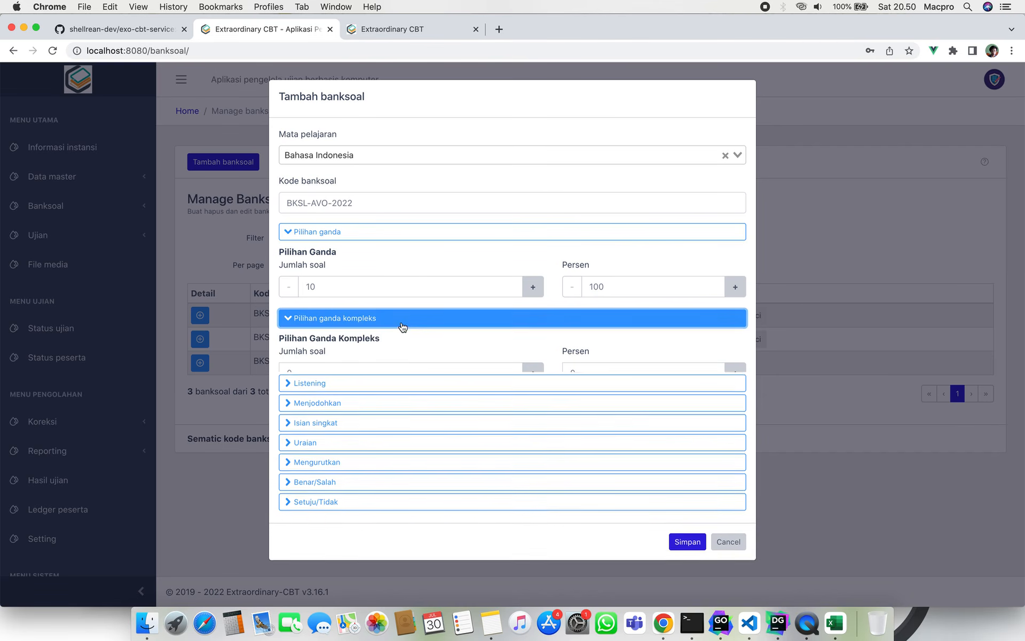
click(399, 373)
key(BackSpace)
text(10)
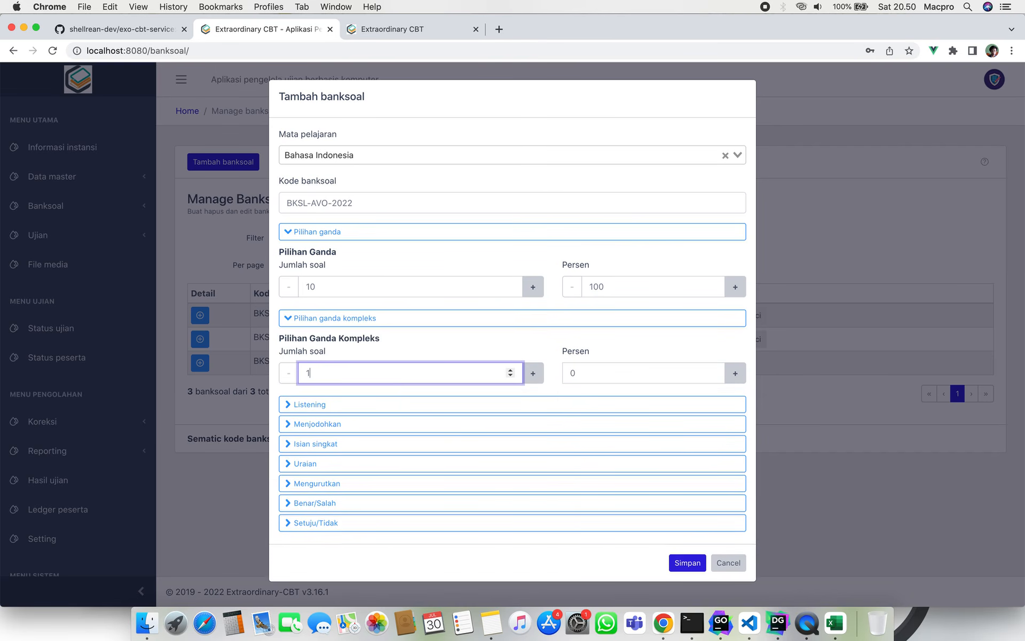
click(622, 373)
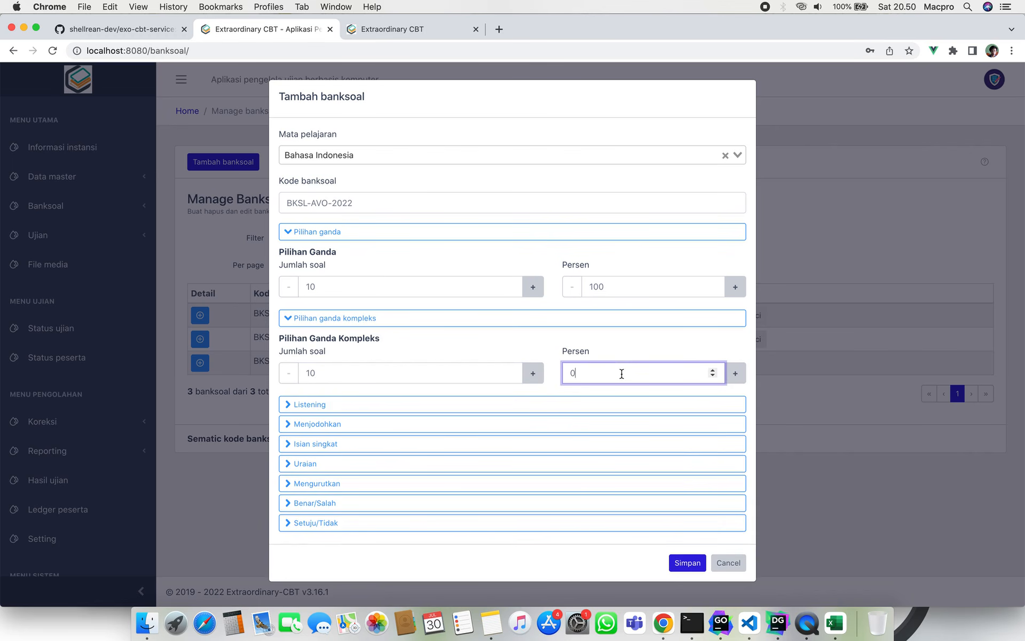
key(BackSpace)
text(100)
key(BackSpace)
key(BackSpace)
key(BackSpace)
text(50)
Lower Pilihan ganda to 50 percent and save the question bank.
double_click(688, 281)
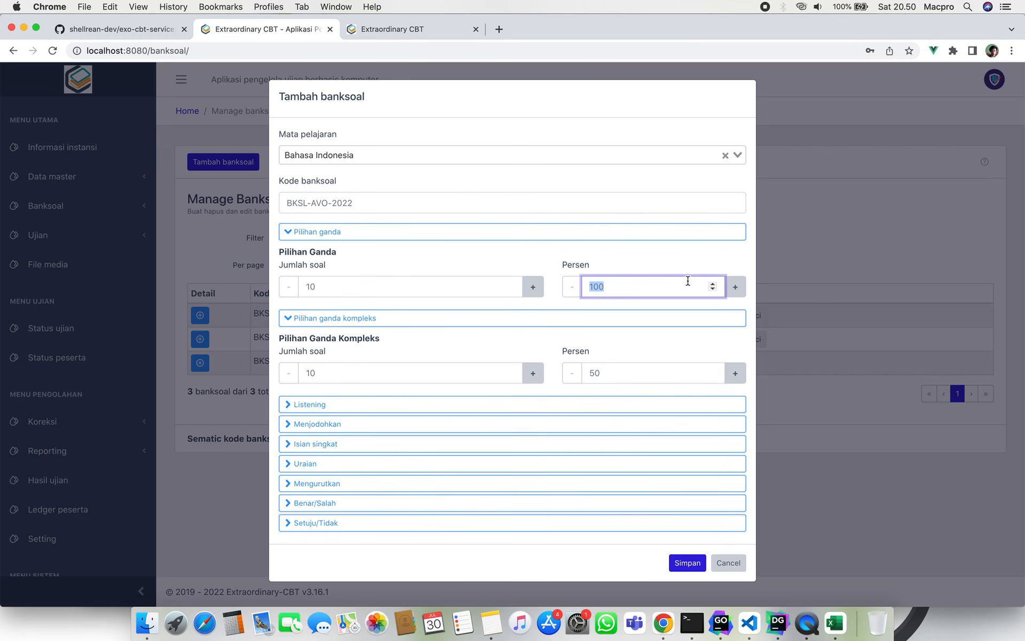
text(50)
click(599, 255)
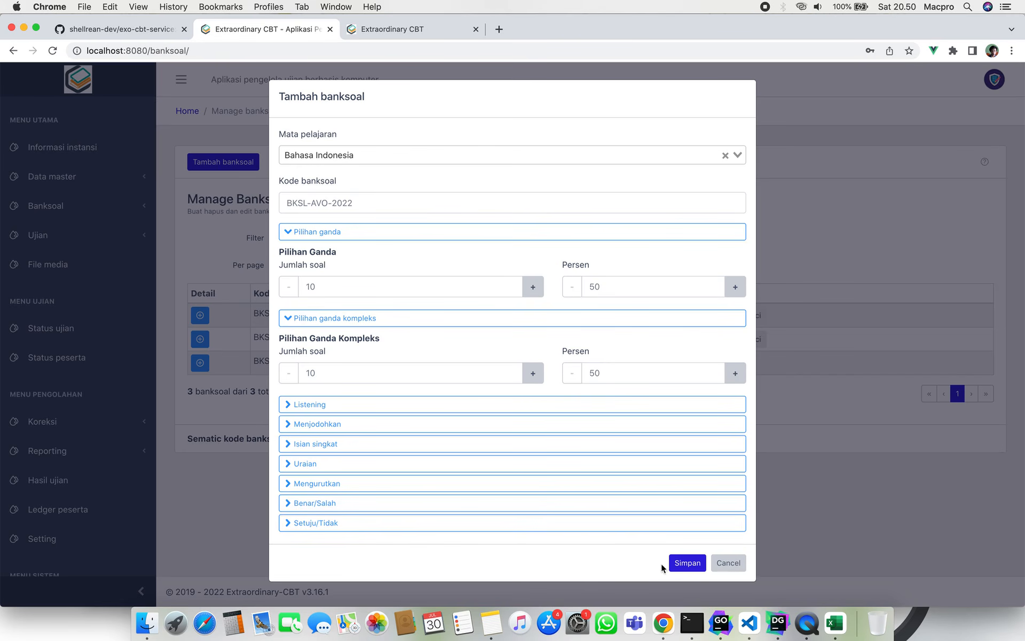
click(689, 563)
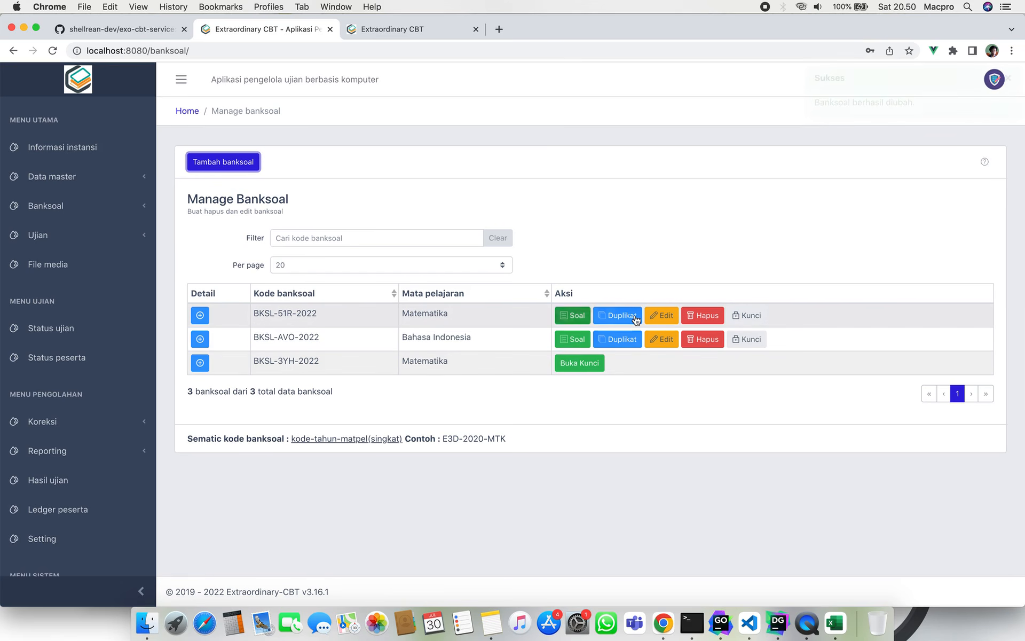
click(236, 165)
click(727, 429)
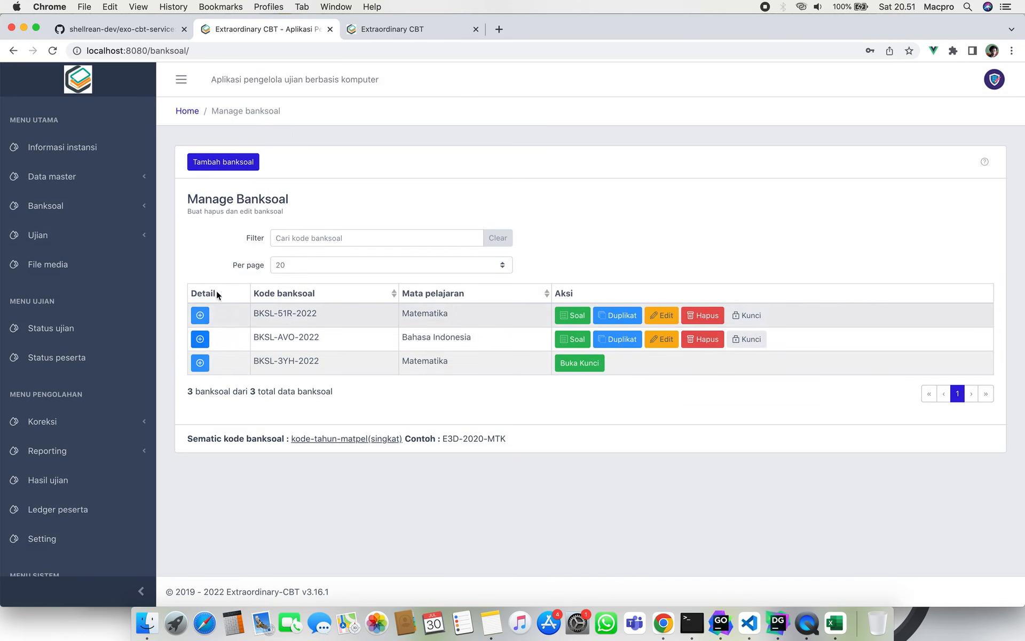
click(201, 315)
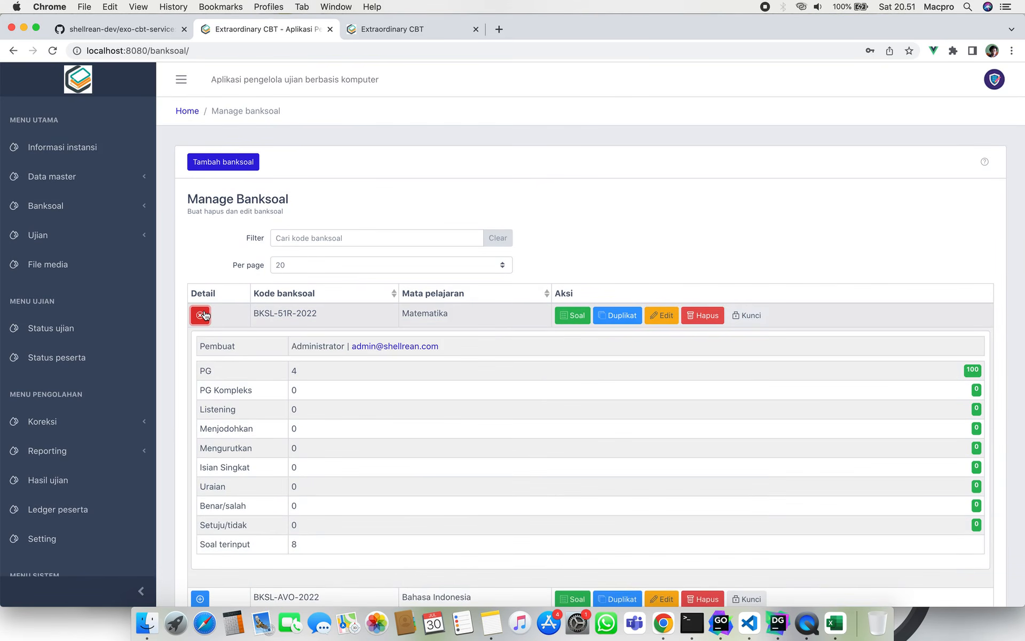
scroll(253, 408, down, 3)
scroll(253, 408, down, 1)
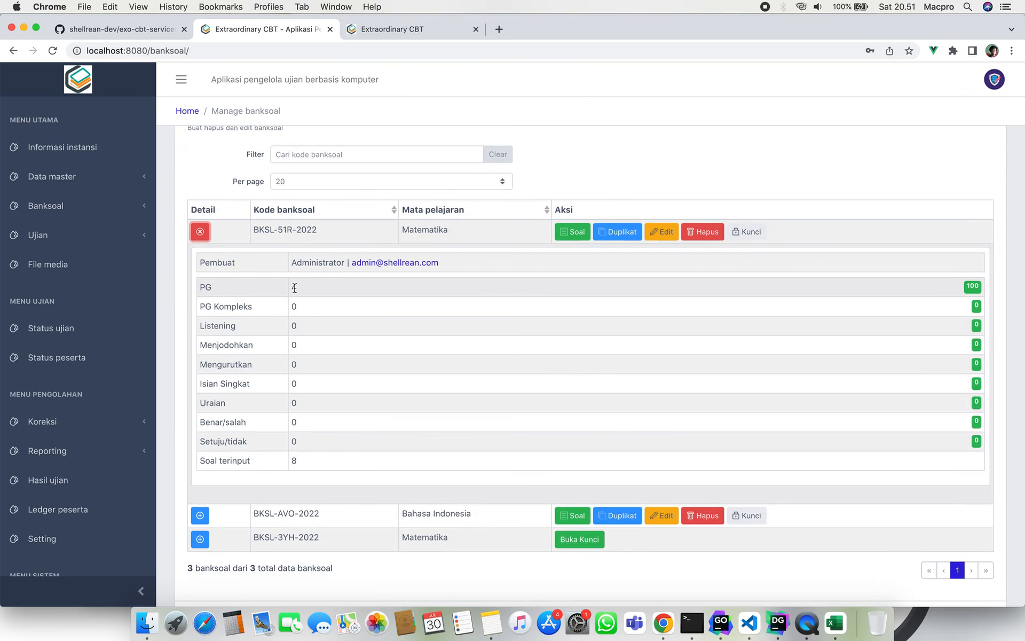
double_click(295, 458)
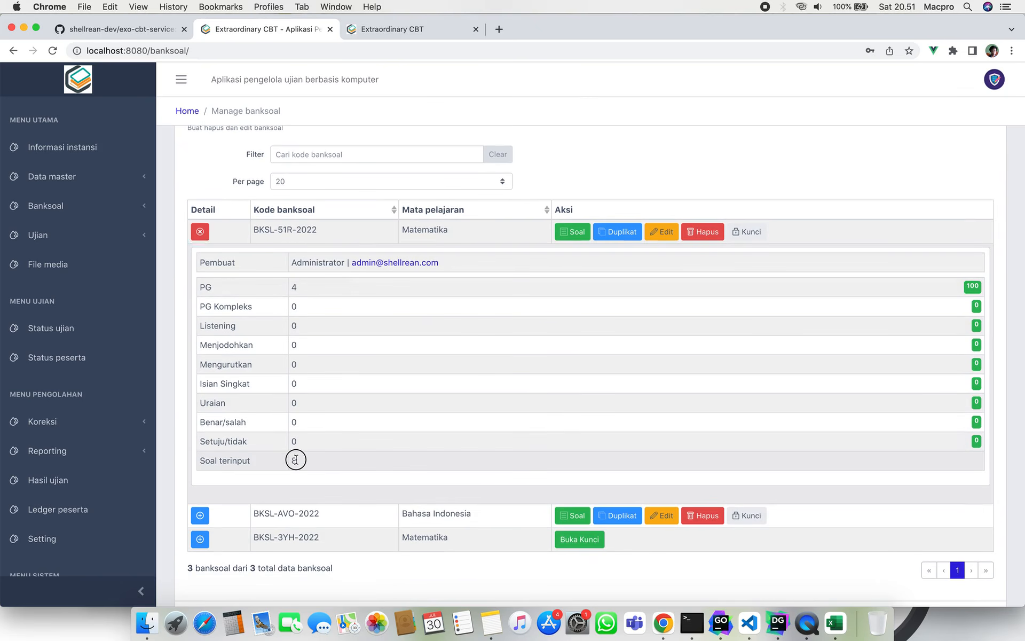
double_click(294, 287)
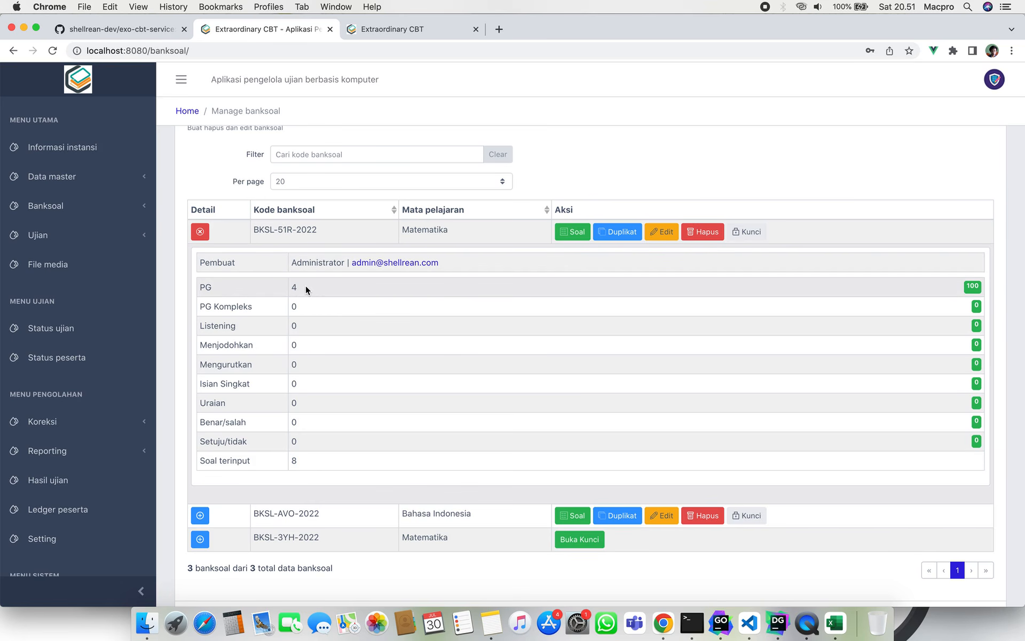
click(302, 289)
click(200, 231)
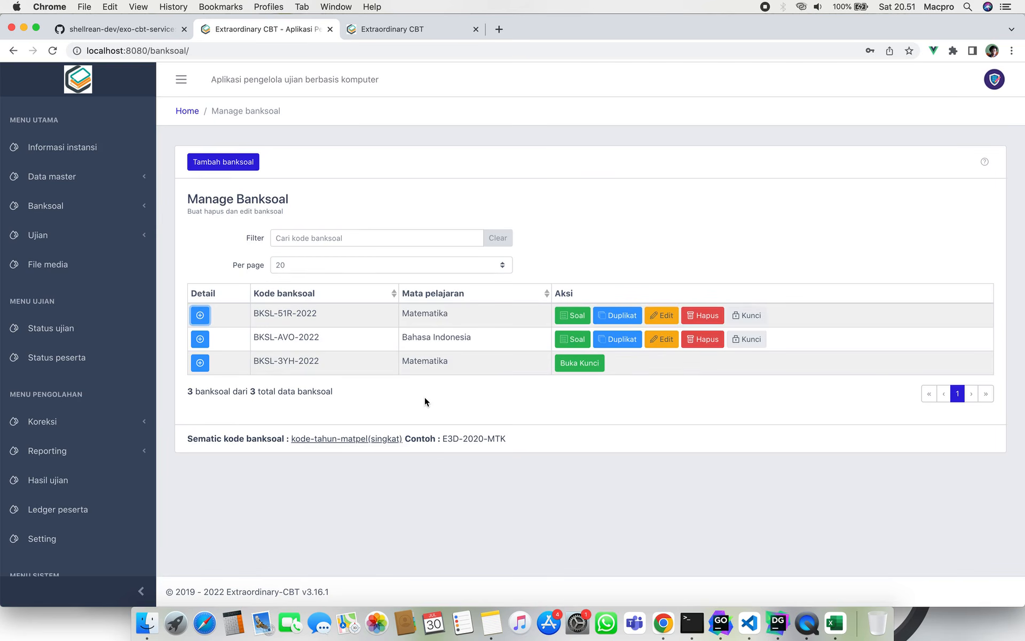
Open the BKSL-51R-2022 question list and view question 1's answer options.
click(574, 316)
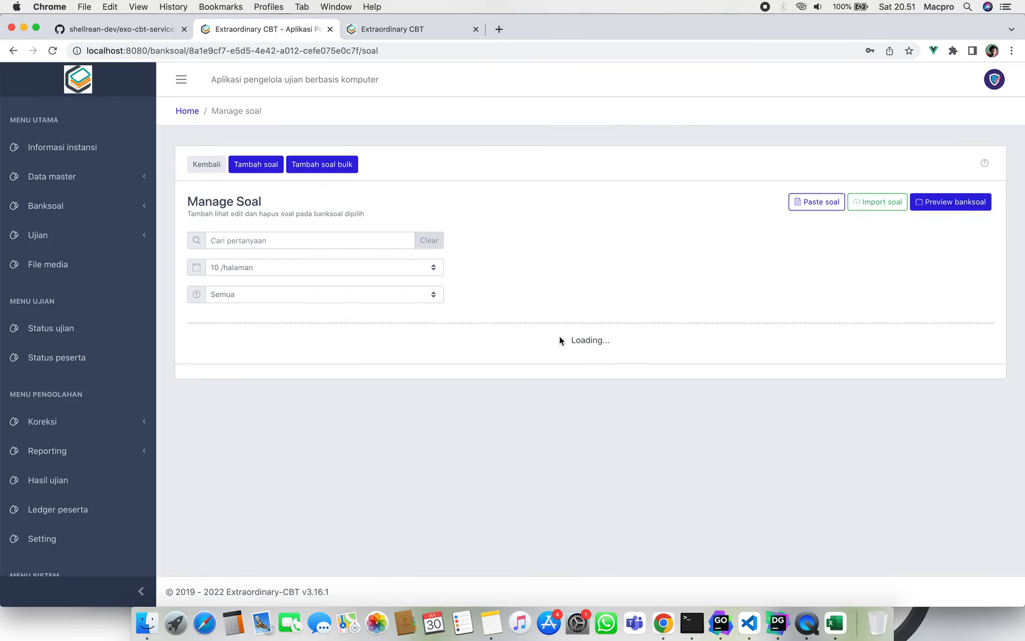
scroll(543, 387, down, 2)
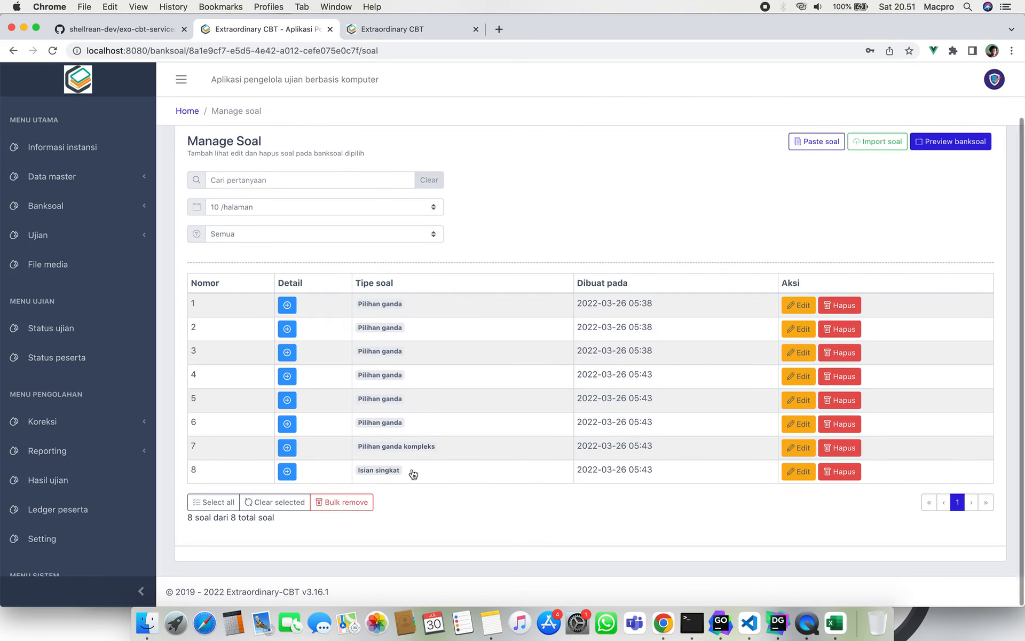
scroll(584, 384, up, 2)
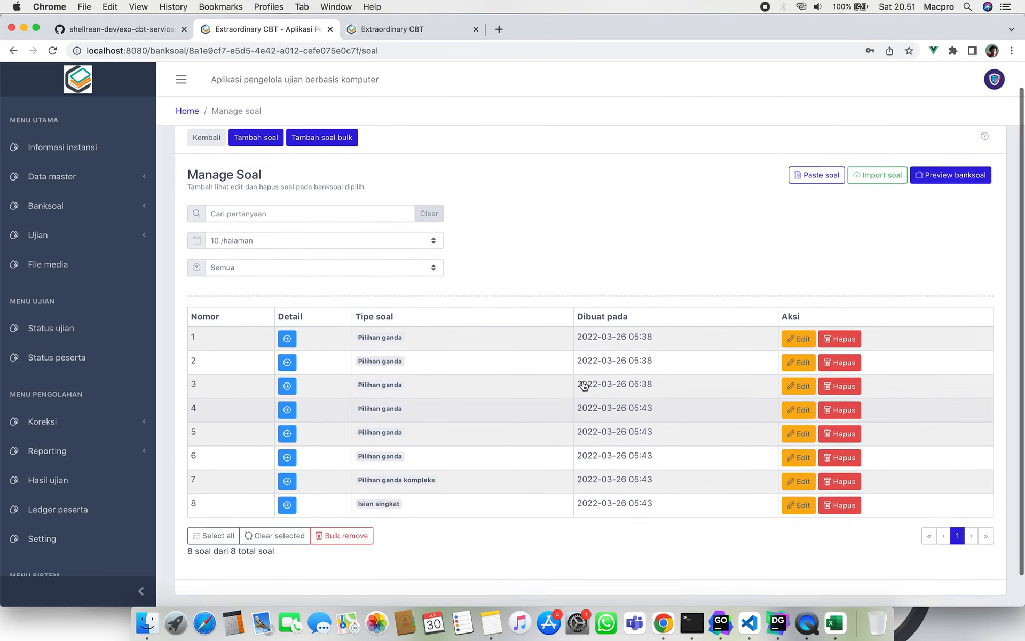
scroll(584, 386, down, 1)
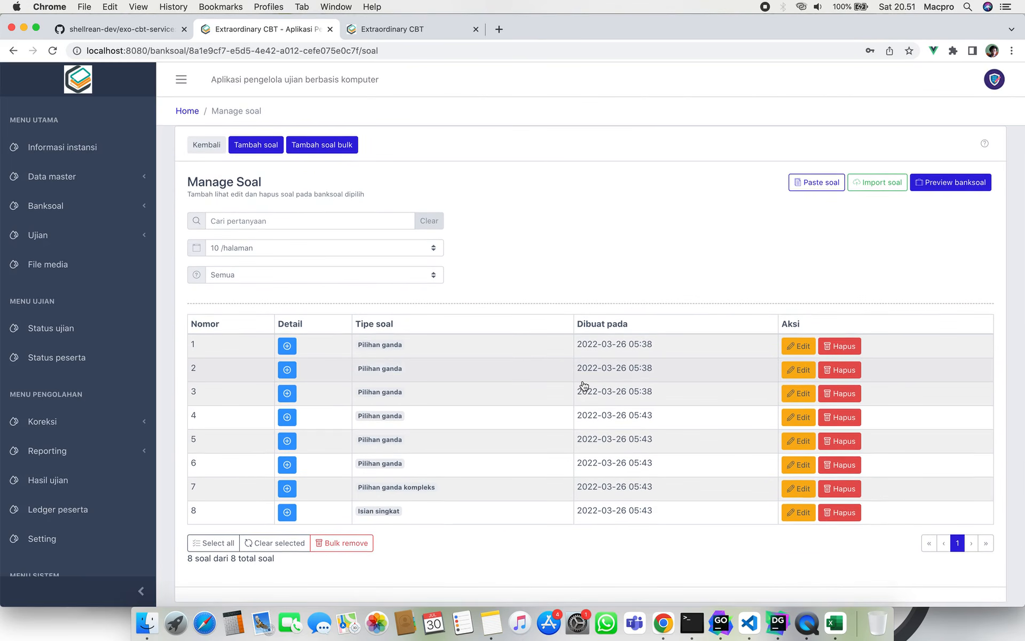
click(287, 347)
scroll(288, 350, down, 3)
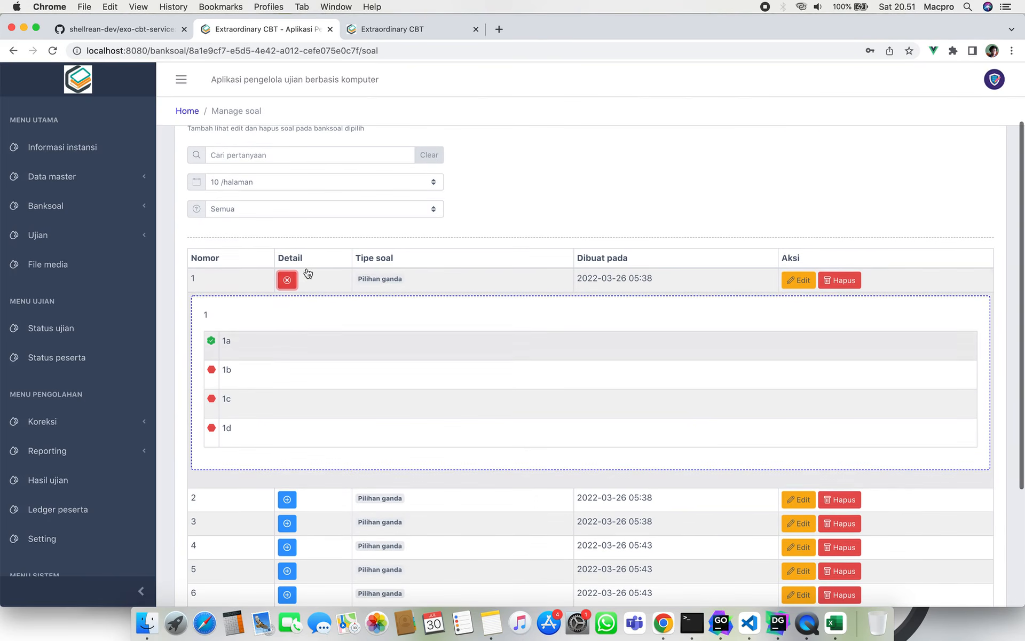
click(287, 279)
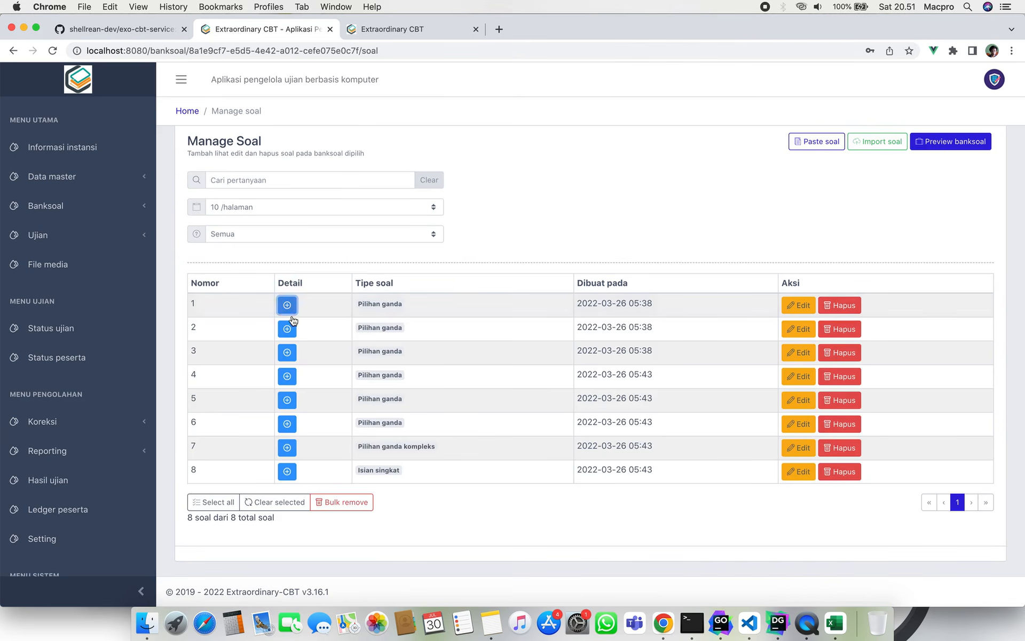
Expand questions 2, 3 and 4 to view their answer options.
click(288, 329)
click(287, 328)
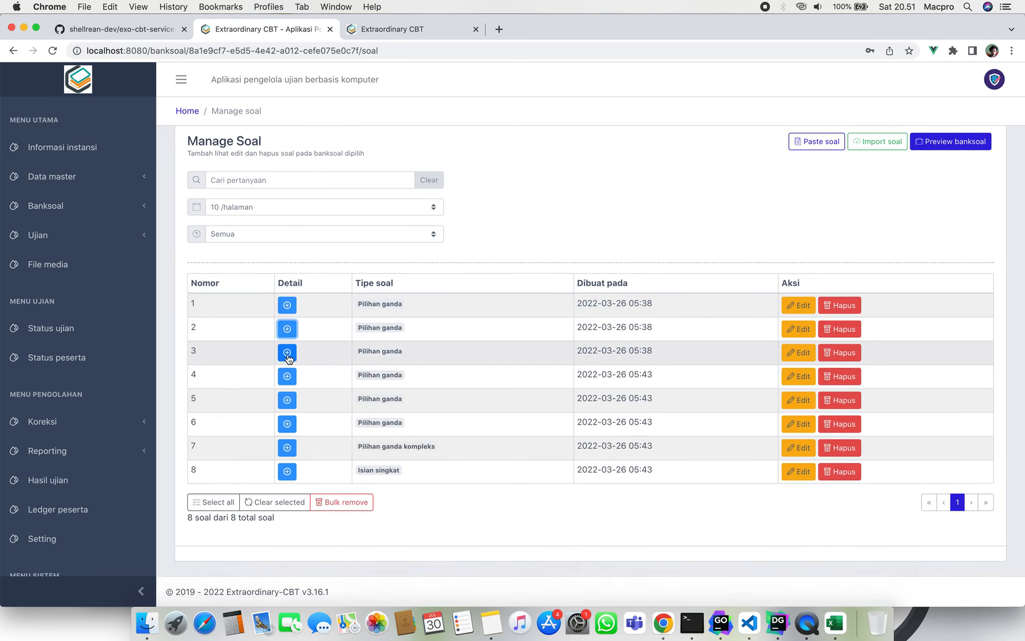
click(287, 352)
scroll(287, 356, down, 3)
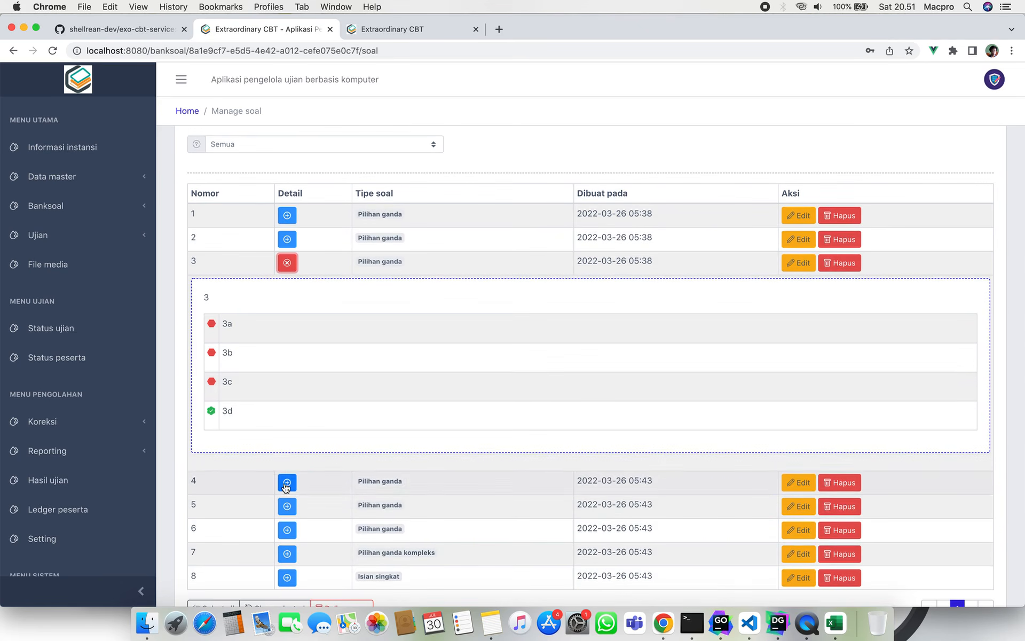
click(287, 483)
scroll(286, 488, down, 5)
scroll(286, 487, down, 3)
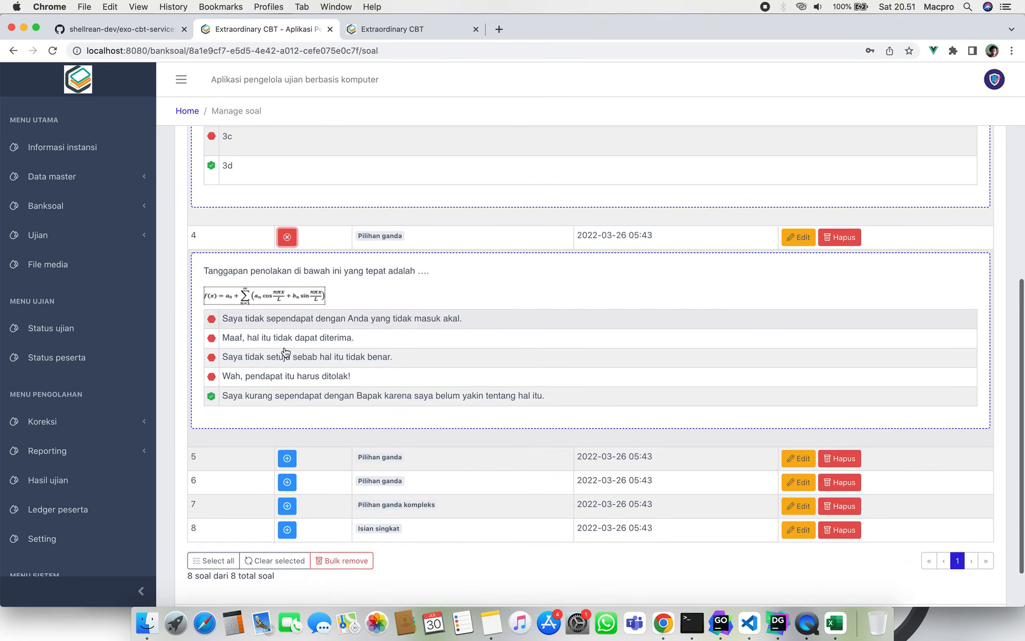
Highlight question 4's text and formula, then its first answer option.
drag(204, 271, 340, 301)
click(340, 301)
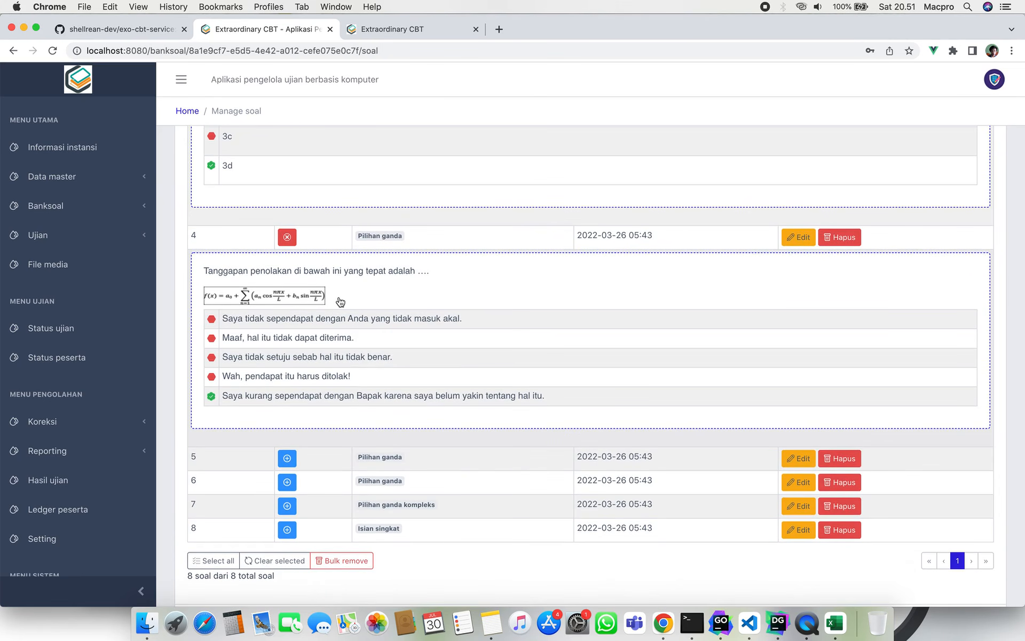
click(233, 319)
drag(233, 319, 465, 327)
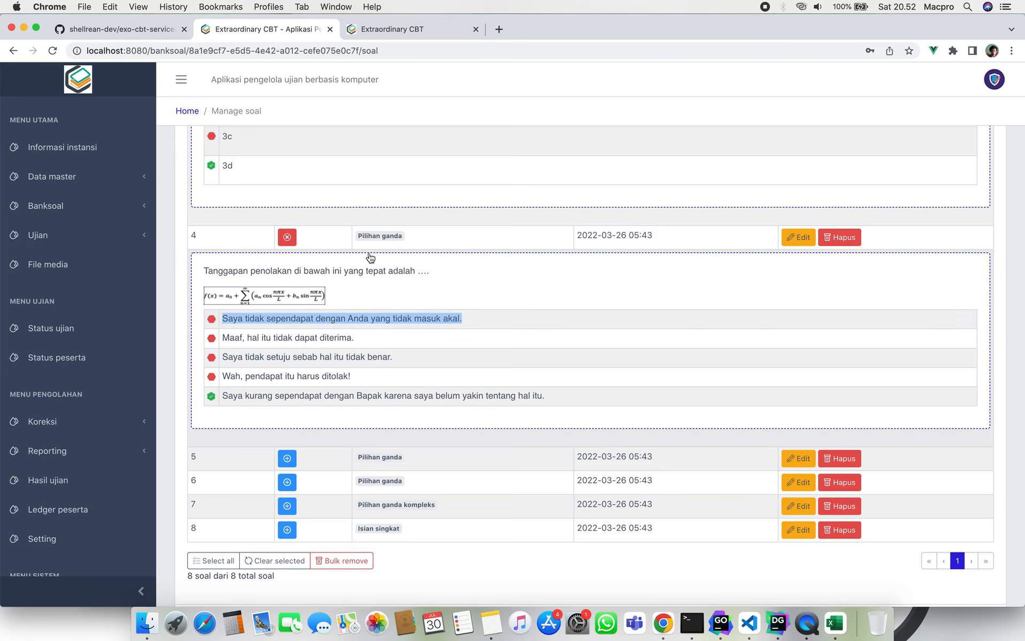
Collapse question 3, highlight question 4's second and fifth options, then collapse question 4.
scroll(363, 243, up, 3)
scroll(362, 241, up, 3)
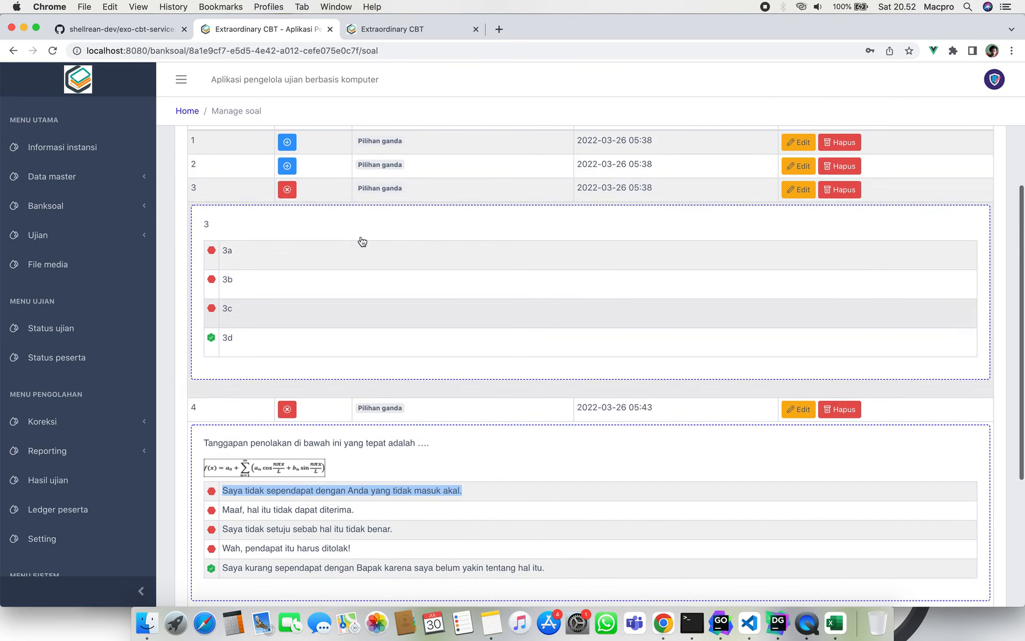
click(286, 187)
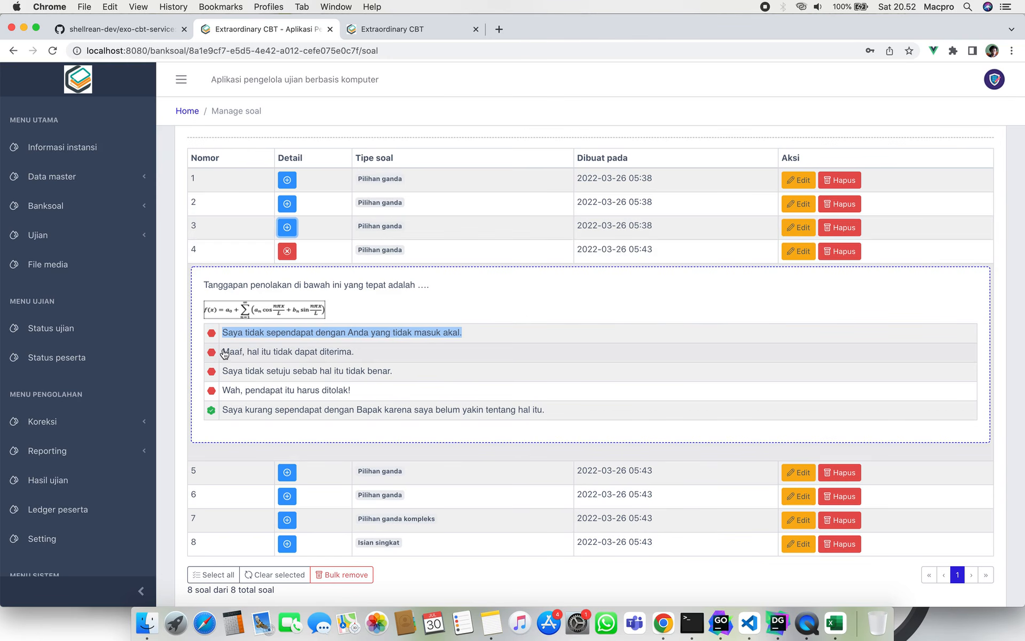
drag(221, 352, 370, 360)
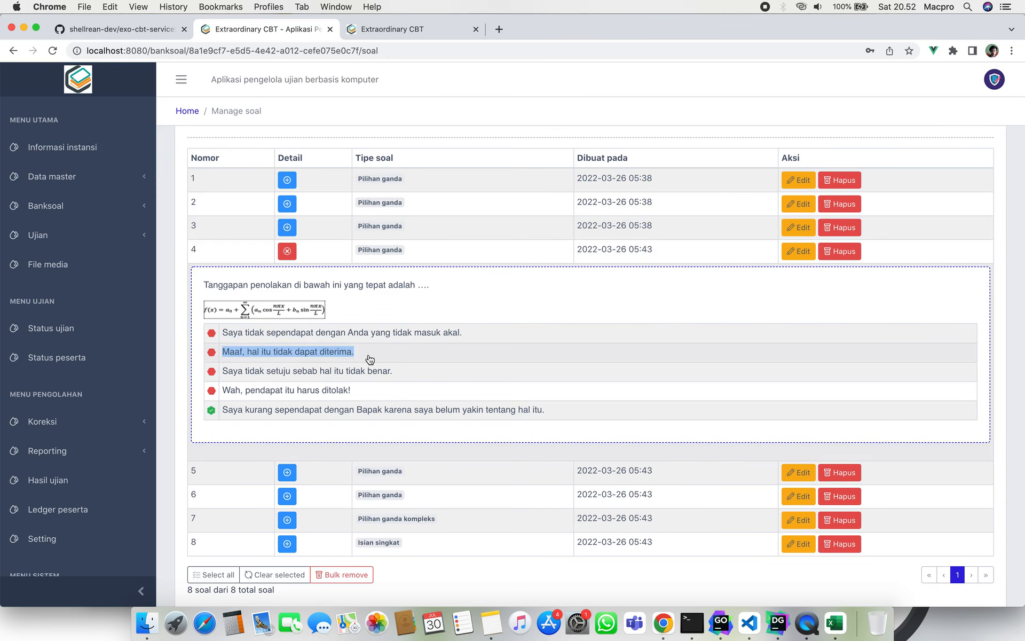
click(212, 392)
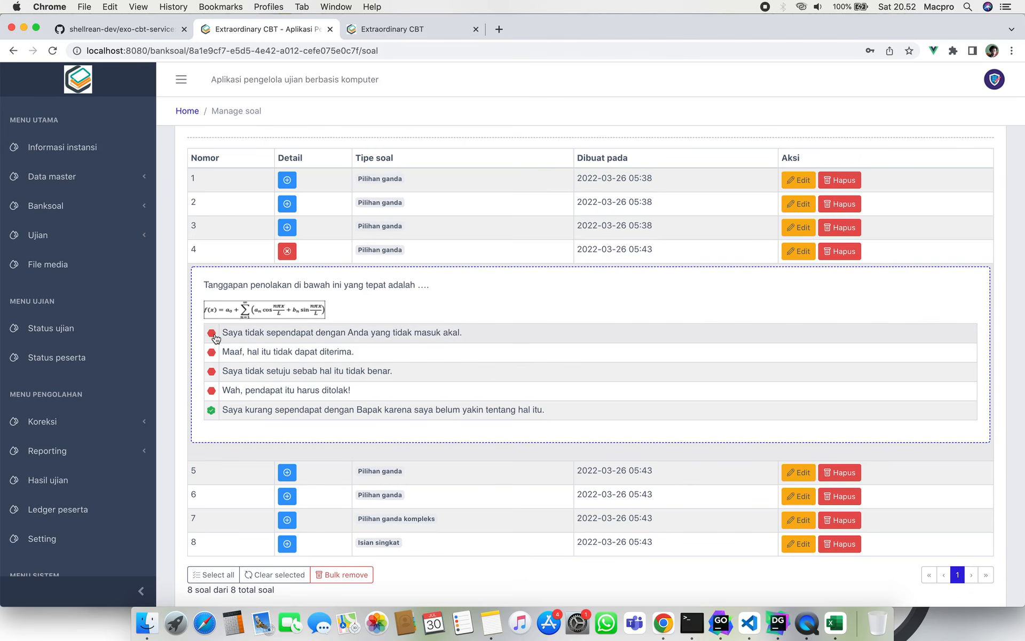
drag(219, 414, 459, 425)
click(459, 425)
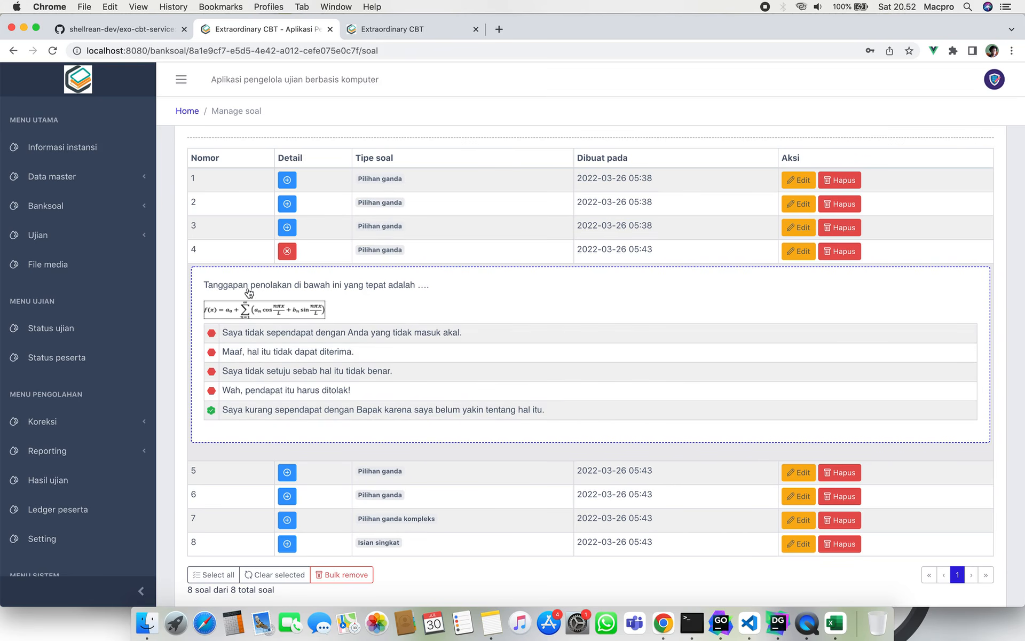
click(287, 253)
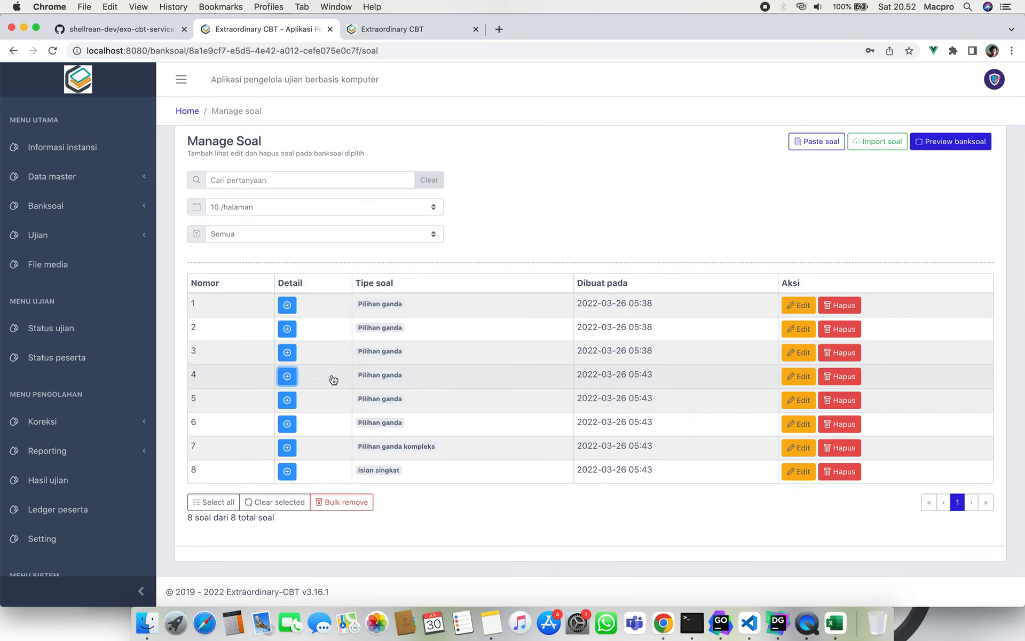
scroll(540, 518, up, 2)
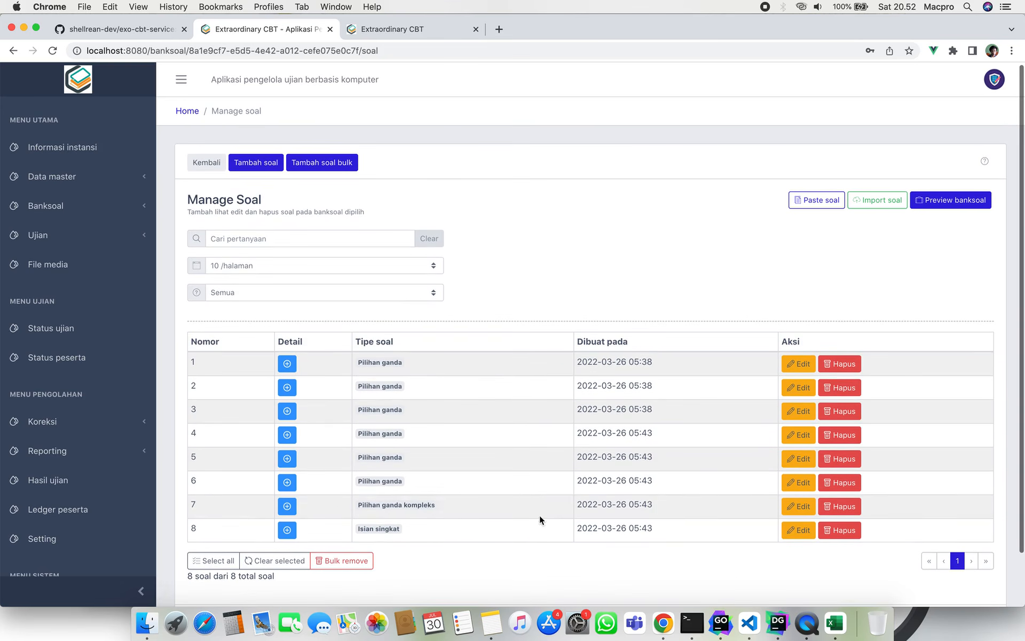
scroll(525, 295, down, 1)
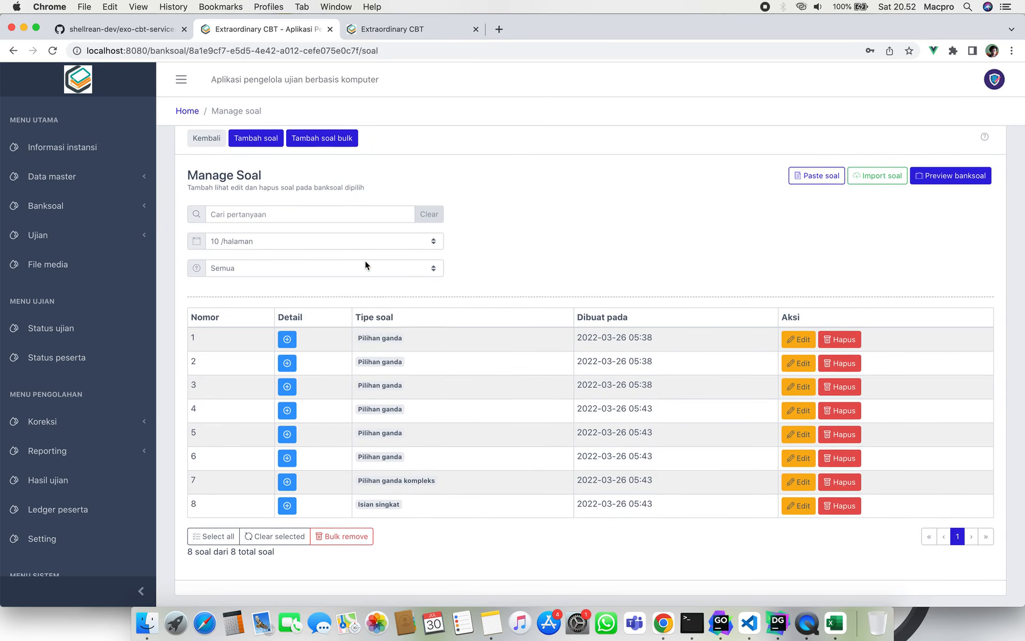
click(365, 266)
click(368, 280)
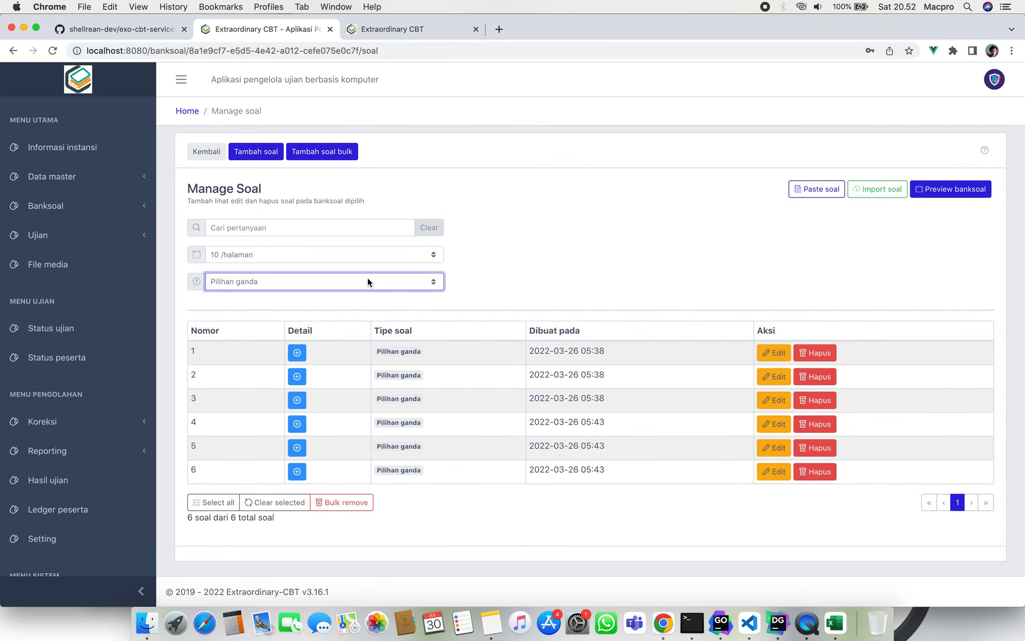
click(377, 280)
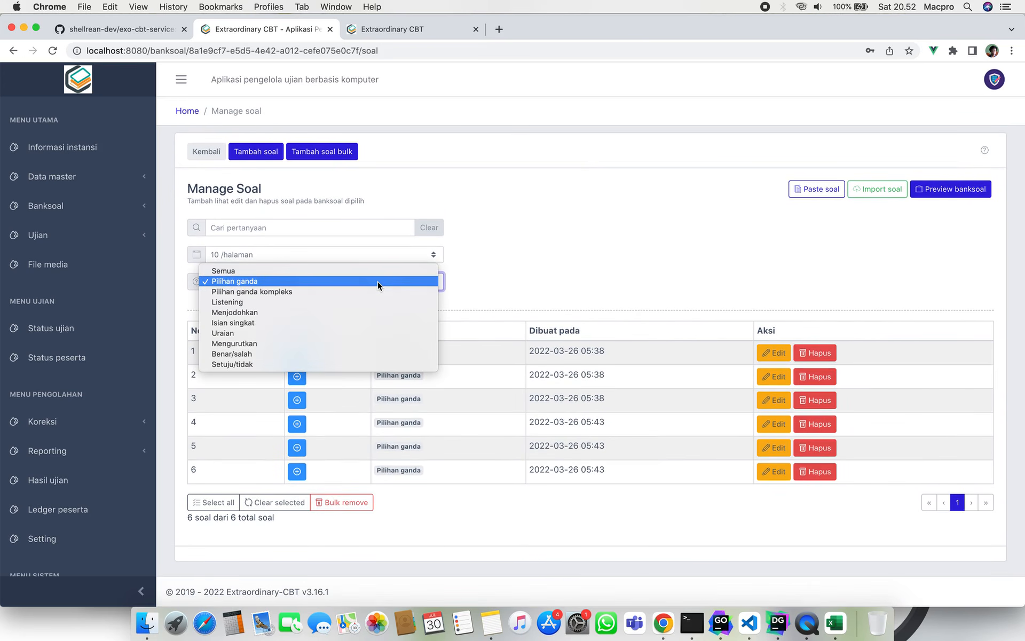
click(393, 270)
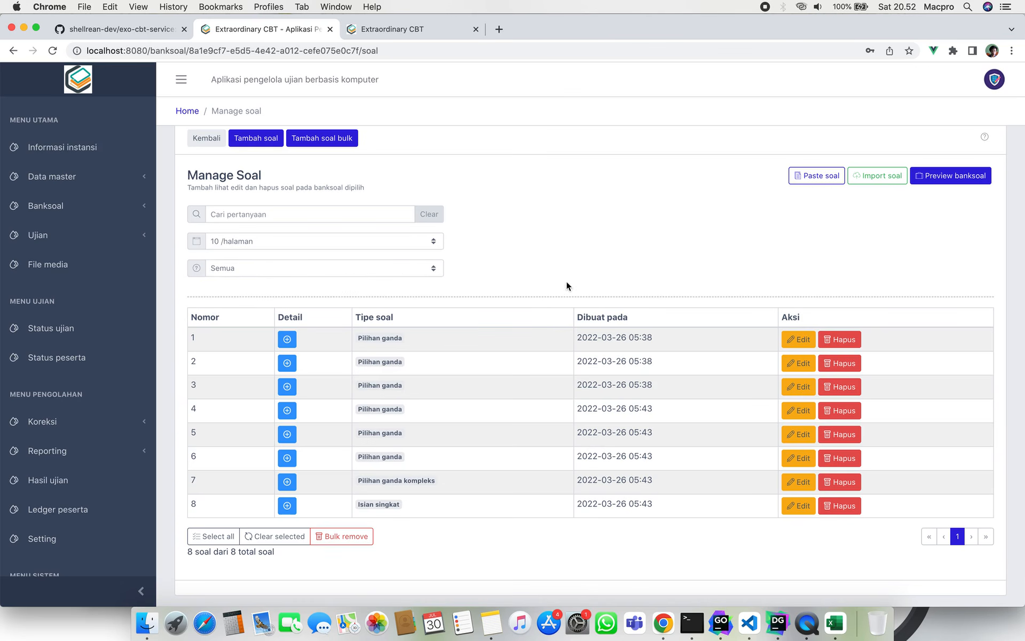
scroll(536, 407, down, 1)
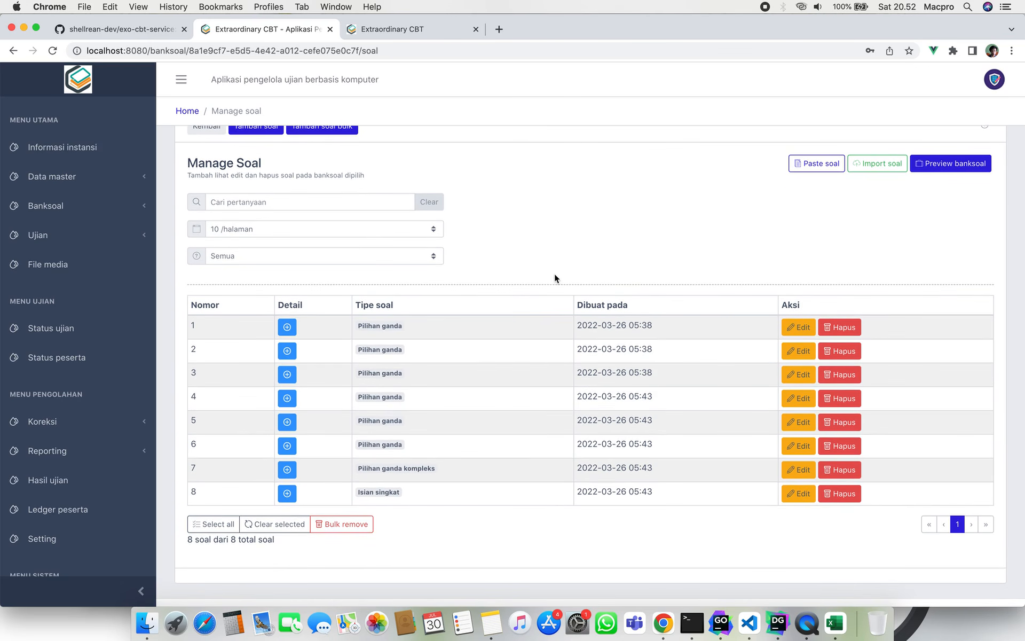
scroll(607, 250, up, 1)
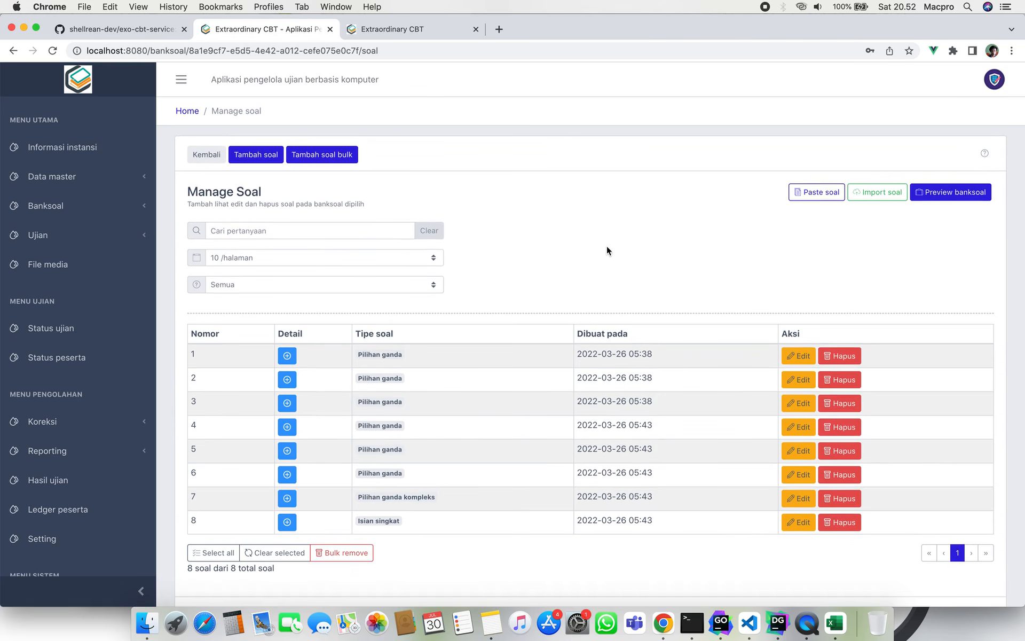
scroll(606, 250, down, 1)
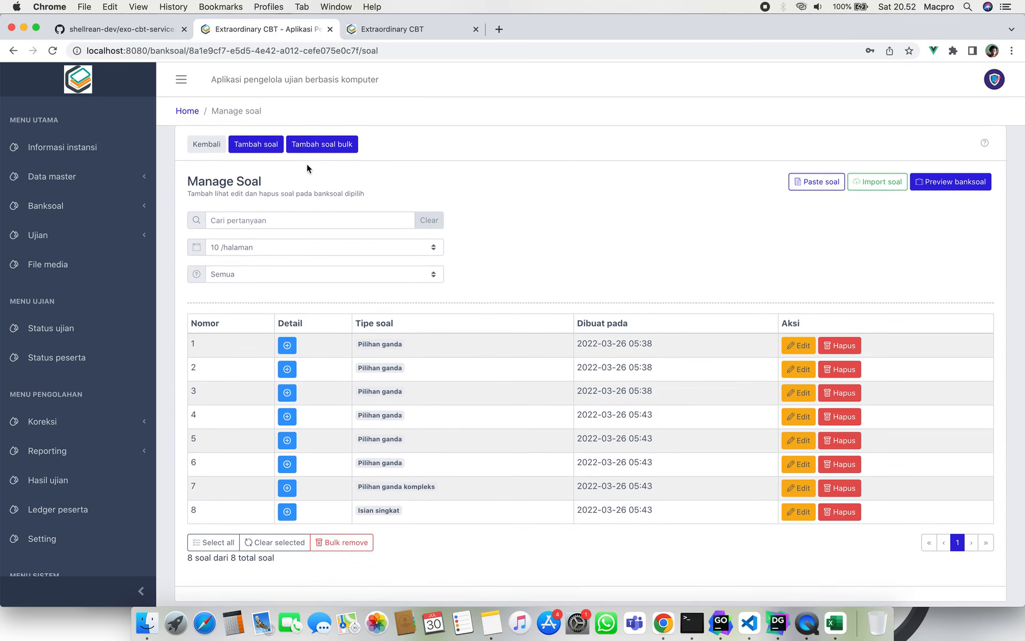
click(266, 149)
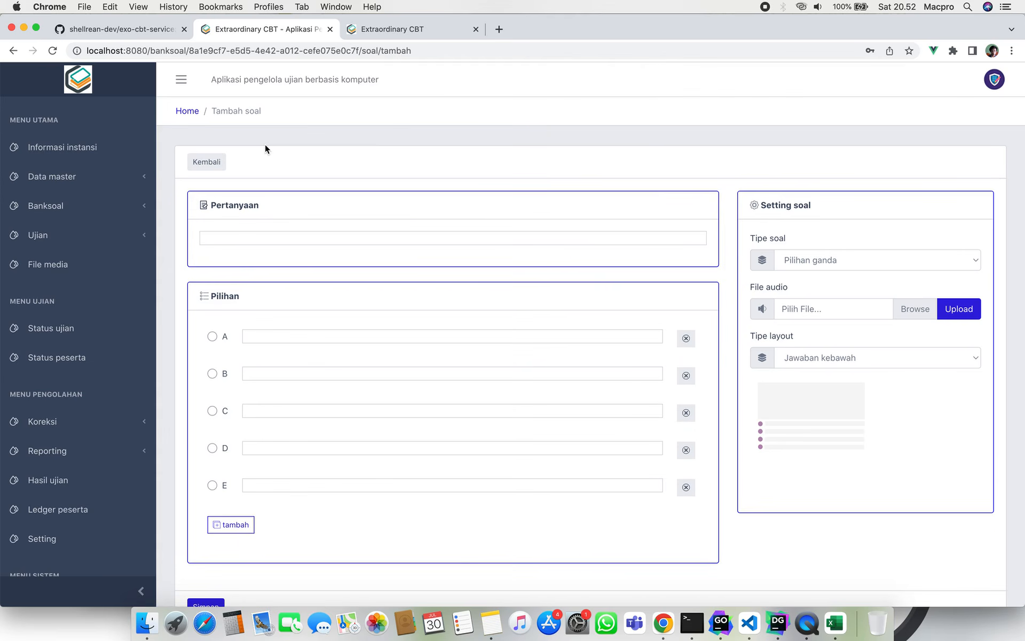
scroll(412, 222, down, 1)
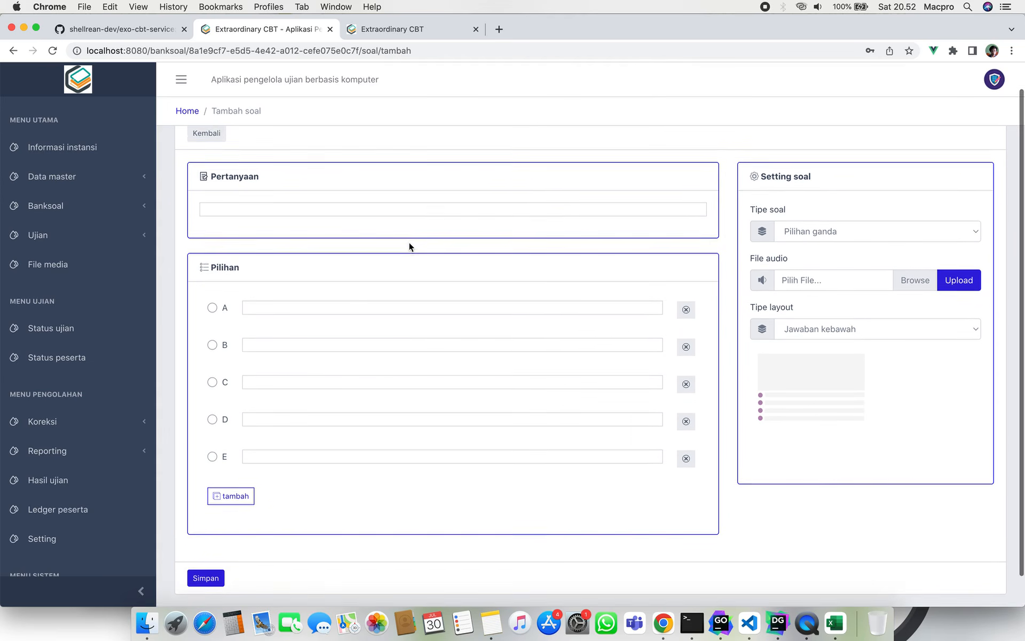
scroll(409, 247, down, 1)
click(392, 197)
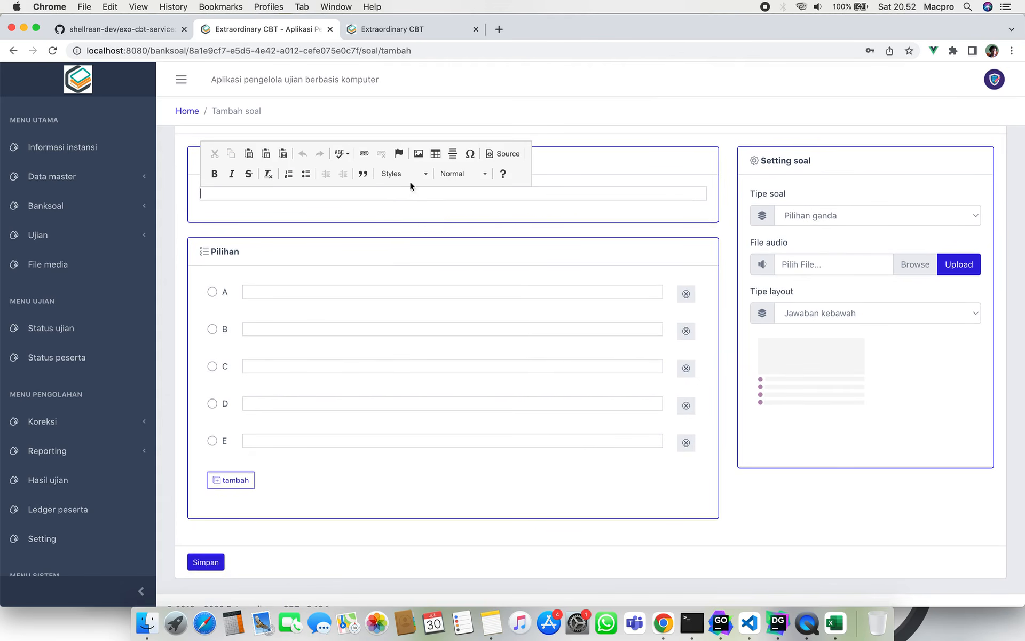
click(623, 155)
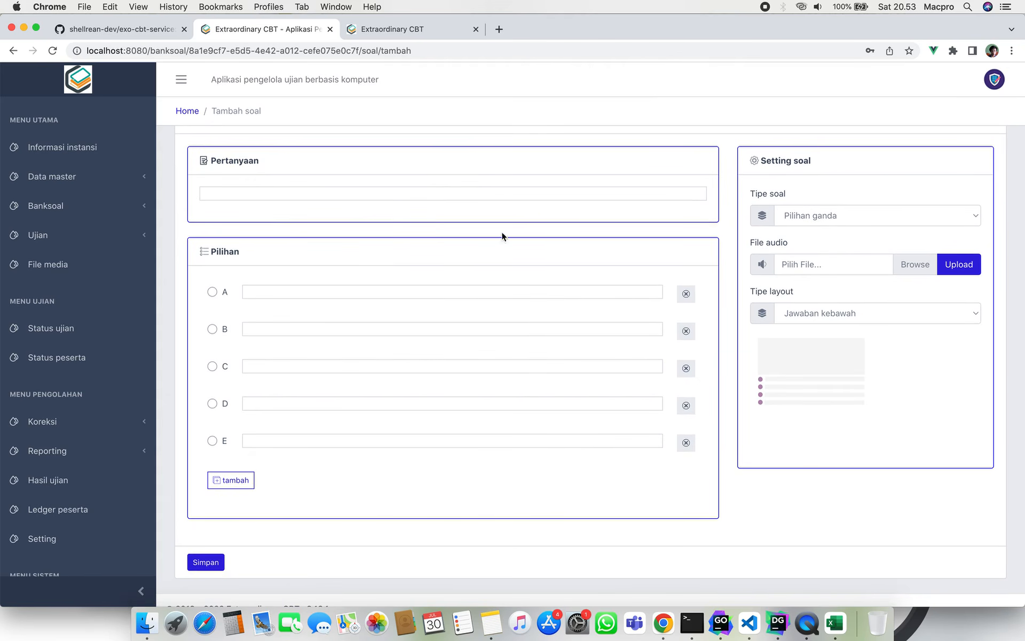
click(383, 292)
click(511, 195)
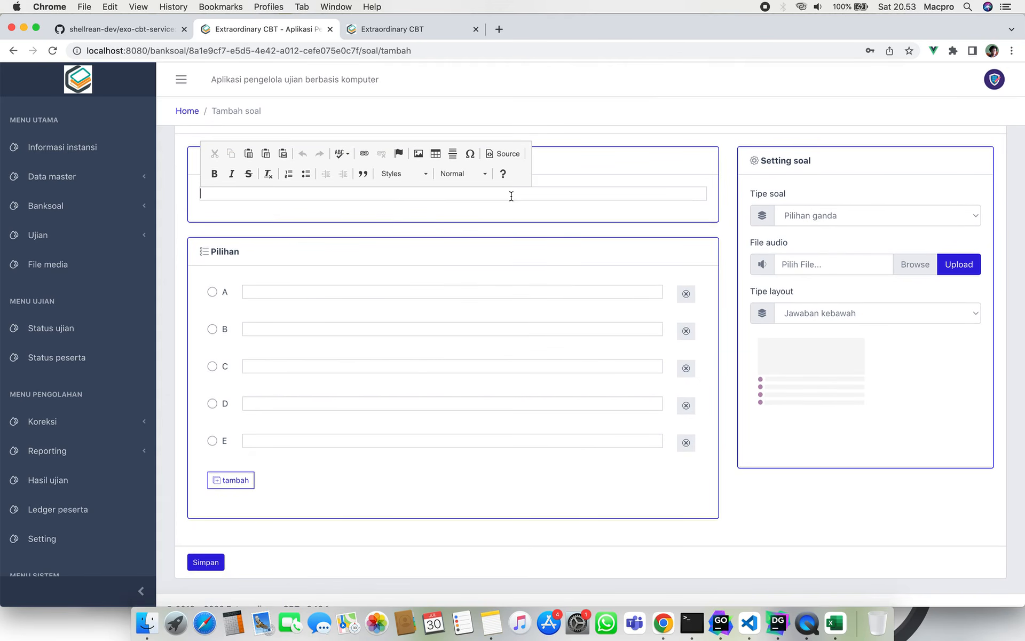
click(556, 222)
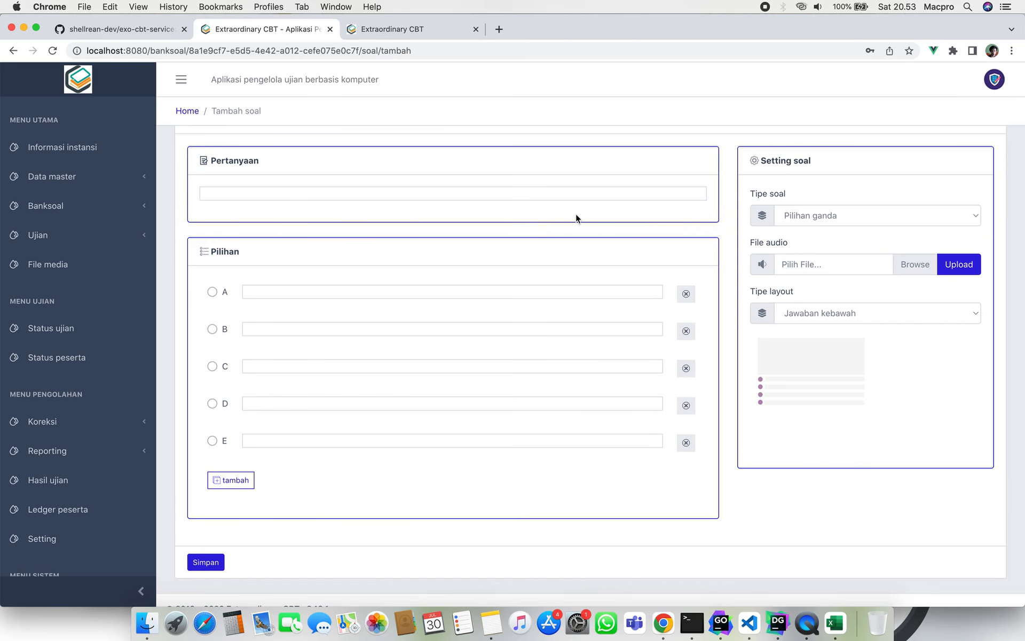
scroll(575, 214, up, 1)
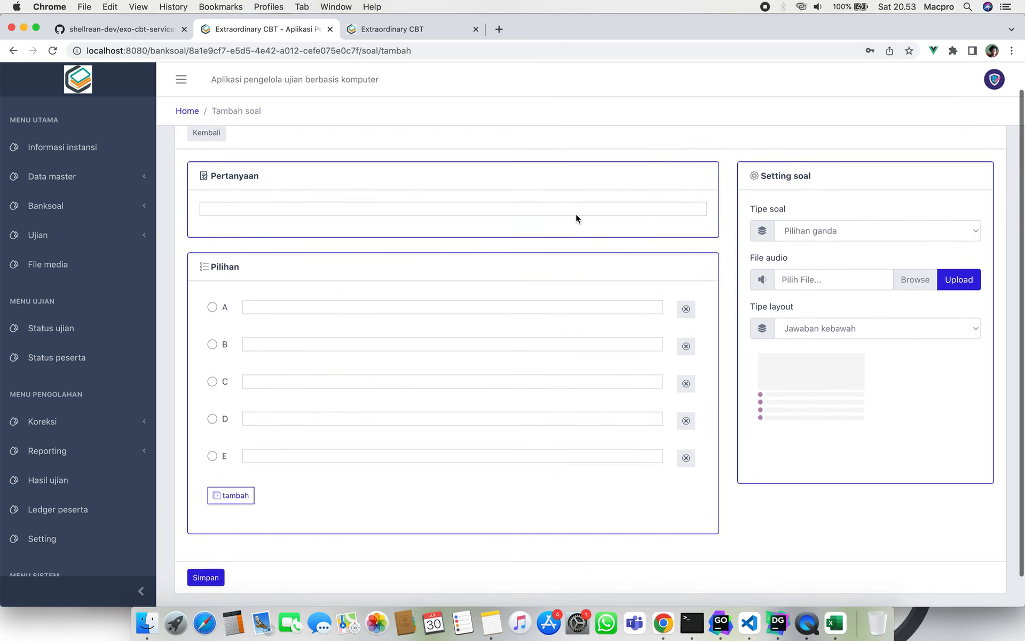
scroll(575, 214, down, 1)
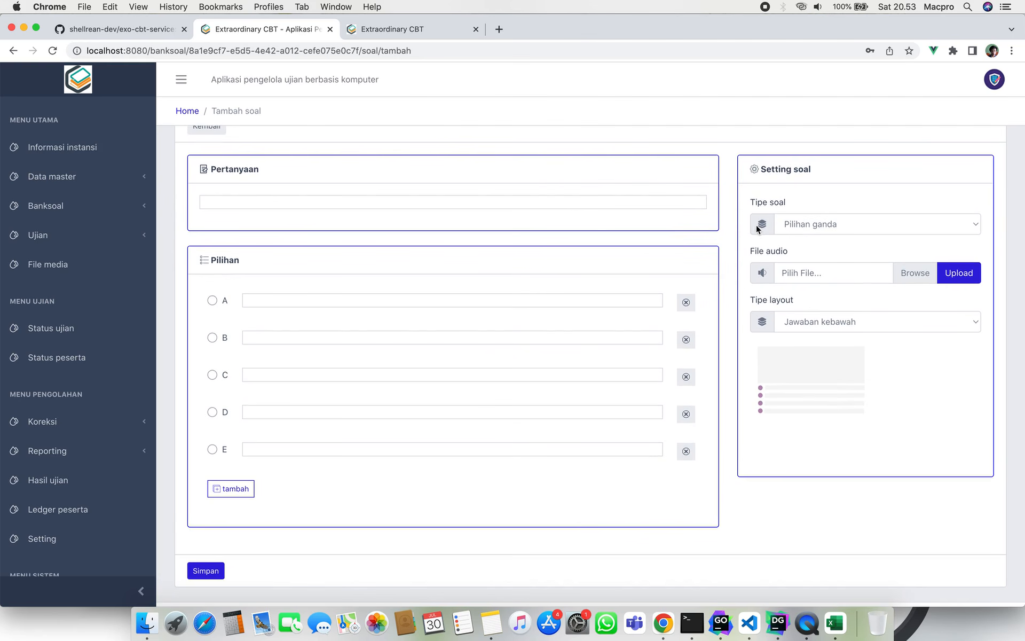
Try the Essai, Listening and Pilihan ganda kompleks question types, settling on Essai.
click(790, 222)
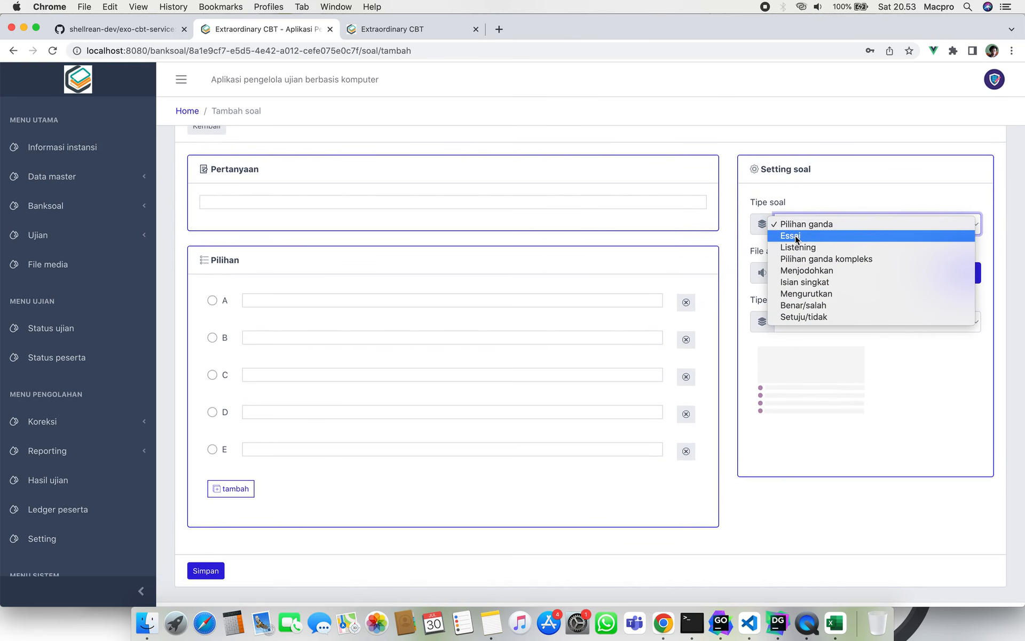
click(795, 236)
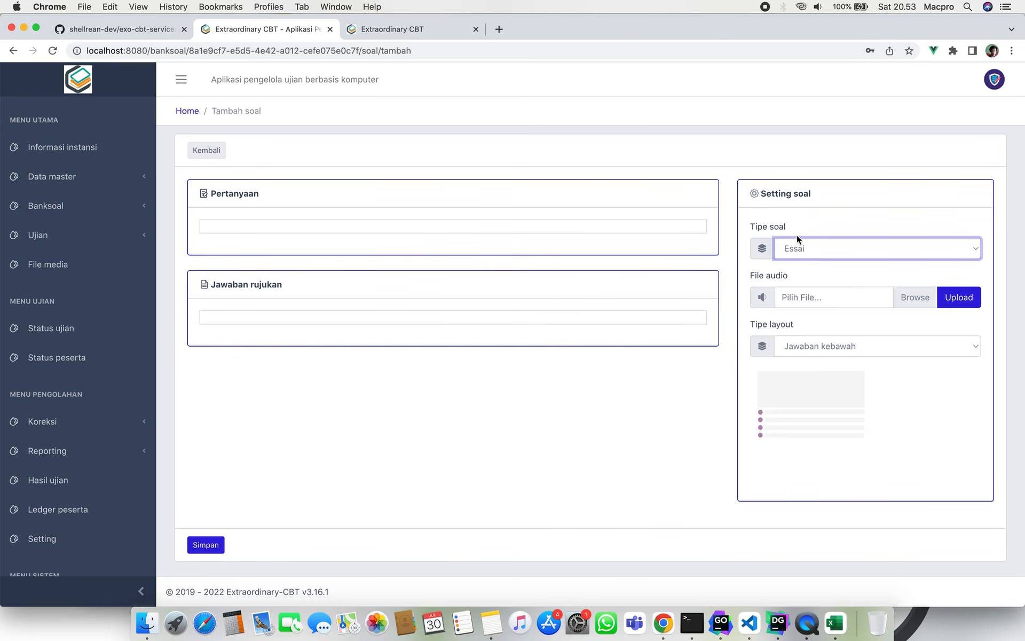
click(797, 238)
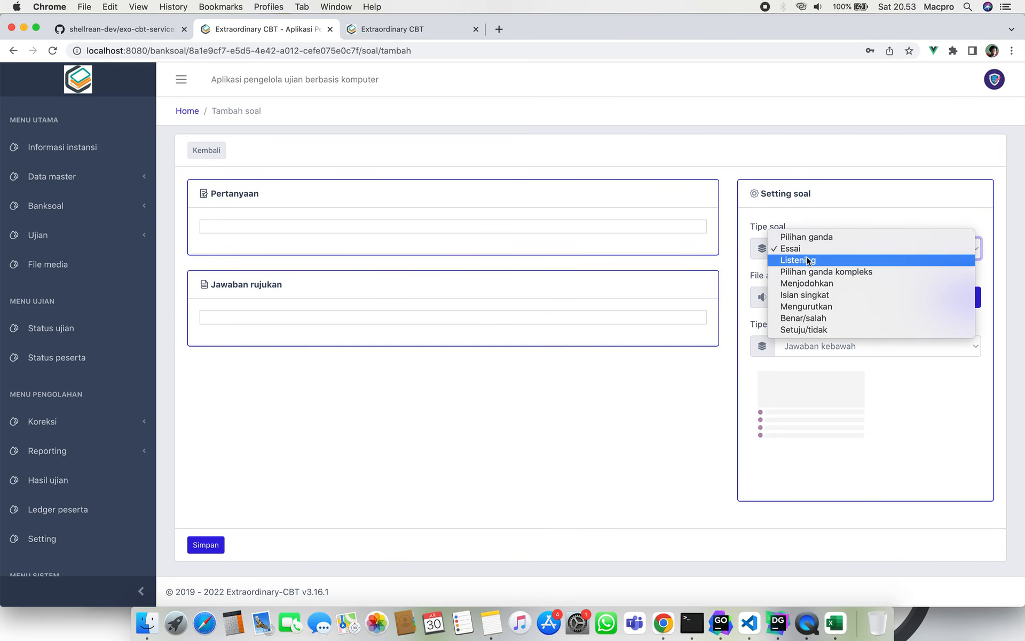
click(808, 261)
click(847, 224)
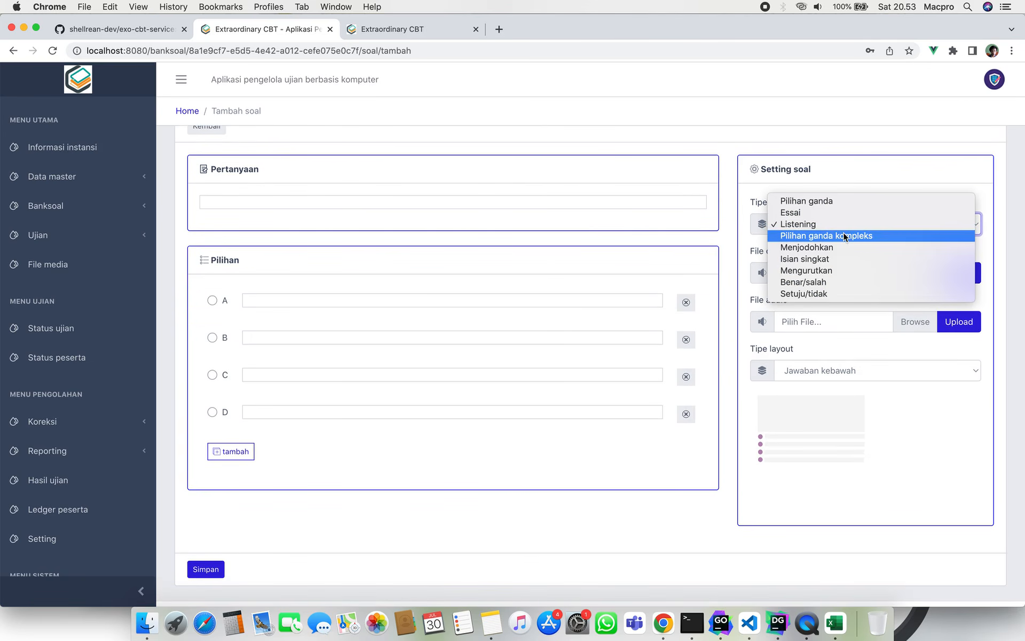
click(843, 235)
click(828, 225)
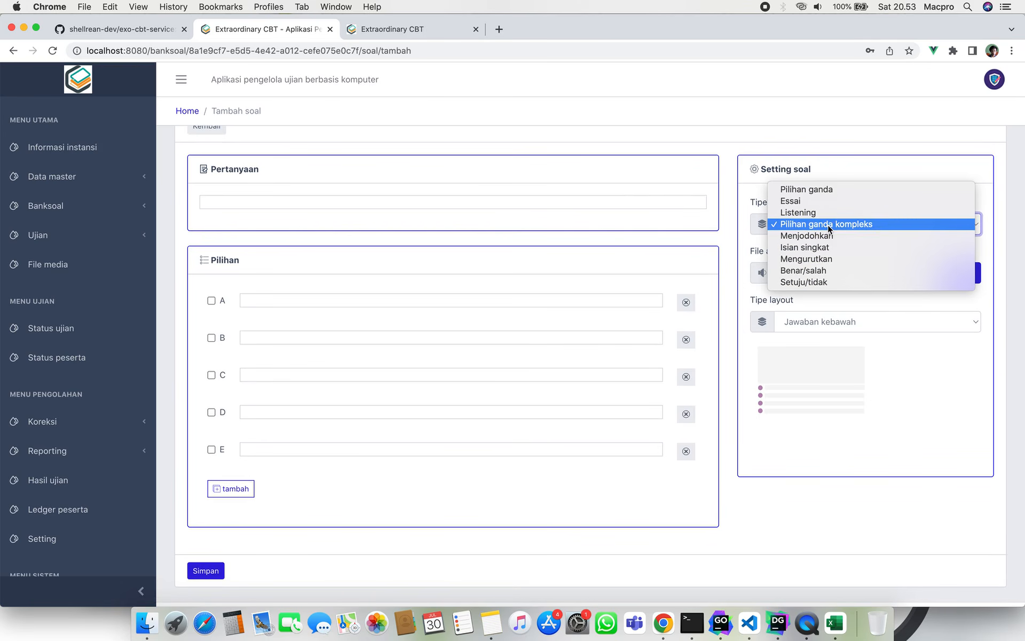
click(819, 200)
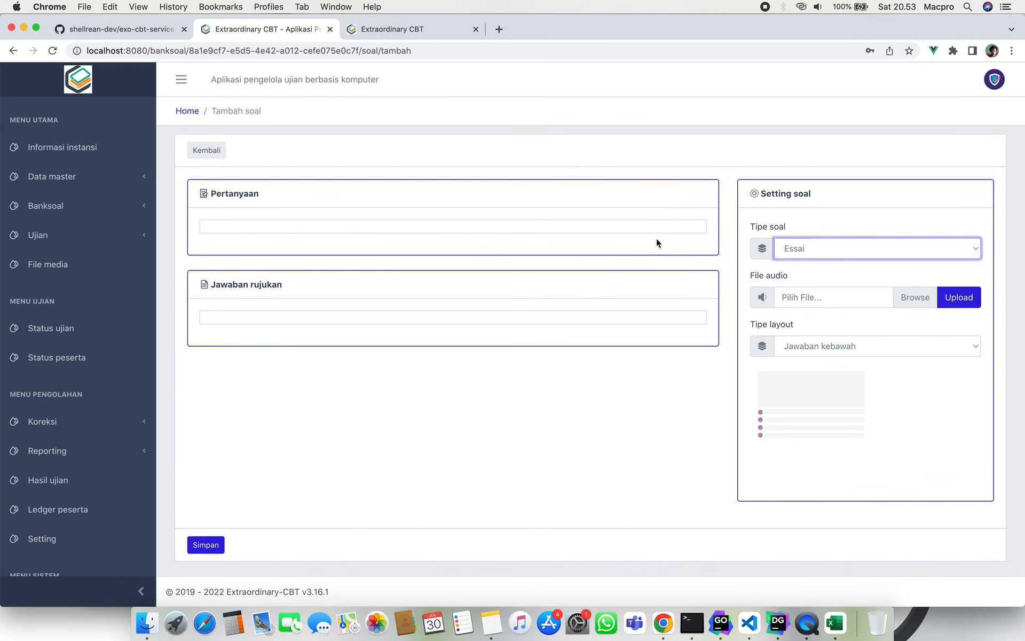
Inspect the Essai reference-answer field, leaving it empty.
click(427, 448)
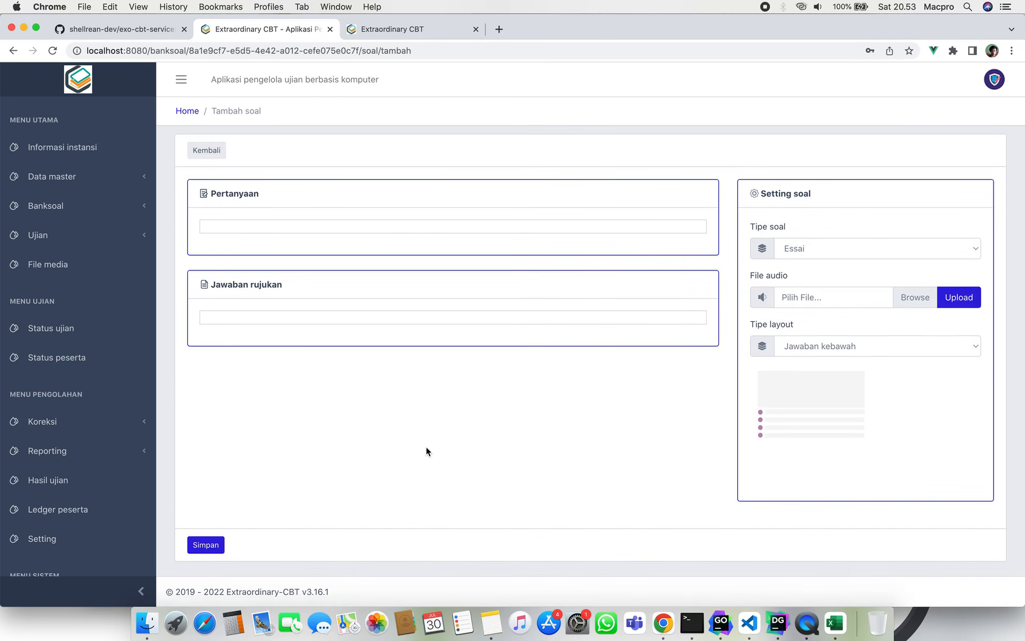
click(326, 317)
click(333, 434)
click(380, 318)
click(391, 488)
Enter 'Soal esay' as the question text.
click(259, 225)
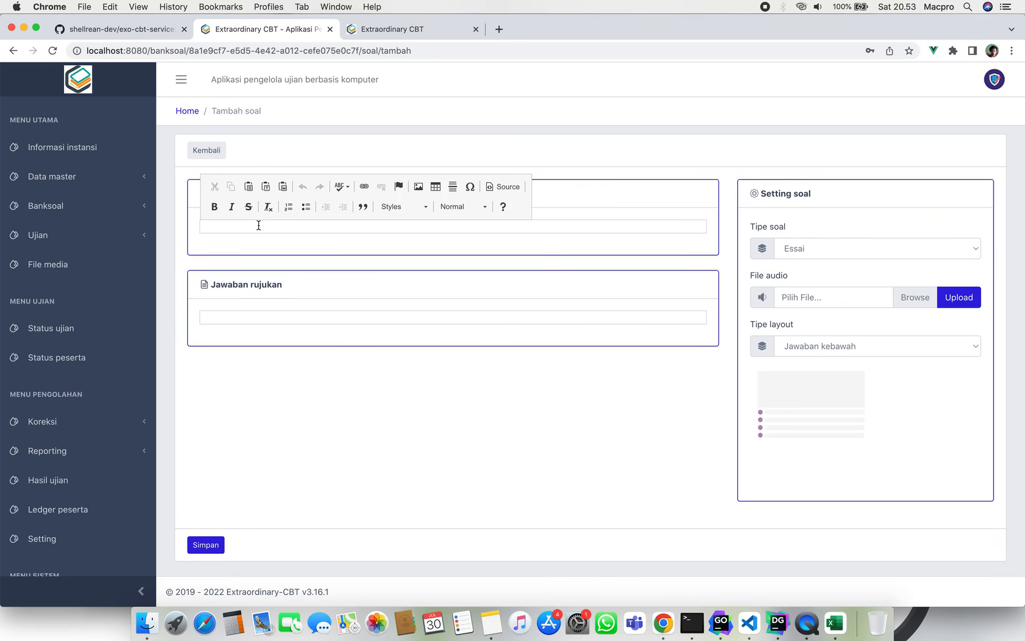
text(S)
key(BackSpace)
text(Soal esay)
click(233, 393)
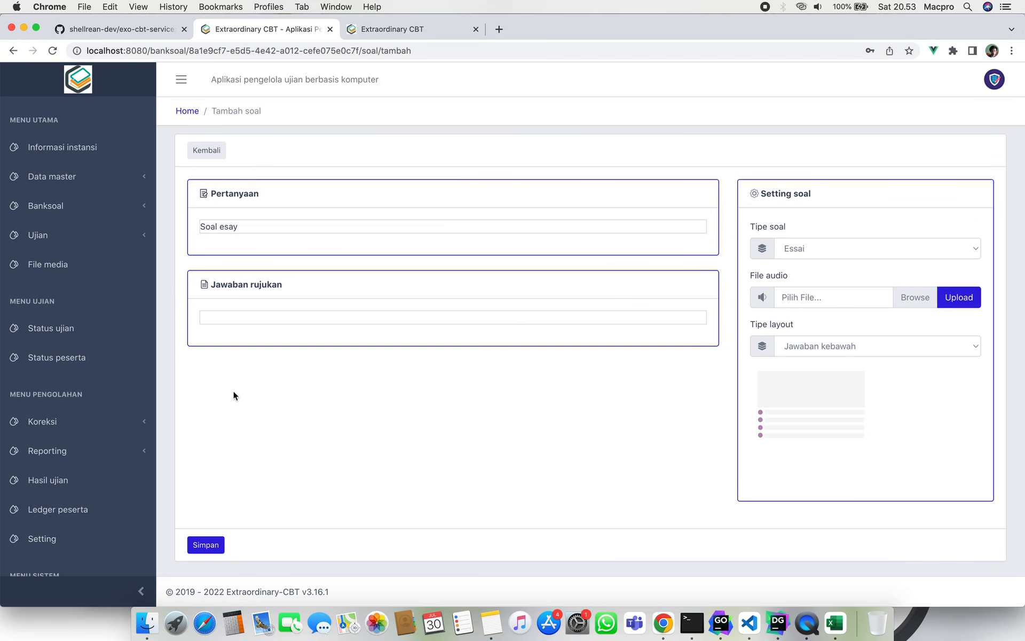
Check the reference answer field, leaving it blank, and revisit the 'Soal esay' text.
click(289, 319)
click(285, 363)
click(294, 320)
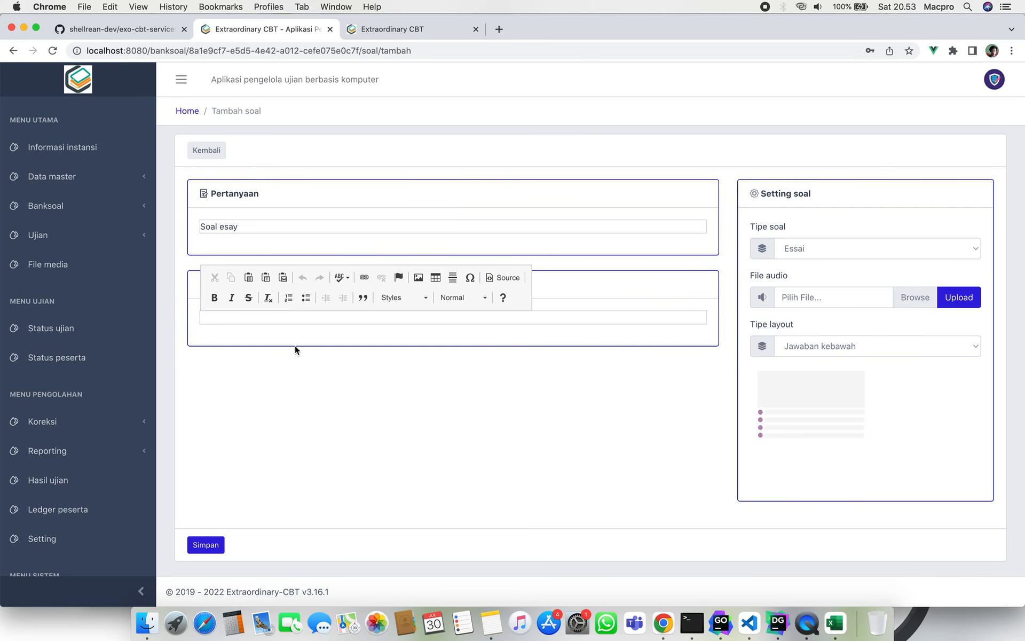
click(295, 345)
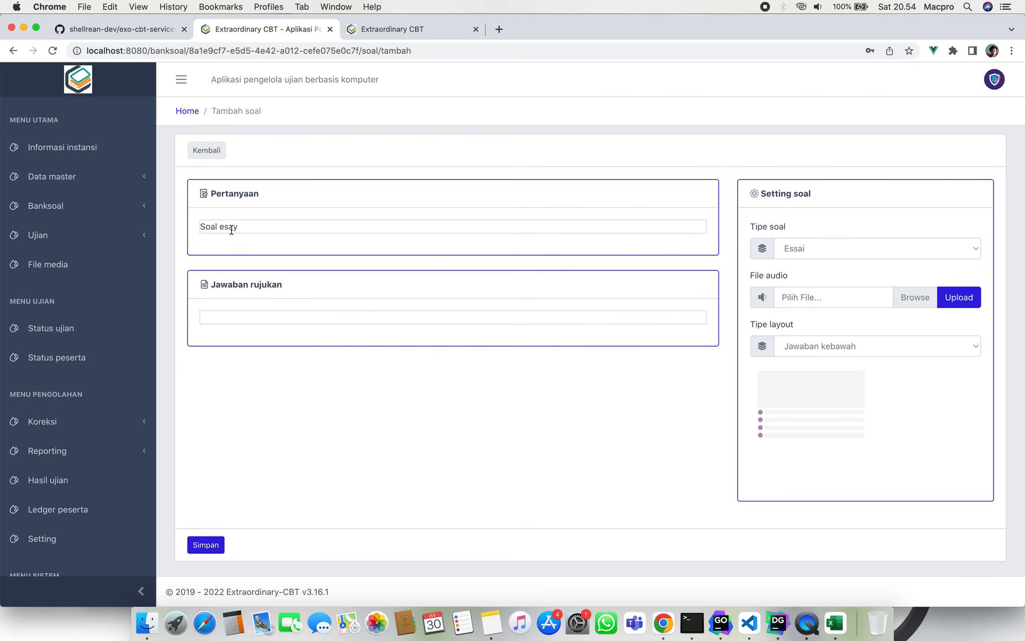
click(251, 227)
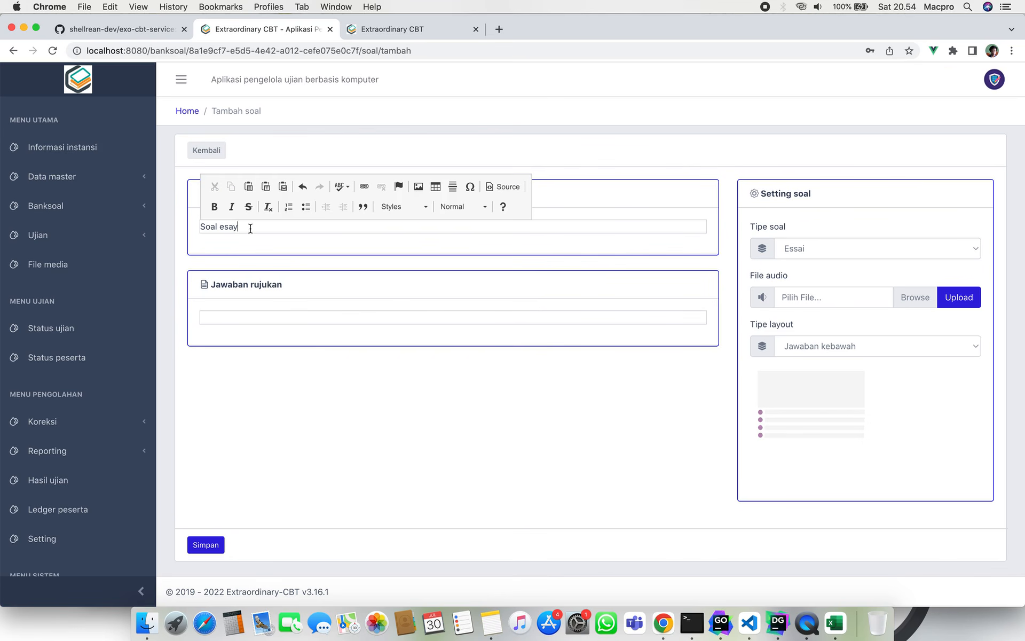
click(290, 434)
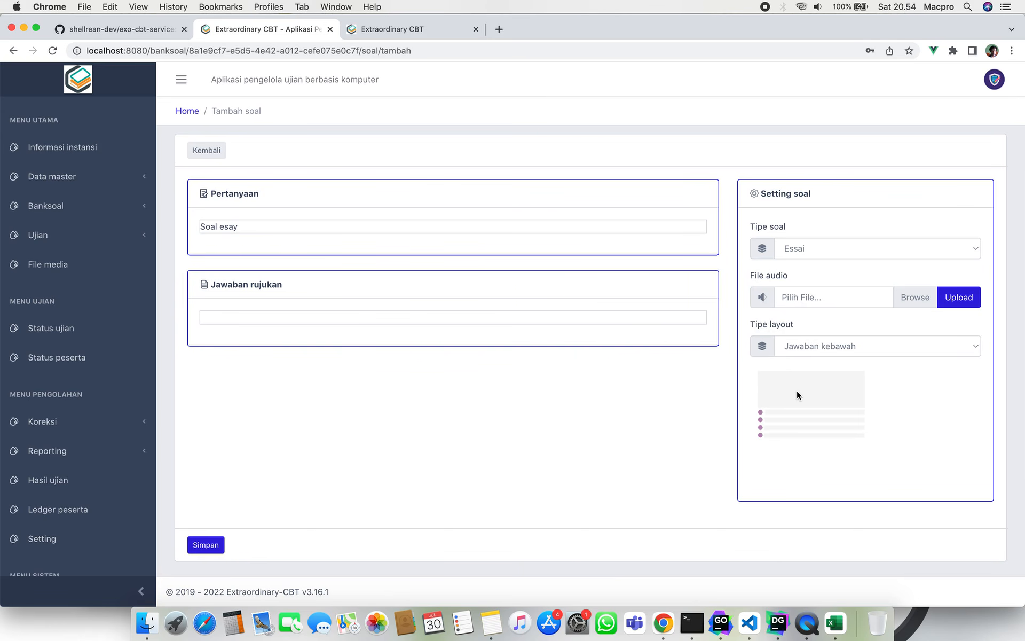
At 175% zoom, try the two-column, table-below and side-by-side layouts, then return to 100%.
key(super+equal)
key(super+equal)
key(super+equal)
key(super+equal)
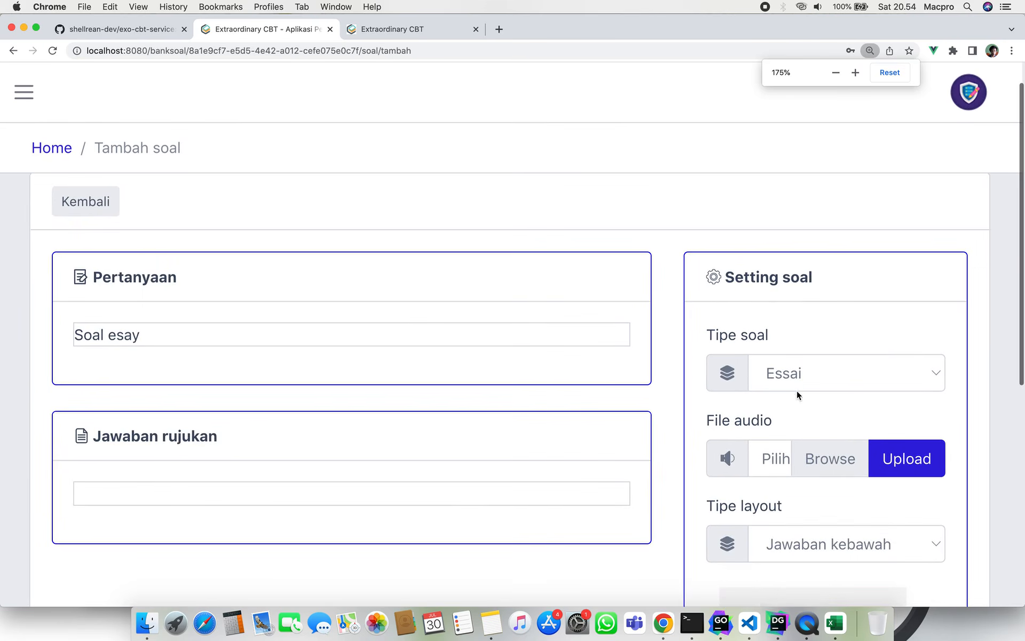
scroll(603, 374, down, 10)
scroll(603, 374, up, 5)
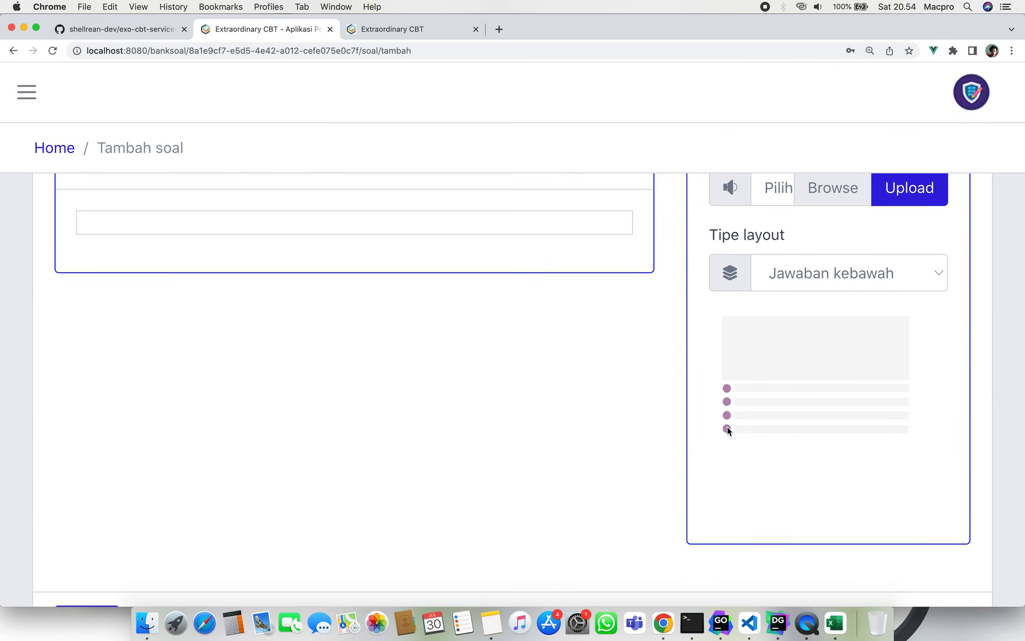
click(773, 278)
click(783, 295)
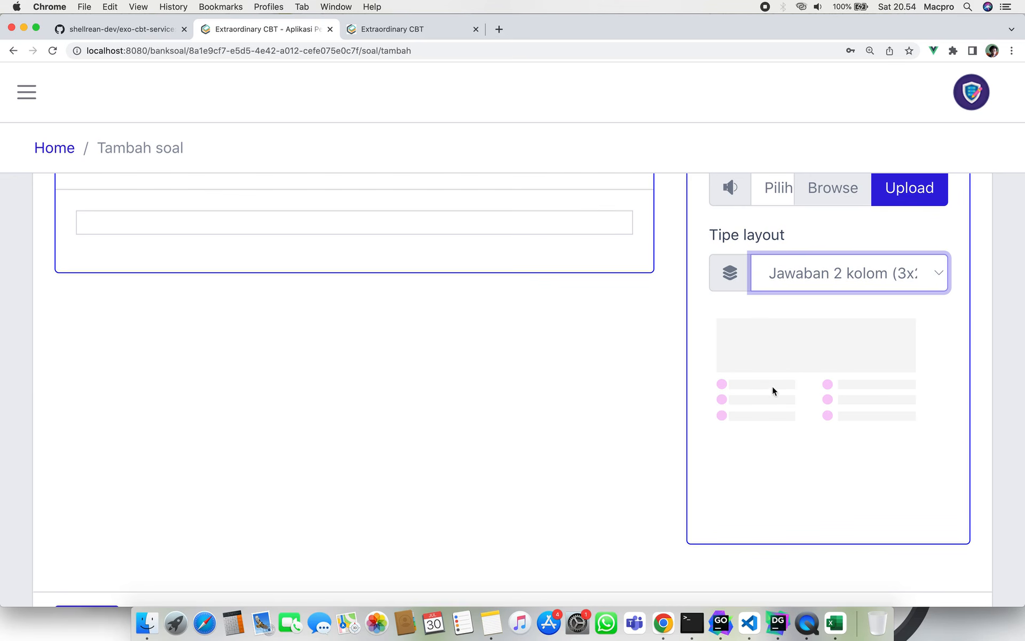
click(833, 275)
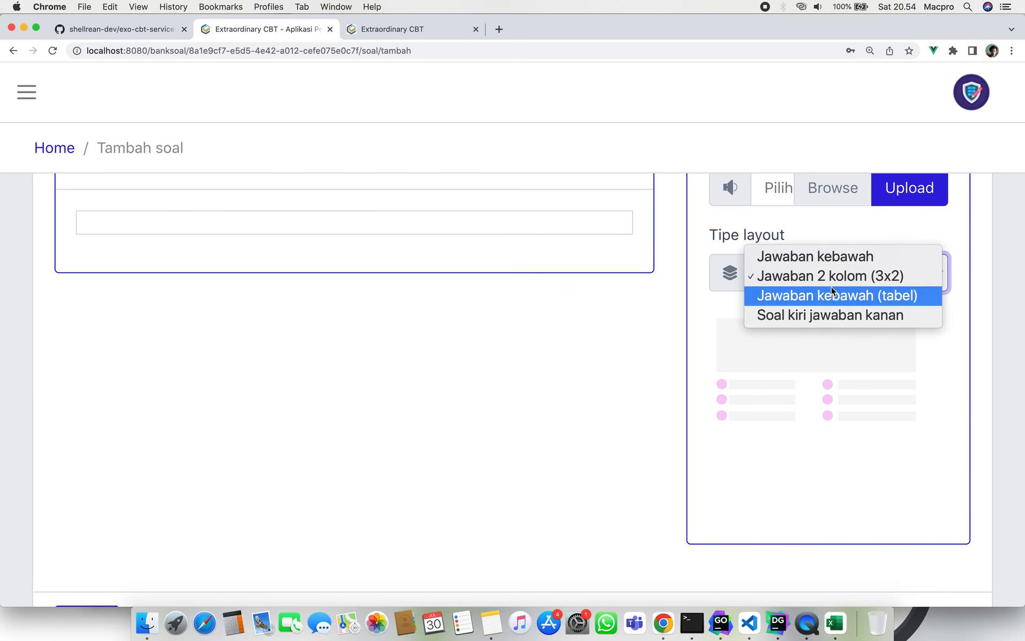
click(820, 293)
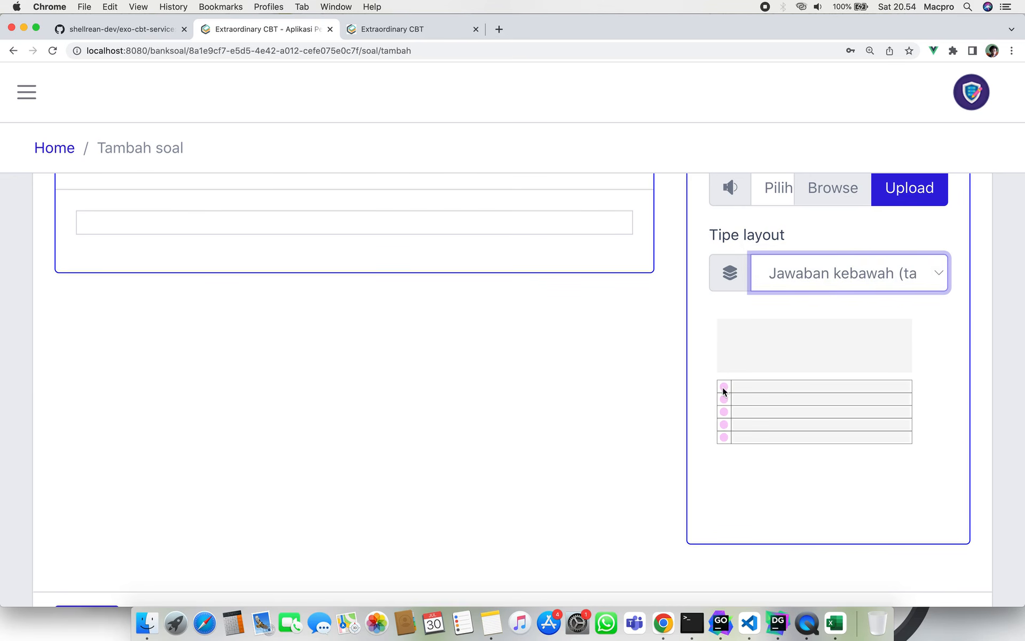
click(826, 266)
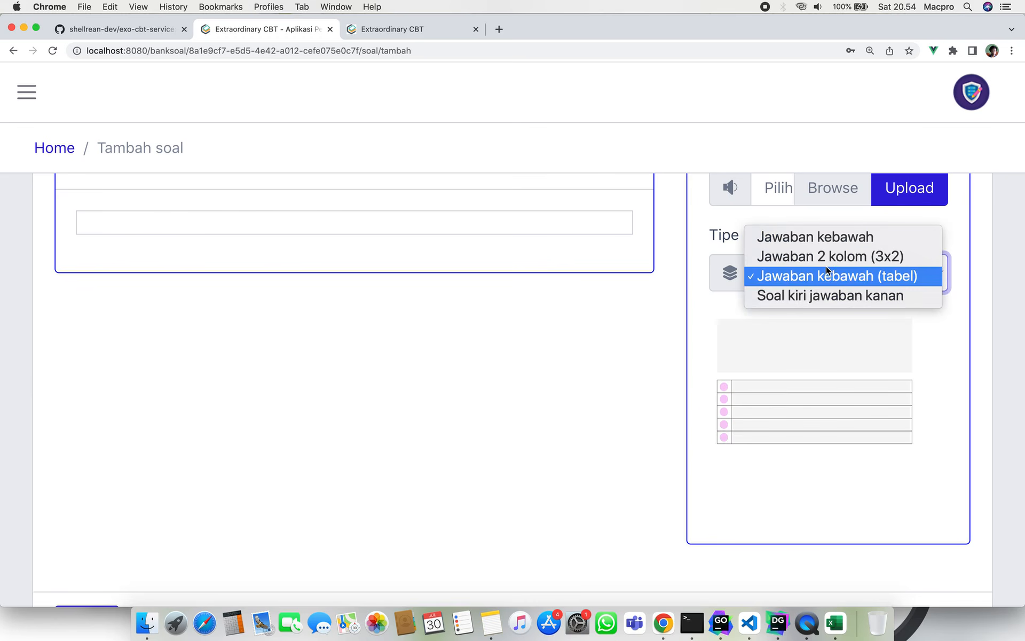
click(825, 296)
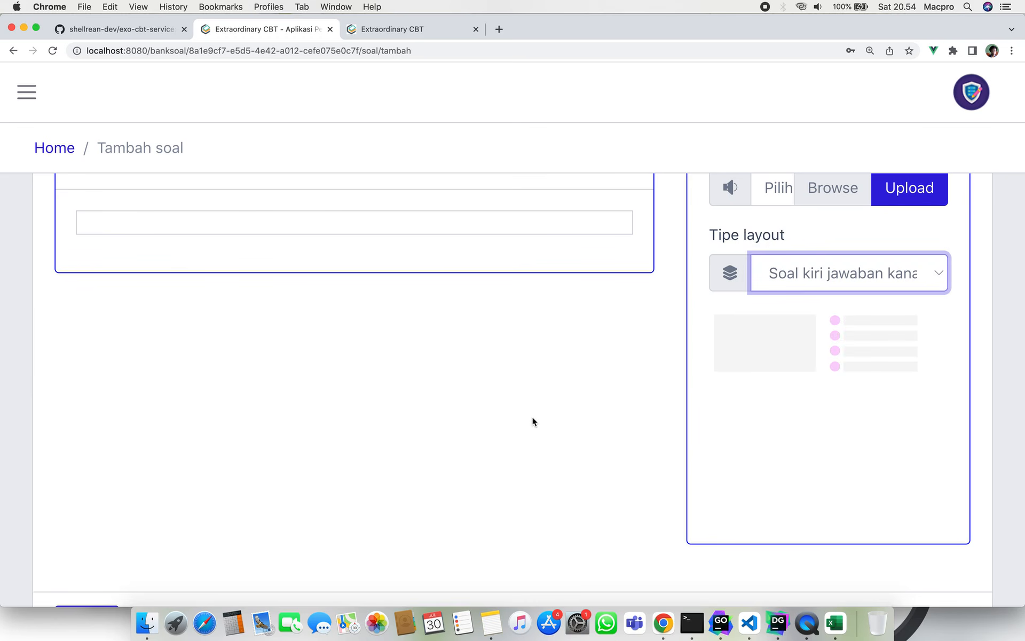
key(super+minus)
key(super+minus)
key(super+minus)
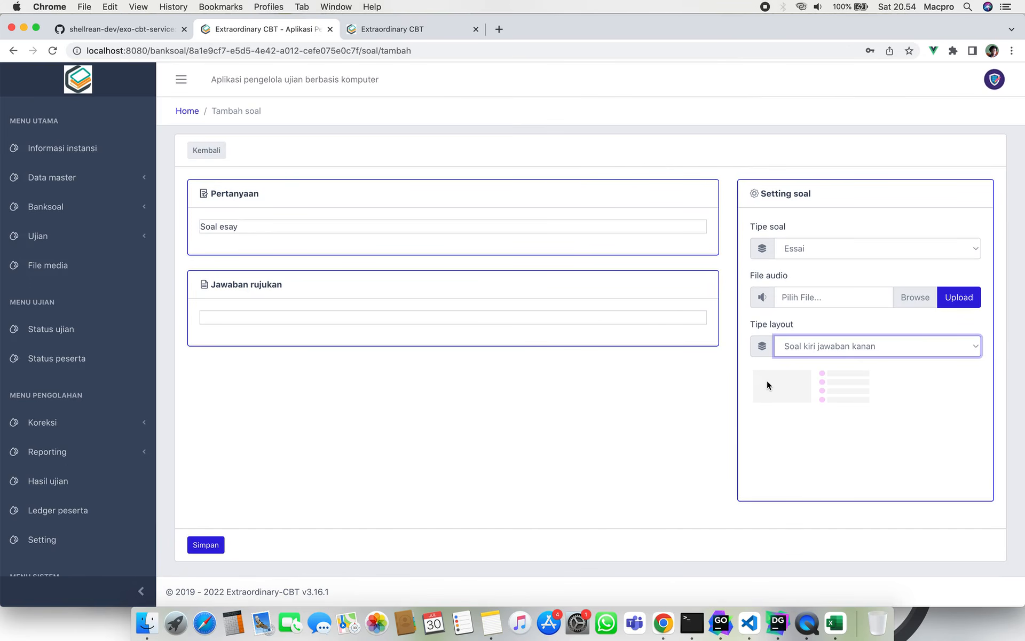
Set the layout to Jawaban kebawah and change the question type to Listening.
click(825, 353)
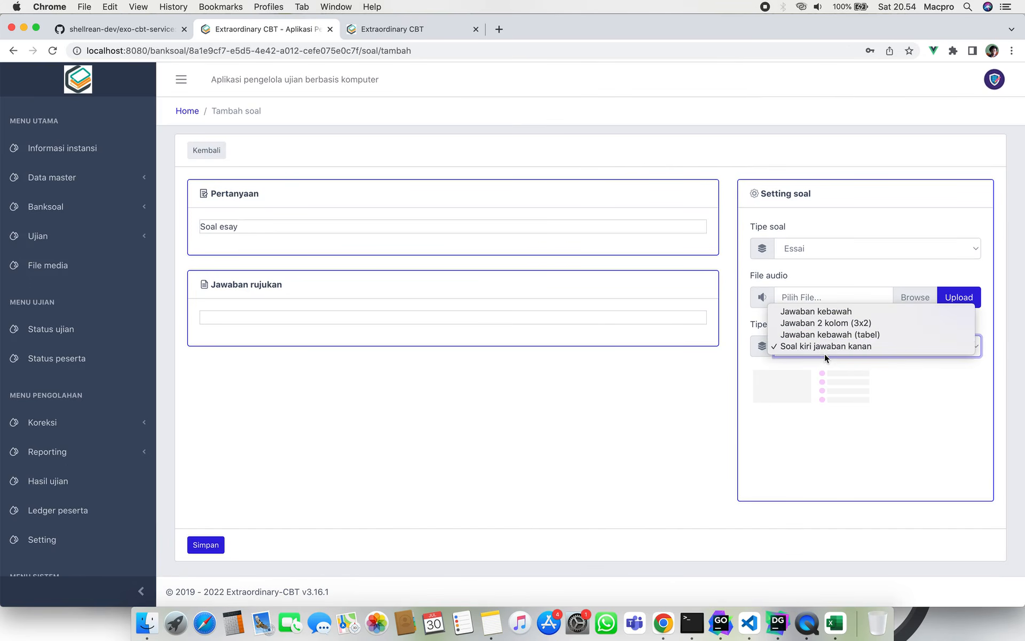
click(847, 322)
click(856, 335)
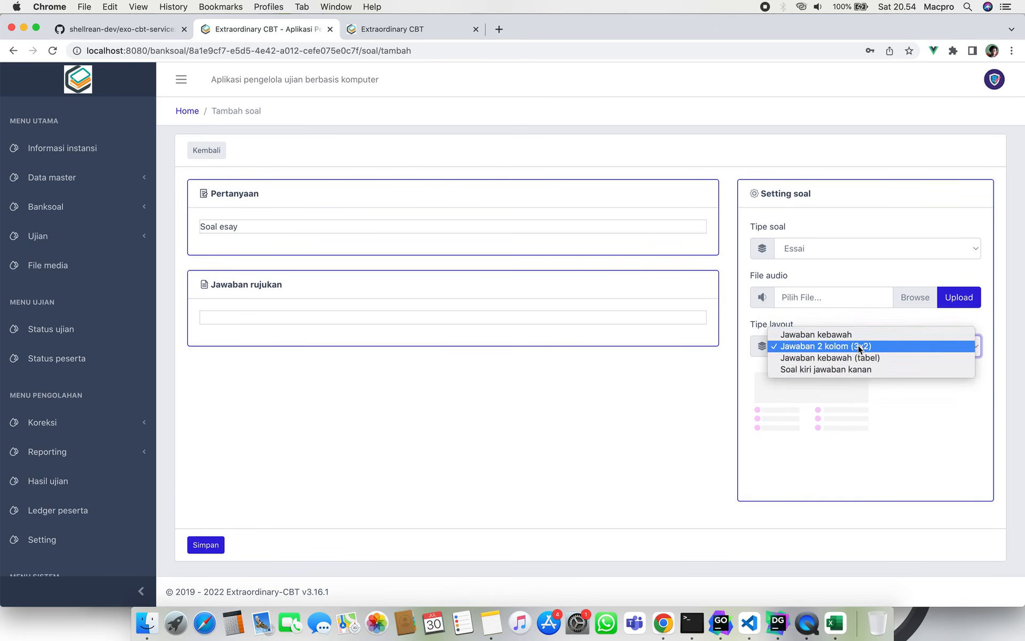
click(847, 334)
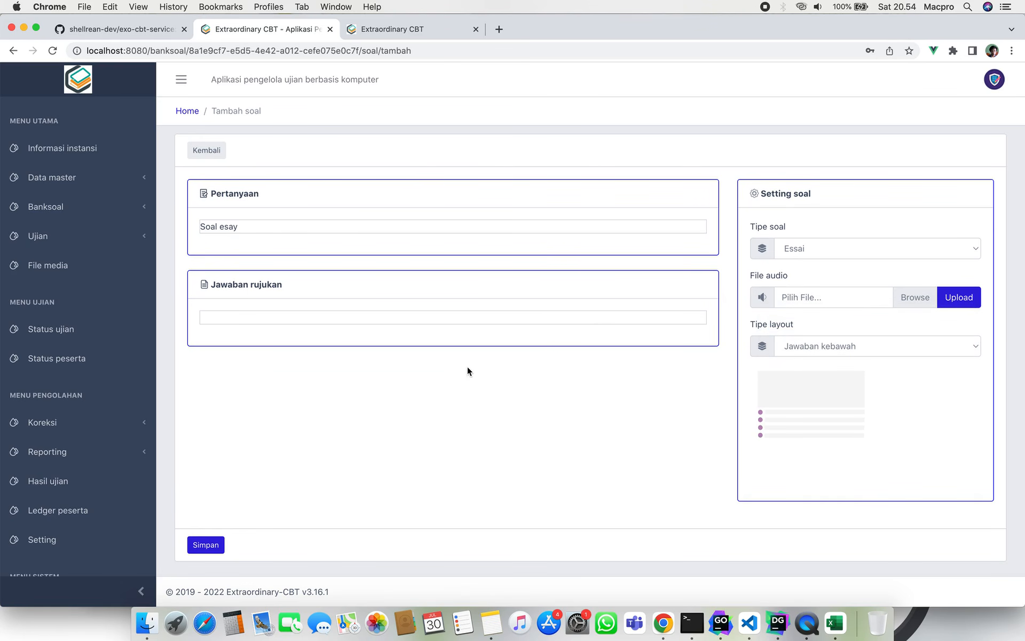
click(790, 251)
click(604, 328)
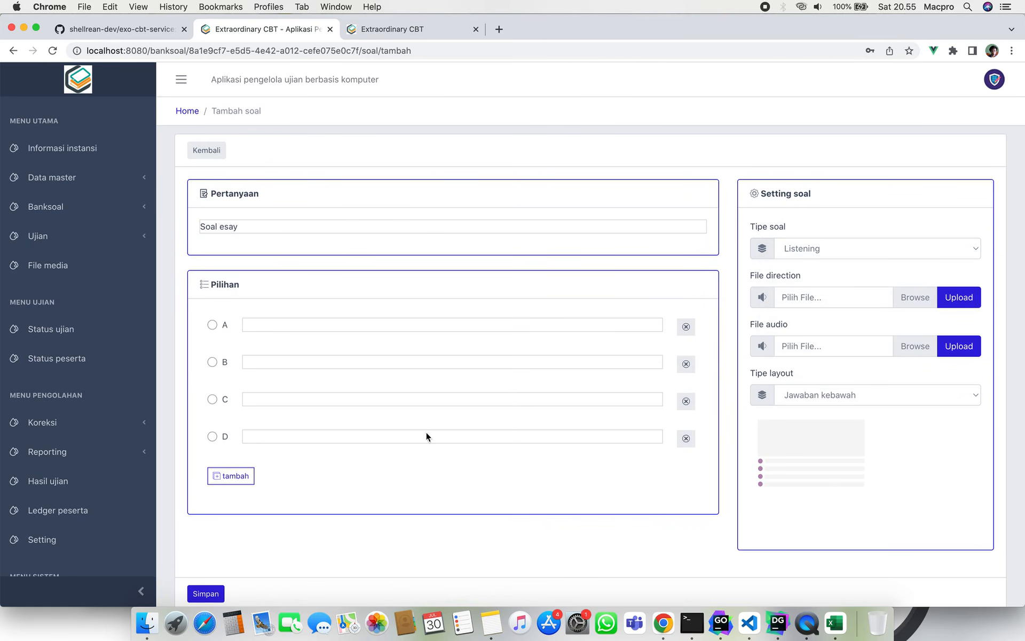
Replace the question text with 'Listen and answer the question'.
click(262, 231)
key(super+a)
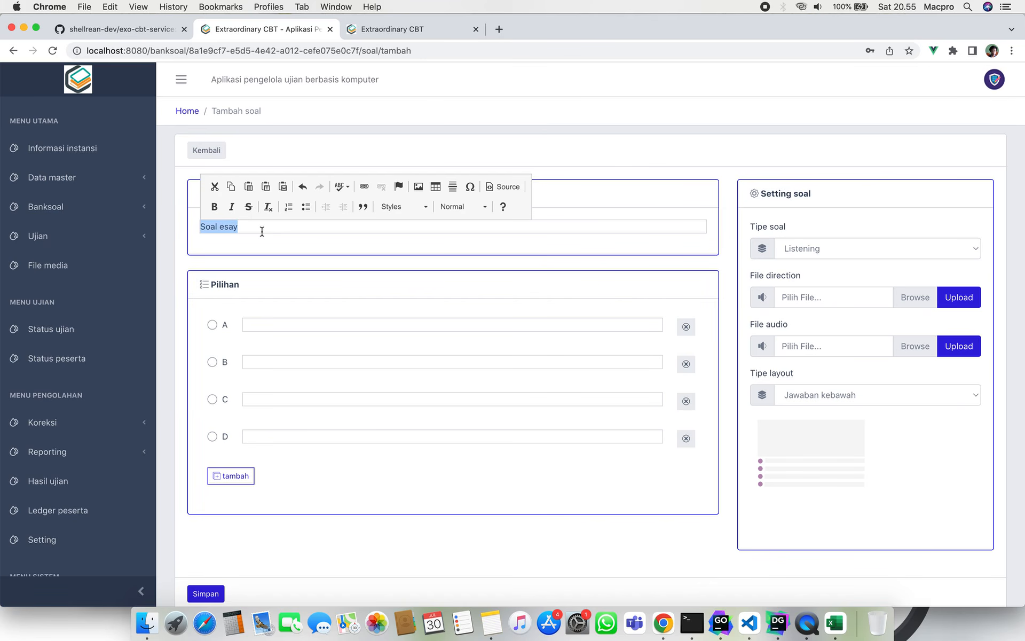
text(Listen and )
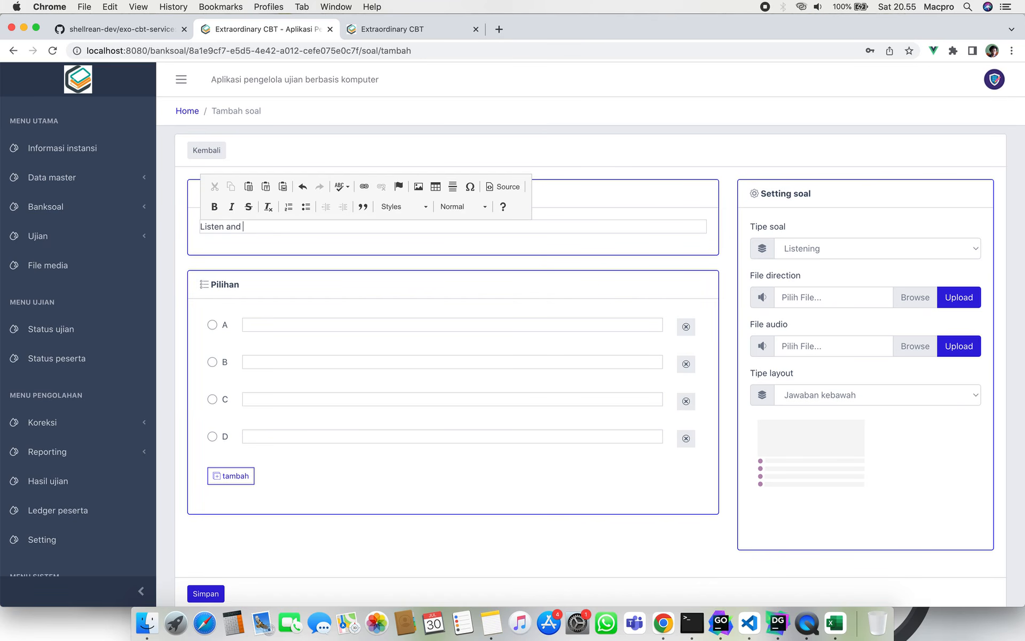
text(answer the question)
click(376, 559)
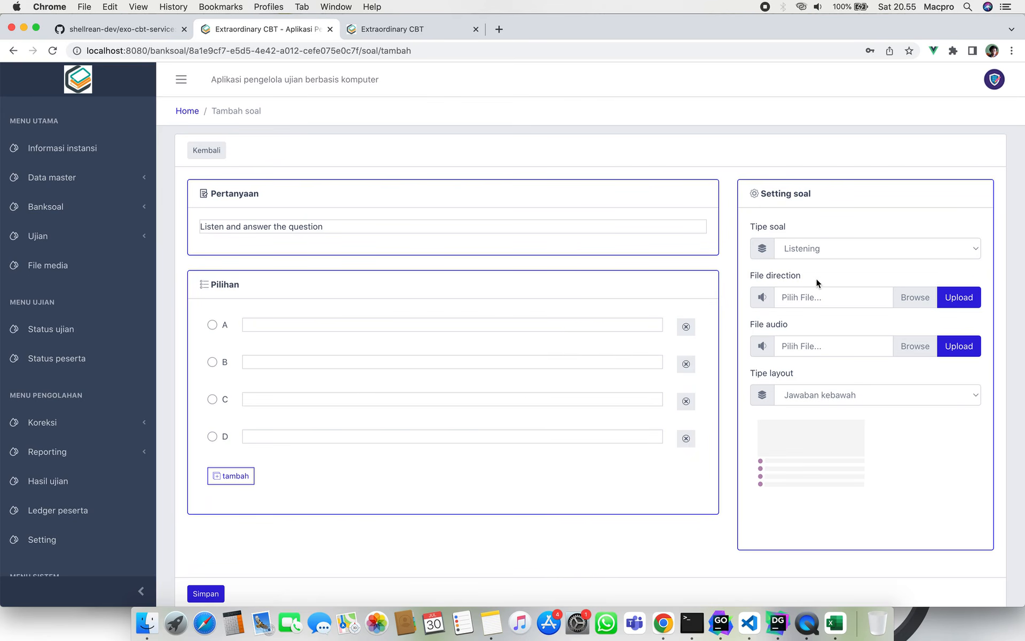
Highlight the File direction setting label twice.
drag(816, 278, 745, 277)
click(745, 277)
drag(745, 276, 811, 276)
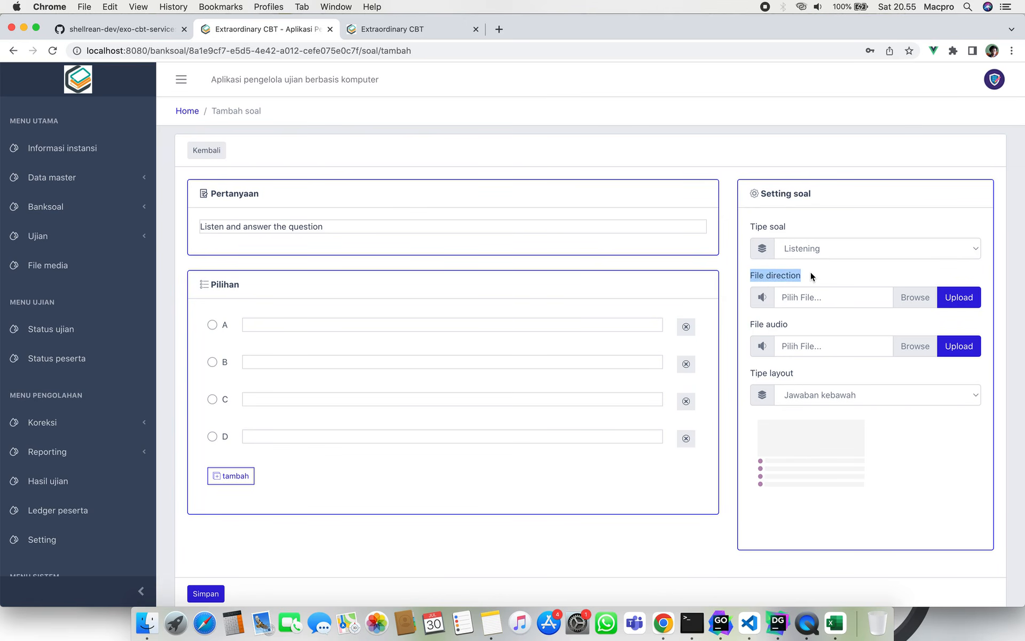
click(811, 276)
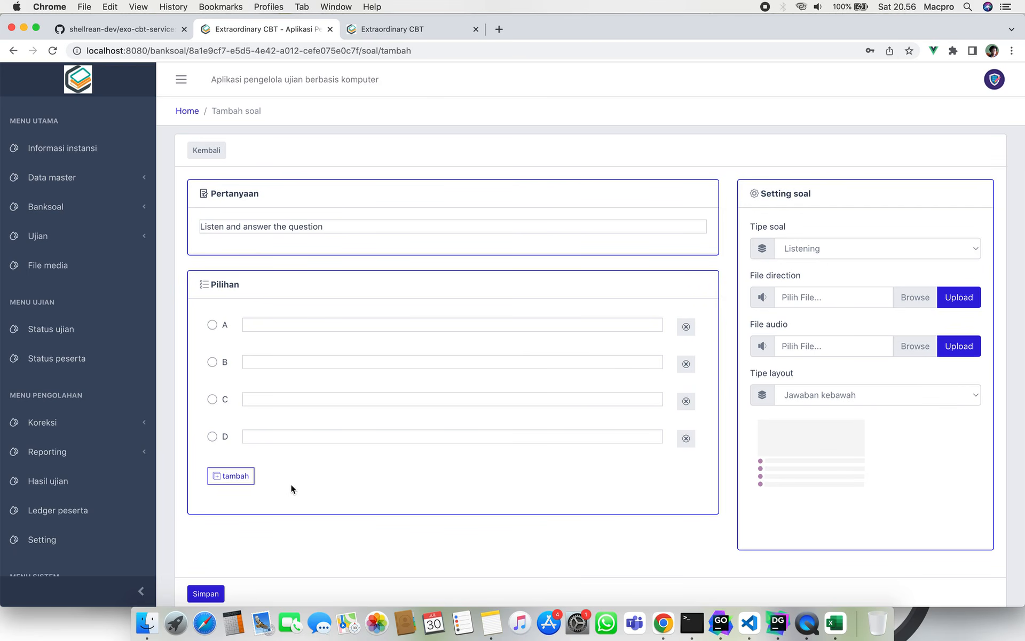
Add answer options E and F, then delete them again.
click(235, 477)
click(236, 512)
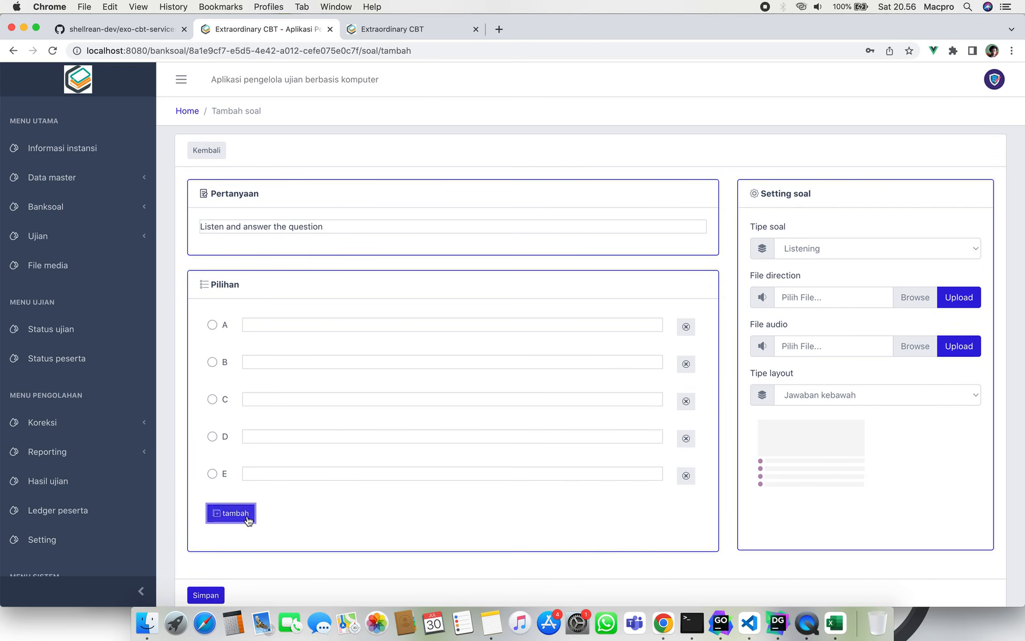
scroll(270, 526, down, 1)
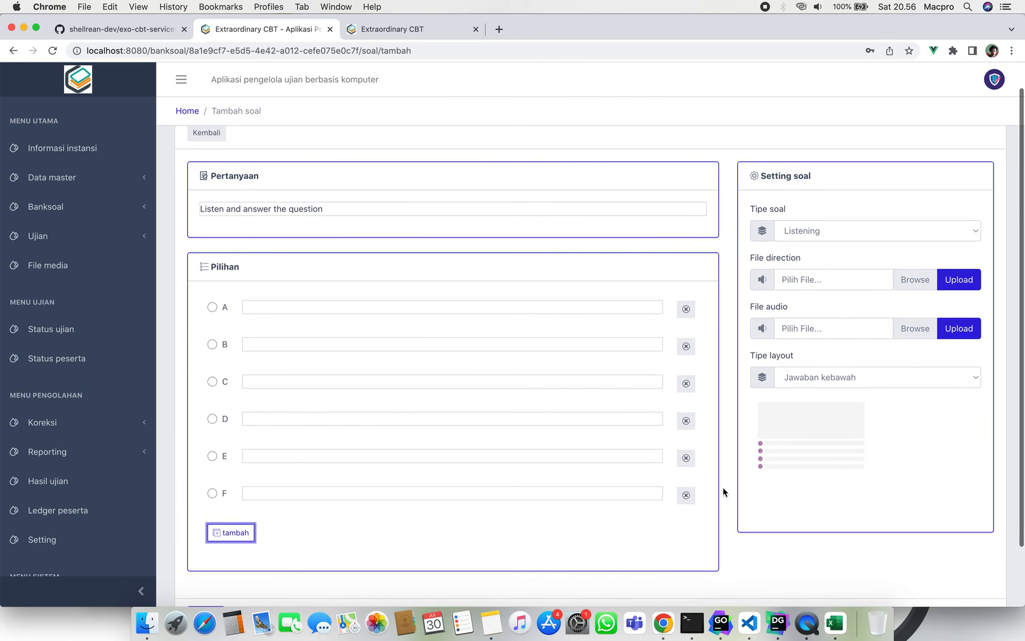
click(686, 495)
click(686, 457)
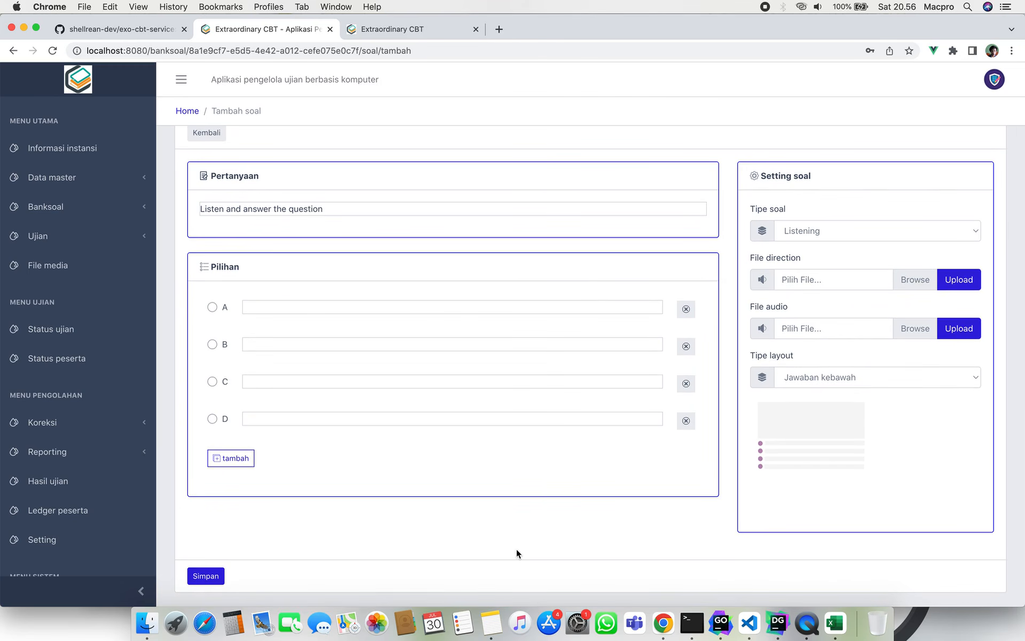
scroll(521, 434, up, 1)
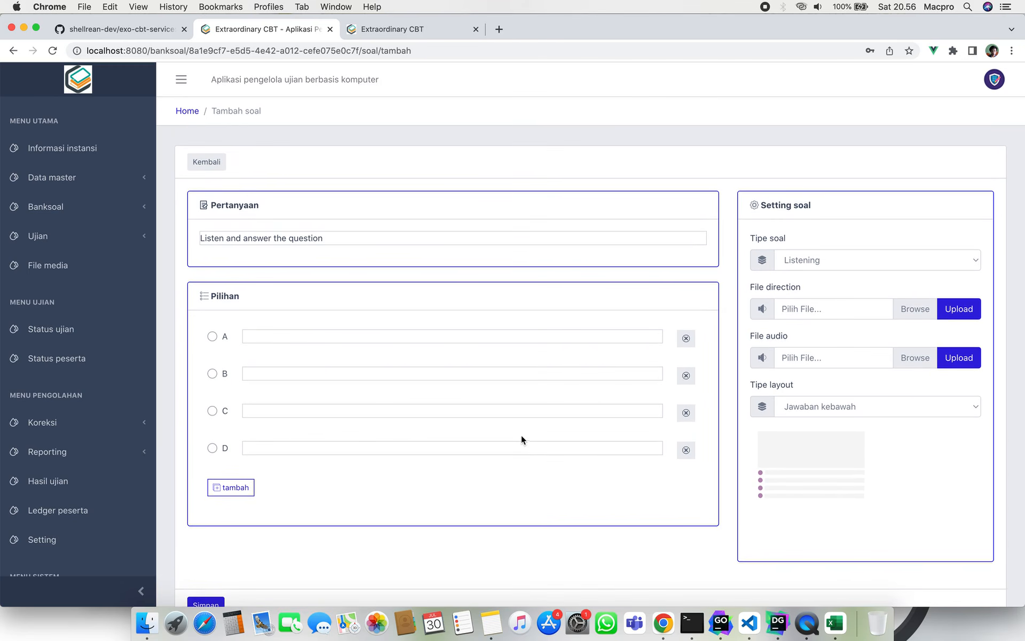
Switch the question type to Pilihan ganda kompleks, keeping the question text.
click(858, 261)
click(864, 269)
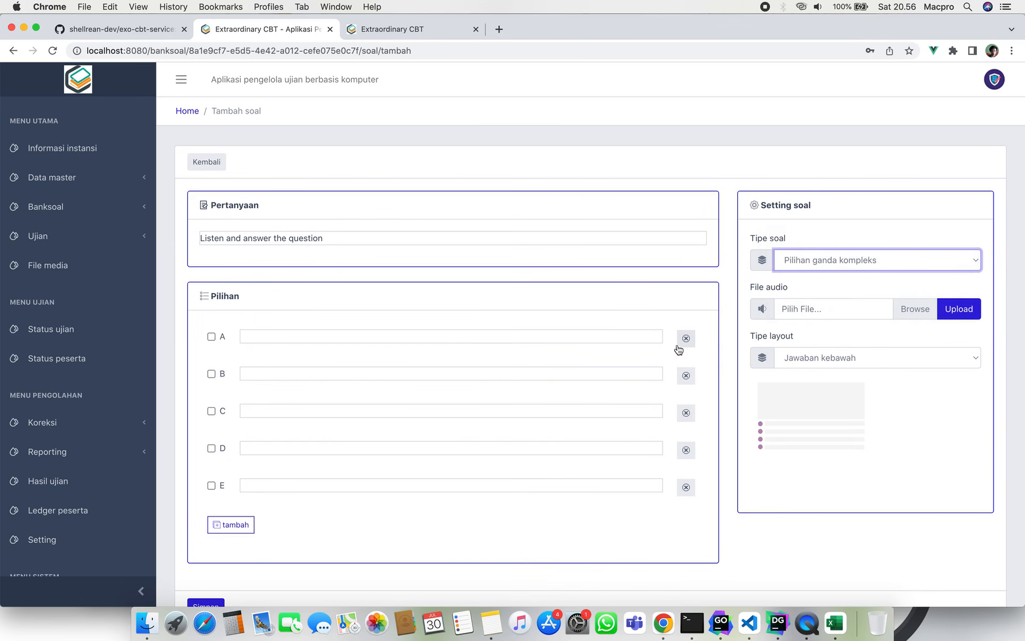
scroll(623, 526, down, 1)
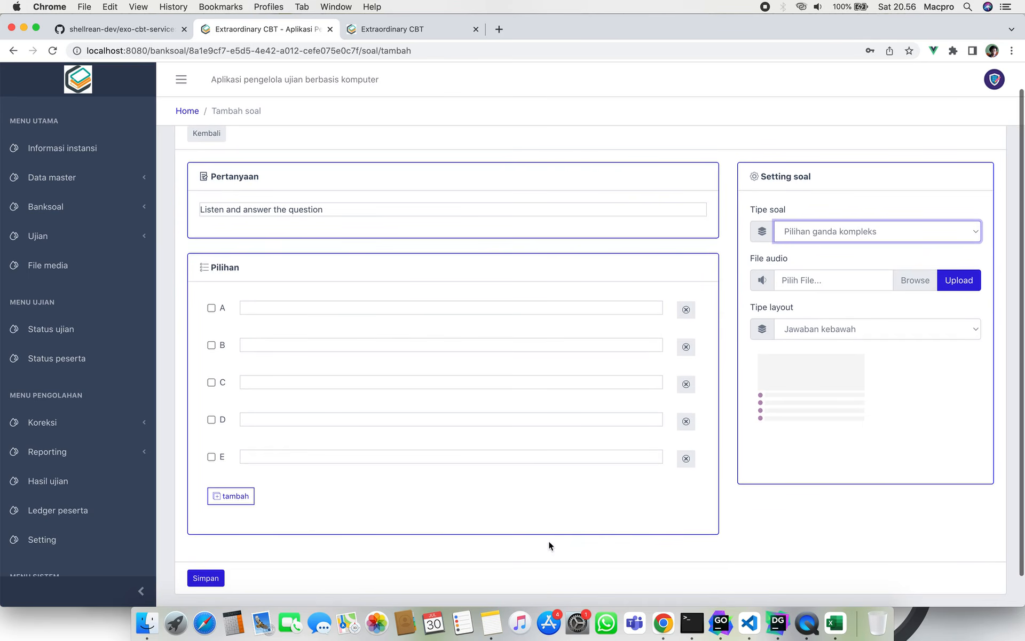
click(530, 473)
scroll(528, 470, up, 1)
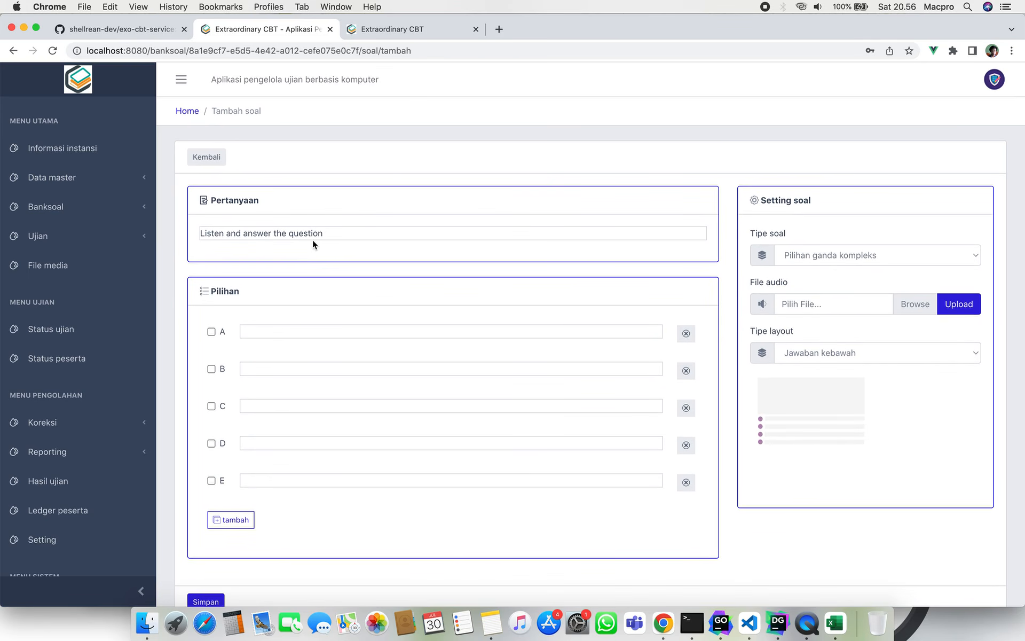
click(345, 235)
key(super+a)
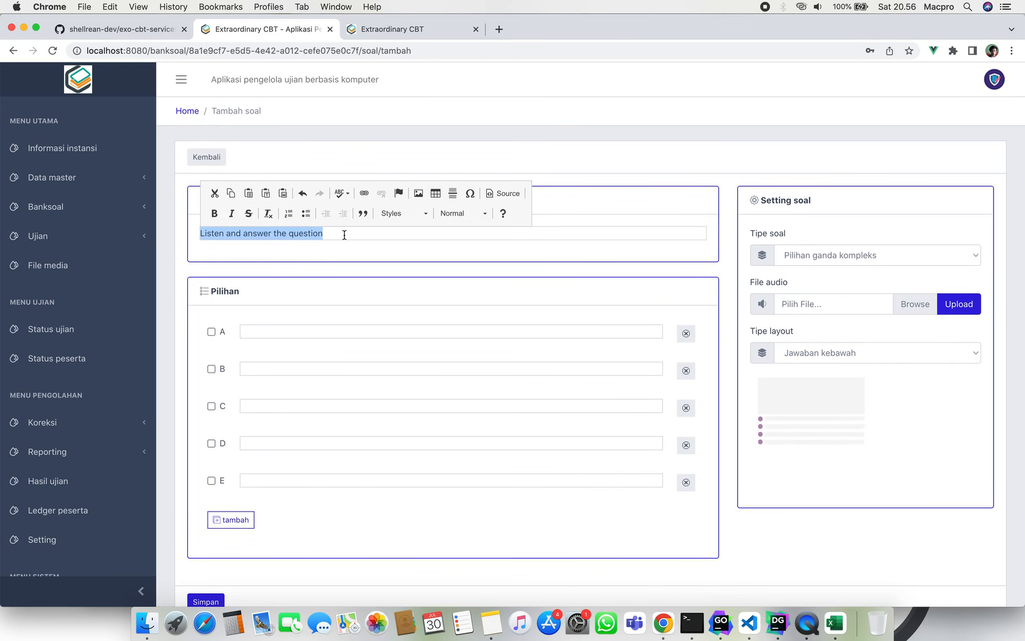
click(353, 252)
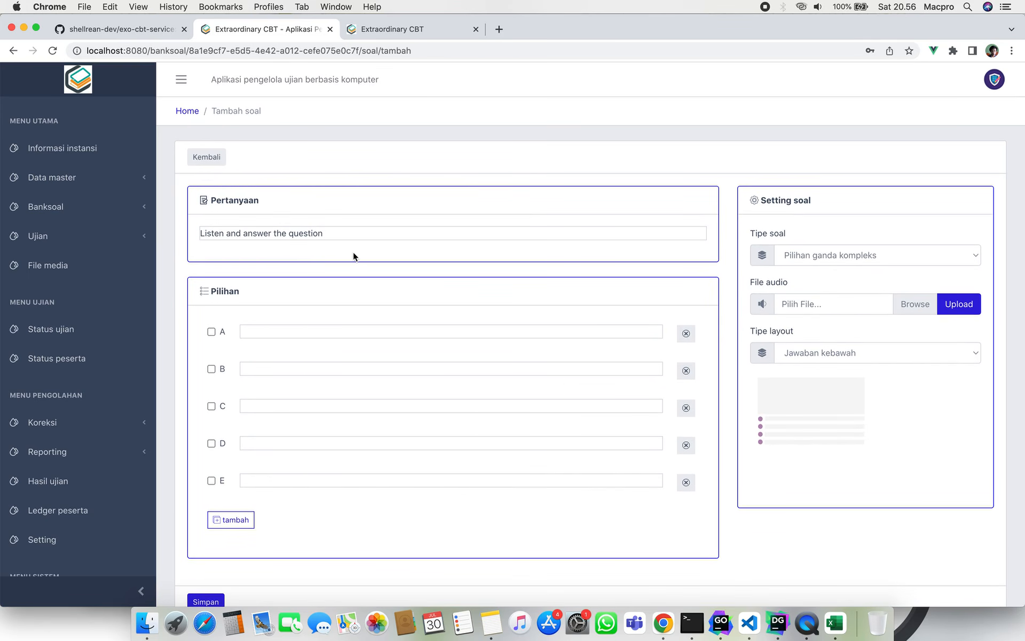
Mark options A and B correct and fill them with 'a' and 'b'.
click(212, 332)
click(212, 369)
click(249, 331)
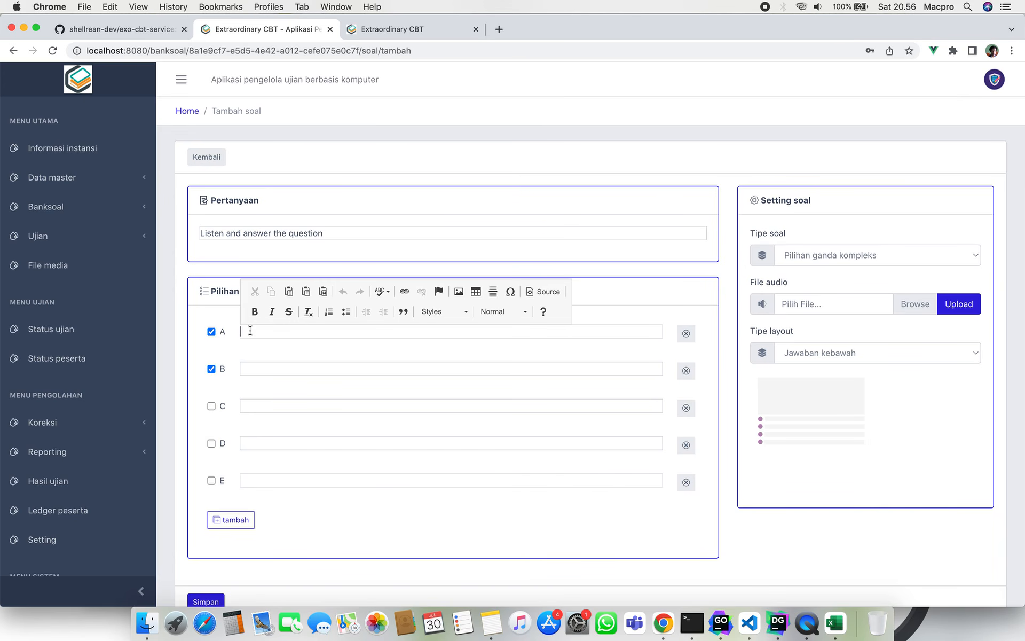
text(a)
click(264, 367)
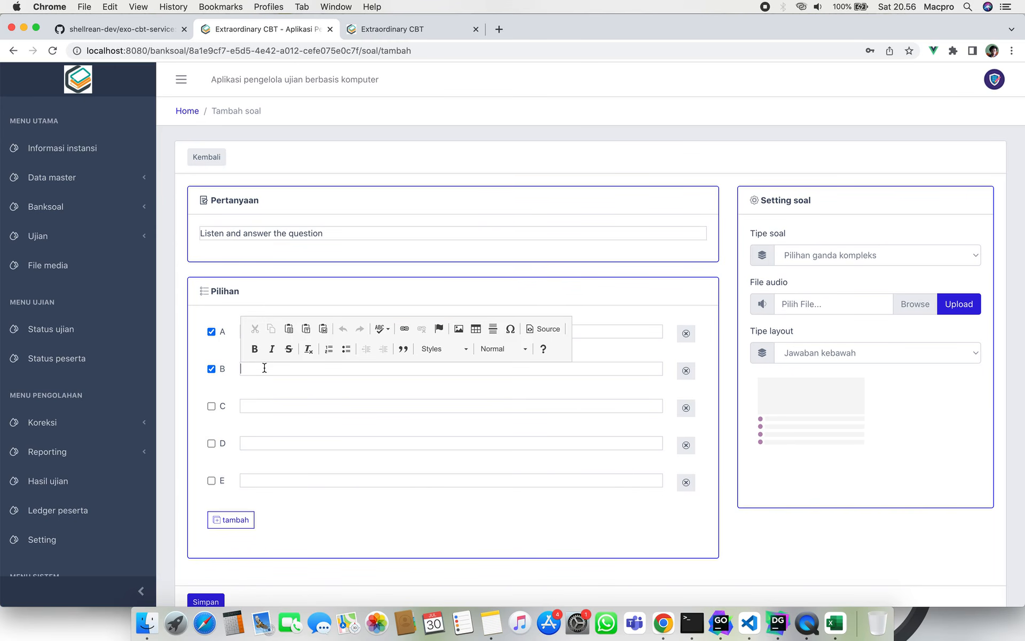
text(b)
click(268, 286)
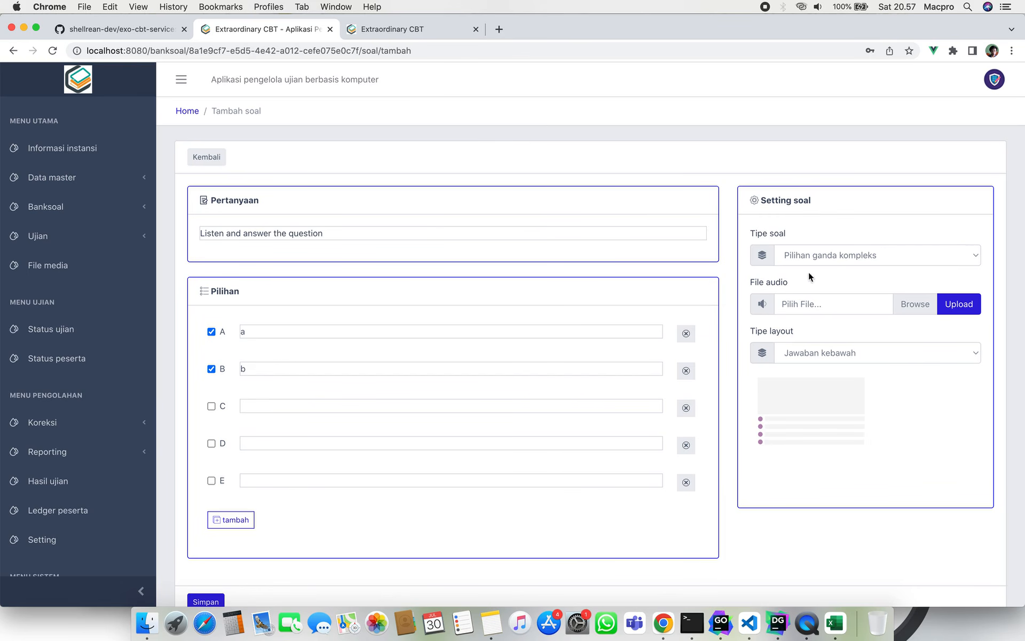
Change the question type to Menjodohkan (matching).
click(870, 253)
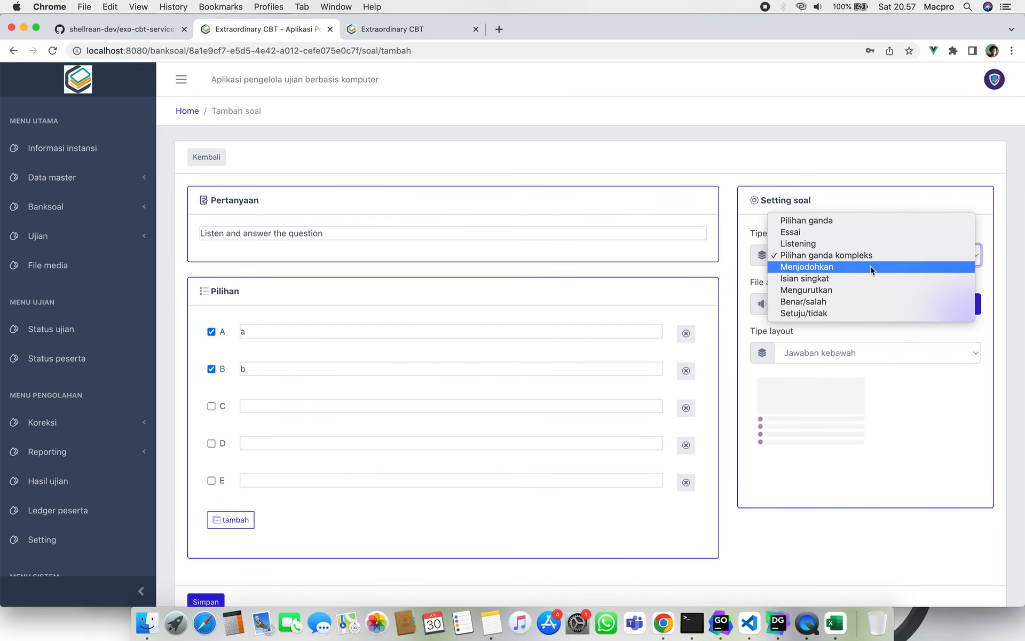
click(870, 266)
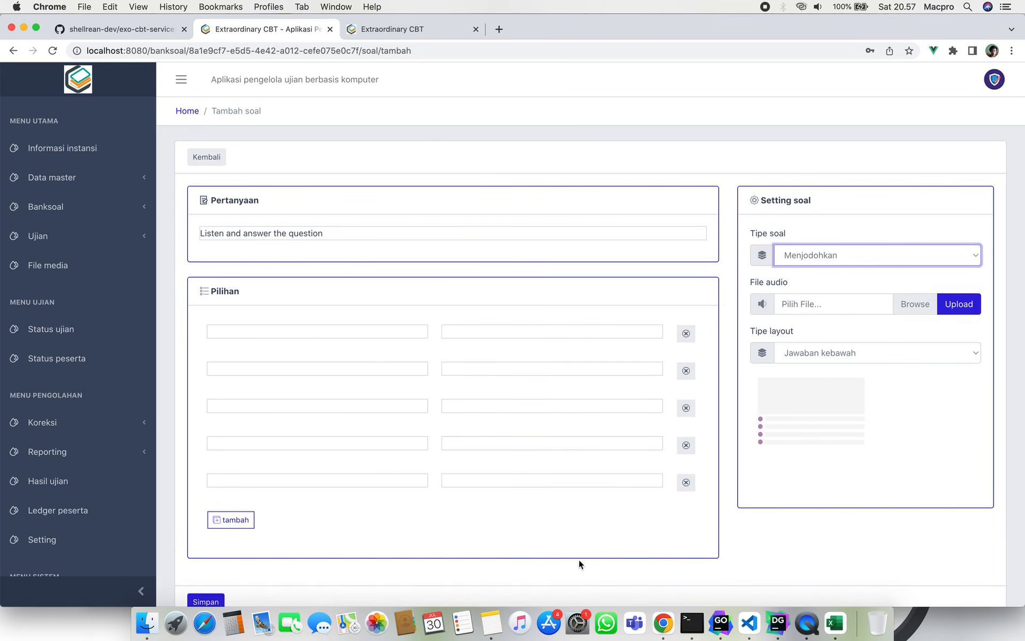
scroll(576, 563, down, 1)
click(560, 562)
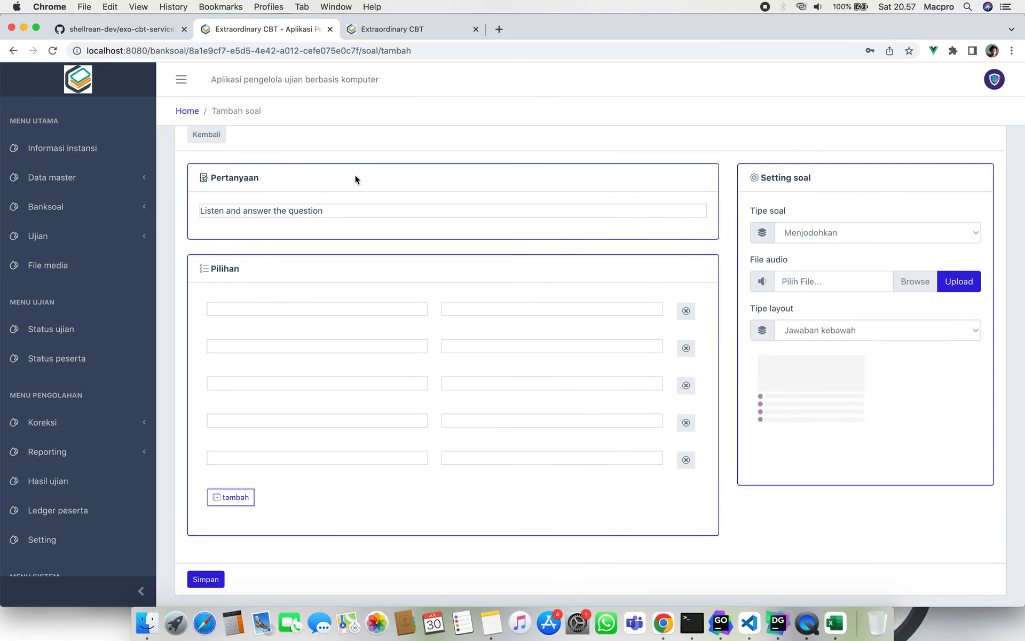
Fill the first two matching pairs as A–A and B–B.
click(343, 308)
text(A)
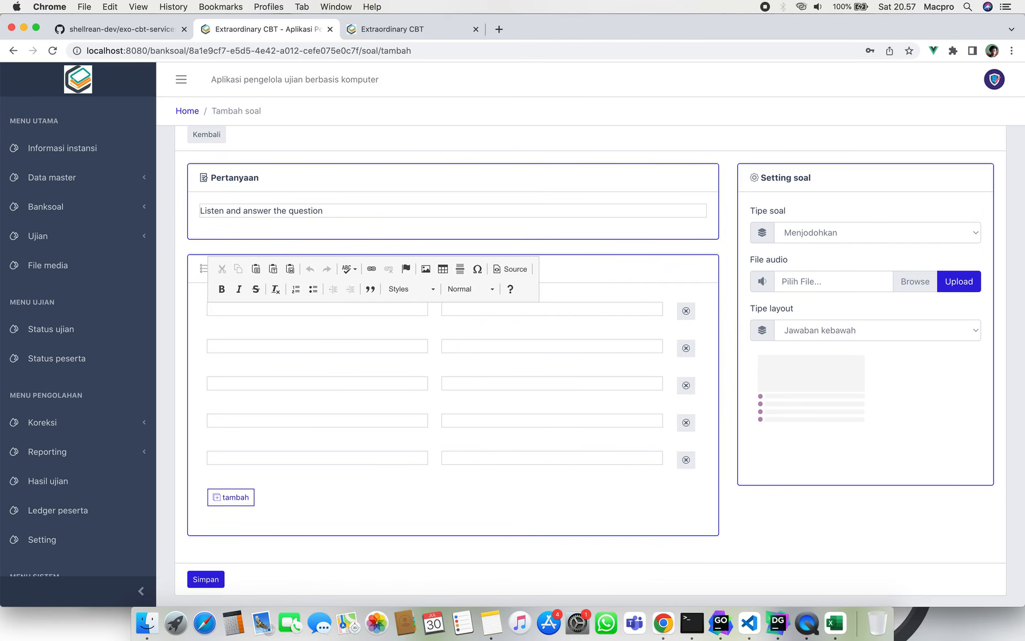
click(502, 309)
text(B)
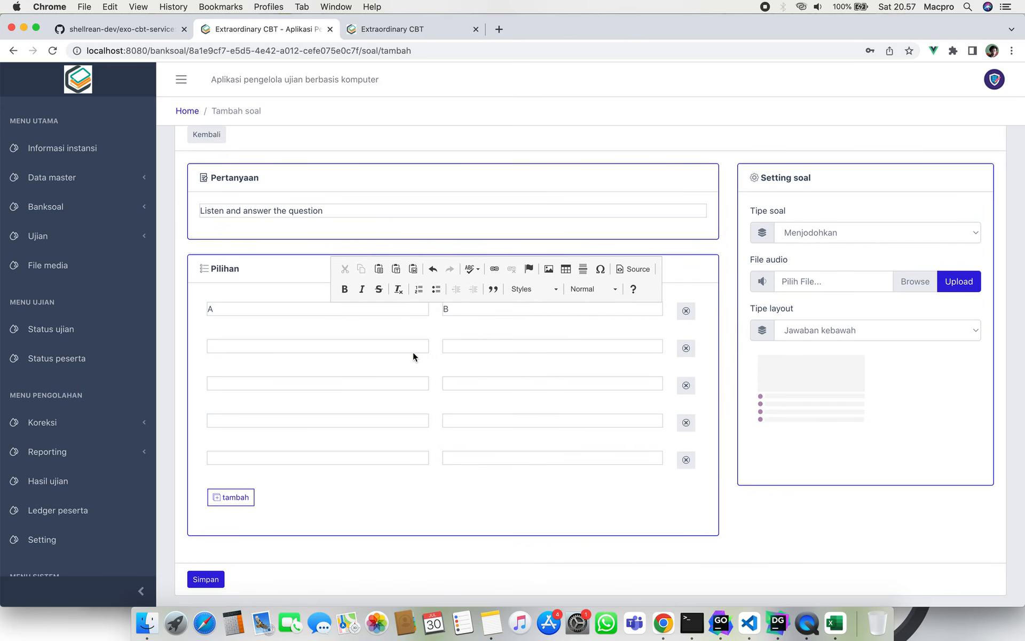
click(420, 347)
text(A)
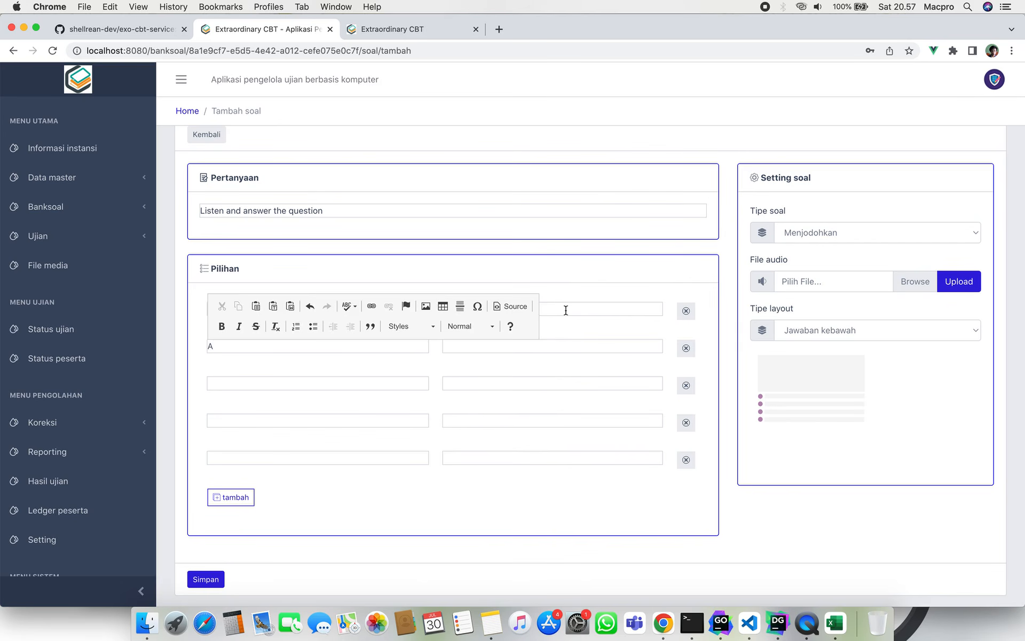
click(565, 308)
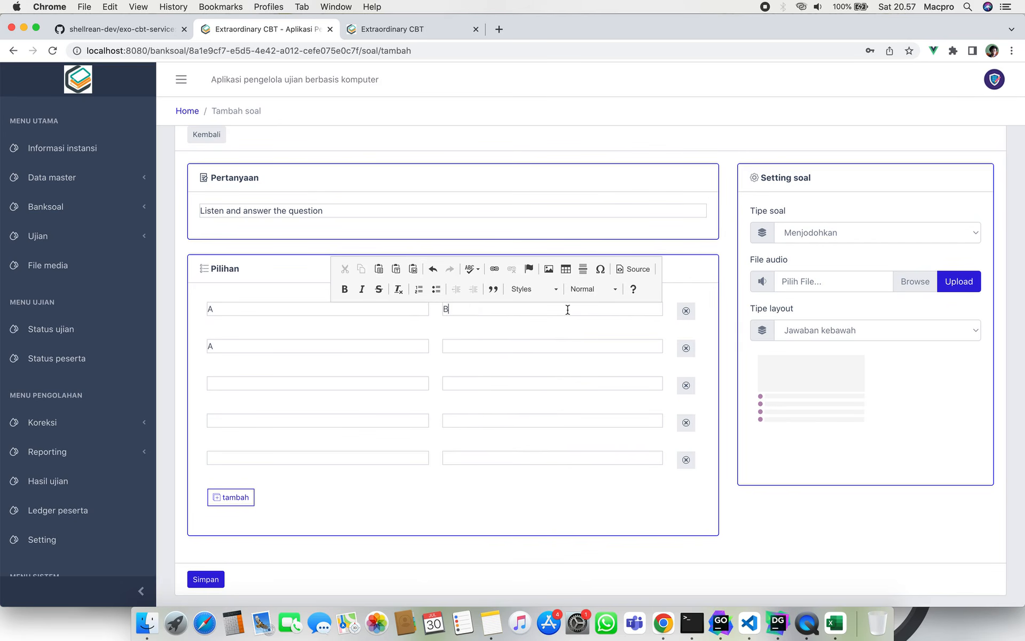
click(408, 345)
key(BackSpace)
text(B)
click(485, 347)
text(B)
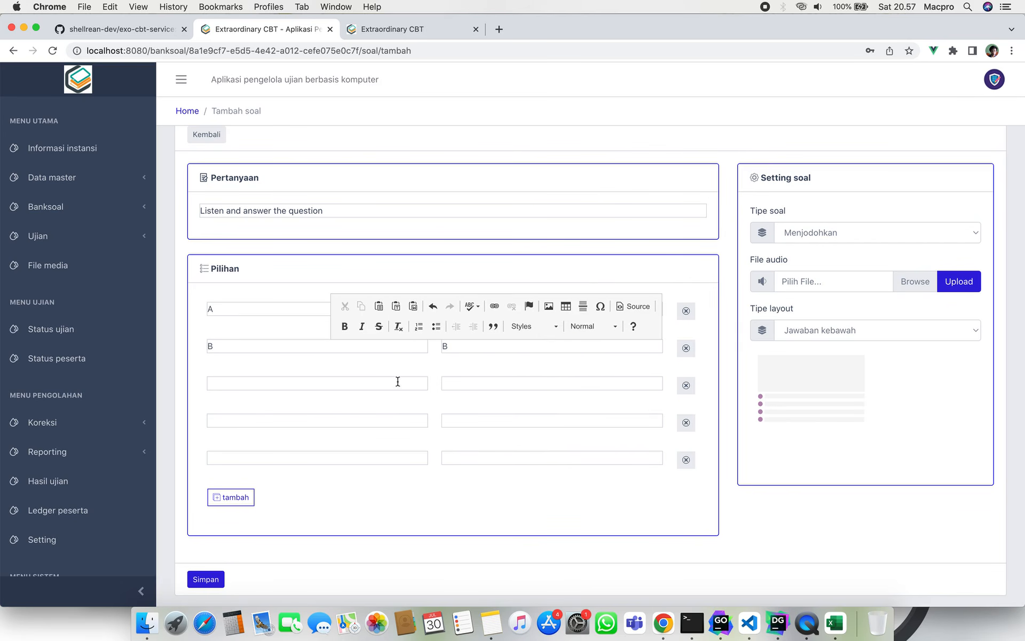
Fill pairs 3–5 with C–C, D–D and E–E.
click(398, 383)
text(C)
click(479, 384)
text(C)
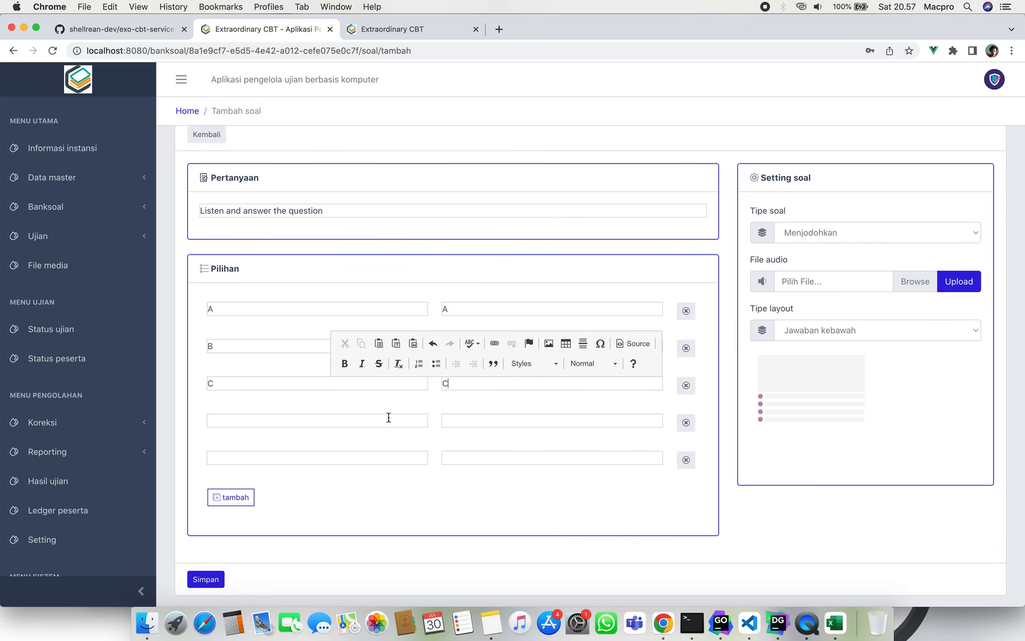
click(383, 421)
text(D)
click(464, 423)
text(D)
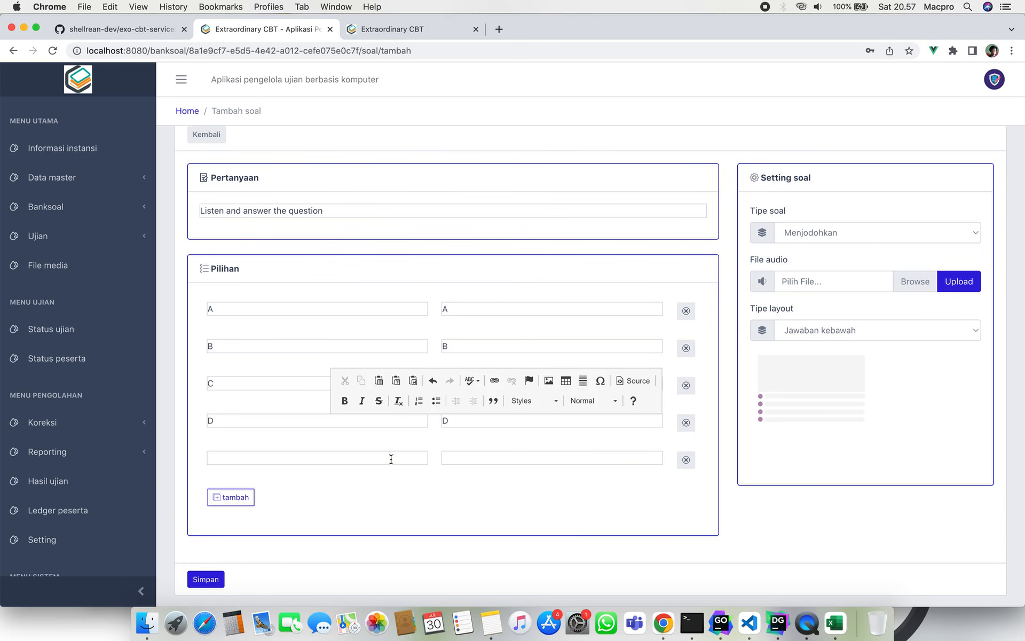
click(389, 457)
text(E)
click(464, 457)
text(E)
click(478, 542)
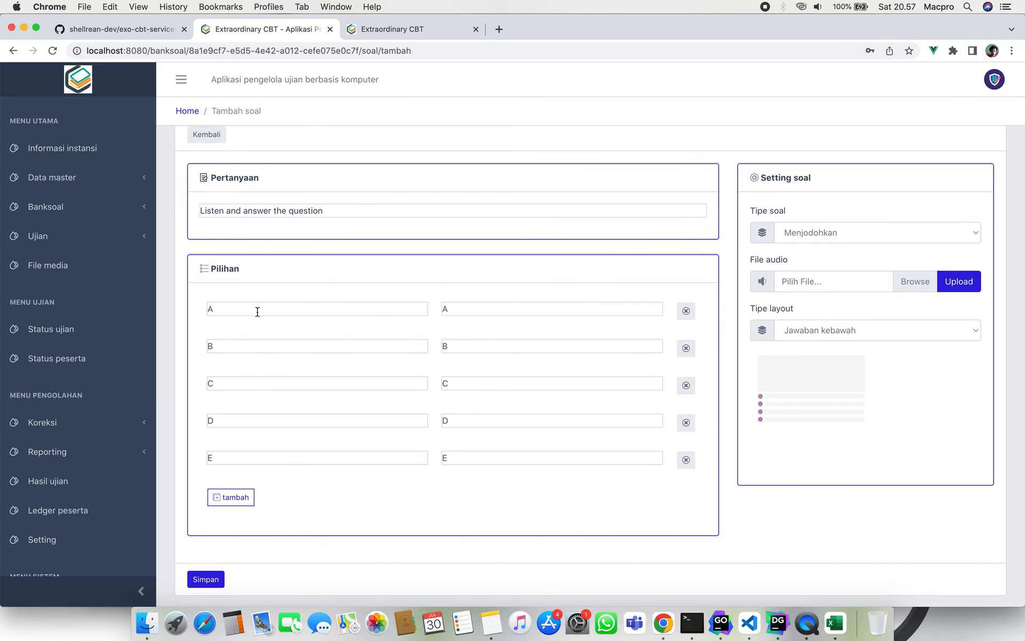
Review the A, D and E matching fields without changing them.
click(229, 308)
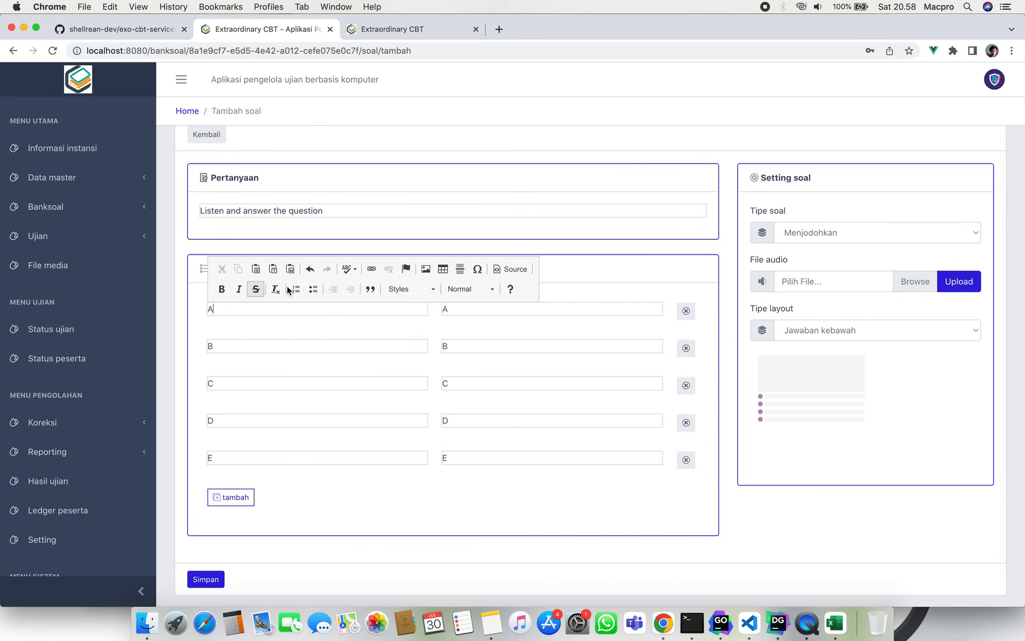
click(373, 552)
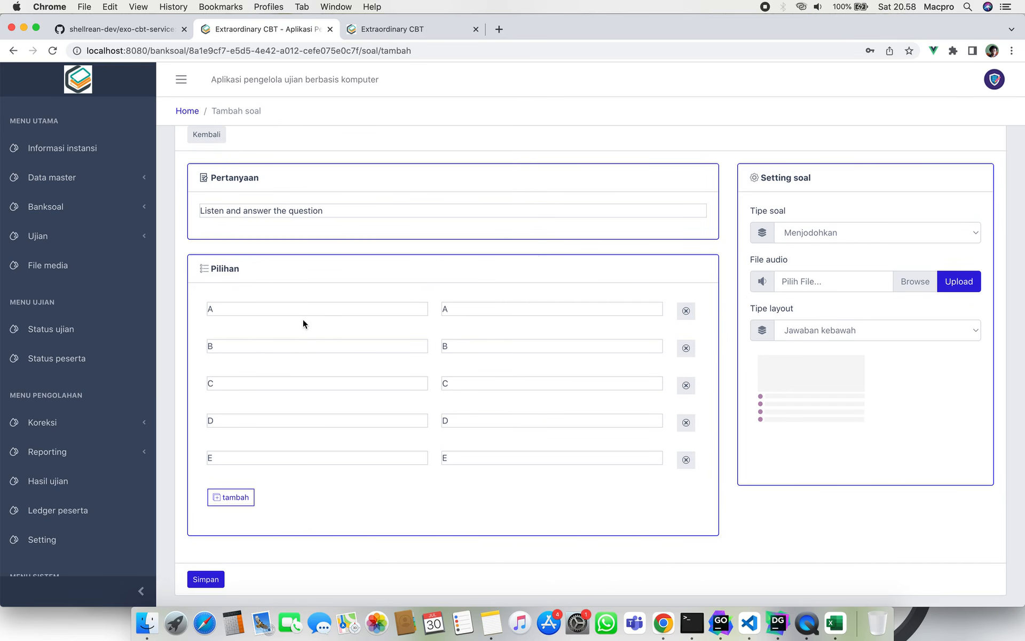
click(228, 305)
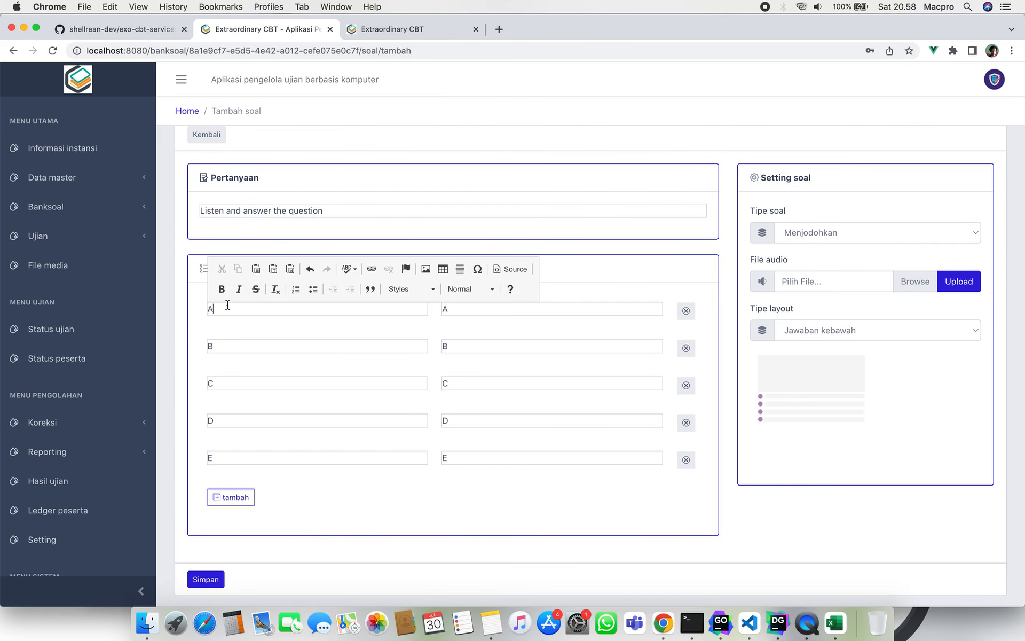
click(299, 321)
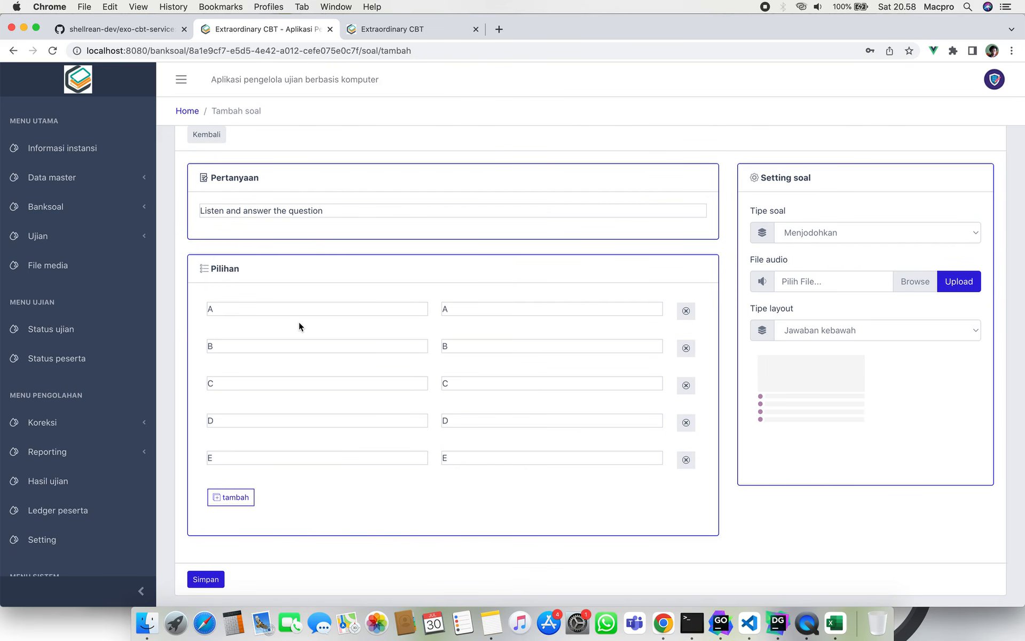
click(466, 310)
click(420, 505)
click(318, 423)
click(485, 420)
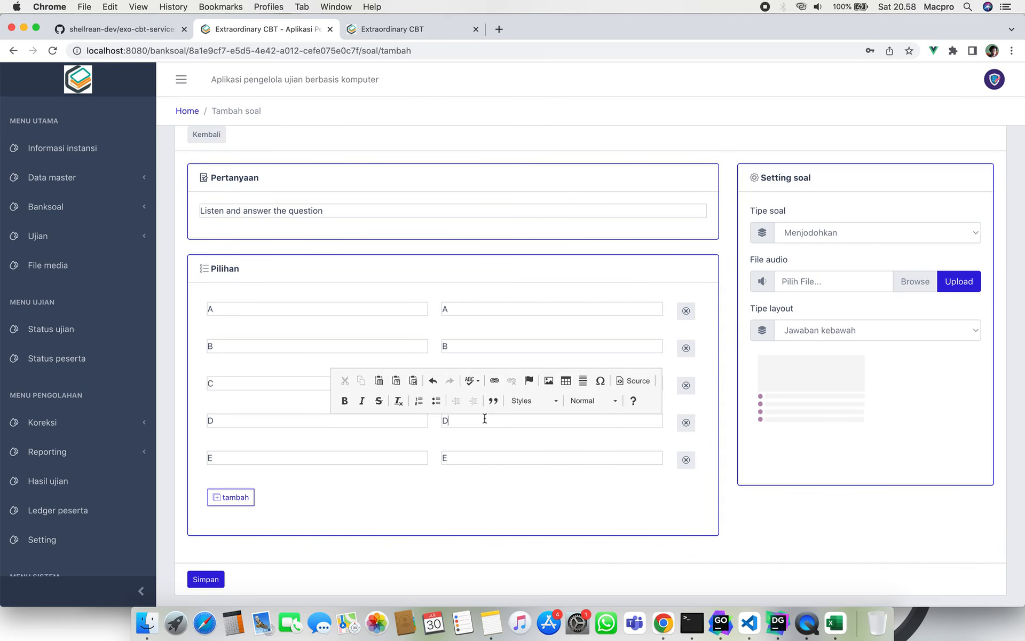
click(464, 504)
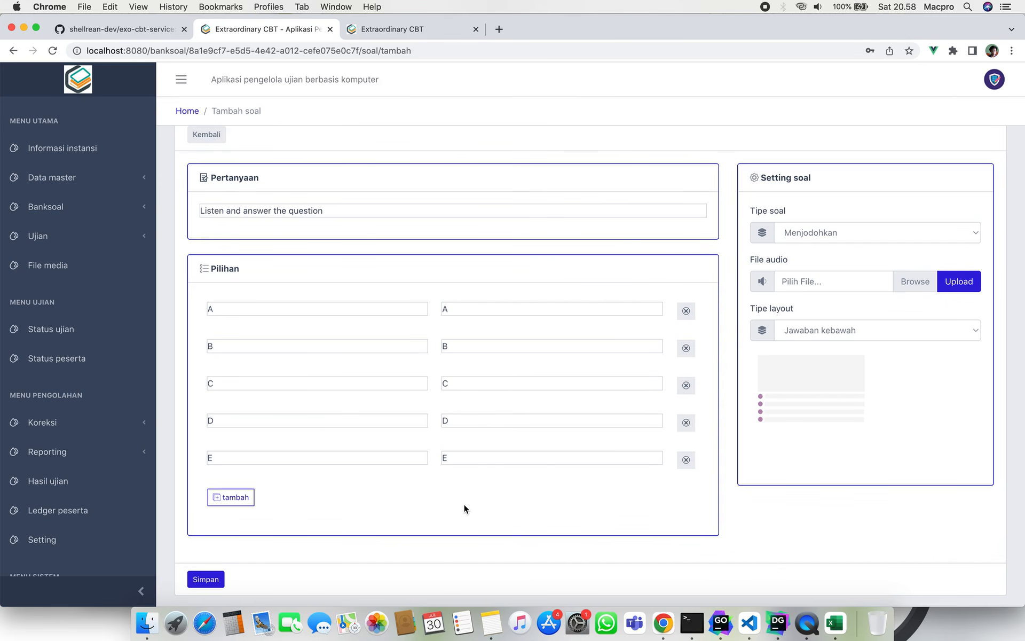
click(289, 419)
click(442, 459)
Switch the question type to Isian singkat and enter 4 as the accepted answer.
click(803, 233)
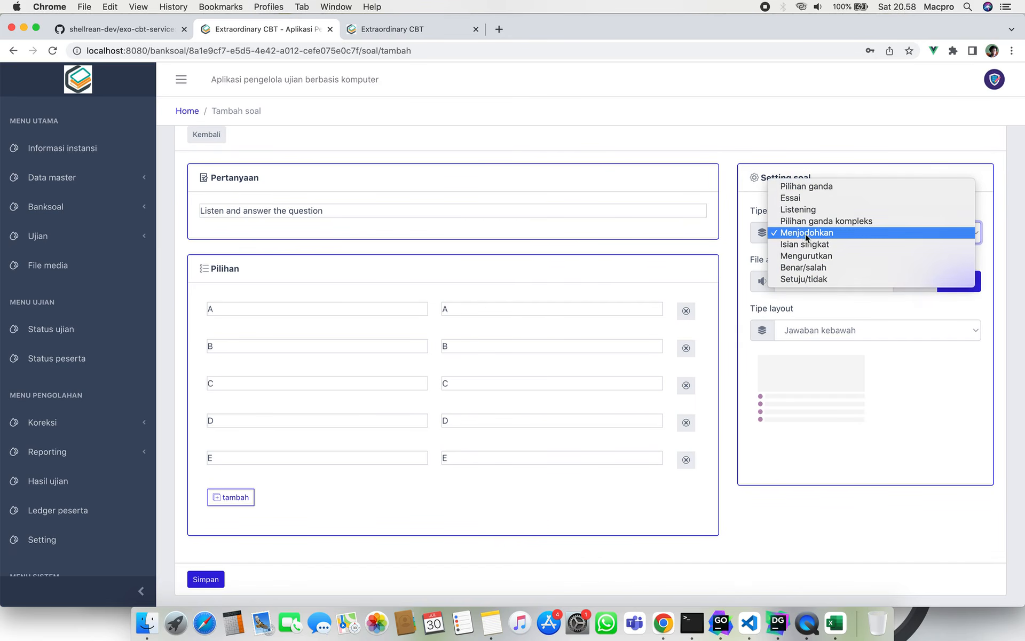
click(813, 249)
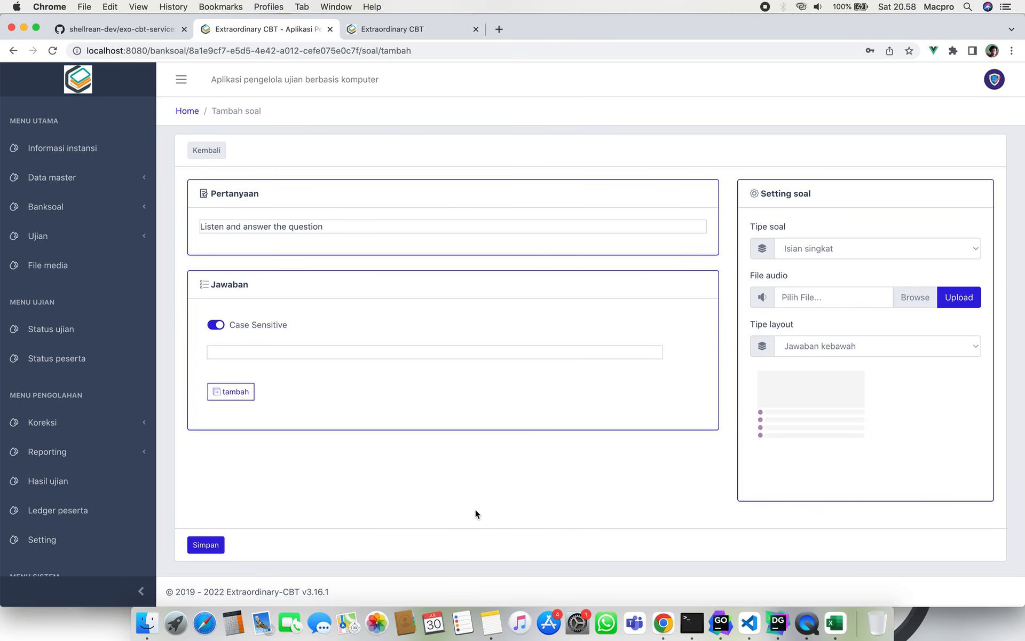
click(413, 349)
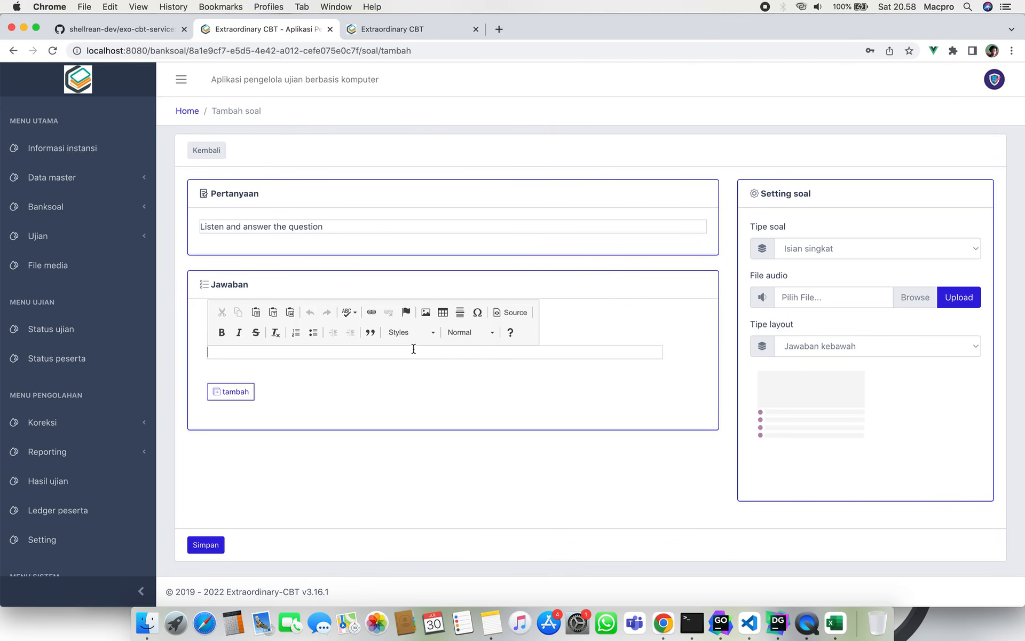
text(4)
click(395, 537)
Replace the question text with (1+1)*2=.
click(374, 226)
key(ctrl+a)
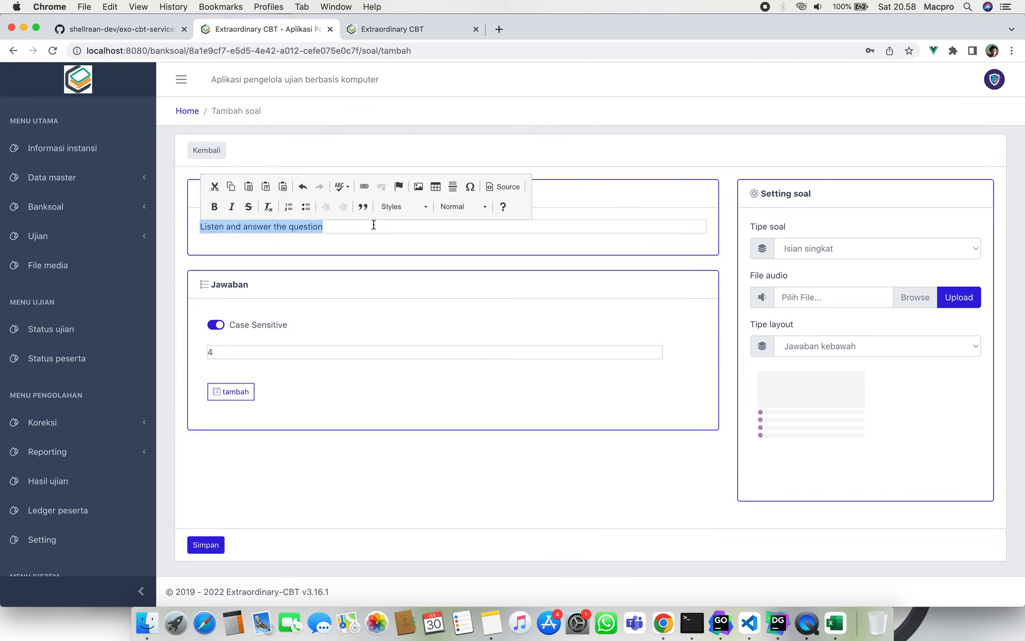
key(BackSpace)
text(1)
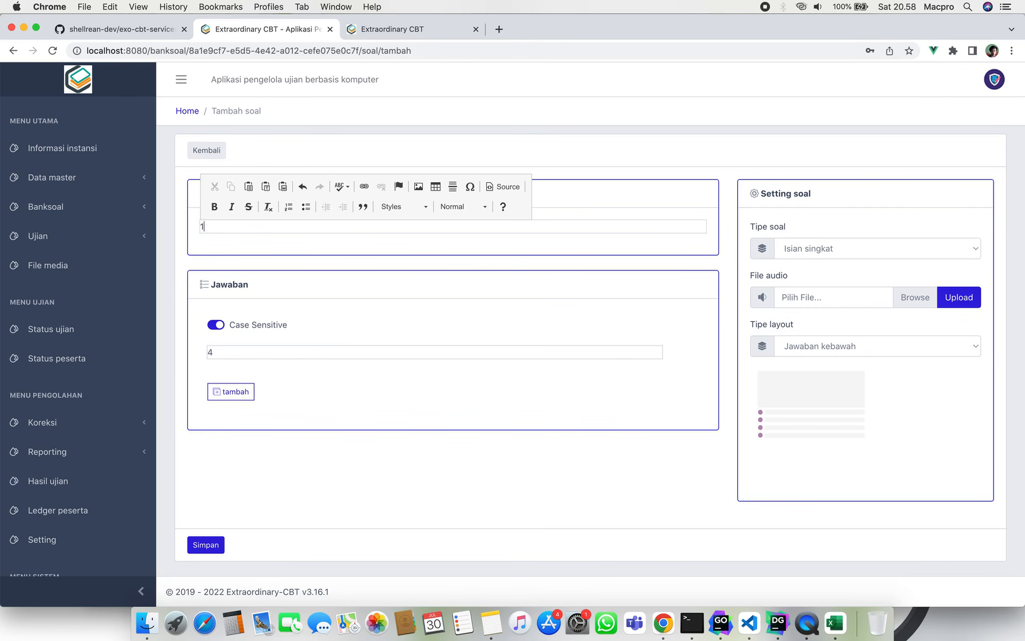
text(+1=*2))
key(Left)
key(Left)
key(Left)
key(Left)
text(()
click(396, 243)
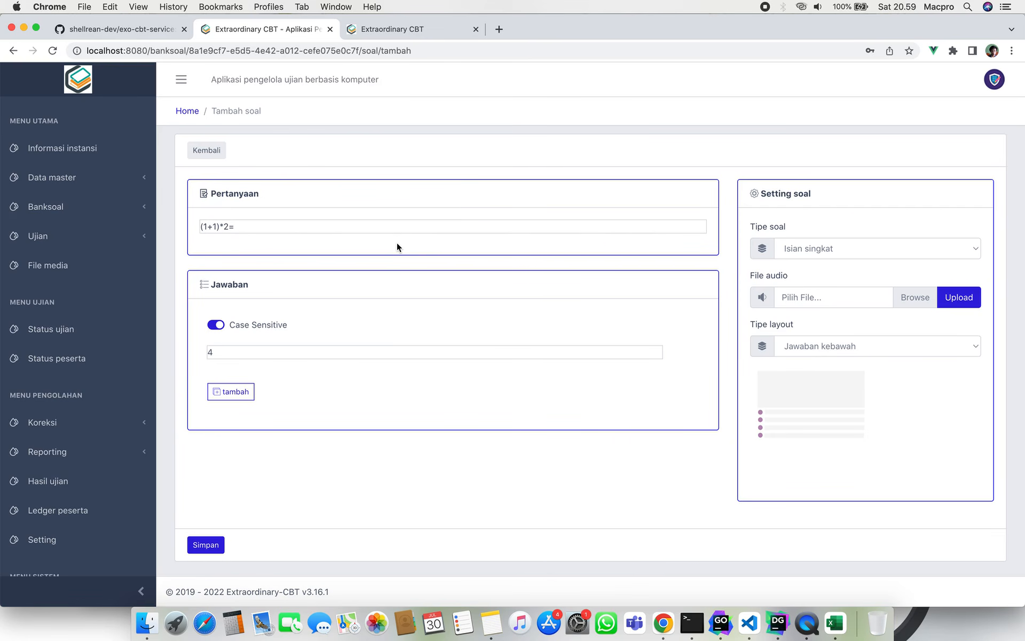
Add 2^2 as a second accepted answer.
click(235, 391)
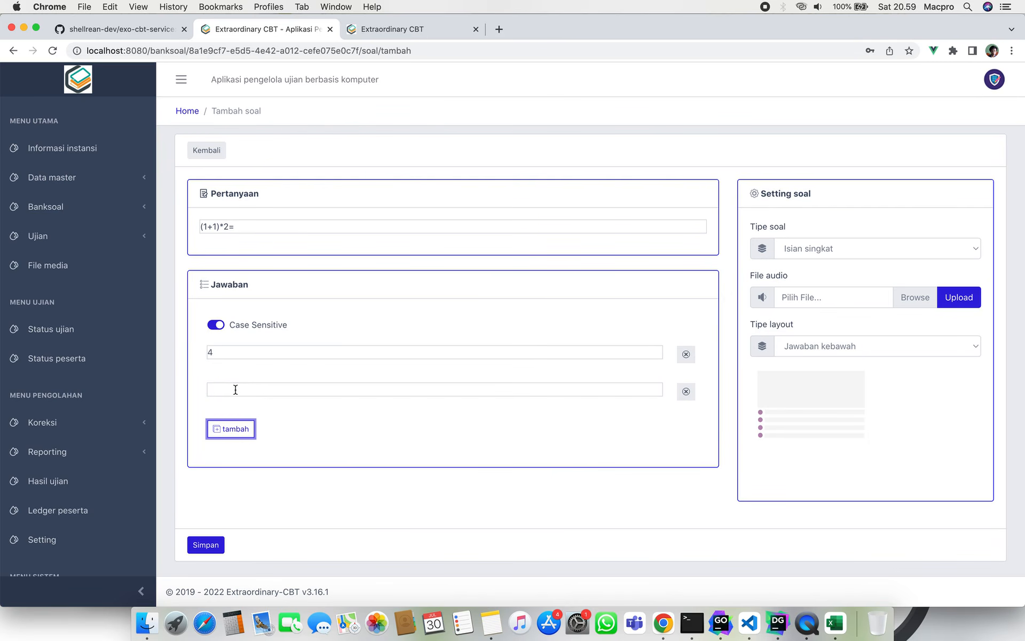
click(253, 392)
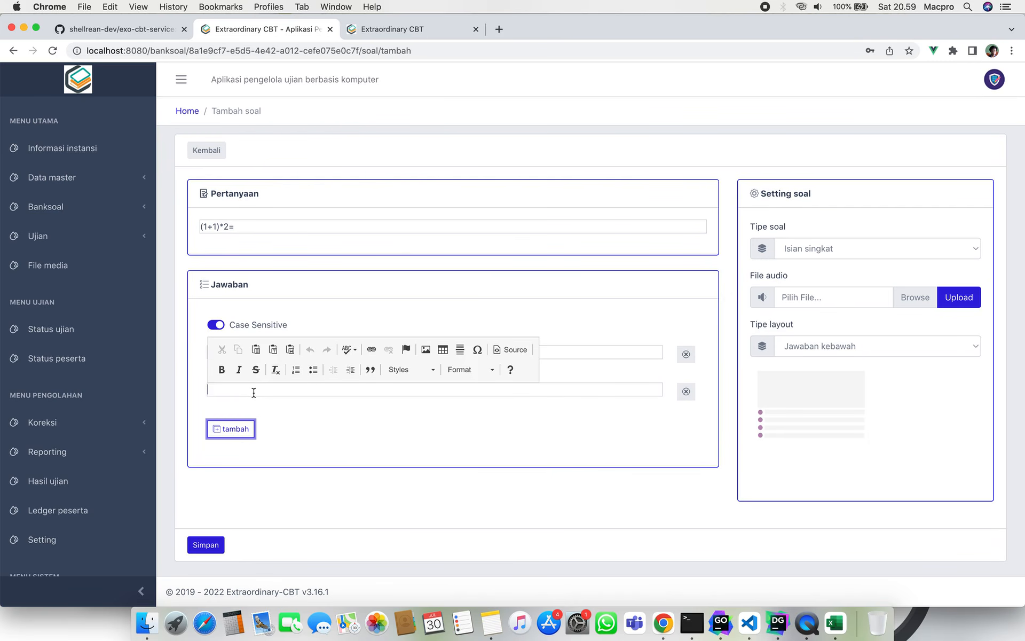
click(319, 430)
click(292, 389)
text(2)
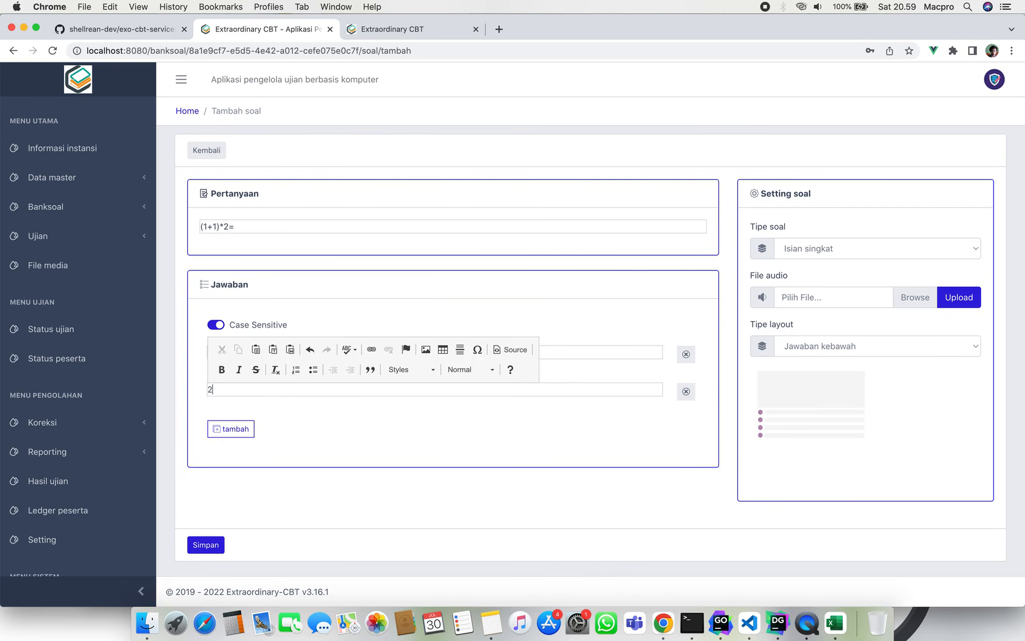
text(^2)
click(344, 487)
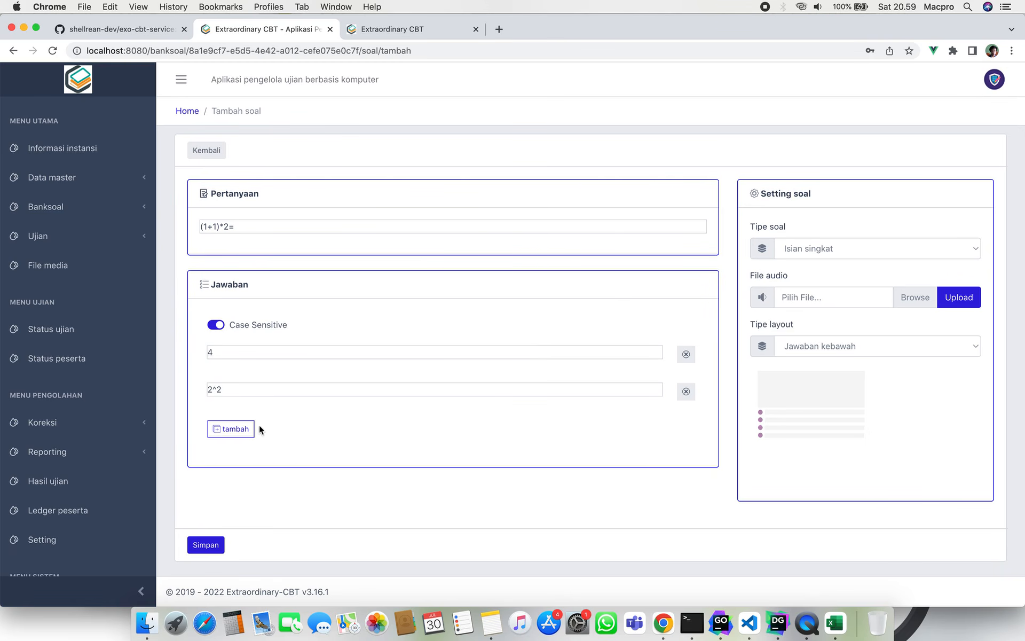
double_click(209, 353)
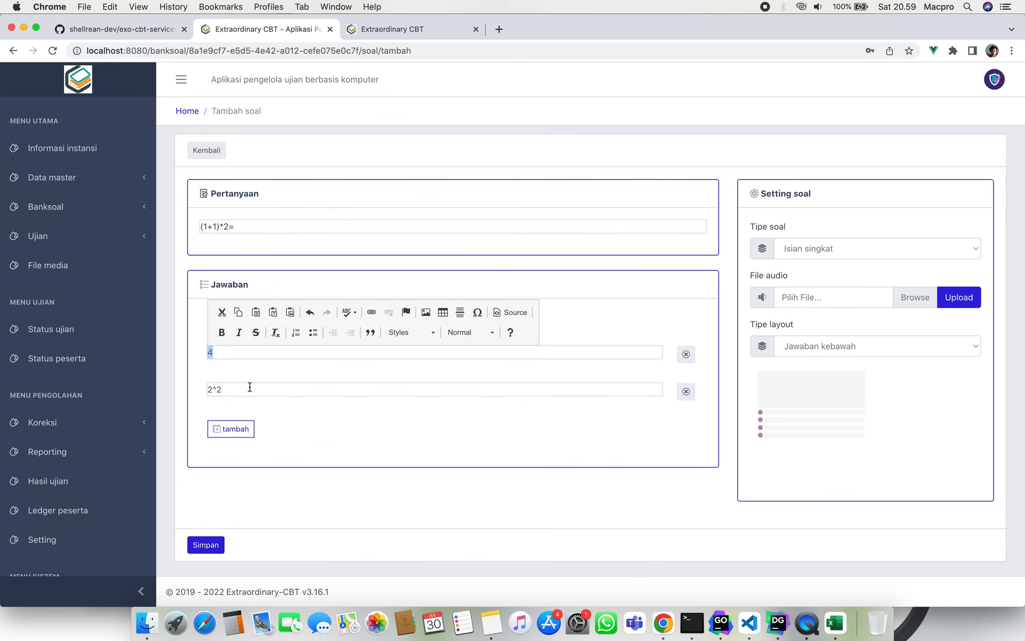
drag(249, 389, 204, 393)
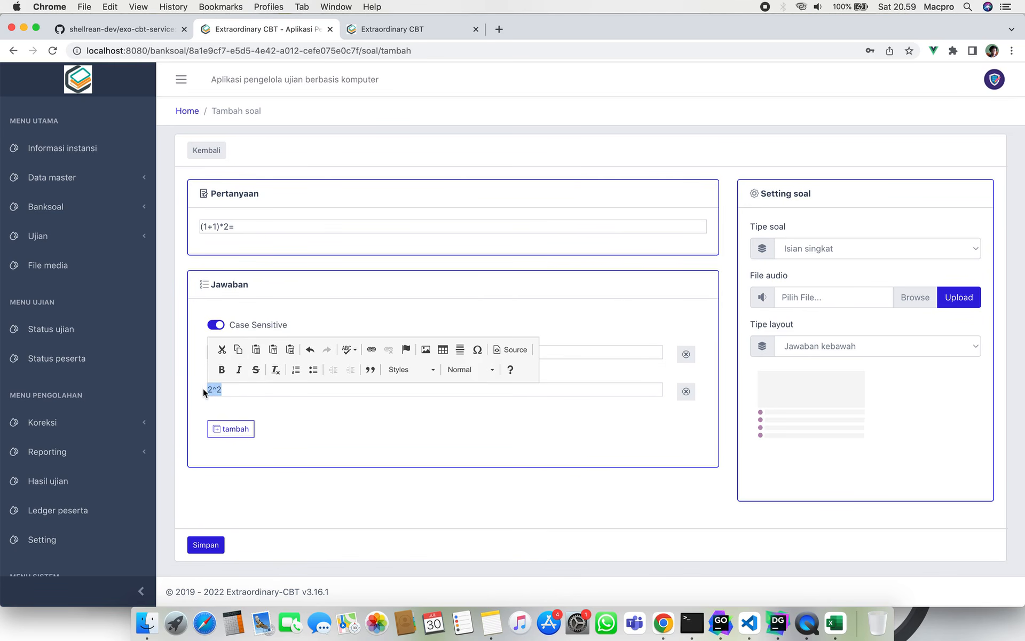
click(443, 533)
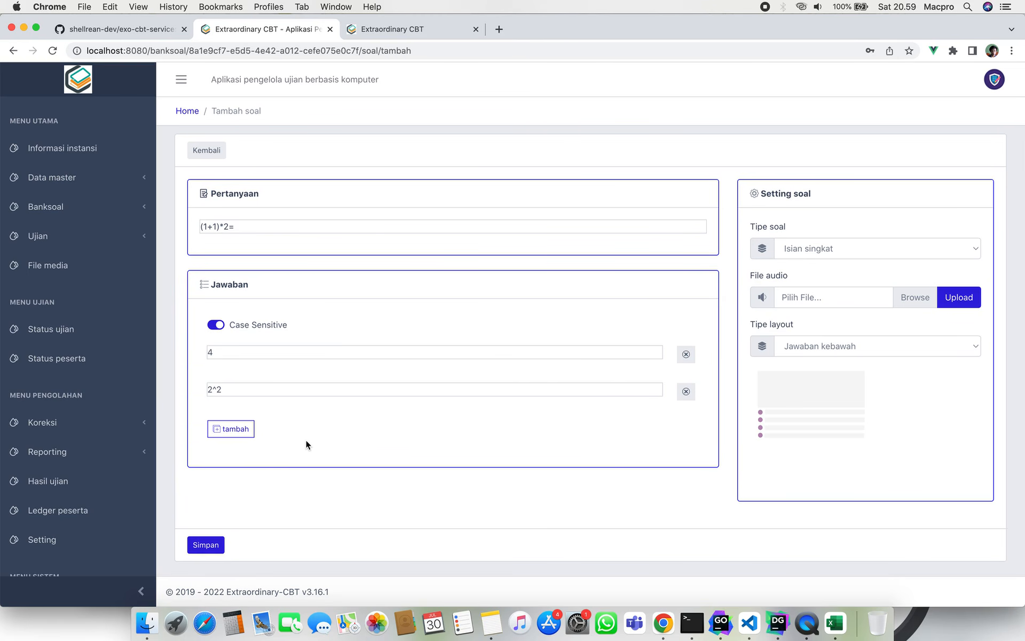
Turn Case Sensitive off and delete the first answer 4.
click(217, 325)
click(216, 325)
click(216, 325)
click(264, 353)
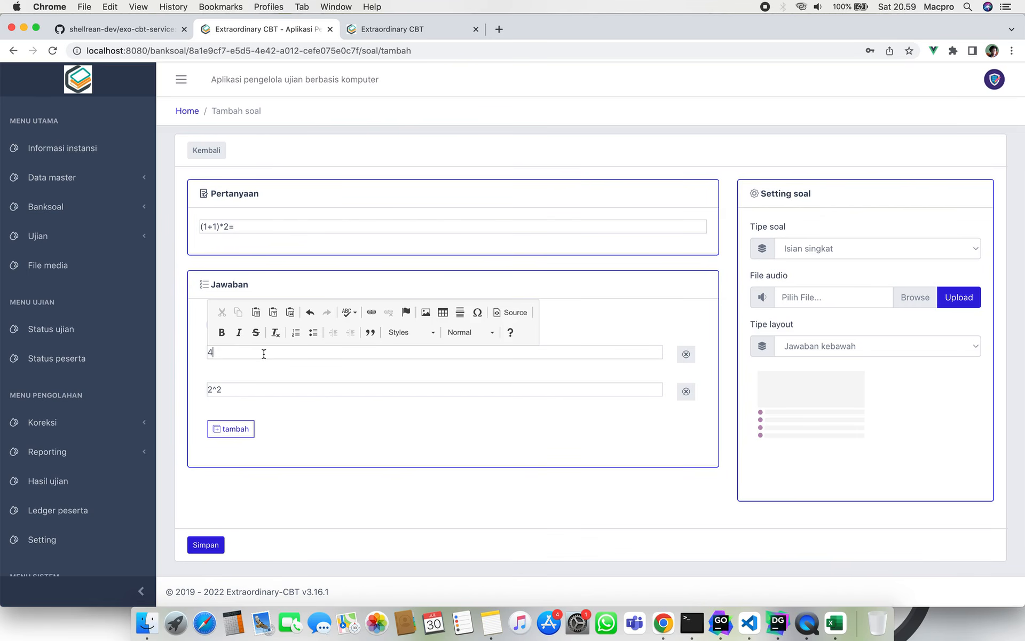
key(BackSpace)
Make Aku the first accepted answer and remove the 2^2 answer.
text(Aku)
click(582, 409)
click(687, 391)
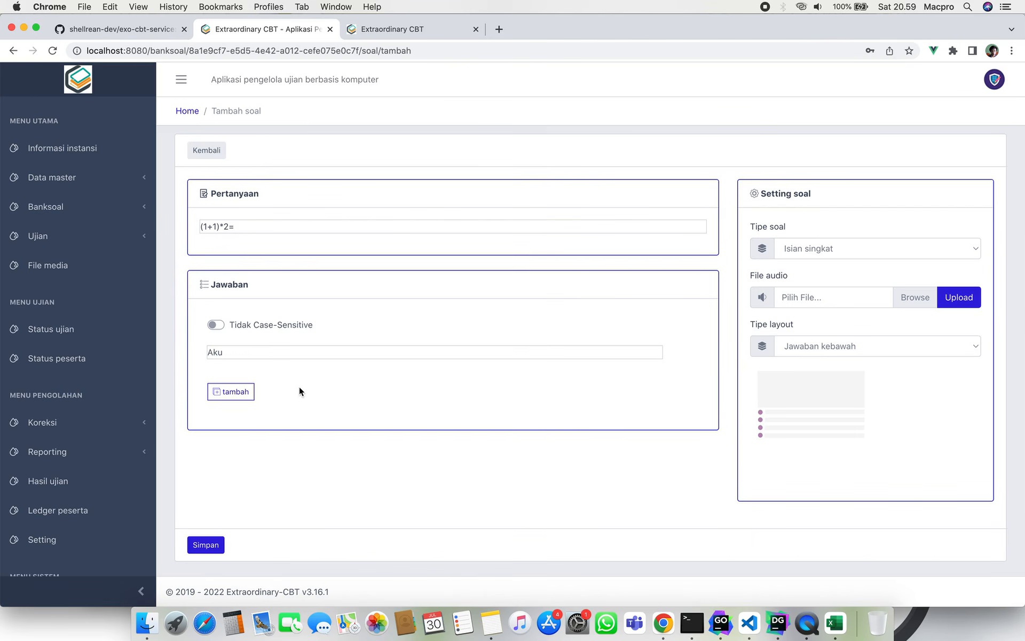
click(269, 350)
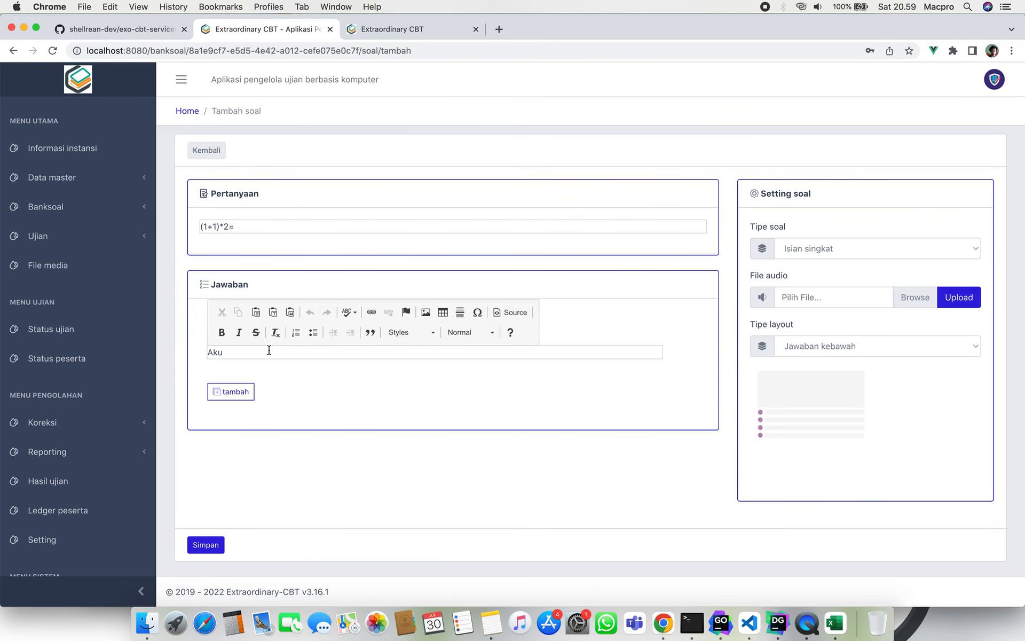
text(aku)
key(BackSpace)
key(BackSpace)
key(BackSpace)
click(336, 497)
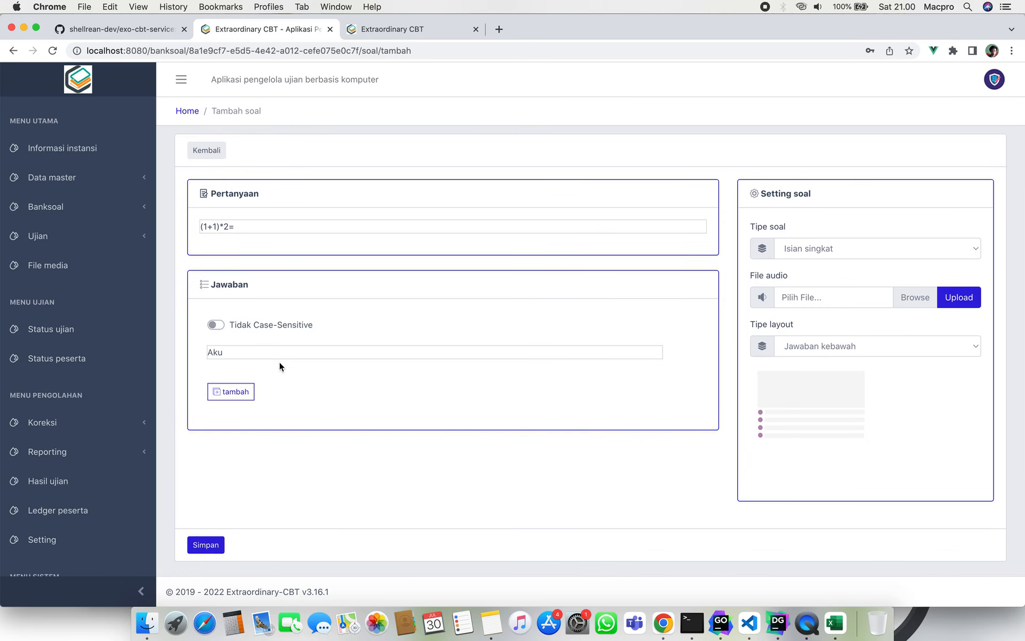
Toggle Case Sensitive until it ends switched on for the Aku answer.
click(215, 324)
click(266, 354)
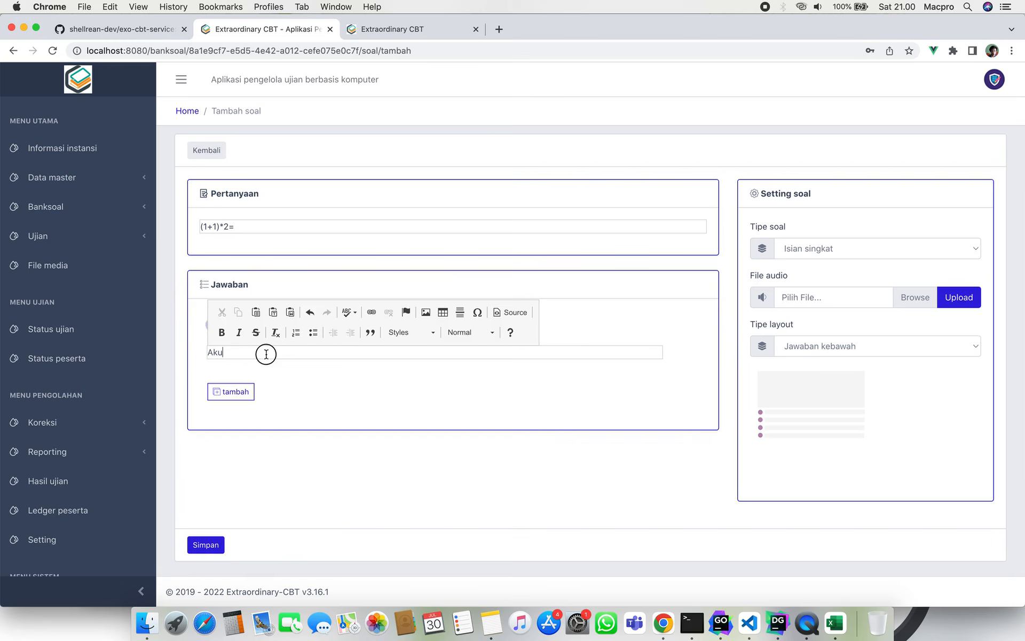
double_click(218, 354)
click(337, 392)
drag(264, 353, 207, 356)
click(209, 356)
drag(240, 355, 199, 355)
click(200, 354)
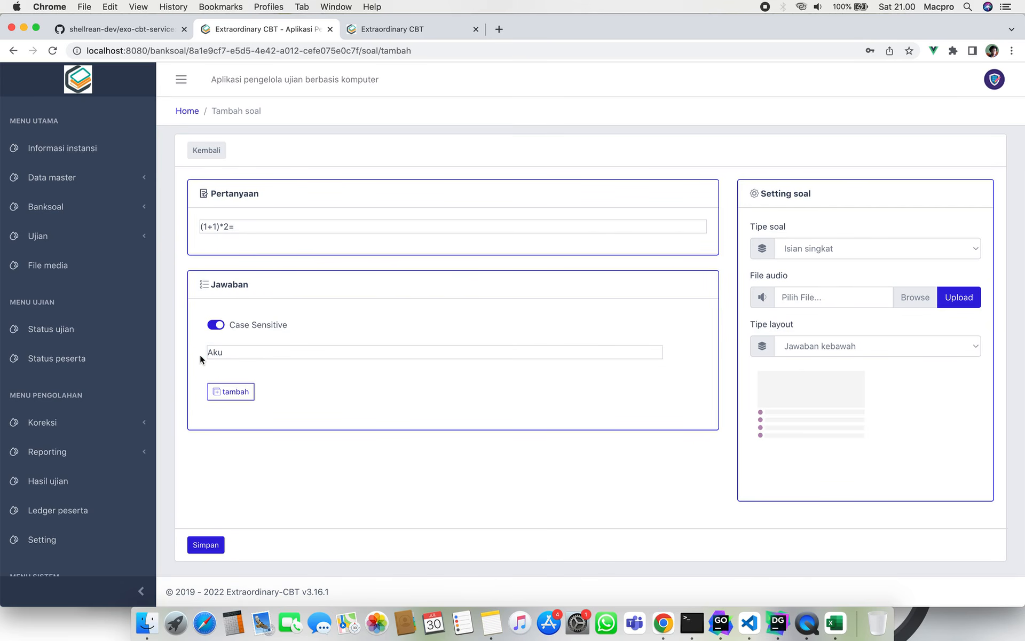
click(220, 325)
drag(237, 356, 204, 358)
click(205, 358)
click(217, 324)
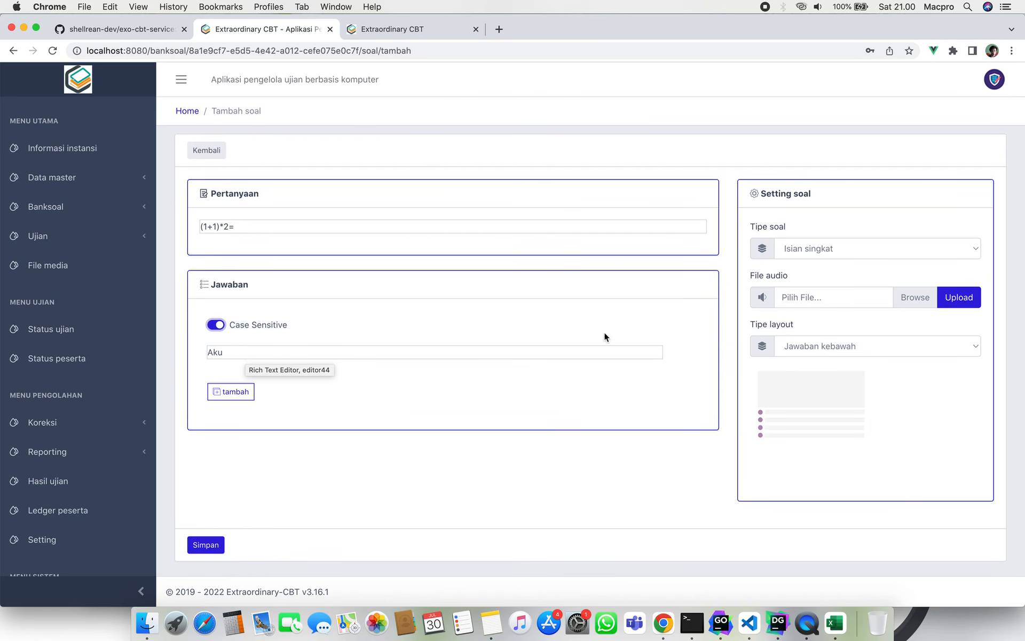
click(795, 247)
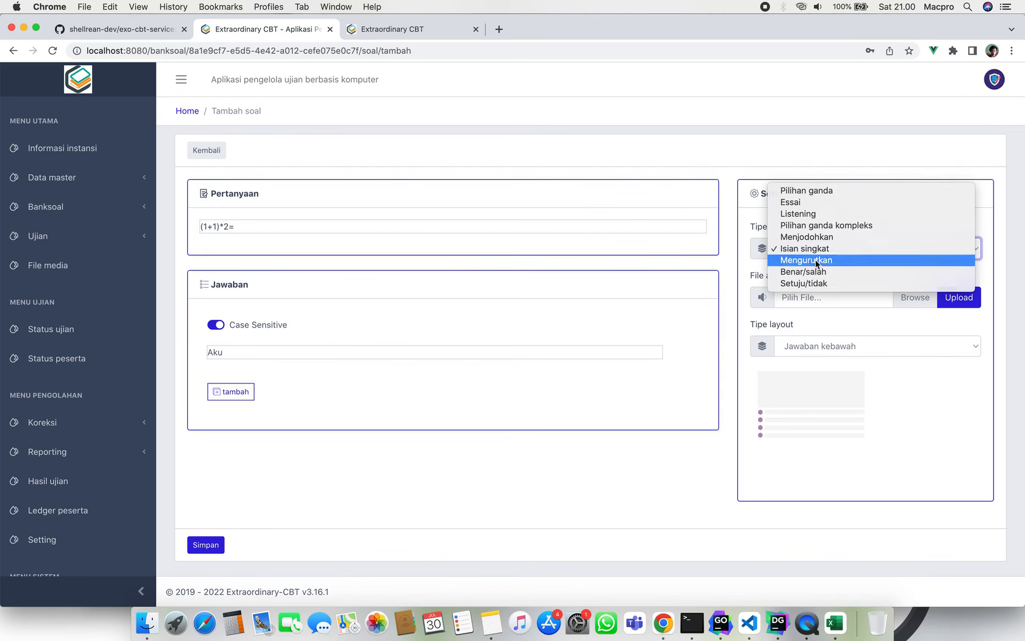
Switch the question type to Mengurutkan and set the first item to A.
click(815, 259)
click(261, 365)
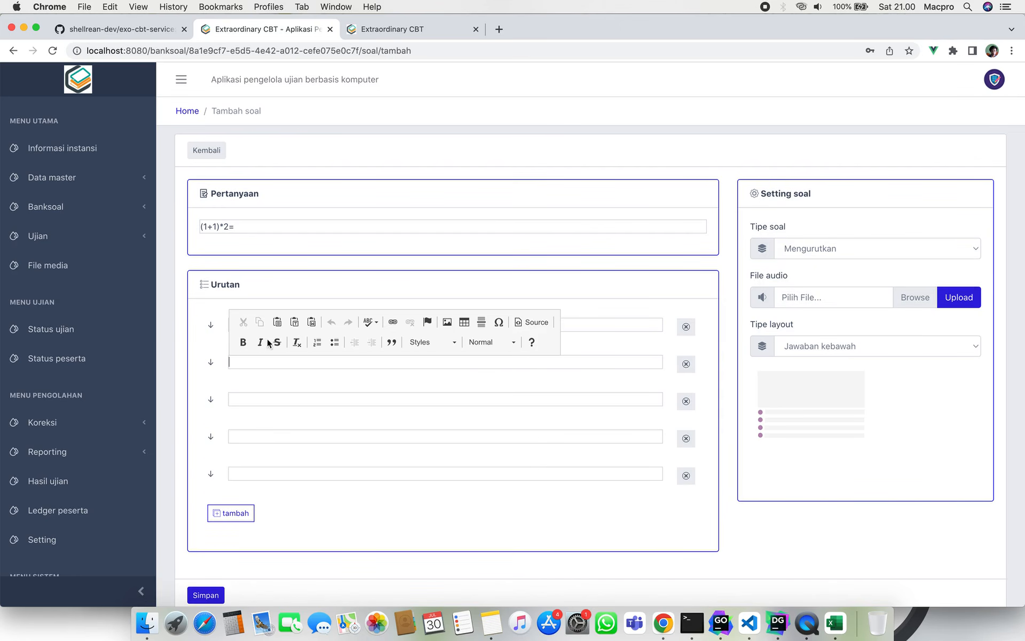
click(246, 296)
click(273, 319)
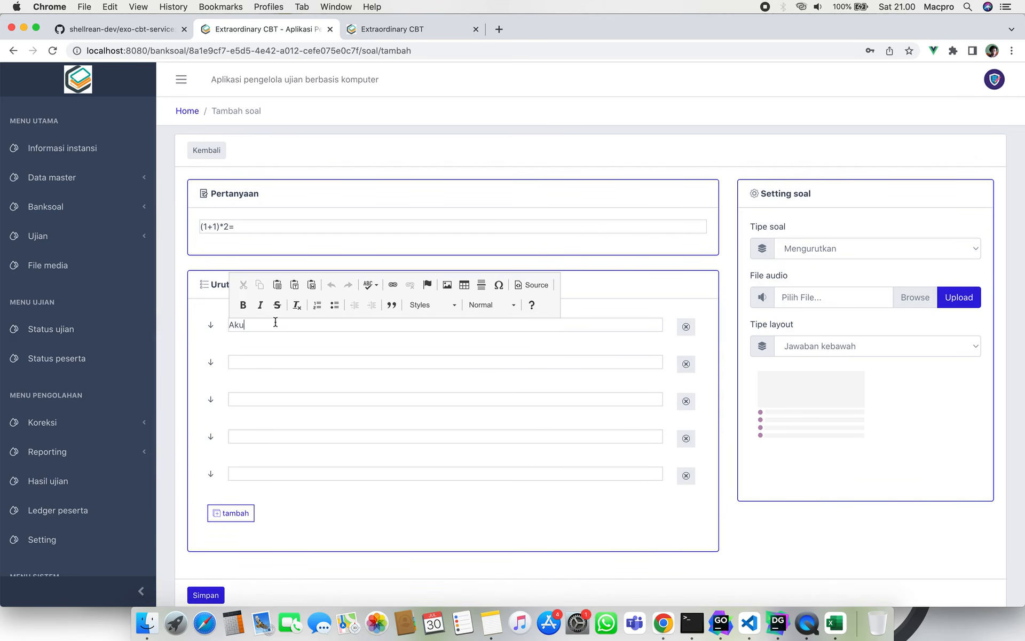
key(BackSpace)
key(BackSpace)
key(BackSpace)
text(a)
key(BackSpace)
text(A)
Fill the remaining ordering items with B, C, D and E.
click(284, 361)
text(B)
click(297, 396)
text(C)
click(306, 440)
text(D)
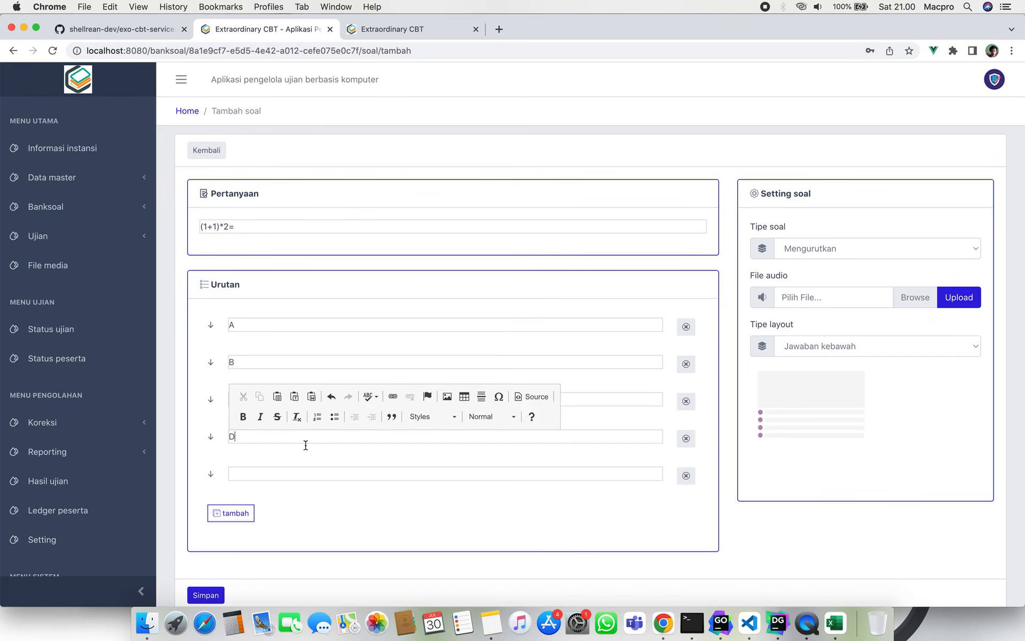
click(318, 474)
text(E)
click(344, 529)
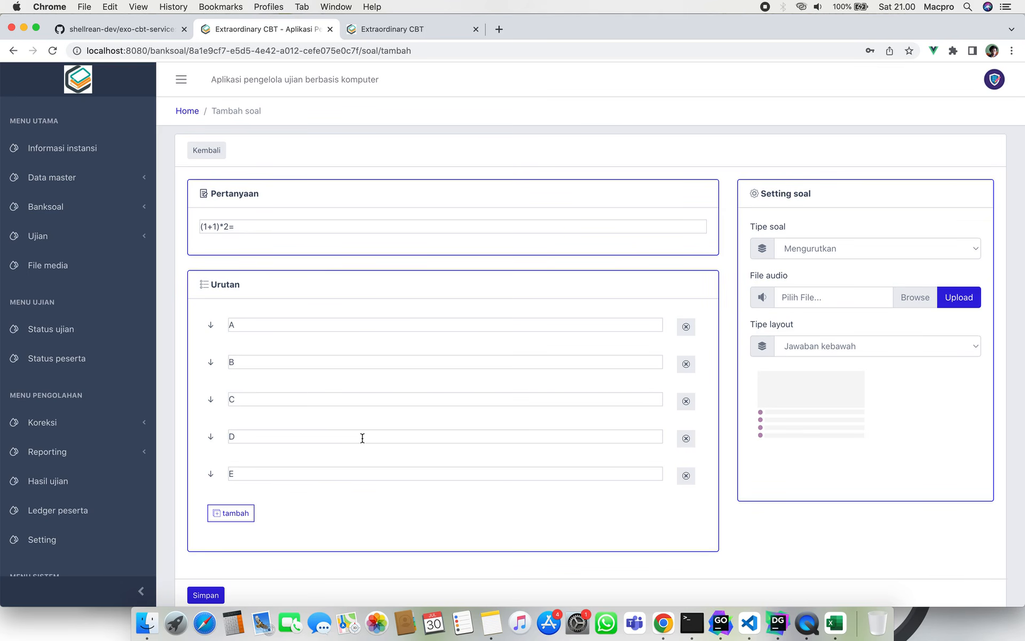
click(815, 243)
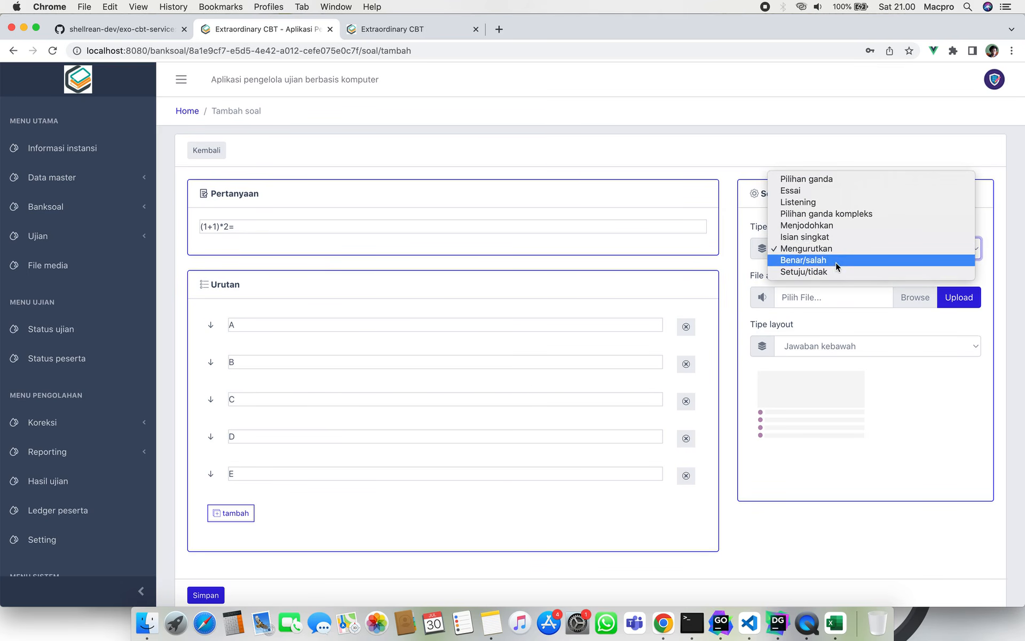
Switch to Benar/salah and enter the first statement 'Indonesia merdeka pada tahun 1946'.
click(835, 261)
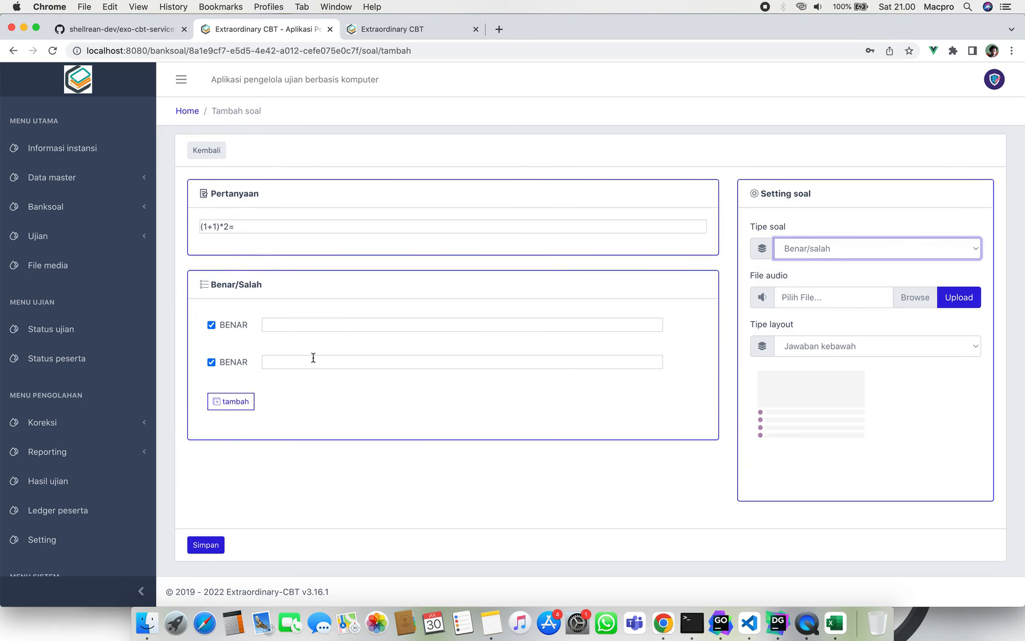
click(386, 324)
click(389, 370)
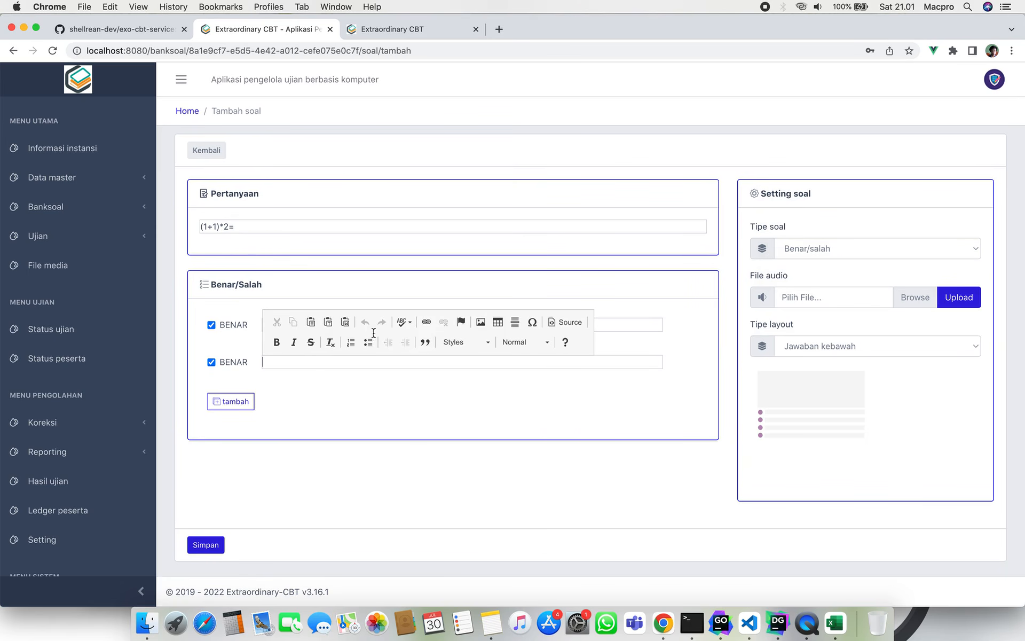
click(351, 322)
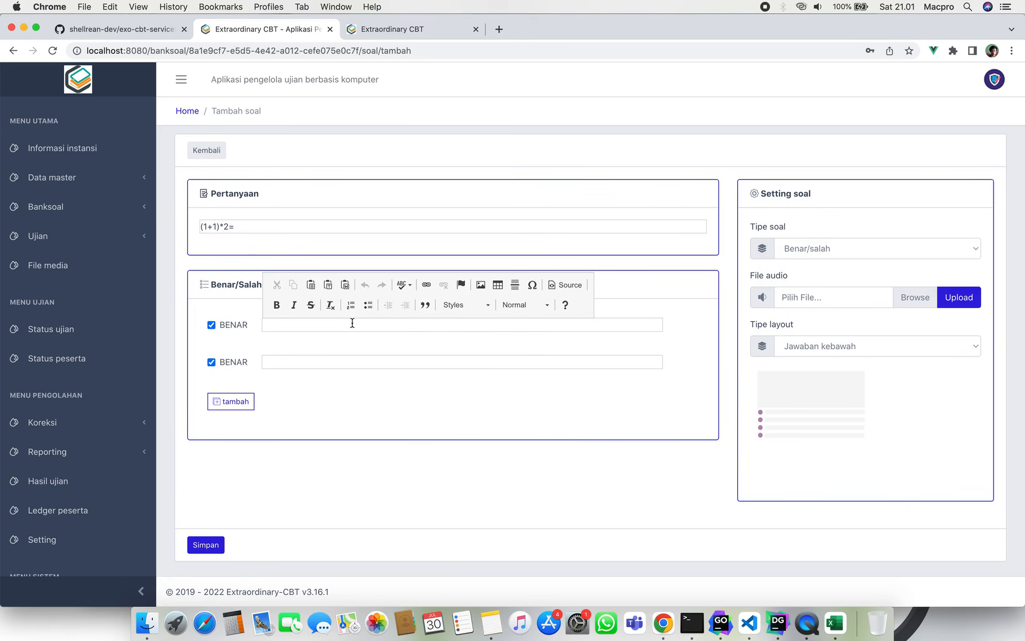
text(inDONESI)
key(super+a)
key(BackSpace)
text(INdon)
key(BackSpace)
key(BackSpace)
key(BackSpace)
key(BackSpace)
text(ndonesia merdeka pada tahun 1946)
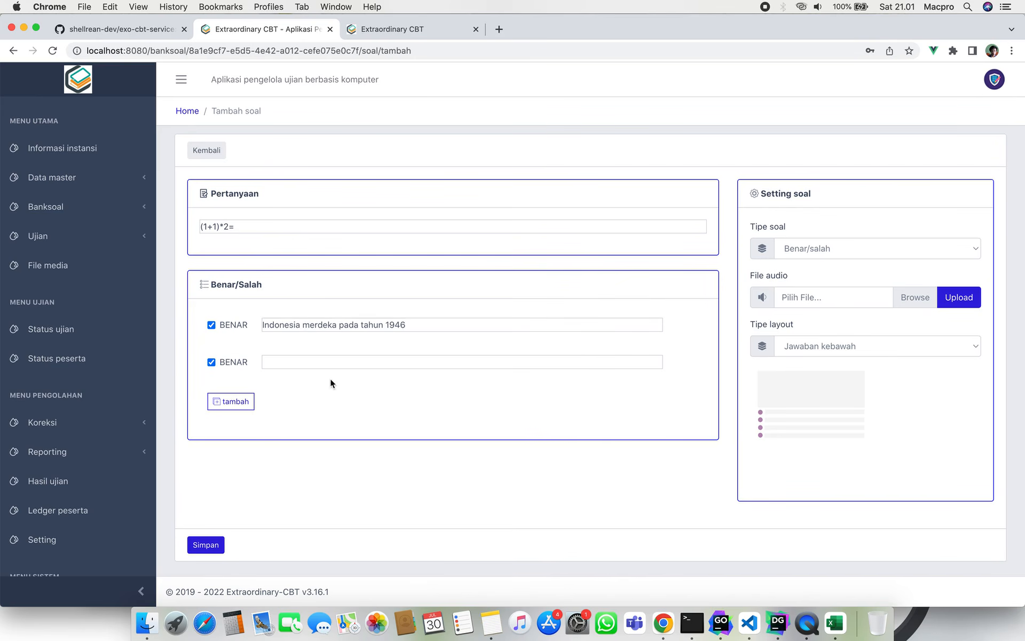
Enter the second statement 'Jepara adalah ibukota indonesia'.
click(310, 358)
text(Ja)
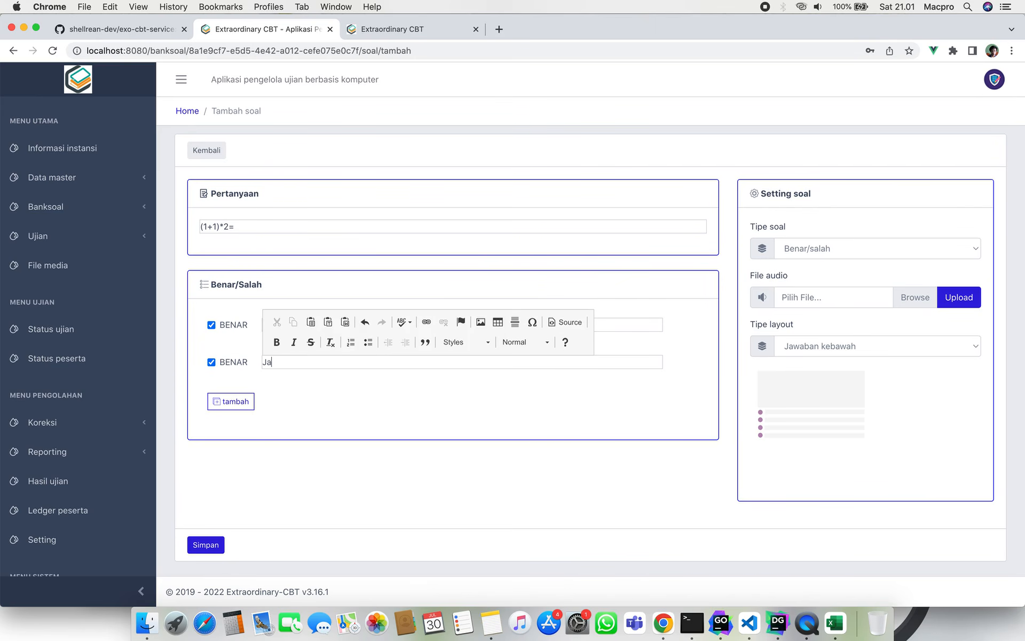
key(BackSpace)
key(BackSpace)
text(Y)
key(BackSpace)
text(Jepara adalah ibukota indonesia)
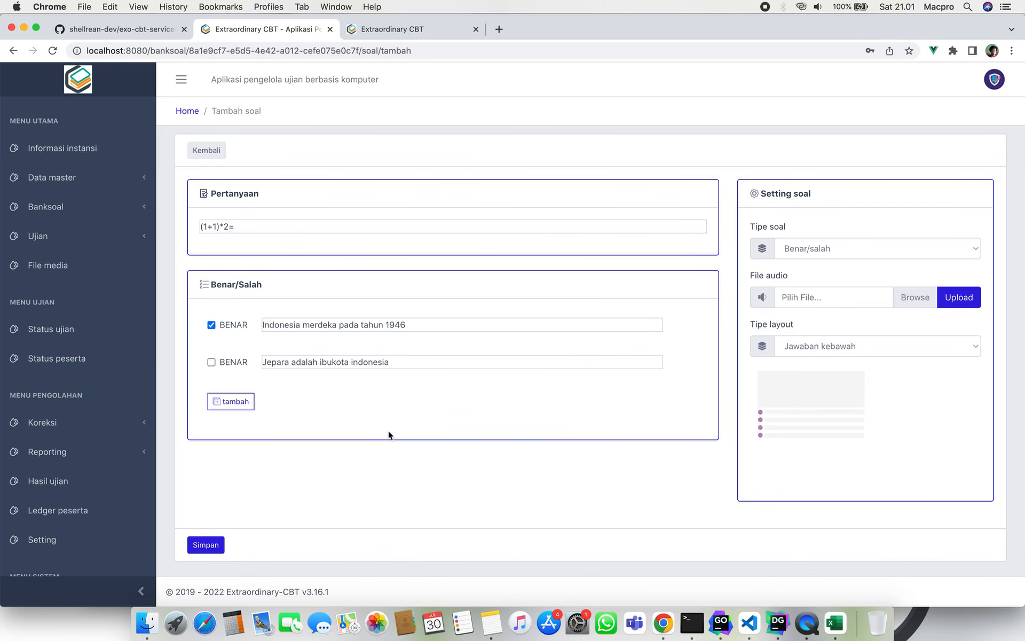
Switch the question type to Setuju/tidak and remove the two empty argument rows.
click(834, 243)
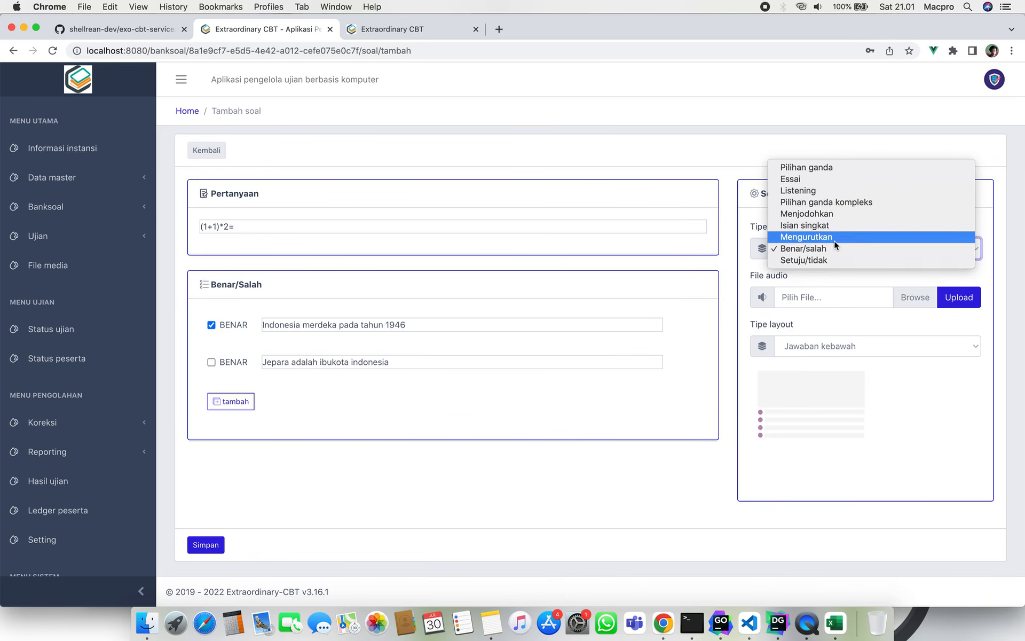
click(842, 260)
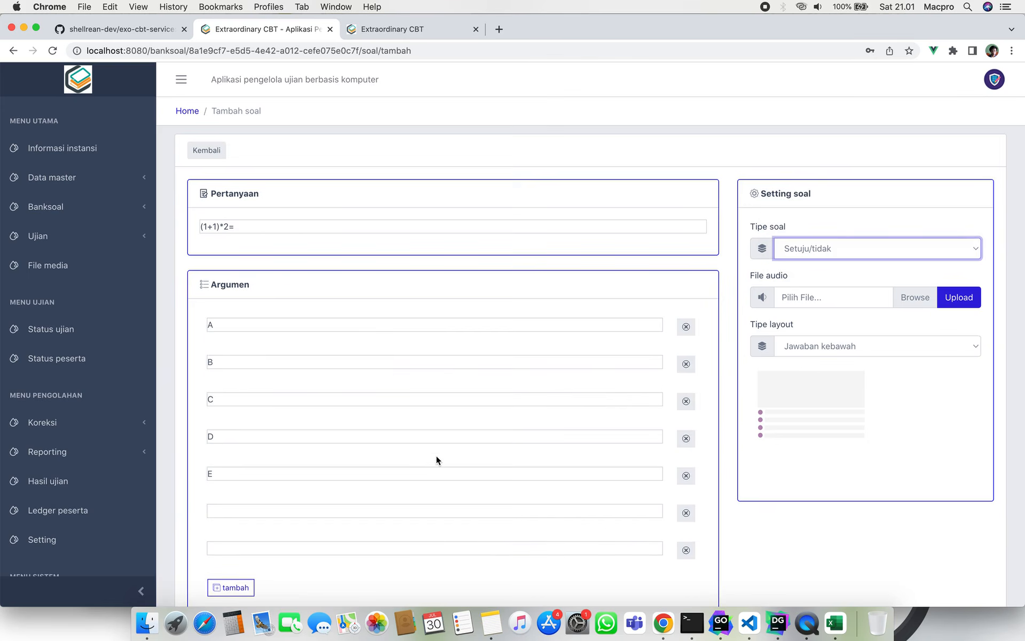
scroll(436, 455, down, 3)
scroll(436, 457, up, 2)
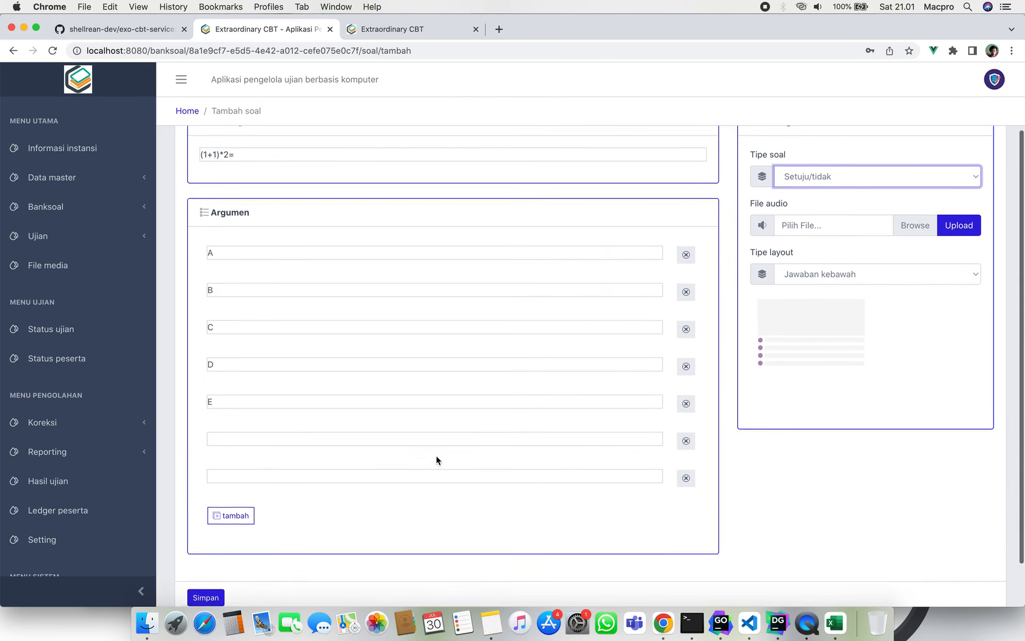
click(685, 495)
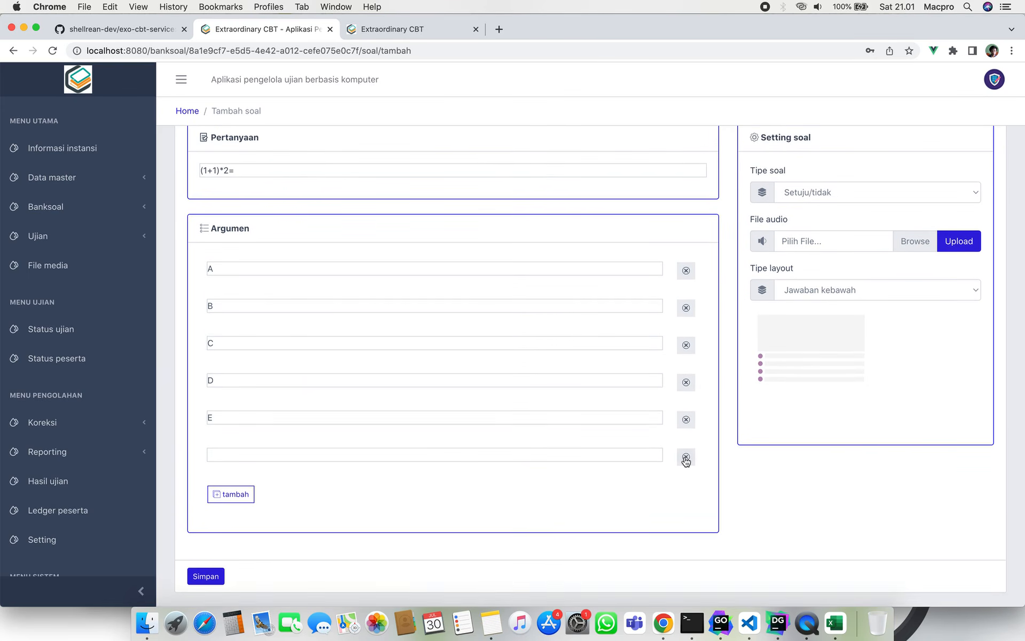
click(686, 456)
Clear the first argument and remove argument rows B through E.
scroll(416, 478, up, 1)
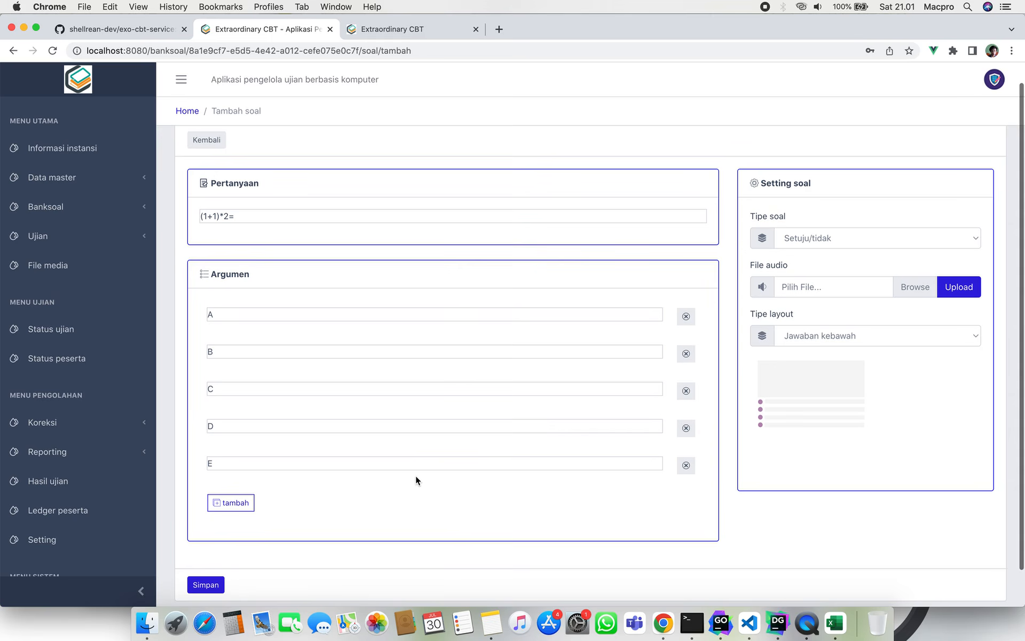
click(359, 316)
key(BackSpace)
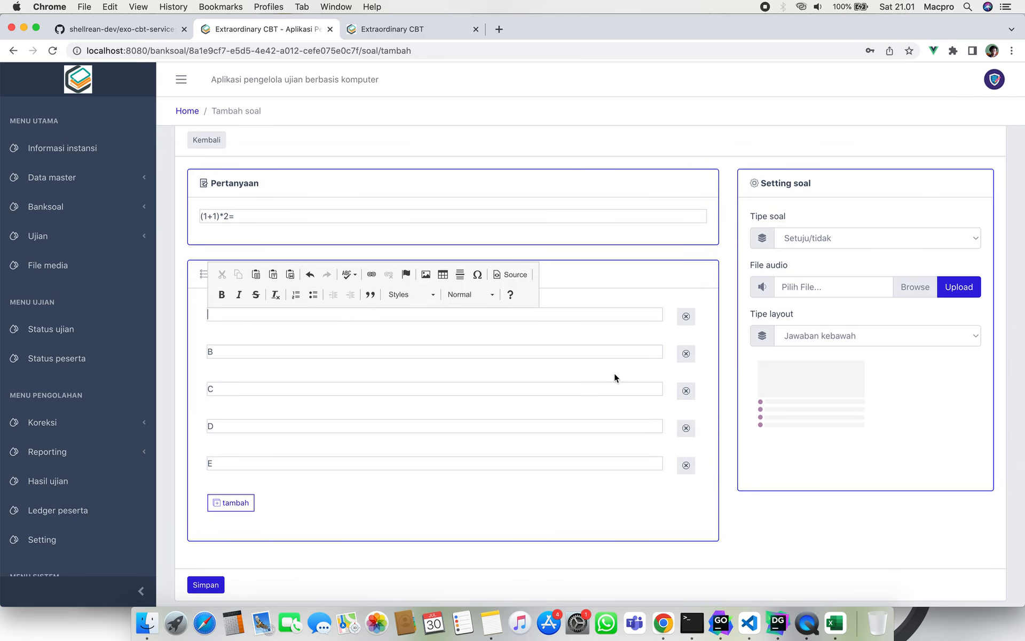
click(686, 353)
click(686, 353)
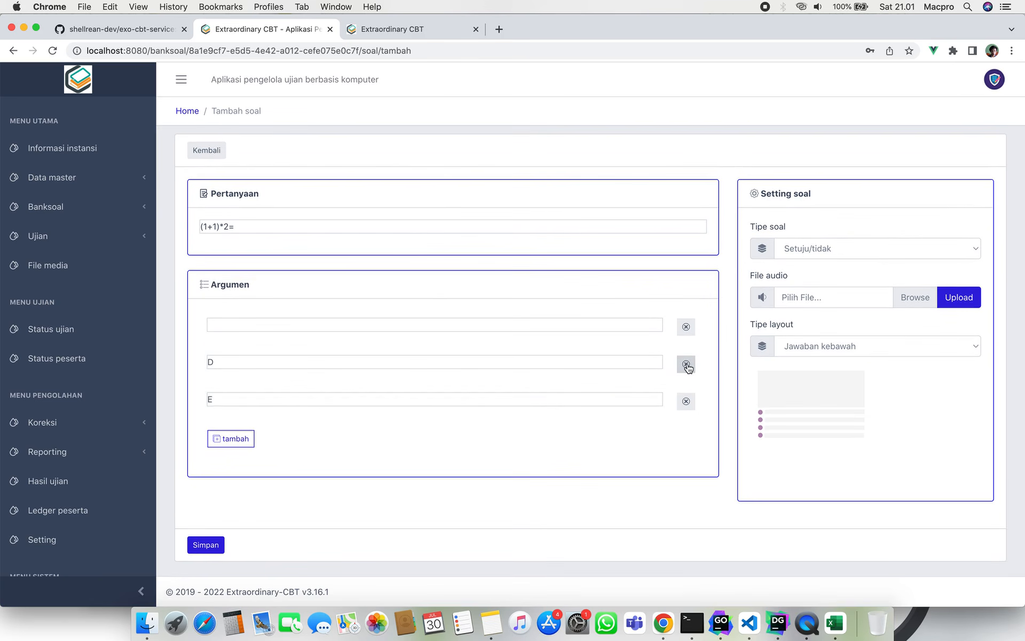
click(686, 364)
click(686, 364)
Write the argument asking whether Indonesia should be called a negara maritim.
click(566, 325)
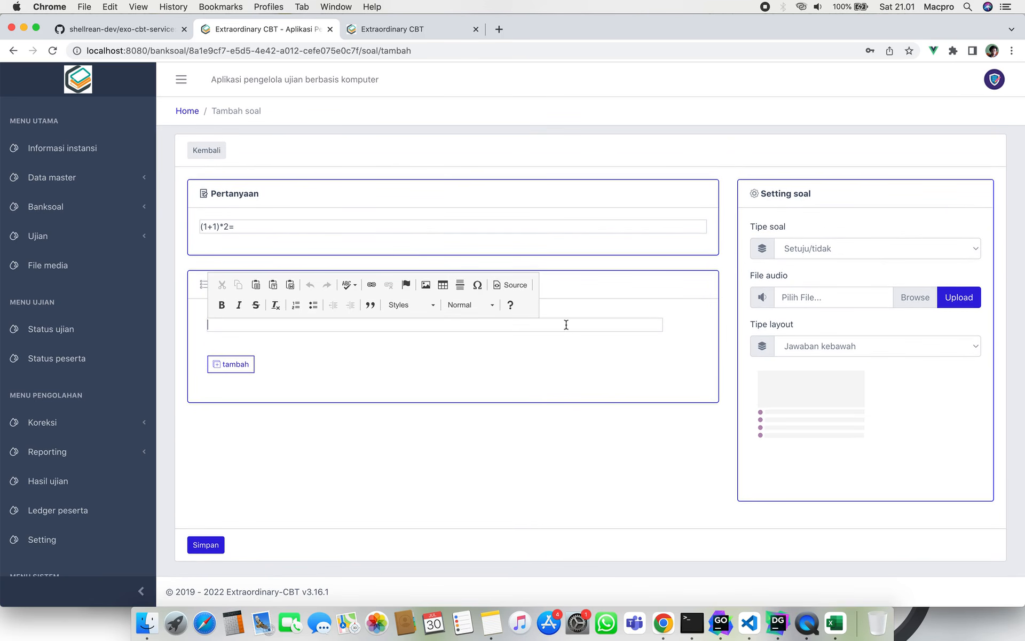
text(Apa pendapat mu tentang)
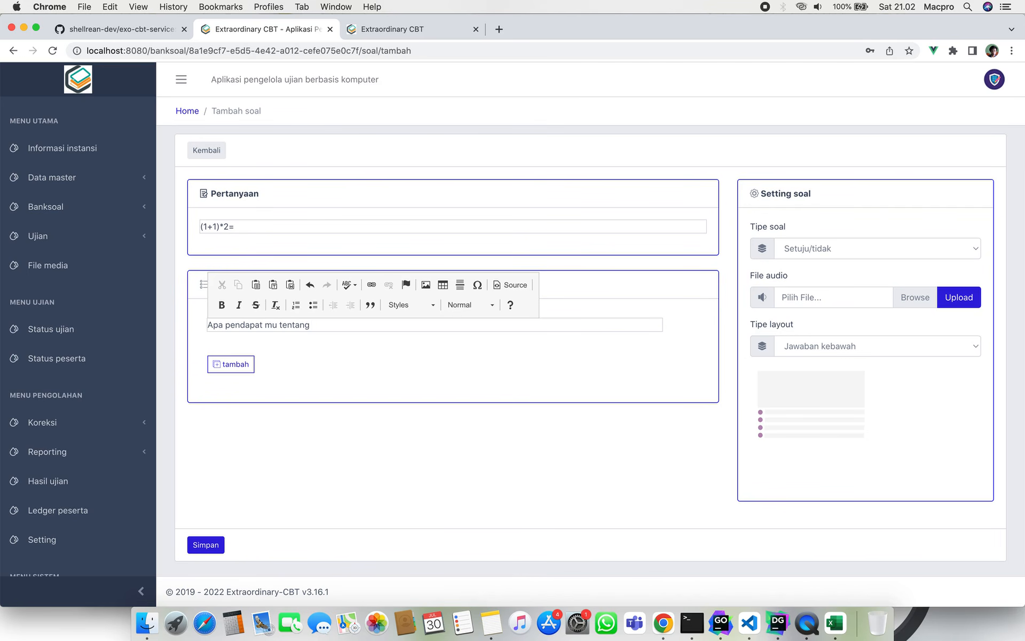
text( maritim ido)
text(ndonesi)
text(a, apakah ka)
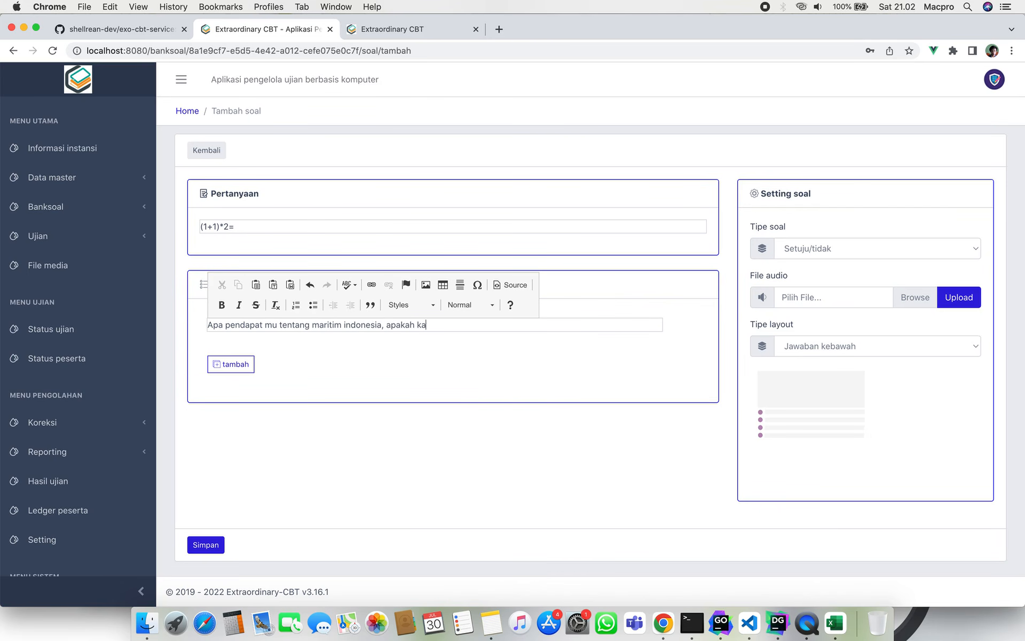
text(mu setuju disebu)
key(BackSpace)
text(indonesia dis)
key(BackSpace)
text(disebut)
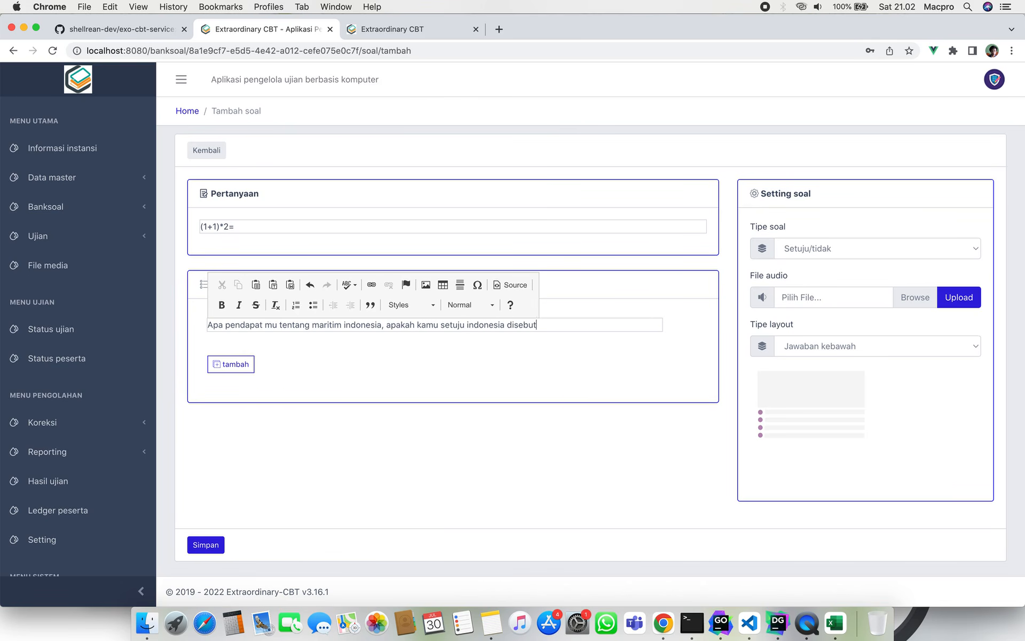
text( sebagai negara maritim?)
click(651, 427)
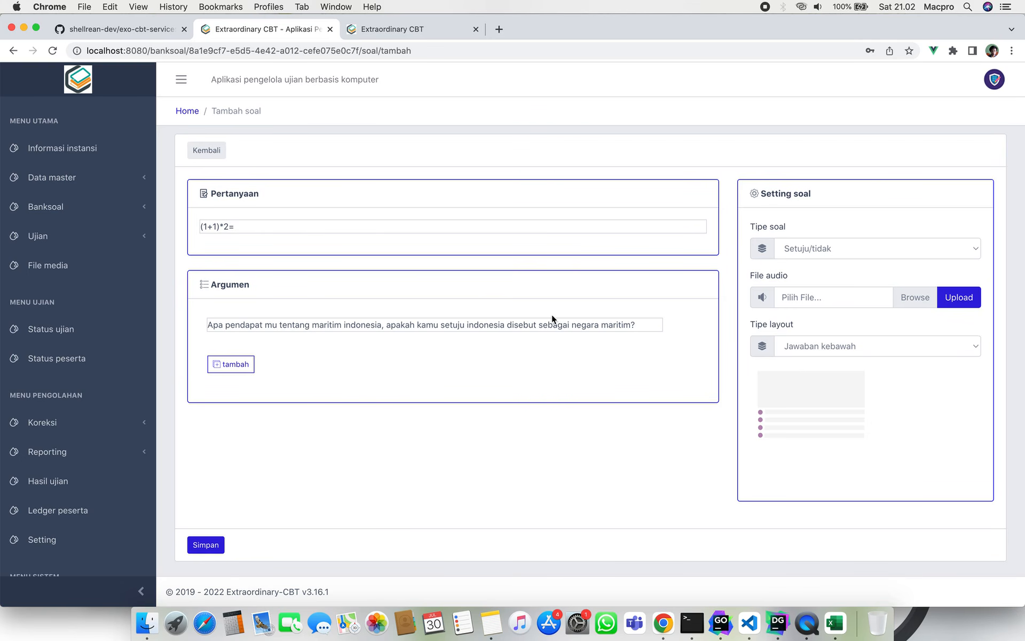
Leave the unfinished question form and scroll through the 8 questions on Manage Soal.
click(207, 149)
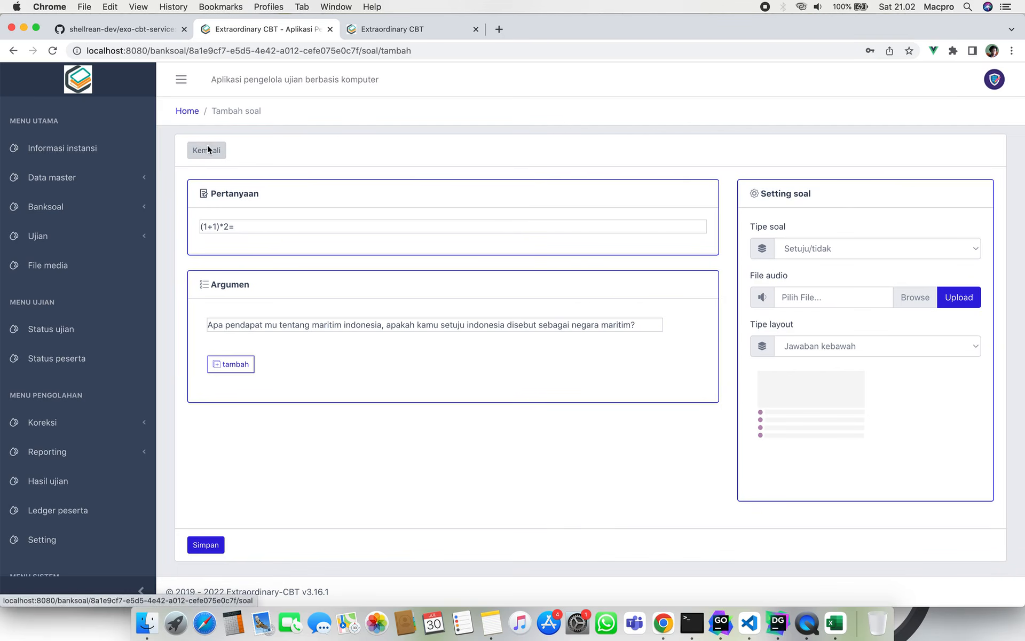
scroll(466, 275, down, 1)
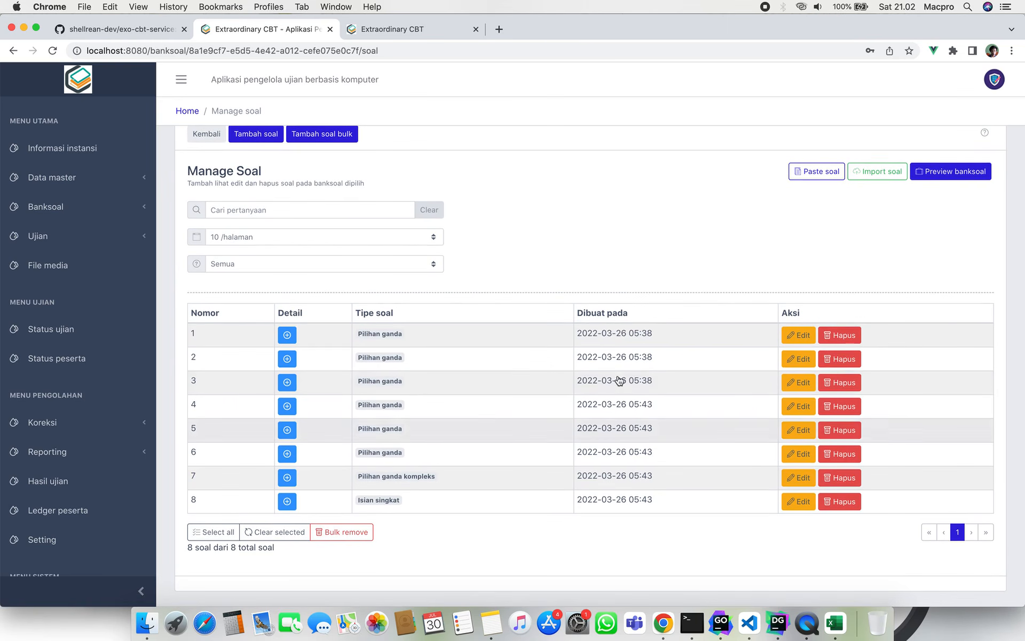
scroll(480, 210, up, 1)
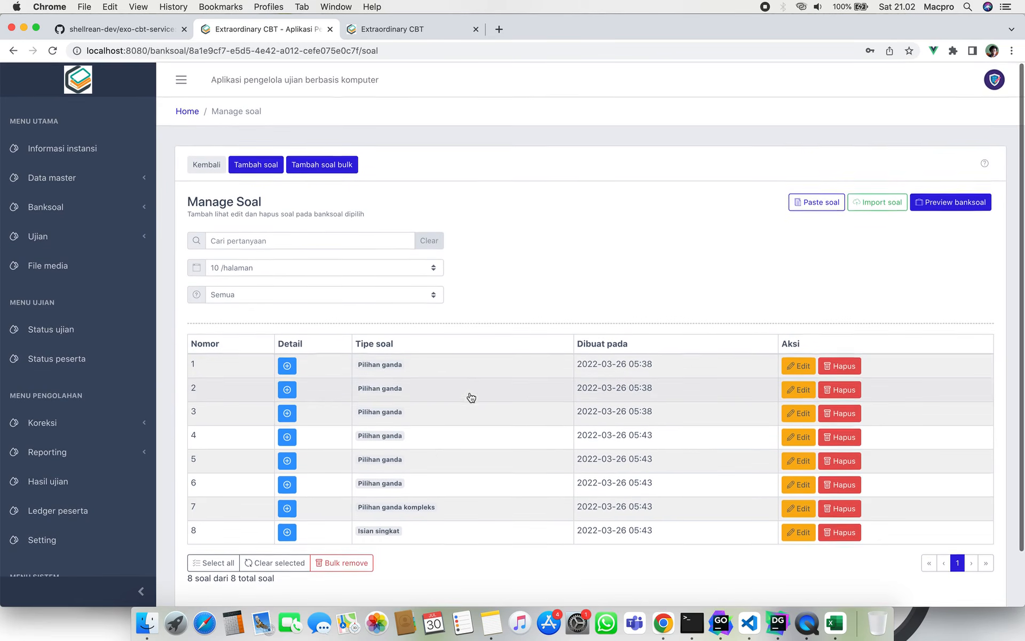
click(318, 167)
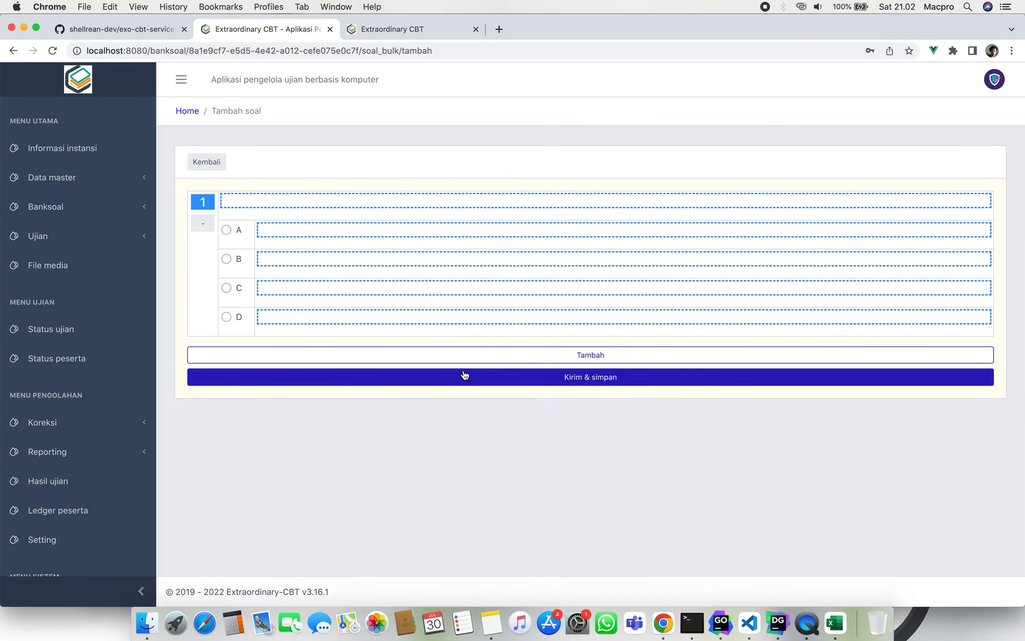
click(492, 356)
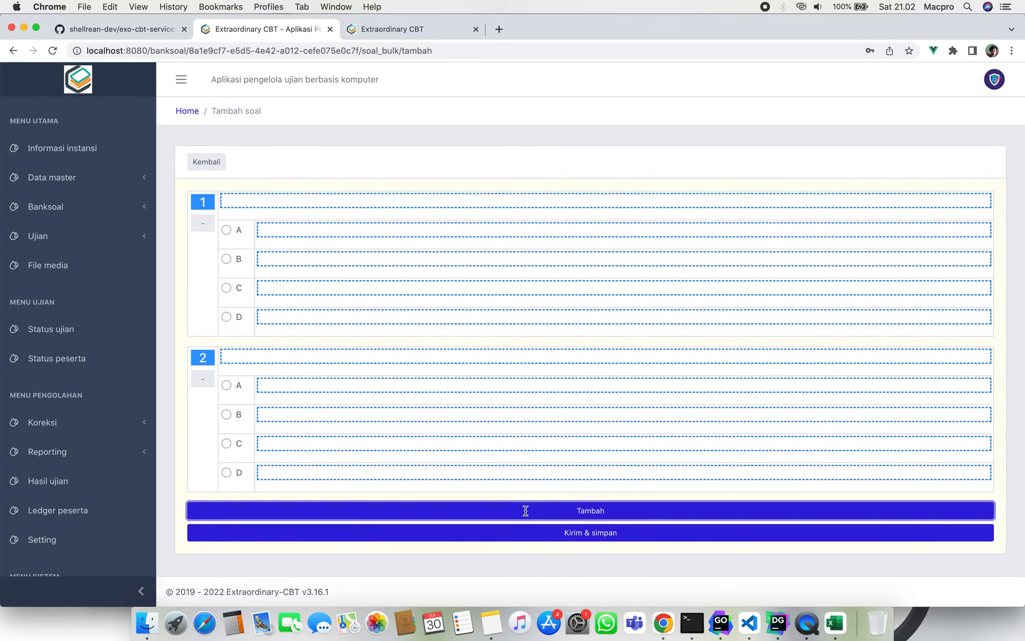
click(524, 510)
click(567, 530)
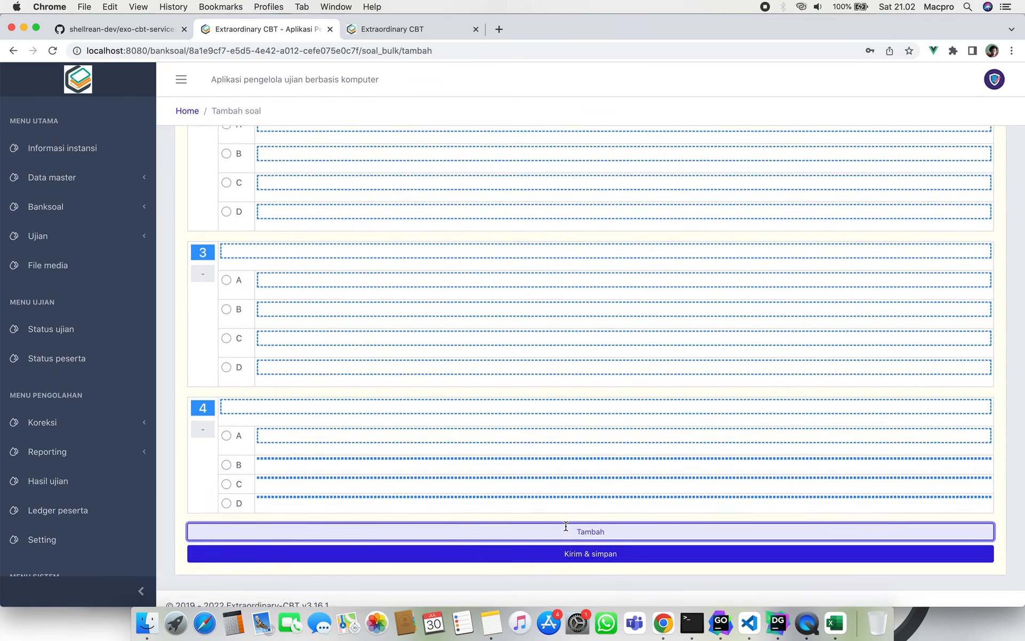
click(542, 547)
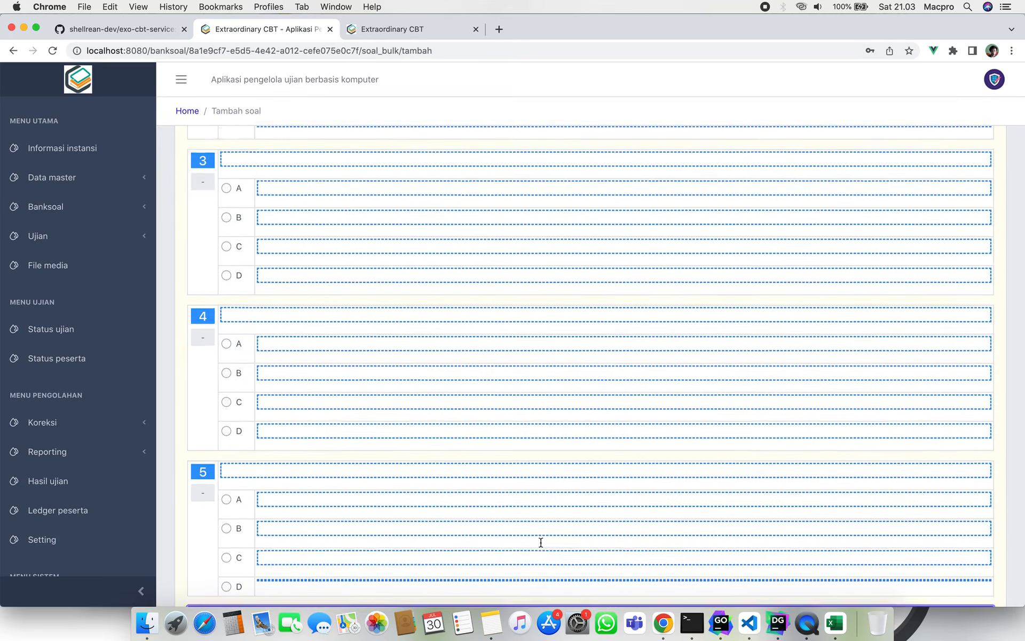
click(537, 523)
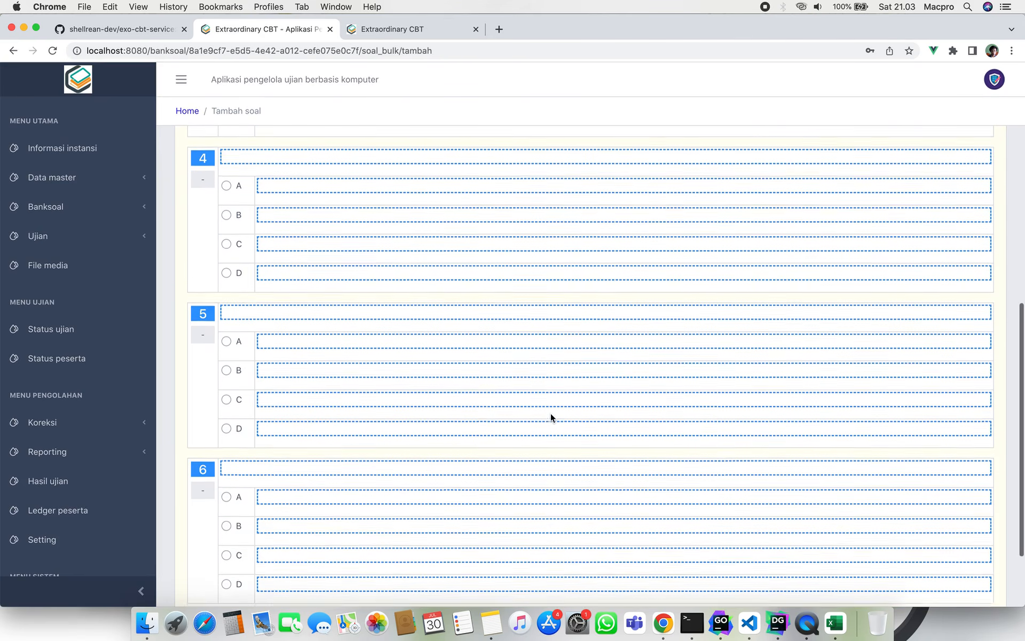
scroll(550, 412, up, 10)
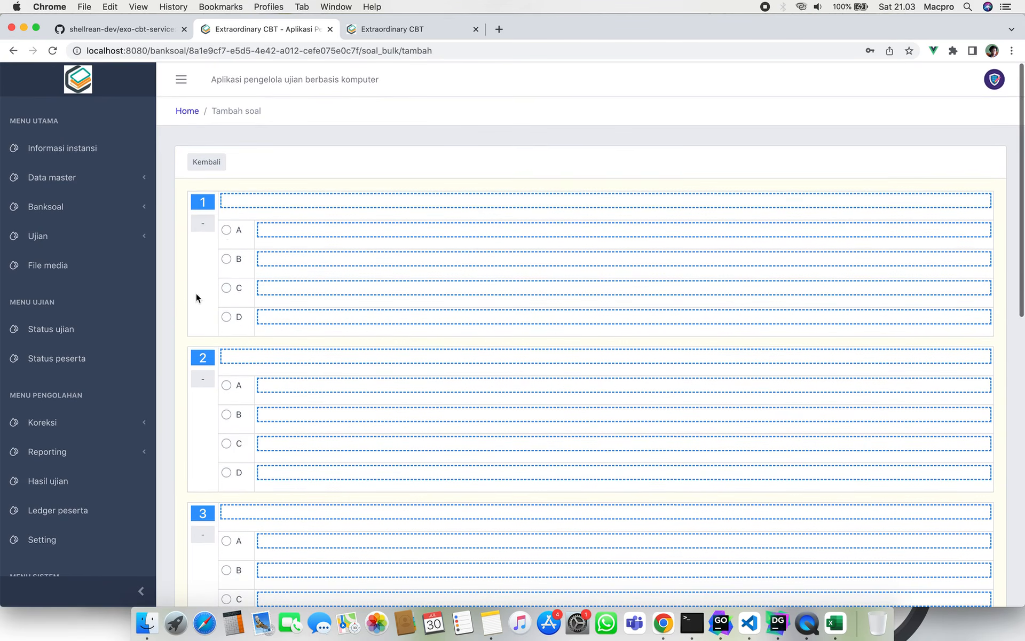
click(226, 230)
click(208, 170)
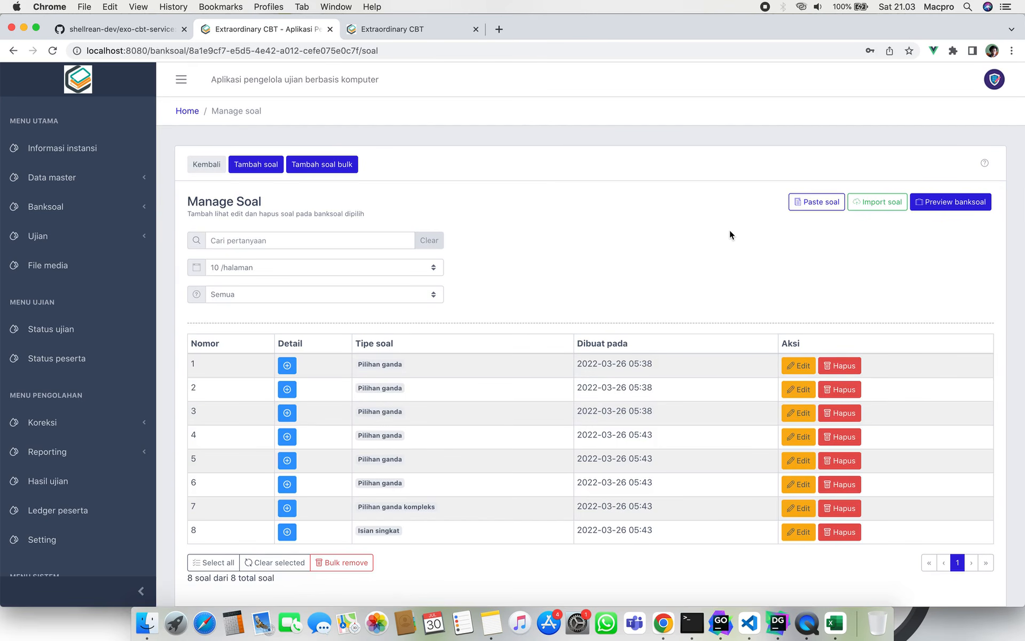
On the Paste soal page, keep Tipe soal as Pilihan ganda and download the PG format template.
click(809, 202)
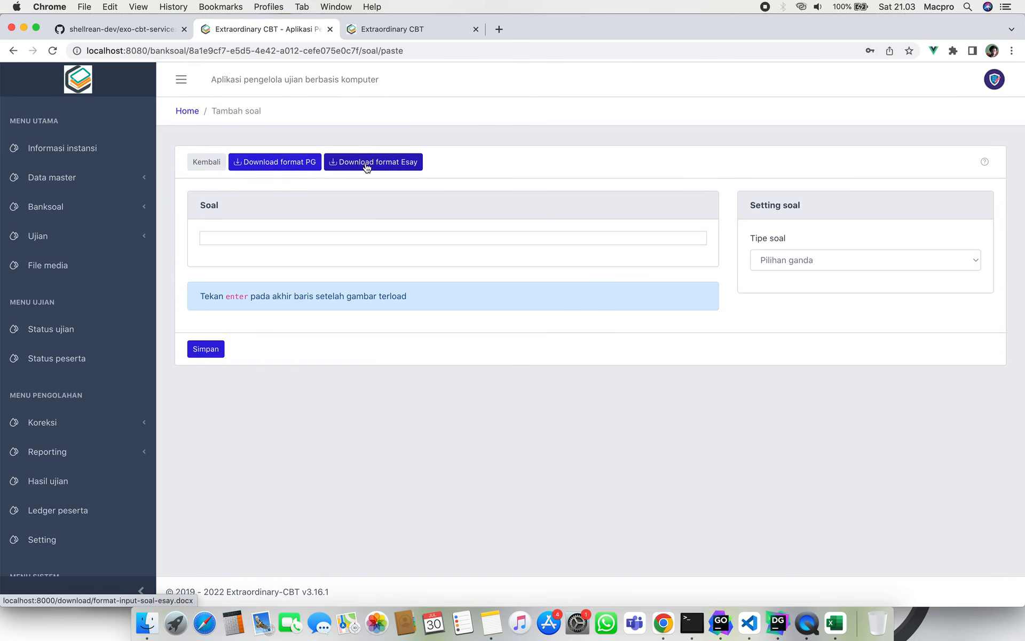
click(764, 259)
click(763, 353)
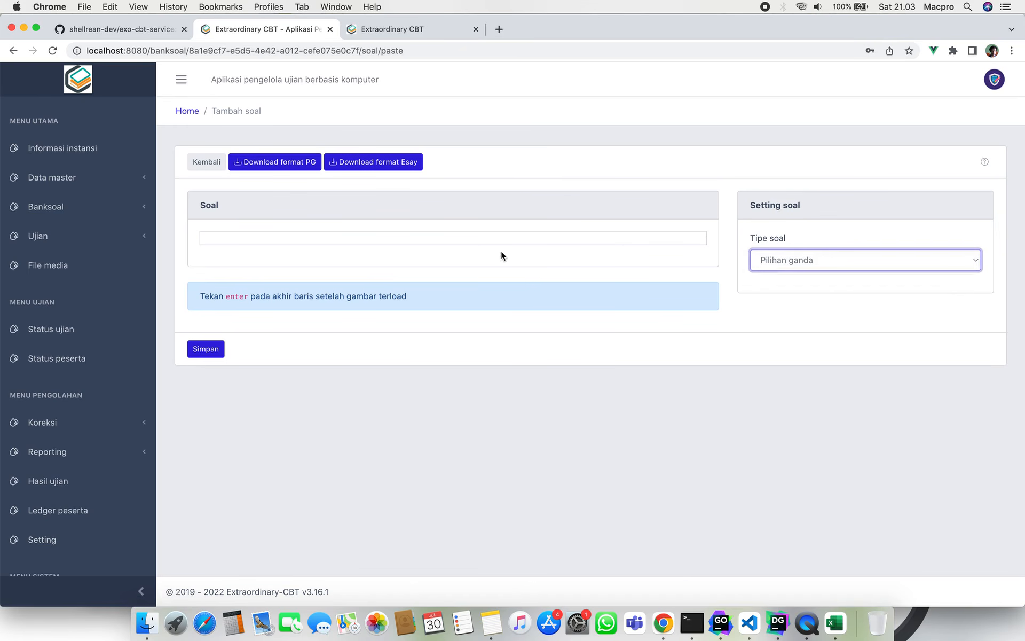
click(329, 237)
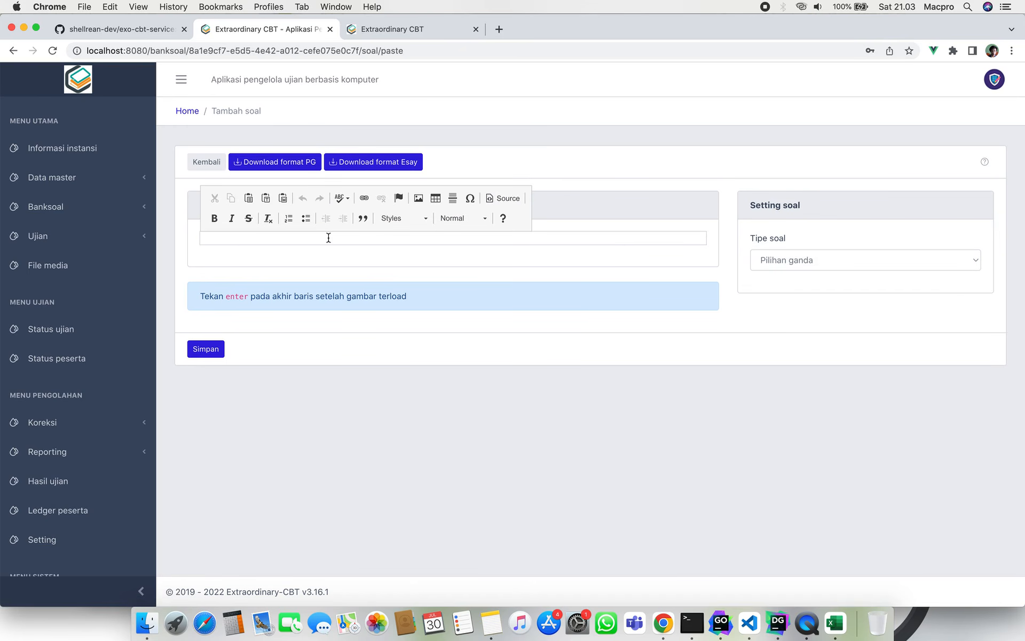
click(246, 252)
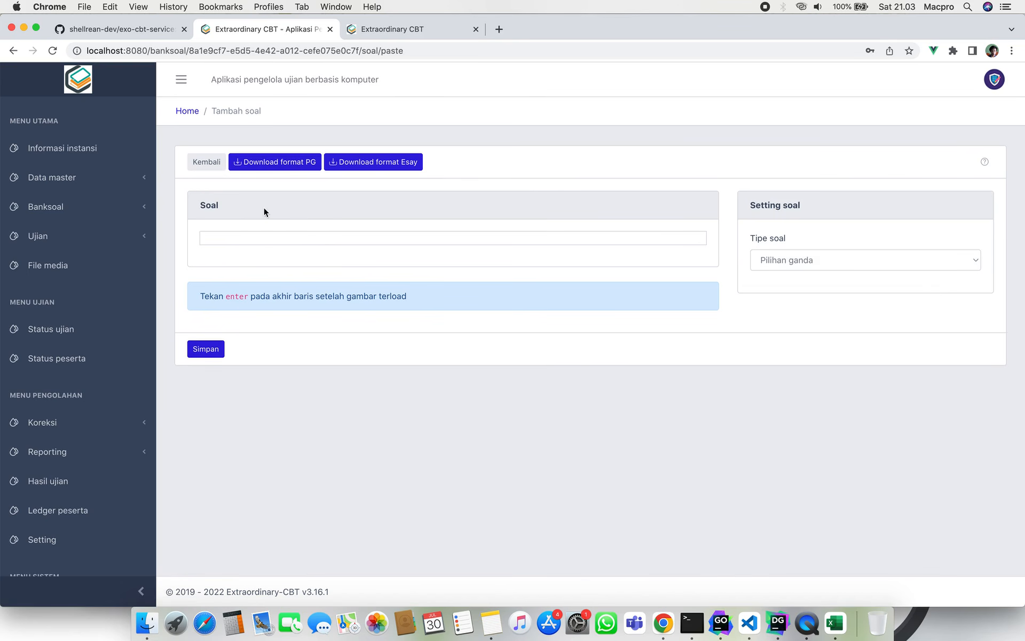
click(287, 166)
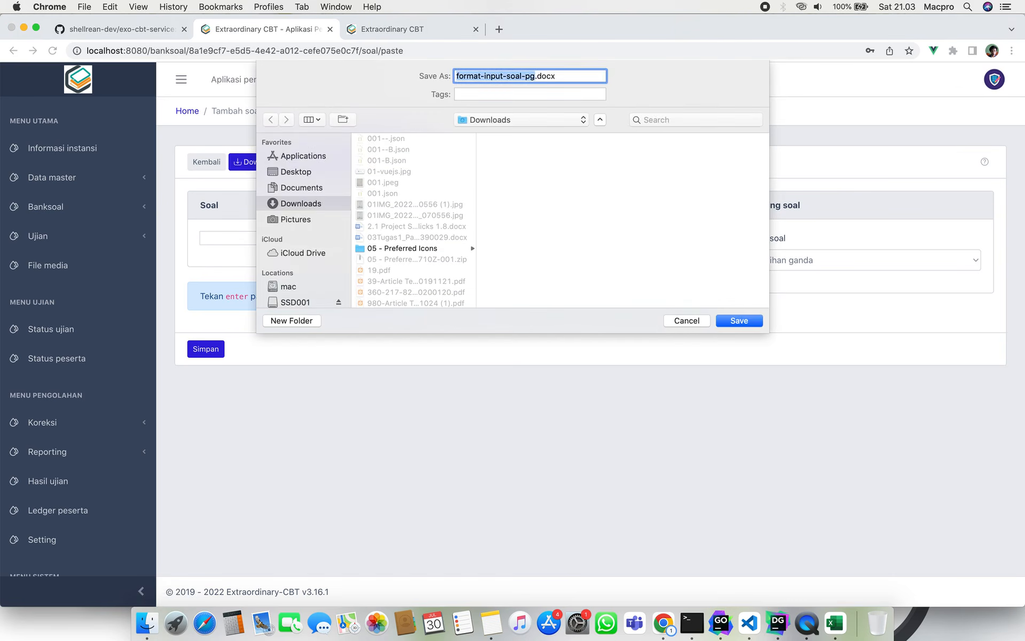
Save format-input-soal-pg.docx to Downloads and open it in Word from Finder.
key(Return)
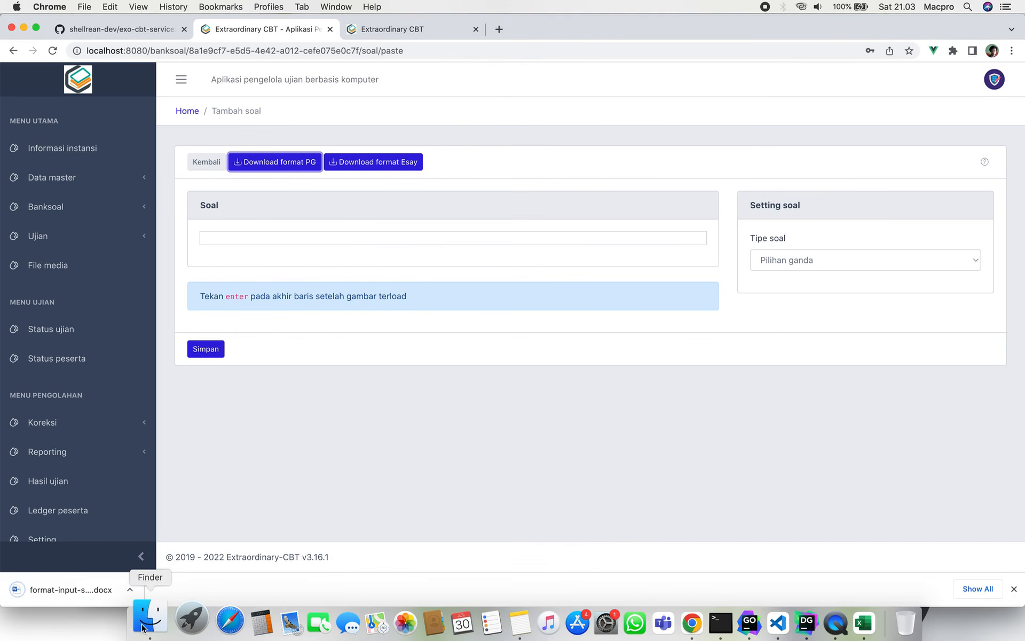
click(143, 625)
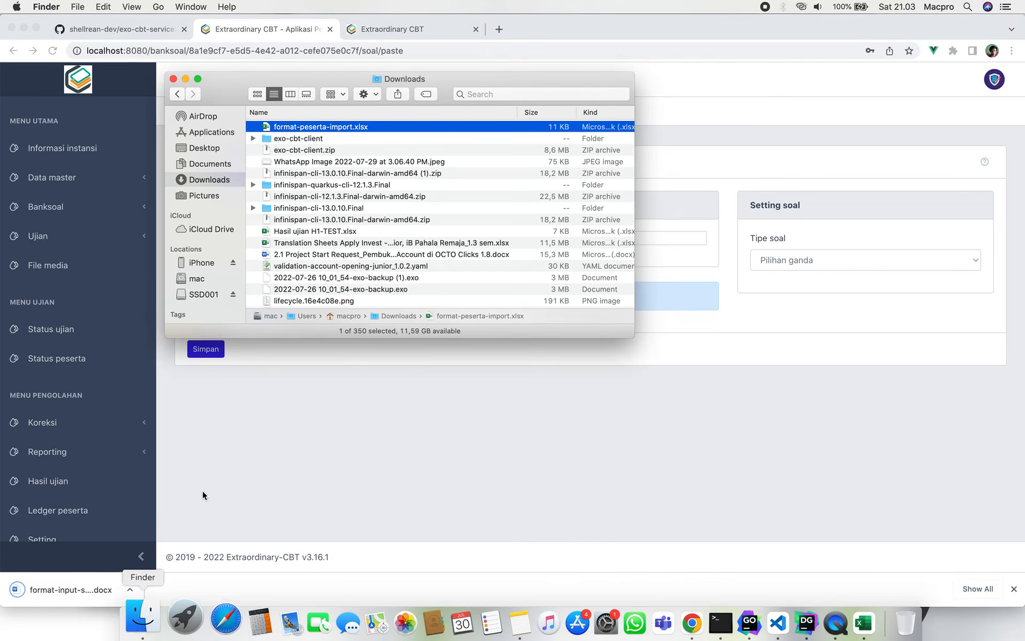
click(210, 164)
click(214, 179)
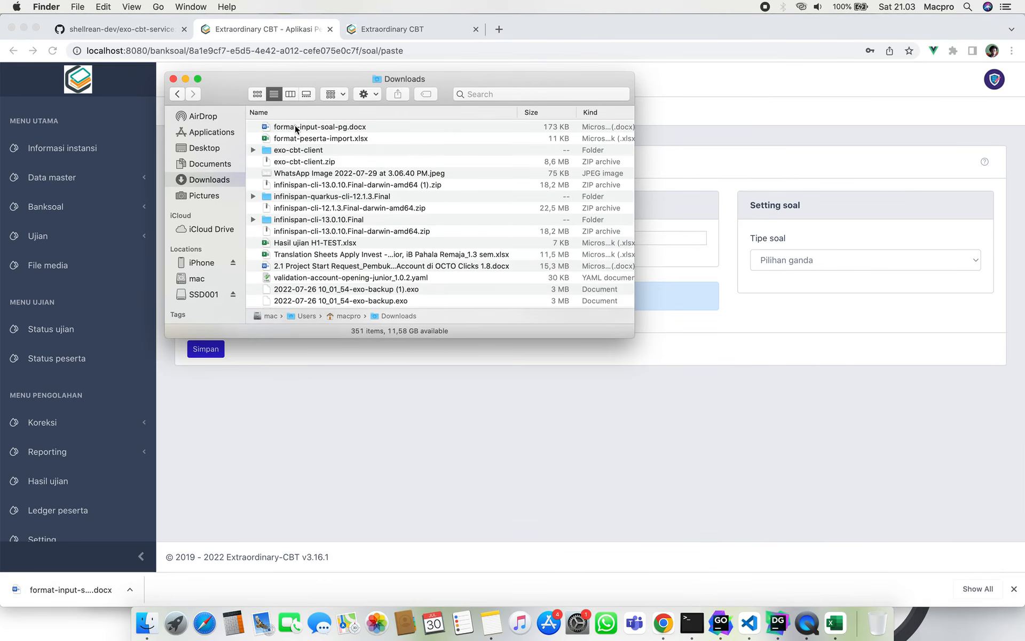
click(294, 126)
double_click(294, 126)
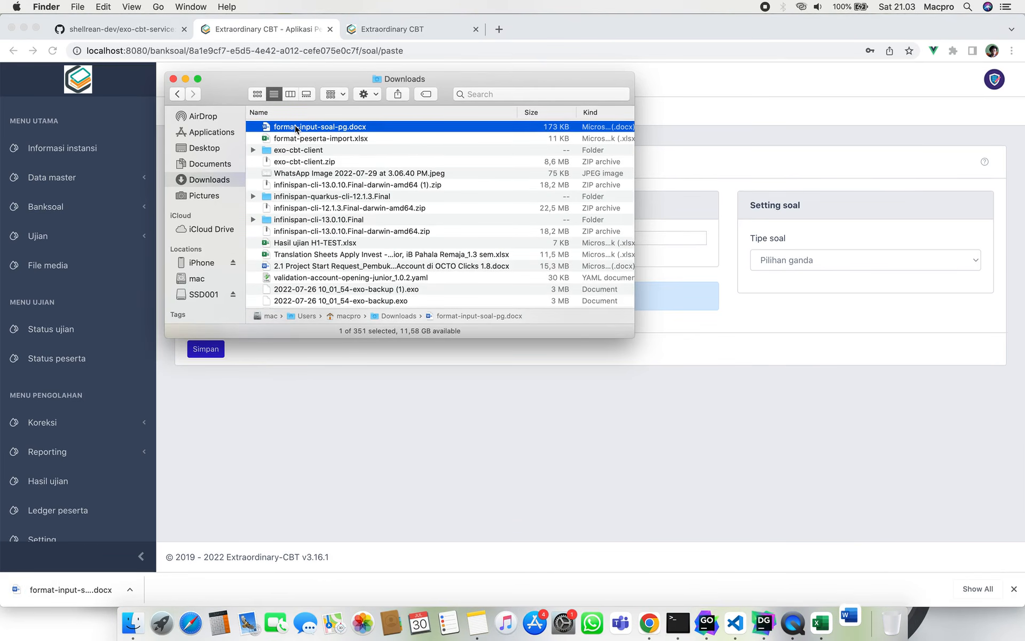
click(339, 410)
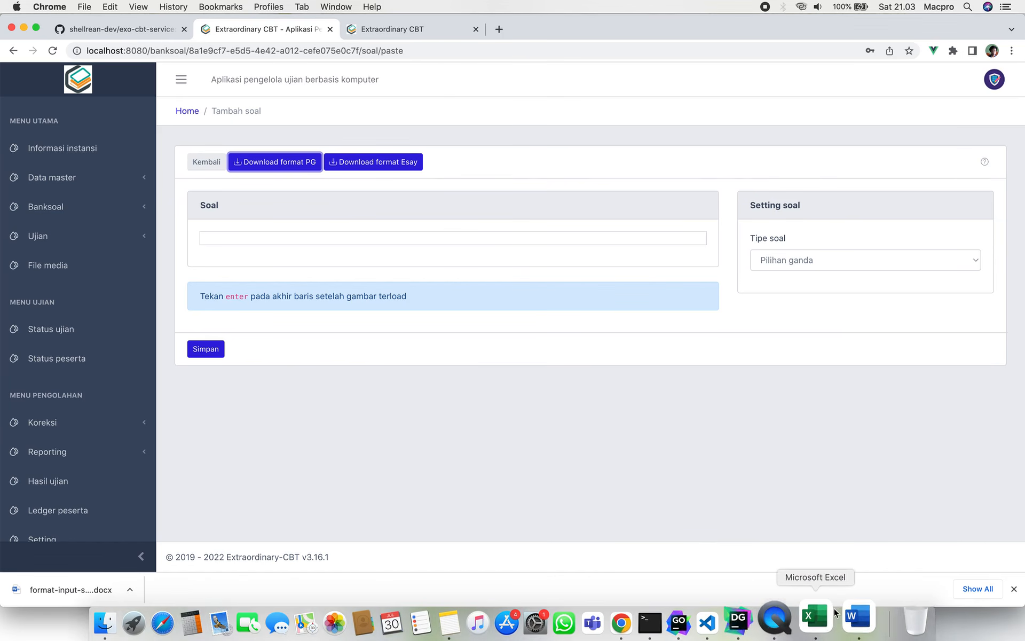
Copy all the sample multiple-choice questions from format-input-soal-pg in Word.
click(850, 623)
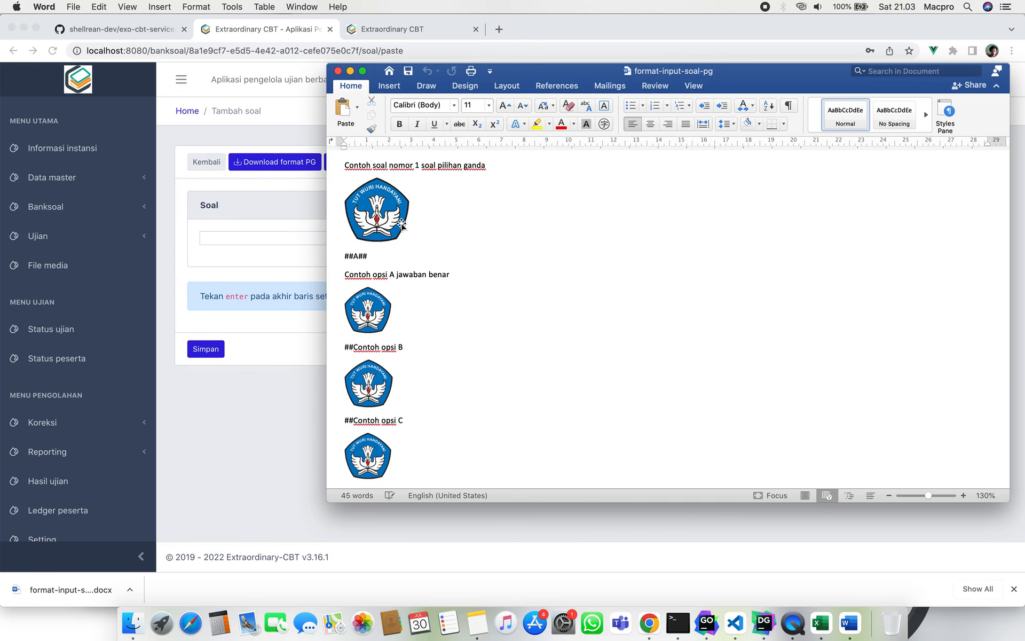
scroll(444, 337, down, 8)
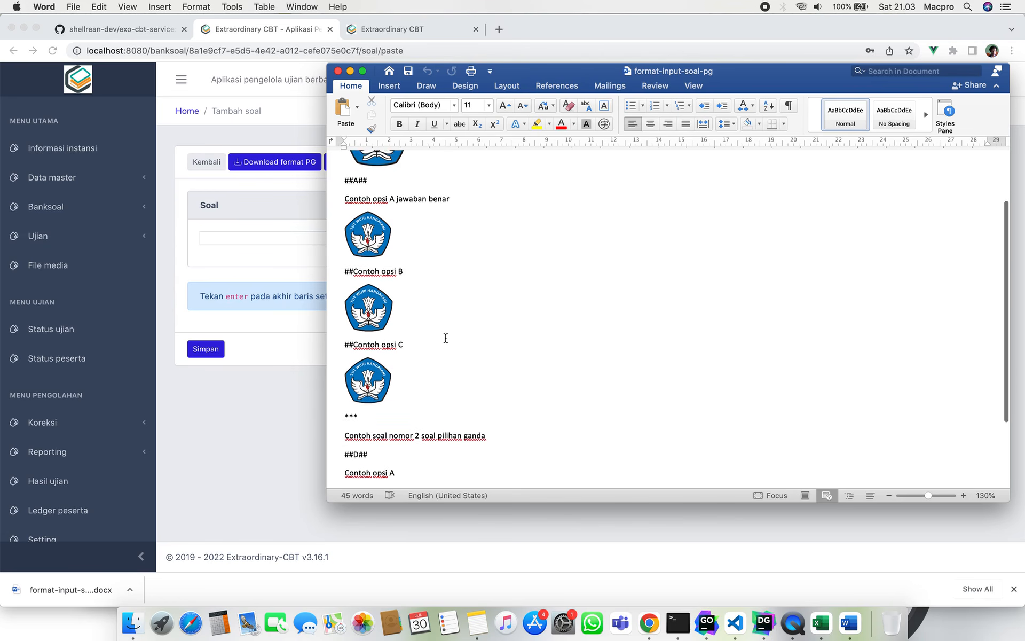
key(cmd+a)
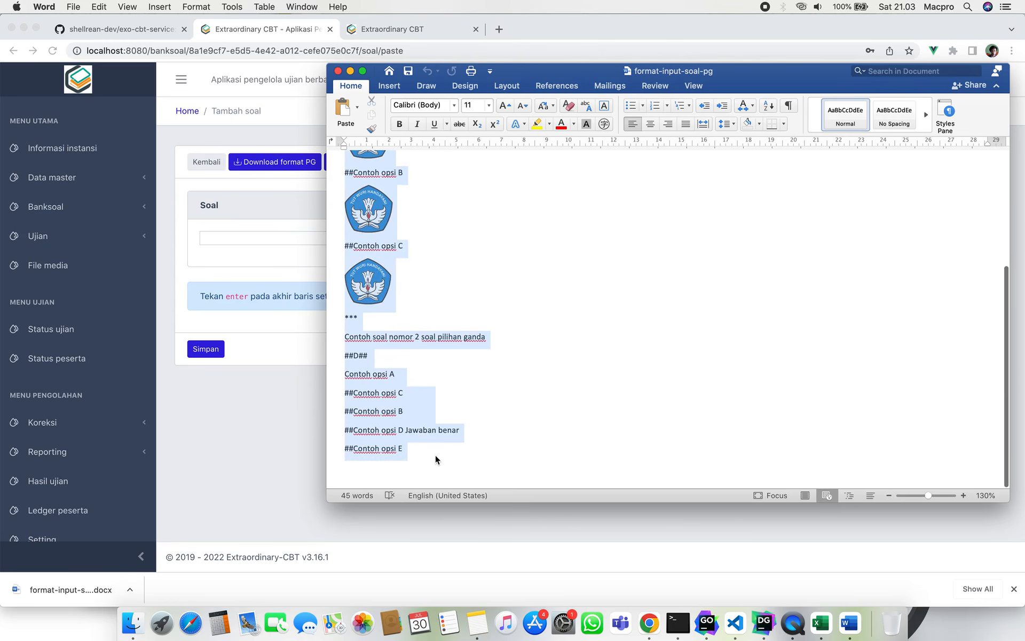
click(241, 411)
Paste the copied template into the Soal box and scroll through the pasted questions.
click(369, 238)
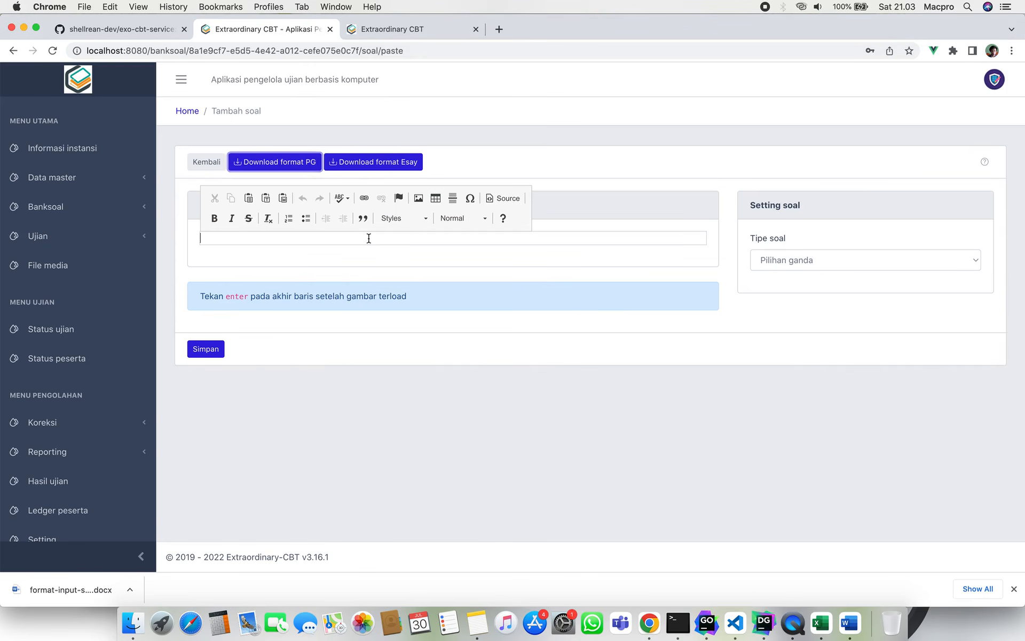
key(super+v)
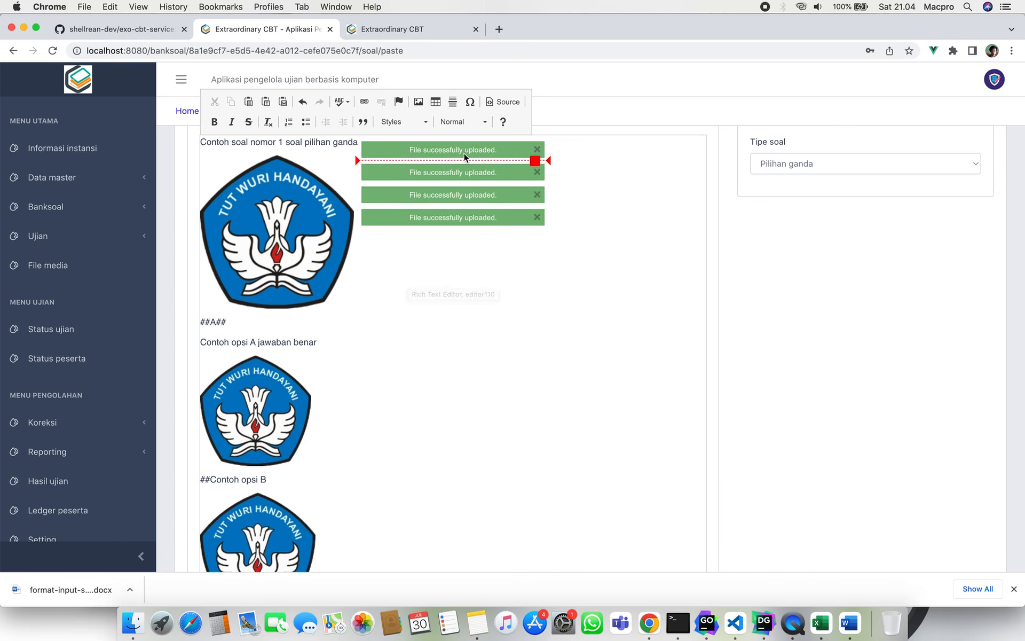
scroll(418, 412, down, 2)
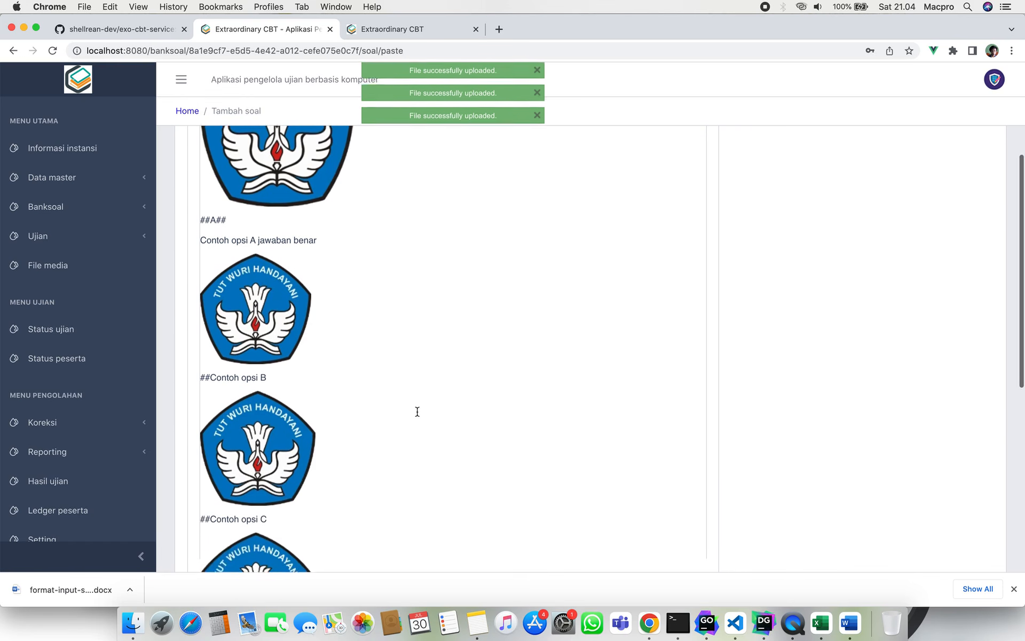
scroll(418, 412, up, 4)
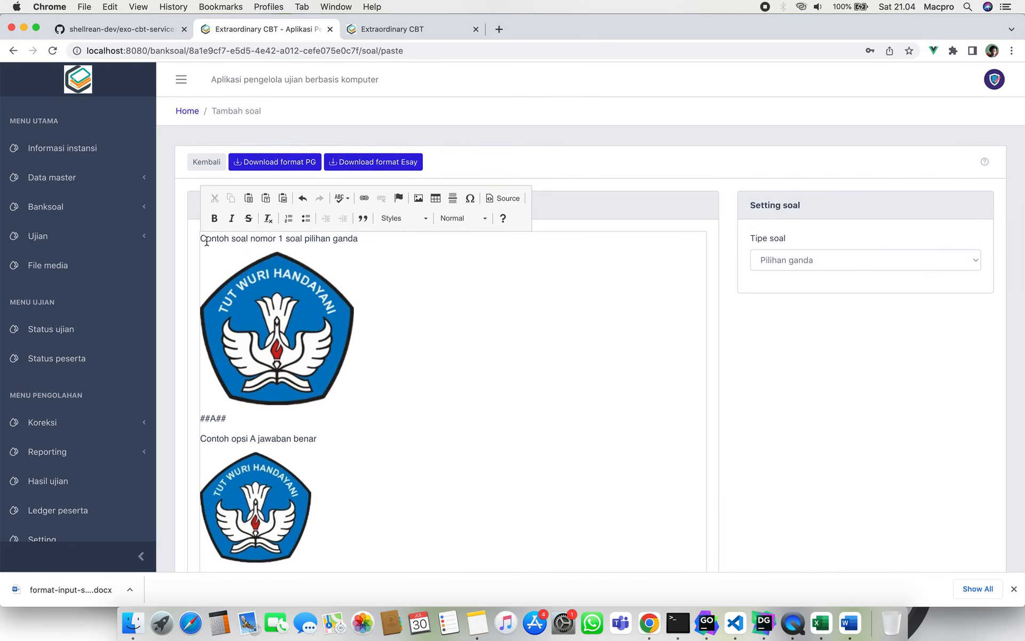
scroll(206, 239, down, 1)
click(212, 365)
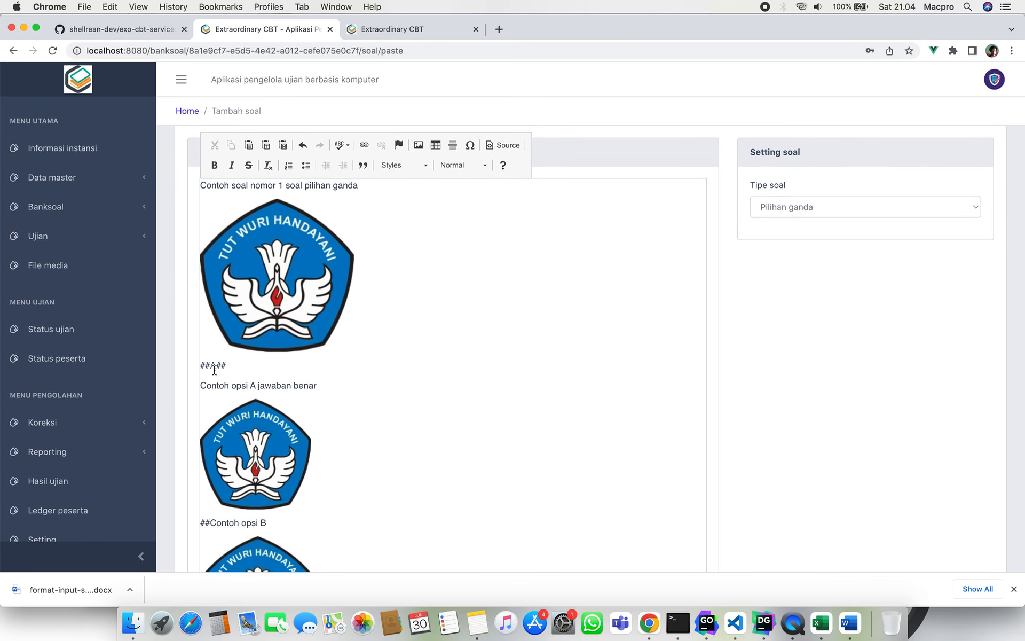
scroll(223, 382, down, 3)
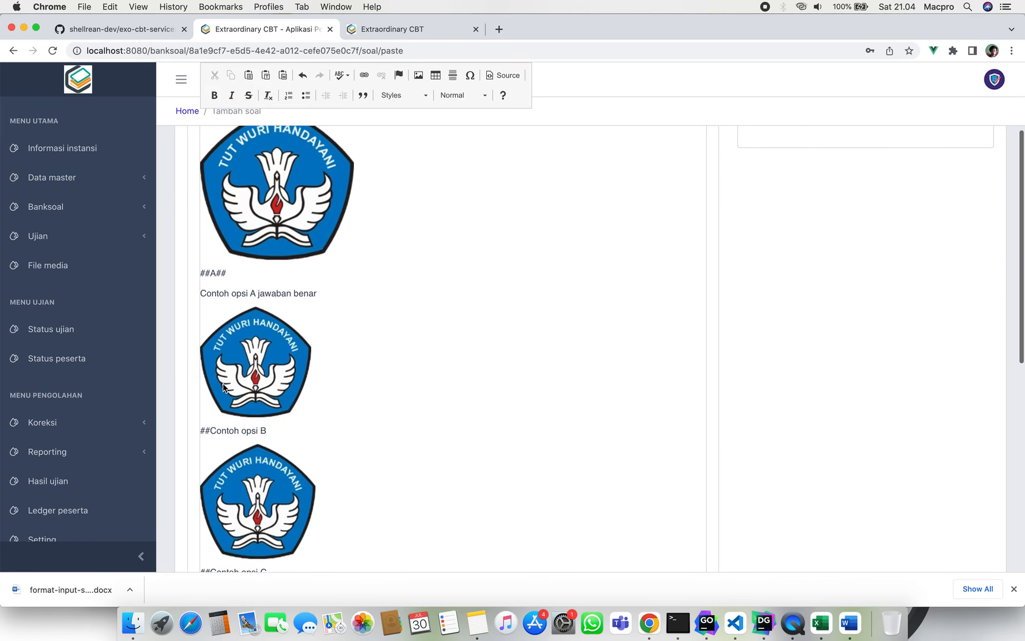
scroll(233, 423, down, 1)
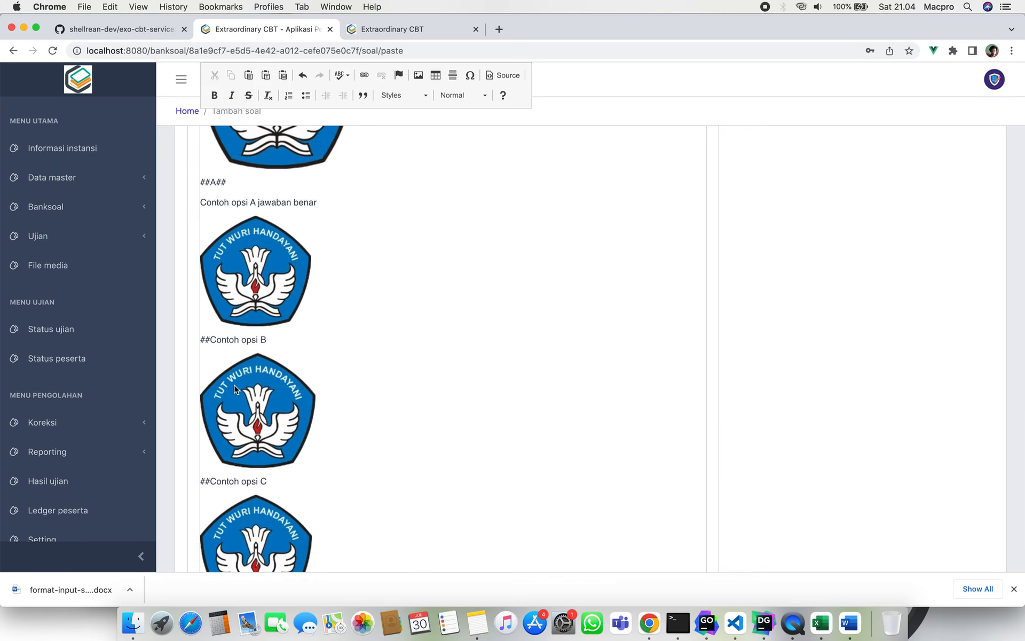
scroll(234, 385, up, 1)
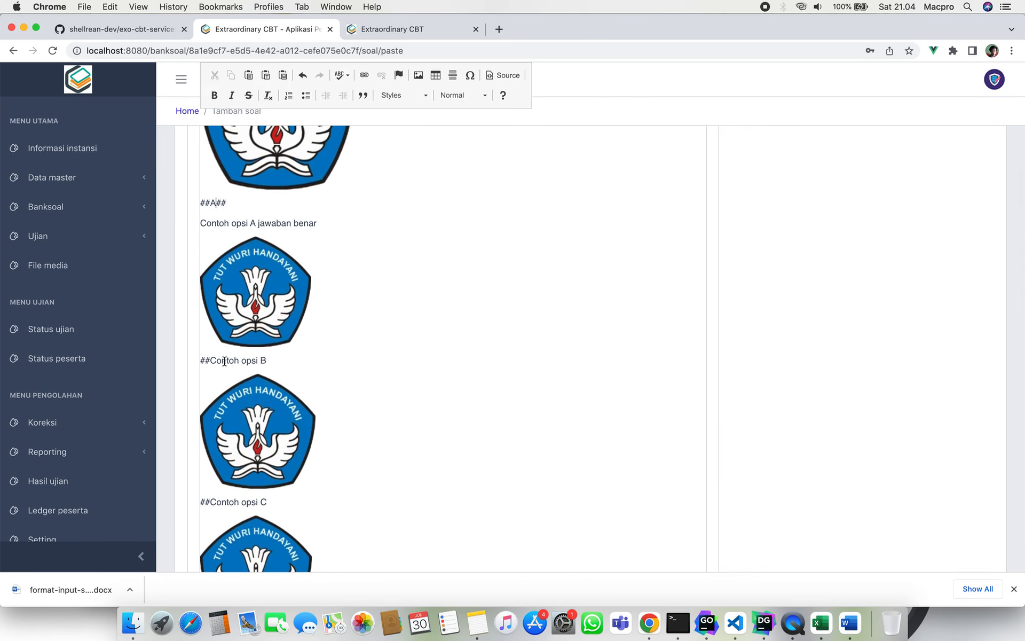
scroll(234, 390, down, 1)
scroll(239, 425, down, 3)
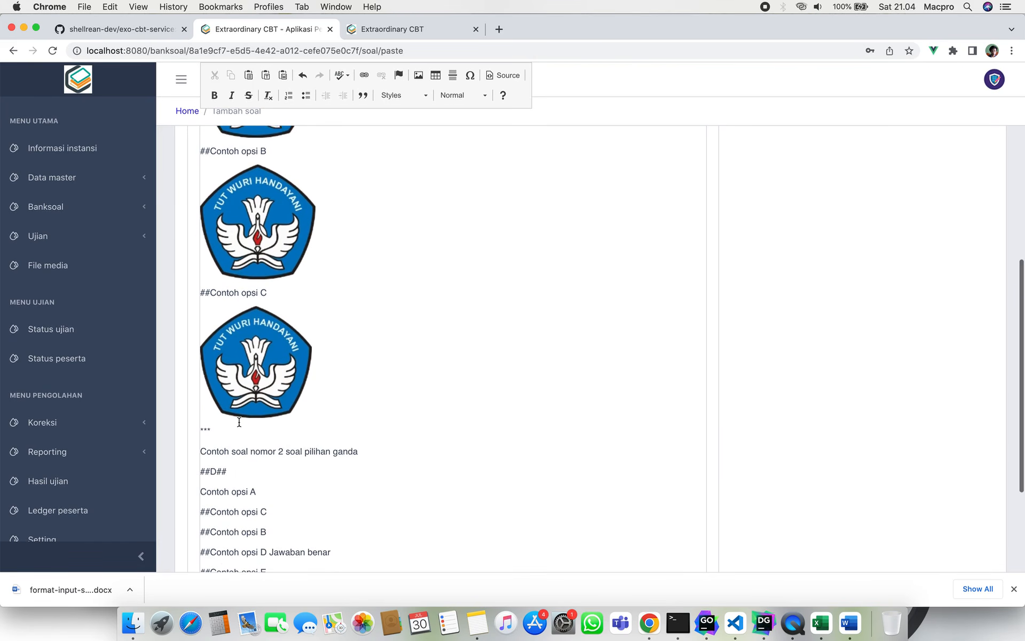
scroll(239, 425, up, 4)
scroll(239, 423, up, 2)
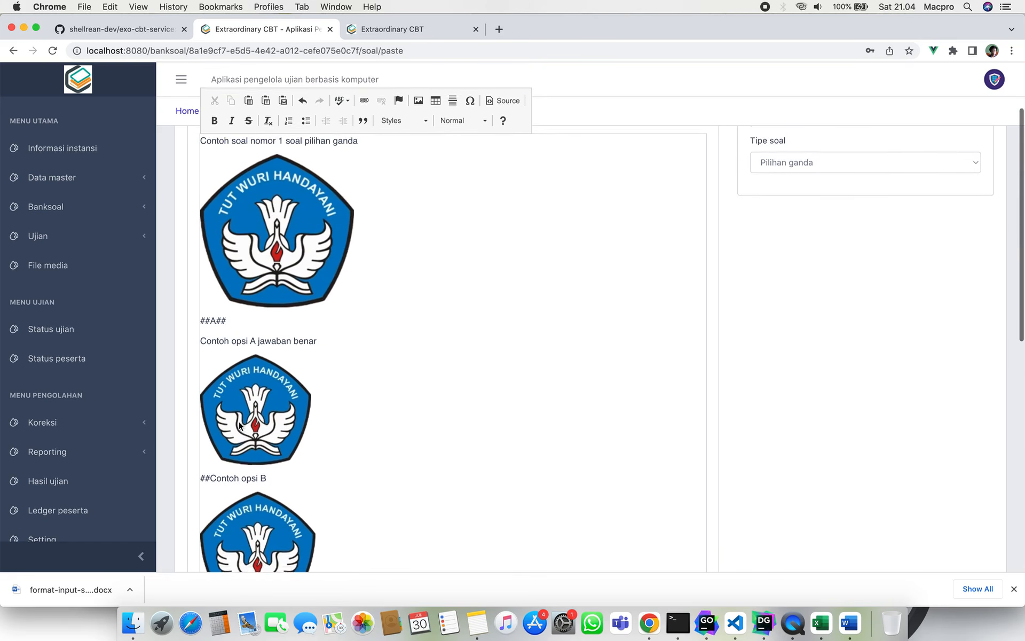
scroll(238, 423, down, 2)
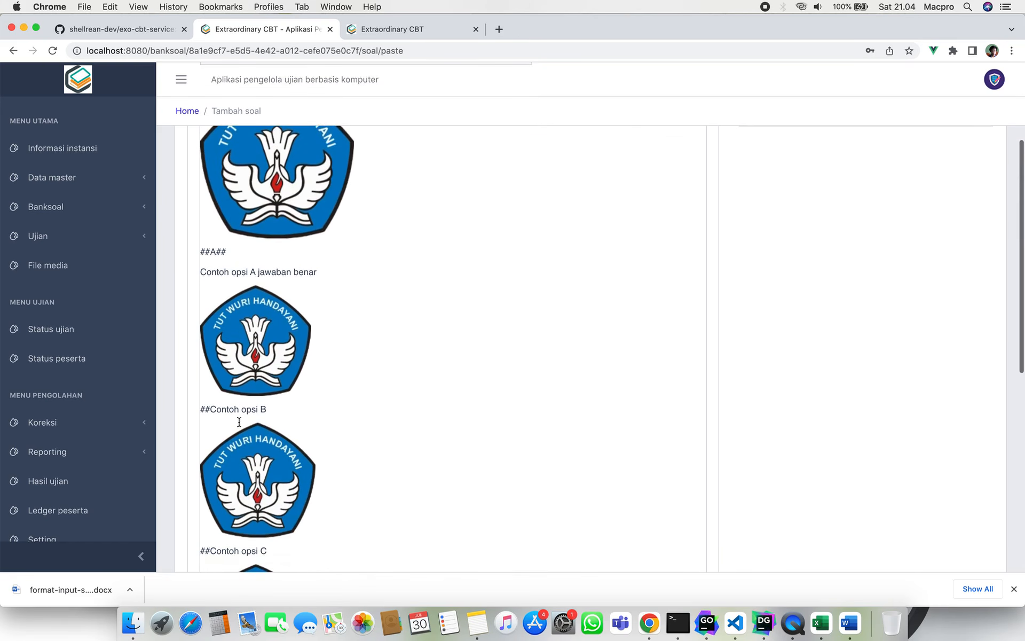
scroll(240, 421, up, 4)
scroll(239, 421, down, 8)
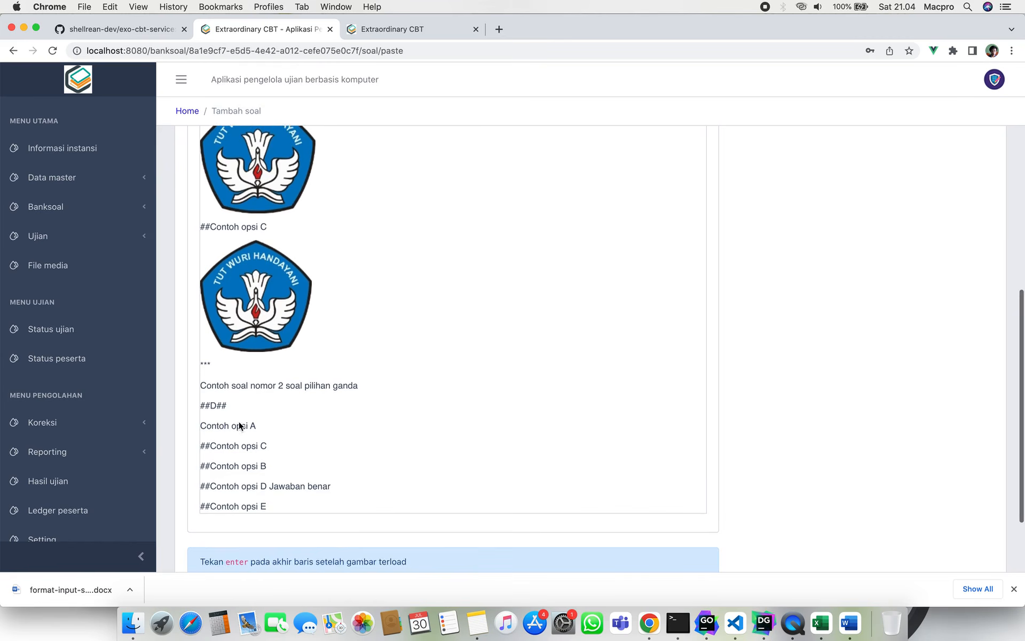
Inspect the asterisk separator between questions, then go back to the eight-question list.
double_click(201, 357)
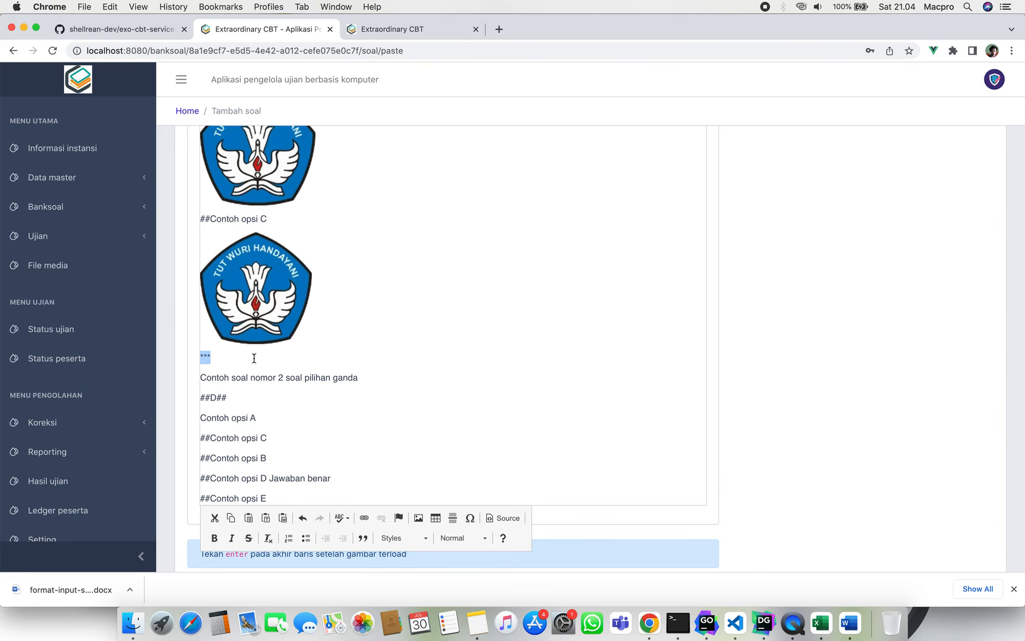
scroll(252, 355, down, 3)
click(360, 511)
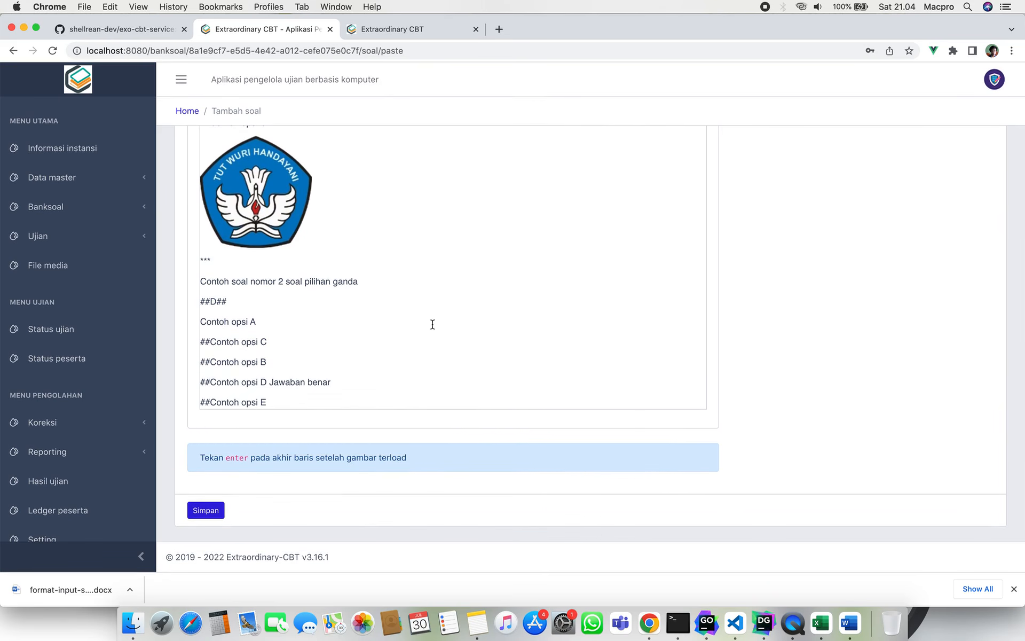
scroll(432, 324, up, 15)
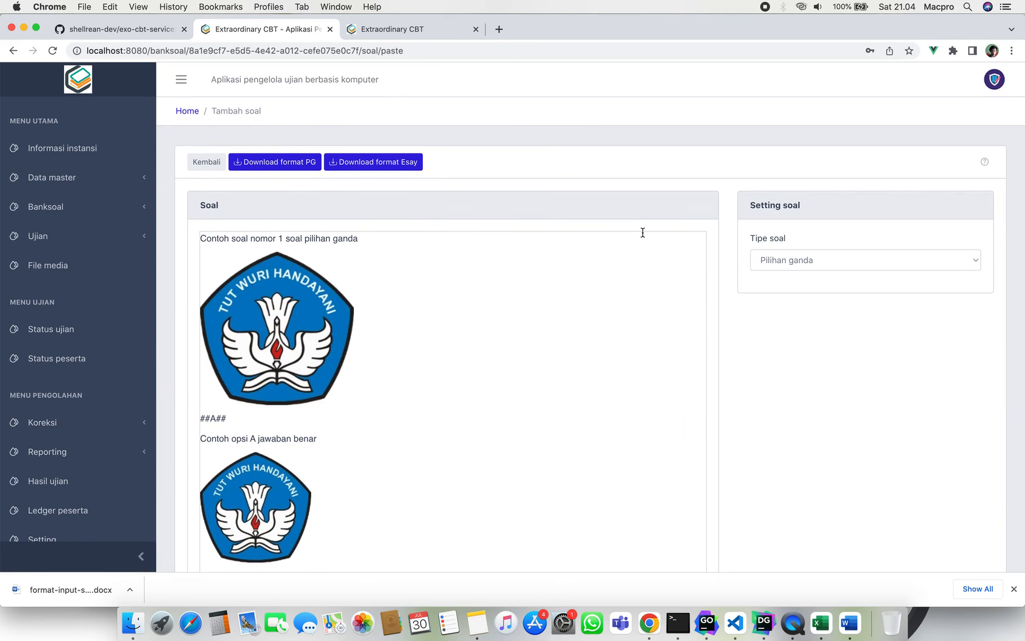
scroll(417, 347, down, 15)
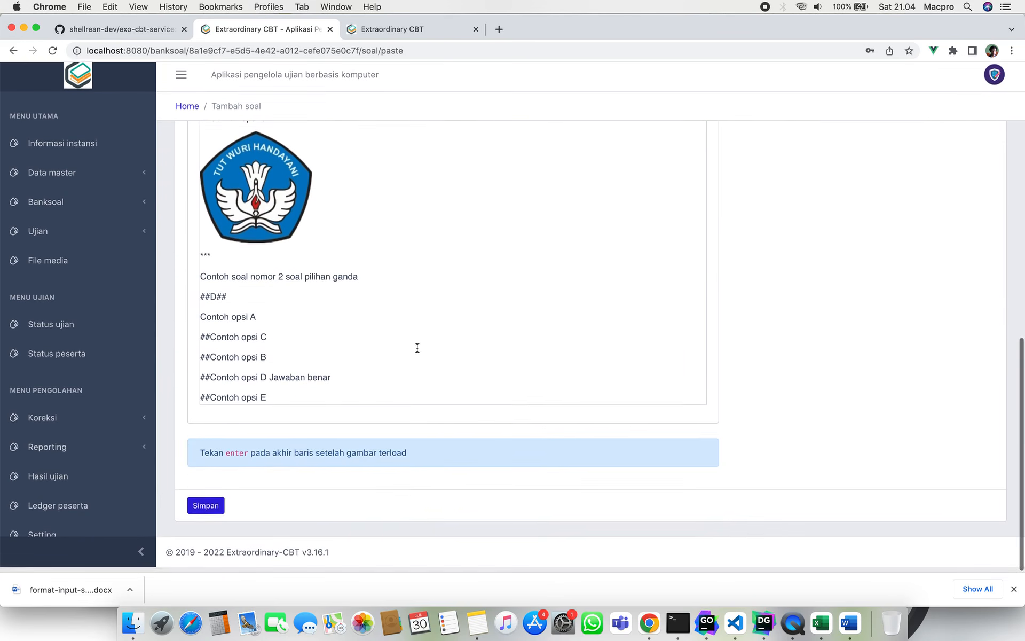
scroll(421, 413, up, 15)
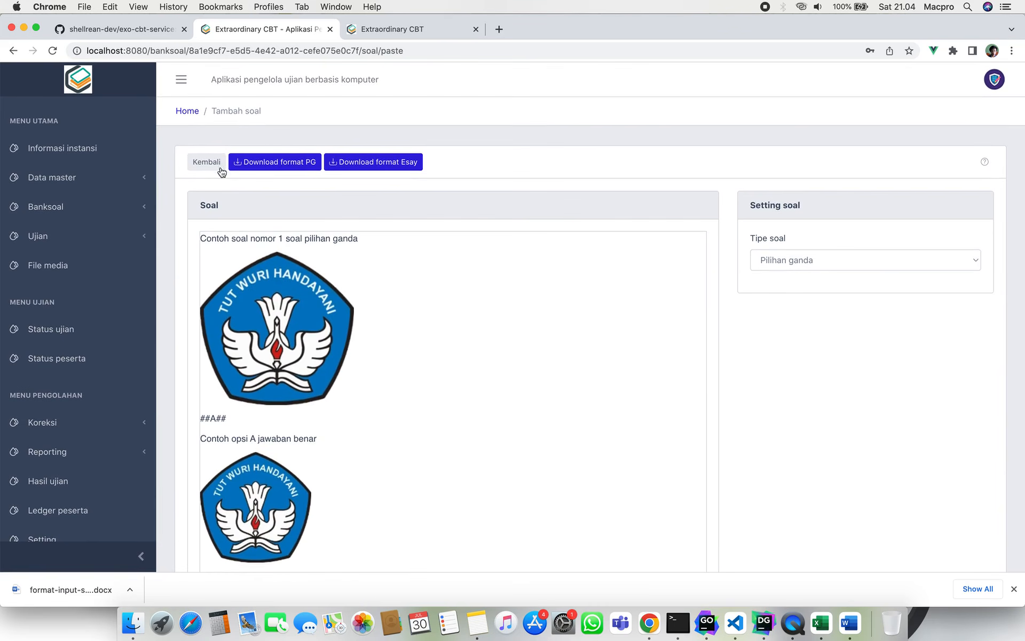
click(201, 163)
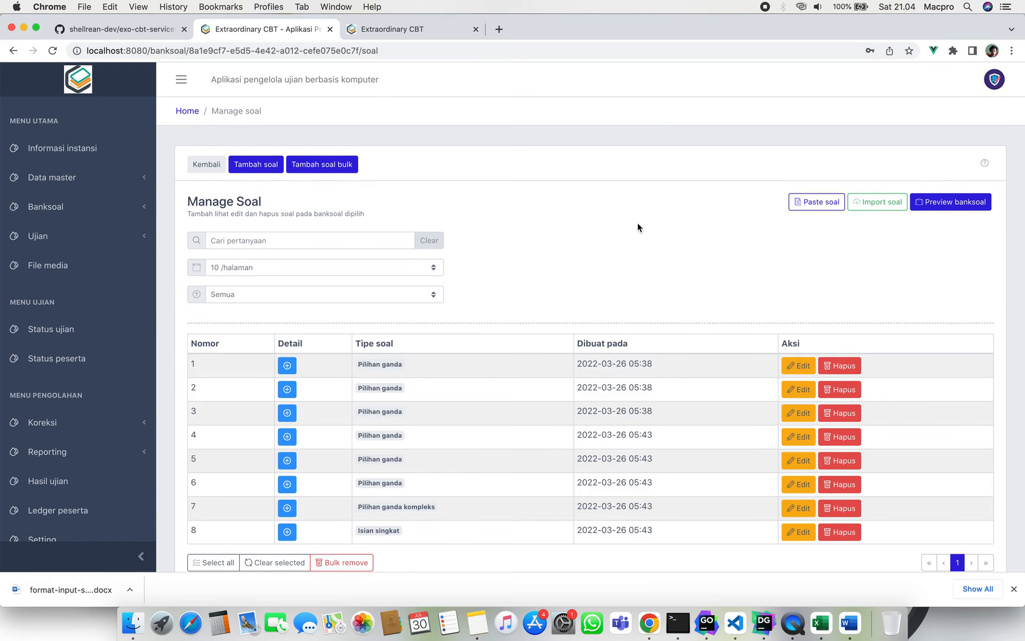
From the Import soal page, save the Docx format 2 template and open format-input-soal-doc-2.docx in Word.
click(872, 203)
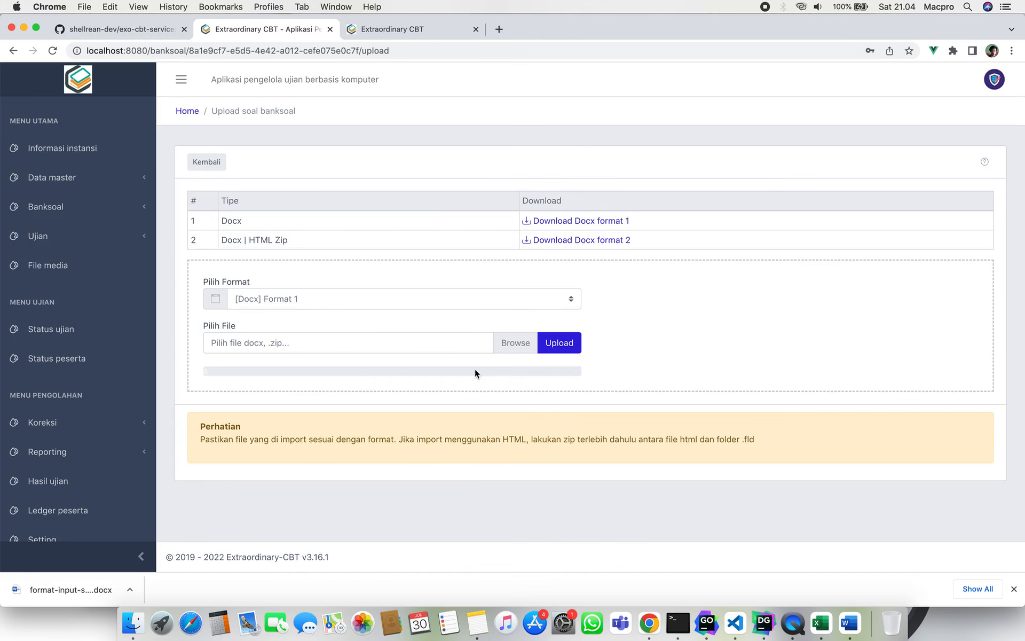
click(1014, 588)
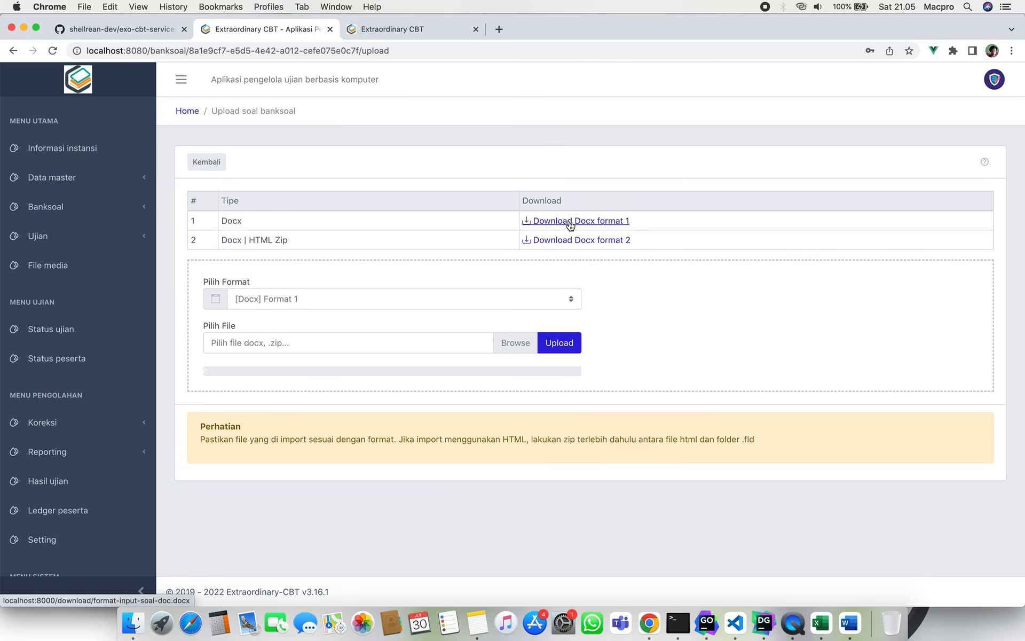
click(570, 245)
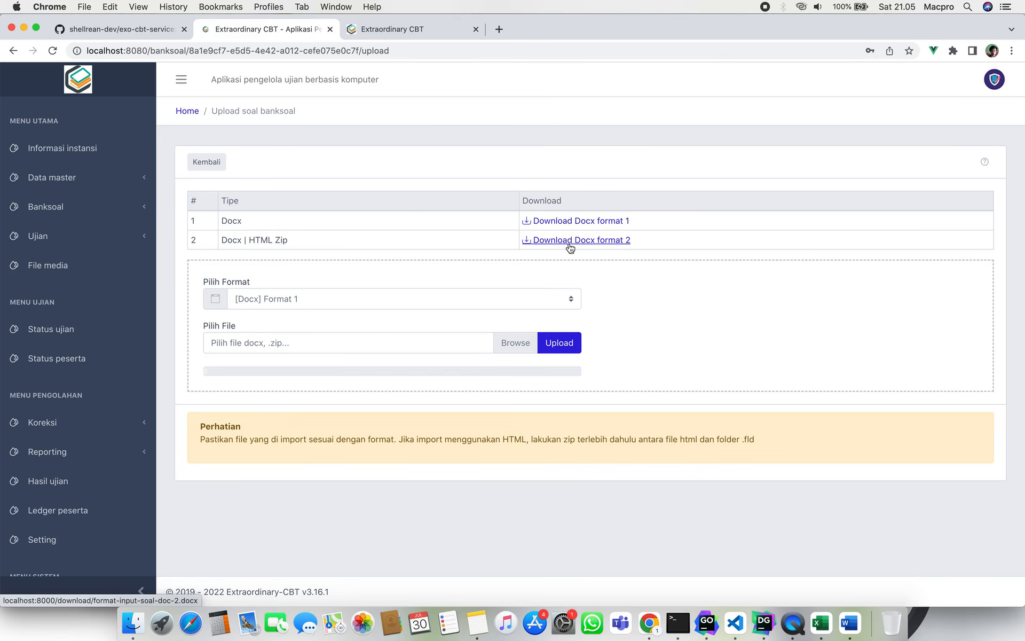
key(Return)
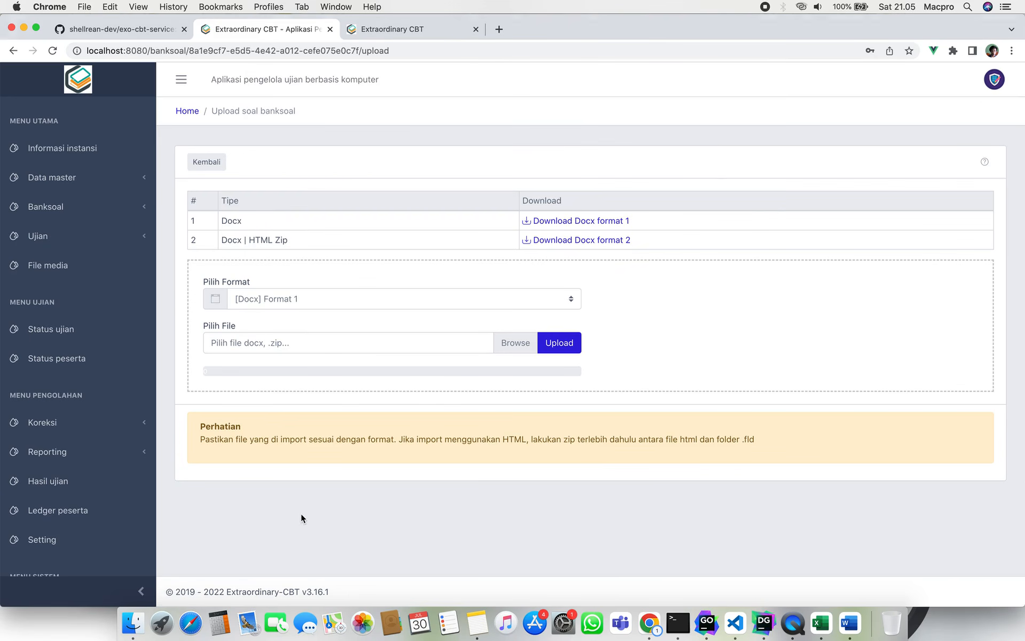
click(117, 621)
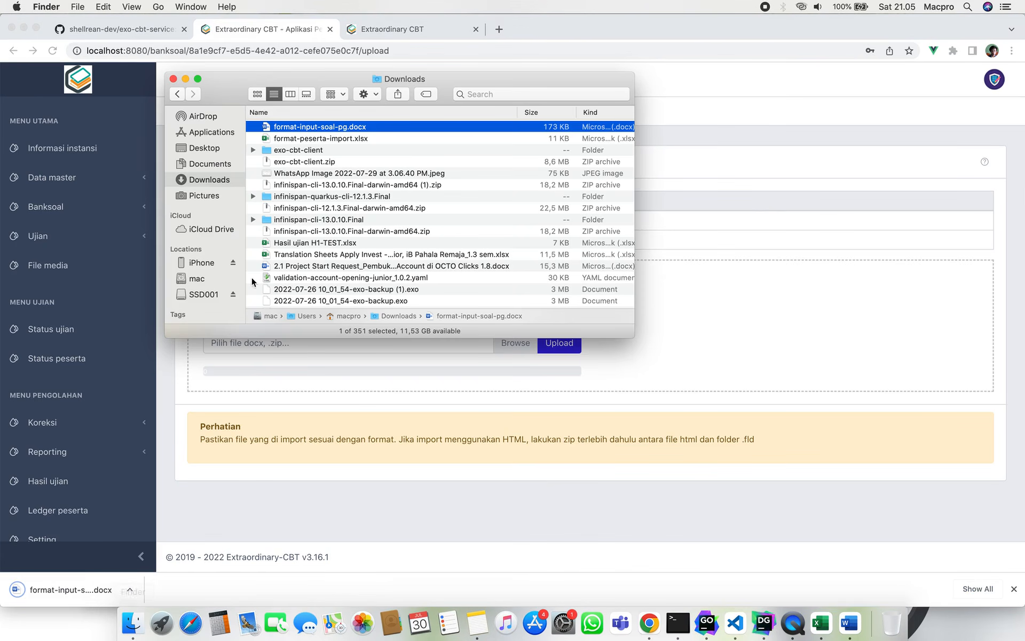
double_click(378, 126)
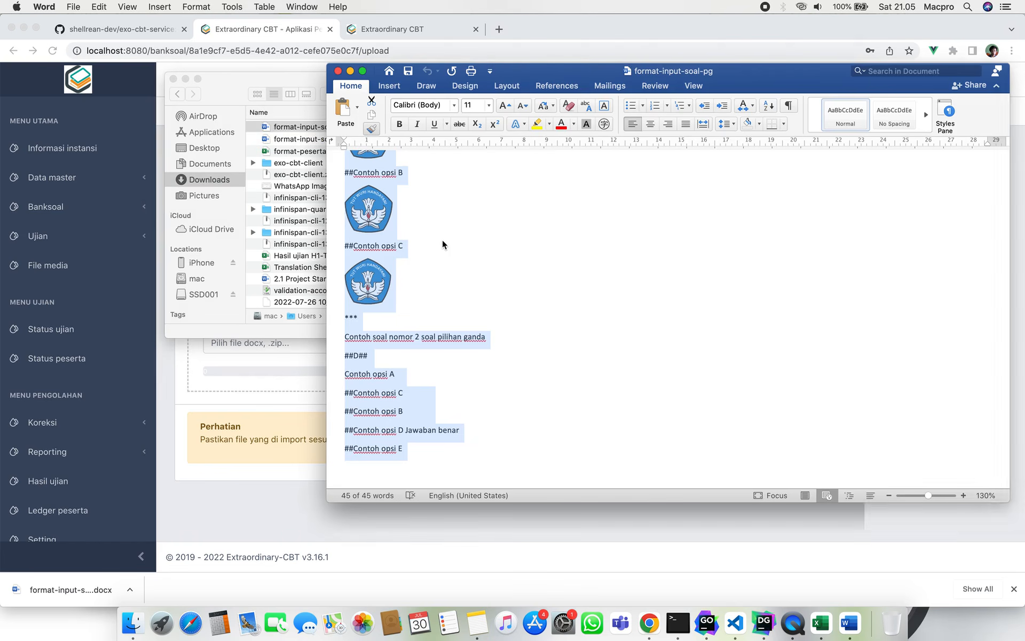
scroll(315, 299, down, 8)
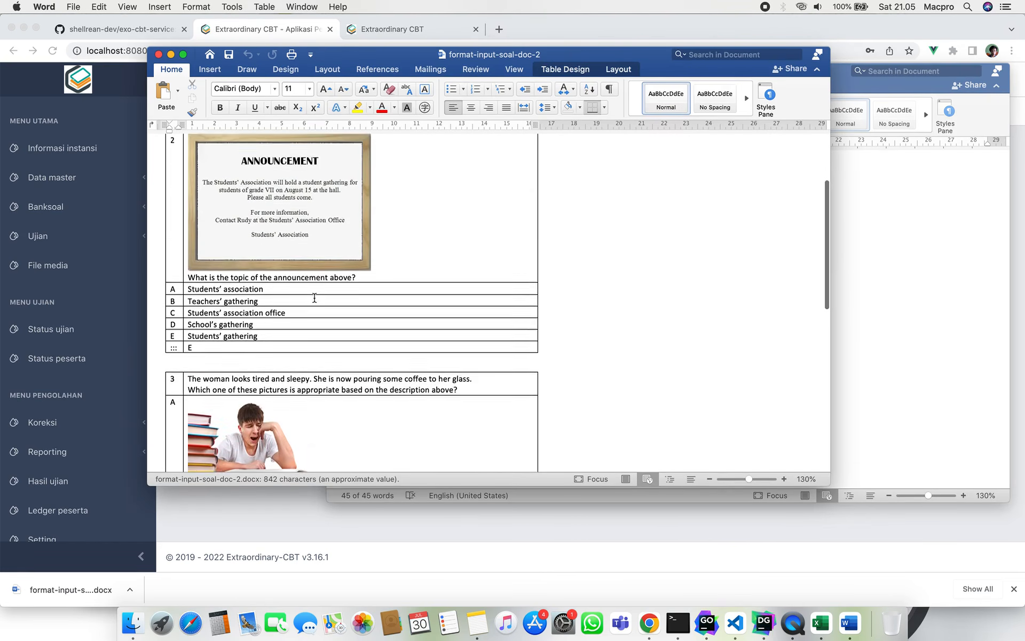
scroll(314, 299, up, 8)
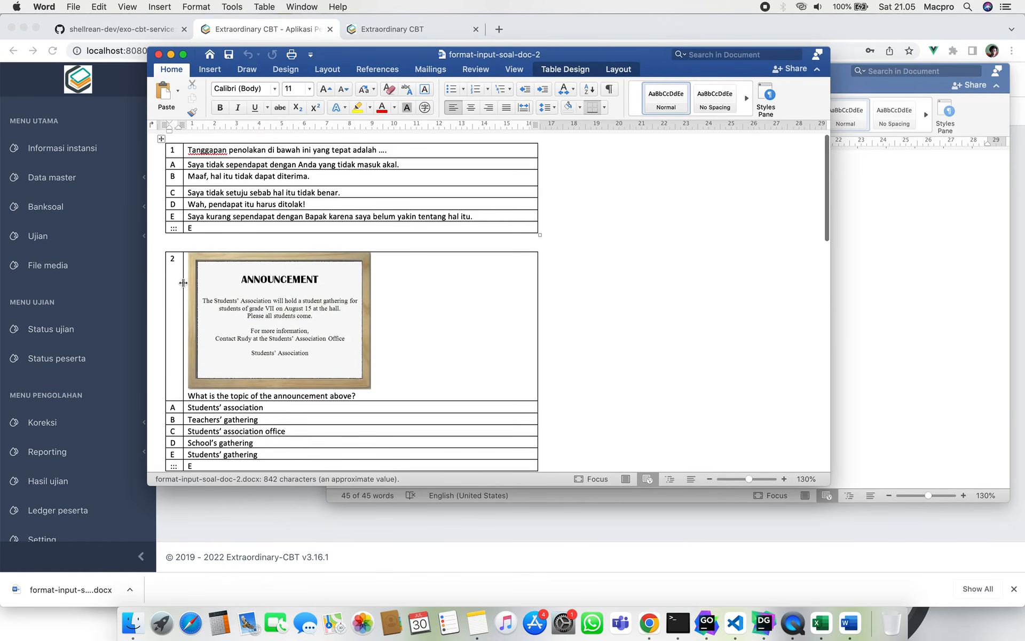
scroll(184, 278, down, 15)
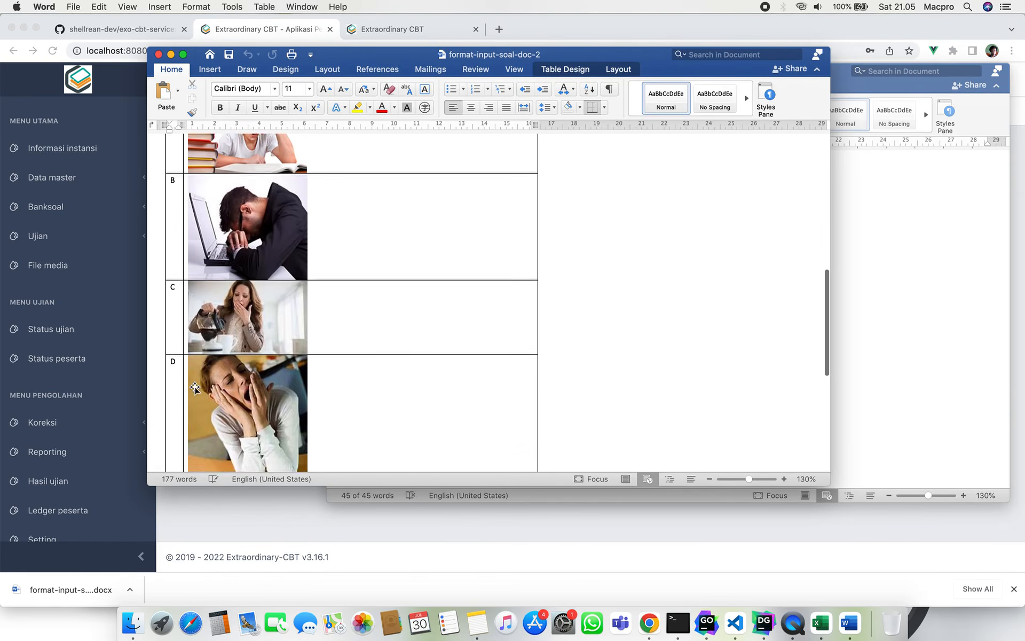
scroll(194, 388, down, 6)
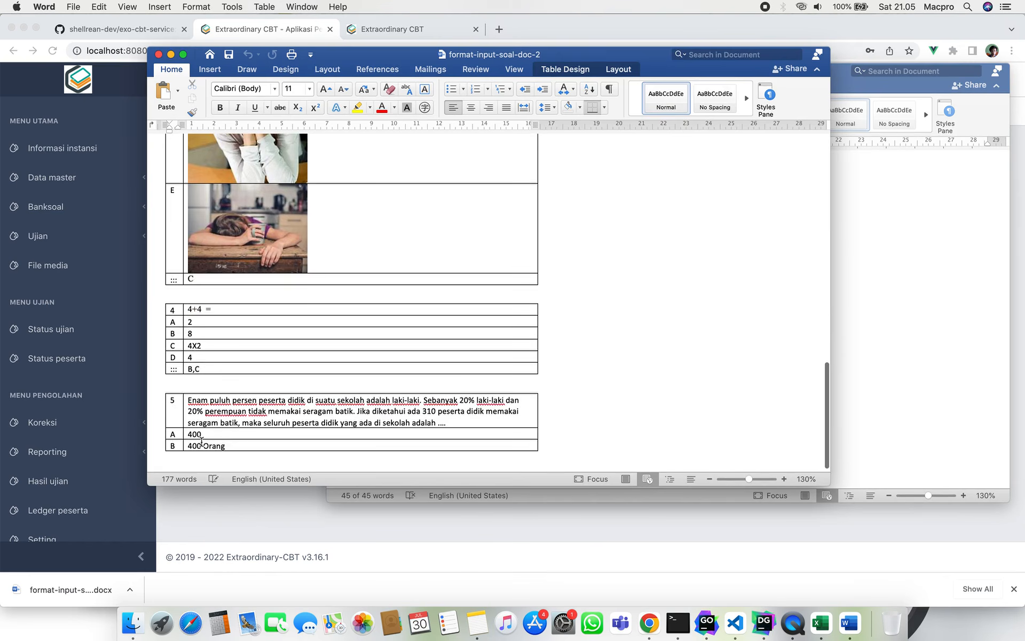
scroll(202, 443, up, 15)
scroll(202, 443, up, 10)
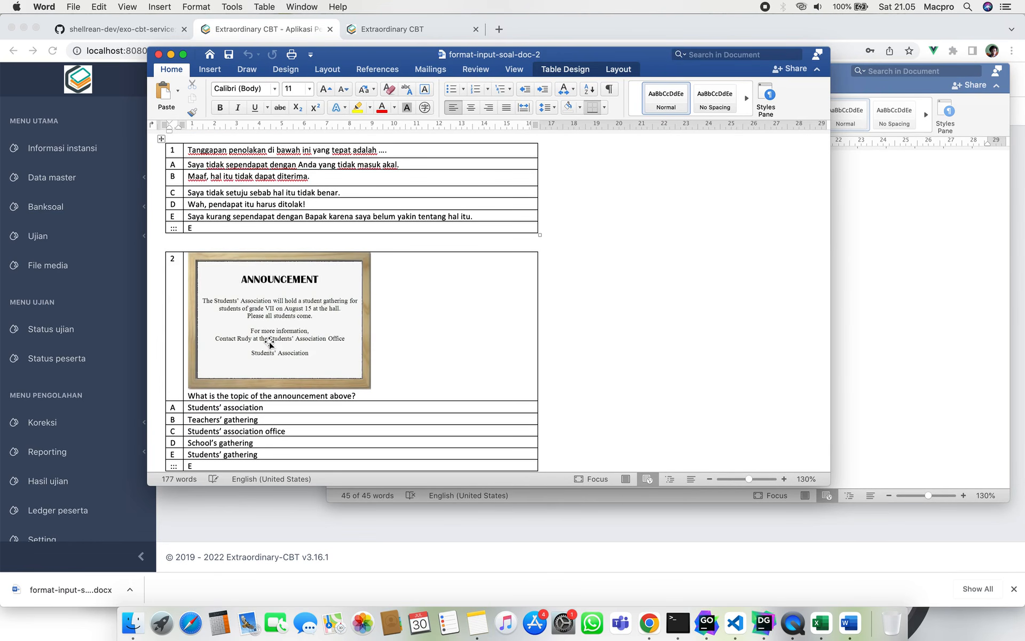
scroll(270, 345, down, 5)
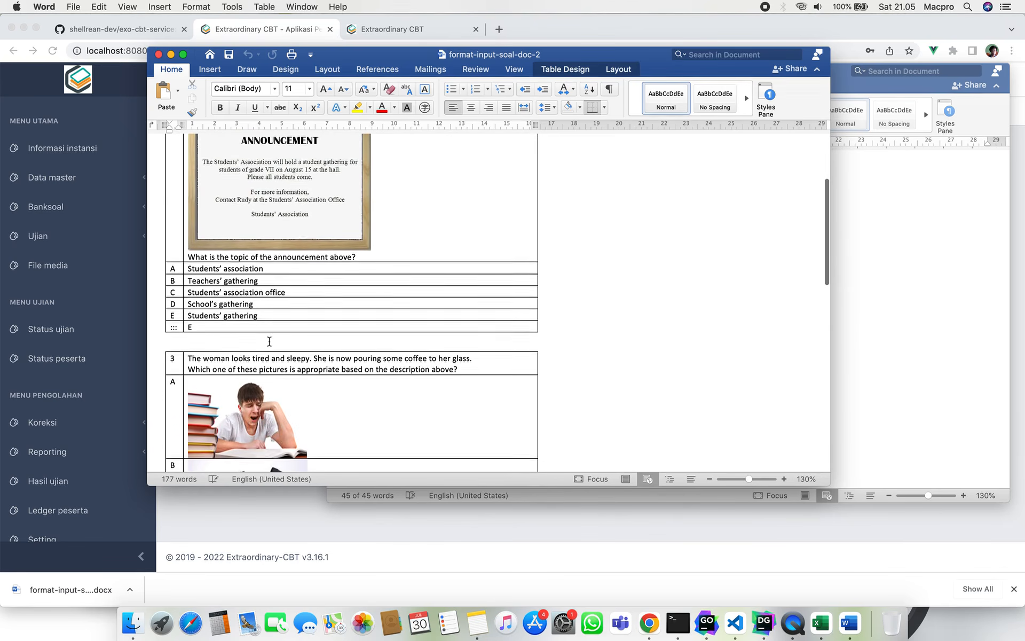
scroll(270, 342, up, 5)
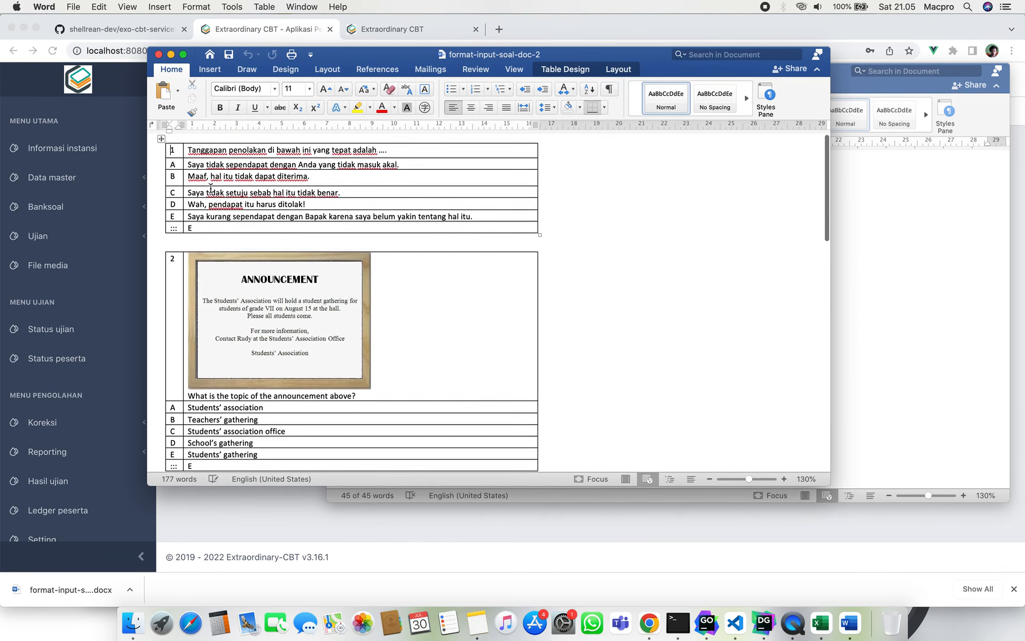
scroll(211, 188, up, 1)
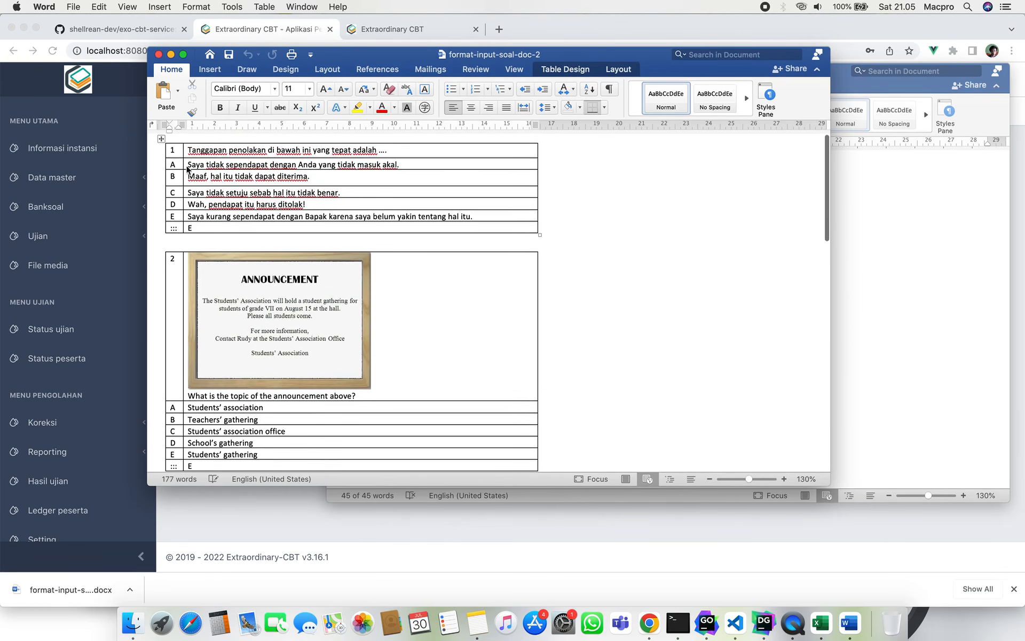
click(162, 142)
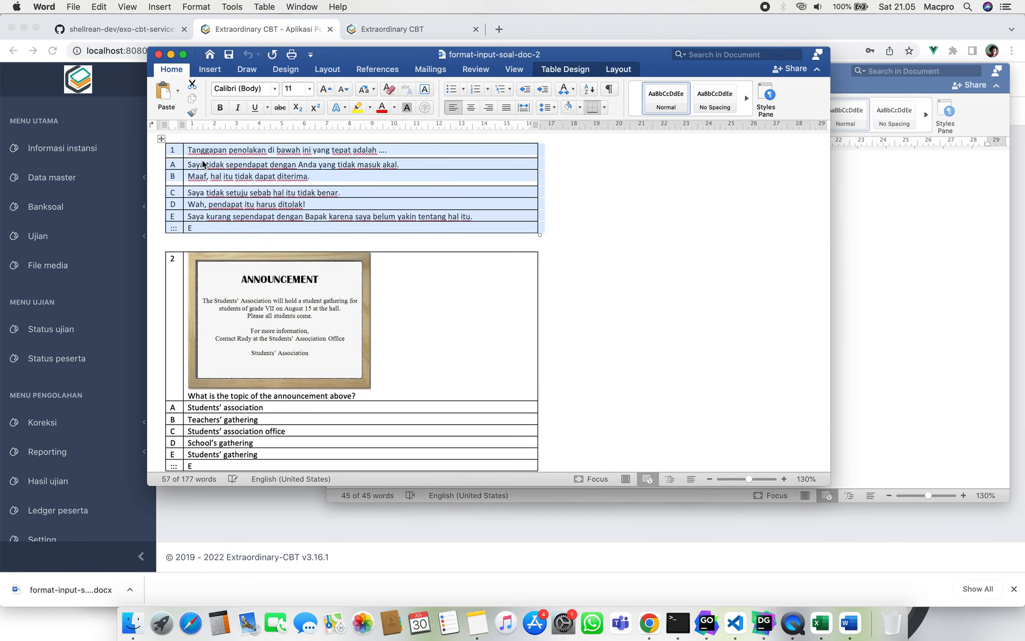
click(174, 153)
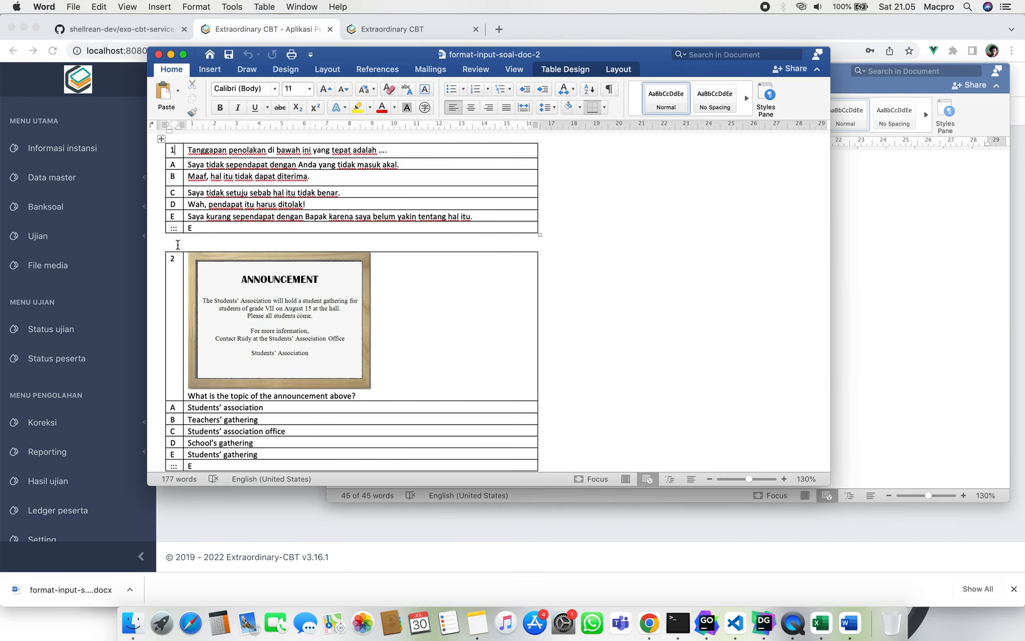
scroll(180, 287, down, 20)
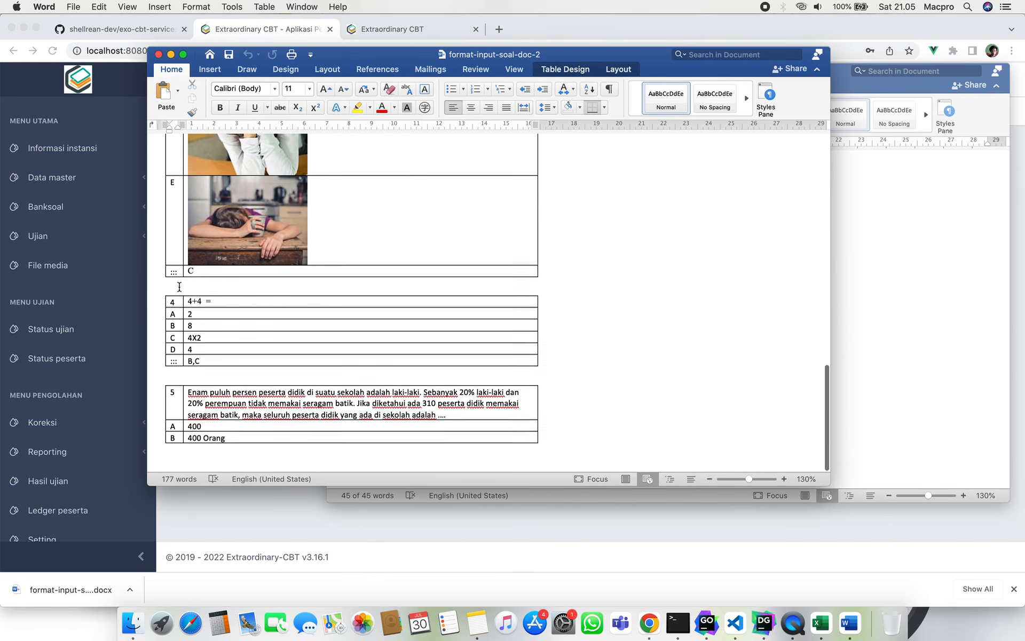
scroll(175, 411, up, 20)
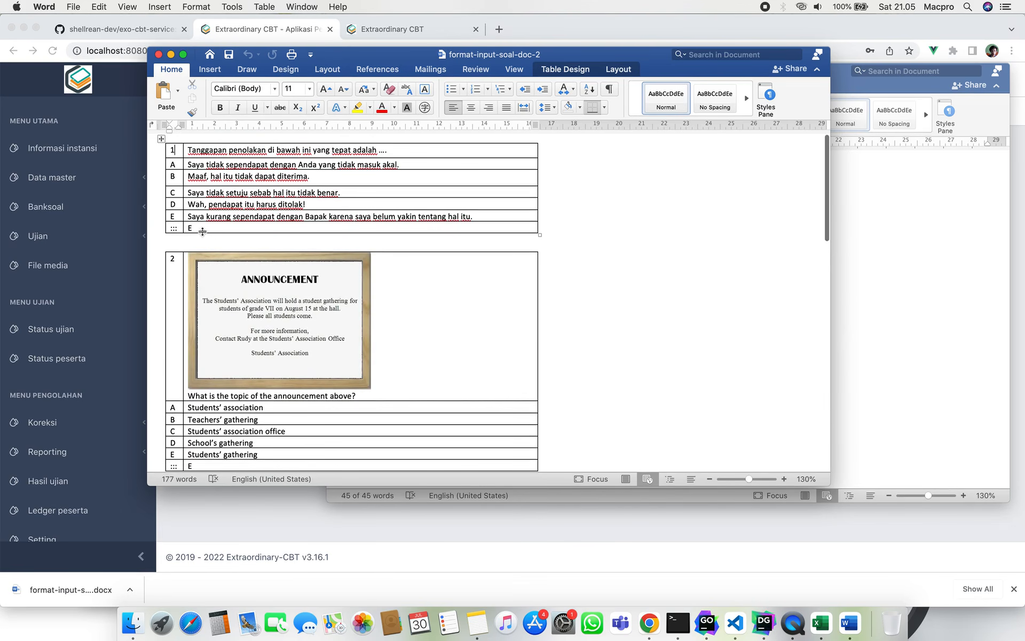
scroll(197, 224, down, 10)
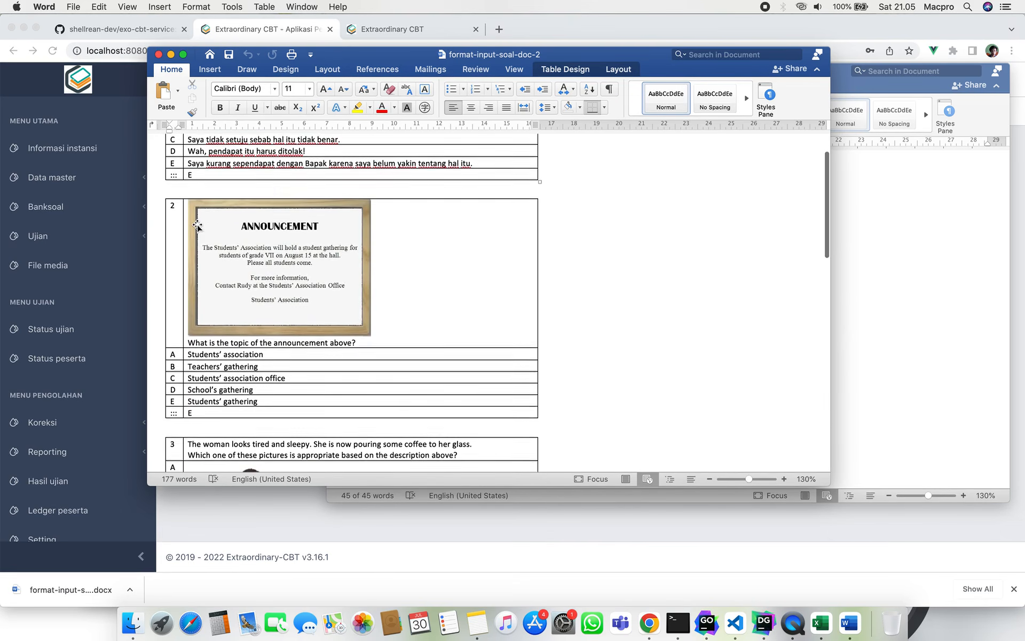
scroll(197, 225, down, 20)
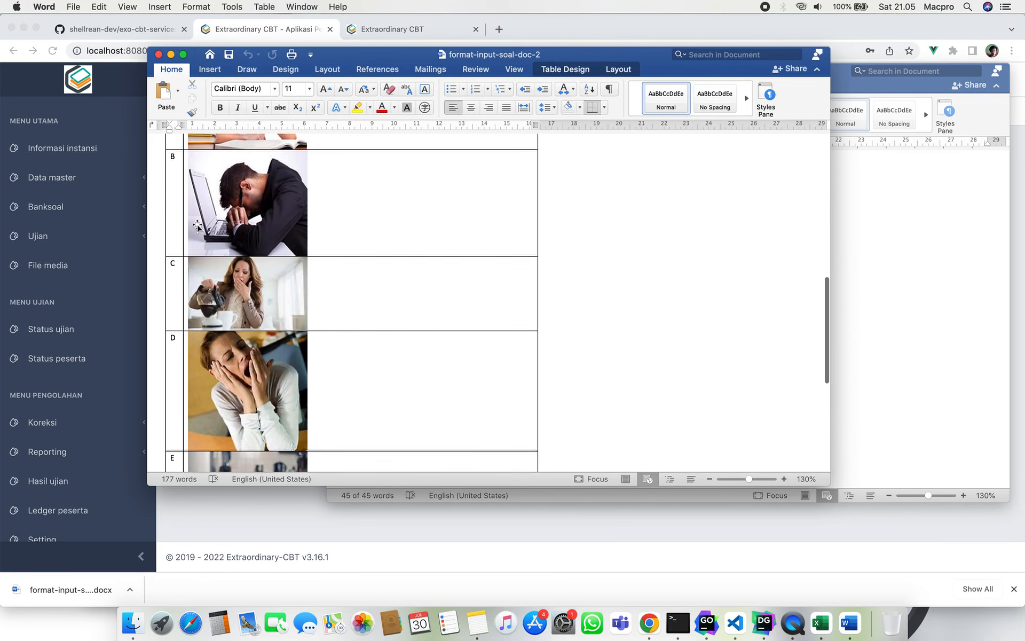
scroll(197, 225, down, 1)
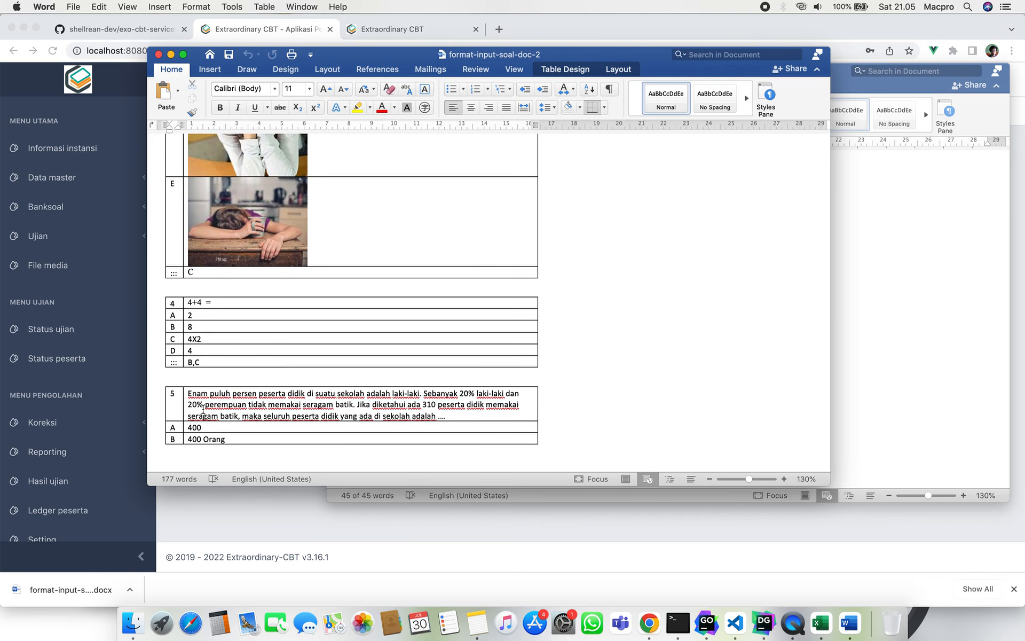
scroll(240, 414, up, 15)
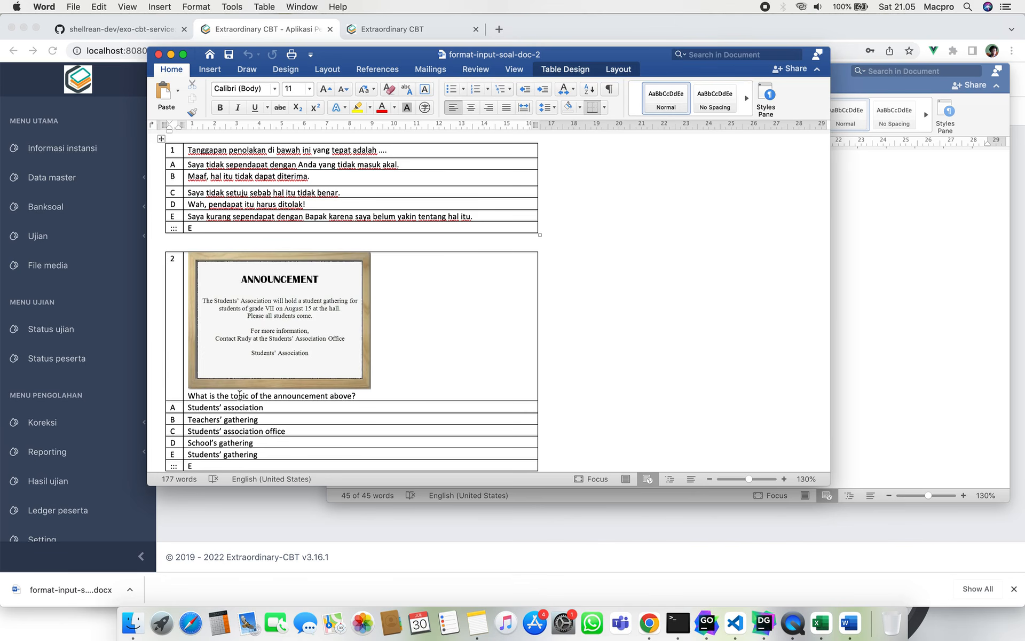
click(190, 229)
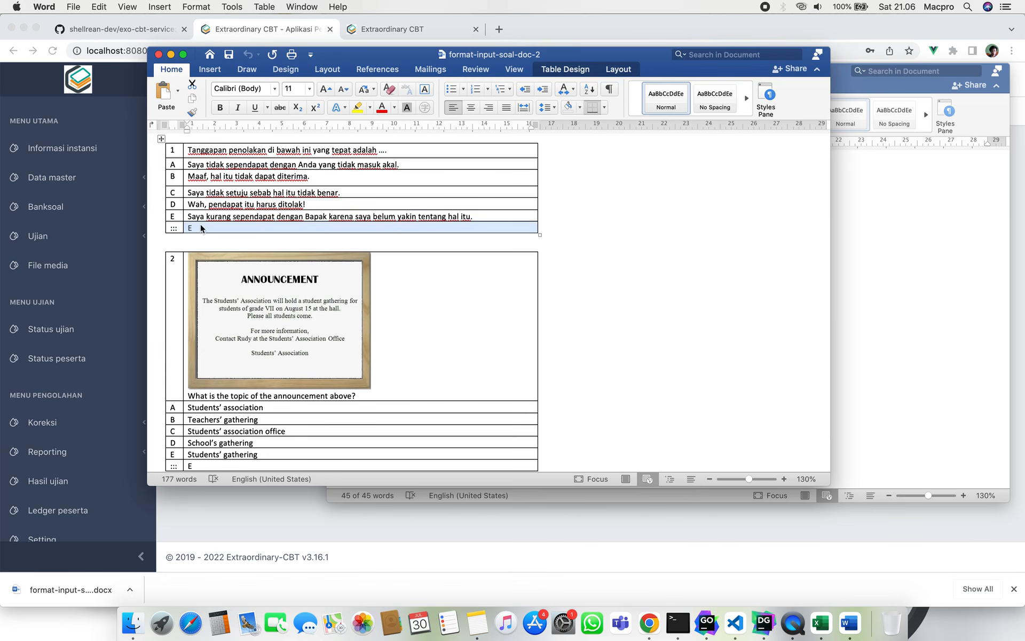
click(202, 228)
click(172, 228)
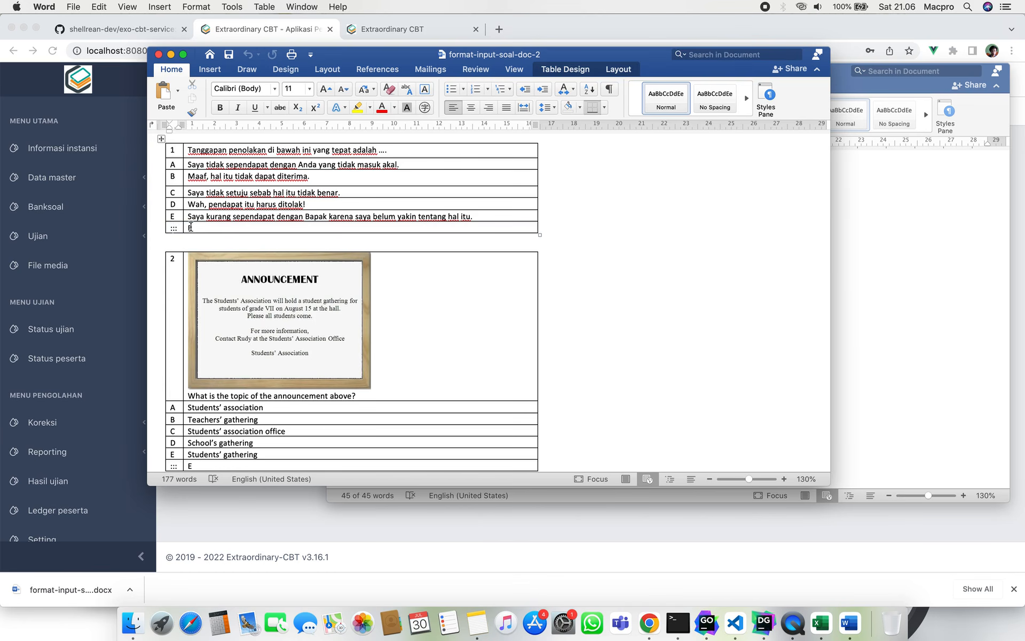
click(191, 228)
scroll(218, 245, down, 1)
scroll(218, 245, down, 5)
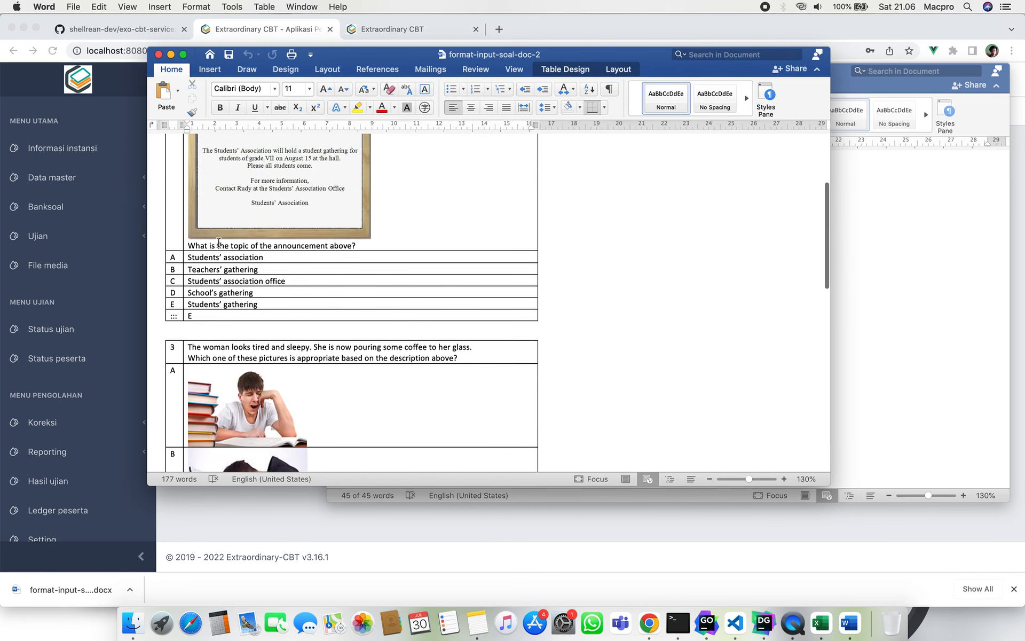
scroll(211, 313, down, 15)
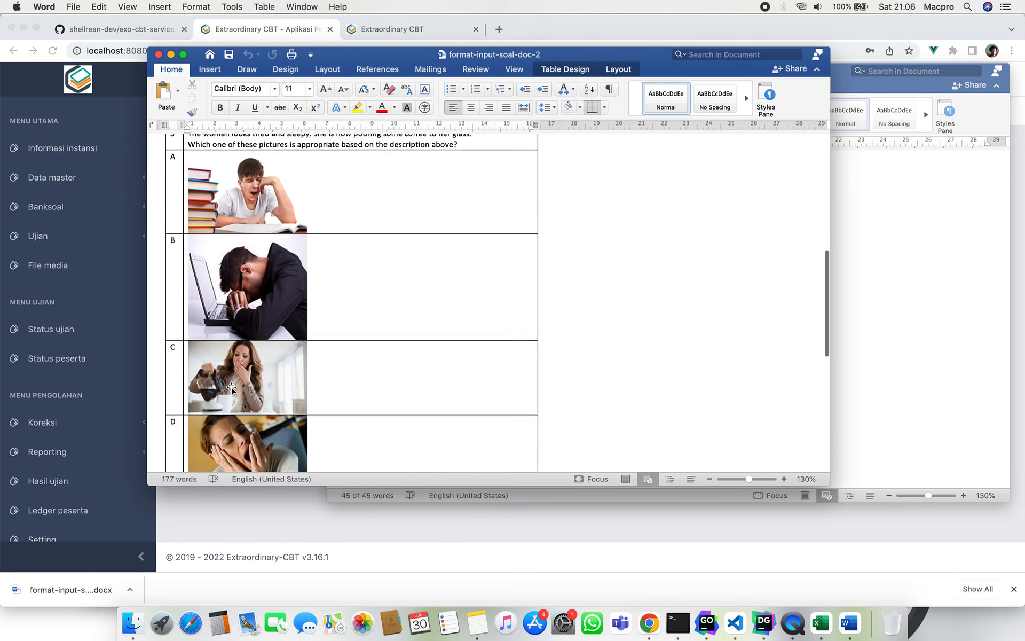
scroll(231, 387, down, 3)
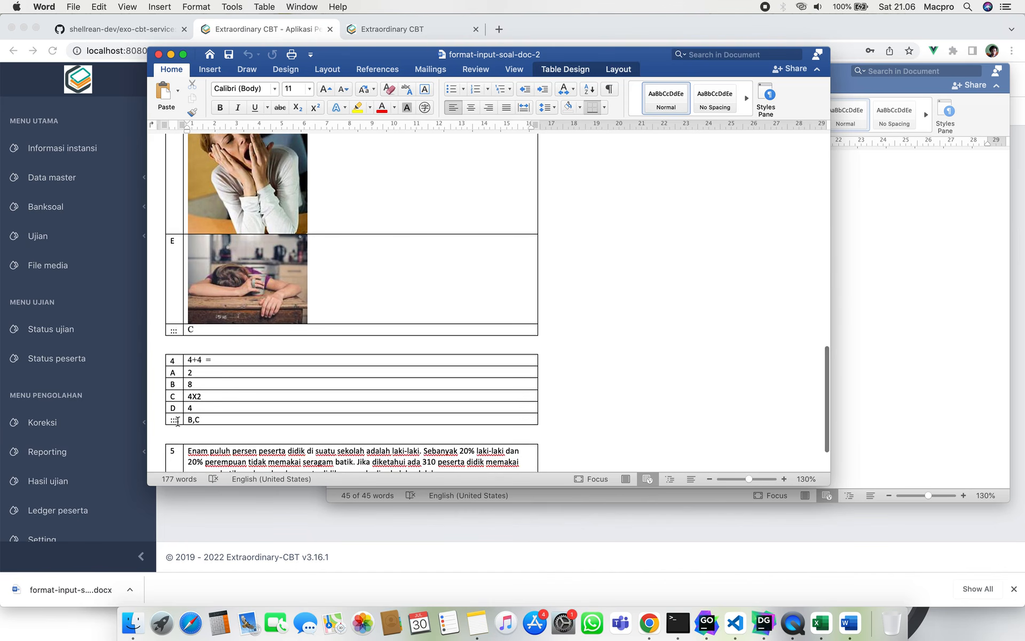
click(195, 420)
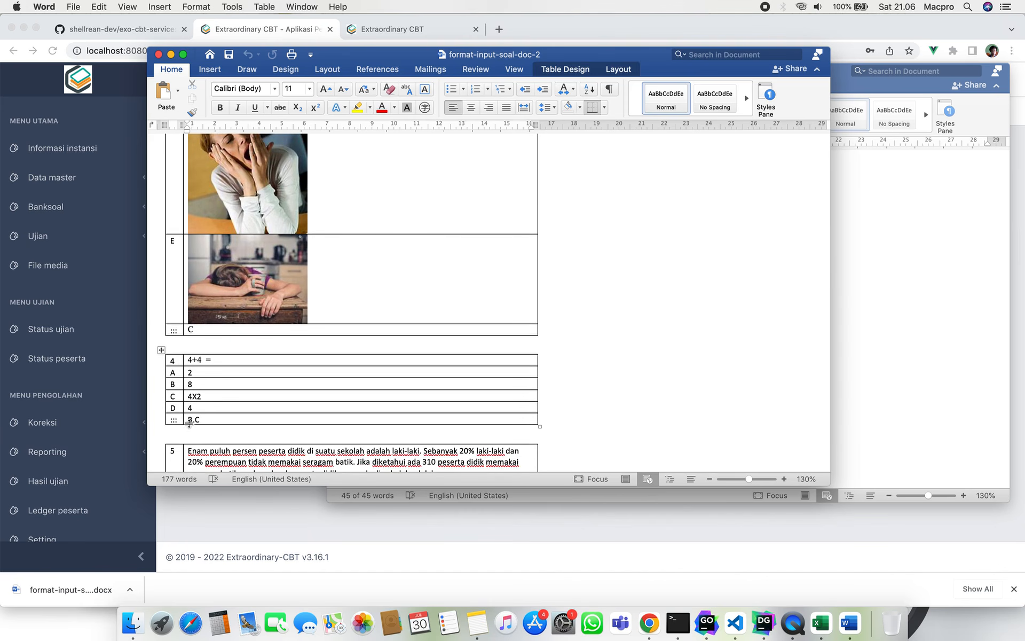
click(175, 384)
scroll(217, 392, down, 2)
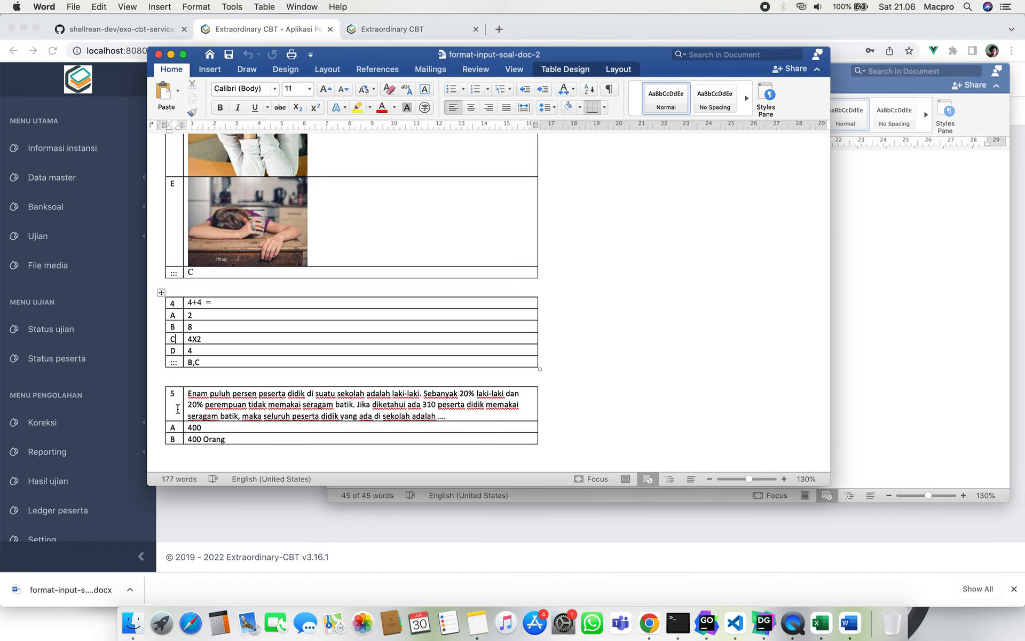
click(178, 393)
click(197, 396)
click(172, 427)
click(207, 429)
double_click(175, 363)
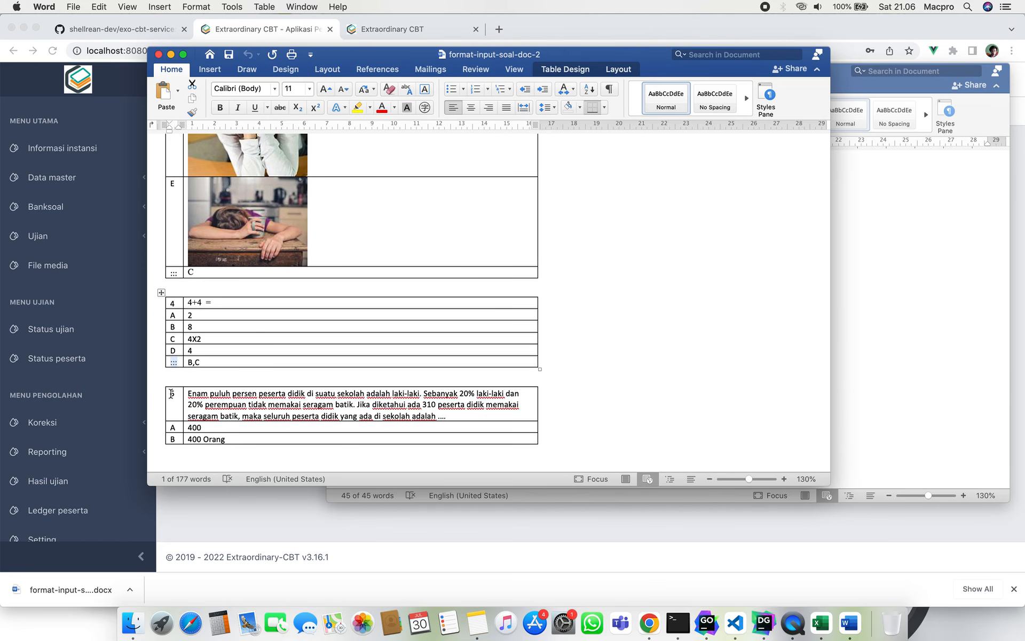
Paste a copy of question 5's table directly below it.
click(162, 382)
key(super+c)
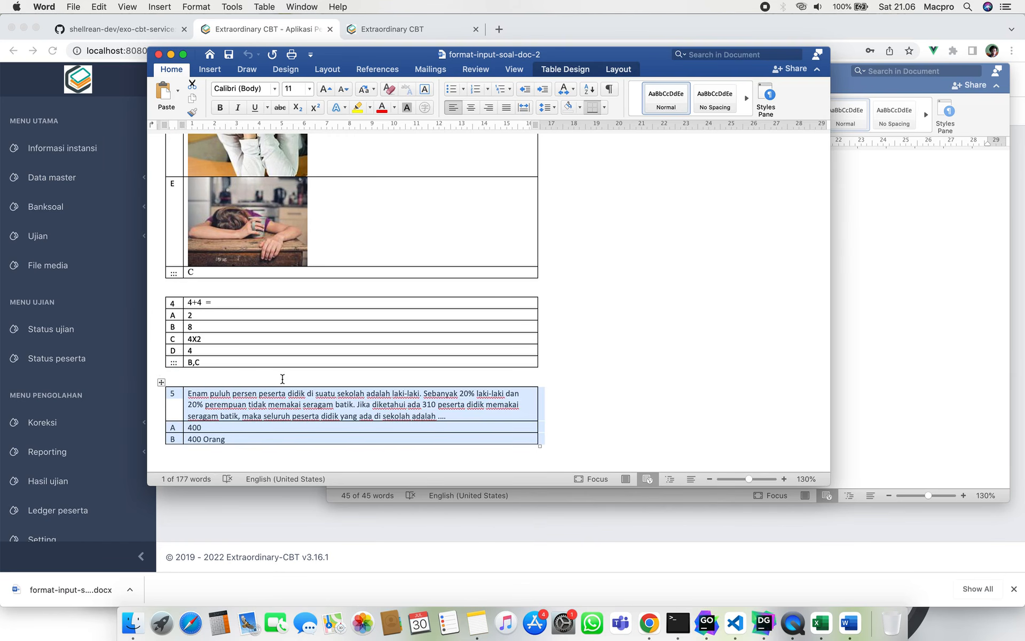
click(541, 437)
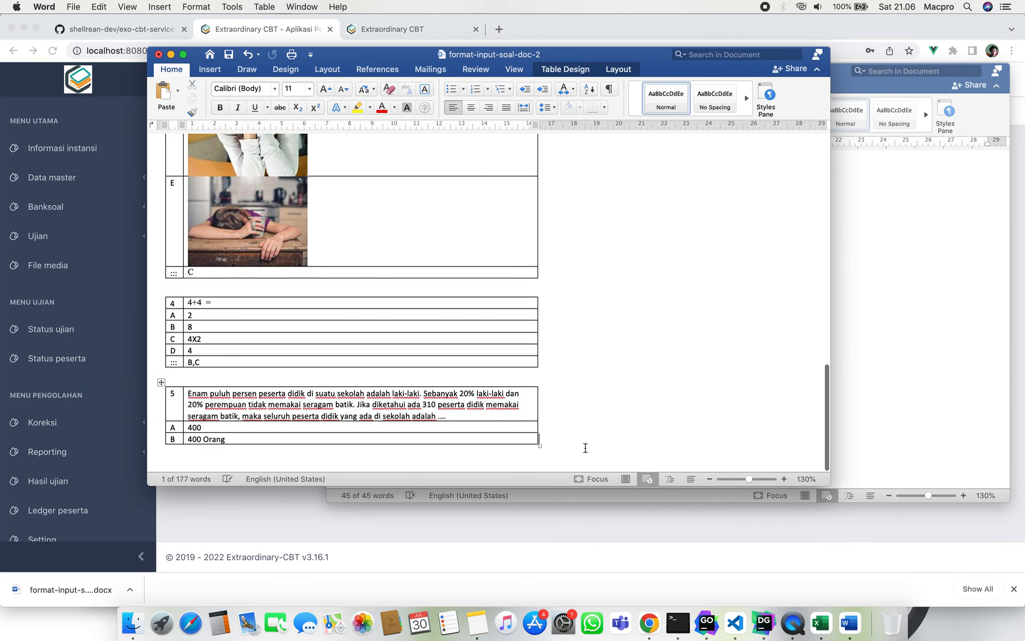
key(Return)
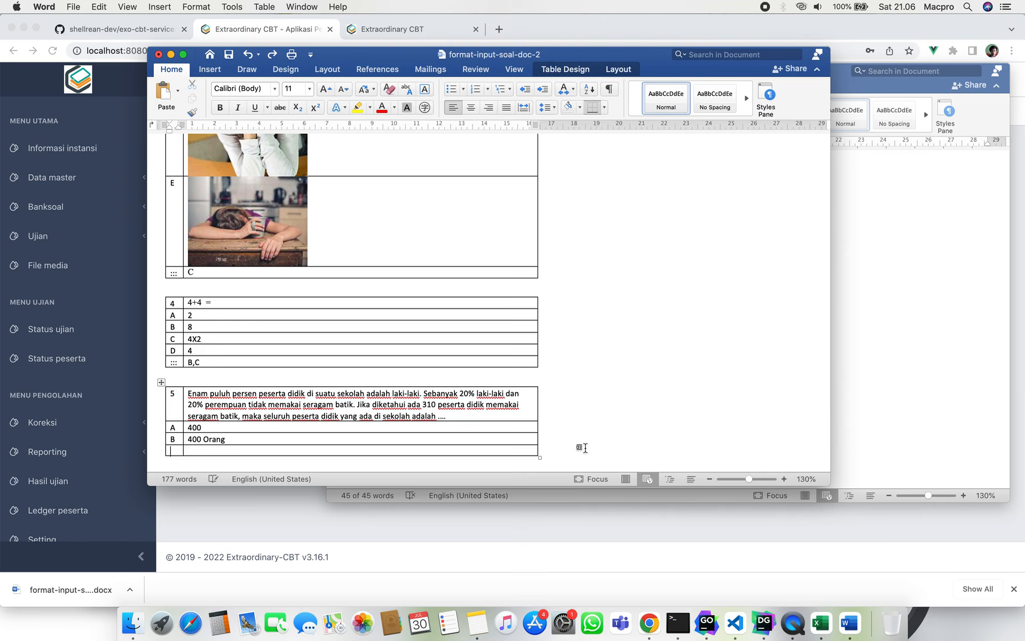
key(super+z)
click(583, 447)
key(super+v)
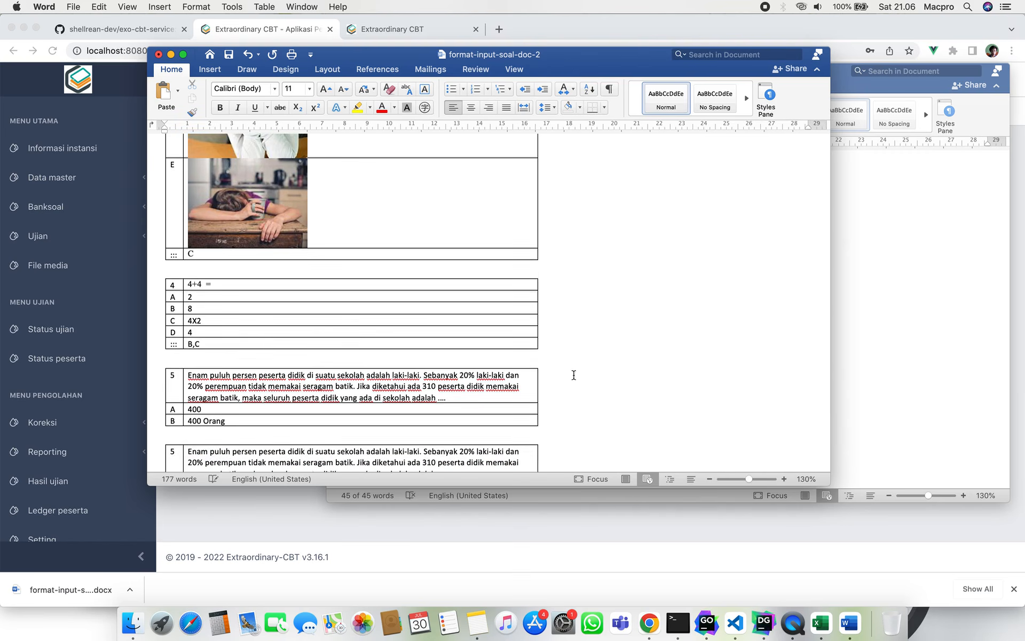
scroll(574, 375, down, 2)
Renumber the copied table to 6 and erase option B's '400 Orang' answer.
click(180, 393)
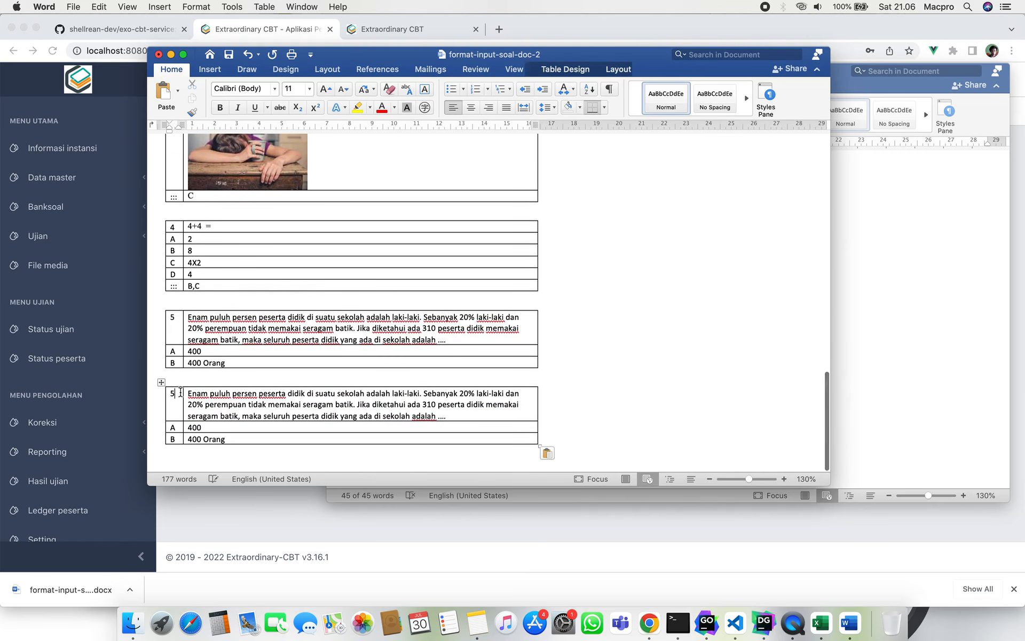
key(BackSpace)
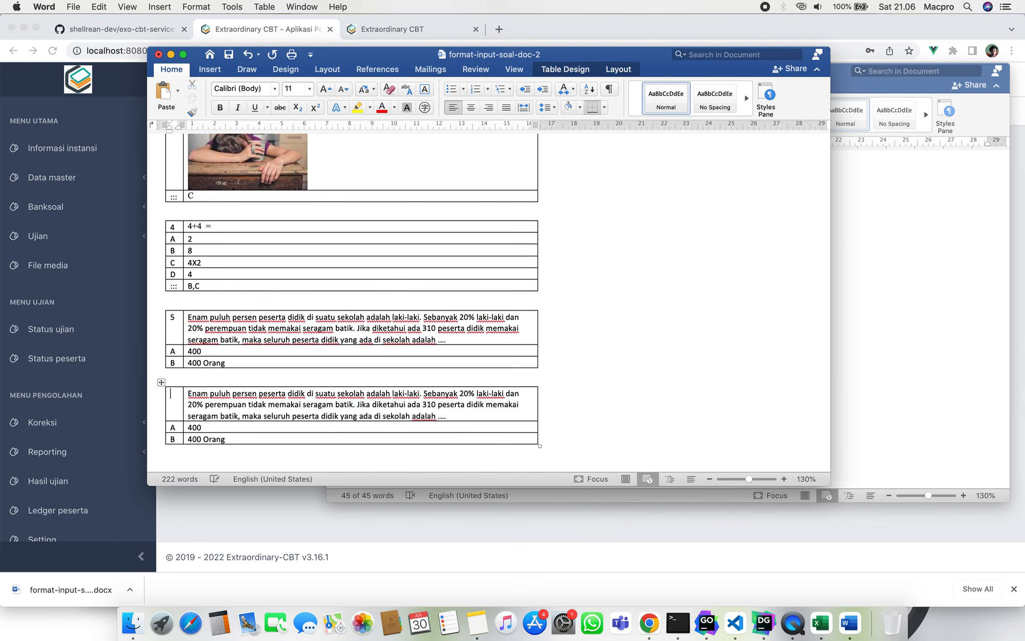
text(6)
click(261, 439)
key(BackSpace)
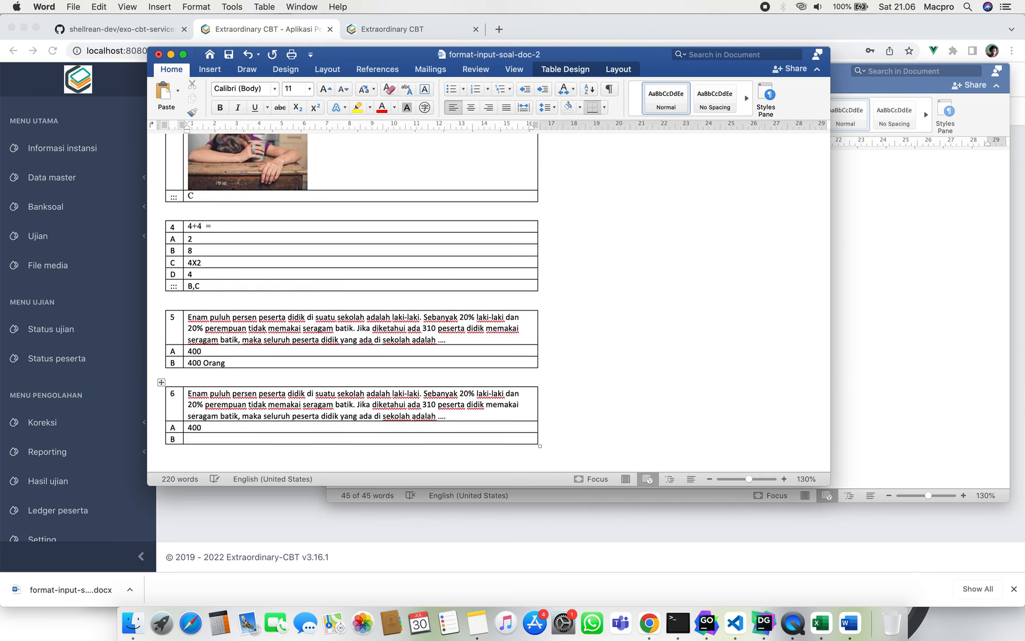
Delete the entire B and A answer rows from question 6's table.
right_click(280, 437)
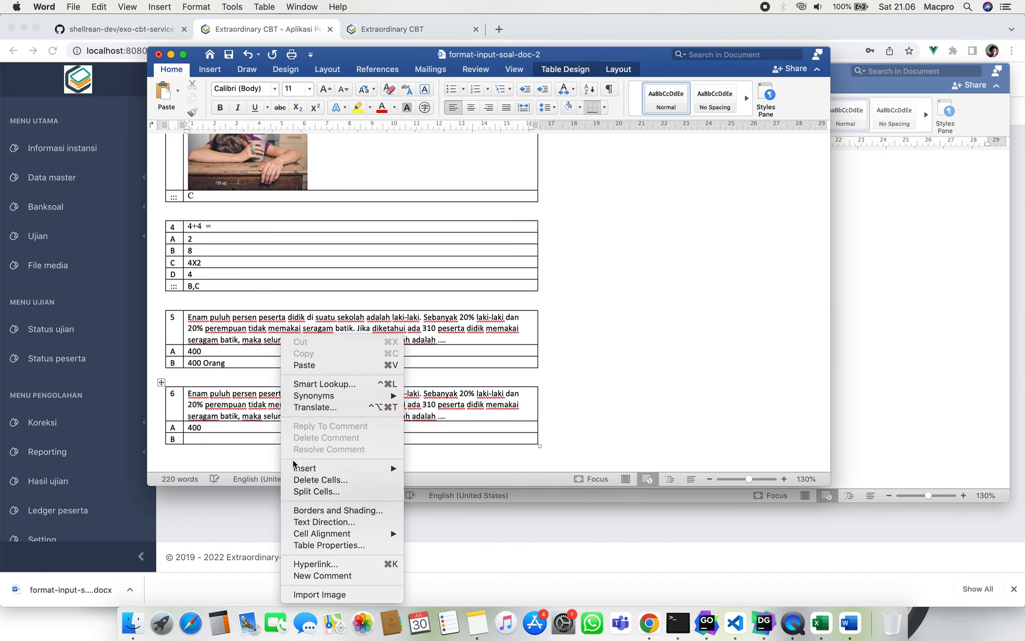
click(264, 433)
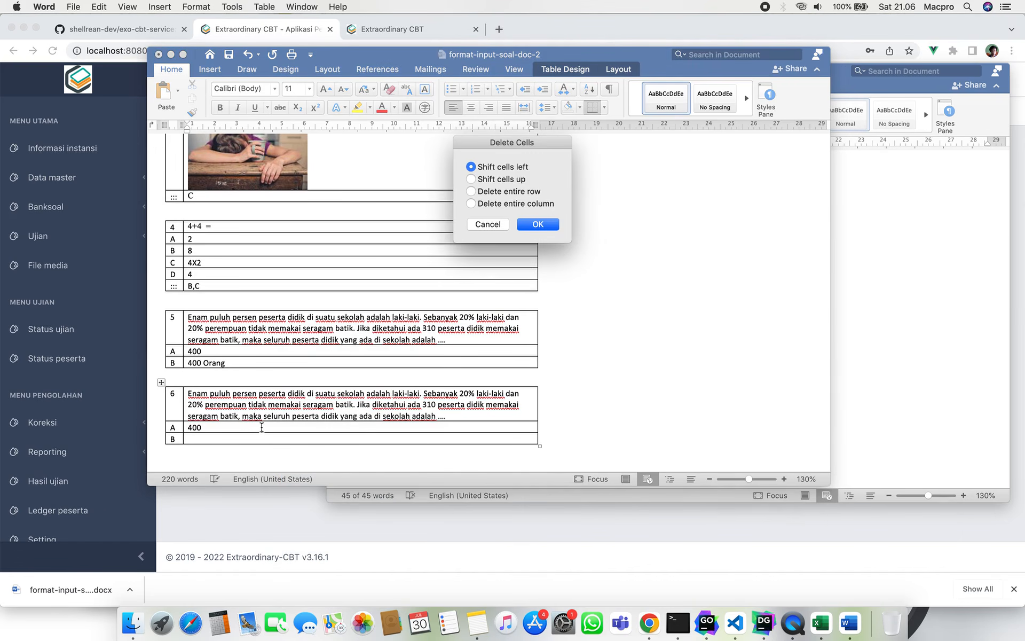
click(470, 192)
click(538, 225)
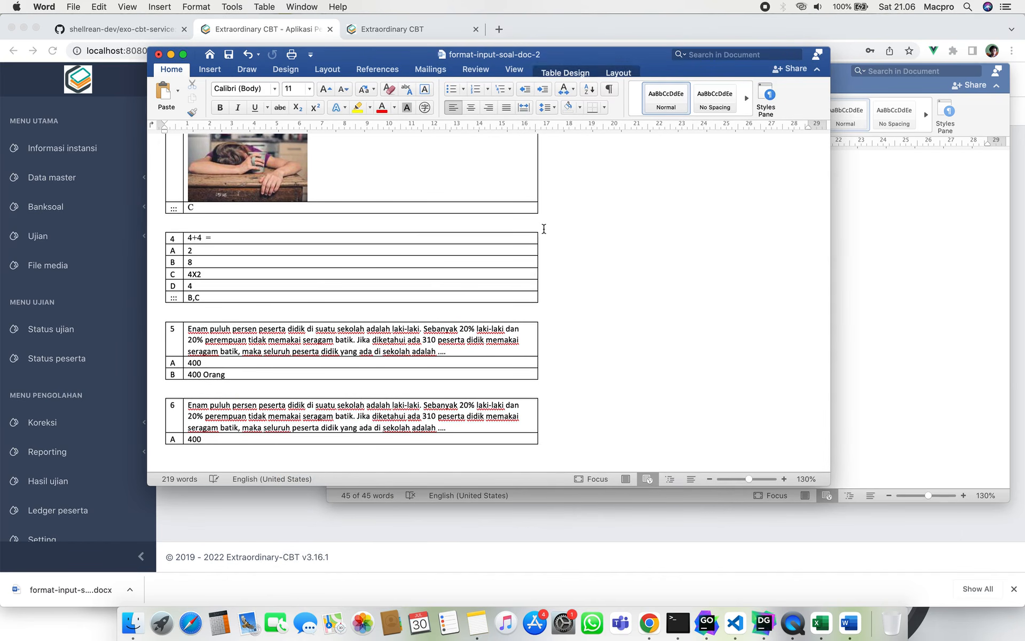
right_click(336, 437)
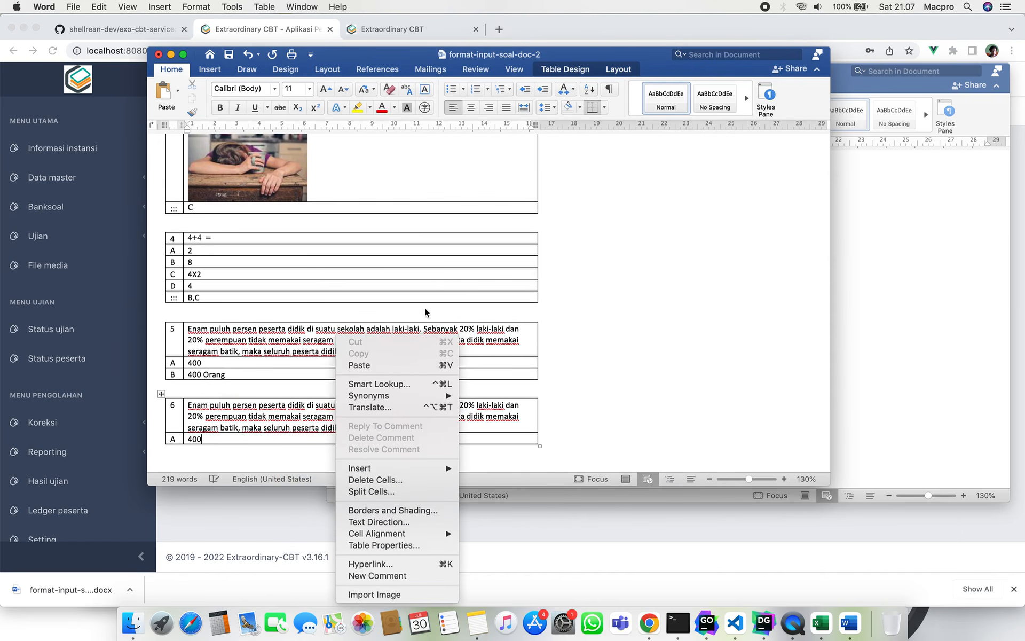
click(407, 480)
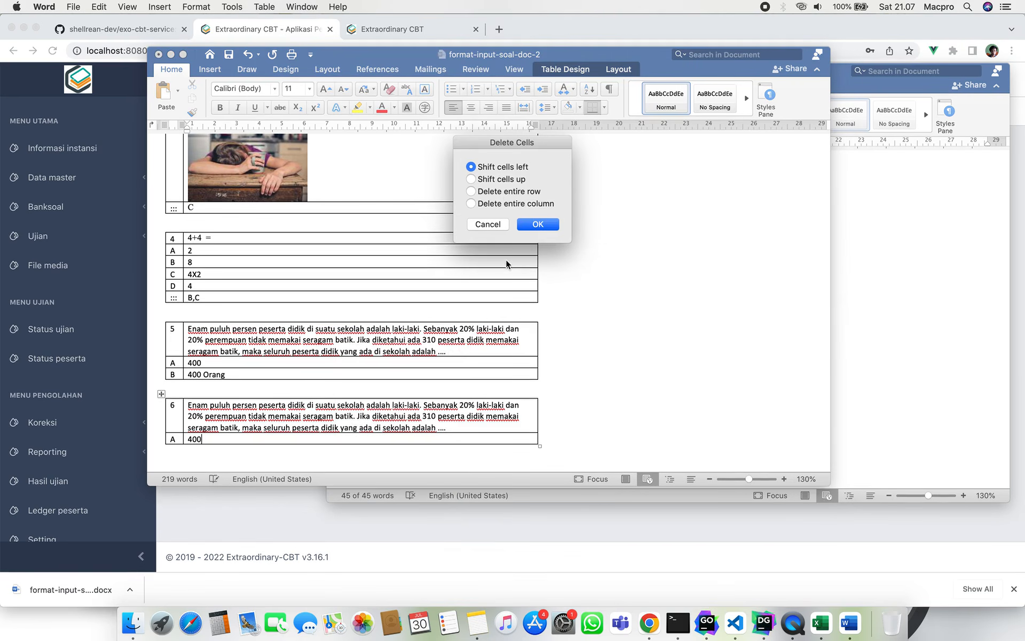
click(511, 193)
click(558, 228)
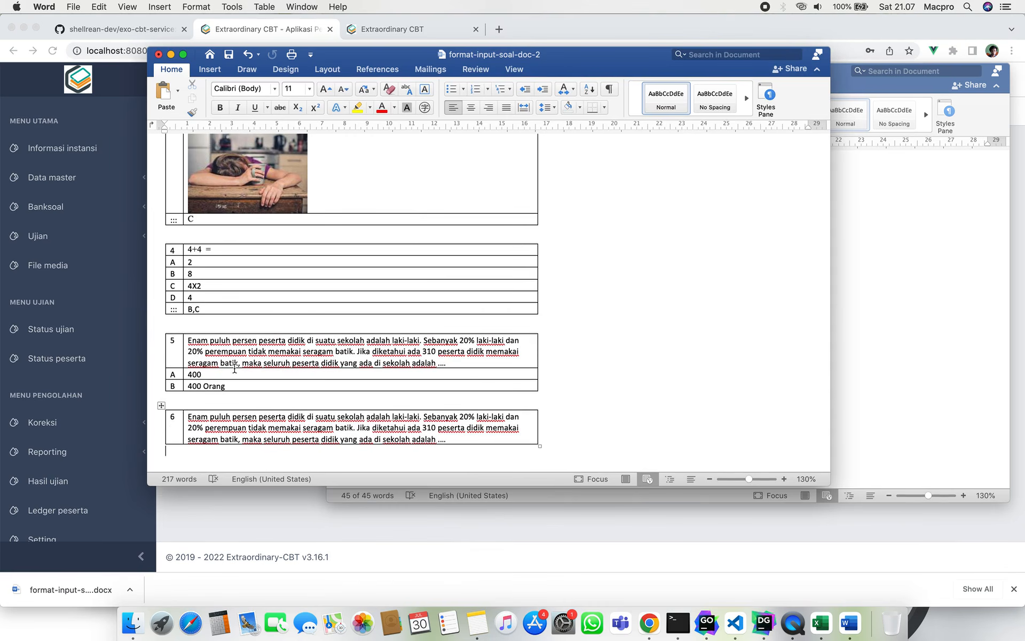
Save format-input-soal-doc-2 and return to the Exo-CBT upload page.
scroll(234, 369, up, 15)
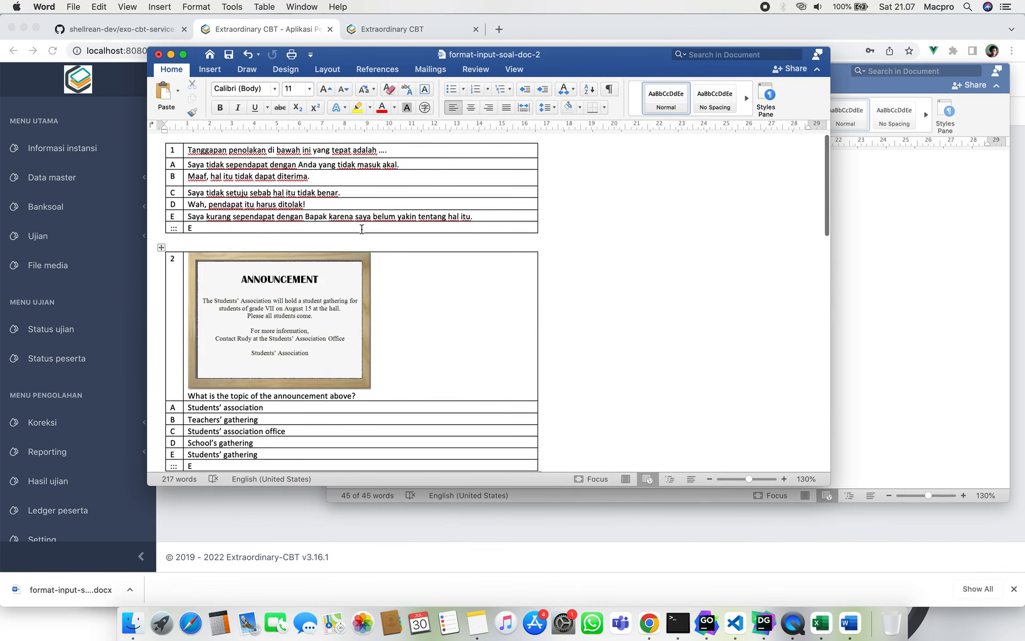
key(super+s)
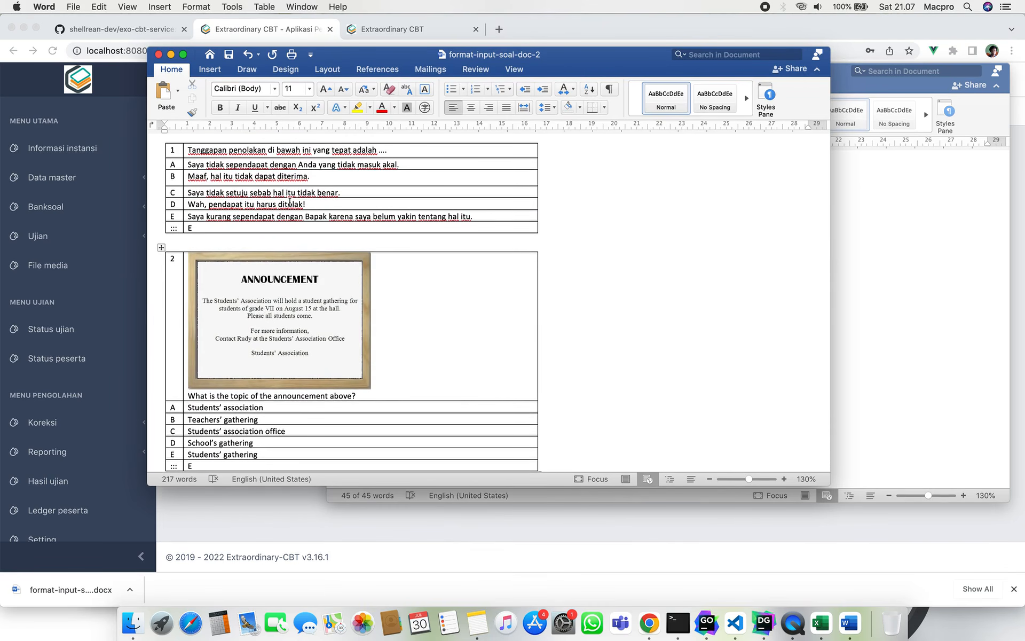
click(278, 514)
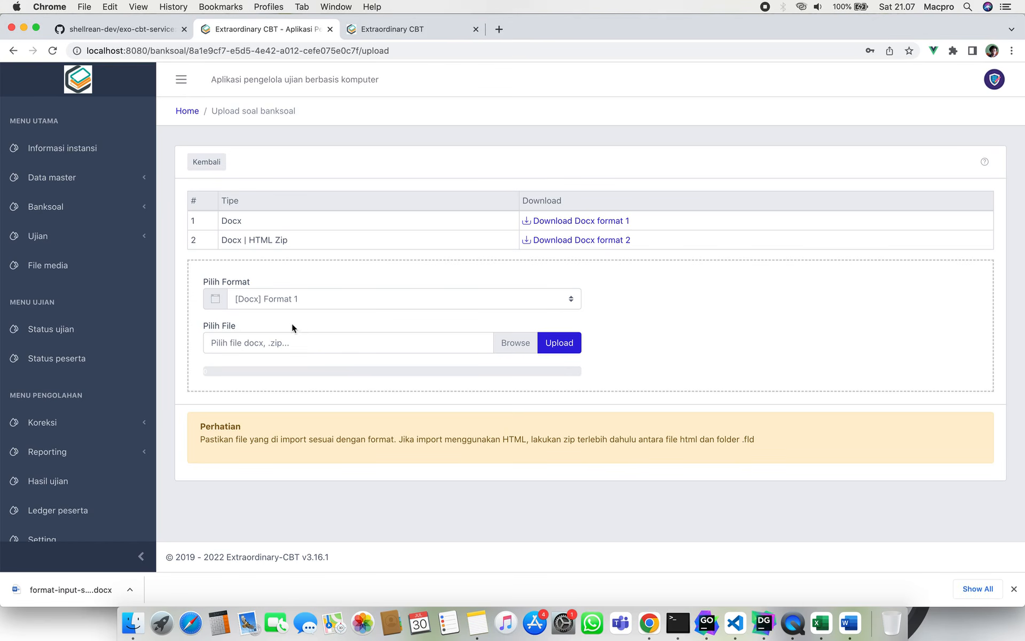
Upload format-input-soal-doc-2.docx as [Docx] Format 2, then return to the 14-question list.
click(318, 338)
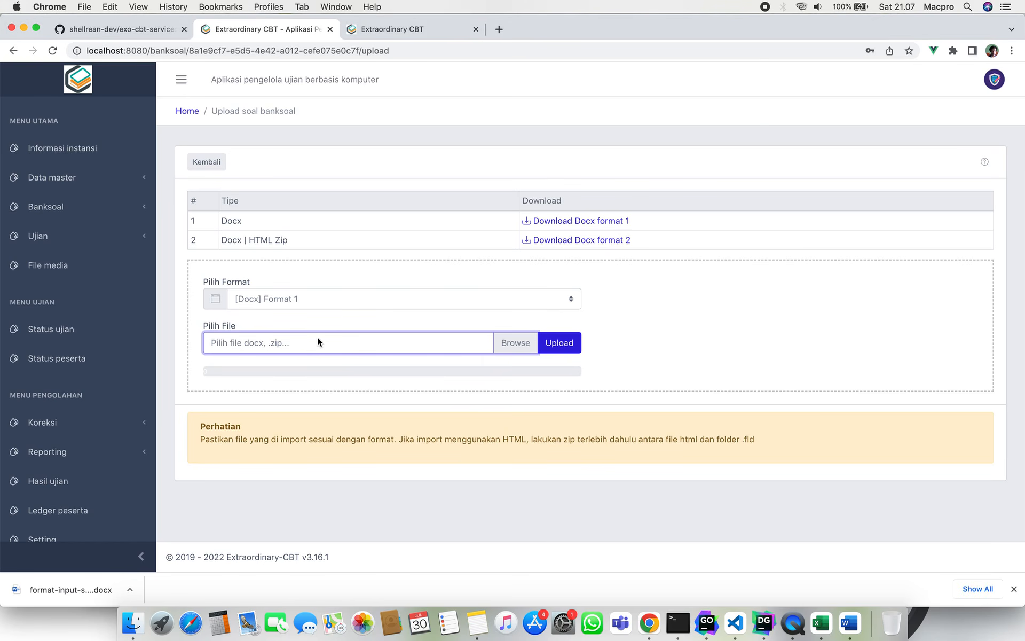
click(476, 103)
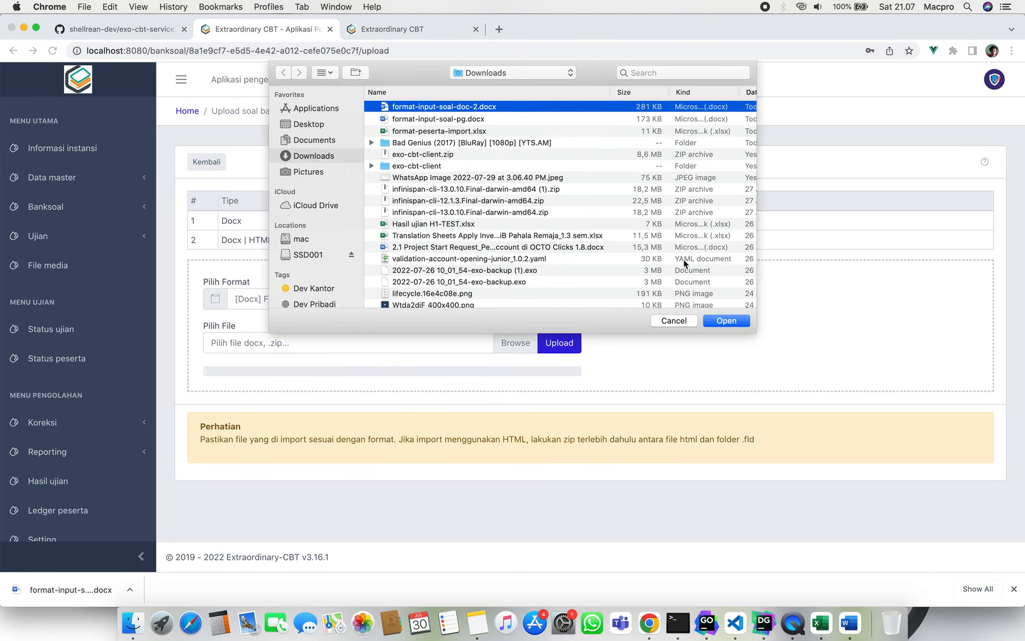
click(726, 320)
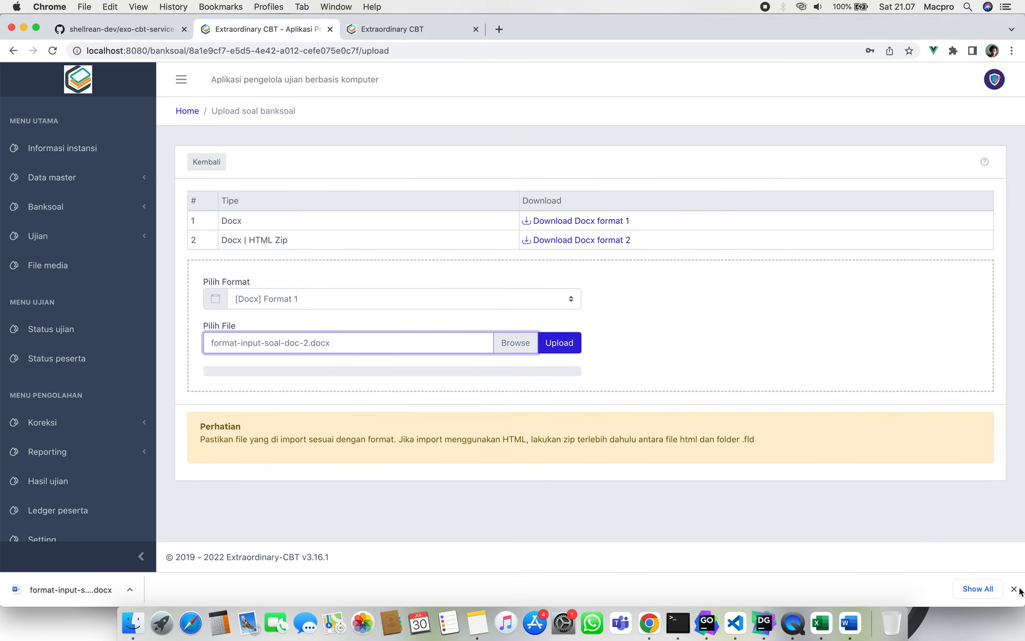
click(1013, 589)
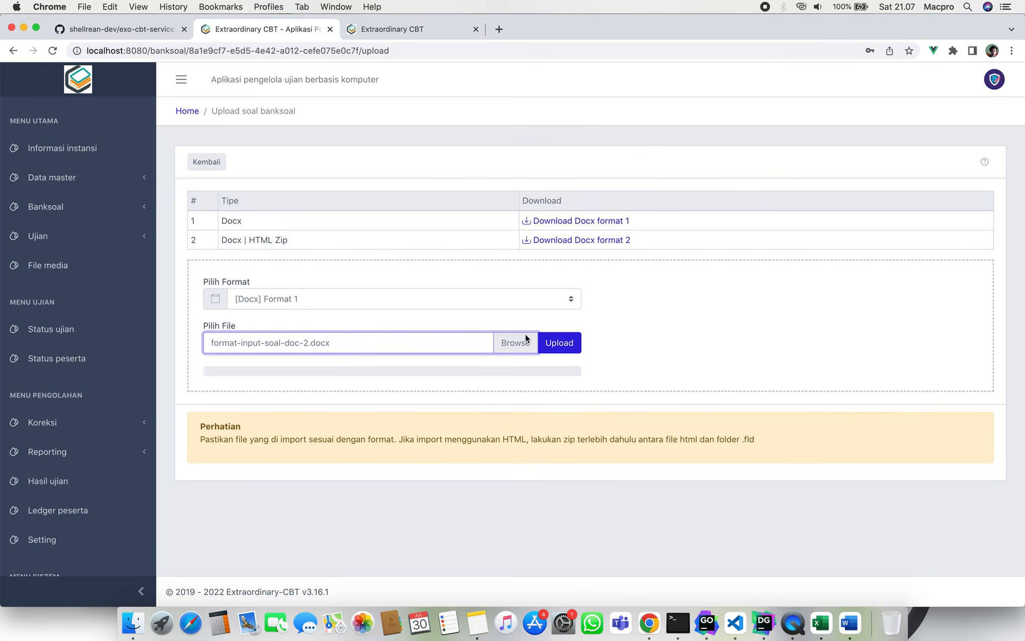
click(479, 299)
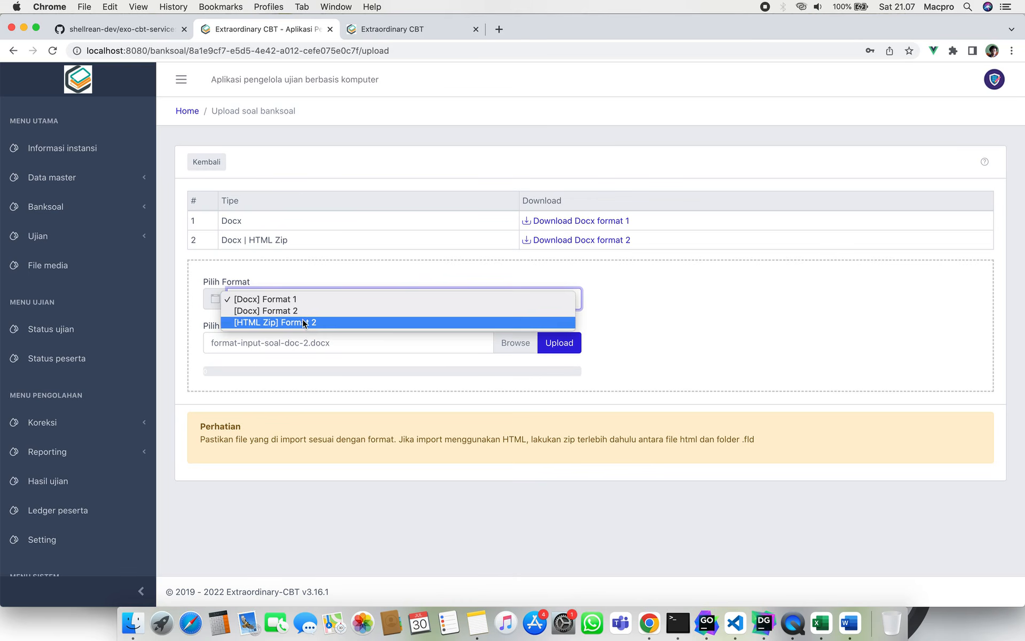
click(318, 311)
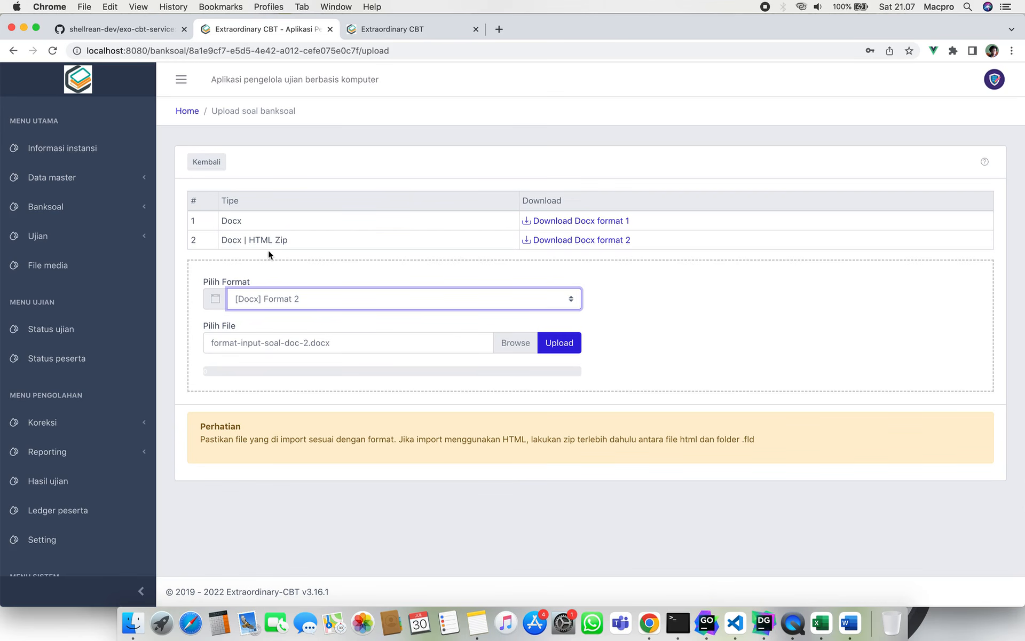
click(559, 344)
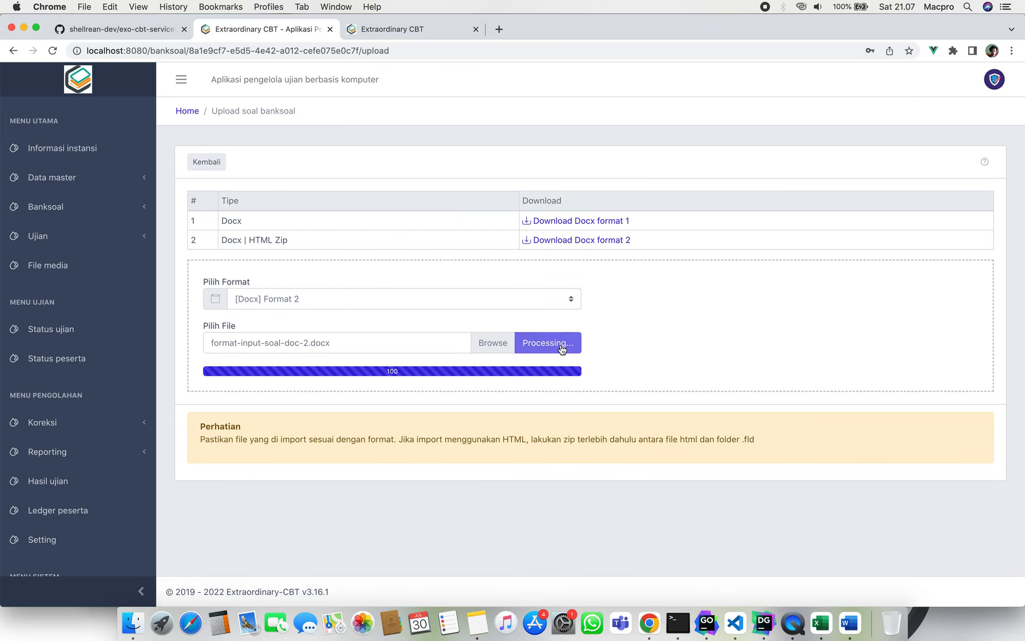
click(212, 166)
On page 2, expand the details of questions 14, 13 and 12 to check their answers.
scroll(366, 369, down, 3)
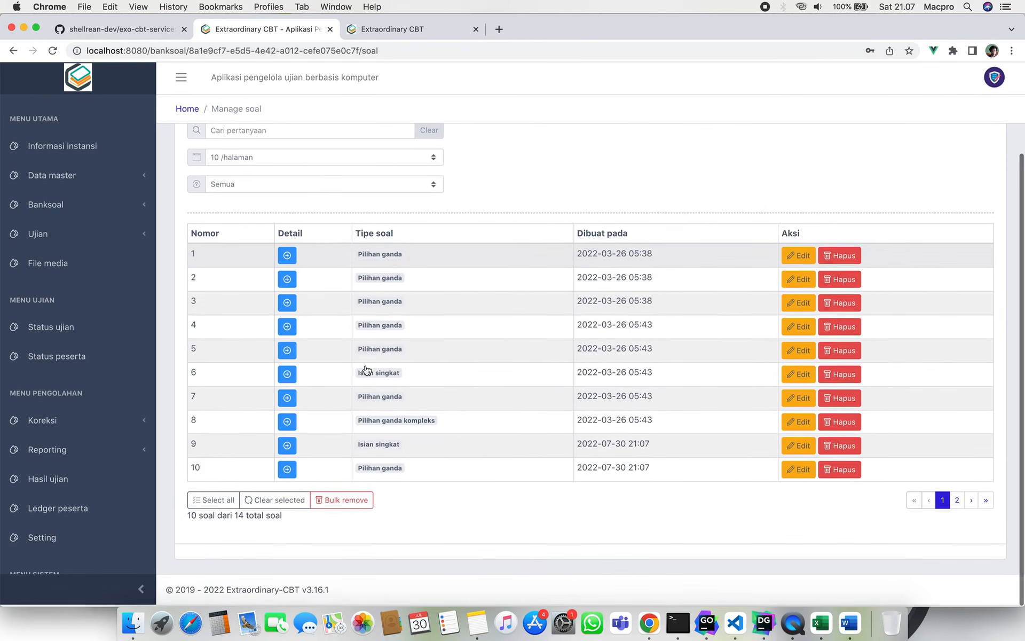
click(960, 502)
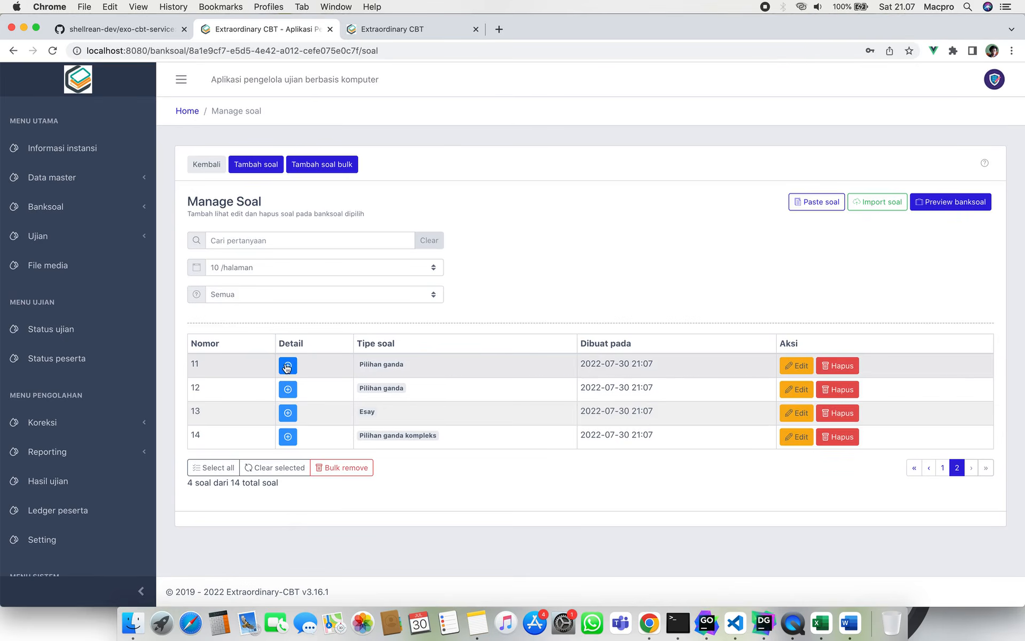
click(287, 436)
scroll(291, 438, down, 5)
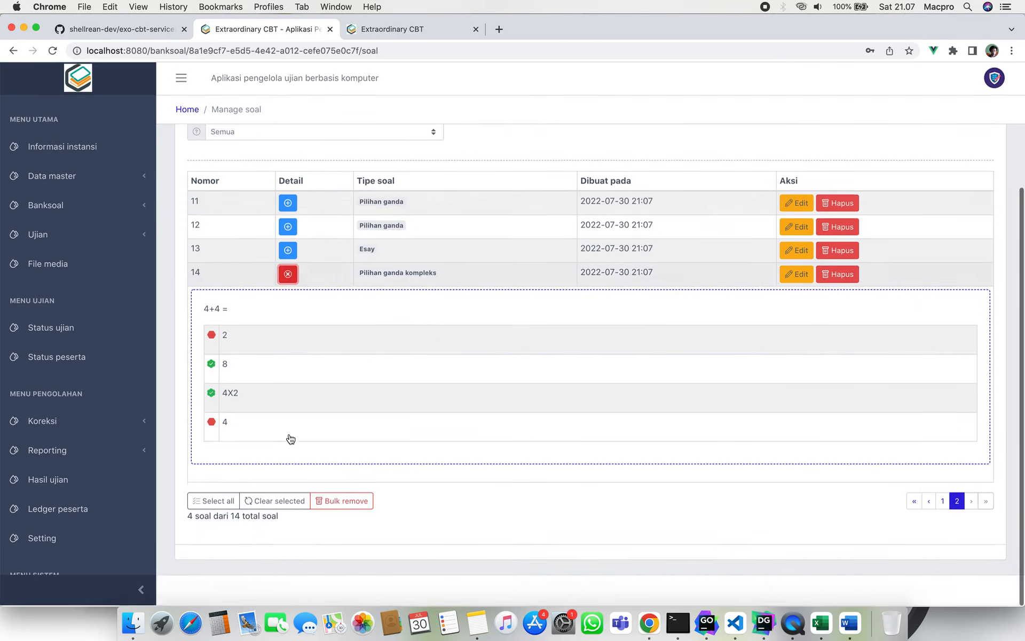
click(288, 250)
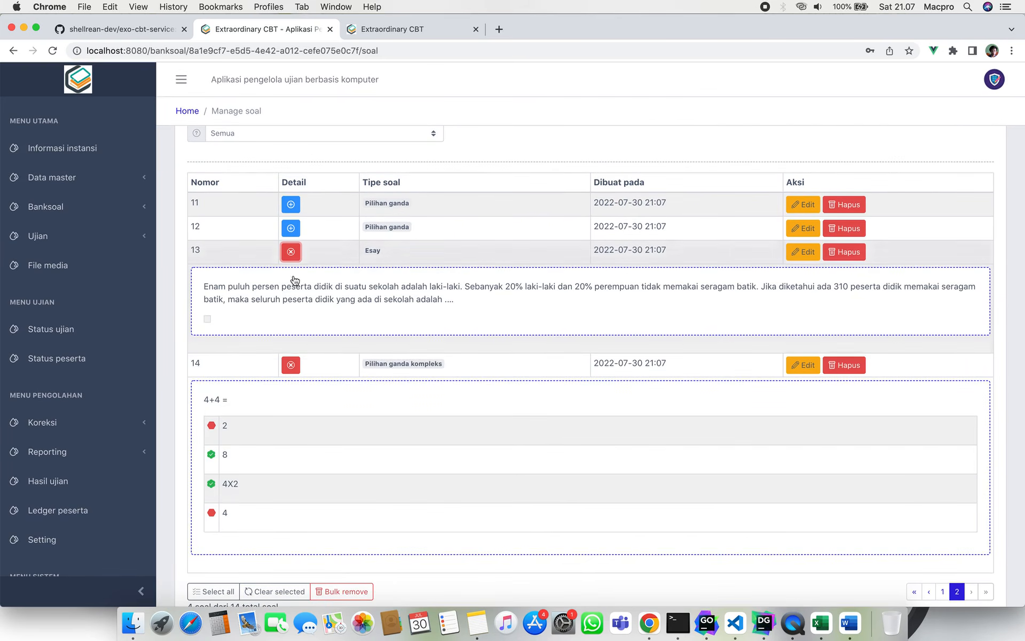
drag(205, 289, 463, 305)
click(291, 228)
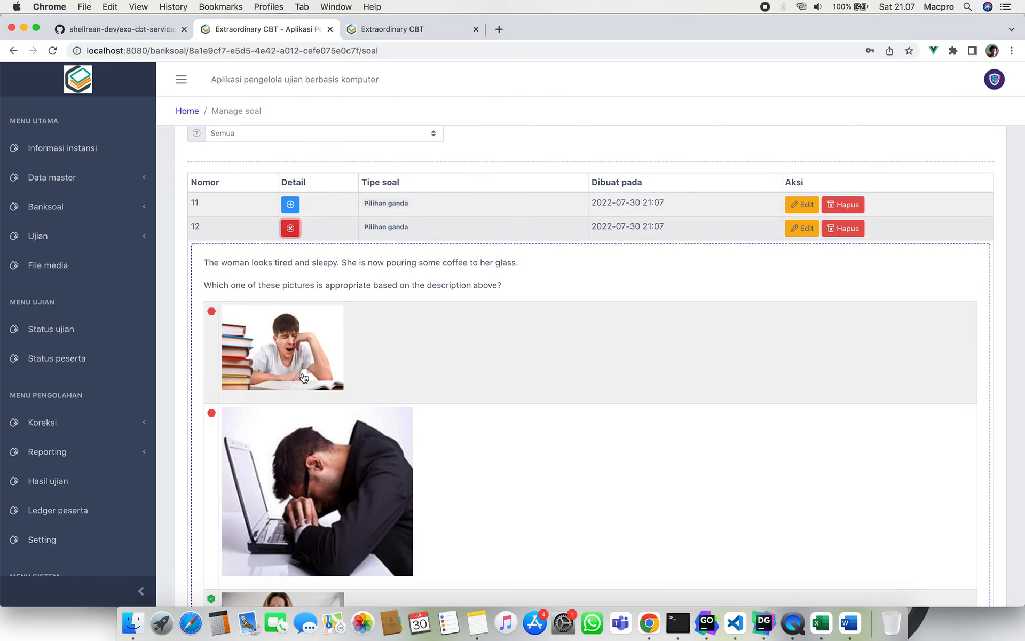
scroll(305, 378, down, 9)
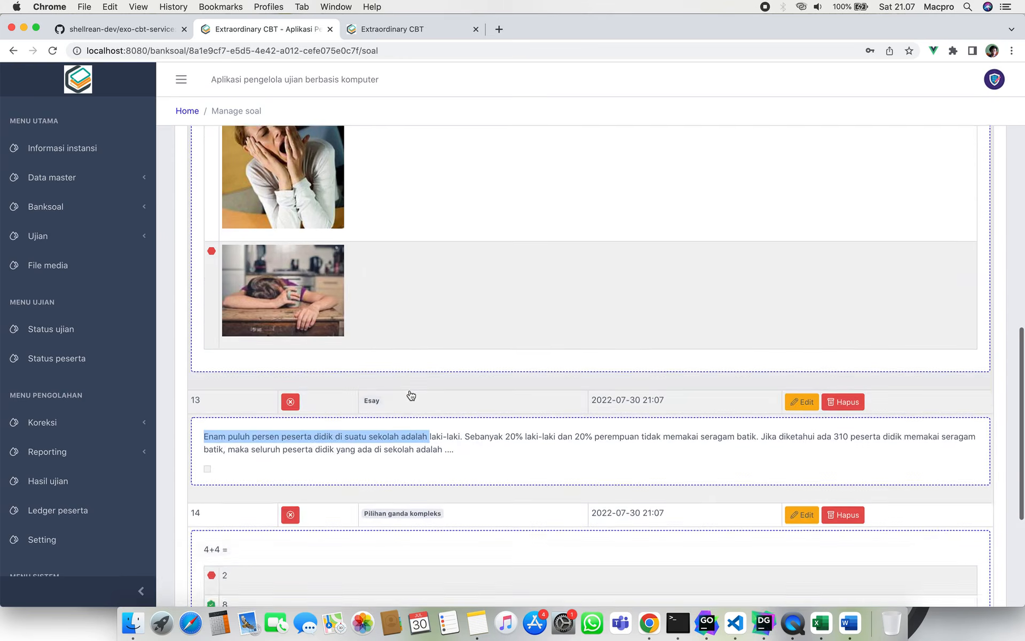
scroll(411, 395, down, 5)
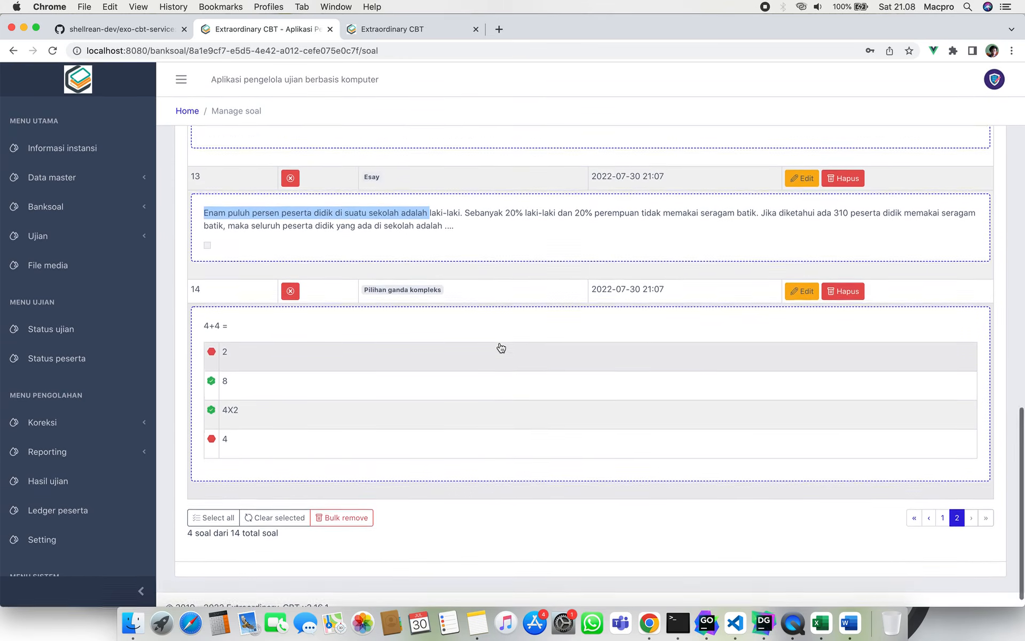
scroll(501, 348, up, 15)
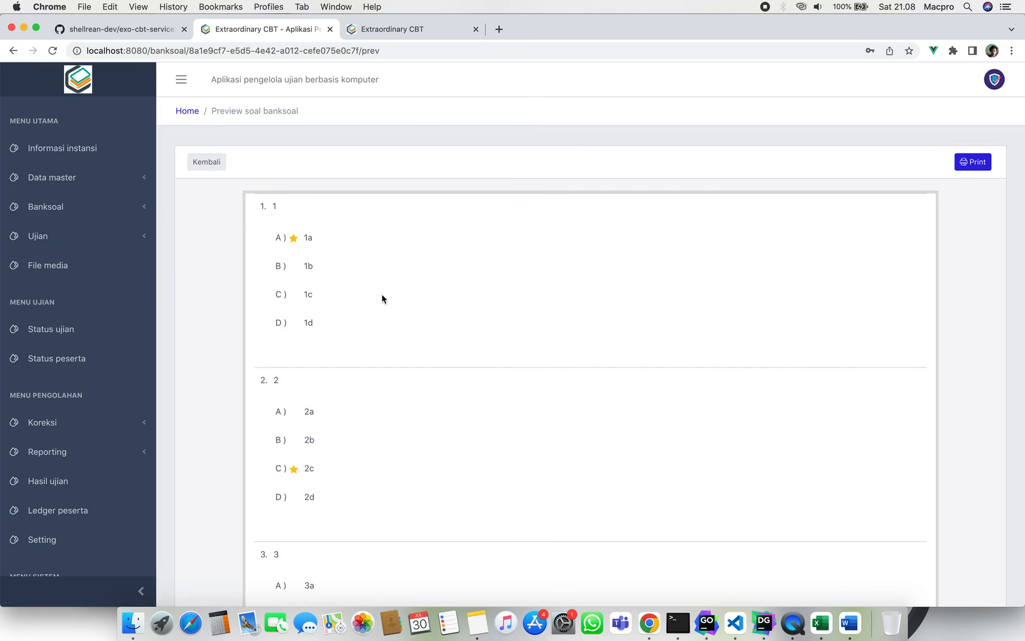
Scroll the question bank preview's starred answers (1a, 2c), then go back to Manage Soal.
scroll(383, 297, down, 15)
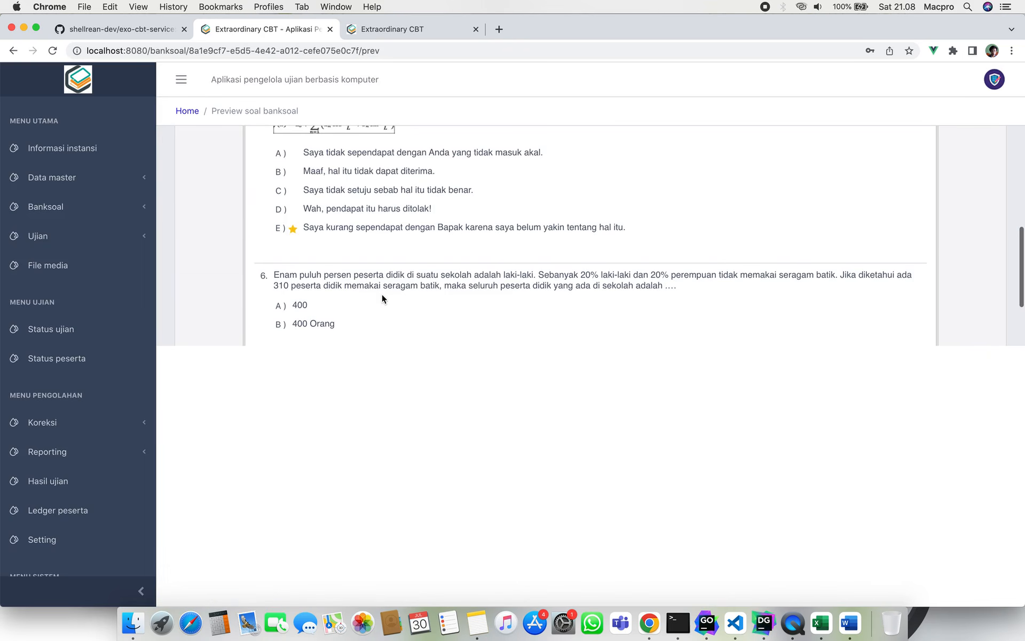
scroll(382, 295, down, 4)
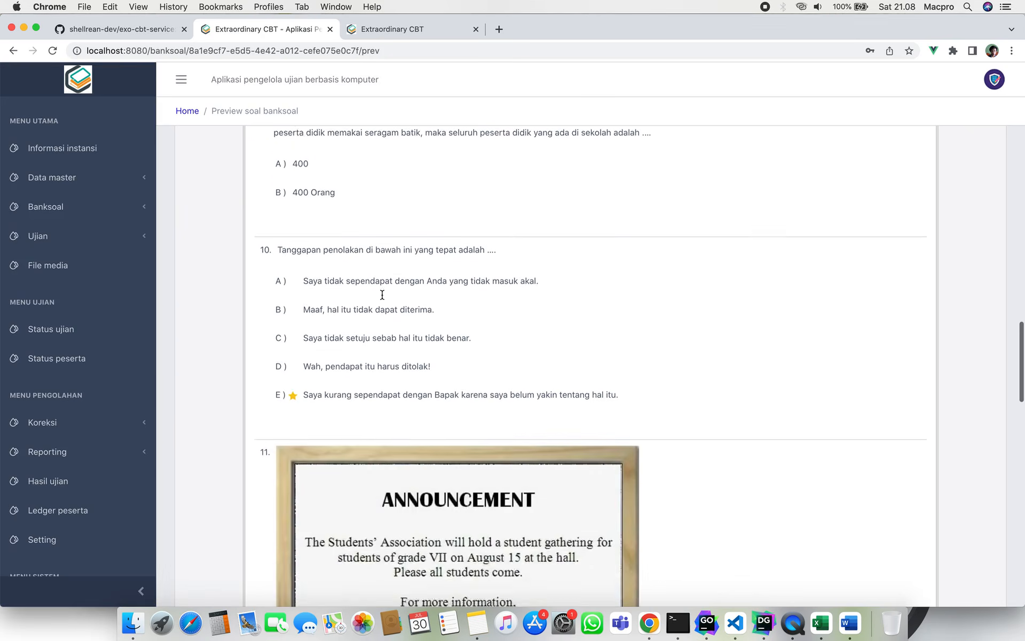
scroll(383, 295, up, 20)
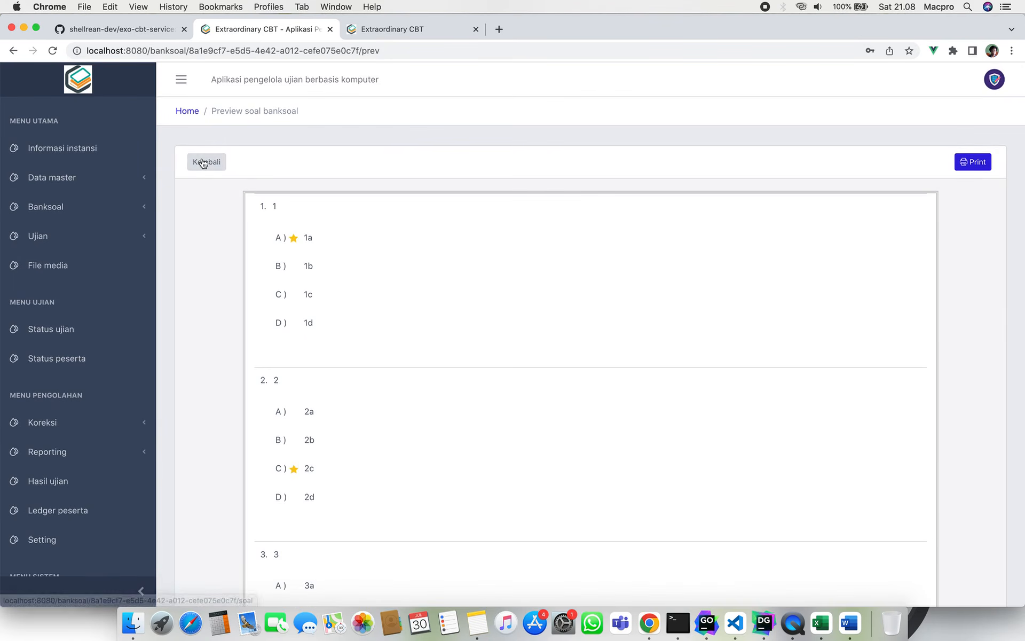
click(206, 162)
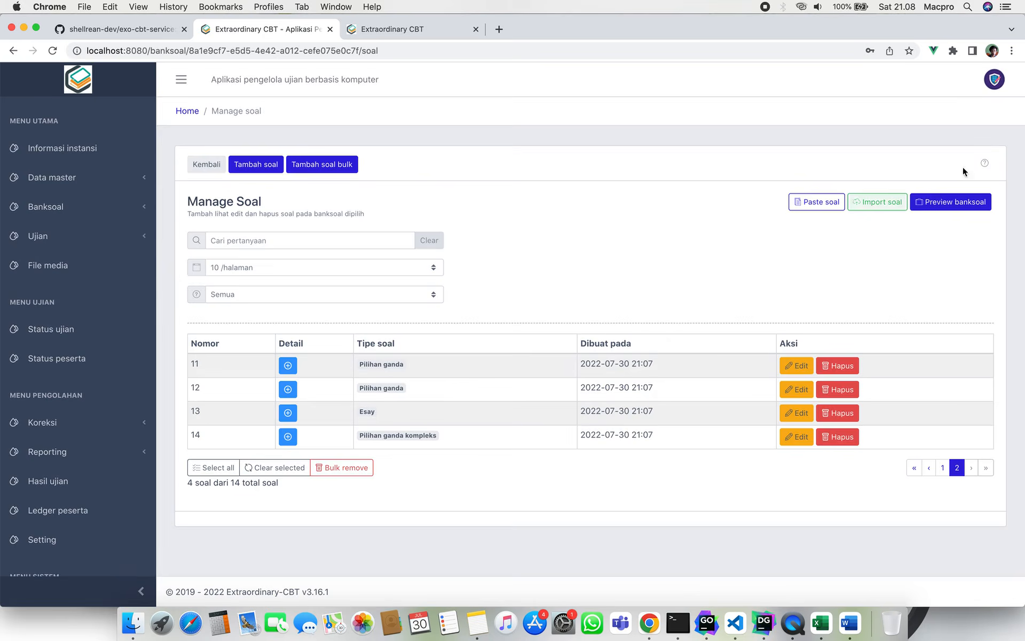
Read the page's ? help box about ways of entering questions, then cancel it.
click(985, 162)
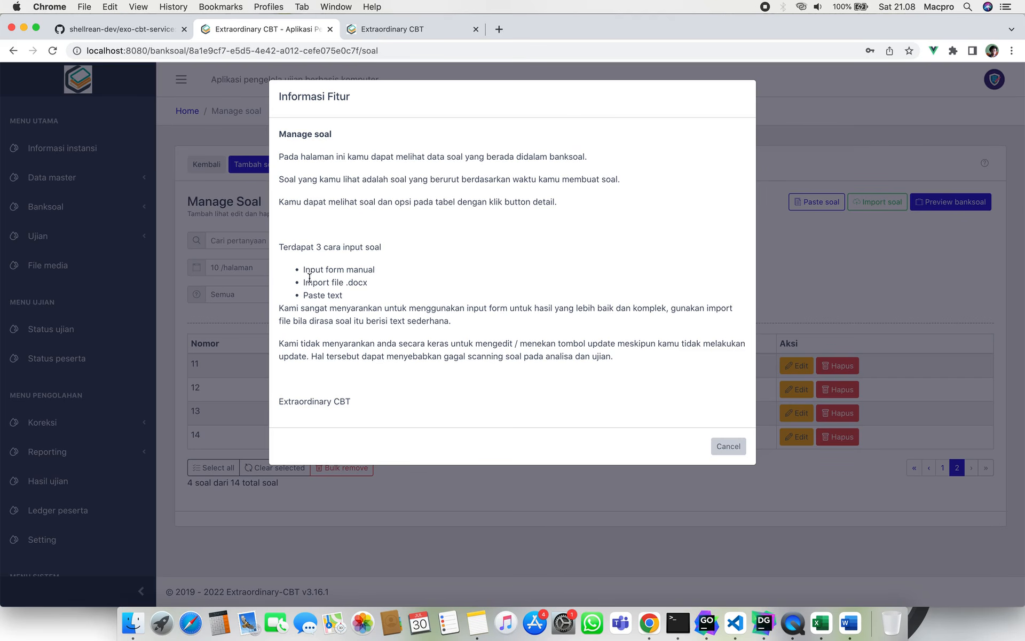
drag(304, 272, 368, 283)
click(640, 394)
click(721, 448)
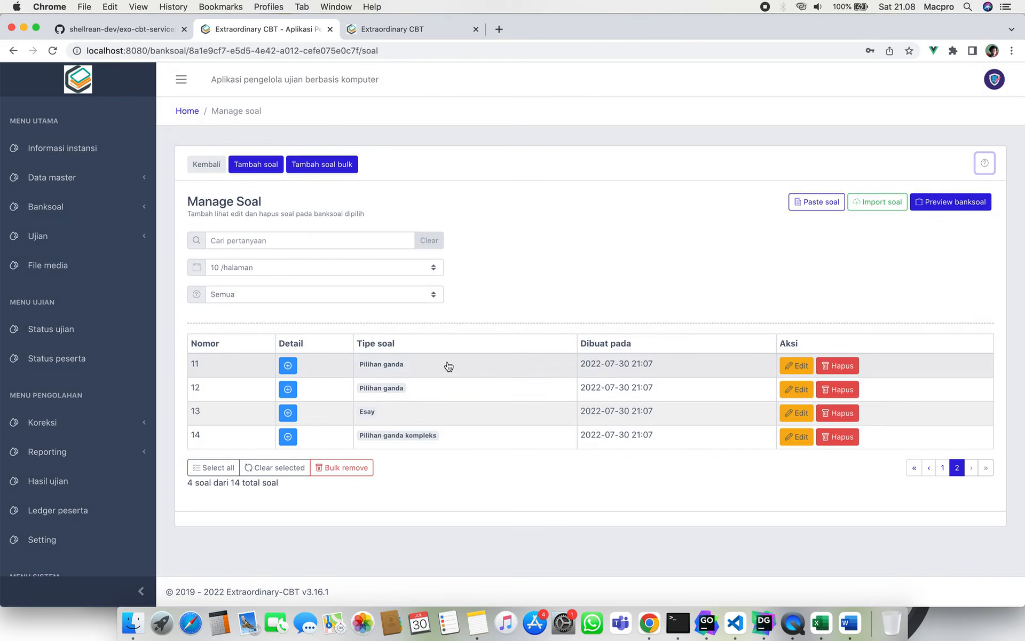
Collapse Banksoal, expand Ujian in the sidebar and go to Event ujian.
click(136, 208)
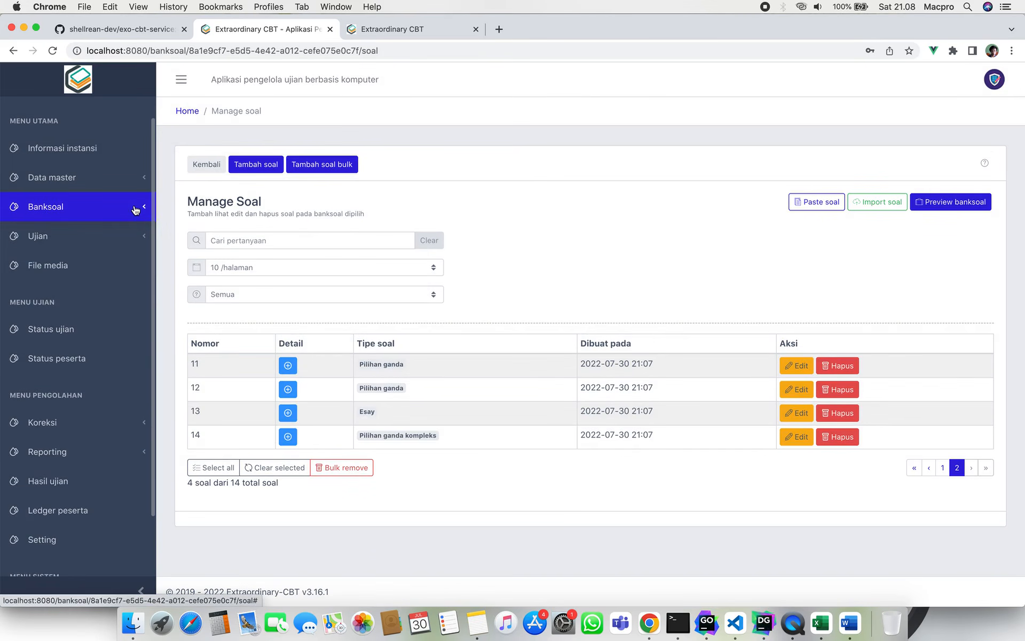
click(135, 209)
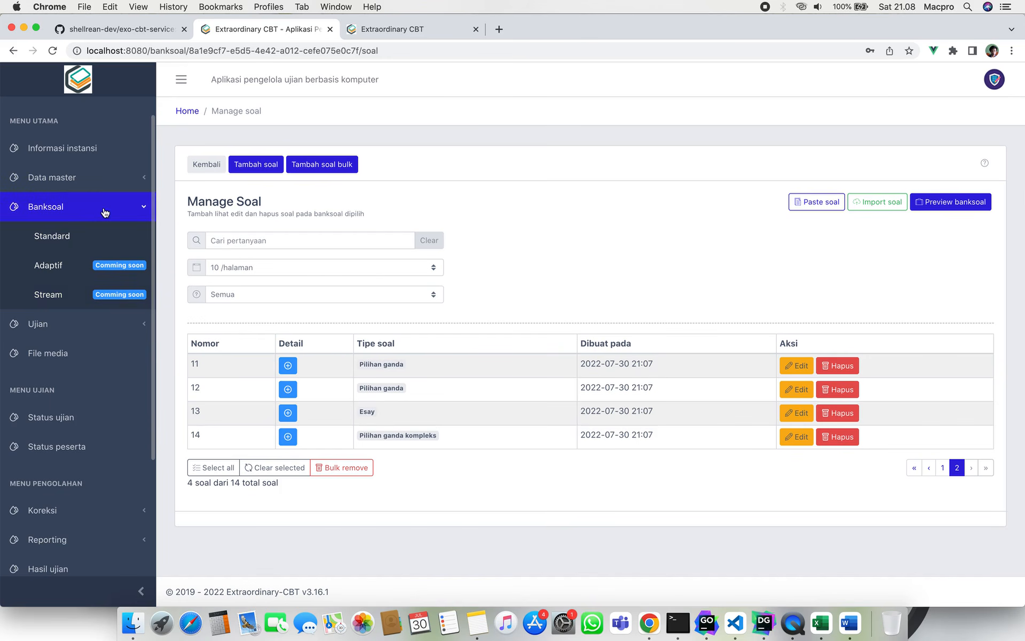
click(104, 209)
click(117, 239)
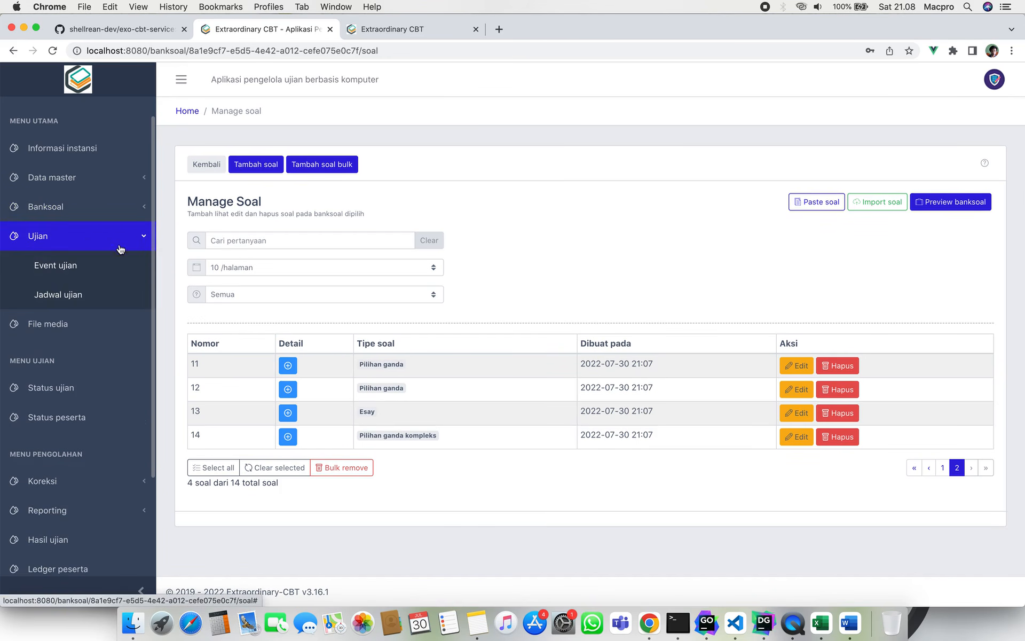
click(121, 267)
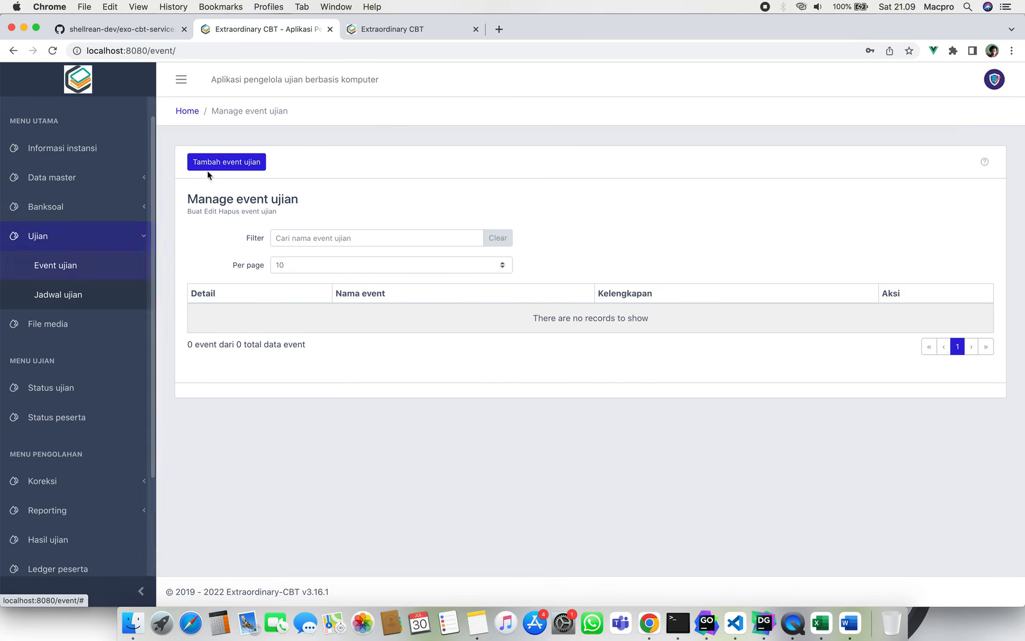
Add and save exam event 'Ujian Akhir Sekolah', then expand its Detail row.
click(229, 164)
click(549, 157)
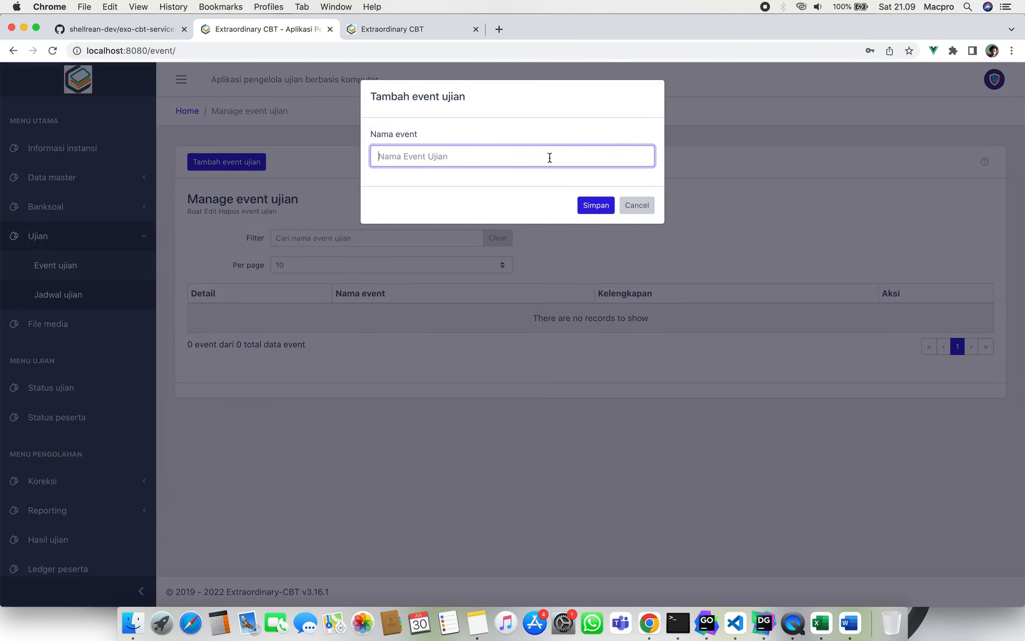
text(Ujian Kahir)
key(BackSpace)
key(BackSpace)
key(BackSpace)
key(BackSpace)
key(BackSpace)
key(BackSpace)
key(BackSpace)
key(BackSpace)
key(BackSpace)
key(BackSpace)
key(BackSpace)
key(BackSpace)
text(Ujian Akhir Sekolah)
click(585, 207)
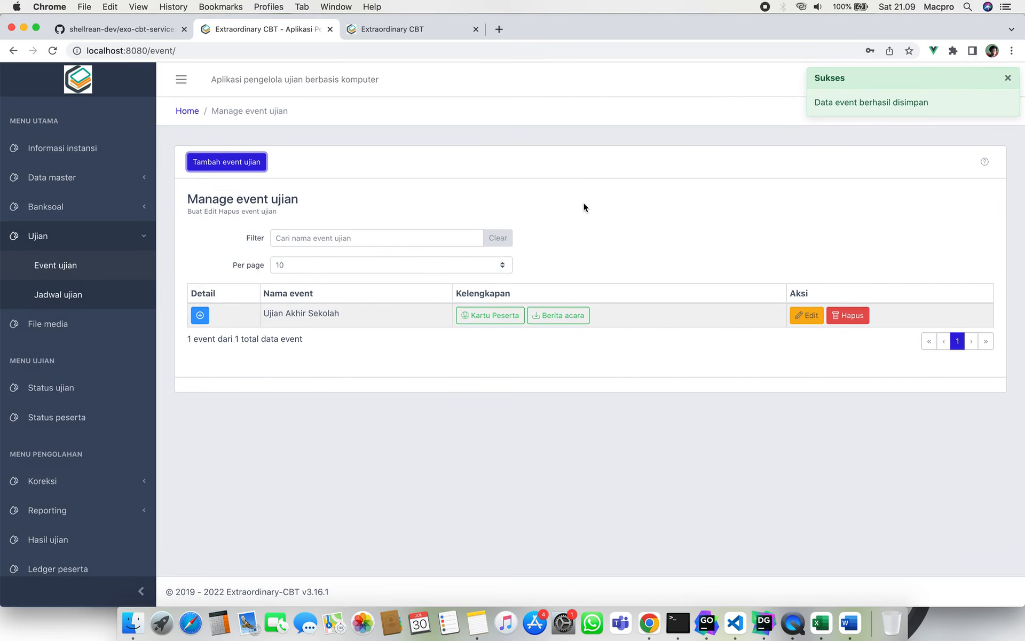
click(199, 315)
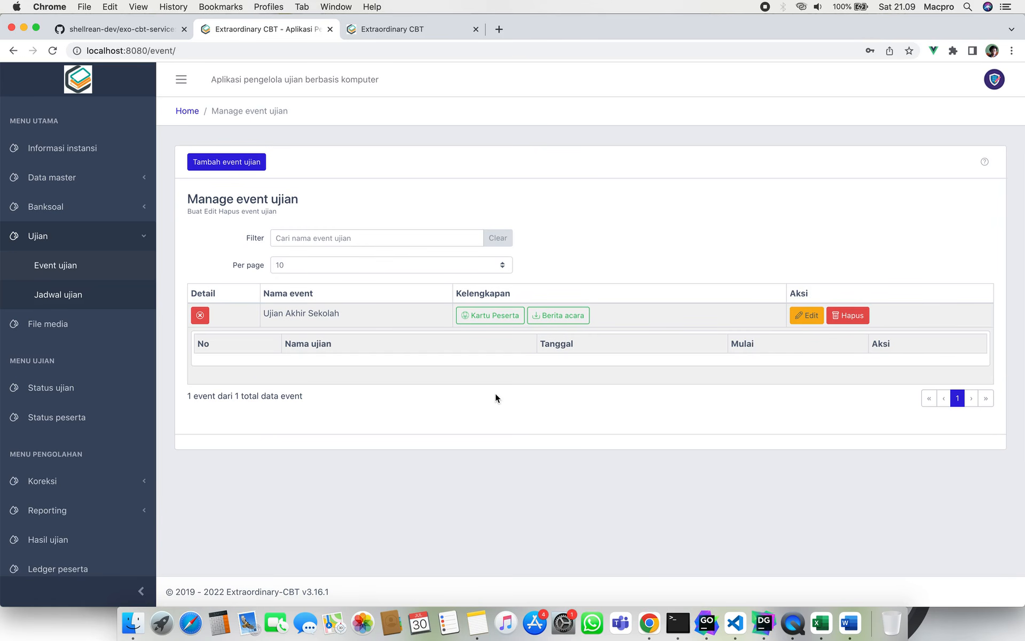
Scroll through the event's official report document, then return to the event list.
click(553, 319)
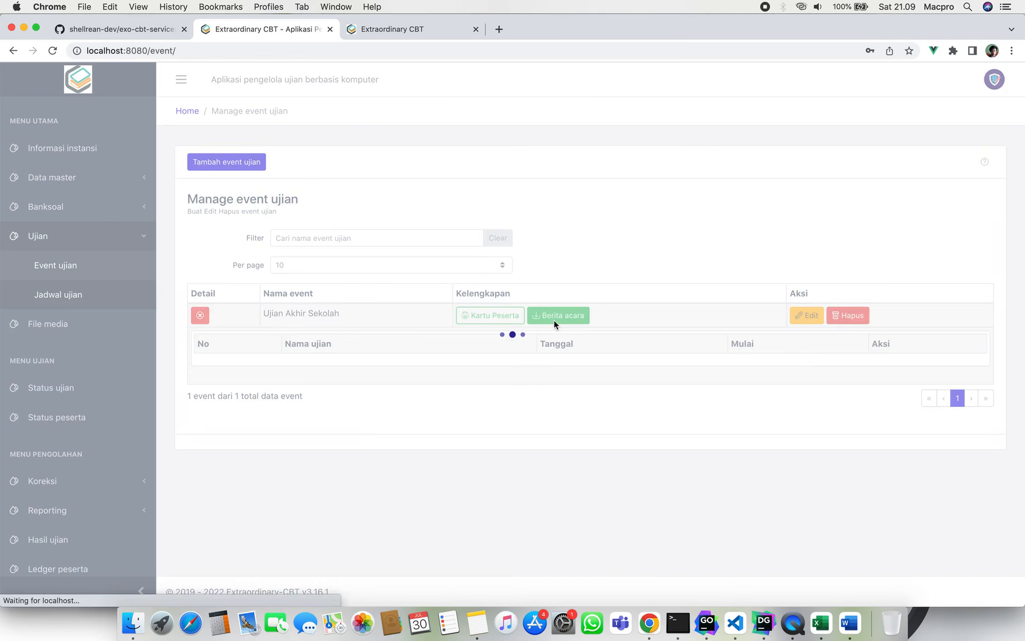
scroll(561, 363, down, 5)
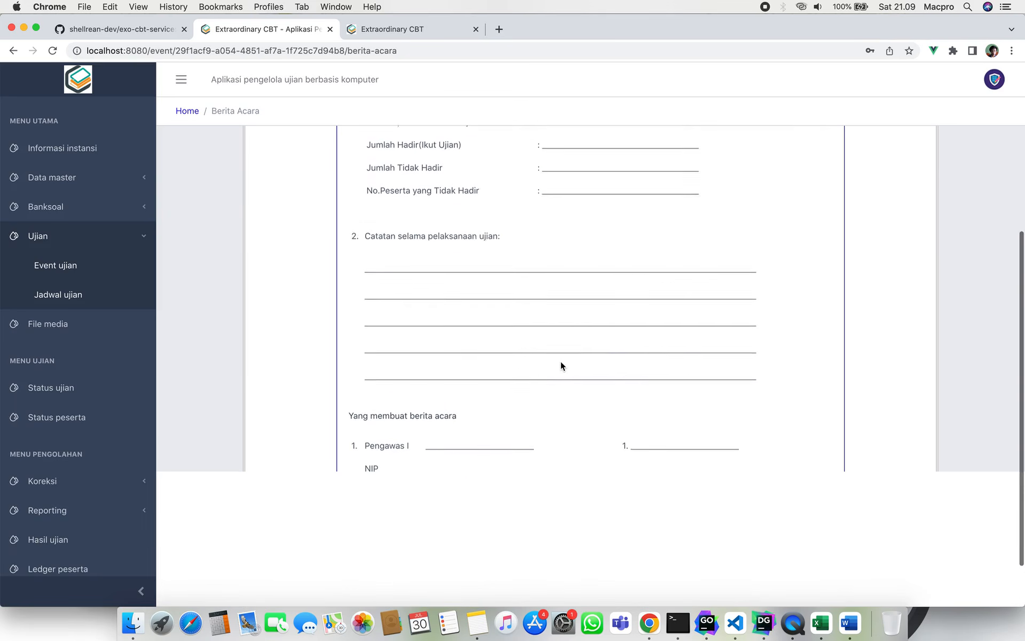
scroll(560, 363, up, 5)
click(490, 168)
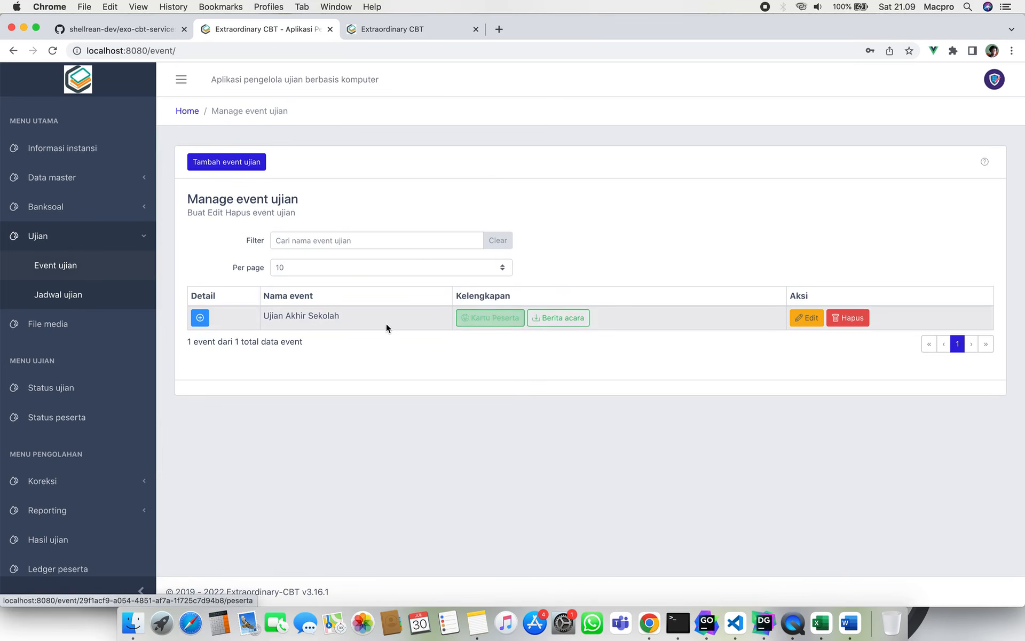
Review the Ujian Akhir Sekolah Kartu Peserta login cards and return to its Detail row.
click(479, 319)
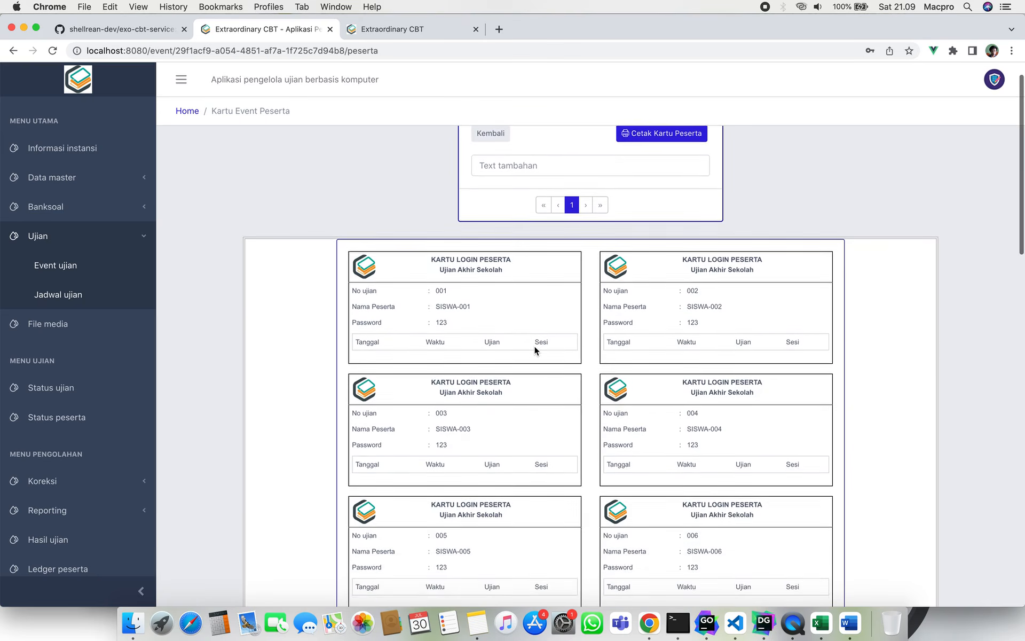
scroll(534, 344, down, 10)
scroll(534, 347, down, 10)
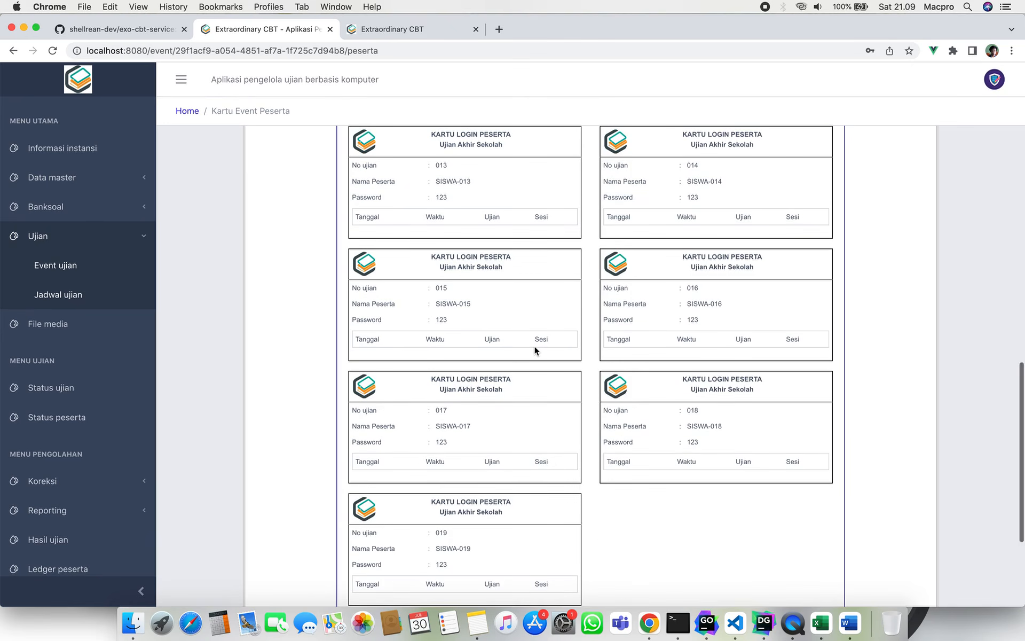
scroll(534, 345, up, 15)
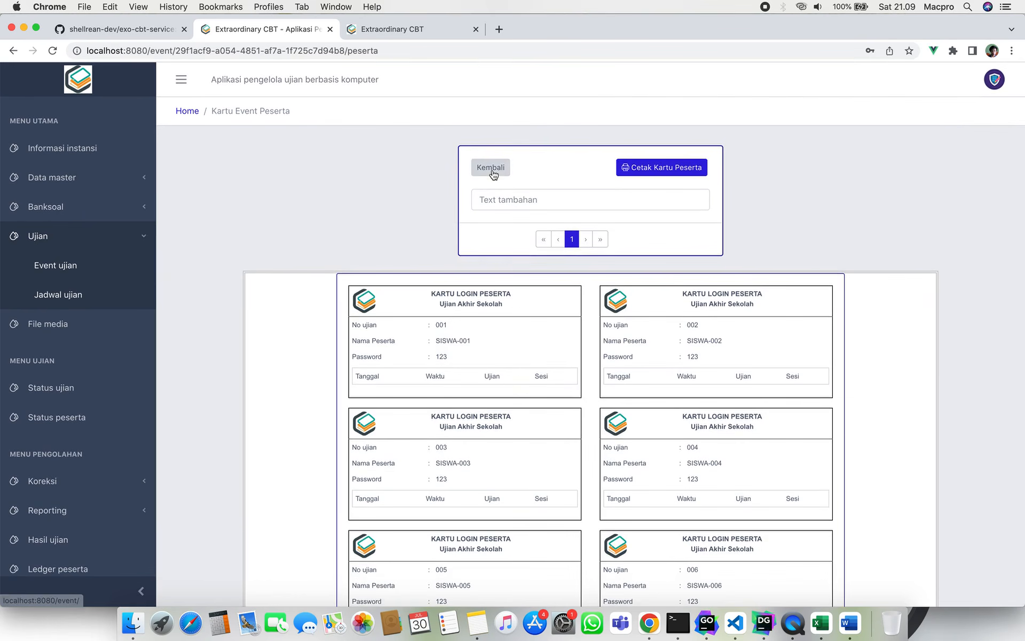
click(490, 167)
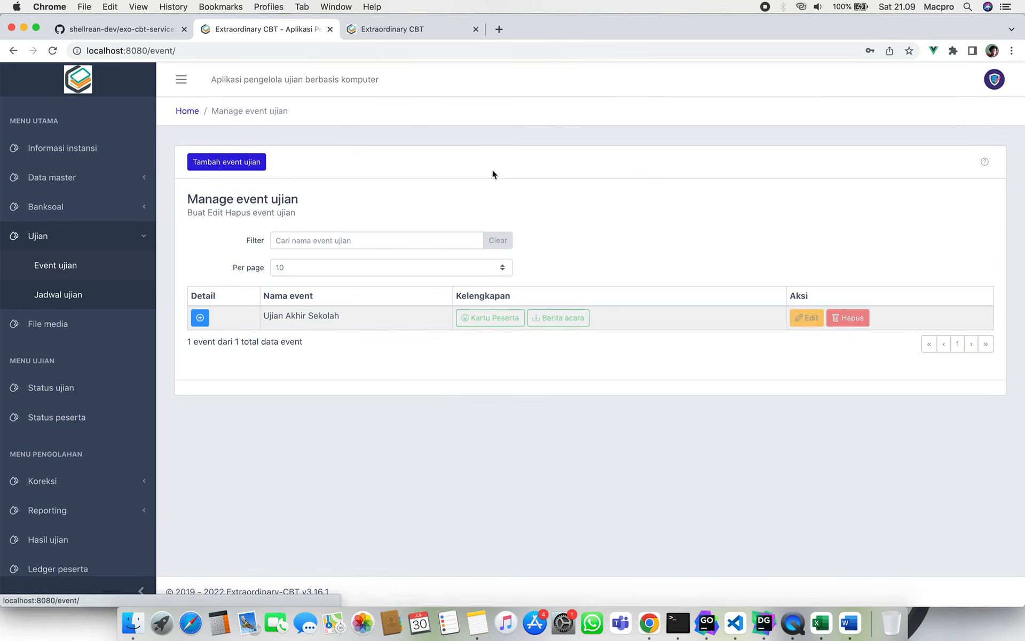
click(200, 318)
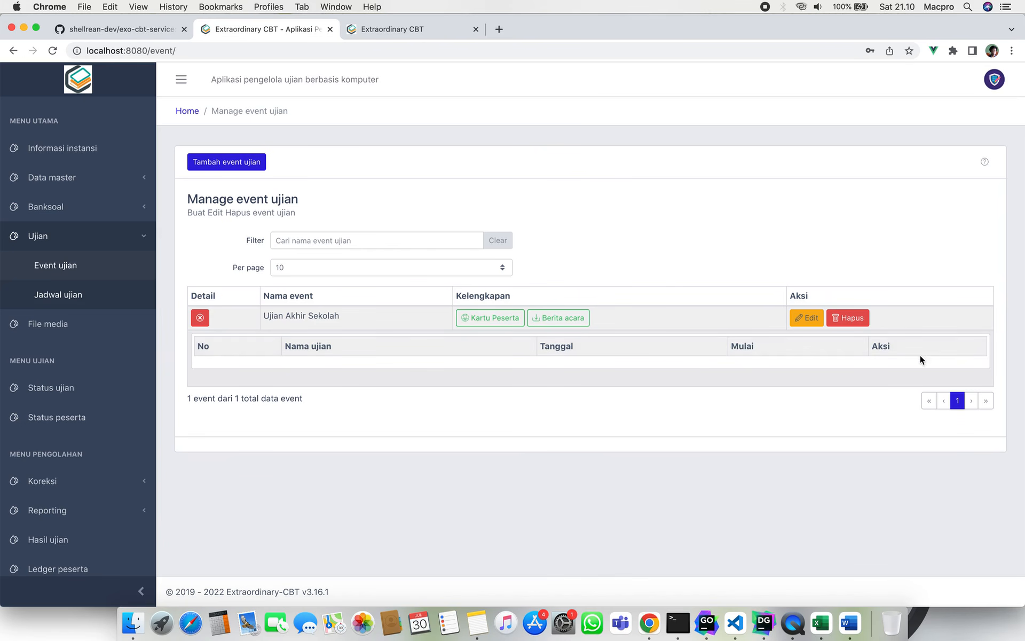
Go to Jadwal ujian and start a new schedule with Tambah jadwal.
click(103, 302)
click(238, 168)
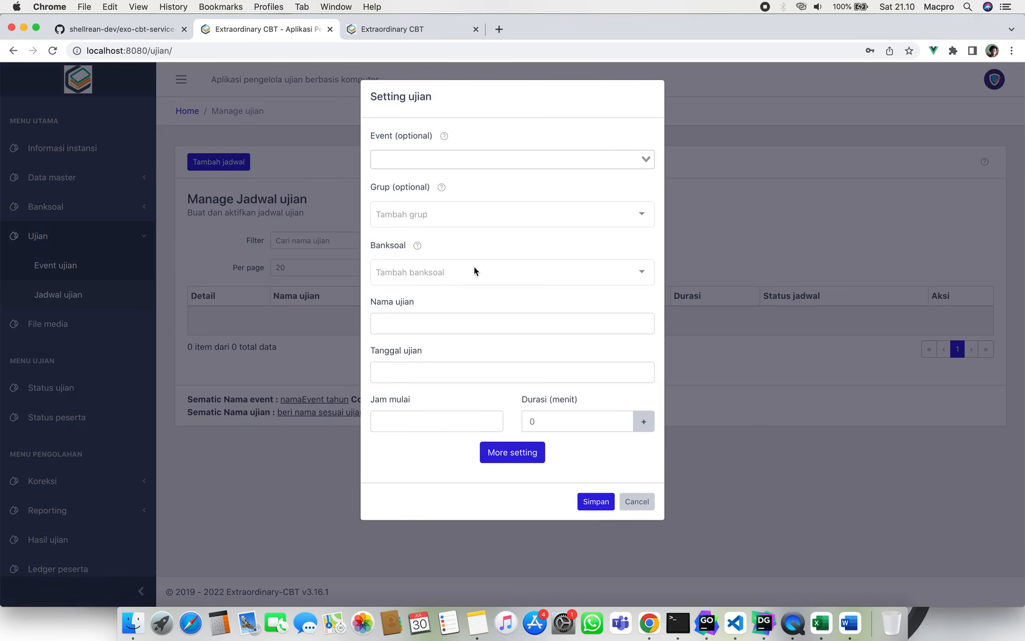
Name the exam 'UAS-H1 - Matematika', choose bank BKSL-51R-2022 and date July 30, 2022.
click(473, 327)
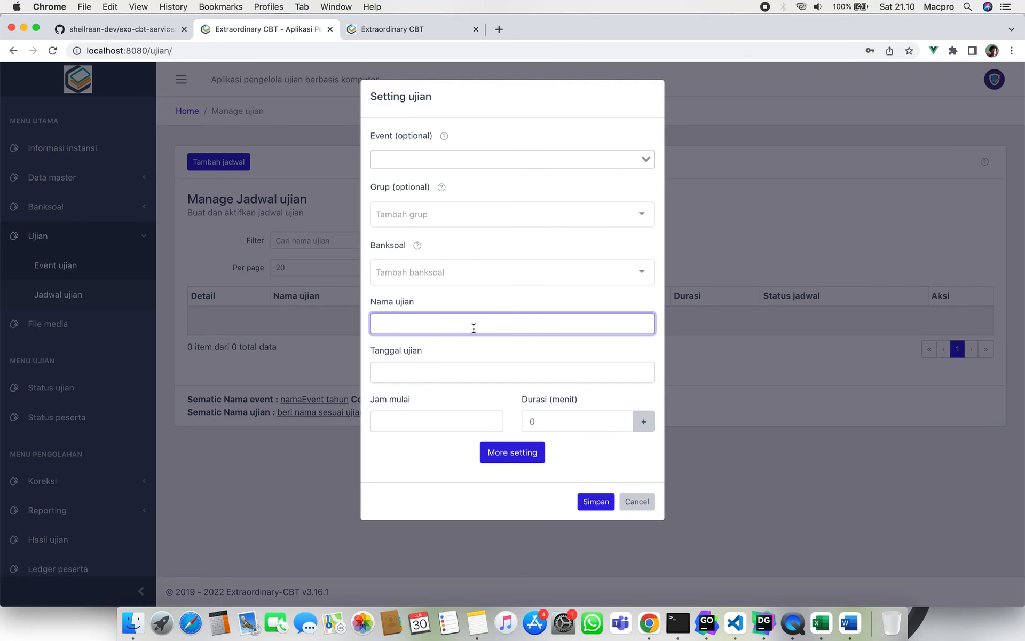
text(UAS-H1 - Matematika)
click(449, 274)
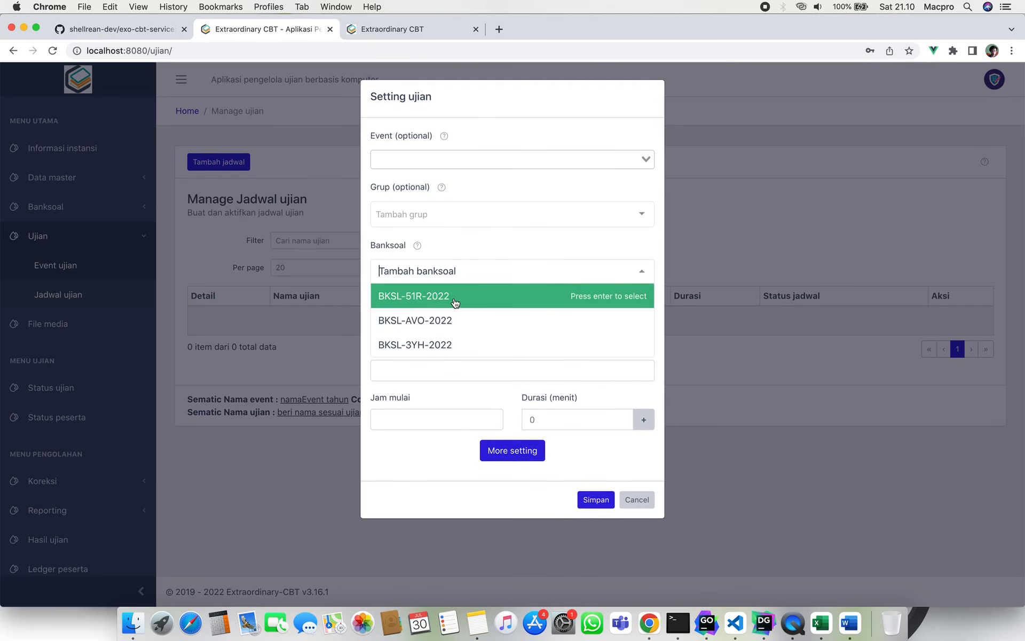
click(455, 297)
click(476, 377)
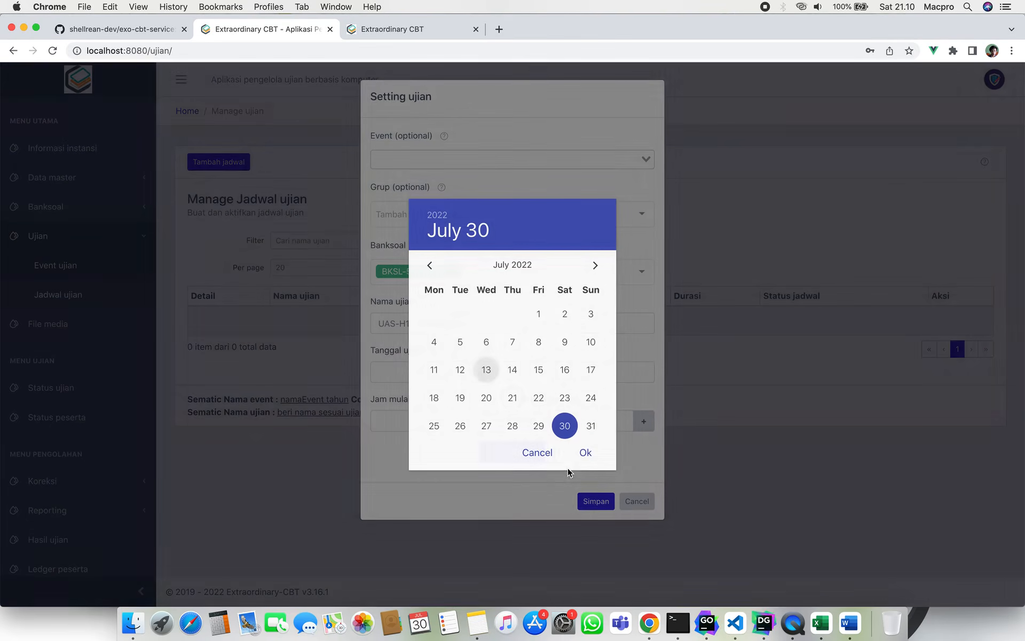
click(585, 454)
Set start 21:10, duration 120 minutes, event Ujian Akhir Sekolah, and save the schedule.
click(422, 426)
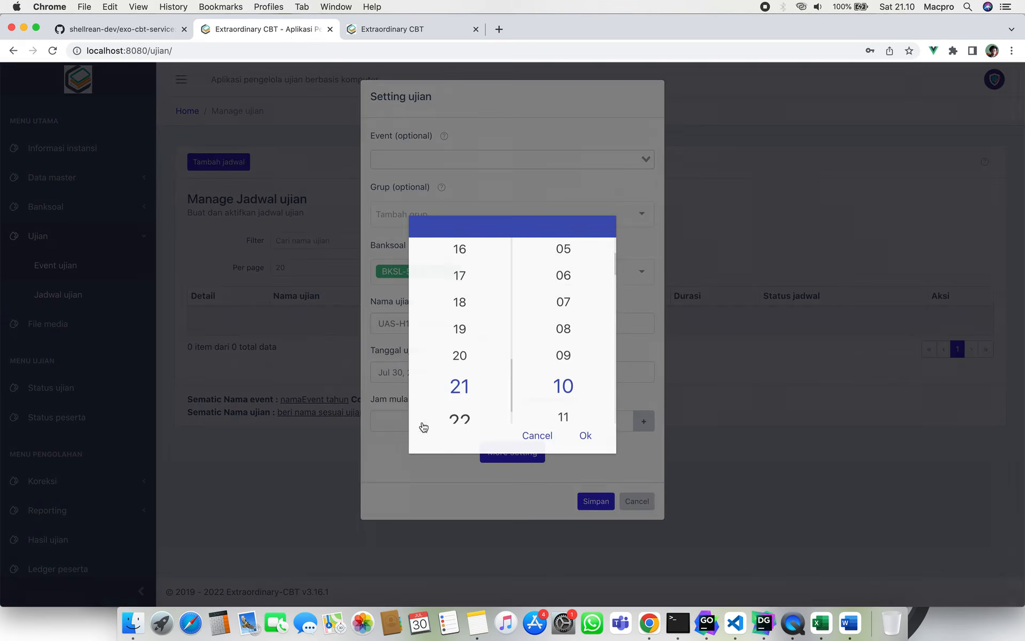
click(584, 437)
click(582, 423)
text(1)
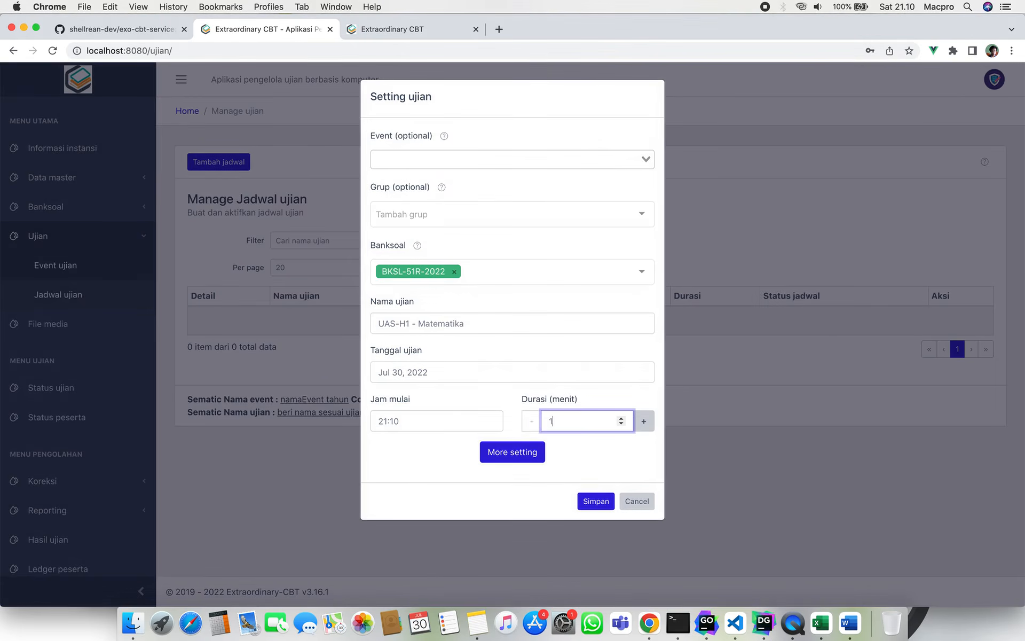
text(20)
click(542, 163)
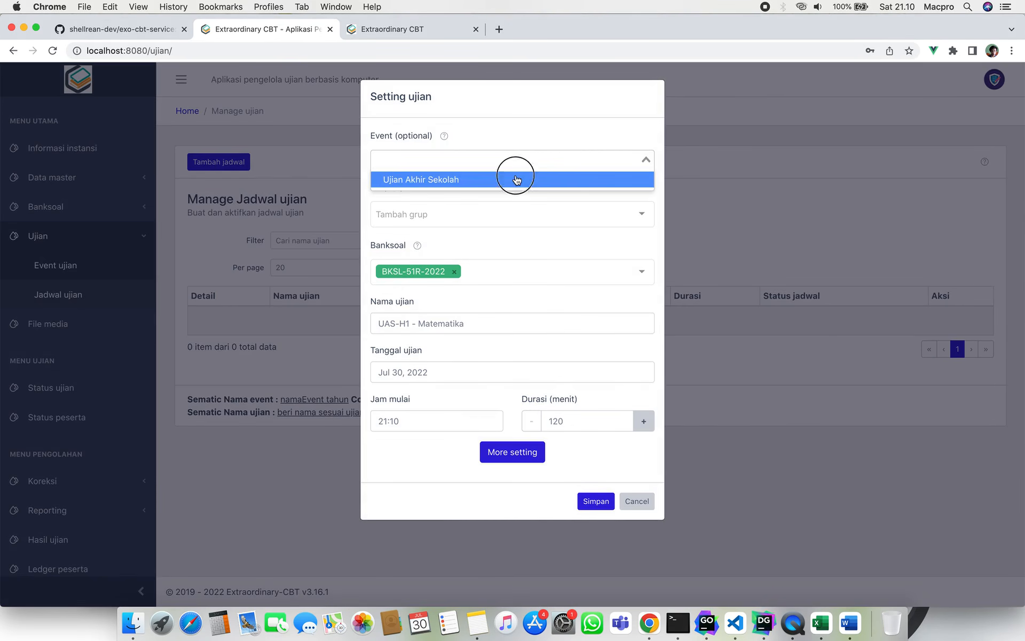
click(517, 175)
click(606, 500)
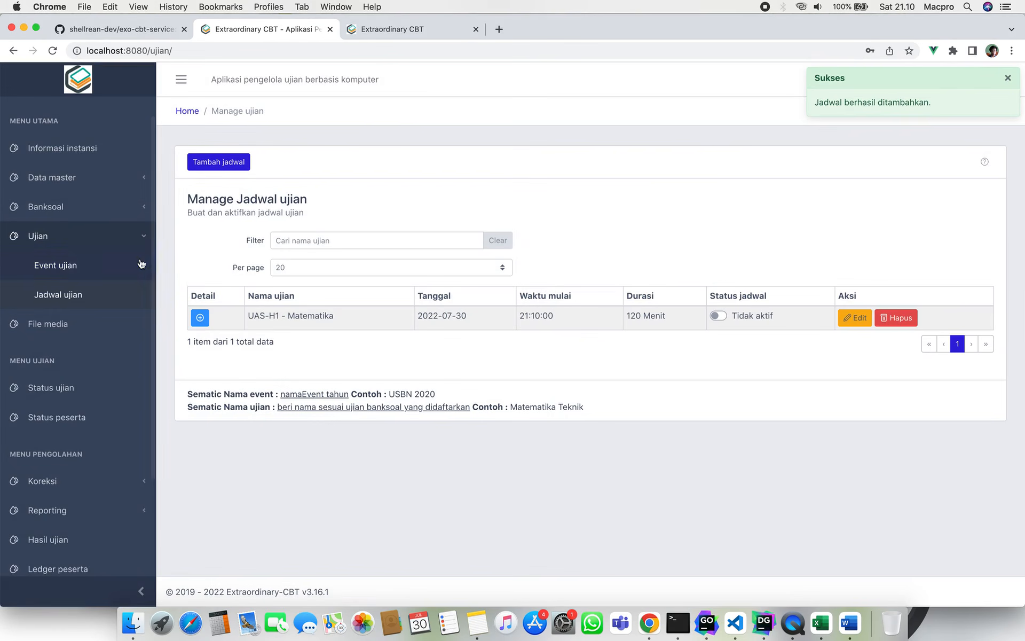
click(56, 269)
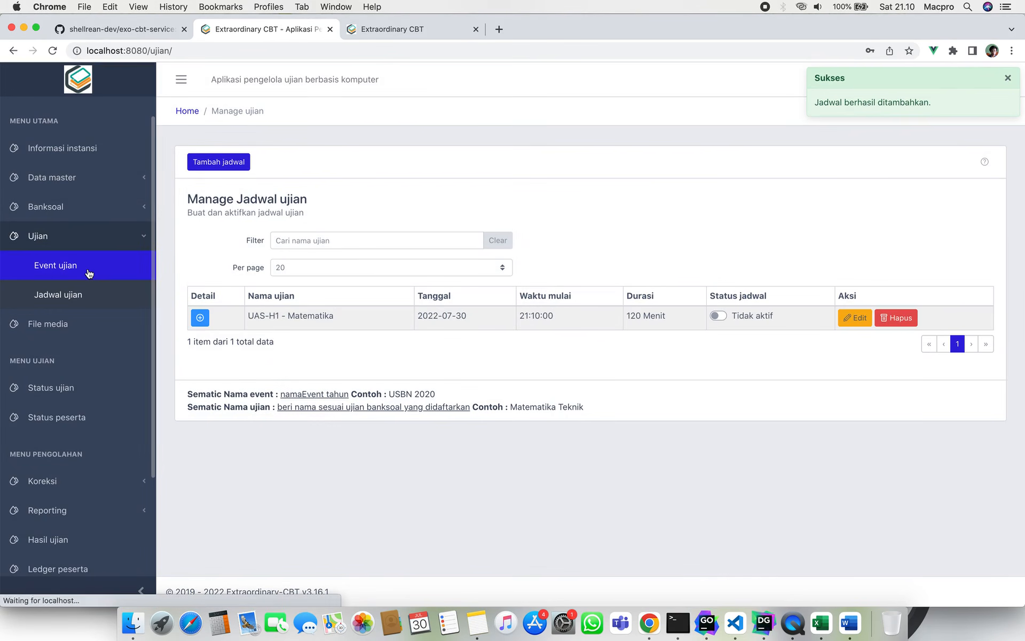
Review participant 001's details in the Data master Peserta list.
click(202, 318)
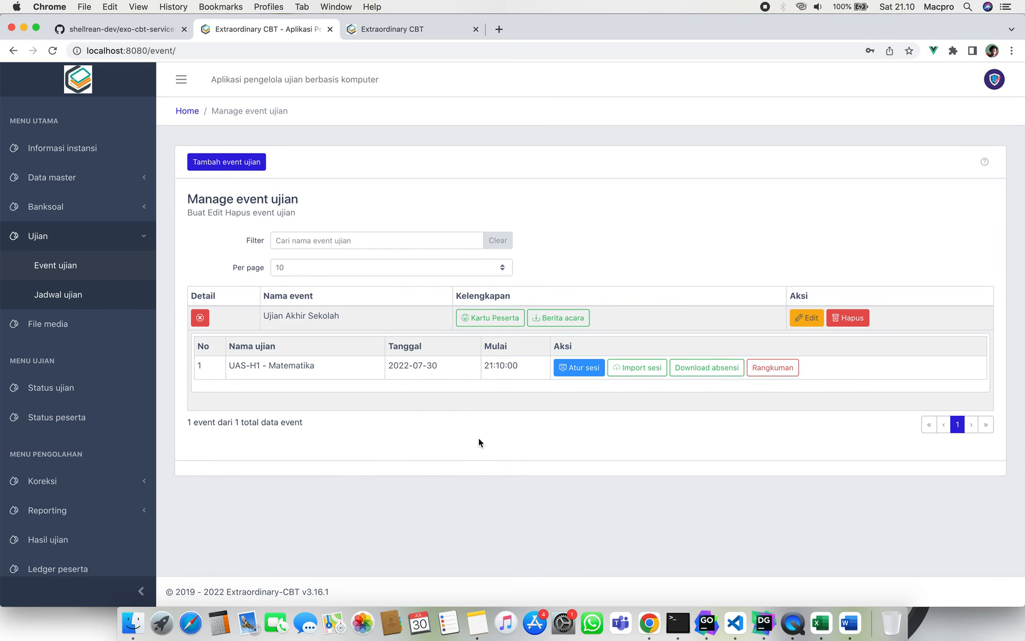
click(91, 177)
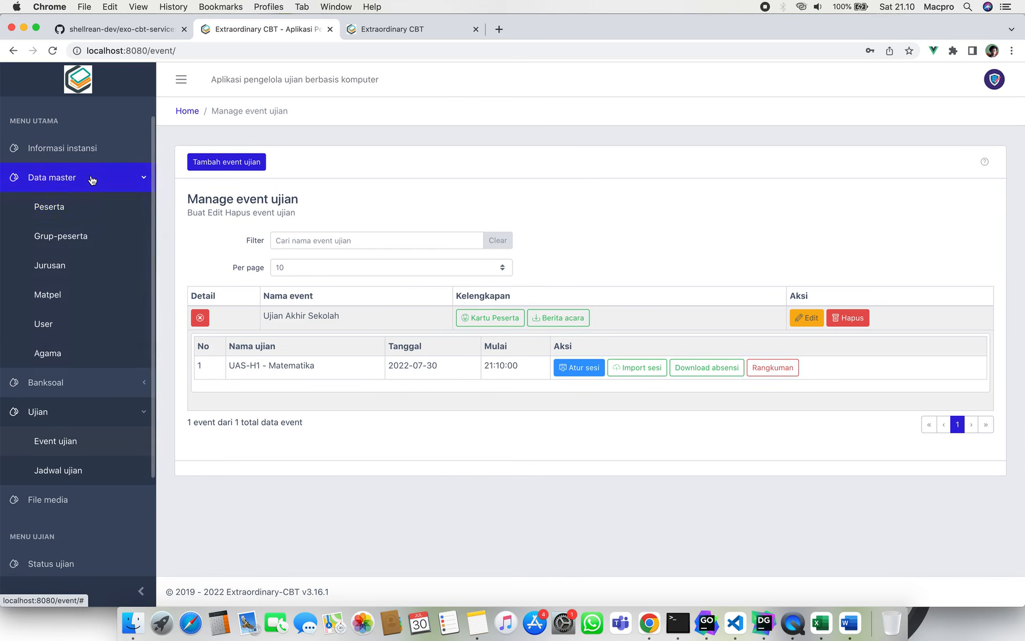
click(99, 211)
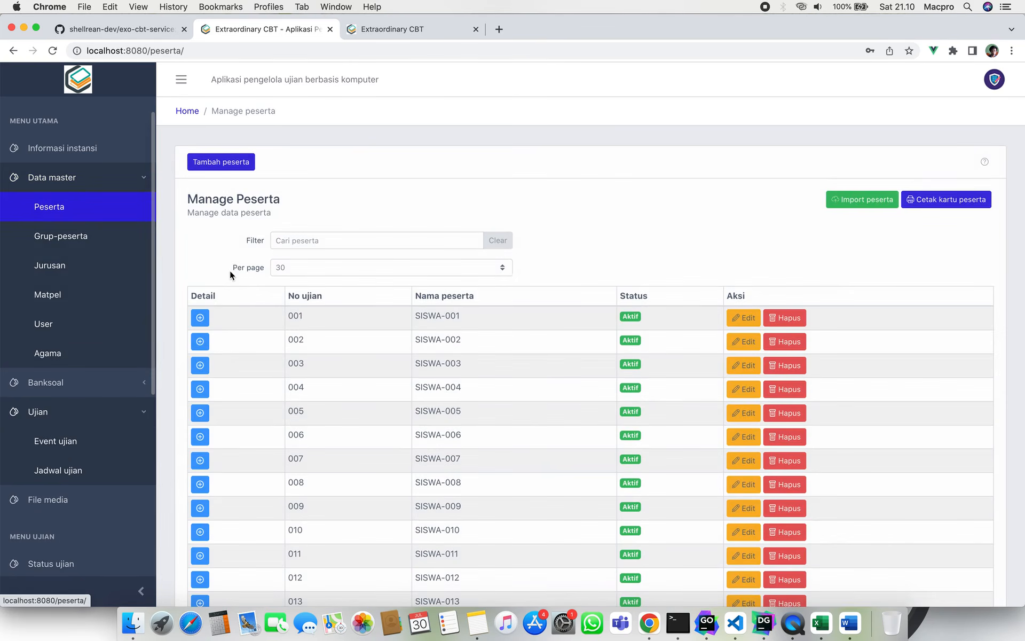
scroll(263, 324, down, 2)
click(200, 267)
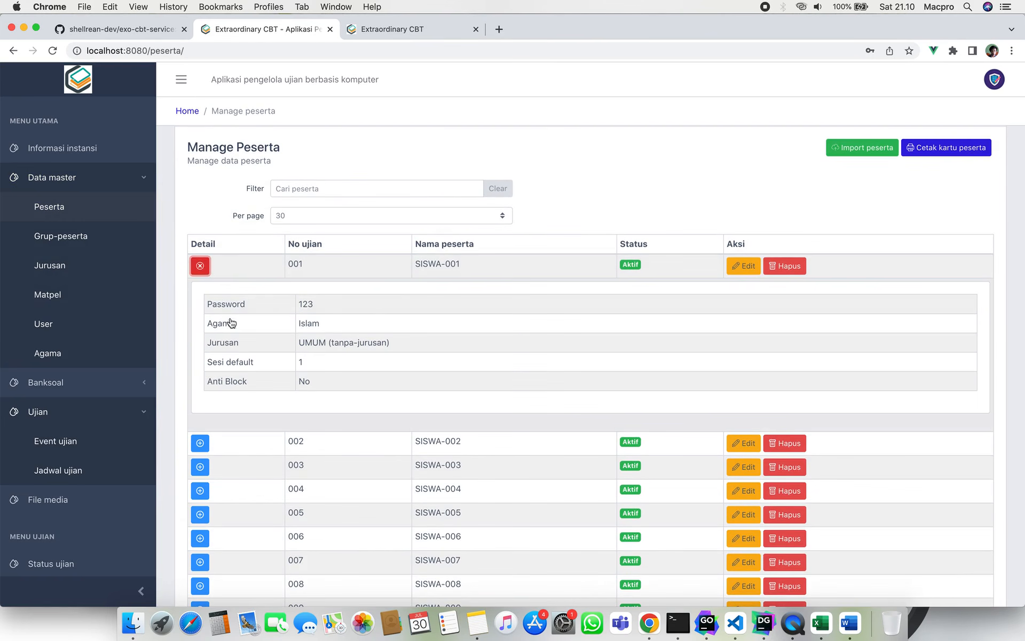
click(201, 266)
click(200, 266)
click(199, 266)
Back on Event ujian, expand Ujian Akhir Sekolah to show UAS-H1 - Matematika.
click(140, 178)
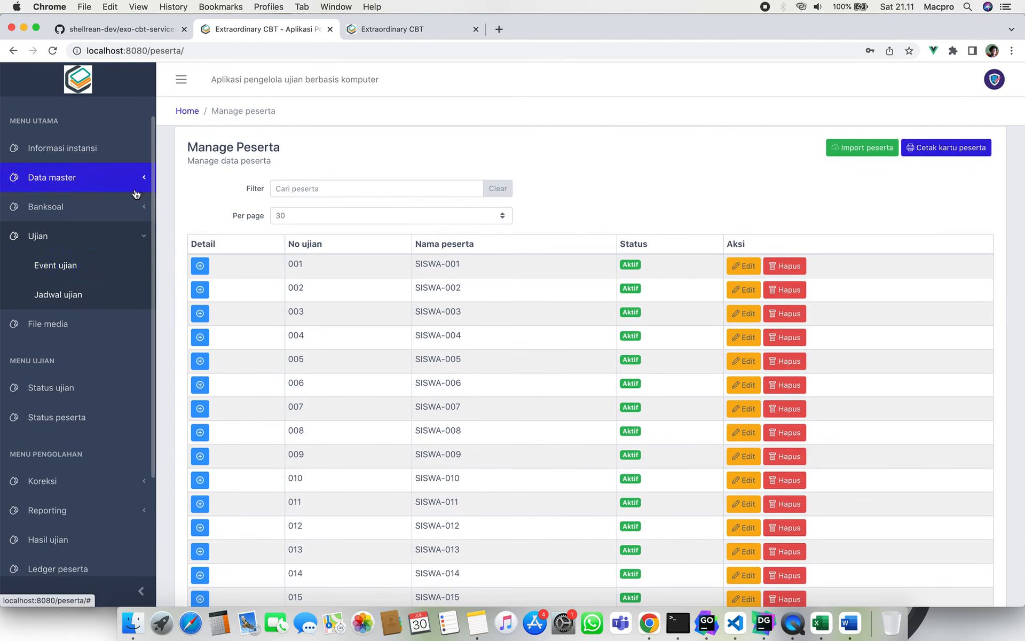
click(111, 273)
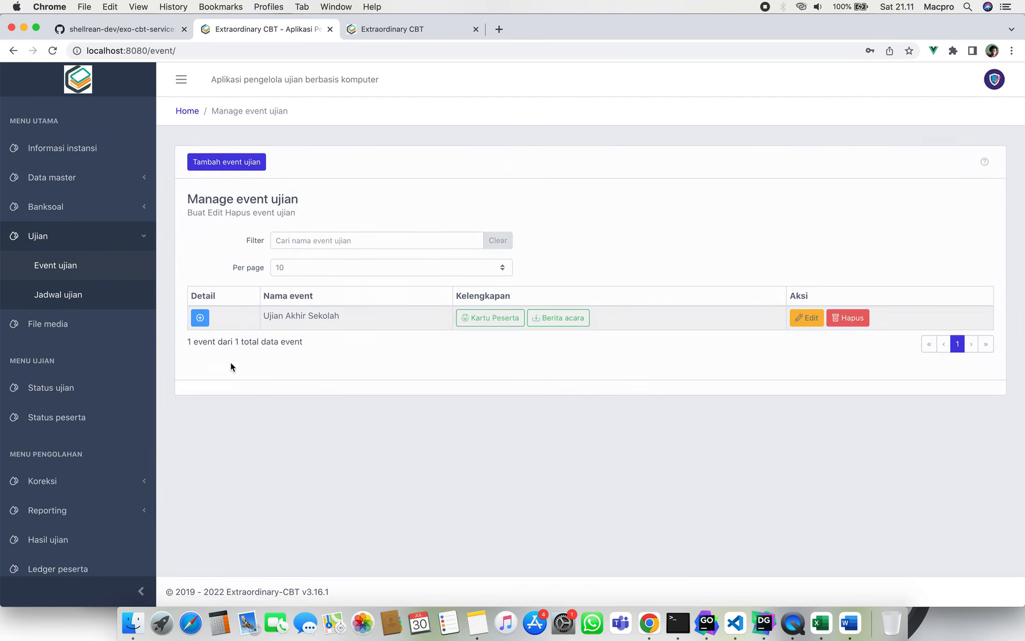
click(200, 319)
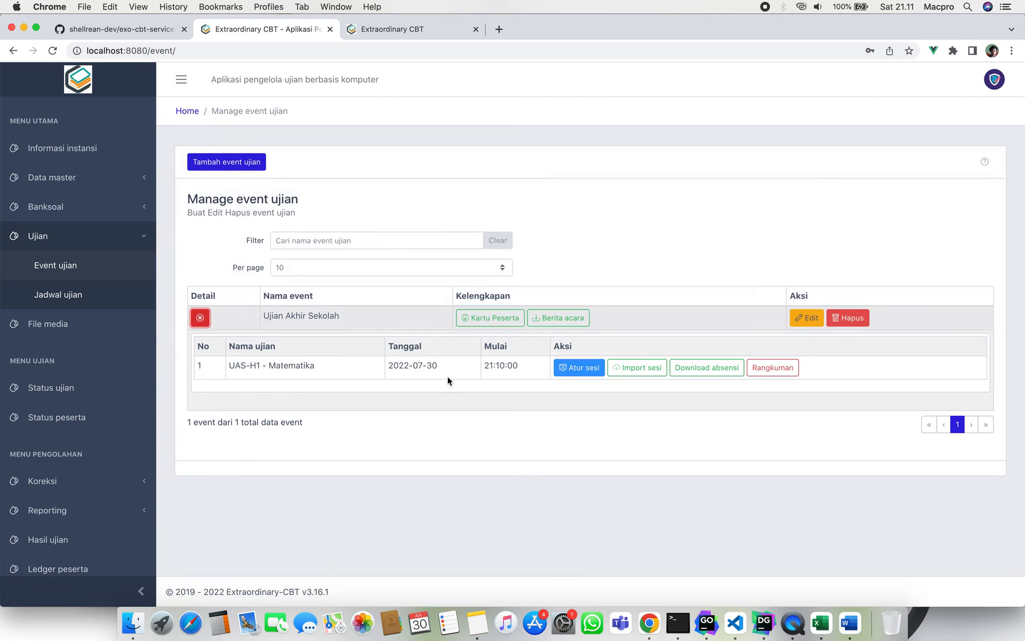
Open Atur sesi for UAS-H1 - Matematika and browse the Sesi 1–4 participant tabs.
click(587, 369)
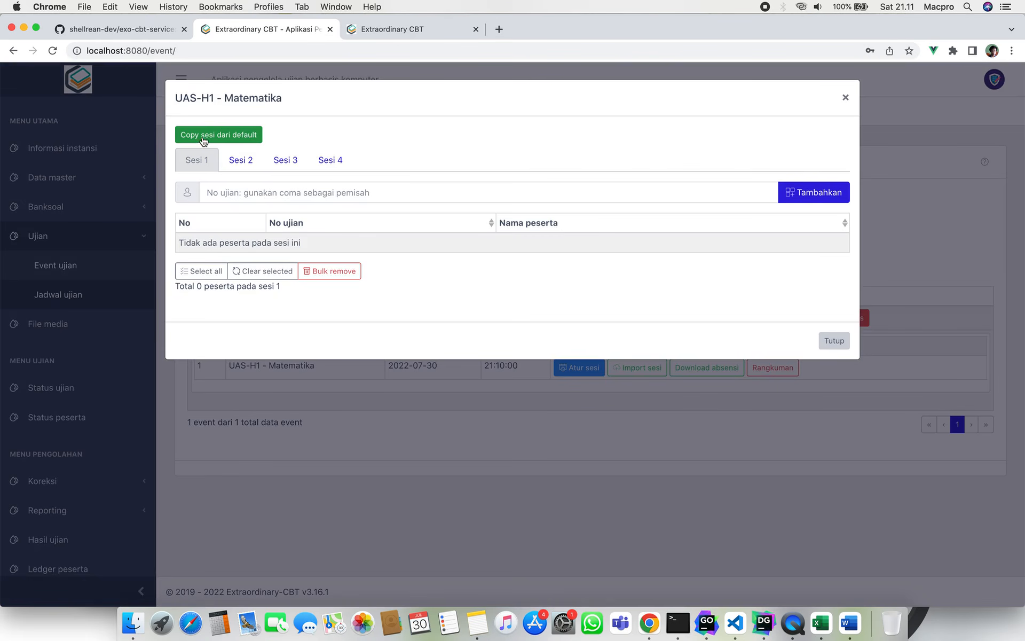
click(240, 160)
click(291, 163)
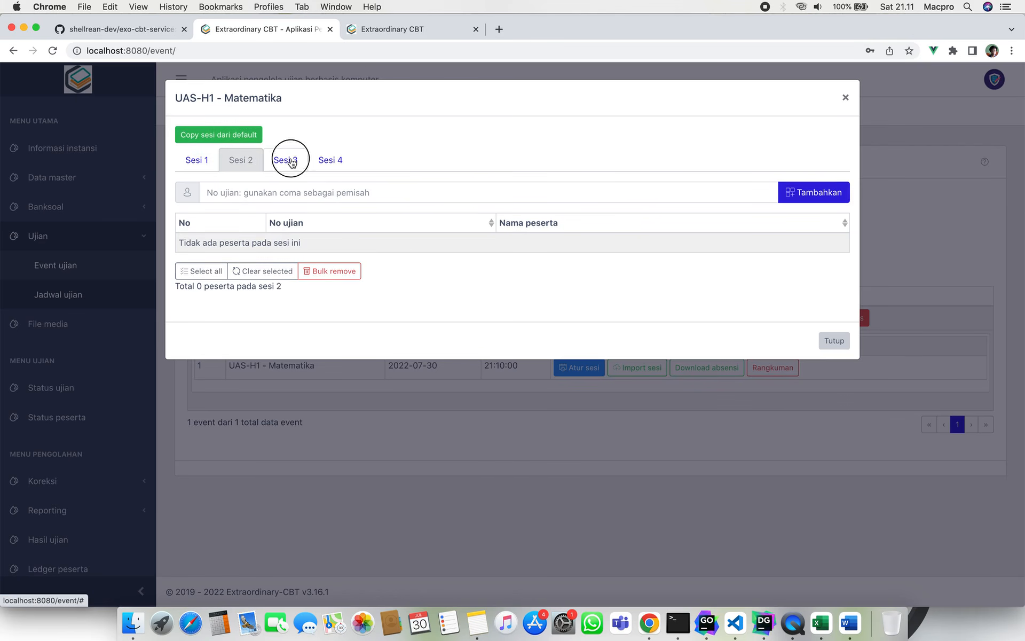
click(331, 160)
click(206, 166)
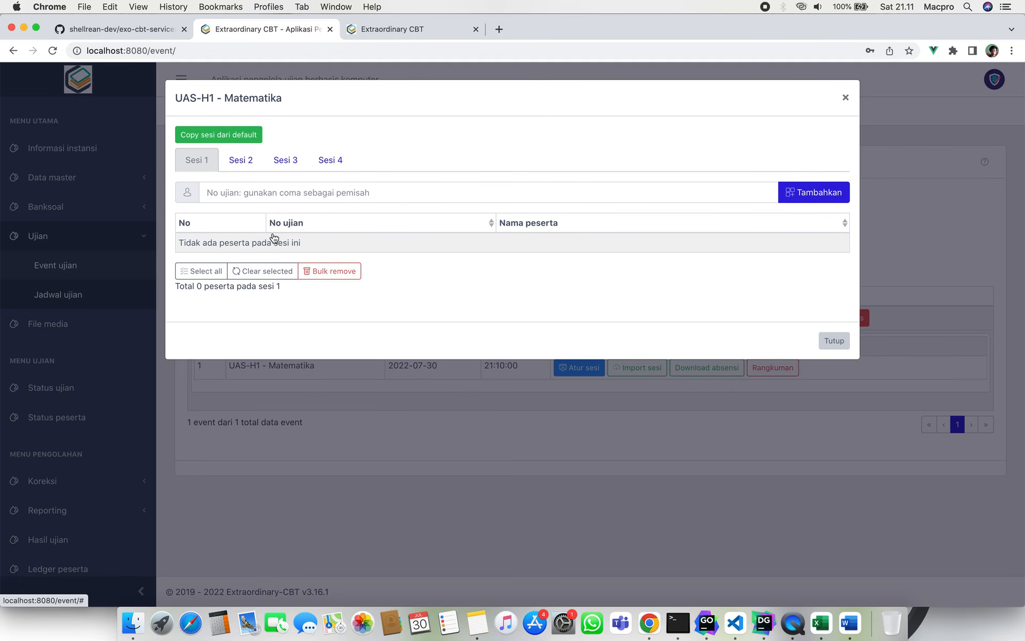
click(291, 194)
click(452, 114)
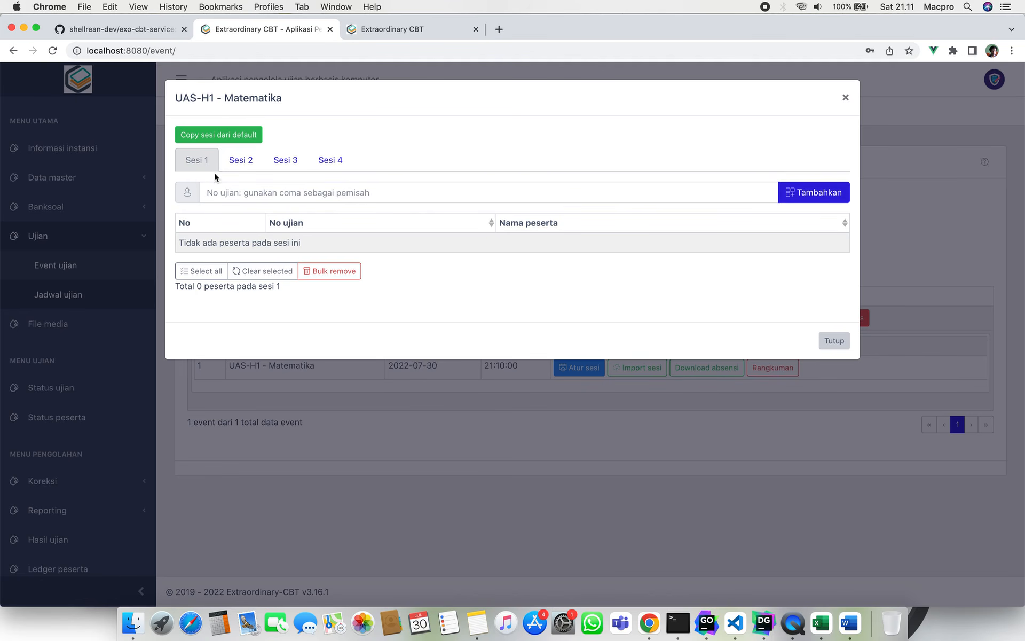
click(241, 163)
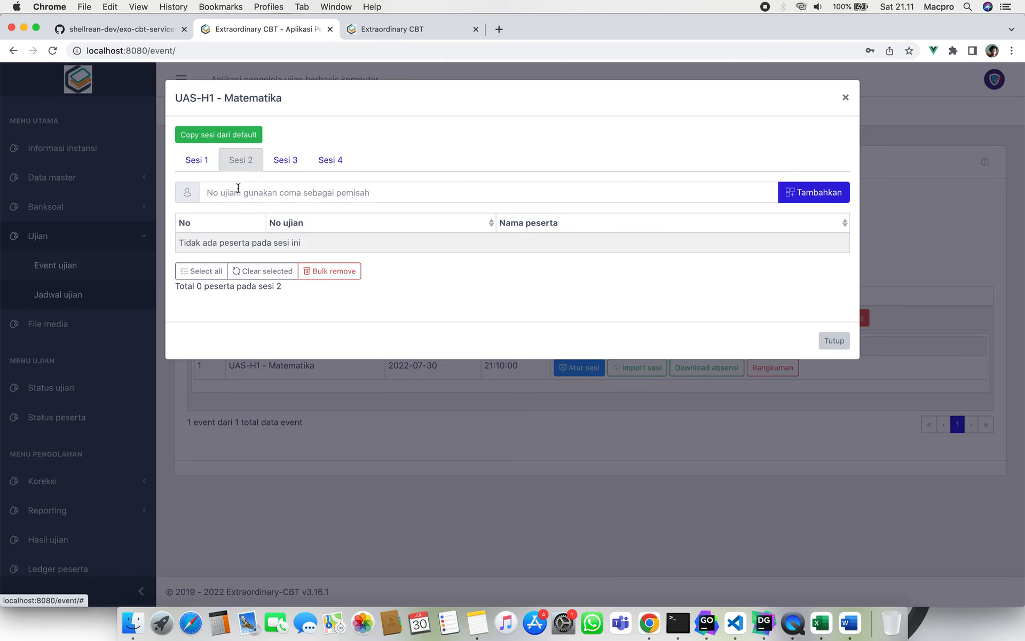
click(260, 191)
click(197, 162)
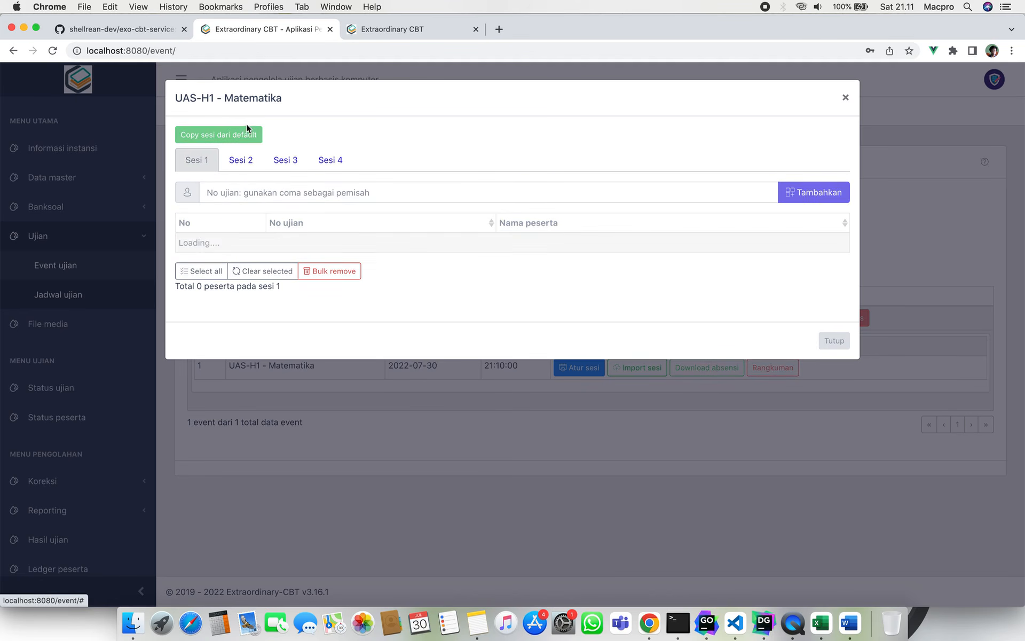
Copy sessions from default ('Iya, Lanjutkan!') and verify 17 participants in Sesi 1, 2 in Sesi 2.
click(260, 137)
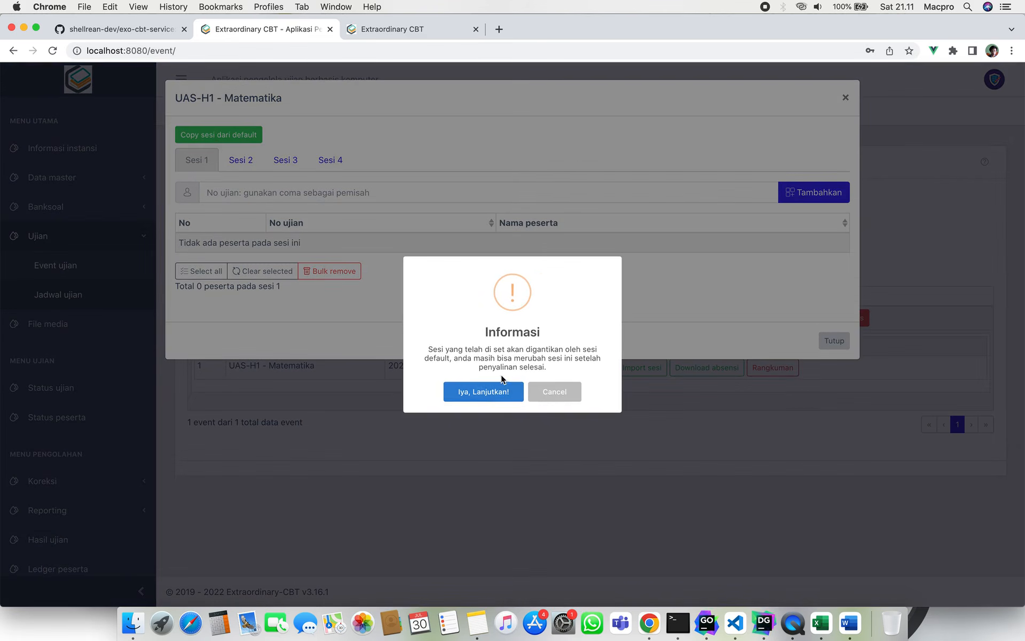
click(480, 393)
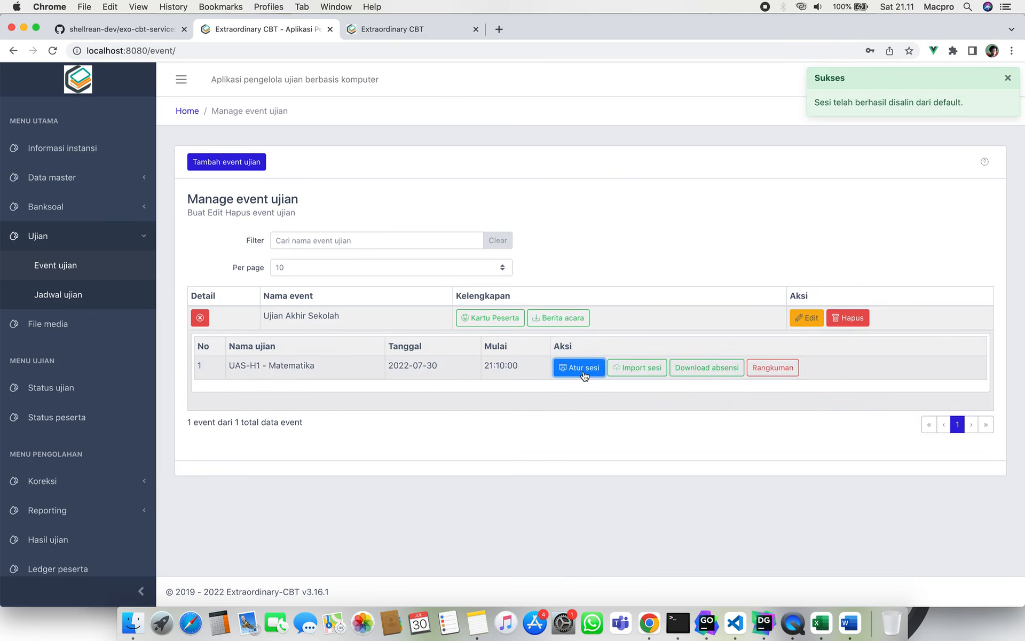
click(585, 367)
scroll(336, 329, down, 2)
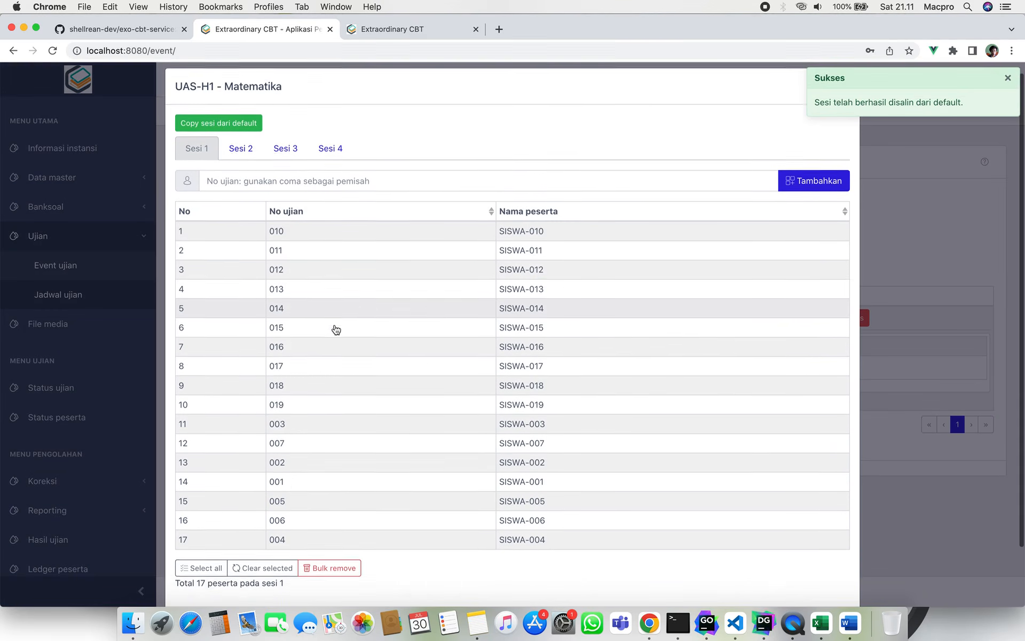
click(253, 121)
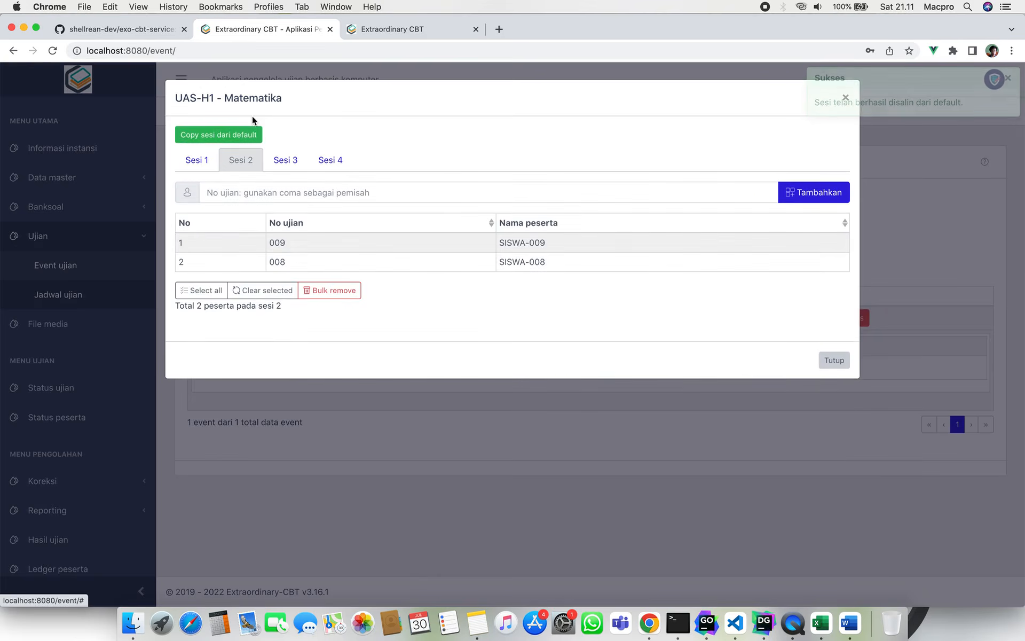
click(197, 161)
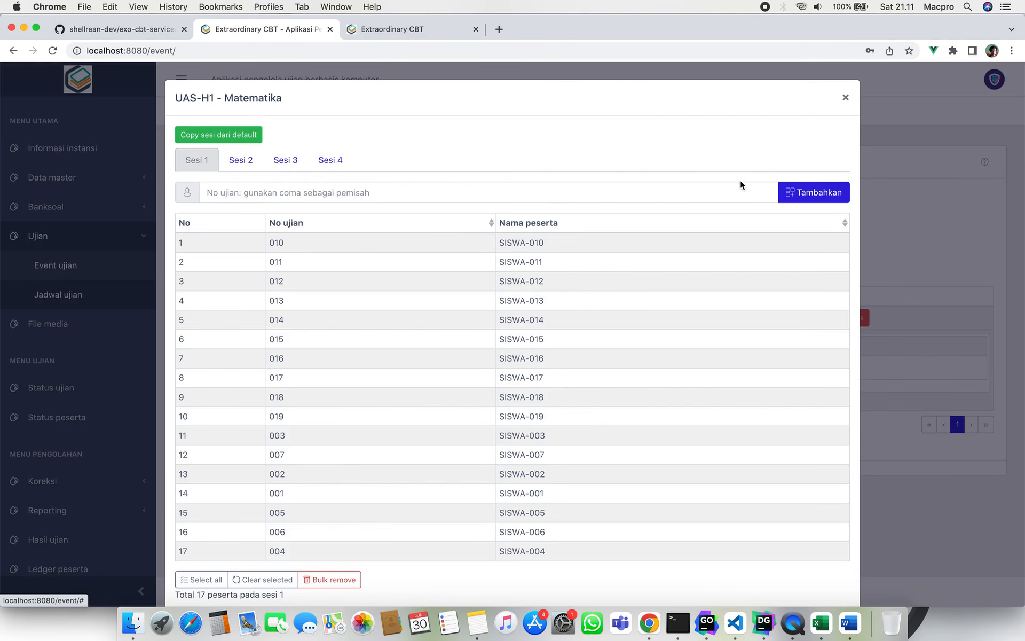
click(846, 97)
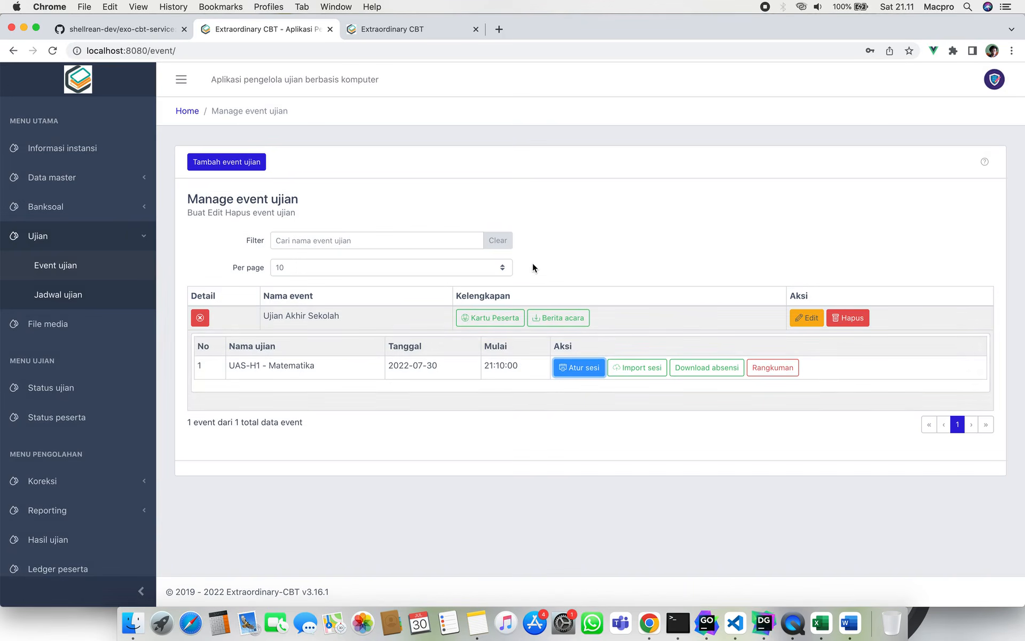
Download format-sesi-import.xlsx from Import sesi and open it in Excel from Downloads.
click(650, 370)
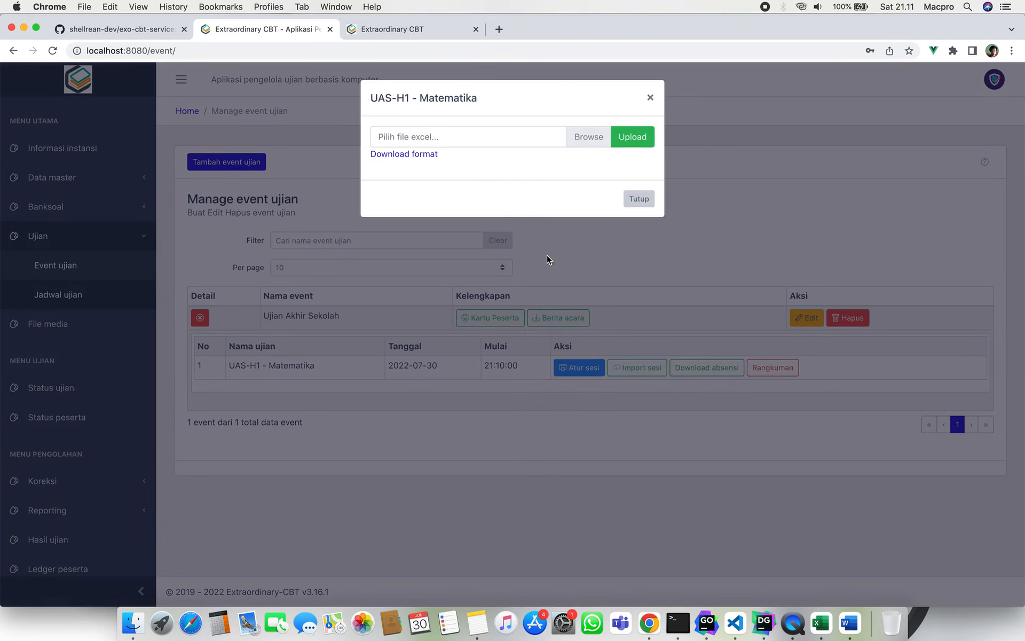
click(406, 155)
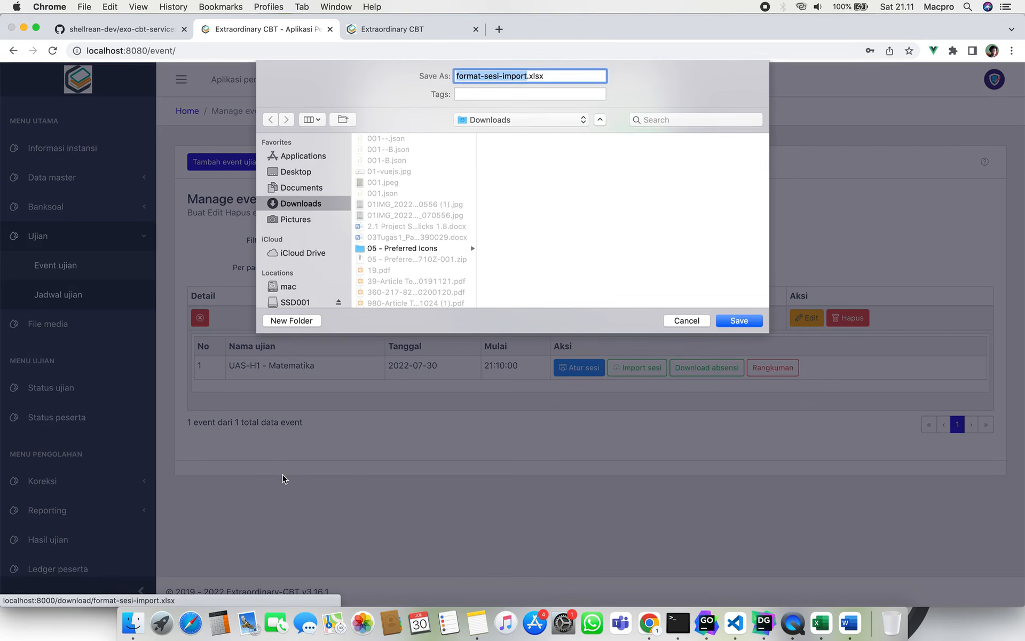
key(Return)
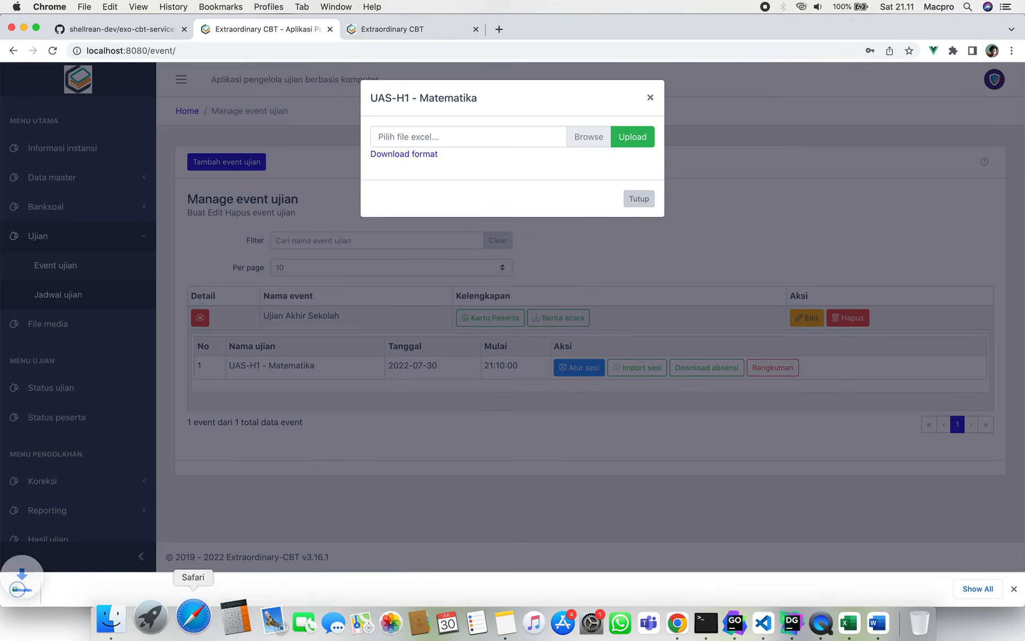
click(138, 633)
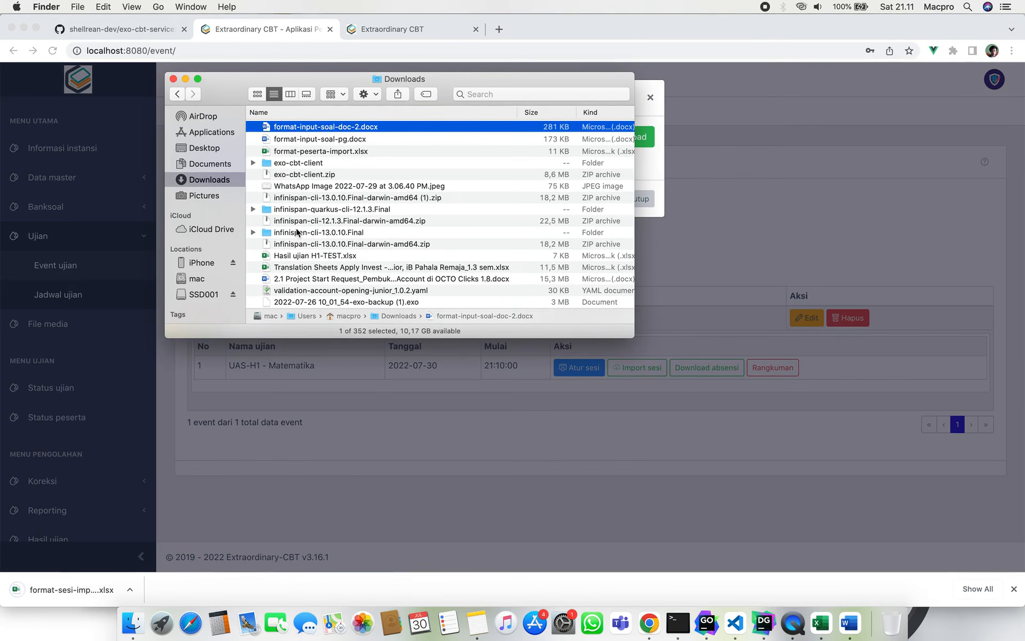
double_click(319, 126)
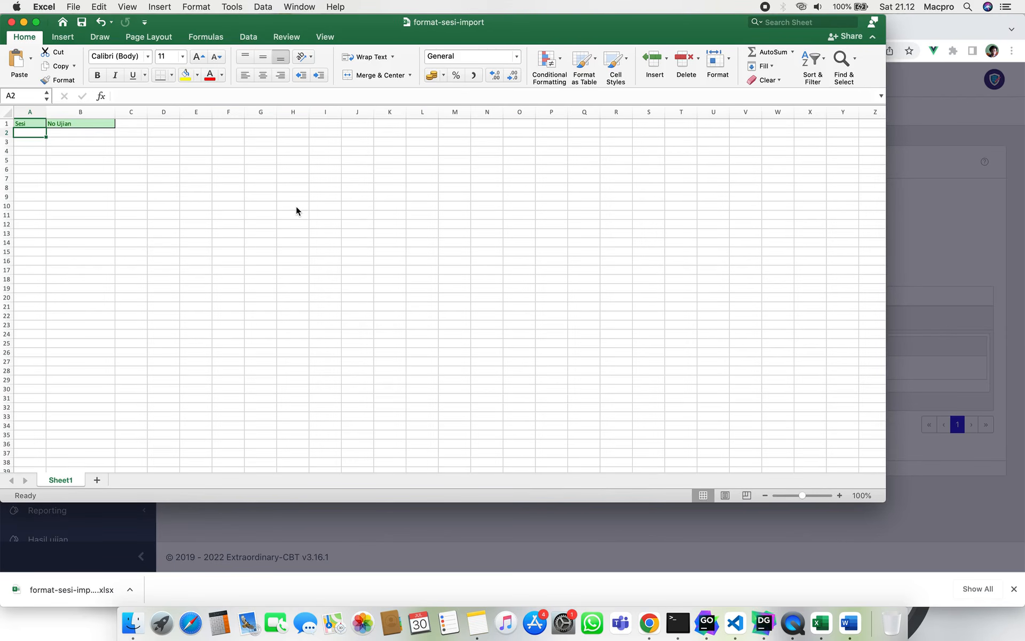
Inspect the template's Sesi (A2) and No Ujian (B2) cells without entering data, then return to Chrome.
click(123, 185)
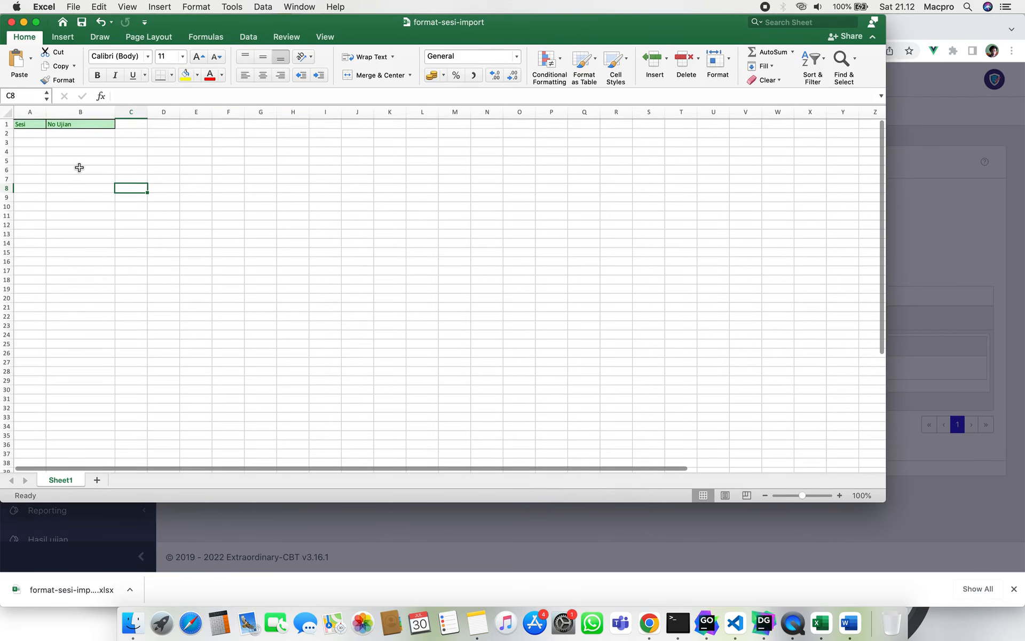
click(69, 160)
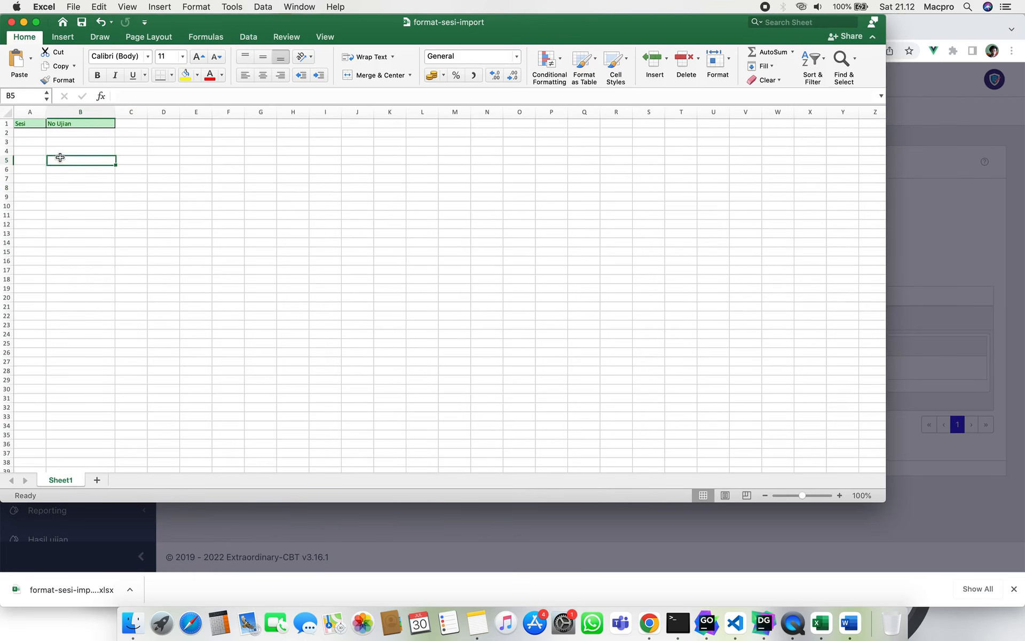
click(78, 133)
click(35, 133)
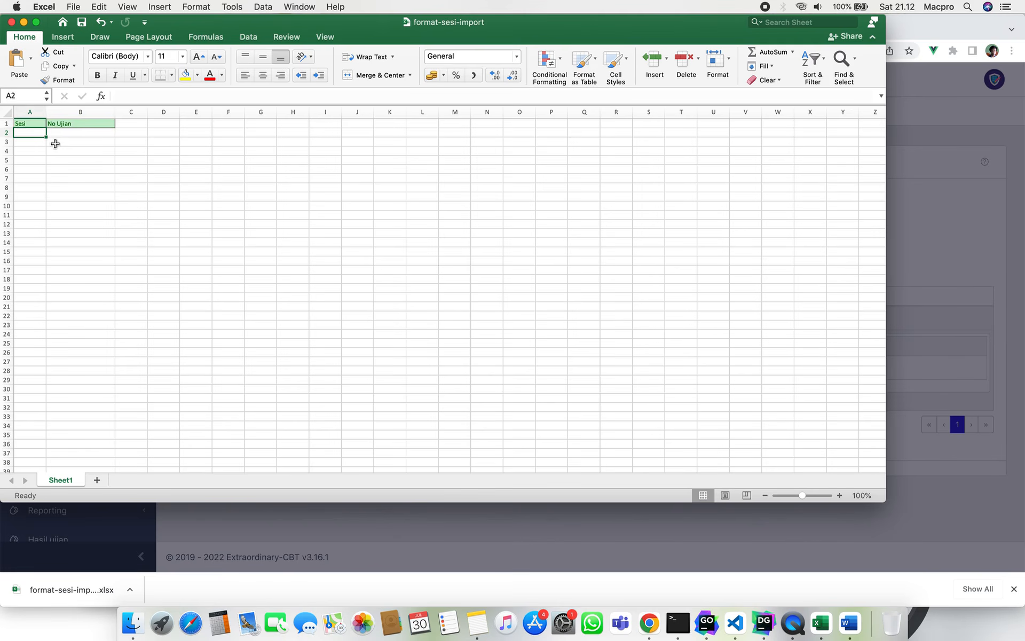
click(68, 137)
click(32, 134)
double_click(32, 134)
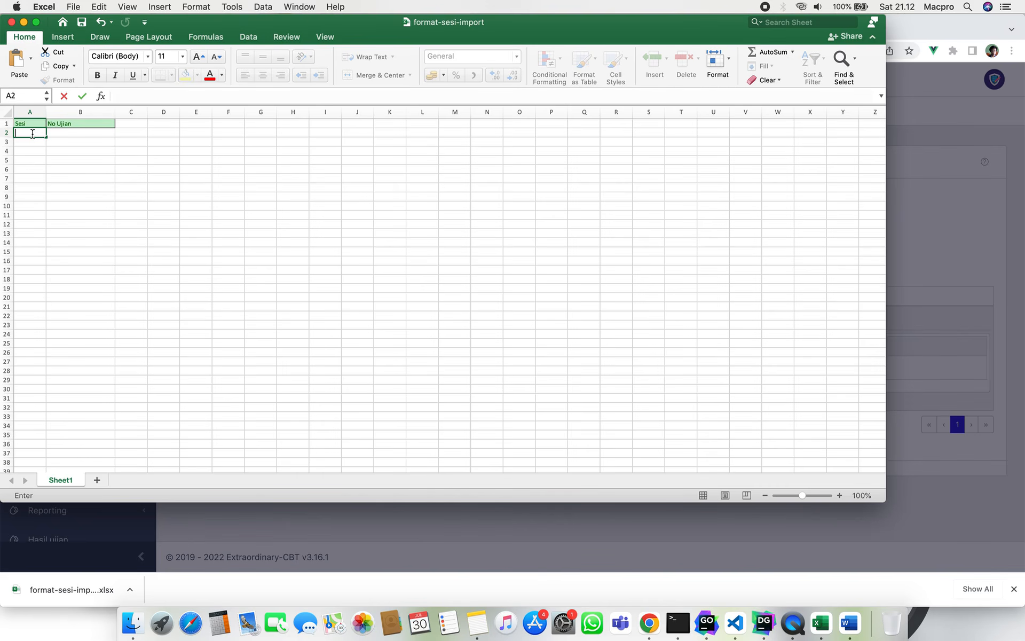
click(65, 133)
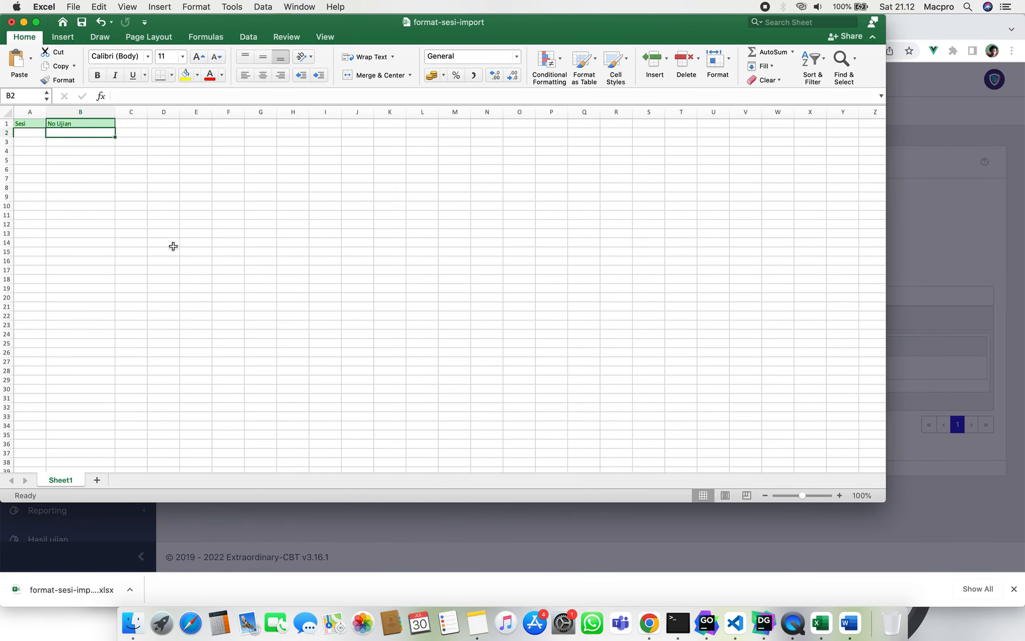
click(456, 518)
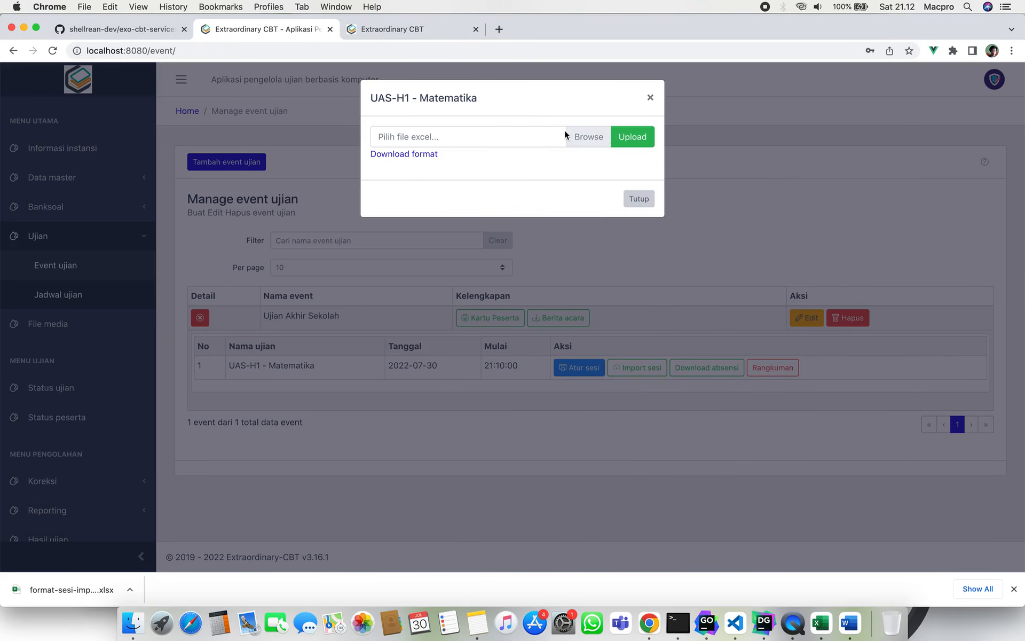
Cancel the Excel file upload, then close the session upload form and the UAS-H1 - Matematika session settings.
click(534, 142)
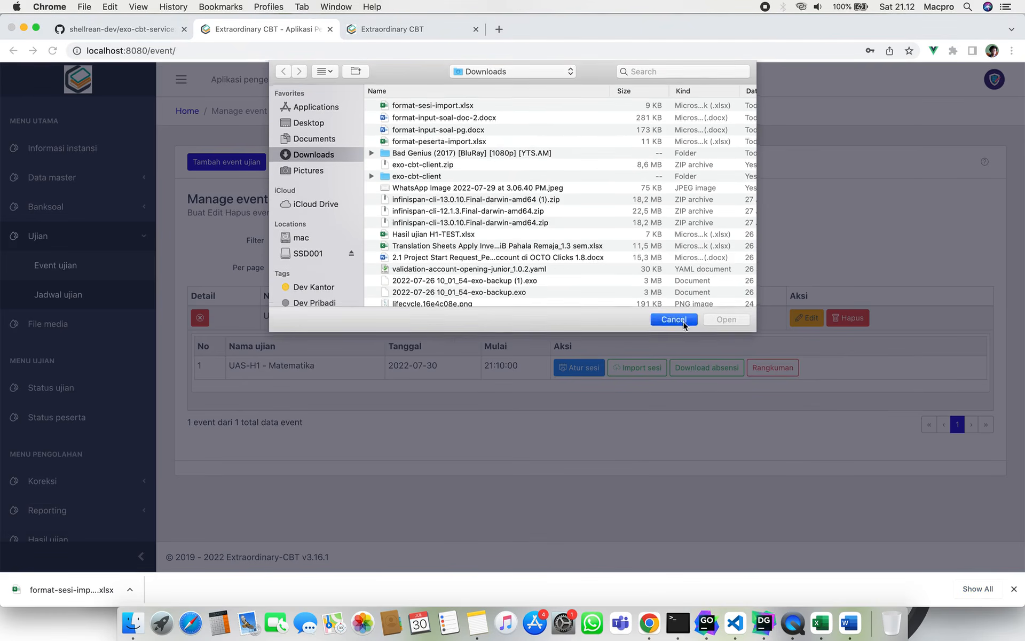
click(683, 321)
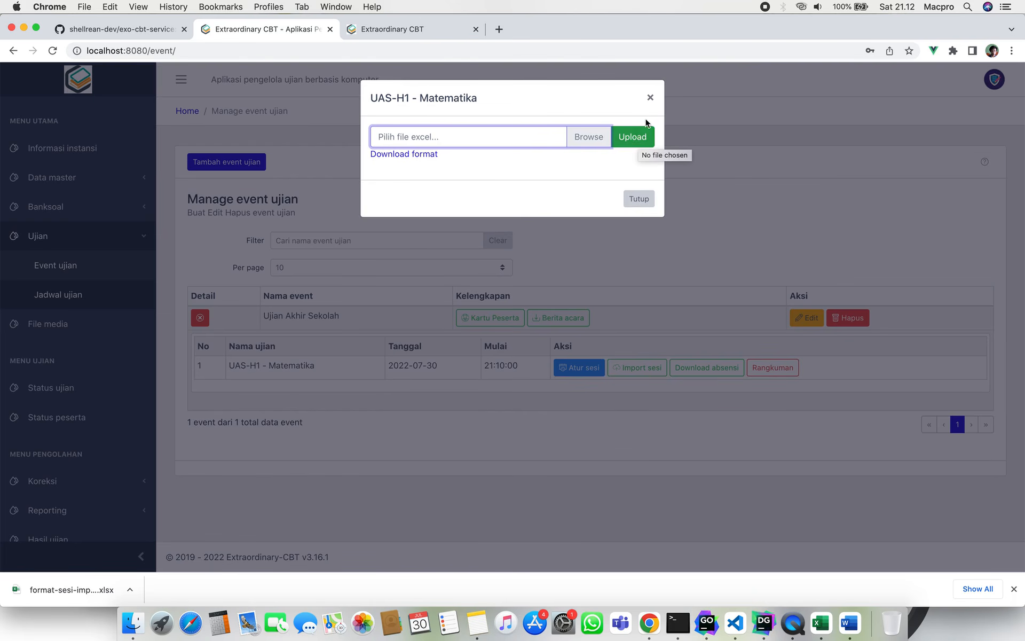
click(650, 97)
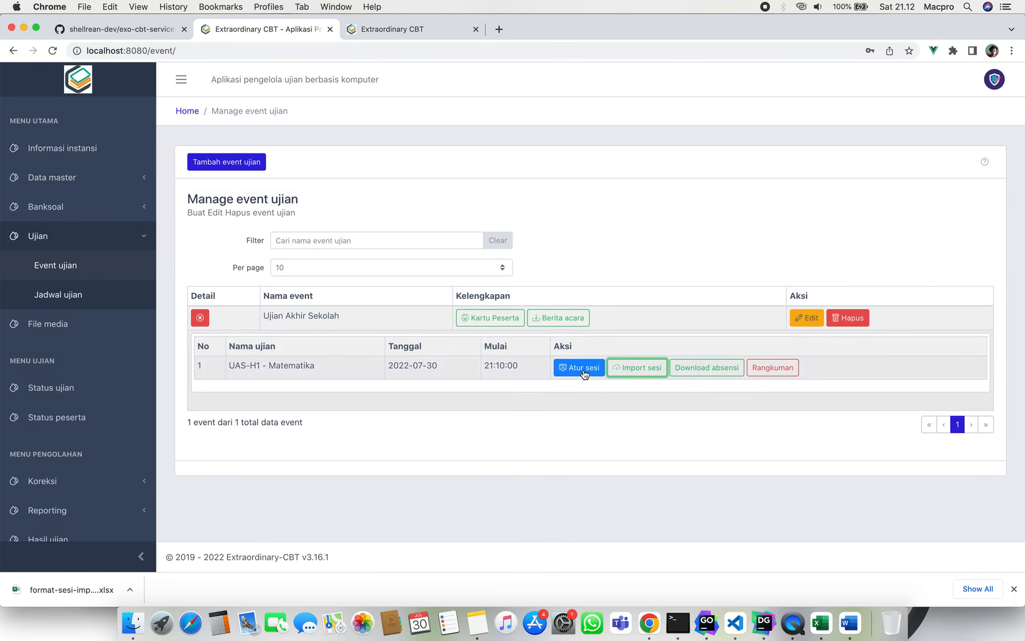
click(583, 368)
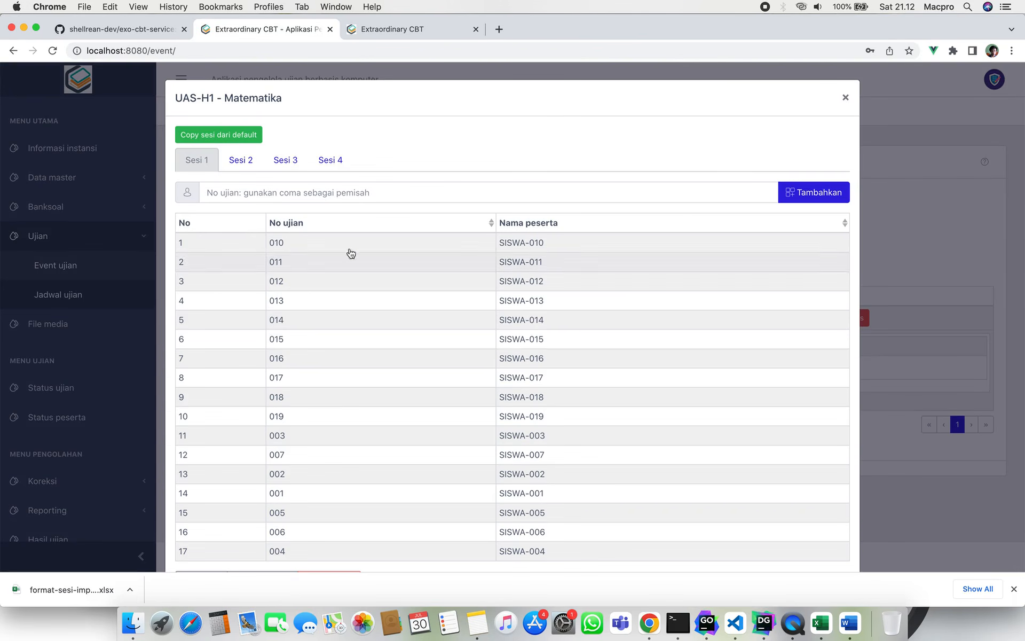
click(845, 98)
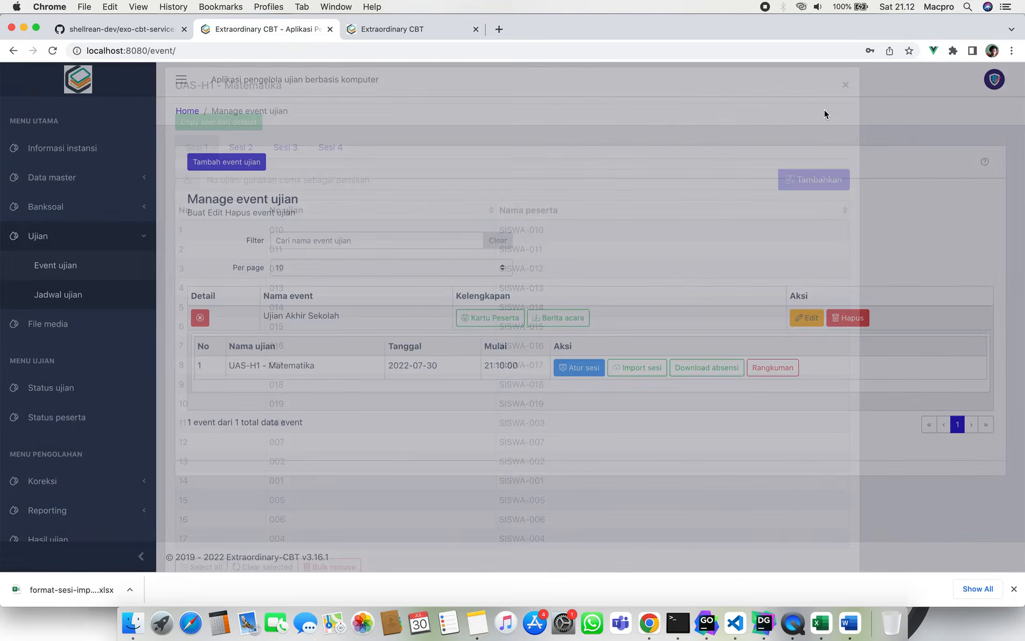
Download the Sesi 1 attendance list as Absensi_Ujian_Akhir_Sekolah_sesi-1.pdf.
click(706, 368)
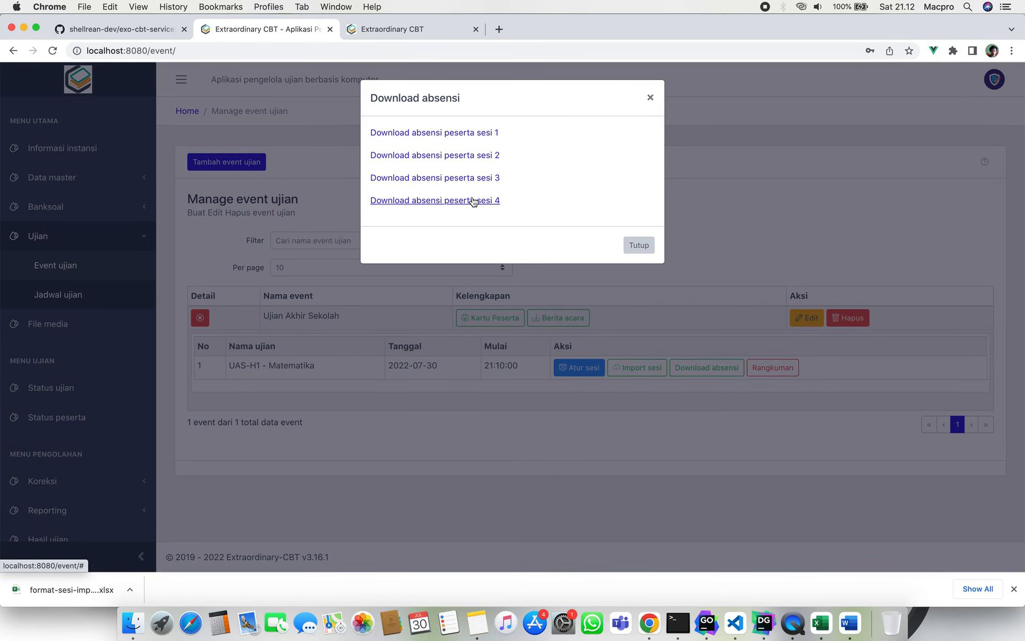
click(483, 137)
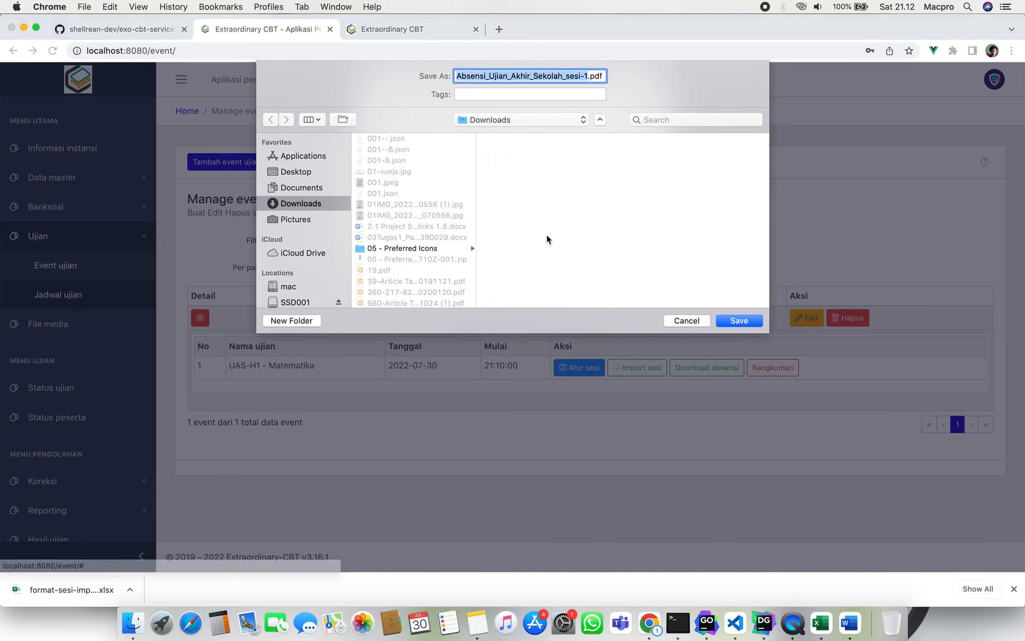
key(Return)
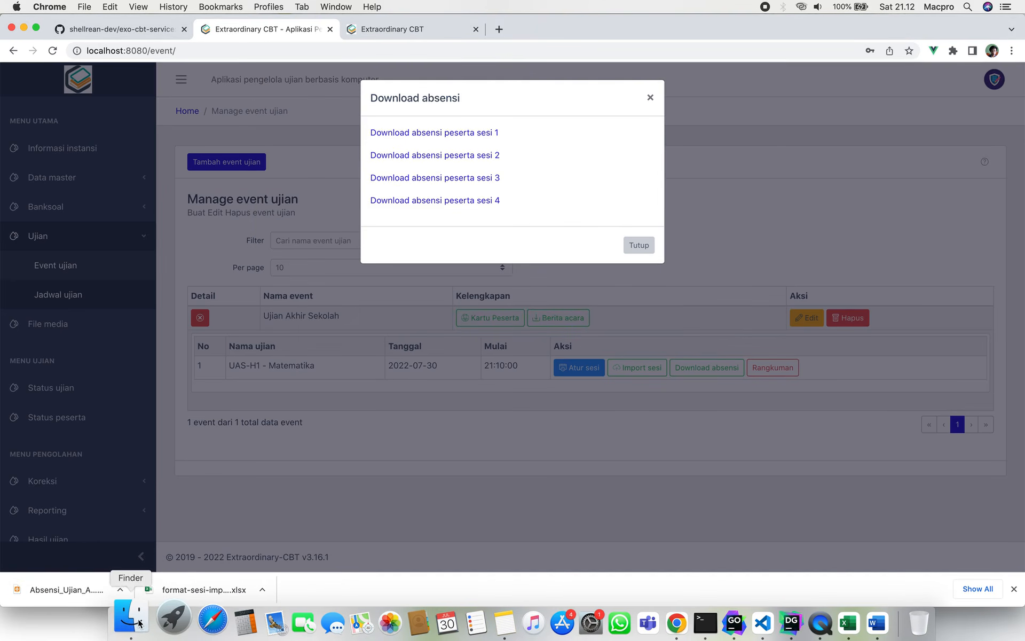
Open the downloaded attendance PDF from the Downloads folder in Google Chrome.
click(132, 622)
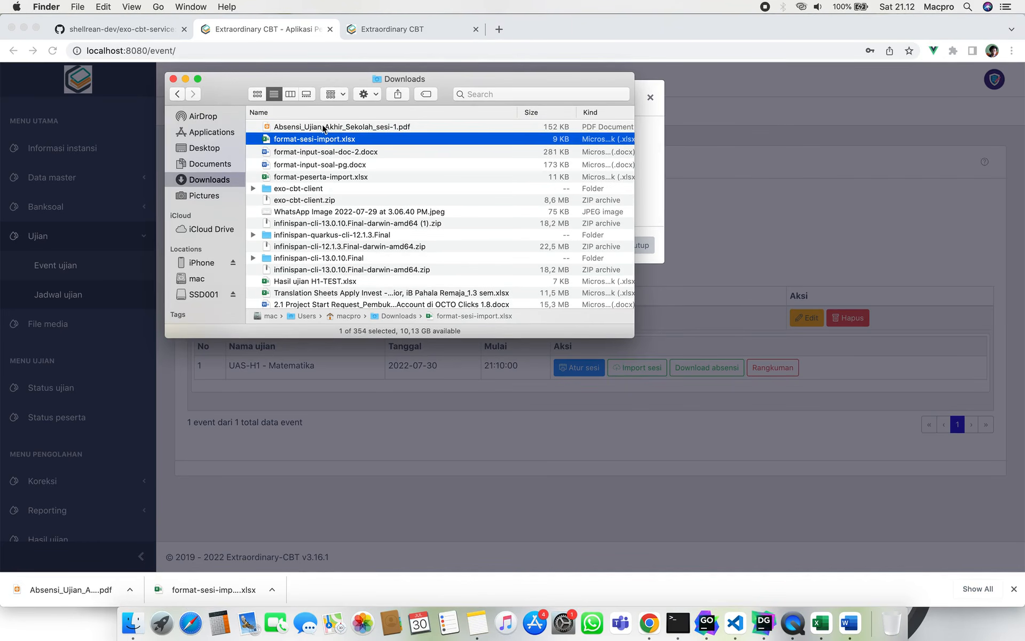
click(322, 127)
right_click(322, 127)
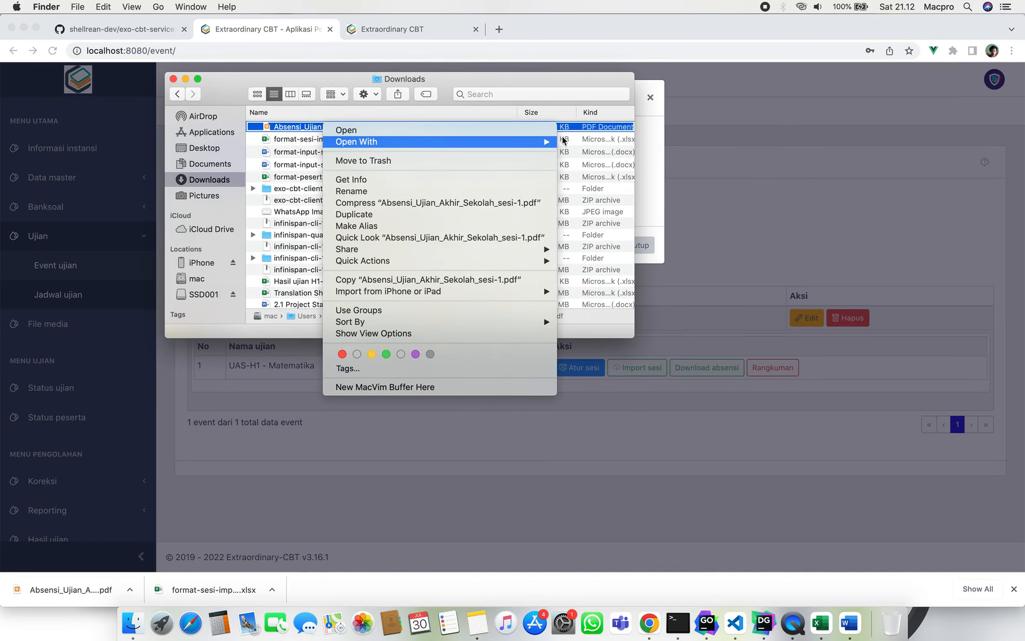
mouse_move(377, 142)
click(632, 229)
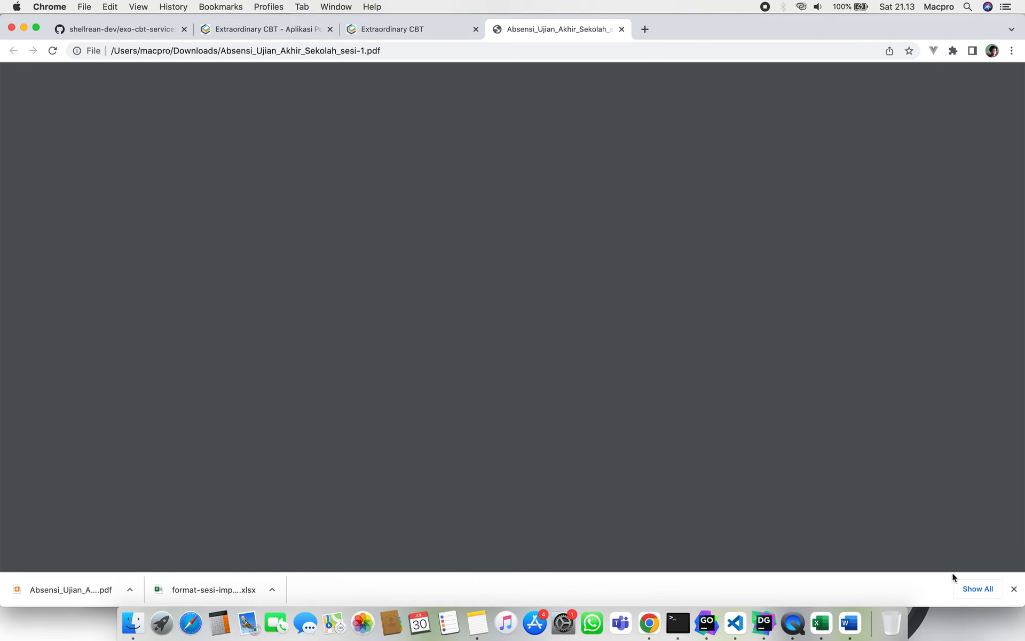
Scroll through the 17 participants in the Sesi 1 Daftar Hadir PDF, then close its tab.
click(1013, 589)
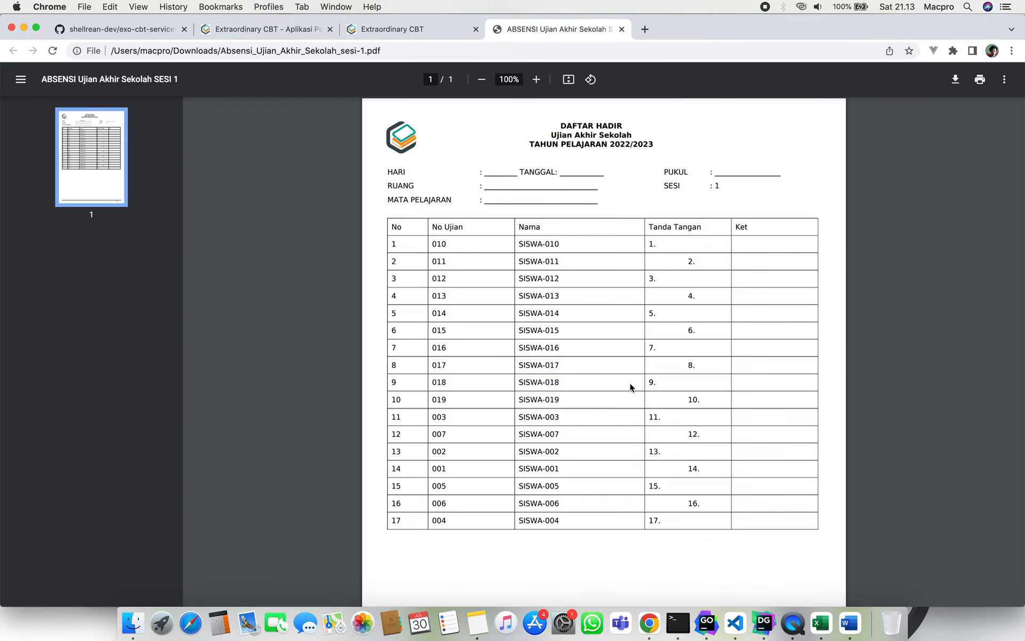
scroll(630, 385, down, 2)
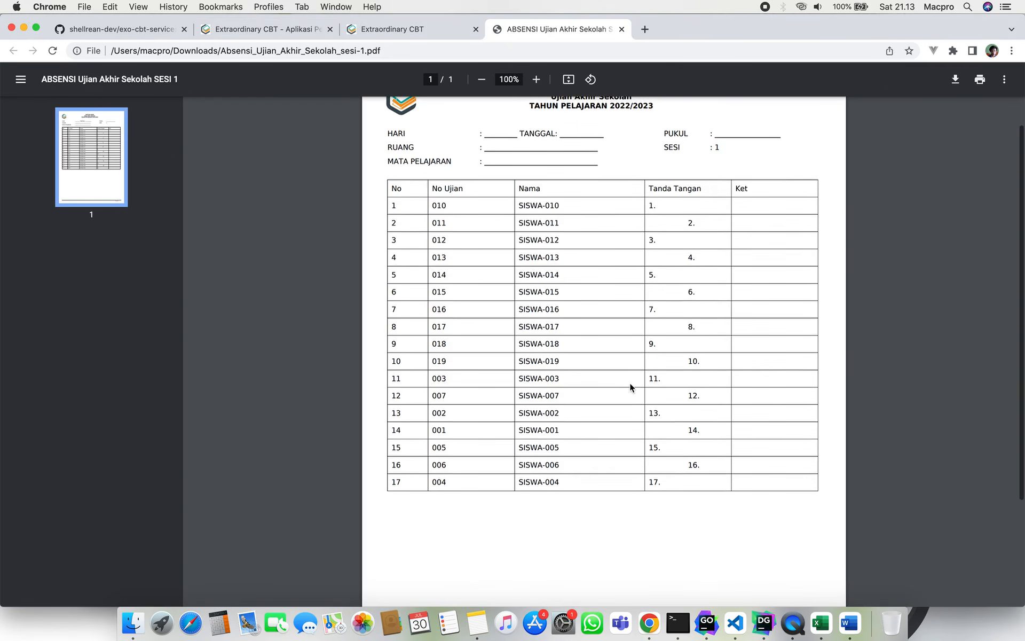
scroll(630, 385, up, 2)
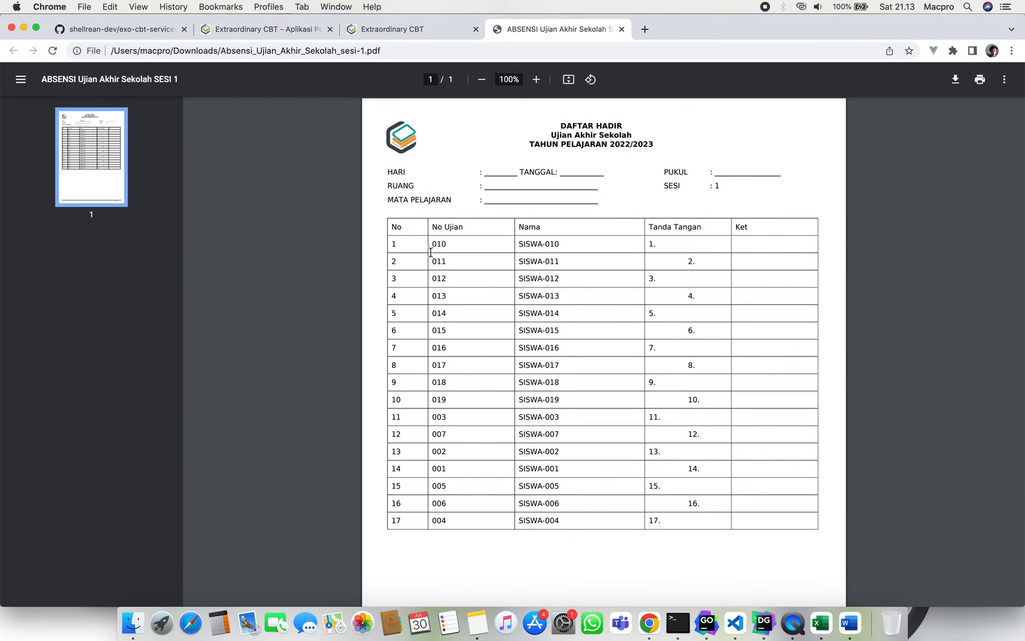
scroll(449, 382, down, 3)
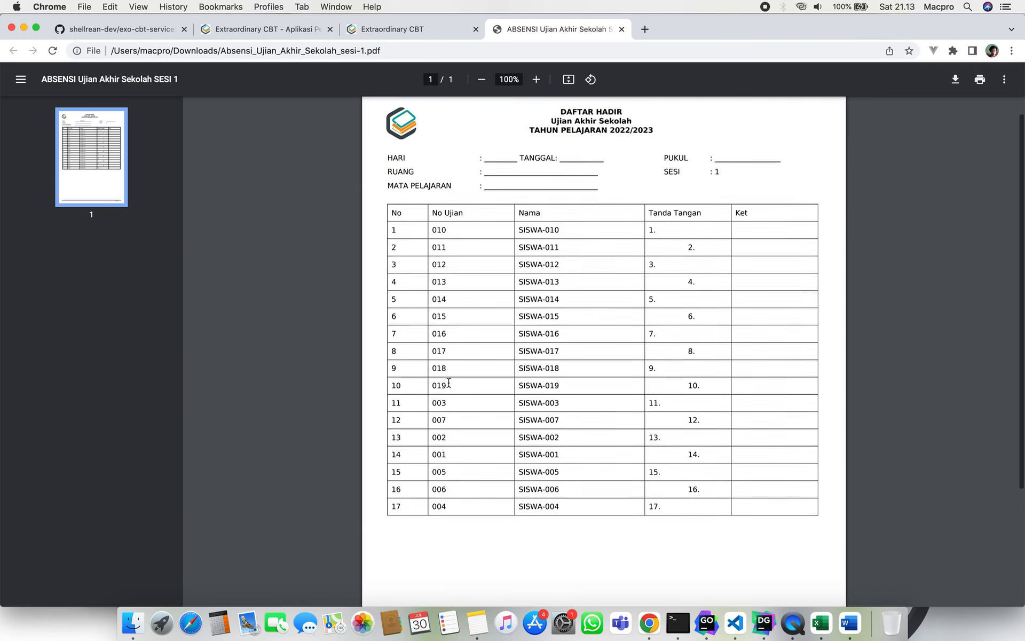
scroll(448, 382, down, 1)
scroll(448, 383, up, 2)
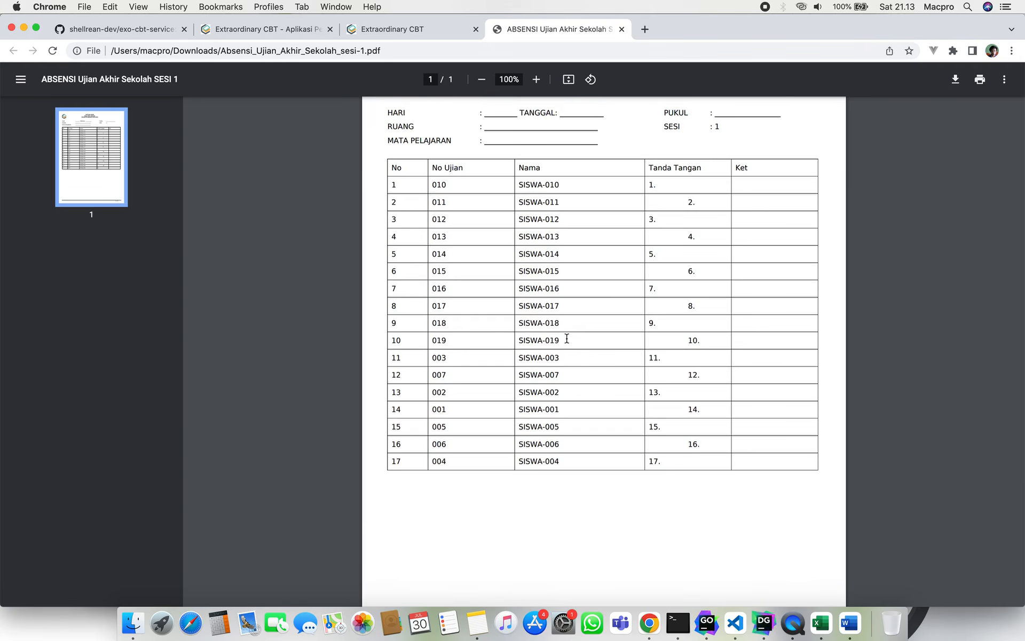
scroll(599, 338, up, 1)
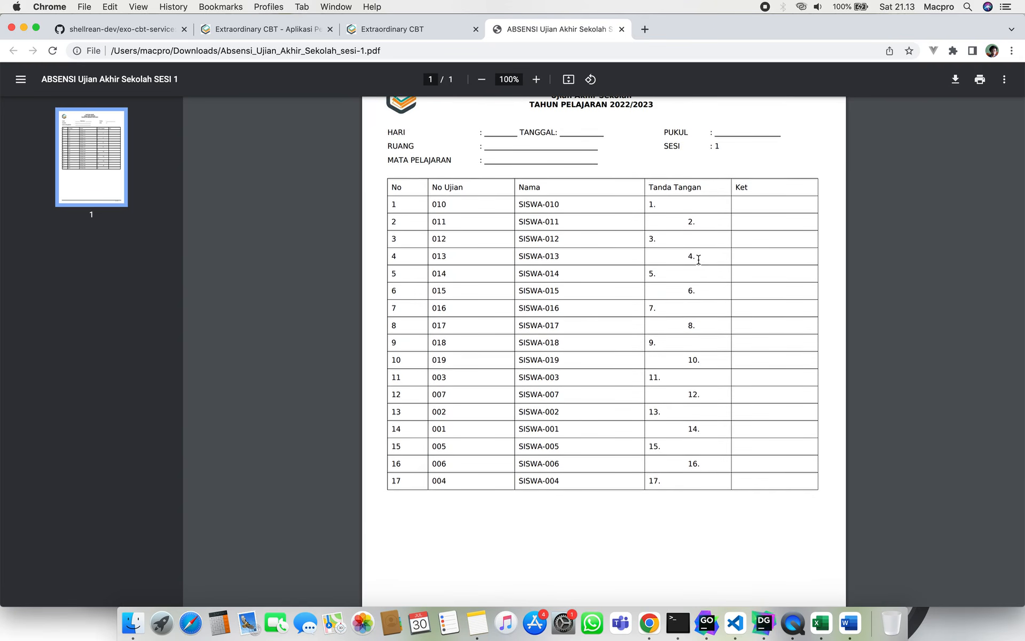
scroll(692, 256, up, 2)
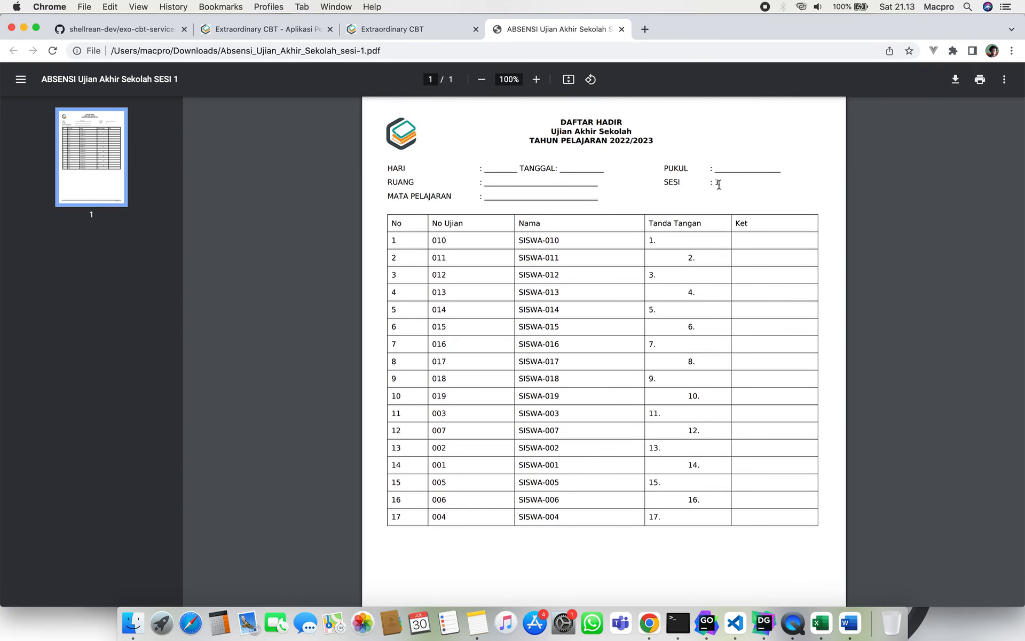
click(621, 29)
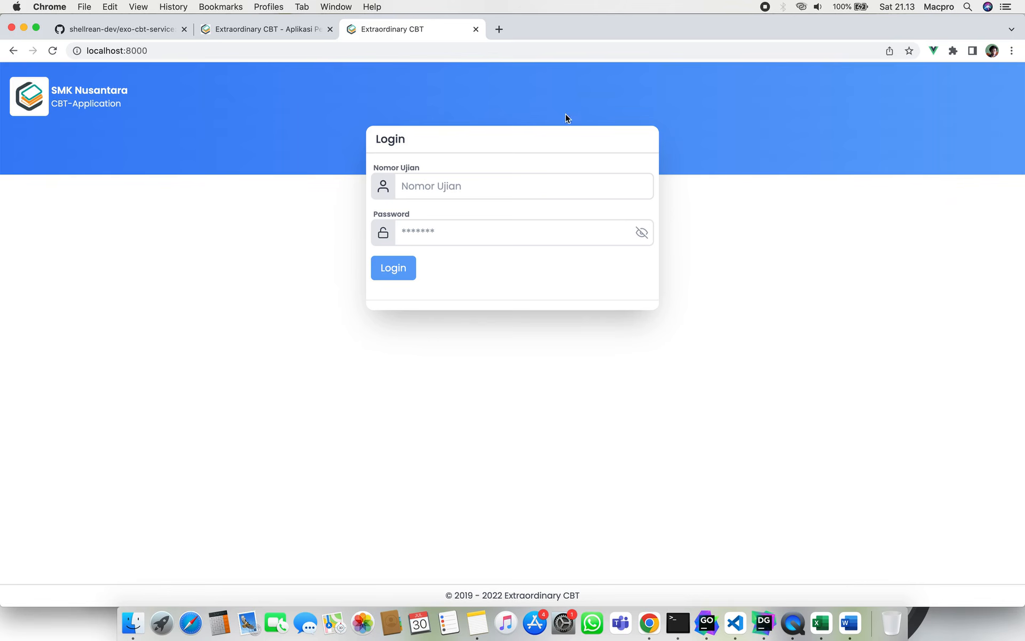
Back in the admin app, dismiss the download options and open the UAS-H1 - Matematika summary.
click(299, 30)
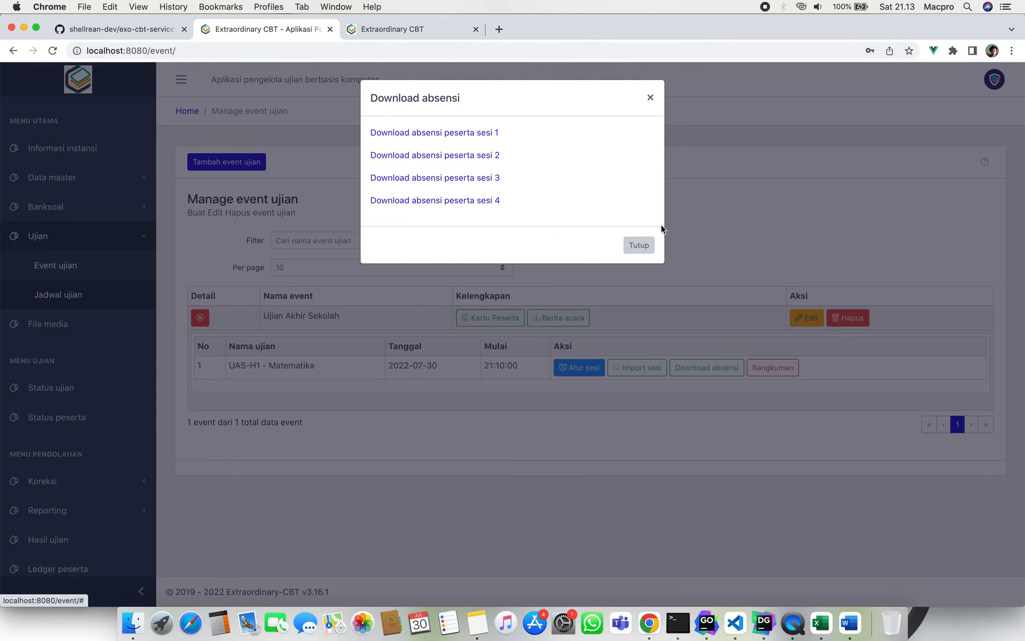
click(639, 245)
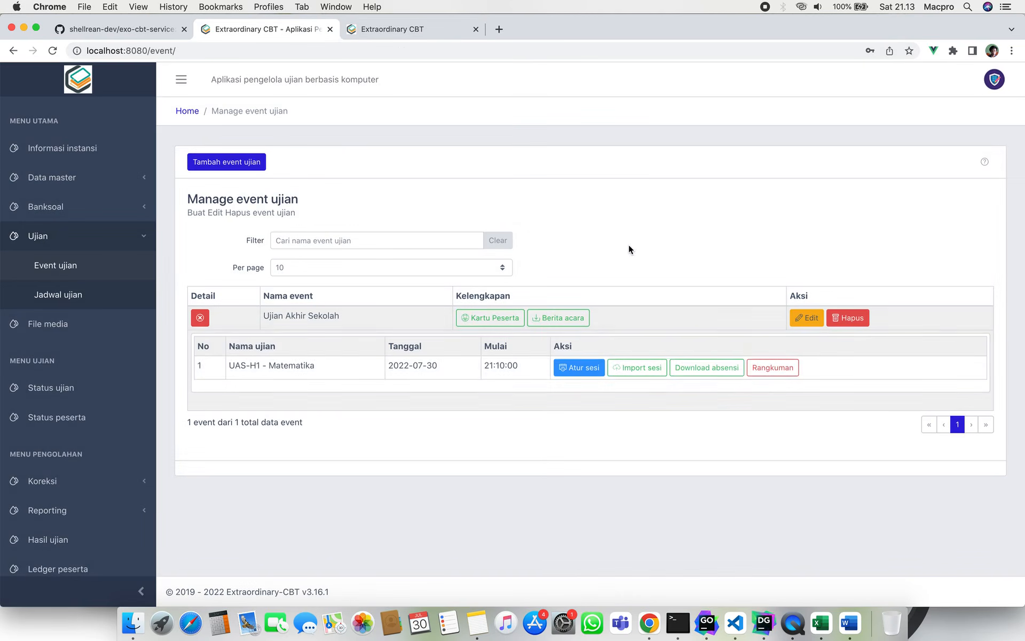
click(775, 368)
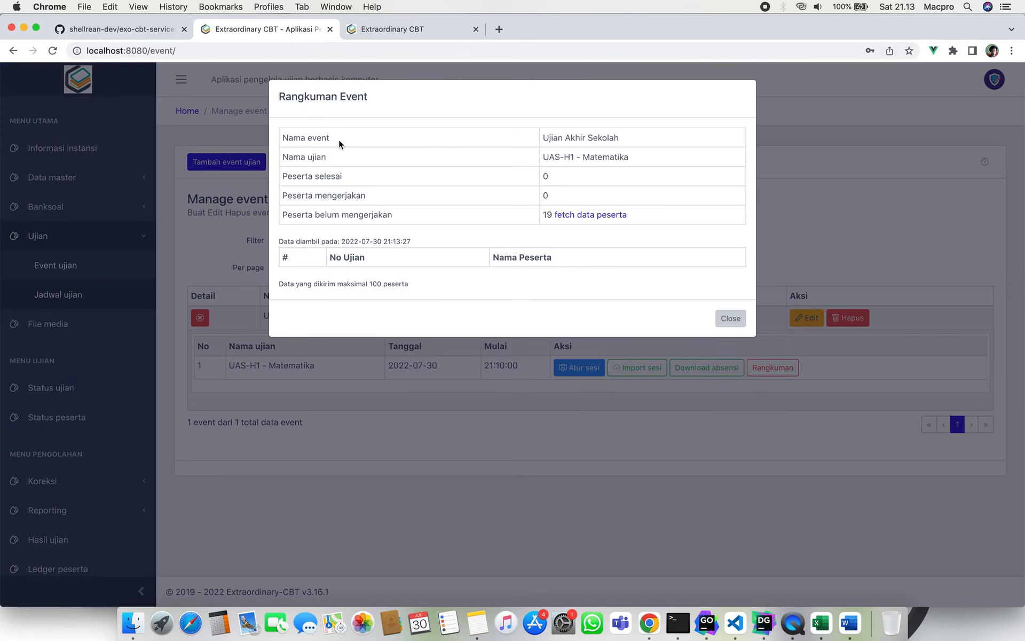
click(547, 158)
drag(547, 158, 634, 158)
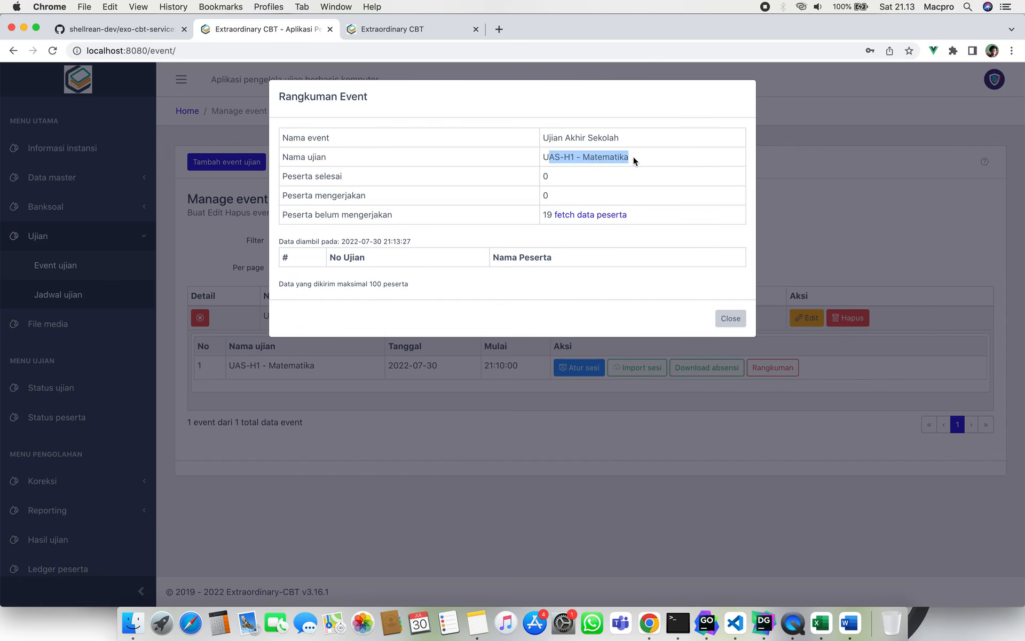
click(634, 159)
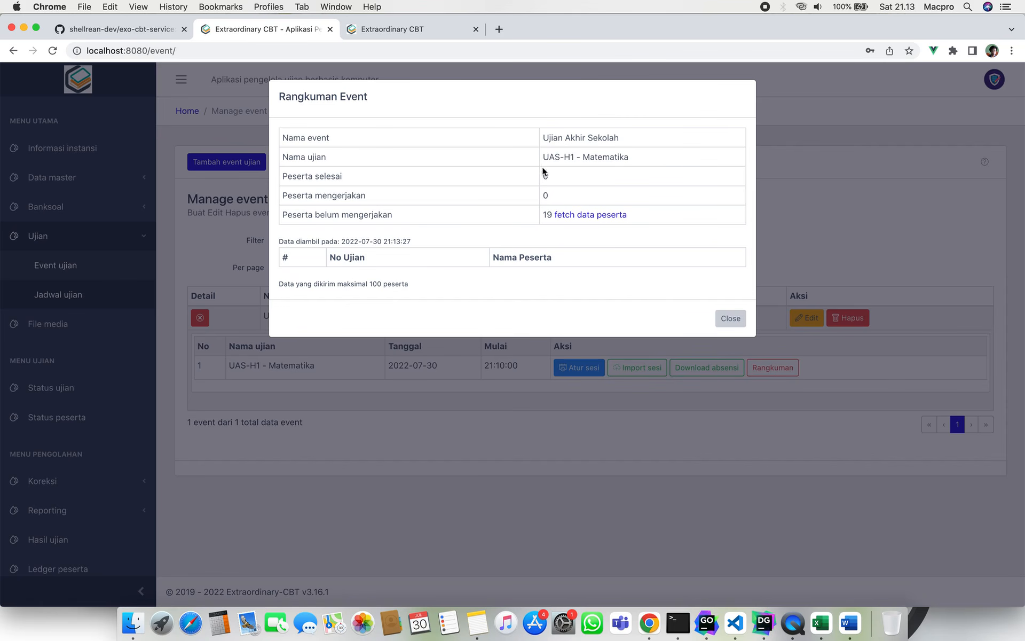
click(544, 180)
click(550, 197)
click(495, 206)
Load the 19 not-yet-started participants, look through them, and close the summary.
drag(282, 216, 405, 213)
click(405, 213)
click(581, 215)
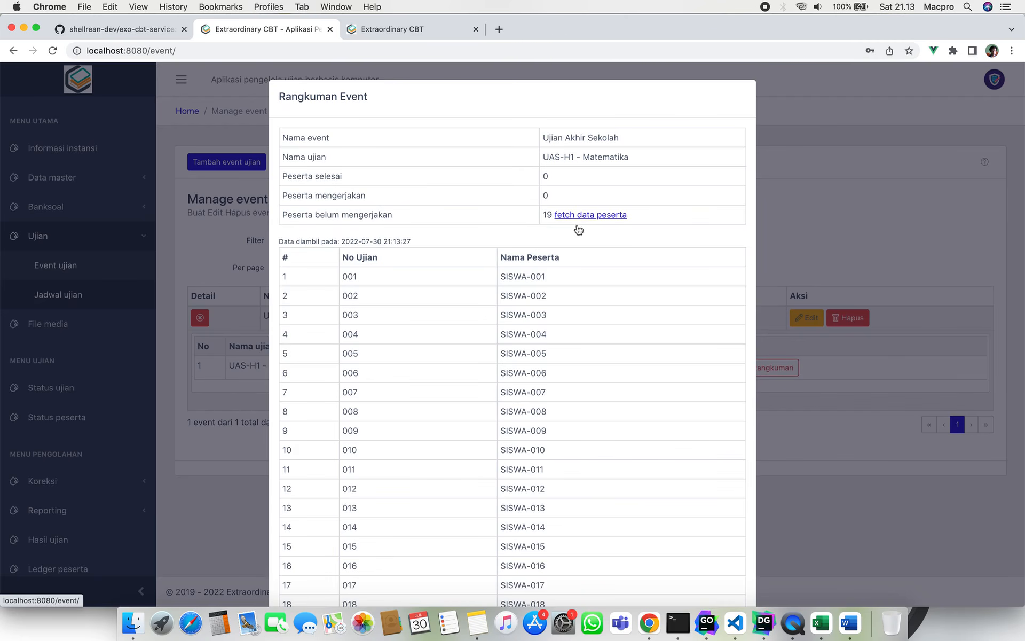
scroll(575, 283, down, 5)
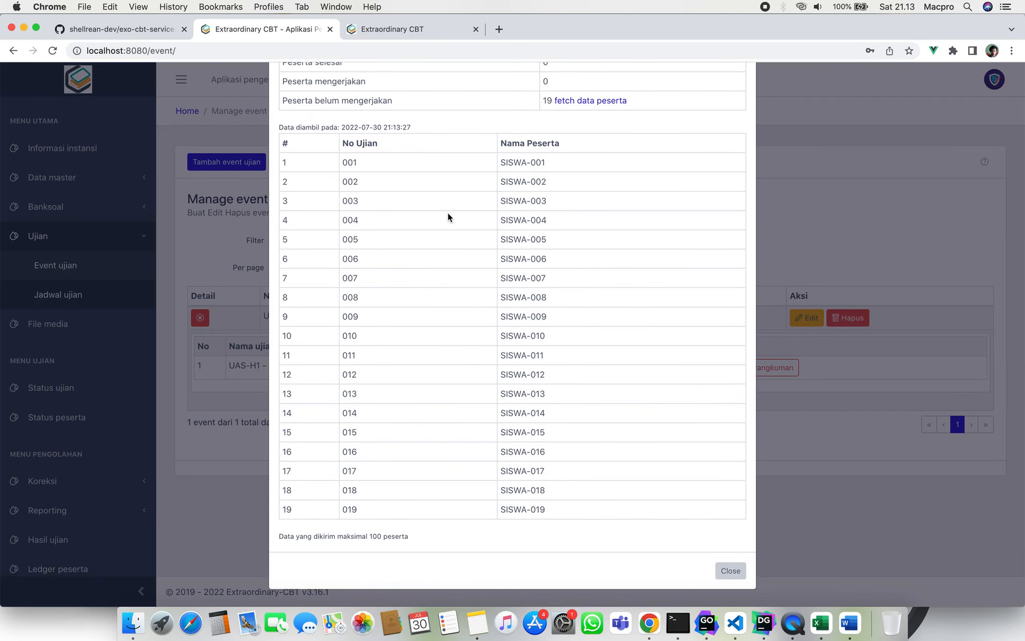
scroll(447, 213, up, 5)
scroll(447, 212, down, 4)
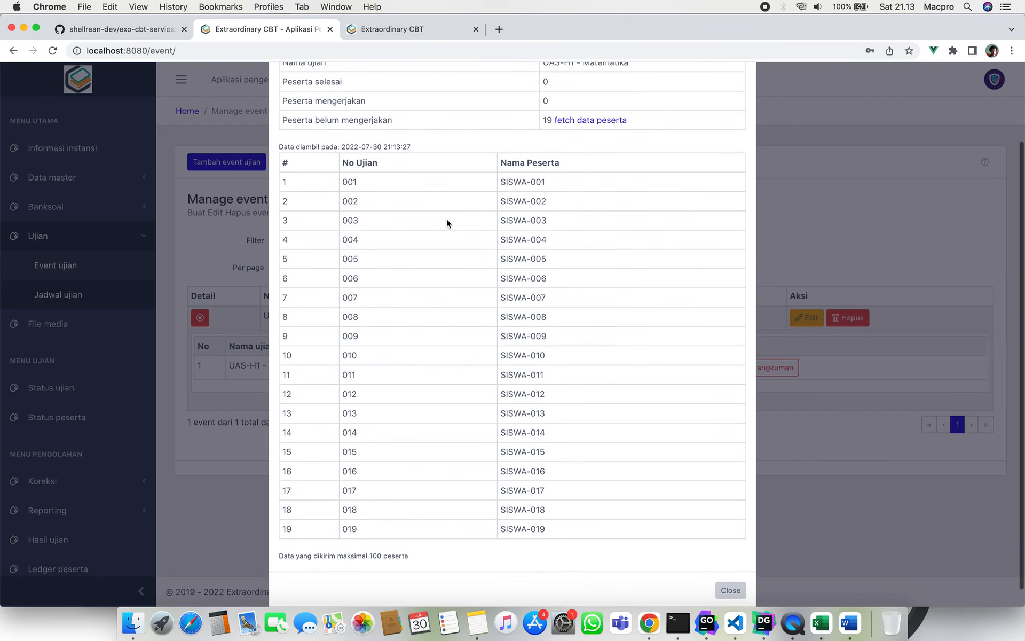
scroll(438, 507, up, 3)
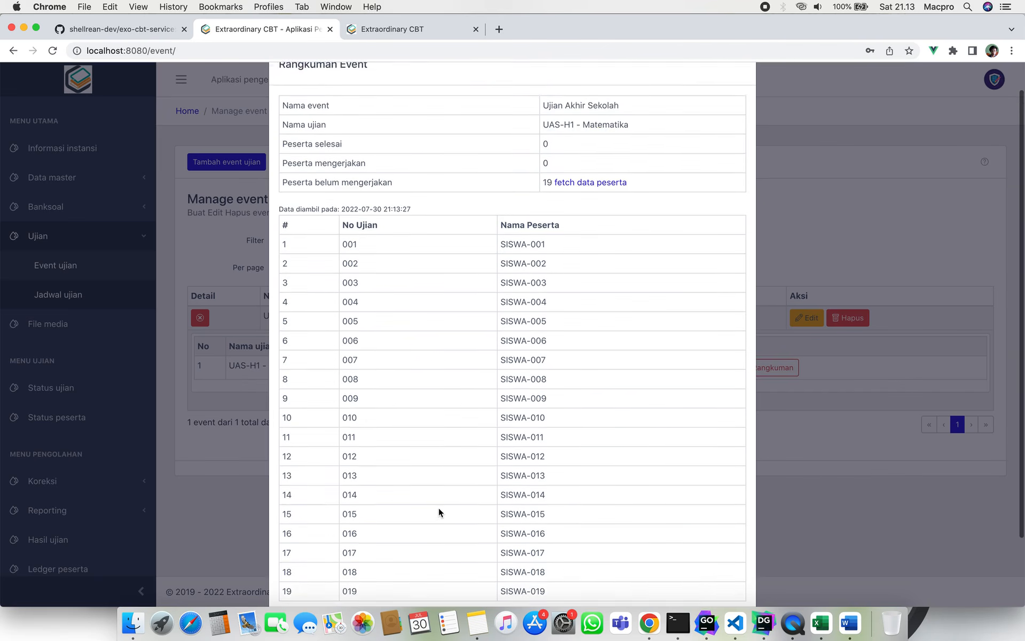
scroll(438, 507, down, 4)
click(739, 571)
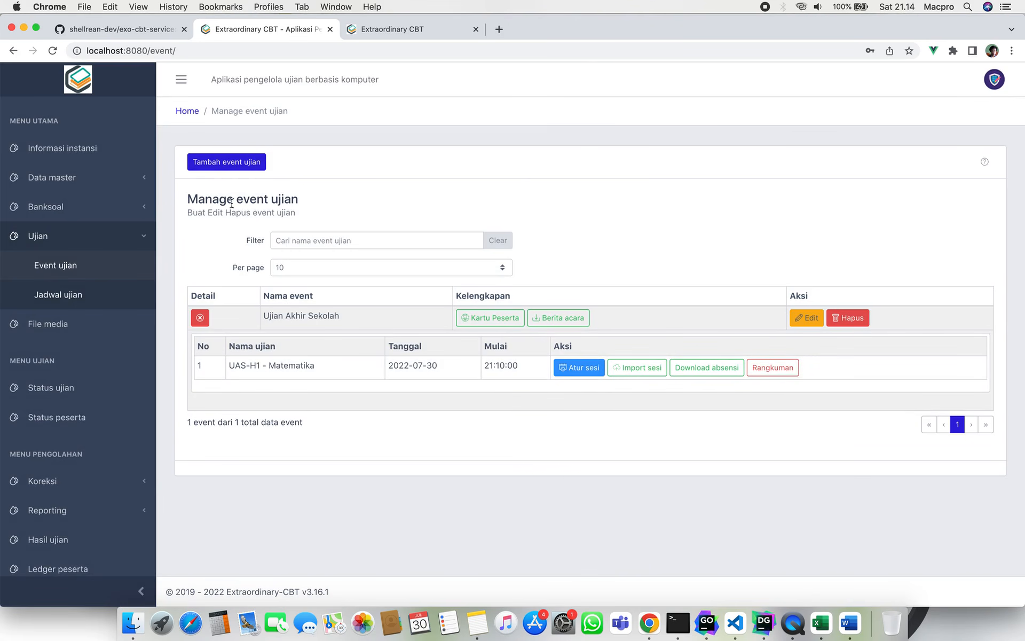
Go to the Jadwal ujian page and start a new exam schedule.
click(105, 293)
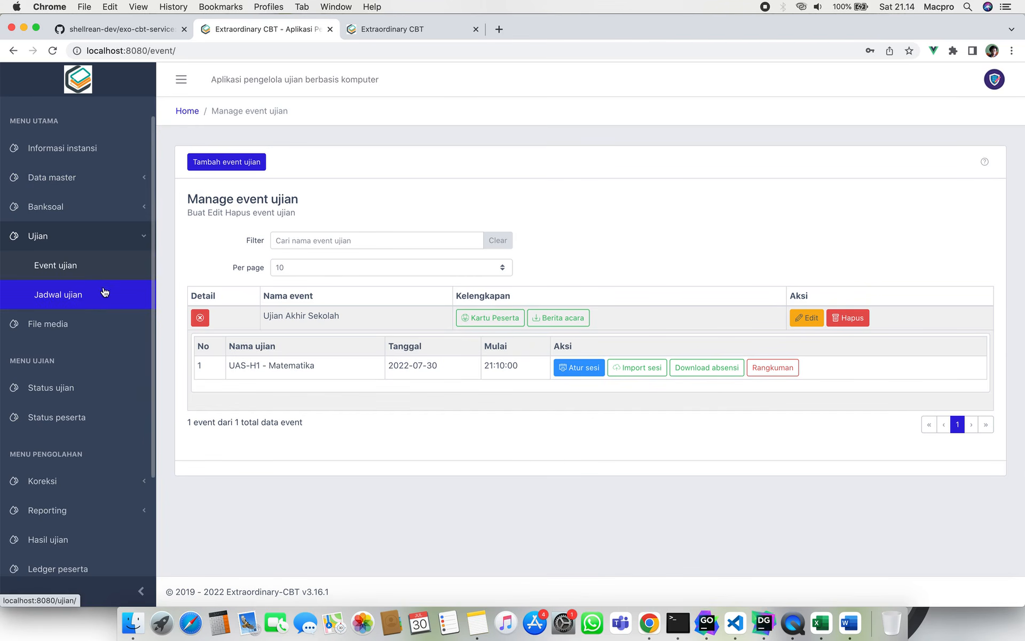
click(139, 236)
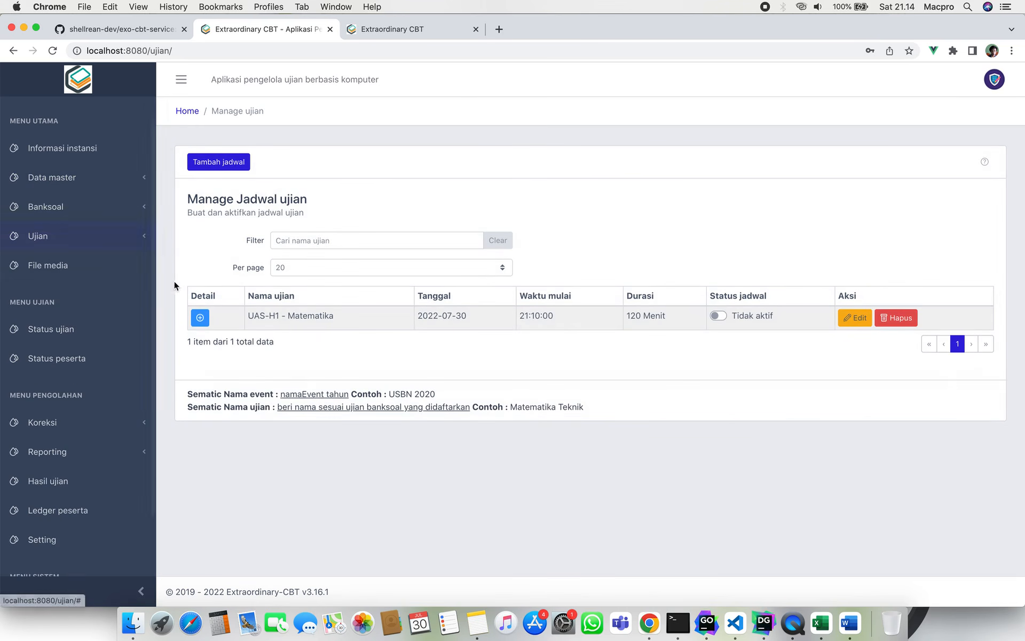
click(233, 170)
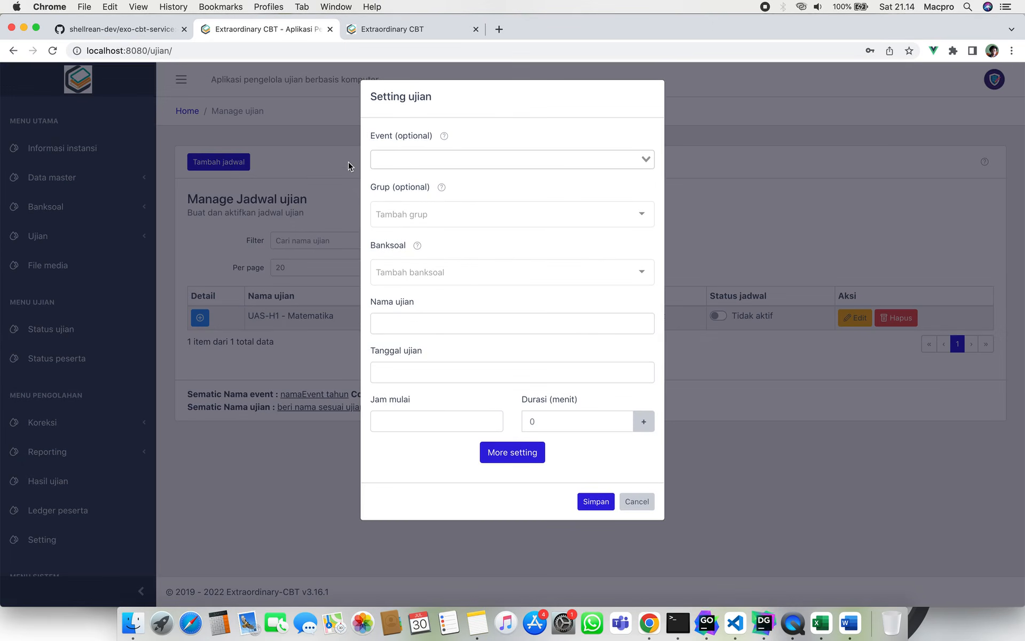
Read the Event field help on how schedules link to events, then discard the new schedule form.
click(444, 138)
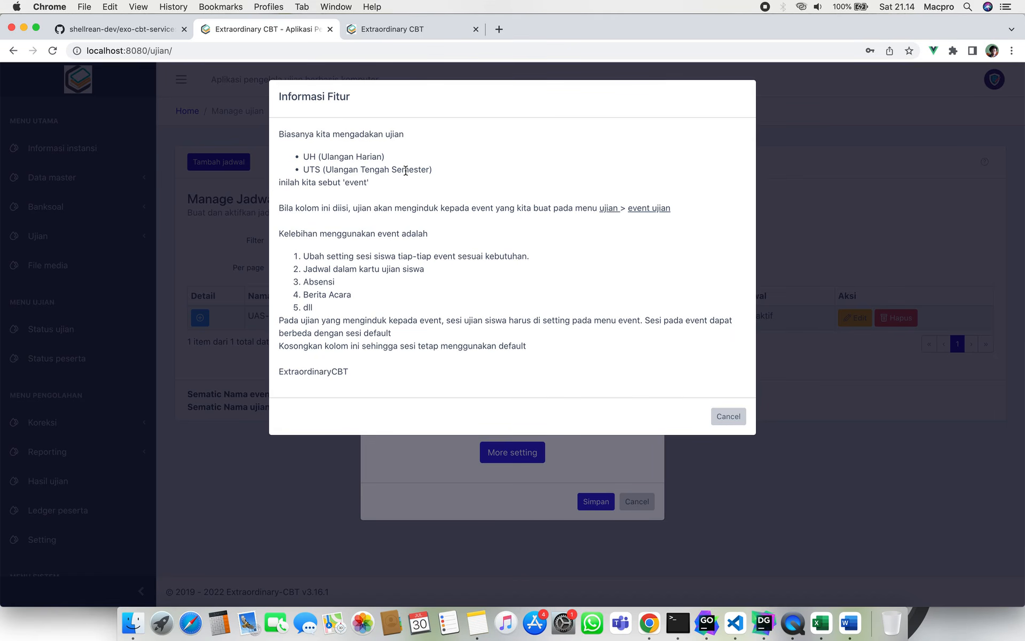
click(397, 295)
drag(304, 270, 444, 267)
click(443, 267)
click(739, 421)
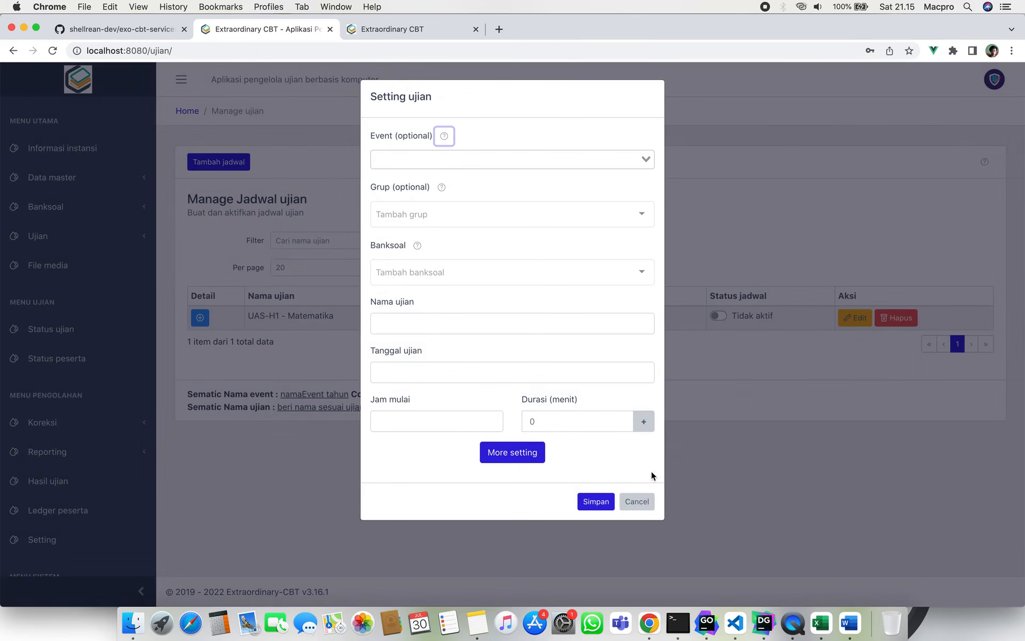
click(637, 501)
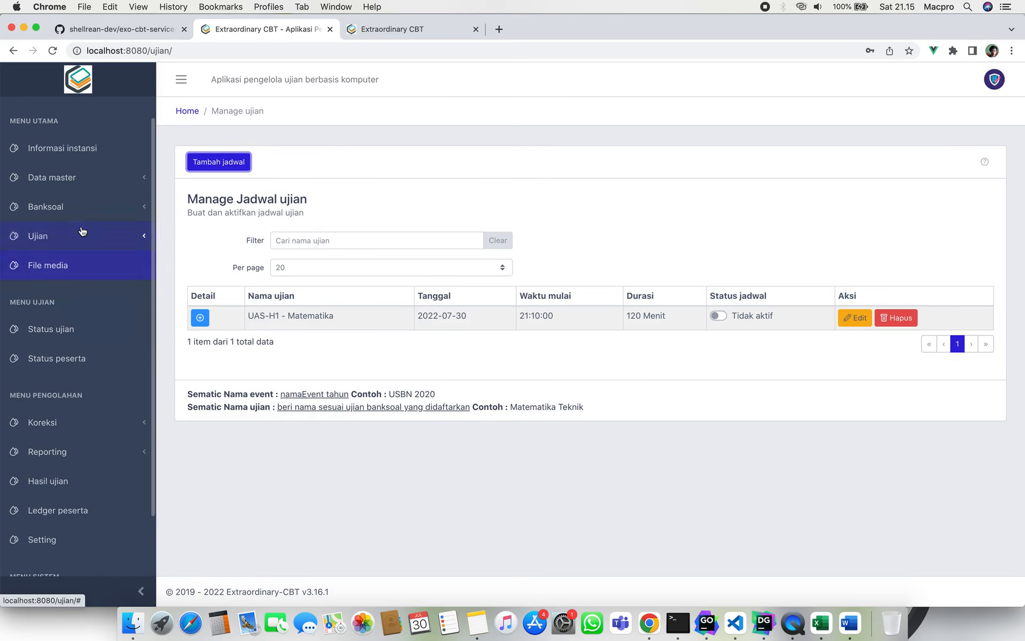
click(83, 234)
Open the Ujian Akhir Sekolah participant login cards and inspect the first card's schedule and exam code.
click(92, 267)
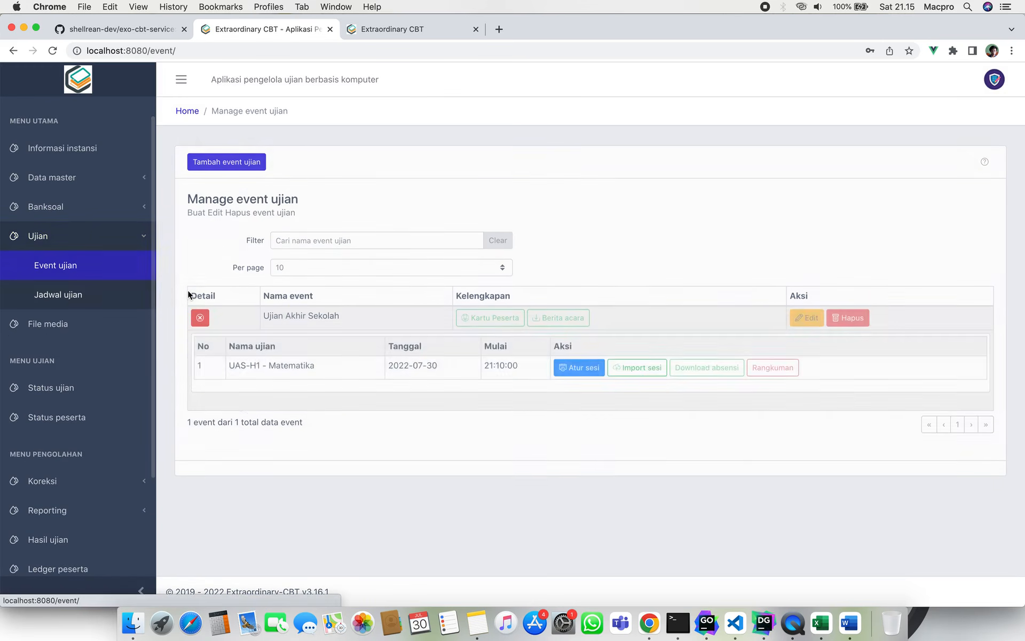
click(201, 319)
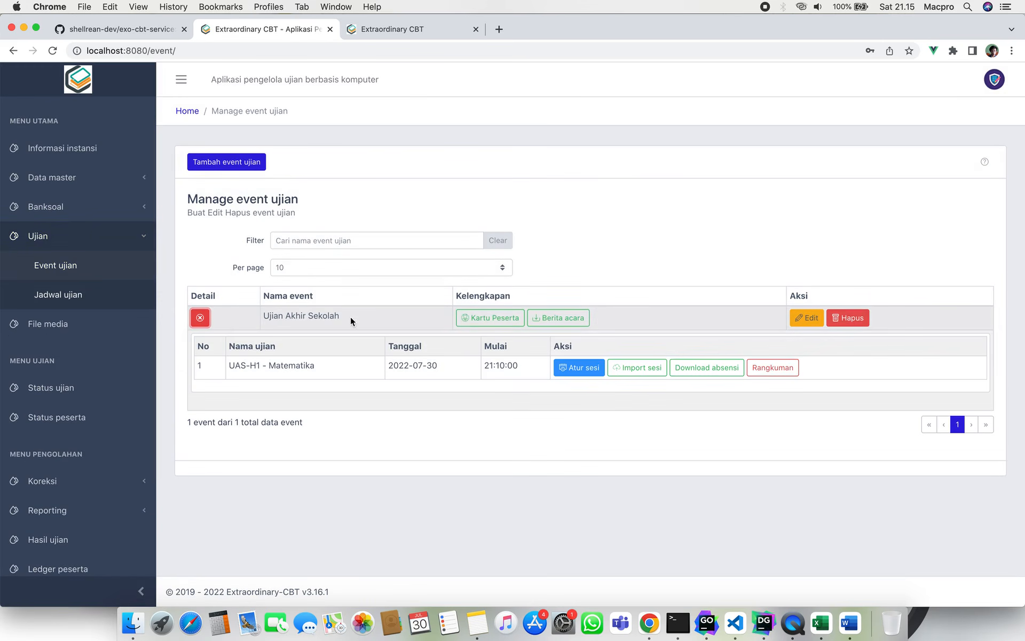
click(483, 318)
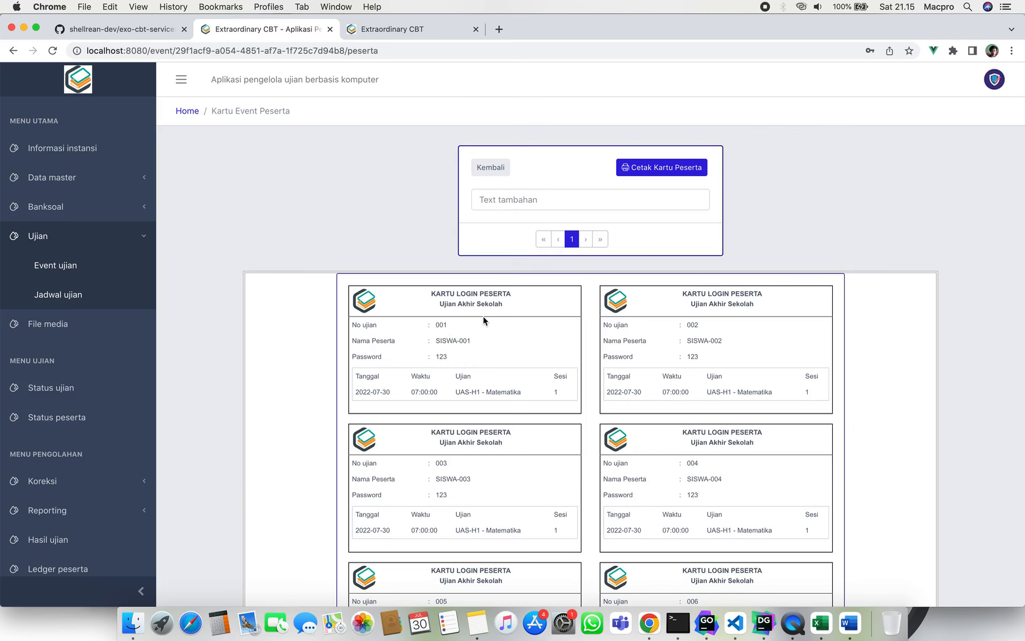
scroll(483, 316, down, 1)
scroll(483, 316, down, 2)
drag(355, 303, 471, 303)
click(472, 304)
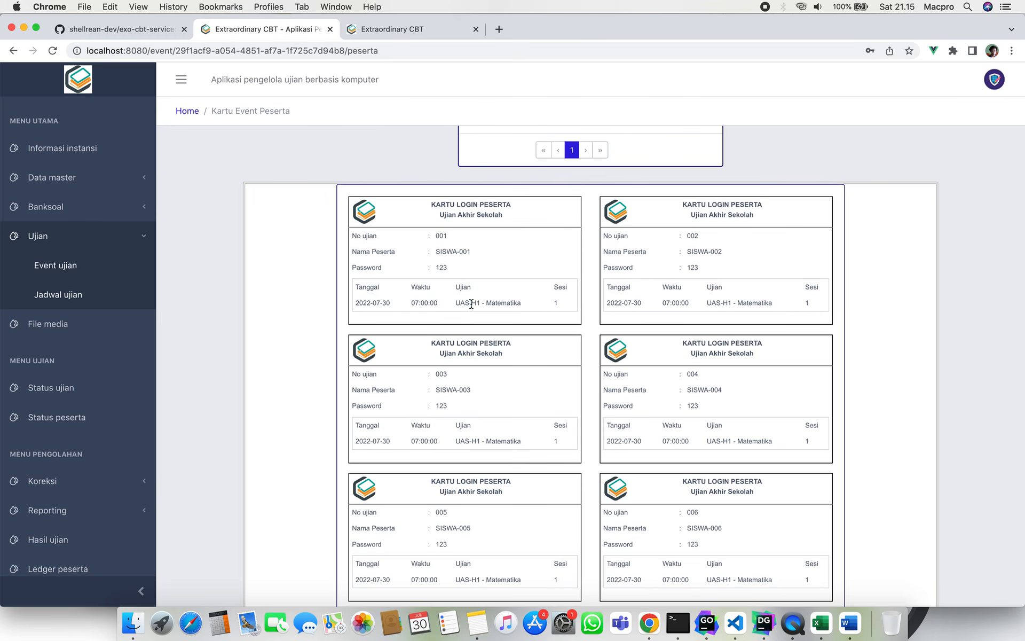
double_click(420, 302)
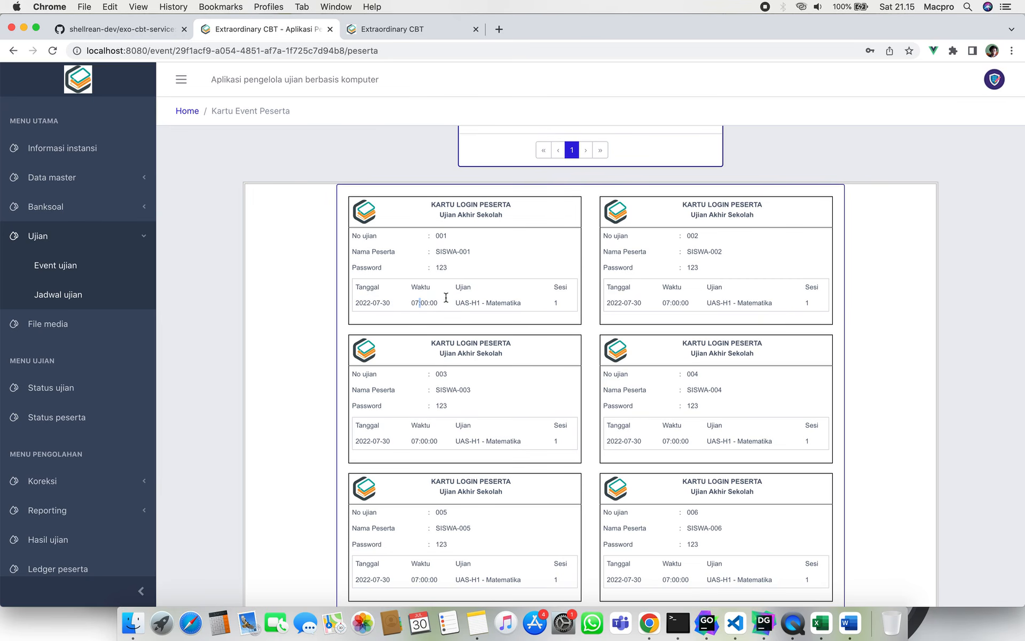
double_click(498, 296)
click(556, 304)
scroll(562, 305, up, 3)
Open the printable participant cards from participant management, then go to the Jadwal ujian list.
click(112, 177)
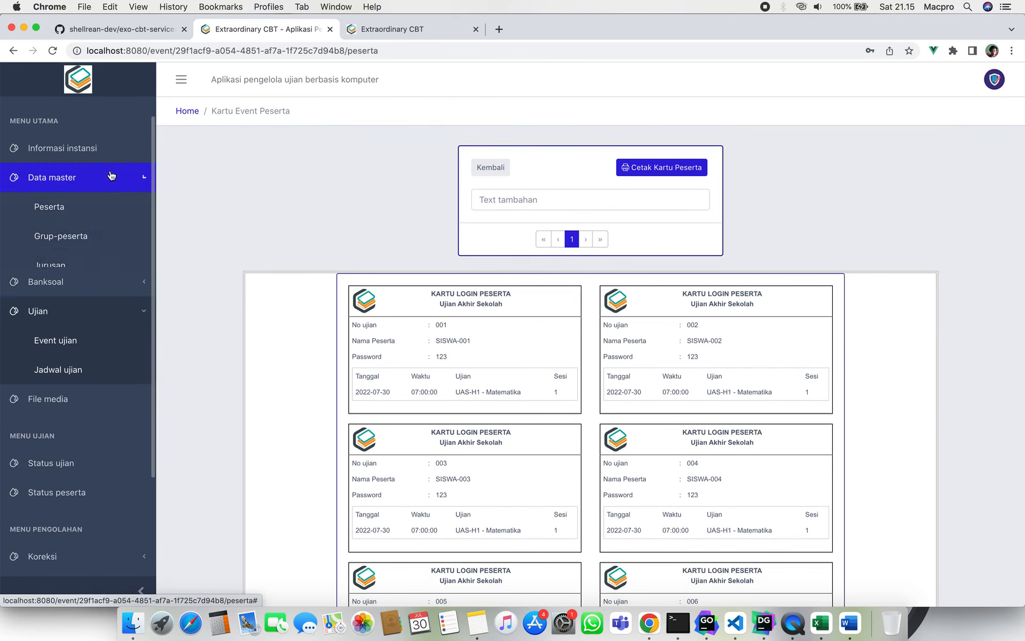
click(103, 211)
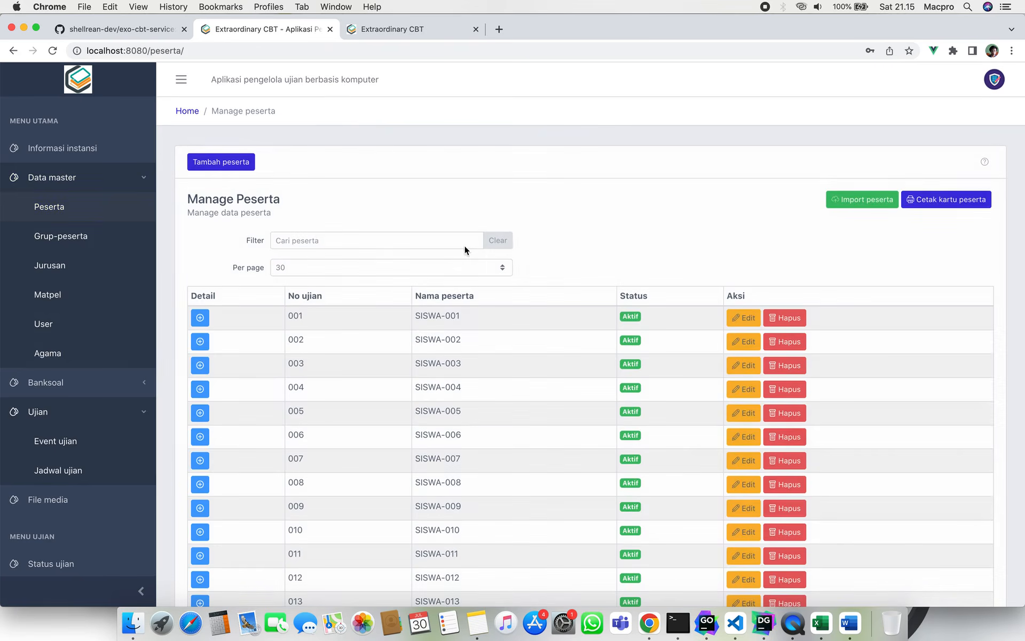
click(926, 200)
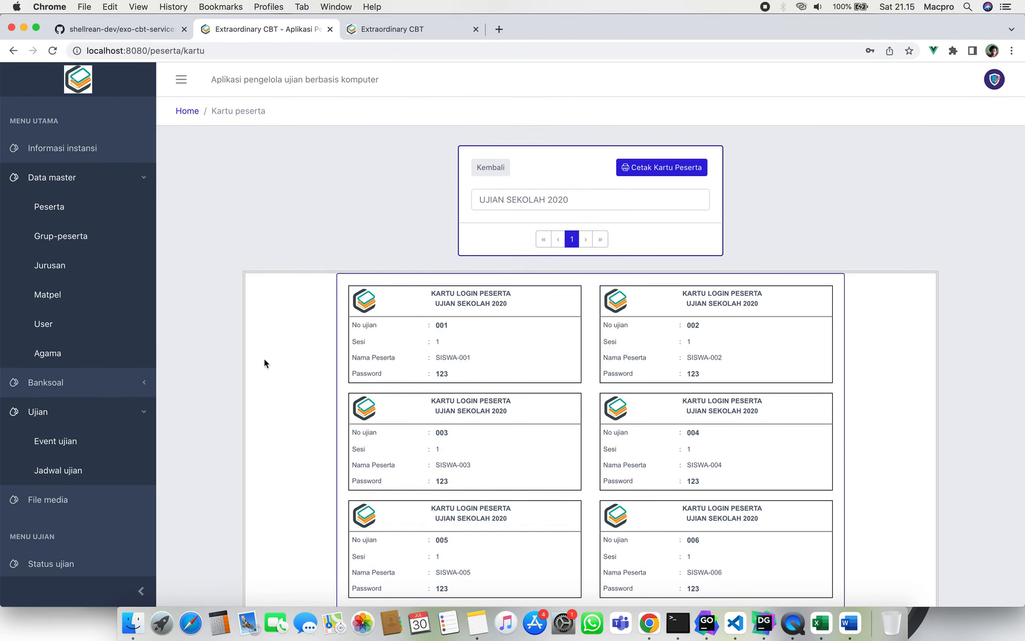
click(101, 453)
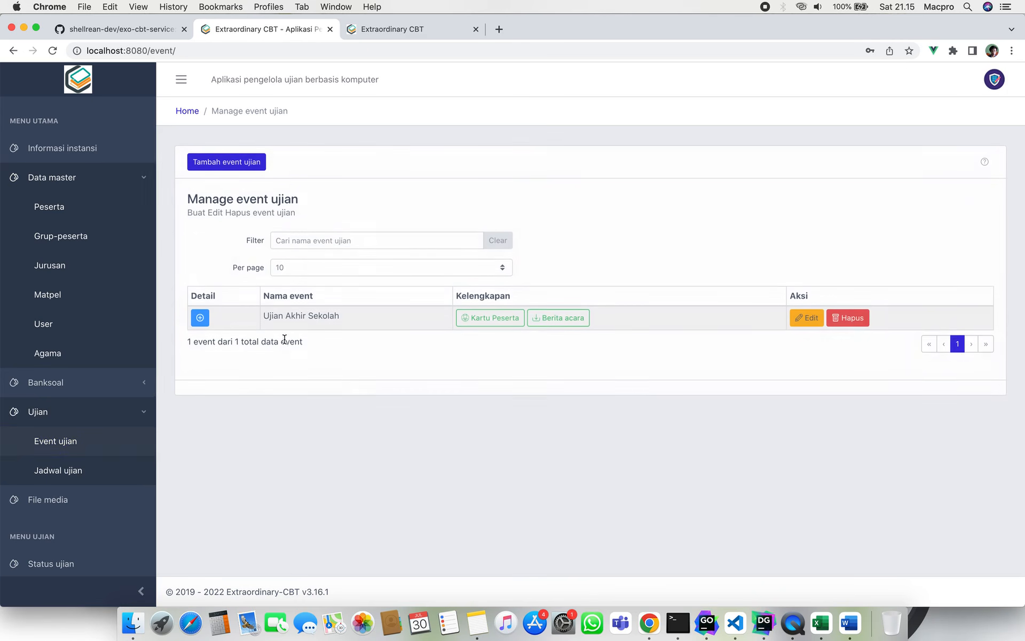
click(107, 481)
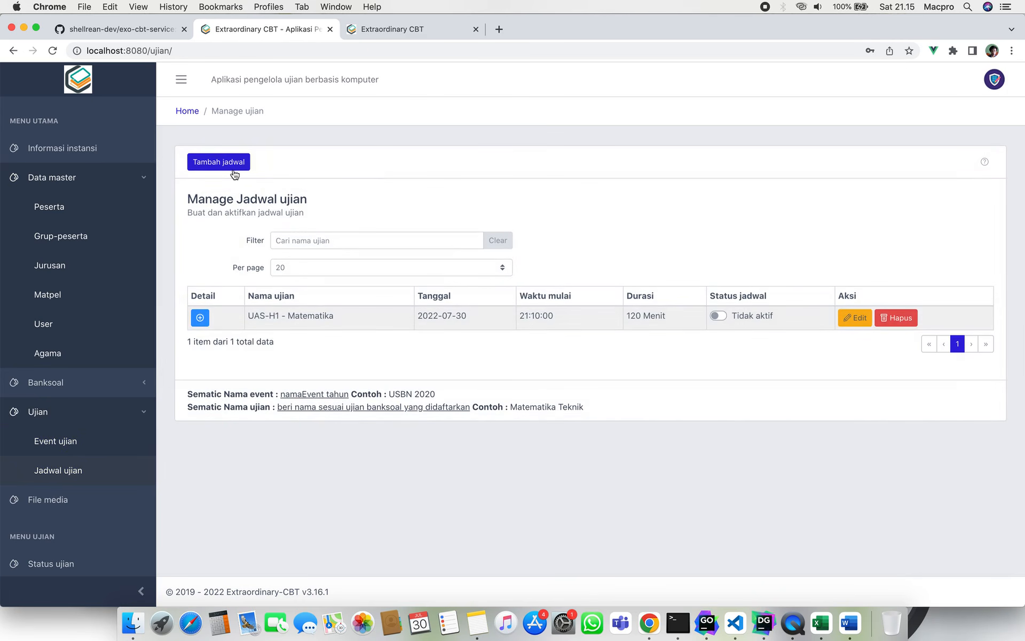
Start a new exam schedule and read the Event and group field explanations.
click(234, 172)
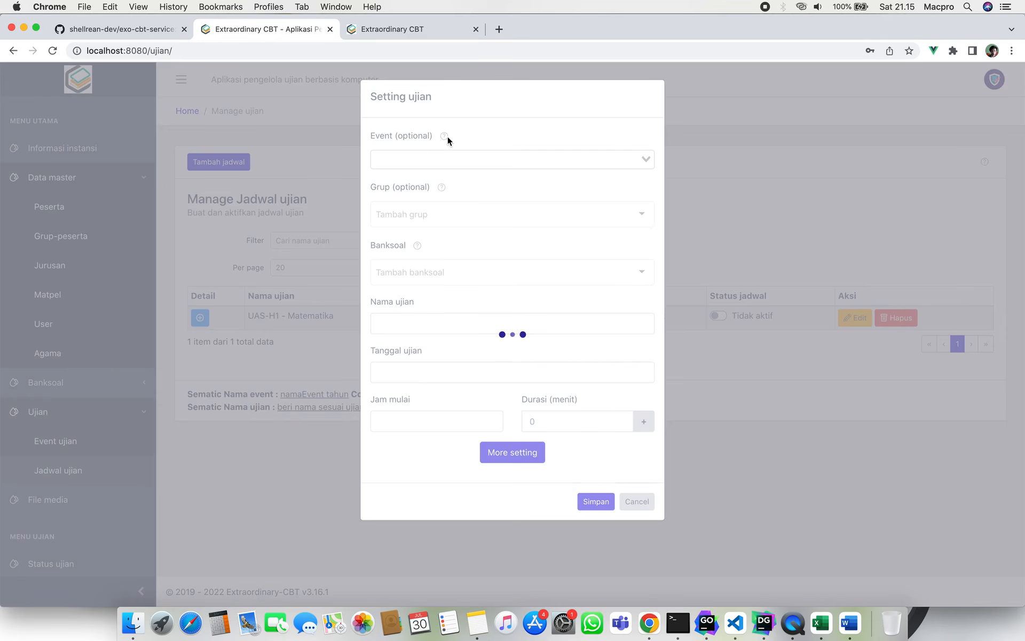
click(446, 137)
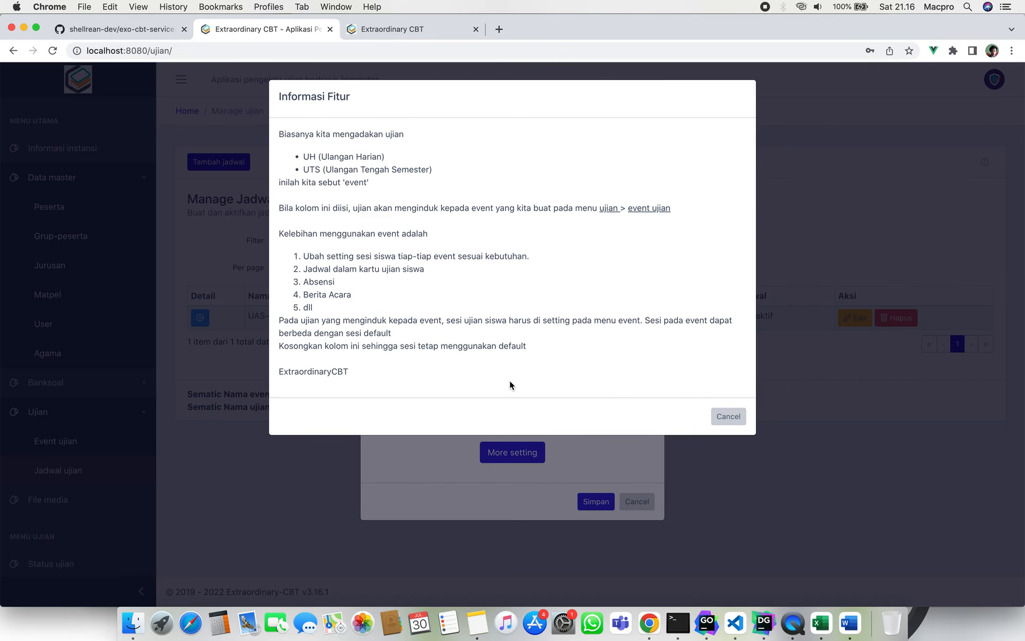
click(728, 415)
click(472, 113)
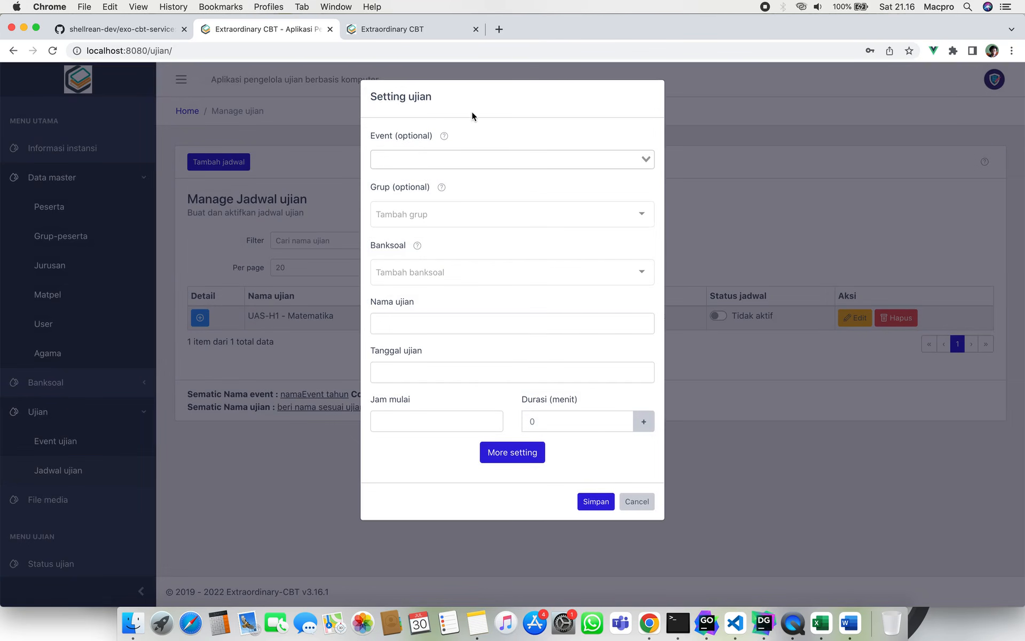
click(441, 187)
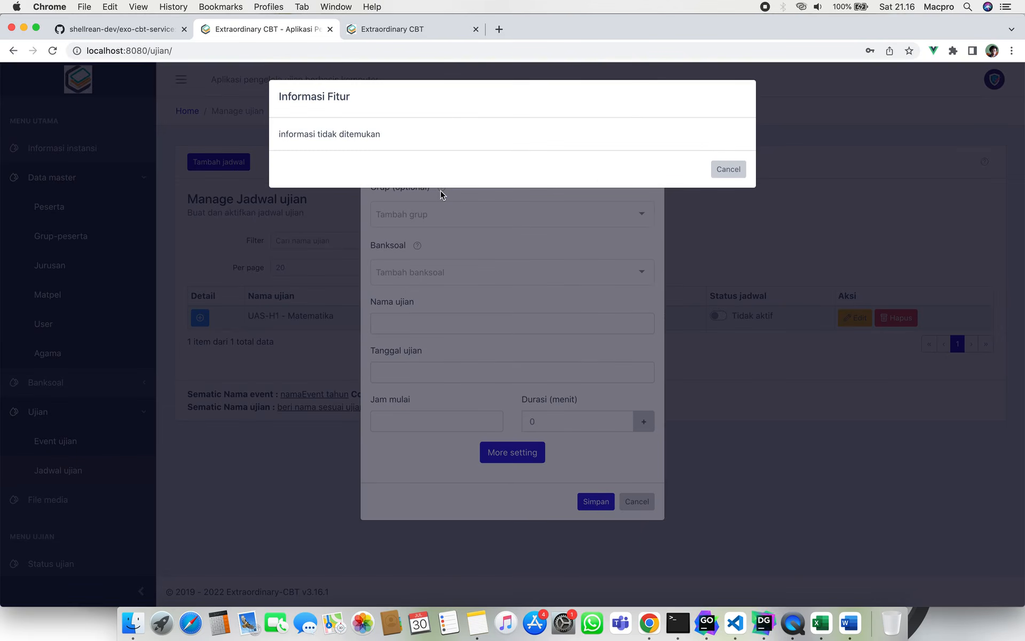
click(727, 170)
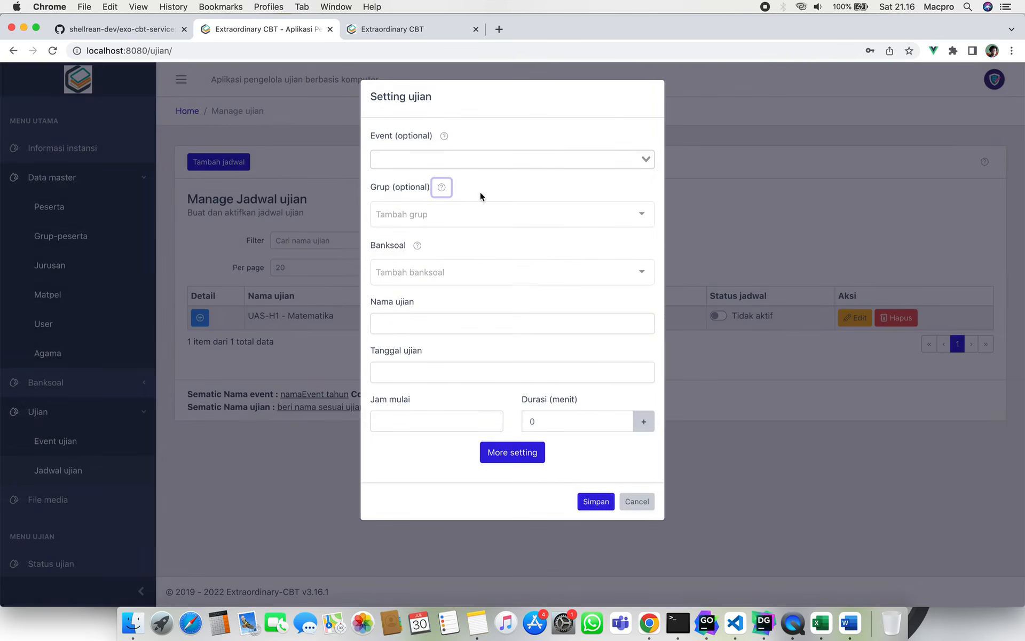
Look over the participant group and question bank lists without choosing, and focus the exam name.
click(506, 187)
click(547, 216)
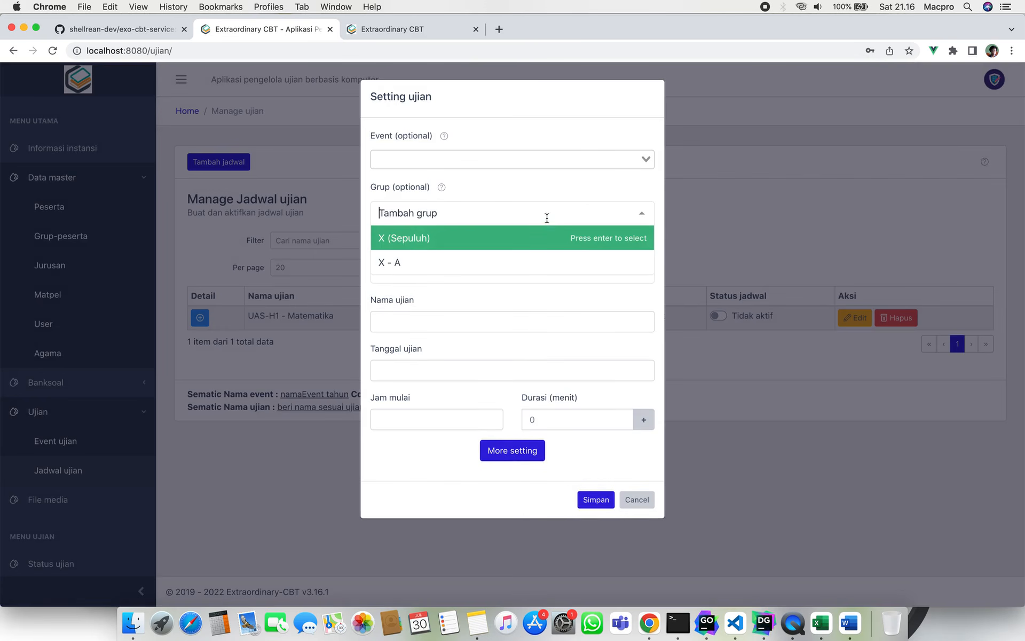
click(572, 190)
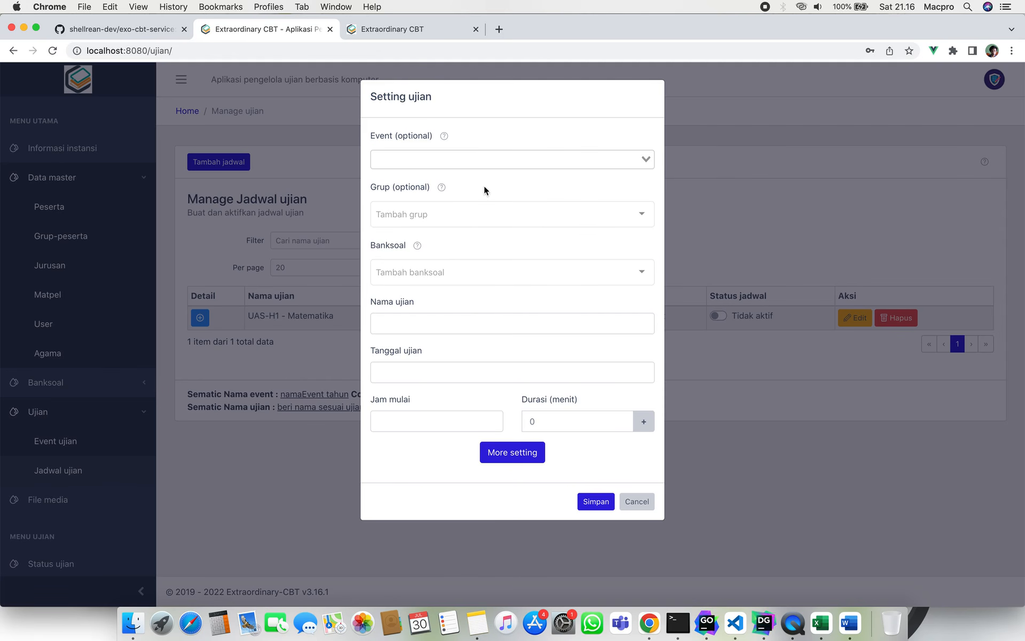
click(508, 271)
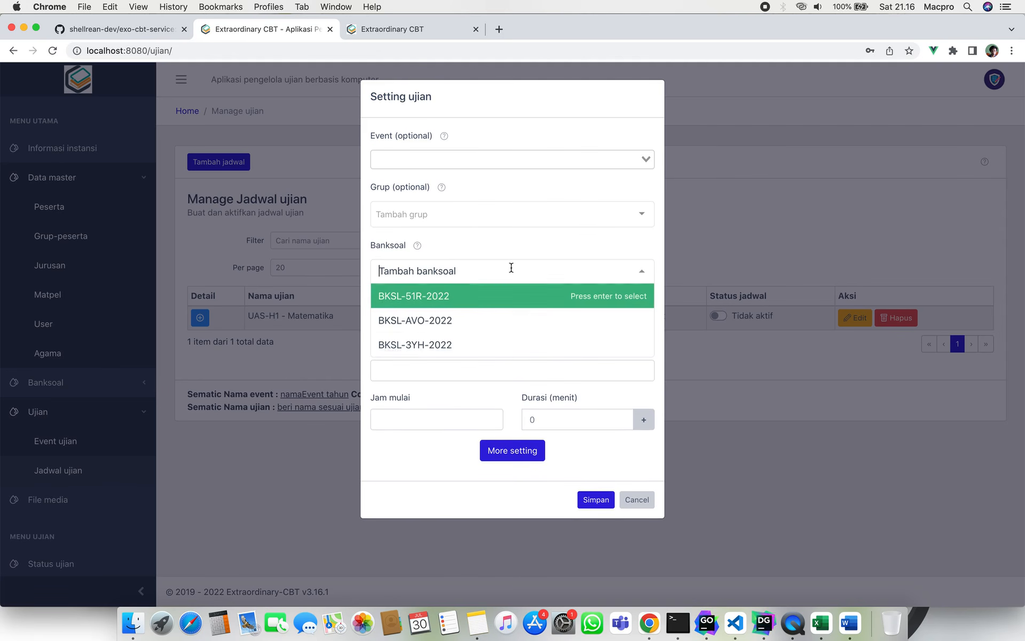
click(536, 239)
click(491, 320)
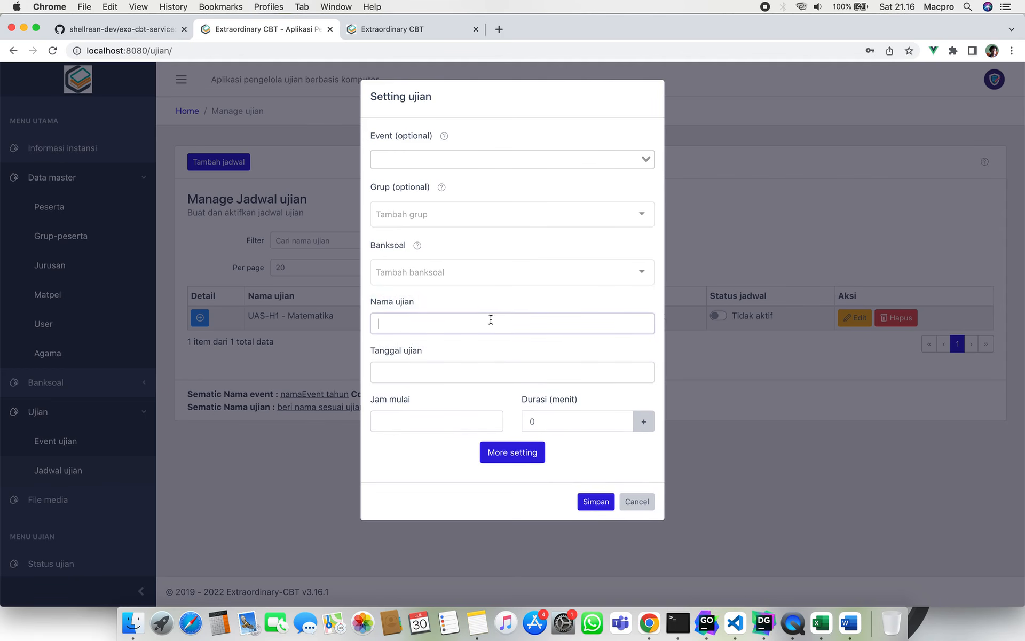
click(529, 297)
Check the exam date calendar, start time chooser and duration field, leaving them empty.
click(522, 380)
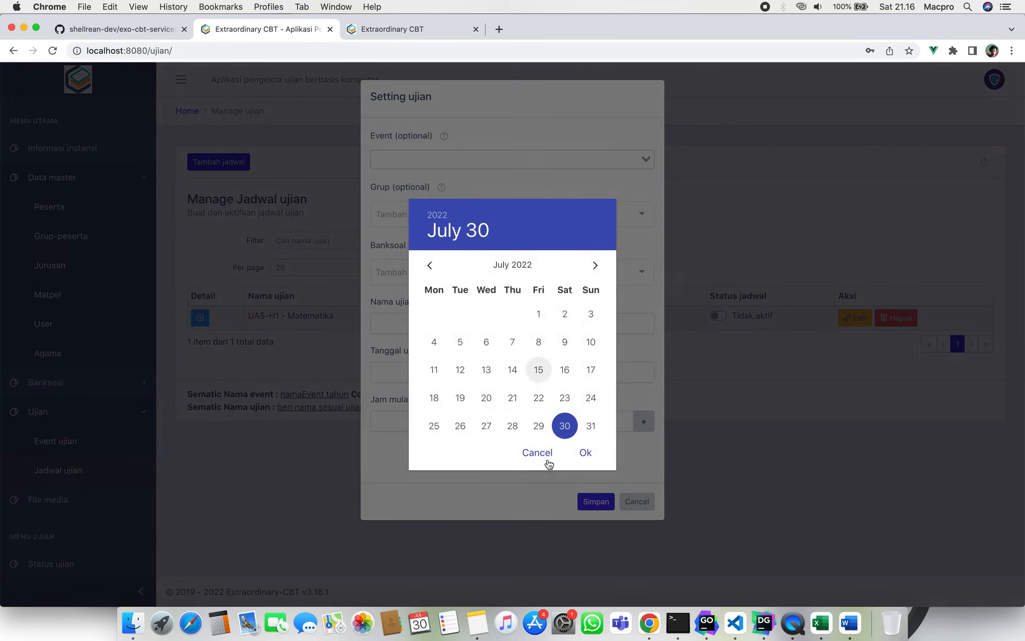
click(535, 451)
click(439, 423)
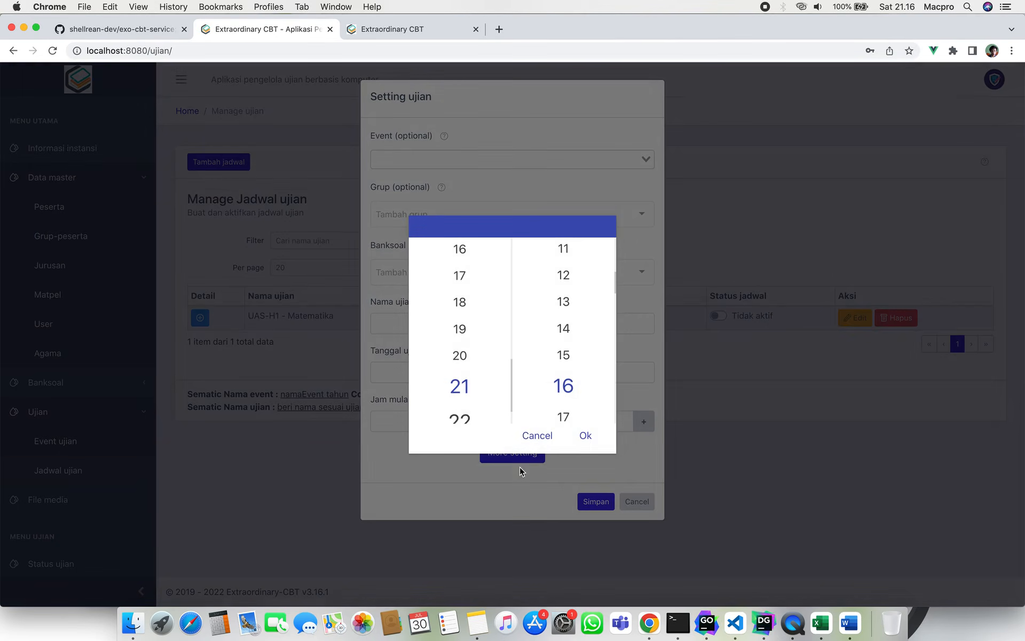
click(544, 442)
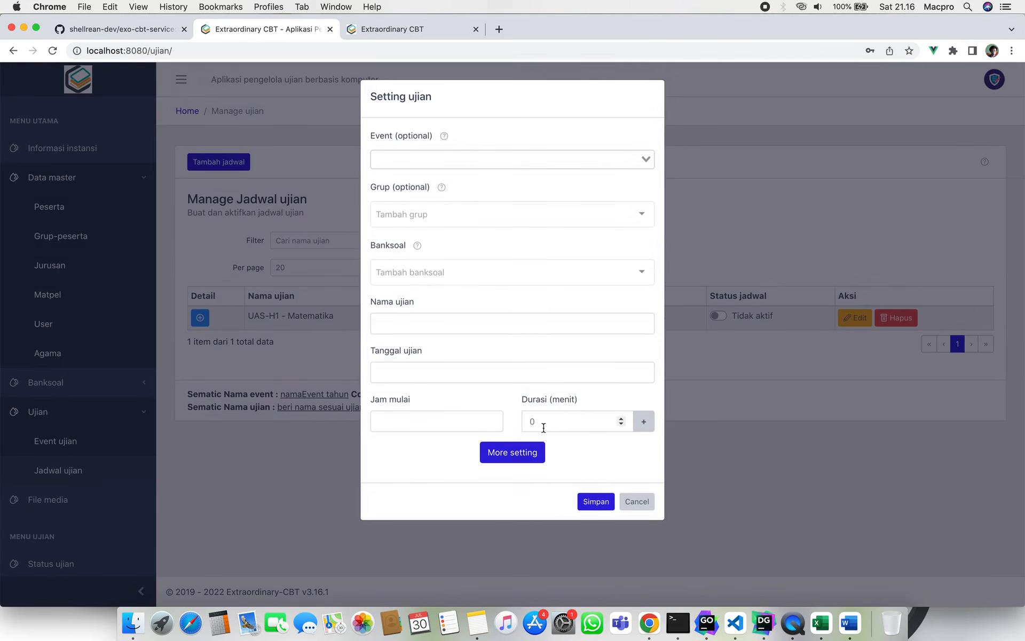
click(562, 421)
click(581, 442)
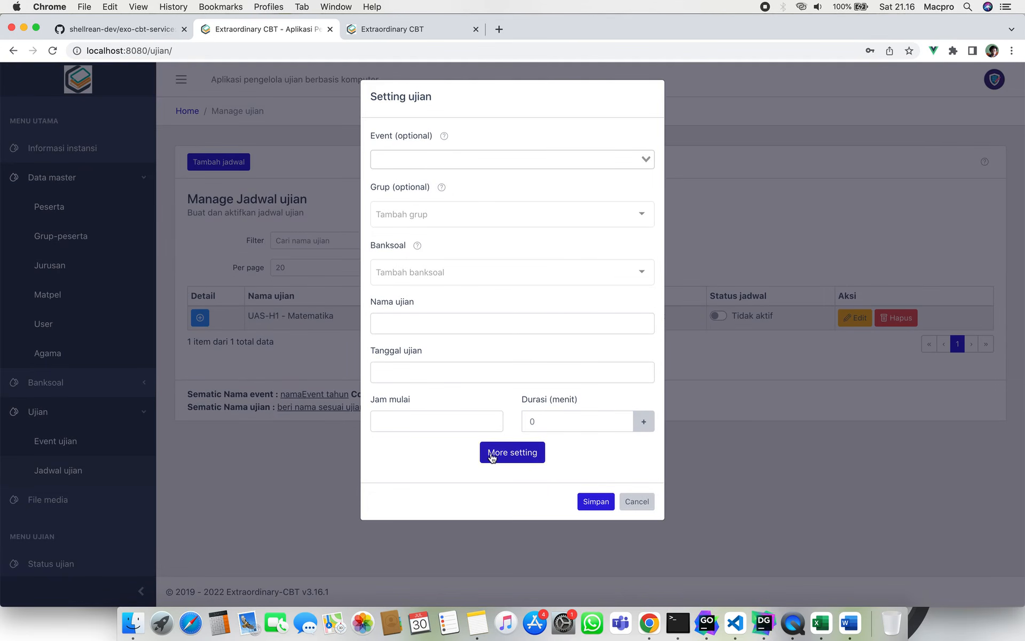
Reveal the additional settings and set Minimum pengerjaan to 10 minutes.
click(516, 457)
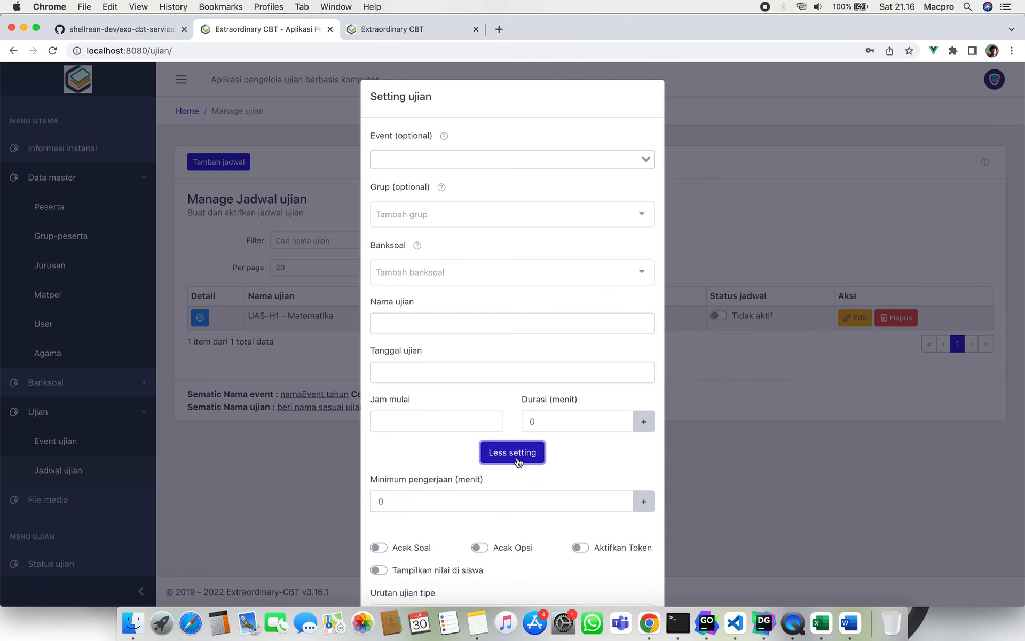
scroll(517, 457, down, 5)
scroll(517, 457, down, 2)
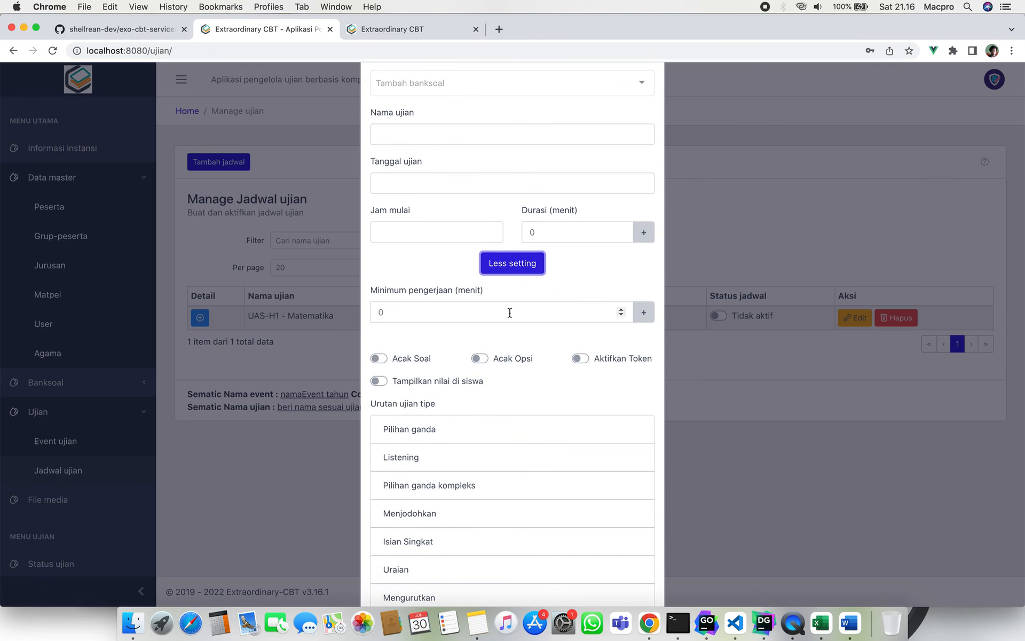
click(581, 273)
scroll(581, 274, down, 2)
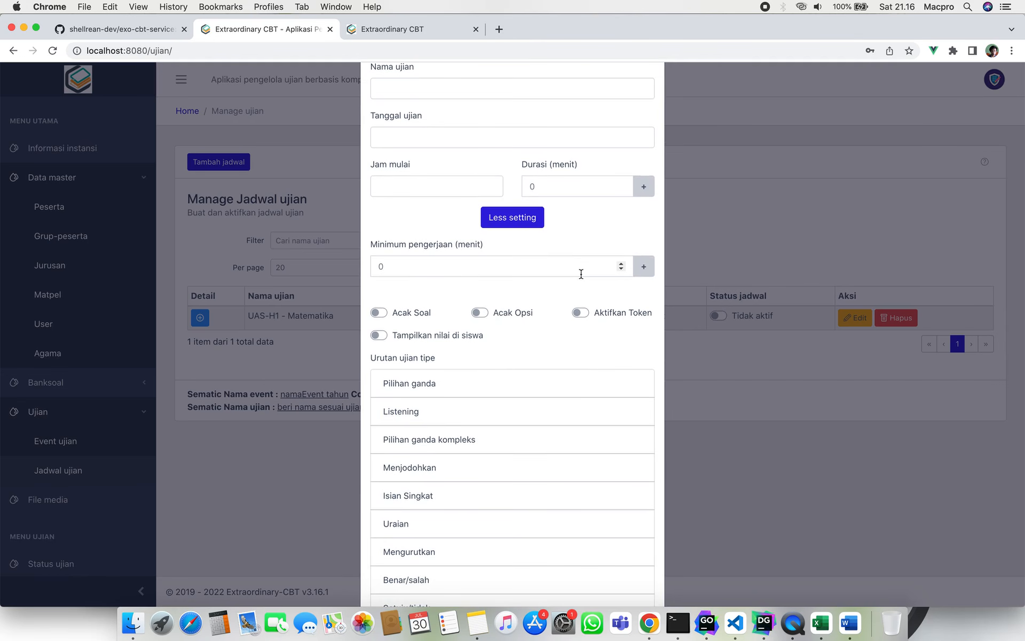
click(581, 274)
key(BackSpace)
text(10)
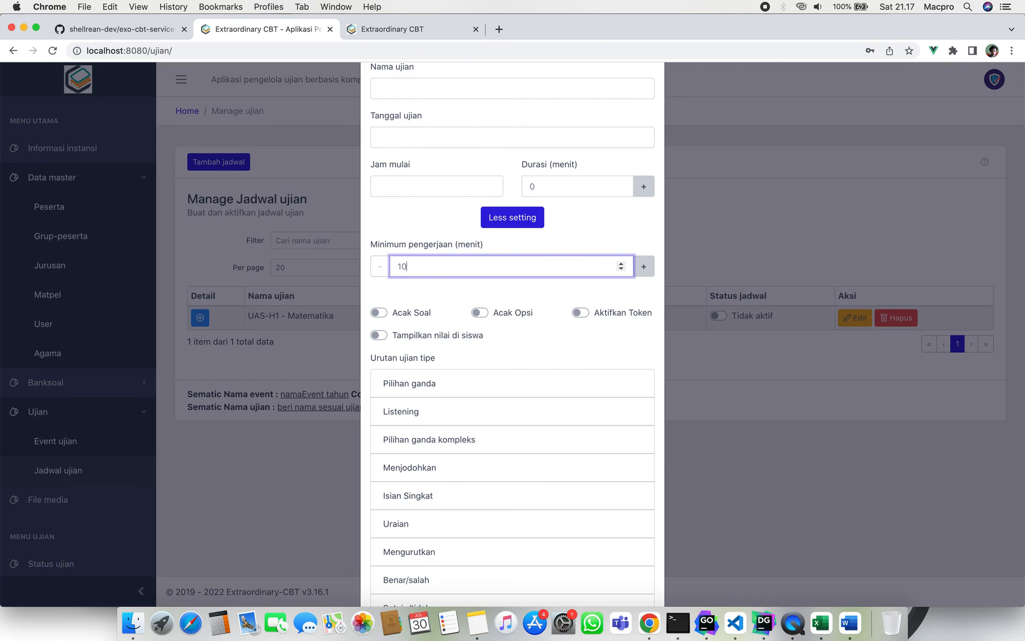
Toggle Acak Soal on and back off.
scroll(588, 277, down, 3)
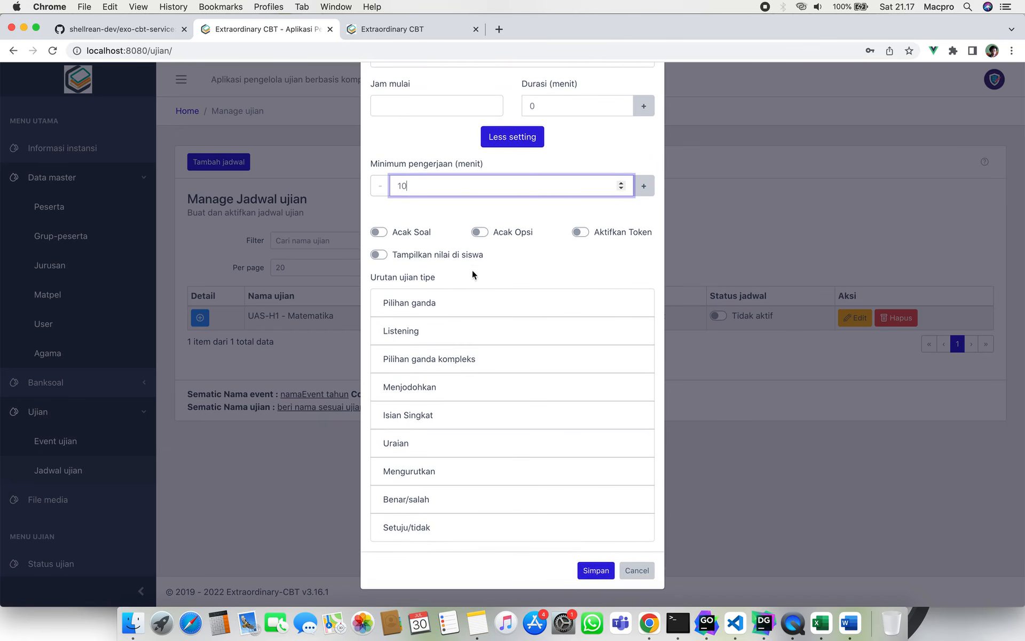
click(378, 231)
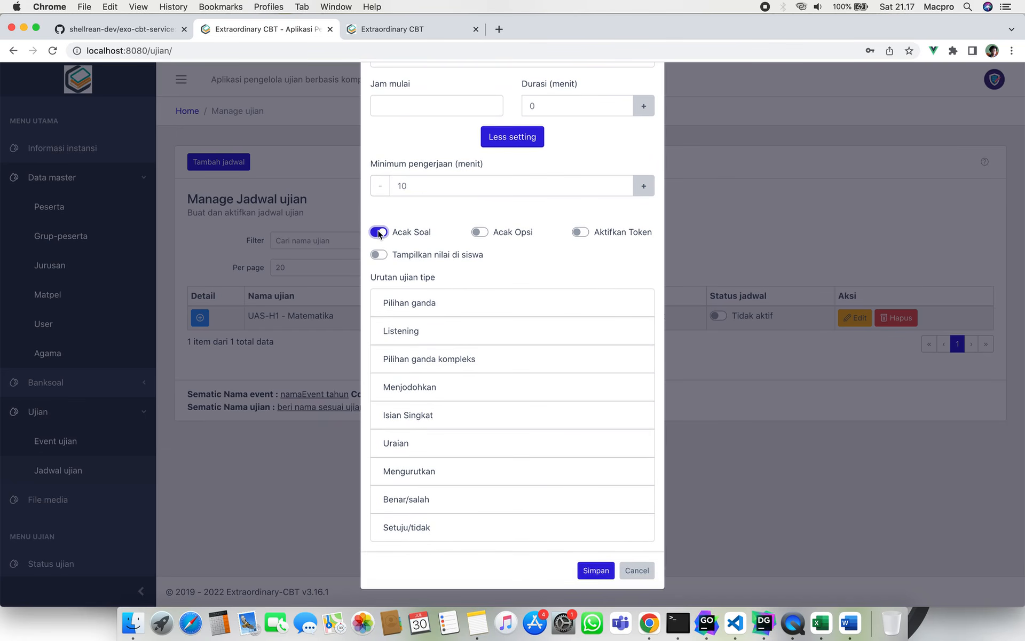
click(379, 232)
Turn Acak Soal on, order types Listening, Pilihan ganda, Menjodohkan, Pilihan ganda kompleks, then switch it off.
click(382, 234)
mouse_move(435, 309)
mouse_down()
mouse_move(441, 305)
mouse_move(443, 340)
mouse_move(430, 300)
mouse_up()
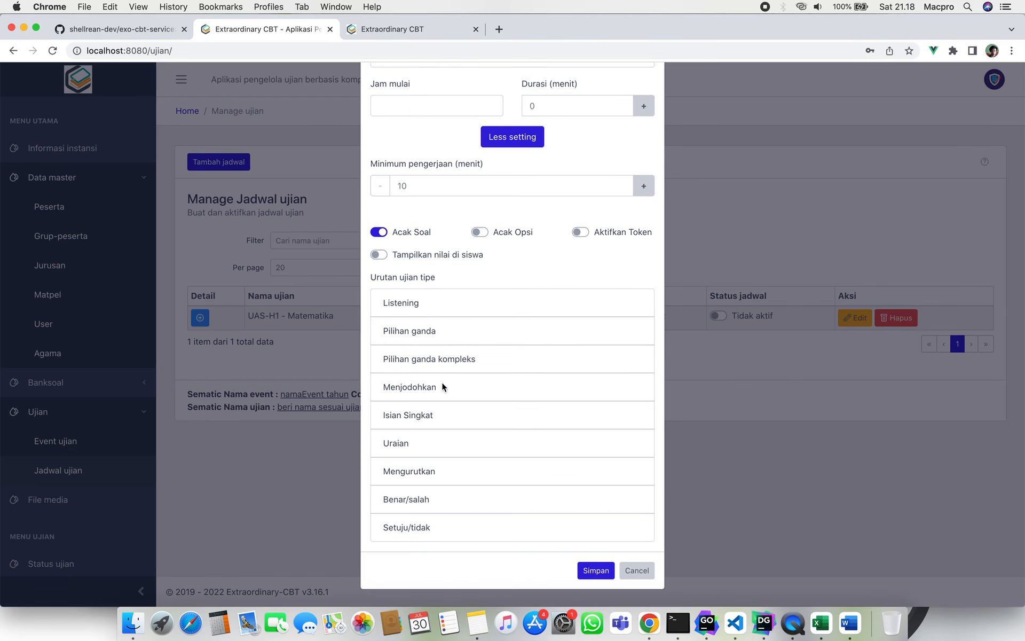
drag(444, 387, 443, 360)
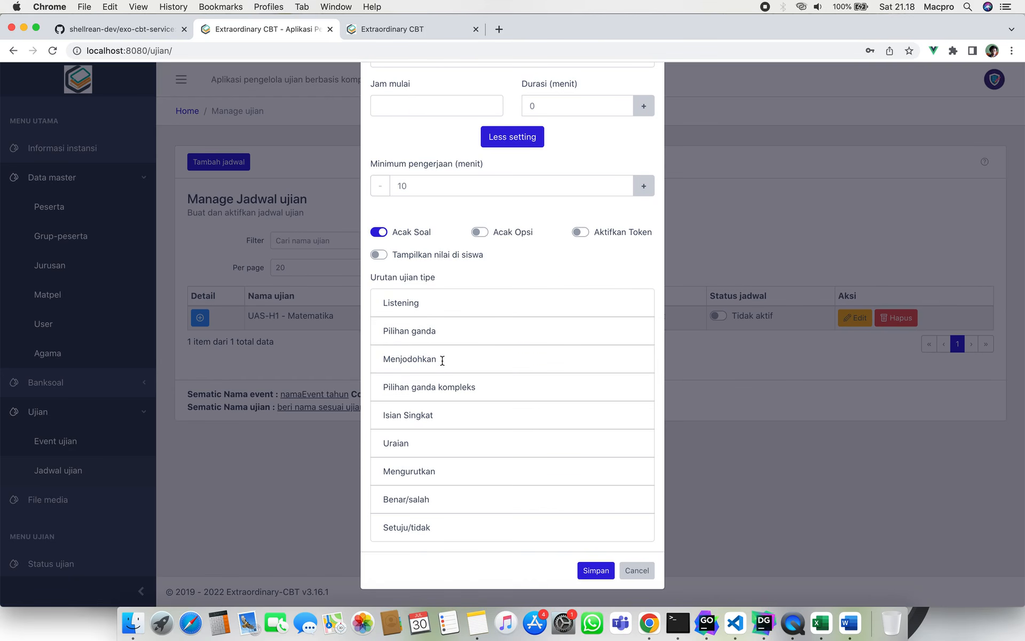
click(380, 233)
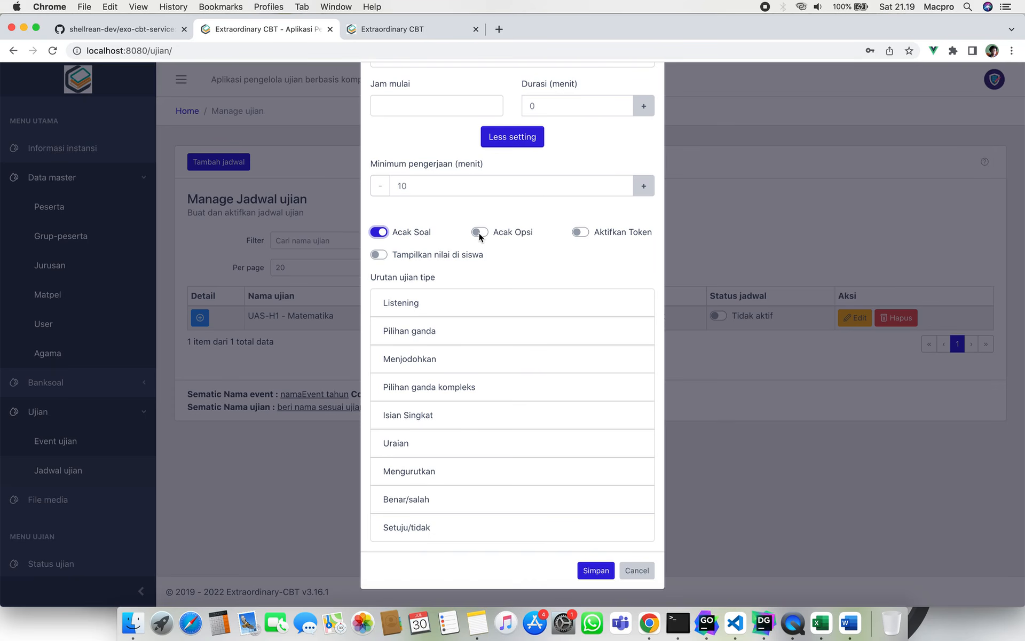
Toggle Aktifkan Token and Tampilkan nilai di siswa, then cancel the schedule form unsaved.
click(580, 233)
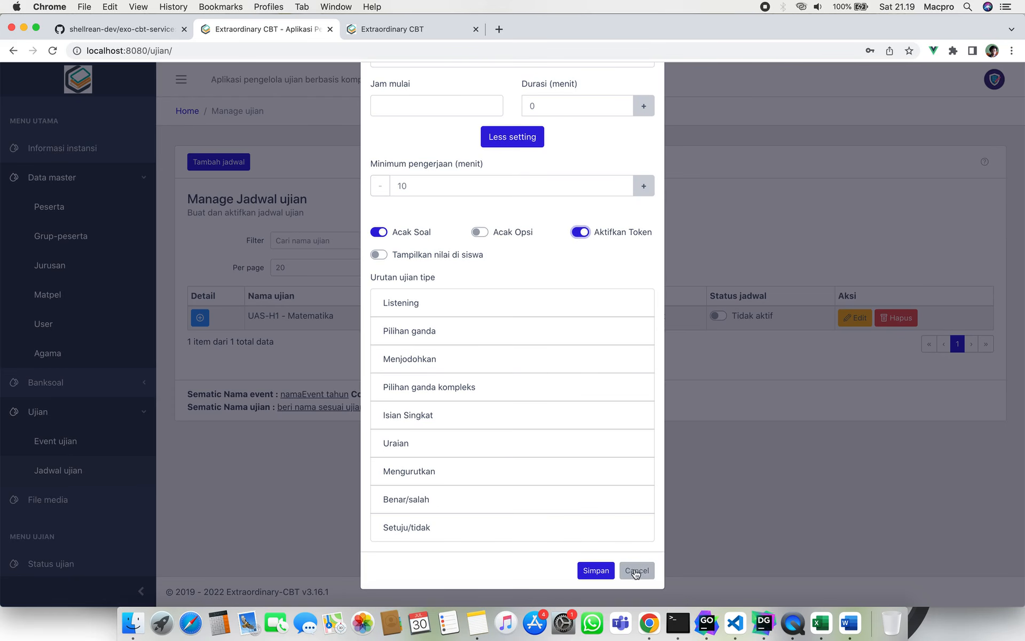
scroll(541, 288, up, 1)
scroll(541, 288, down, 1)
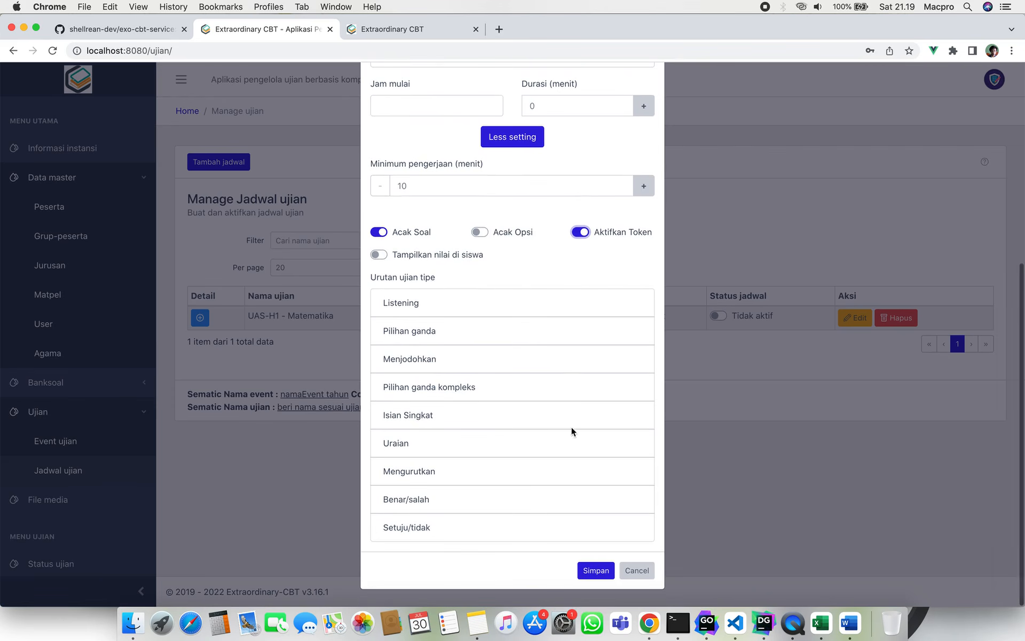
click(379, 254)
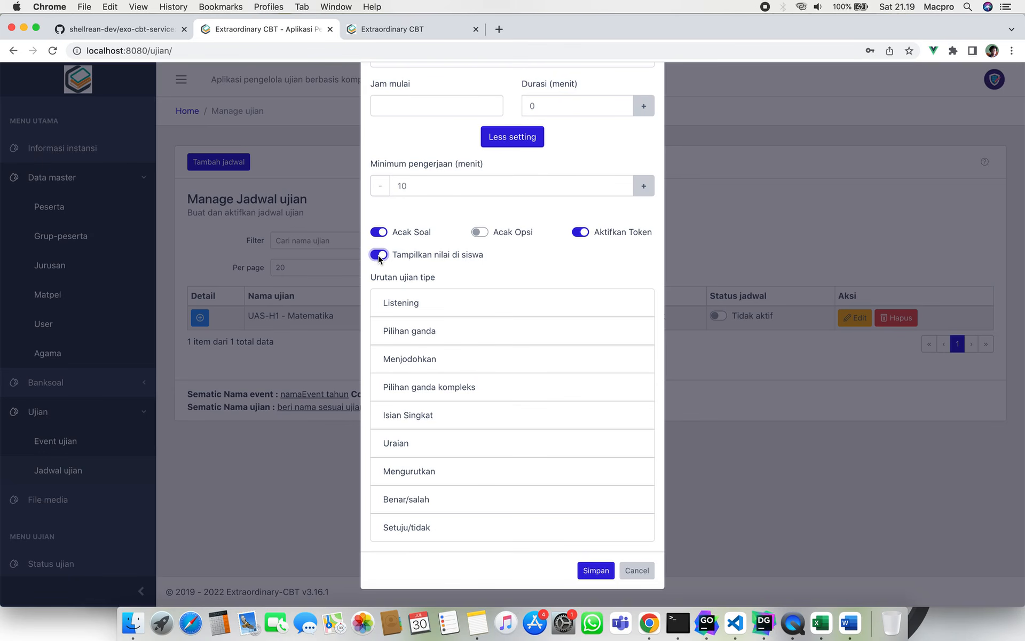
click(635, 569)
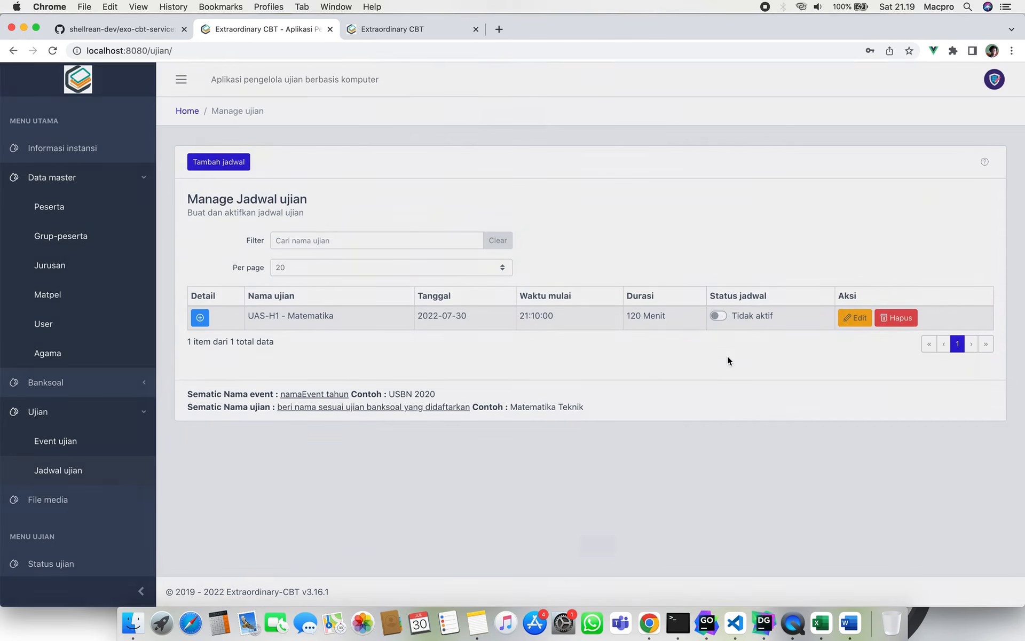
click(854, 318)
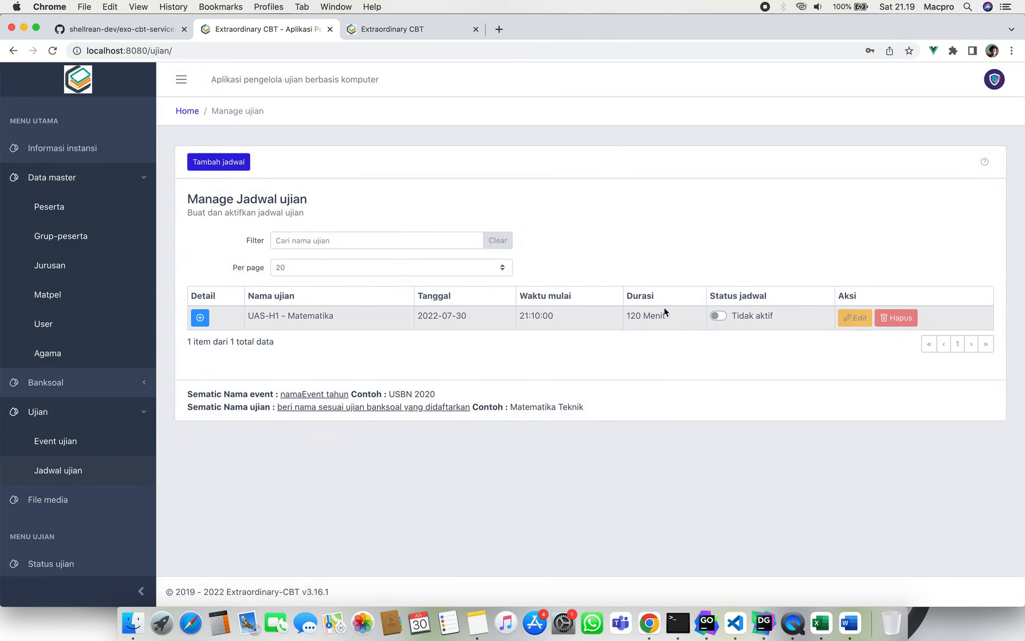
Scroll the UAS-H1 - Matematika edit form down to the Jam masuk sesi fields.
scroll(494, 450, down, 5)
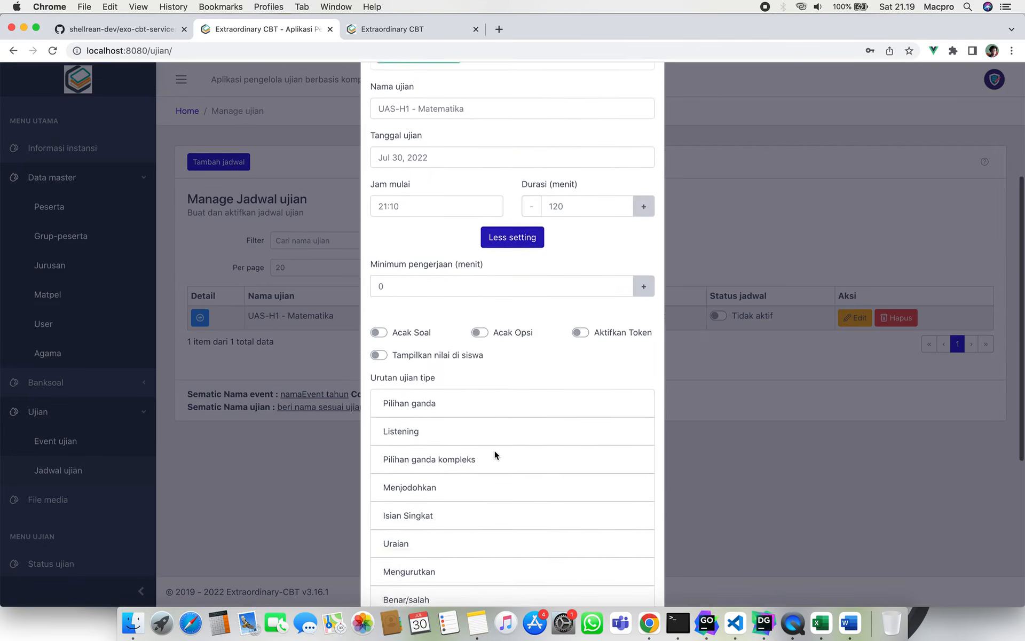
scroll(494, 450, down, 5)
scroll(494, 450, up, 4)
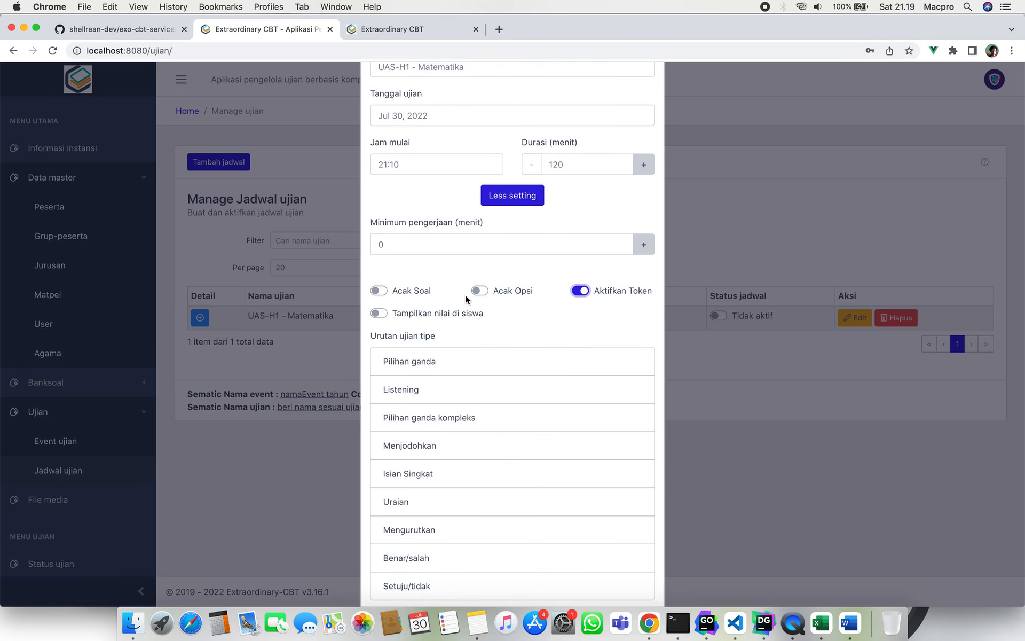
scroll(461, 369, down, 3)
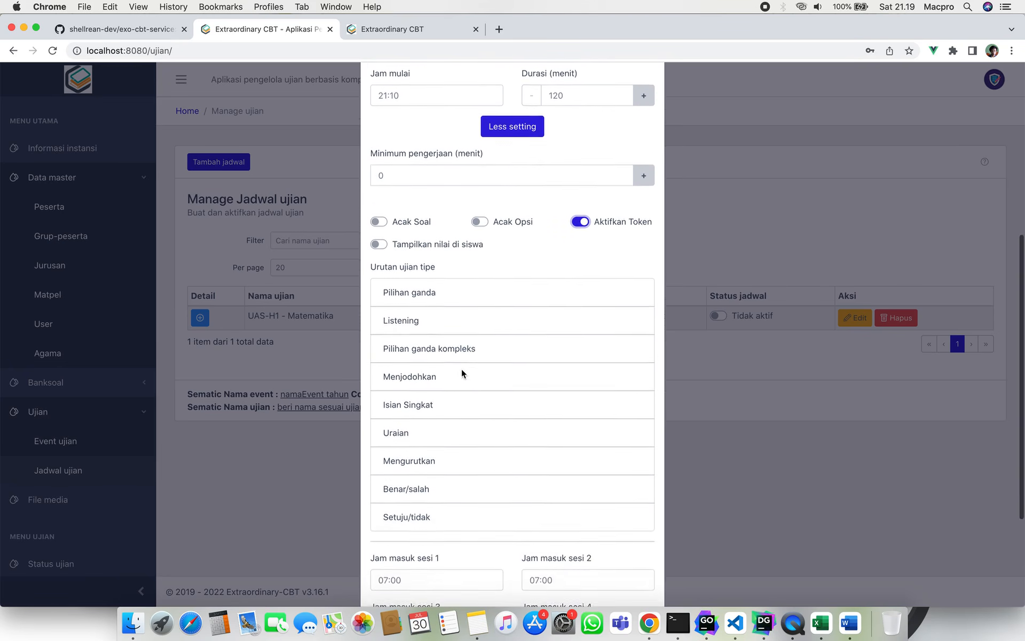
scroll(461, 368, down, 2)
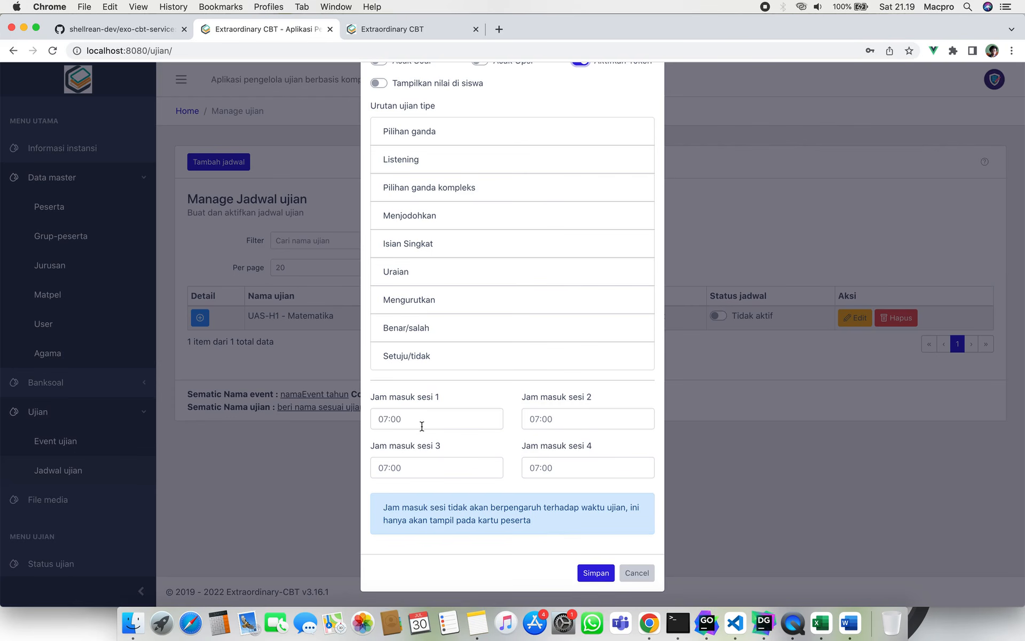
Set the session 1 entry time to 06:00.
click(386, 418)
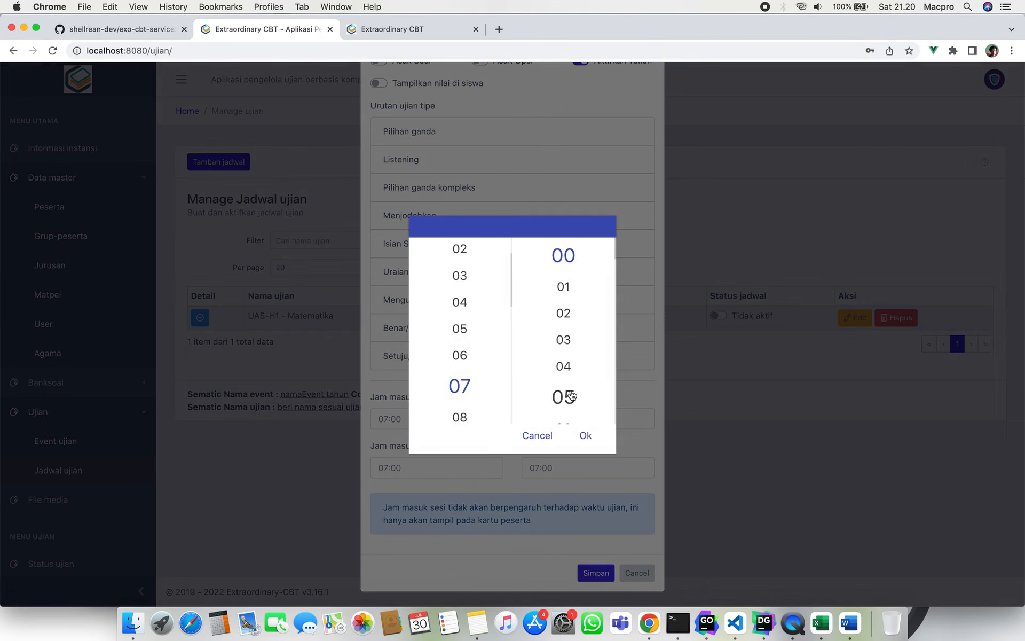
click(494, 355)
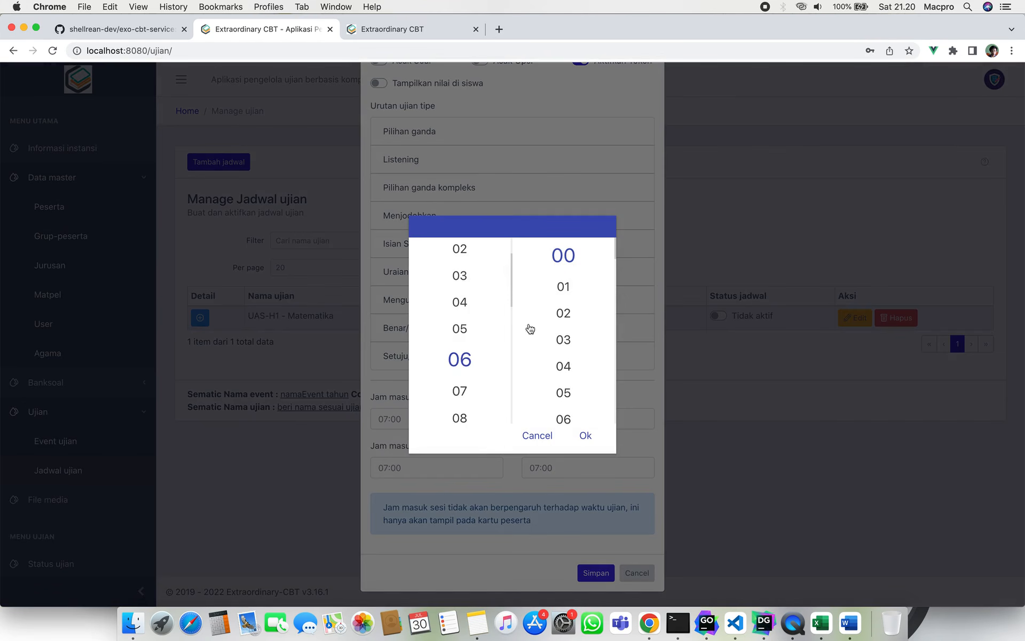
click(596, 437)
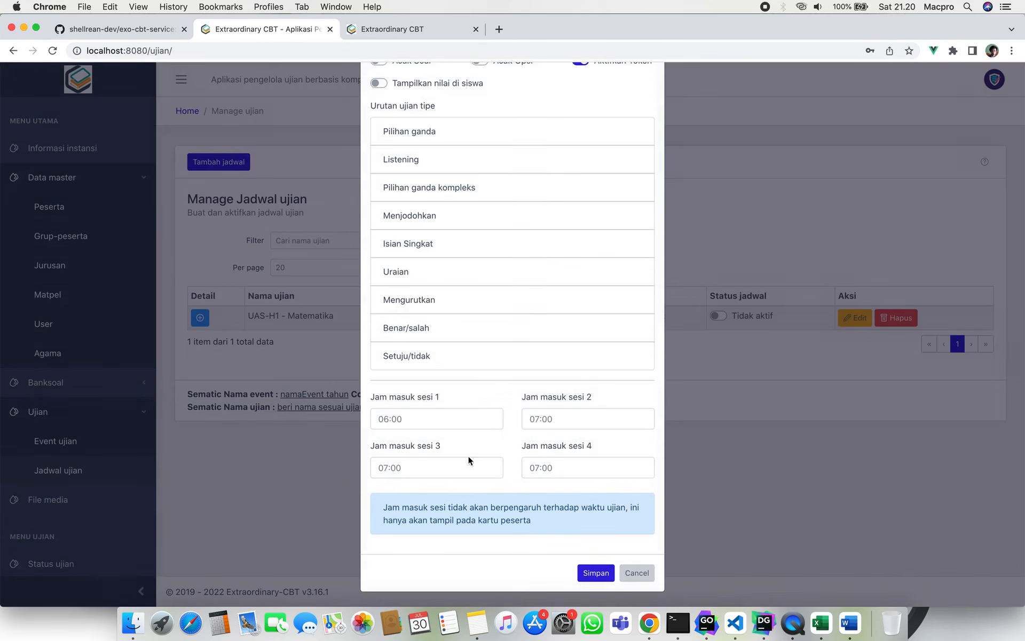
click(420, 422)
click(537, 435)
Set the session 2 entry time to 08:45 and save the schedule.
click(565, 425)
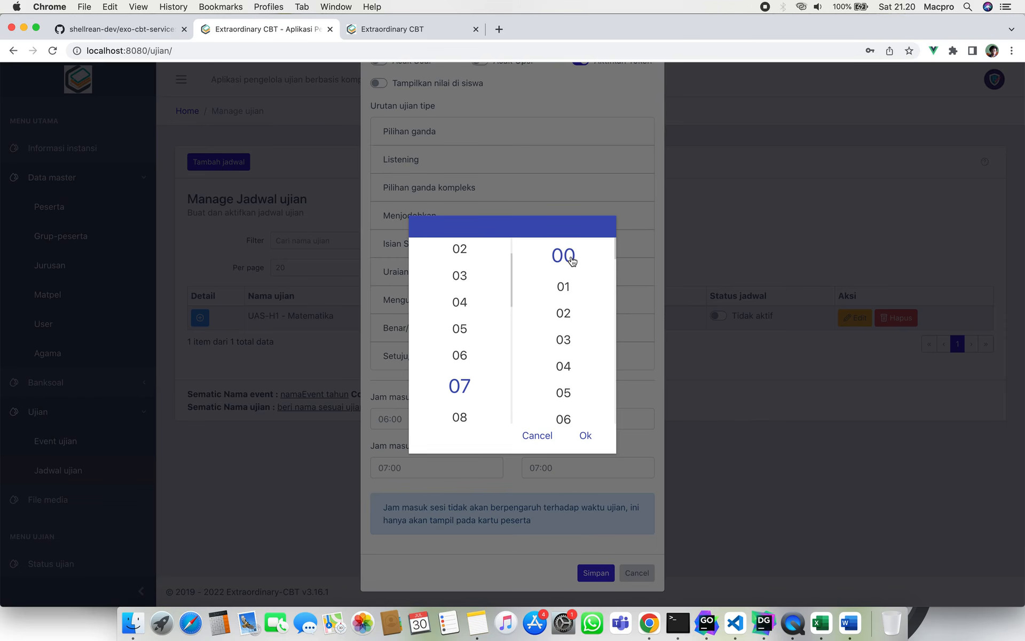
scroll(470, 384, down, 3)
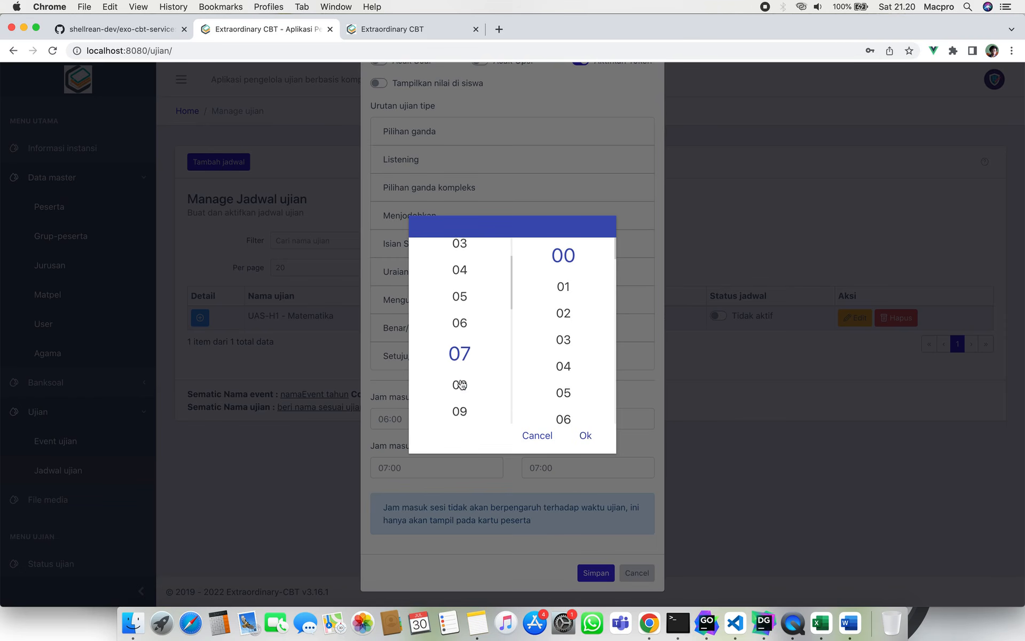
click(472, 378)
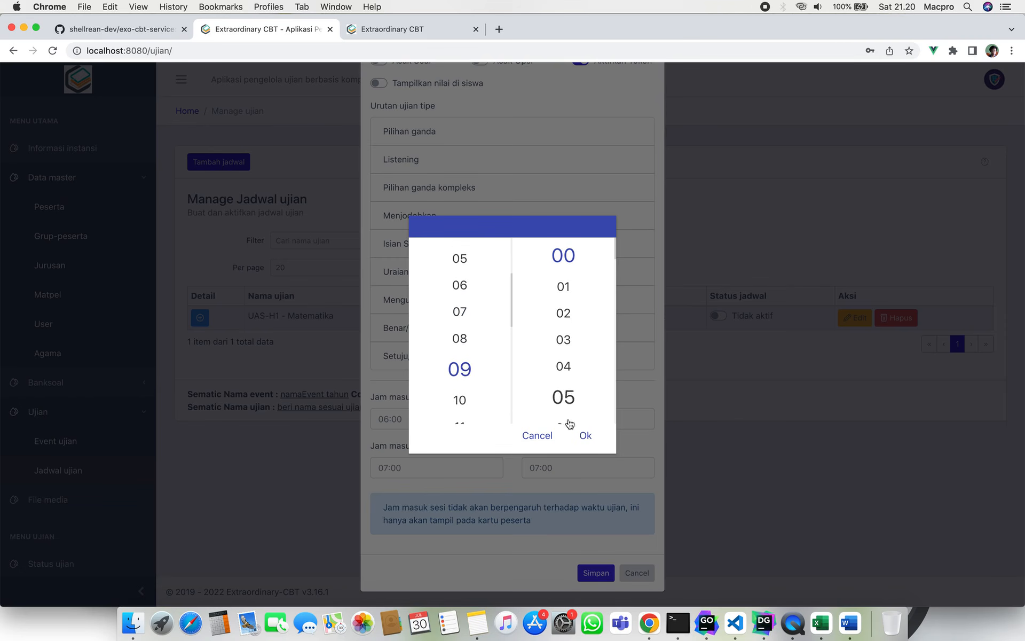
click(591, 439)
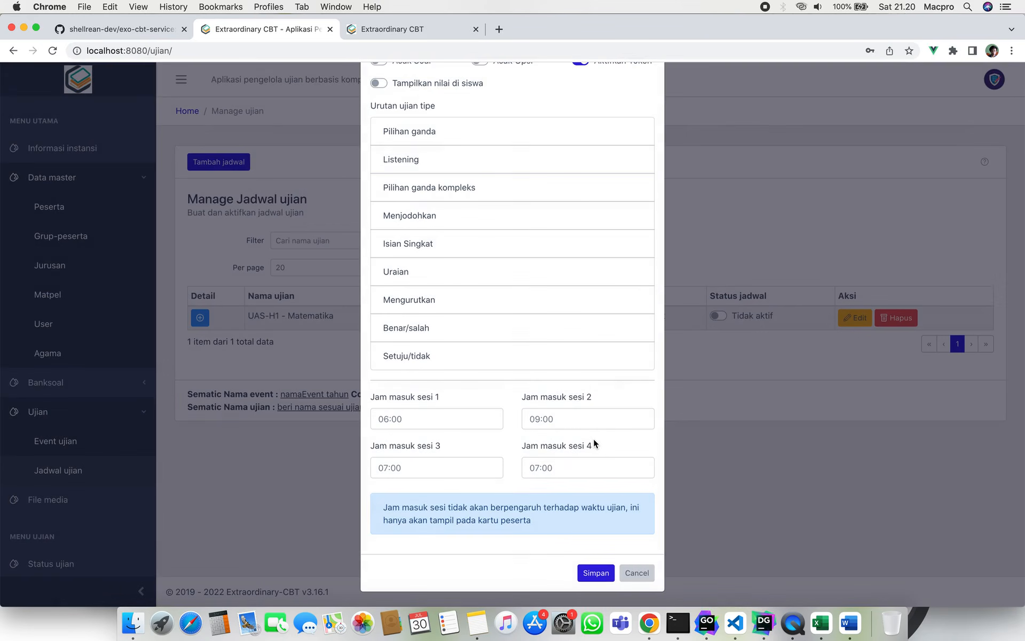
click(541, 420)
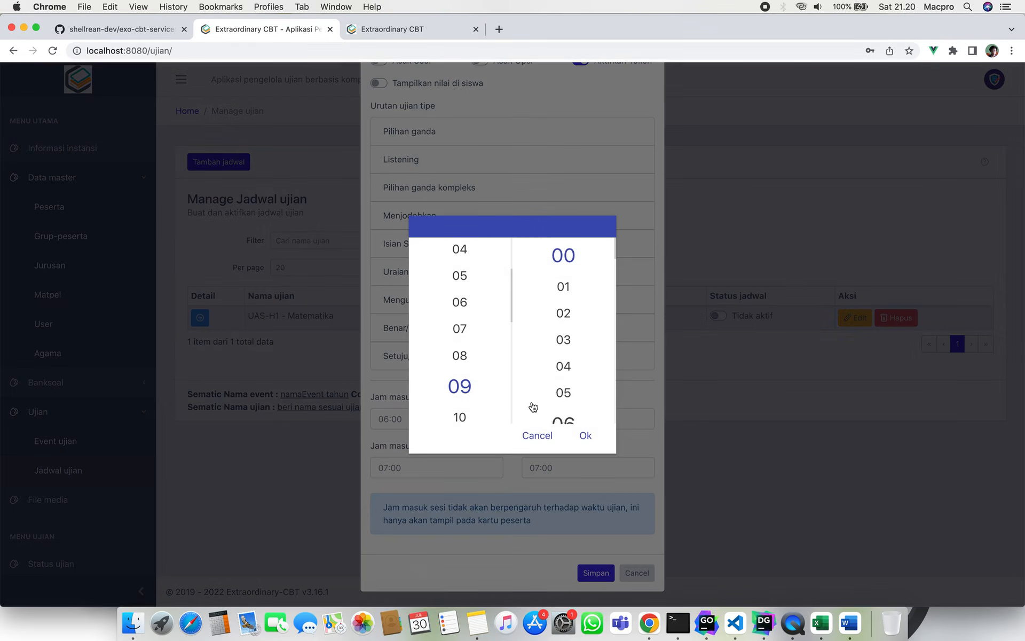
click(461, 358)
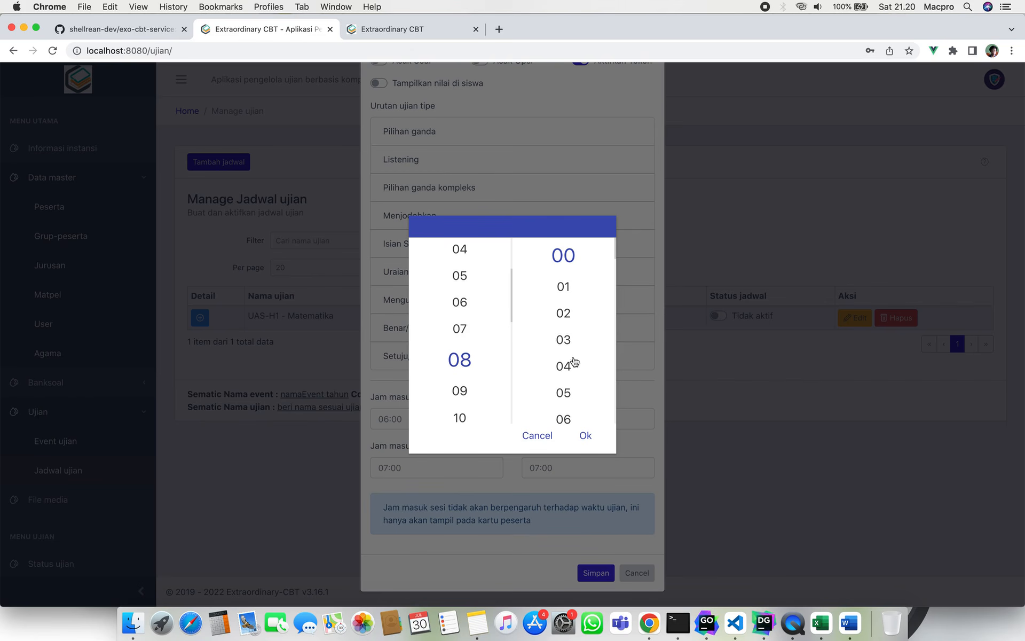
click(568, 363)
scroll(593, 366, down, 6)
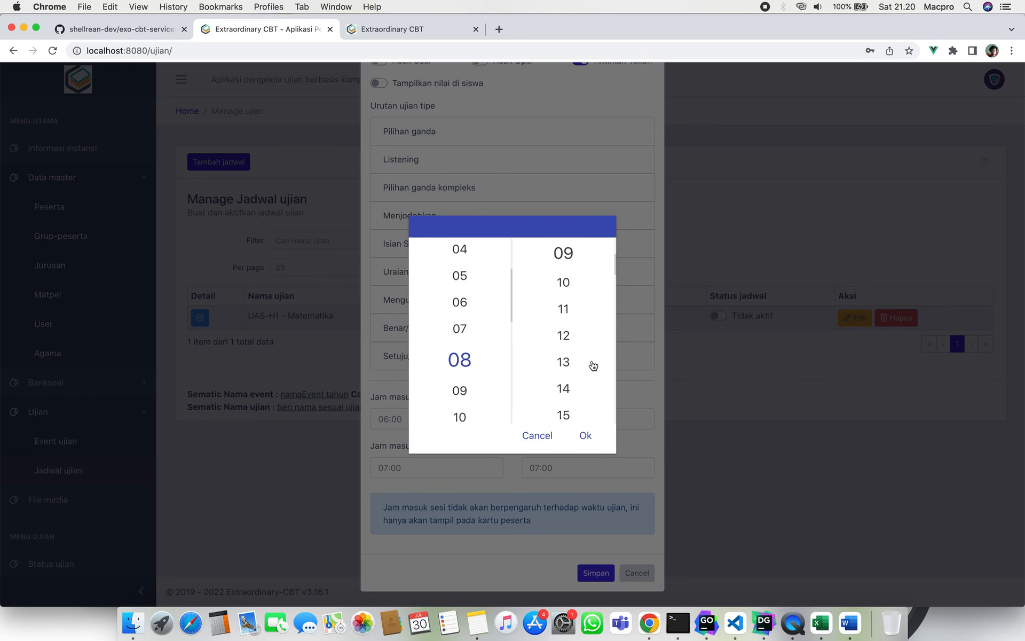
scroll(593, 366, down, 10)
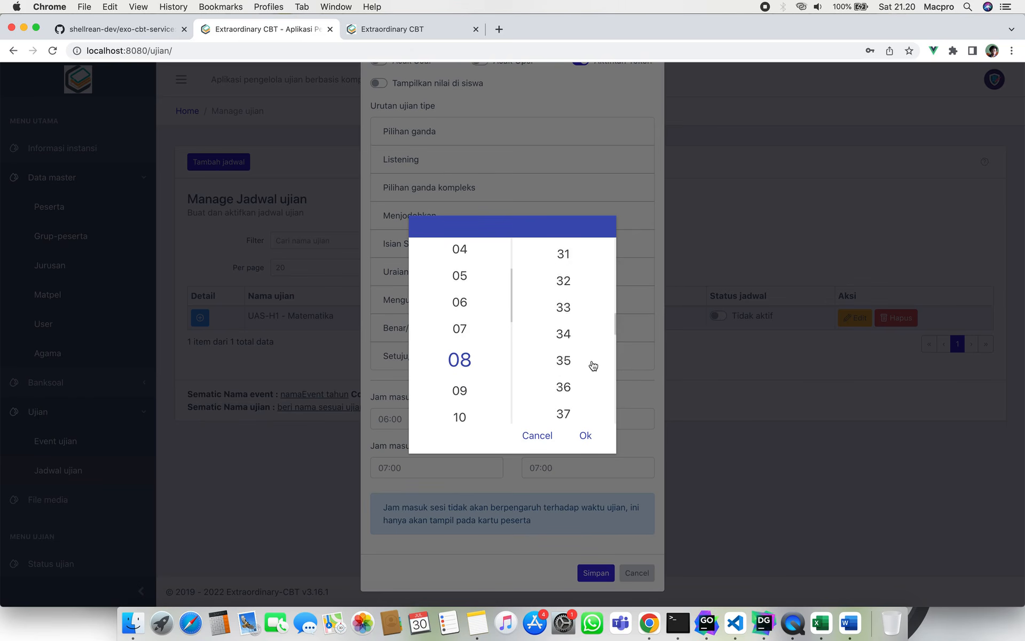
scroll(570, 395, down, 3)
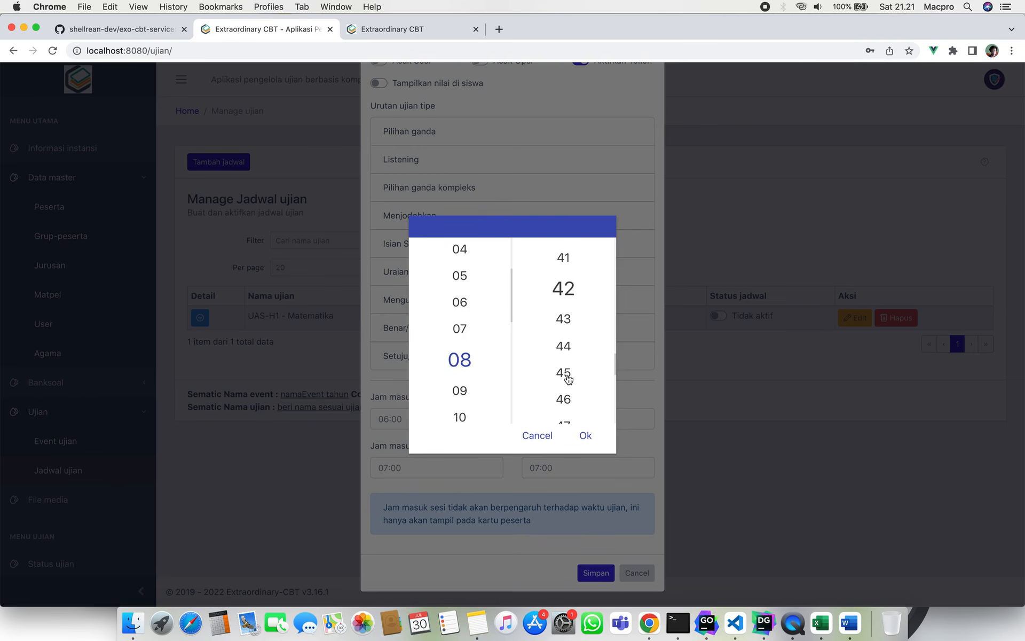
click(569, 374)
click(585, 435)
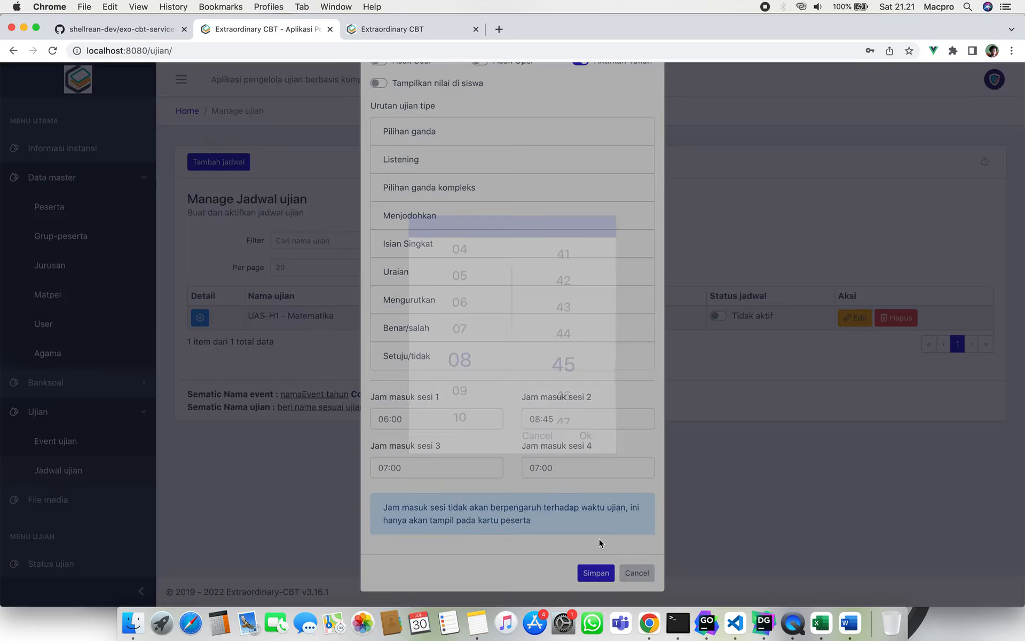
click(602, 574)
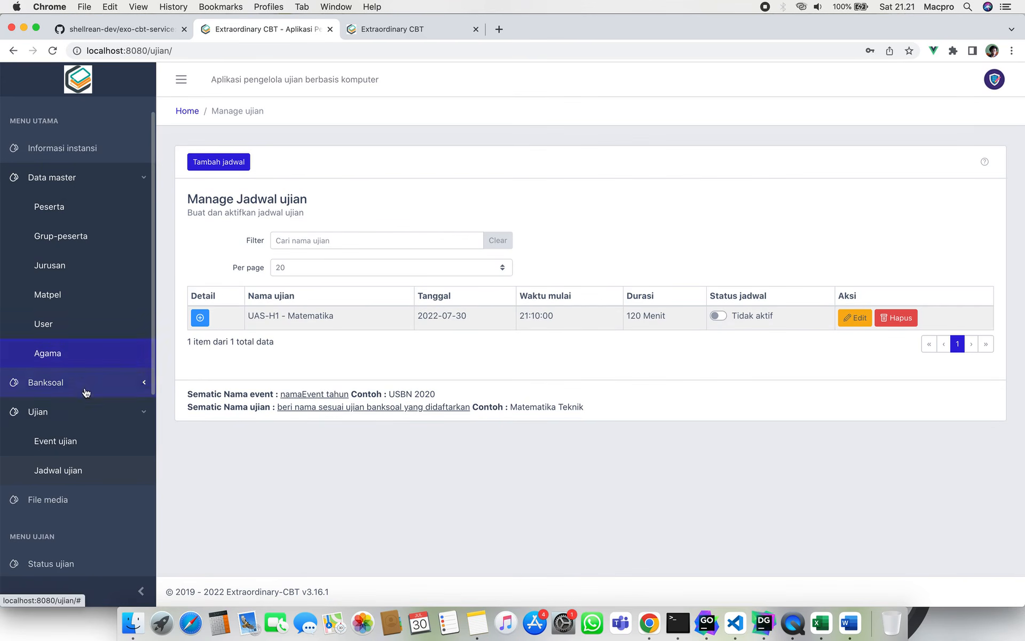
Verify participant card 009 under Event ujian shows 08:45:00, then return to Jadwal ujian.
click(96, 442)
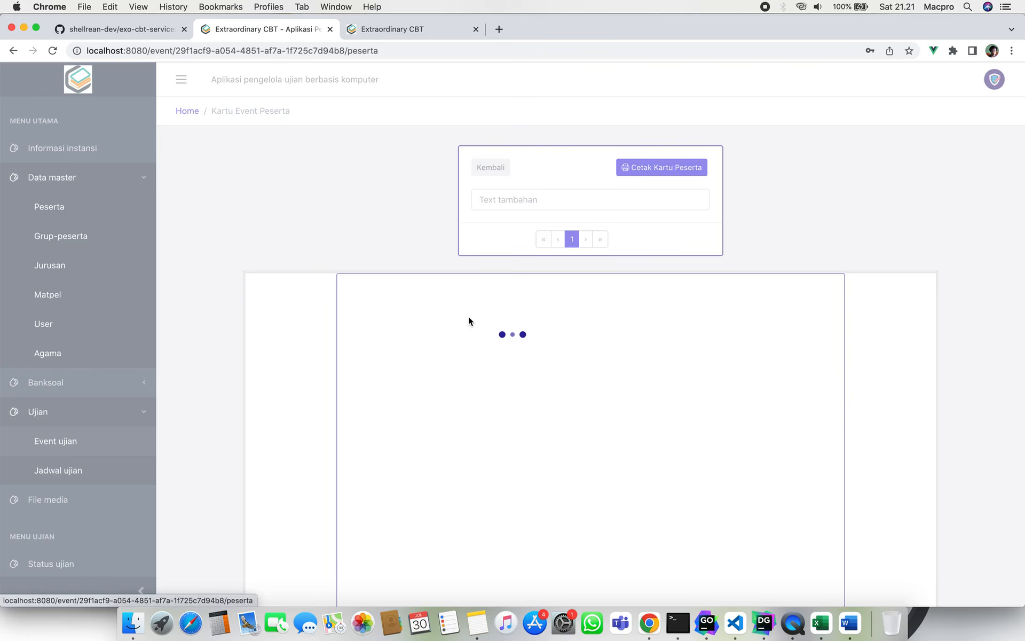
click(469, 317)
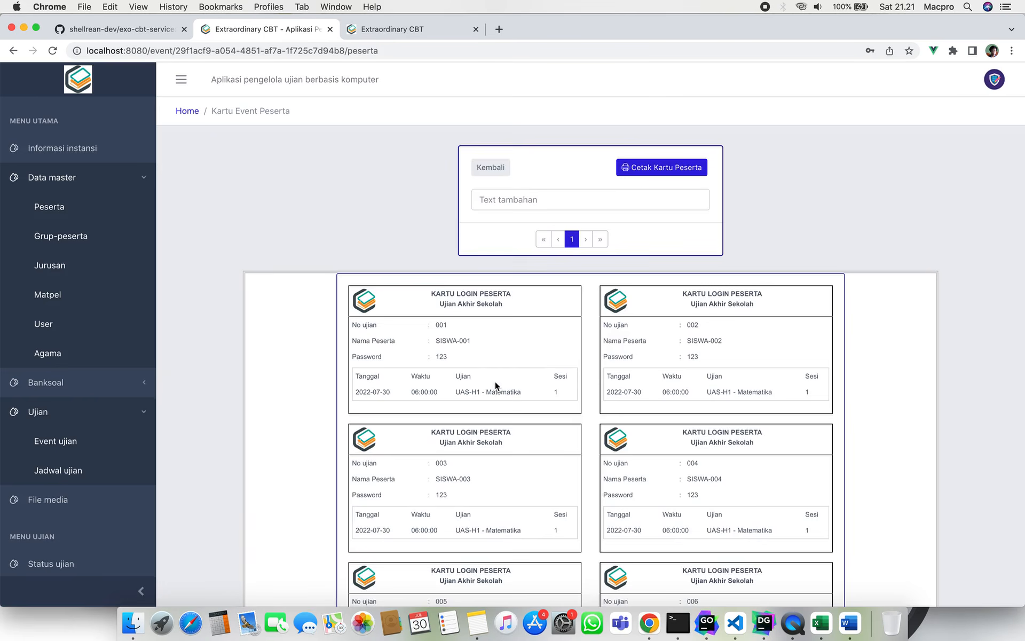
scroll(507, 431, down, 10)
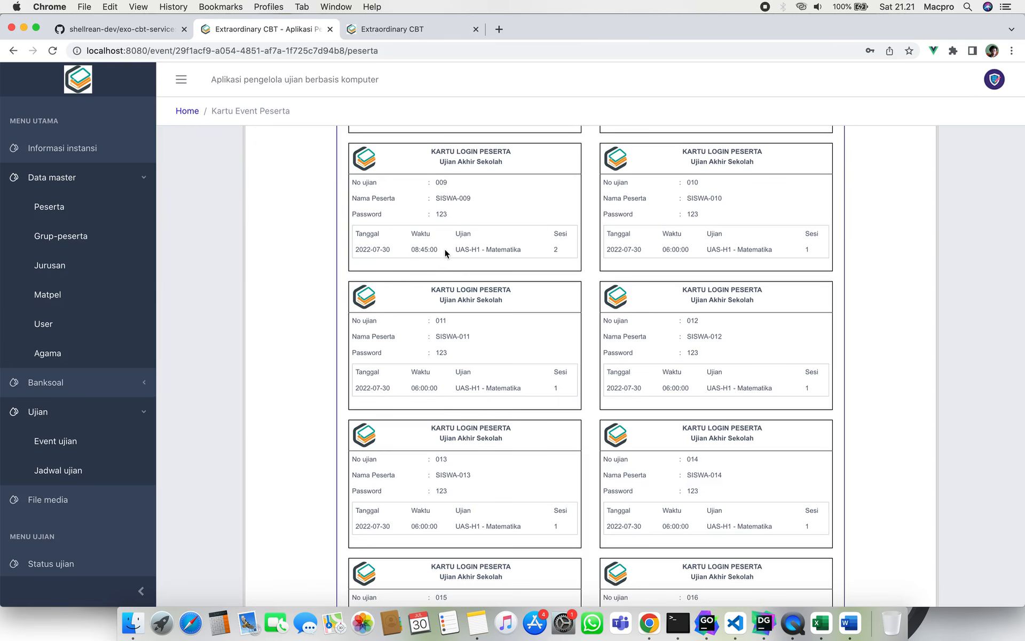
triple_click(424, 250)
click(428, 251)
click(80, 470)
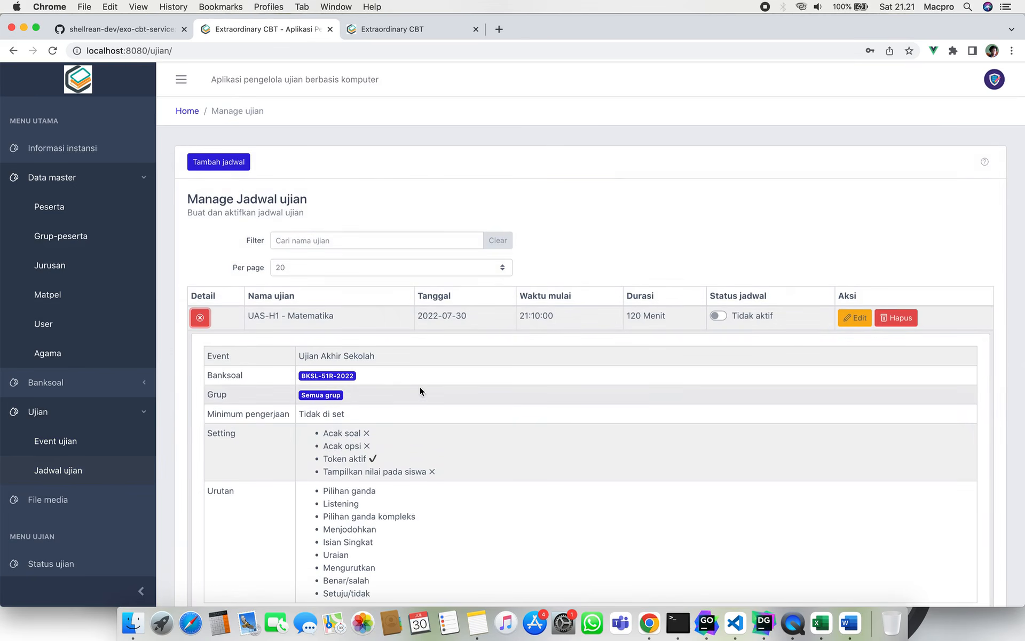
Reopen the UAS-H1 - Matematika settings and close them with Batal, unsaved.
scroll(629, 344, down, 1)
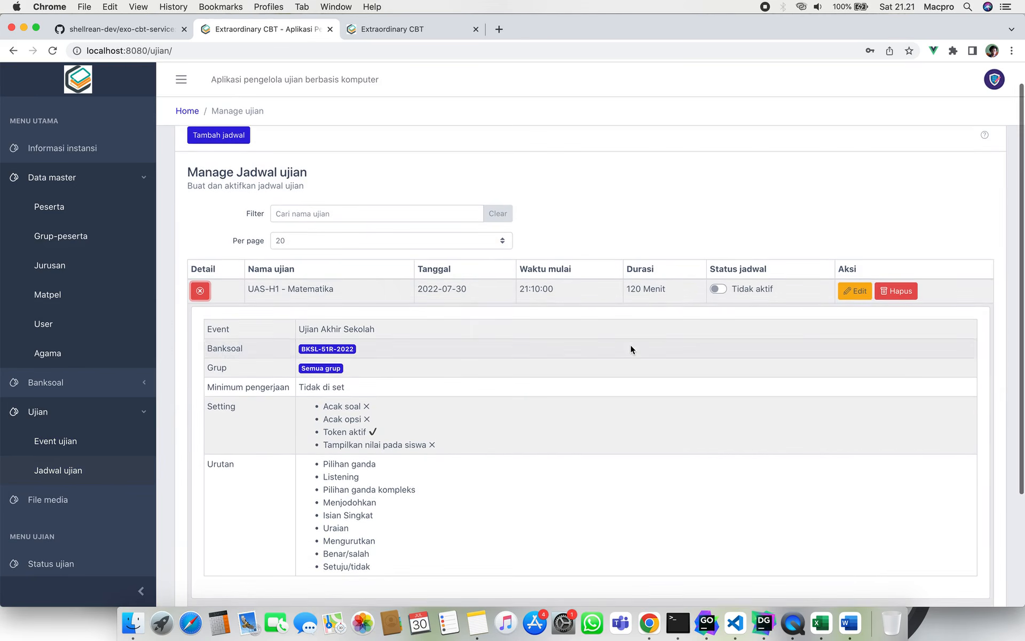
click(855, 288)
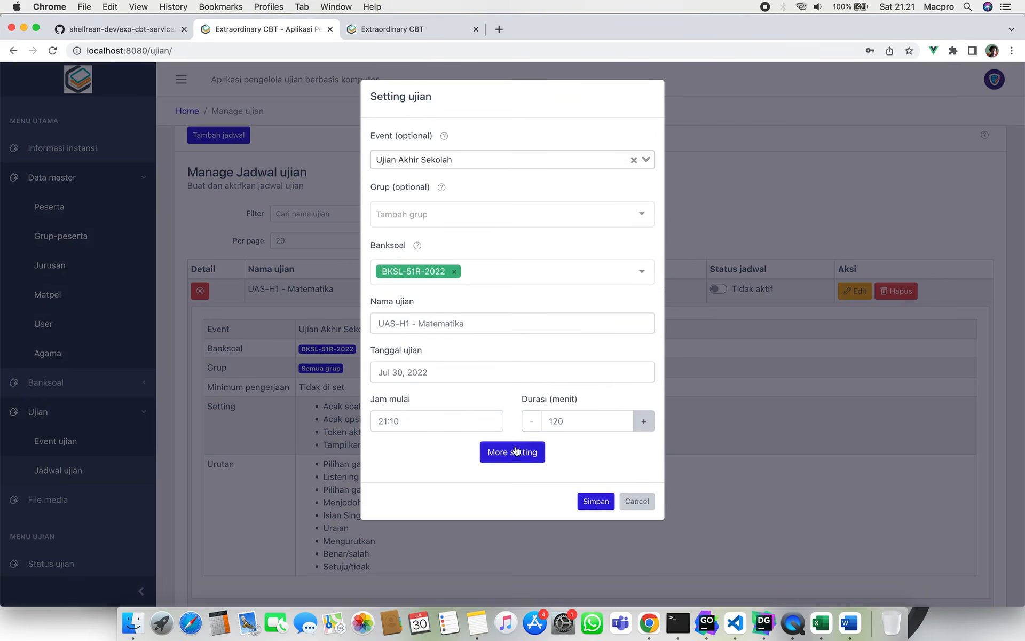
click(515, 451)
scroll(525, 454, down, 7)
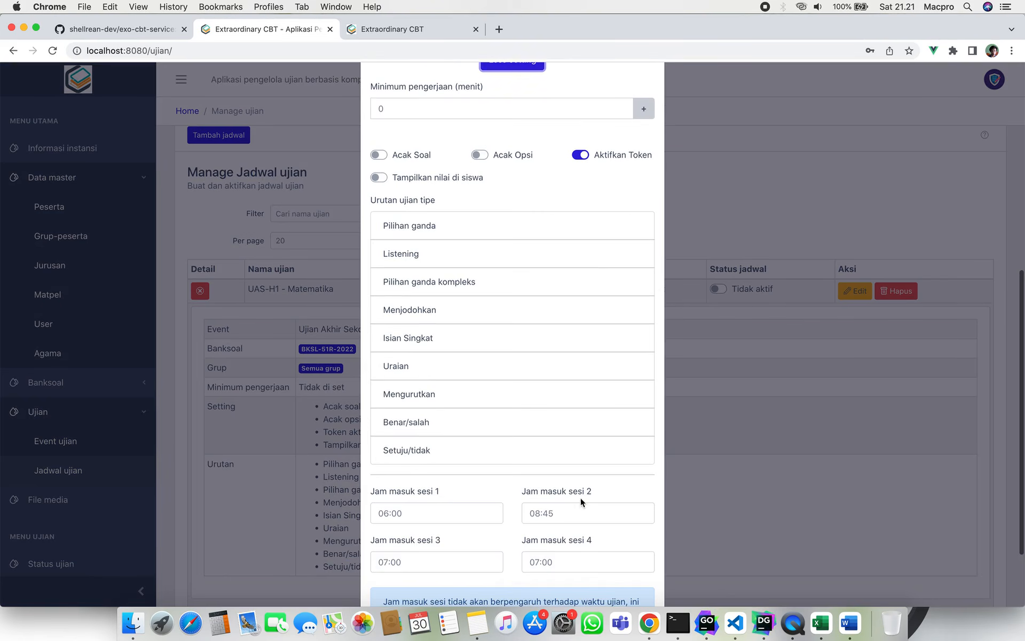
scroll(592, 513, down, 3)
click(634, 566)
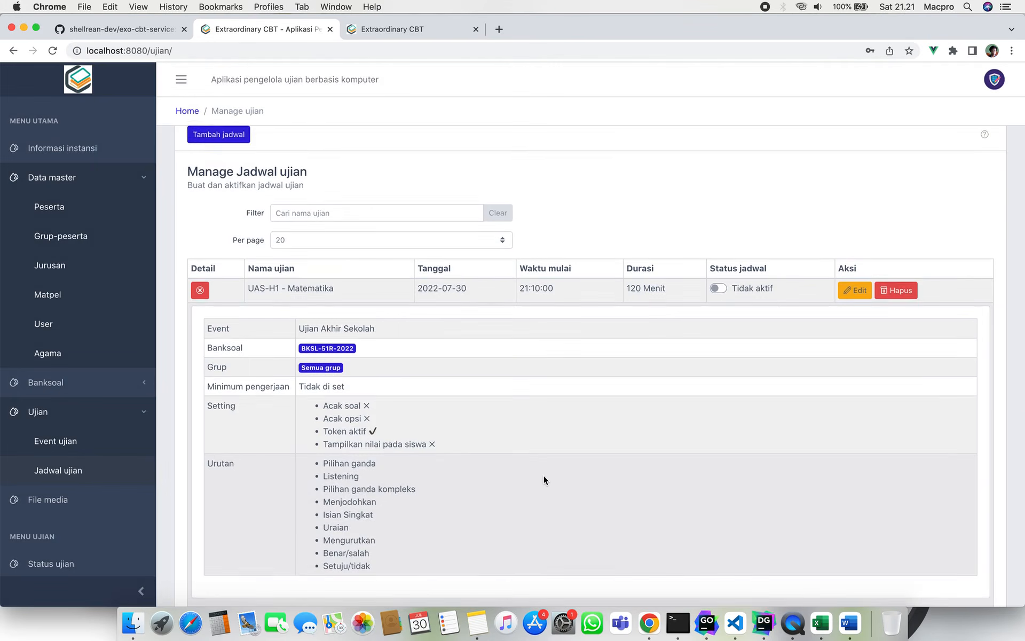
Check the token-active setting and exam type order, then collapse the details and Data master menu.
scroll(544, 475, down, 1)
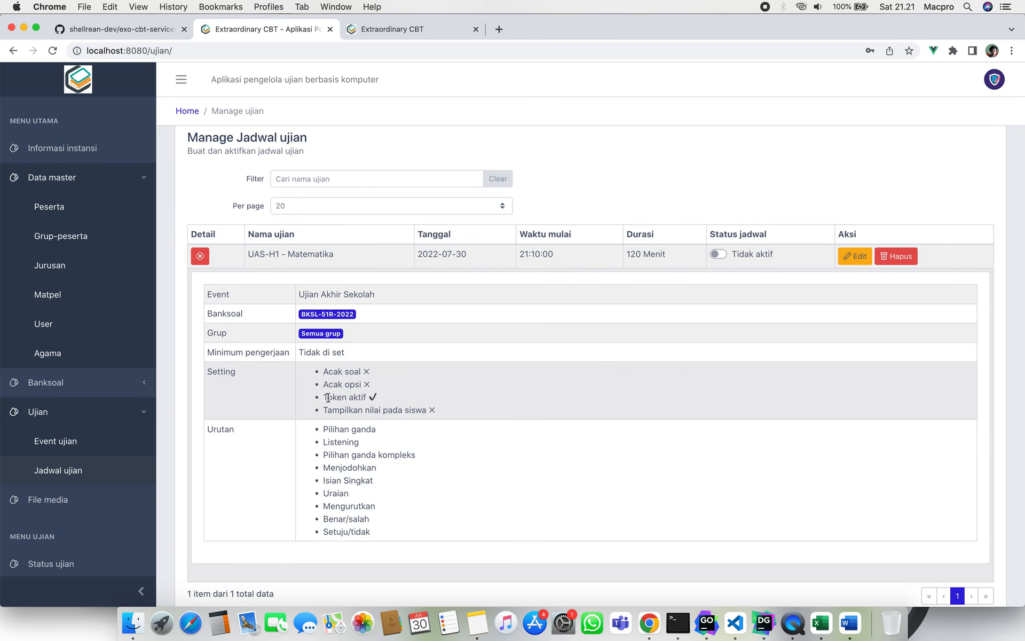
drag(327, 397, 360, 394)
click(355, 438)
scroll(361, 494, down, 2)
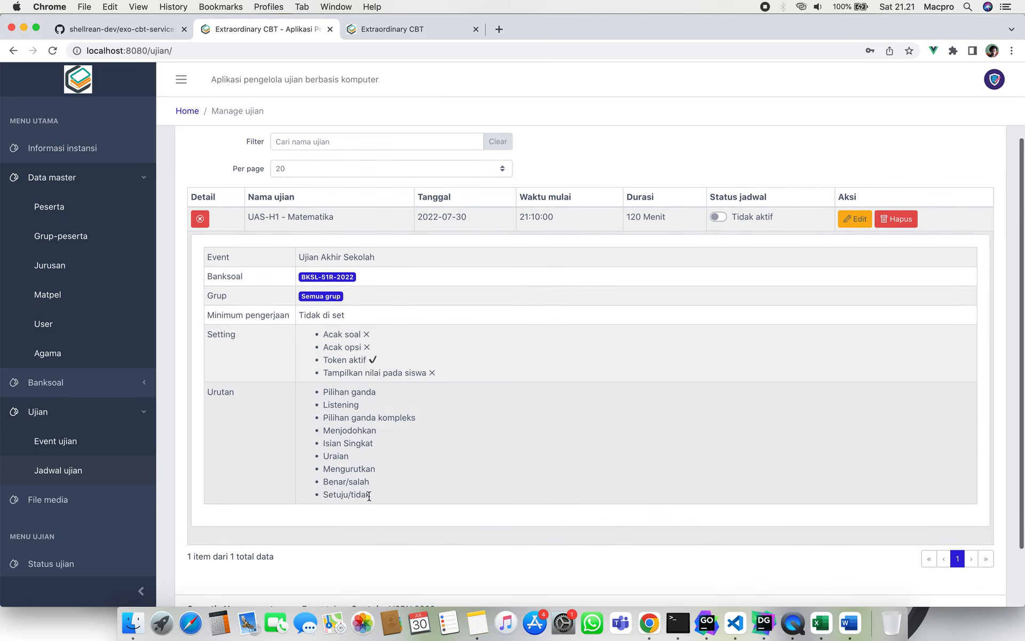
drag(320, 389, 383, 485)
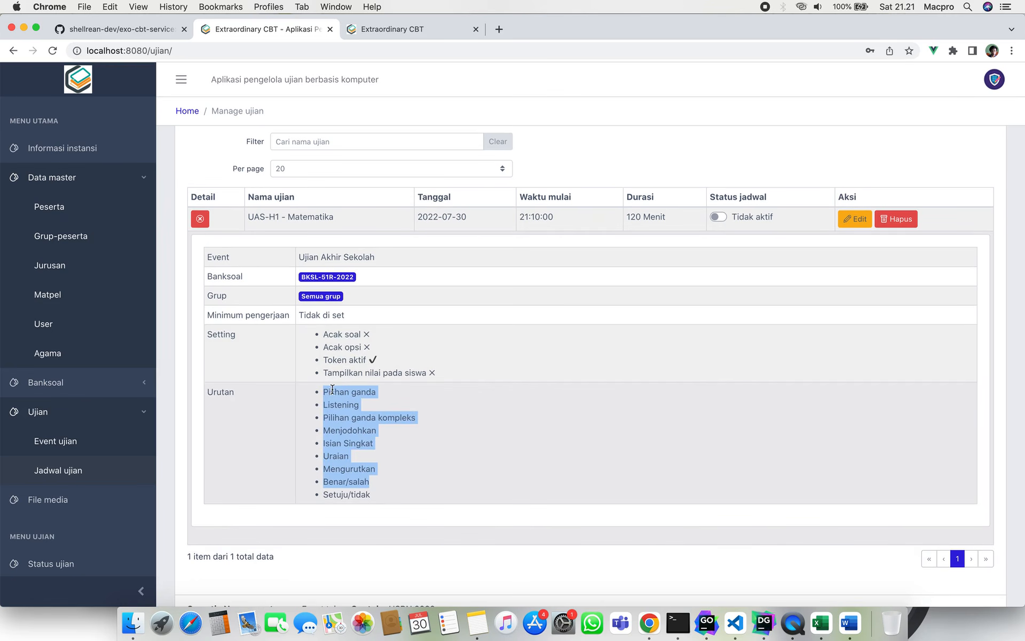
click(354, 421)
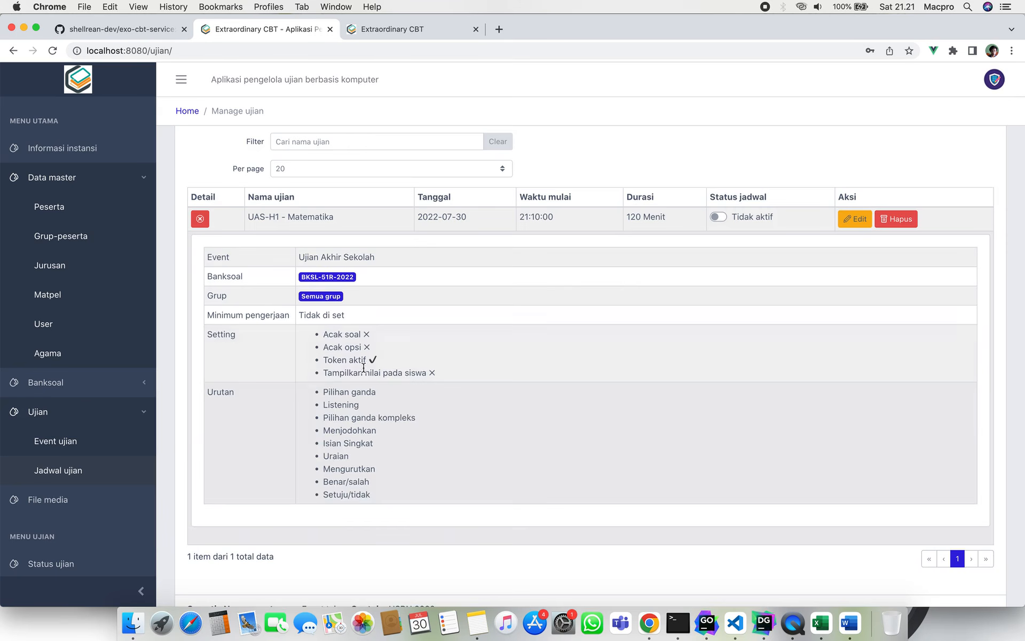
scroll(364, 368, up, 3)
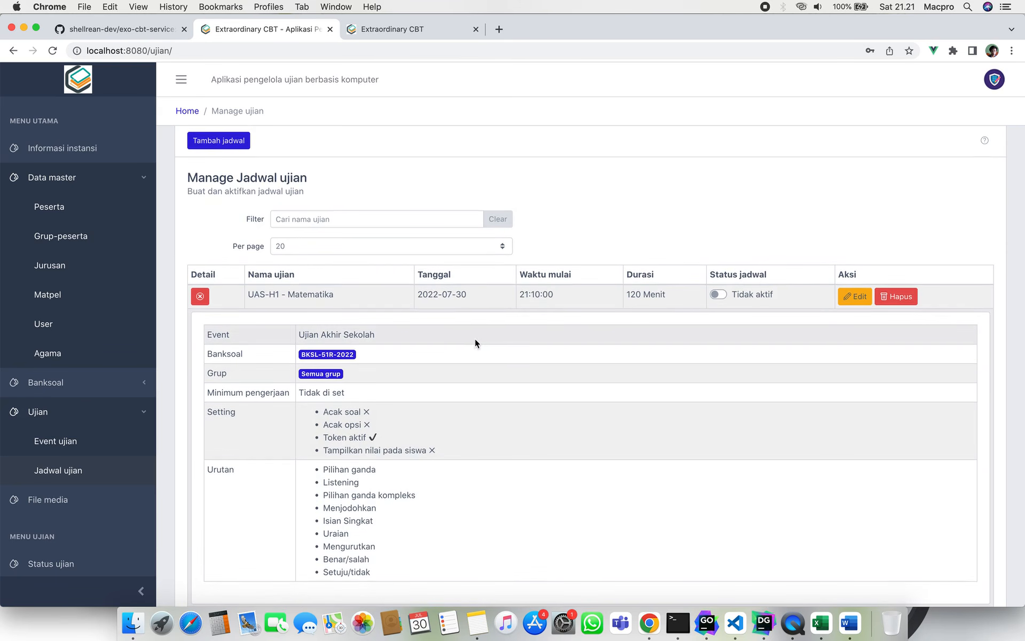
click(200, 296)
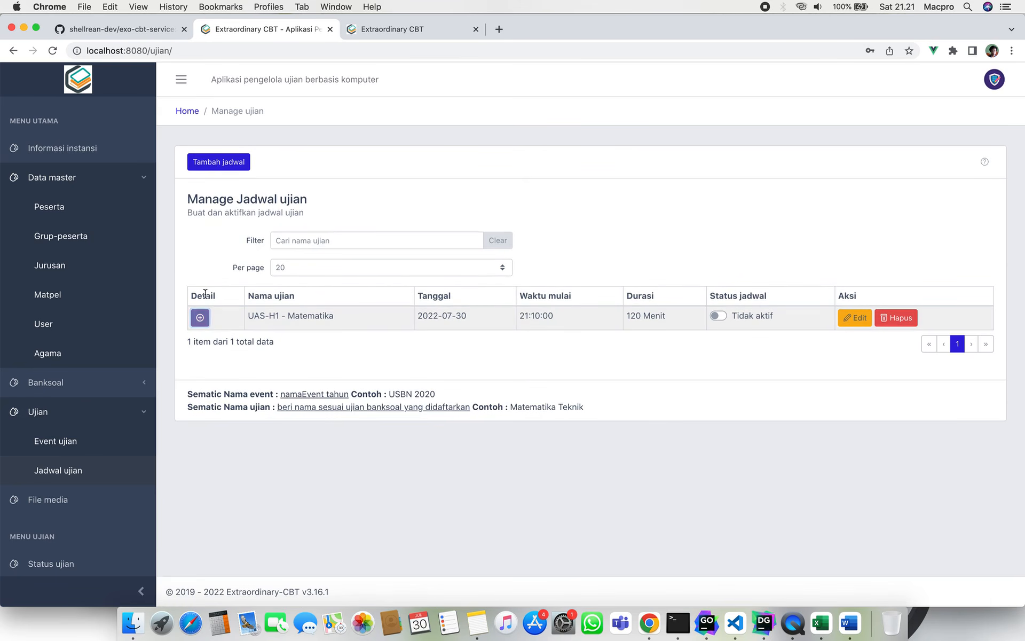
click(118, 175)
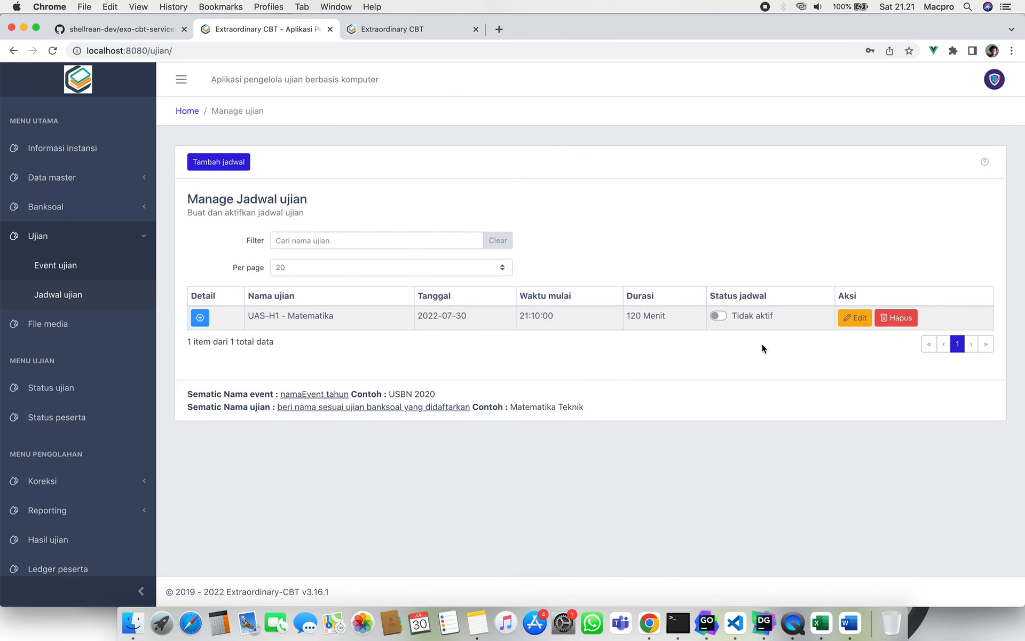
Switch UAS-H1 - Matematika's Status jadwal from Tidak aktif to Diujikan.
click(718, 315)
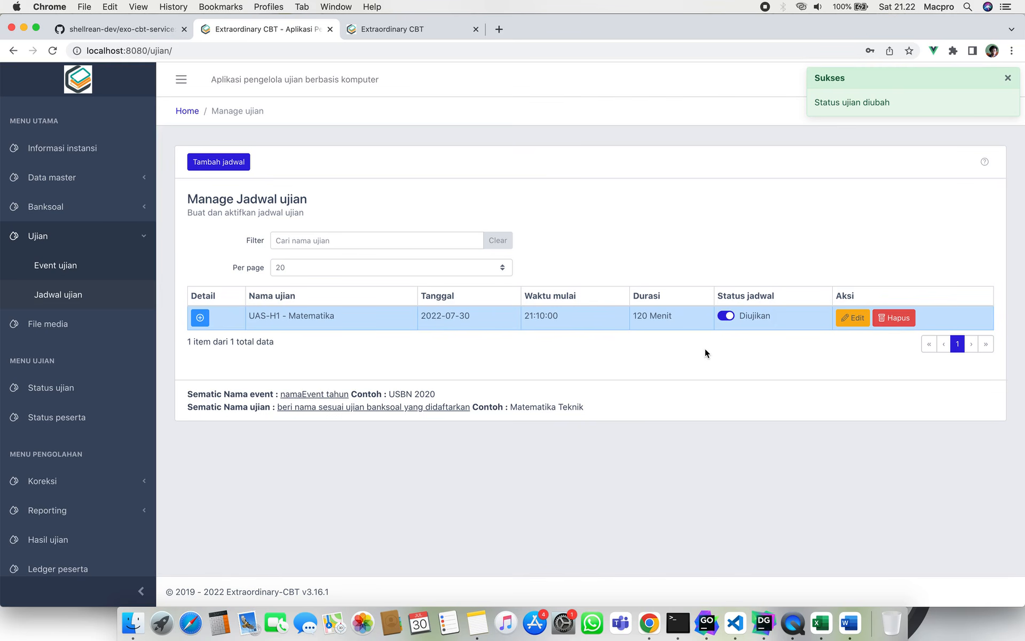
click(200, 318)
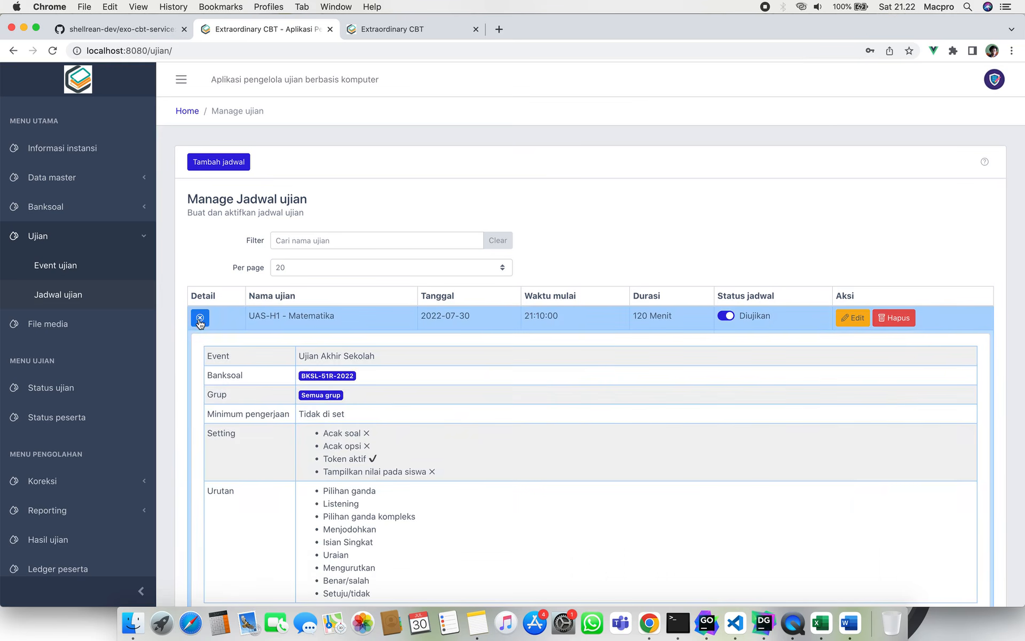
click(200, 318)
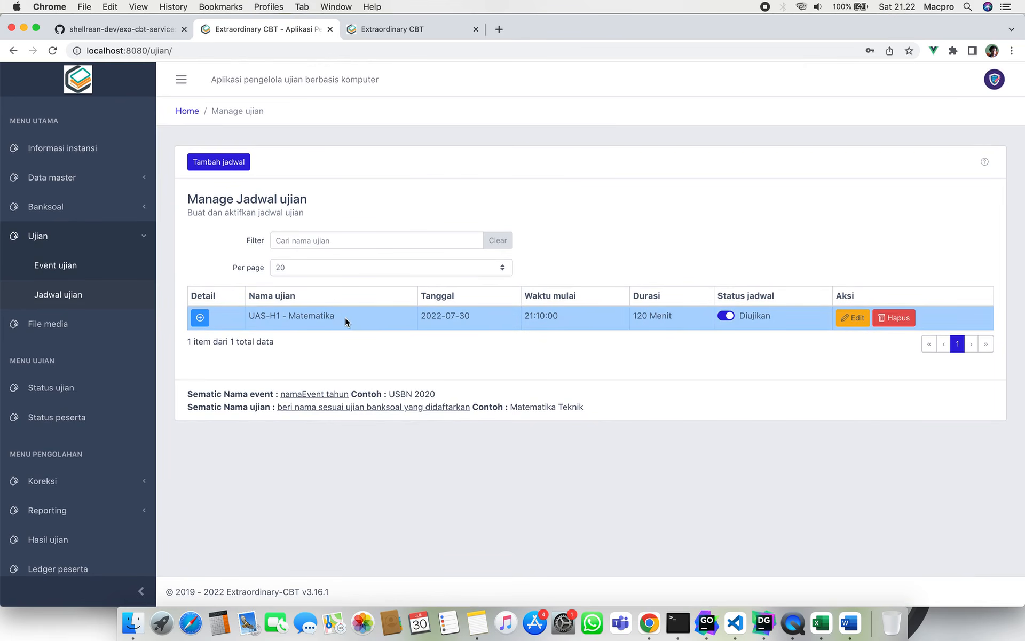
click(124, 245)
scroll(123, 283, down, 1)
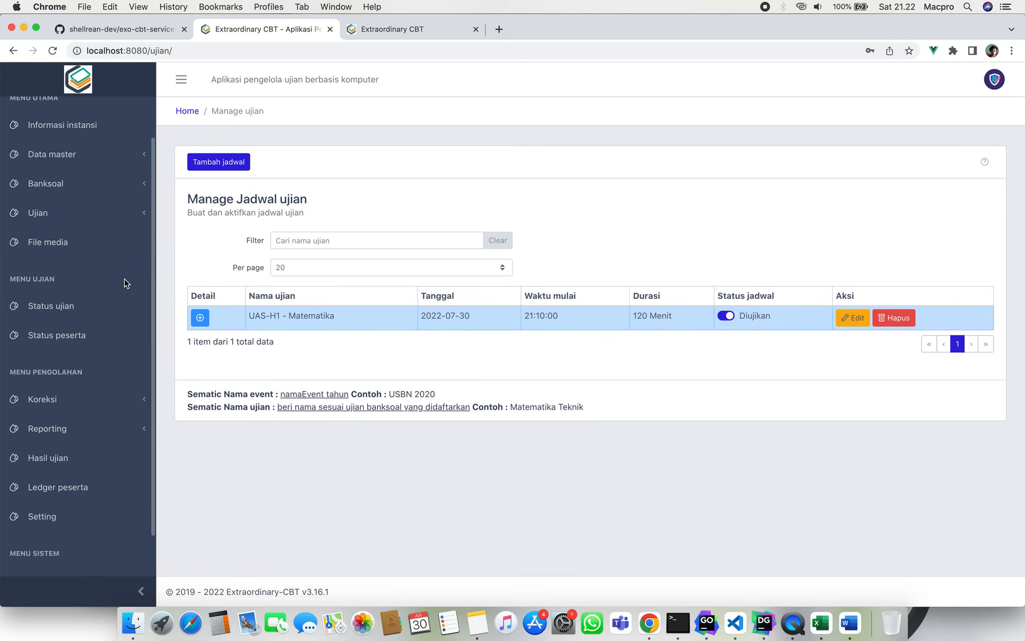
Log in to the student portal with the student's exam number and password.
click(383, 34)
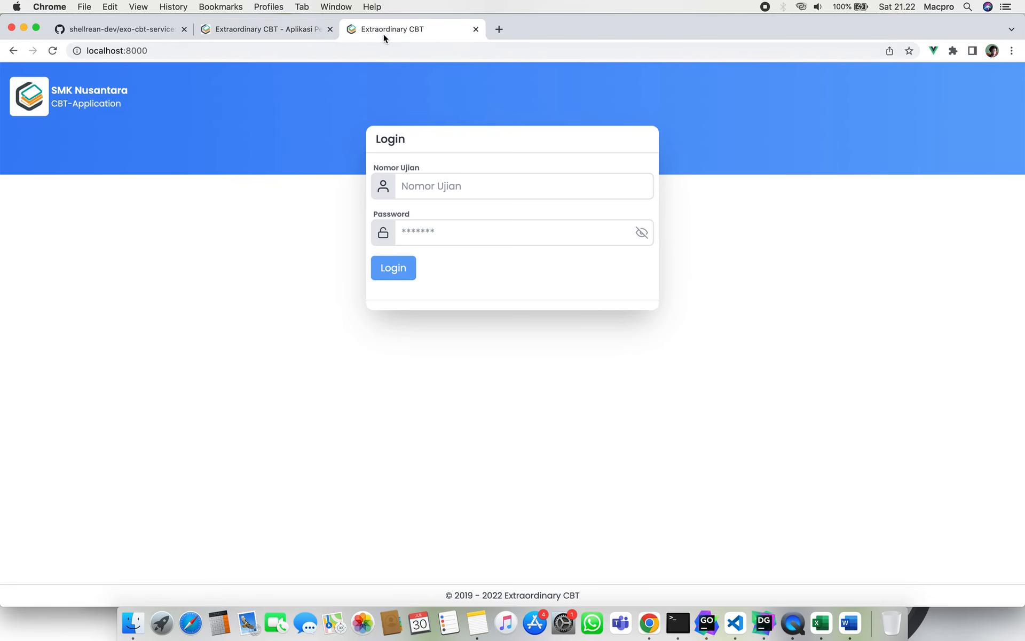
click(430, 188)
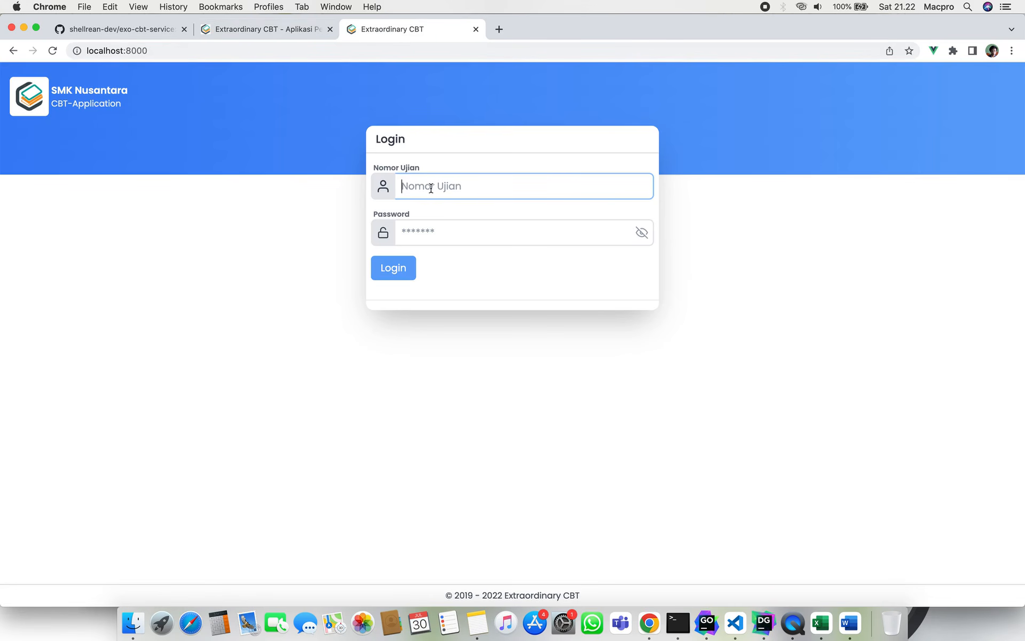
text(004)
key(Tab)
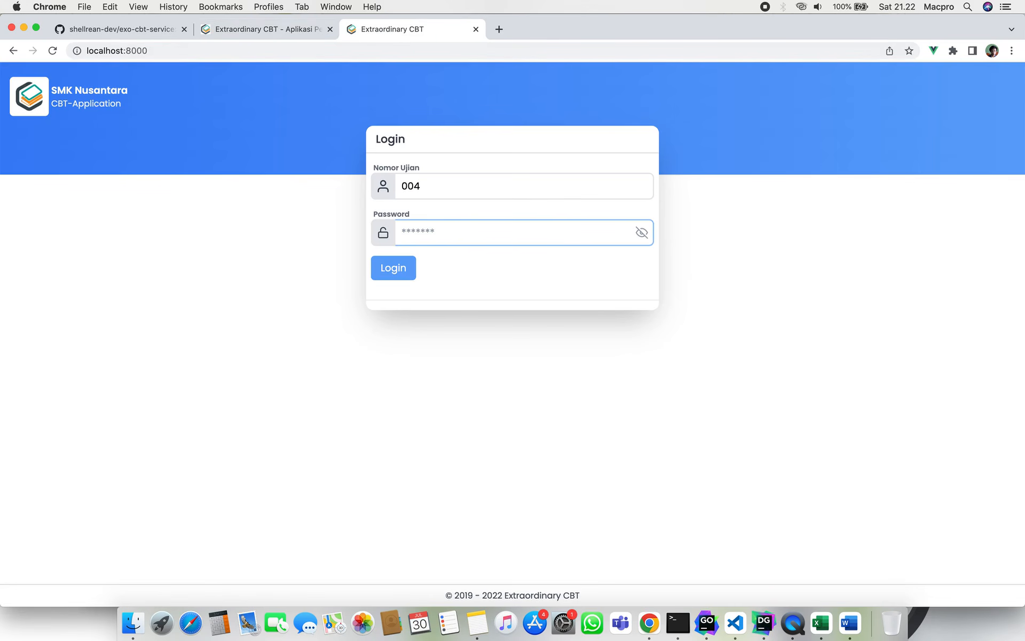
text(123)
click(407, 270)
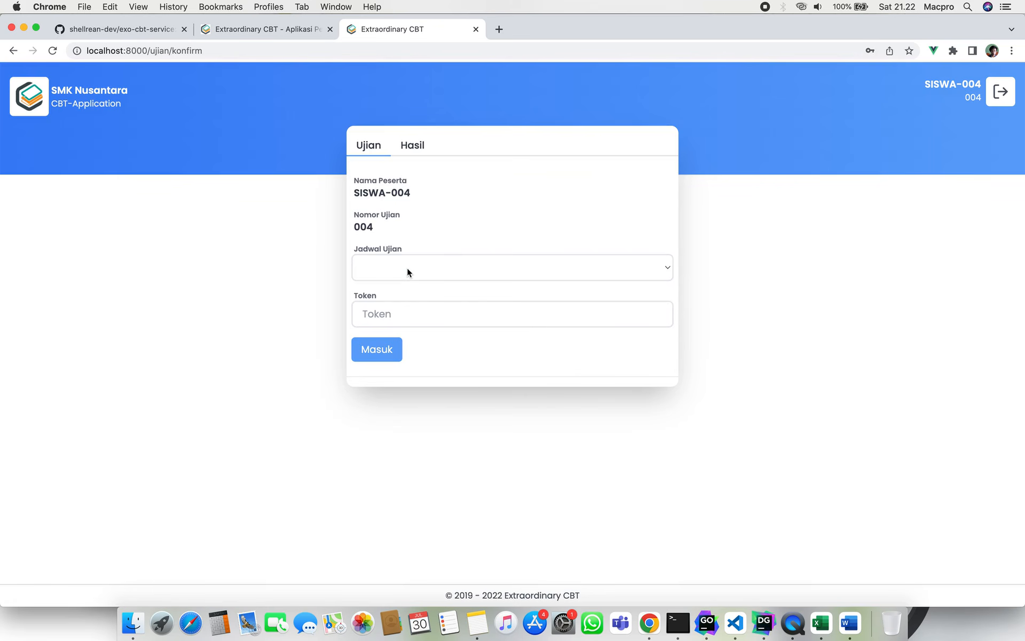
Select the UAS-H1 - Matematika exam schedule, then go back to the admin tab.
click(407, 267)
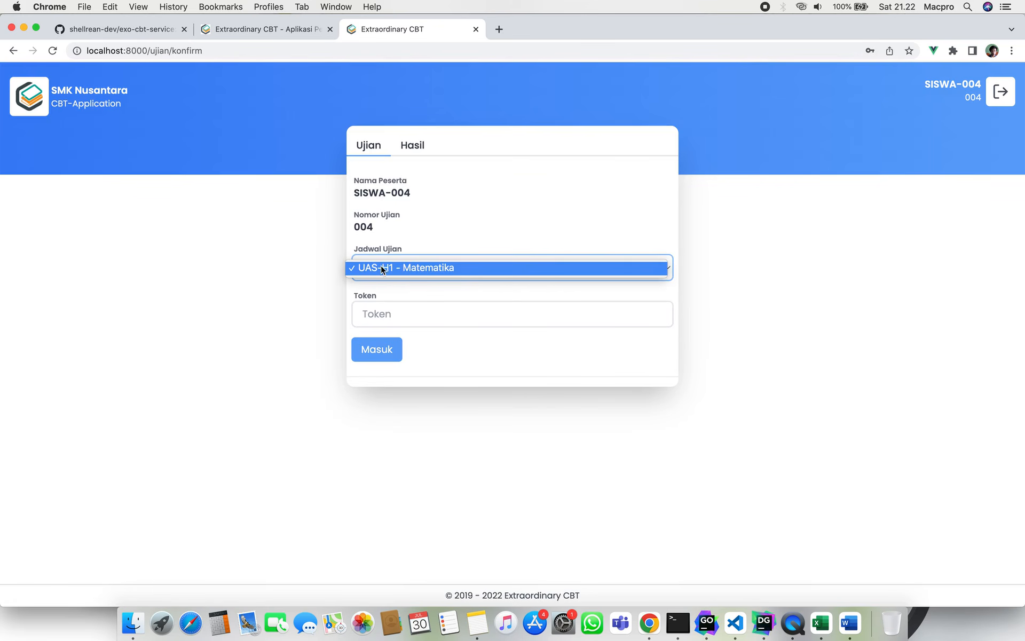
click(407, 268)
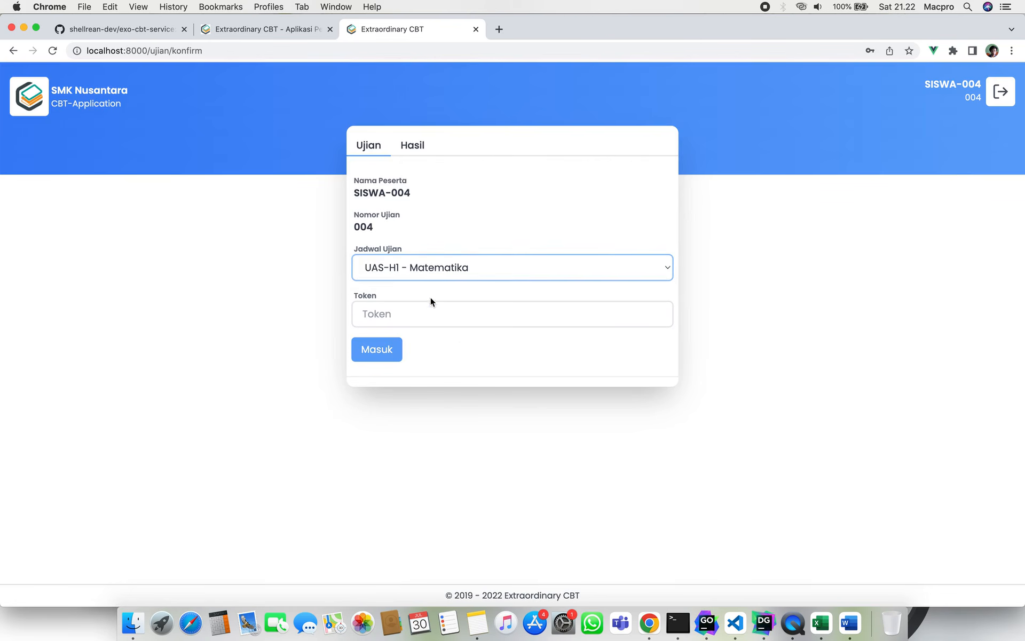
click(425, 311)
click(456, 294)
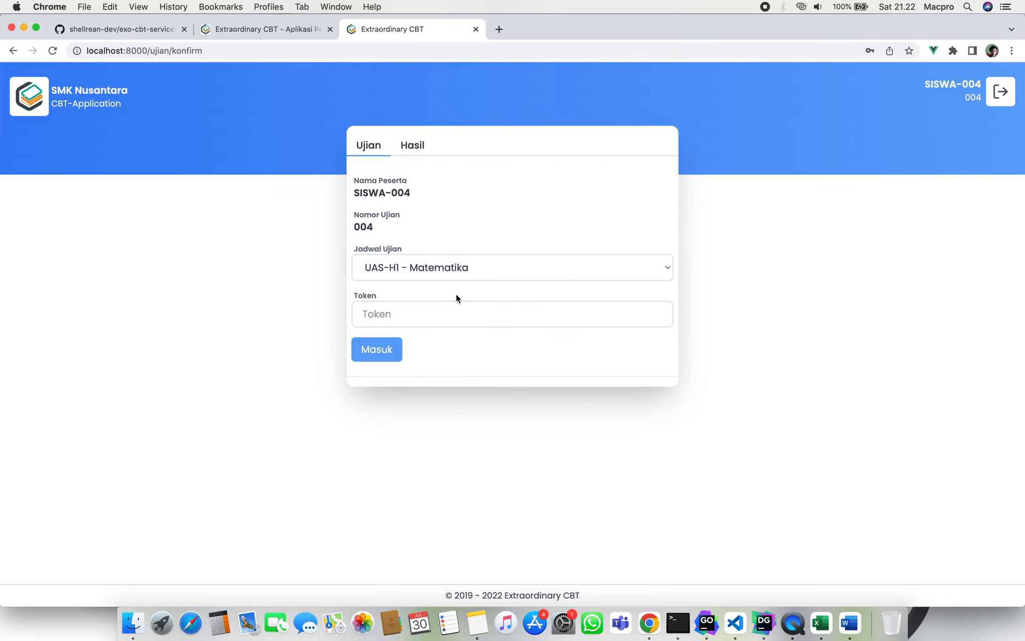
click(473, 306)
click(483, 297)
click(274, 28)
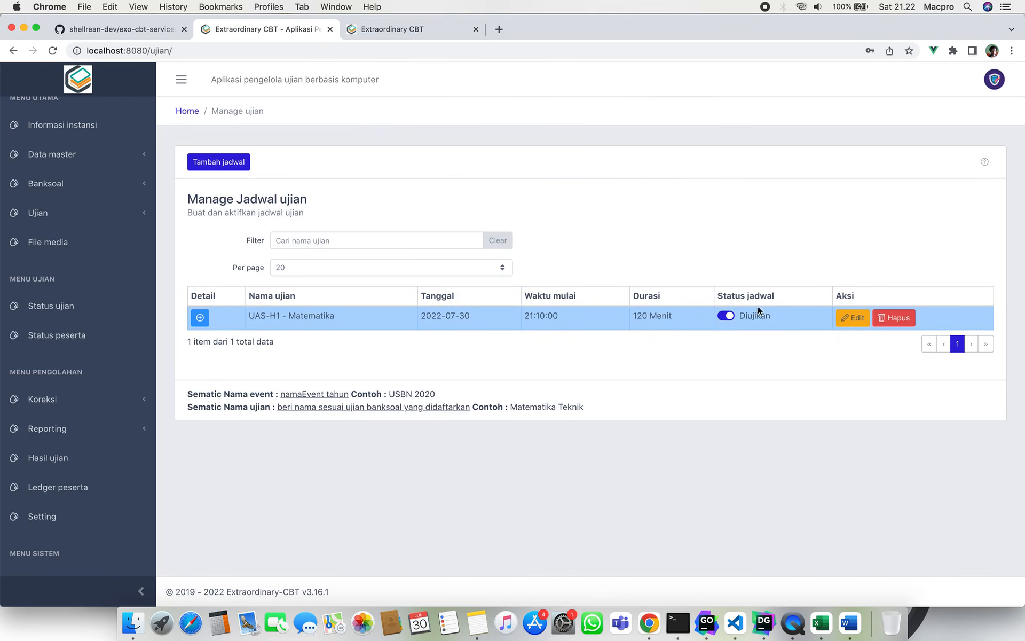
Reopen and cancel the UAS-H1 settings, then go to the Status ujian page.
click(855, 322)
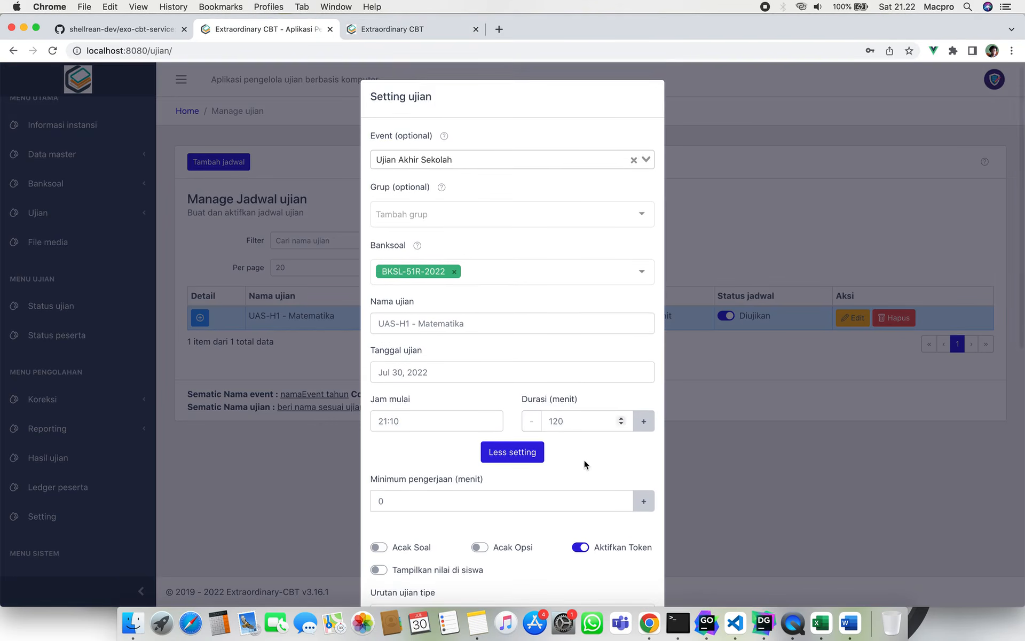
scroll(585, 464, down, 2)
scroll(598, 484, down, 5)
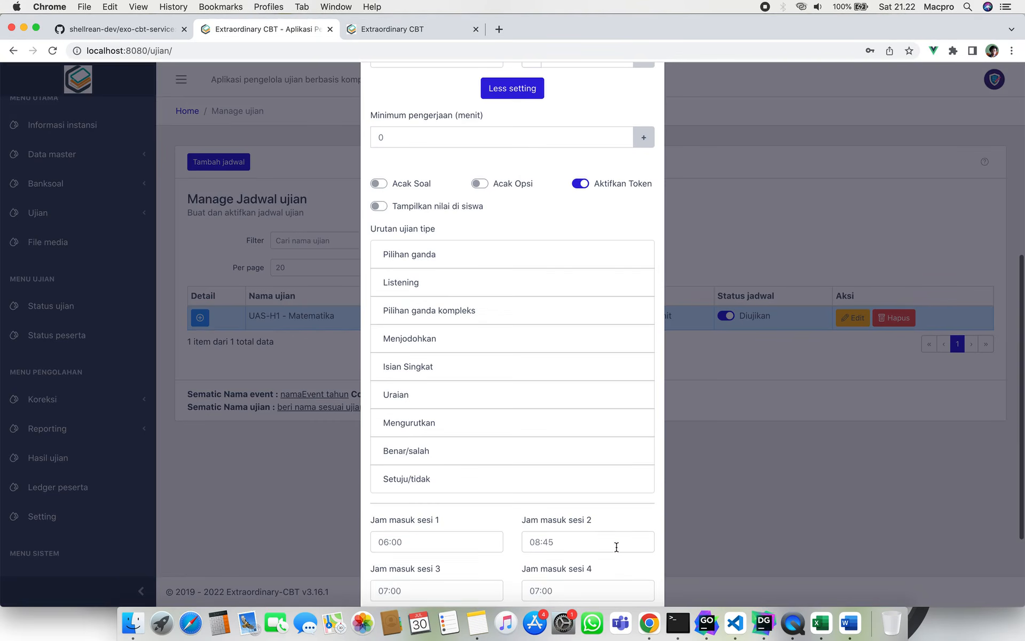
scroll(616, 553, down, 3)
click(638, 570)
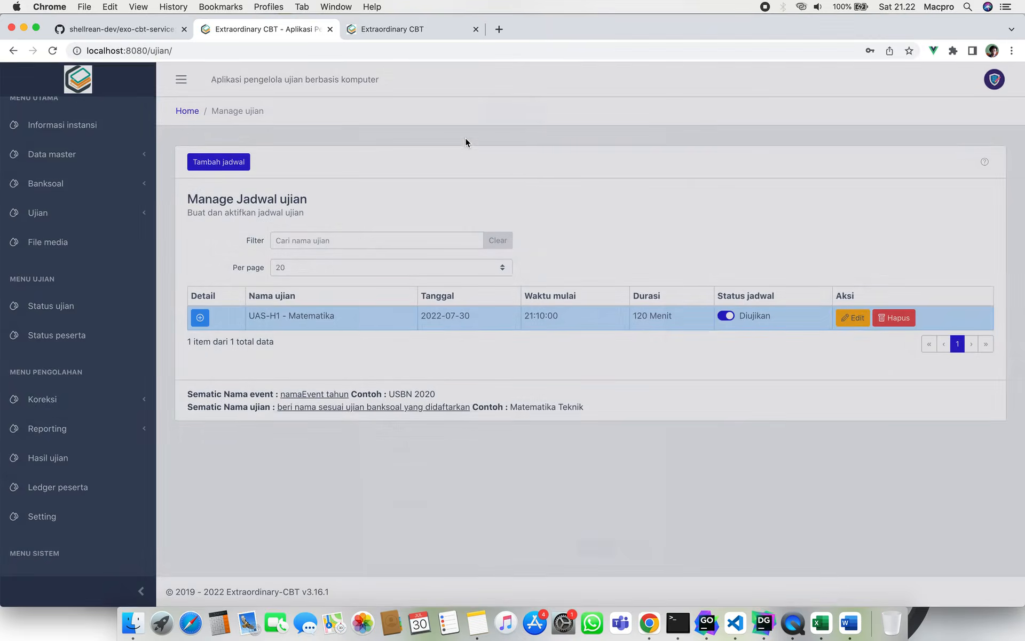
click(421, 27)
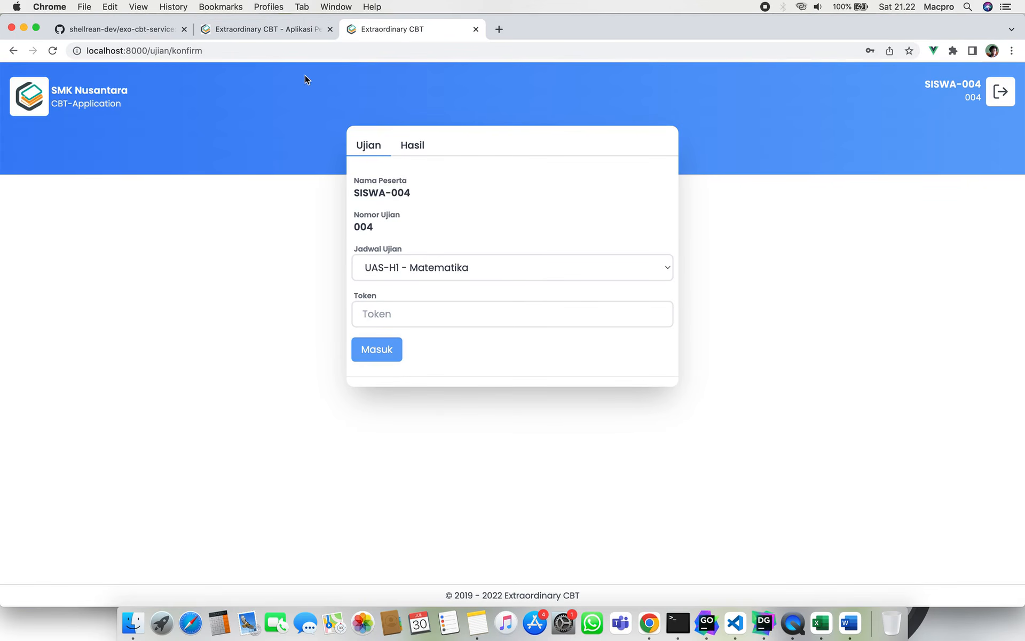
click(275, 32)
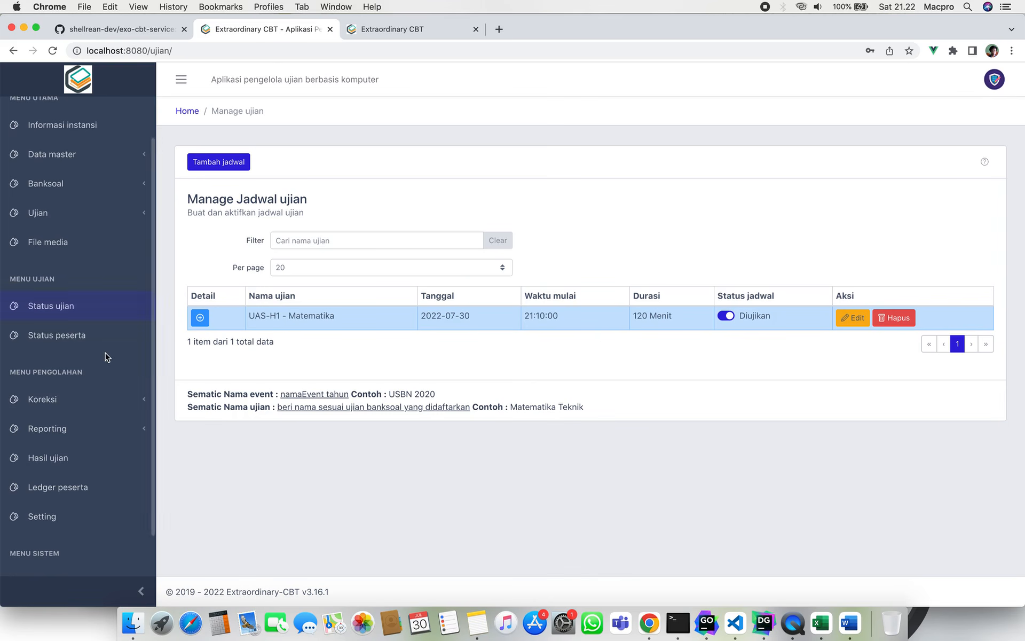
scroll(96, 350, down, 2)
scroll(96, 285, up, 4)
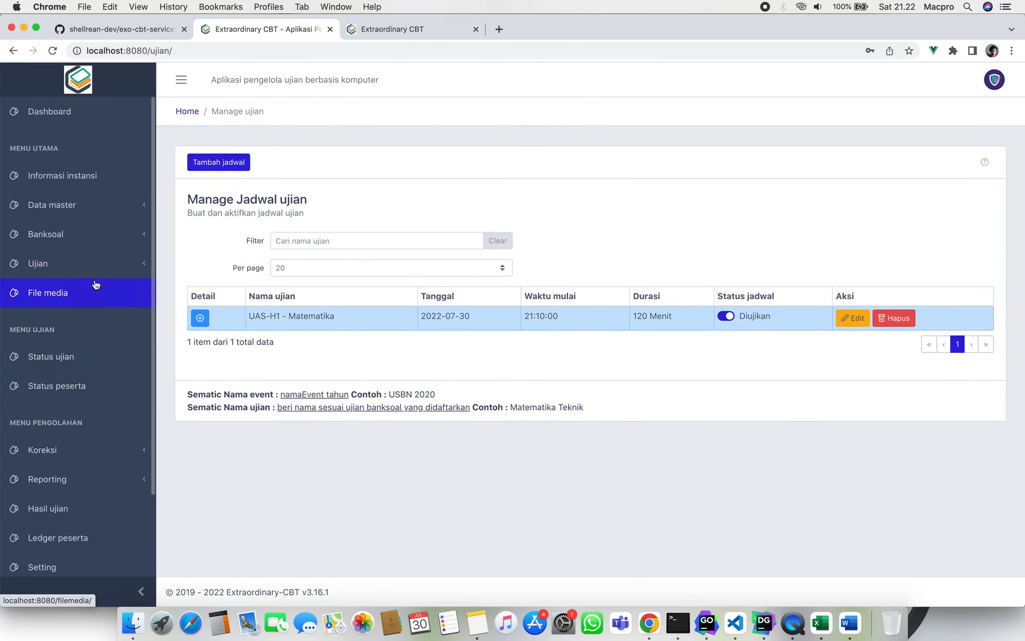
click(100, 352)
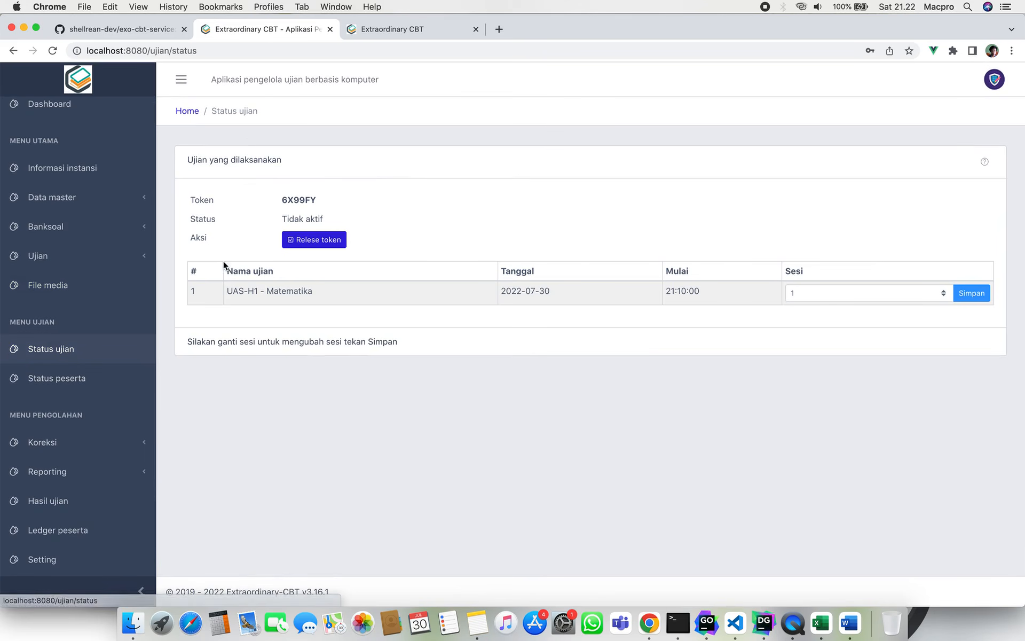
Copy the UAS-H1 exam token and release it so the exam becomes active.
double_click(290, 201)
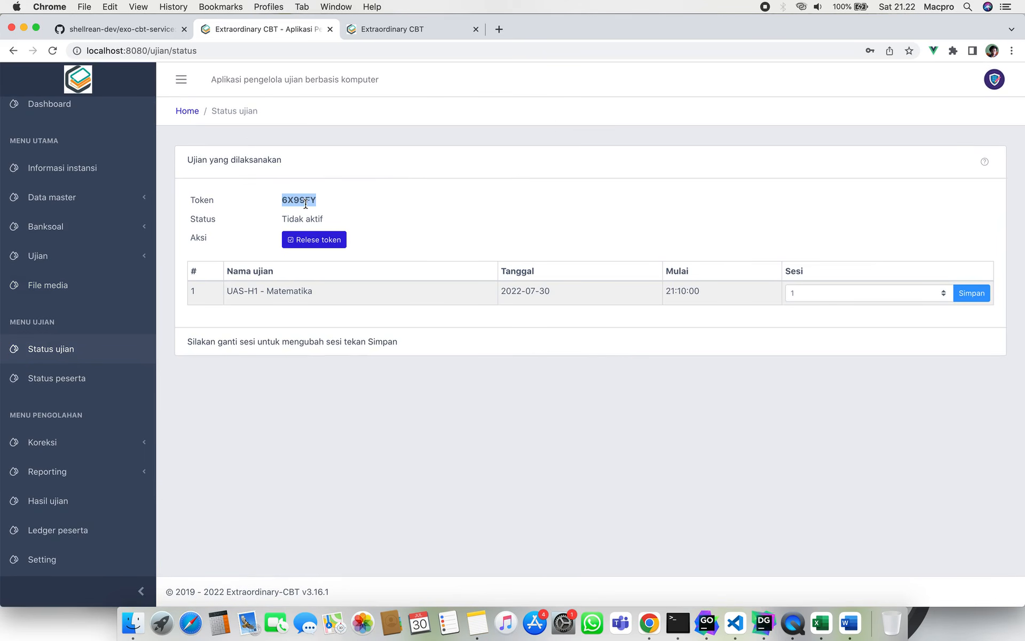
click(390, 201)
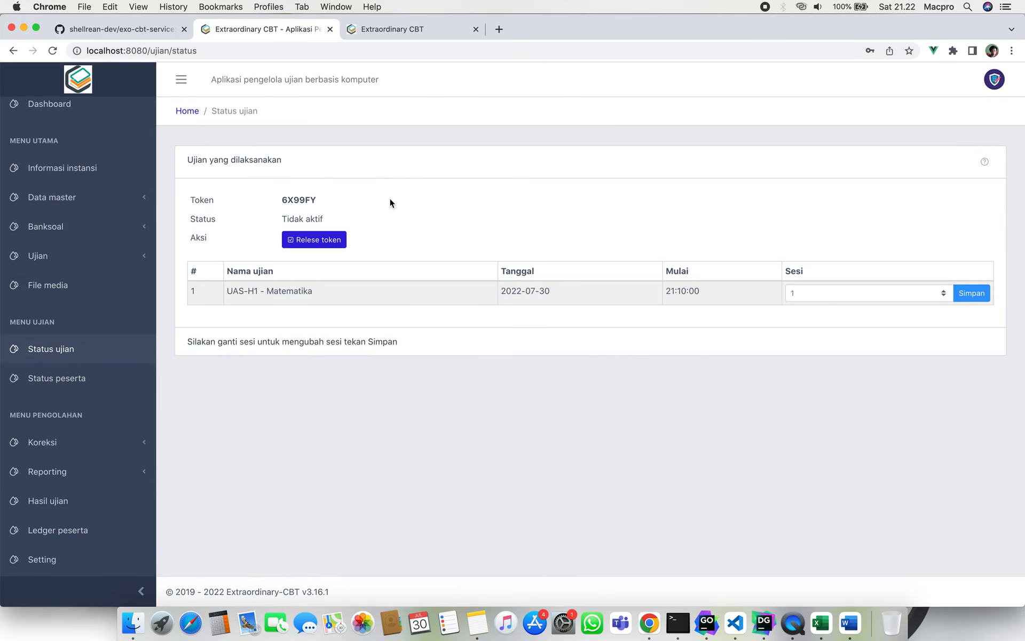
click(323, 245)
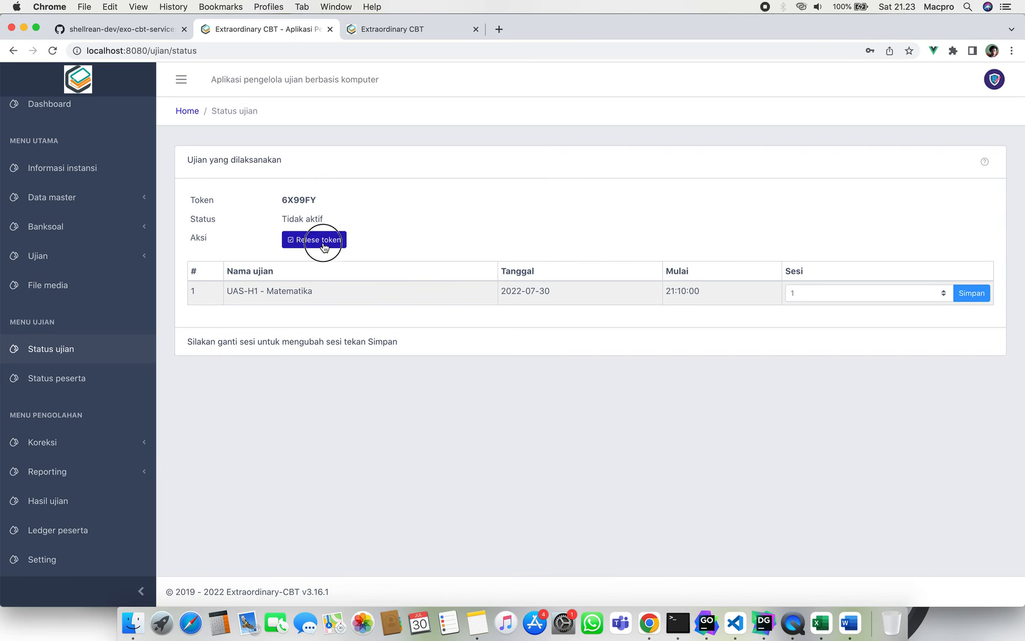
Paste the token into the student's Token field and enter the waiting room.
click(398, 31)
click(469, 306)
key(super+v)
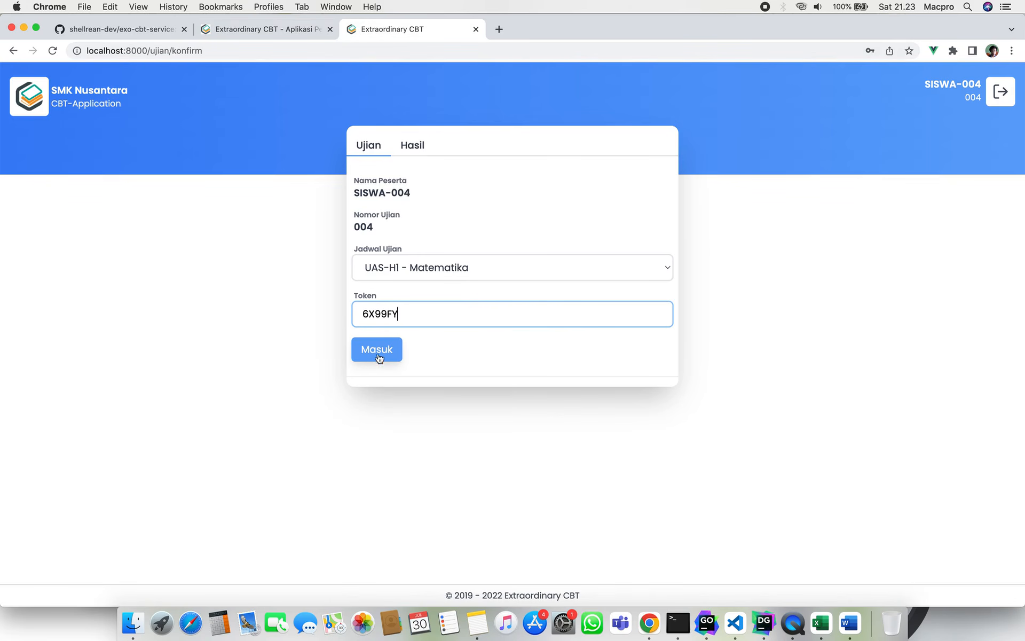
click(376, 353)
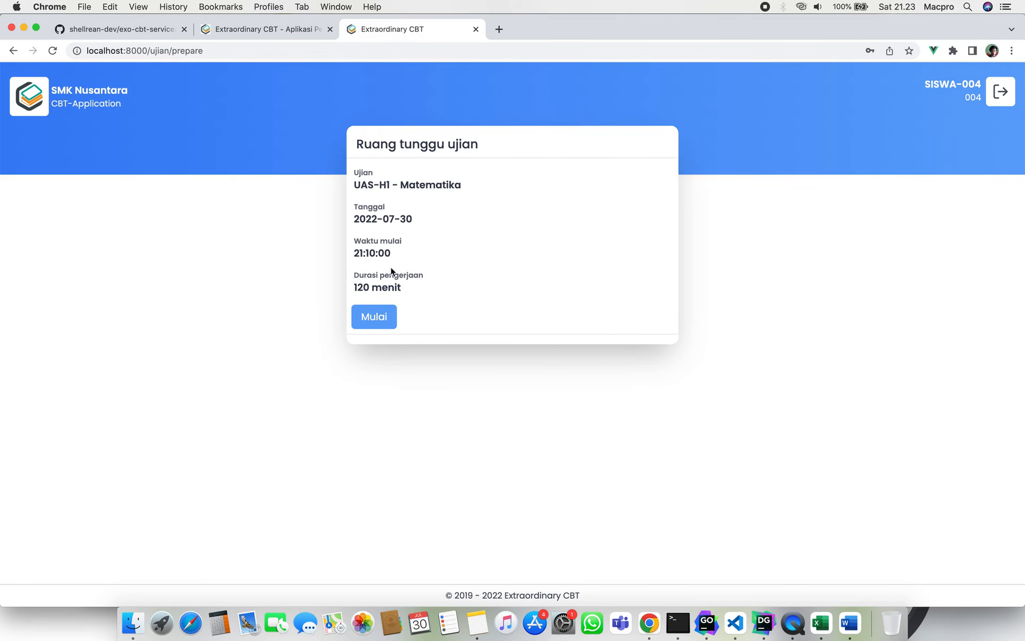
click(284, 28)
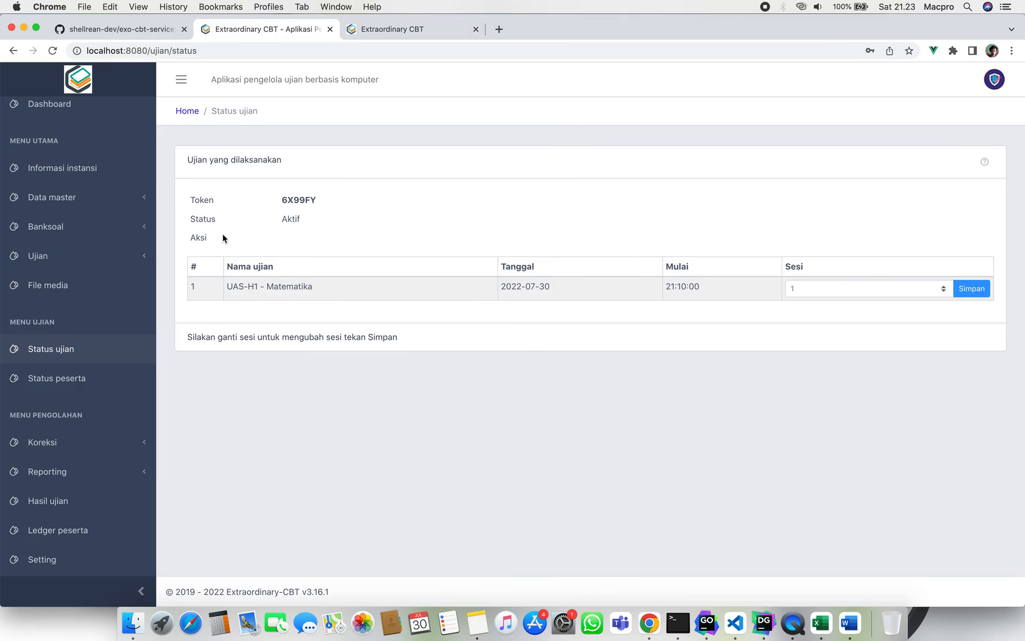
click(122, 384)
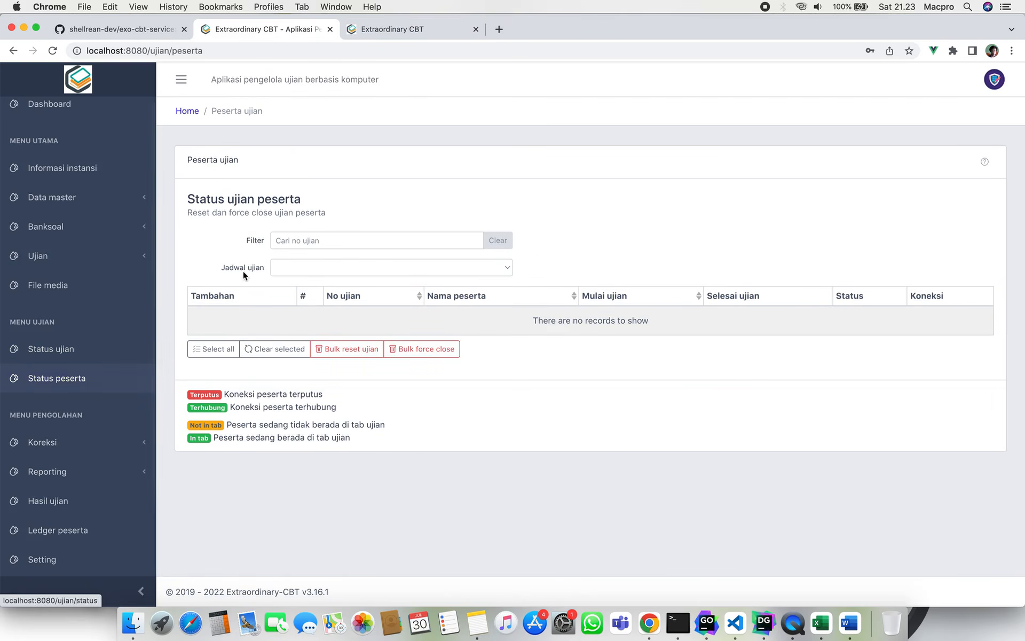
click(280, 265)
click(303, 264)
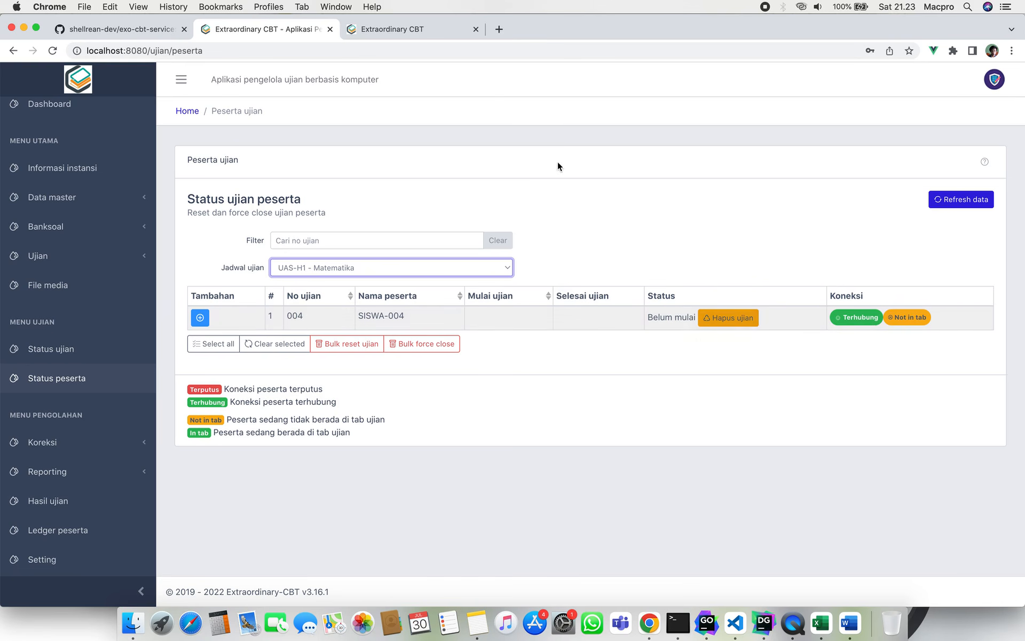
click(412, 31)
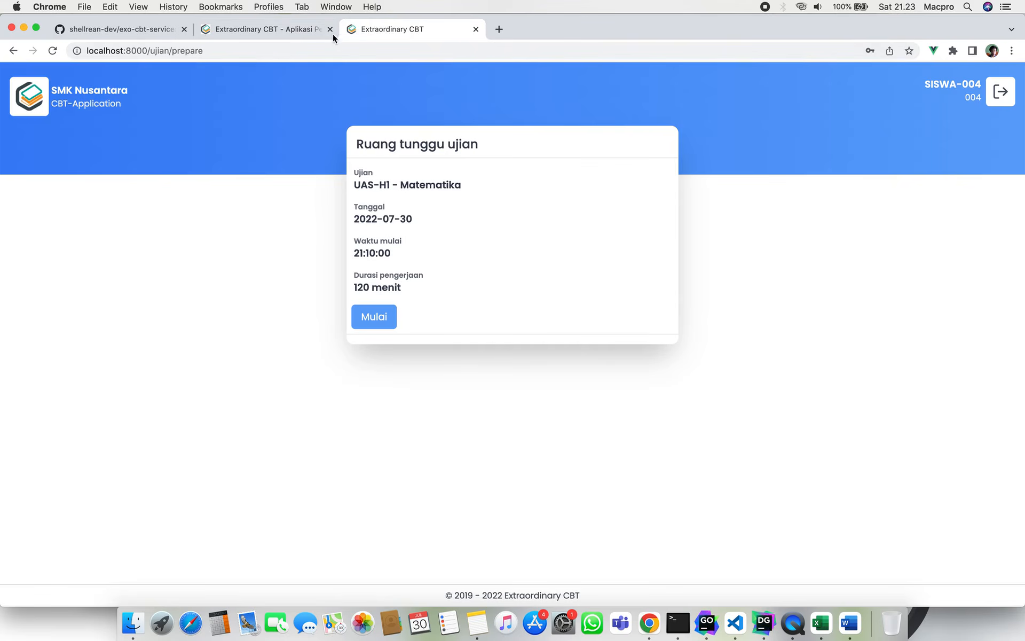
click(285, 37)
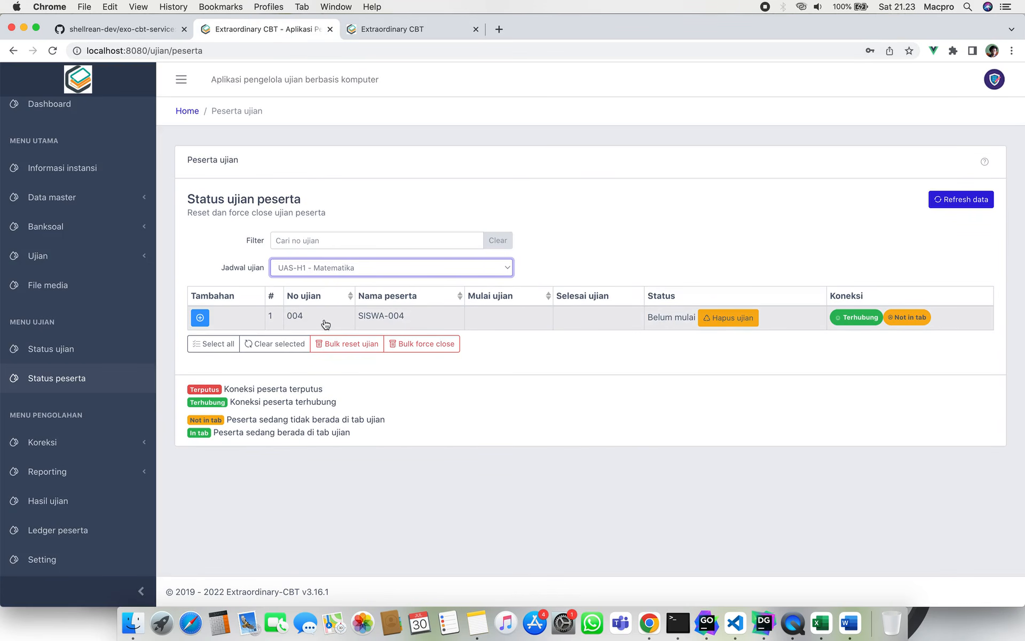
click(204, 320)
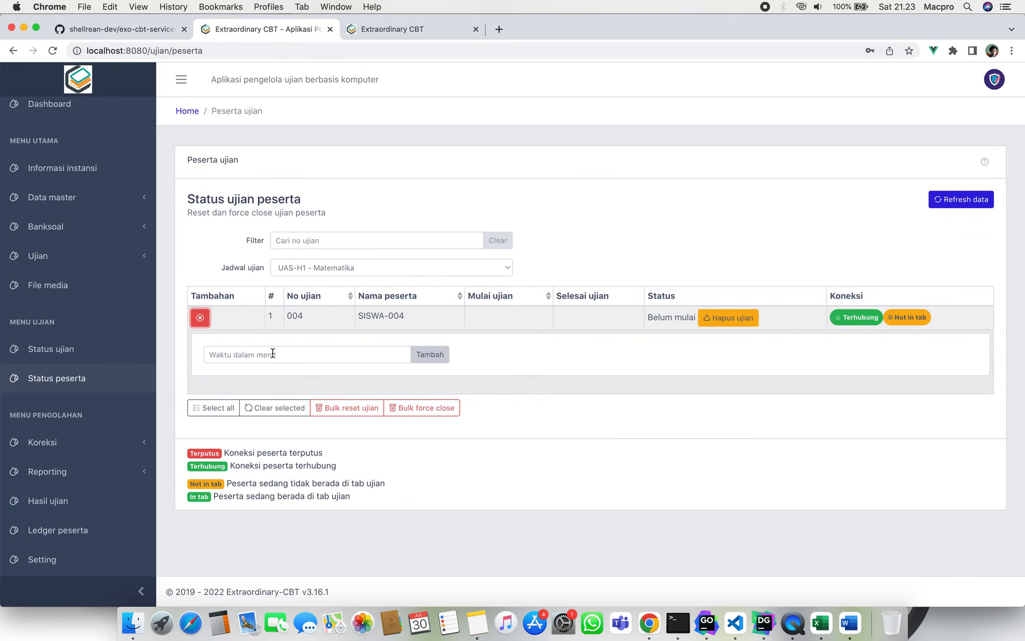
click(200, 318)
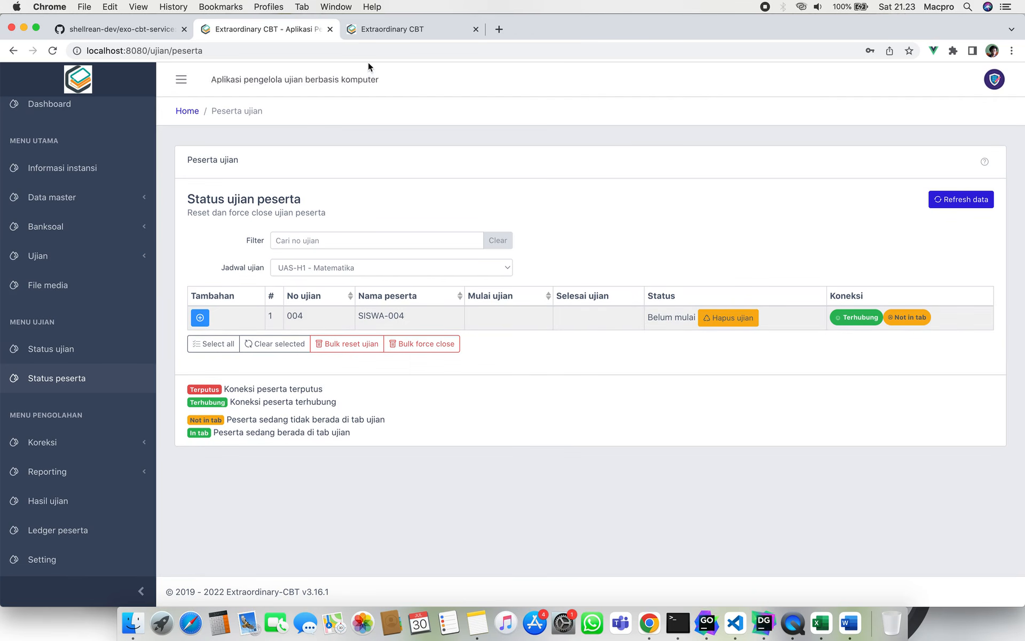
click(402, 28)
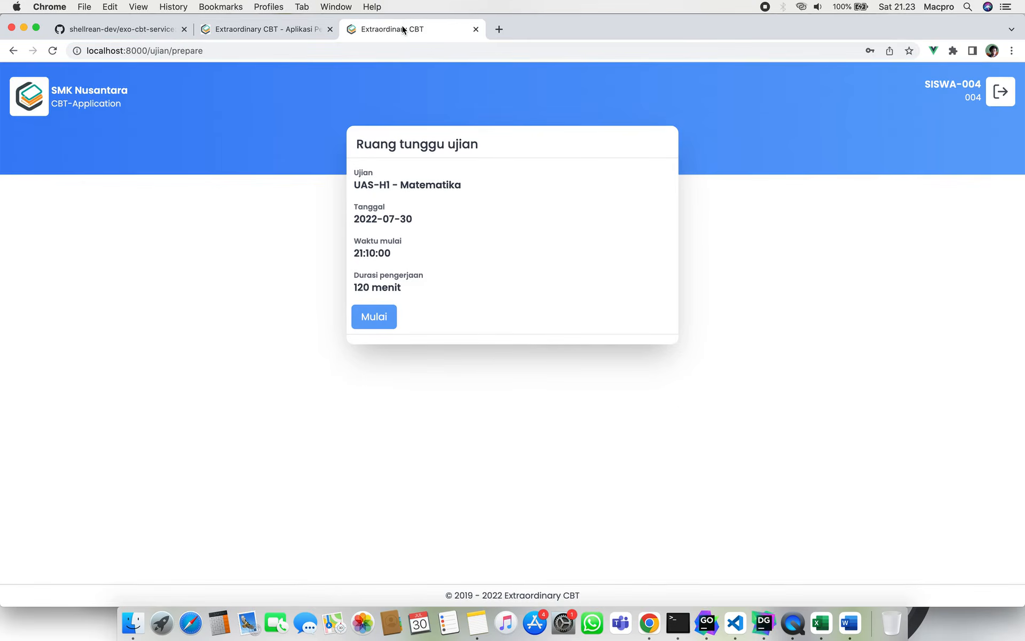
Start the Matematika exam, refresh the admin Status peserta list, then return to question 1.
click(368, 319)
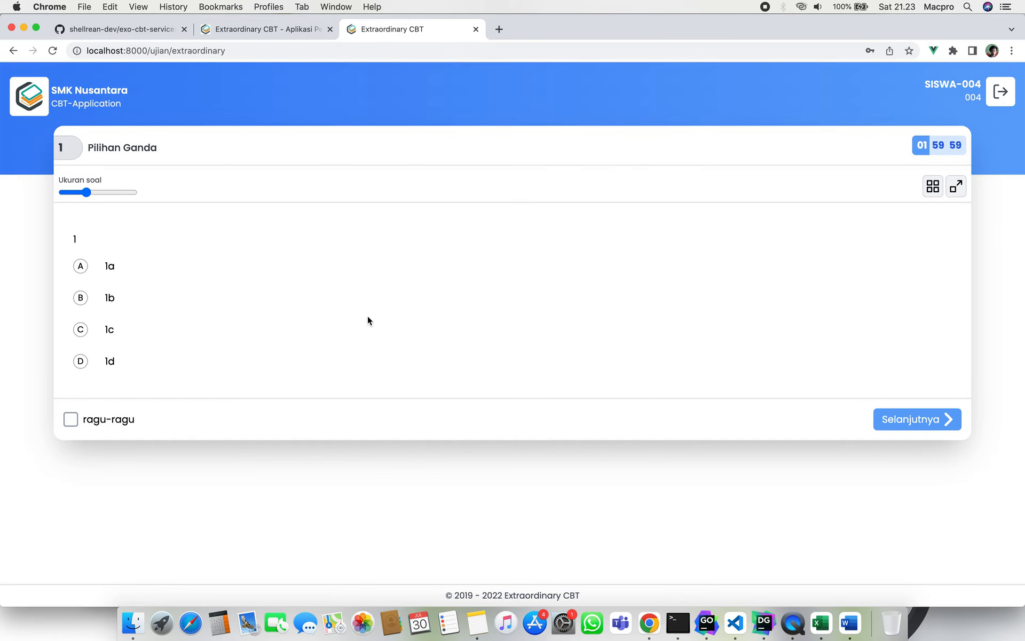
drag(284, 18, 298, 30)
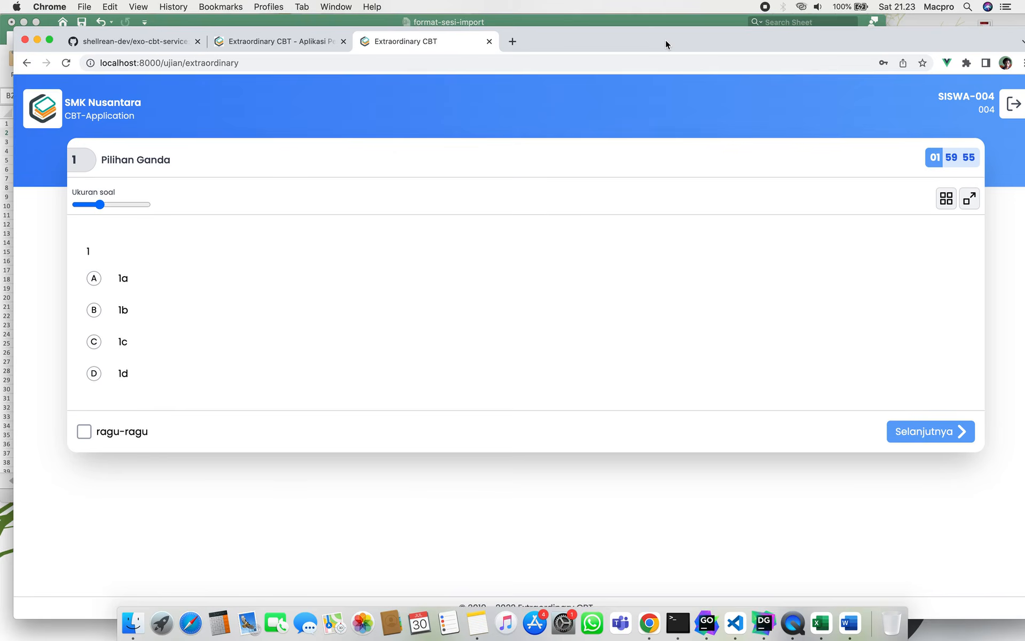
drag(665, 40, 653, 28)
click(265, 29)
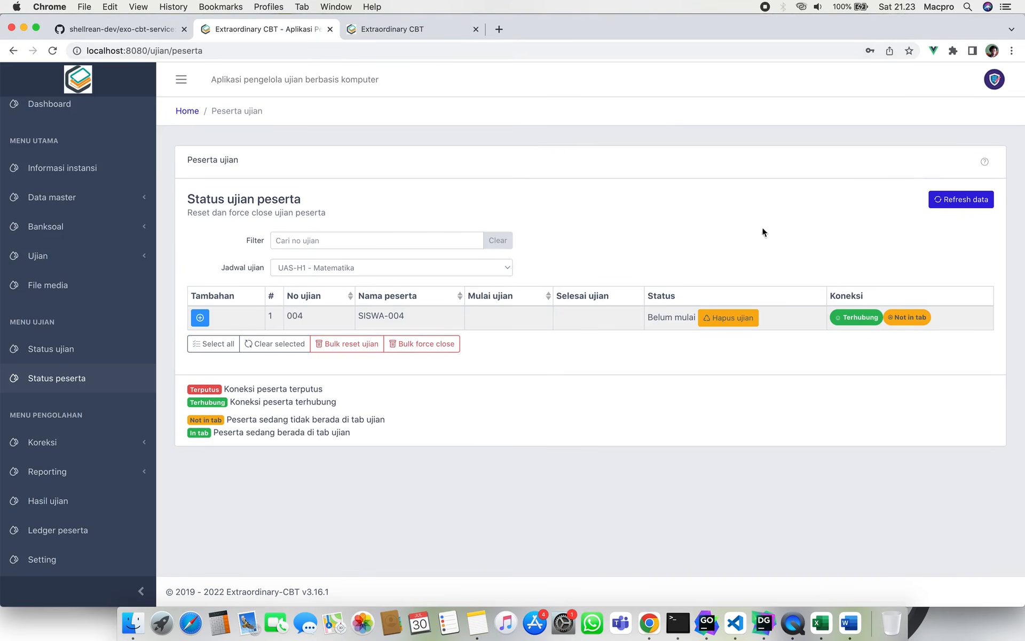
click(949, 204)
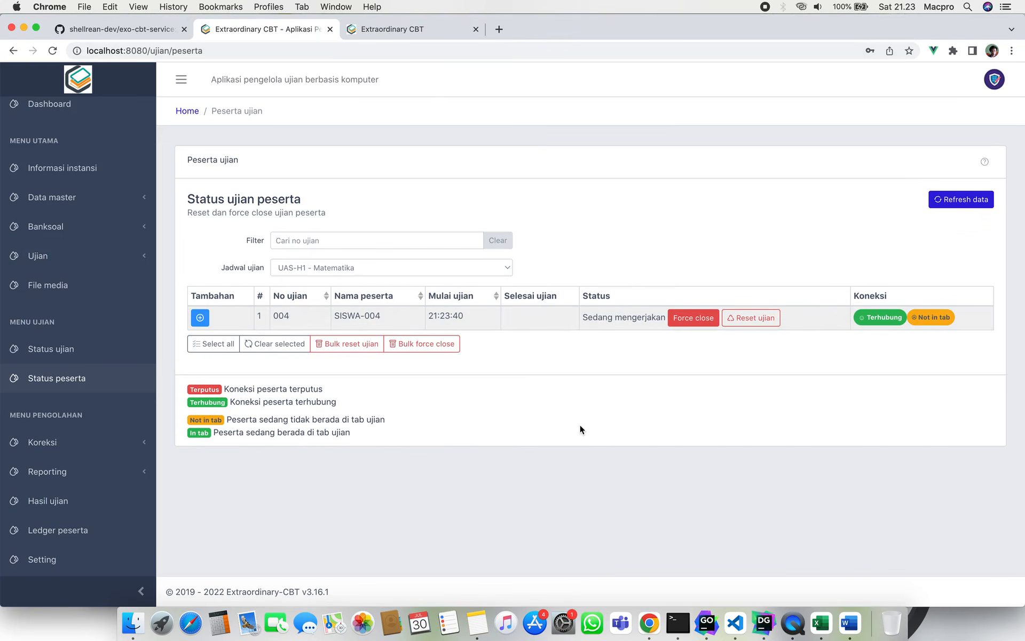
click(424, 28)
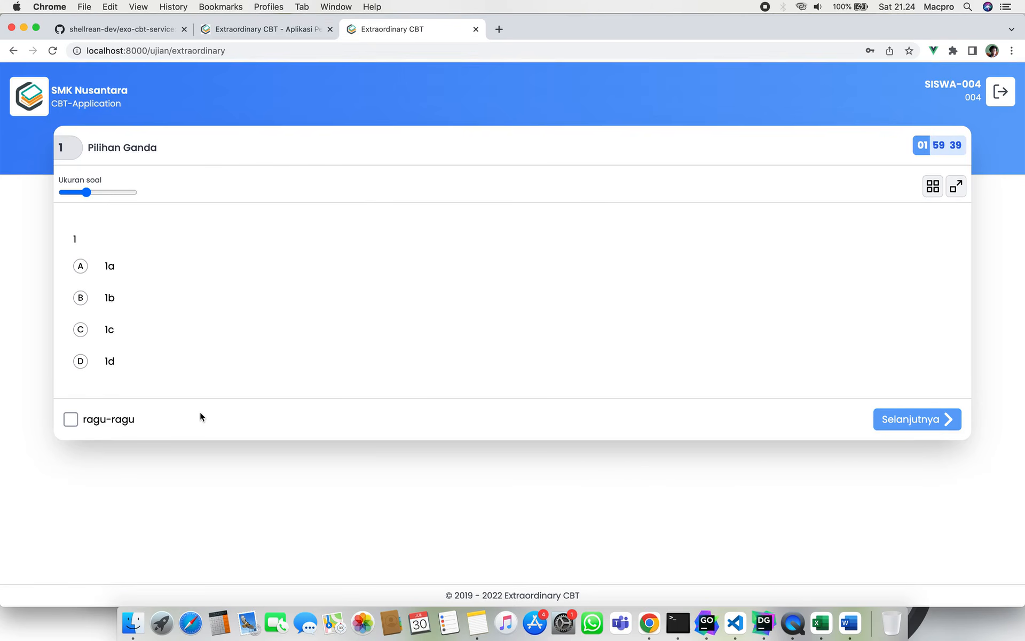
Advance through the exam to question 4 with Selanjutnya.
click(80, 240)
drag(80, 240, 71, 240)
click(901, 420)
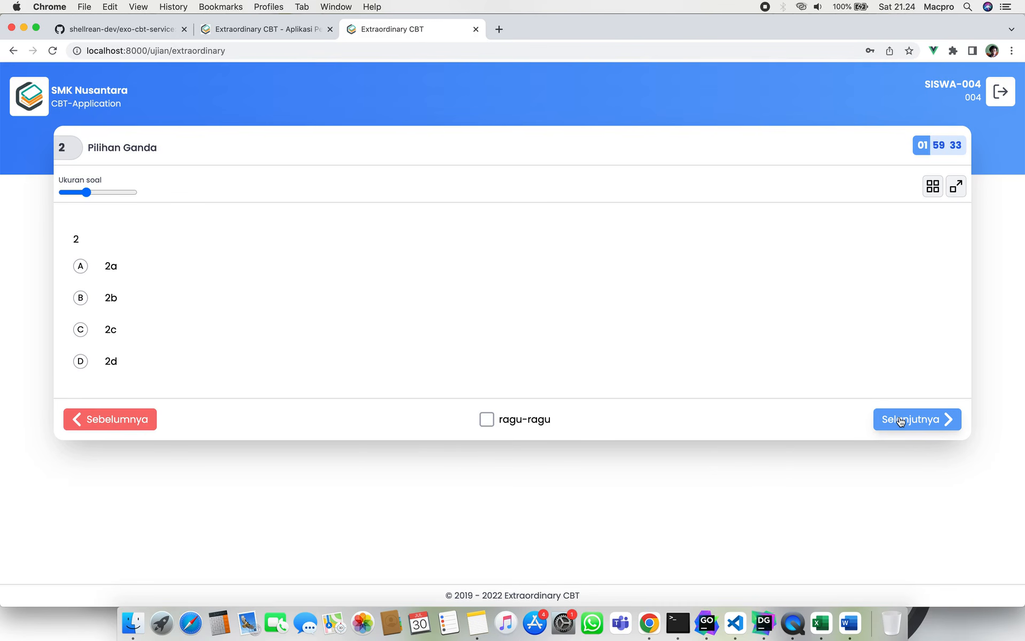
click(901, 421)
click(901, 421)
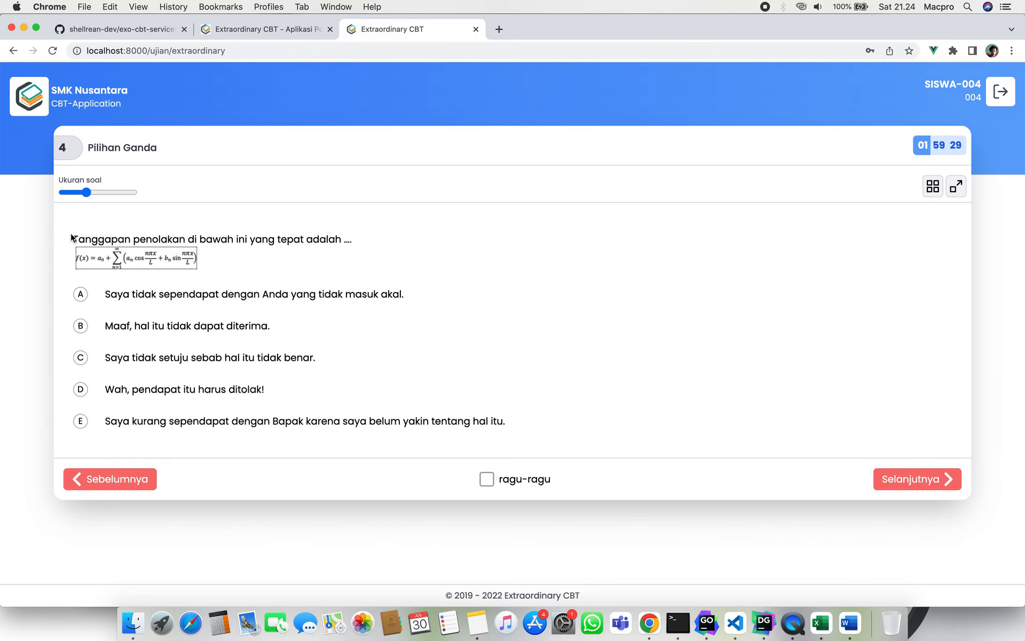
drag(73, 239, 214, 236)
click(231, 289)
Try several sizes on the Ukuran soal slider and leave question 4's text medium-large.
click(98, 191)
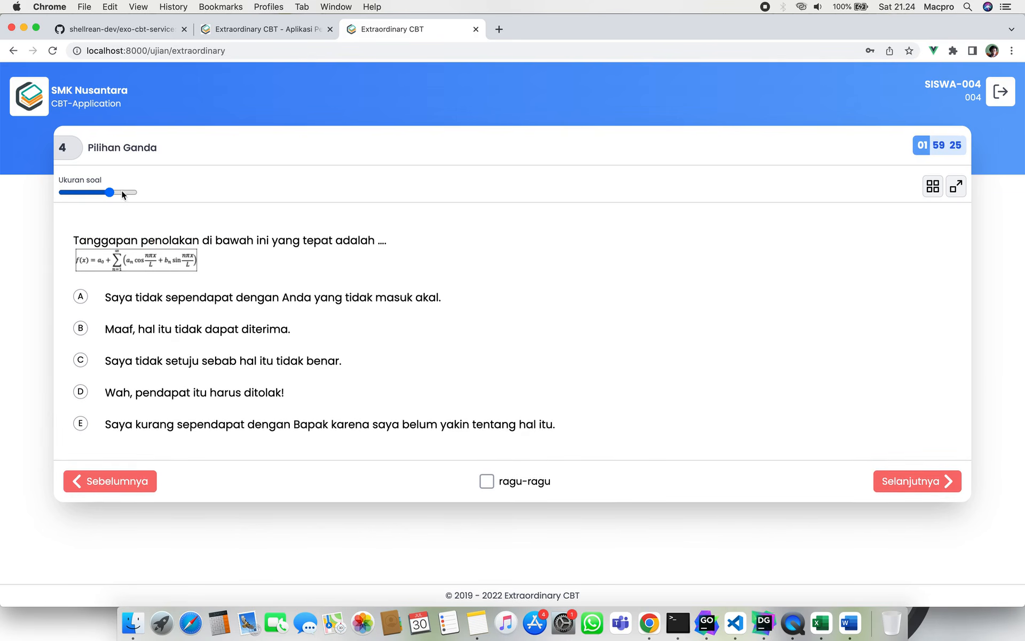
click(122, 194)
click(87, 192)
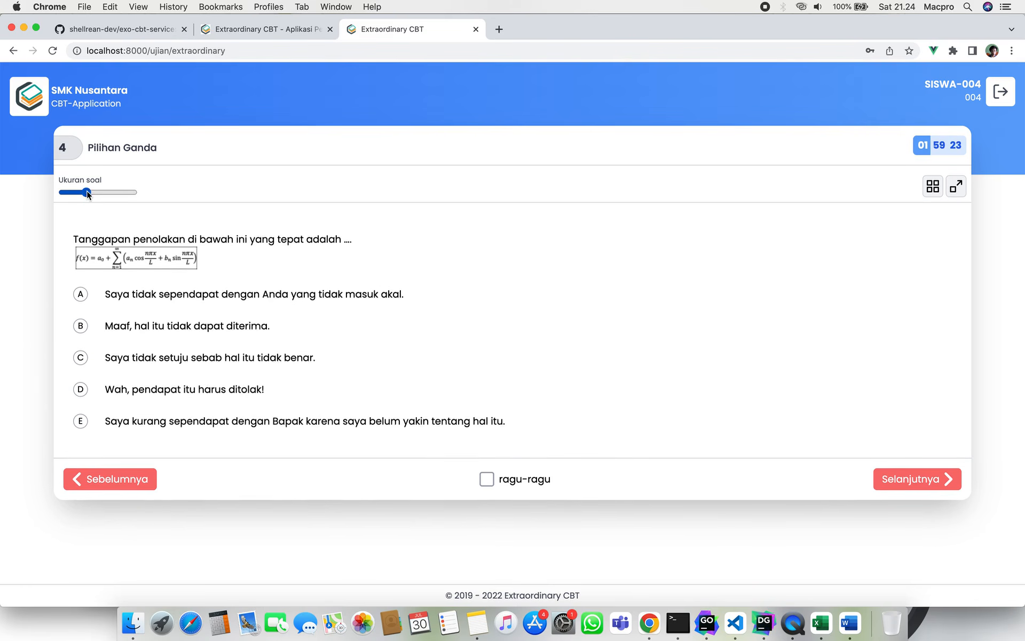
click(62, 191)
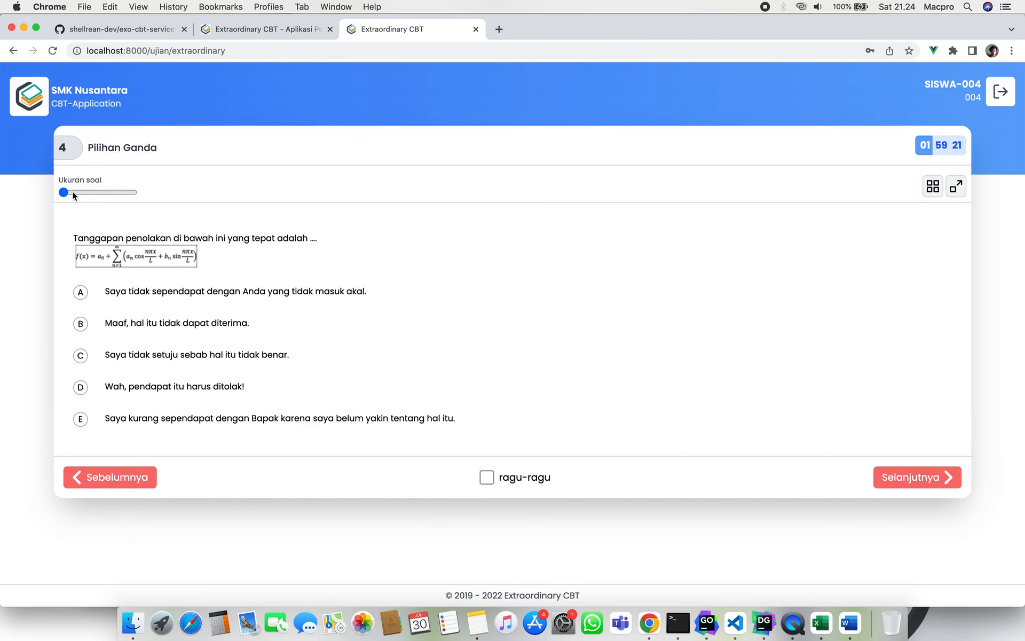
mouse_move(65, 191)
mouse_down()
mouse_move(113, 191)
mouse_move(69, 193)
mouse_up()
click(132, 193)
click(99, 192)
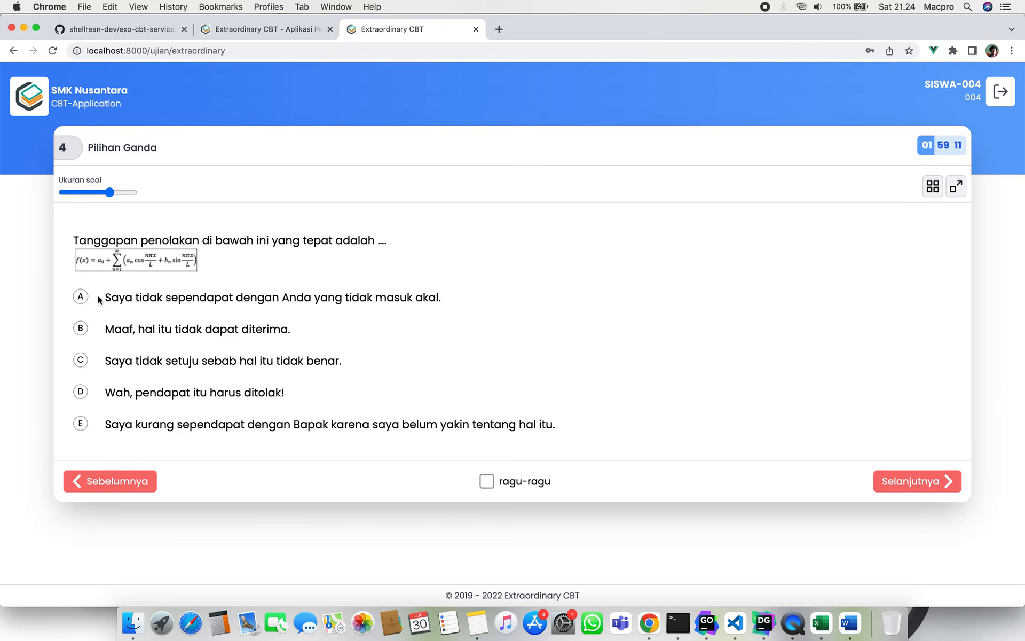
drag(85, 150, 164, 135)
Leave focus mode to restore the header, then open and close the Navigasi soal overview.
click(956, 187)
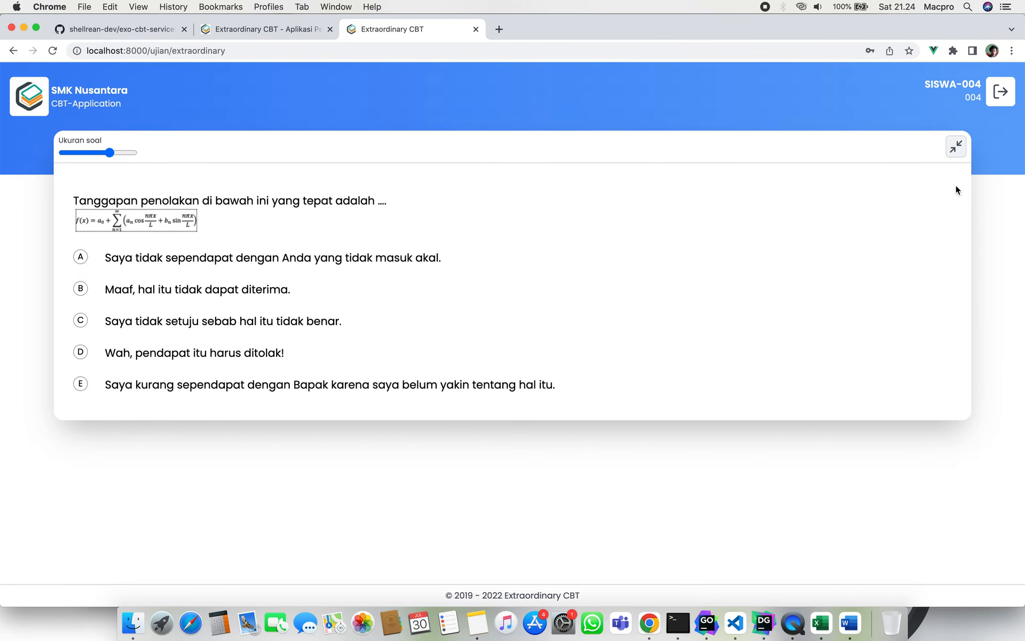
click(955, 148)
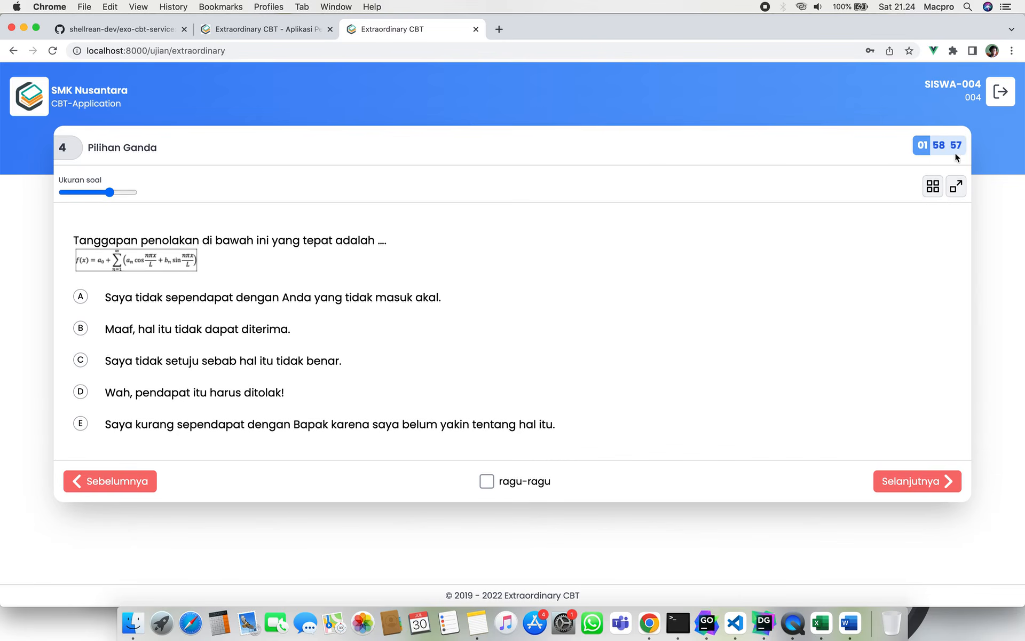
click(936, 192)
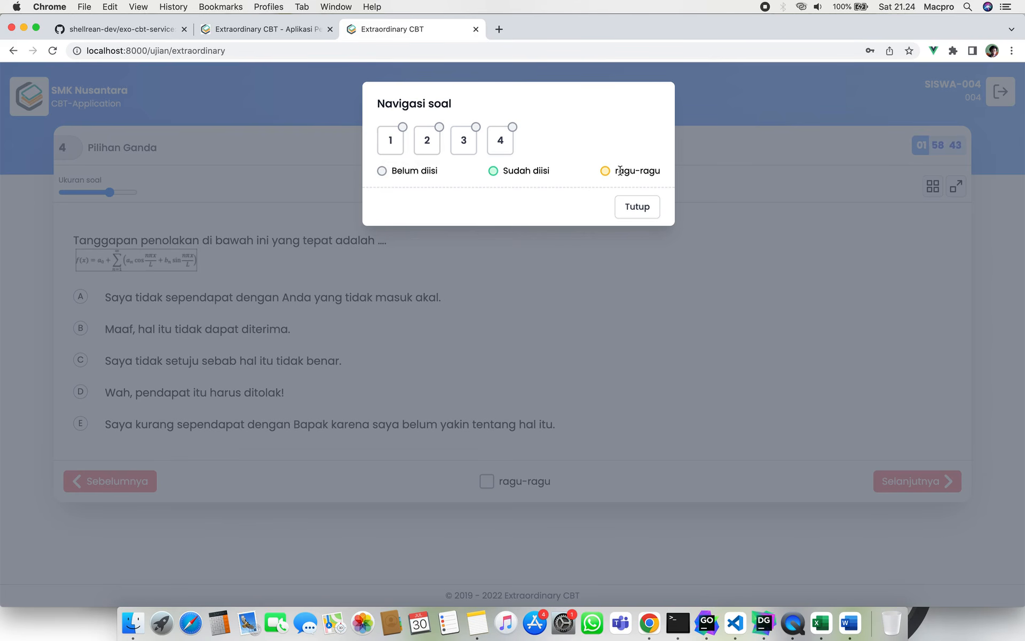
click(635, 208)
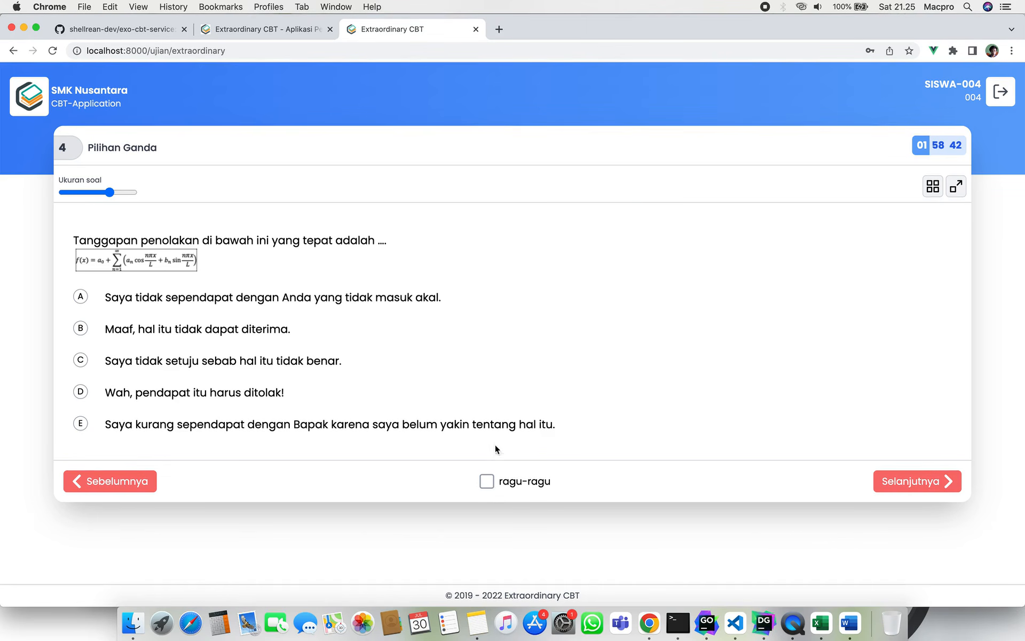
Flag question 4 as ragu-ragu, remove the flag again, and try moving past it.
click(496, 482)
click(935, 187)
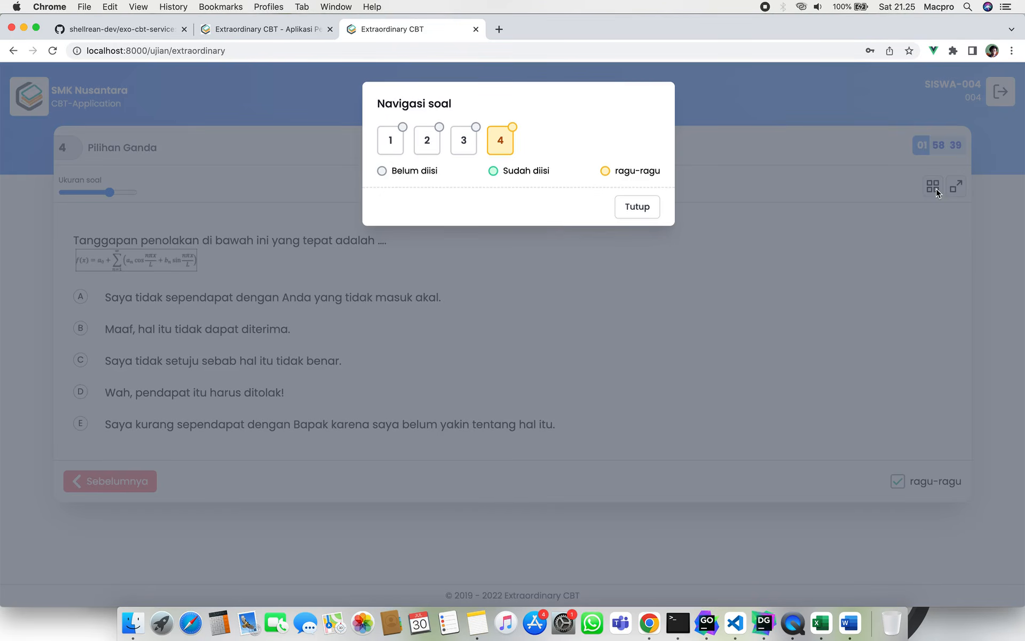
click(621, 211)
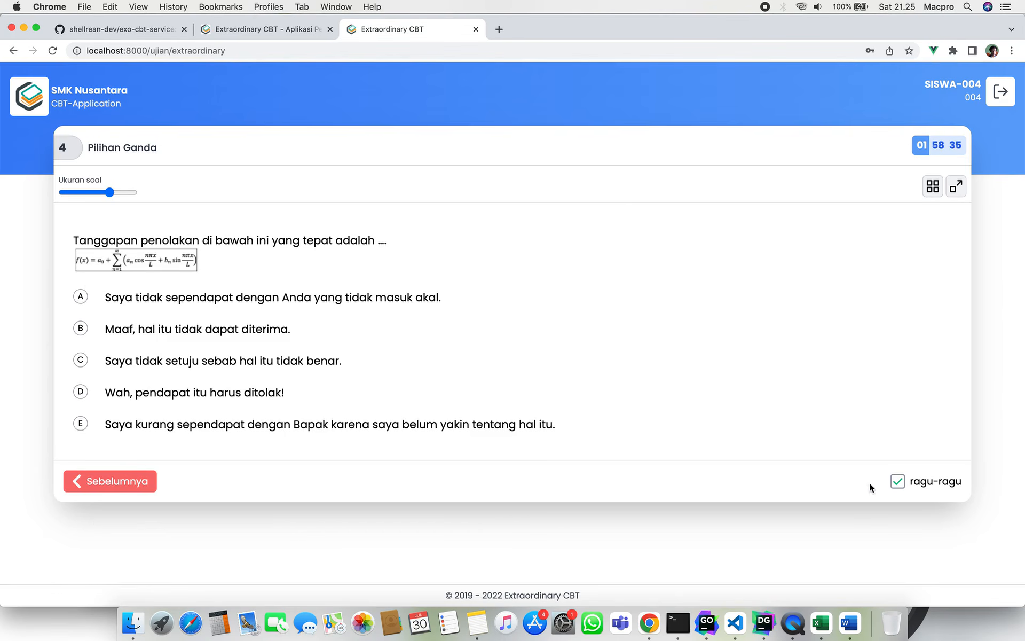
click(898, 482)
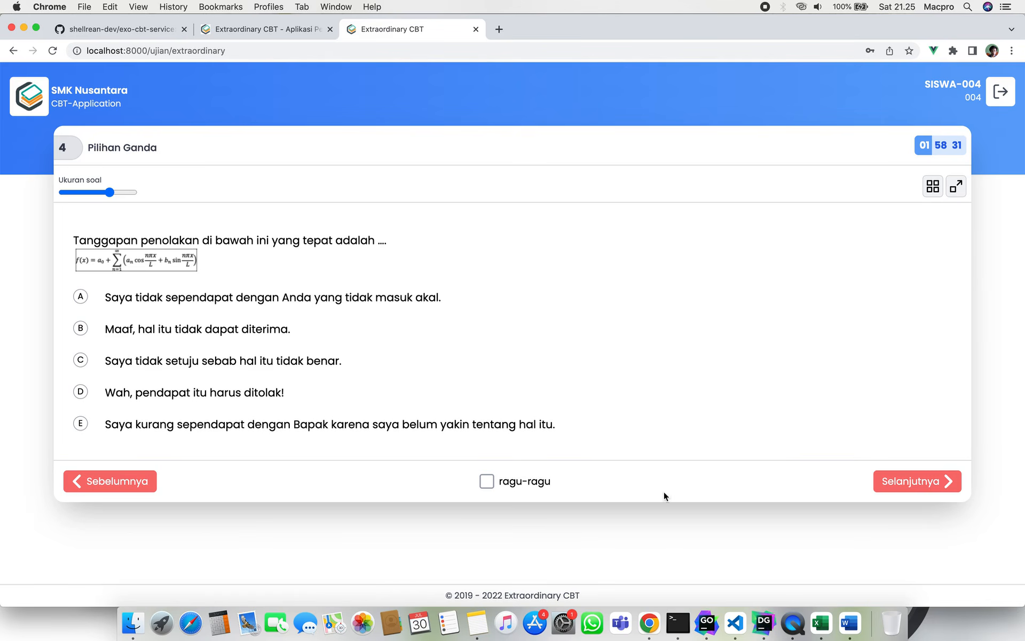
click(908, 481)
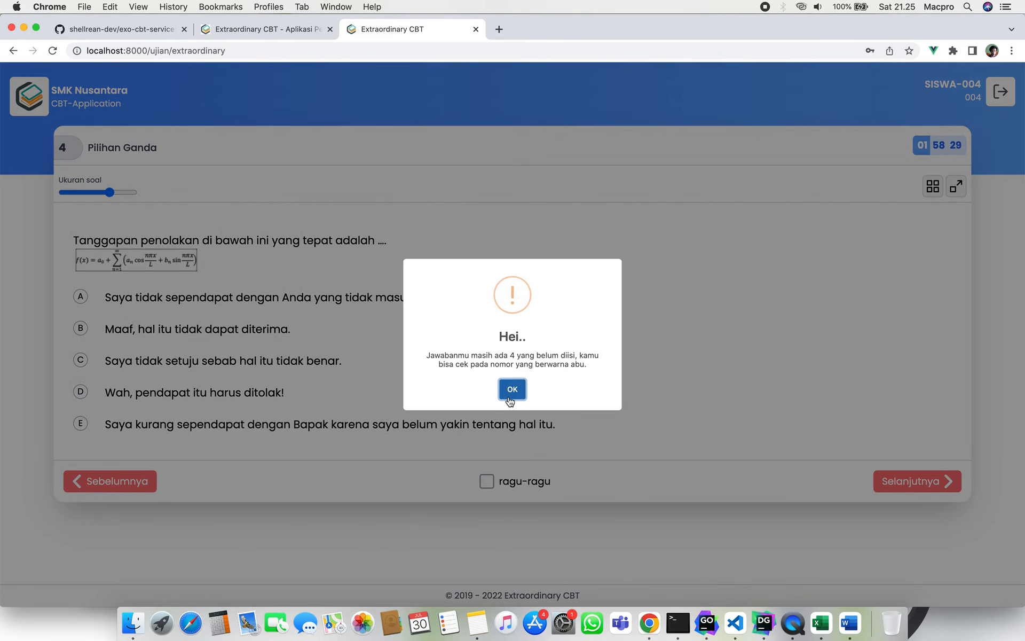
Dismiss the unanswered-questions warning and jump back to question 1 via Navigasi soal.
click(510, 399)
click(918, 480)
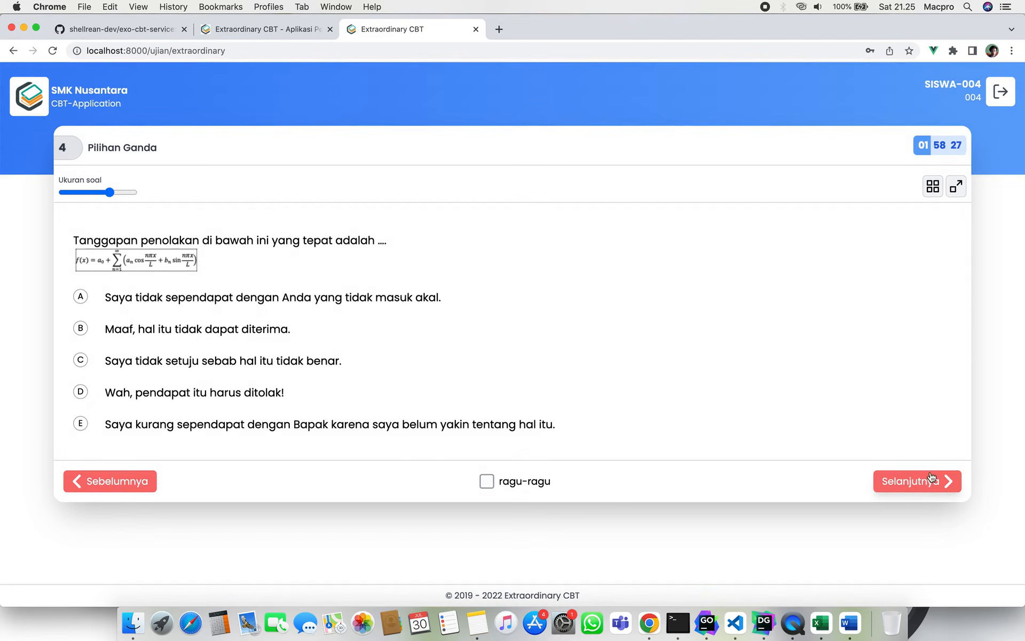
click(512, 393)
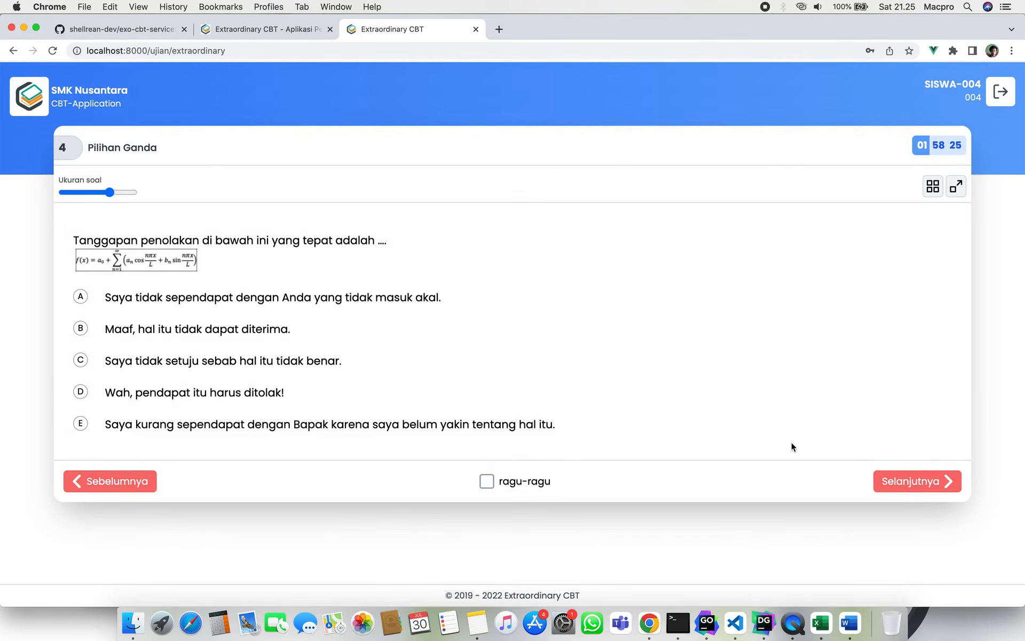
click(930, 189)
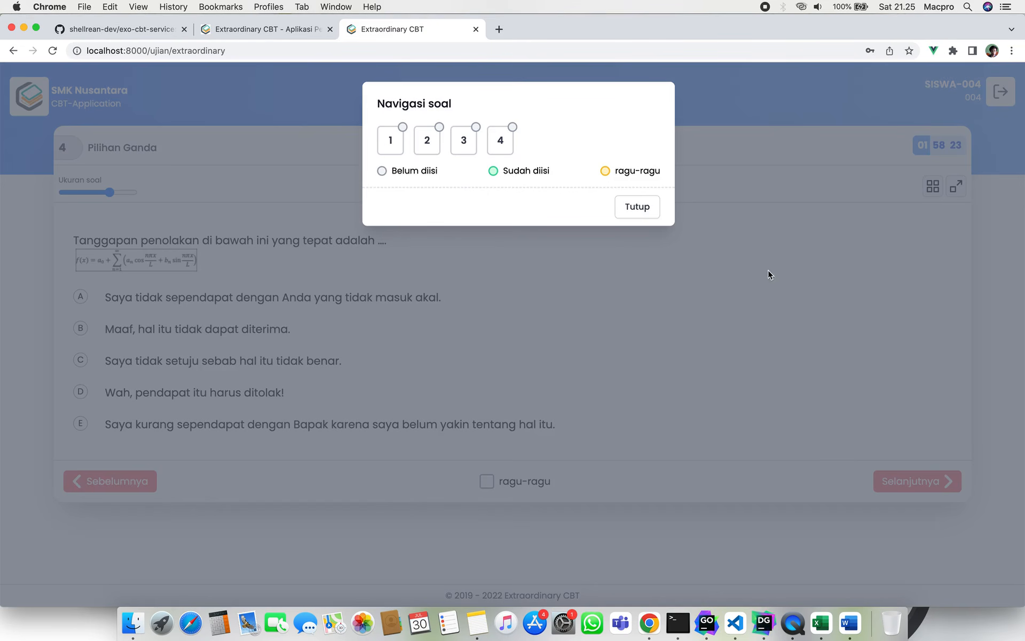
click(638, 211)
click(933, 187)
click(388, 157)
click(633, 208)
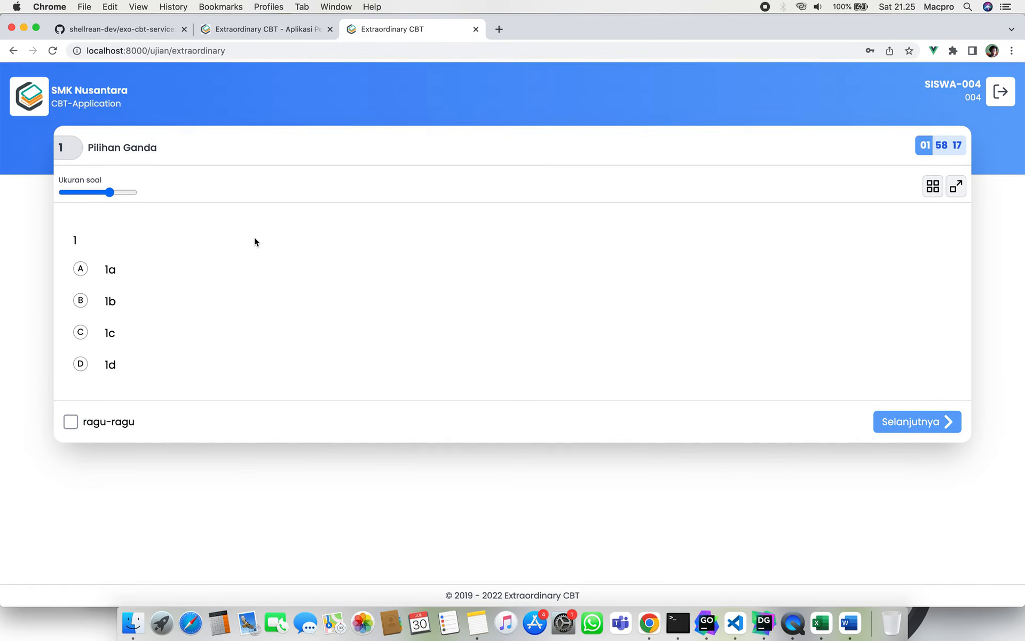
Choose answer A on questions 1, 2, 3 and 4 in turn.
click(82, 269)
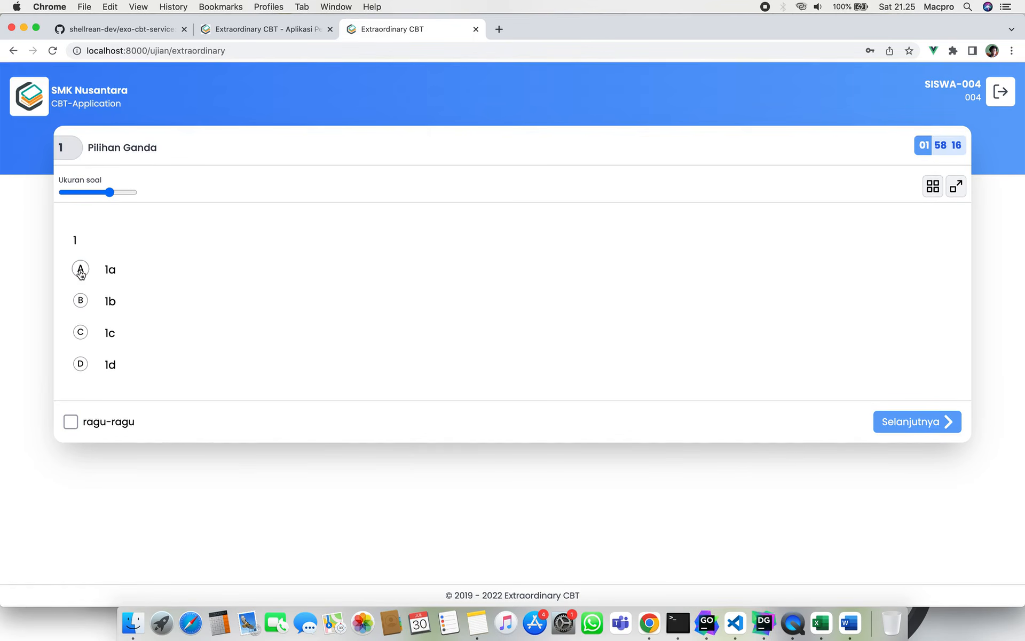
click(913, 421)
click(80, 268)
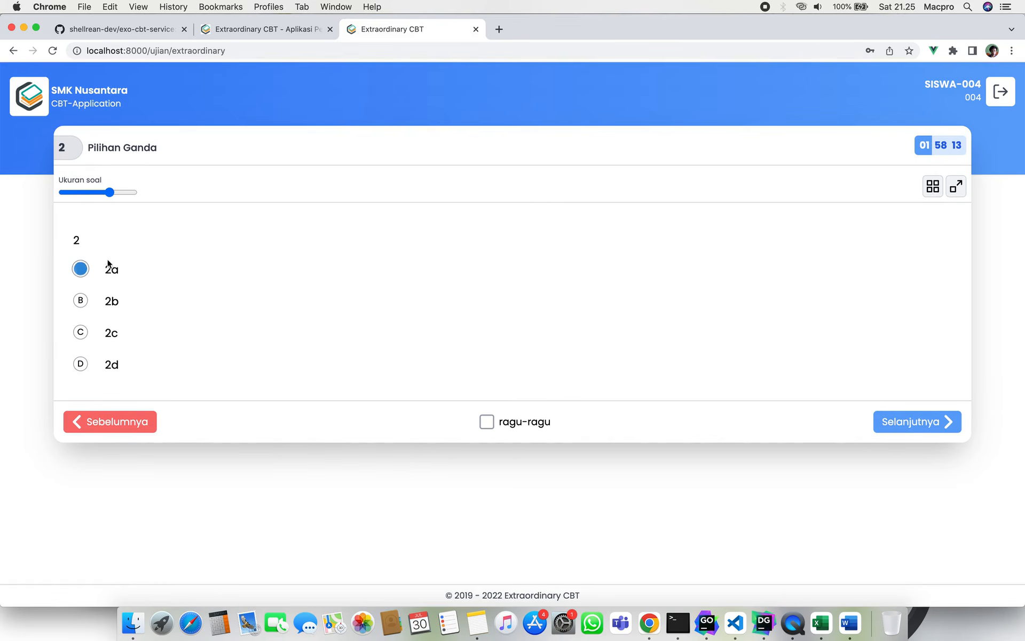
click(910, 422)
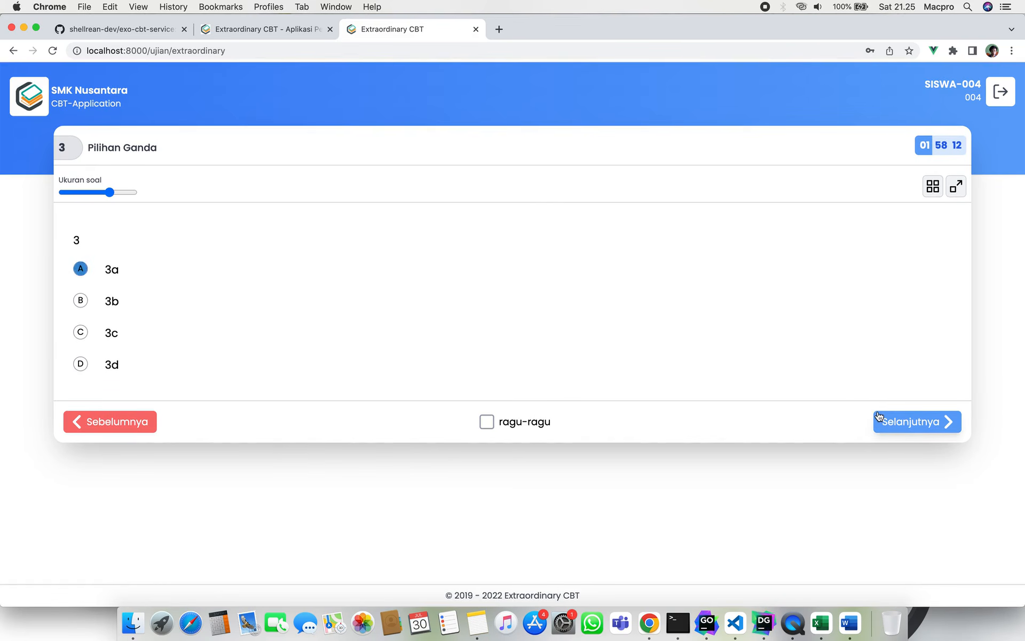
click(81, 268)
click(892, 432)
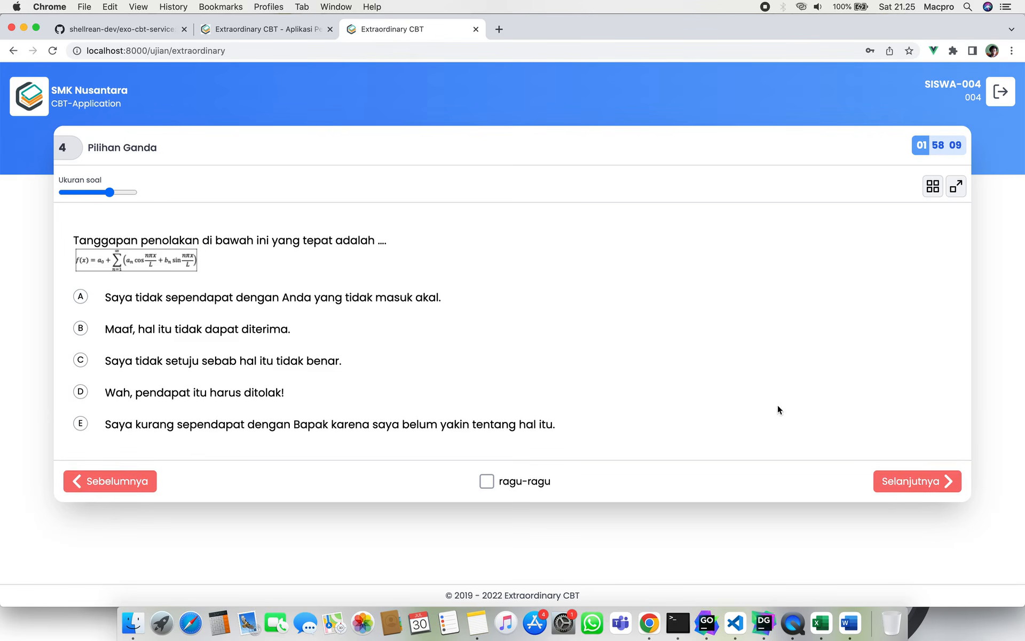
click(80, 296)
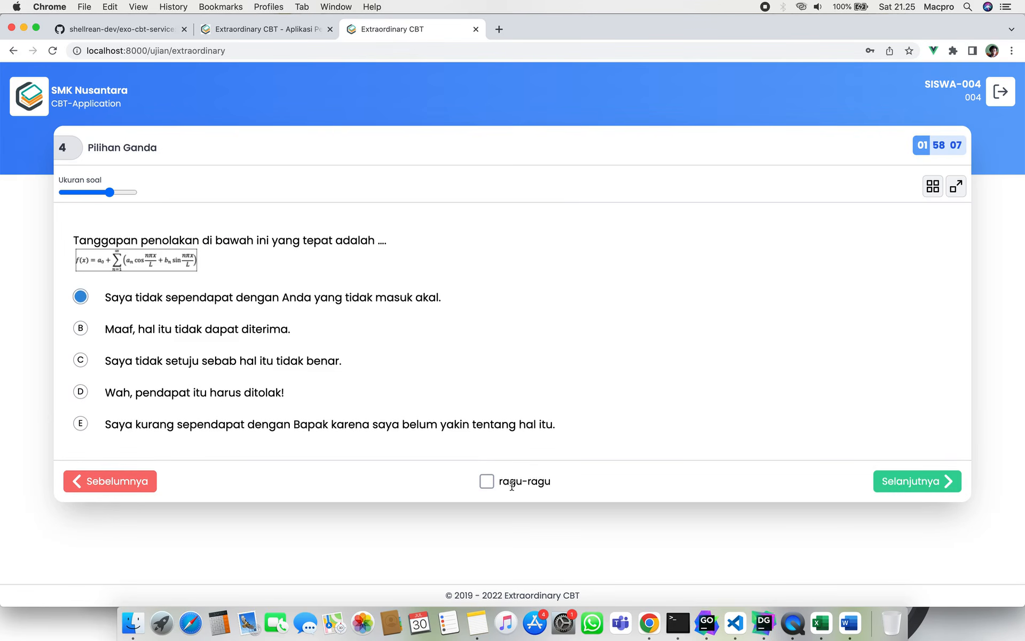
Confirm all answers were checked and submit the exam with Selesai.
click(893, 483)
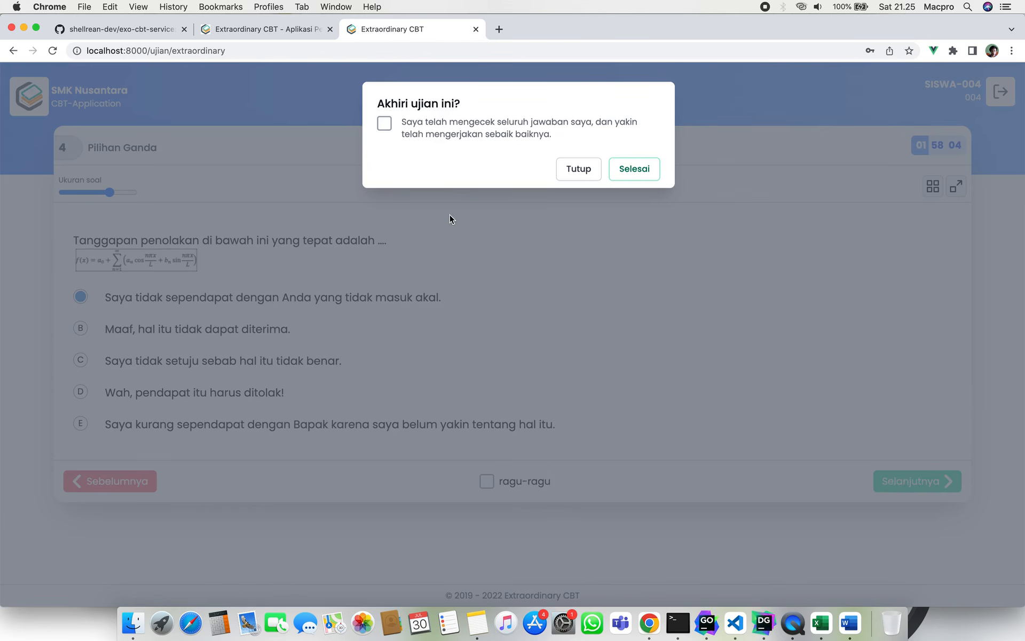
click(384, 123)
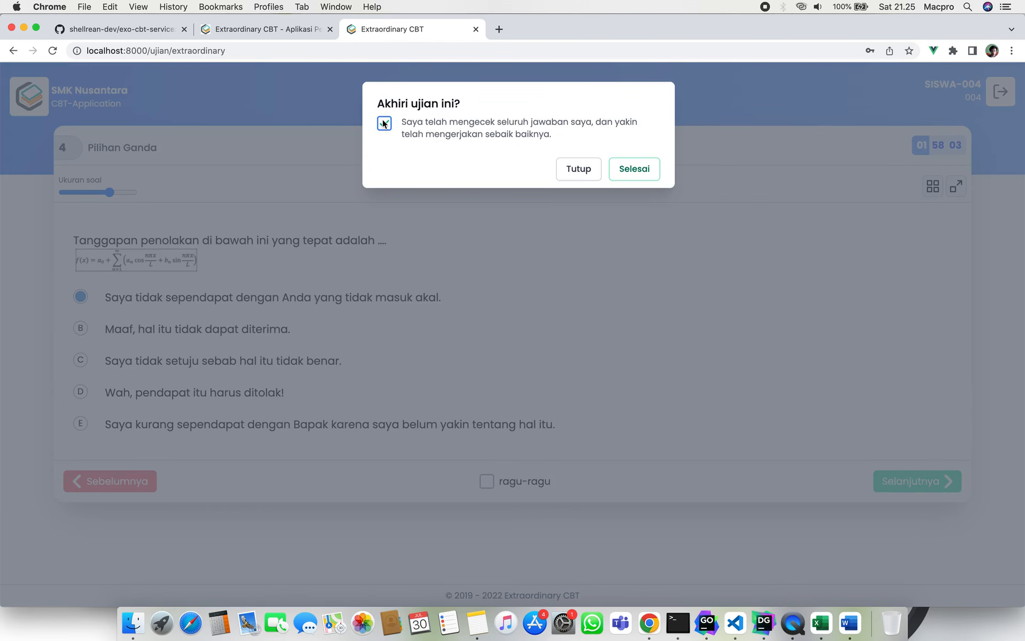
click(632, 171)
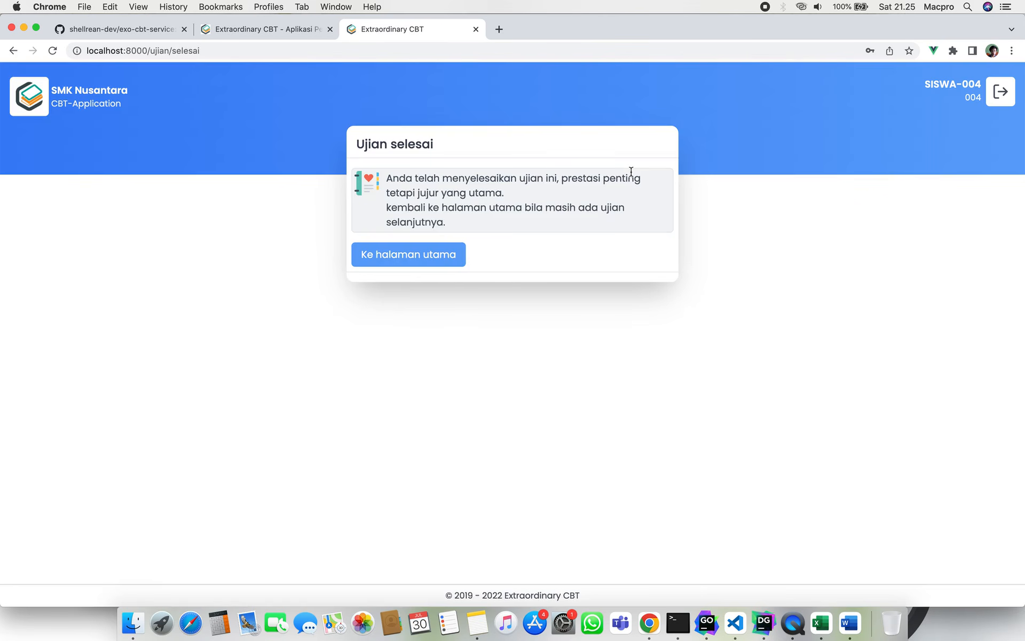
Return the student to the home page and refresh admin Status peserta, showing finish time 21:25:42.
click(449, 259)
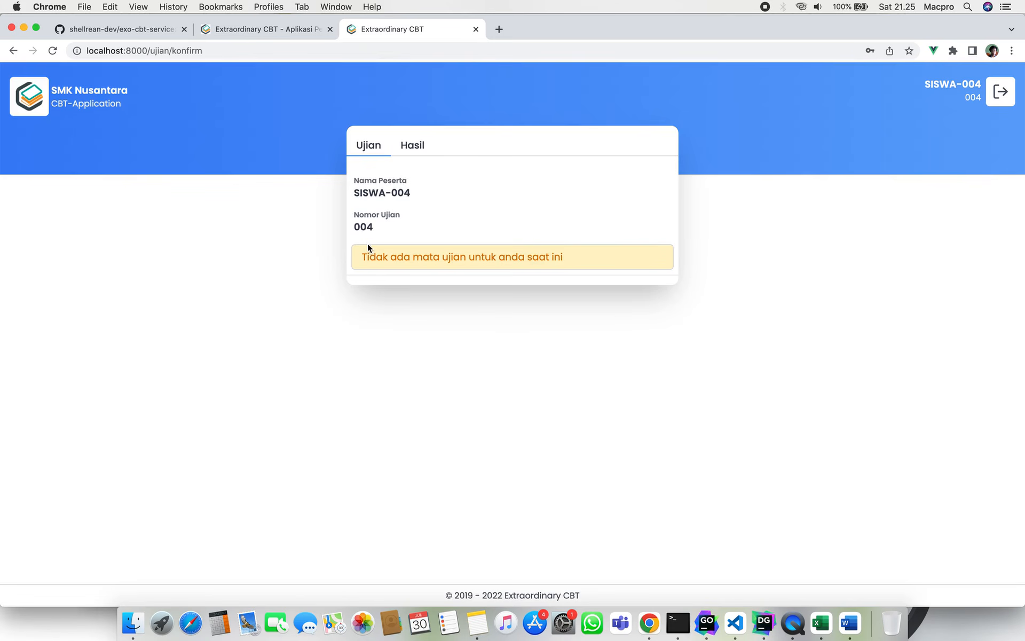
click(277, 32)
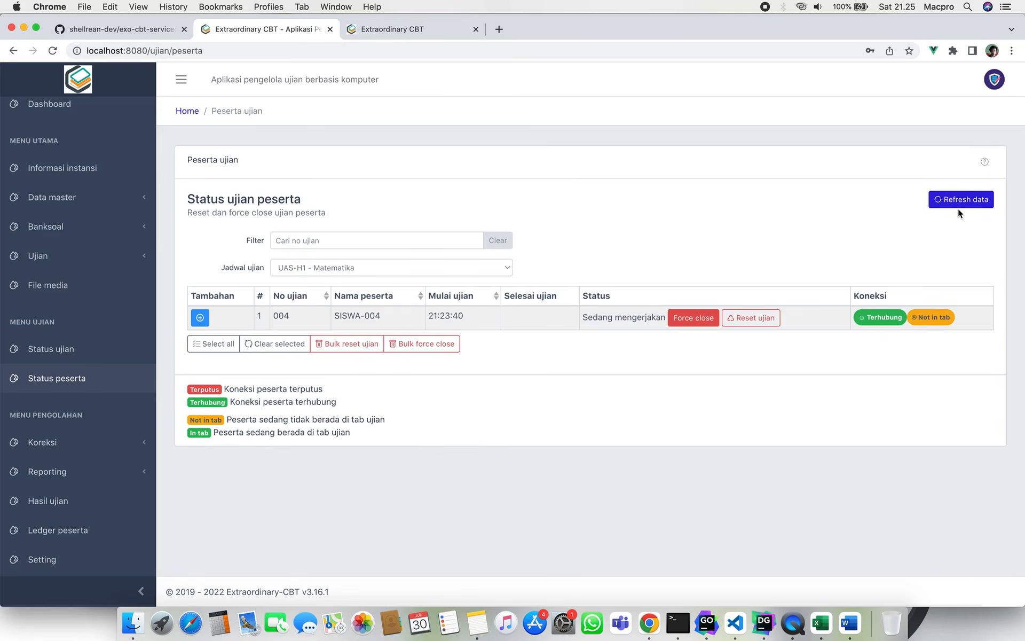
click(969, 200)
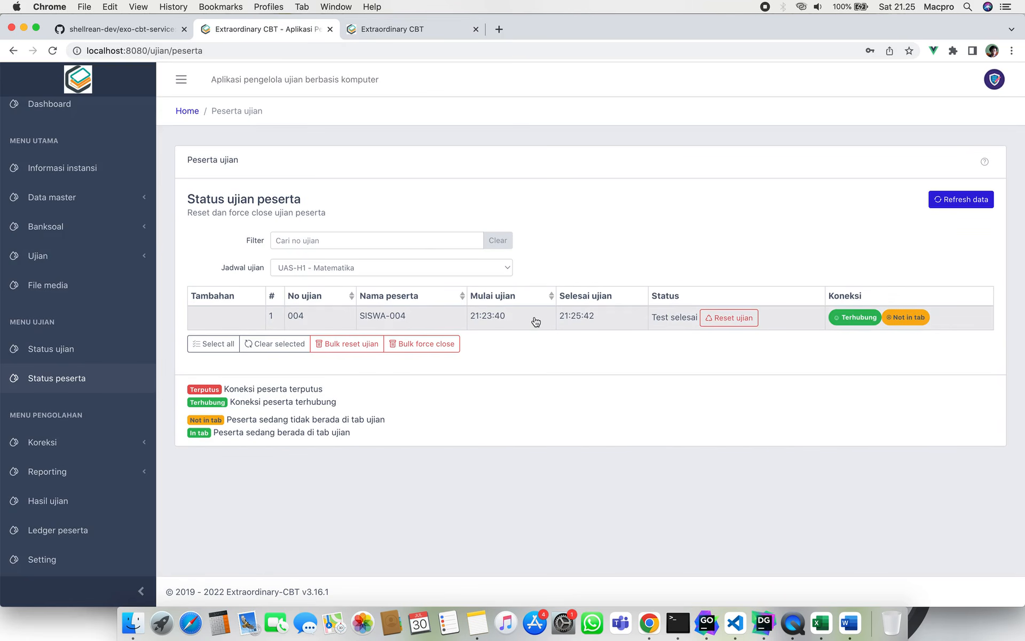
click(571, 321)
drag(570, 321, 657, 319)
click(598, 319)
click(602, 420)
Check the student portal shows no exams, then expand the admin Ujian menu.
click(441, 34)
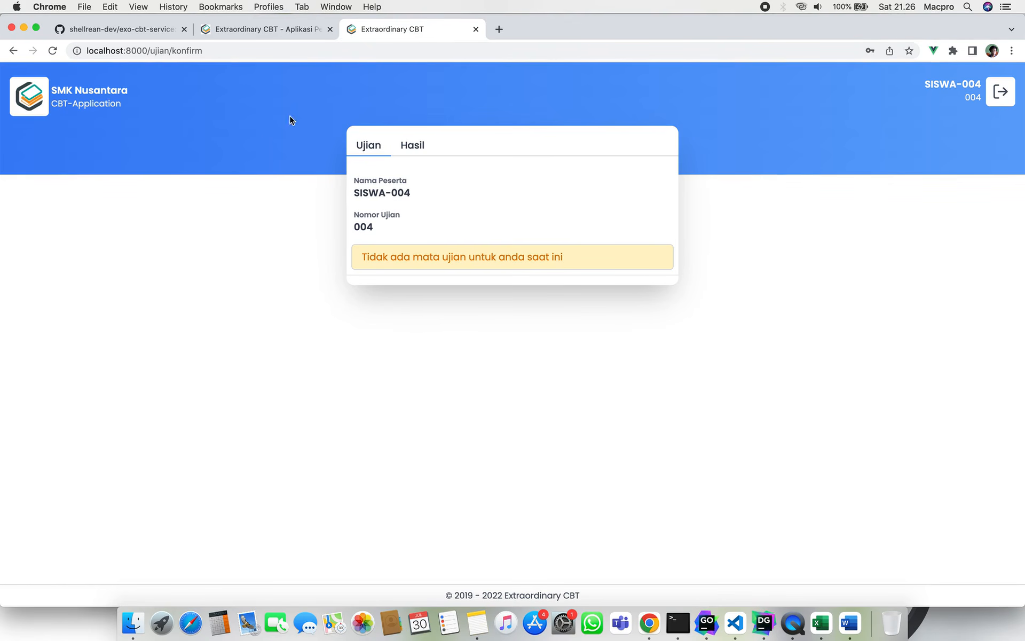
click(261, 29)
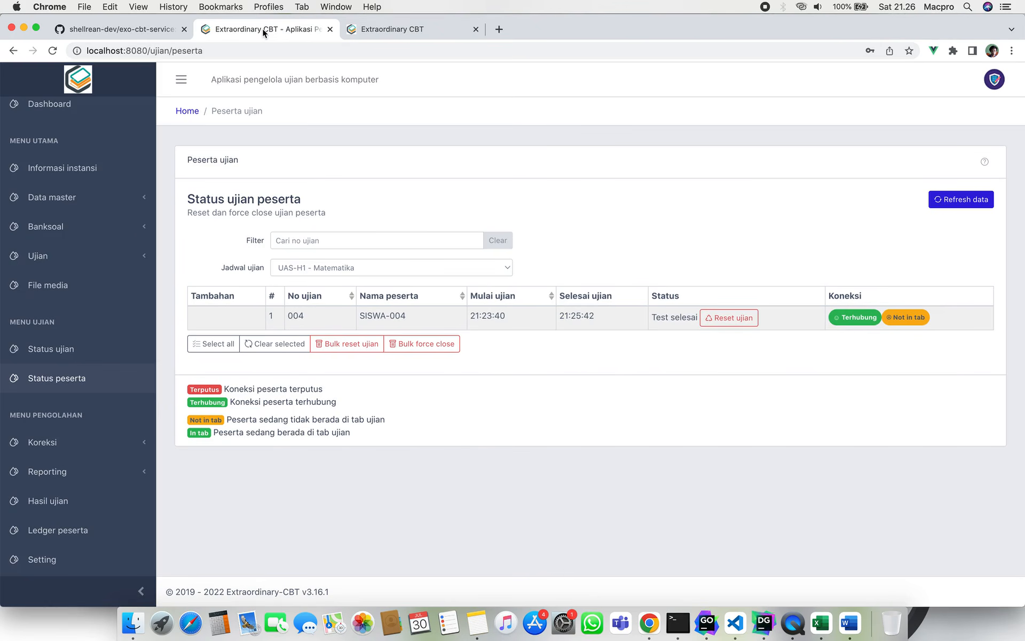
click(113, 270)
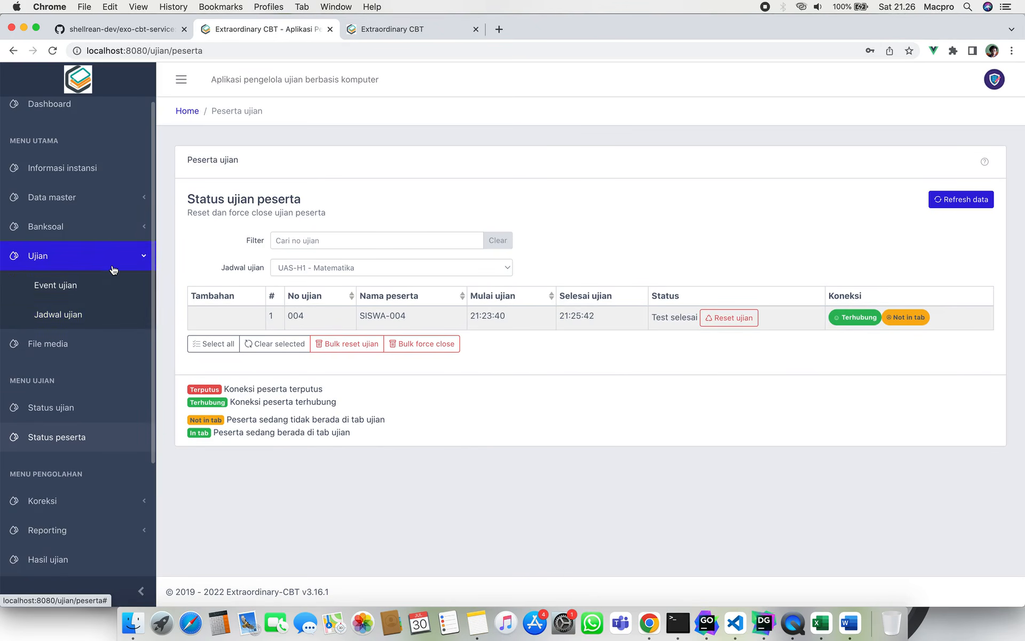
Navigate the admin menu to the Banksoal Standard question bank list.
click(107, 343)
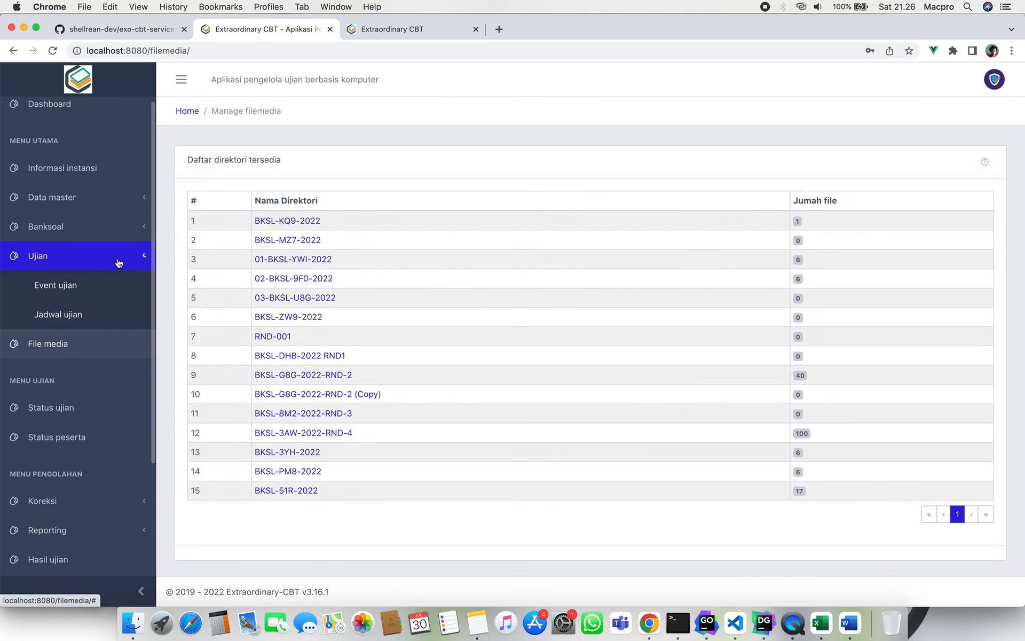
click(118, 263)
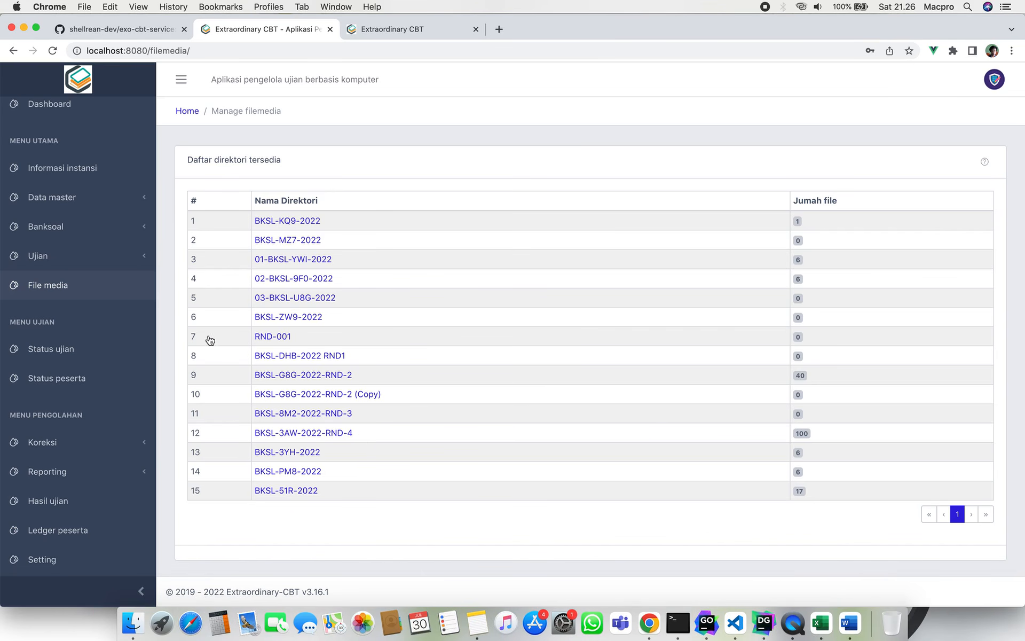
click(142, 198)
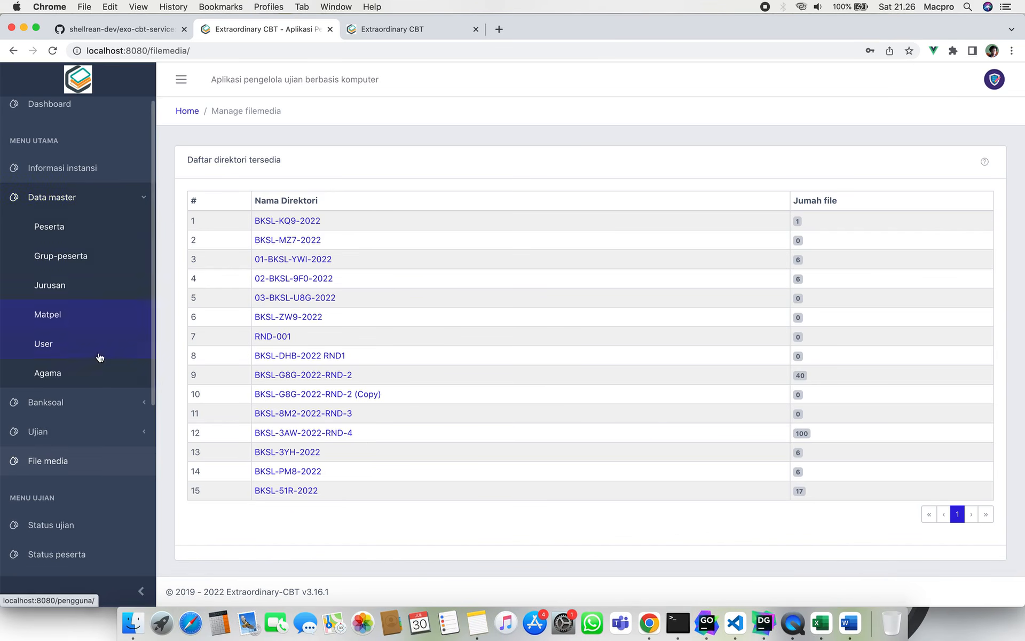
click(103, 404)
click(73, 430)
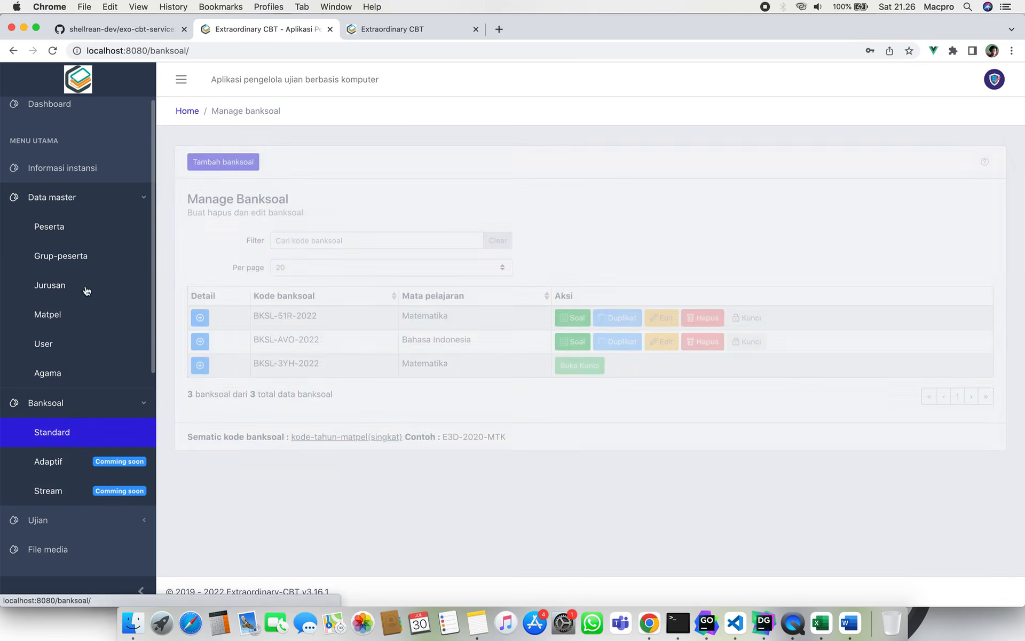
click(119, 197)
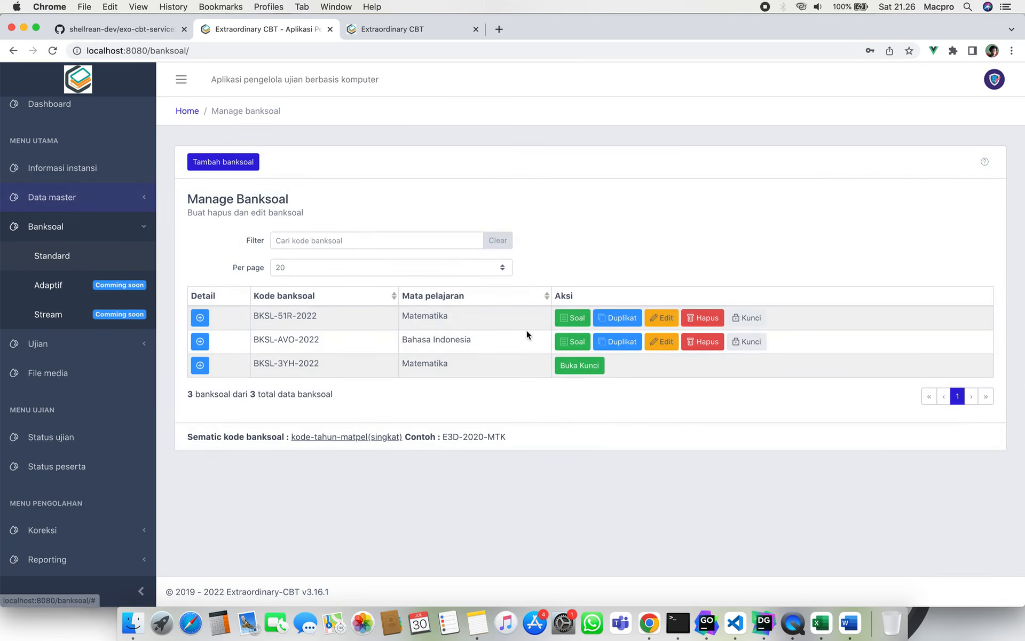
Start a new question in bank BKSL-51R-2022, cancel the image insert, and open File media.
click(580, 319)
click(250, 162)
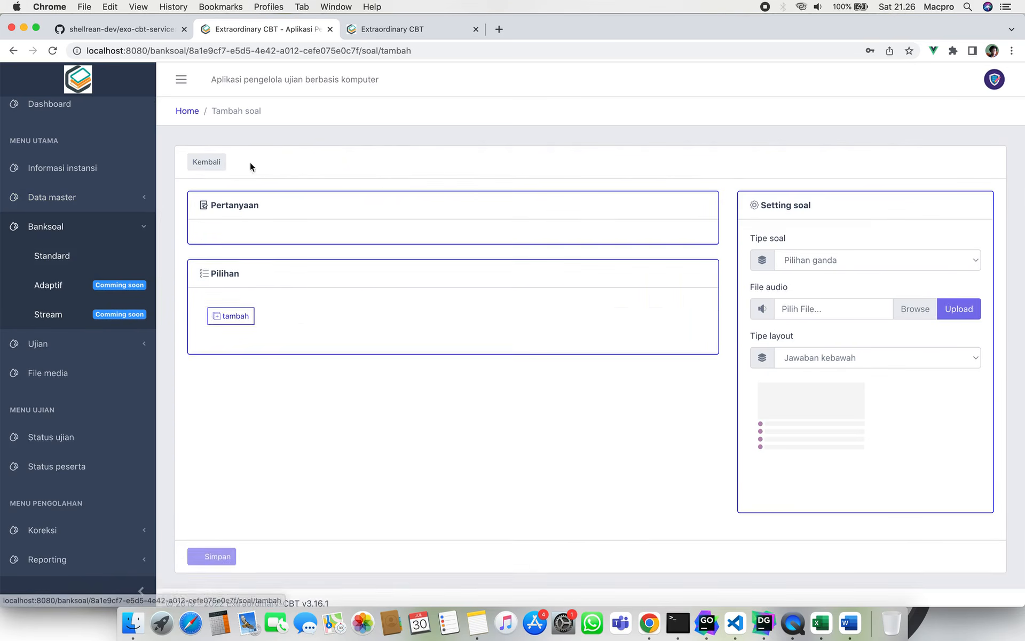
click(337, 237)
click(419, 198)
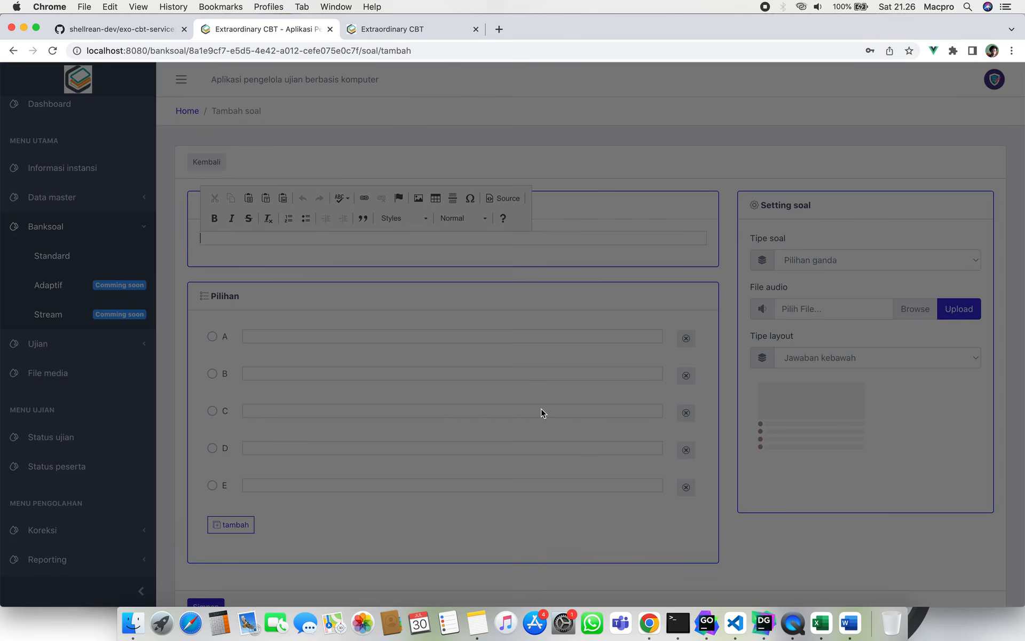
click(616, 500)
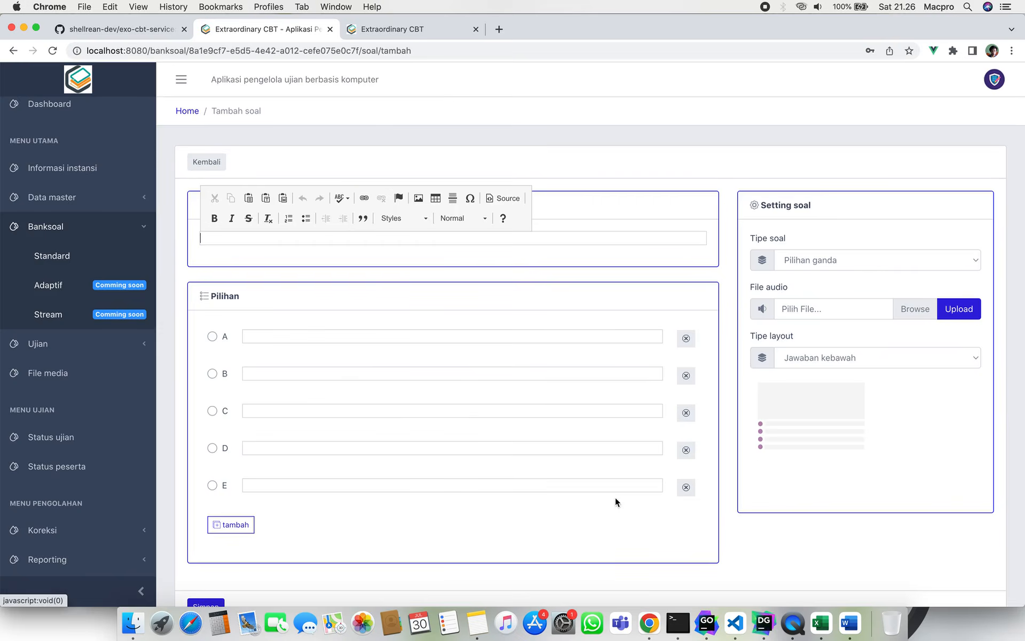
click(99, 228)
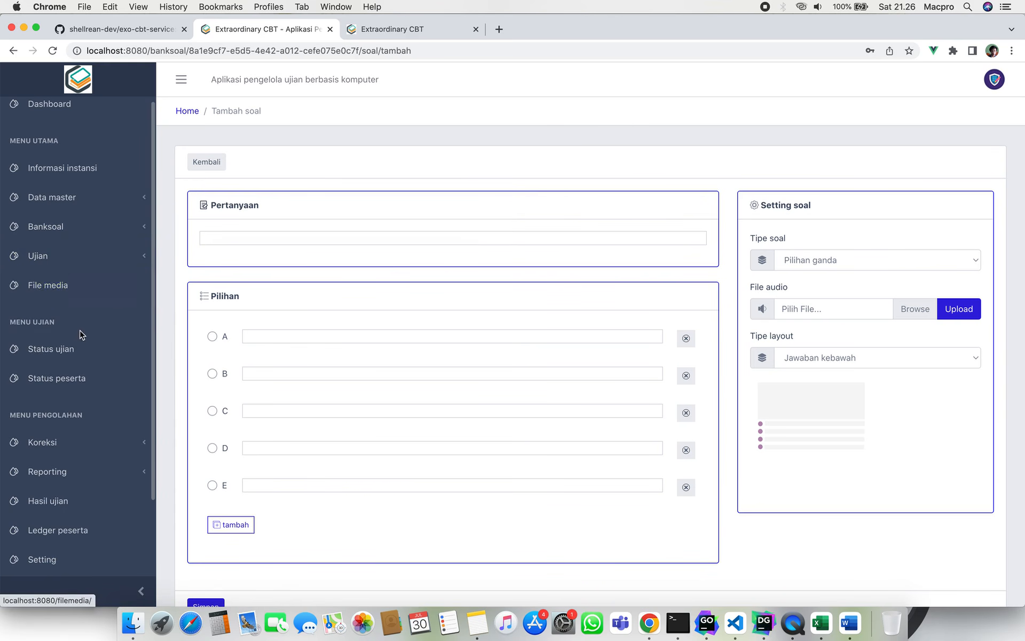
click(80, 289)
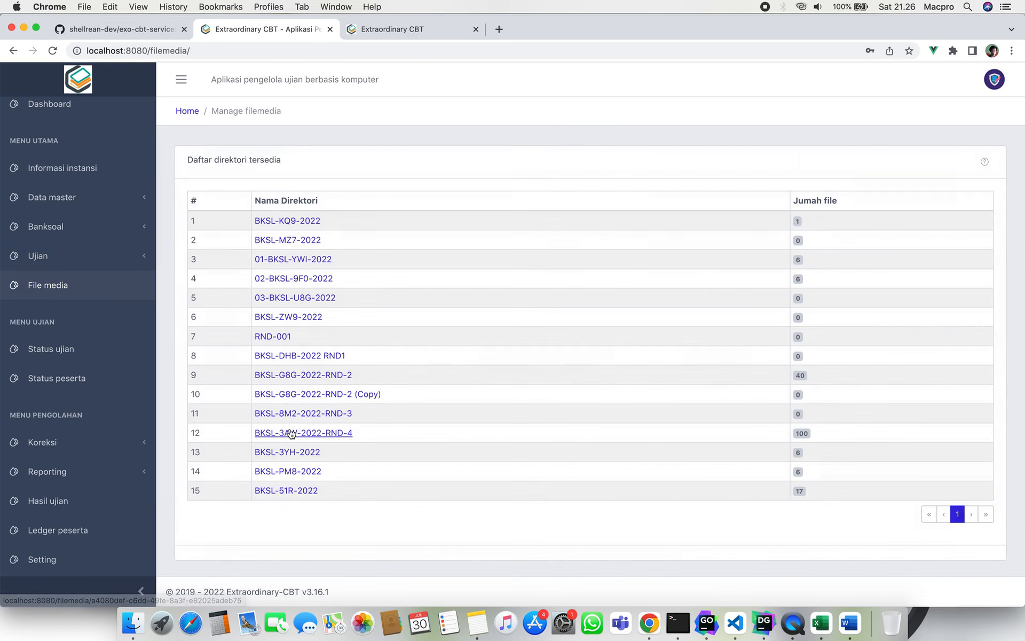
Look into BKSL-8M2-2022-RND-3, then open BKSL-3AW-2022-RND-4 and toggle its first image selection.
click(326, 417)
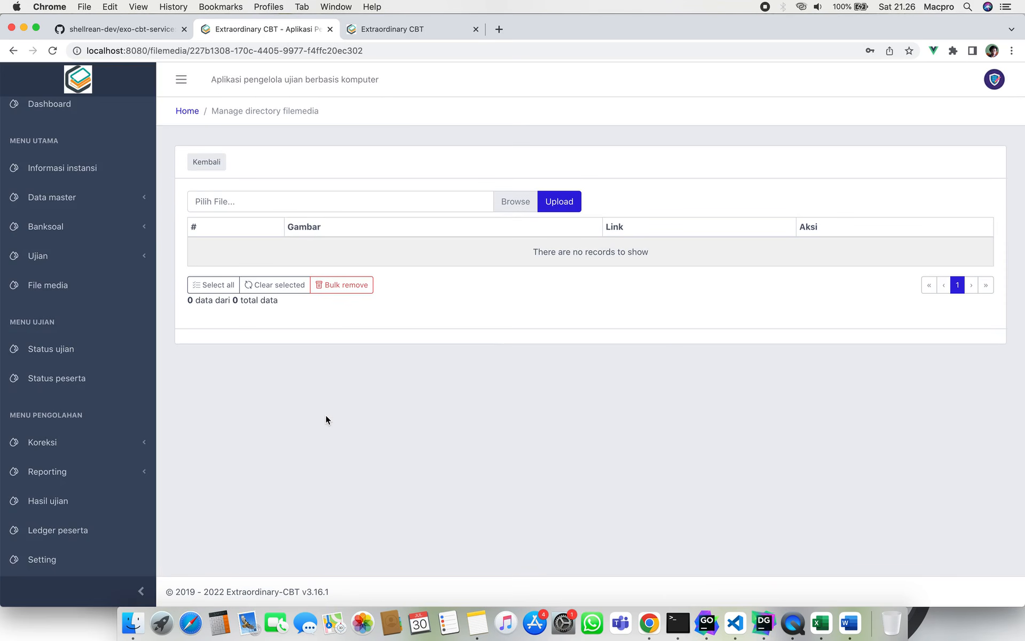
click(207, 161)
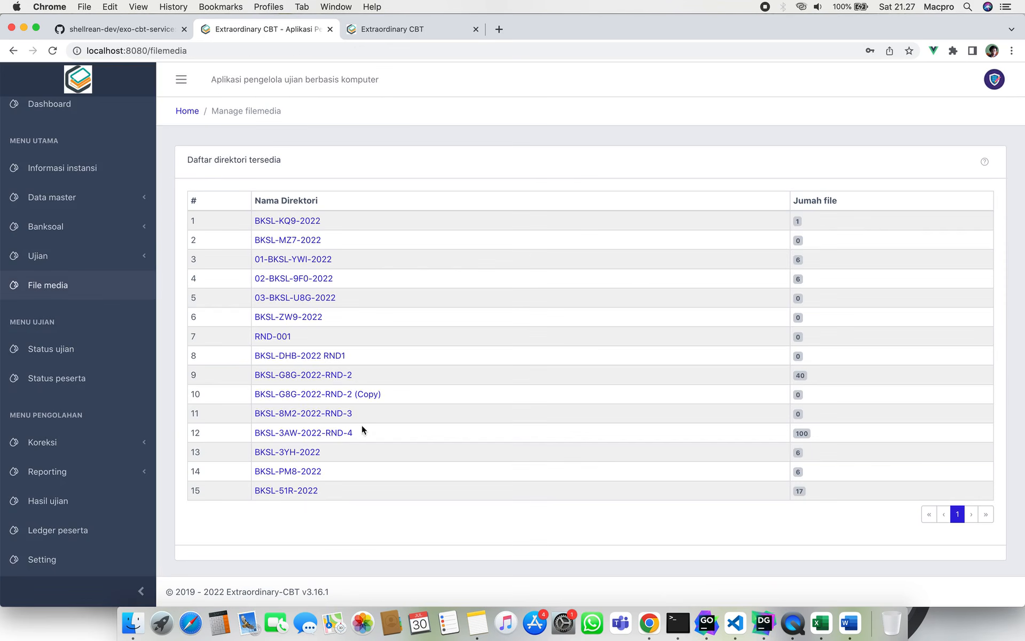
click(336, 433)
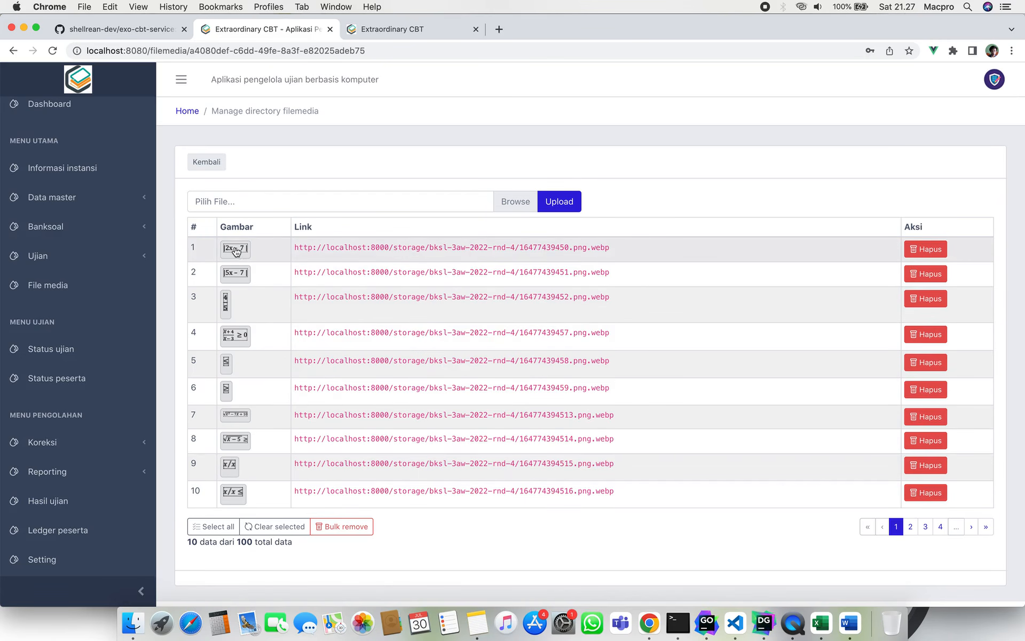
click(336, 254)
click(320, 254)
click(374, 256)
click(605, 252)
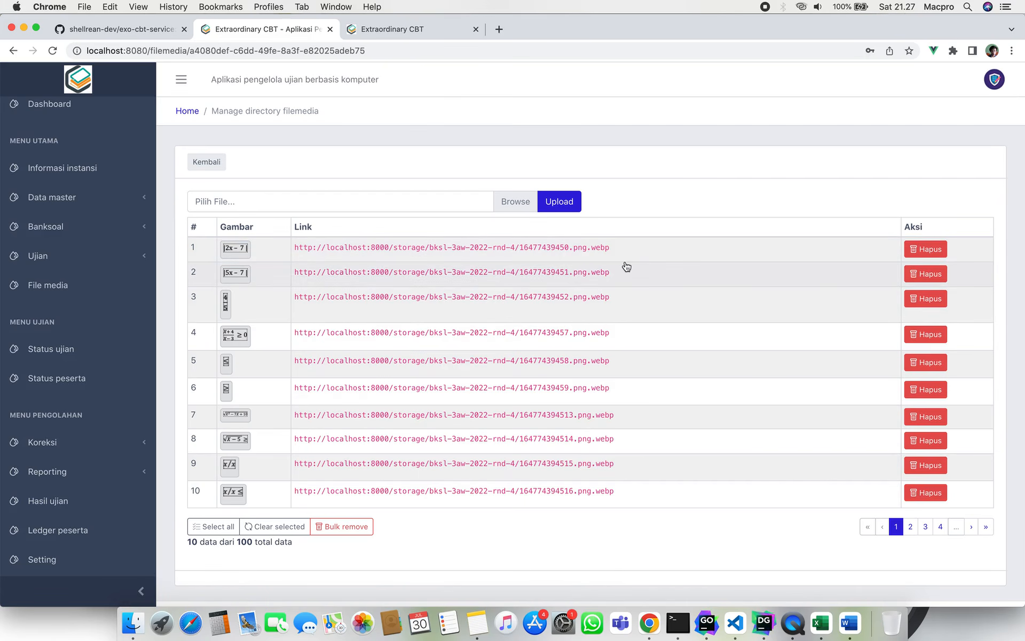
Cancel the Browse file dialog without uploading and return to the directory list.
click(407, 201)
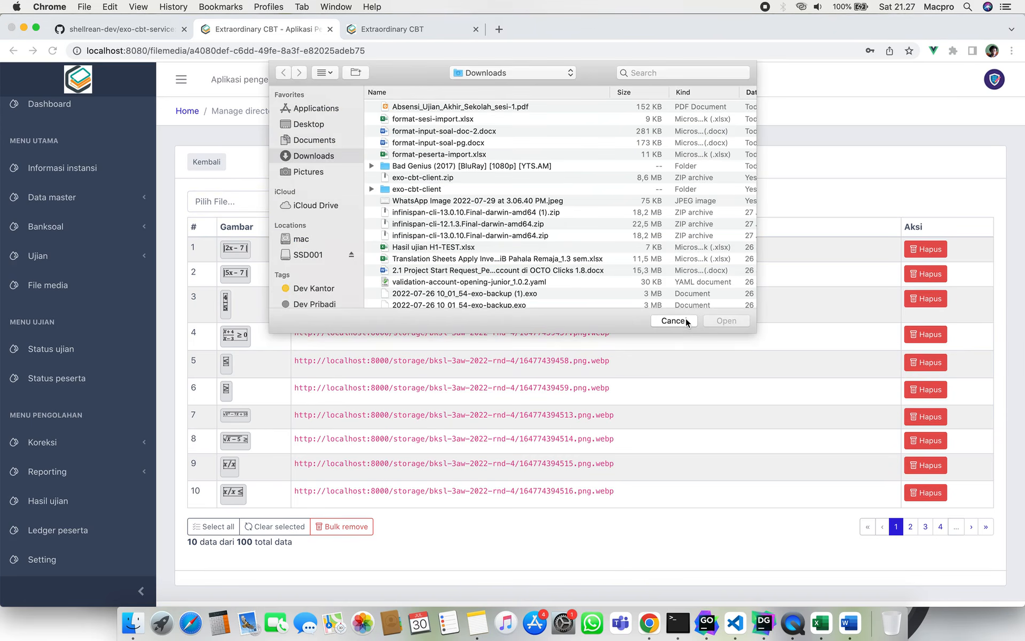
click(673, 320)
click(199, 163)
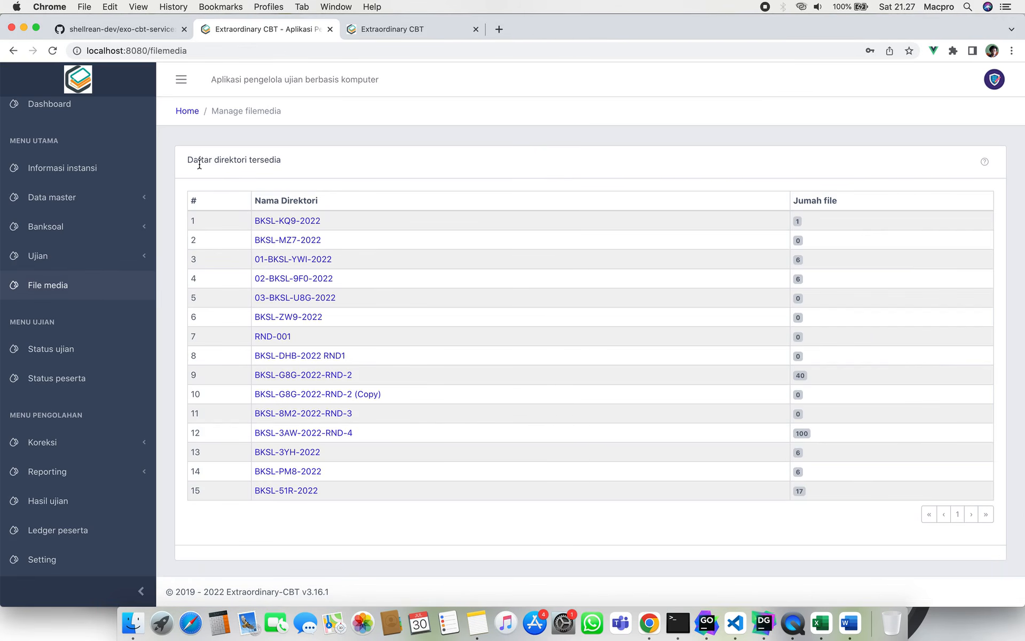
Review UAS-H1 - Matematika's token and Aktif status on Status ujian, briefly checking the student portal.
click(87, 344)
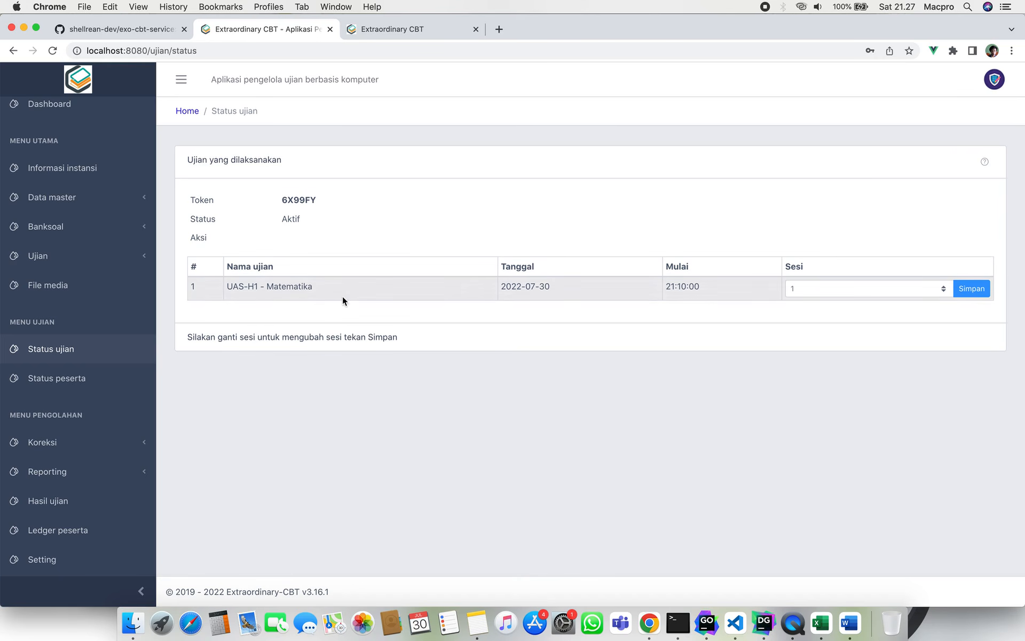
double_click(297, 198)
click(298, 198)
click(404, 33)
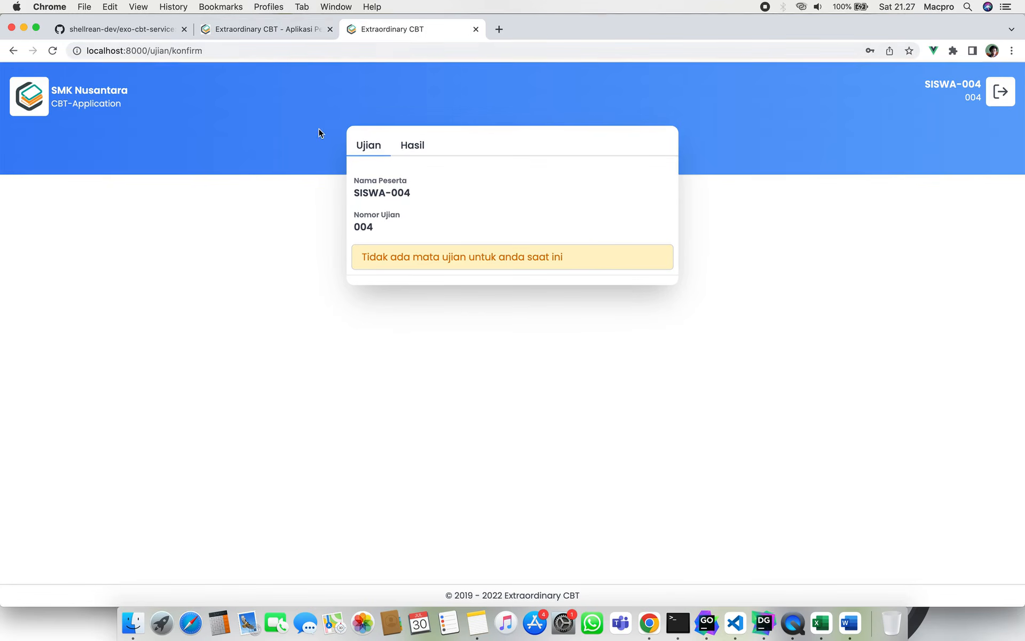
click(295, 30)
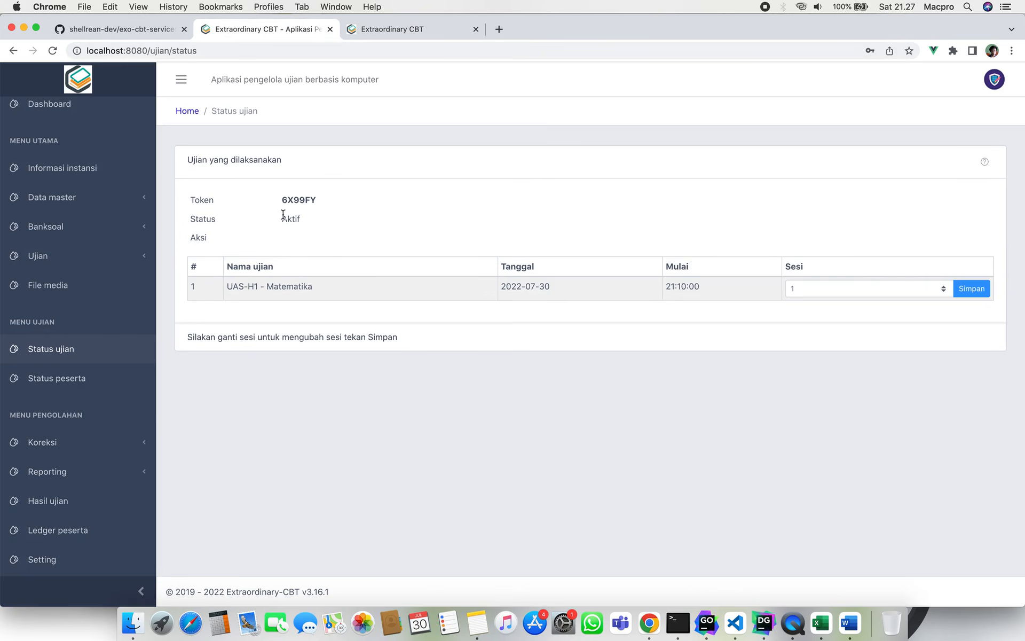
drag(283, 218, 301, 218)
click(330, 222)
scroll(107, 401, down, 3)
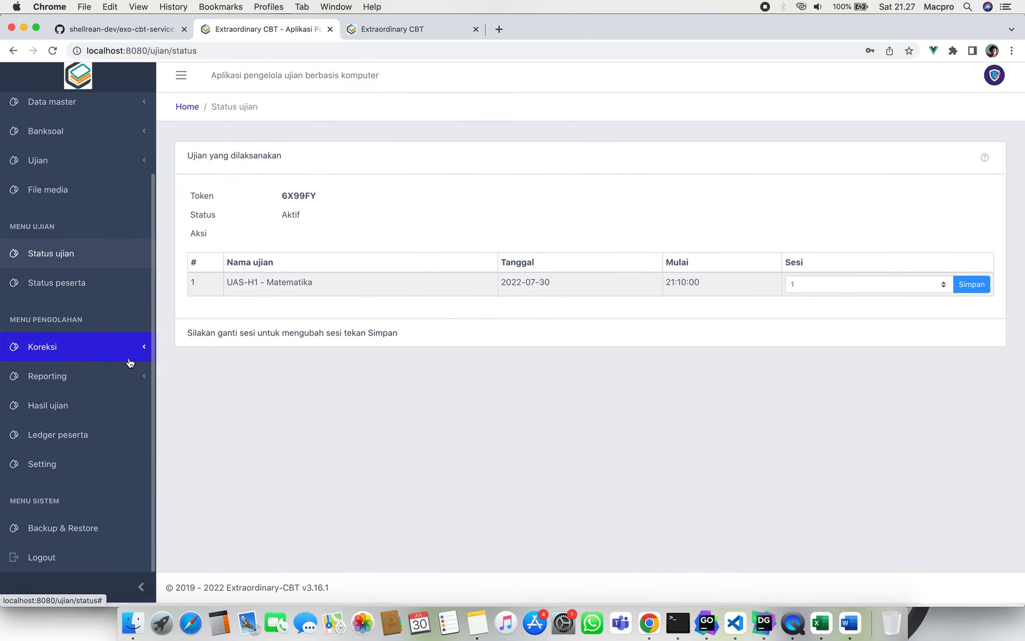
Look at Setting ujian, then view the 900-second token expiry in Setting Token.
click(85, 466)
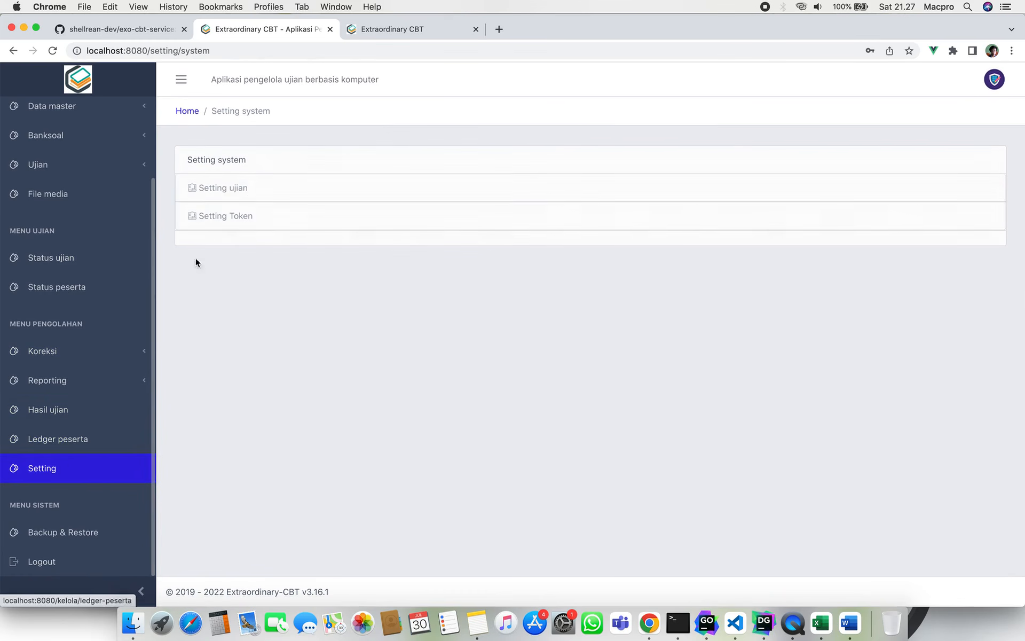
click(249, 191)
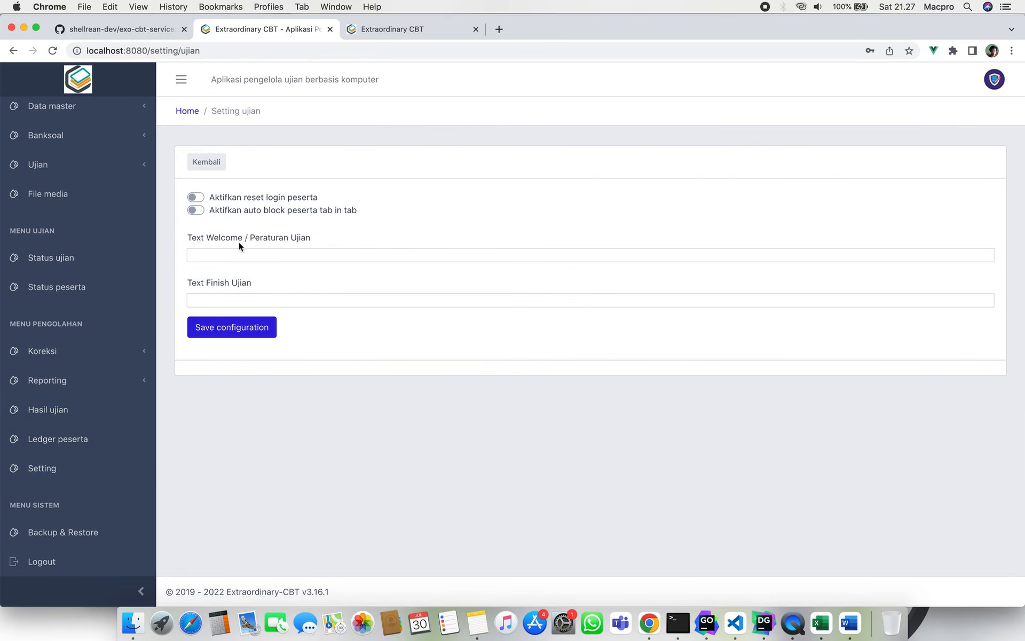
click(218, 168)
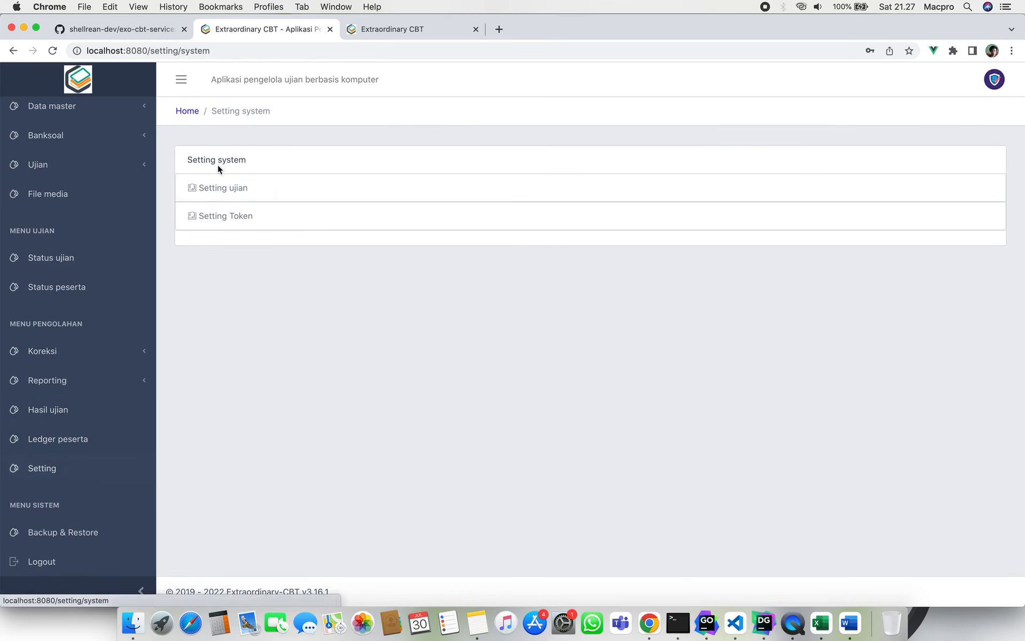
click(250, 217)
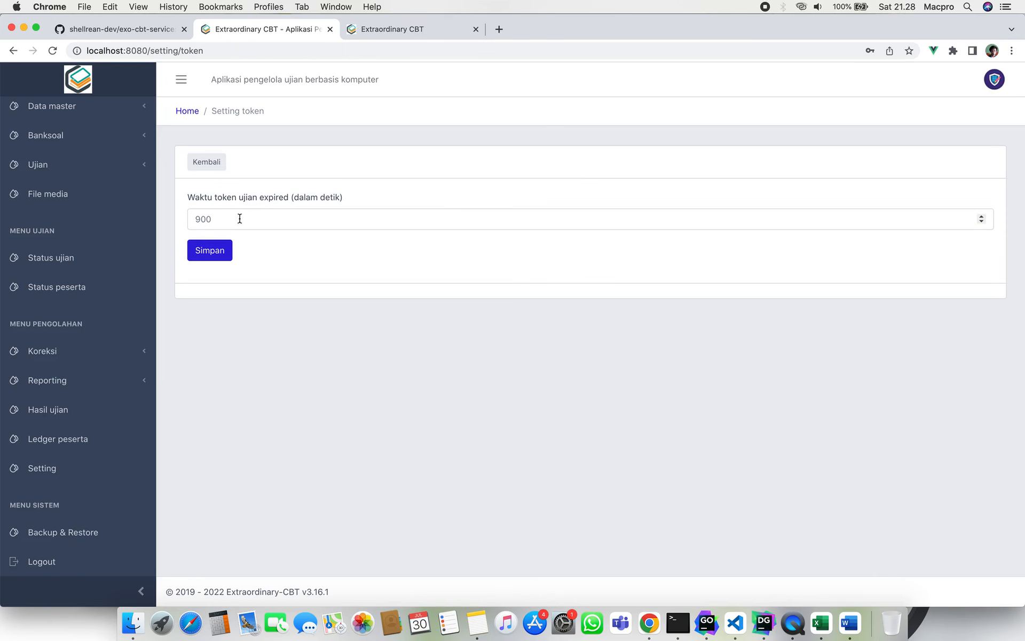
click(232, 217)
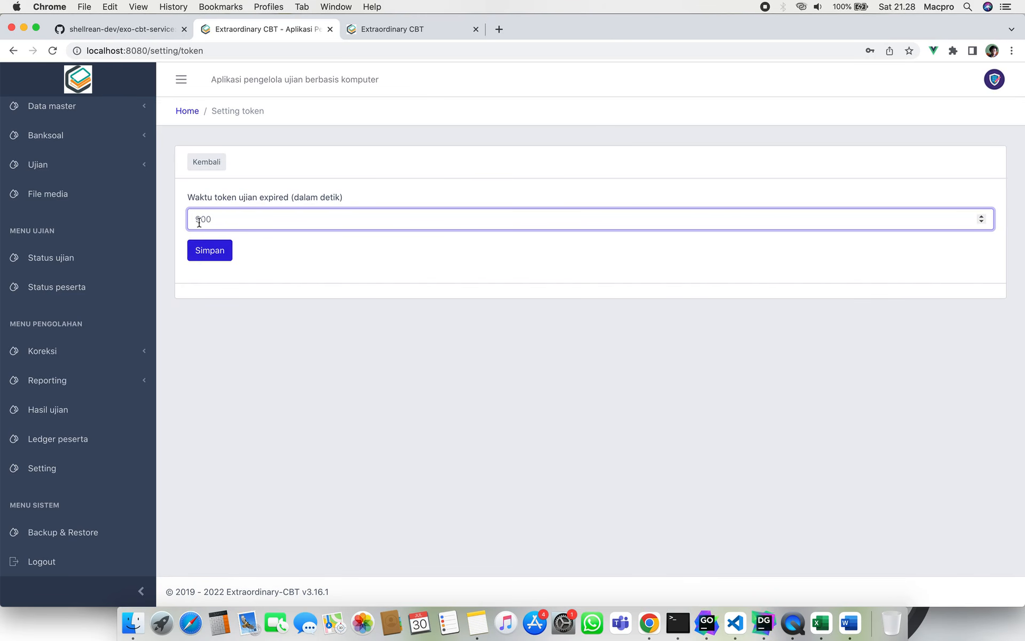
Leave the settings and go to the Status ujian page.
click(214, 162)
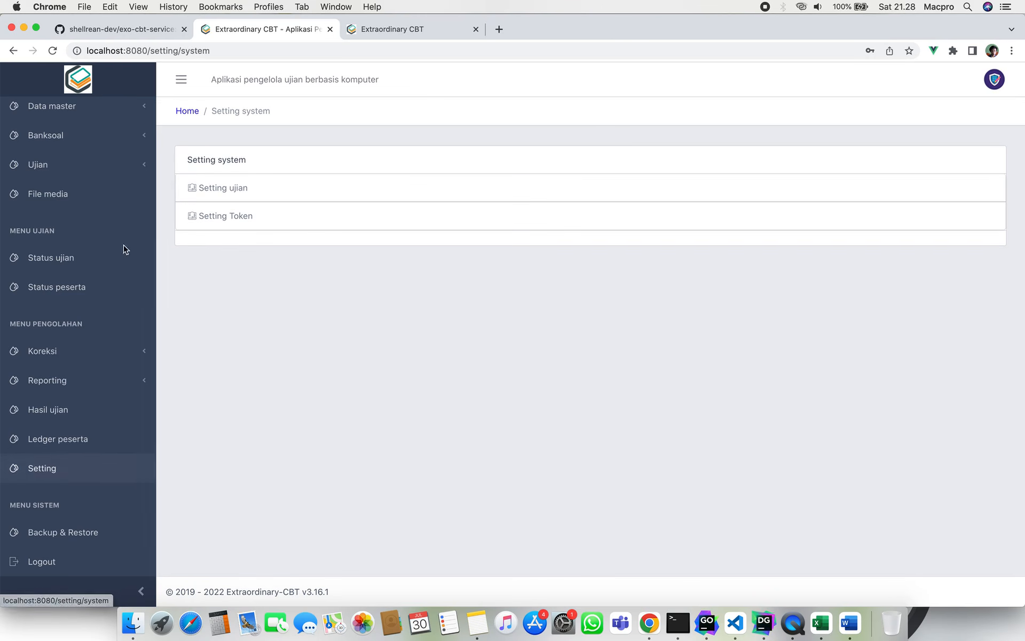
scroll(96, 277, up, 5)
click(121, 271)
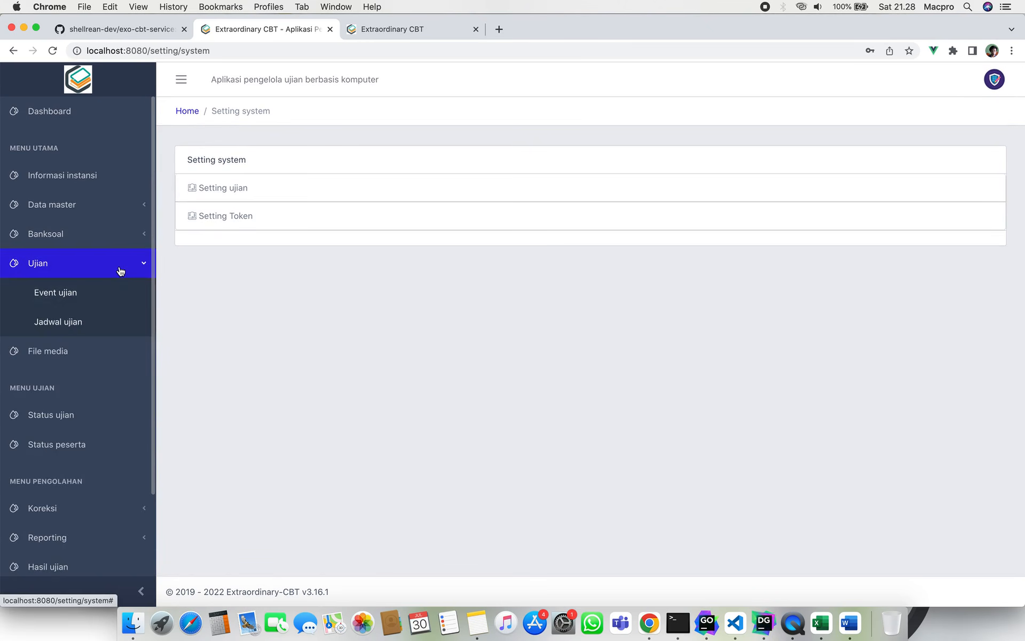
click(120, 272)
click(89, 357)
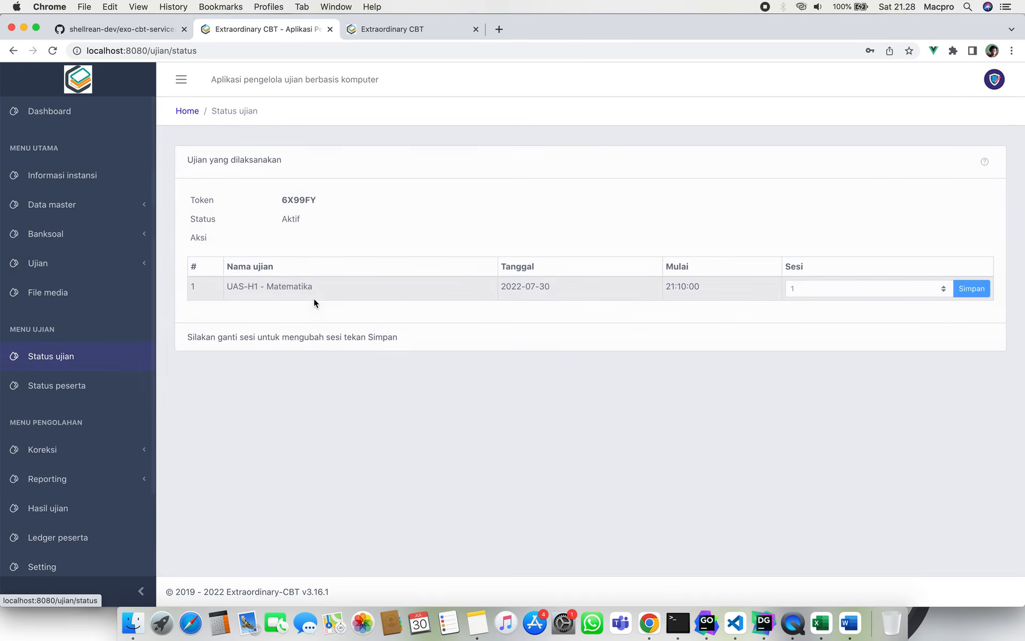
Change UAS-H1 - Matematika's Sesi from 1 to 2 and save it.
click(800, 289)
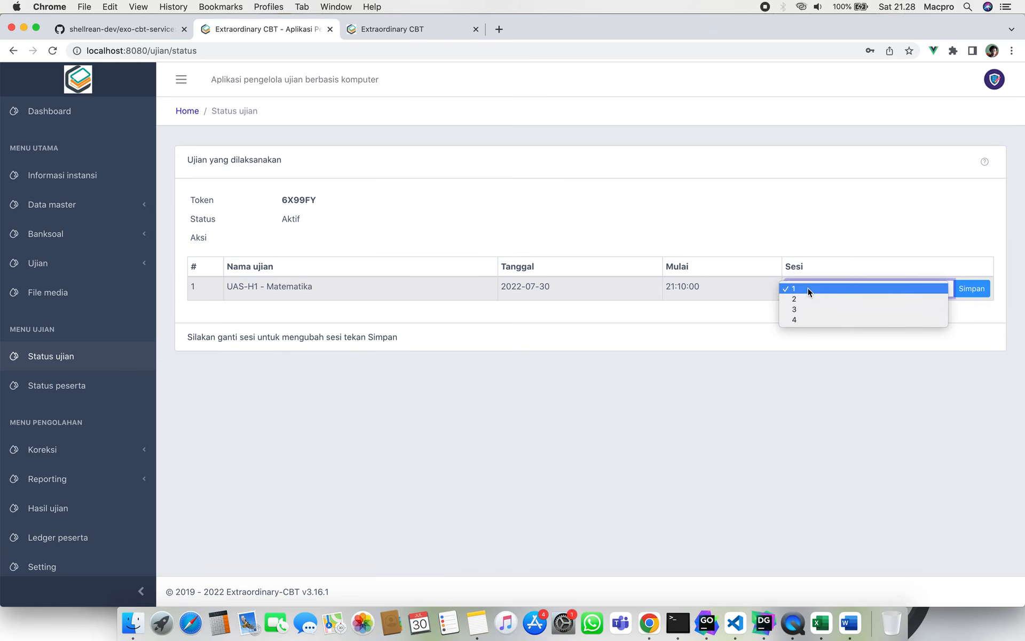
click(807, 289)
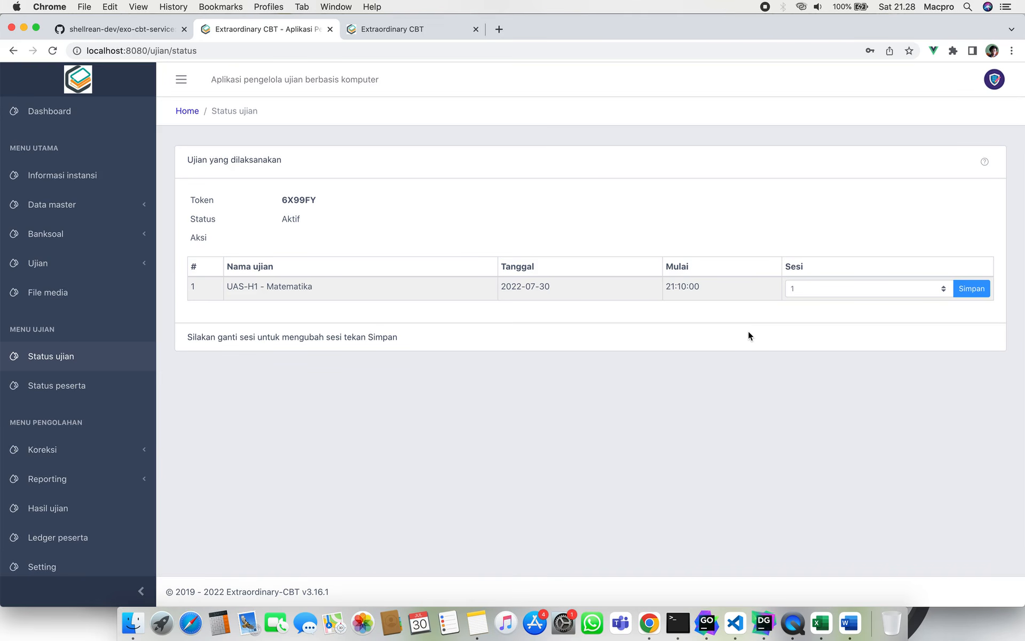
click(808, 289)
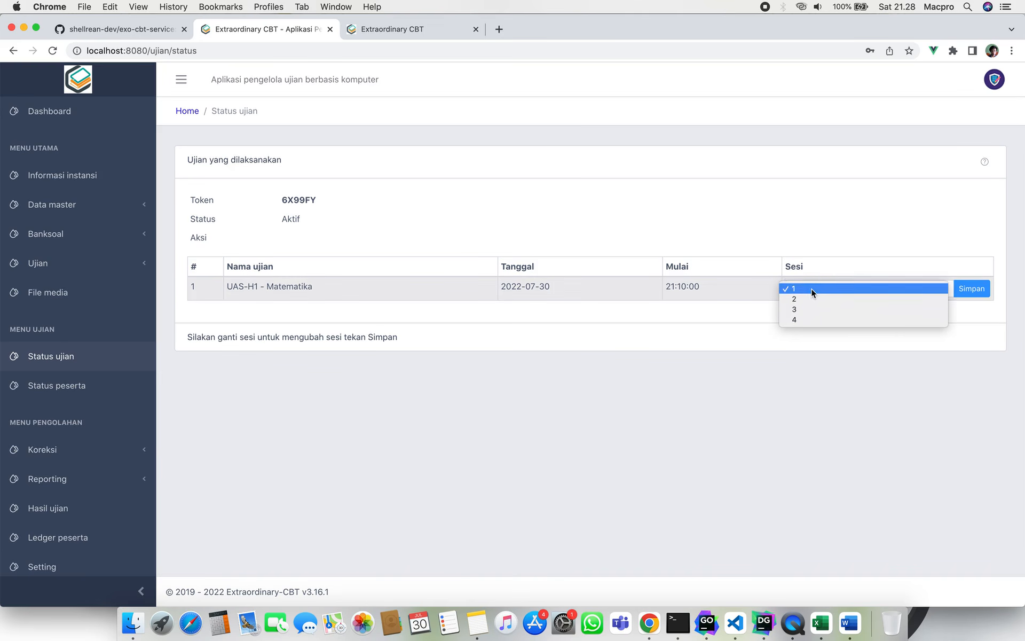
click(818, 298)
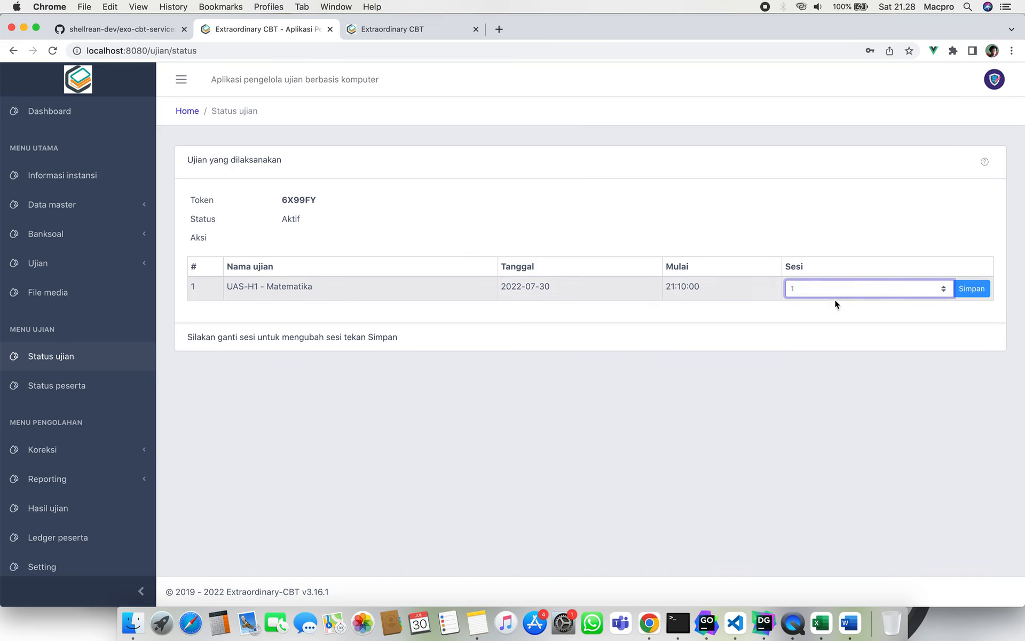
click(969, 289)
click(862, 288)
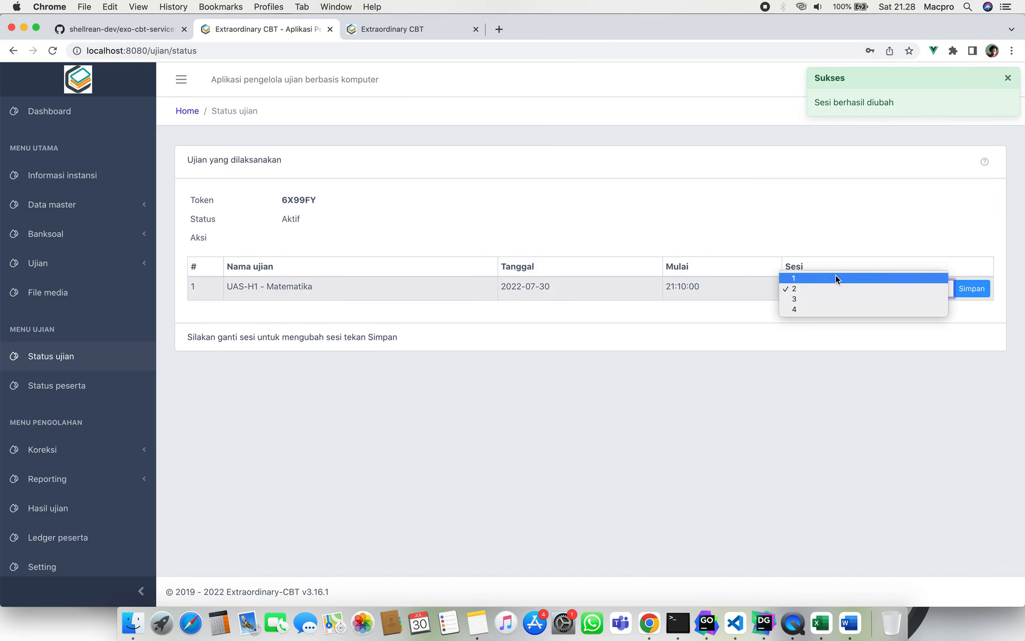
click(836, 287)
click(523, 315)
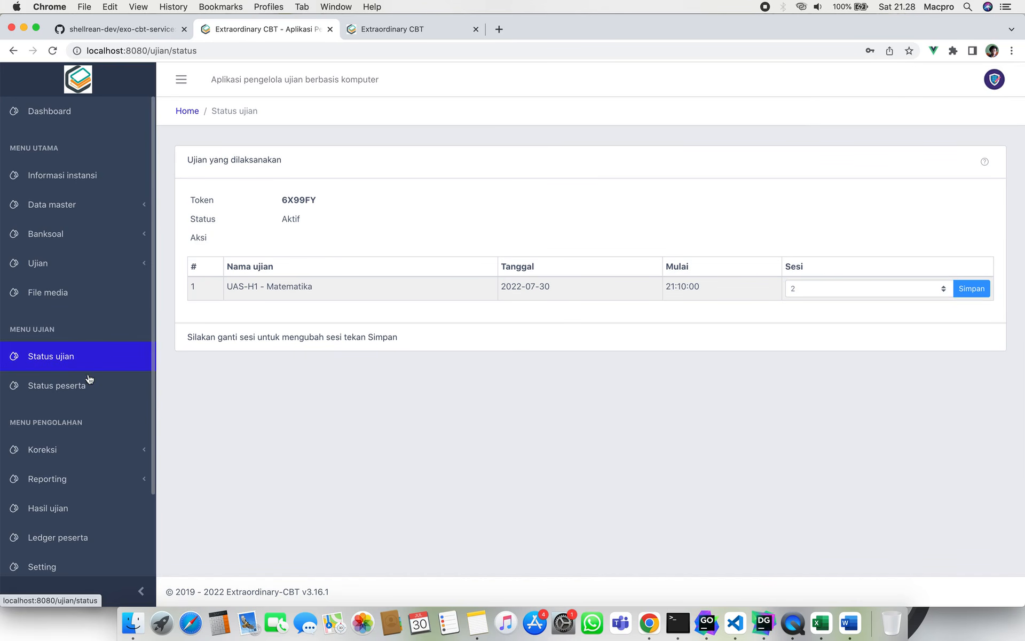
scroll(90, 394, down, 3)
click(91, 288)
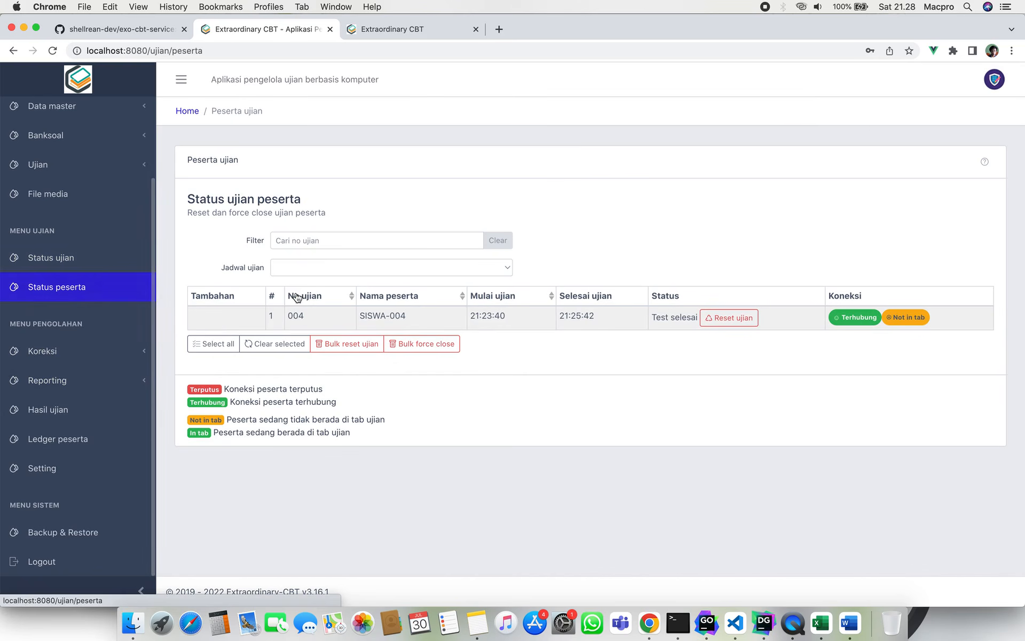
Filter participants by UAS-H1 - Matematika and log the student out of the exam portal.
click(448, 268)
click(444, 267)
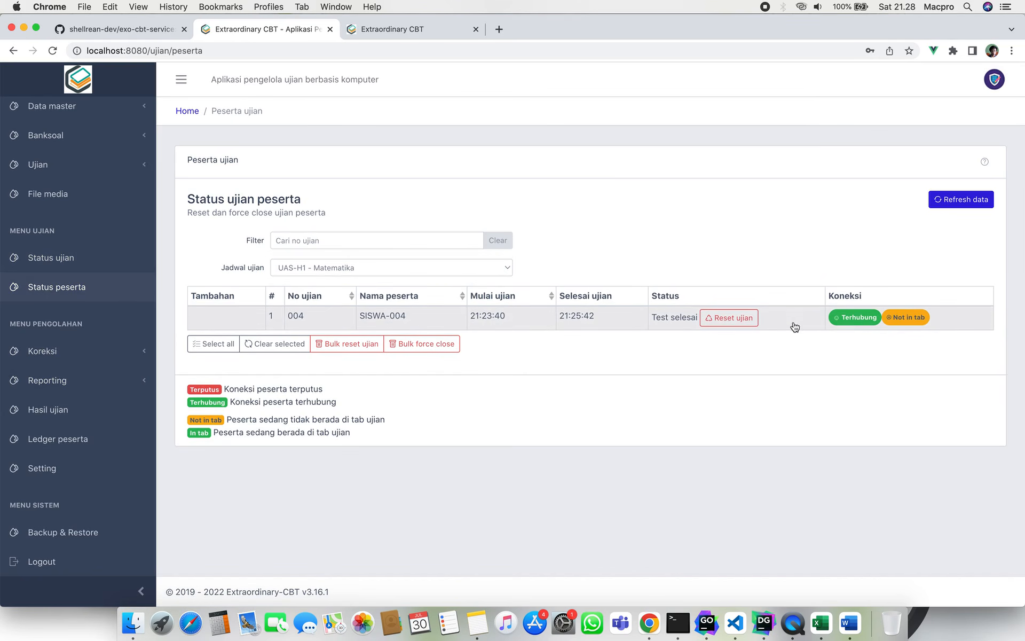
click(416, 31)
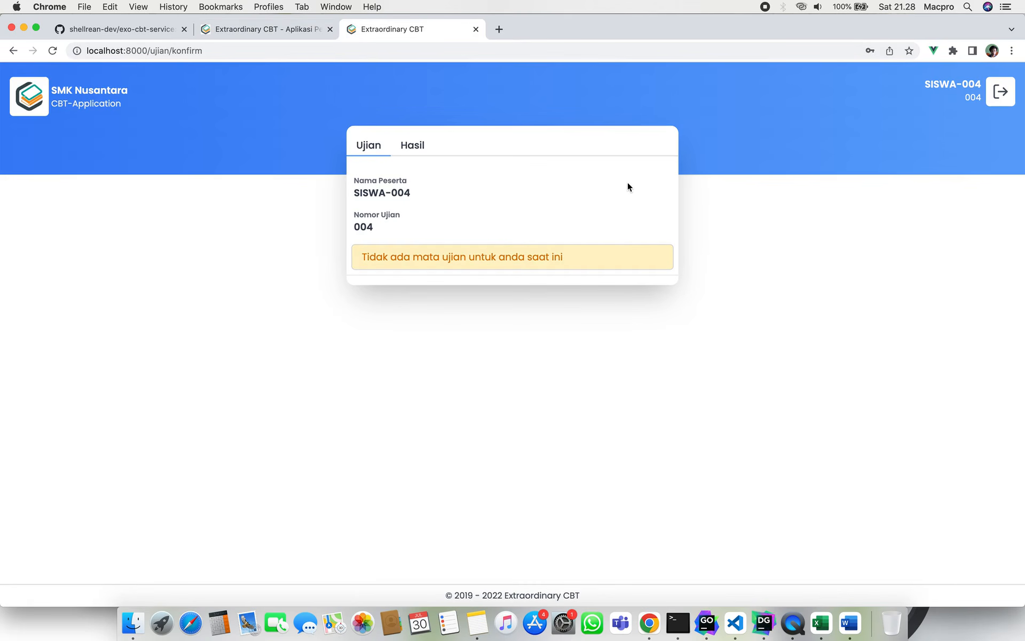
click(1007, 94)
click(281, 28)
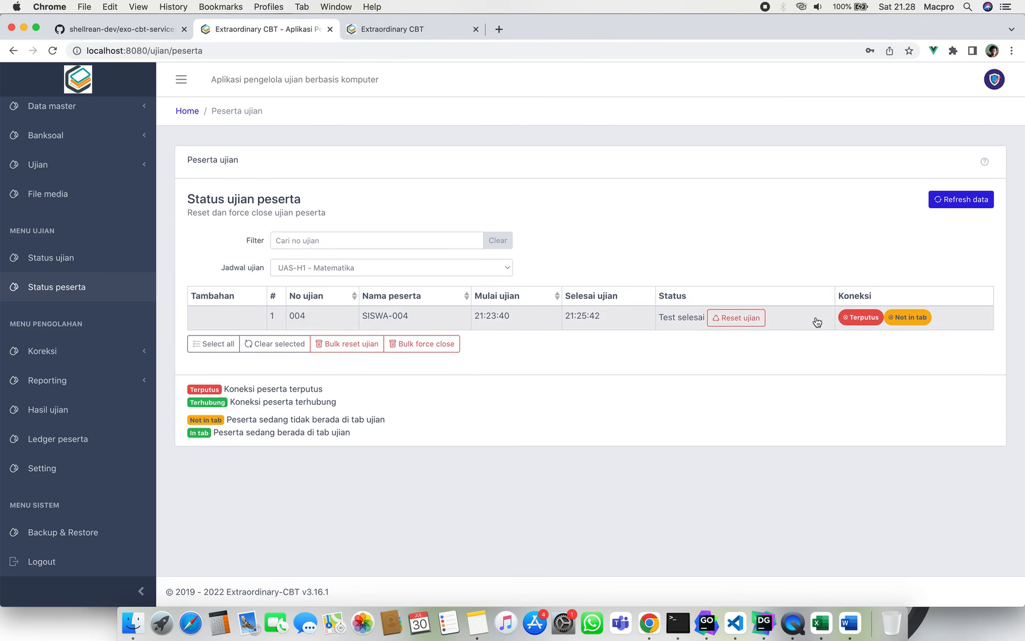
click(426, 398)
click(392, 315)
click(466, 318)
Log into the student portal with the student's exam number and password and choose UAS-H1 - Matematika.
click(429, 25)
click(496, 185)
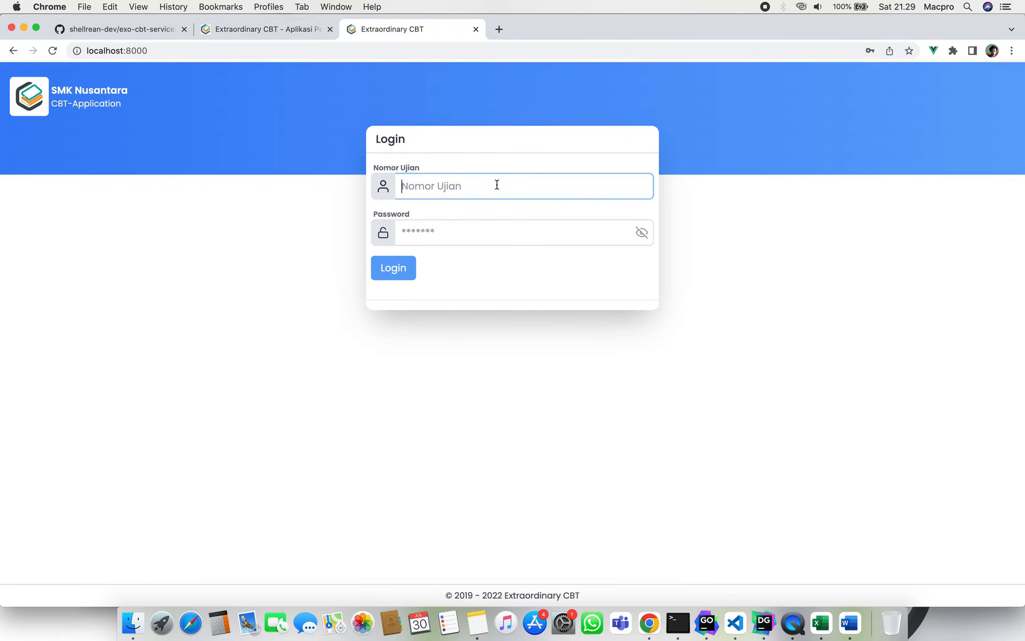
text(005)
key(Tab)
text(005)
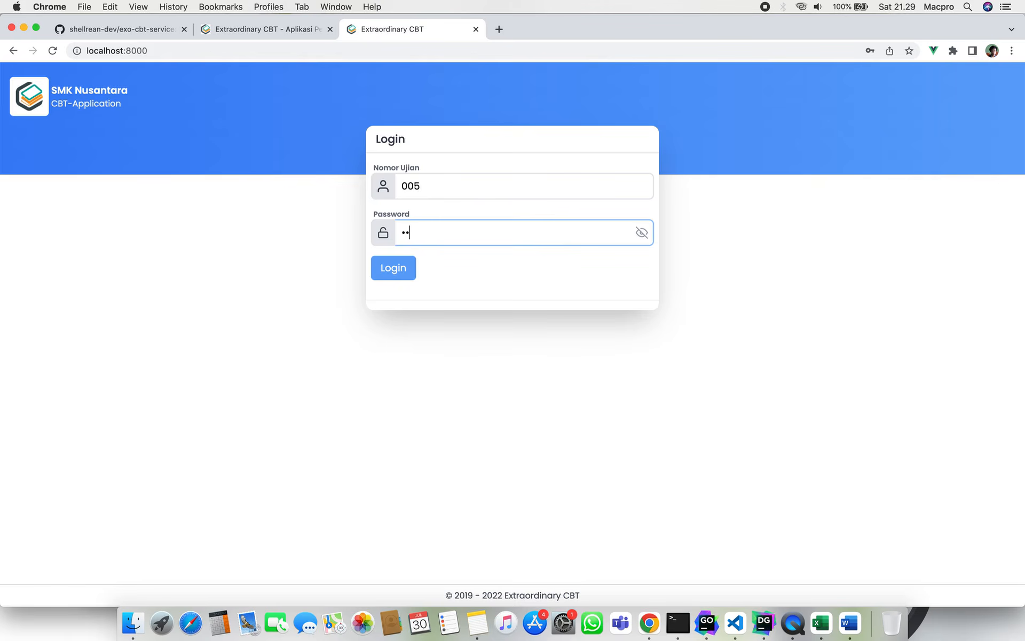
key(Return)
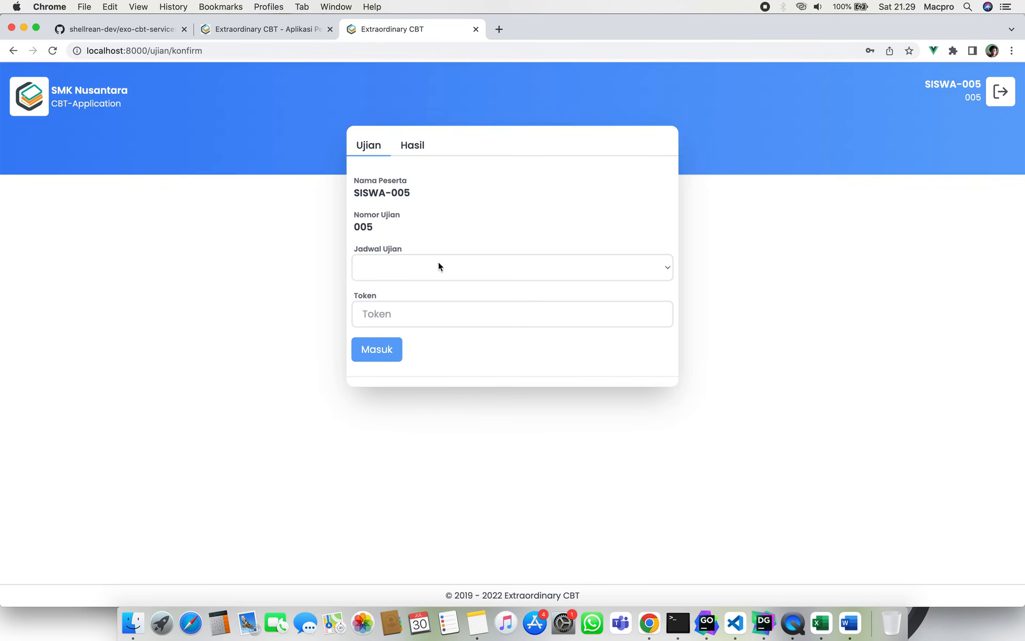
click(447, 267)
click(448, 267)
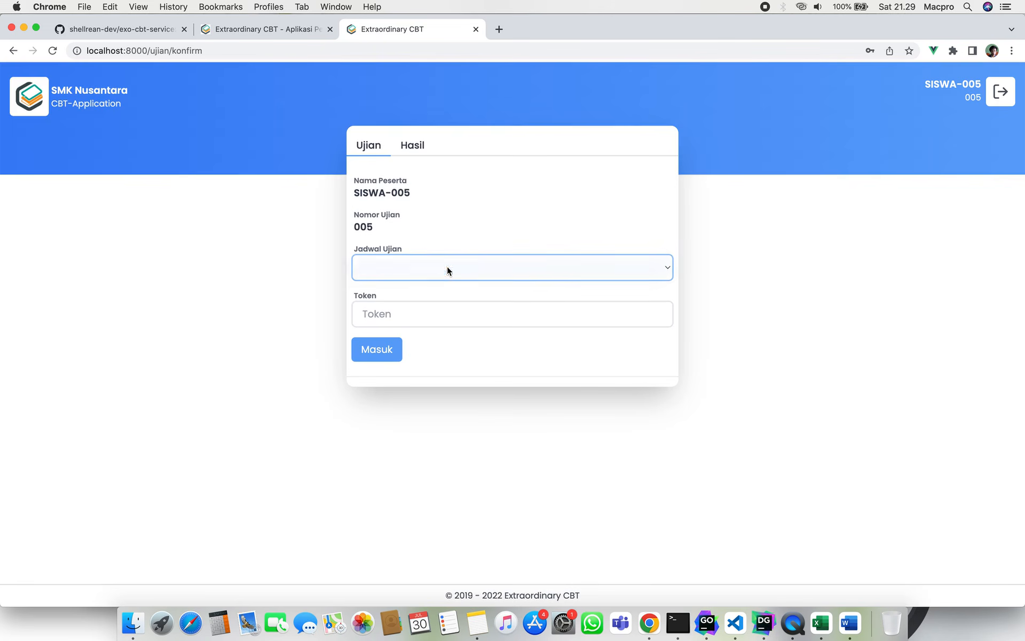
Copy the running exam's token into the student portal, which refuses entry for session 2.
click(284, 27)
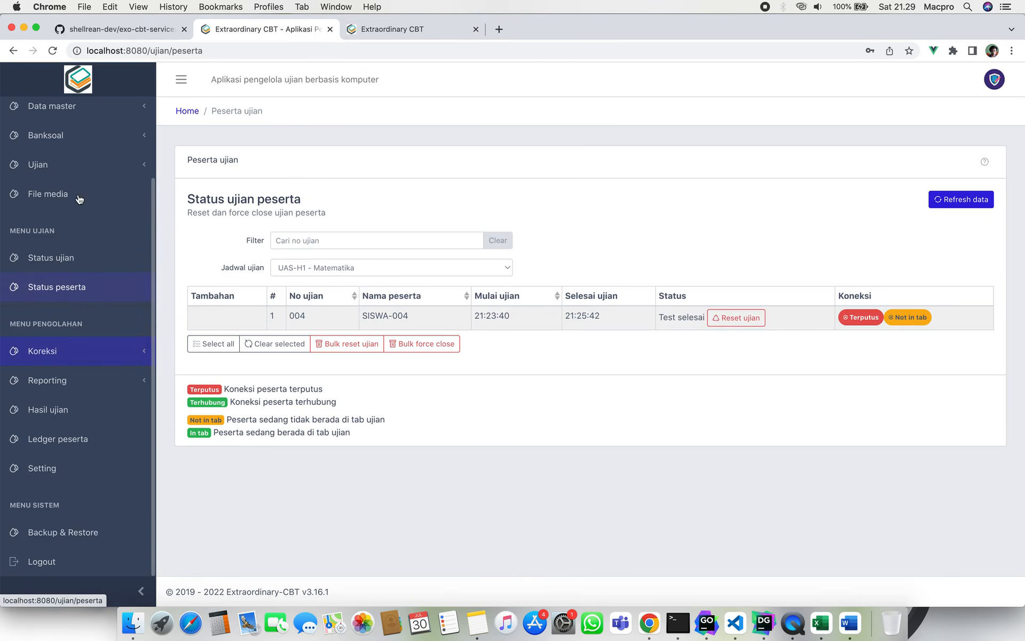
click(88, 261)
double_click(307, 198)
key(super+c)
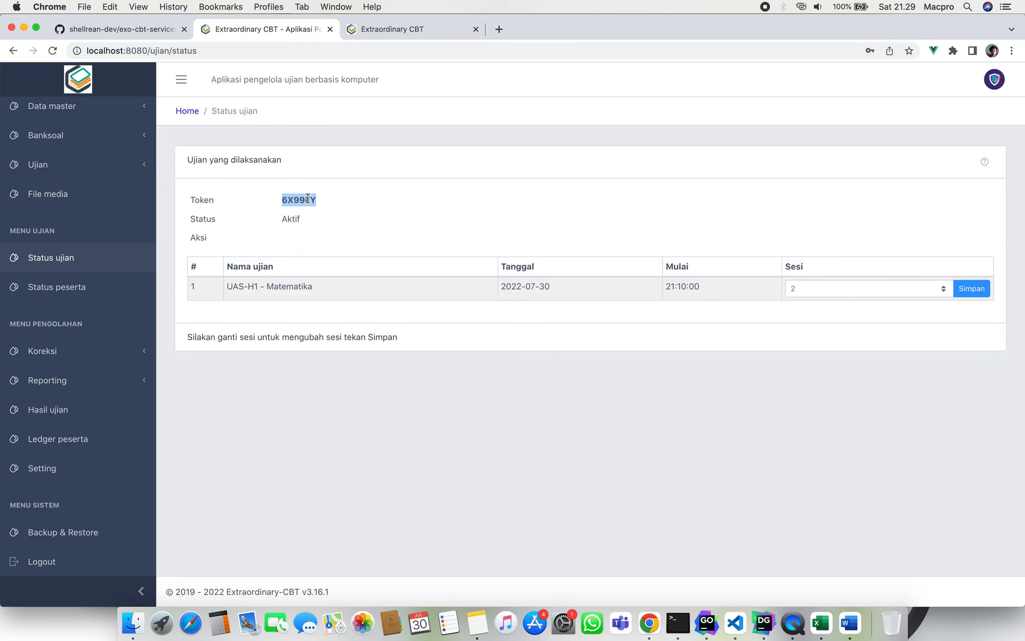
click(403, 30)
click(422, 314)
key(super+v)
click(389, 350)
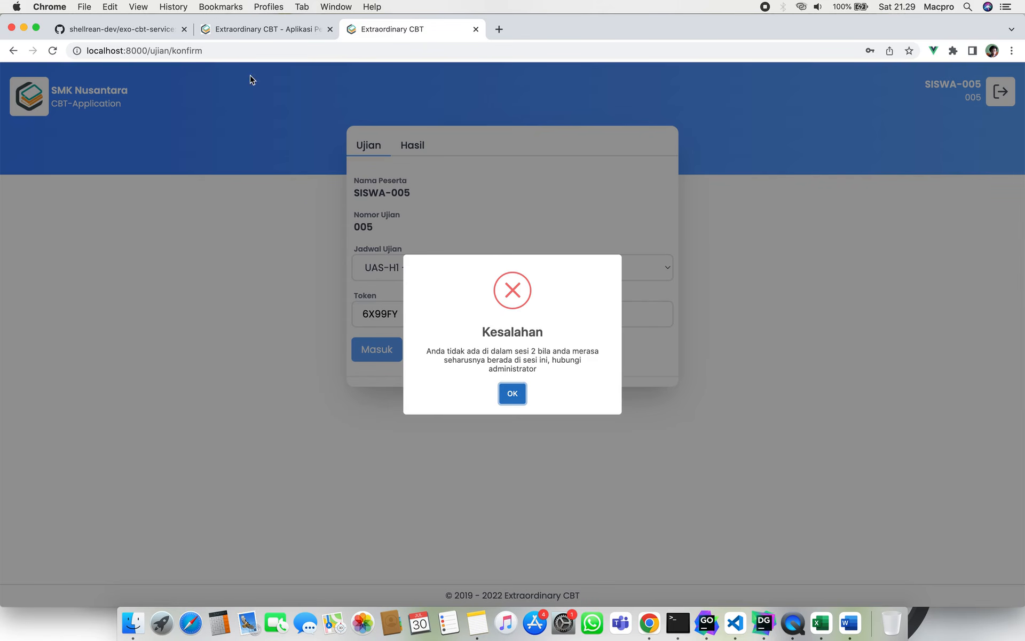
click(288, 30)
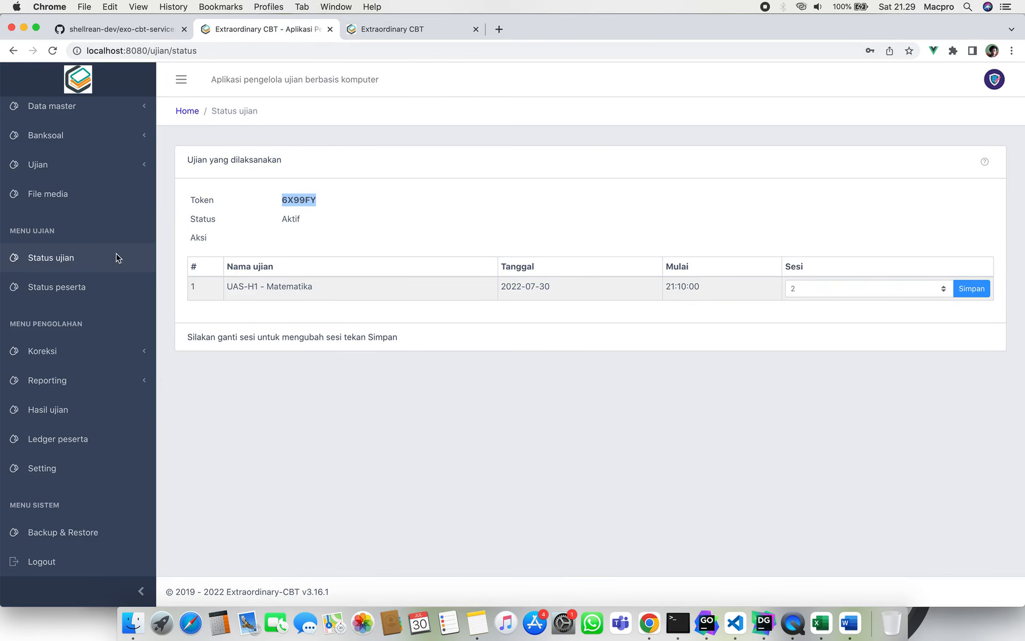
Change the running exam's session to Sesi 1 and save it.
click(812, 287)
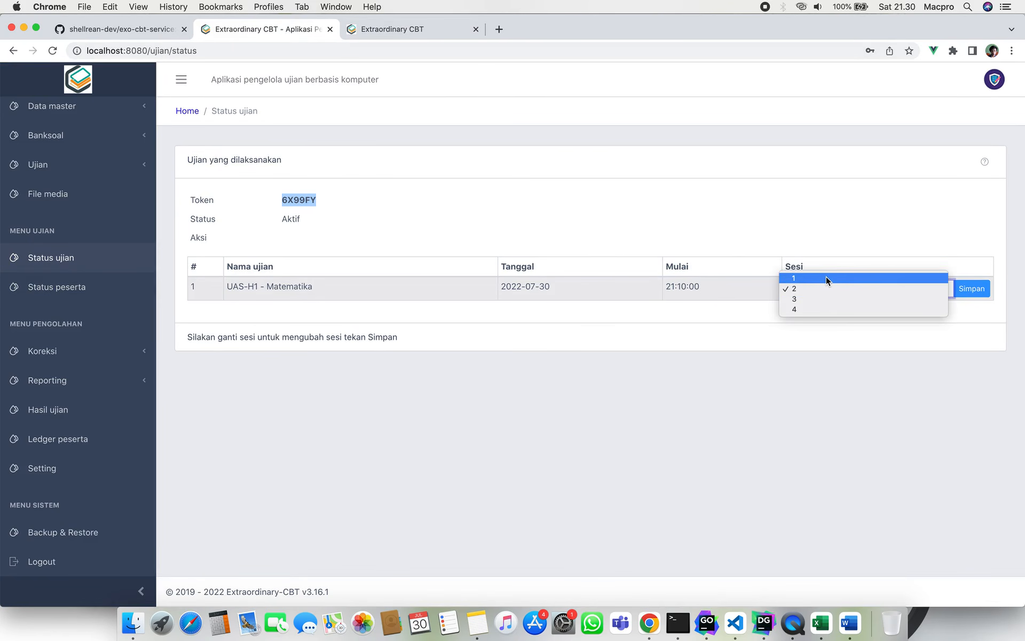
click(825, 278)
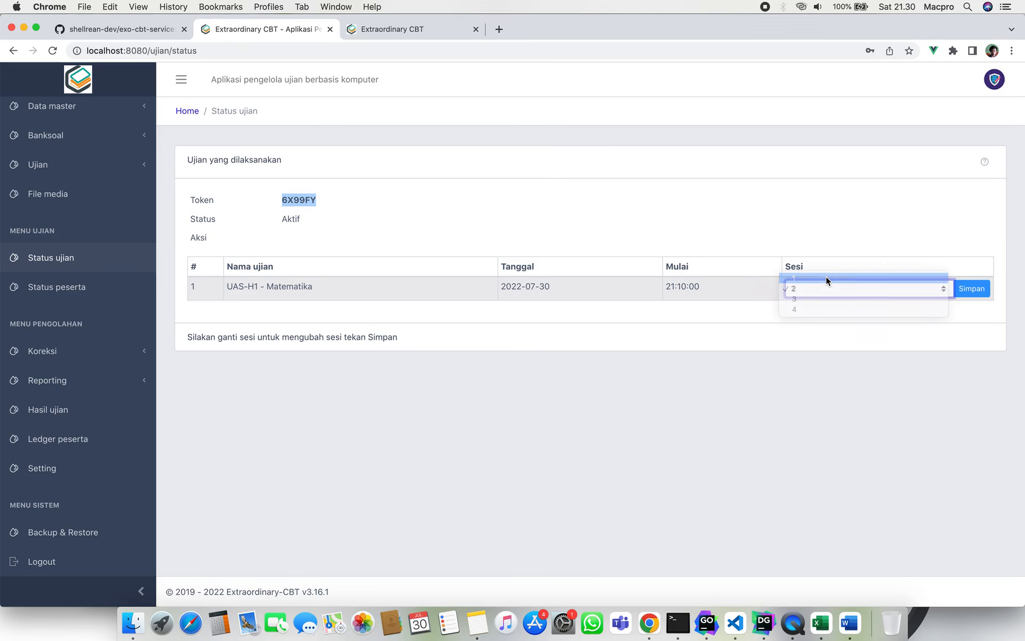
click(976, 289)
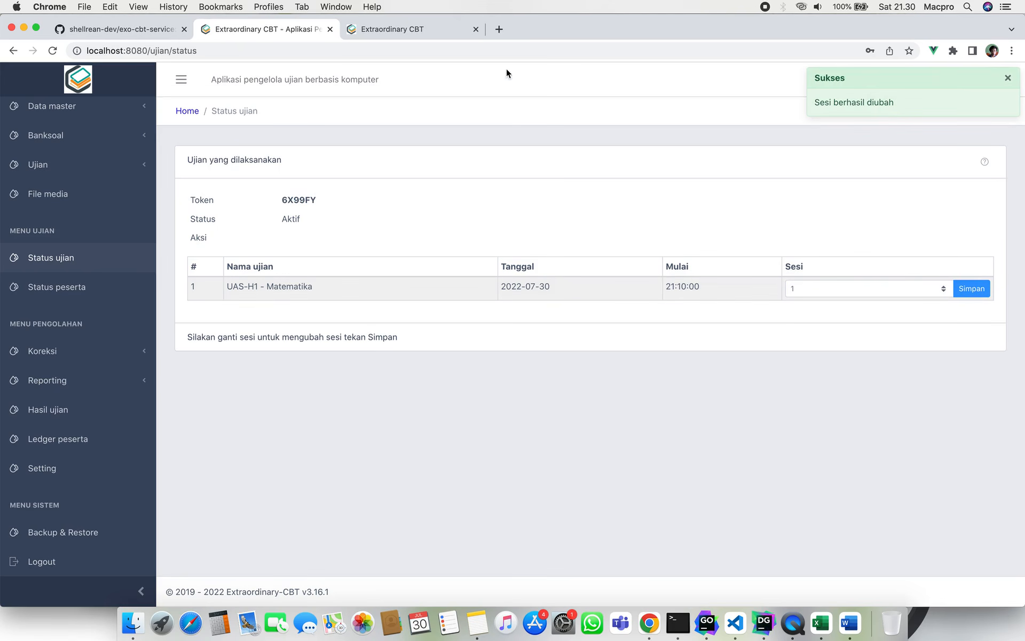
As the student, re-enter and start the exam, answer question 1 with 1a, then open Status peserta.
click(445, 30)
click(512, 392)
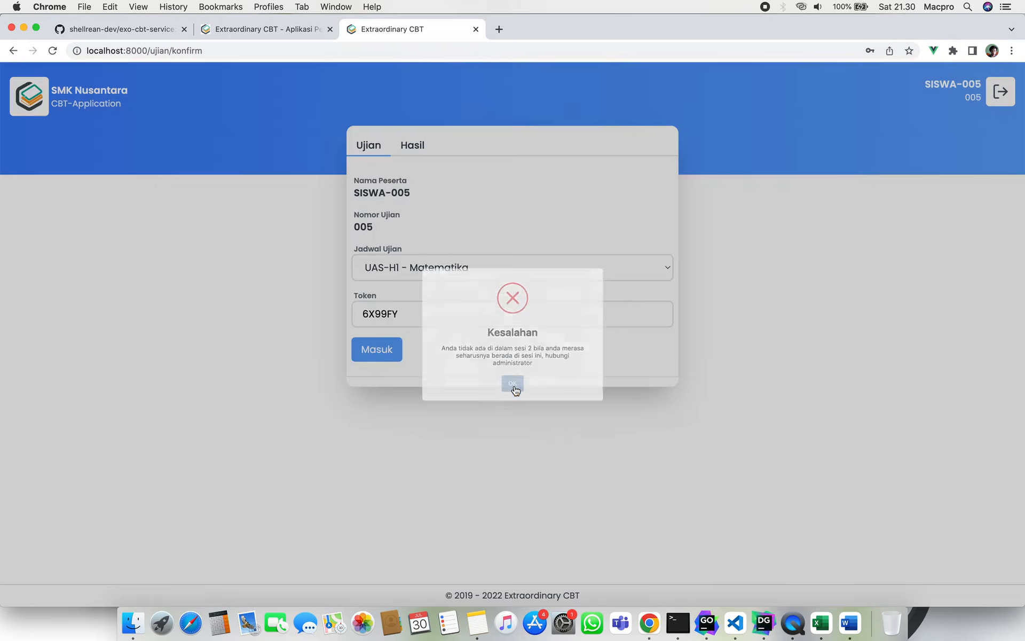
click(384, 355)
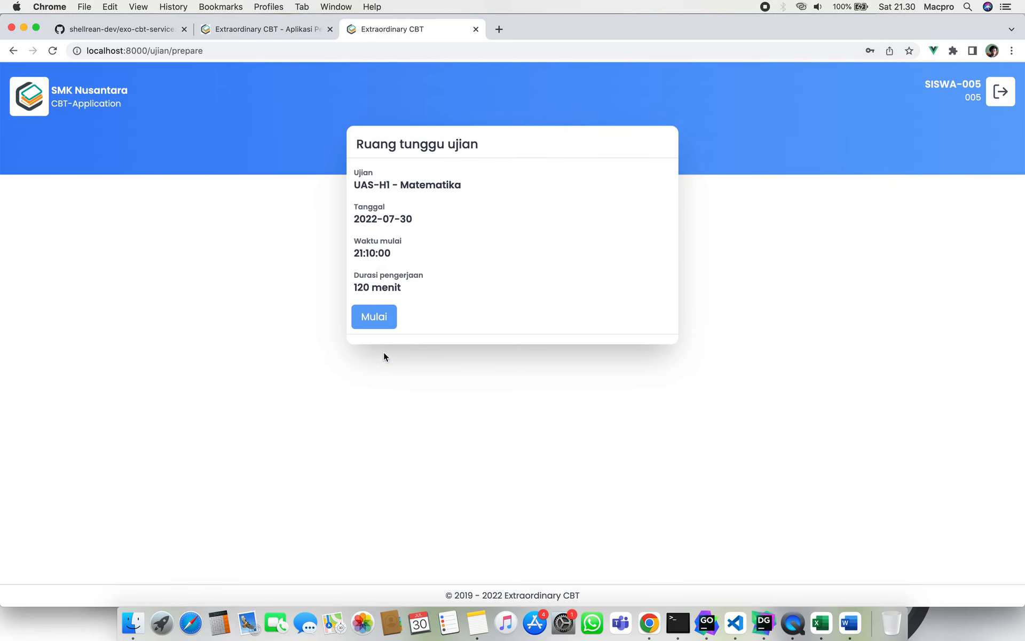
click(387, 316)
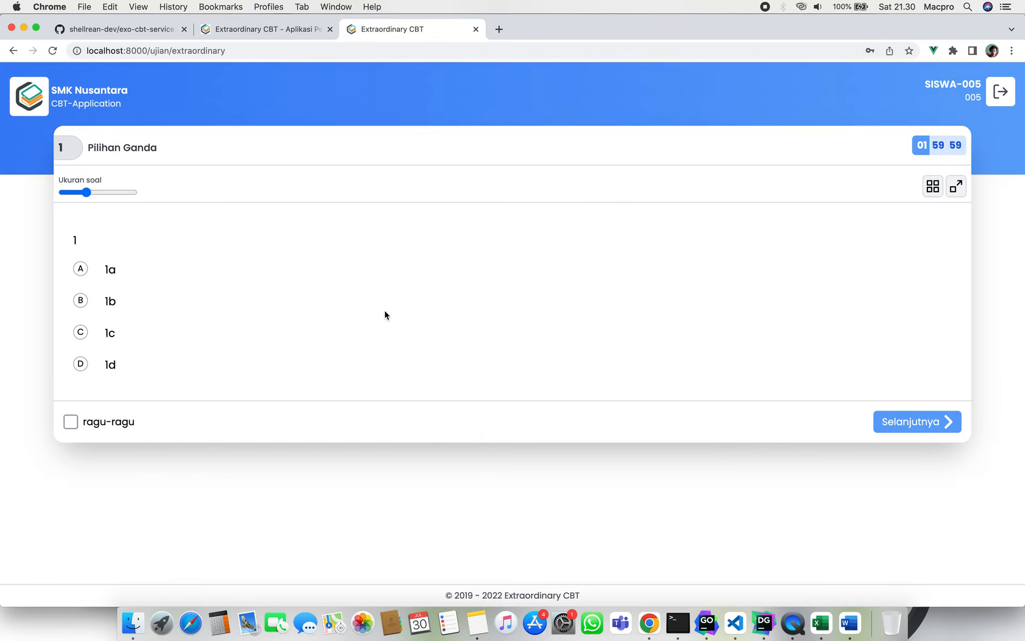
click(80, 269)
click(281, 31)
click(106, 287)
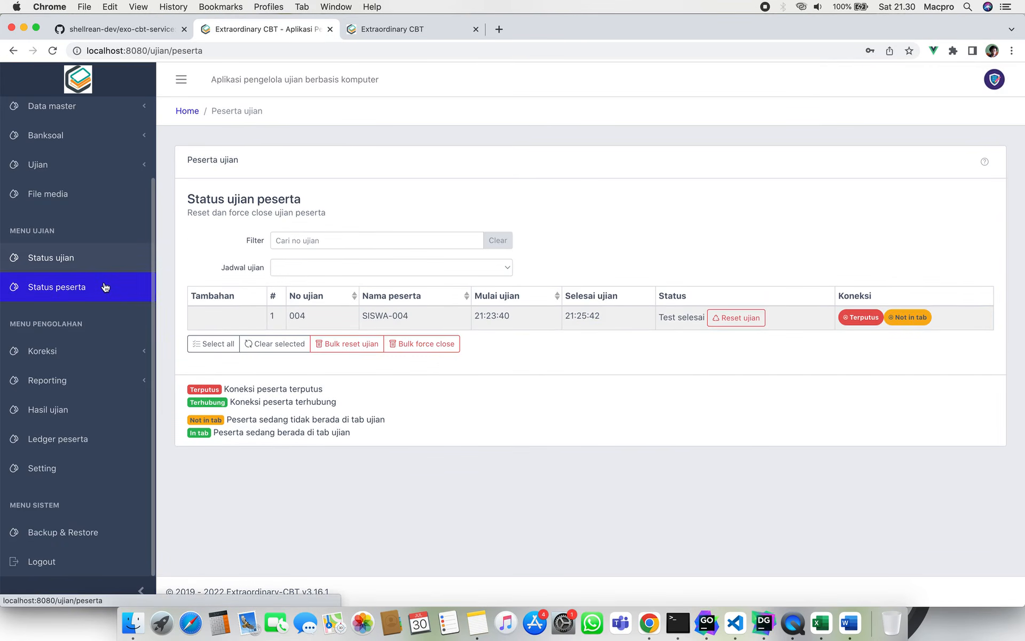
List the UAS-H1 - Matematika participants, then answer question 2 with 2a in the student's exam.
click(363, 266)
click(372, 264)
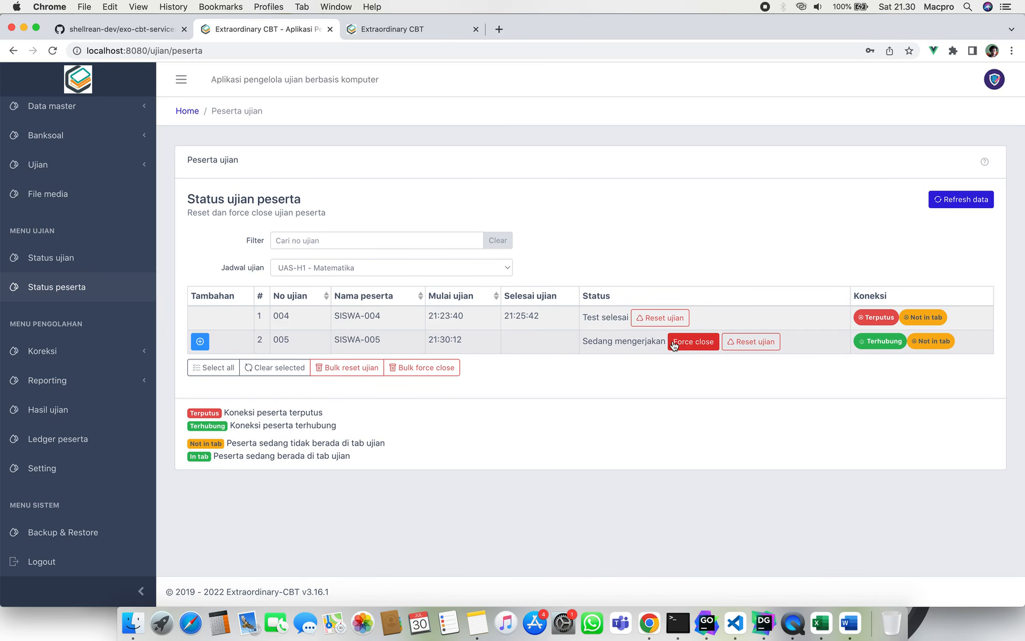
click(386, 27)
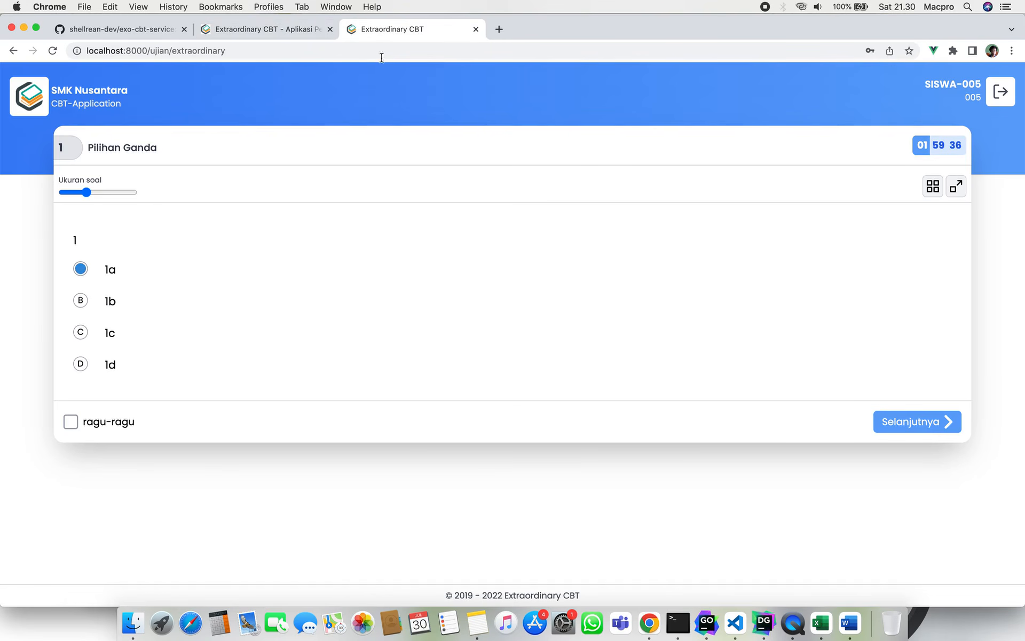
click(917, 420)
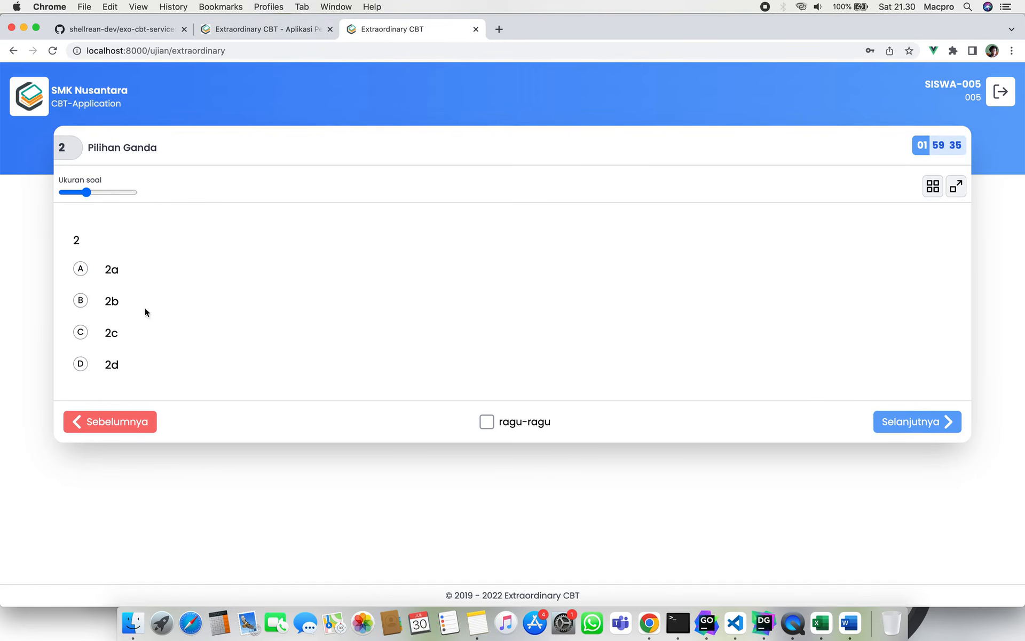
click(80, 270)
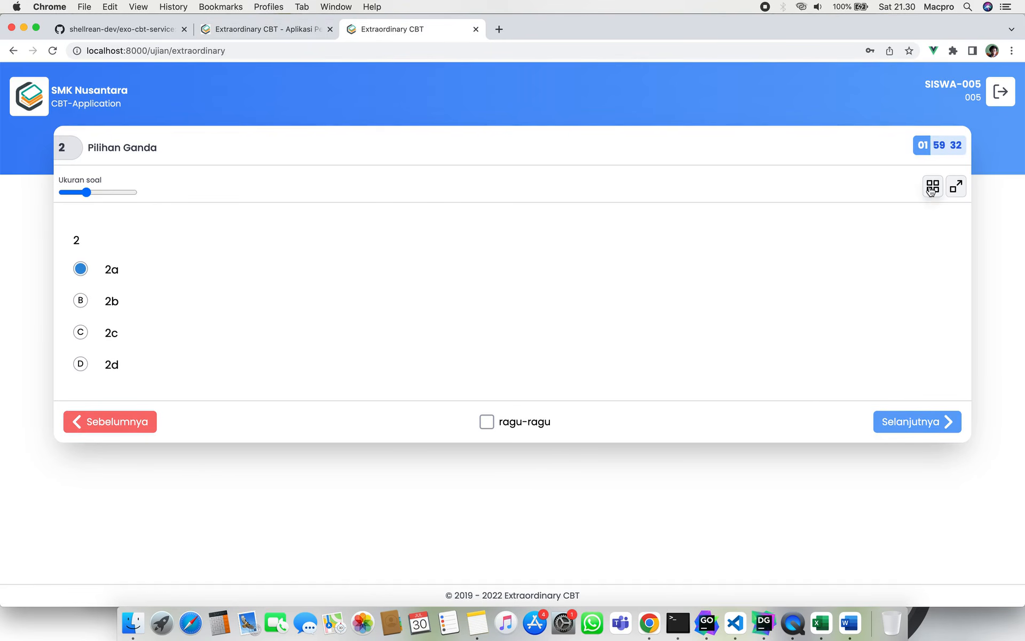
click(932, 186)
click(636, 207)
click(286, 33)
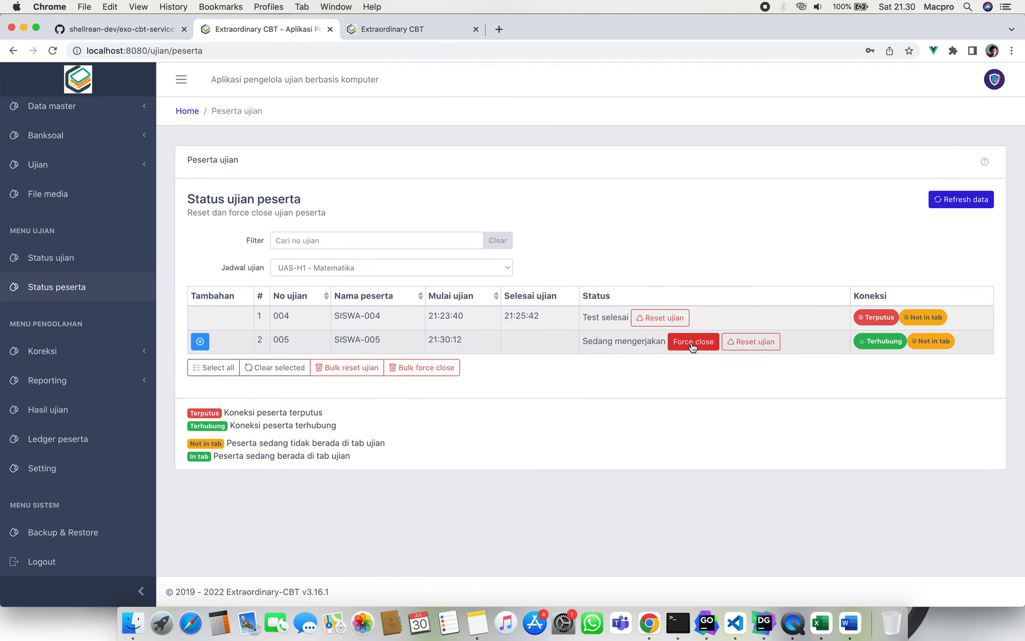
Move the student's exam back to question 1 and return to participant status.
click(418, 28)
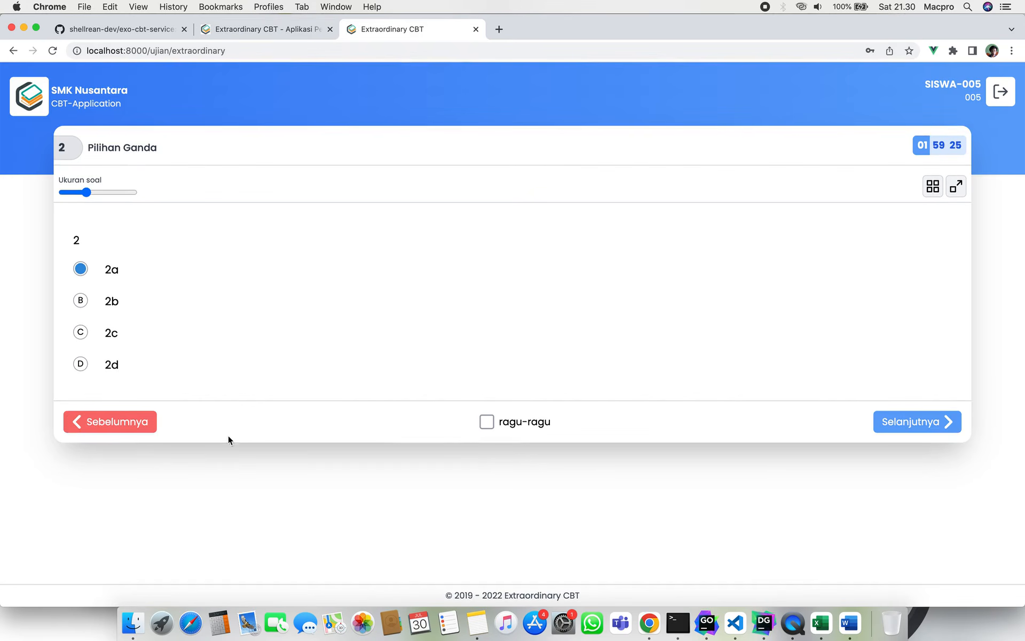
click(130, 431)
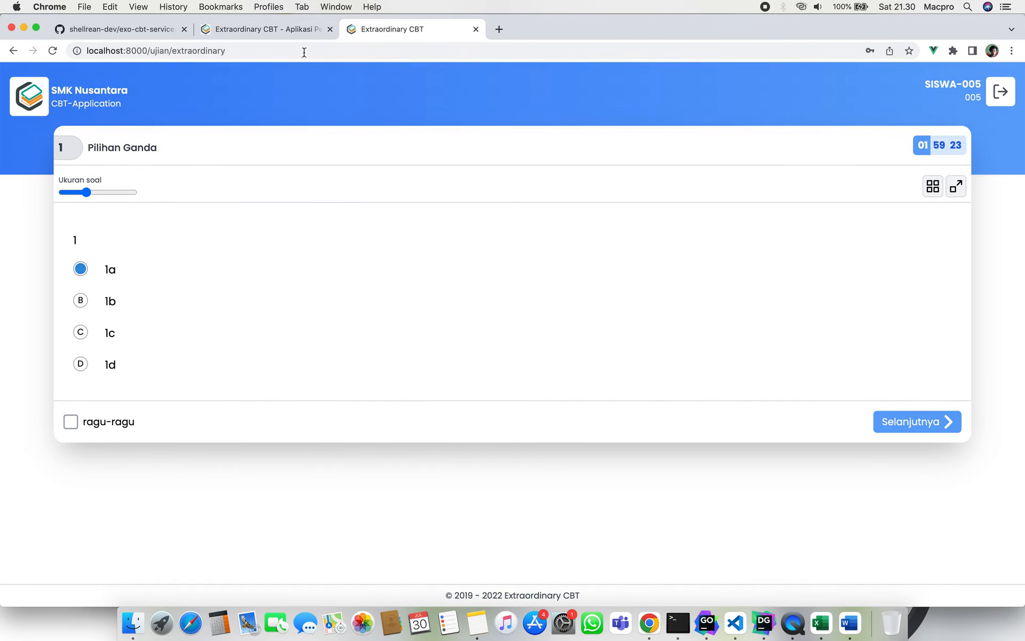
click(301, 32)
Force-close the second student's exam, ending it at 21:30:59, and confirm the portal access is revoked.
click(700, 342)
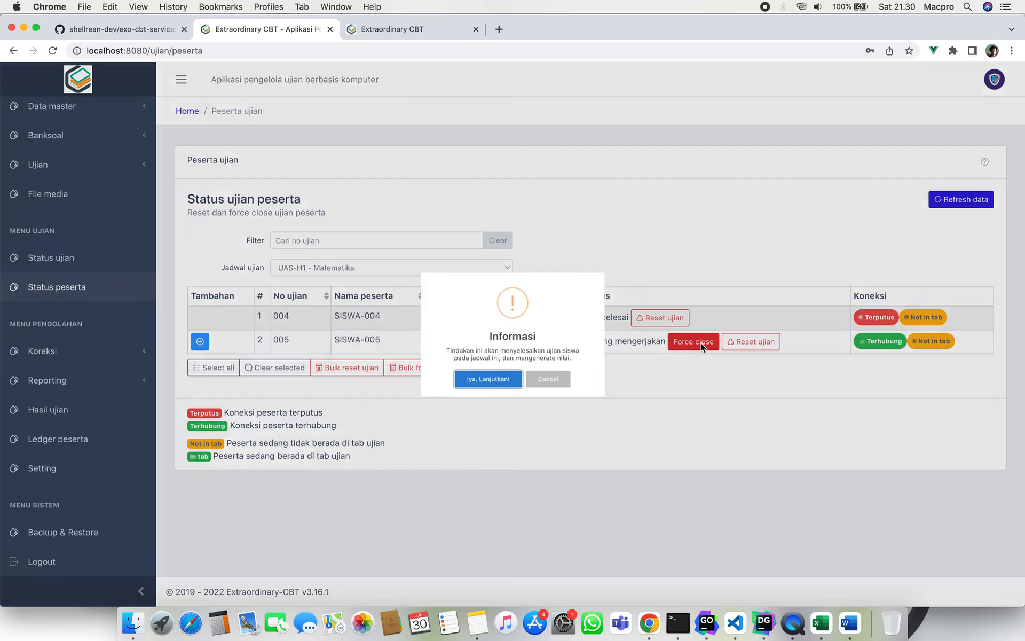
click(497, 393)
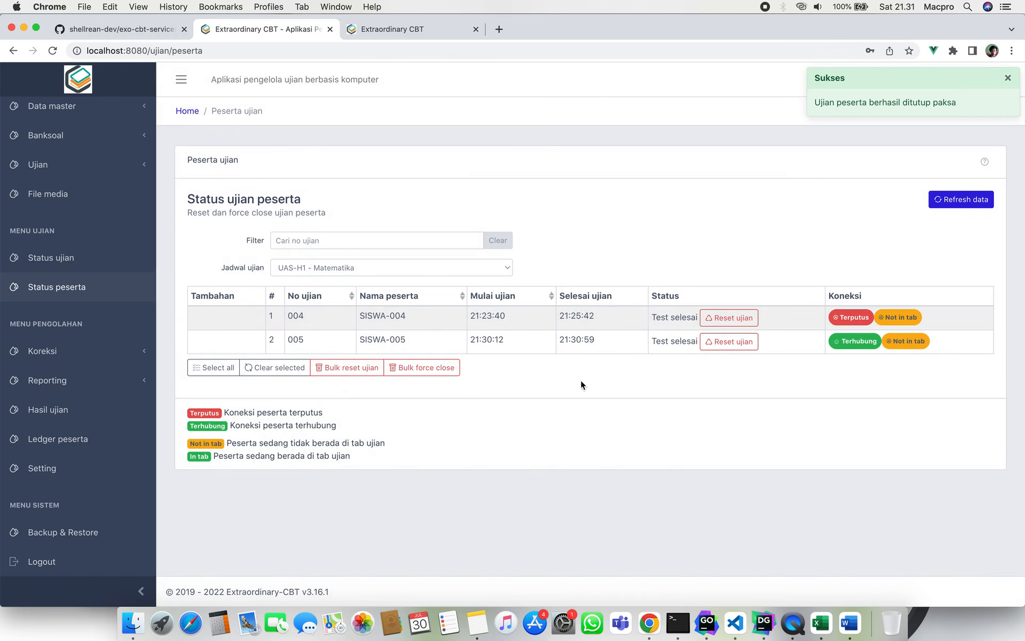
click(396, 26)
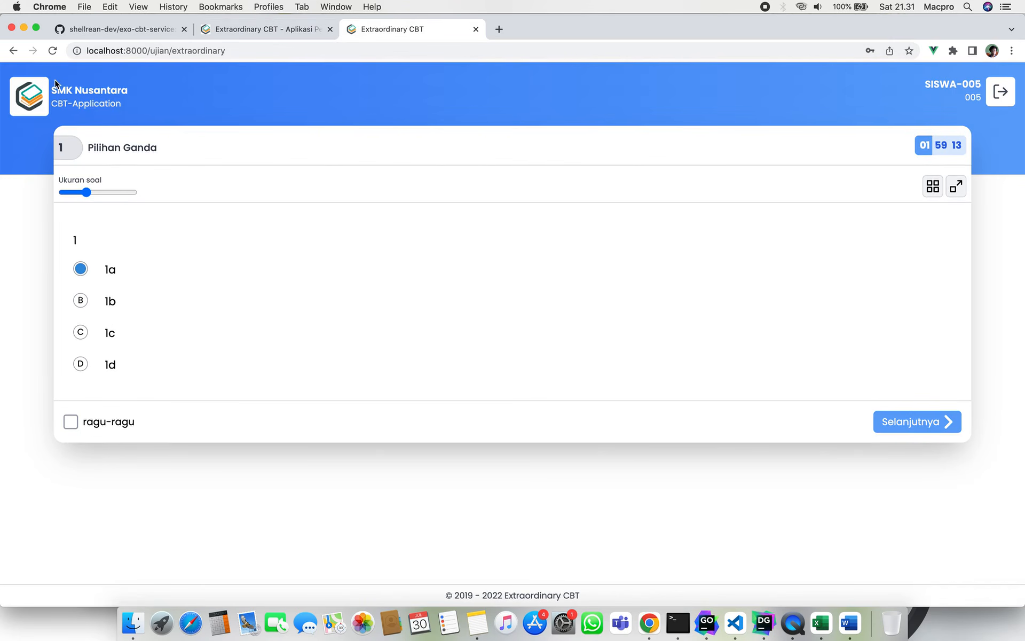
click(52, 50)
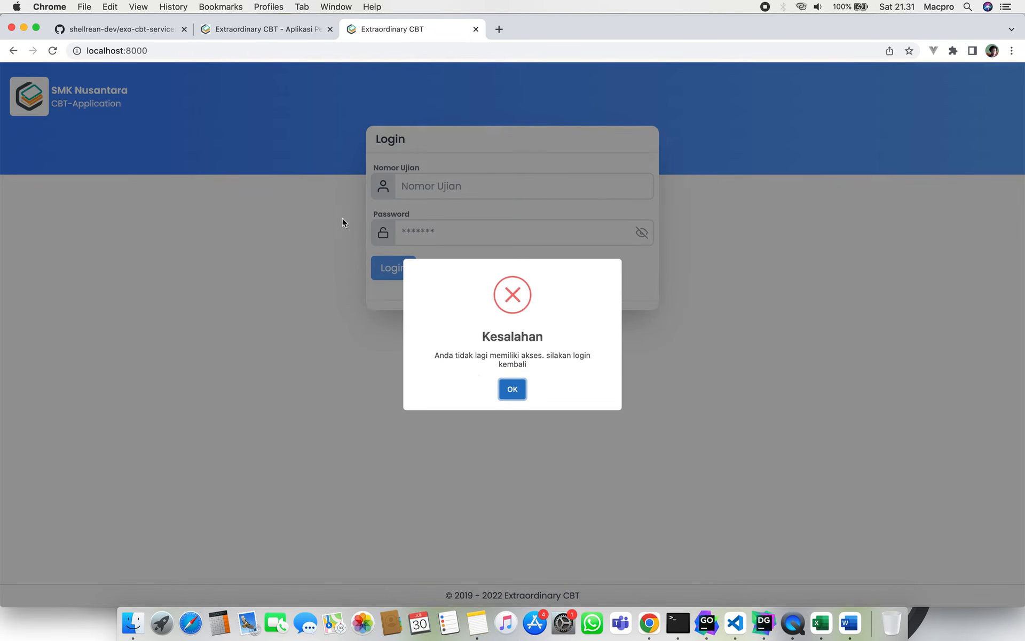
click(521, 386)
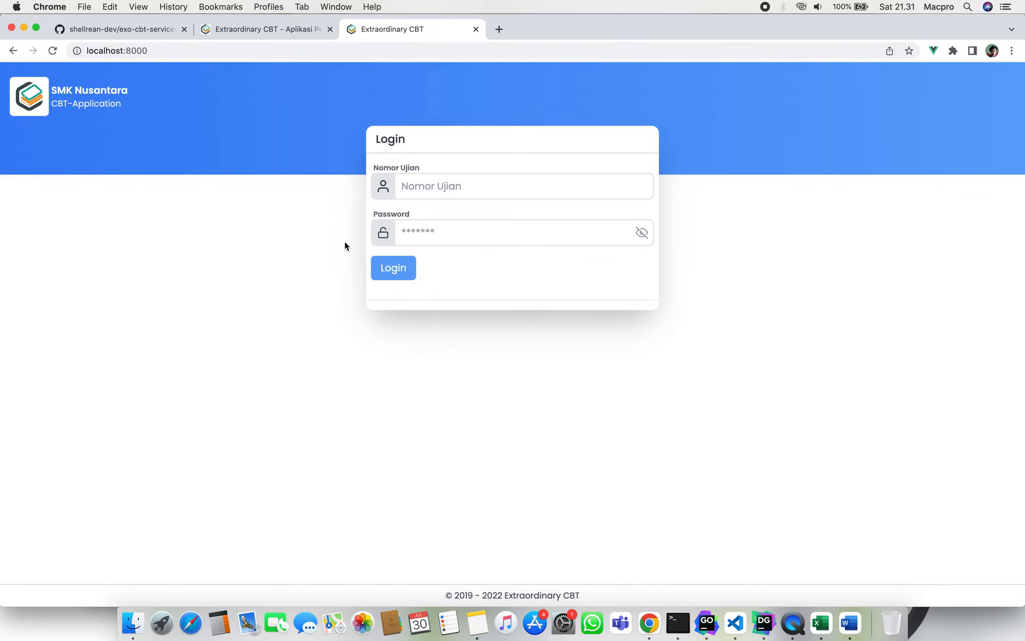
click(275, 34)
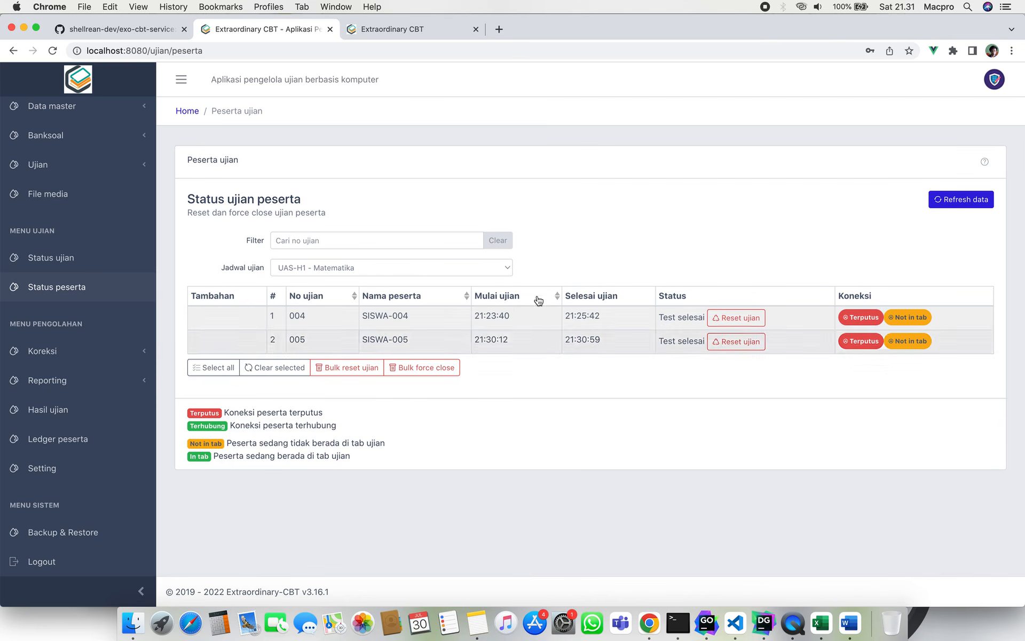
click(956, 201)
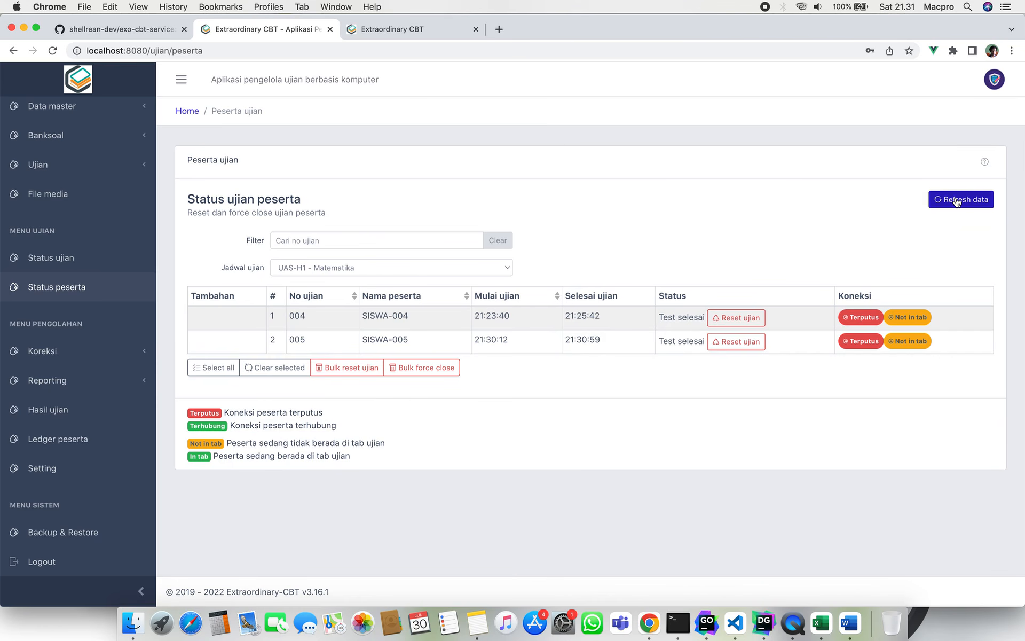
click(956, 201)
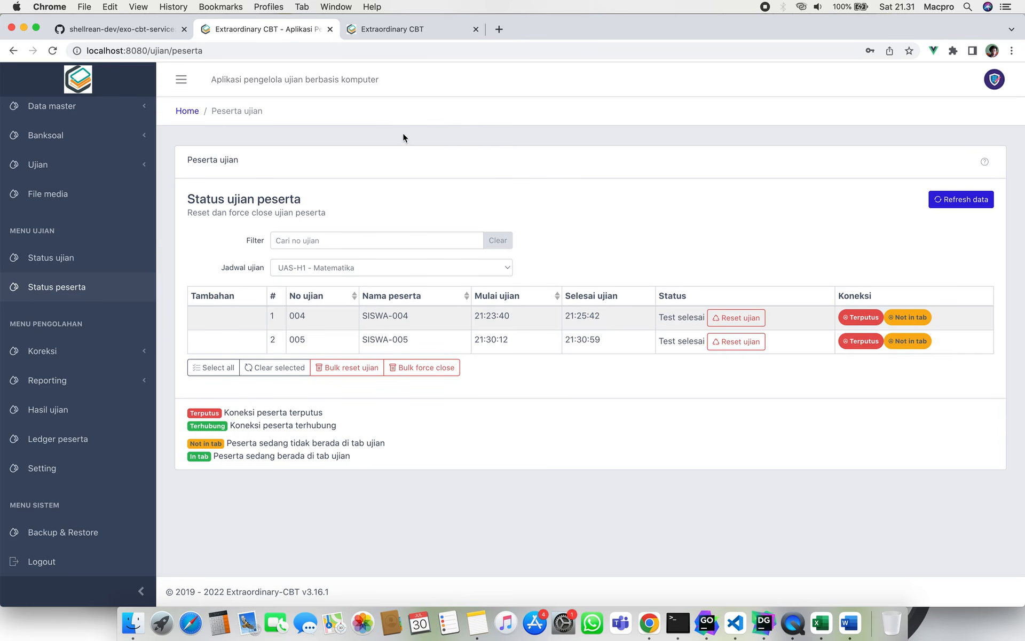
scroll(48, 256, up, 3)
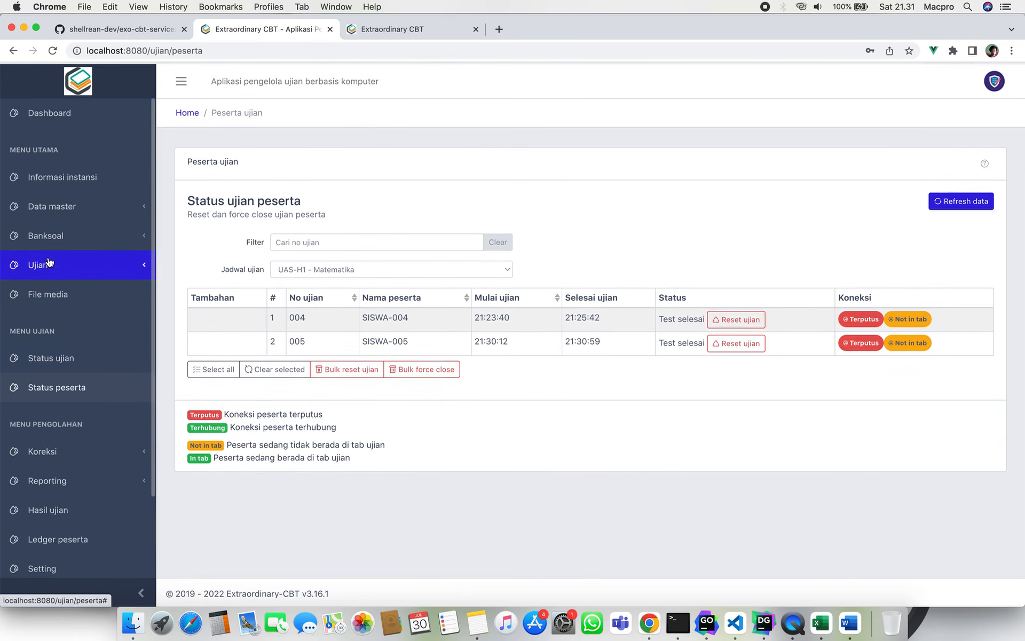
scroll(48, 257, down, 3)
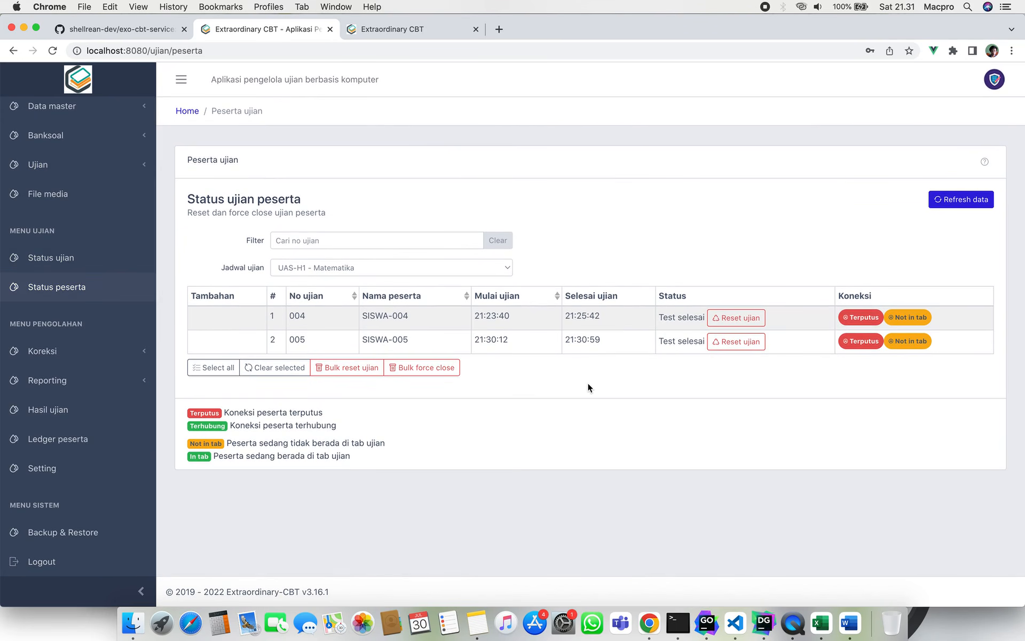
click(104, 350)
Look through the essay and argument grading pages, then collapse the grading section.
click(111, 385)
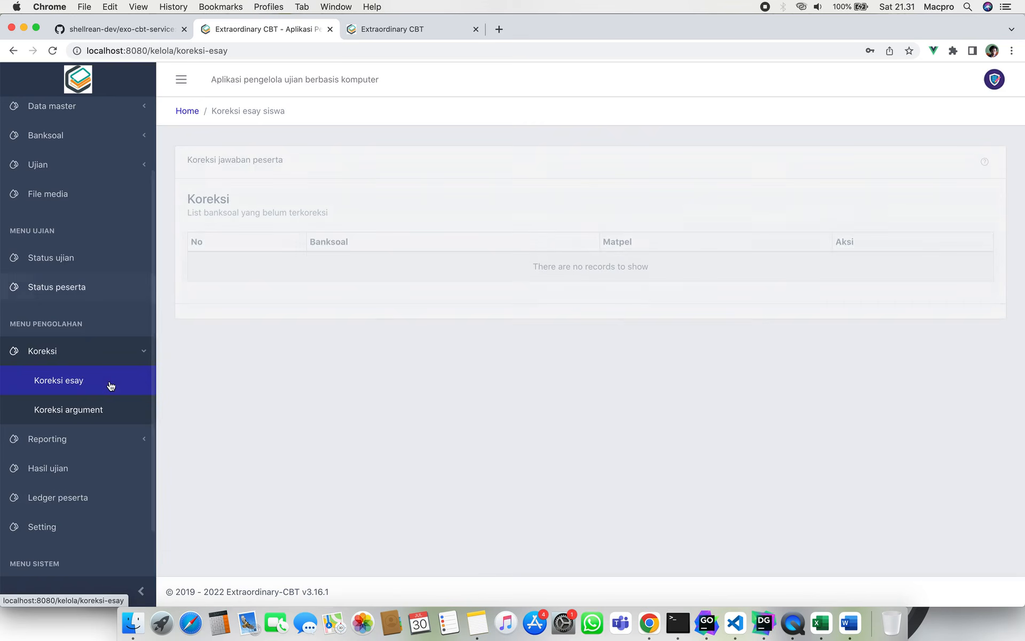
click(111, 421)
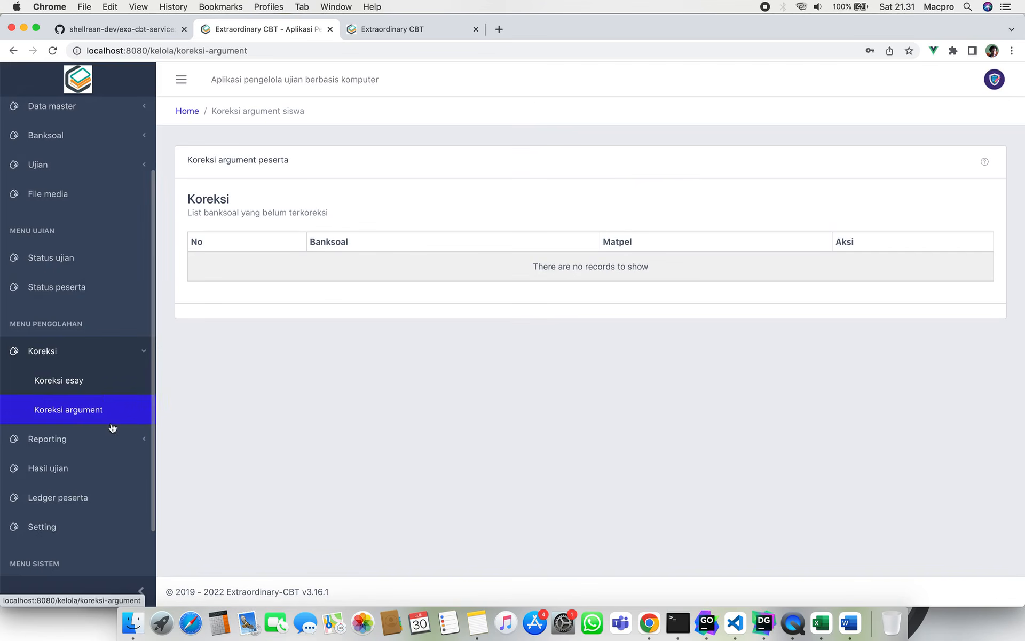
click(100, 383)
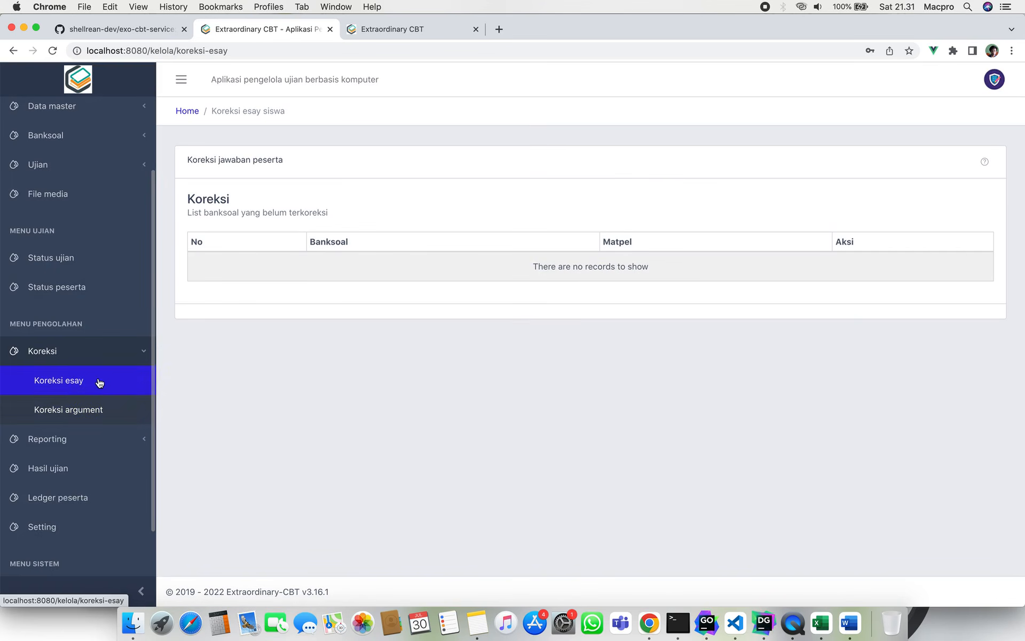
click(115, 353)
scroll(122, 312, up, 2)
scroll(123, 311, up, 2)
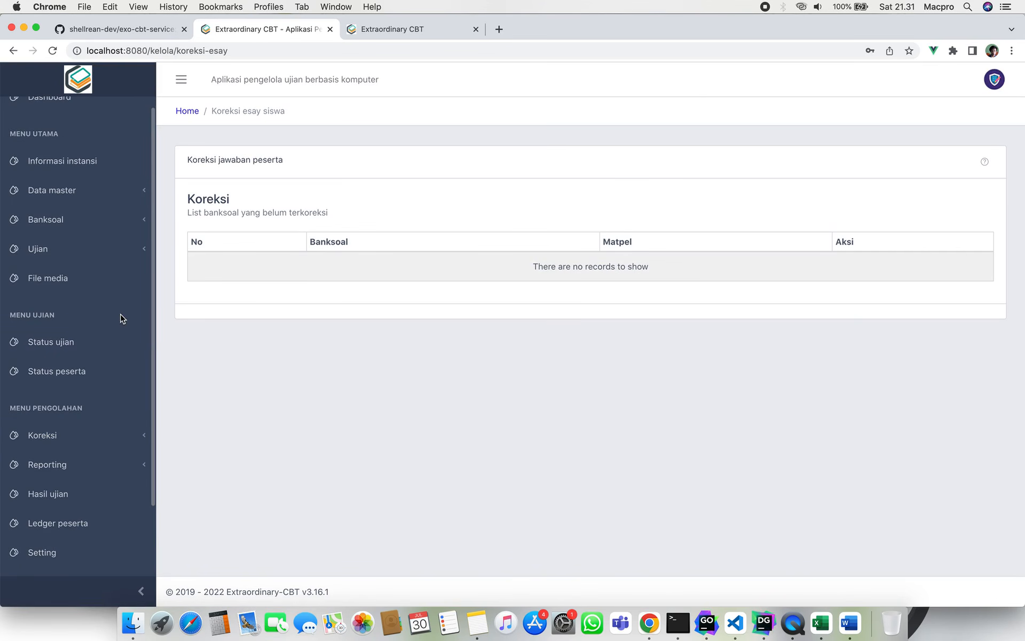
scroll(84, 269, up, 1)
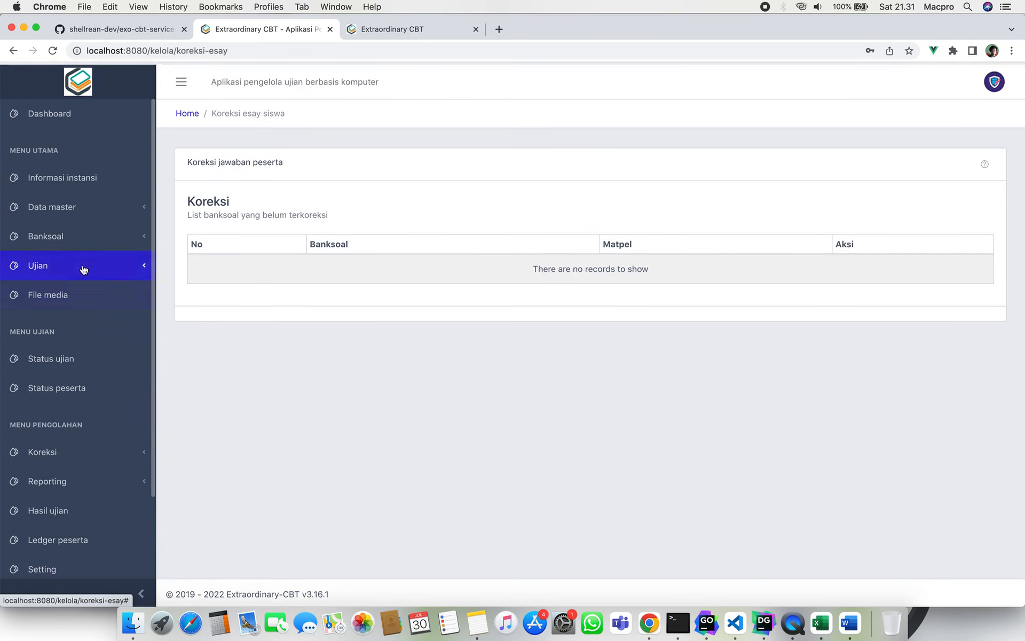
Expand the Banksoal section in the sidebar after toggling Master data and correction sections.
click(97, 207)
click(98, 208)
click(98, 208)
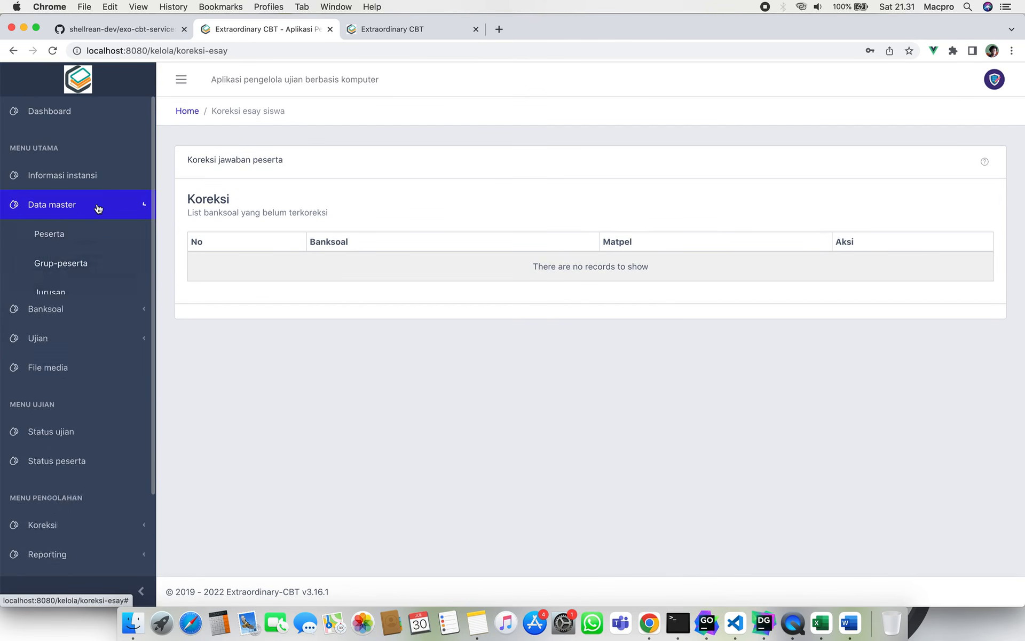
click(98, 208)
scroll(74, 258, down, 4)
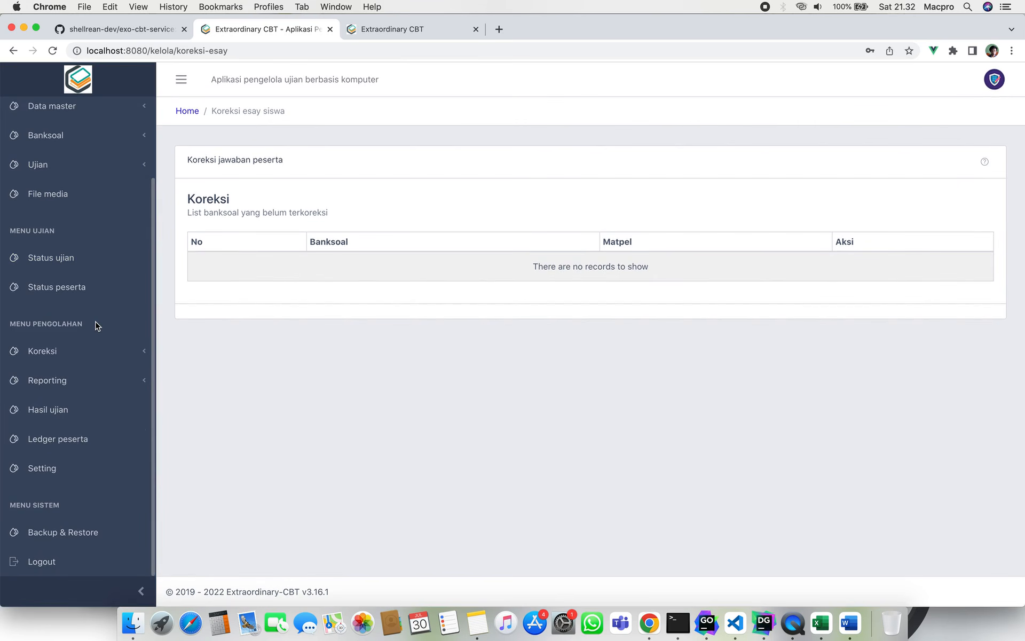
click(97, 349)
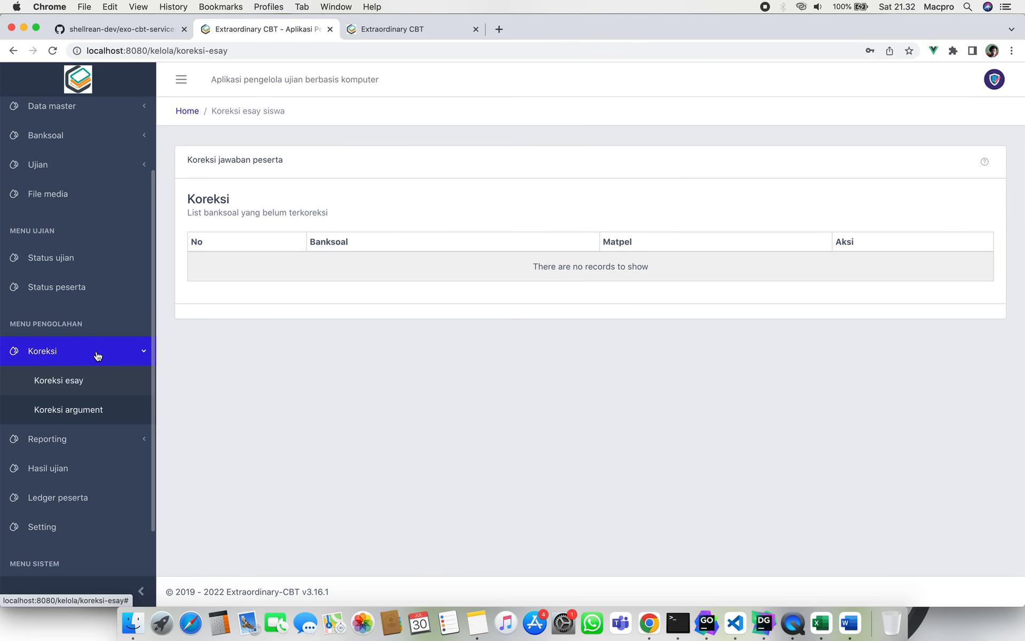
click(97, 355)
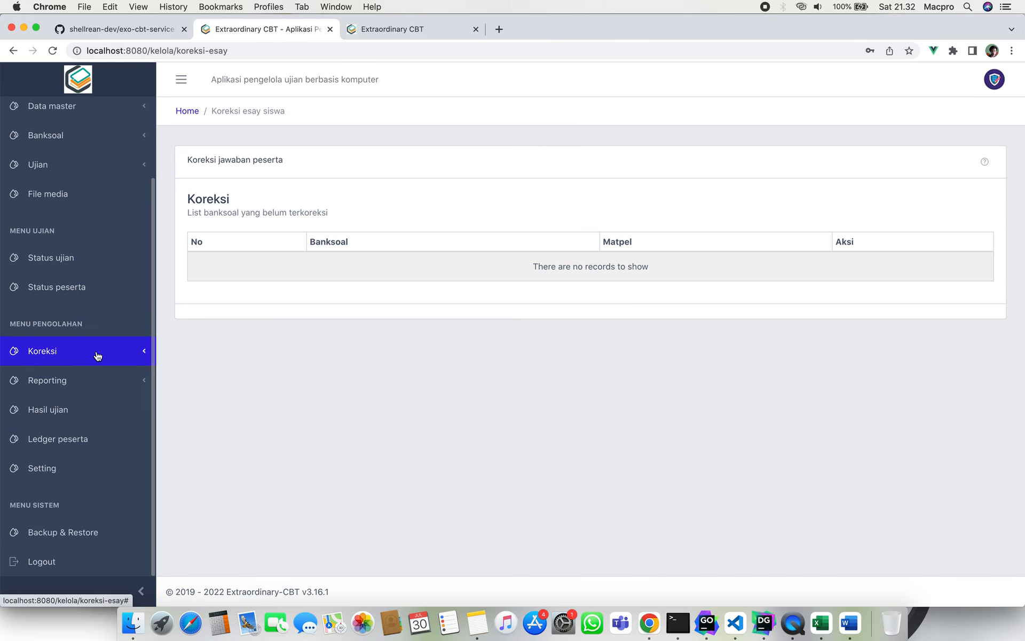
click(98, 355)
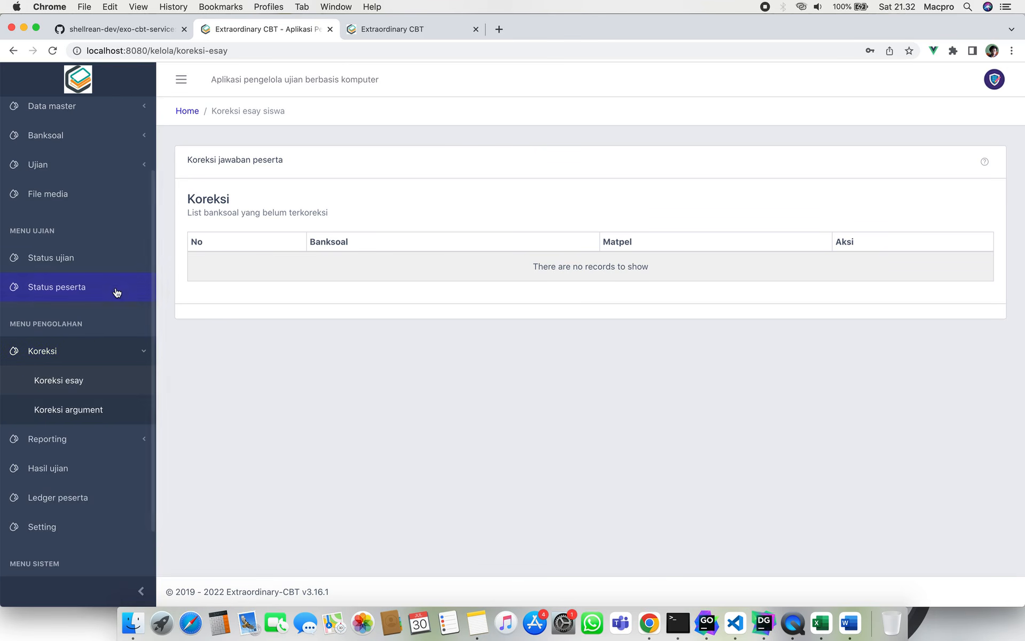
scroll(115, 291, up, 5)
click(117, 204)
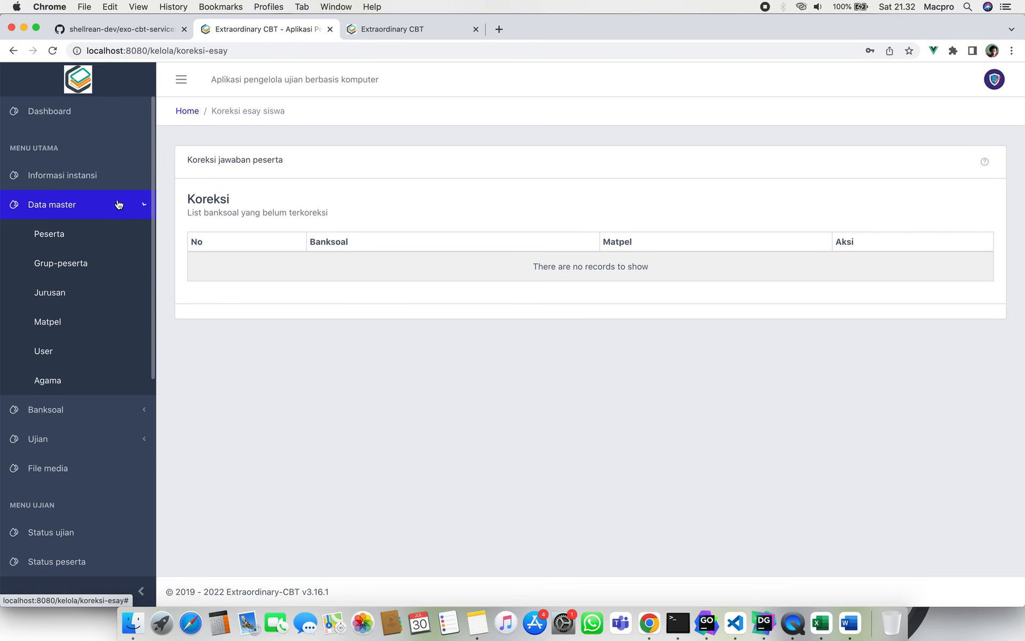
click(118, 204)
click(116, 227)
Create a Matematika Teknik question bank with 2 essay (Uraian) questions at 100 percent.
click(118, 258)
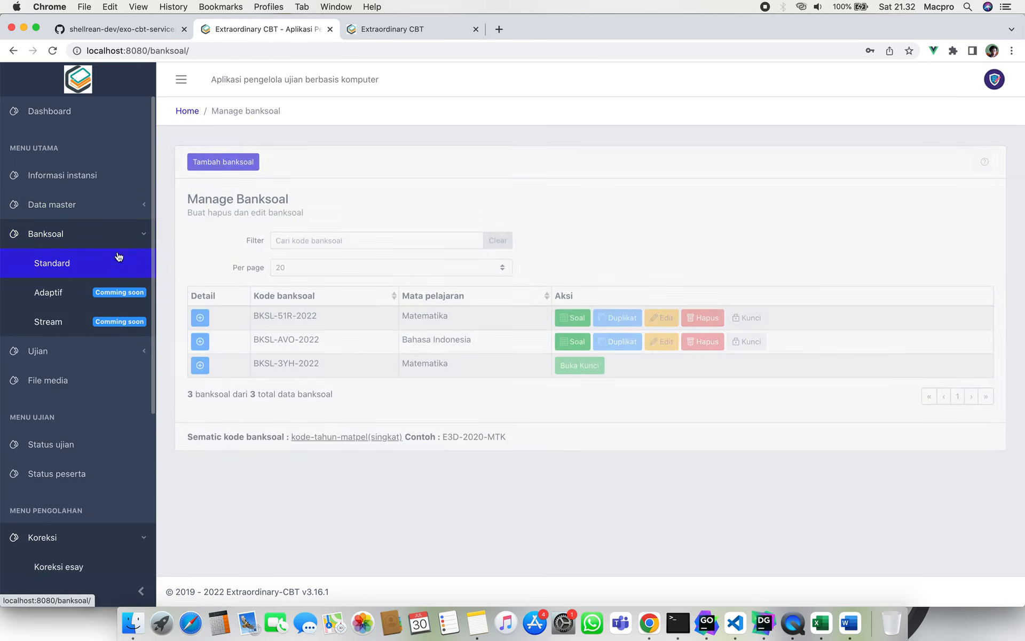
click(238, 160)
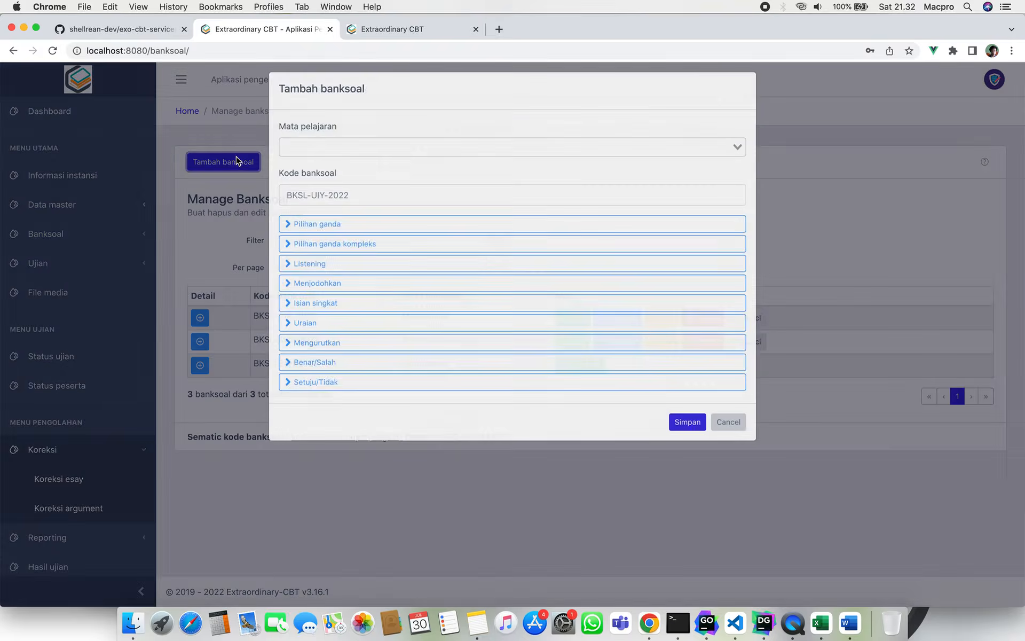
click(314, 150)
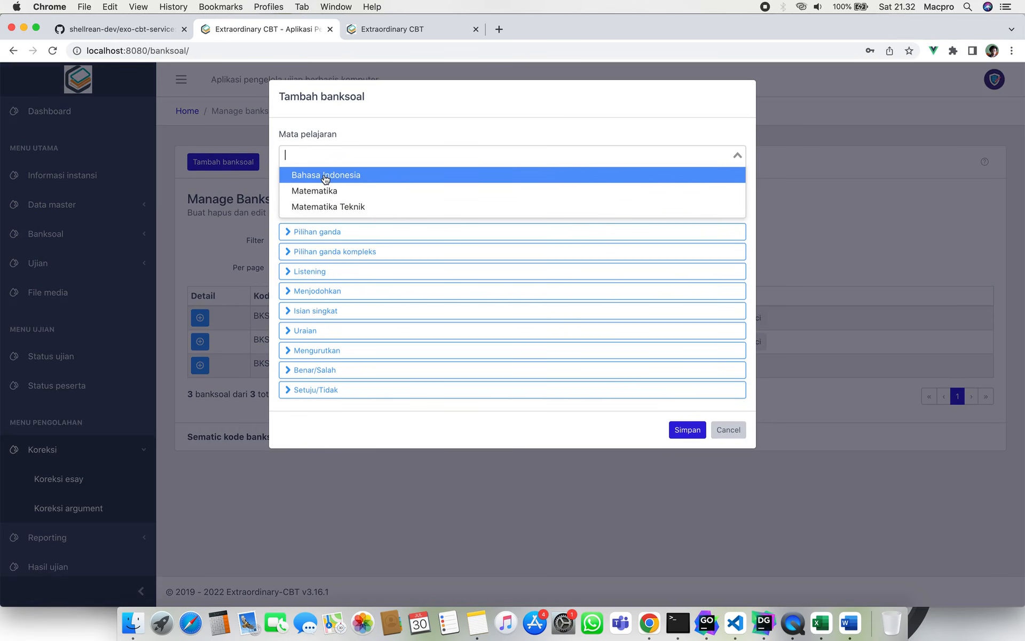
click(329, 206)
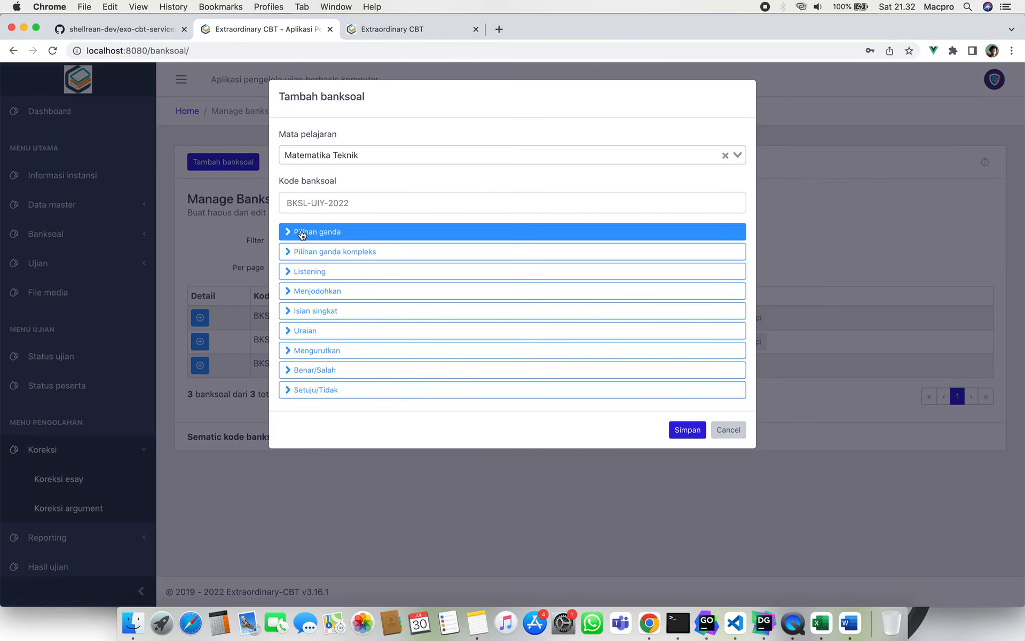
click(326, 333)
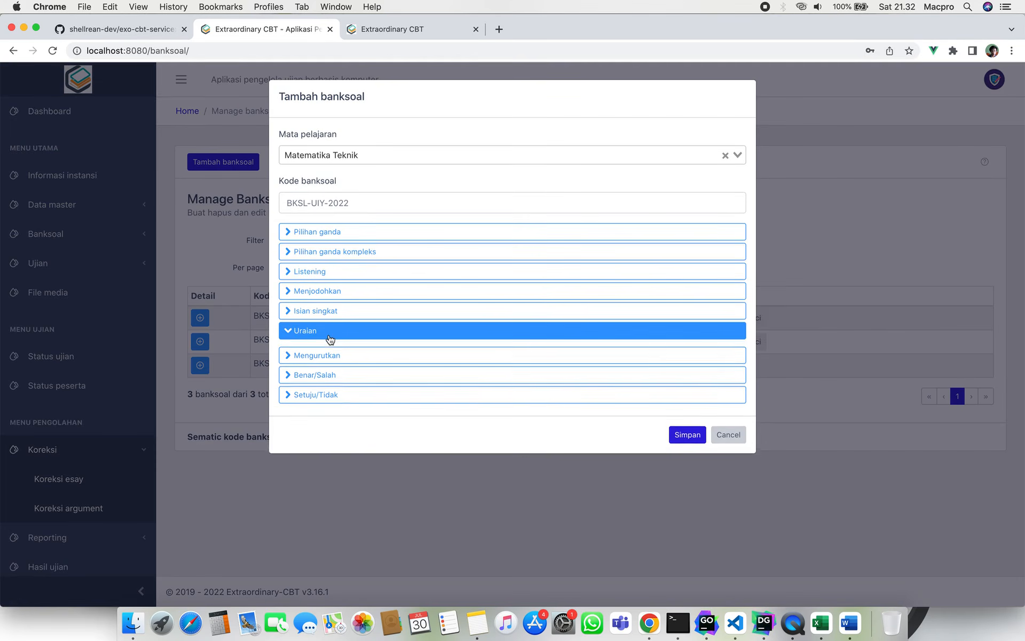
click(350, 385)
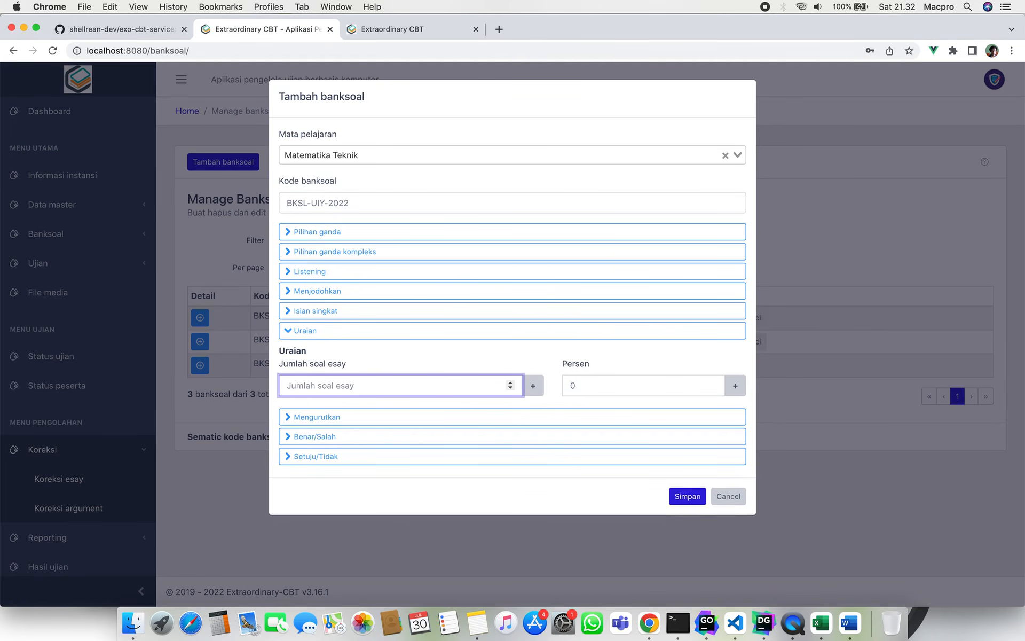
text(2)
click(619, 388)
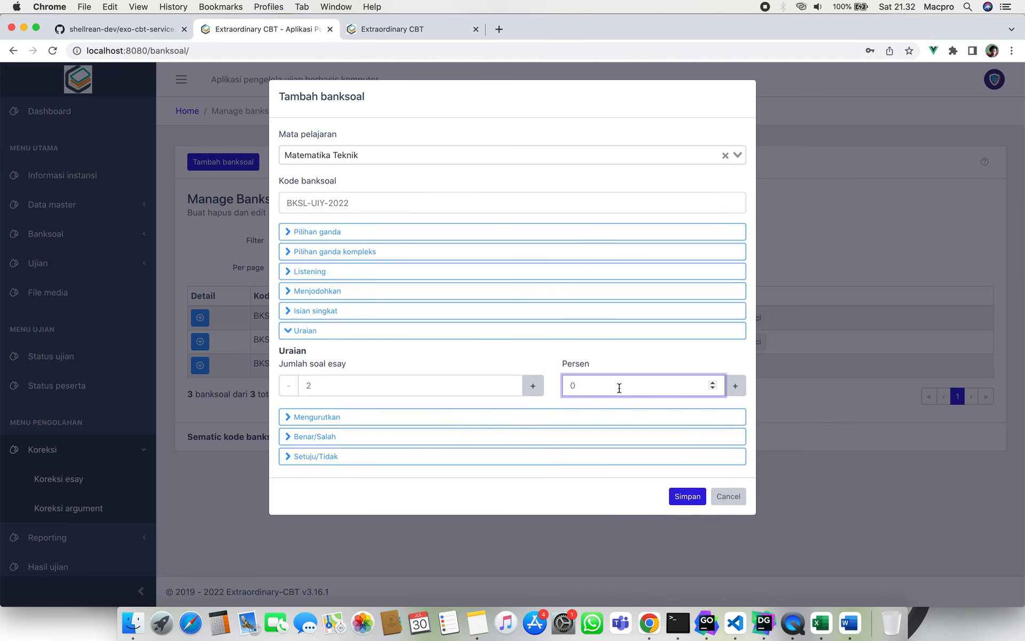
key(BackSpace)
text(100)
click(702, 496)
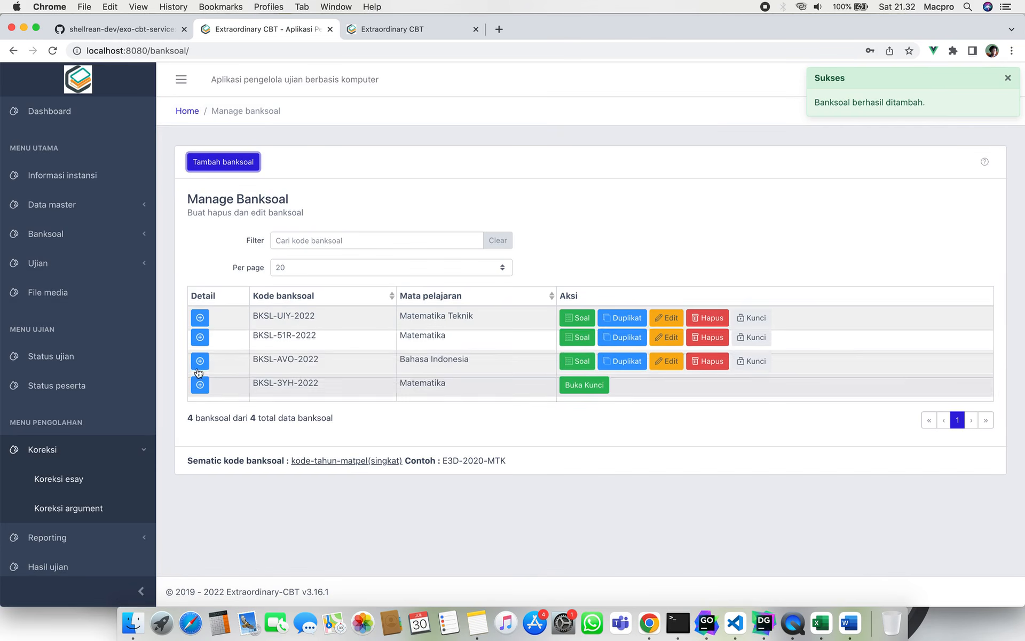
Open the question list of the new bank BKSL-UIY-2022.
click(201, 321)
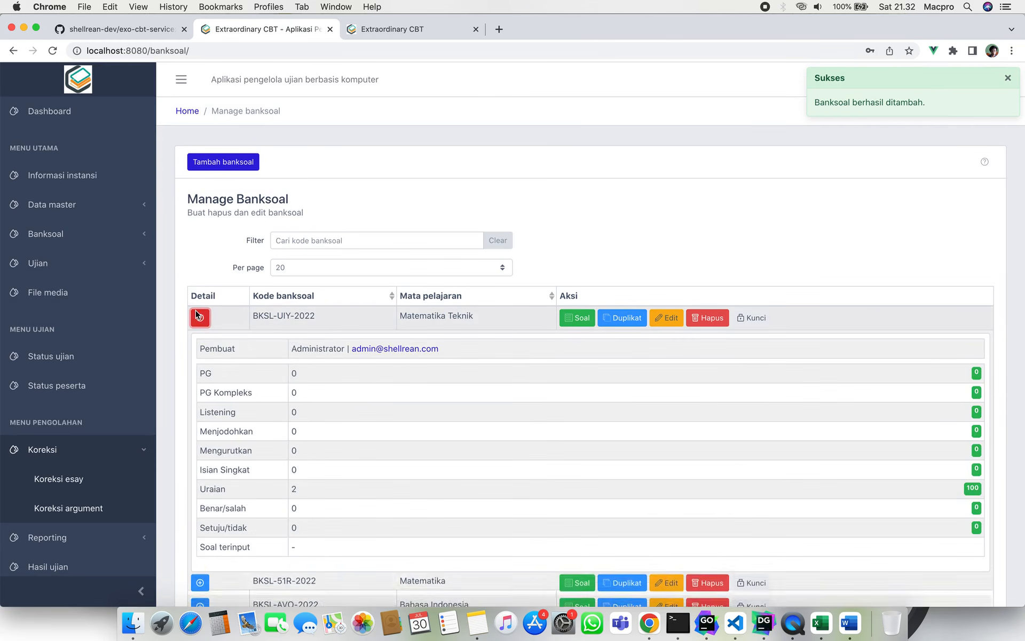
click(203, 318)
click(574, 318)
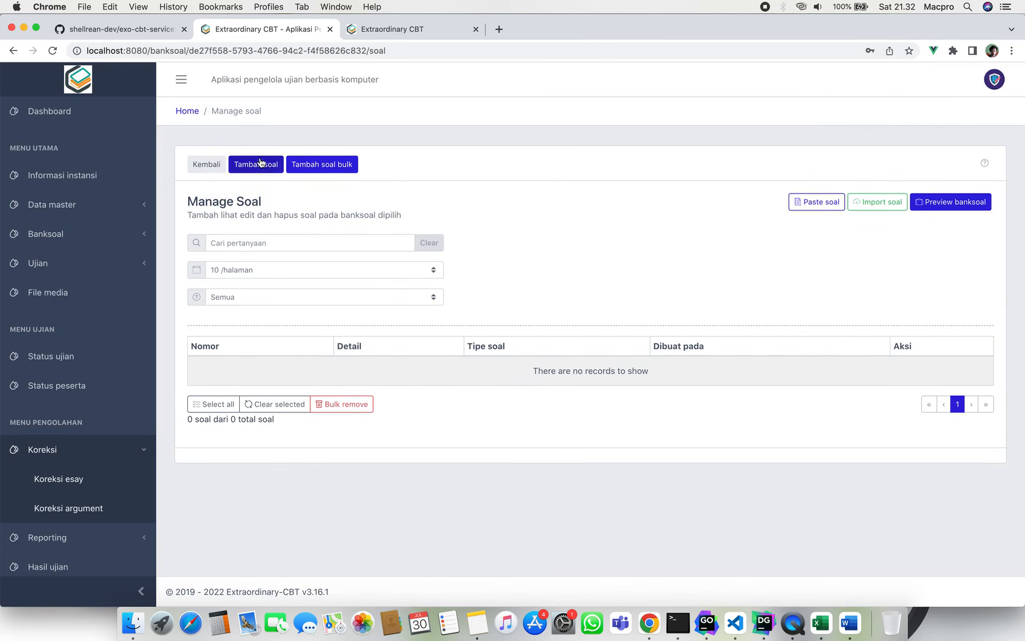
Add the essay question 'Nomor esay 1' with its reference answer.
click(876, 202)
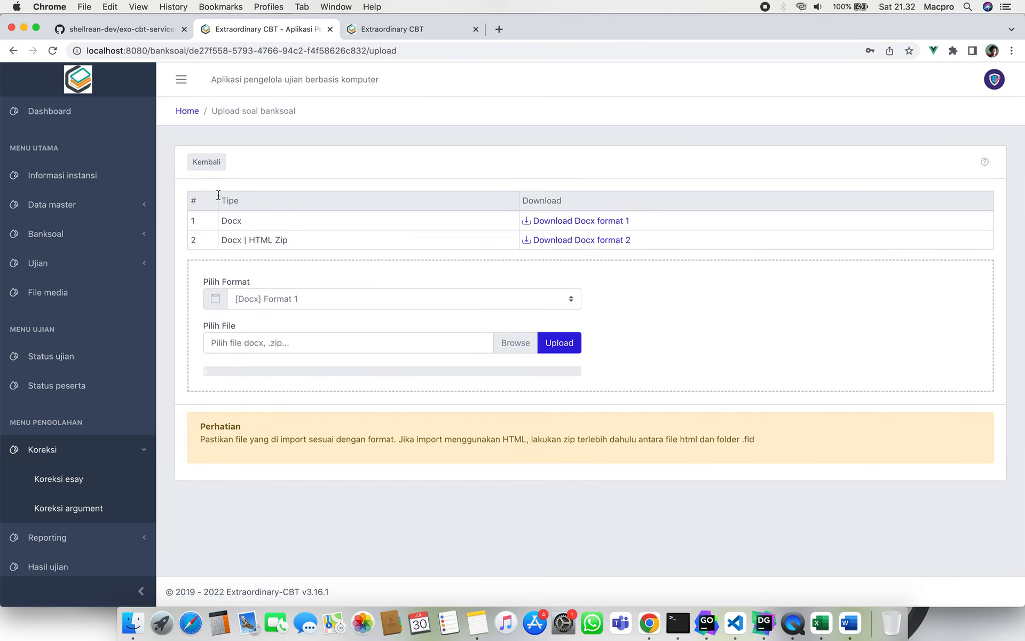
click(211, 165)
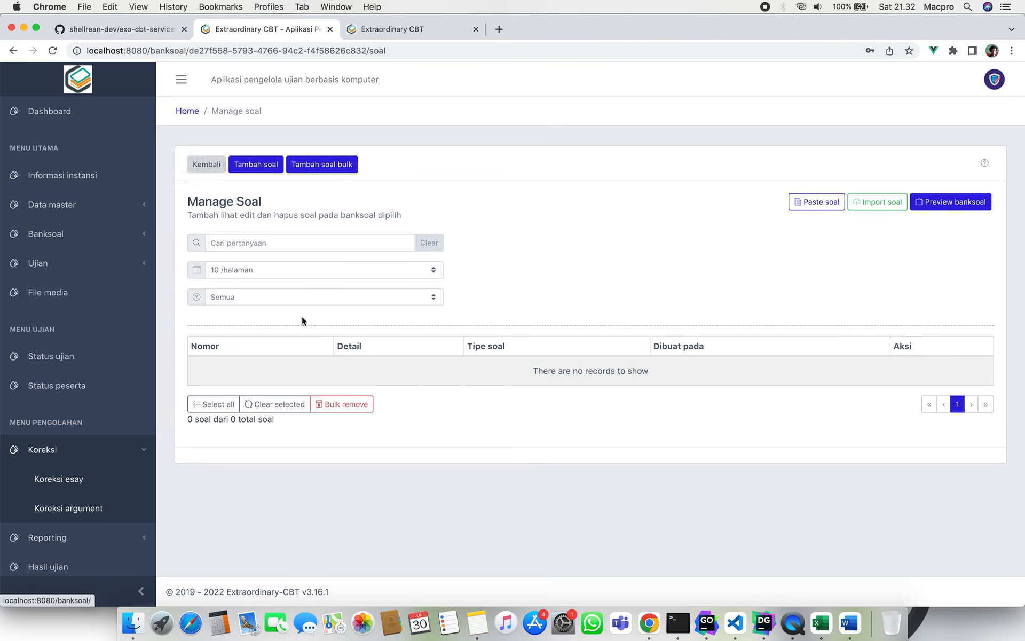
click(266, 167)
click(824, 260)
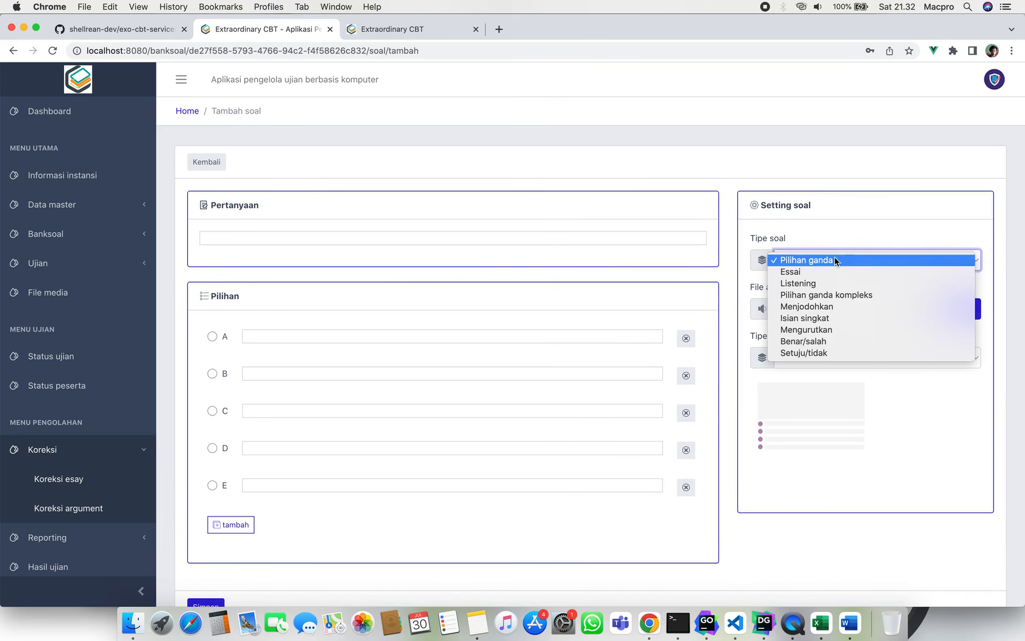
click(830, 272)
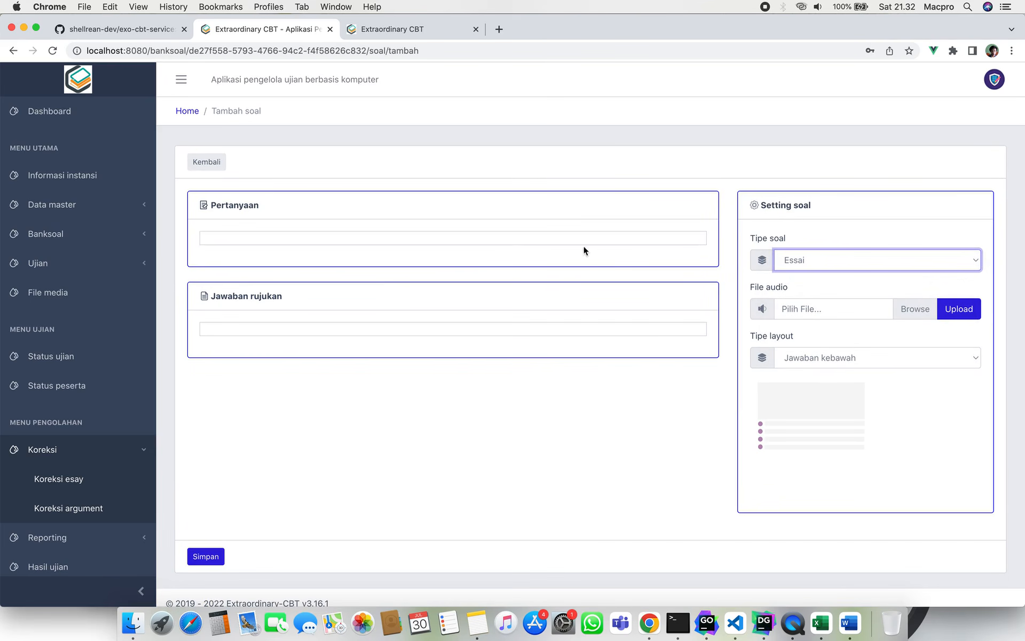
click(504, 236)
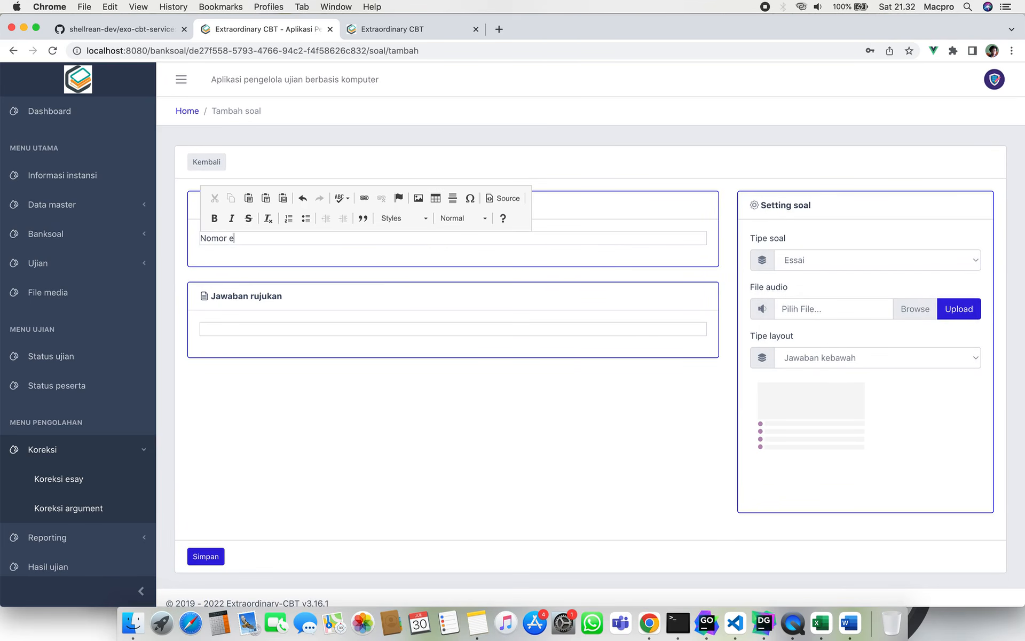
click(320, 331)
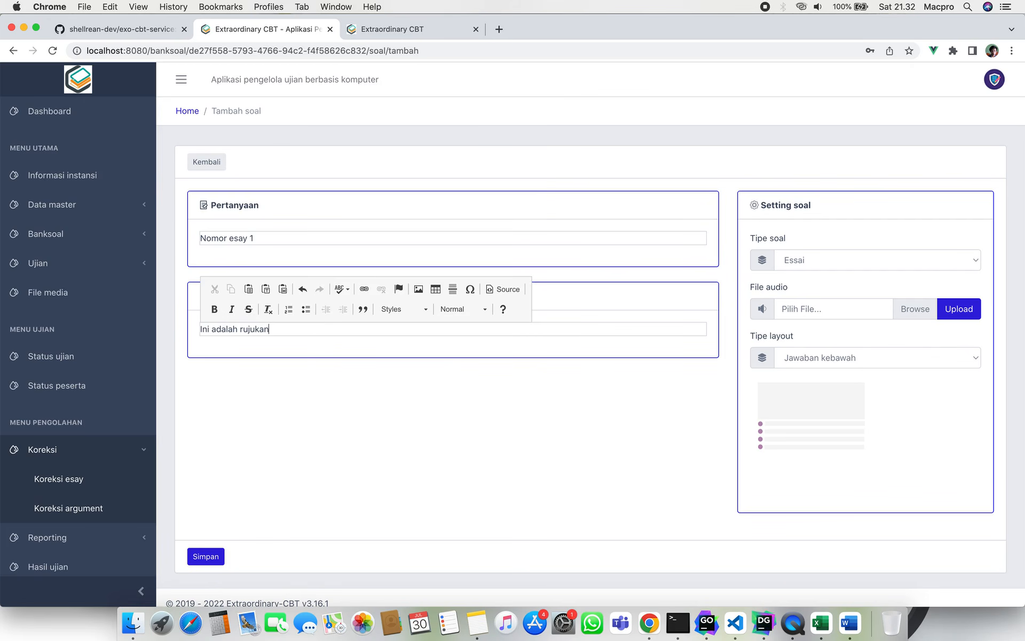
click(216, 557)
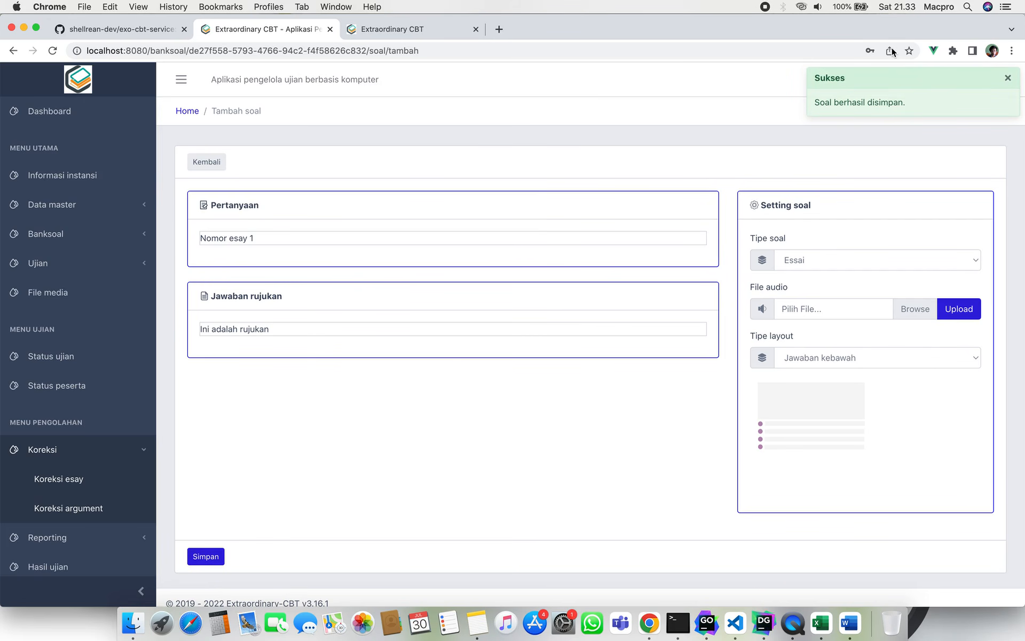
Add the second essay question 'Nomor esay 2' with its reference answer and return to the list.
click(458, 238)
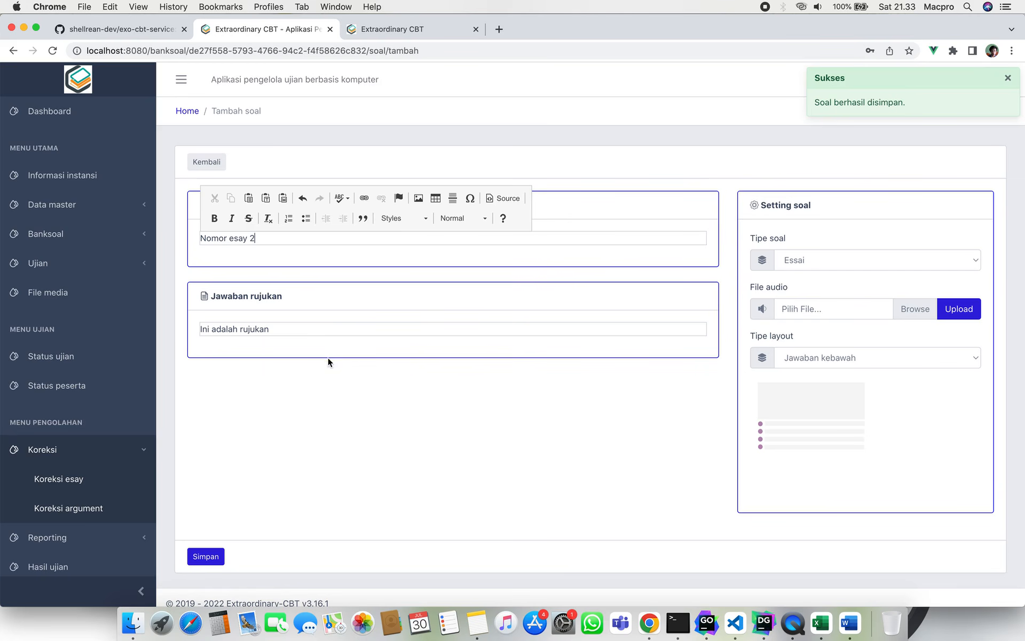
click(322, 328)
text(2)
click(282, 460)
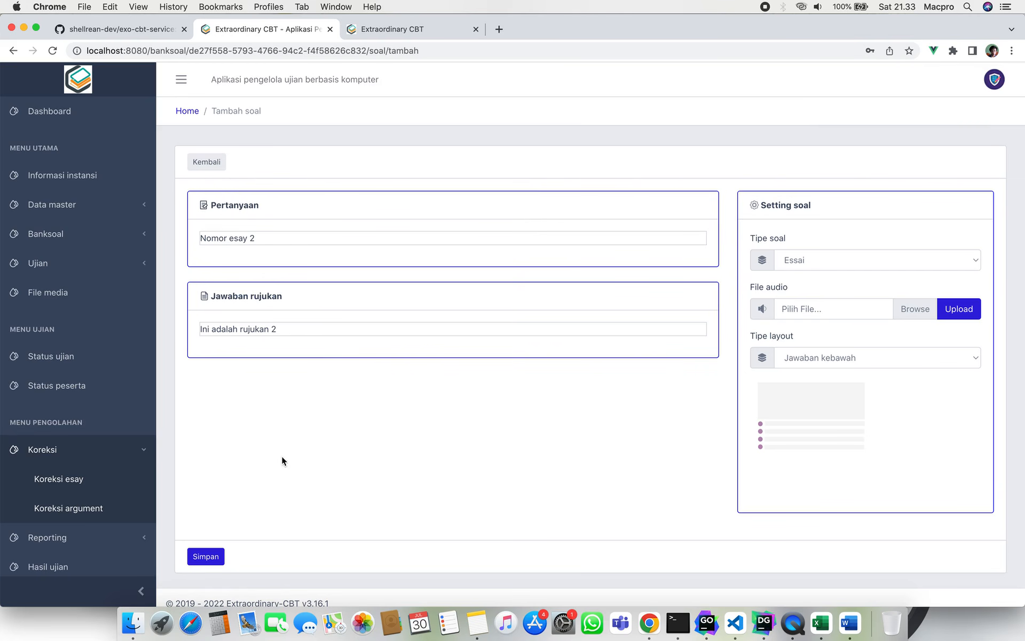
click(212, 555)
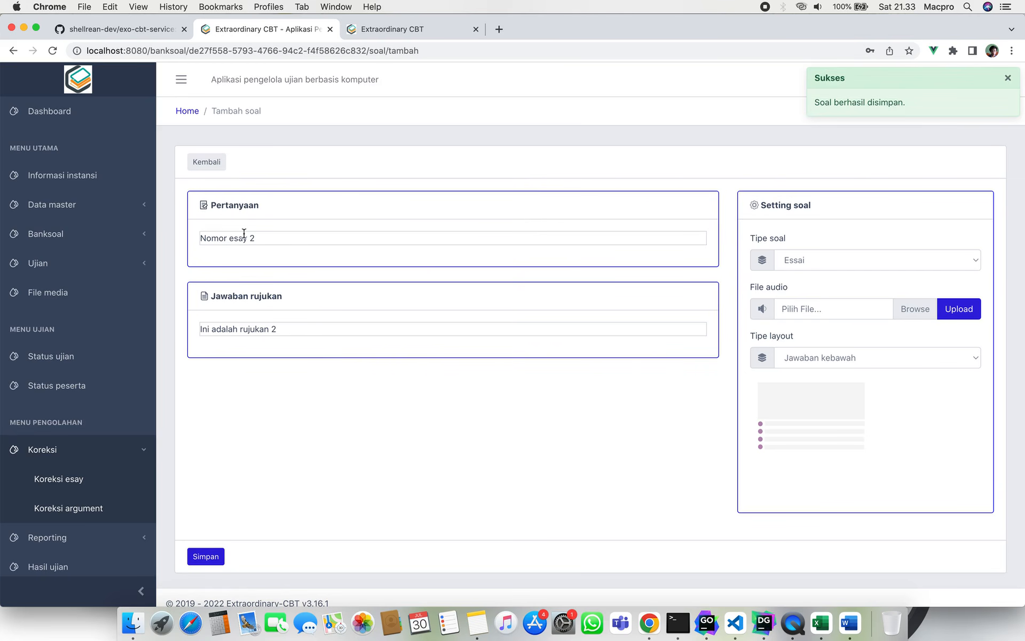
click(216, 169)
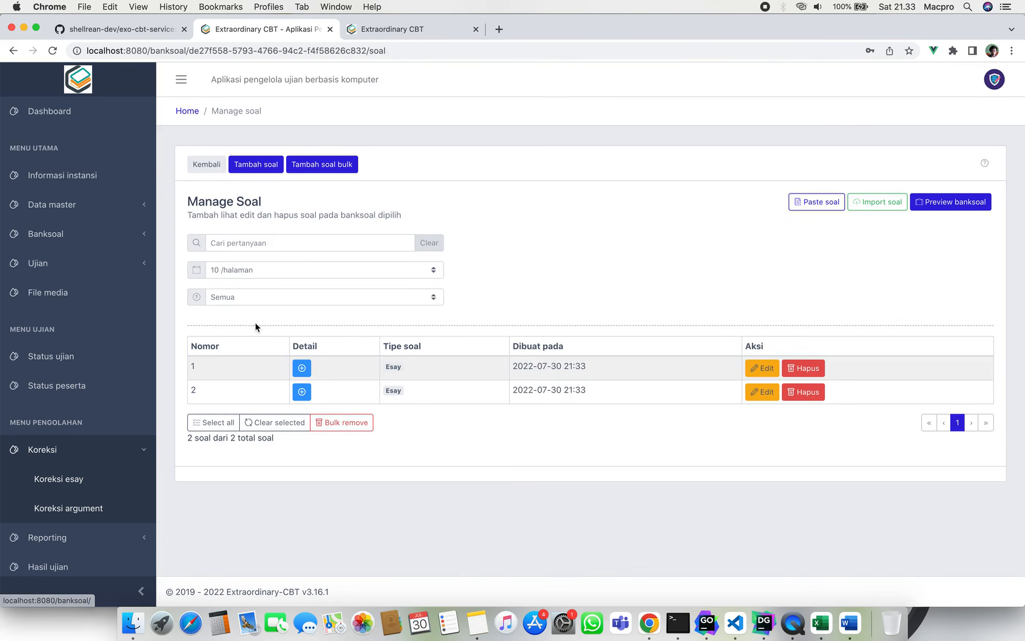
Review both essay questions and answers, then go back to the banks and open Status ujian.
click(302, 369)
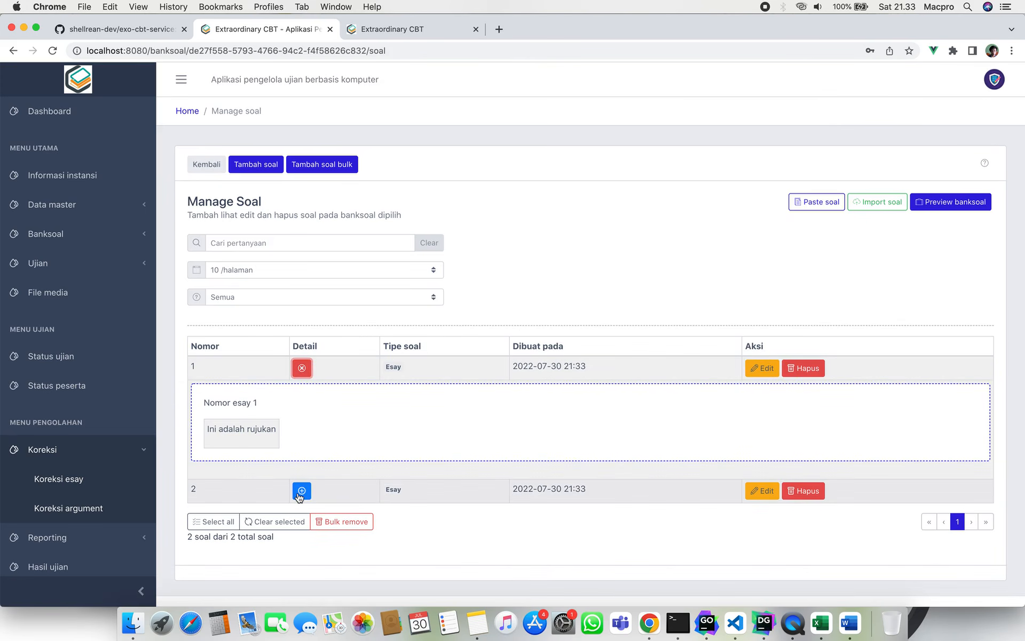
click(300, 488)
scroll(299, 494, down, 2)
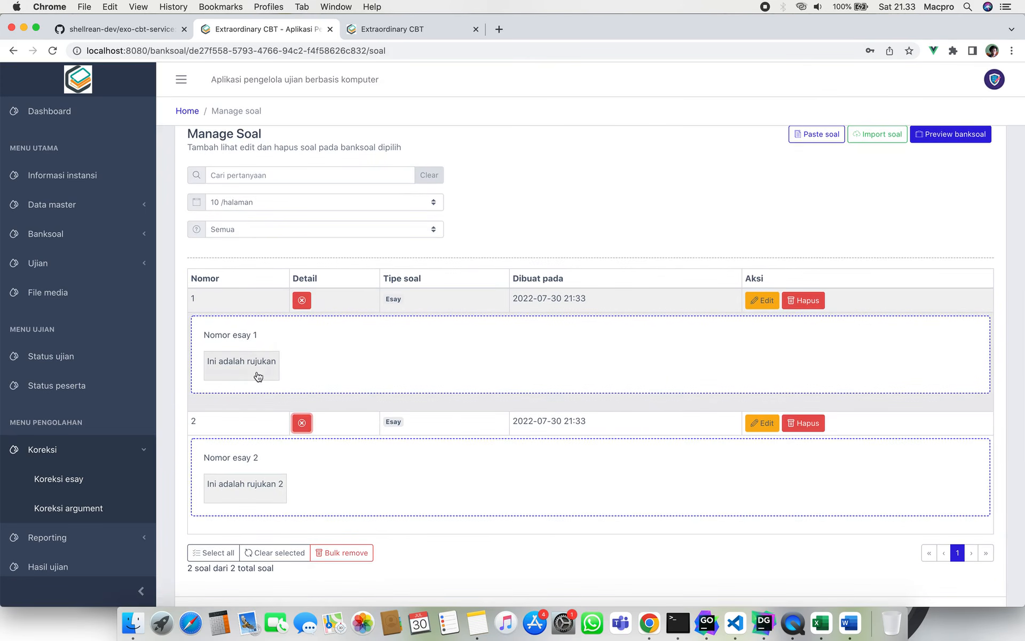
scroll(260, 470, up, 3)
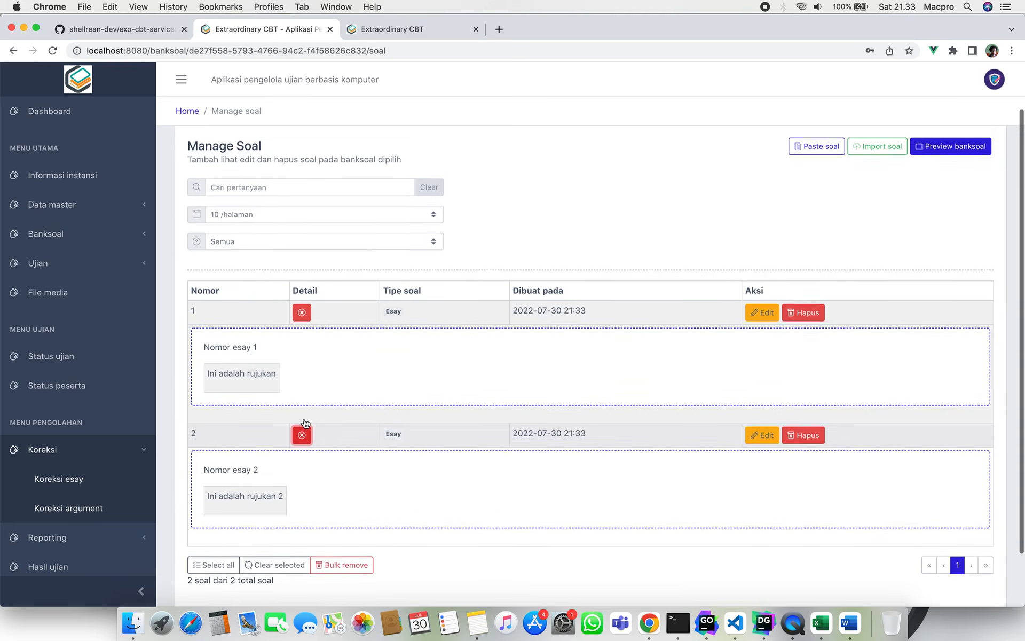
click(212, 164)
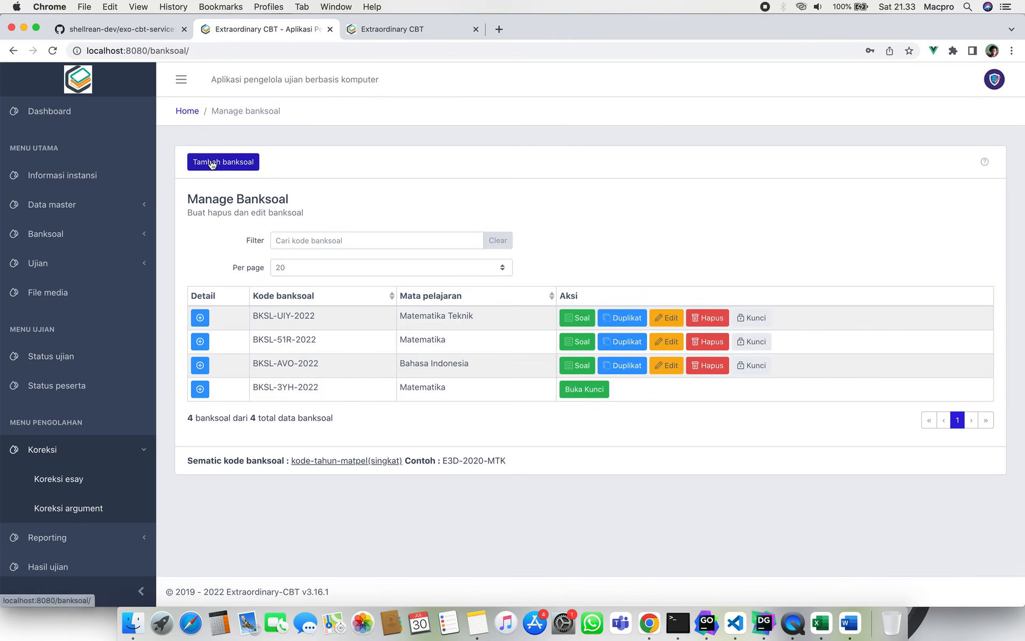
click(107, 357)
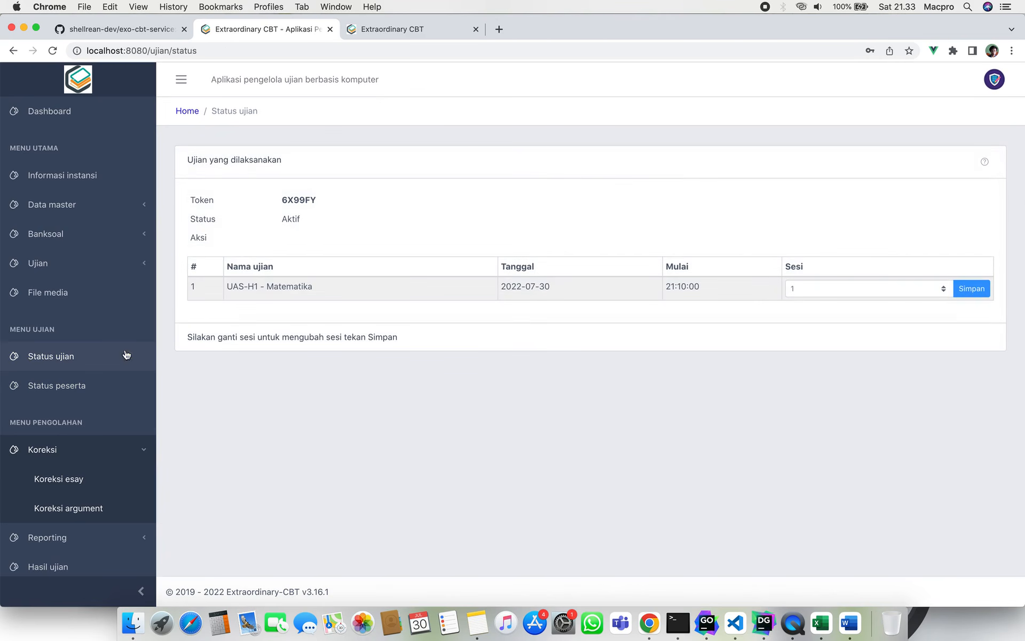
Start a new exam schedule for the Ujian Akhir Sekolah event using bank BKSL-UIY-2022, named TEST-001.
click(107, 262)
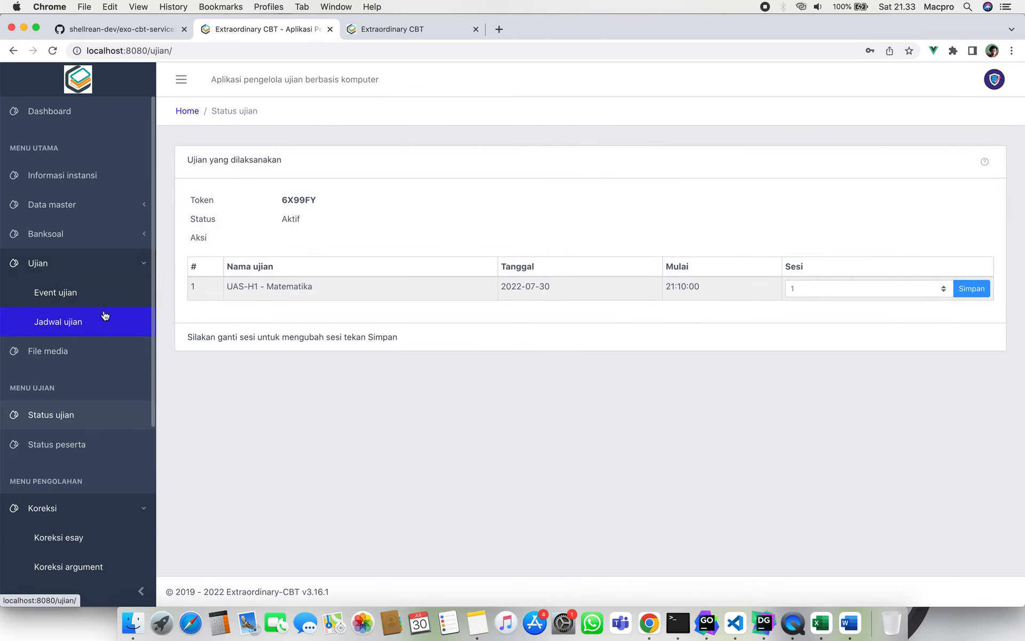
click(105, 316)
click(224, 167)
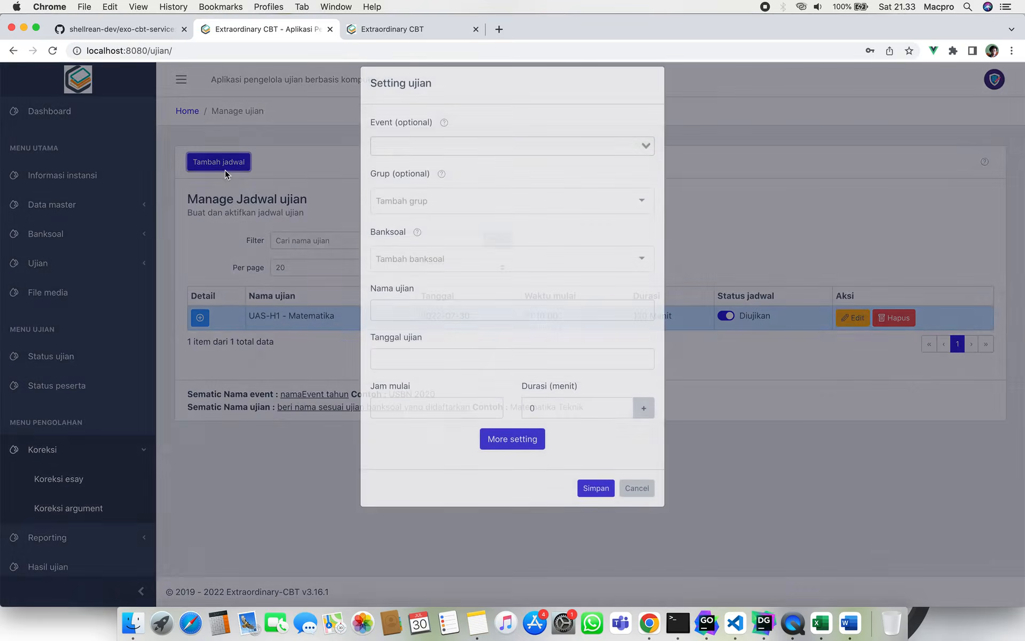
click(463, 158)
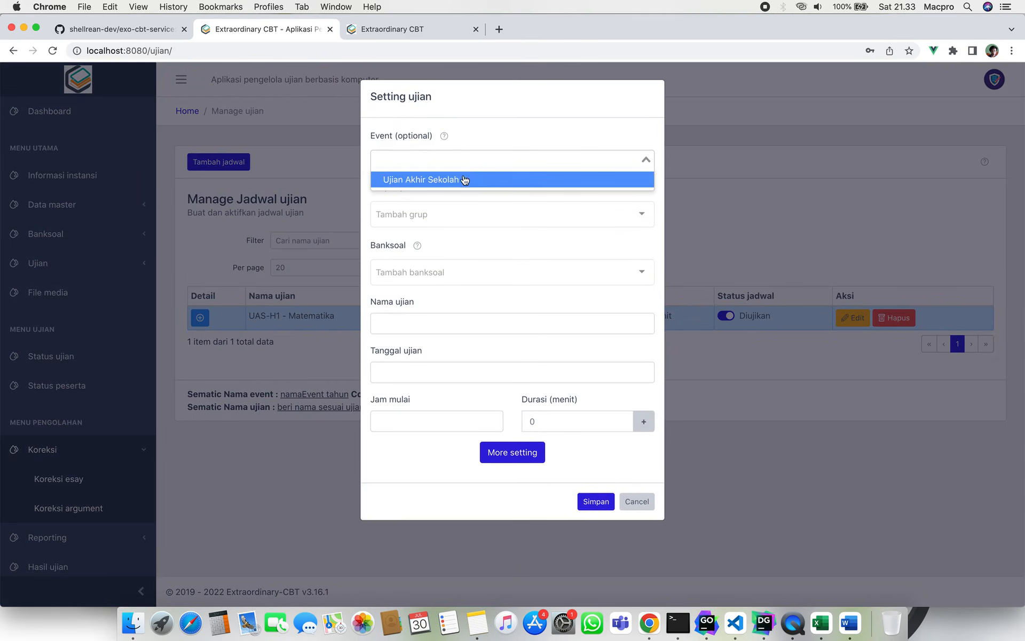
click(463, 177)
click(475, 212)
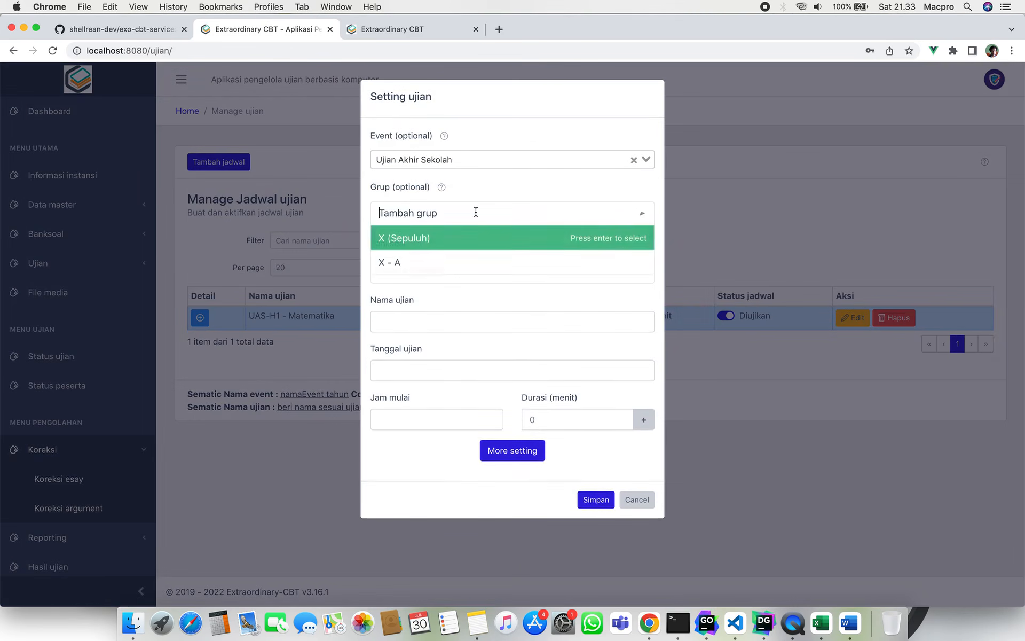
click(497, 176)
click(463, 275)
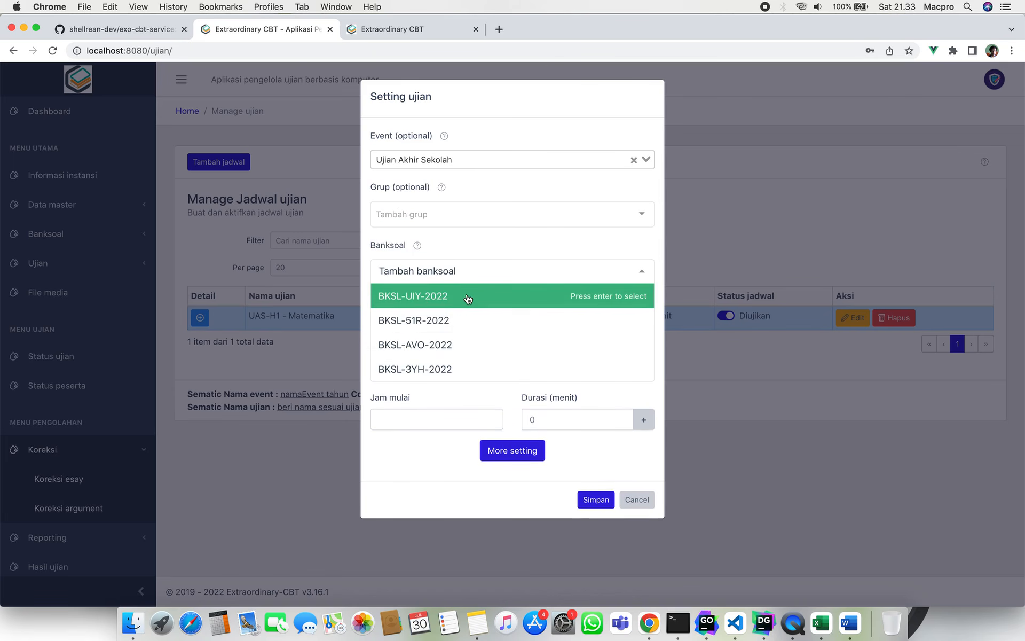
click(468, 297)
click(465, 319)
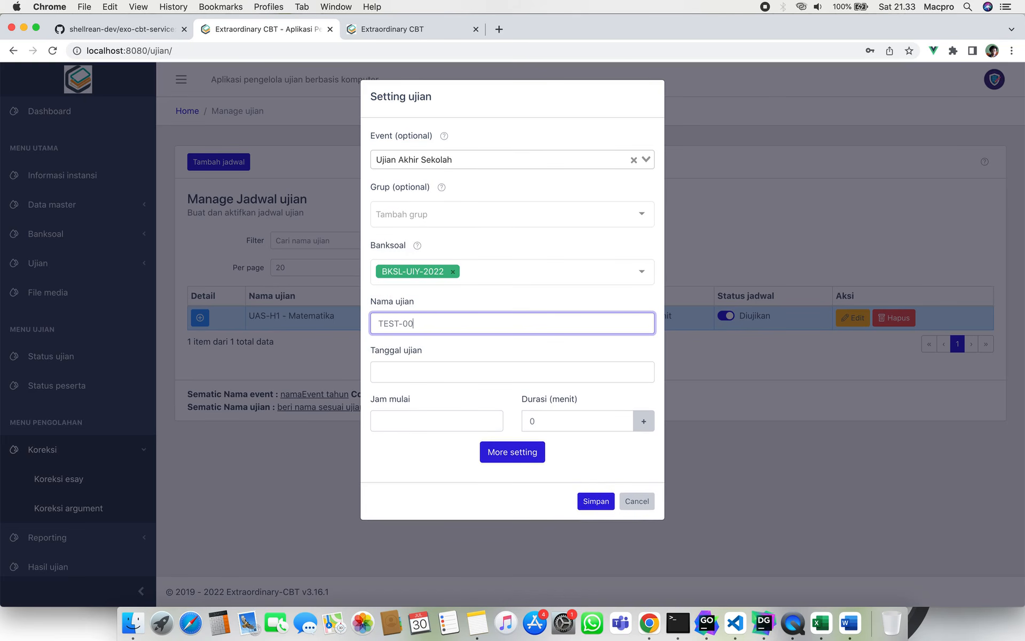
Set the exam date to 2022-07-30, start time 21:33, and duration 120 minutes.
click(500, 373)
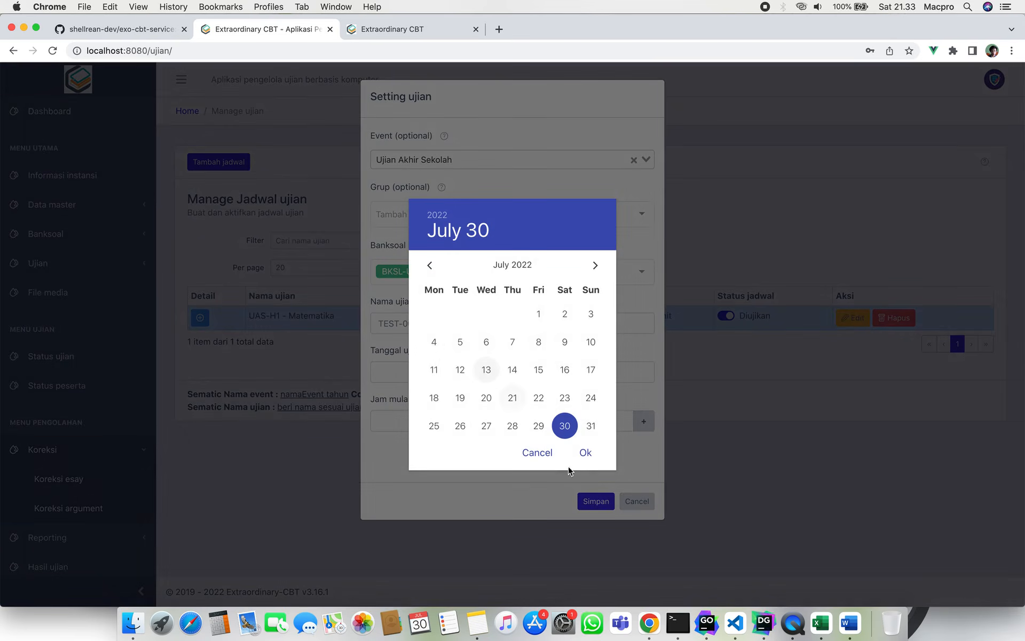
click(583, 451)
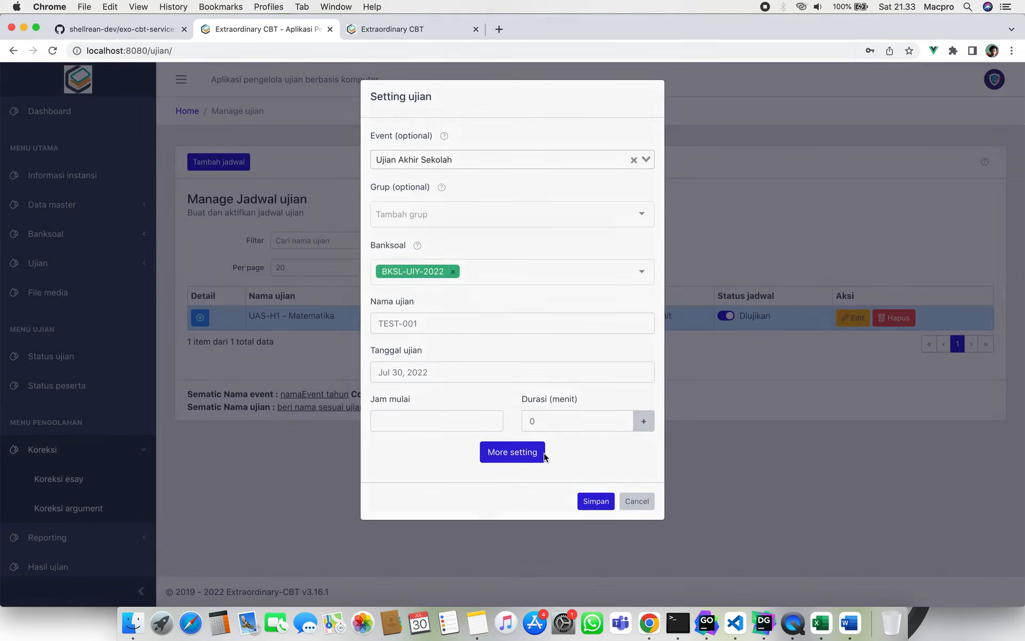
click(470, 418)
click(587, 439)
click(570, 425)
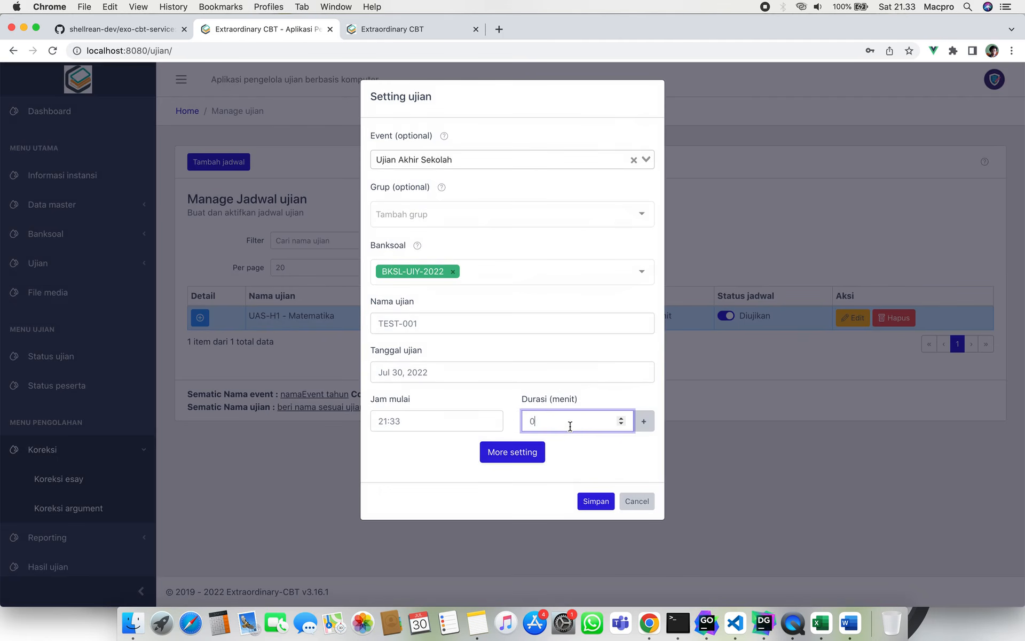
text(120)
In the additional settings, set session 1's entry time to 07:33.
click(512, 452)
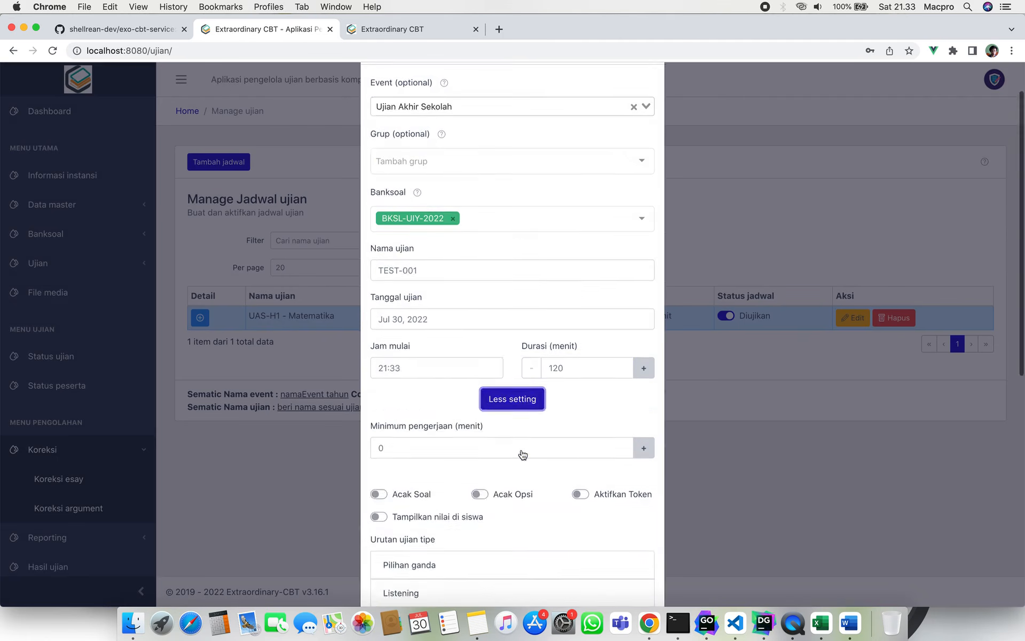
scroll(521, 450, down, 8)
scroll(488, 364, up, 3)
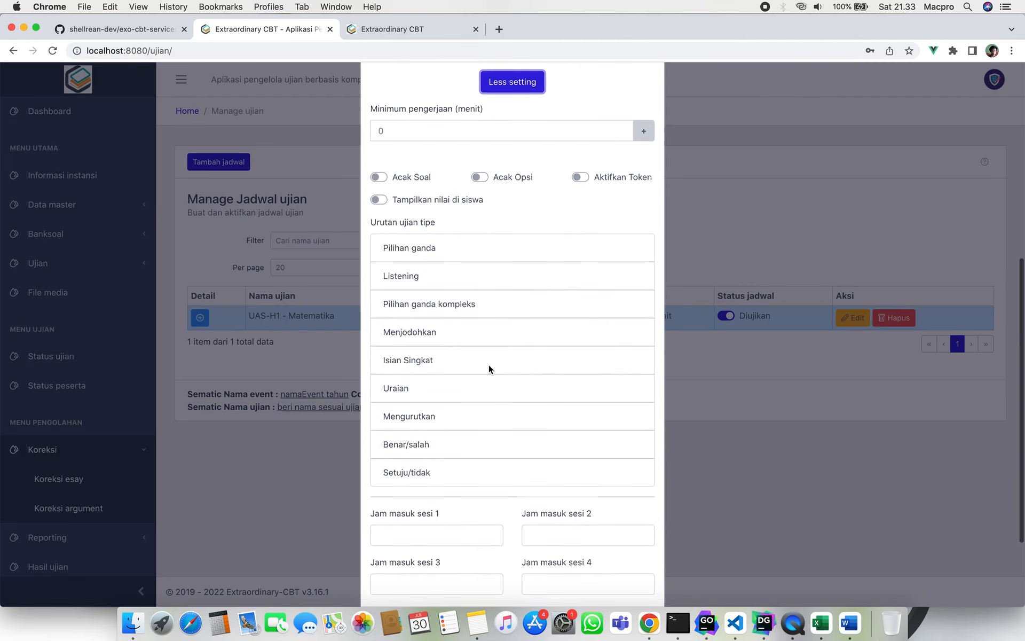
scroll(489, 364, down, 5)
click(457, 423)
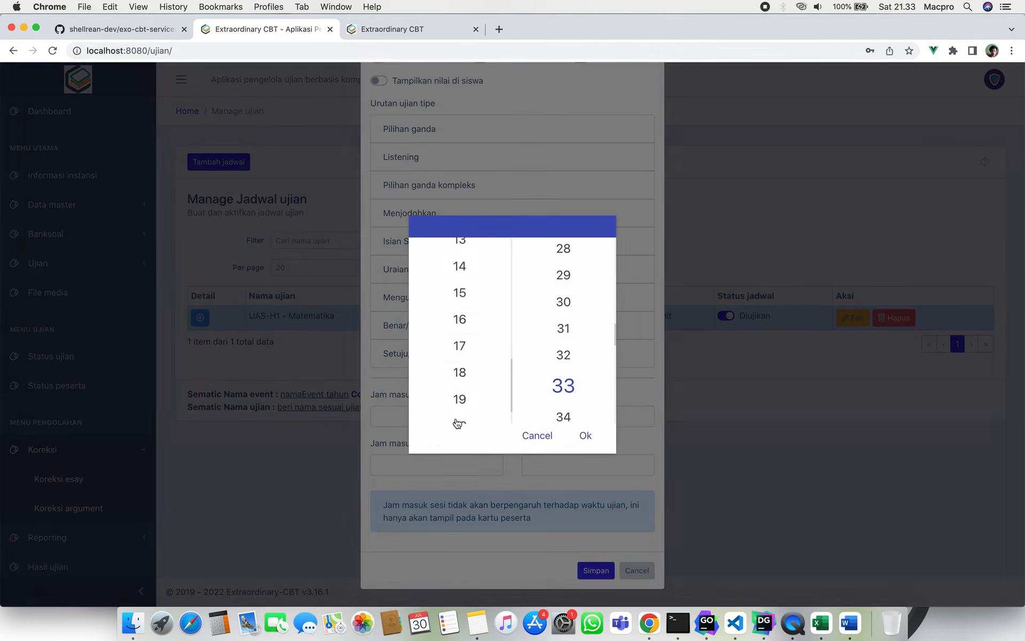
scroll(459, 347, up, 3)
scroll(470, 378, up, 5)
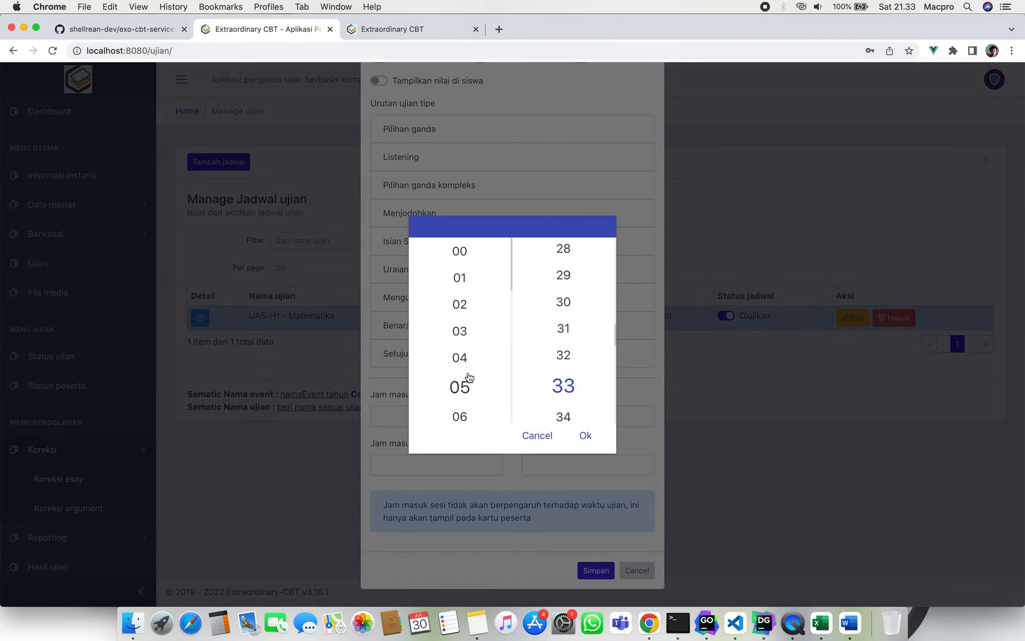
click(538, 436)
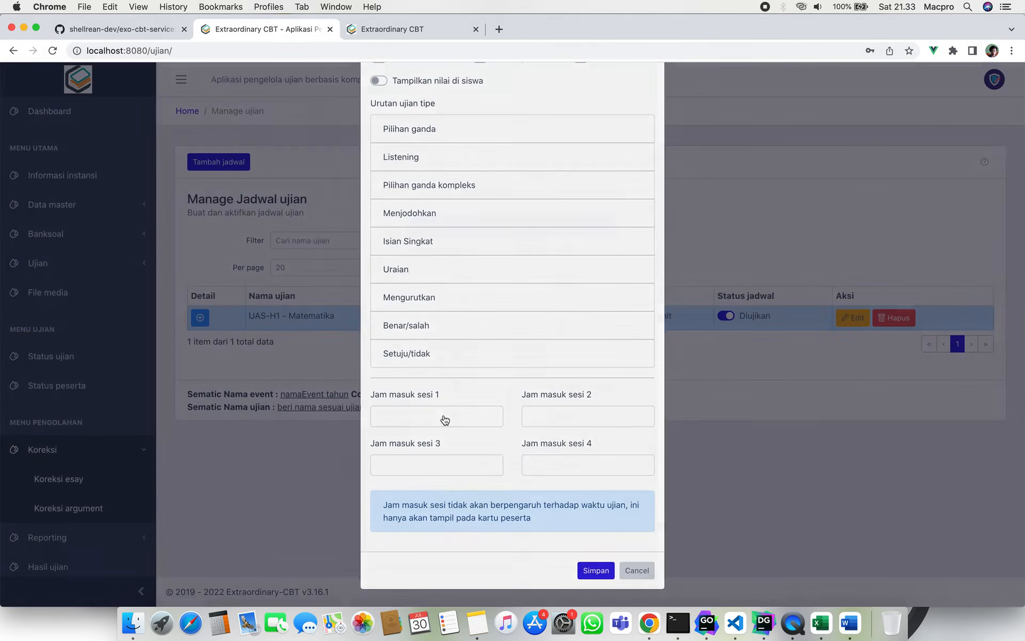
click(443, 418)
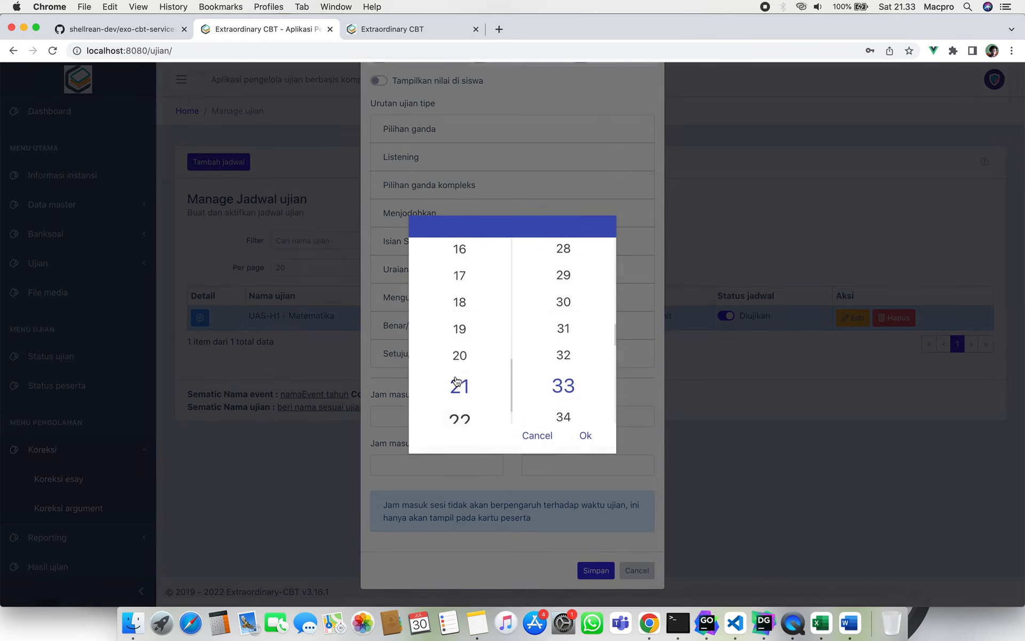
click(585, 435)
click(553, 418)
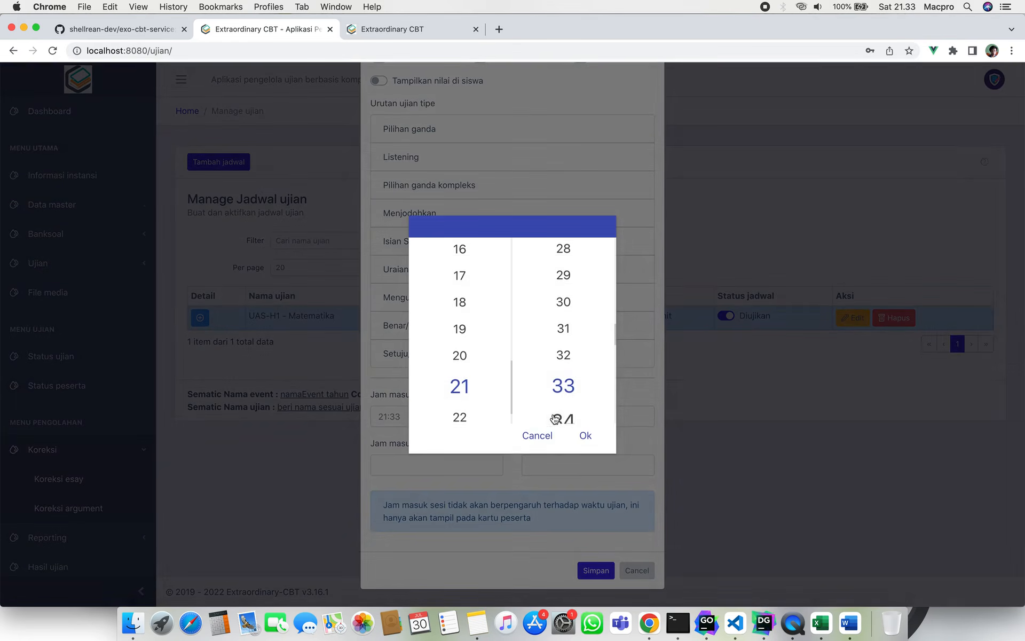
click(548, 445)
click(418, 422)
scroll(446, 334, up, 2)
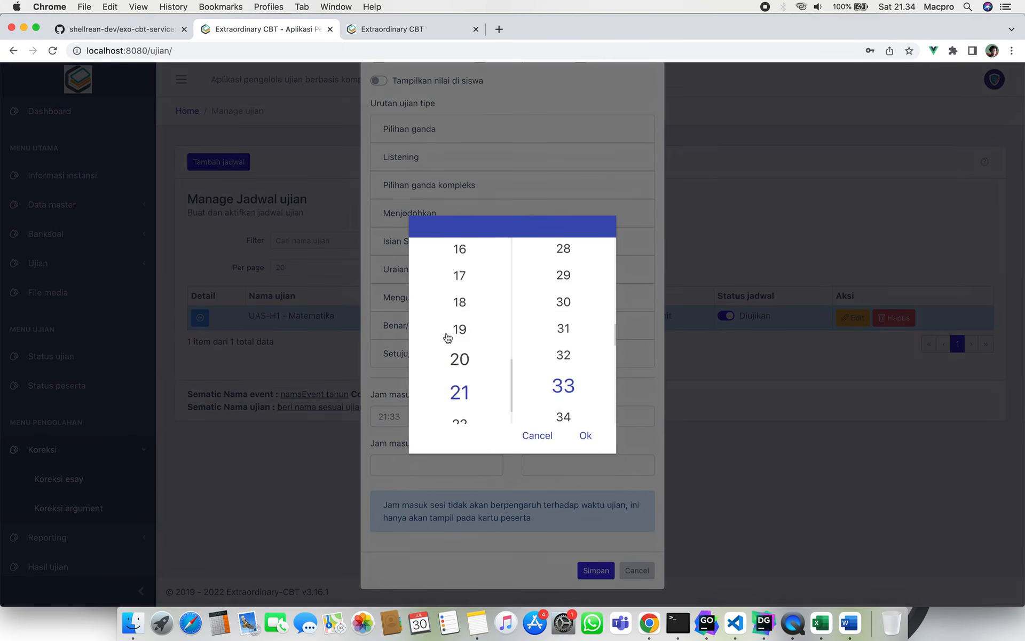
scroll(476, 363, up, 10)
scroll(465, 369, down, 3)
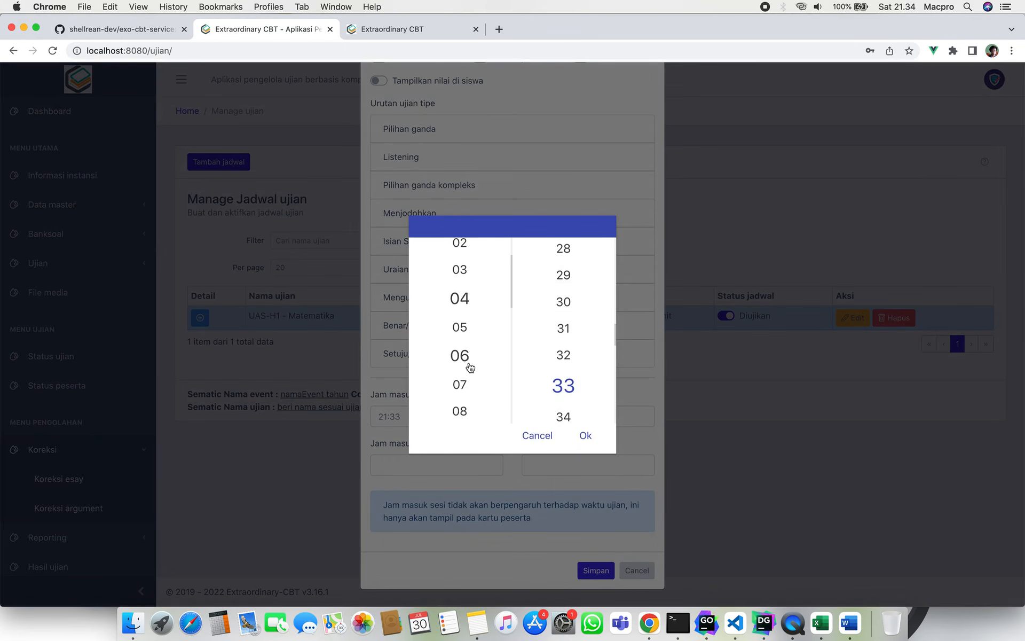
click(582, 437)
Set sessions 2–4 entry times to 21:33, 21:34 and 21:34, save, and switch TEST-001 to Diujikan.
click(560, 416)
click(586, 436)
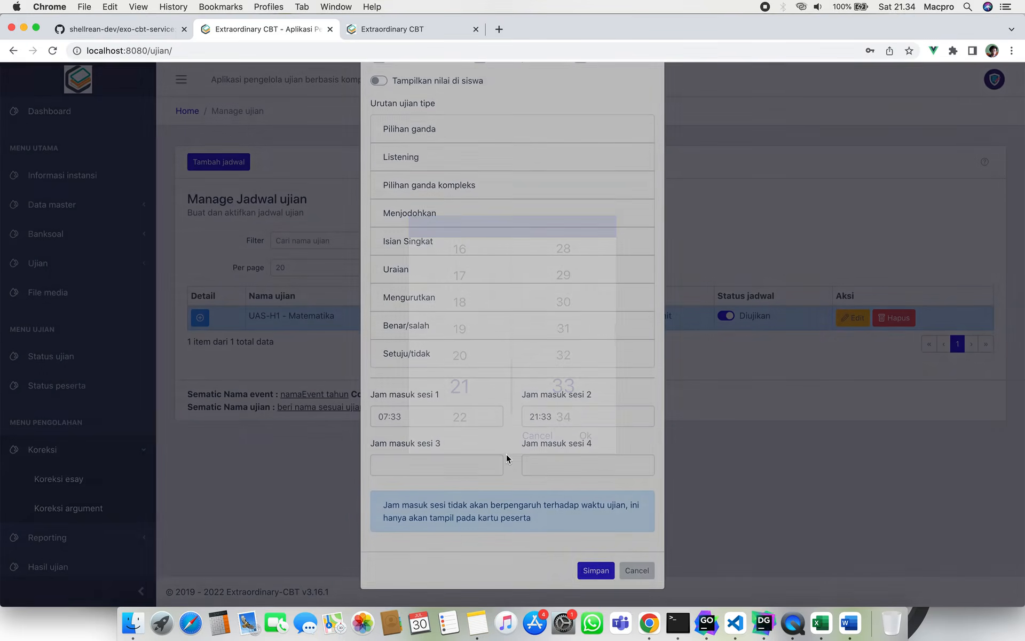
click(499, 462)
click(585, 435)
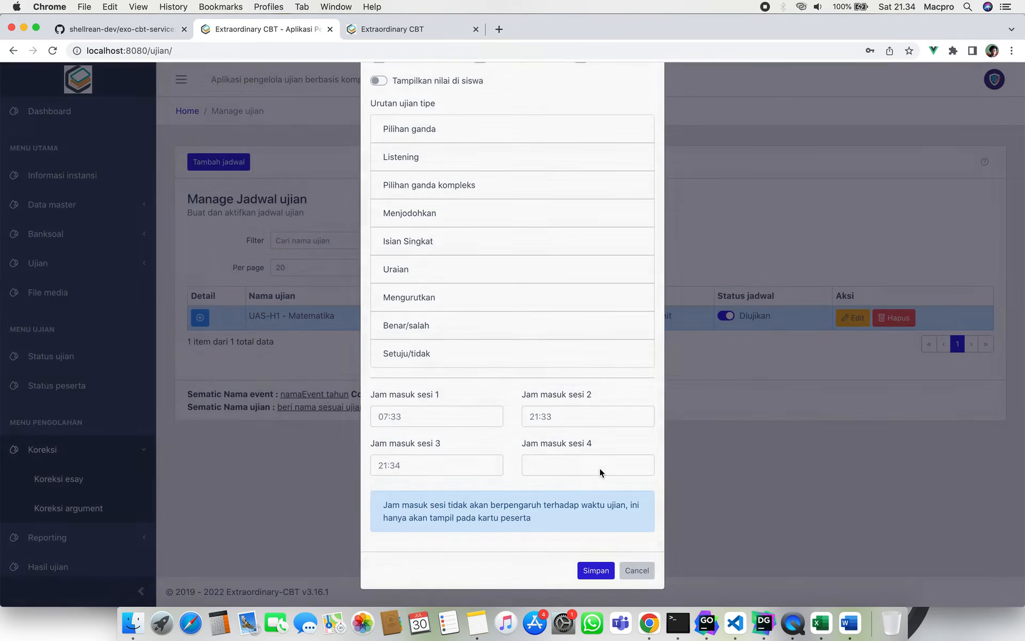
click(600, 468)
click(586, 435)
click(594, 571)
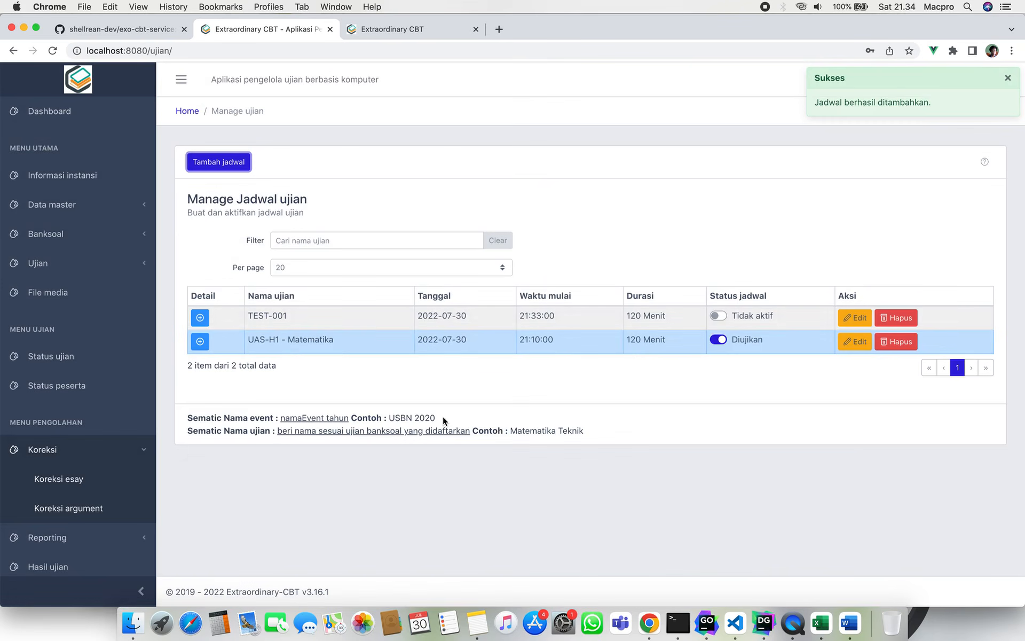
click(719, 316)
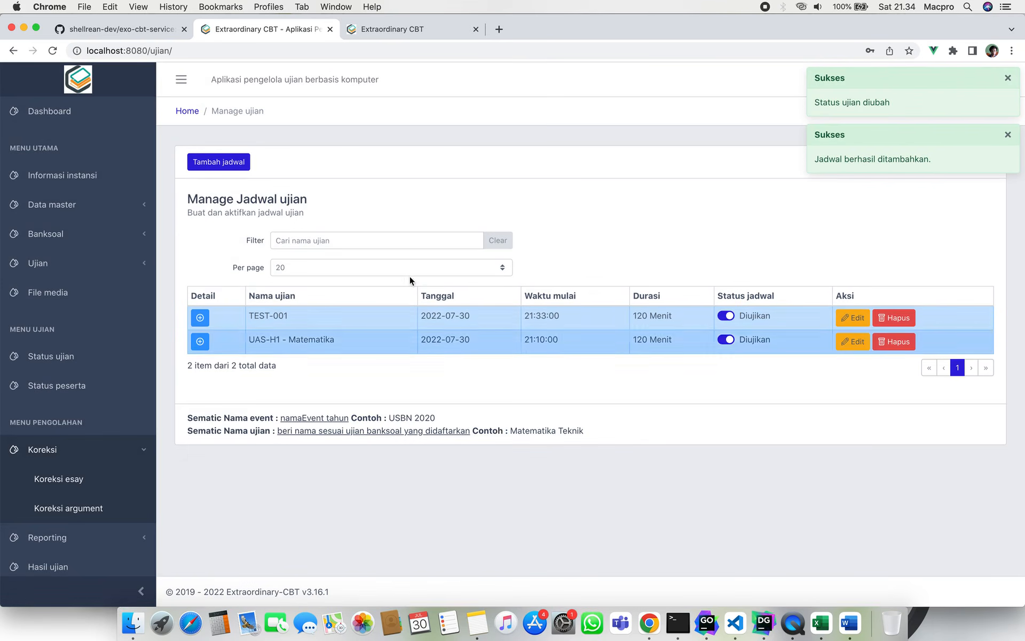
Log in to the student portal with the test student's exam number and password.
click(431, 34)
click(473, 183)
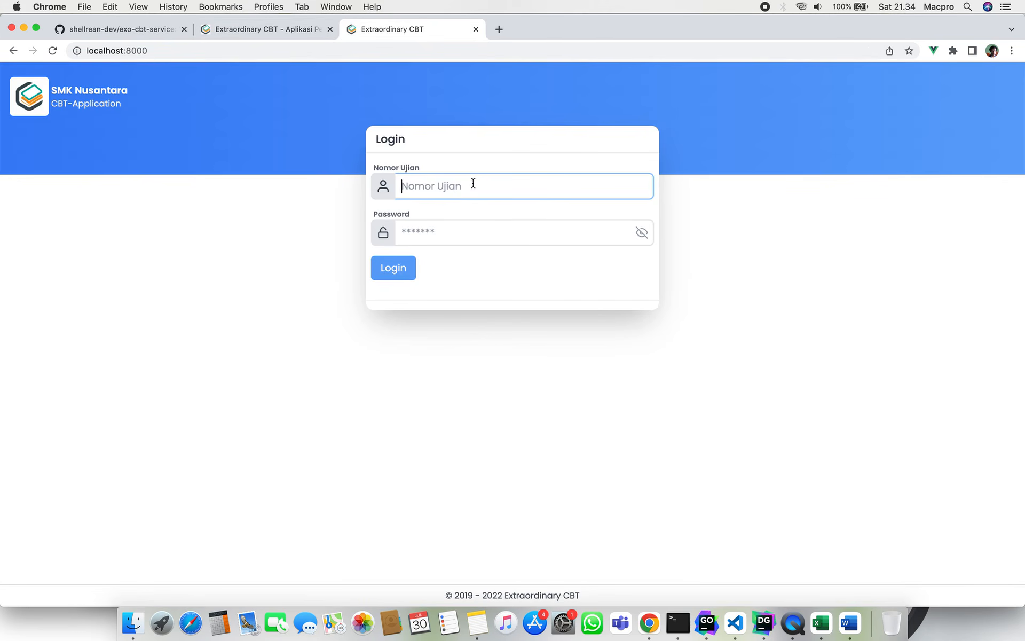
text(004)
key(Tab)
text(123)
key(Return)
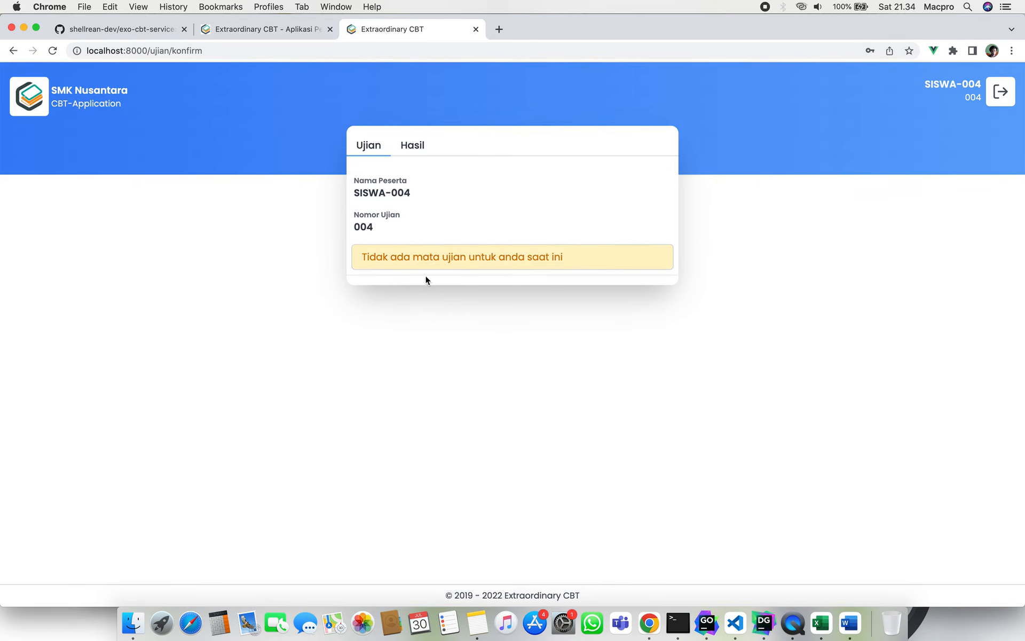
Reload the student portal, confirm no exam is listed, and return to the admin schedule list.
click(54, 56)
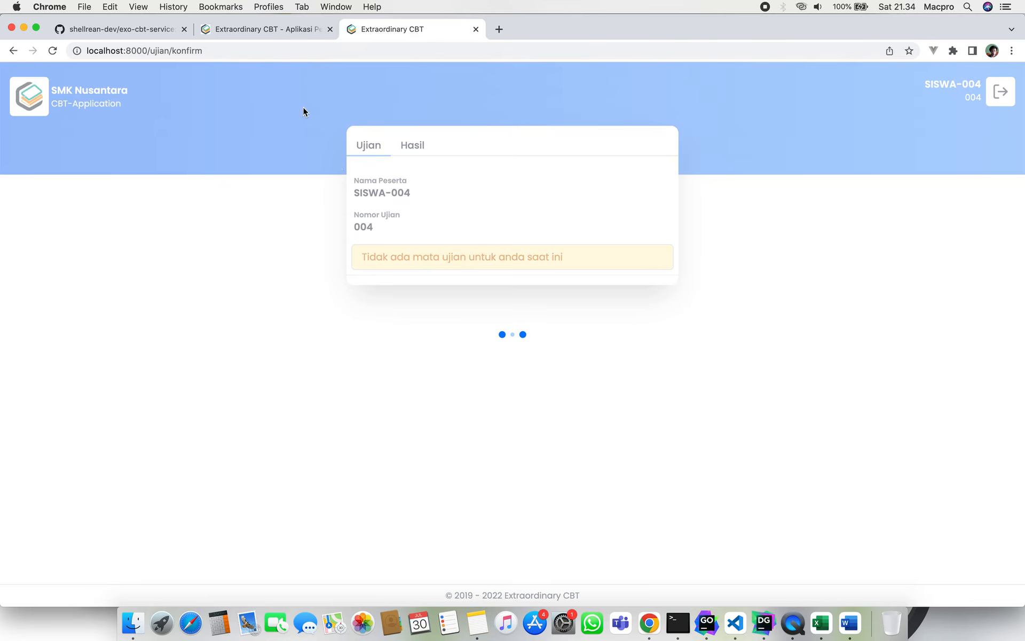
click(273, 30)
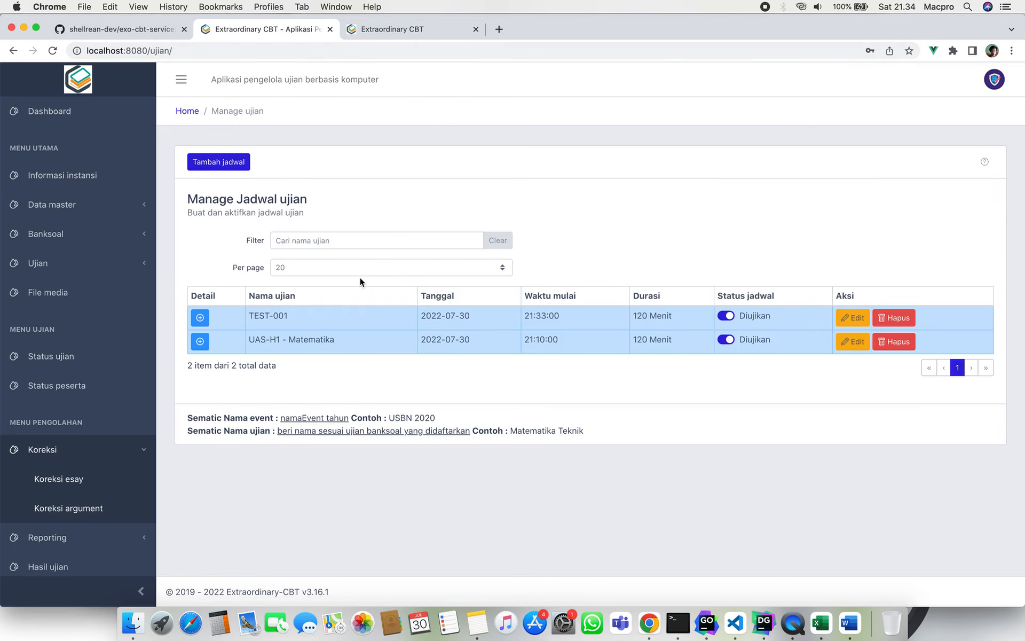
click(416, 29)
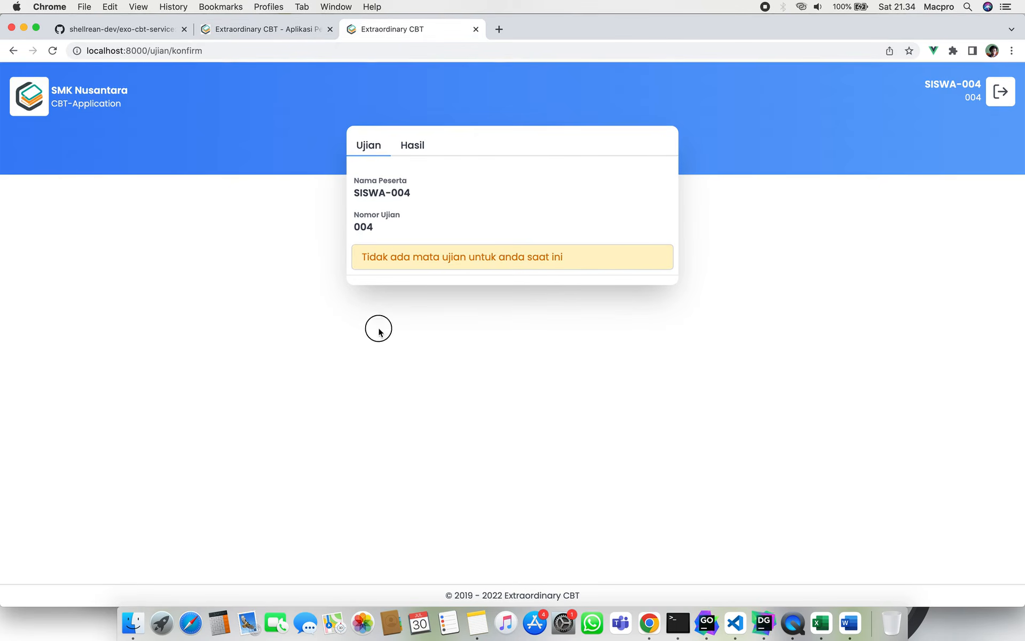
click(274, 30)
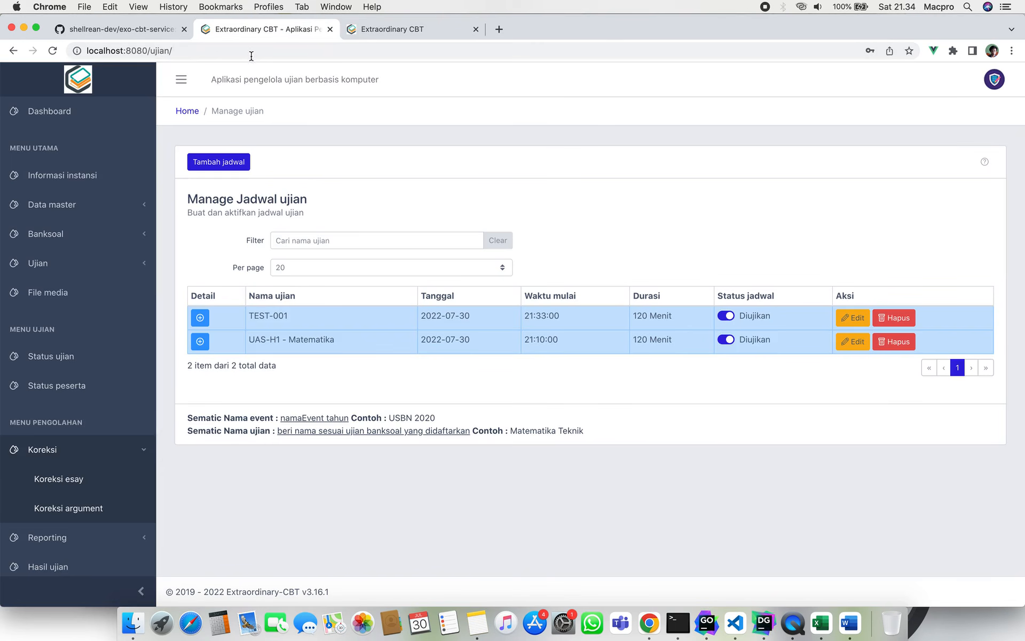
Check which jurusan the Matematika Teknik subject requires in the Matpel list.
click(116, 202)
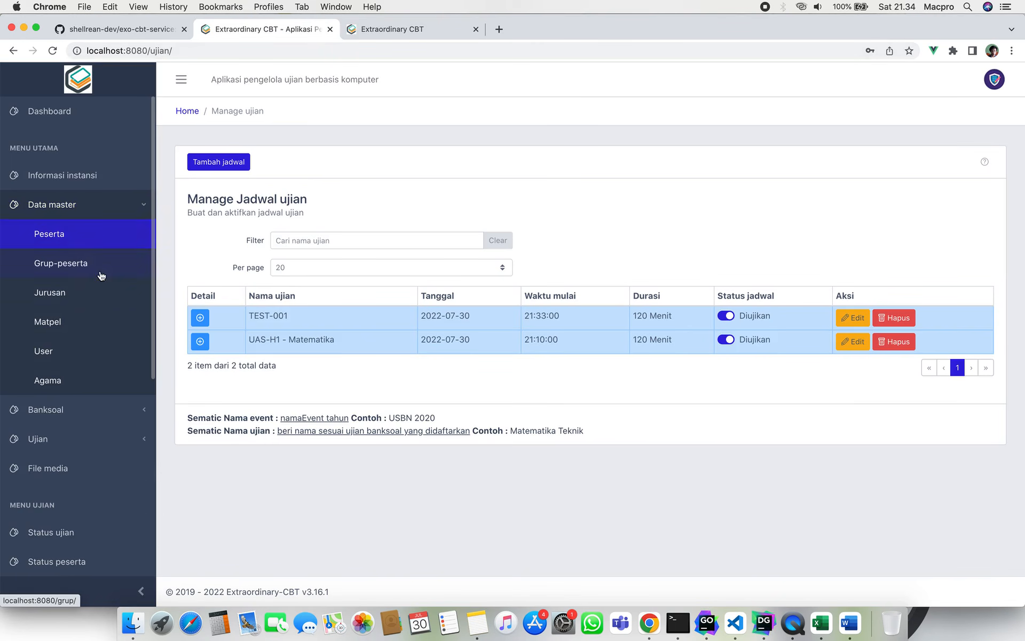
click(96, 401)
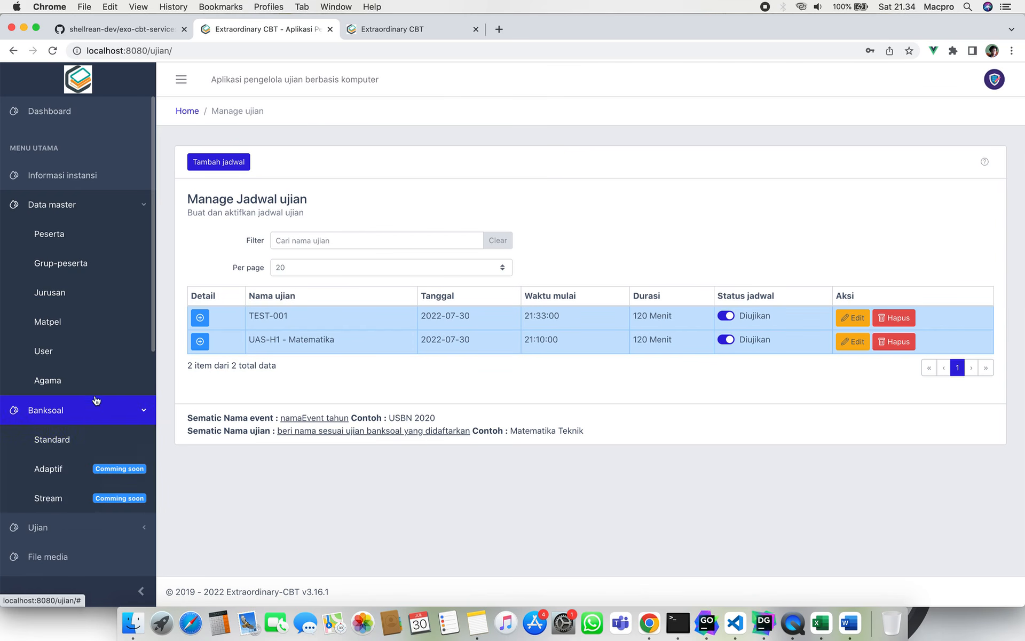
click(96, 297)
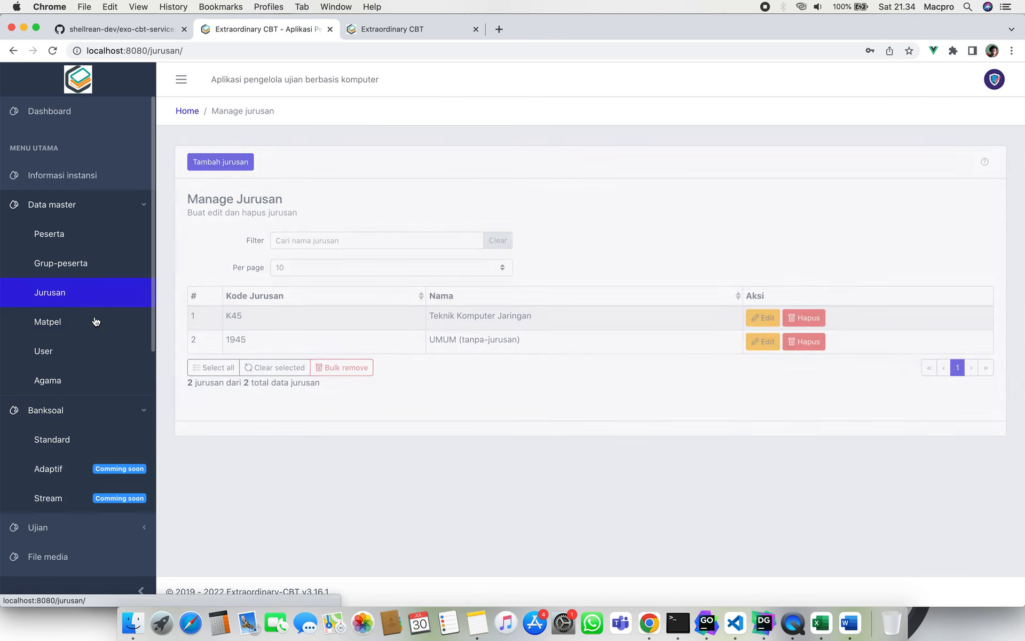
click(96, 321)
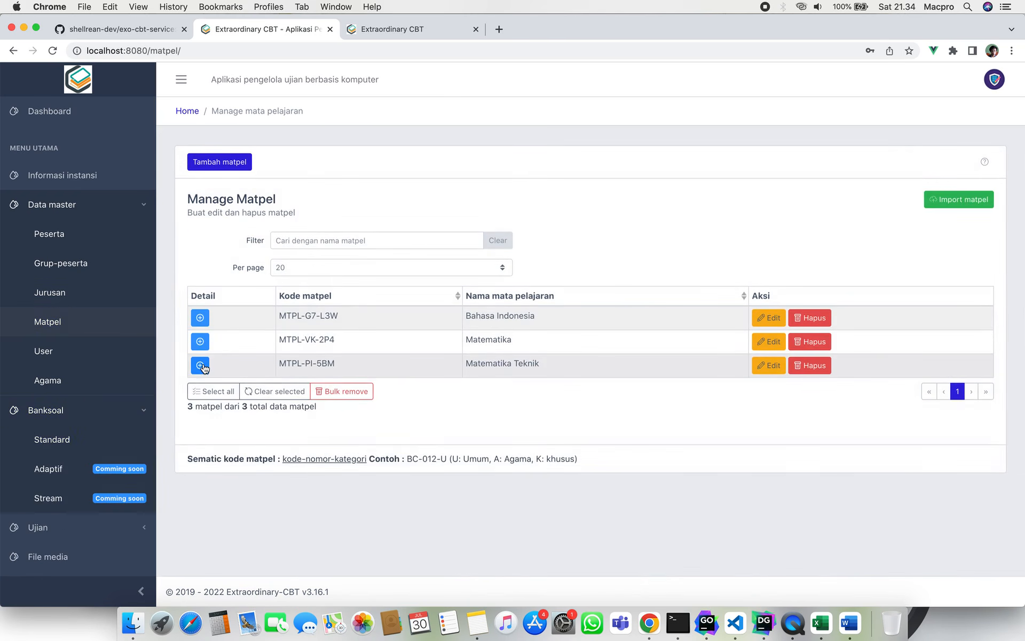
click(201, 366)
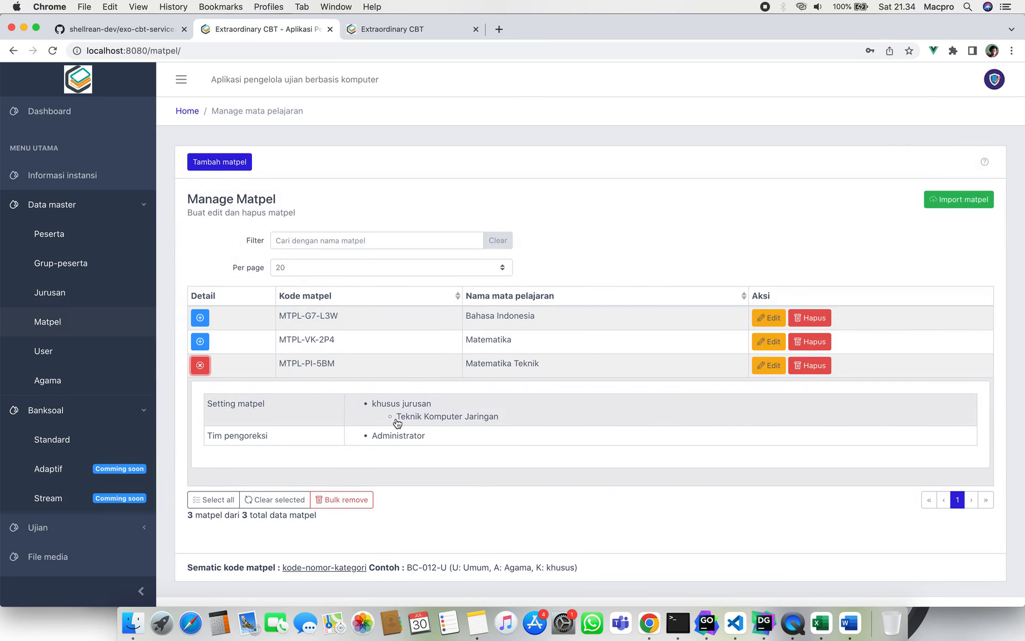
drag(399, 421, 502, 422)
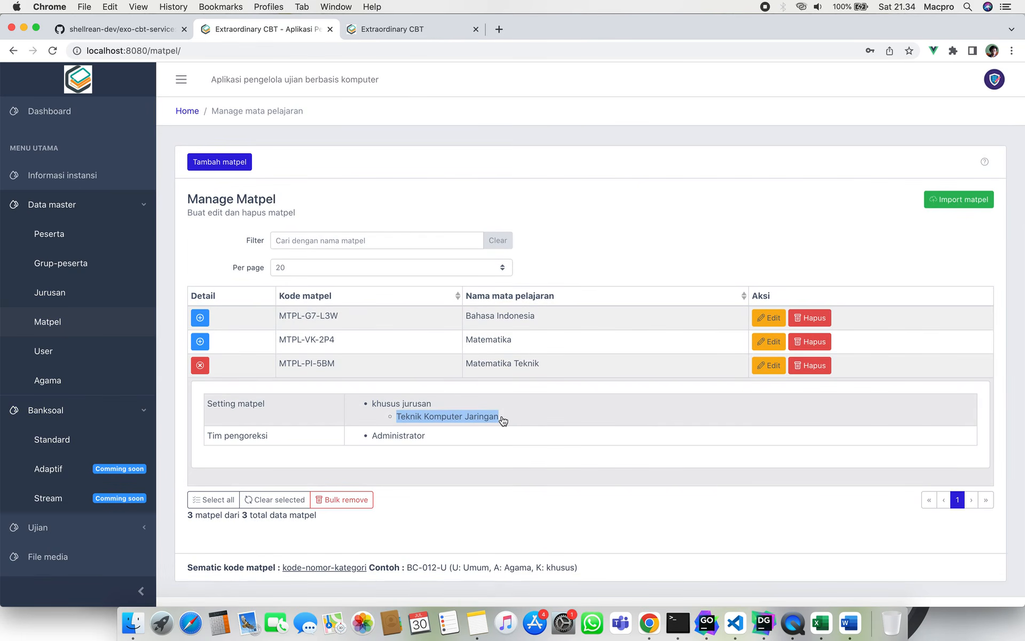
click(428, 31)
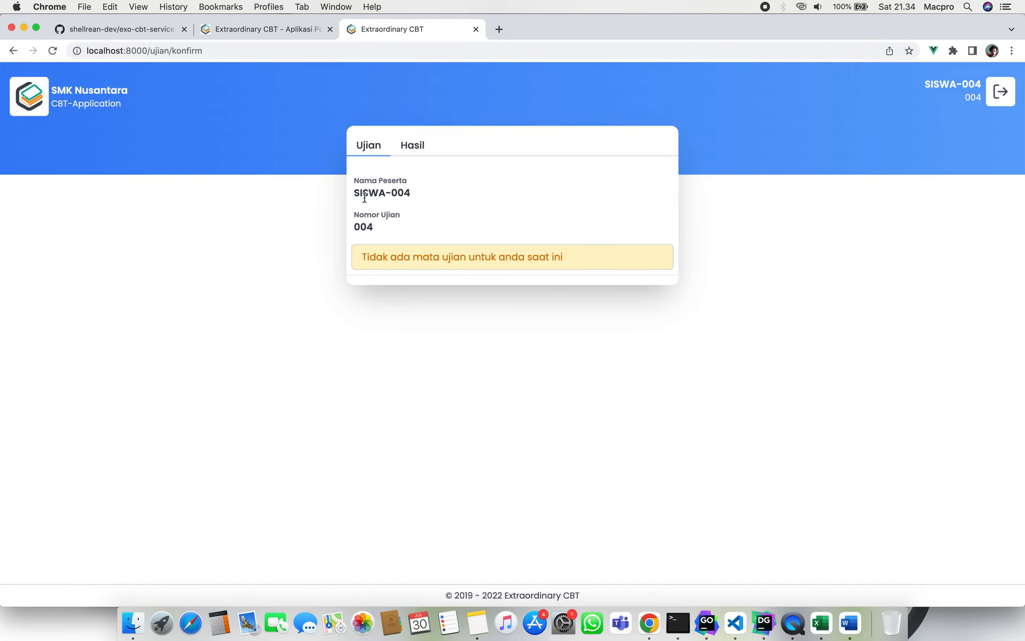
click(276, 28)
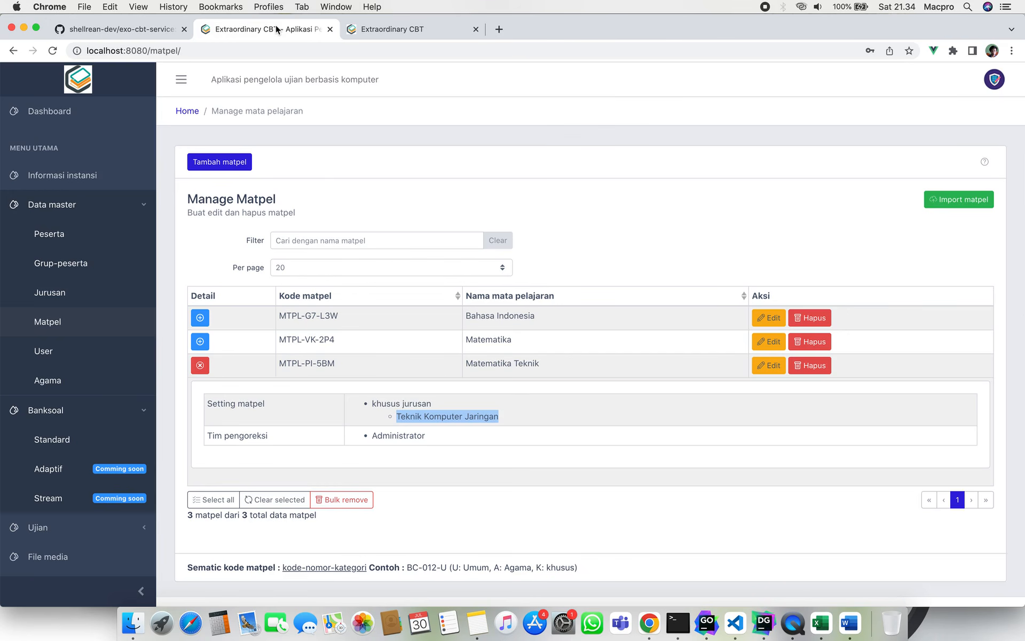
click(199, 365)
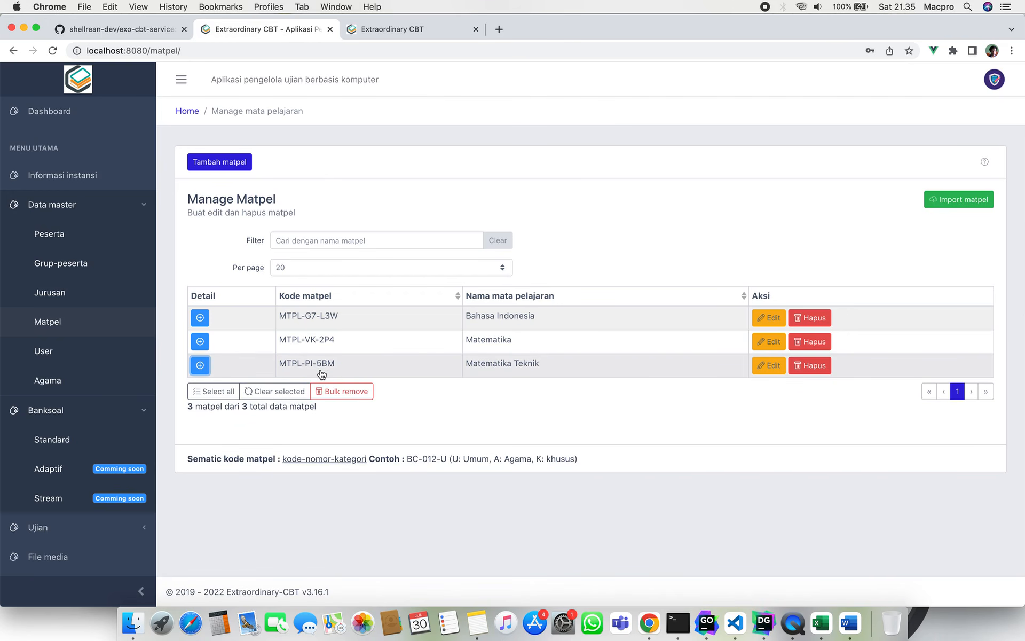
Edit participant SISWA-004, set the jurusan to Teknik Komputer Jaringan, and save.
click(69, 236)
scroll(397, 346, down, 1)
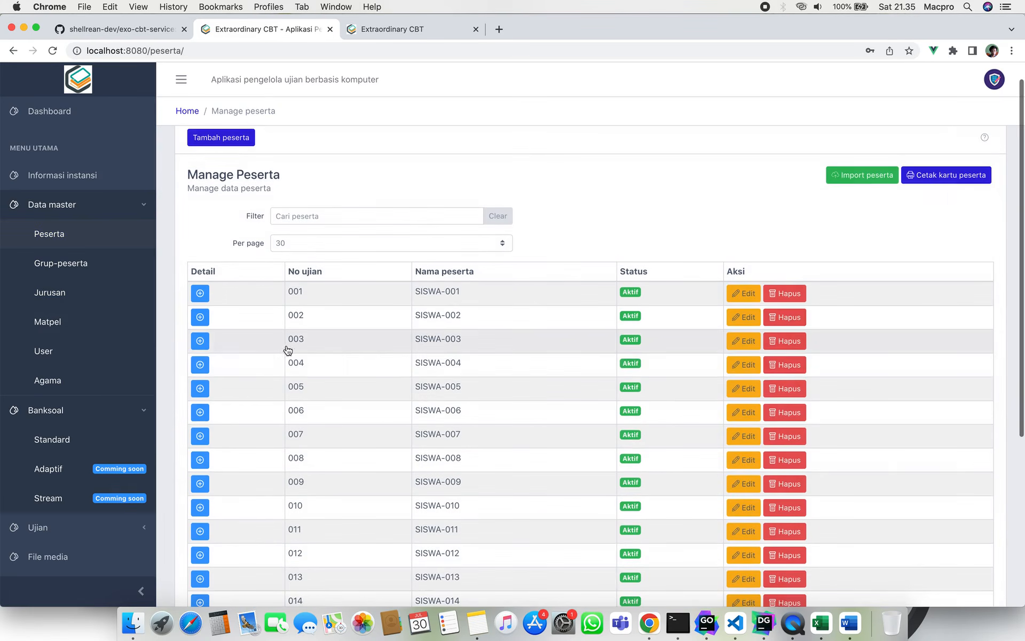
click(201, 364)
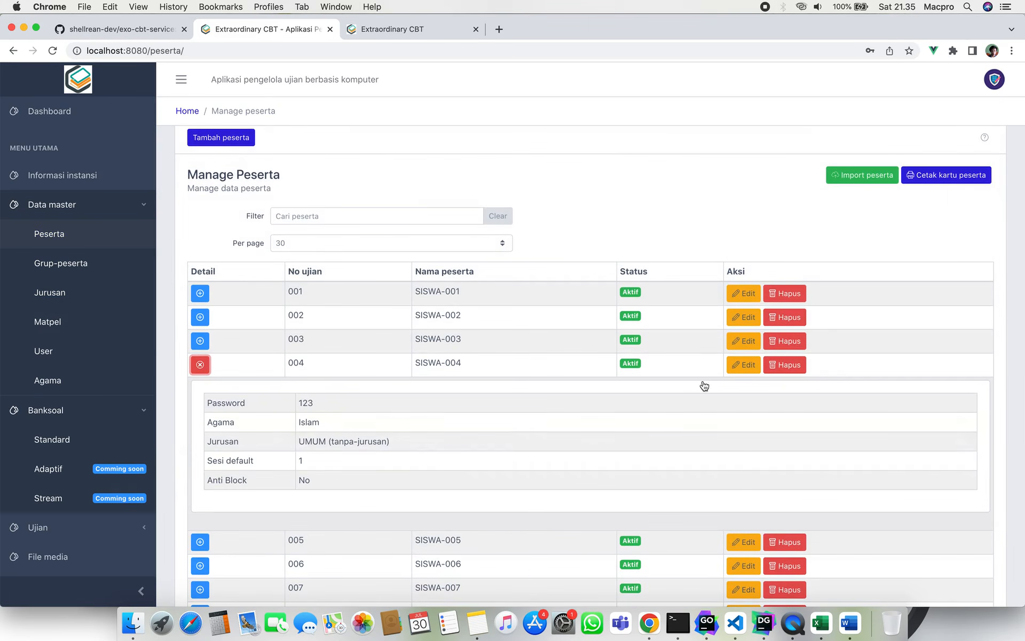
click(739, 365)
click(315, 385)
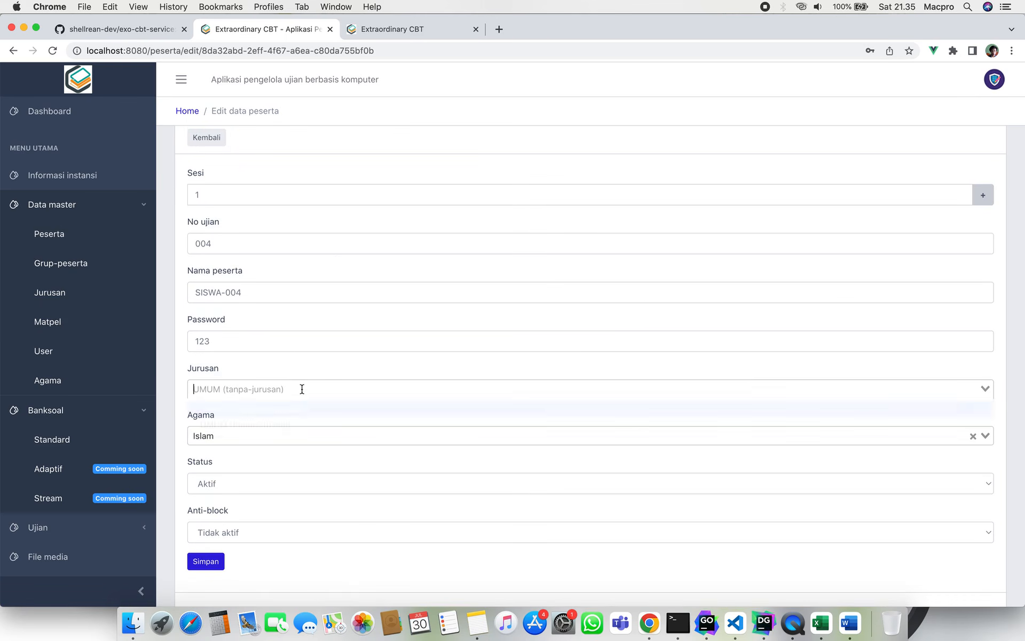
click(246, 407)
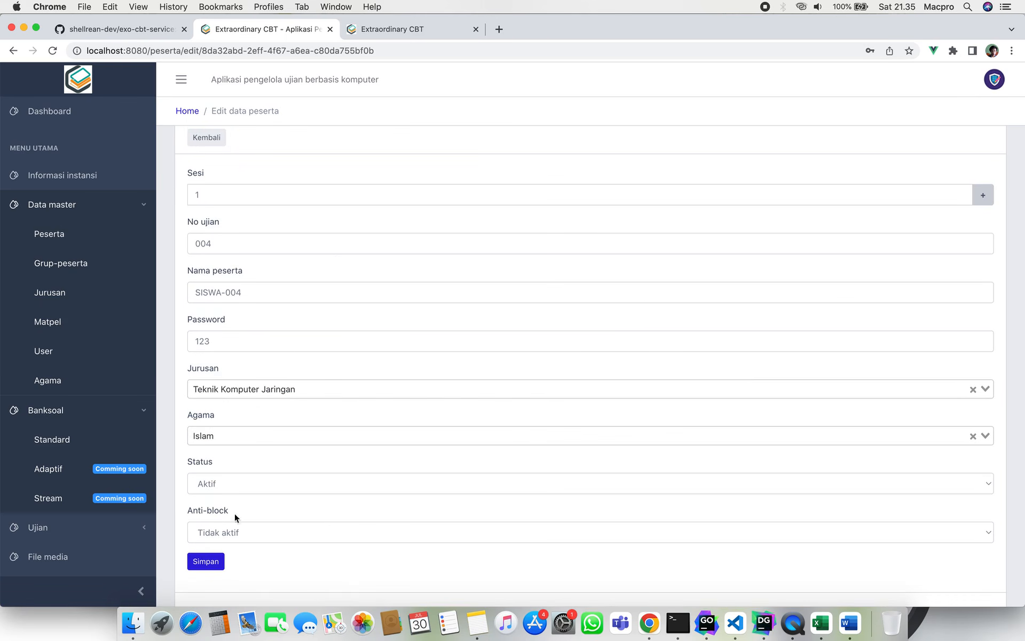
click(206, 561)
Reload the student portal, try entering TEST-001, and dismiss the 'Sesi belum ditentukan' error.
click(406, 29)
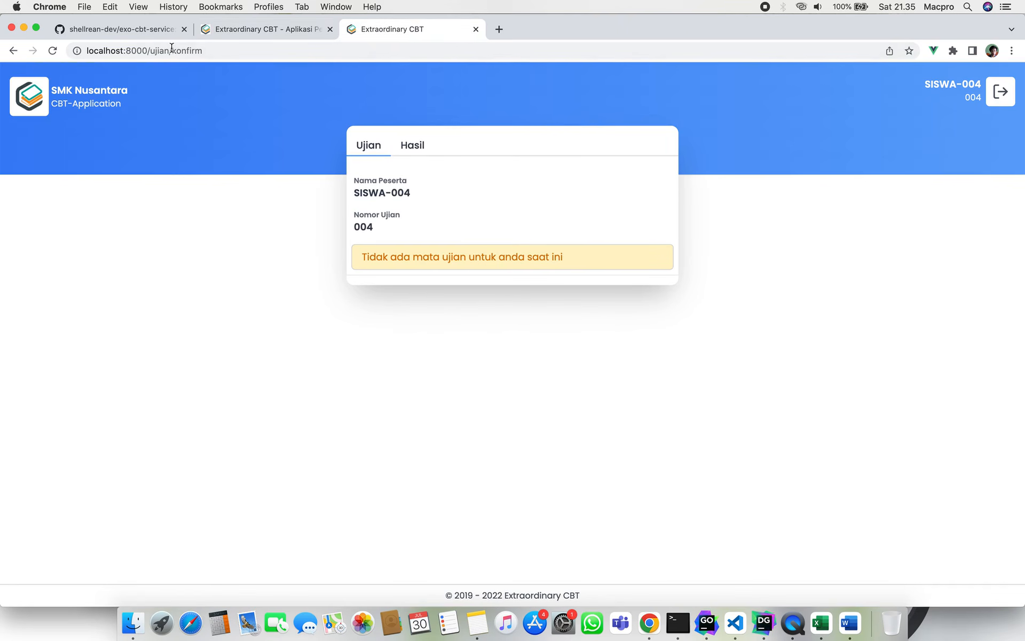
click(52, 50)
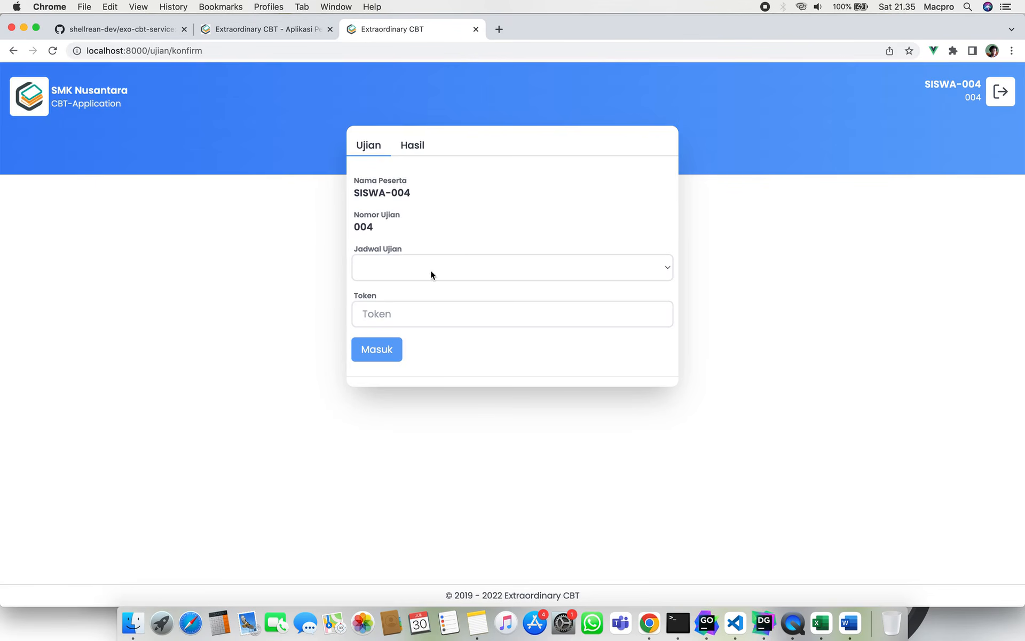
click(430, 271)
click(422, 270)
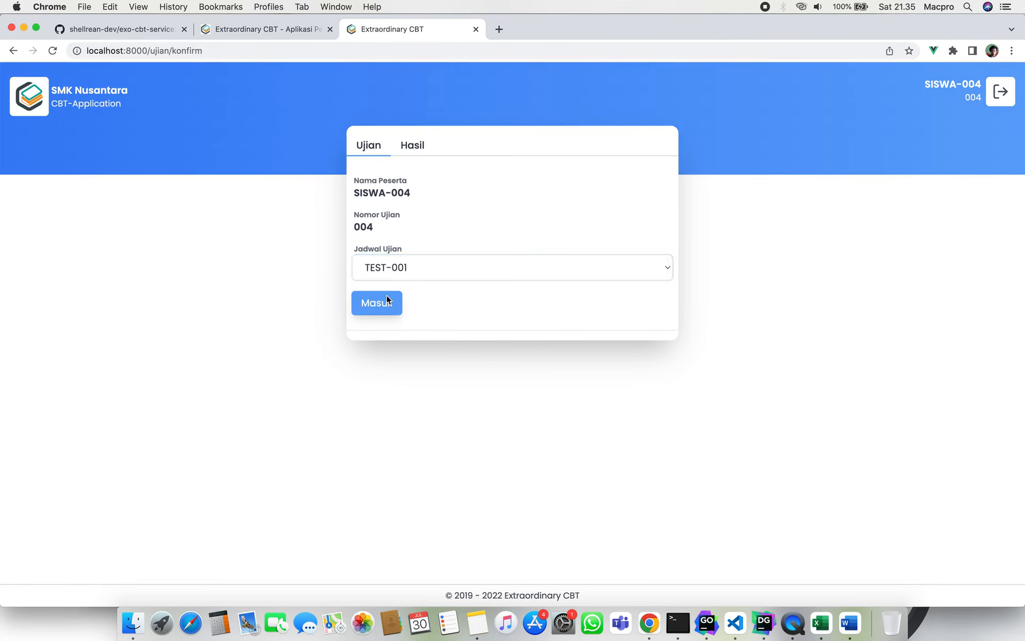
click(389, 301)
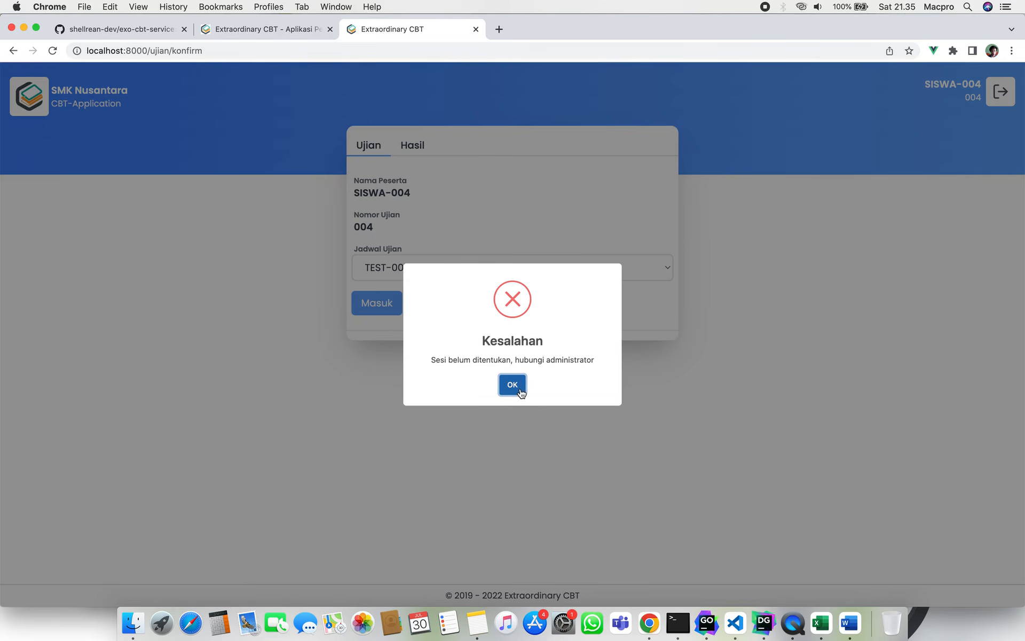
click(513, 386)
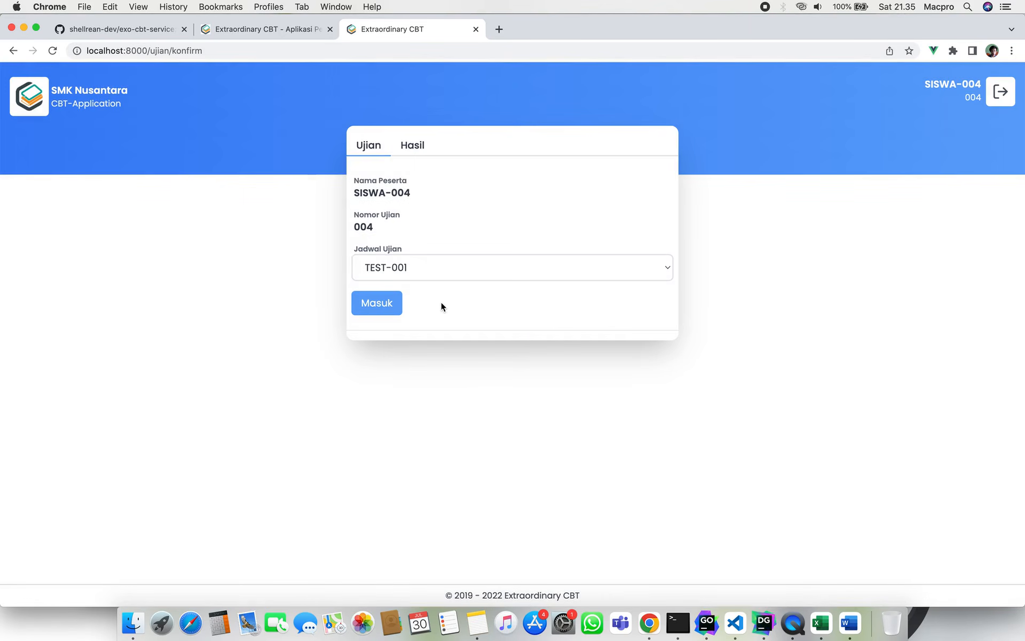
click(284, 29)
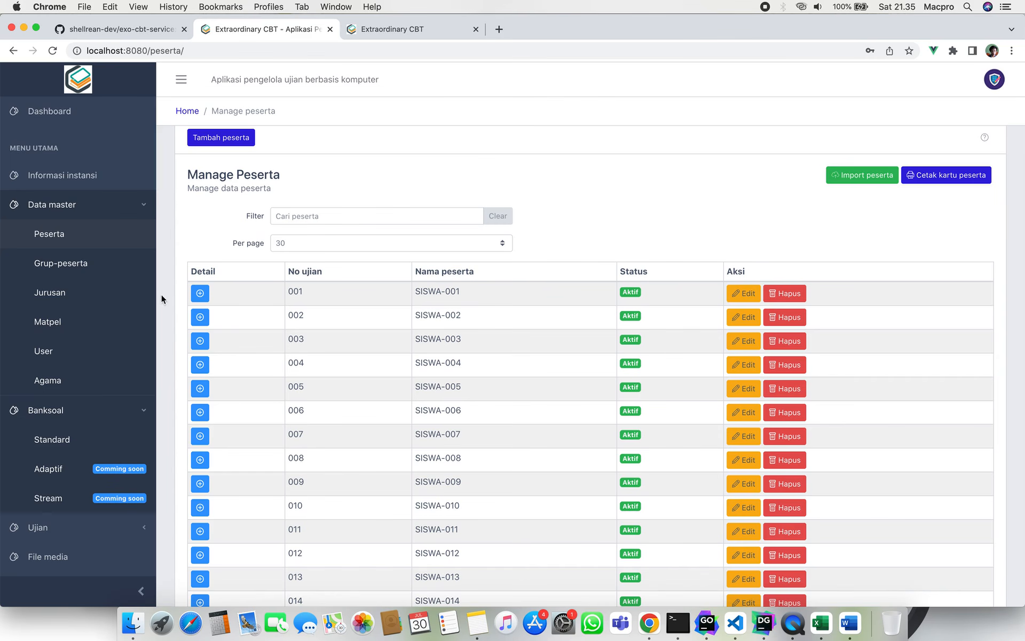
Show the exams in the Ujian Akhir Sekolah event under Ujian > Event ujian.
click(103, 205)
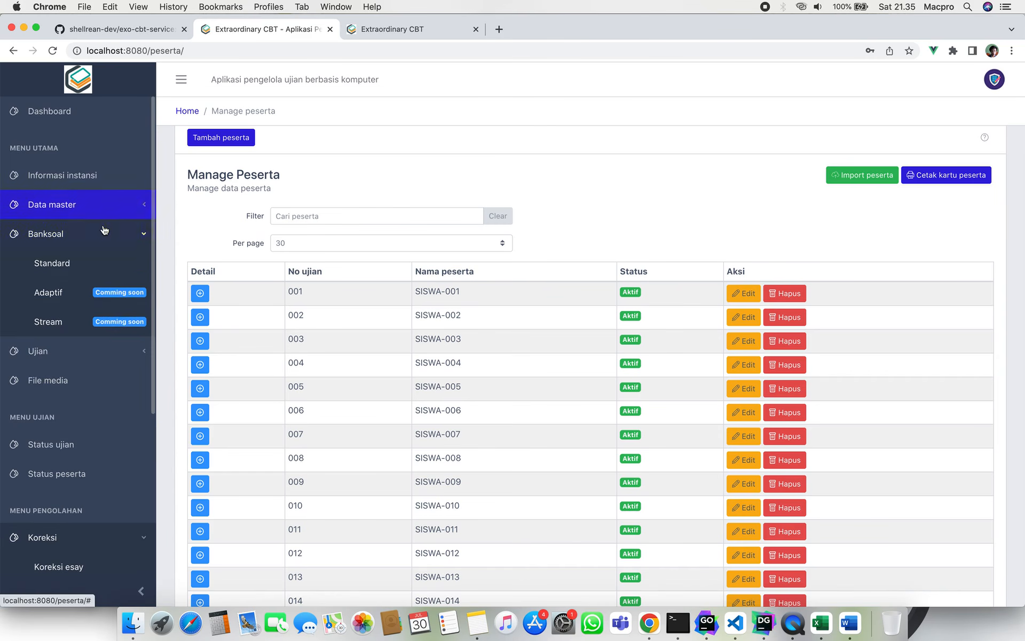
click(104, 234)
click(102, 213)
click(100, 241)
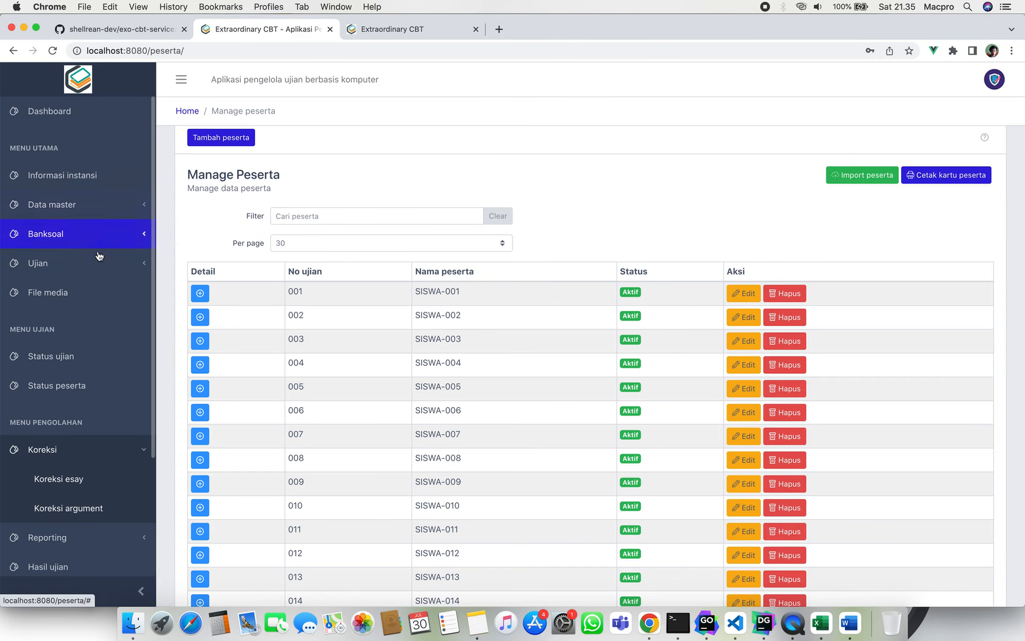
click(100, 262)
click(92, 291)
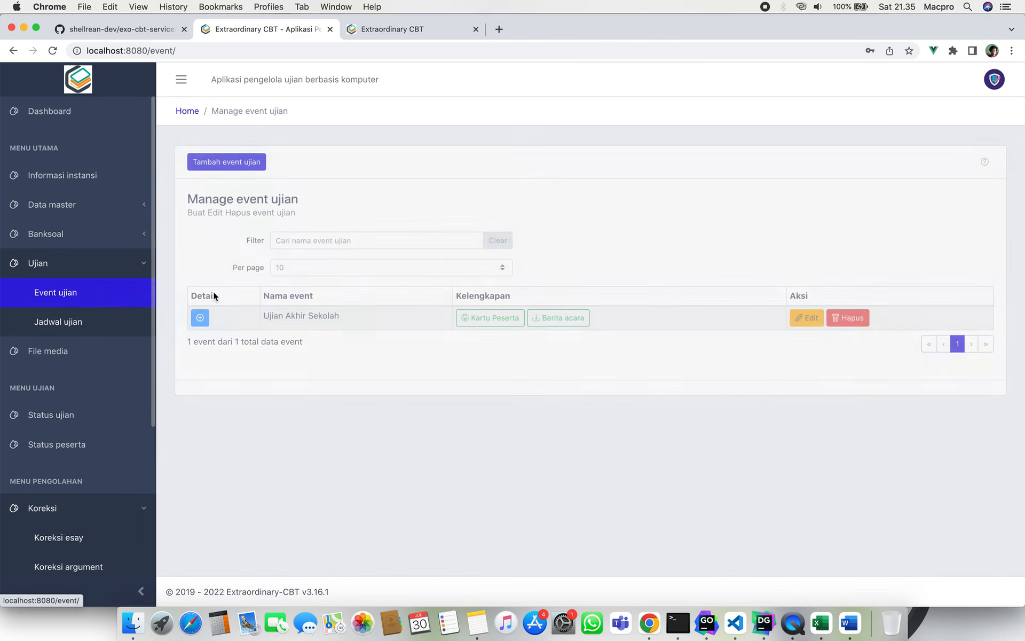
click(201, 319)
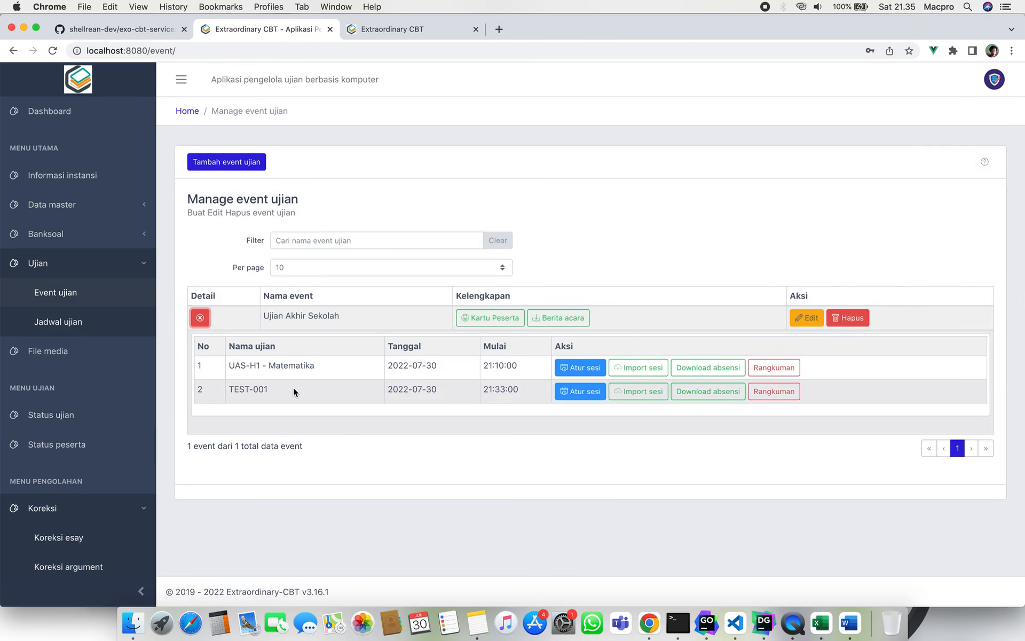
Copy TEST-001's sessions from the default session settings and confirm.
click(577, 391)
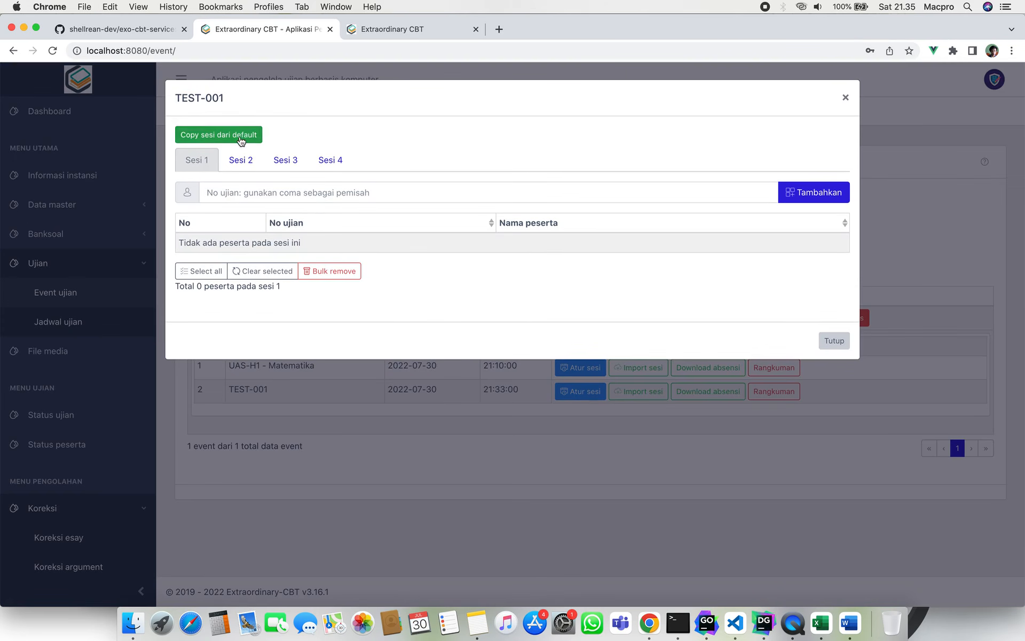
click(221, 135)
click(495, 391)
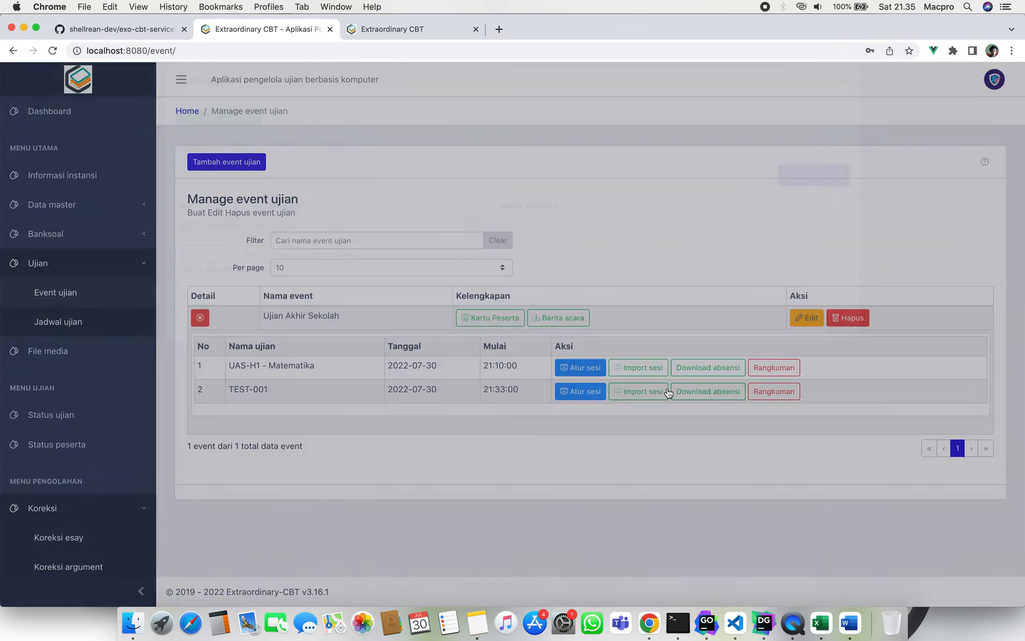
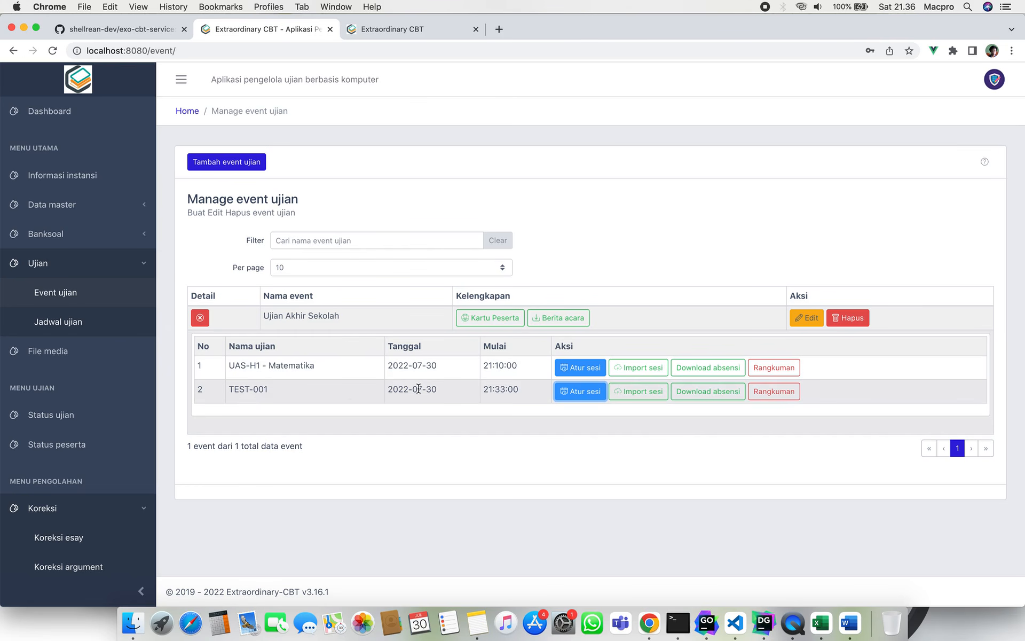
As the participant, start the TEST-001 exam and answer essay 1 with 'jAWABAN SAYA'.
click(383, 29)
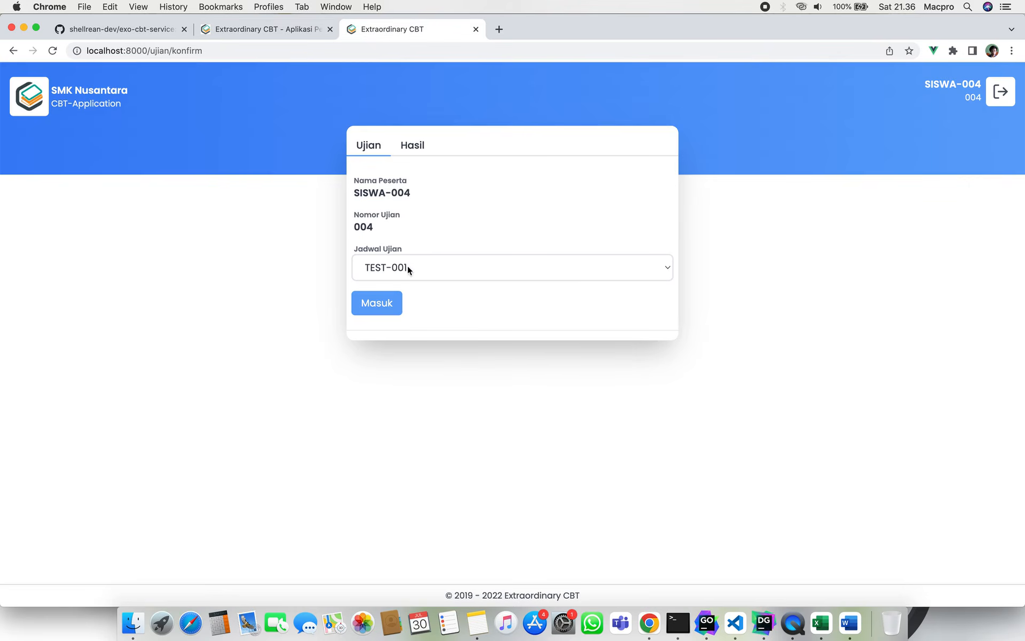
click(386, 303)
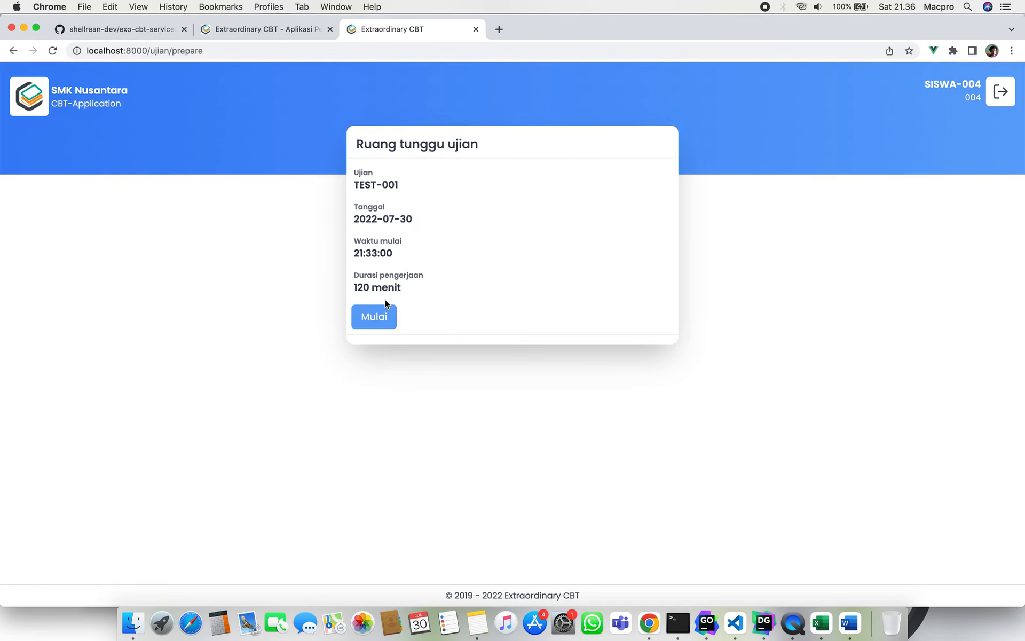
click(386, 318)
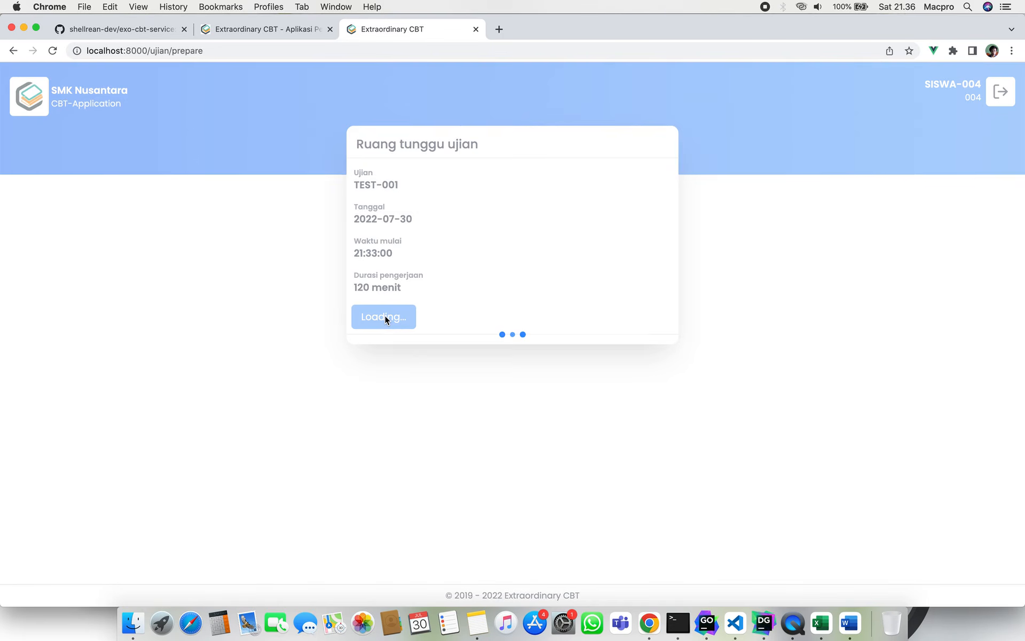
click(281, 316)
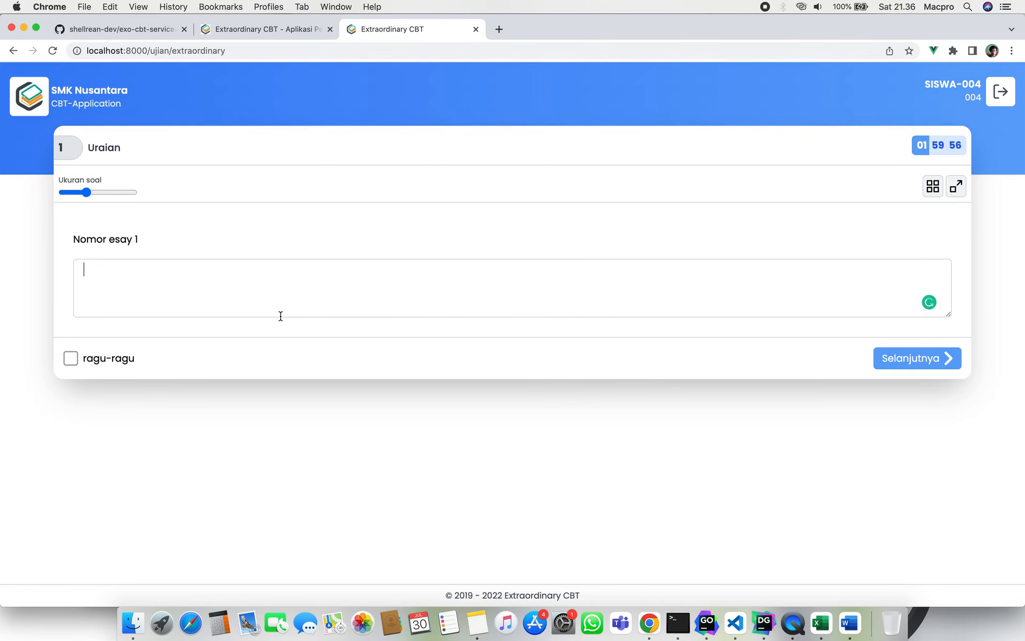
text(j)
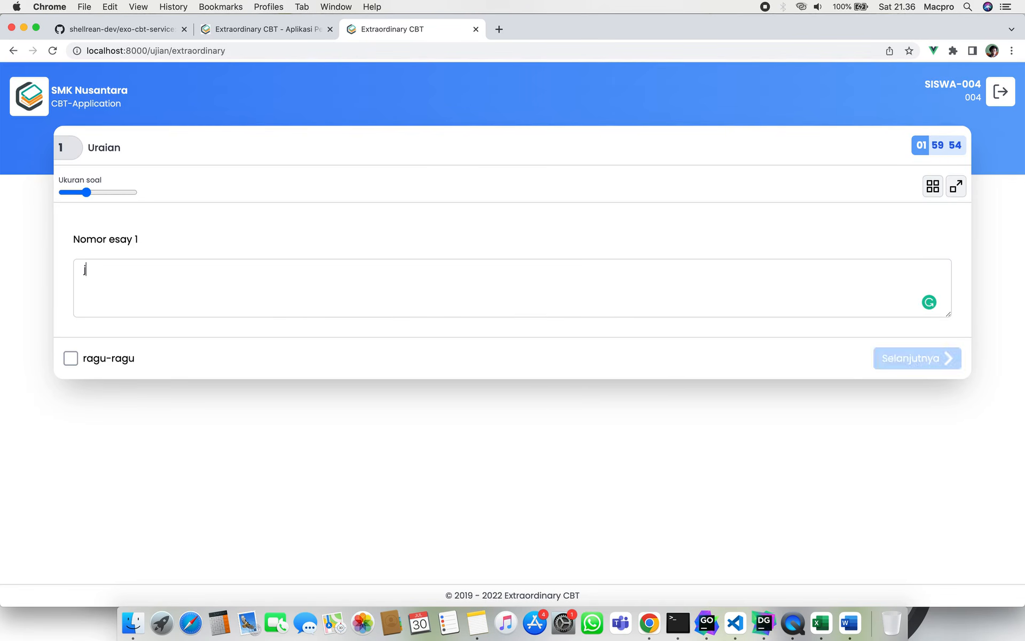
text(AWABAN SAYA)
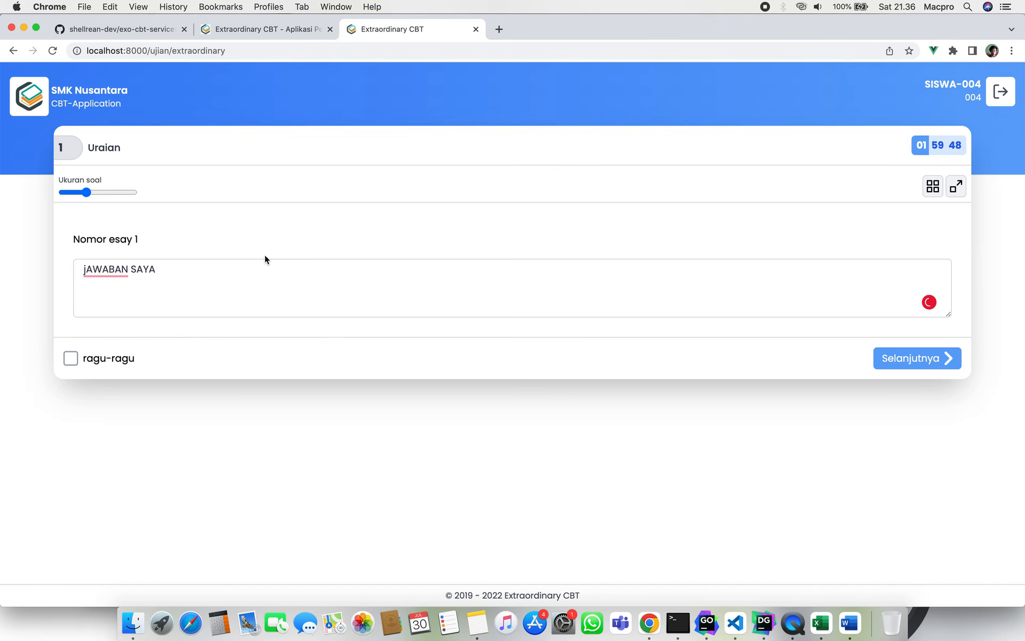
Answer essay 2 with 'Ini adalah jawaban saya' and check the question navigation overview.
click(889, 365)
click(501, 289)
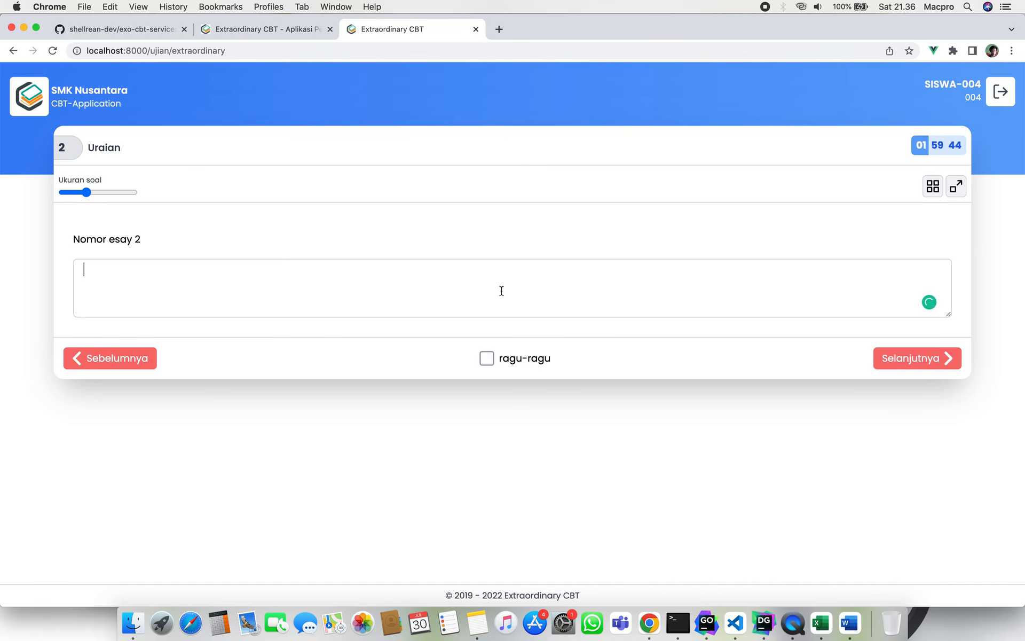
text(Ini adal)
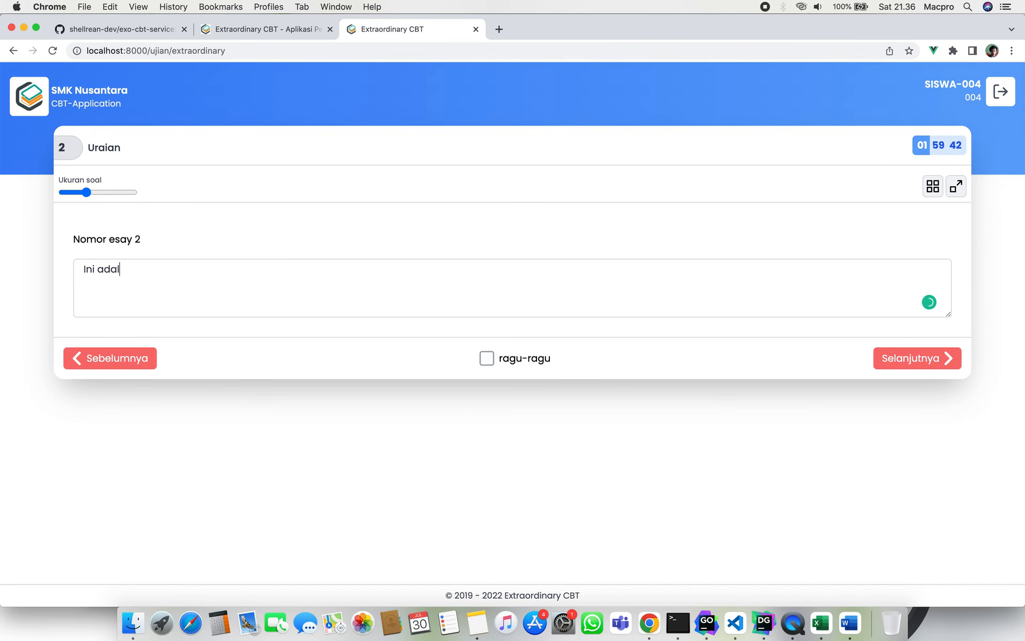
text(ah jawaban saya)
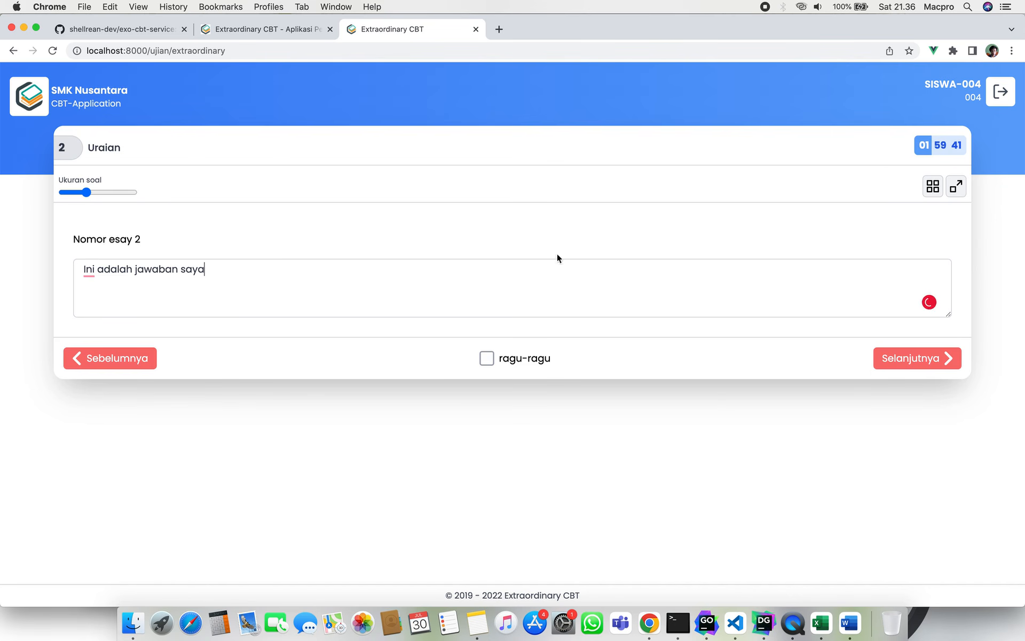
click(932, 188)
click(655, 212)
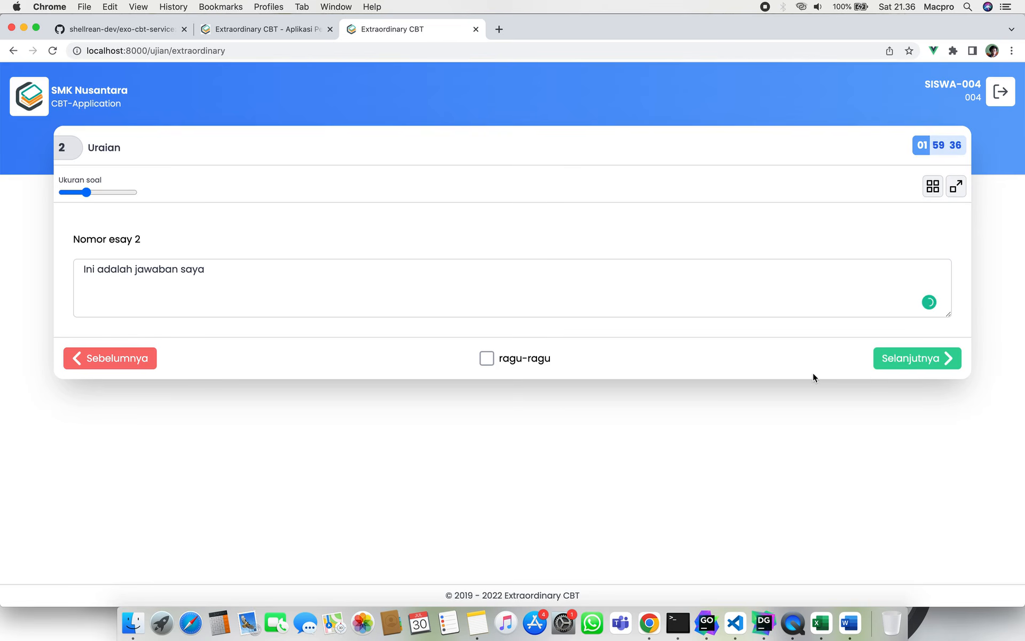
Confirm all answers are checked, finish the exam, and return to the admin app.
click(902, 360)
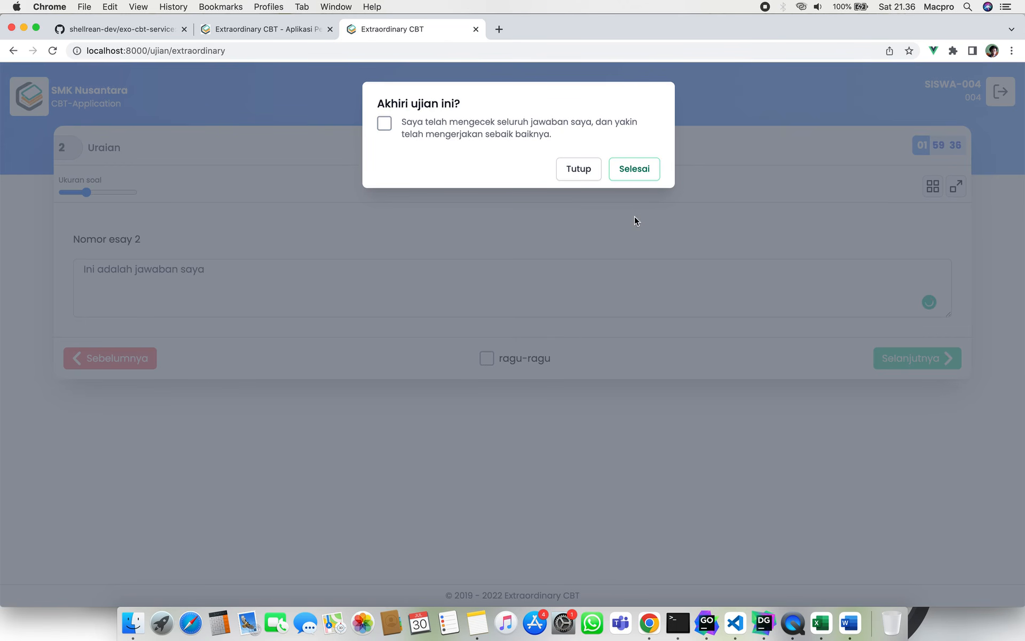
click(385, 124)
click(630, 171)
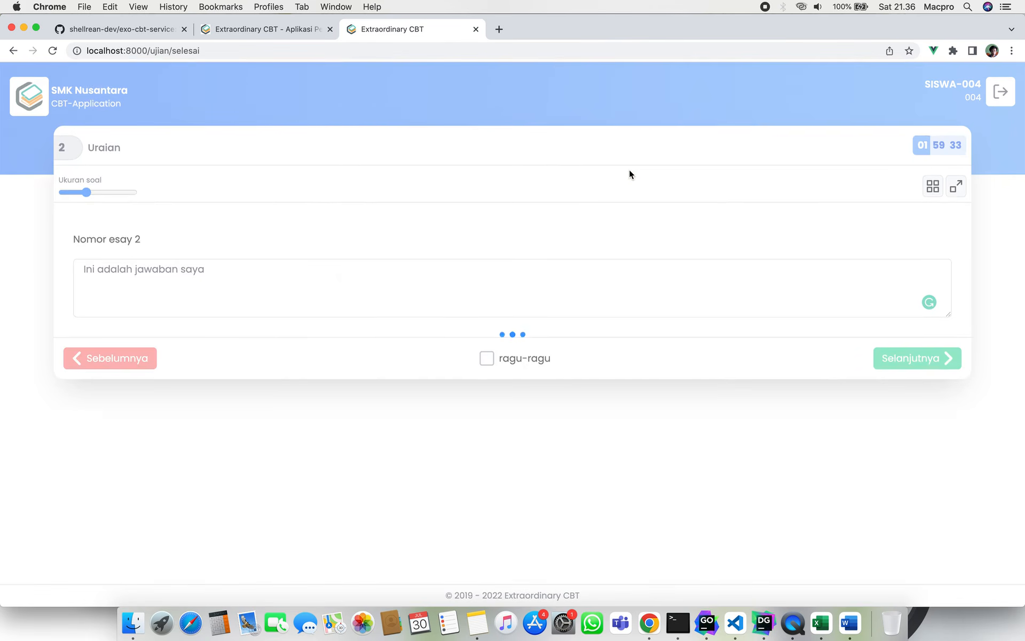
click(375, 251)
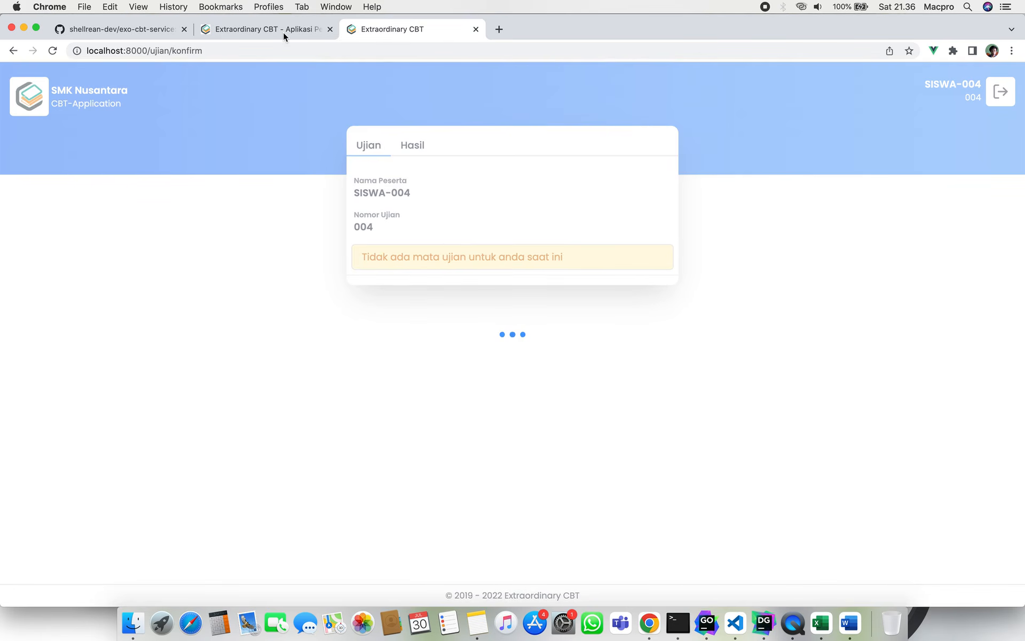
click(283, 32)
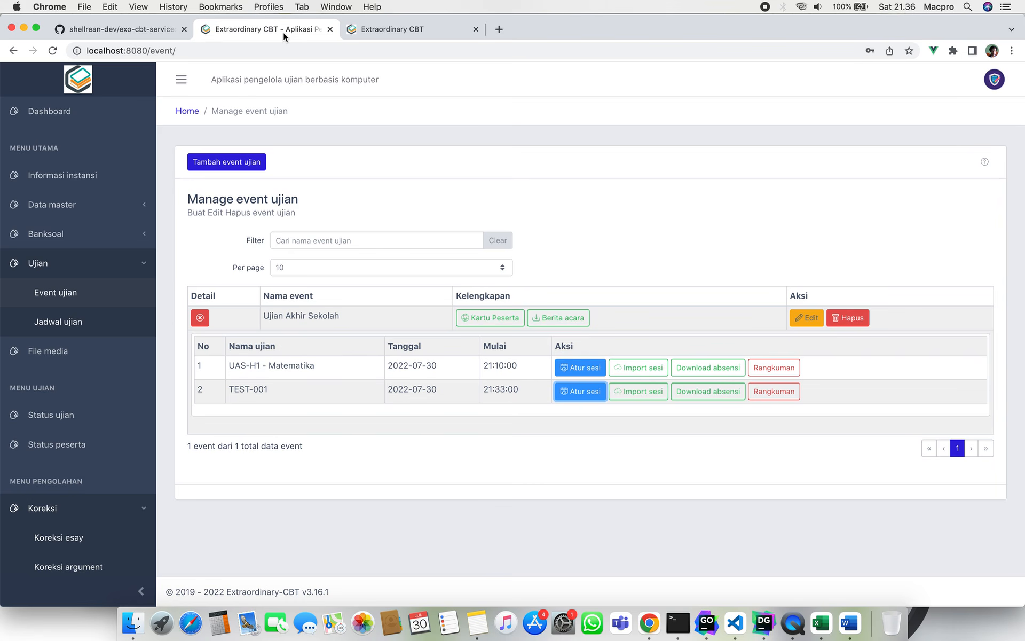
Under Koreksi > Koreksi esay, start correcting the BKSL-UIY-2022 question bank's two answers.
click(119, 267)
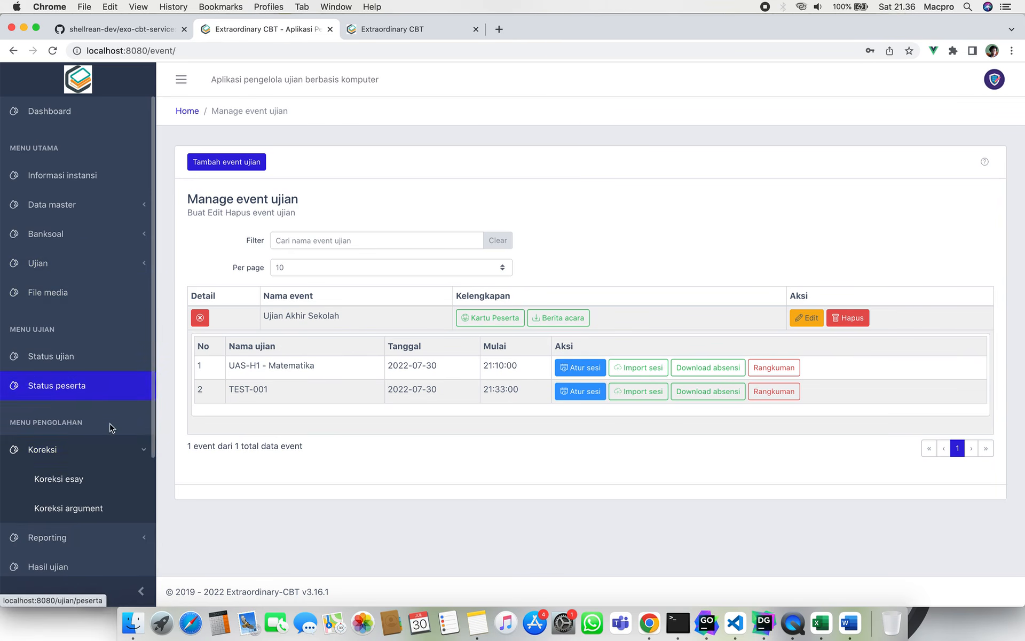
click(118, 480)
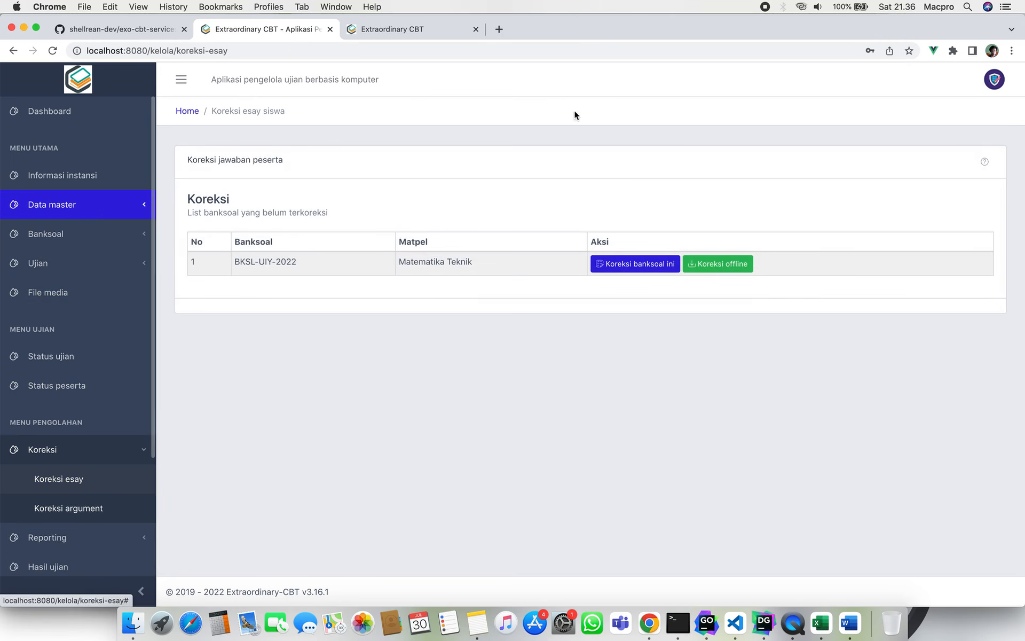
click(993, 80)
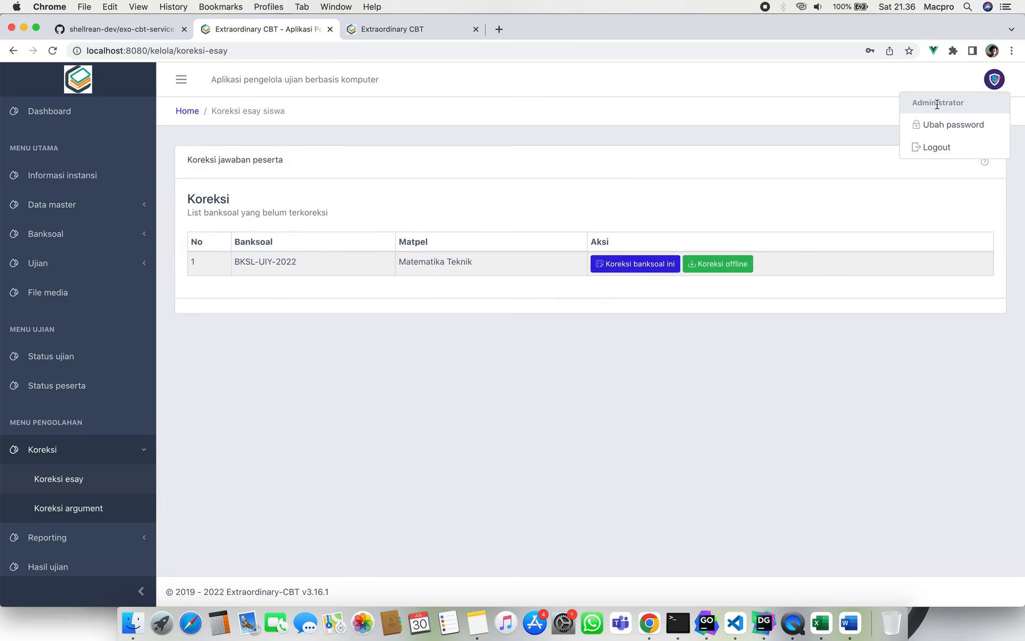
click(572, 397)
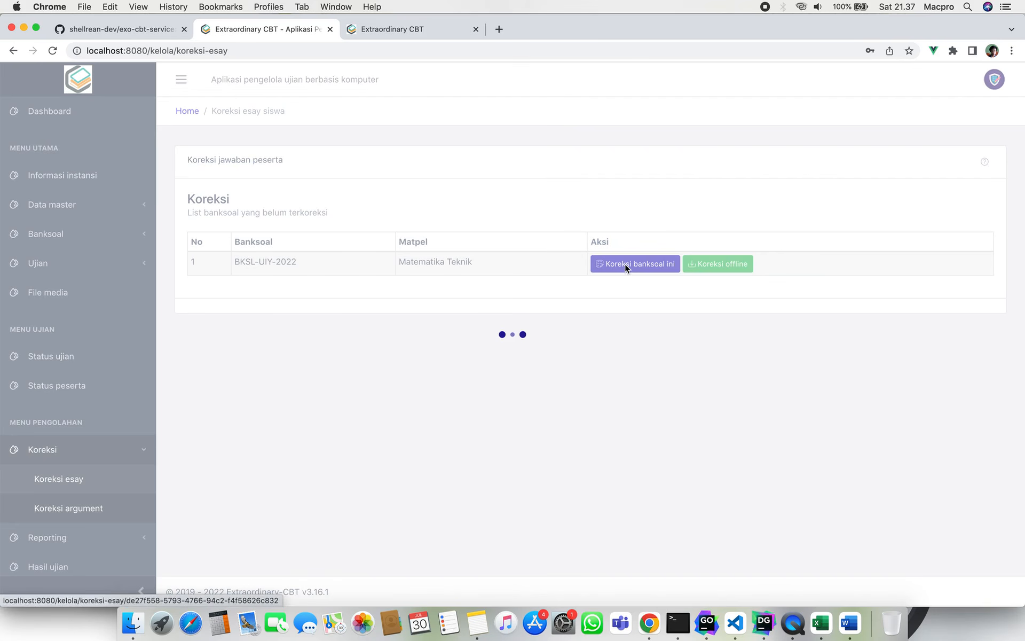
click(626, 266)
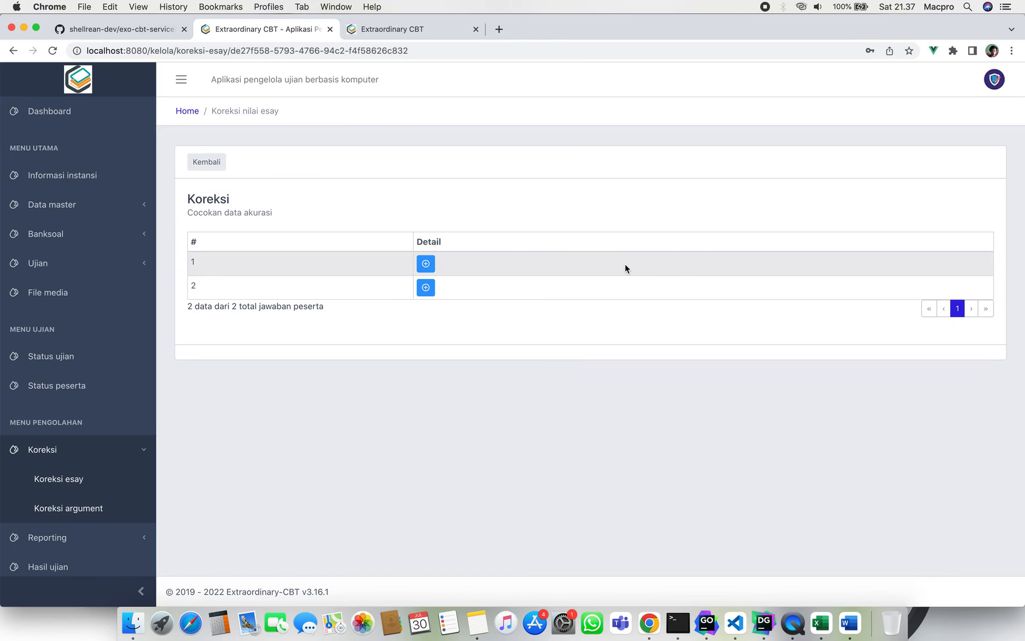
Review the first participant's essay answer 'jAWABAN SAYA' and enter a score of 0.5.
click(426, 263)
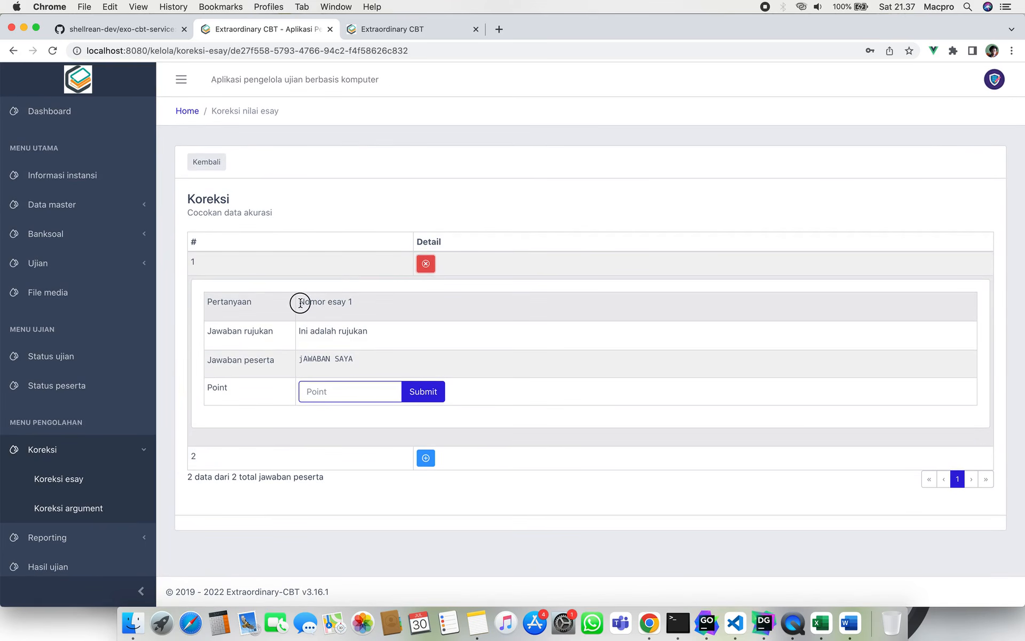
drag(297, 302, 384, 305)
drag(299, 329, 389, 336)
click(303, 357)
drag(302, 357, 361, 360)
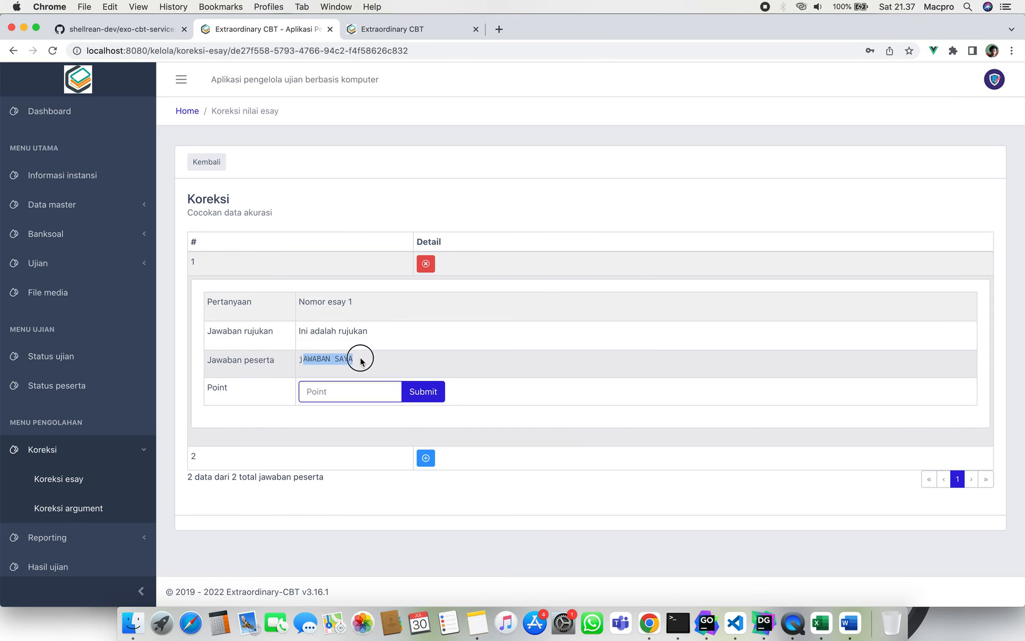
click(366, 391)
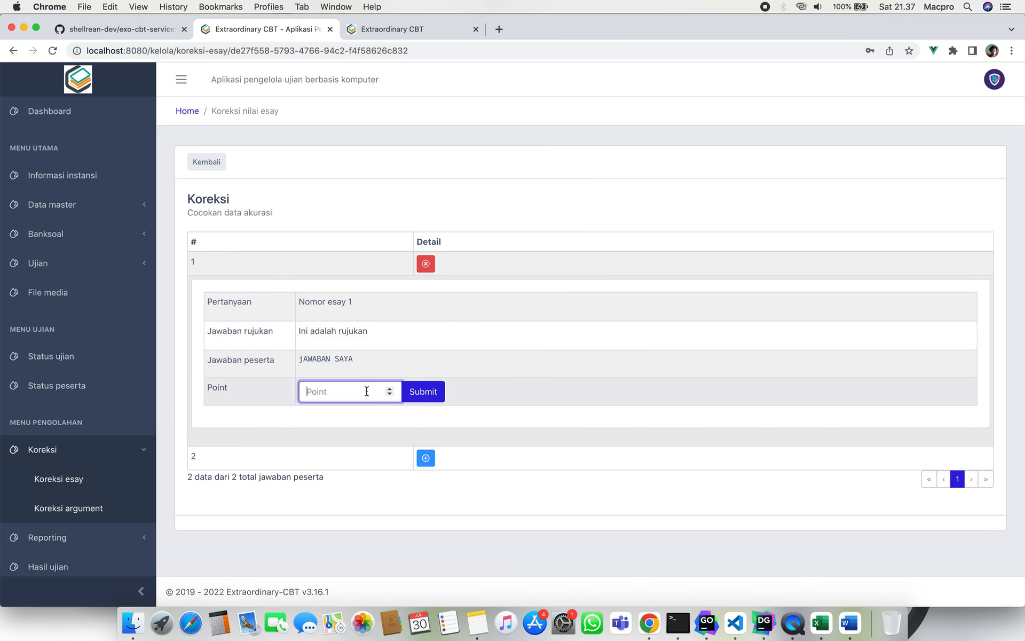
text(1)
key(BackSpace)
text(0)
key(BackSpace)
text(0.5)
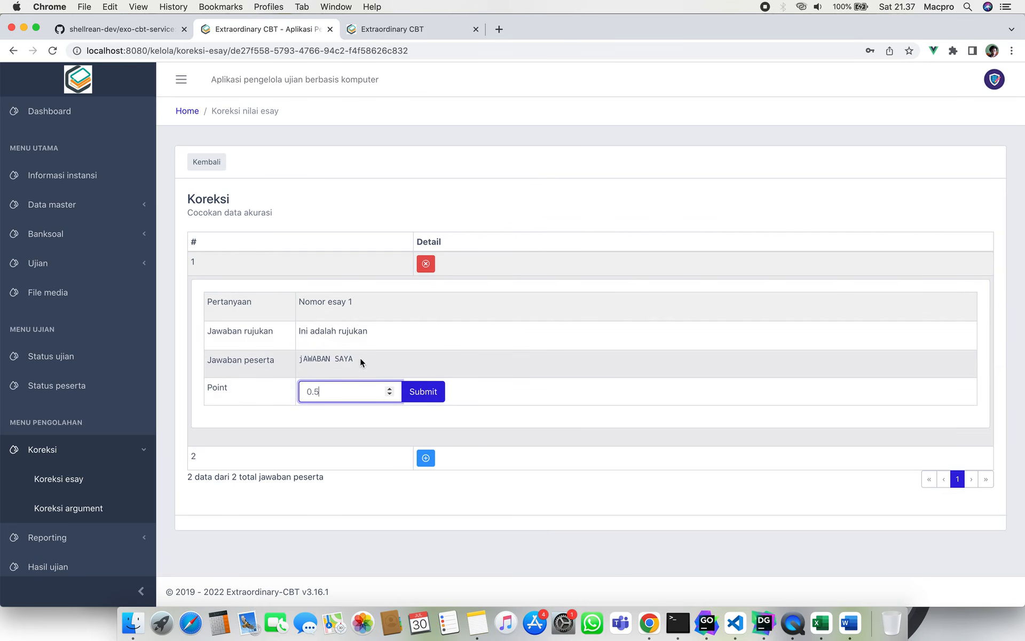
Submit the 0.5 score for the first essay answer.
drag(360, 357, 296, 361)
click(296, 361)
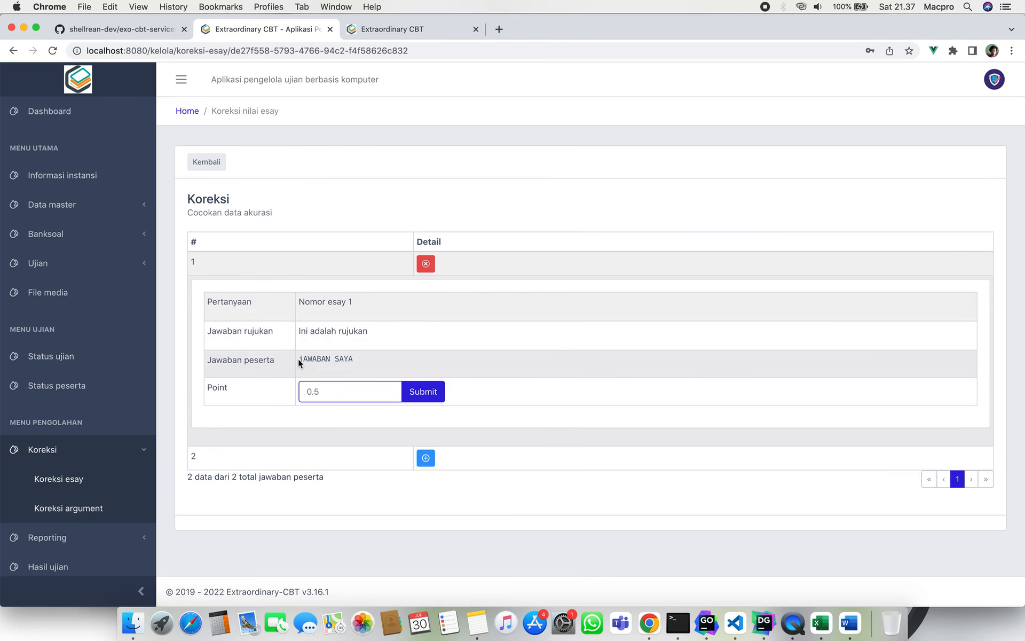
click(328, 392)
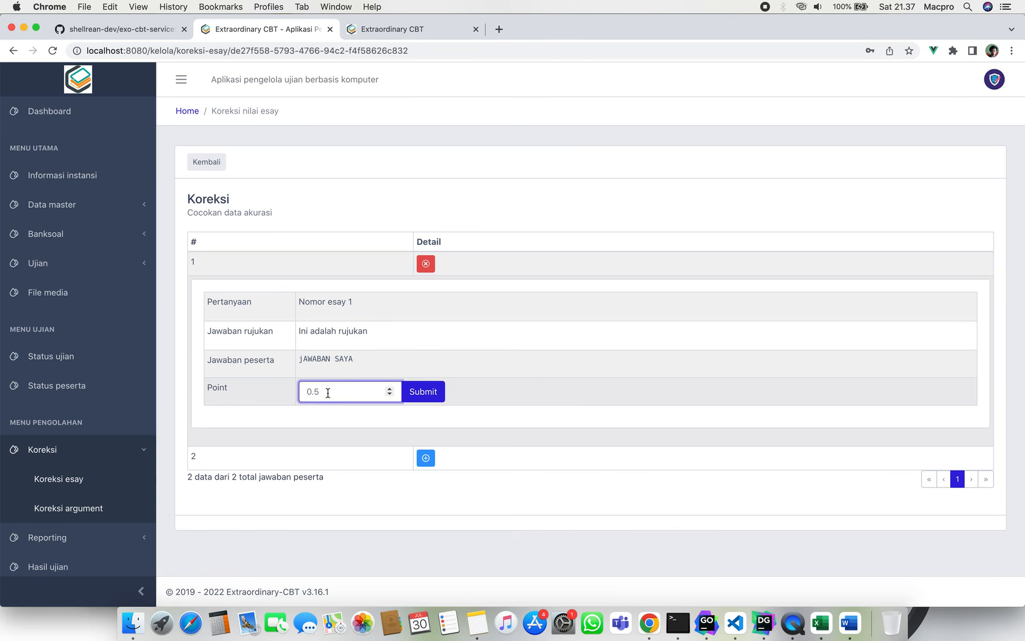
click(568, 348)
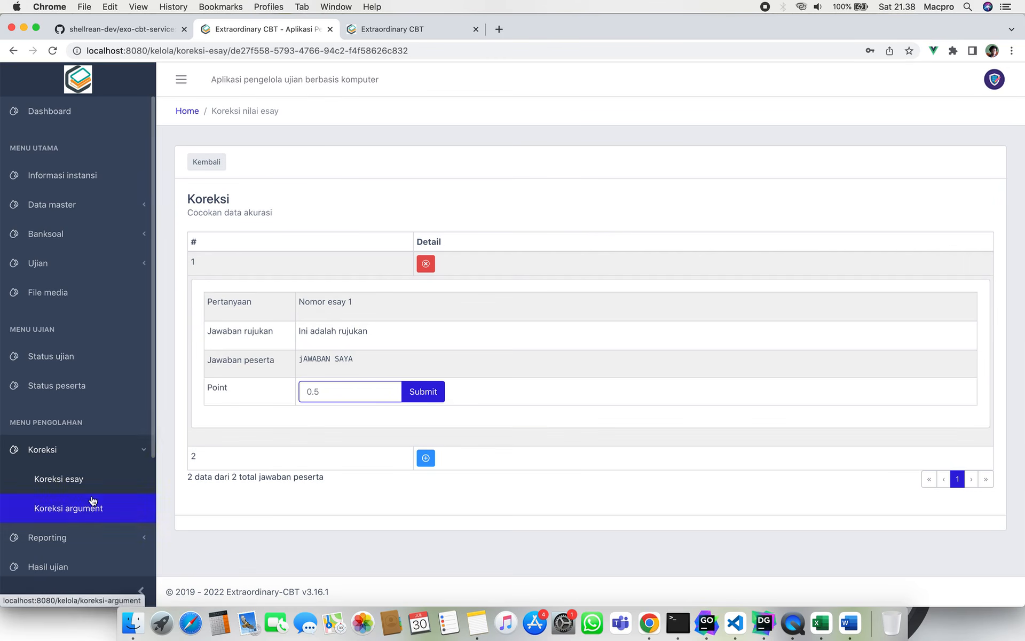
click(123, 448)
scroll(123, 449, down, 5)
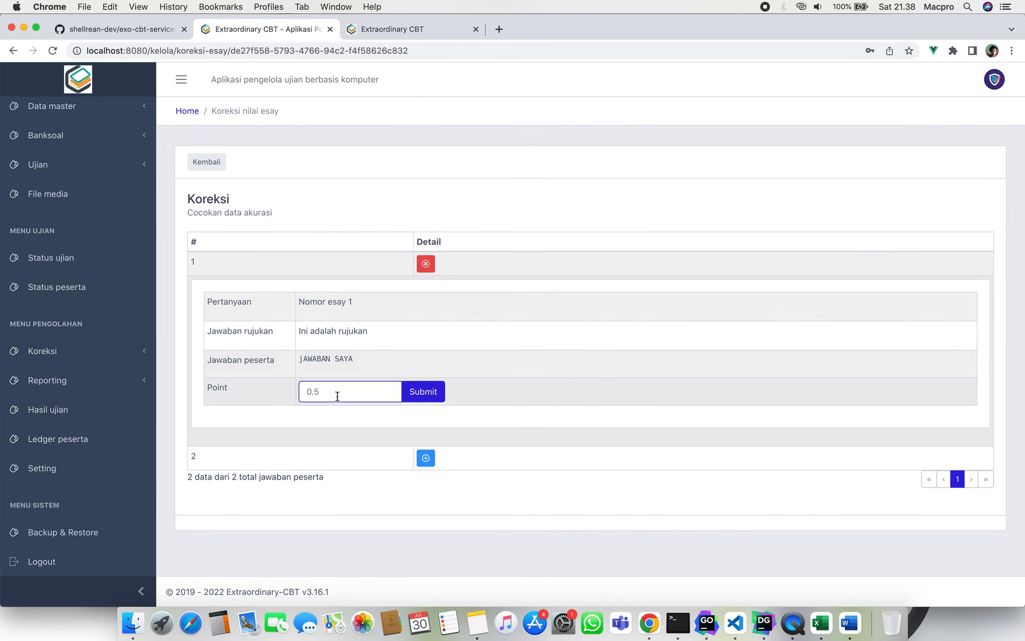
click(424, 391)
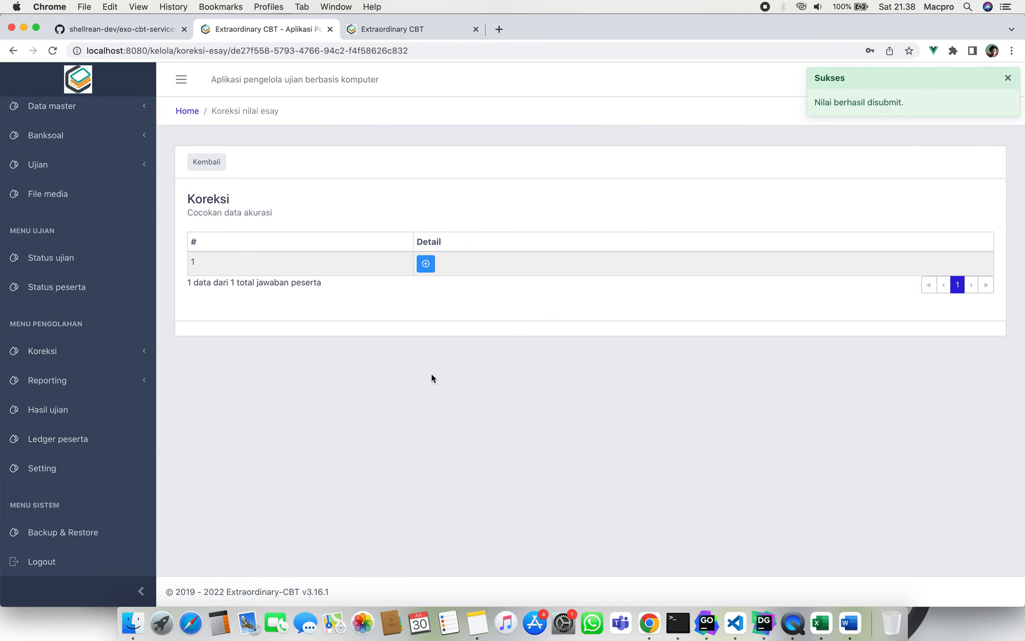
Give the remaining essay answer 1 point, submit it, and return to the correction list.
click(426, 263)
click(358, 389)
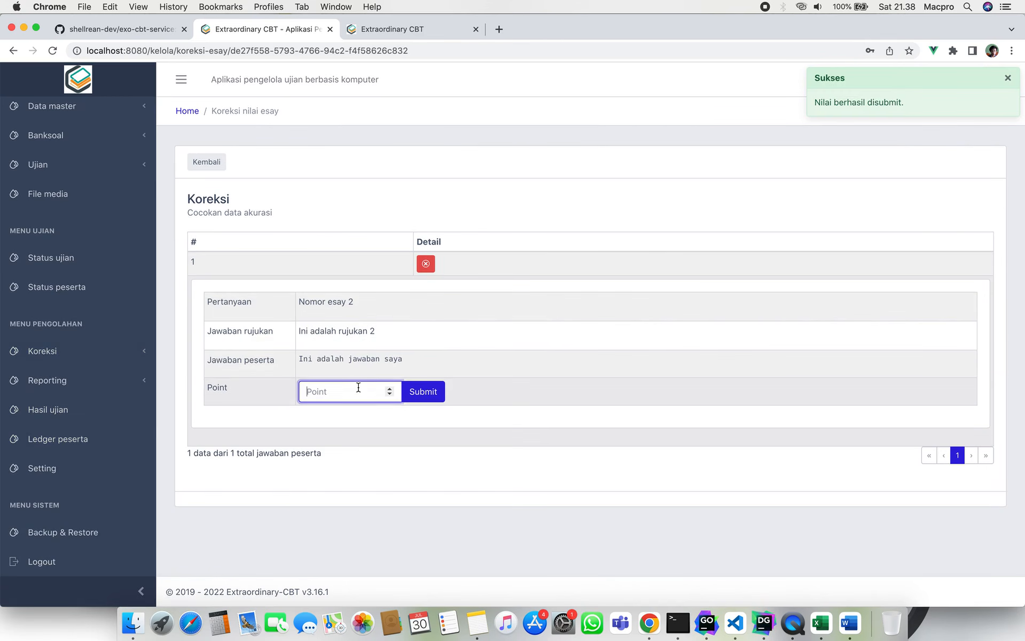
text(1)
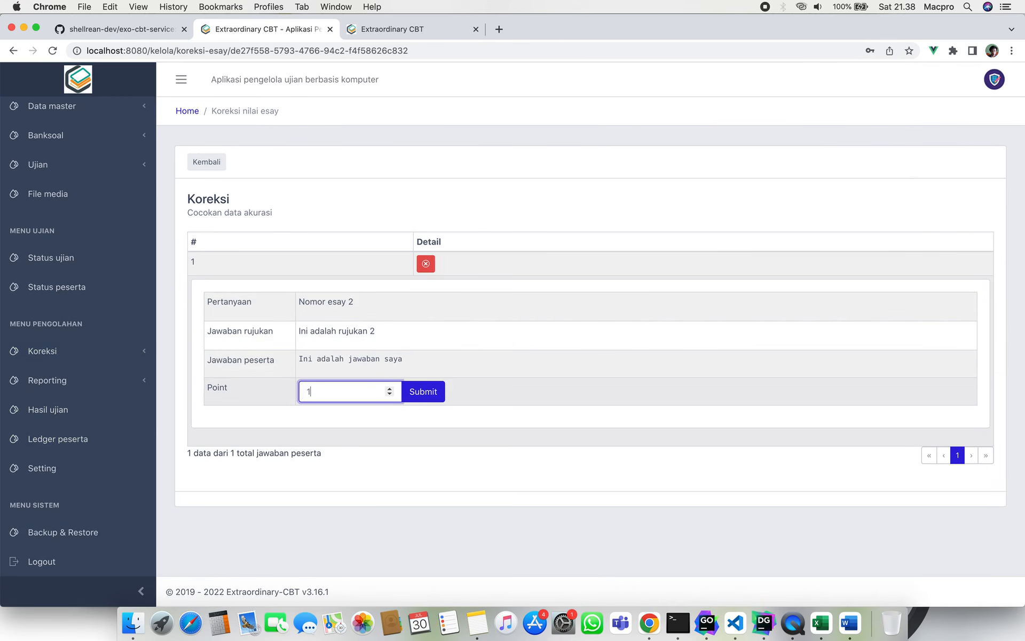
click(424, 399)
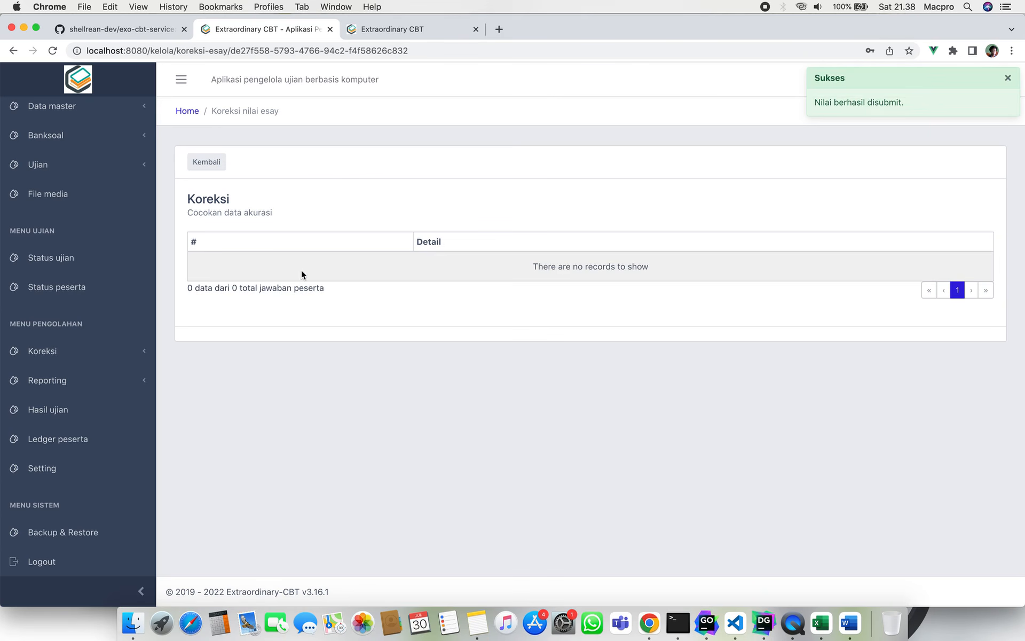
click(212, 163)
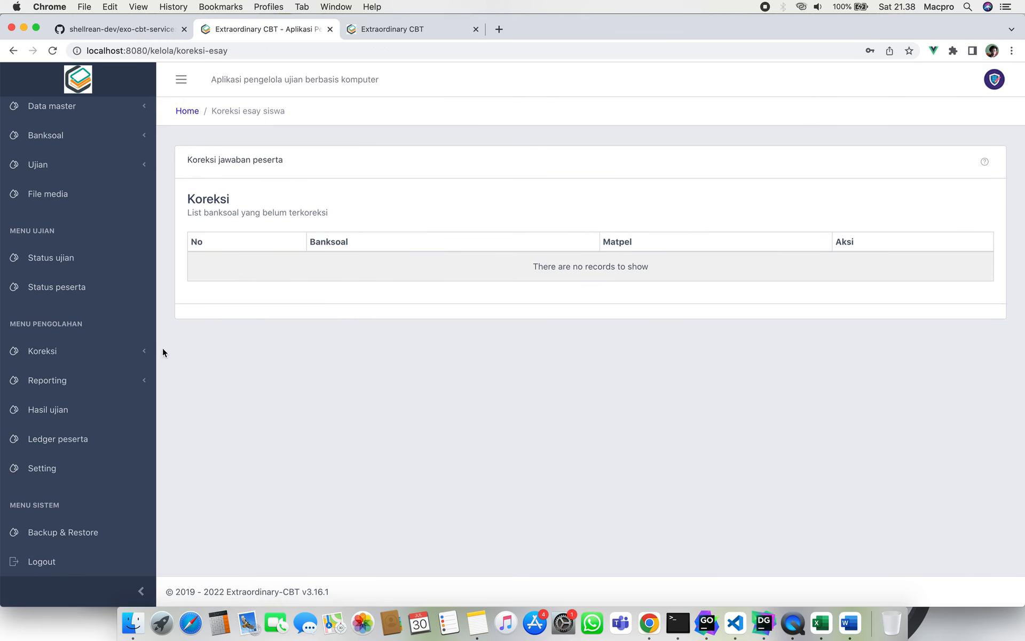
Open Reporting > Capaian peserta and filter the report to the TEST-001 exam.
click(142, 351)
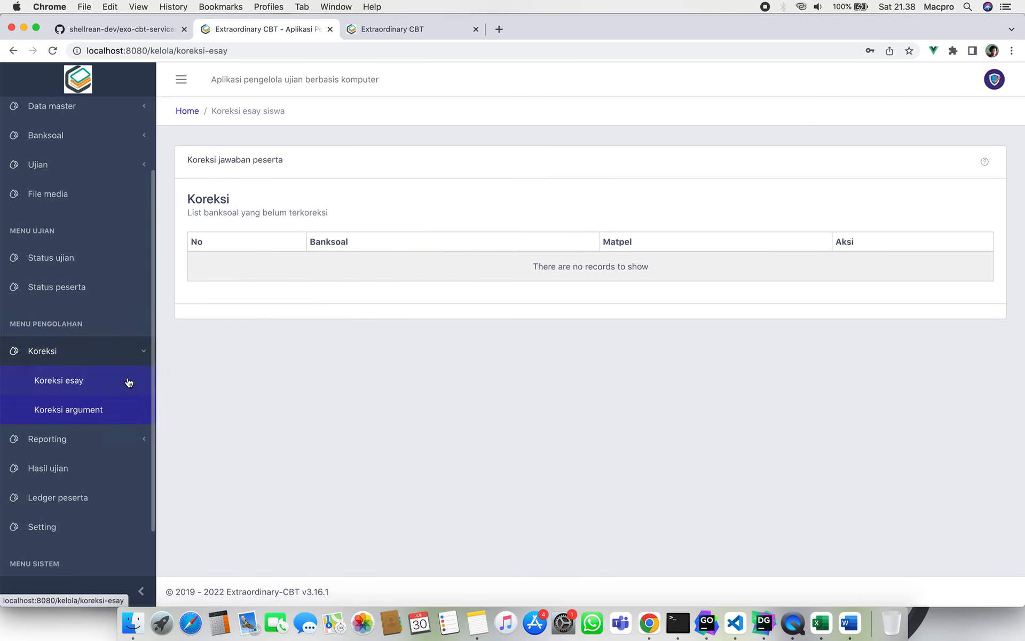
click(127, 354)
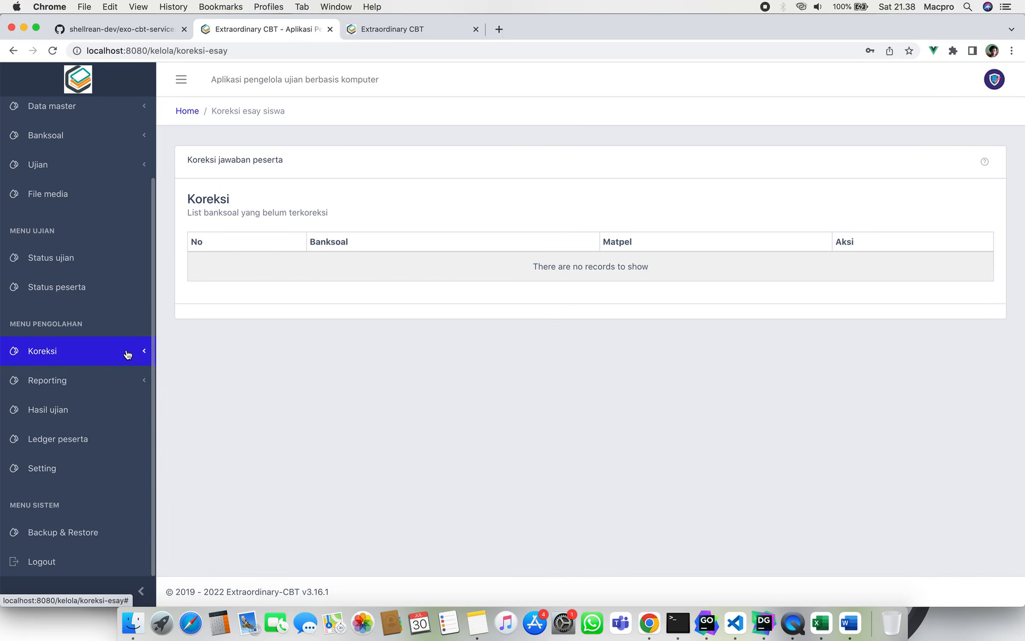
scroll(88, 351, down, 1)
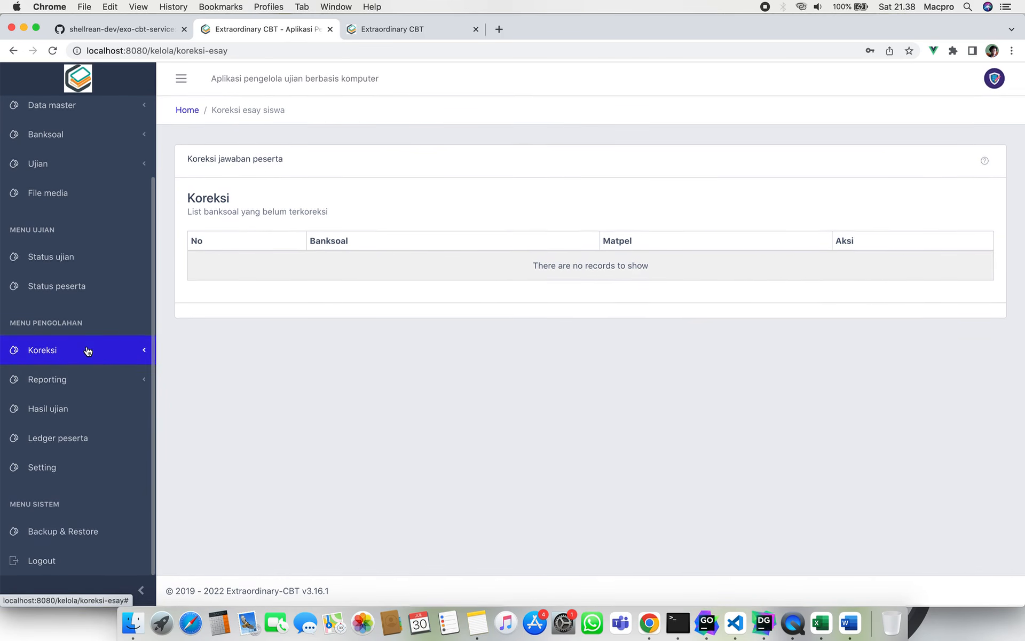
click(85, 391)
click(86, 393)
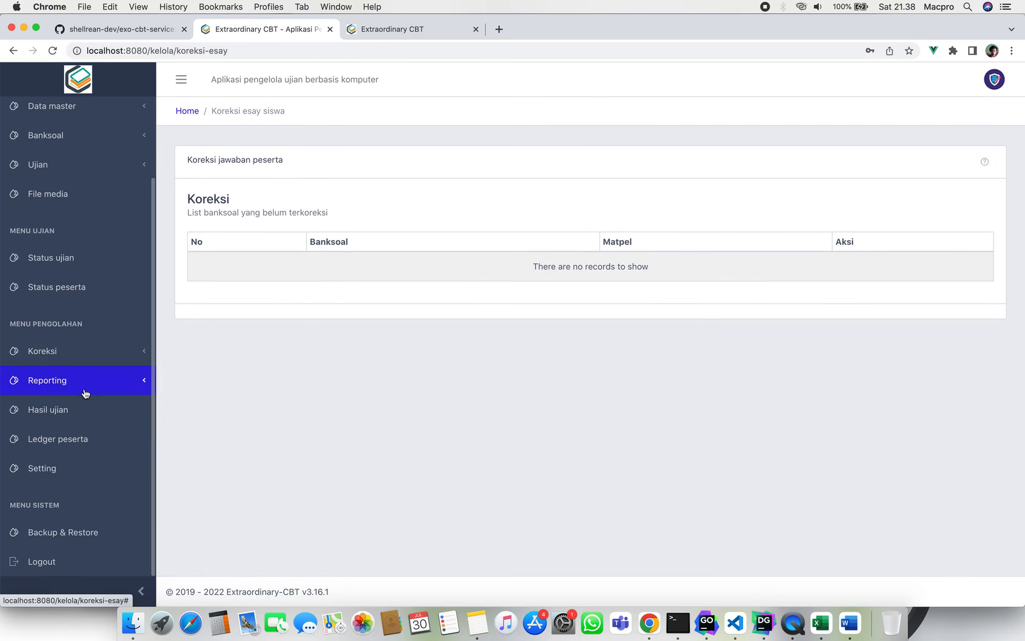
click(98, 391)
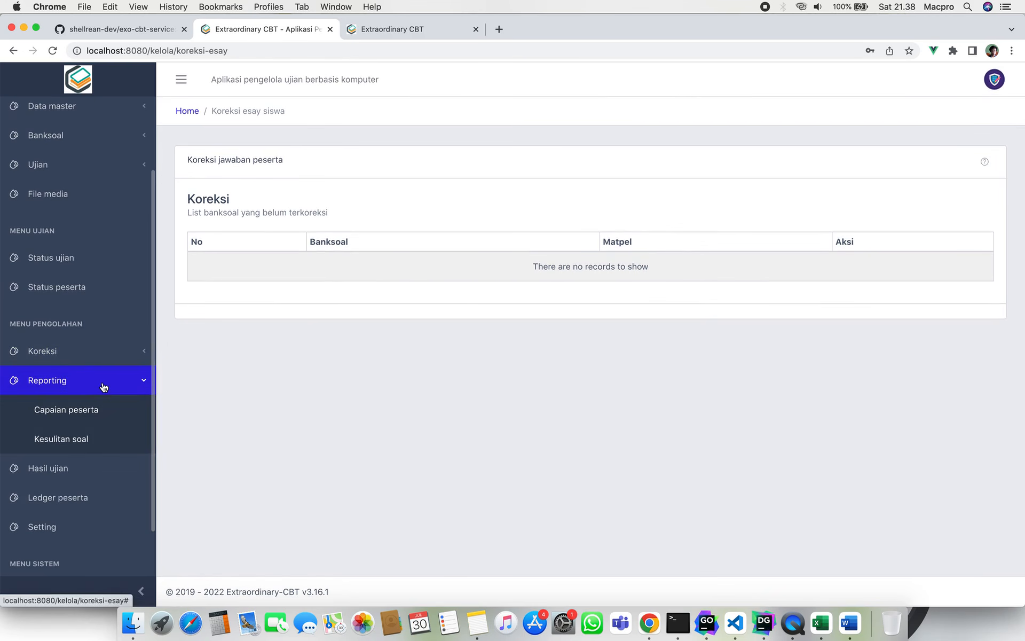
click(103, 416)
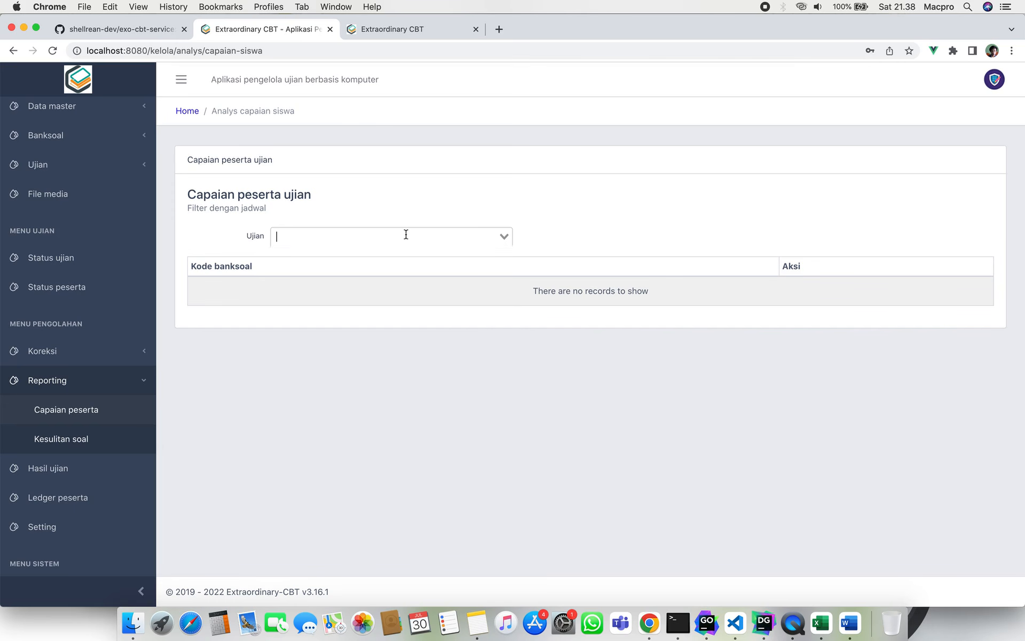
click(406, 235)
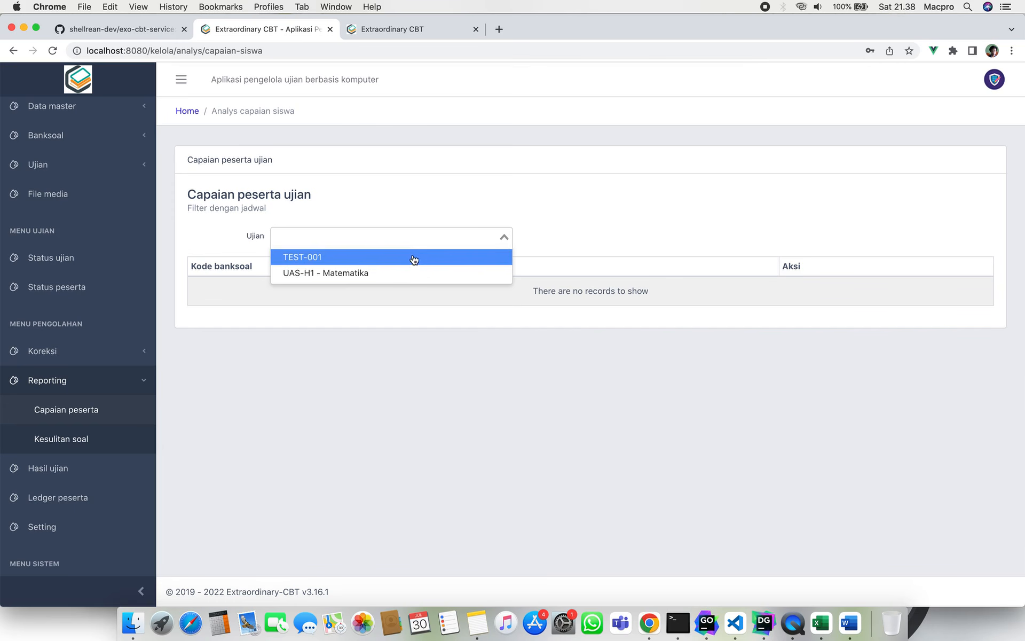
click(414, 258)
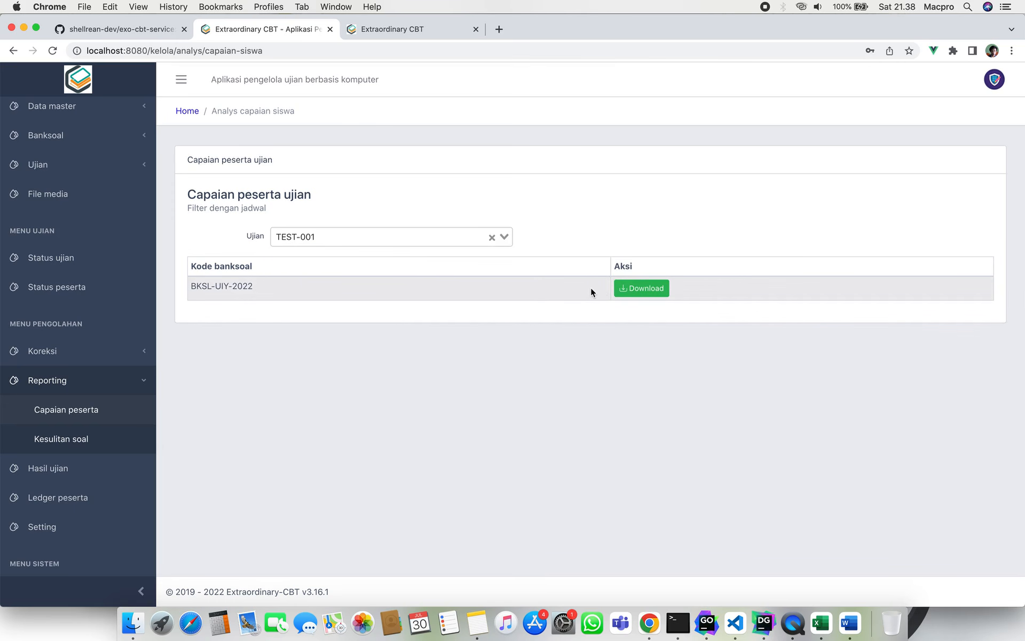
click(462, 238)
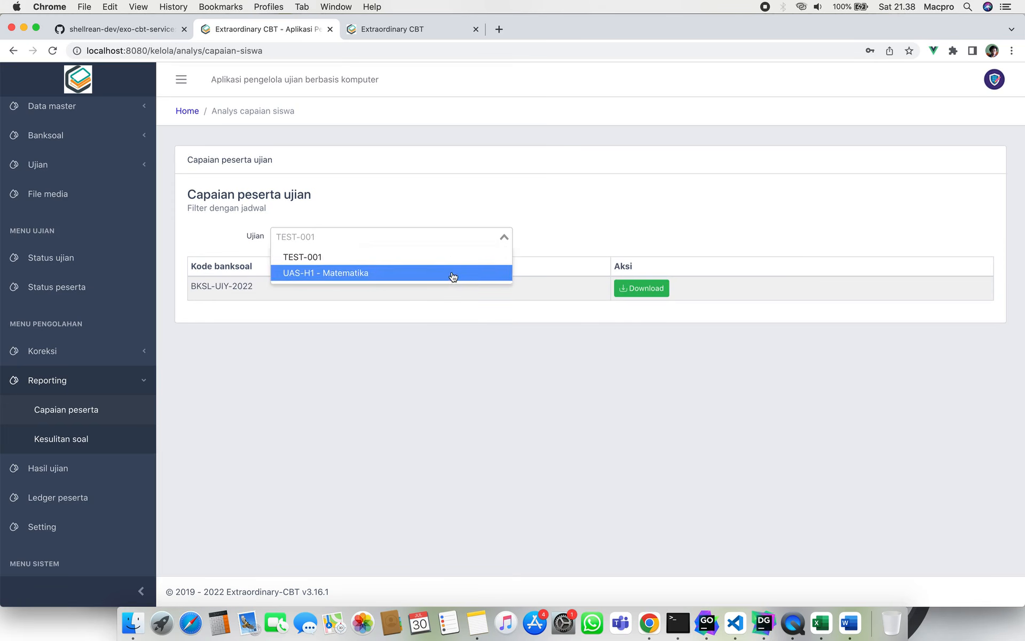
Choose UAS-H1 - Matematika and set the download's Jurusan to UMUM (tanpa-jurusan) only.
click(456, 273)
click(632, 282)
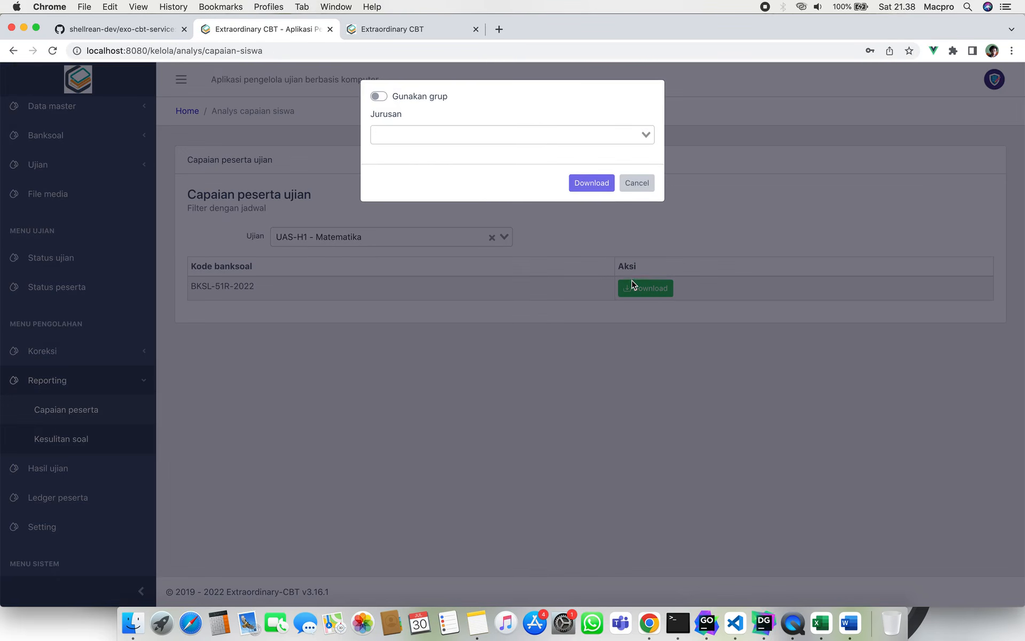
click(506, 133)
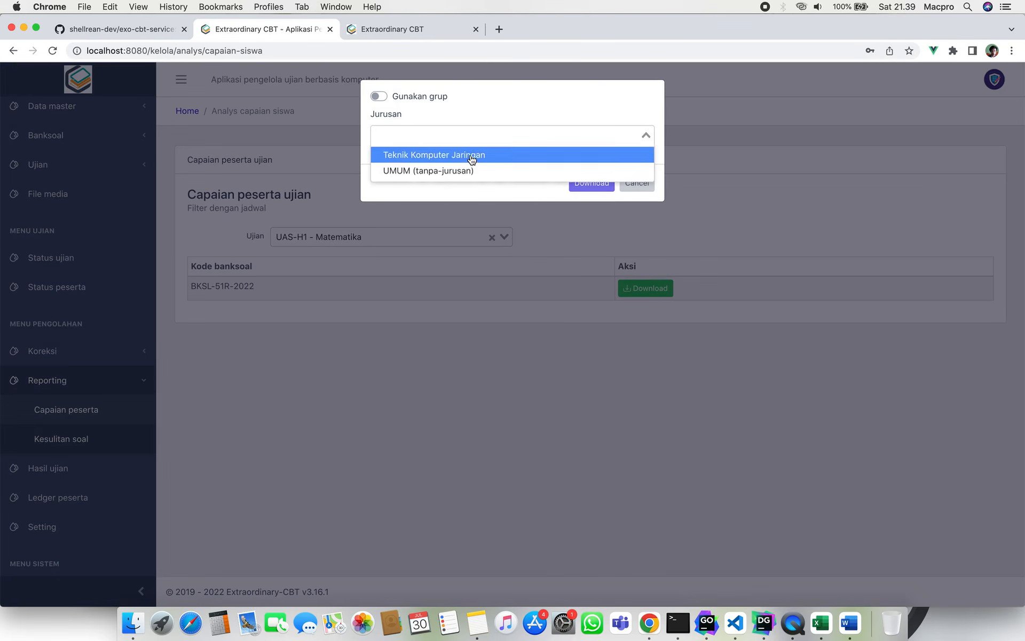
click(469, 158)
click(526, 136)
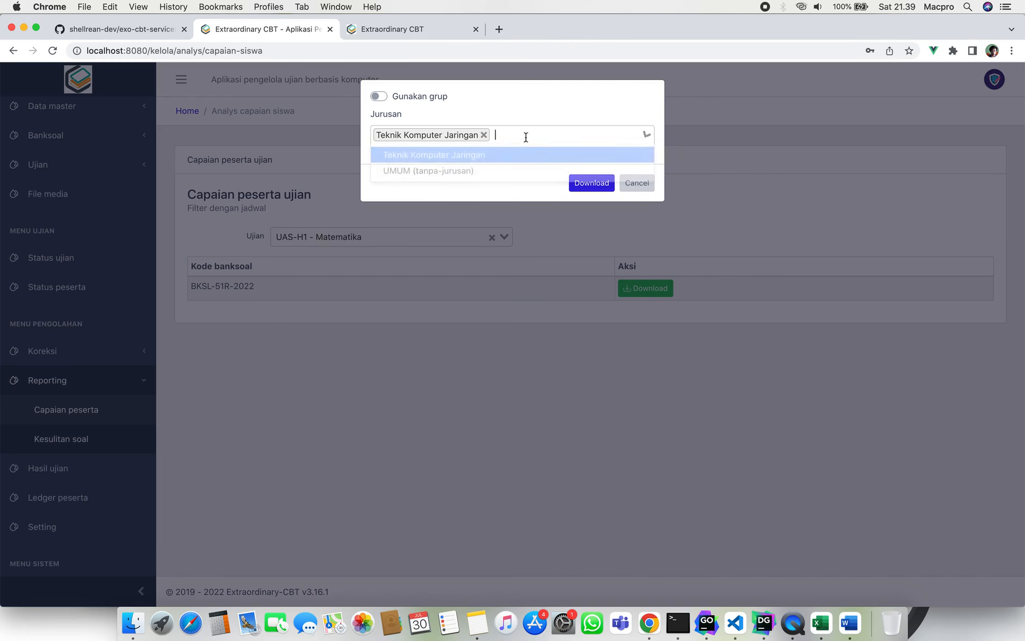
click(513, 169)
click(590, 135)
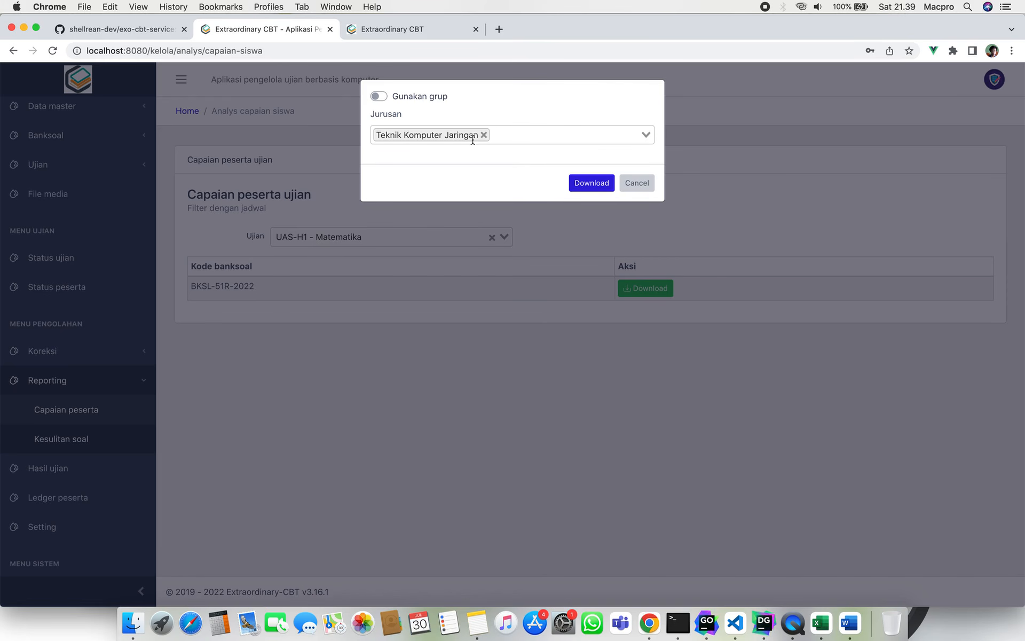
click(483, 135)
click(458, 135)
click(406, 153)
click(486, 135)
click(458, 137)
click(458, 171)
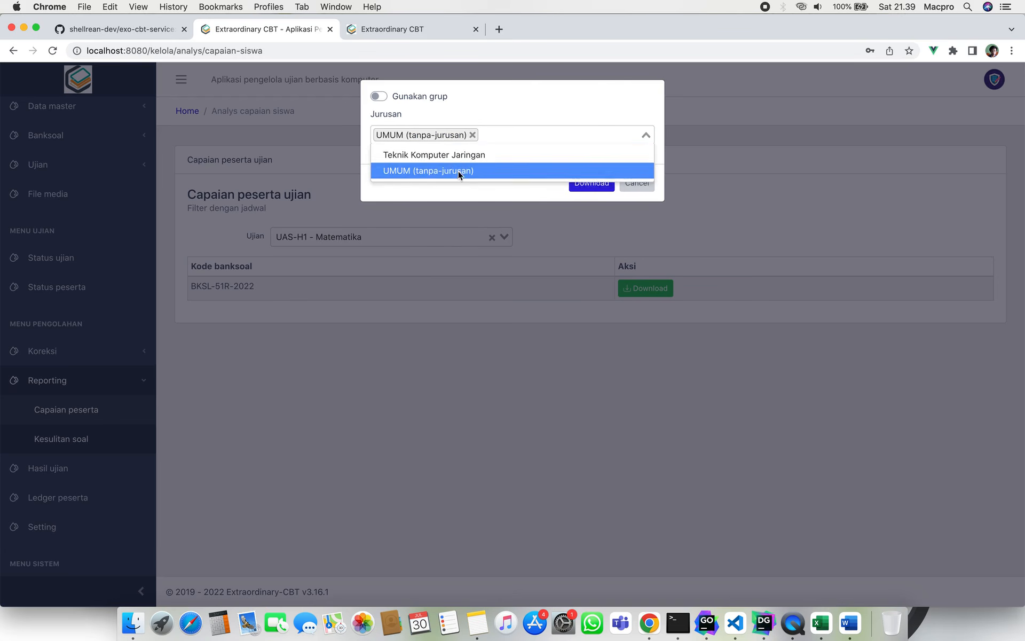
Download and save the achievement spreadsheet, then show it in the Downloads folder.
click(592, 188)
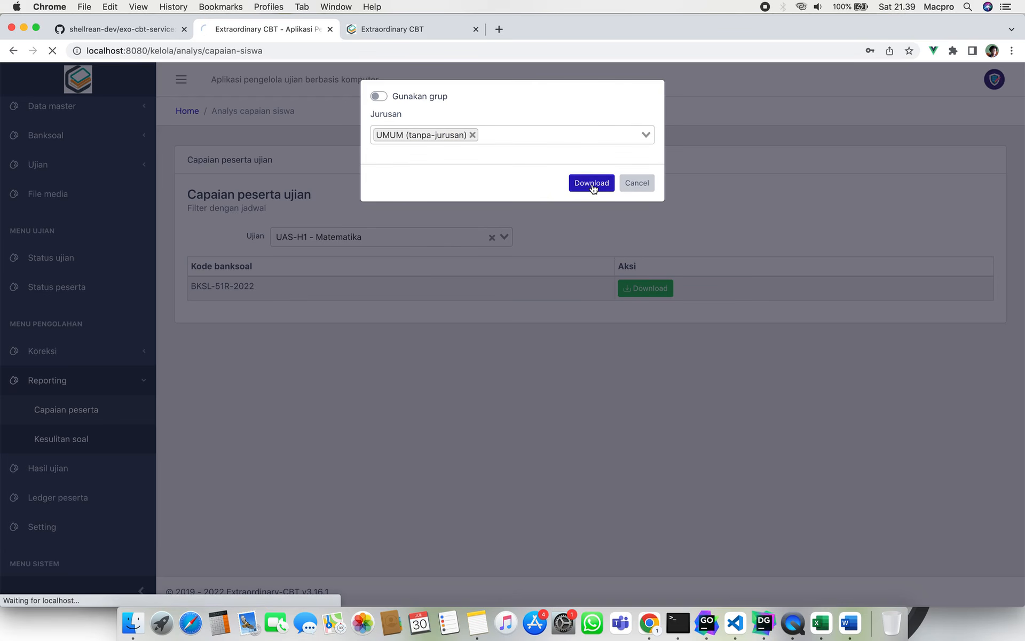
key(Return)
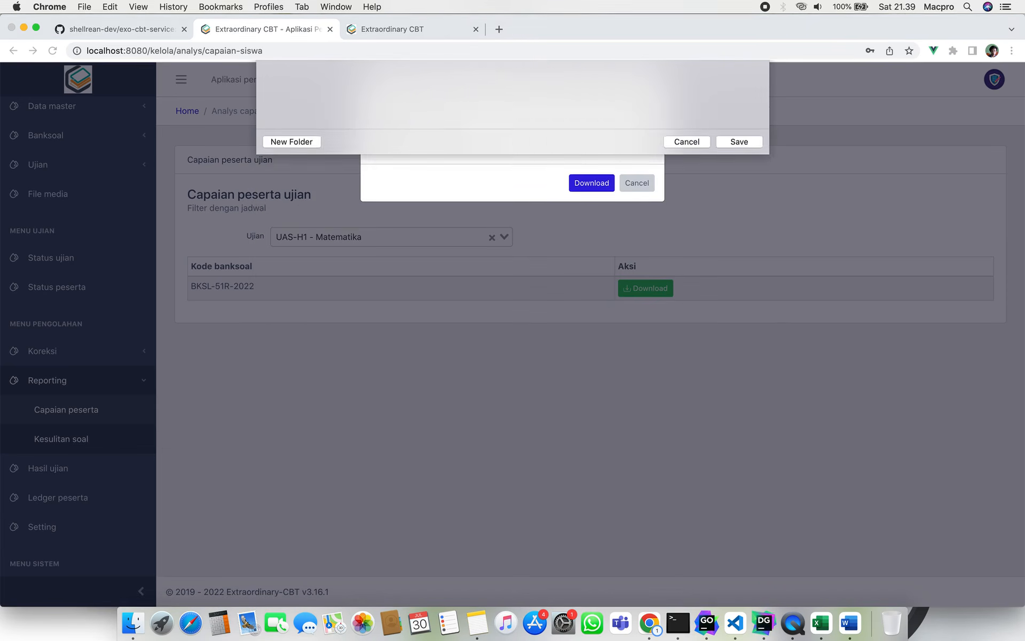
click(133, 623)
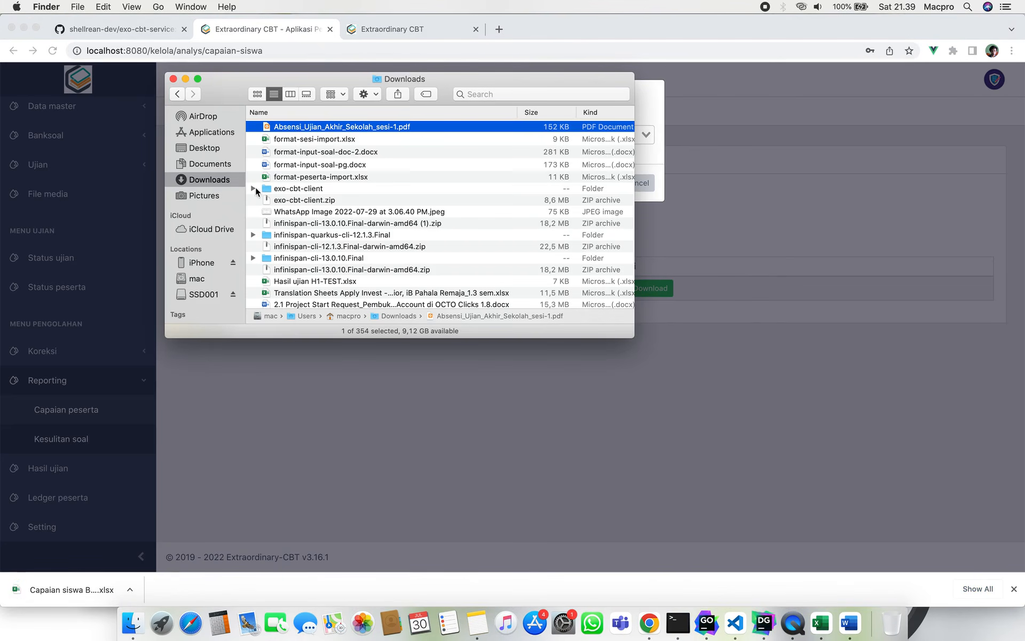
Open the downloaded Capaian siswa BKSL-51R-2022 UAS-H1 - Matematika workbook in Excel.
click(331, 141)
double_click(352, 128)
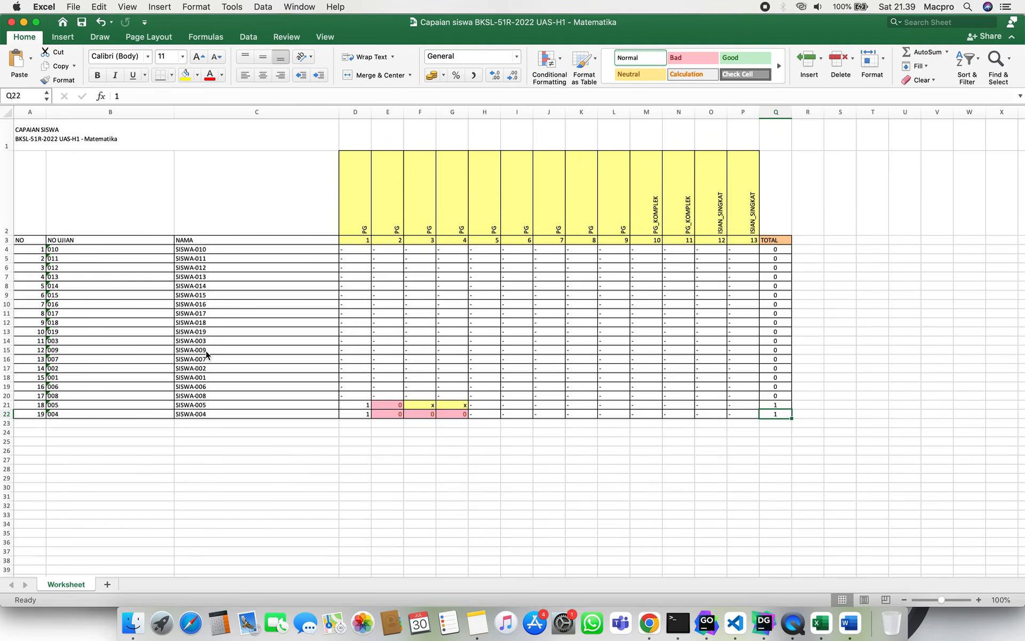
click(184, 457)
scroll(259, 355, up, 6)
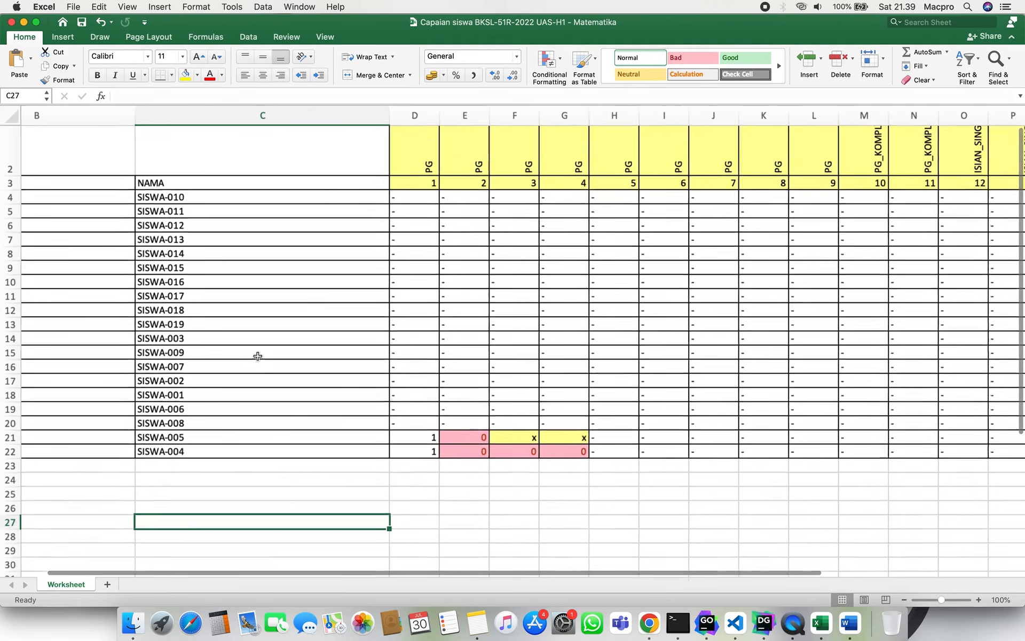
scroll(257, 354, up, 5)
scroll(257, 359, down, 2)
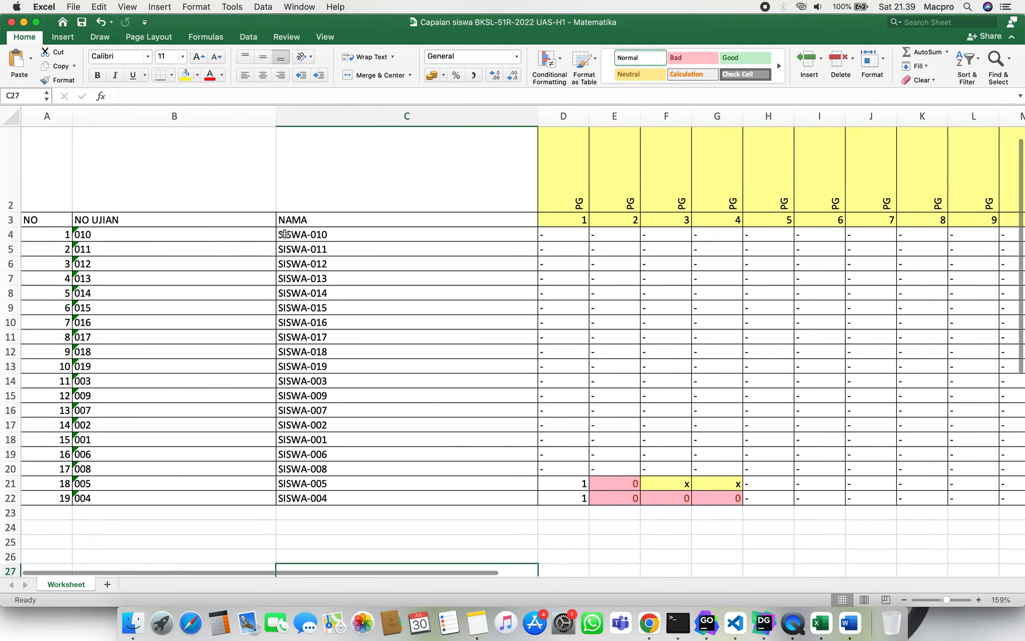
scroll(283, 235, right, 10)
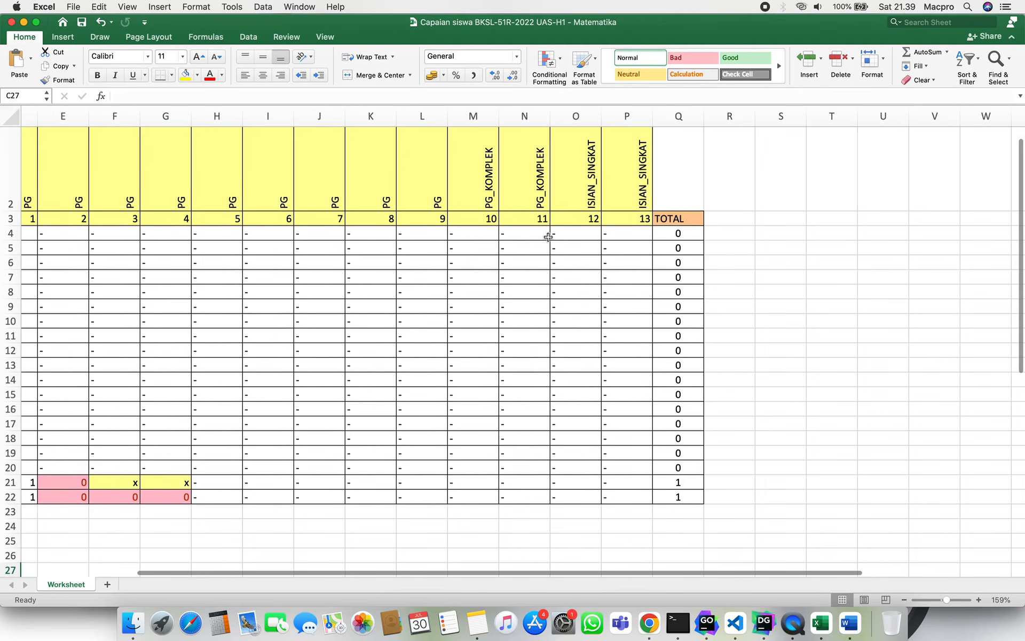
click(547, 235)
scroll(547, 235, left, 5)
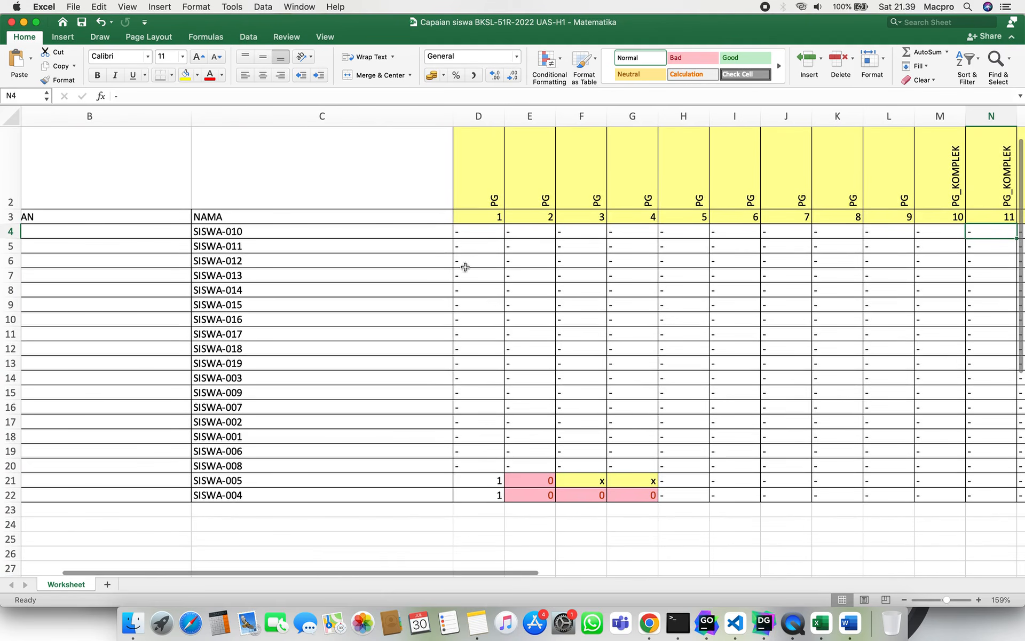
Inspect the students' per-question scores and the SISWA-005 name cell.
click(471, 230)
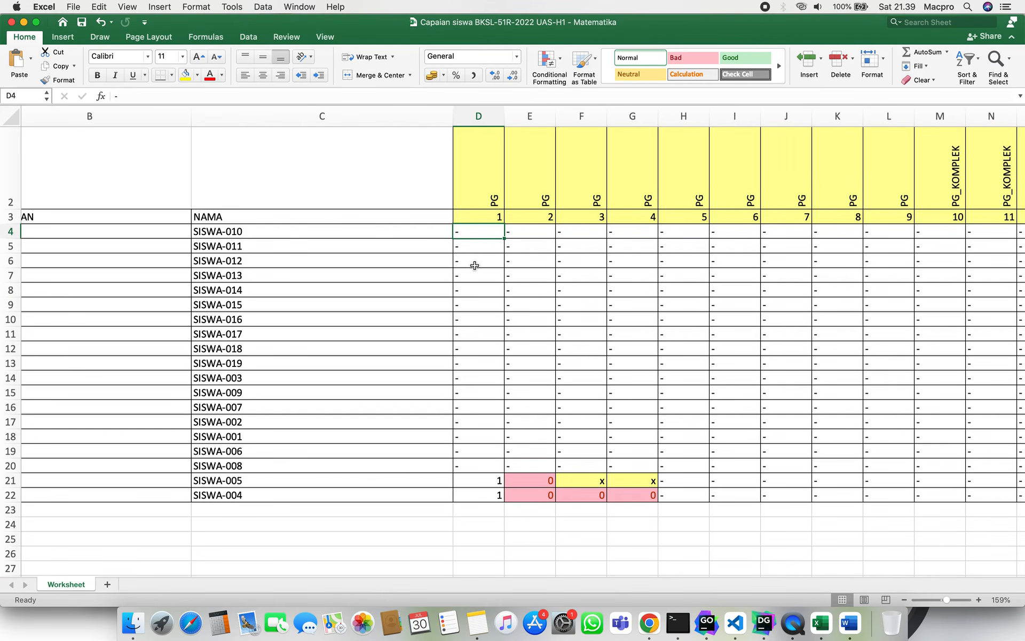
scroll(475, 266, right, 5)
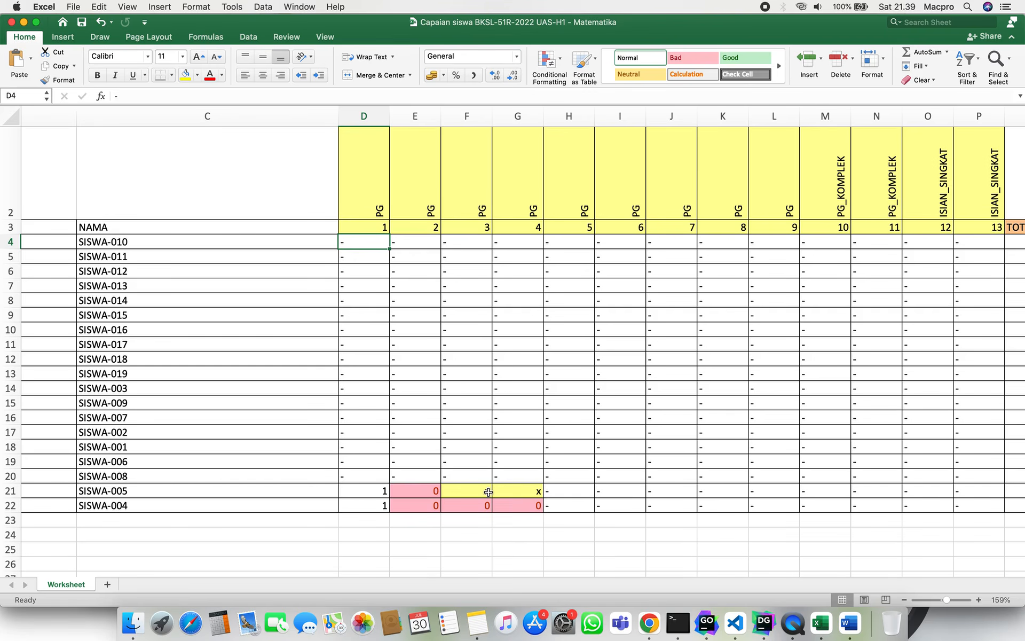
scroll(488, 492, left, 5)
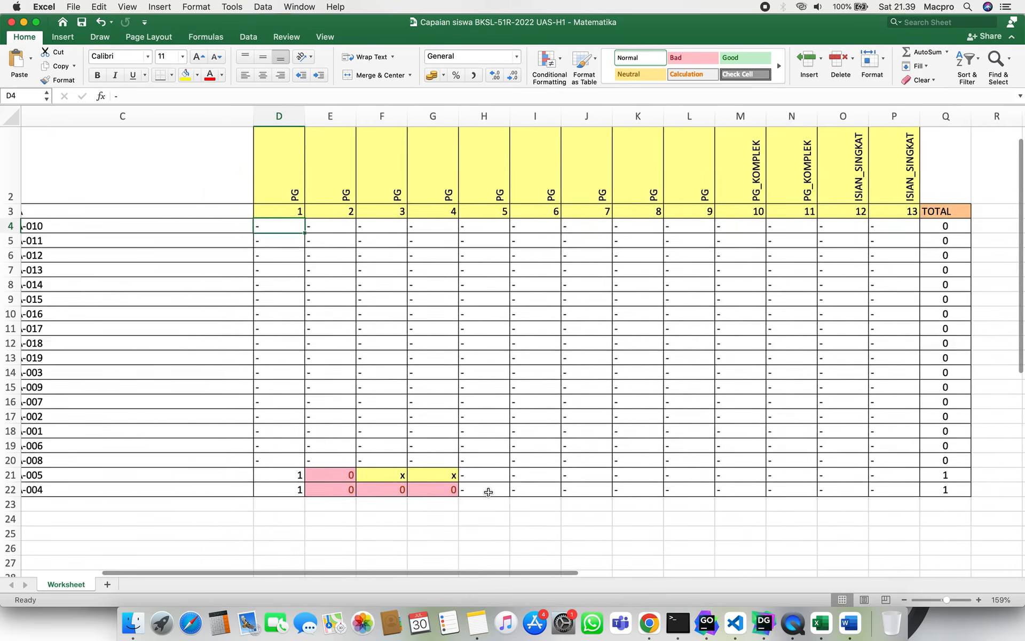
scroll(488, 491, left, 5)
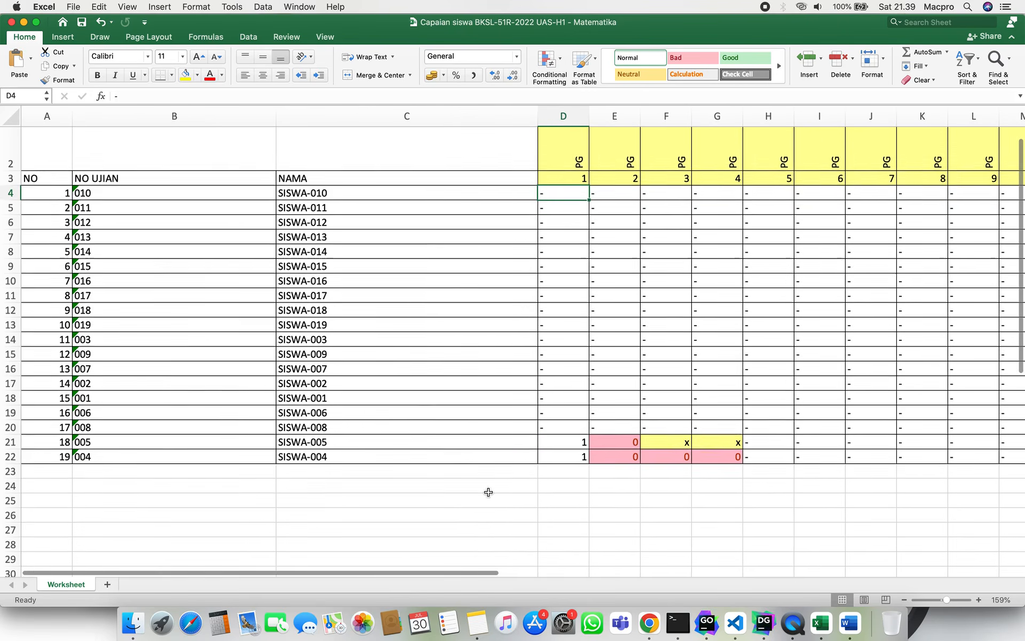
click(330, 435)
click(343, 463)
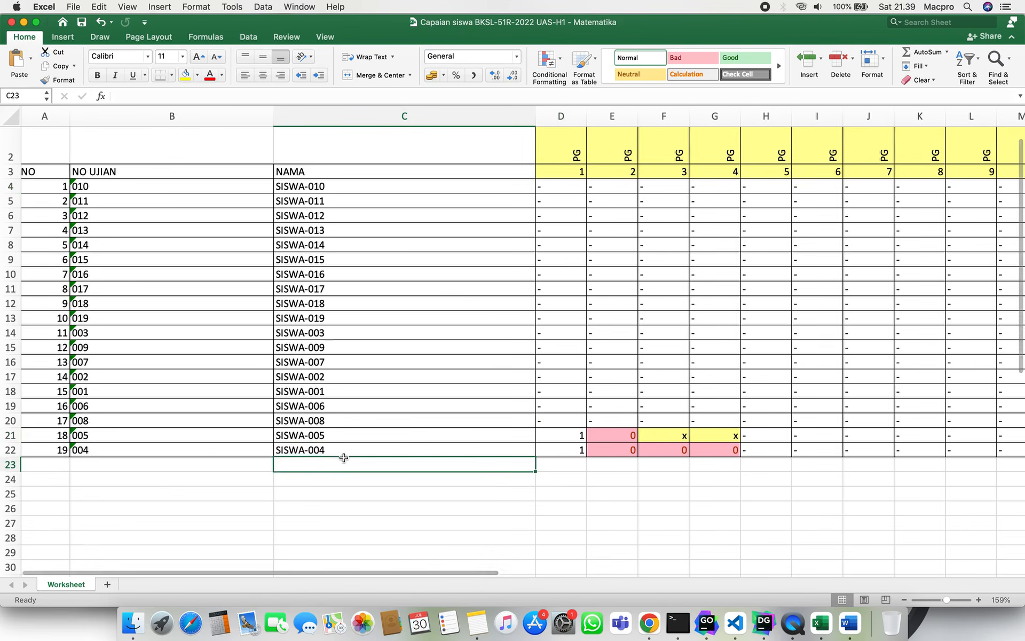
scroll(343, 456, right, 5)
click(415, 446)
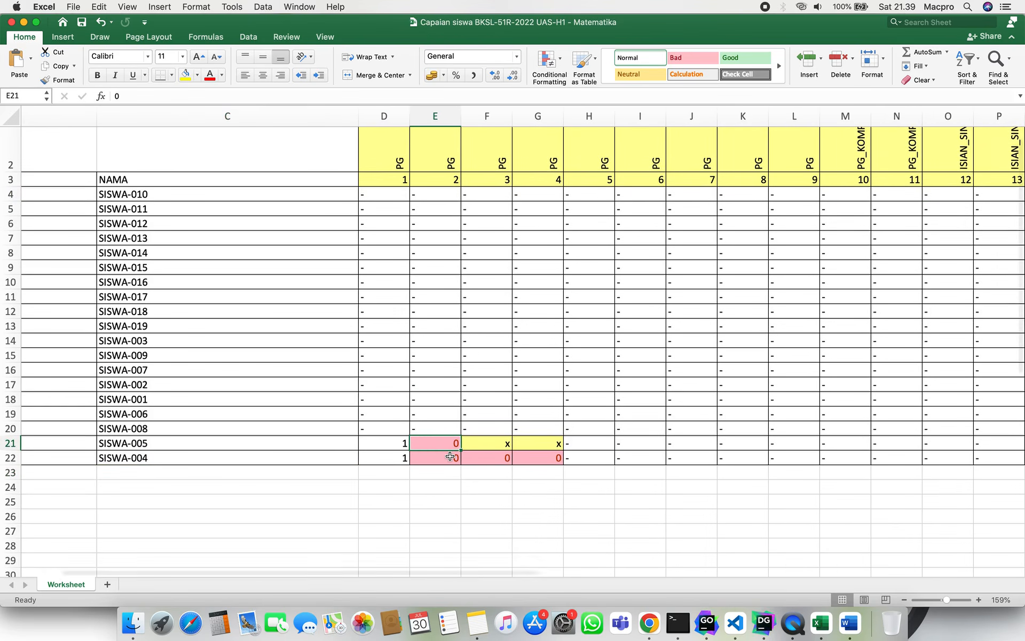
click(450, 456)
click(491, 447)
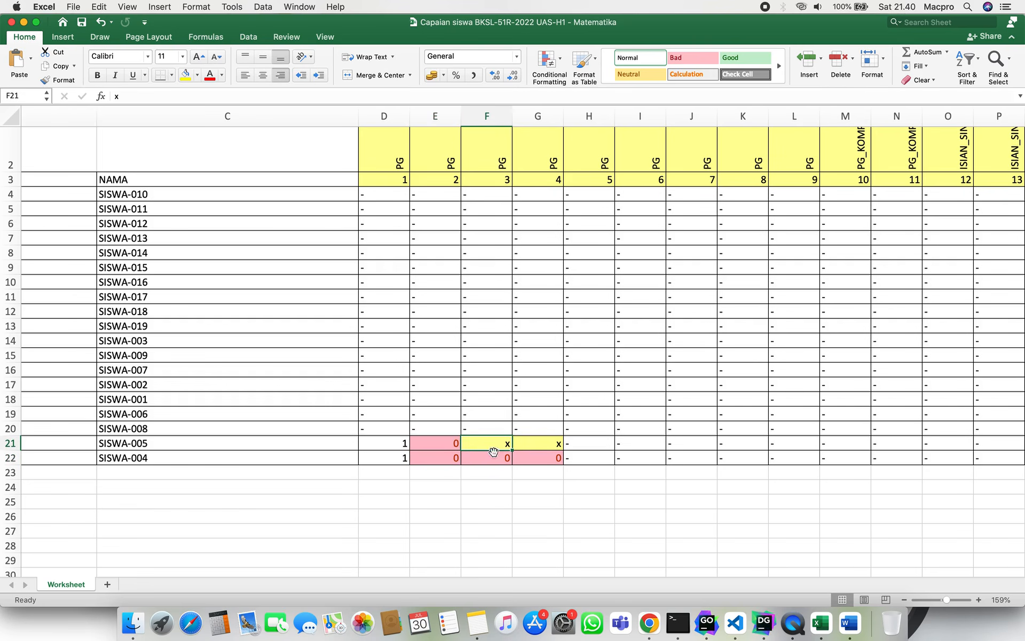
click(386, 445)
click(393, 459)
click(438, 441)
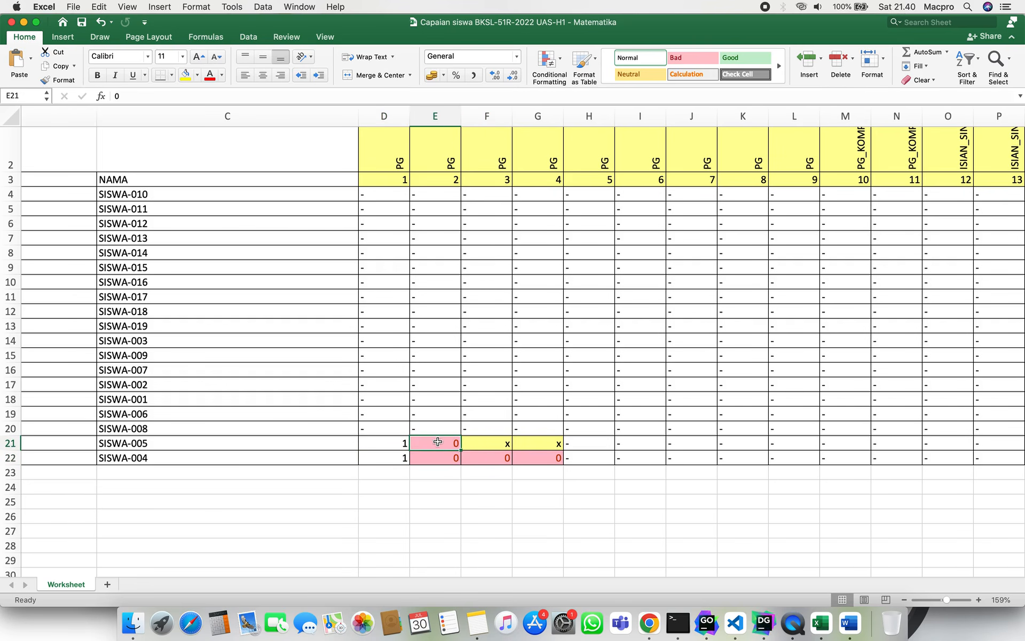
click(441, 458)
click(438, 442)
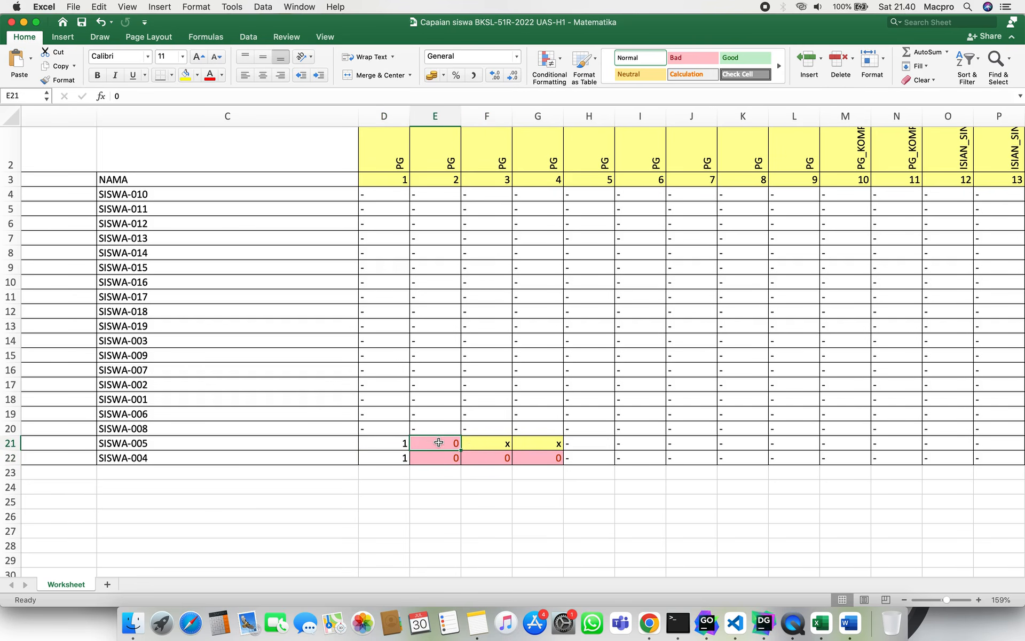
click(491, 444)
click(555, 444)
scroll(555, 446, right, 2)
scroll(555, 446, right, 2)
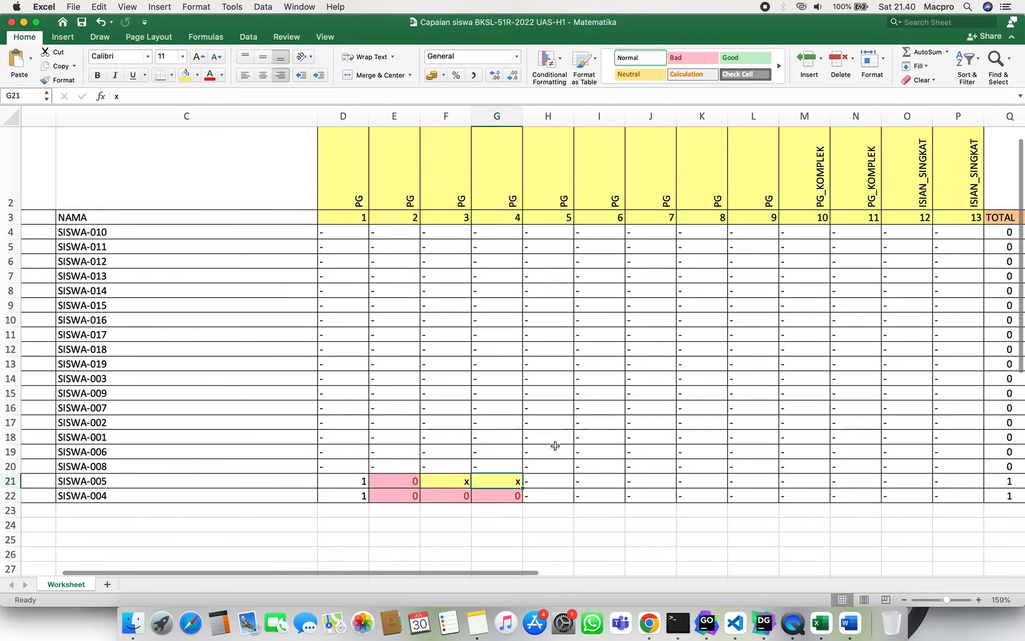
scroll(555, 446, right, 2)
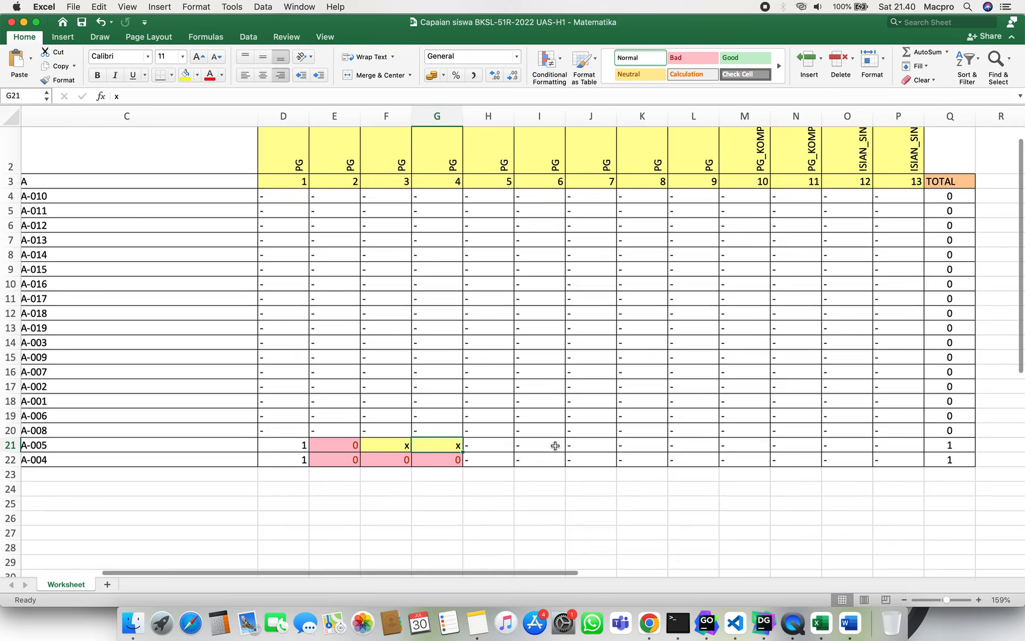
click(375, 452)
click(415, 451)
click(381, 451)
click(419, 451)
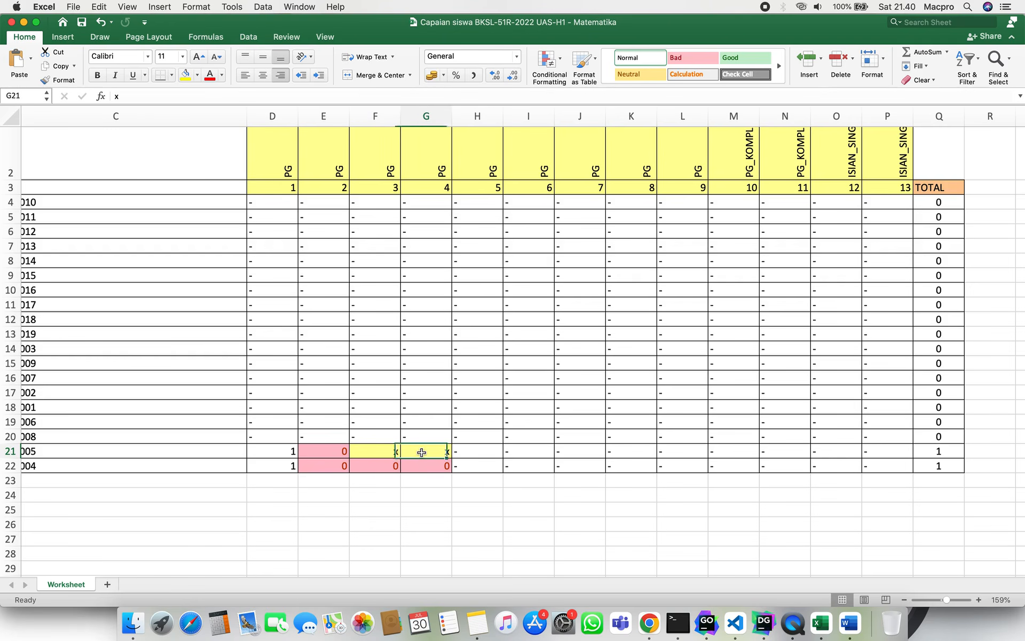
click(382, 451)
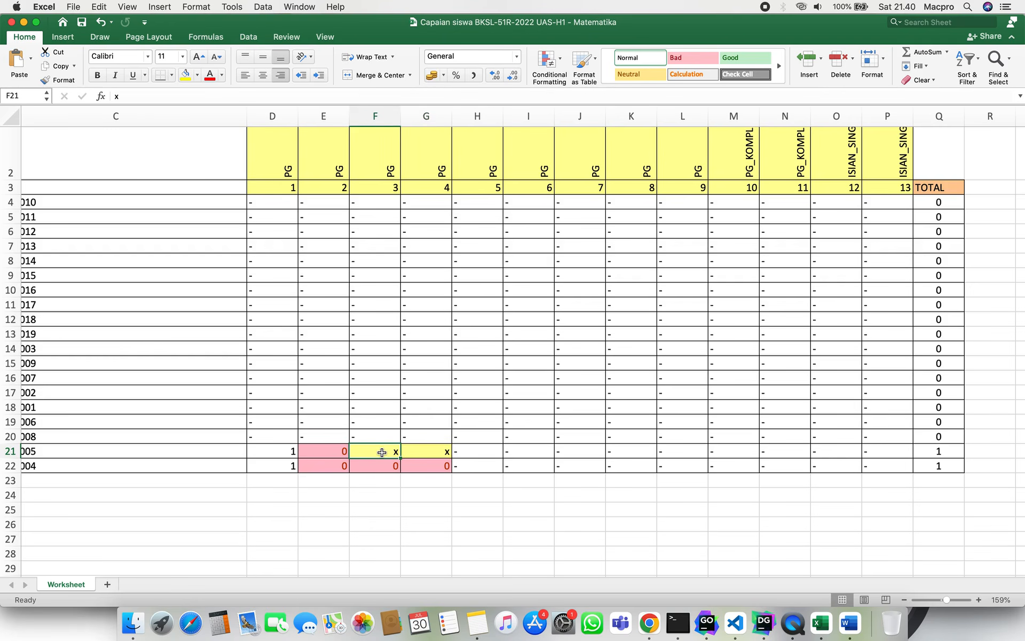
key(shift+Right)
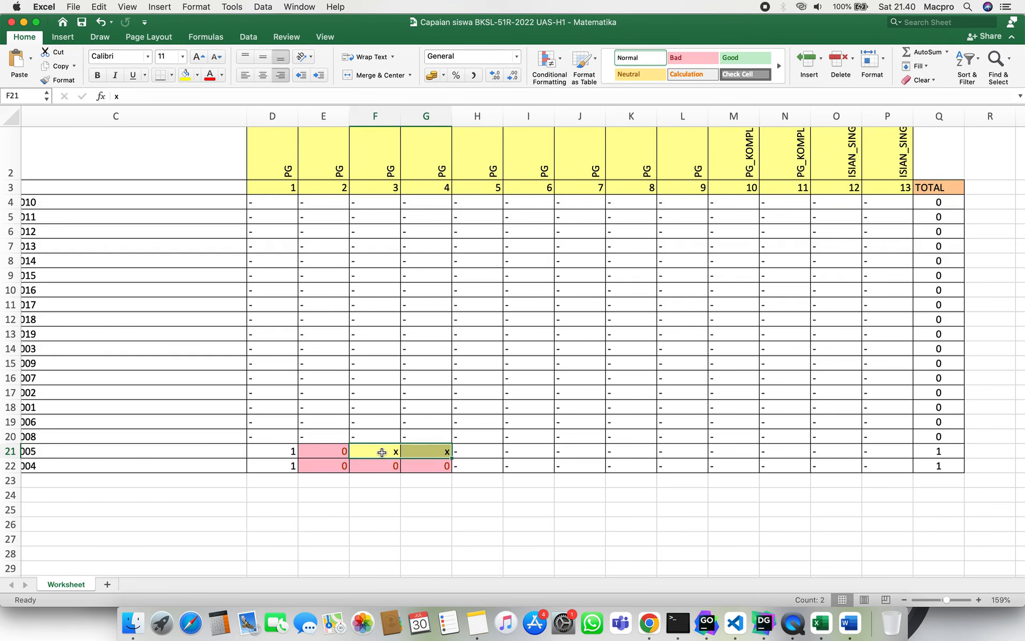
click(382, 452)
click(443, 452)
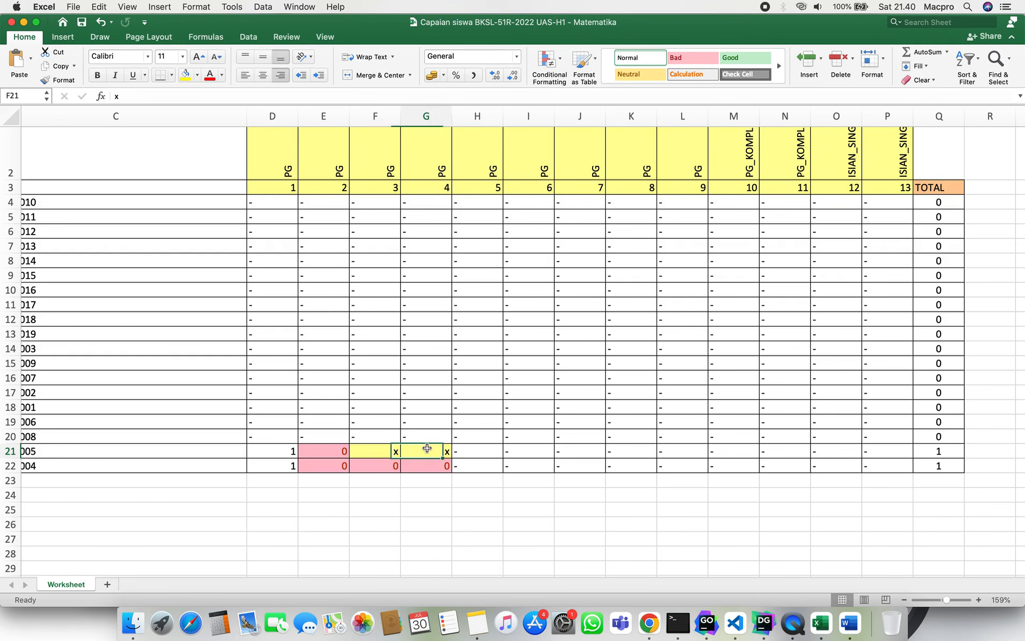
click(388, 451)
click(430, 453)
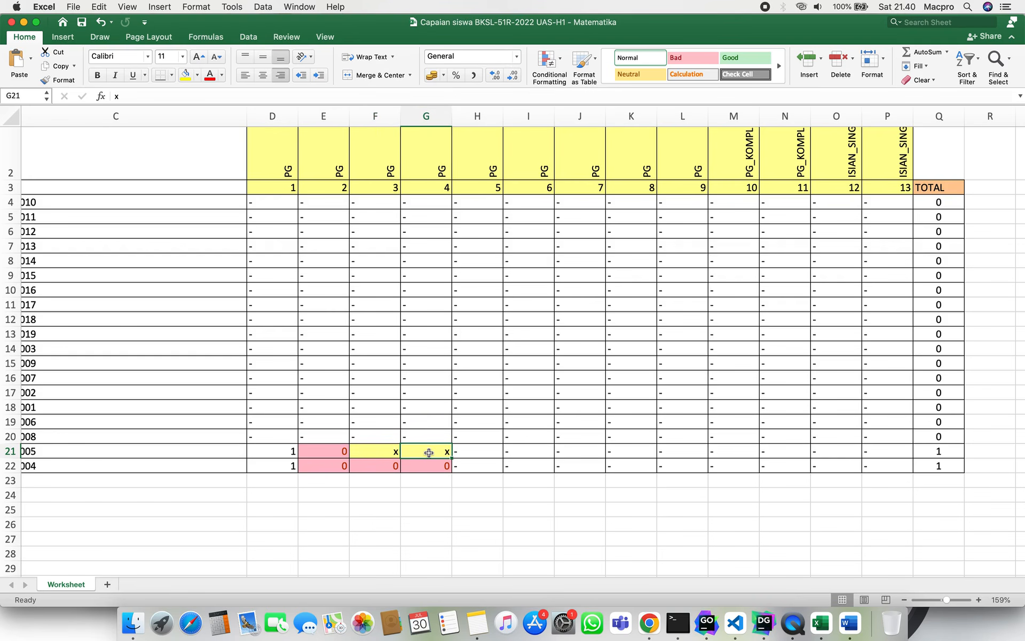
click(388, 452)
click(416, 453)
click(377, 453)
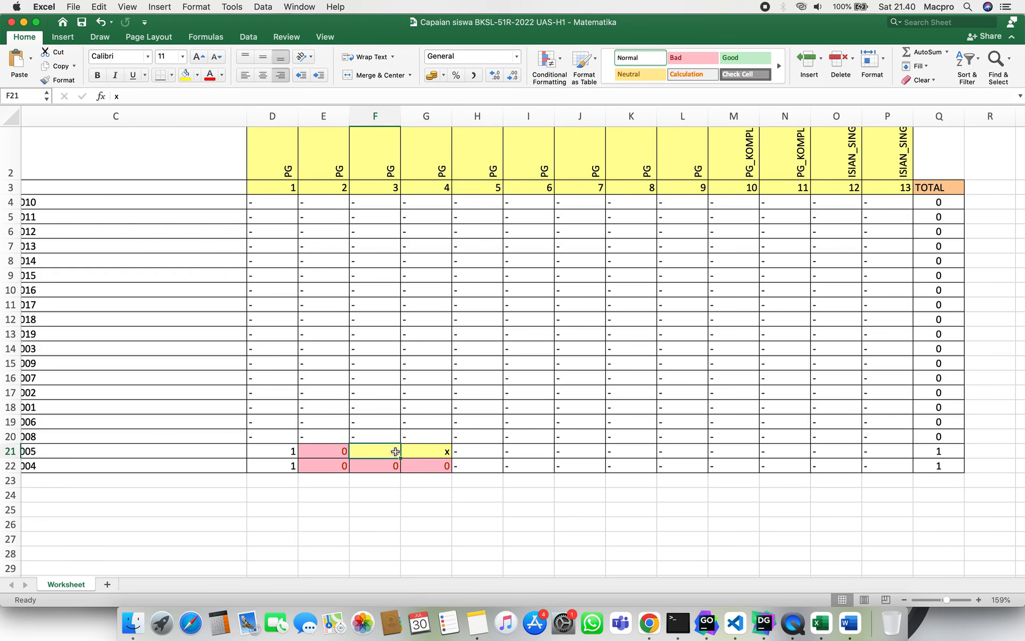
click(462, 451)
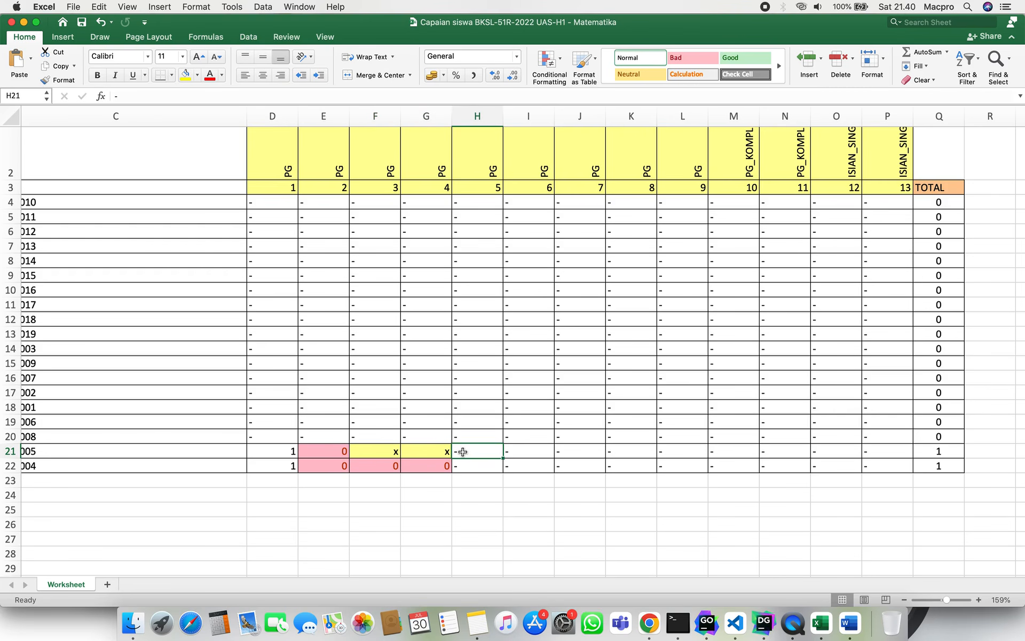
click(421, 452)
click(380, 452)
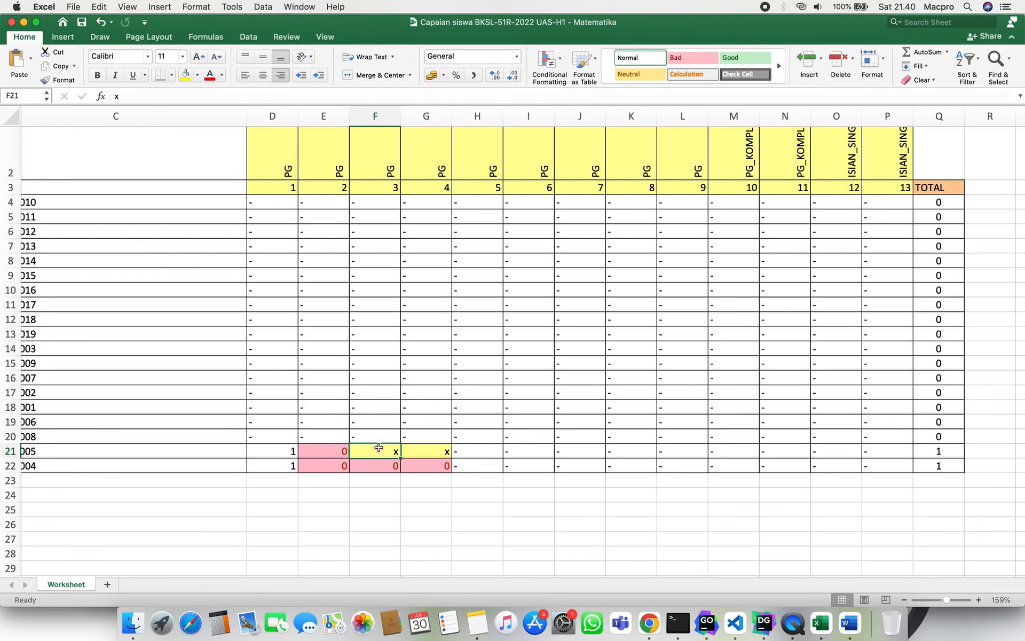
click(423, 453)
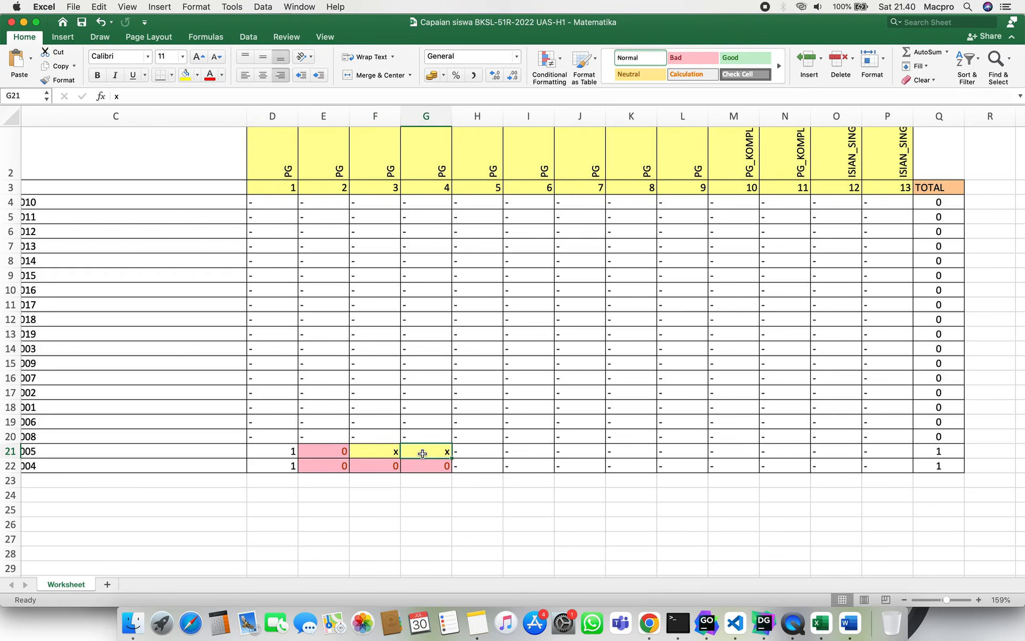
click(382, 452)
click(422, 454)
click(383, 449)
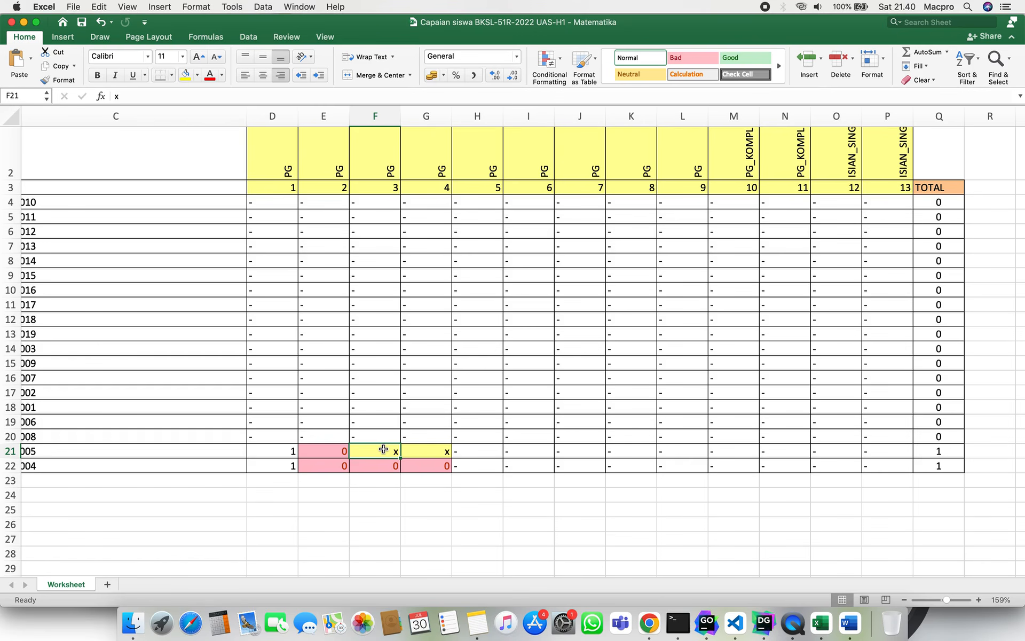
click(320, 452)
Check the PG, PG_KOMPLEK and ISIAN_SINGKAT headings for questions 9–13 and the sheet title.
scroll(350, 454, left, 5)
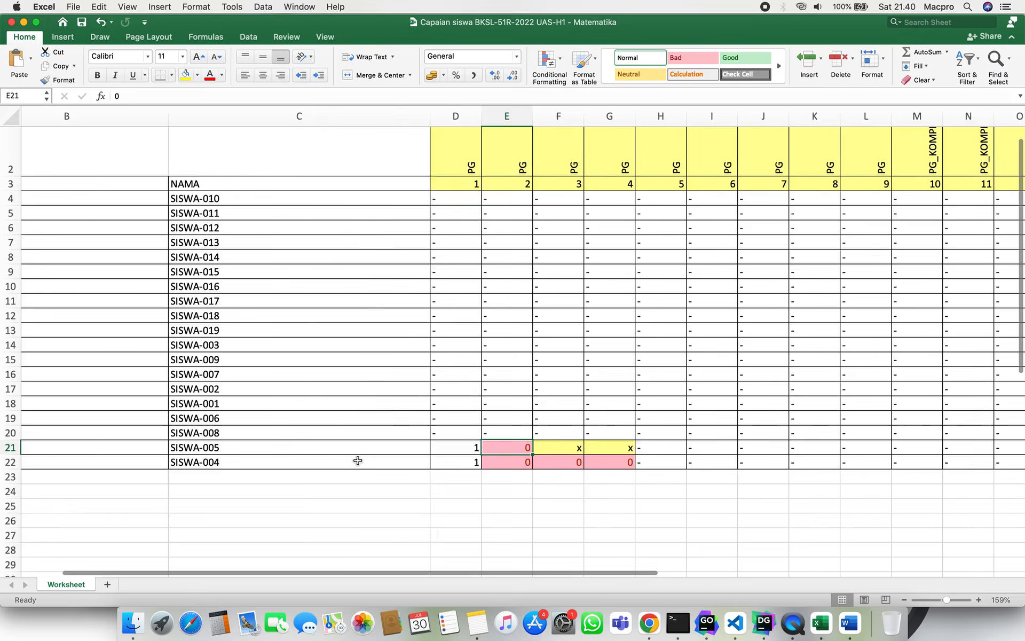
scroll(347, 445, up, 5)
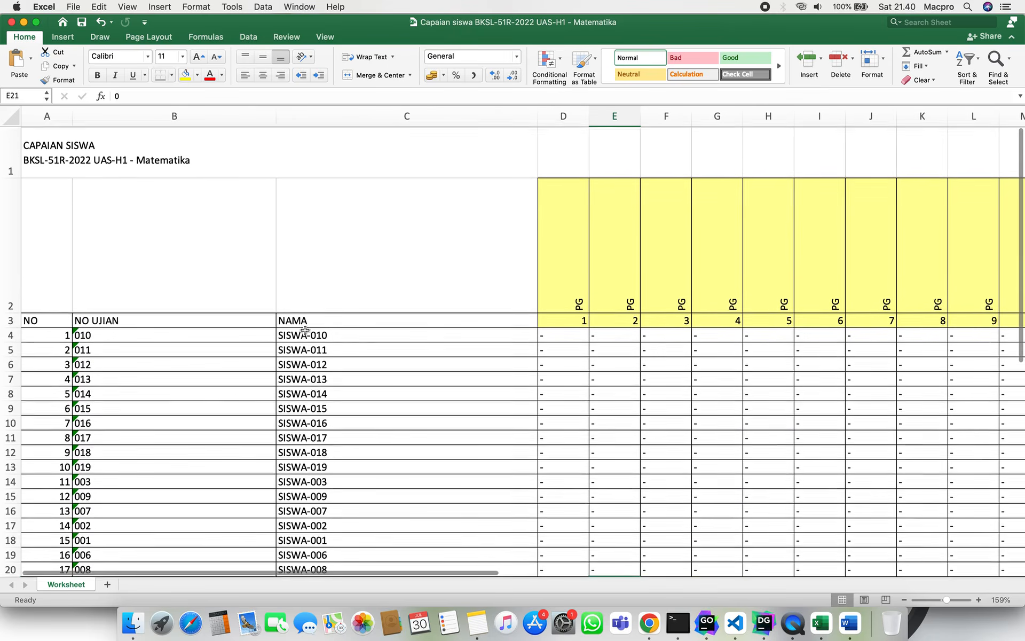
scroll(491, 323, right, 6)
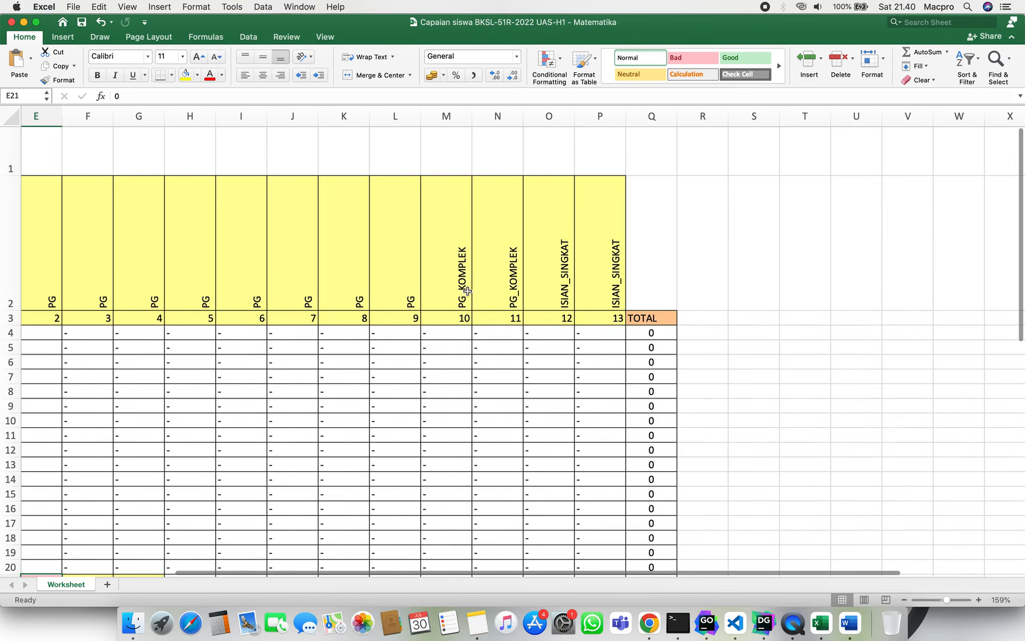
click(395, 292)
click(439, 290)
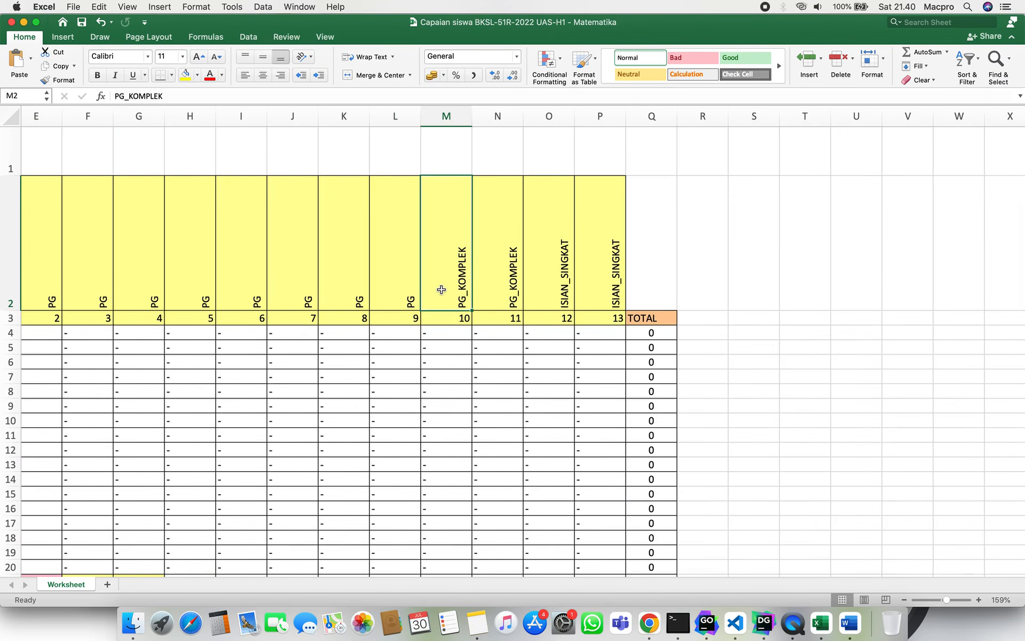
click(498, 291)
click(569, 291)
click(585, 291)
scroll(587, 293, left, 6)
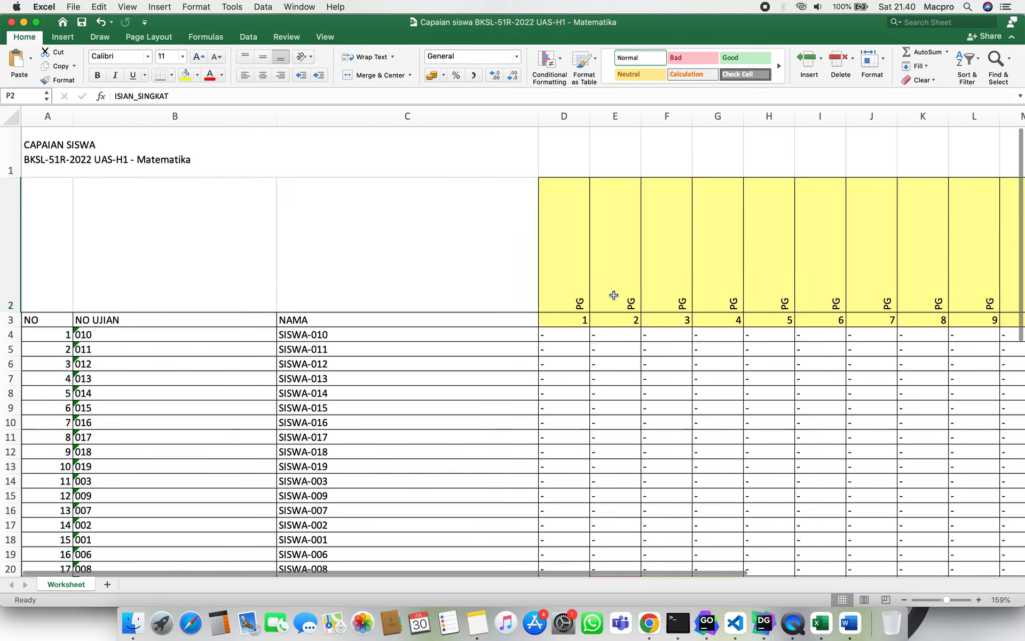
click(121, 143)
double_click(48, 159)
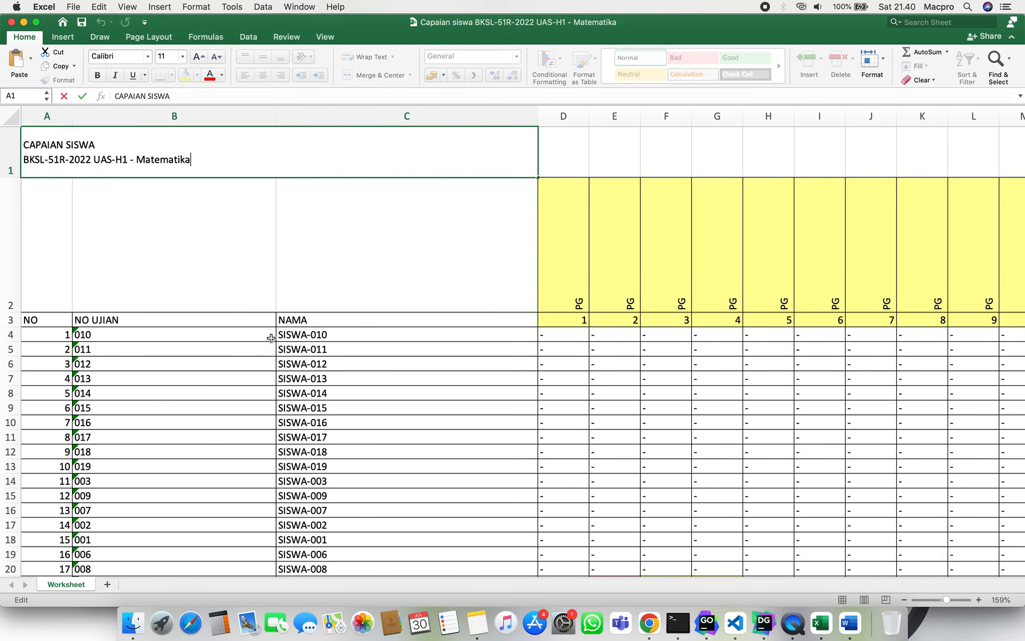
Back in Exo-CBT, cancel the download options and open Reporting > Kesulitan soal.
click(649, 622)
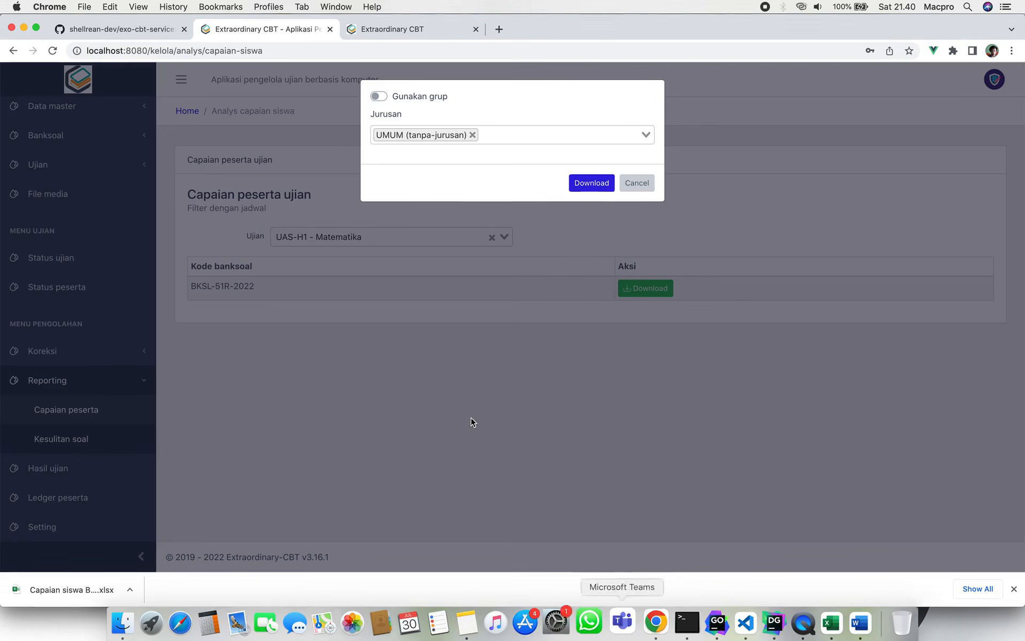
click(641, 187)
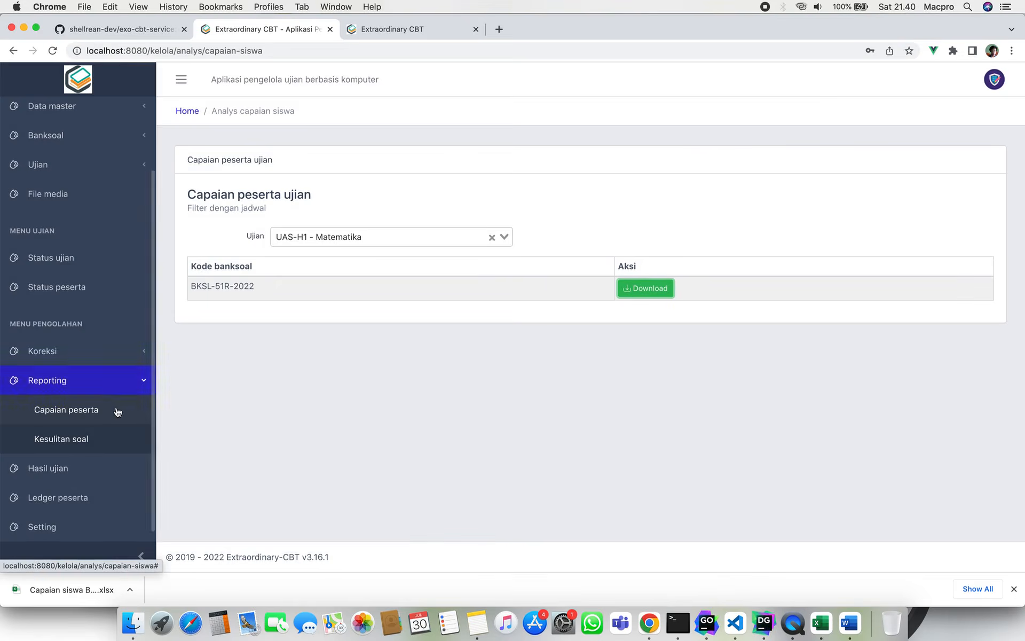
click(116, 441)
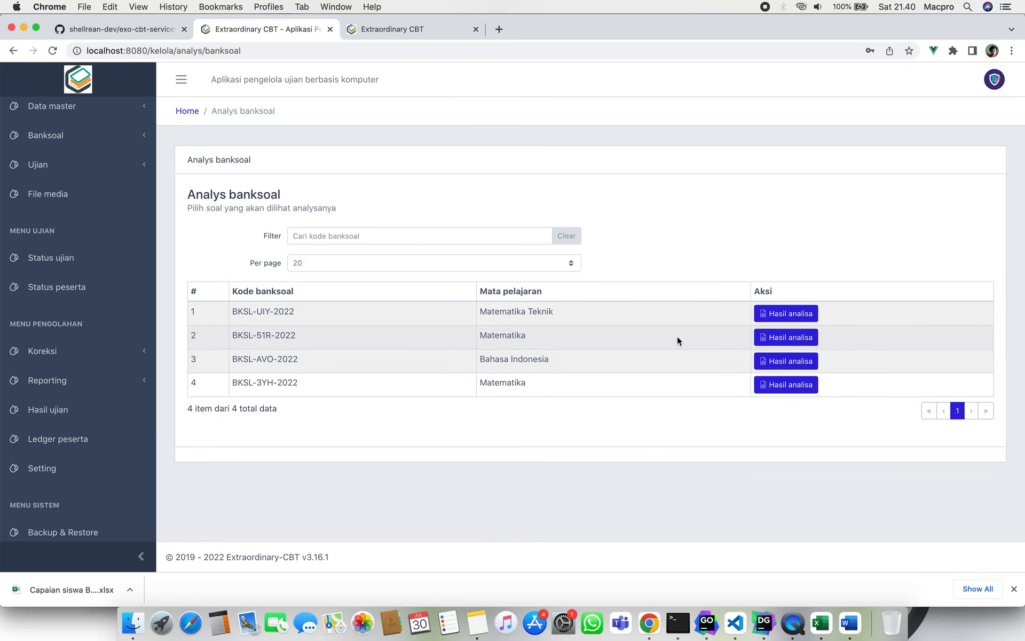
Open the BKSL-51R-2022 analysis and review question 1's answer and correct-participant counts.
click(768, 338)
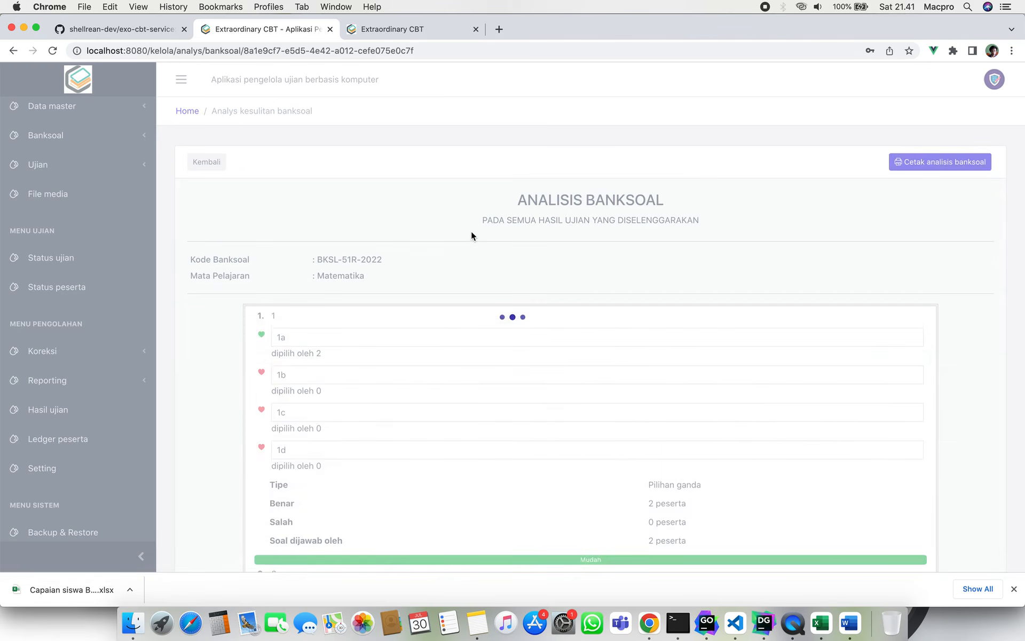
scroll(489, 334, down, 3)
scroll(489, 333, down, 8)
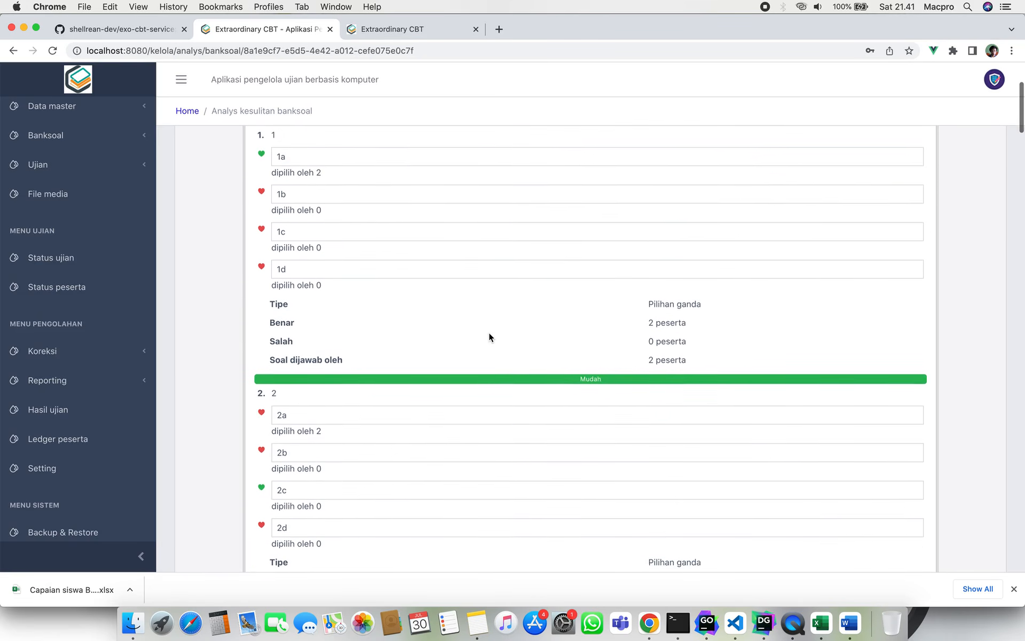
scroll(488, 337, up, 10)
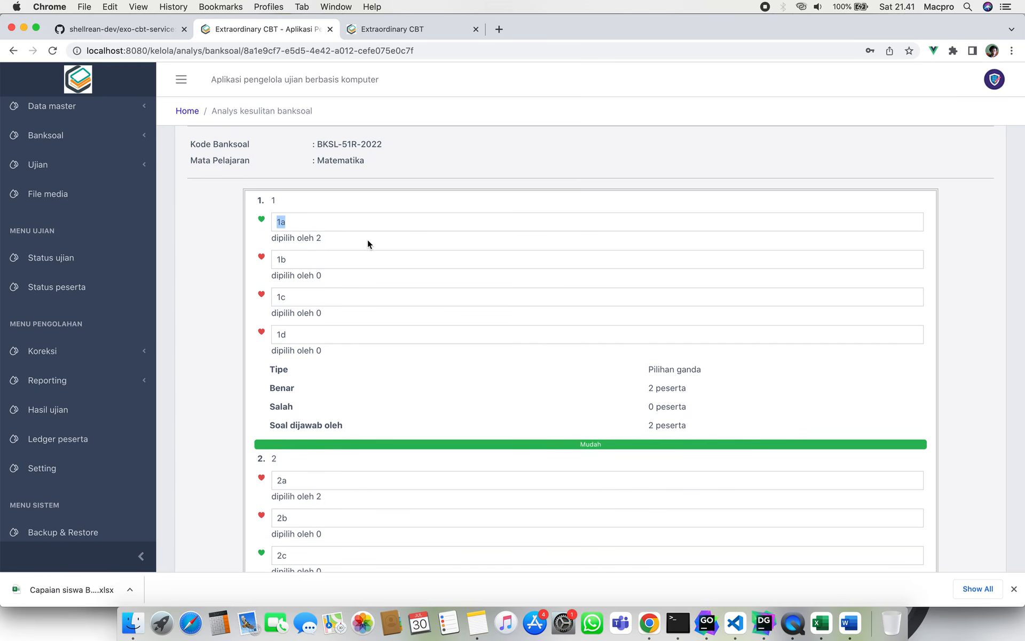
drag(368, 239, 270, 239)
click(392, 349)
drag(271, 393, 347, 388)
drag(652, 388, 705, 389)
drag(650, 425, 679, 424)
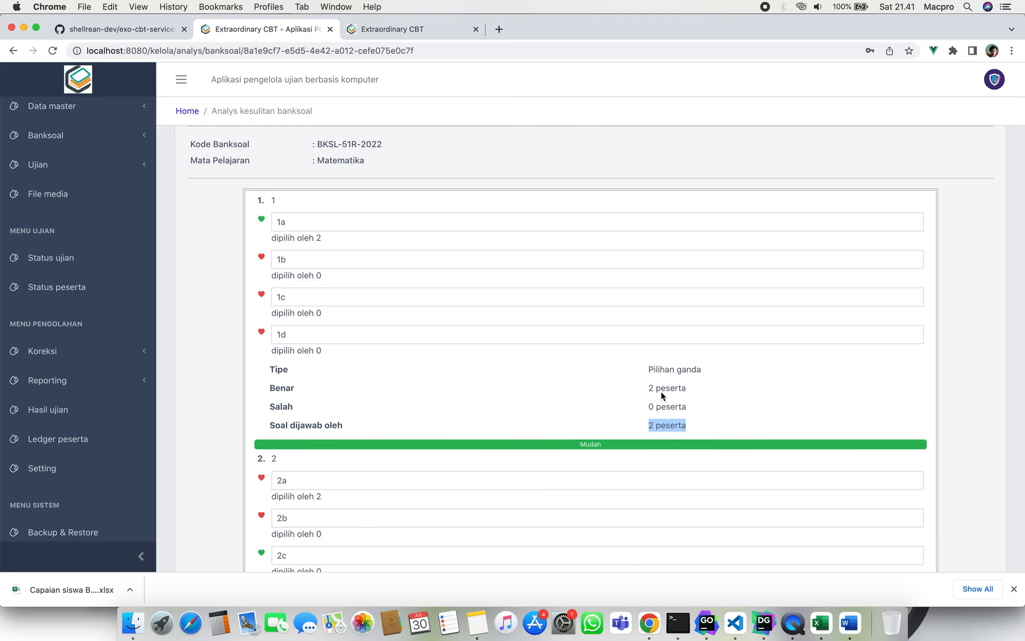
Review question 2's answered-by count and the pick counts for options 2a and 2c.
scroll(581, 442, down, 1)
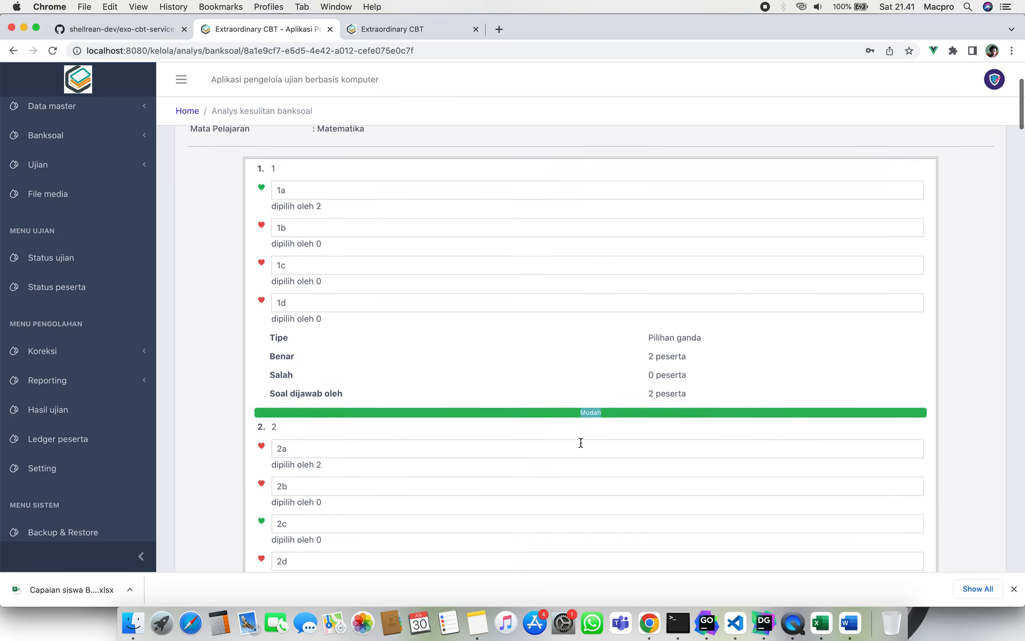
scroll(572, 374, down, 4)
scroll(571, 368, down, 3)
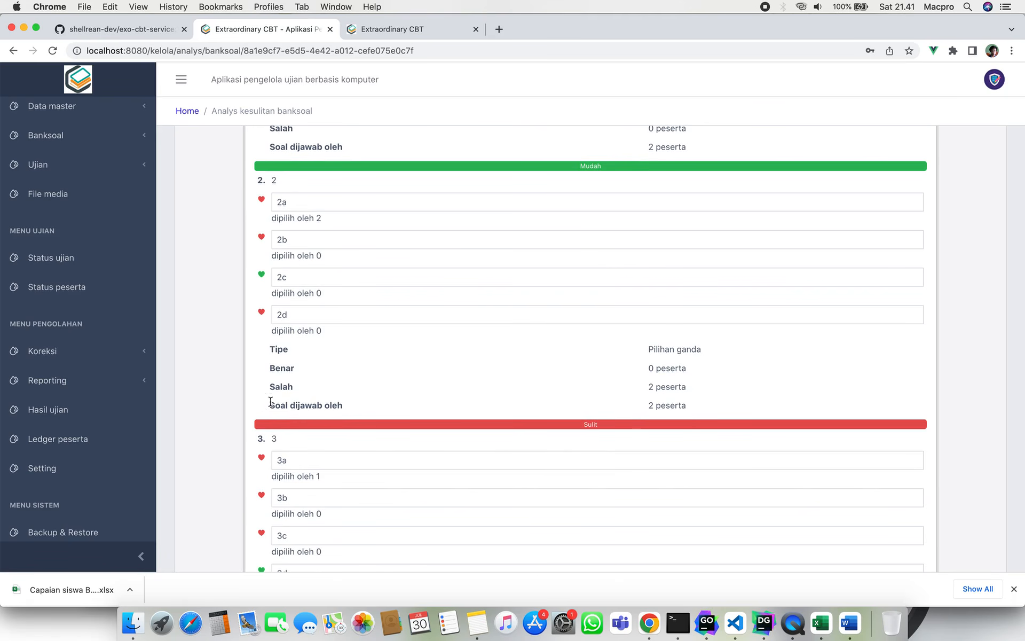
drag(271, 402, 291, 401)
click(314, 399)
scroll(393, 239, down, 1)
scroll(393, 239, up, 1)
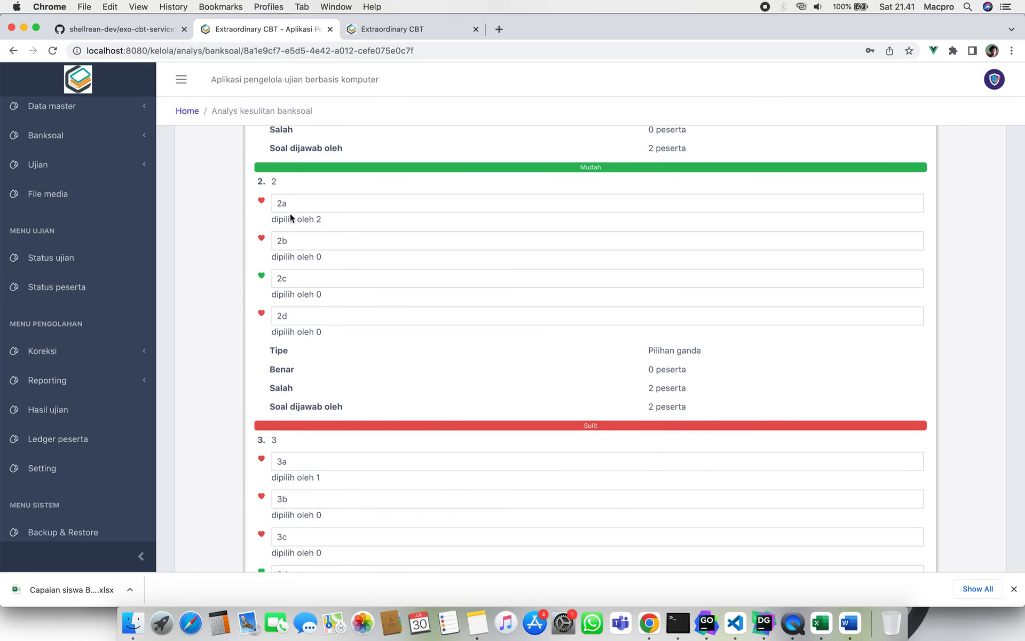
drag(271, 220, 326, 226)
drag(271, 294, 318, 293)
click(328, 292)
click(617, 395)
scroll(618, 395, down, 7)
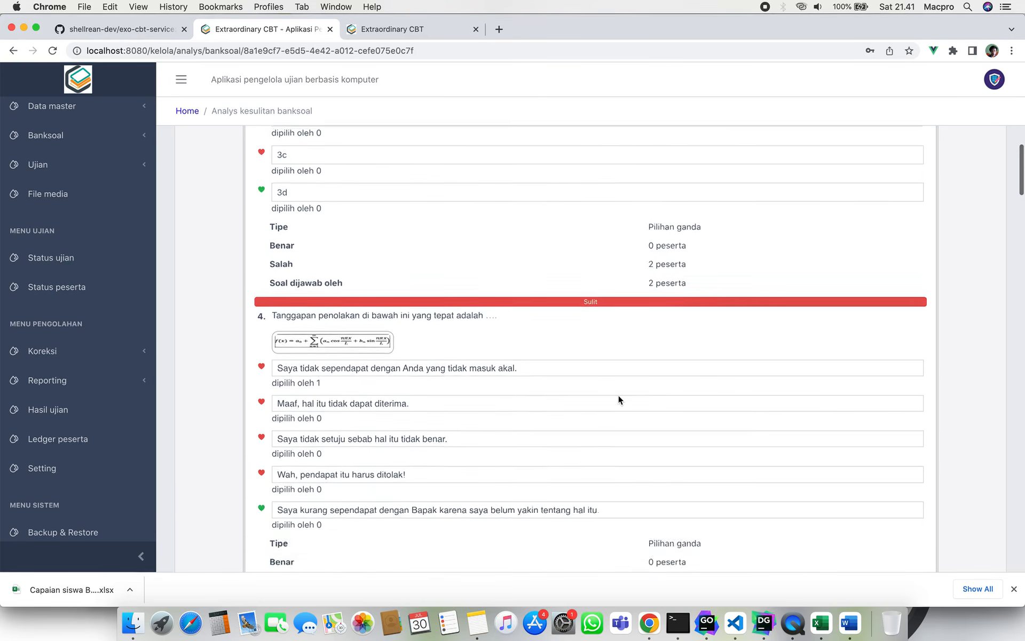
scroll(618, 396, down, 12)
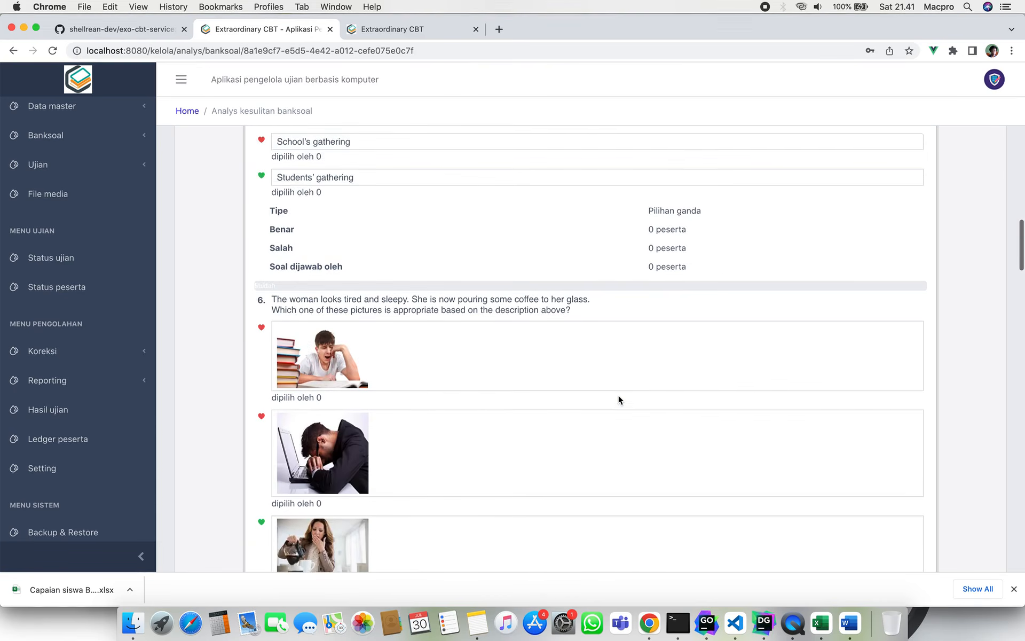
scroll(617, 395, down, 14)
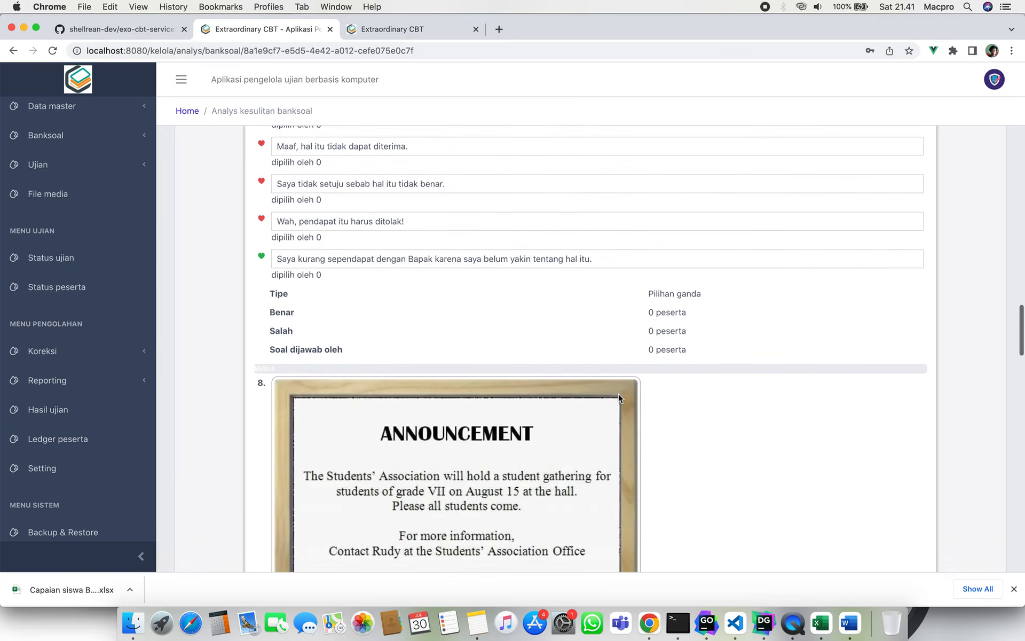
scroll(618, 395, down, 15)
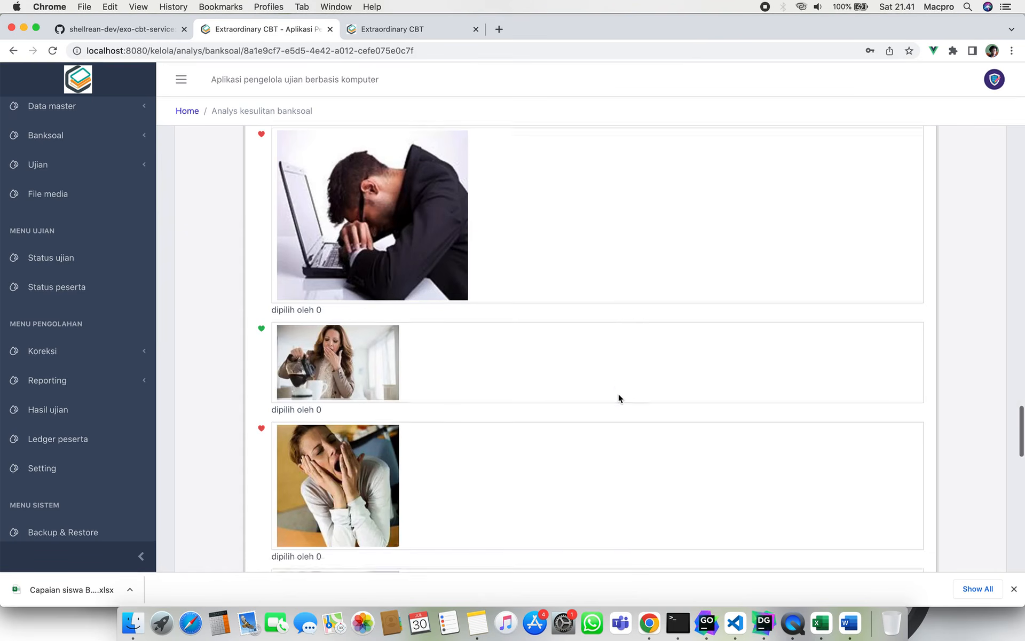
scroll(618, 398, down, 15)
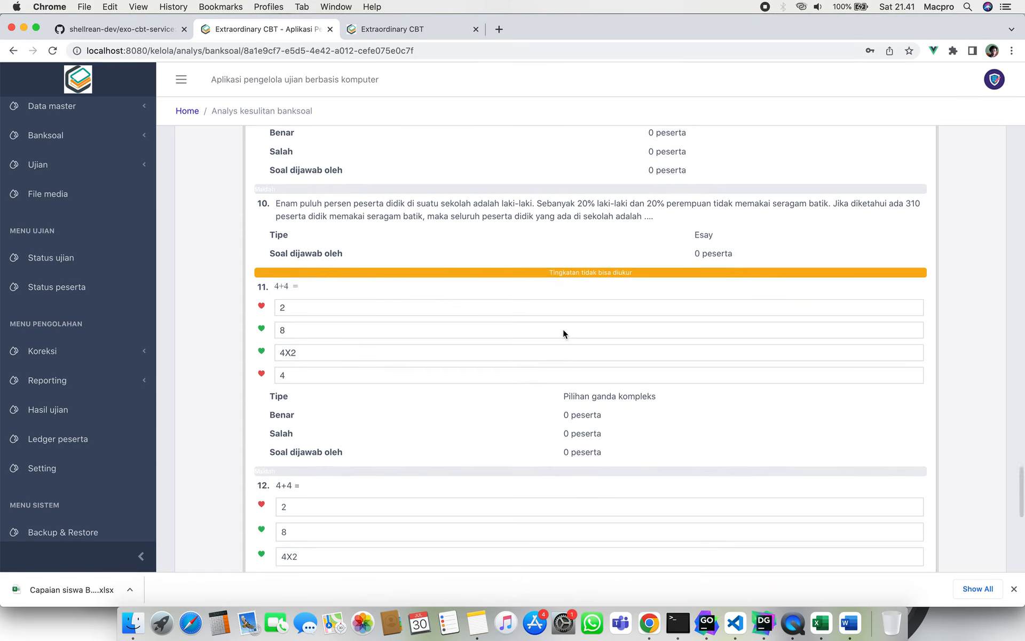
scroll(575, 300, up, 1)
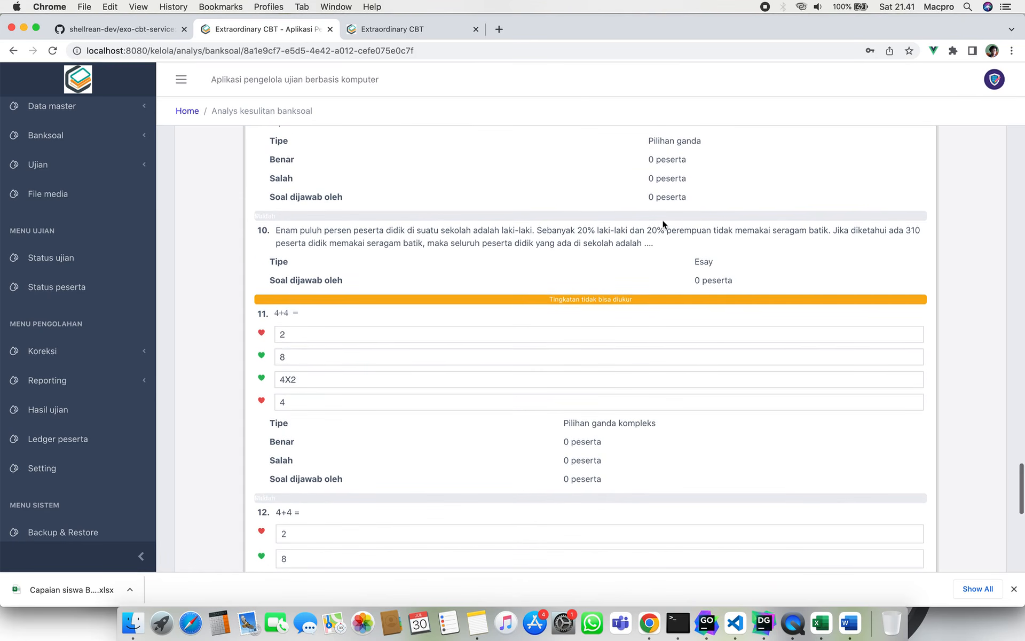
drag(551, 295, 658, 304)
scroll(623, 288, down, 5)
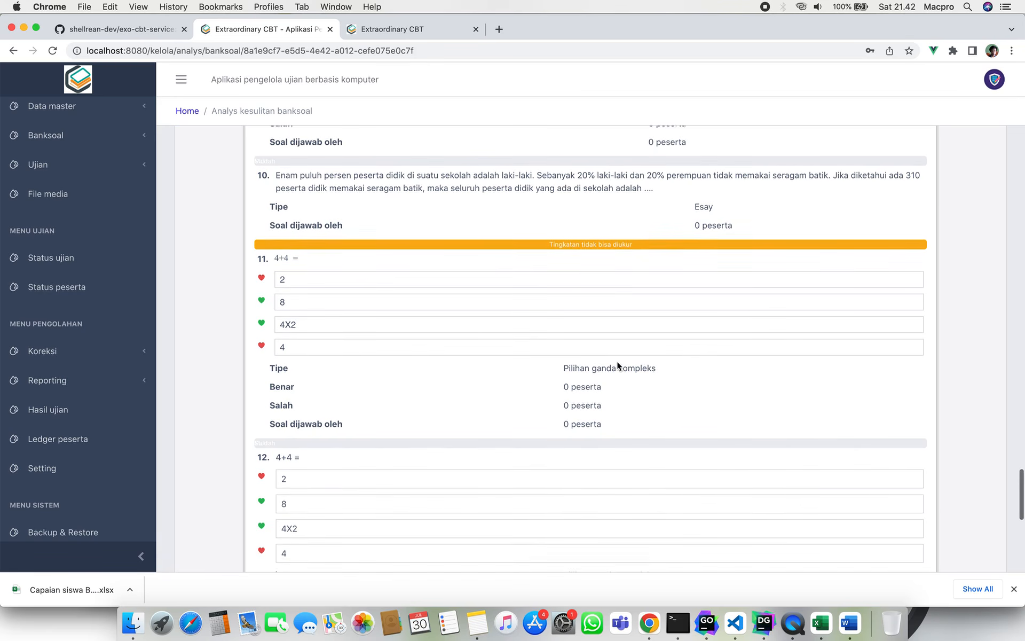
scroll(617, 361, down, 8)
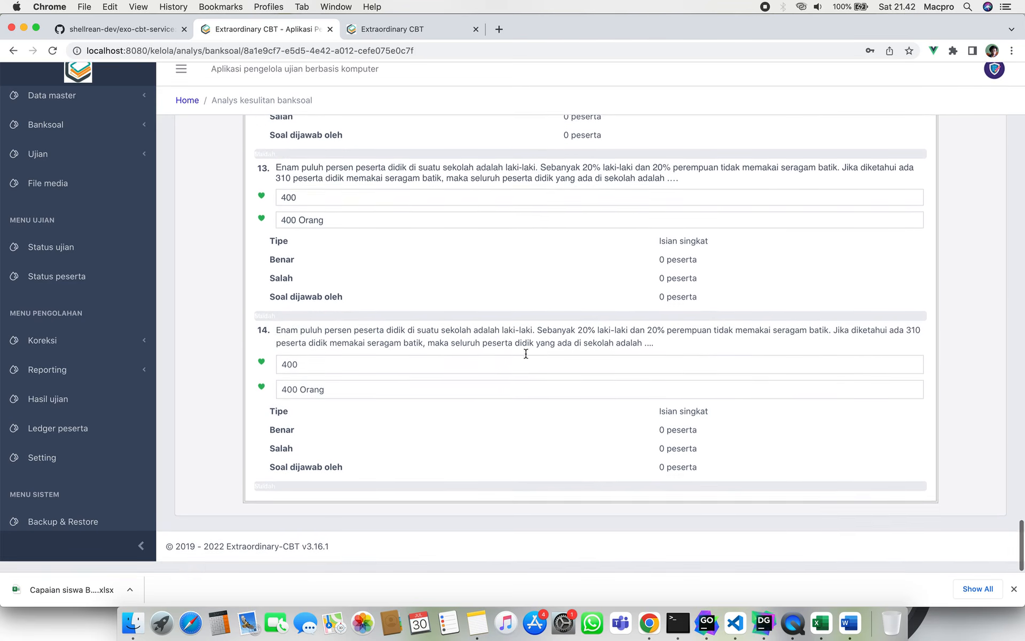
scroll(457, 309, up, 8)
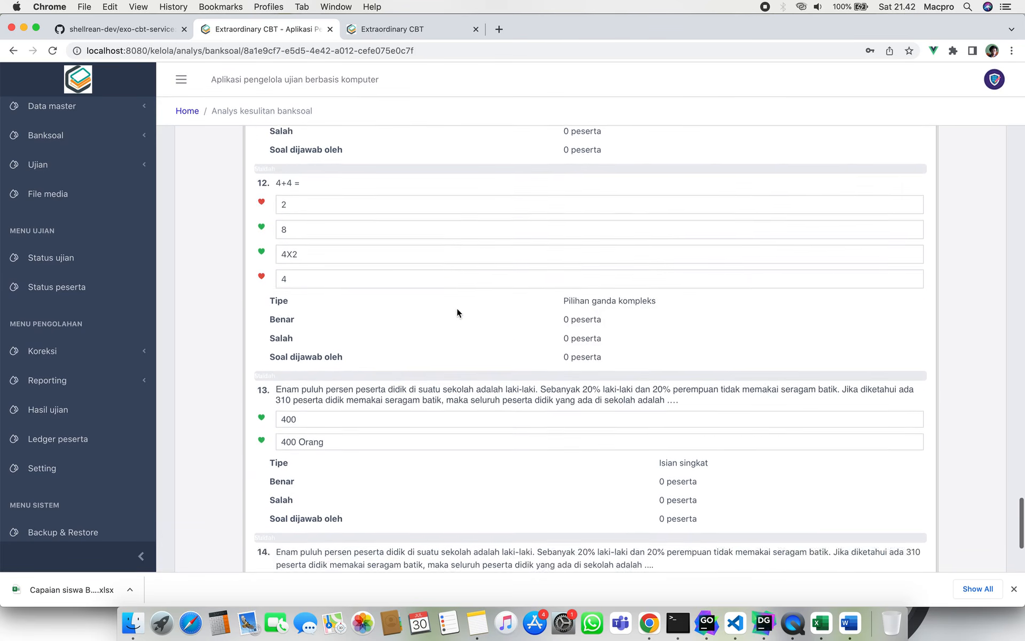
scroll(434, 360, up, 20)
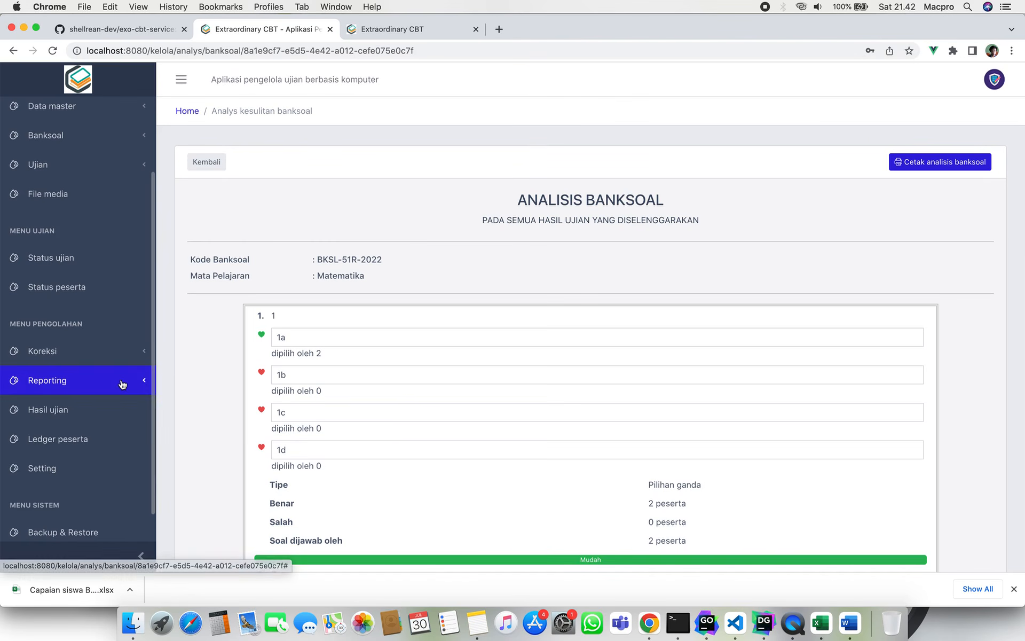
Open Reporting > Hasil ujian, filter to the TEST-001 schedule, and expand the participant's details.
click(122, 383)
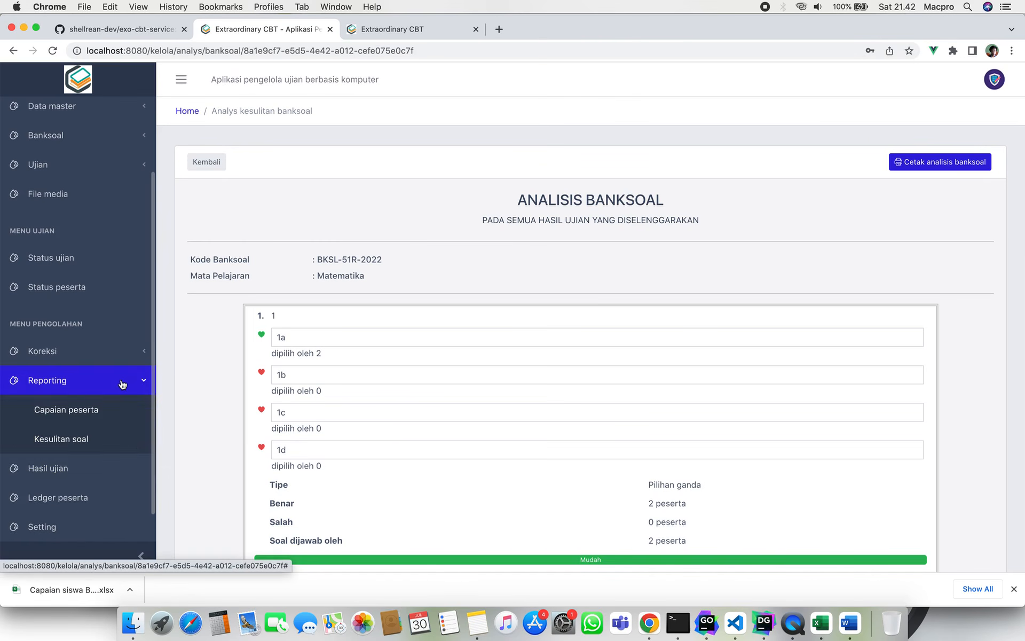
click(130, 446)
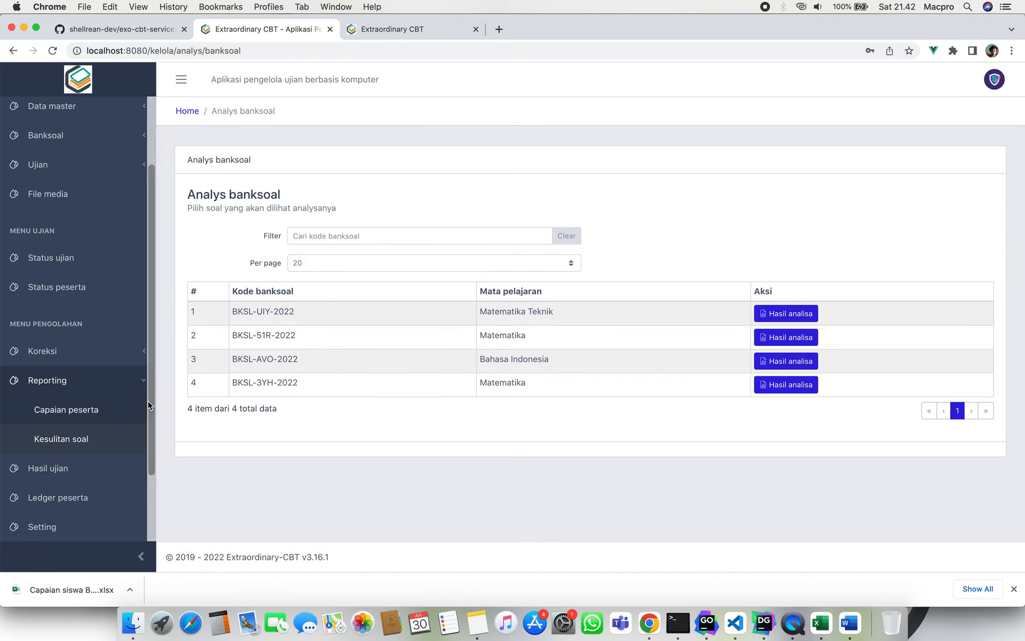
click(114, 380)
click(112, 409)
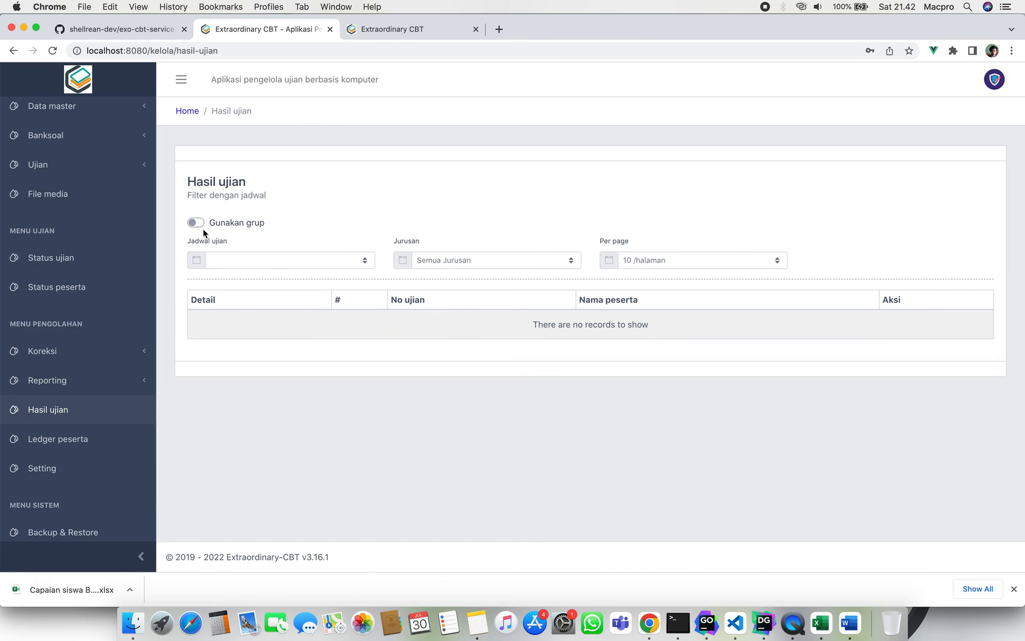
click(267, 260)
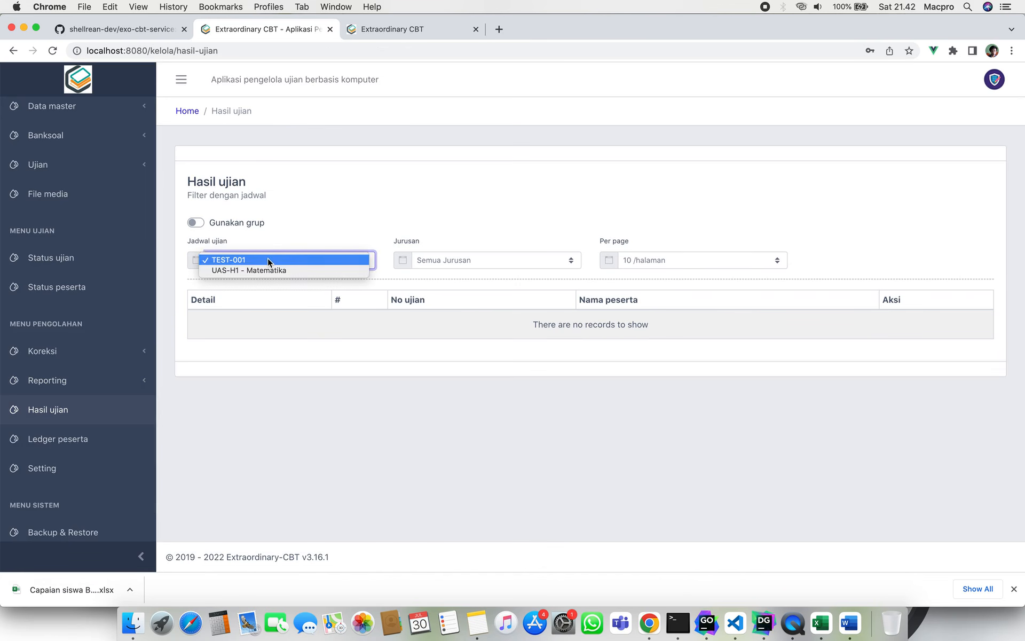
click(278, 261)
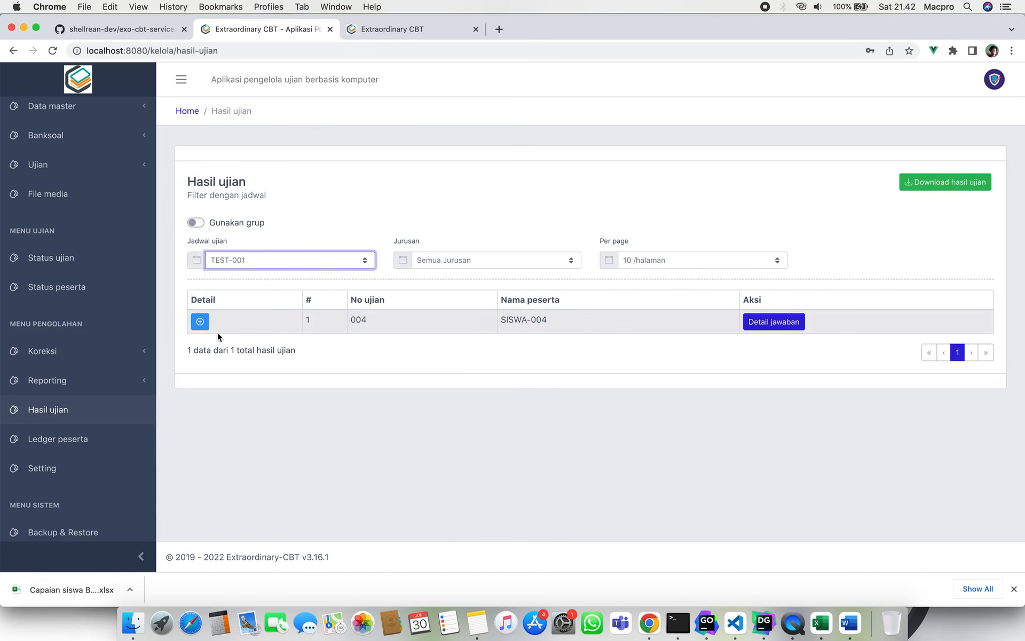
click(200, 321)
Review the start time 21:36:17, 0-minute working time, essay points 75 and final score 75.
scroll(532, 358, down, 5)
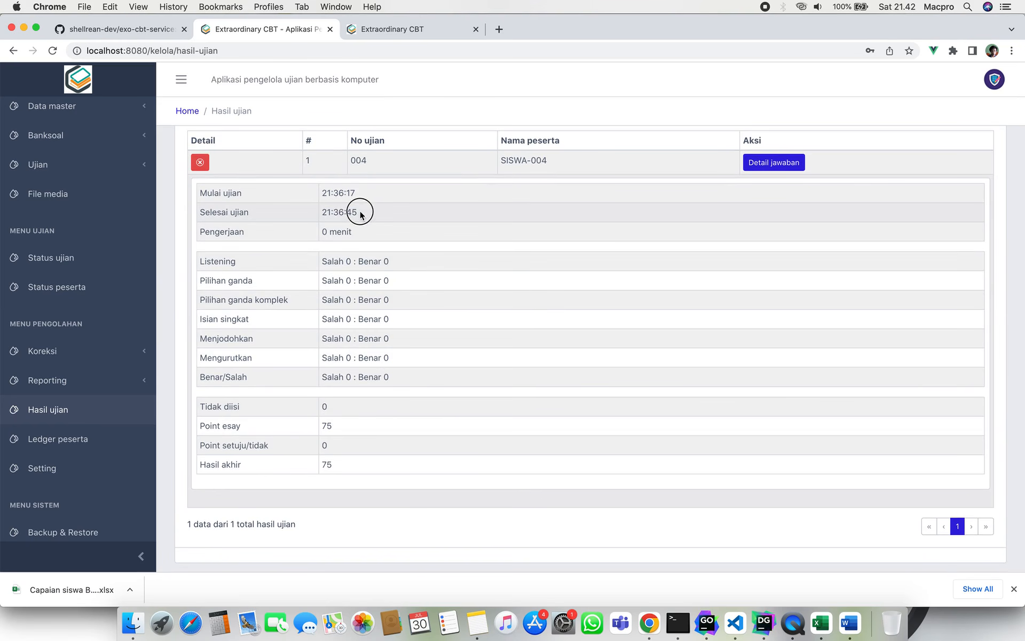
drag(360, 212, 328, 212)
double_click(325, 193)
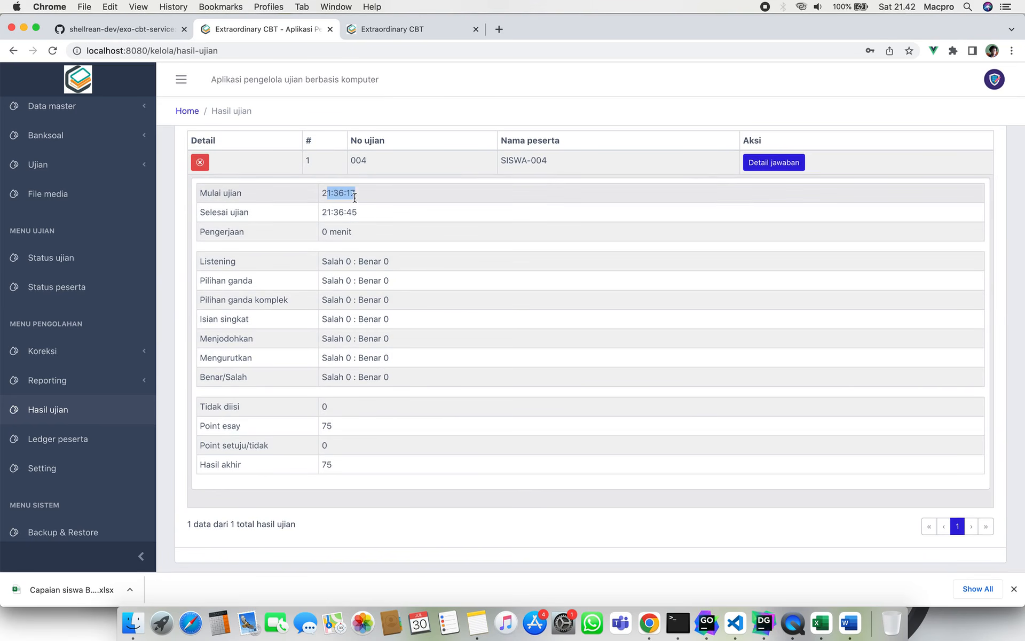
click(325, 230)
drag(325, 231, 323, 232)
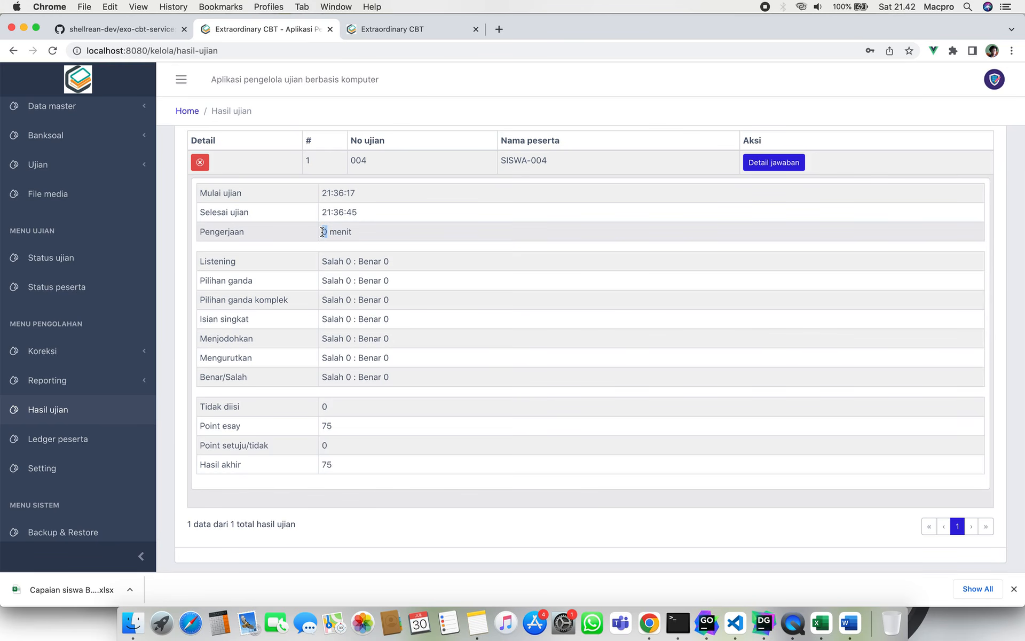
drag(336, 426, 323, 424)
click(339, 465)
drag(339, 466, 319, 468)
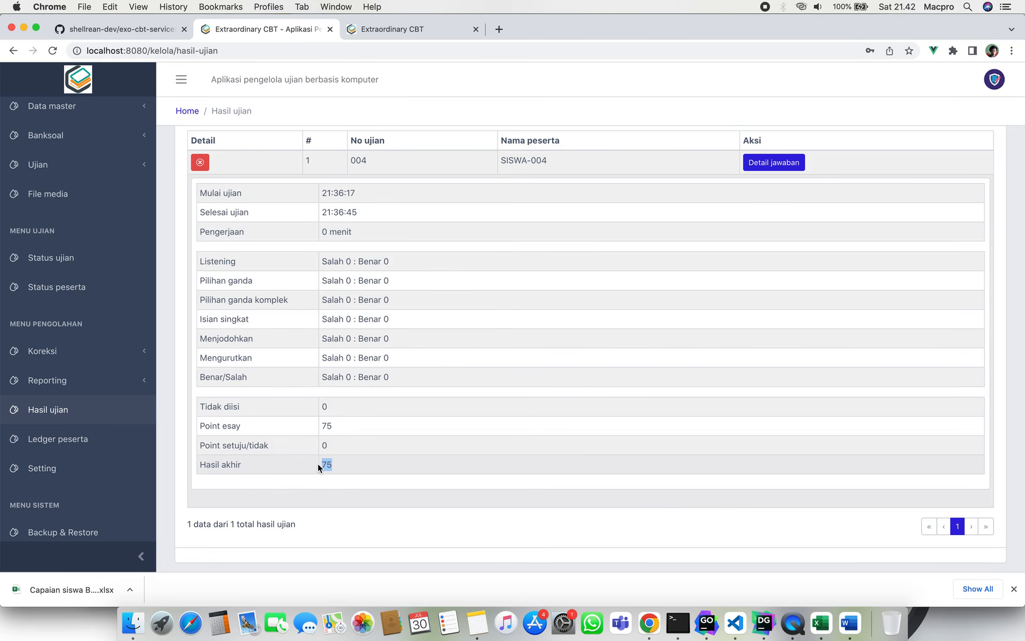
drag(341, 424, 318, 425)
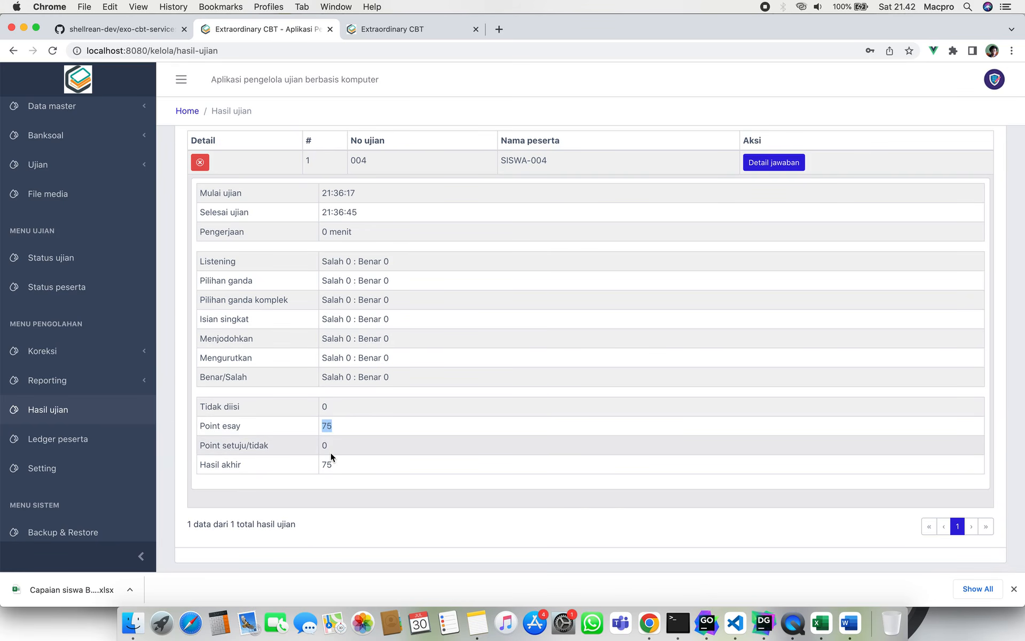
drag(343, 467, 318, 471)
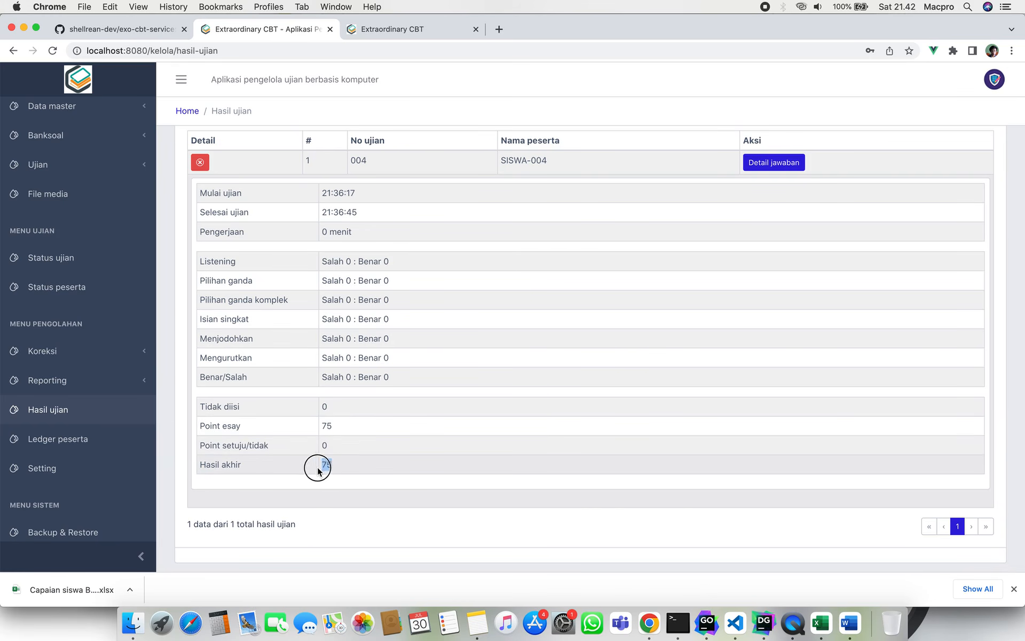
scroll(370, 347, up, 3)
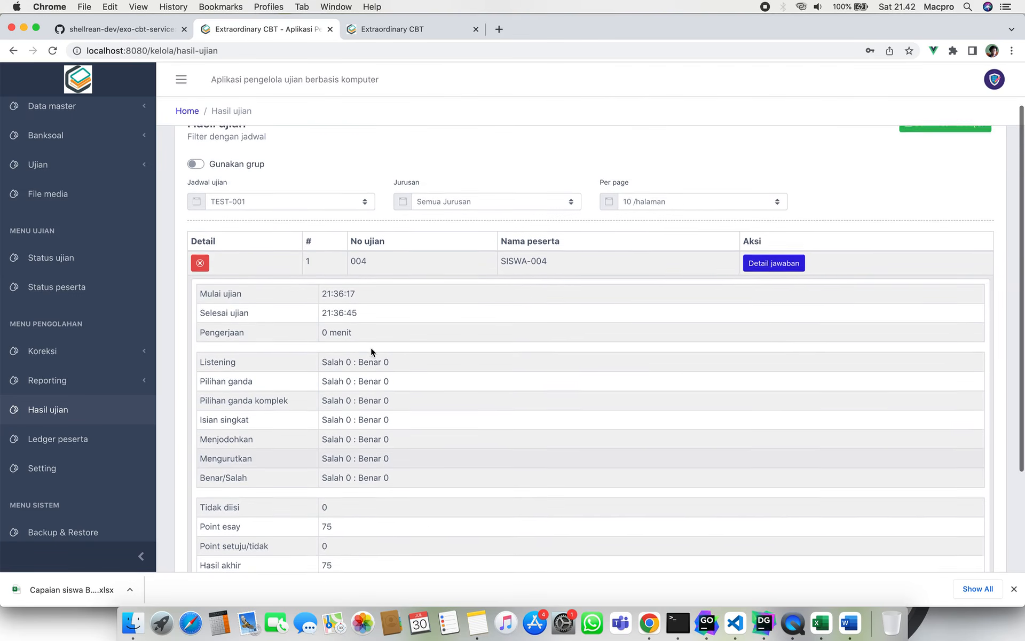
Open SISWA-004's answer details and highlight both essay answers.
click(772, 283)
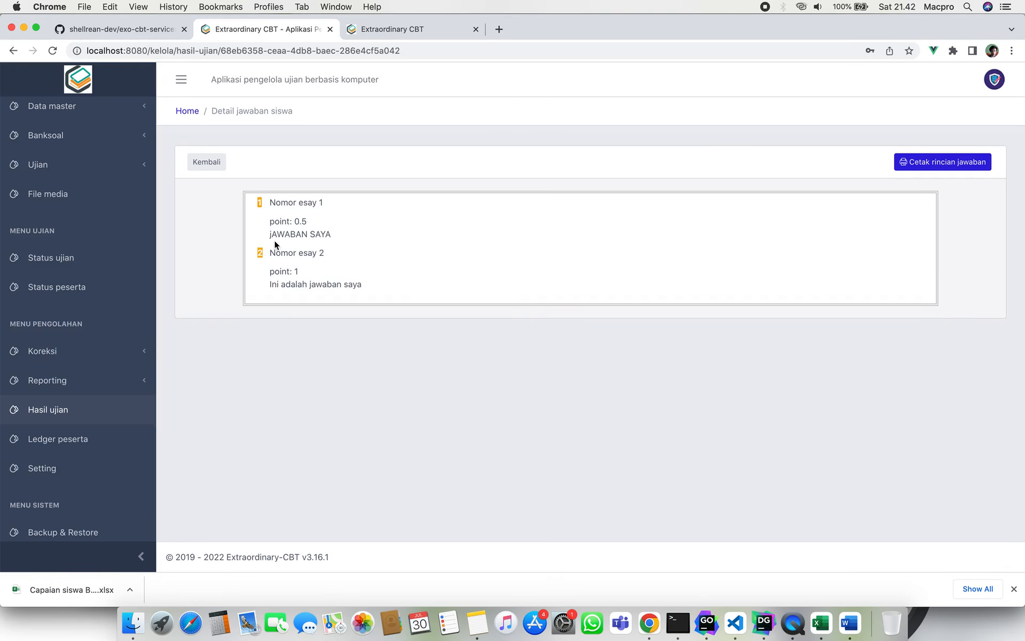
drag(268, 235, 289, 221)
drag(268, 285, 376, 291)
Return to the exam results list and open the Jadwal ujian schedule choices.
click(209, 163)
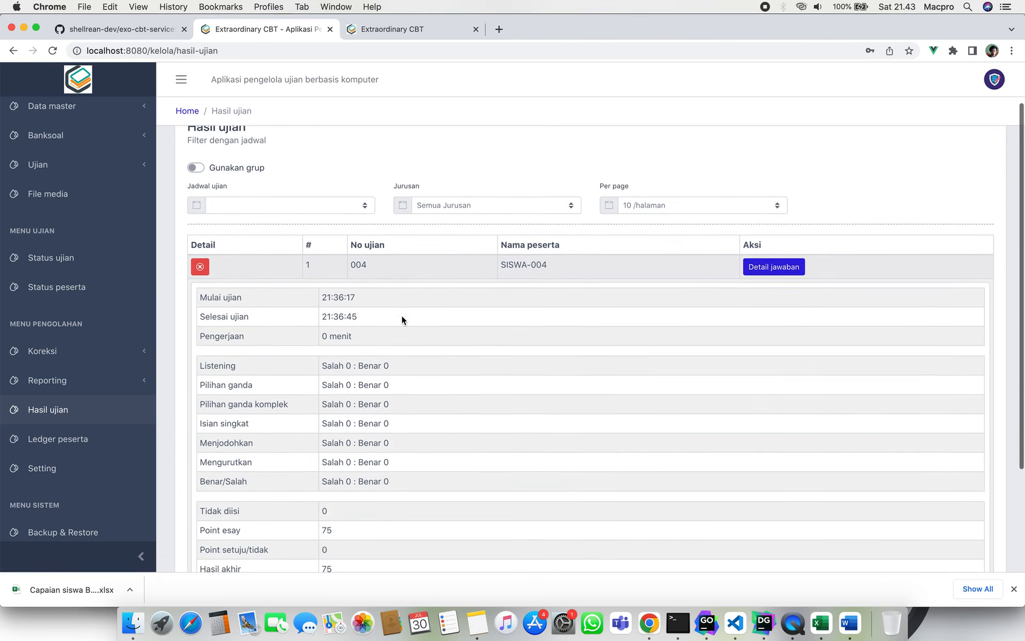
scroll(401, 315, down, 3)
scroll(323, 198, up, 2)
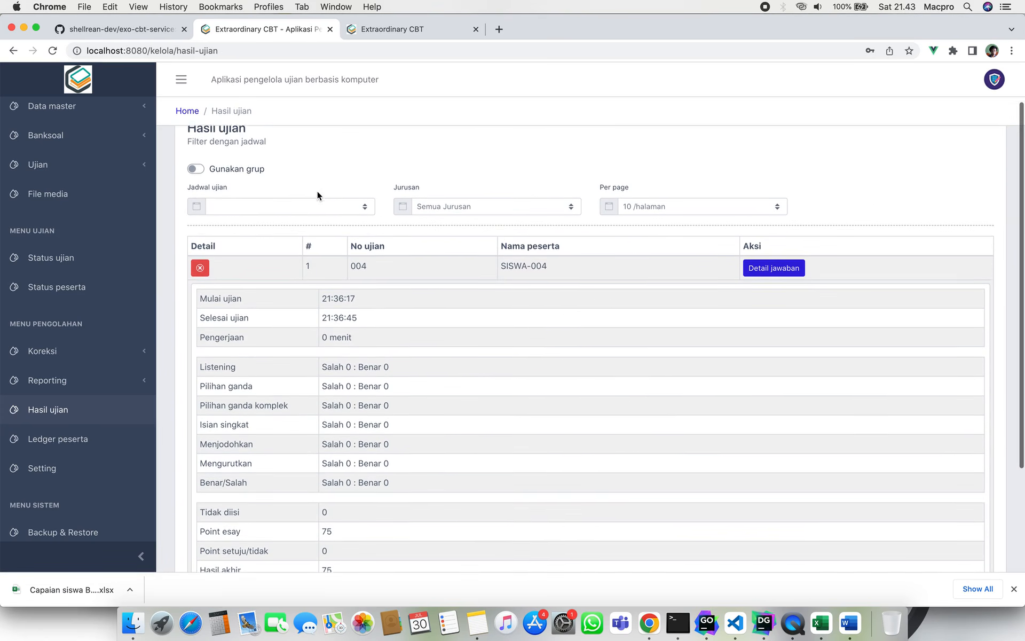
click(305, 214)
Filter results to TEST-001 and request the download for Teknik Komputer Jaringan.
click(306, 213)
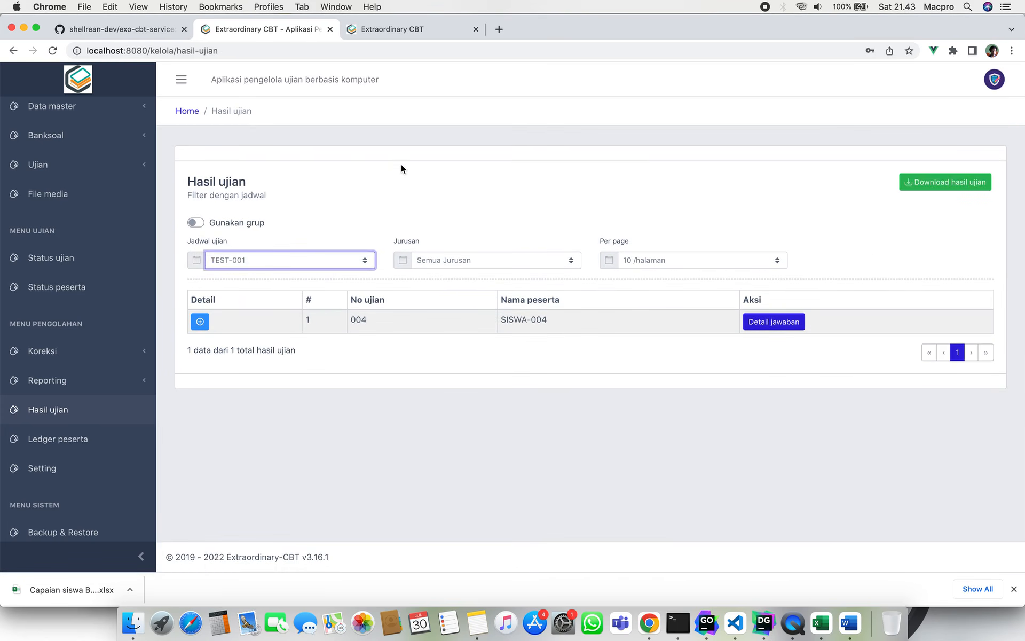
click(945, 182)
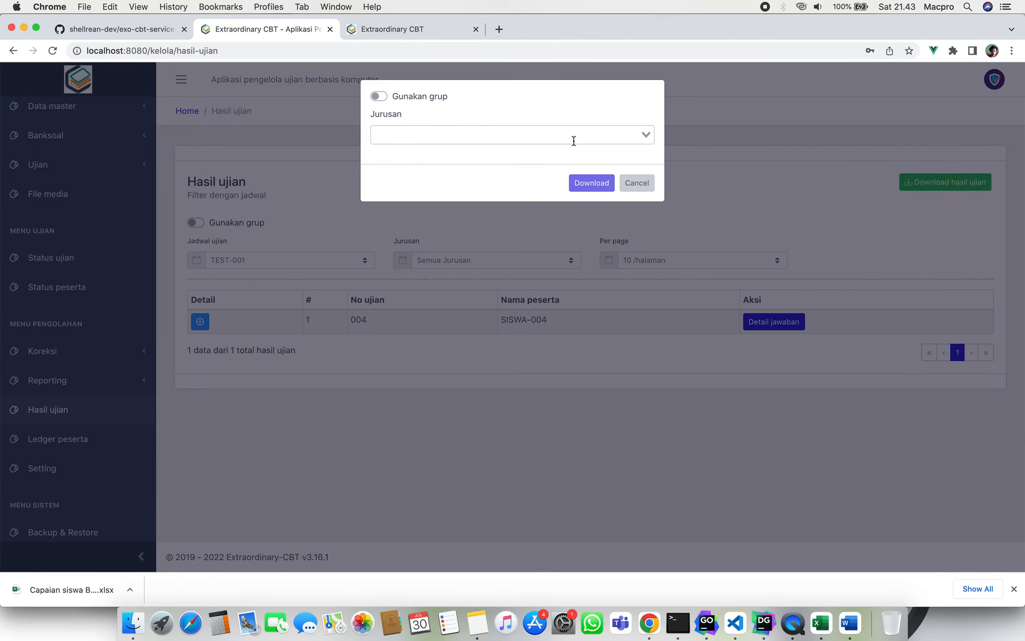
click(573, 140)
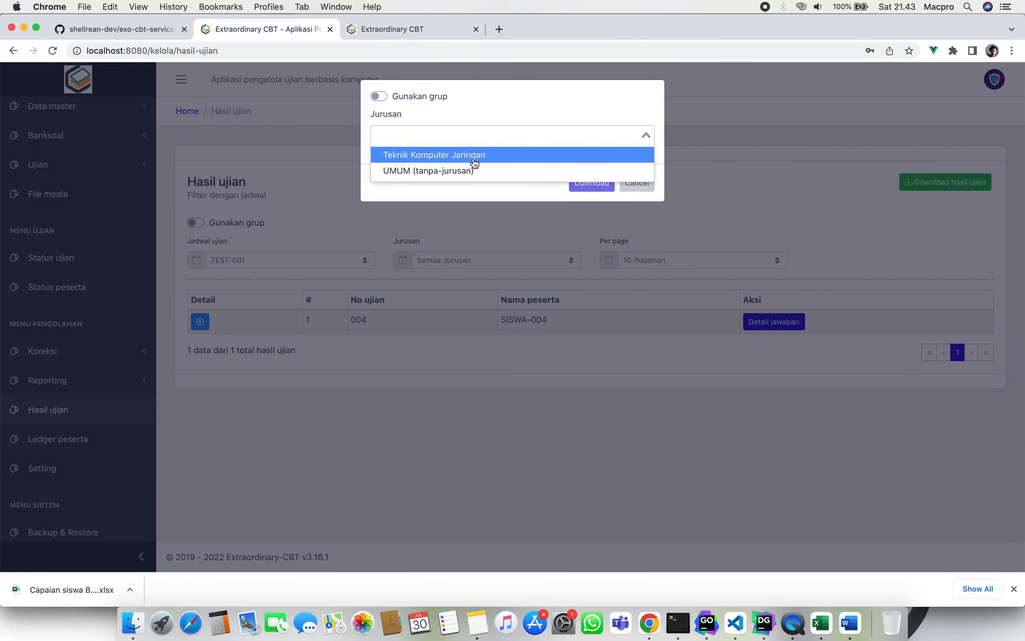
click(477, 156)
click(600, 185)
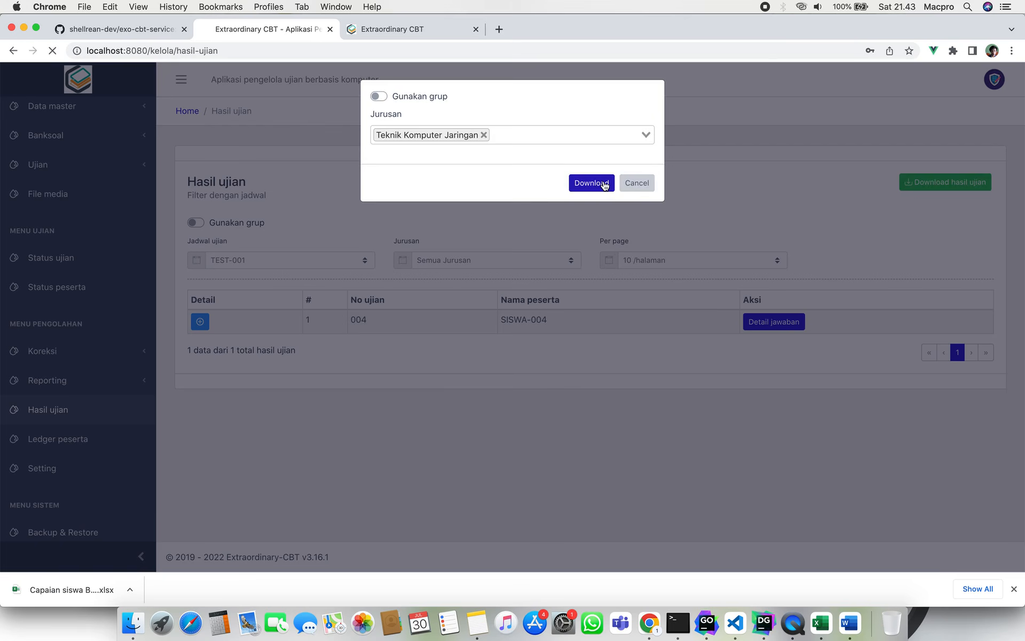
Request the download again and save Hasil ujian TEST-001.xlsx to Downloads.
click(687, 322)
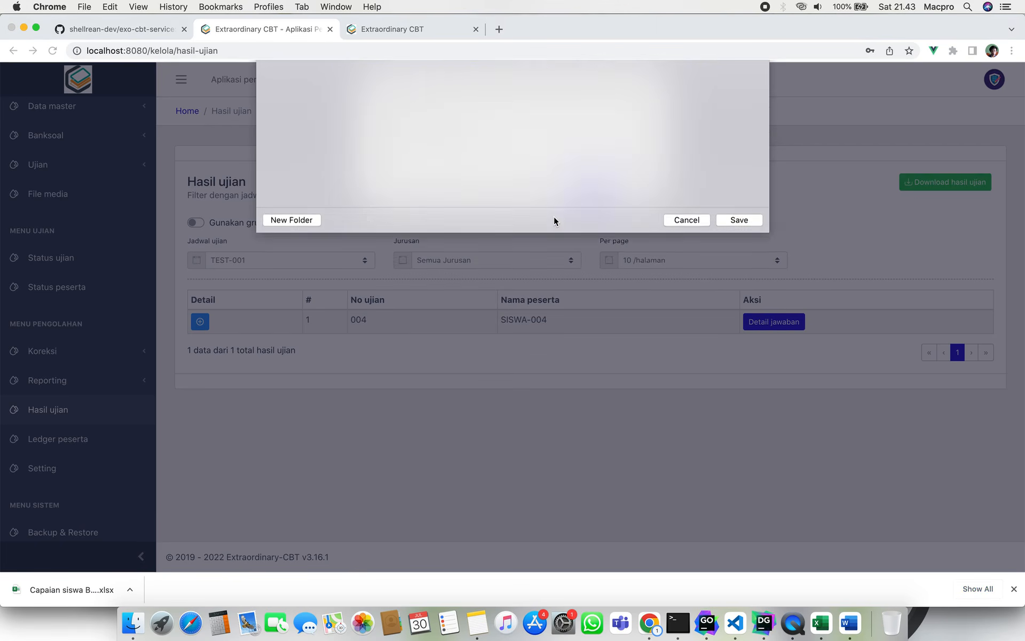
click(587, 184)
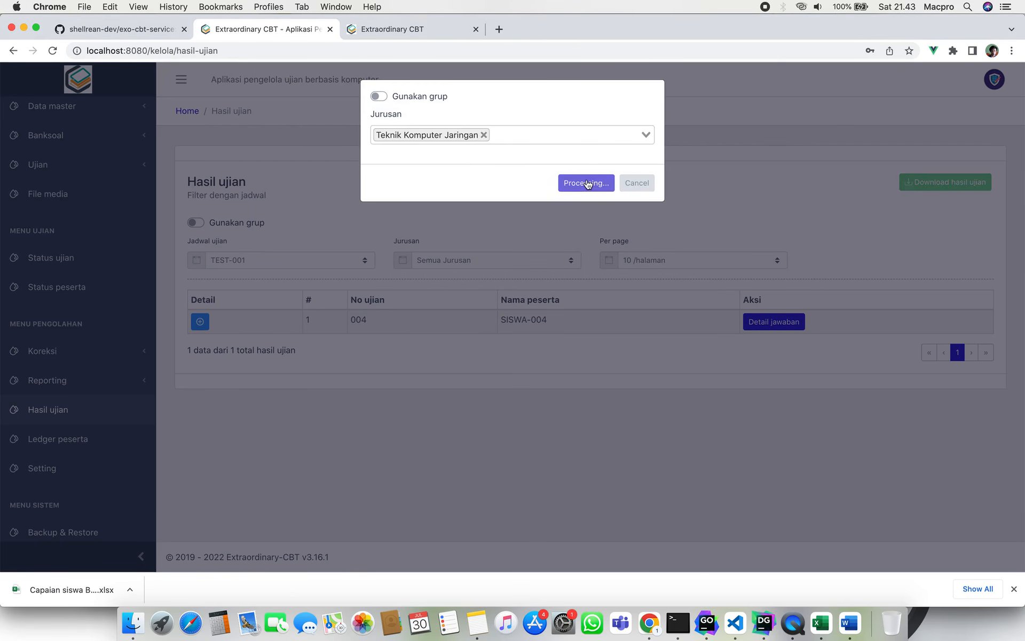
click(739, 320)
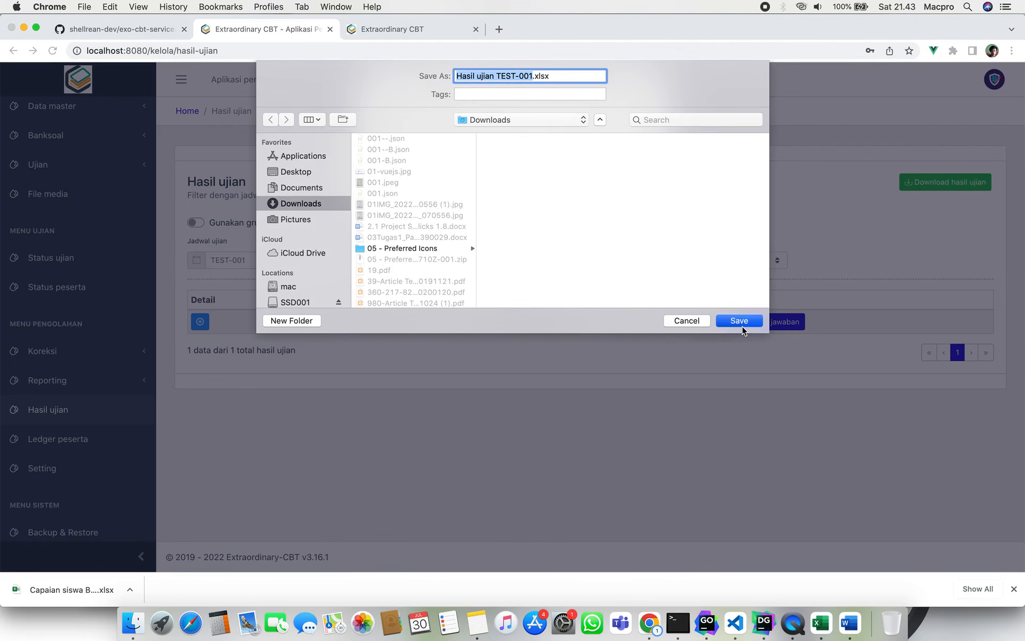
Open Hasil ujian TEST-001.xlsx from the Downloads folder in Excel.
click(132, 624)
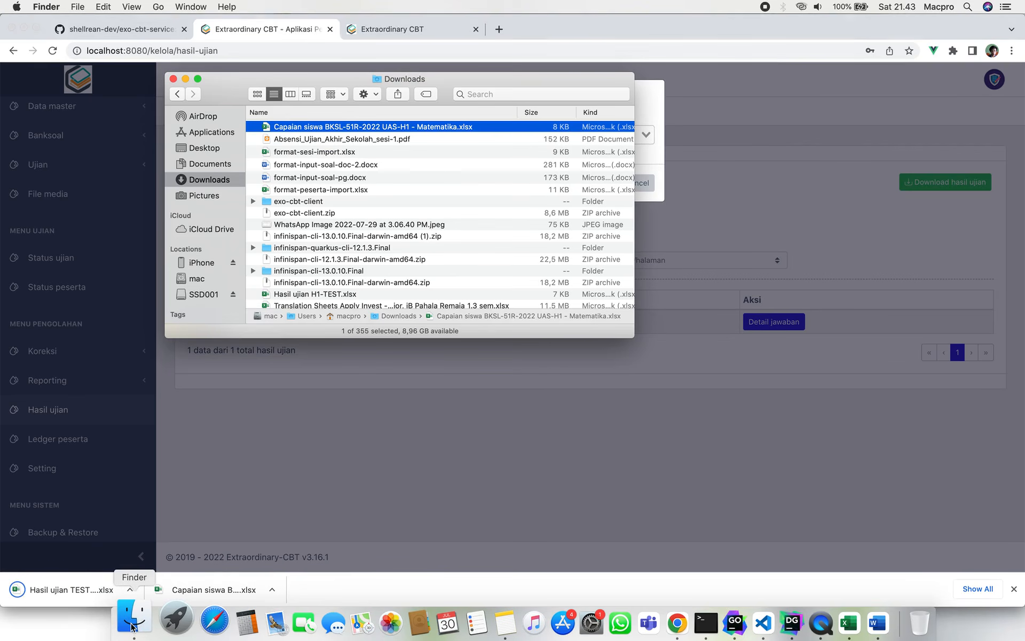
click(332, 153)
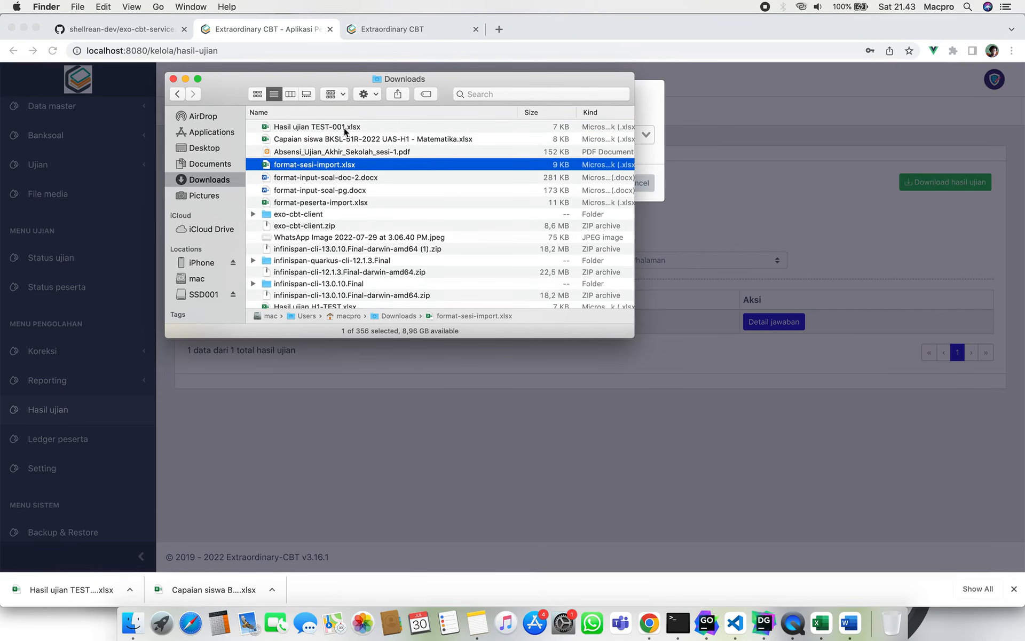
double_click(356, 127)
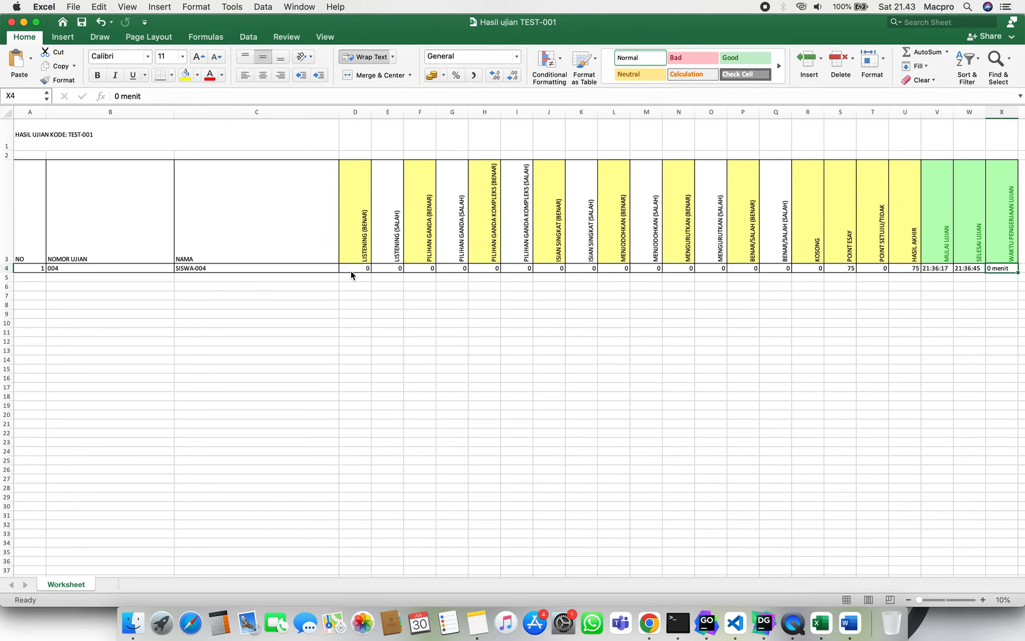
click(279, 291)
scroll(279, 290, up, 5)
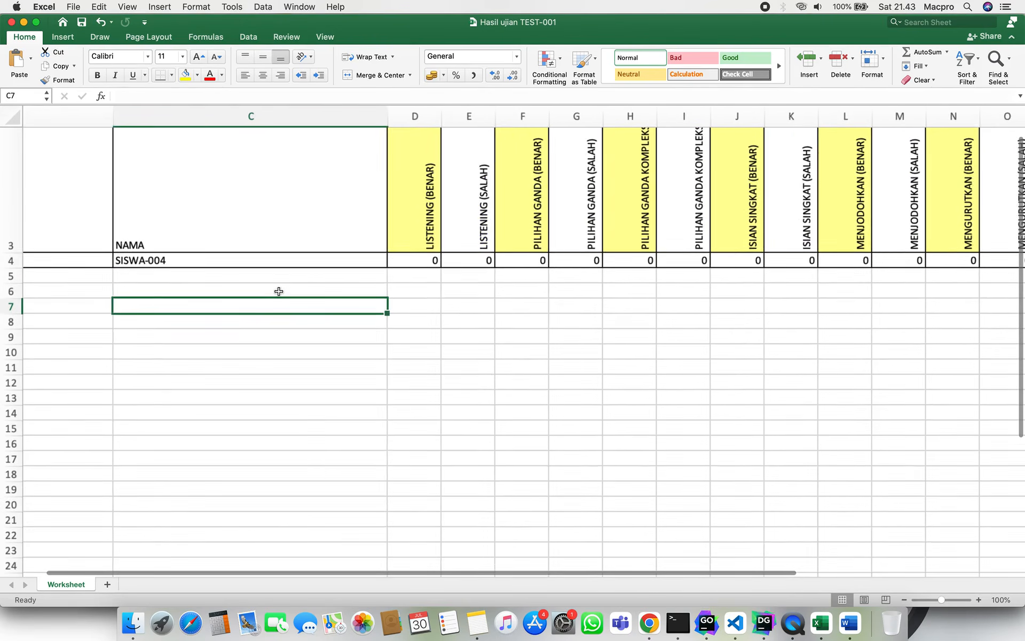
scroll(279, 290, up, 3)
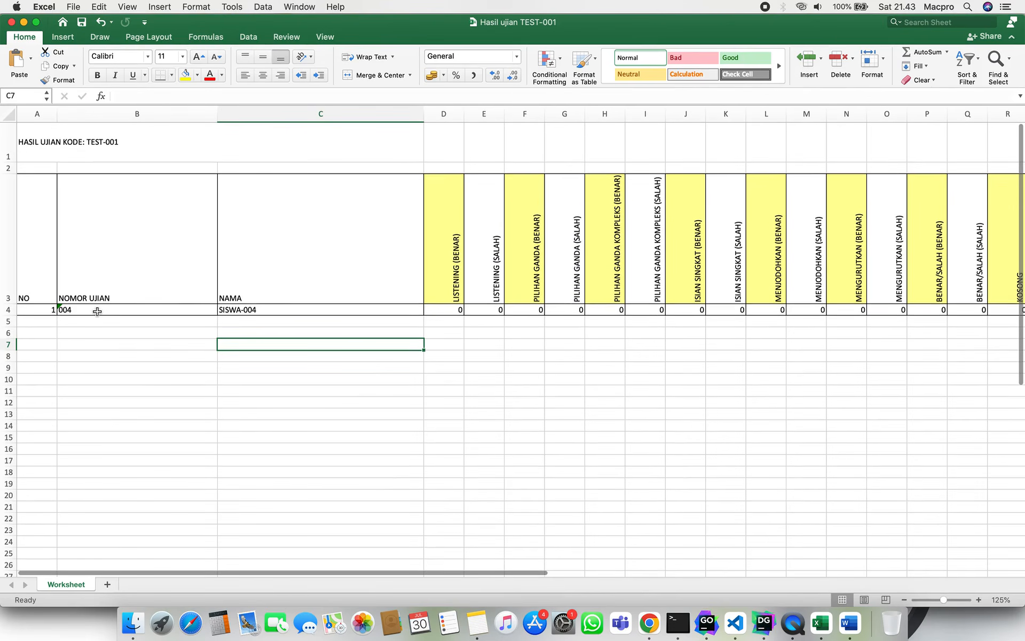
Check SISWA-004's row 4: essay points S4, final score U4 and duration X4.
click(24, 306)
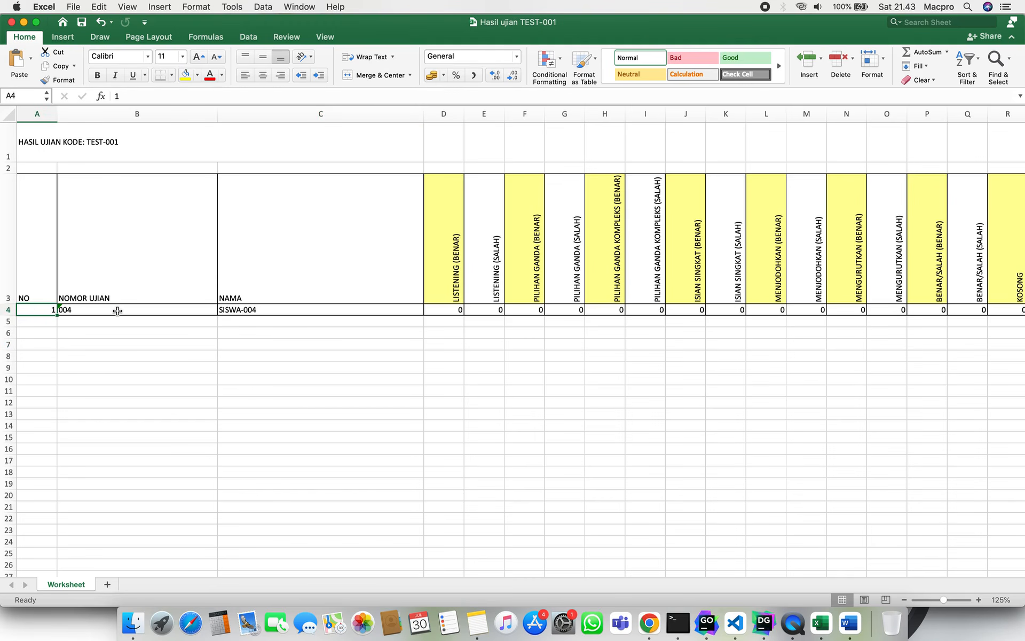
scroll(118, 311, right, 10)
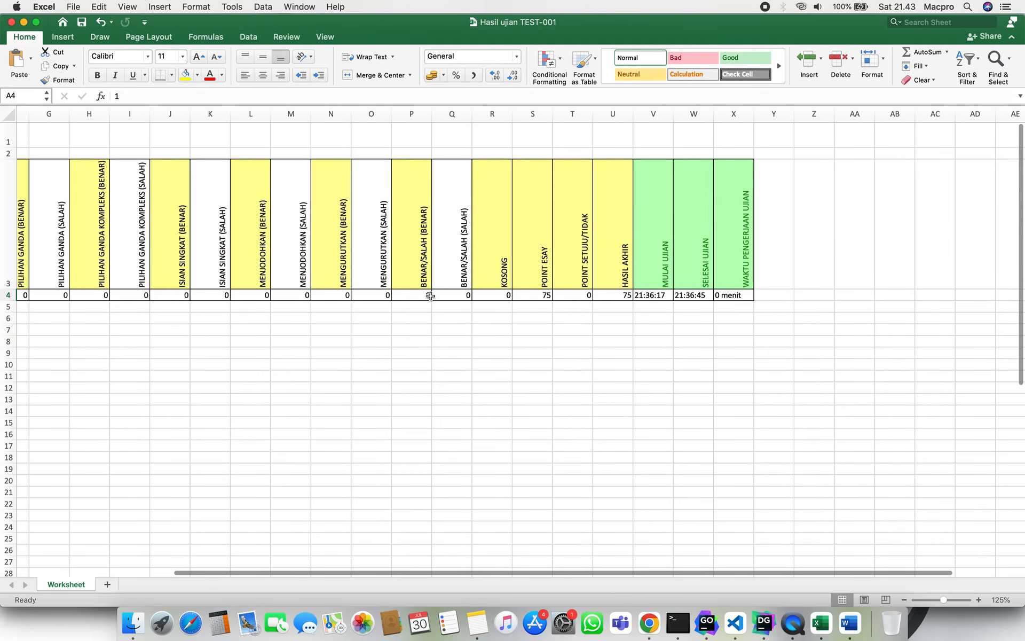
click(528, 297)
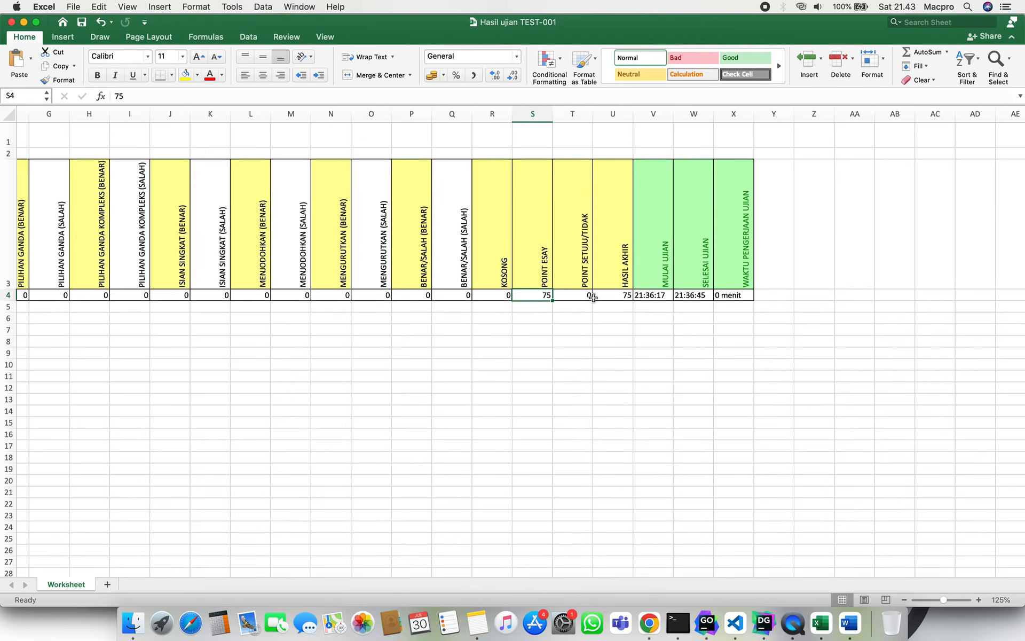
click(615, 297)
click(540, 297)
scroll(540, 297, left, 10)
scroll(540, 297, right, 10)
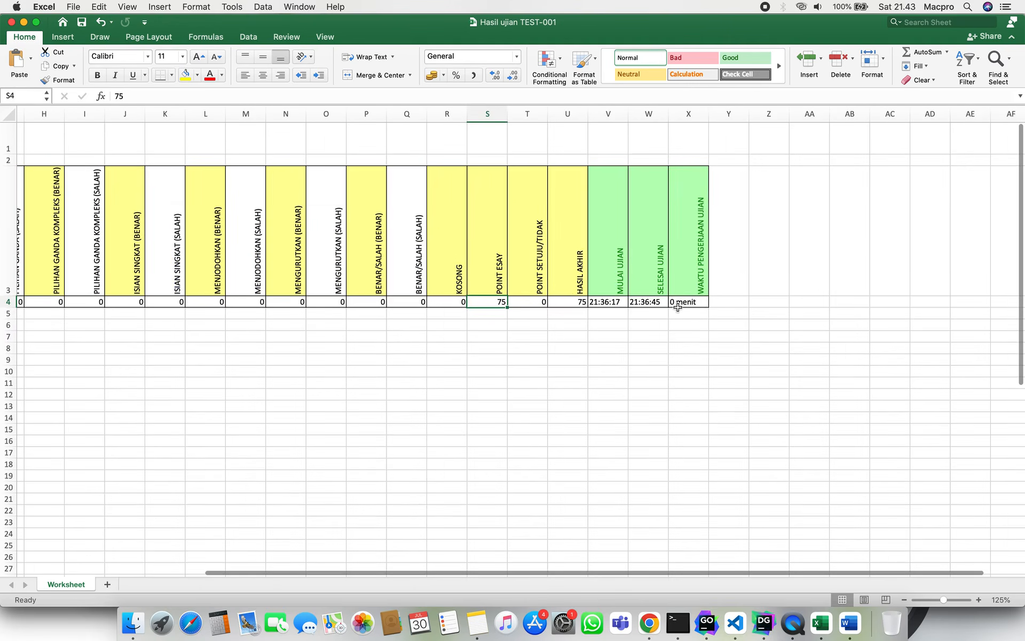
click(707, 302)
scroll(352, 332, left, 6)
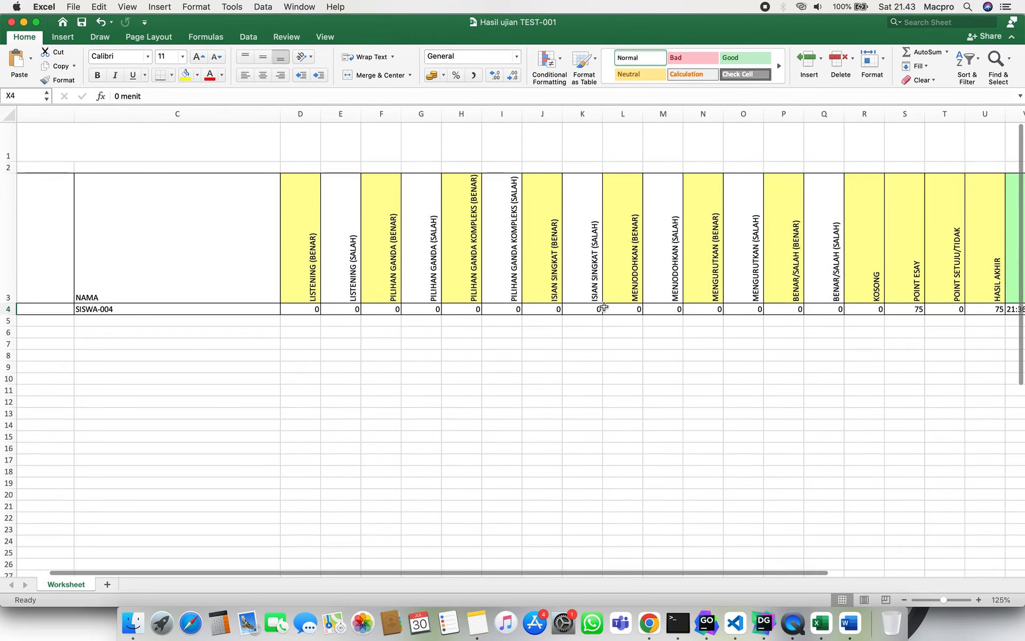
Check the Listening and multiple-choice correct/wrong counts in D4–G4, then return to the browser.
click(309, 310)
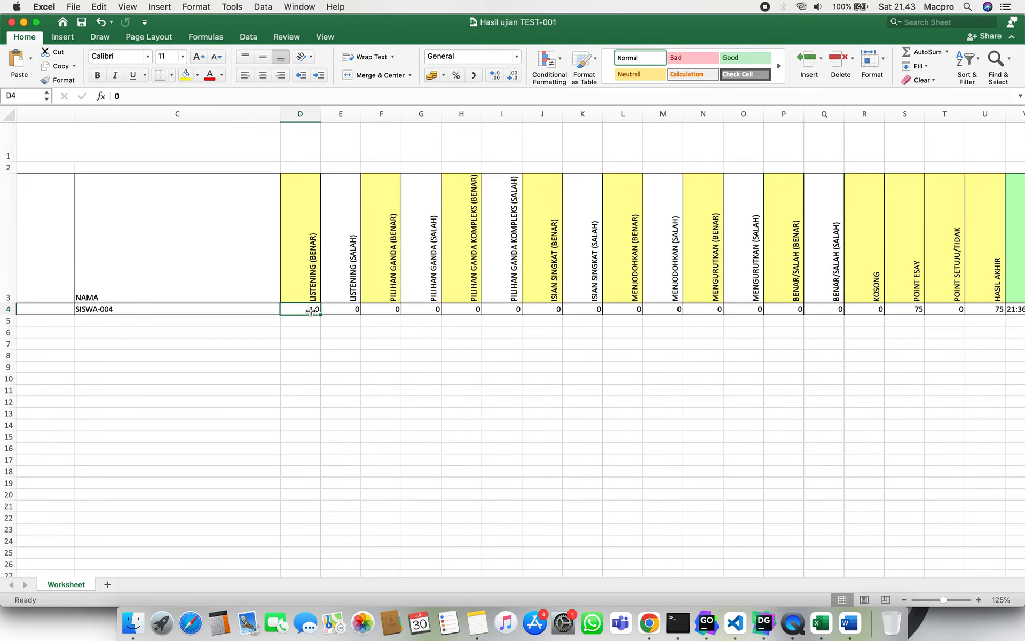
click(333, 308)
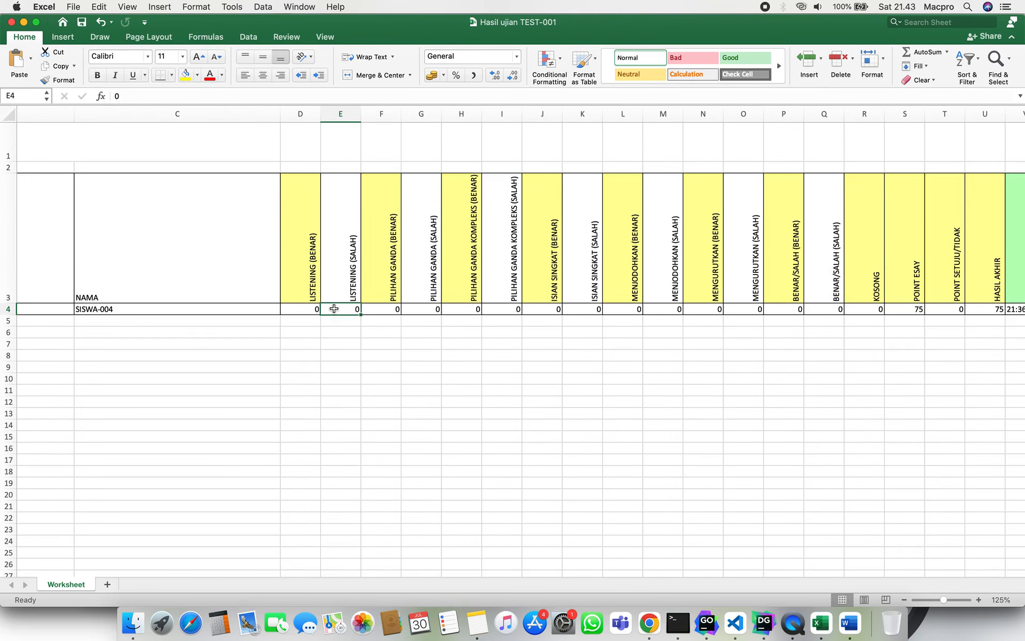
click(377, 309)
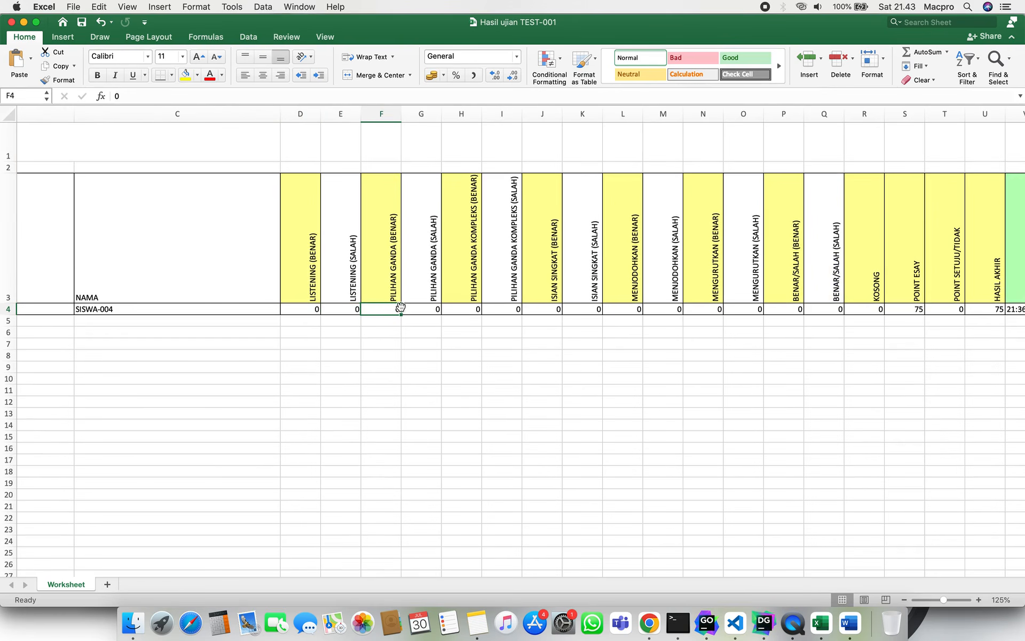
click(415, 309)
scroll(411, 305, left, 10)
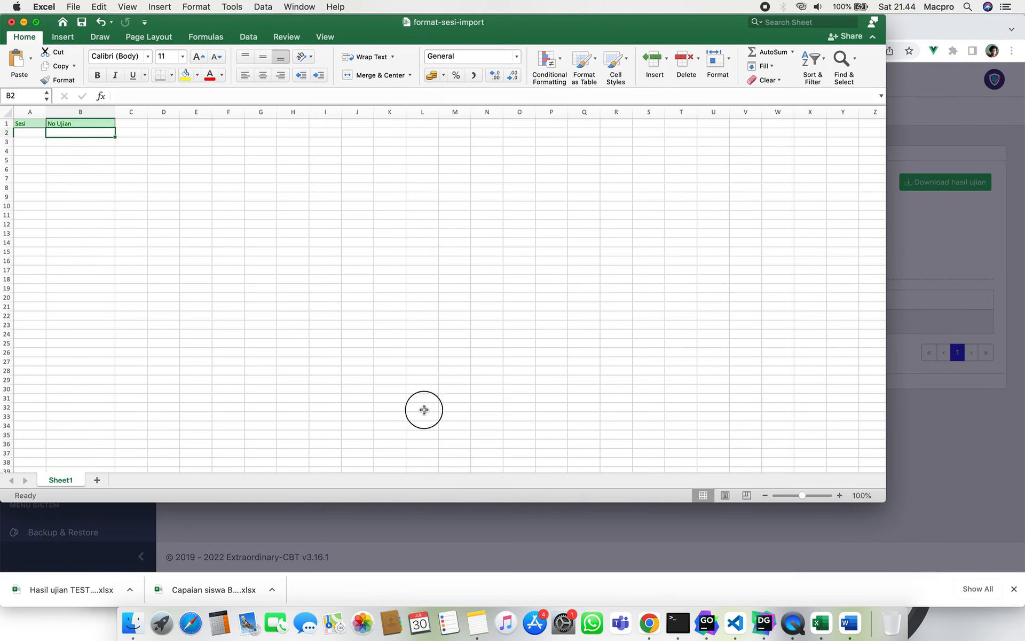
click(424, 410)
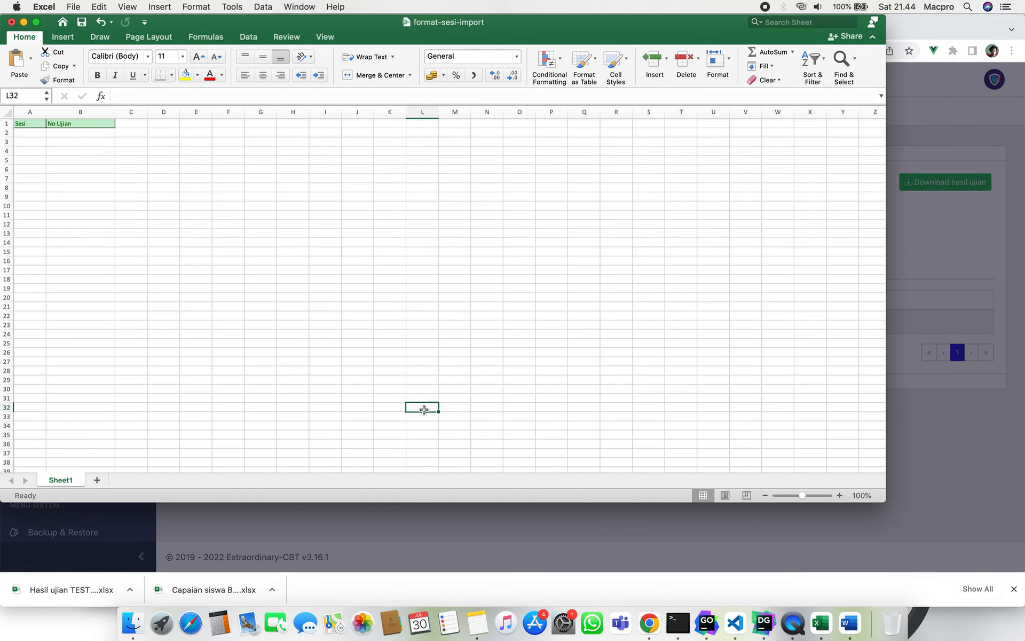
click(309, 529)
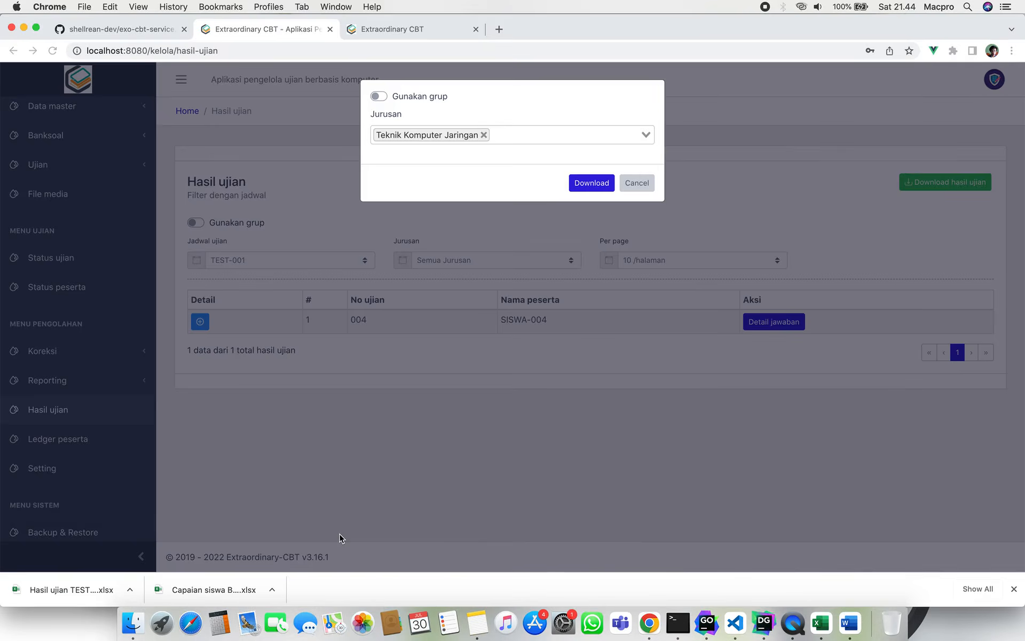
Close the download options and choose the Ujian Akhir Sekolah event on the Ledger peserta page.
click(643, 183)
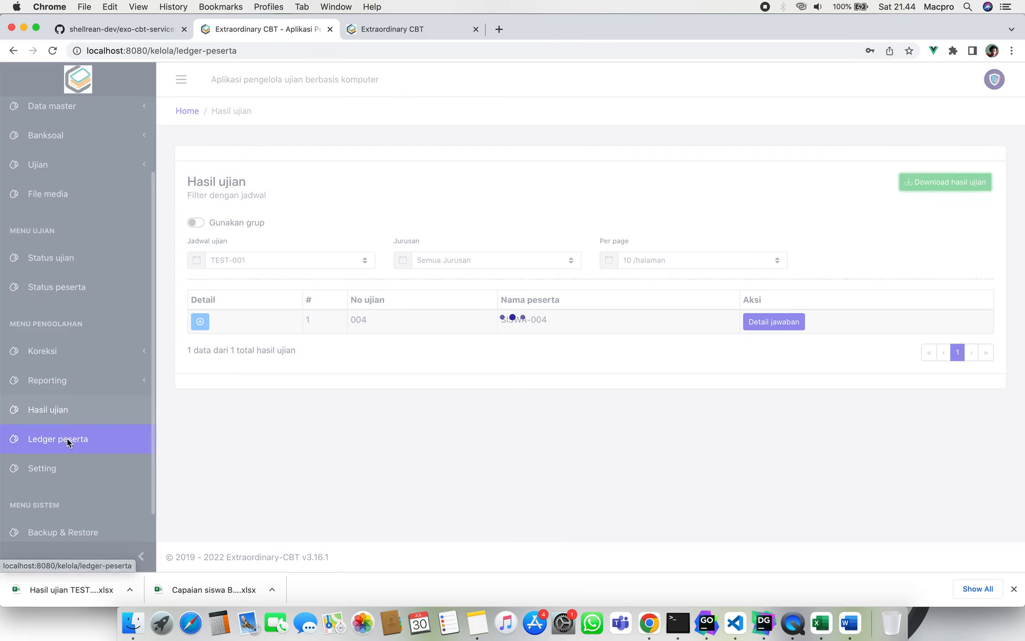
click(67, 440)
click(310, 244)
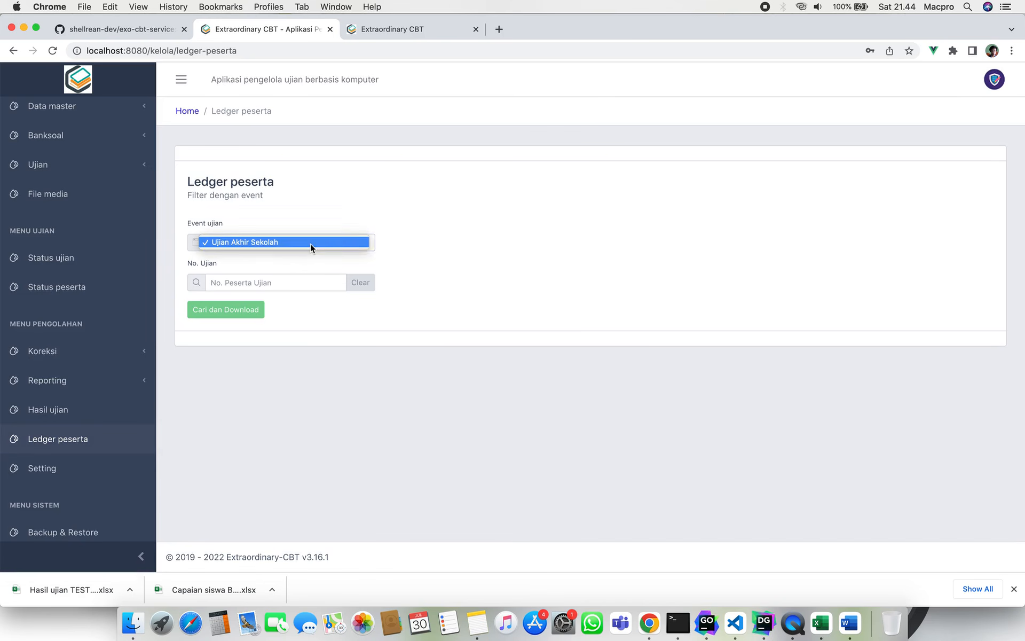
click(295, 242)
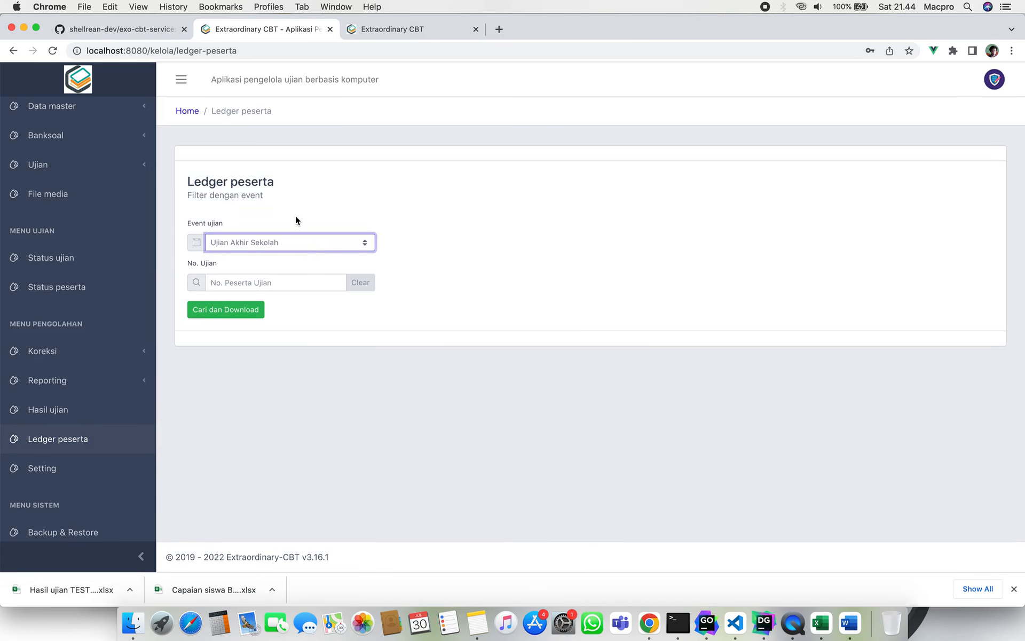
click(295, 215)
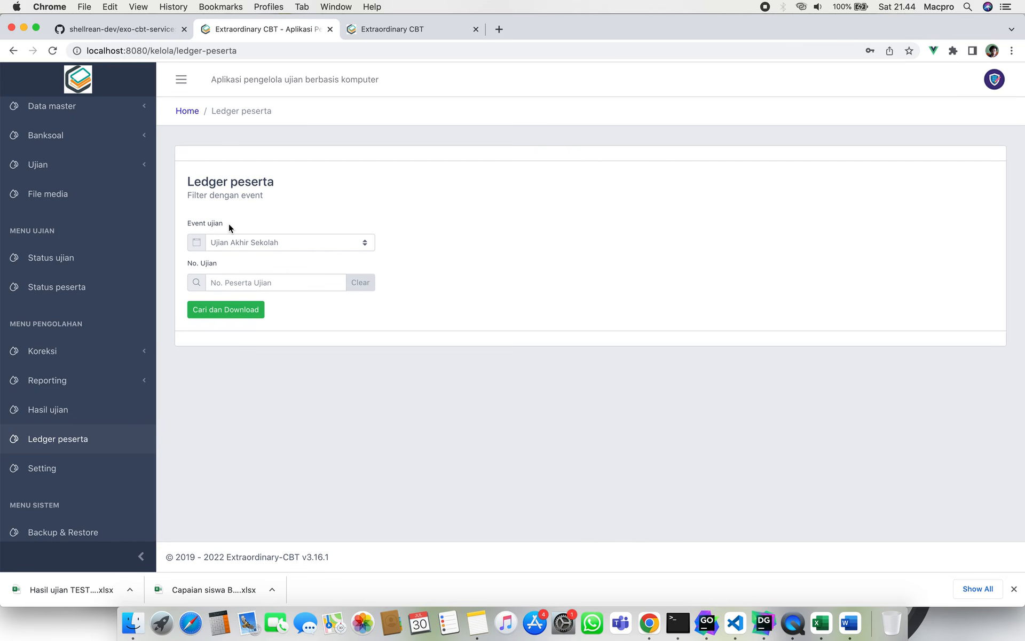
Search exam number 004 with 'Cari dan Download' and save the ledger file.
click(269, 288)
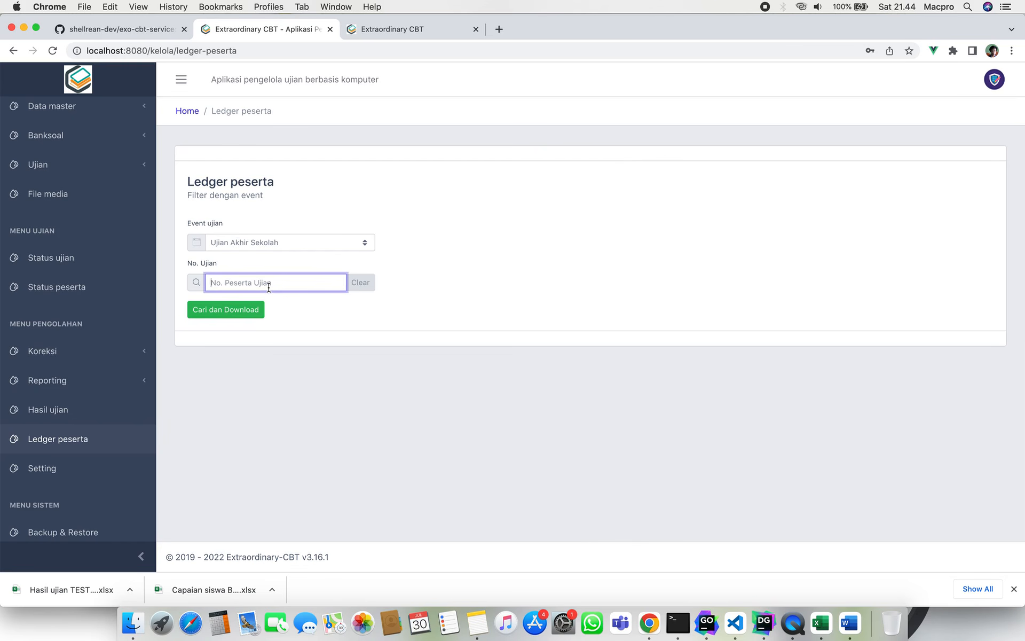
text(04)
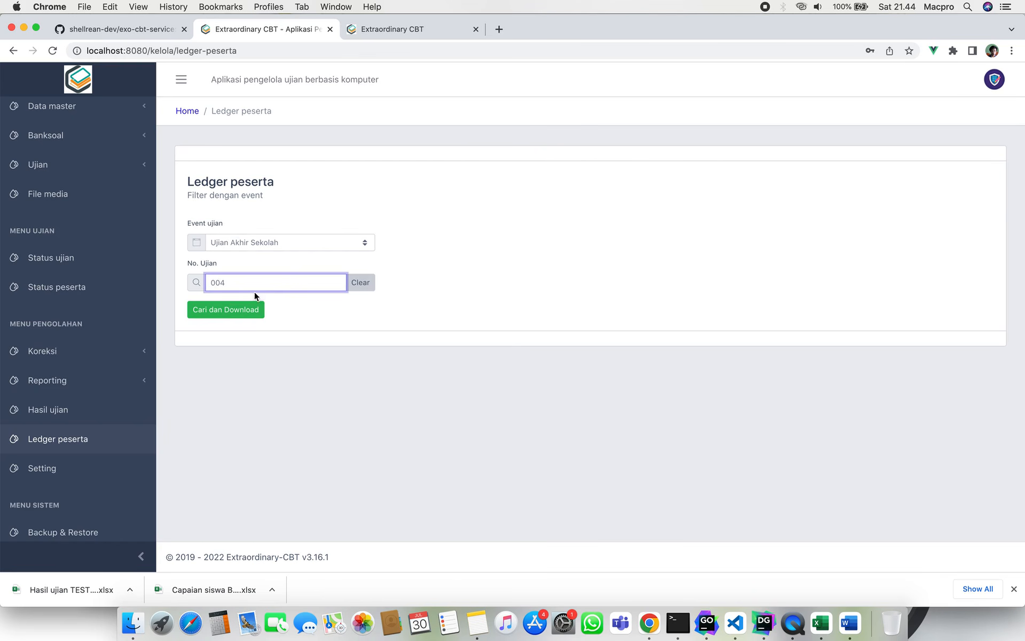
click(231, 317)
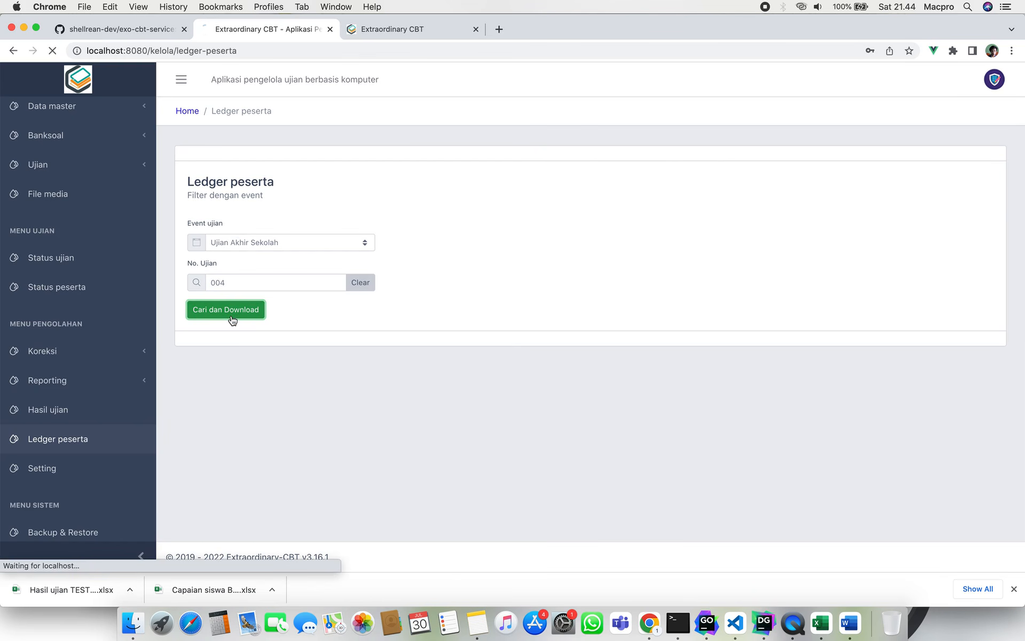
key(Return)
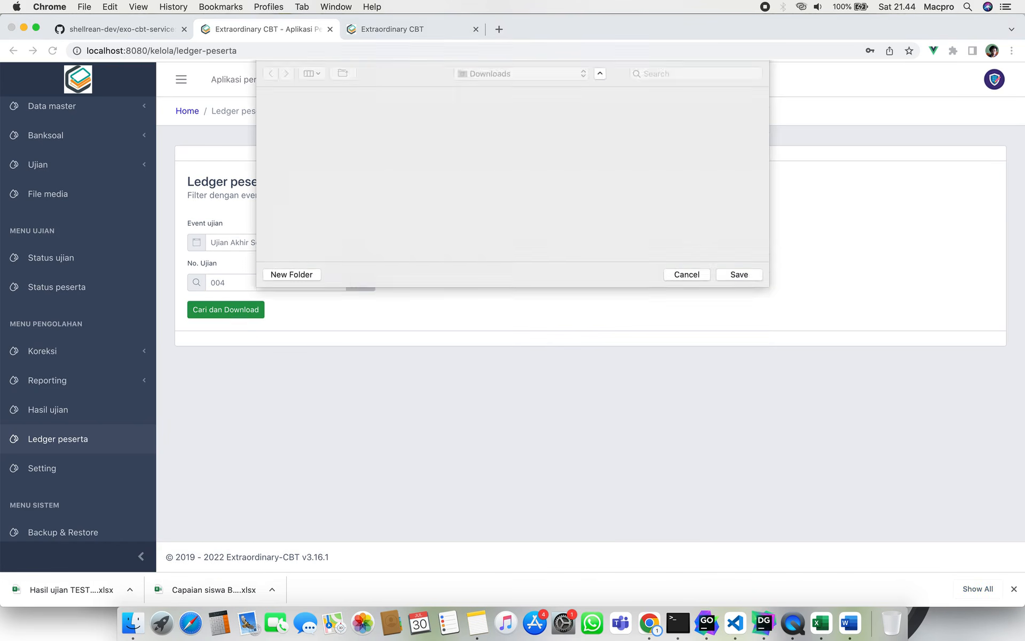
Open LGR_004_SISWA-004.xlsx and check UAS-H1 - Matematika's final result of 25.
click(132, 622)
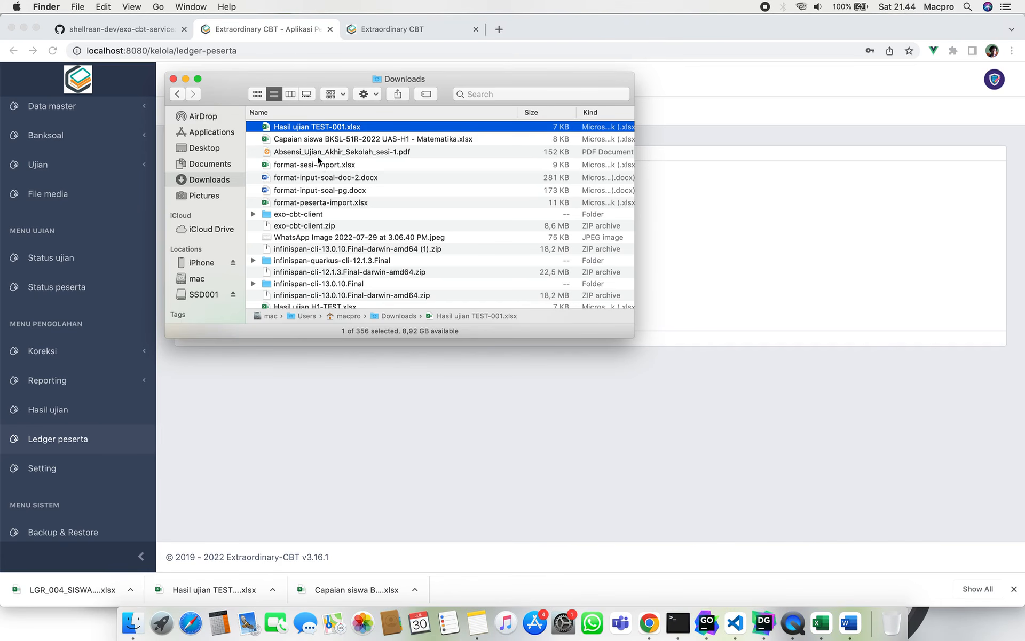
double_click(339, 126)
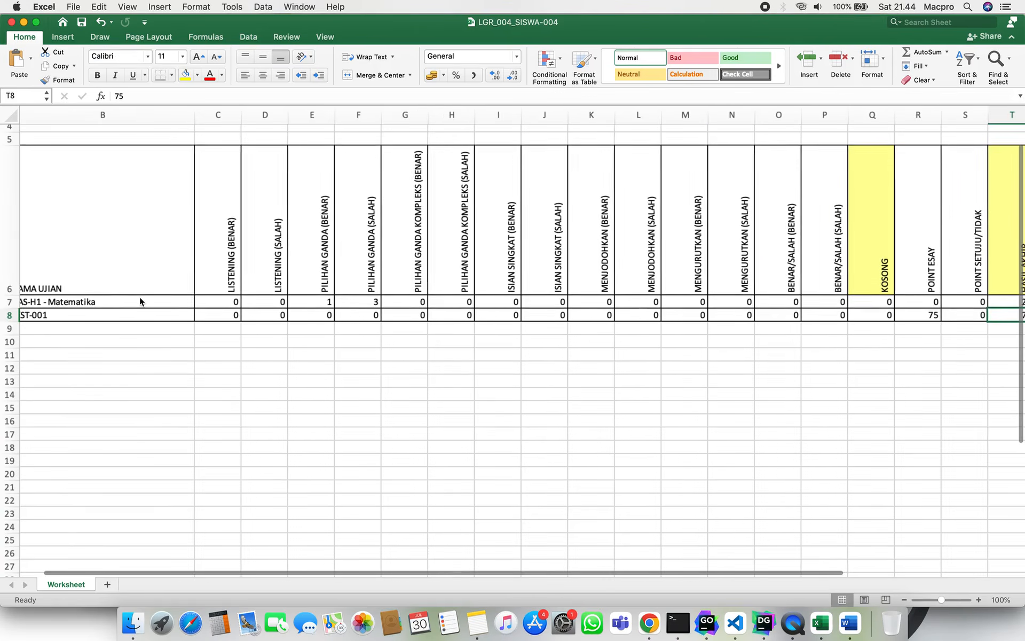
scroll(140, 302, left, 2)
scroll(140, 302, up, 1)
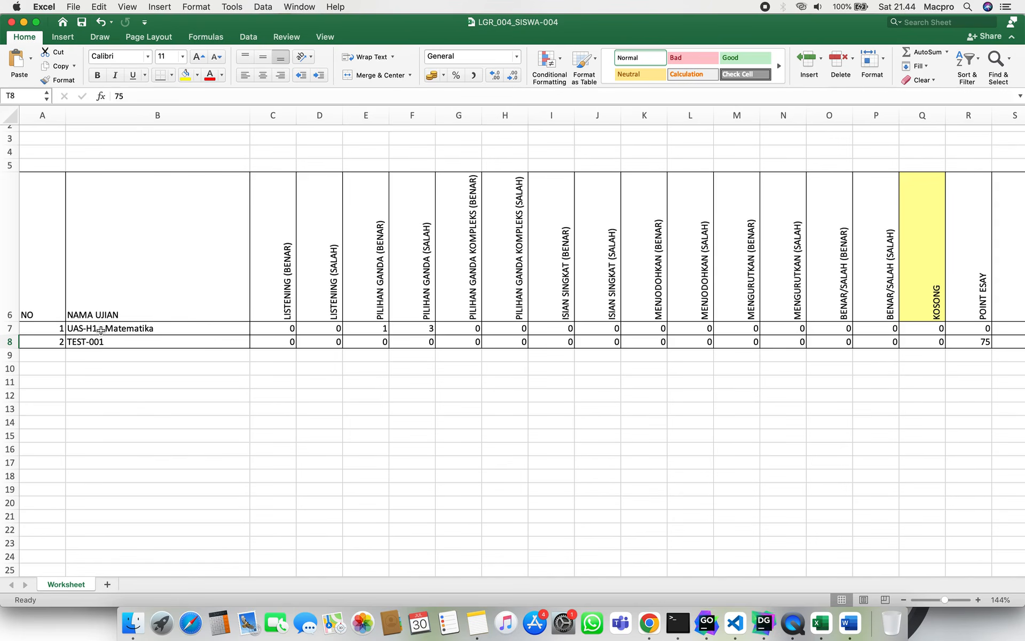
click(101, 330)
scroll(177, 331, right, 3)
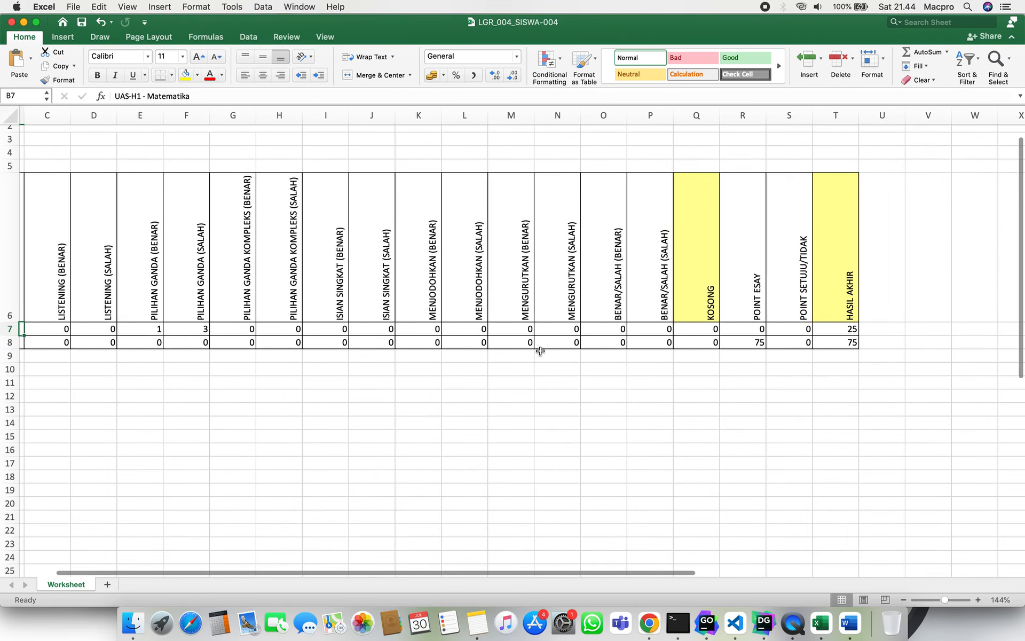
click(846, 328)
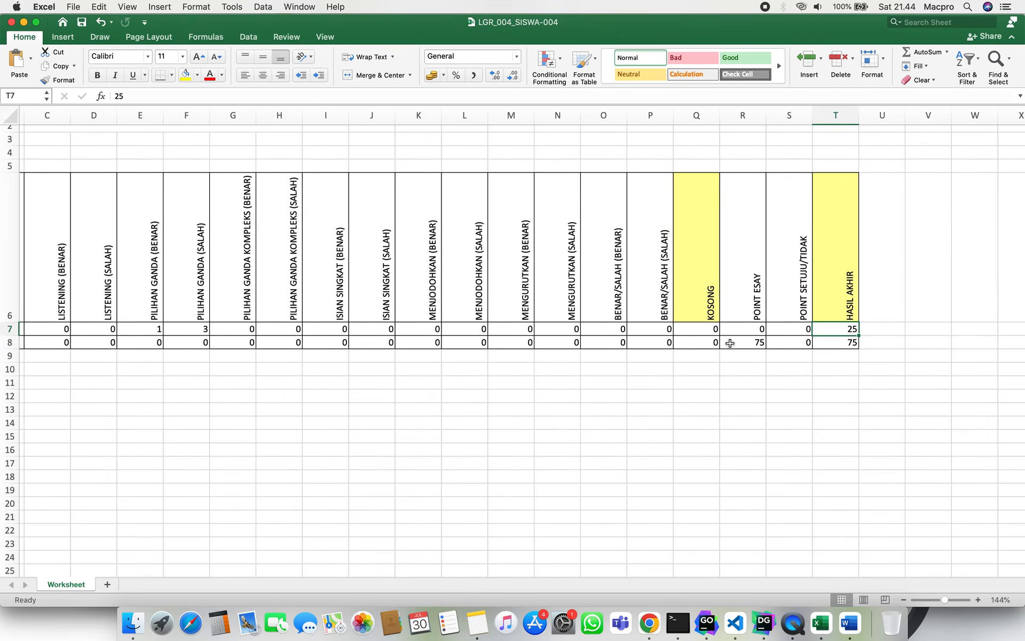
scroll(730, 343, left, 5)
Check the second exam, TEST-001, and its final result of 75.
click(101, 361)
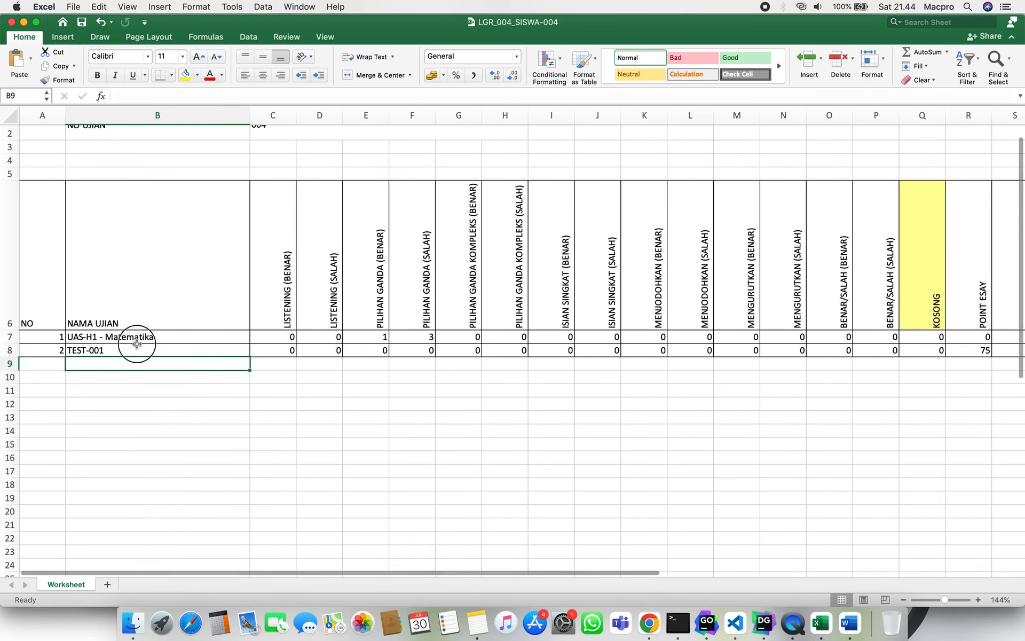
click(137, 346)
scroll(686, 355, right, 6)
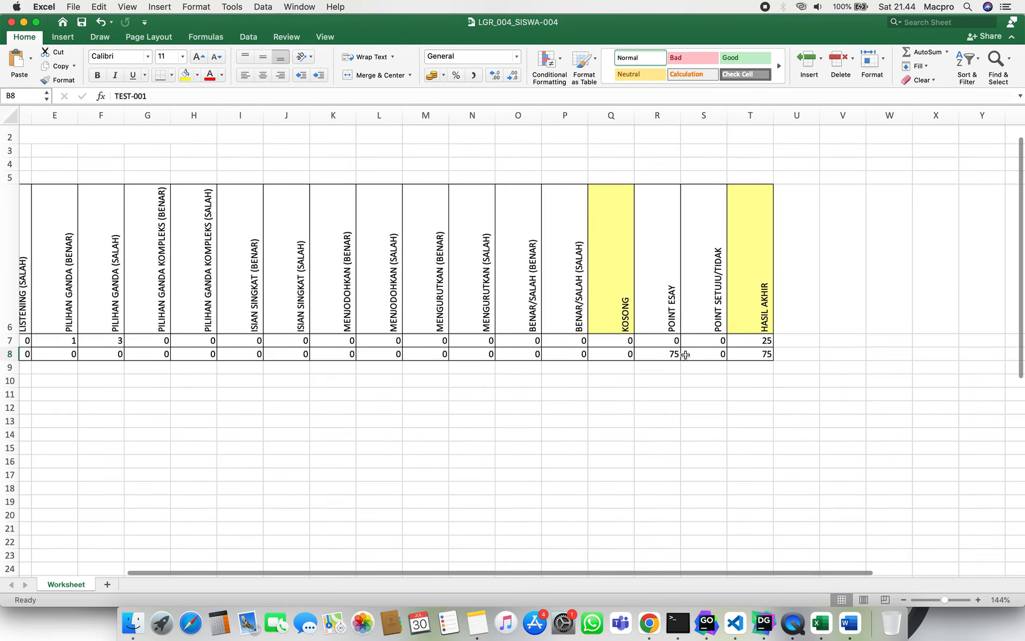
click(743, 355)
scroll(556, 366, left, 4)
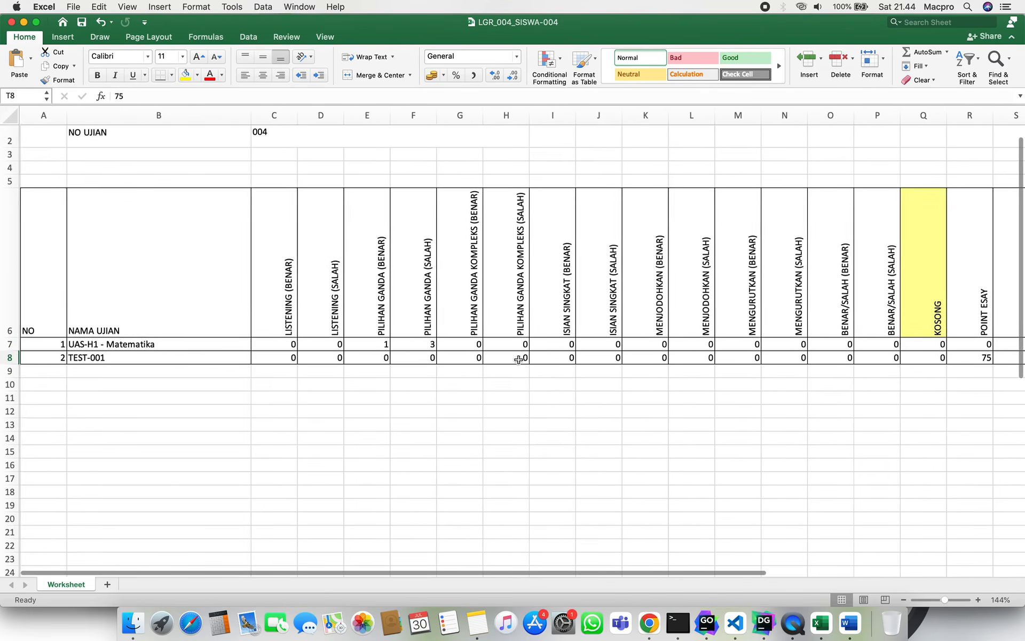
scroll(385, 320, up, 2)
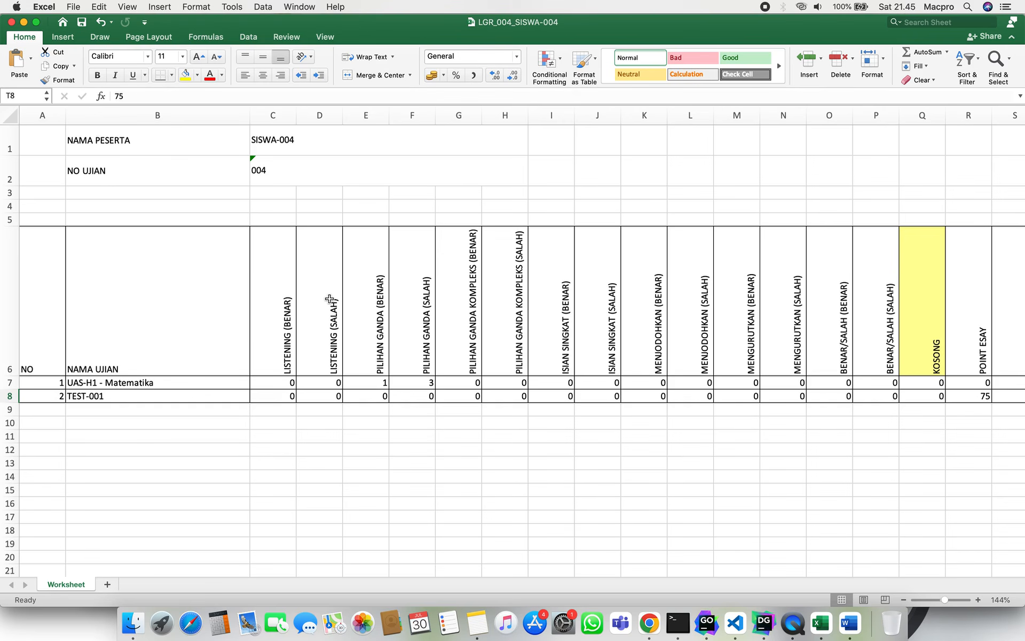
Keep Ujian Akhir Sekolah and exam number 004 on Ledger peserta, and close the downloads bar.
click(649, 623)
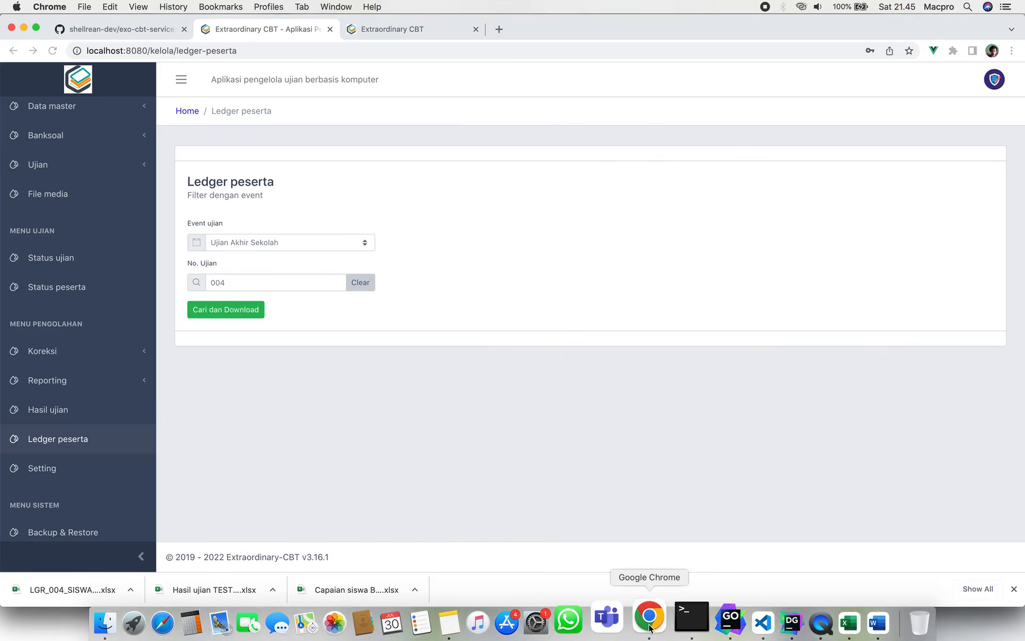
click(273, 241)
click(274, 240)
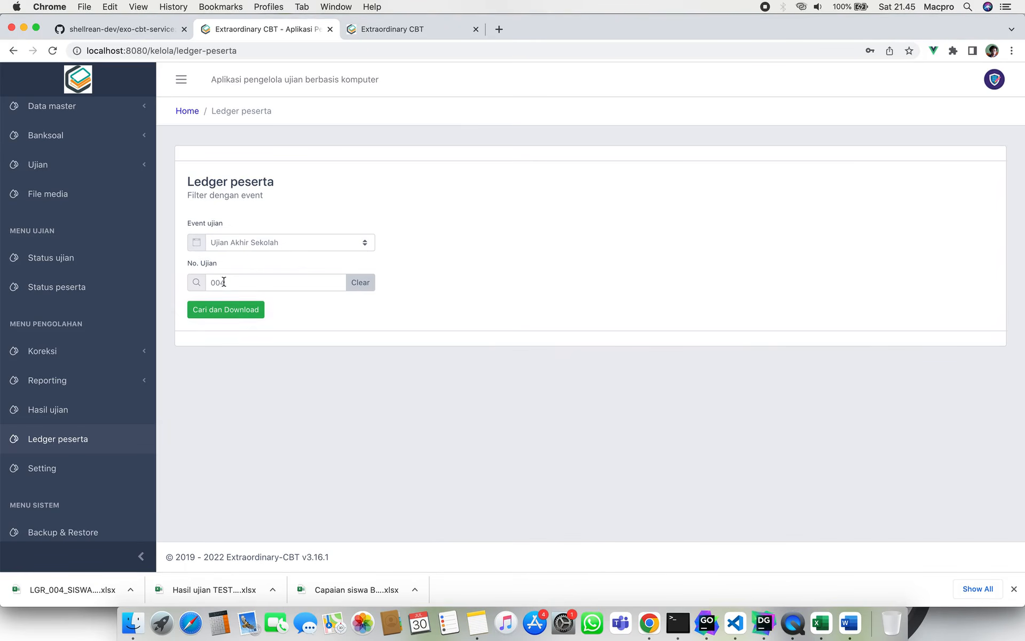
drag(235, 279, 206, 283)
click(247, 261)
click(1013, 588)
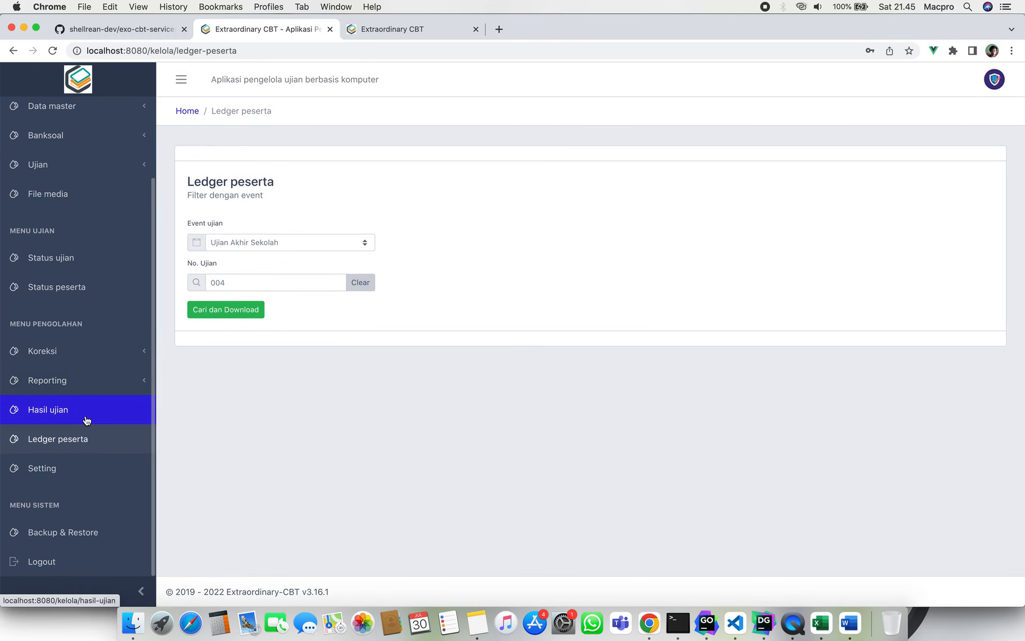
Switch on 'Aktifkan reset login peserta' in Setting ujian and save the configuration.
click(71, 467)
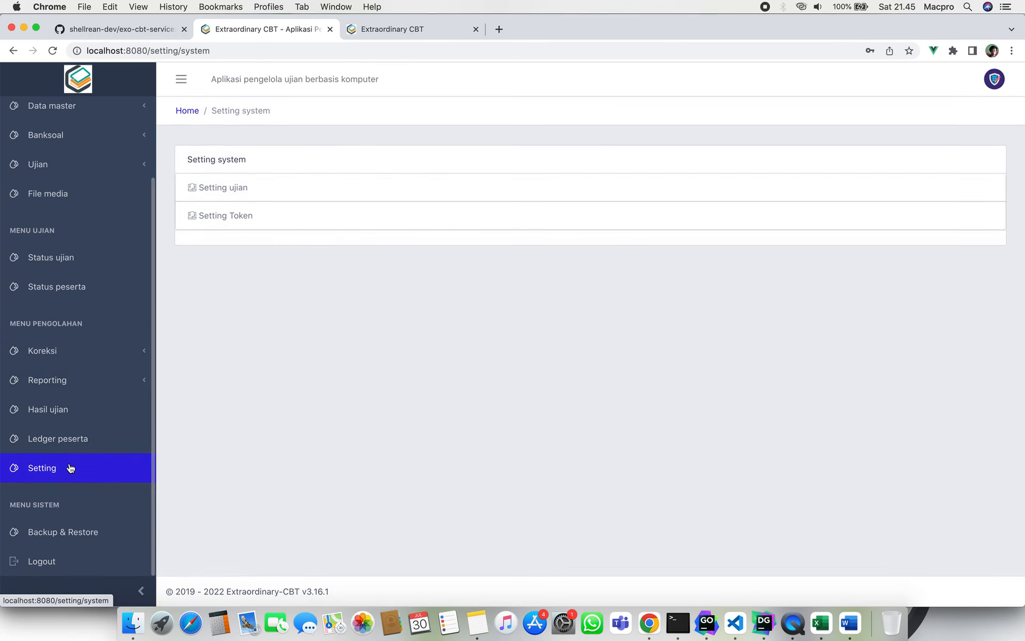
click(289, 190)
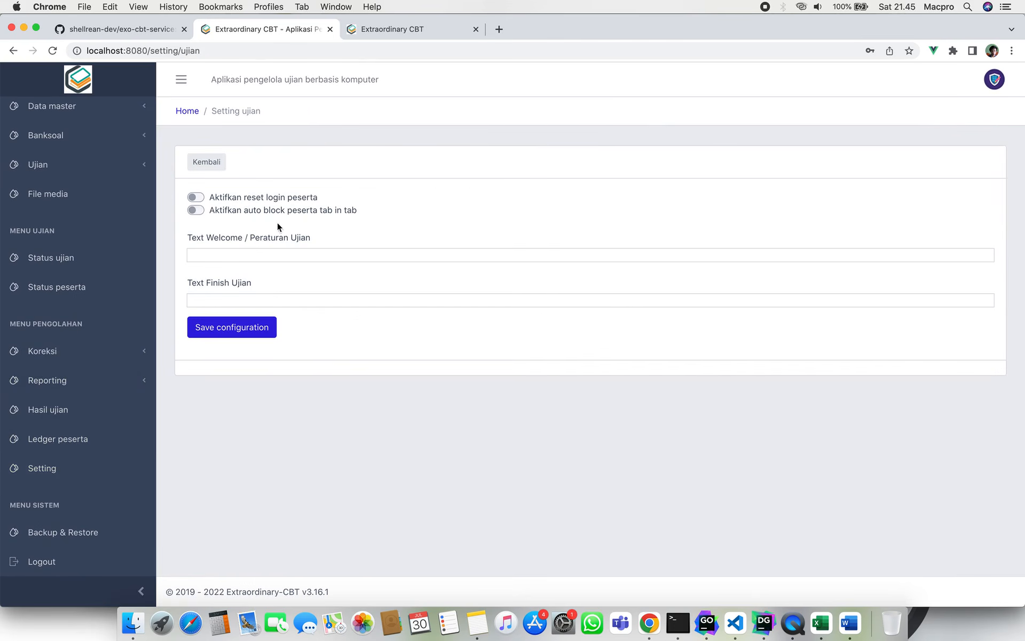
click(200, 199)
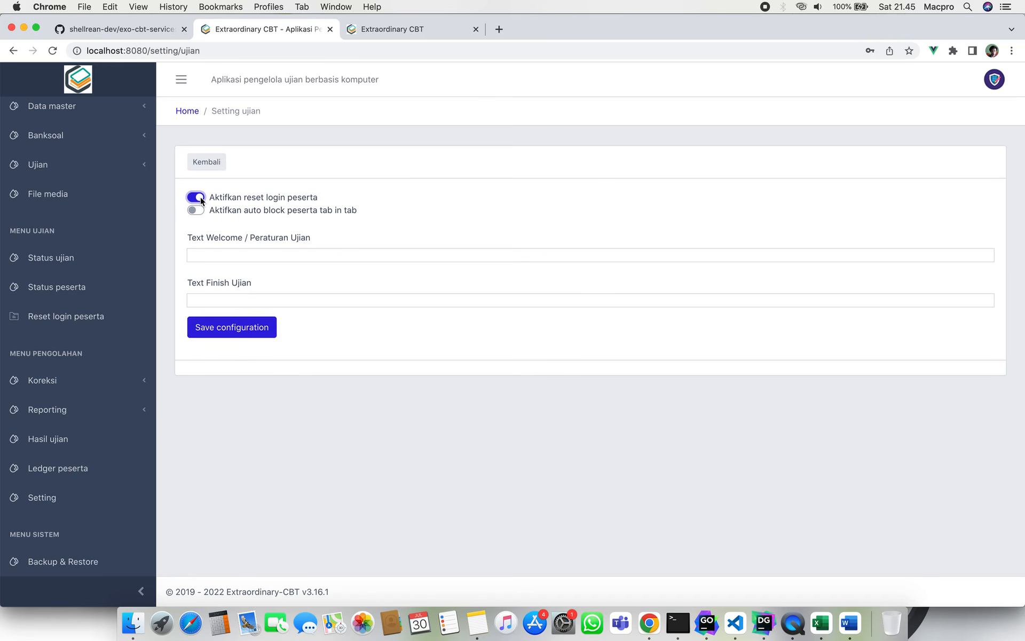
click(200, 197)
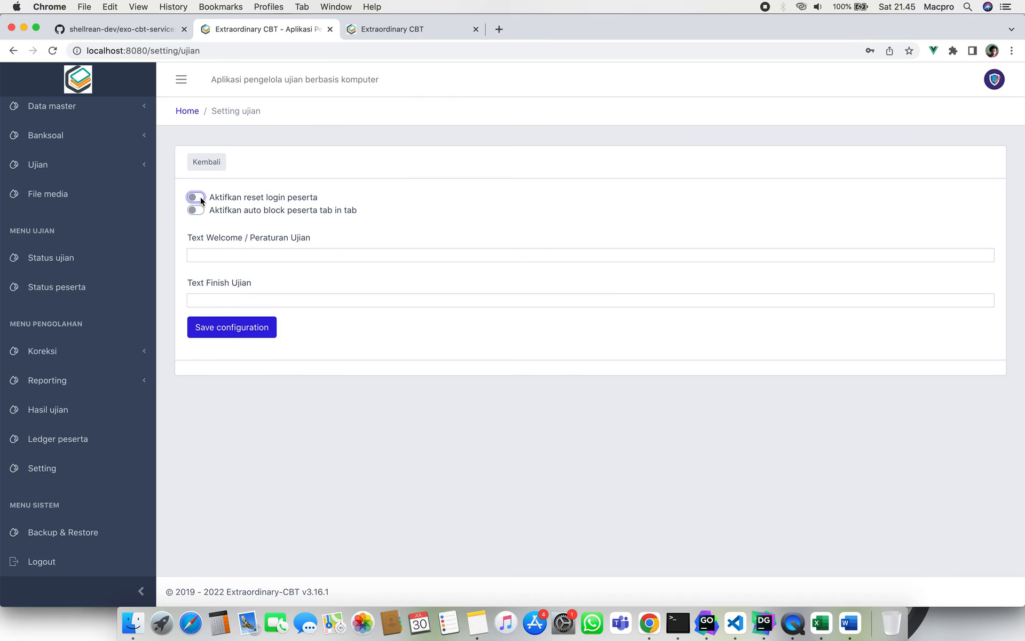
click(200, 198)
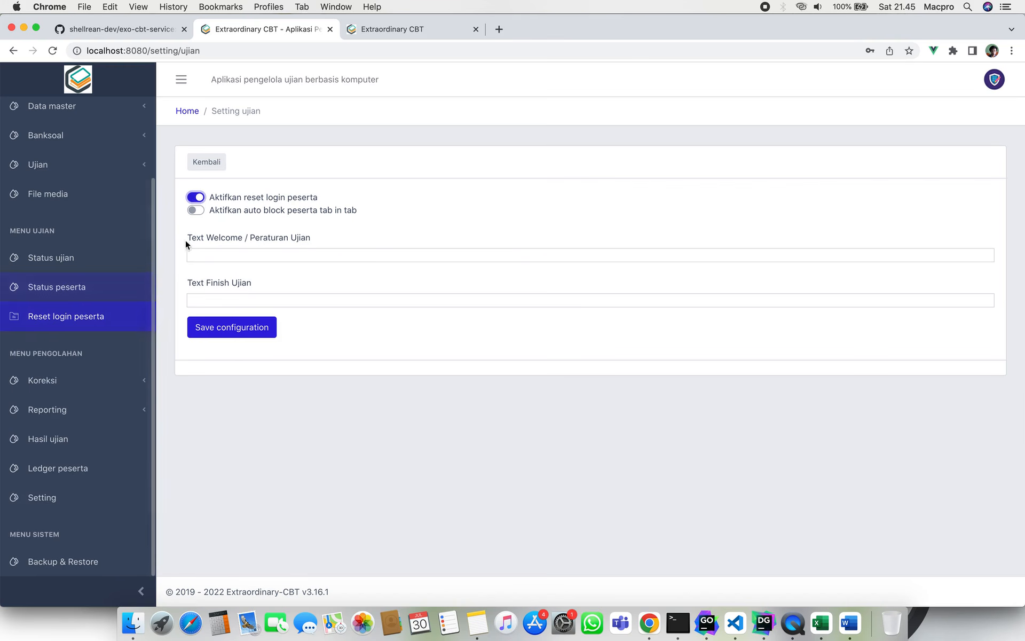
click(196, 197)
click(197, 197)
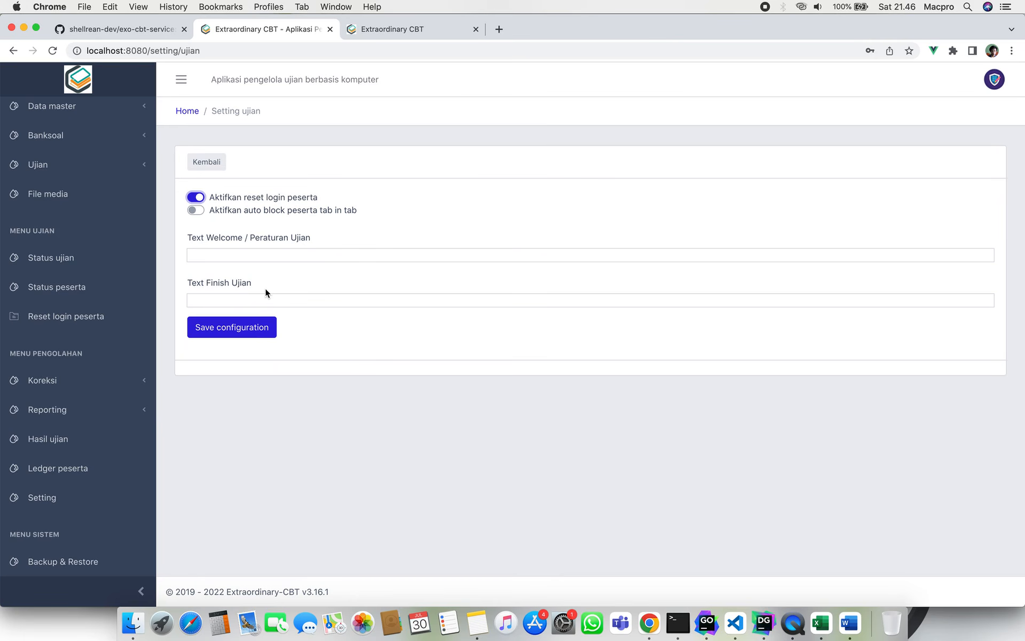
click(252, 328)
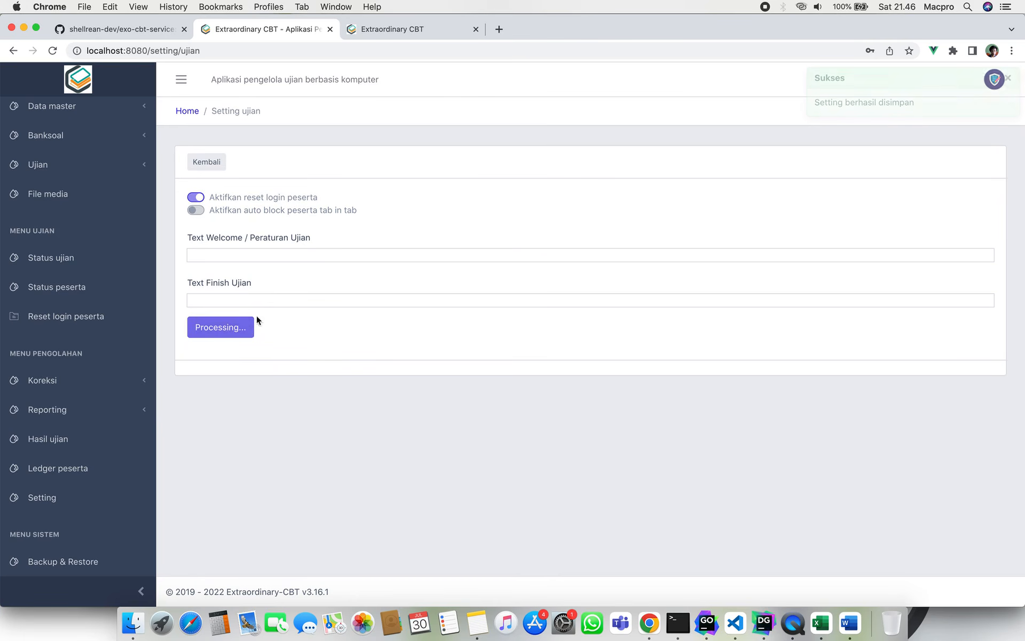
click(405, 28)
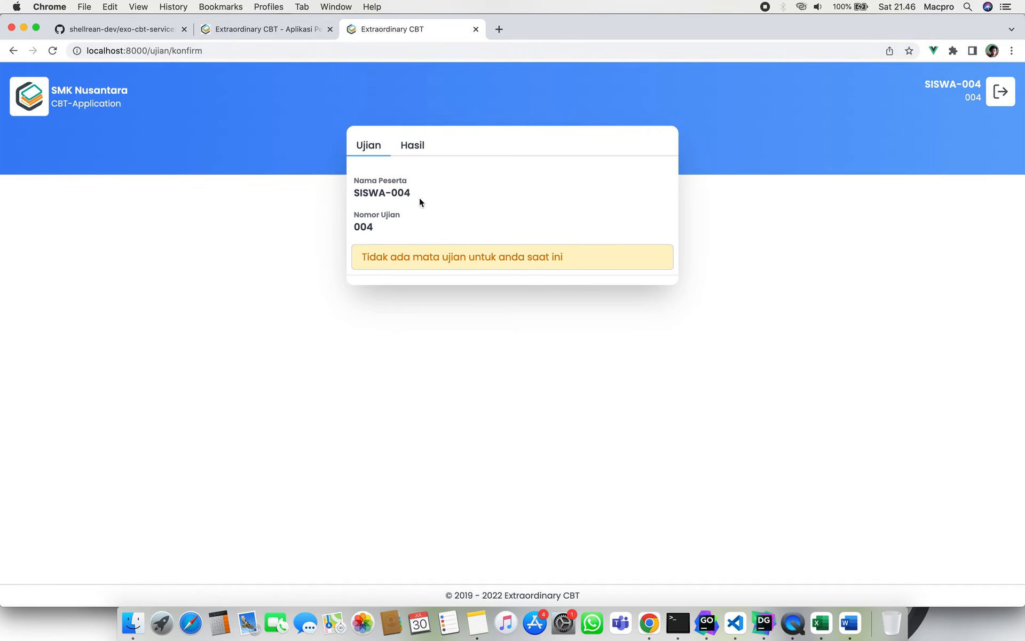
Reload the student page and load the student app at localhost:8000 in a private window.
key(super+r)
key(super+shift+n)
text(l)
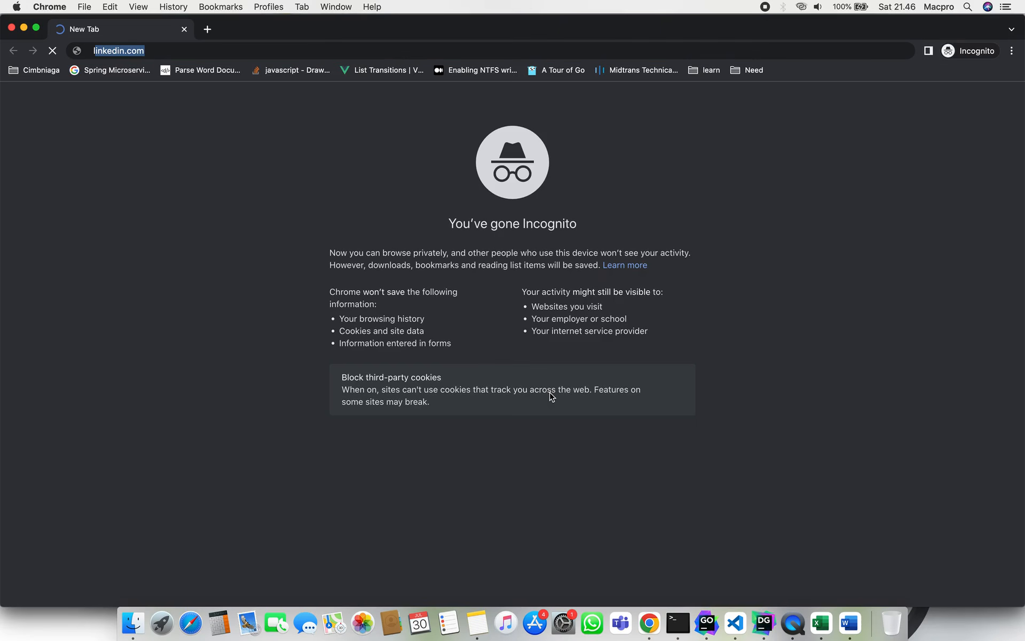
text(ocalhost:8080)
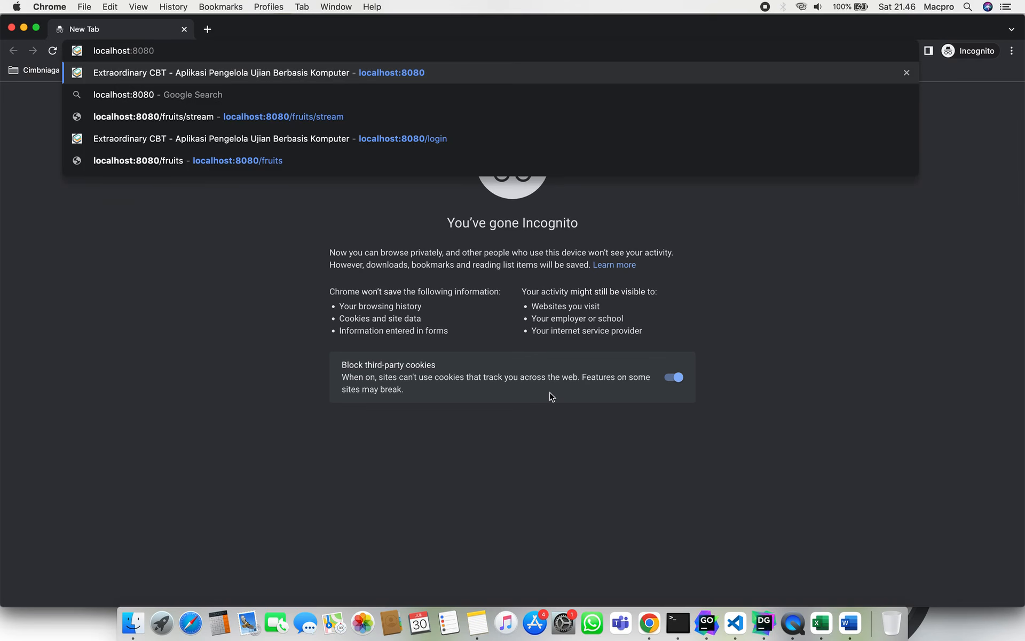
key(Return)
double_click(254, 57)
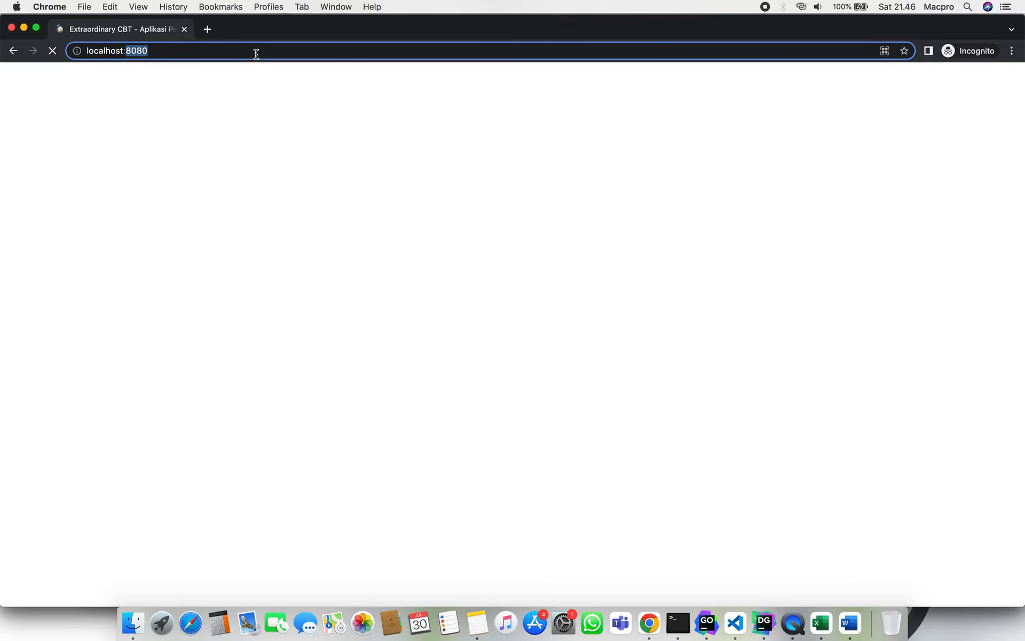
text(8000)
key(Return)
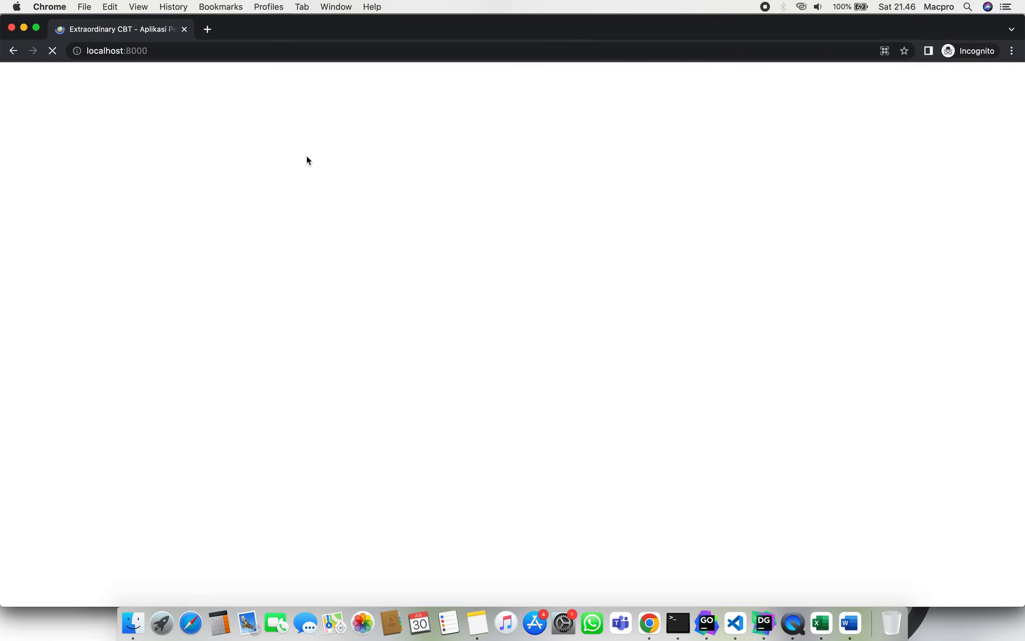
Attempt a second login as exam number 004 from the incognito window.
key(ctrl+Up)
click(389, 494)
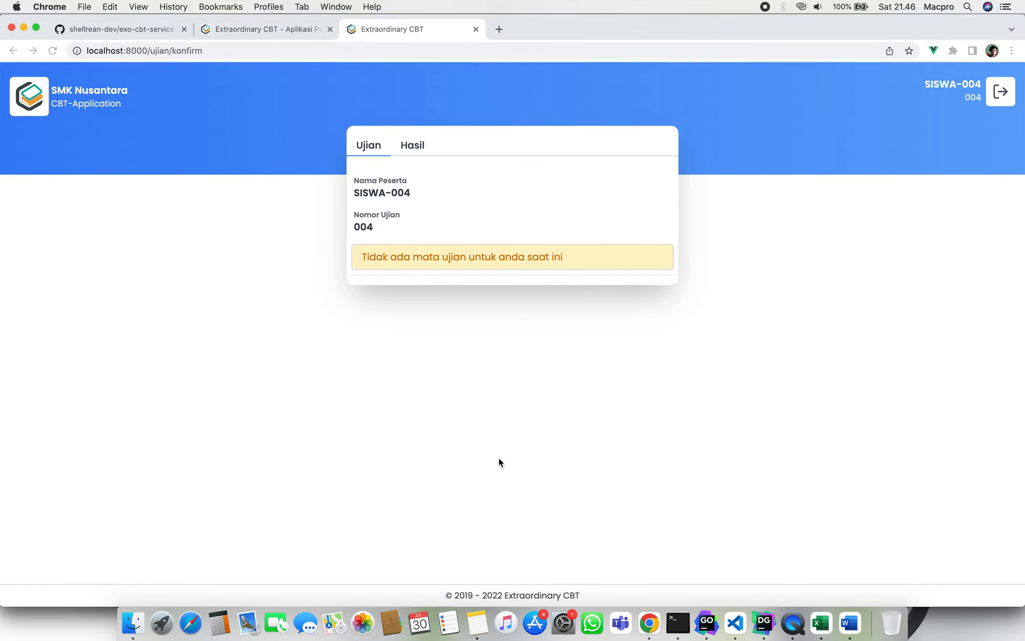
key(ctrl+Up)
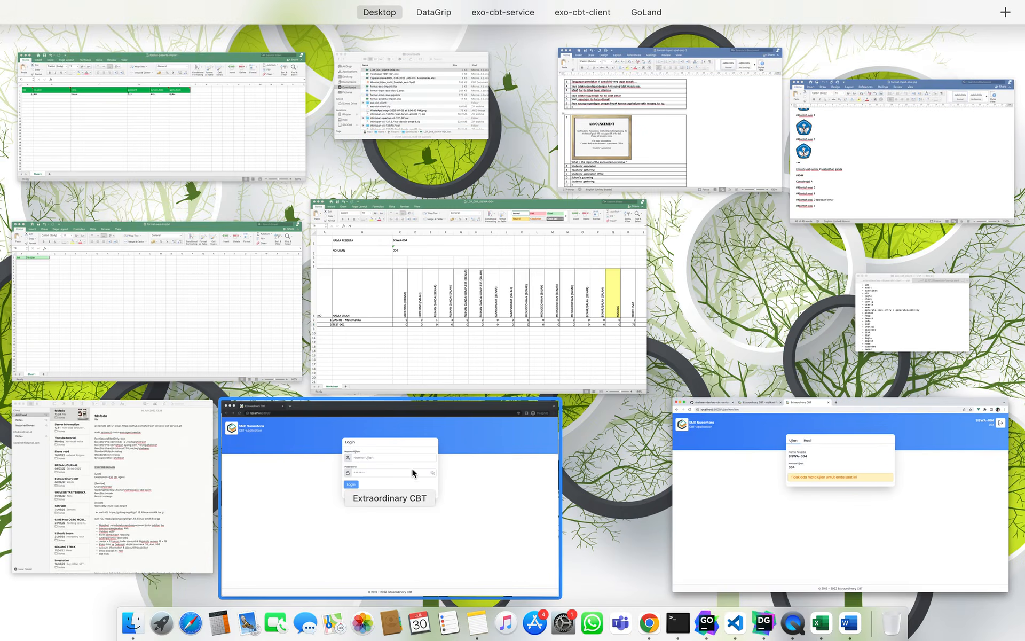
click(414, 473)
click(450, 192)
text(00)
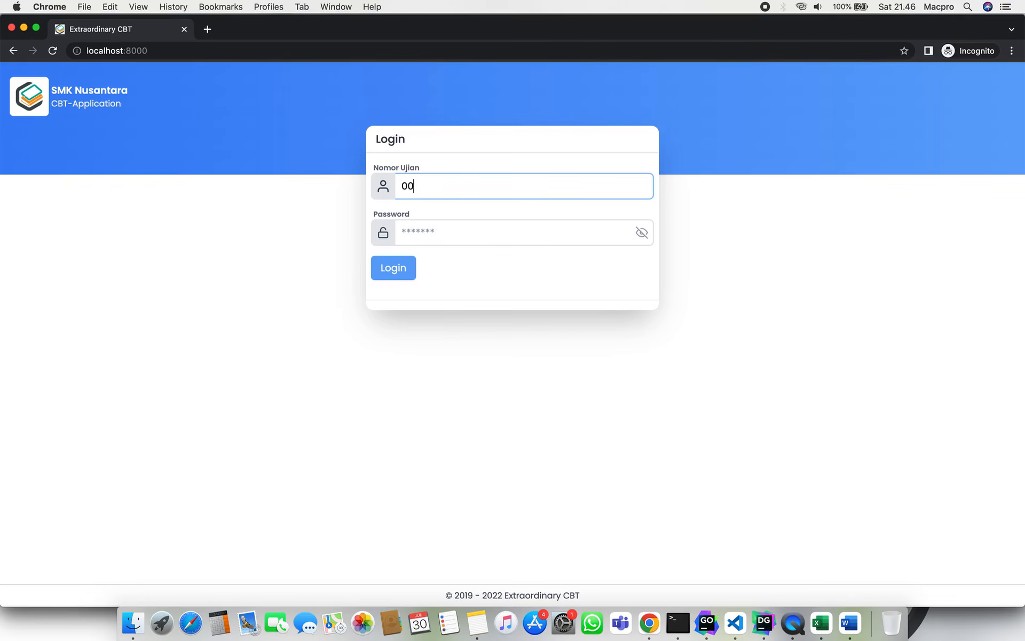
text(4)
key(Tab)
text(004)
key(Return)
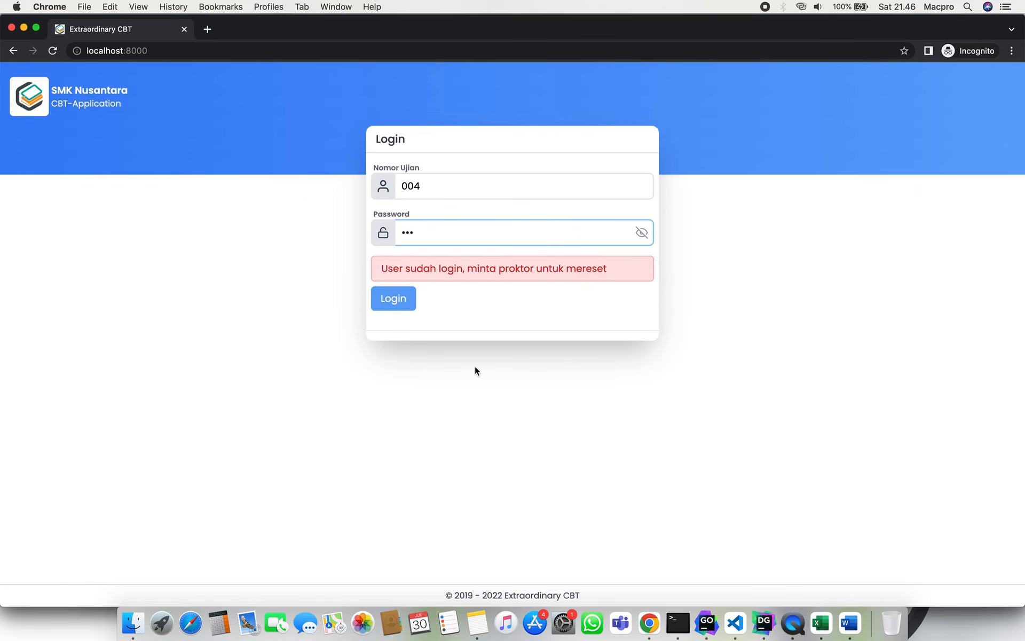
Go back to the logged-in participant window, then to the admin panel.
key(ctrl+Up)
click(423, 471)
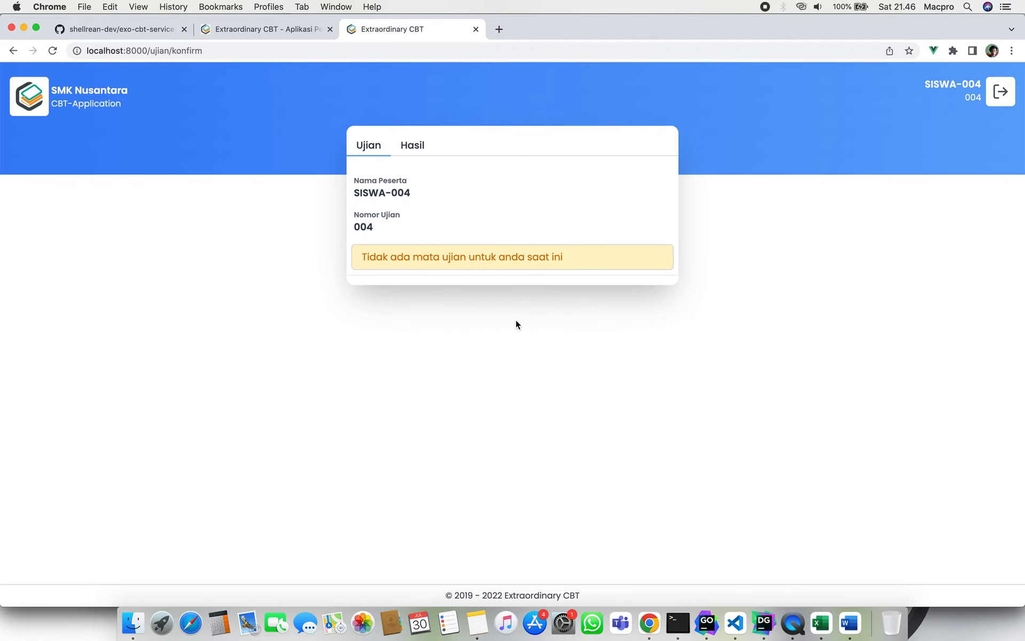
key(ctrl+Up)
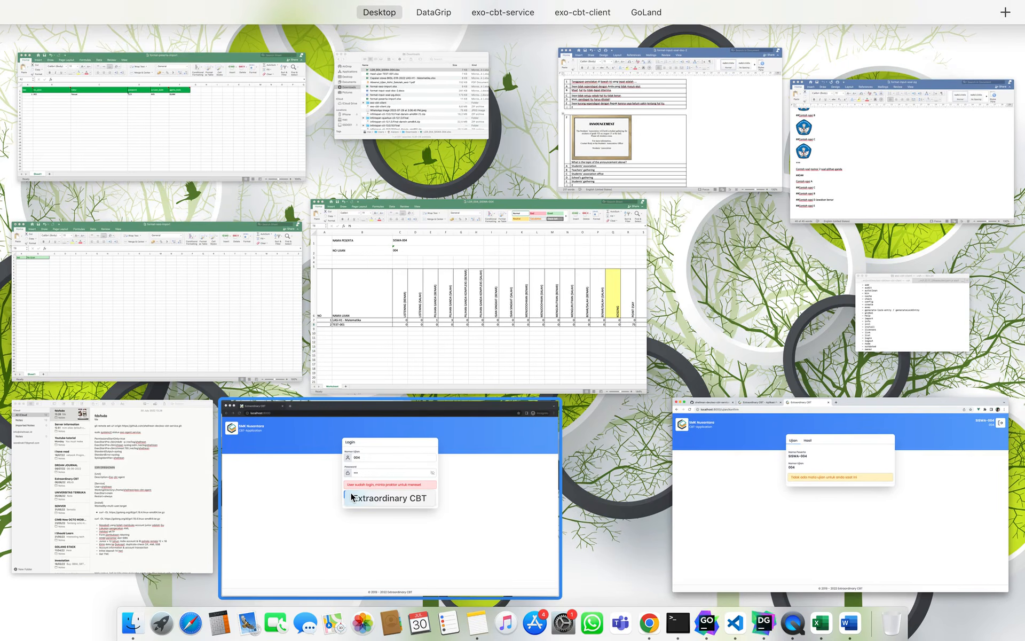
click(776, 480)
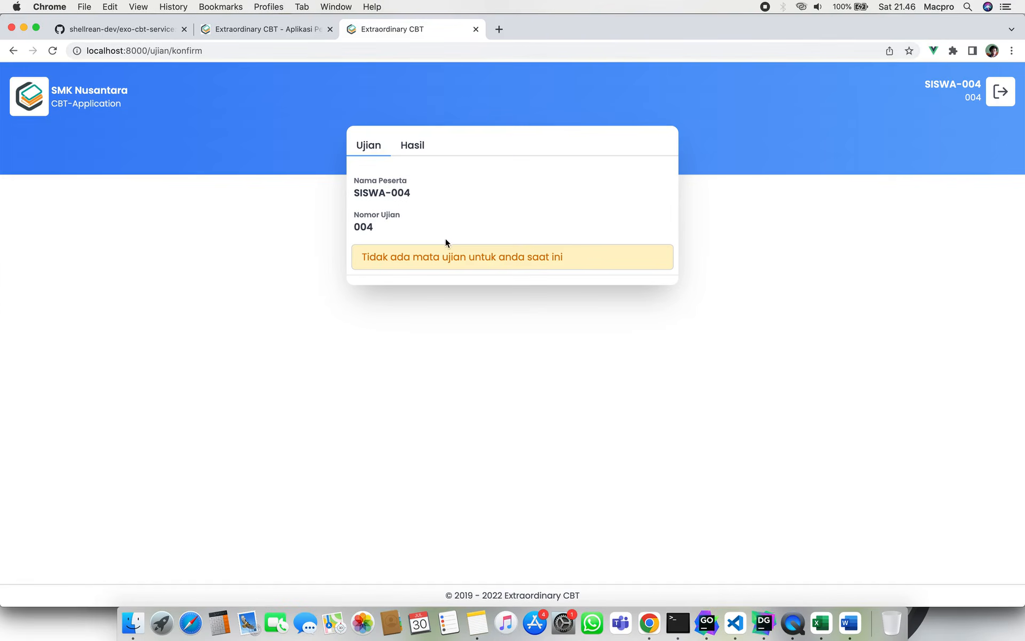
click(245, 29)
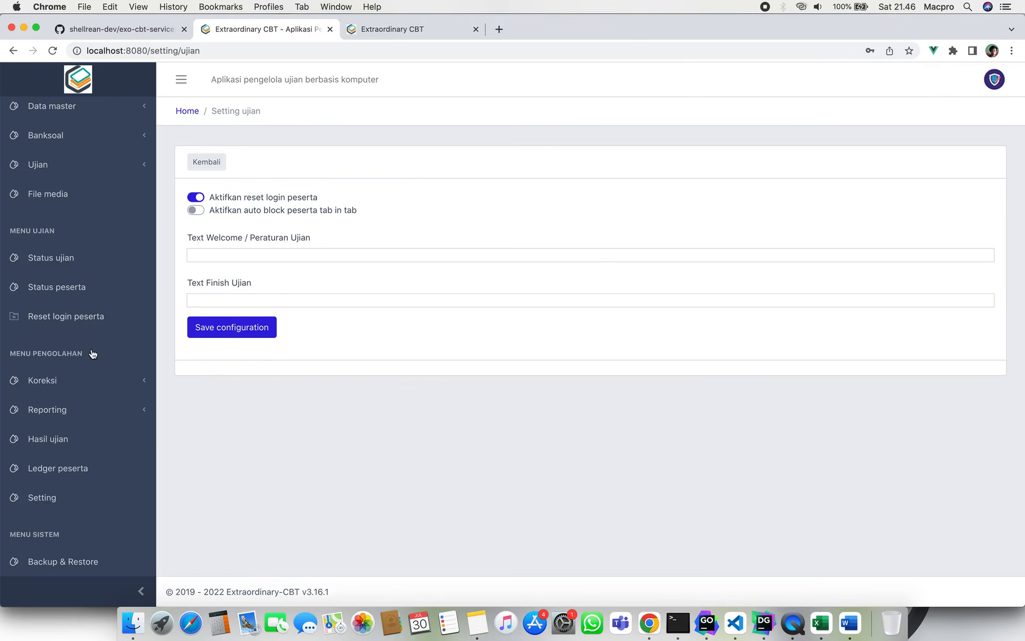
Reset participant 004's login on the Reset login peserta page and confirm.
click(101, 319)
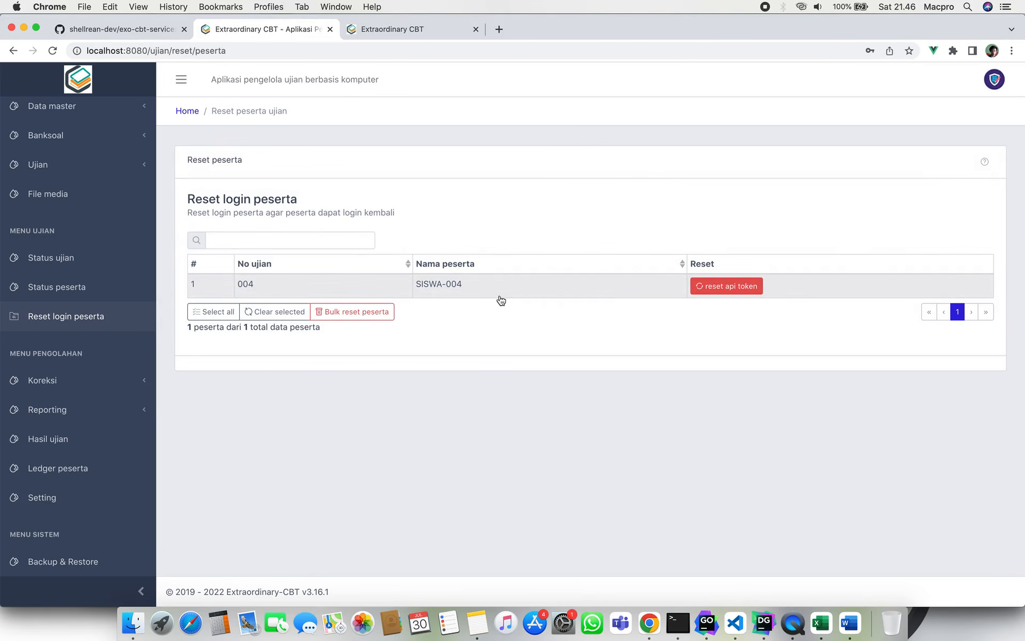
click(717, 285)
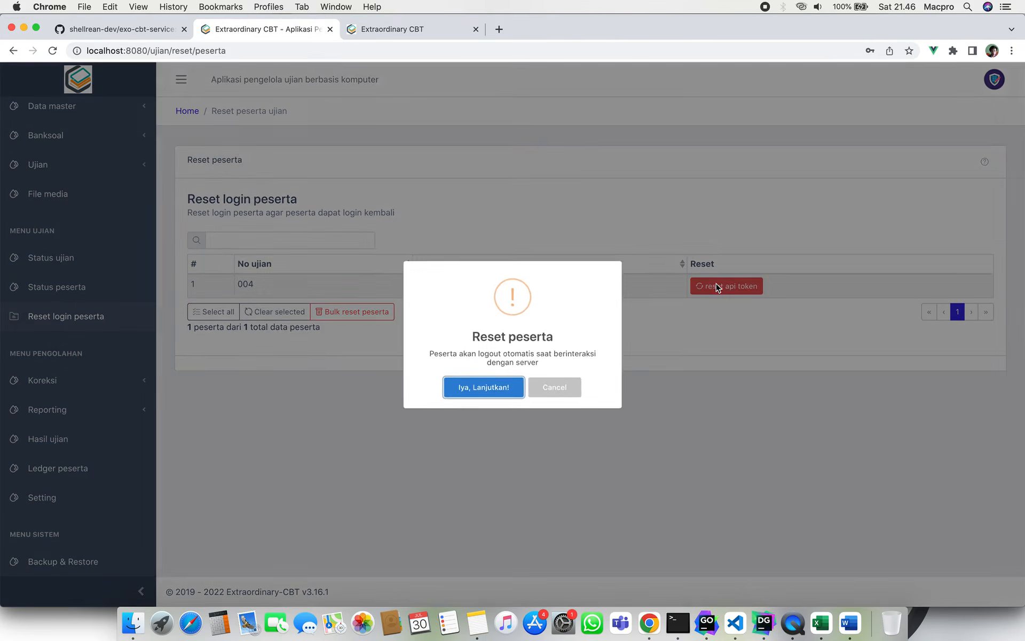
click(487, 390)
Reload participant 004's exam page, dismiss the resulting error, and close that page.
key(ctrl+Up)
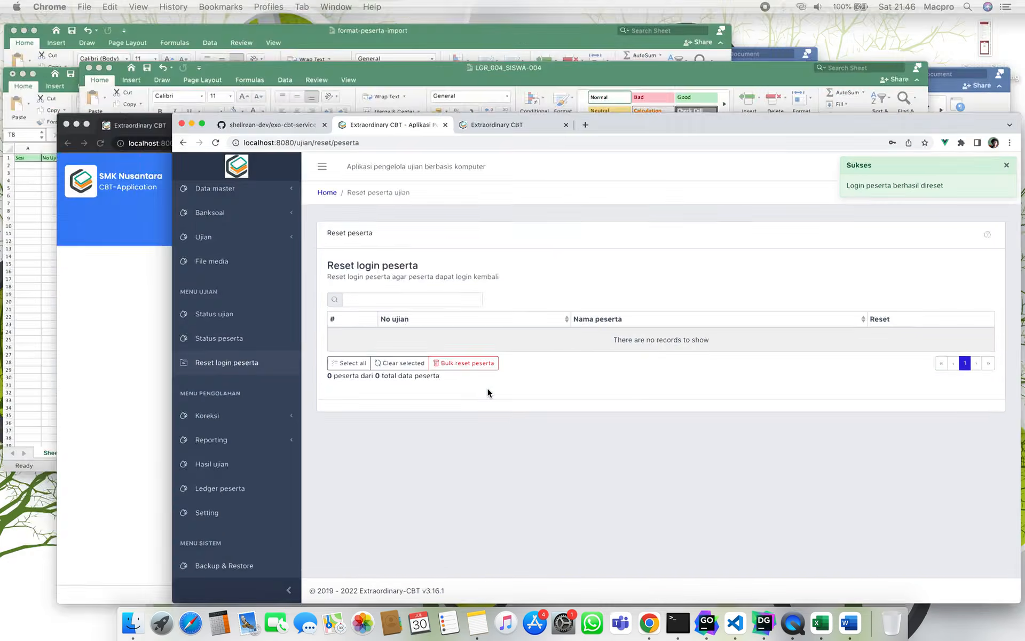
click(455, 494)
key(ctrl+Up)
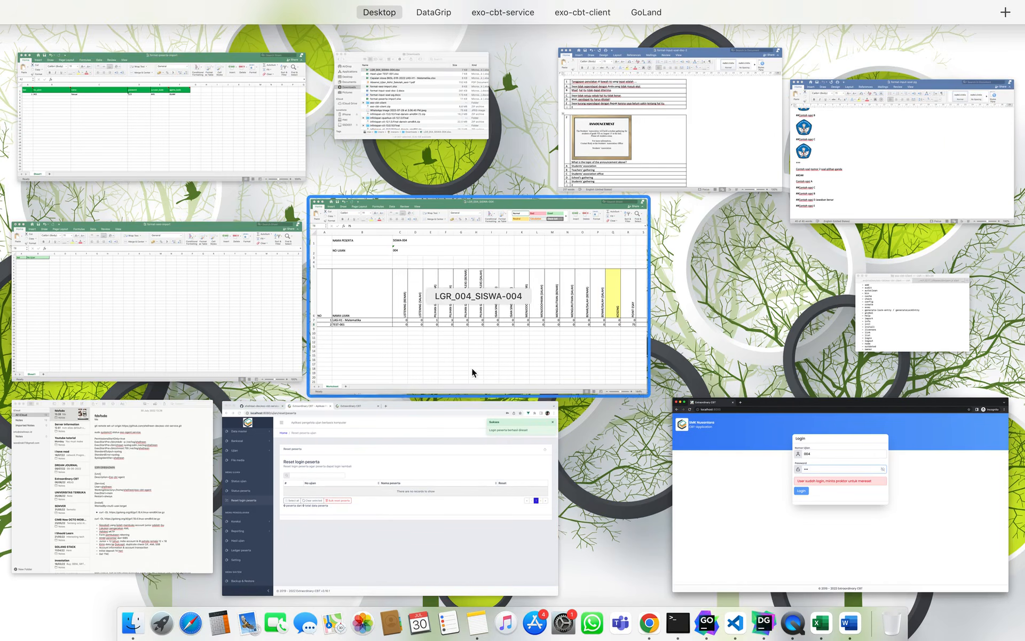
click(390, 470)
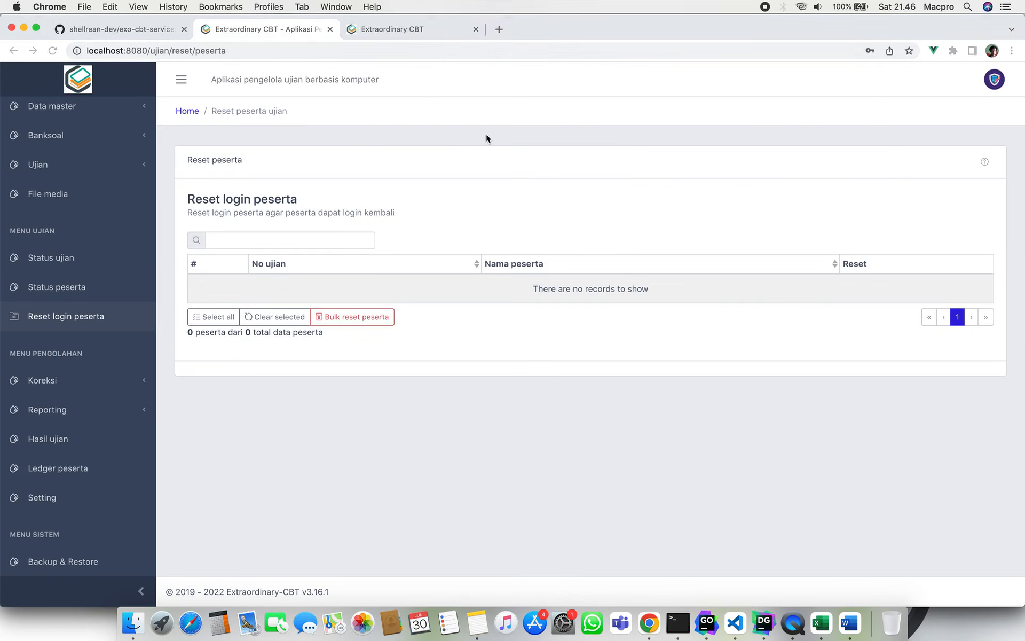
click(425, 34)
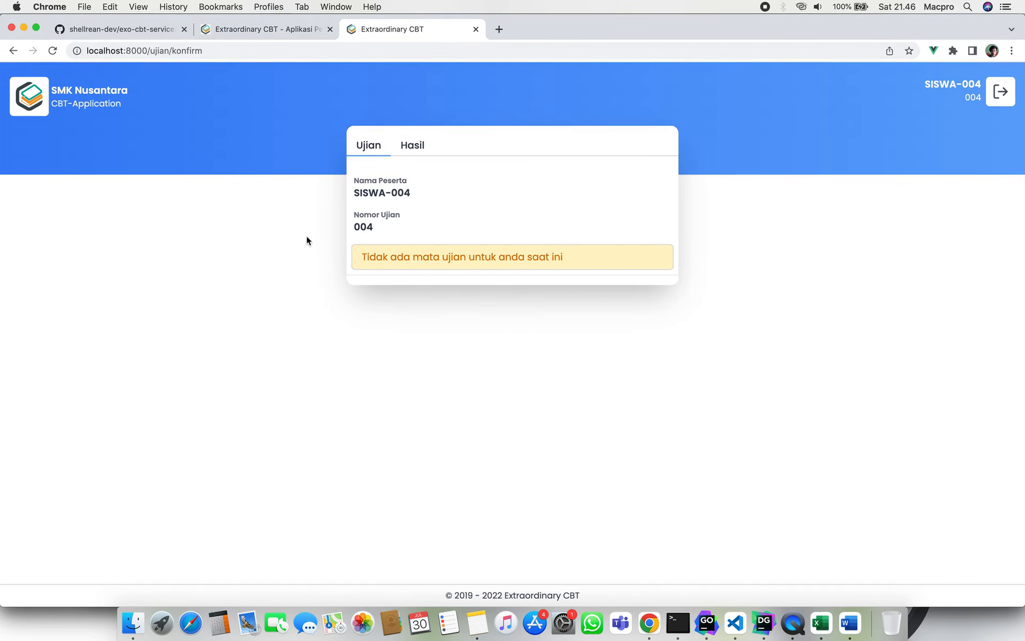
key(super+r)
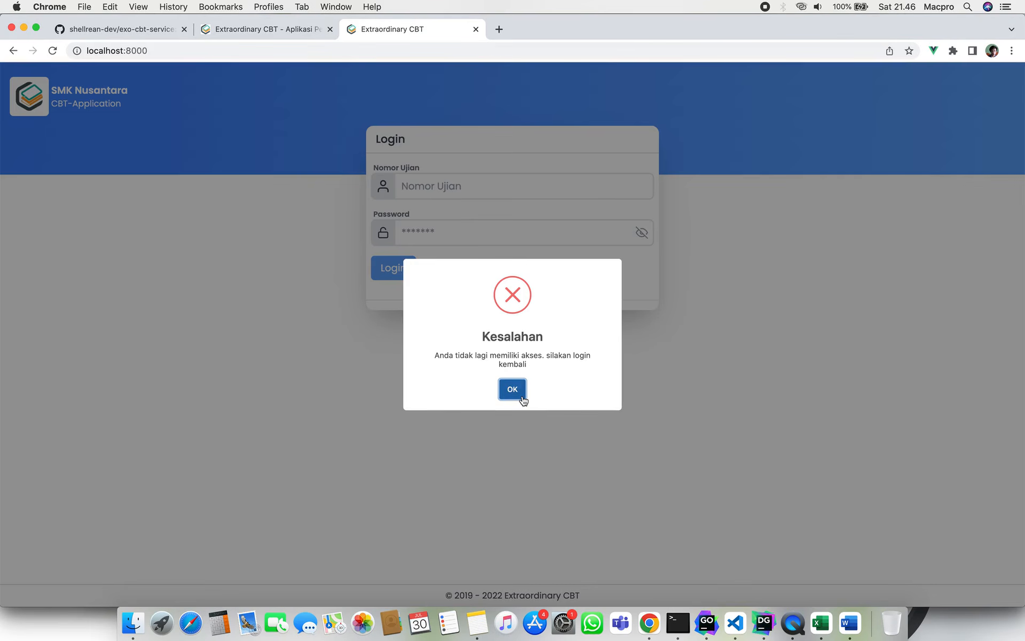
click(521, 395)
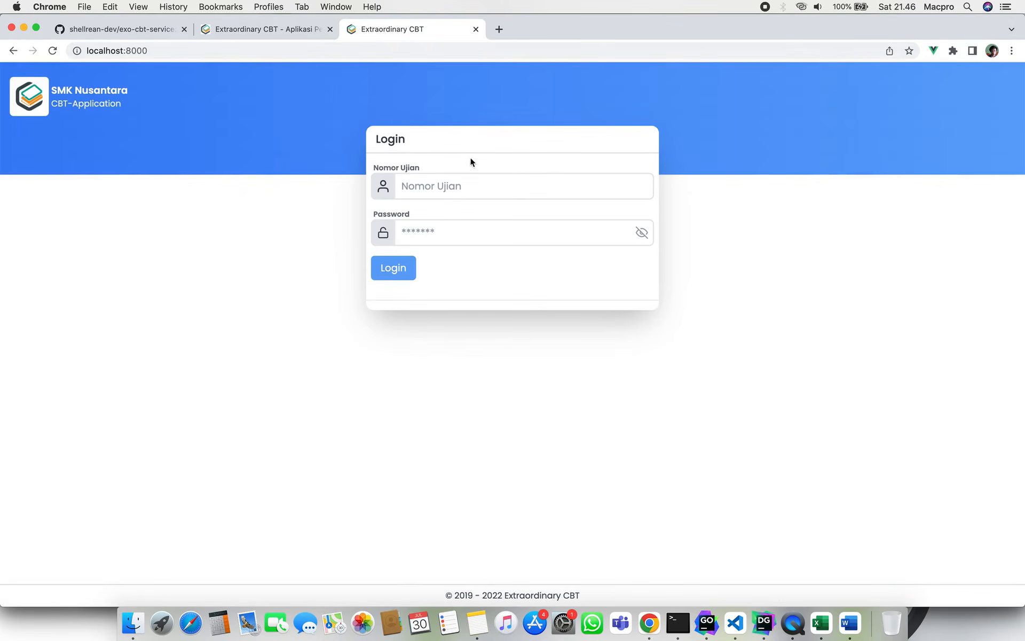
click(476, 29)
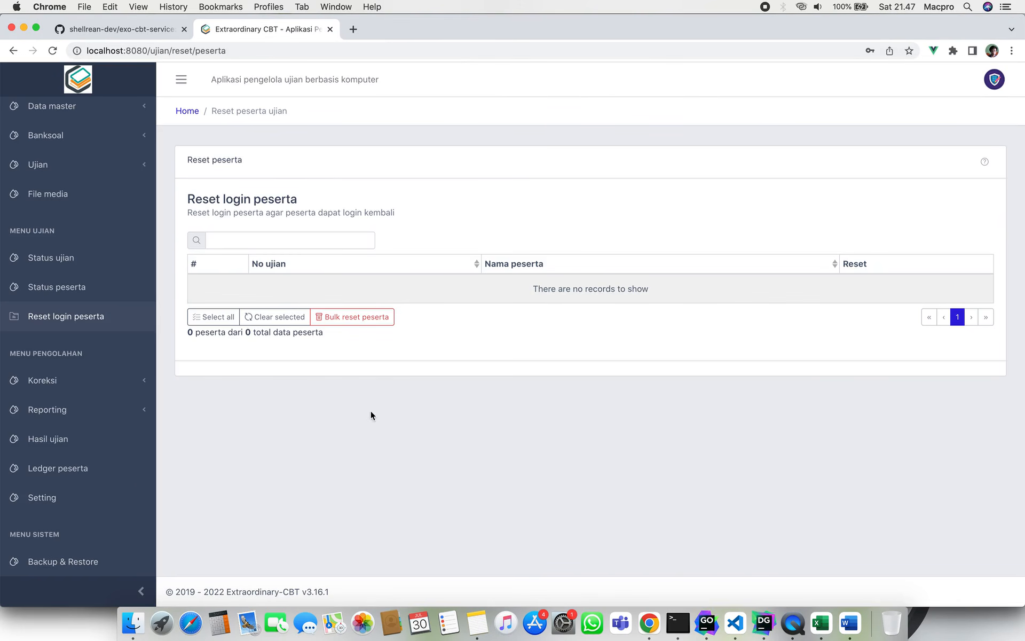
Look over Setting Token's expiry setting, then go to the Backup & Restore page.
scroll(81, 473, down, 2)
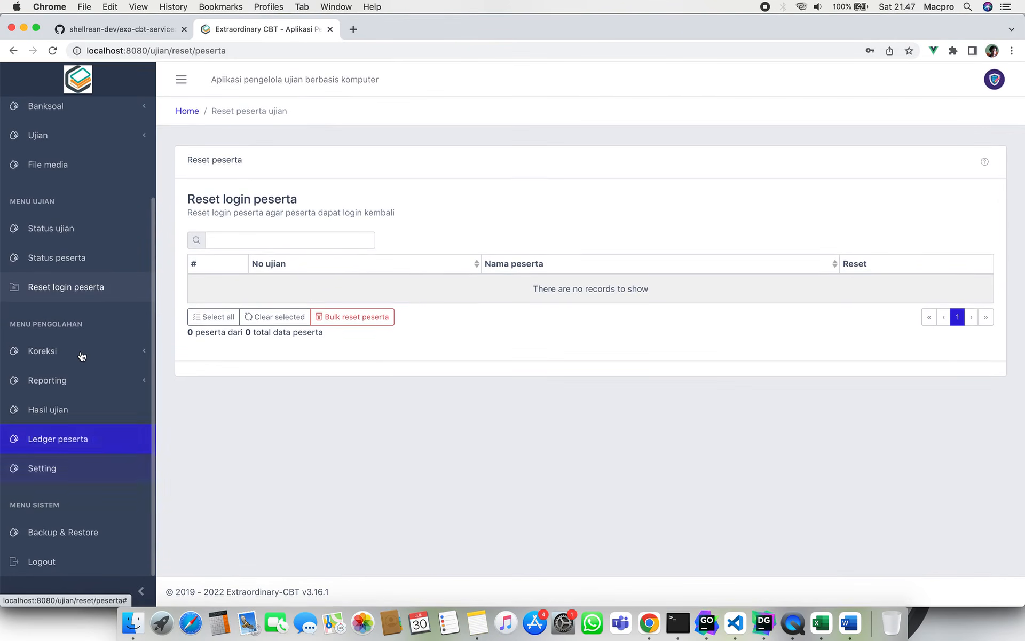
click(92, 466)
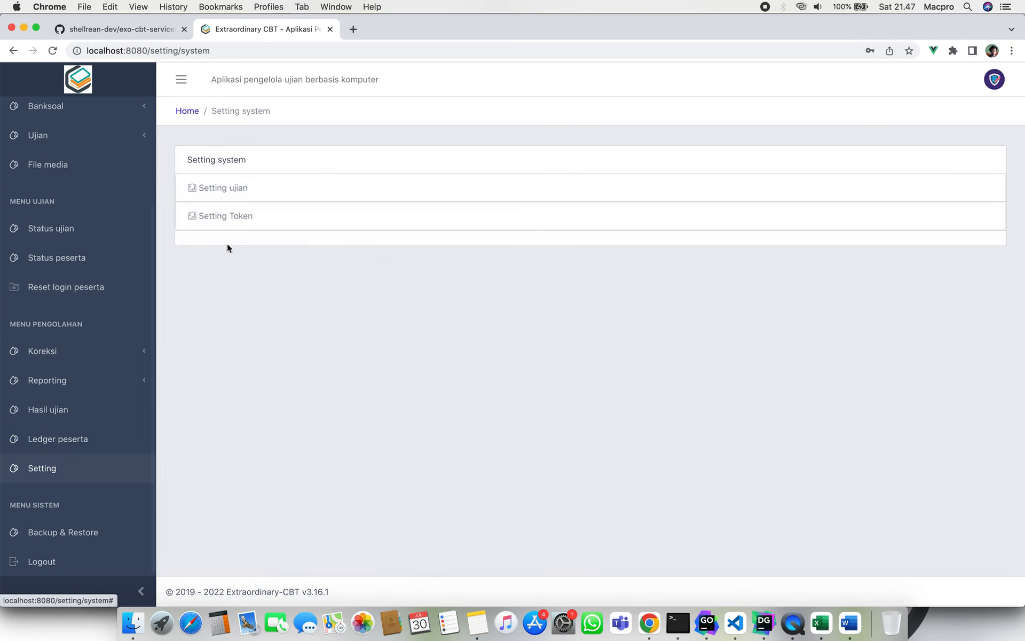
click(271, 214)
click(216, 165)
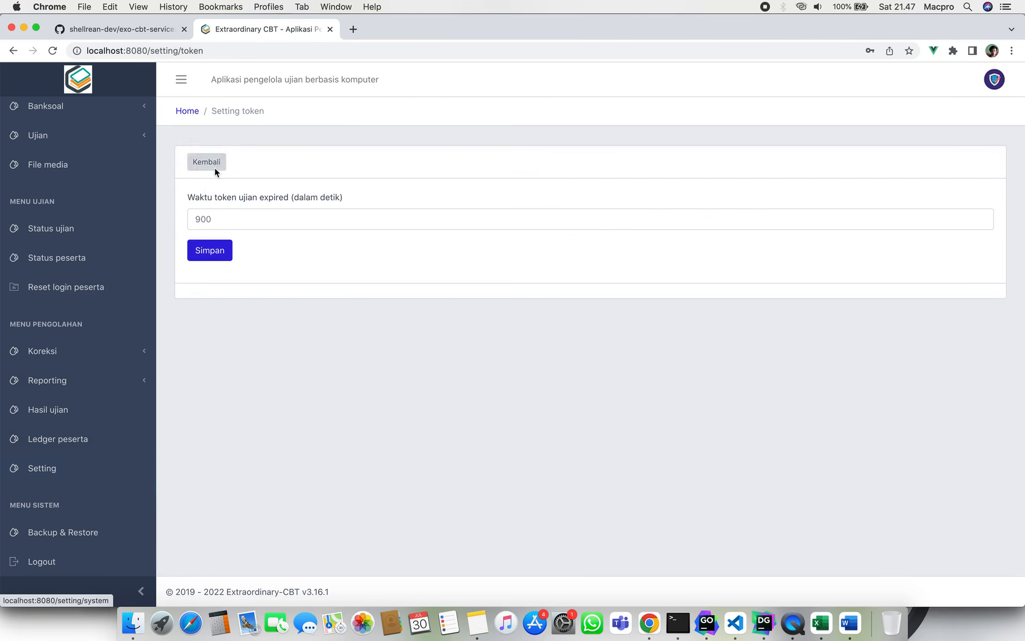
click(92, 530)
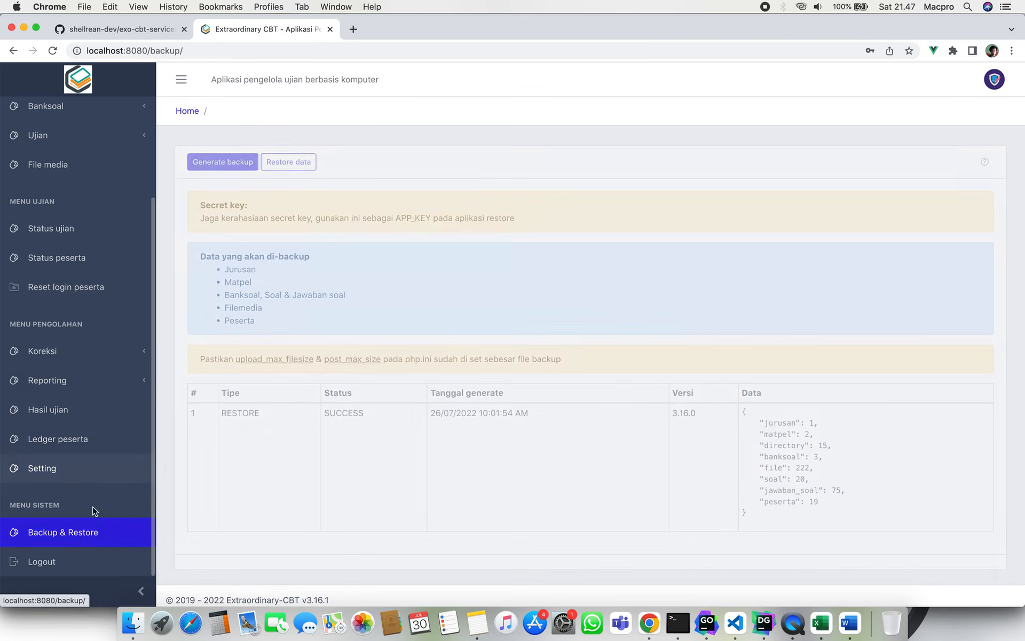
click(114, 440)
scroll(113, 413, up, 3)
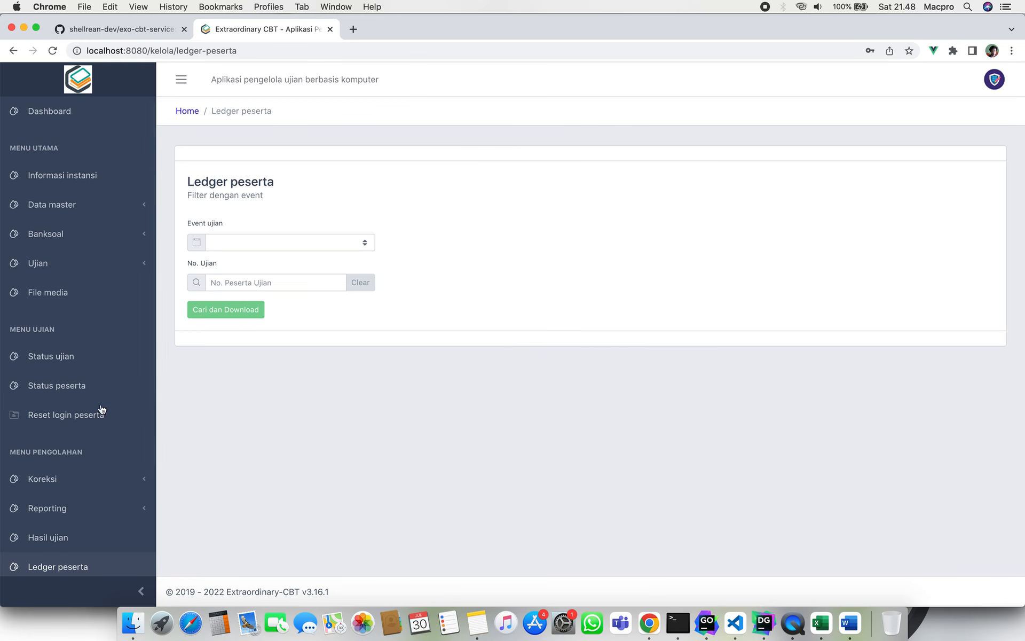
scroll(94, 411, down, 5)
click(61, 464)
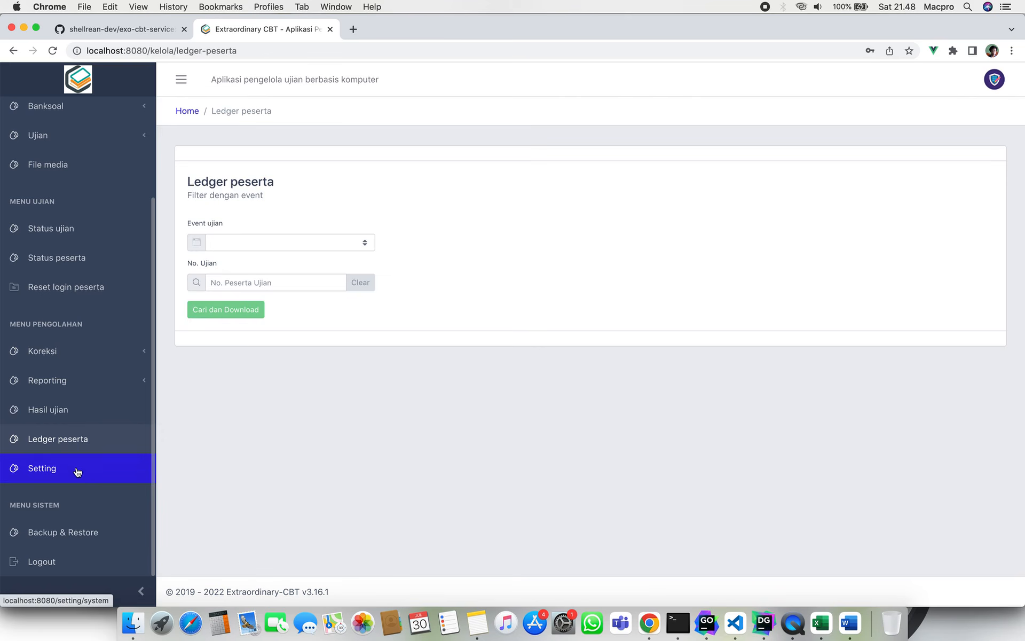
click(82, 530)
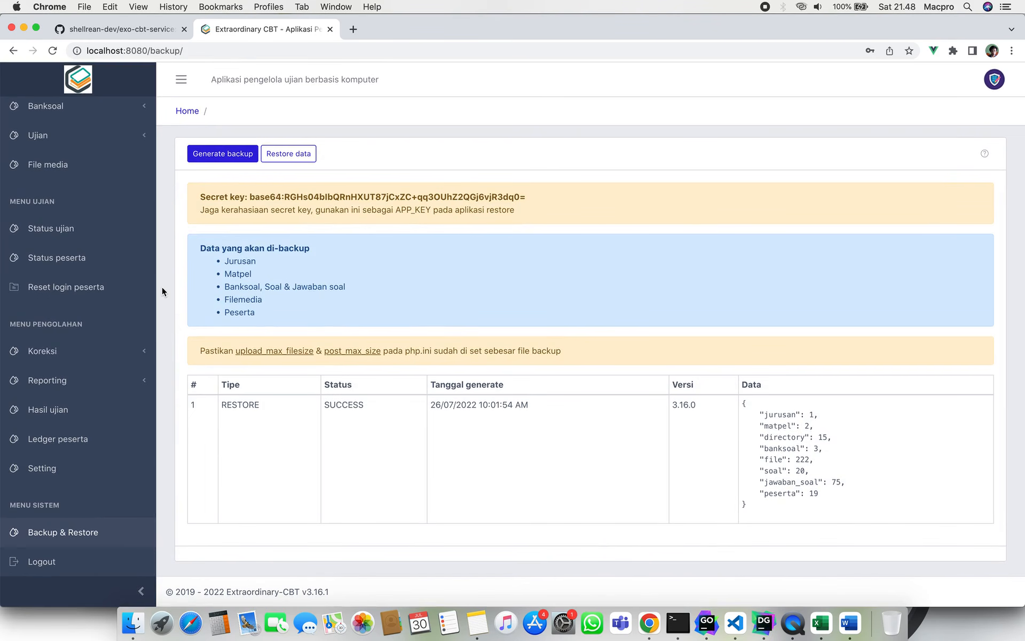
scroll(104, 302, up, 3)
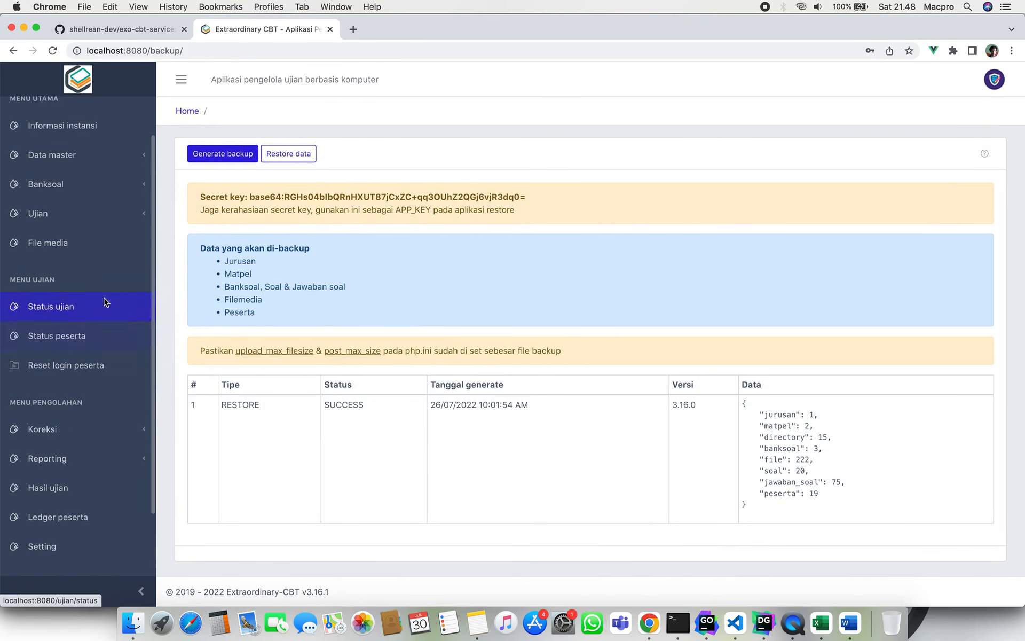
scroll(105, 303, up, 2)
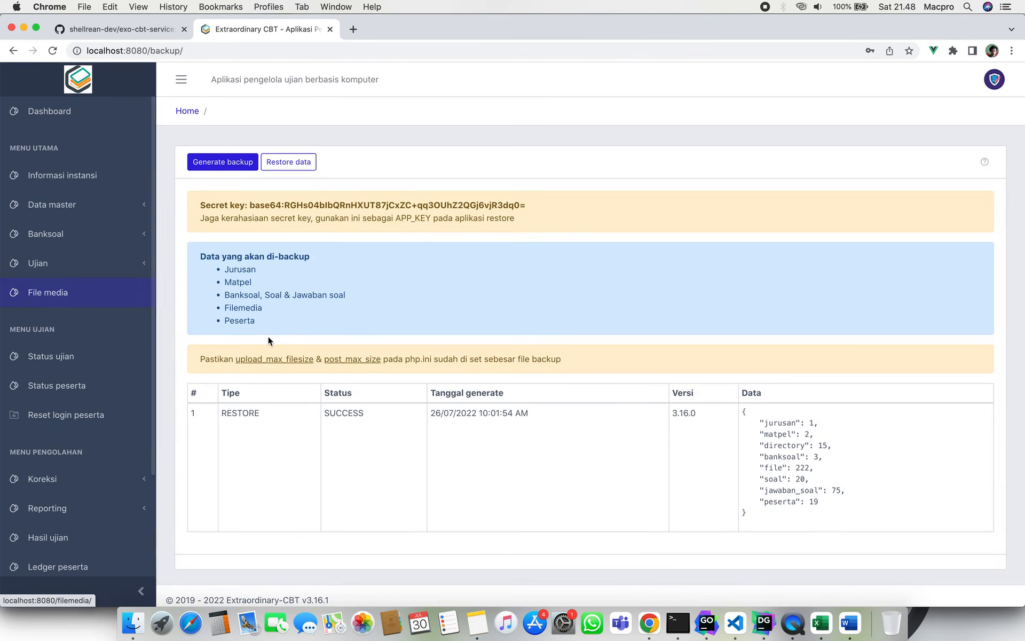
scroll(268, 335, down, 1)
scroll(53, 416, down, 4)
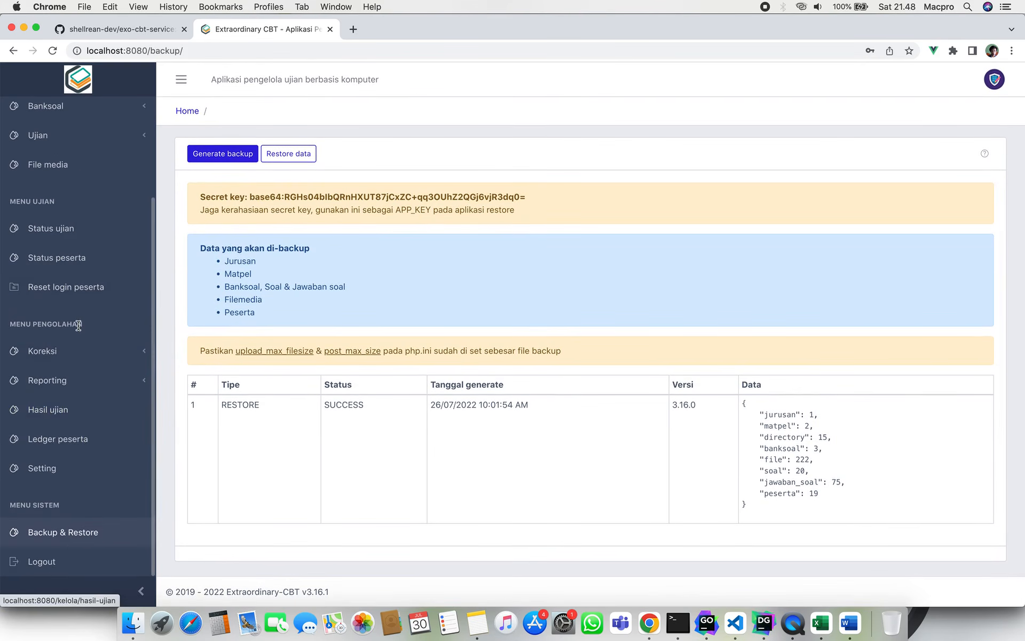
scroll(79, 329, up, 4)
scroll(78, 327, down, 4)
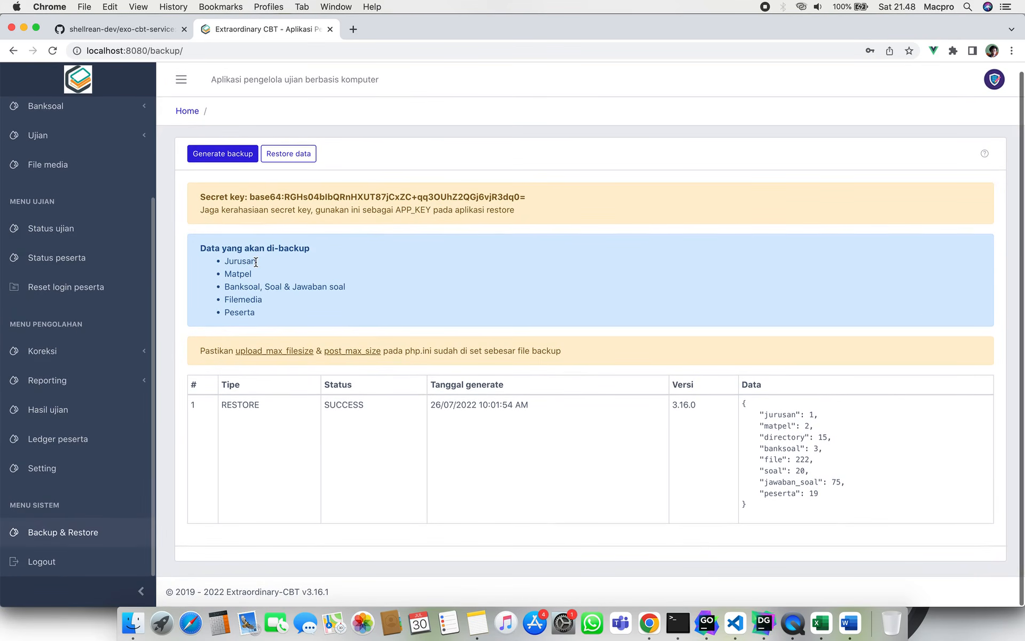